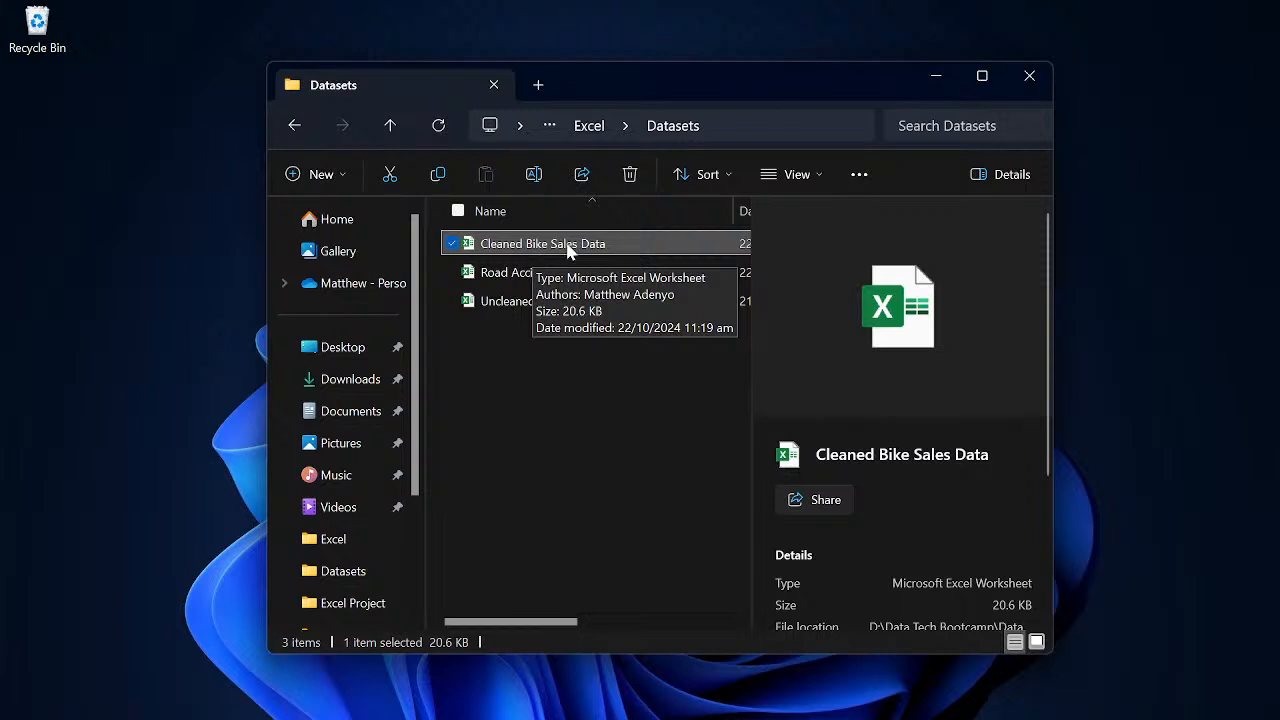
# - Open the Cleaned Bike Sales Data workbook from the Datasets folder to look through its columns
pyautogui.press('Return')
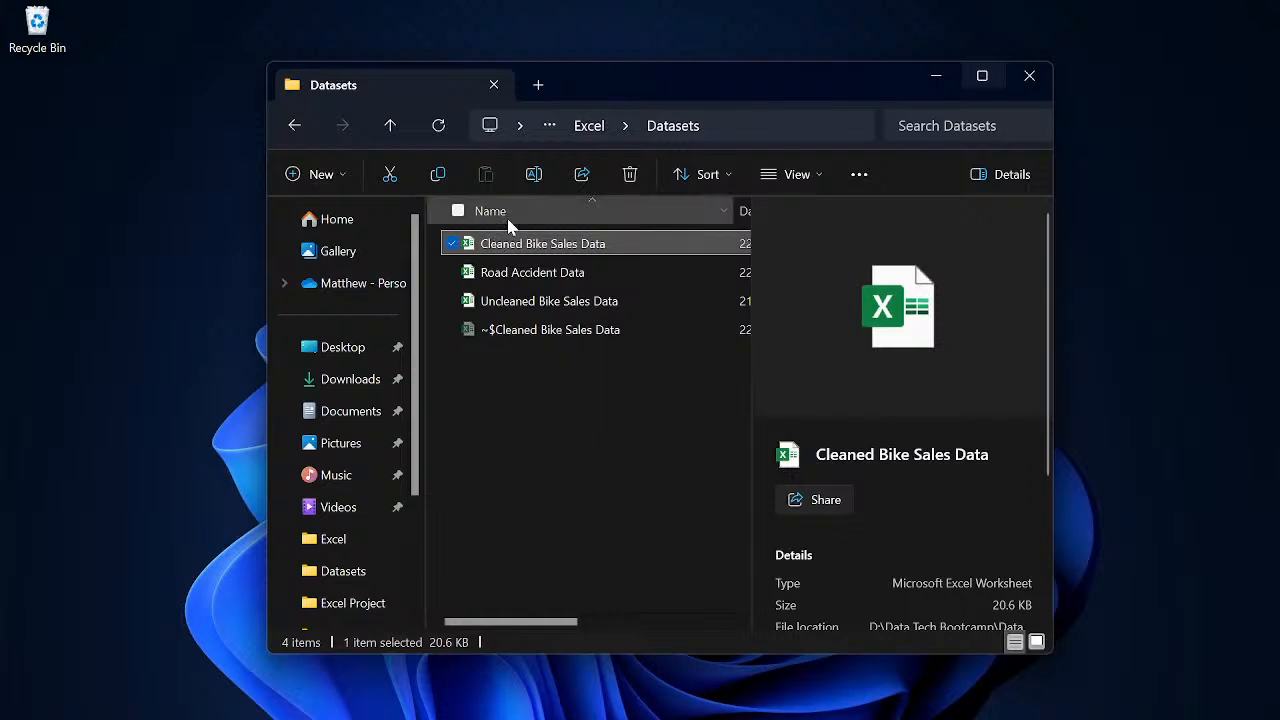
# - Open Excel Data Analytics Workbook from the parent Excel folder and find its first worksheet, Sum-SumIFS
pyautogui.hotkey('alt', 'Up')
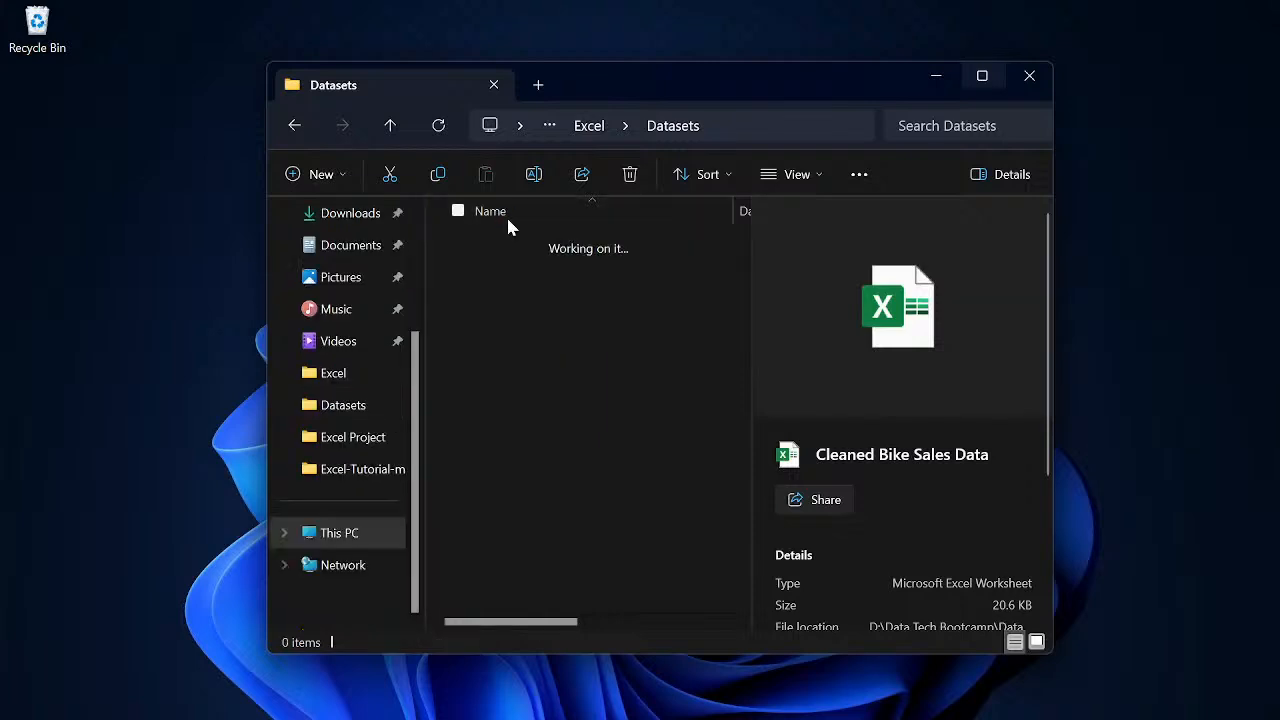
pyautogui.click(518, 275)
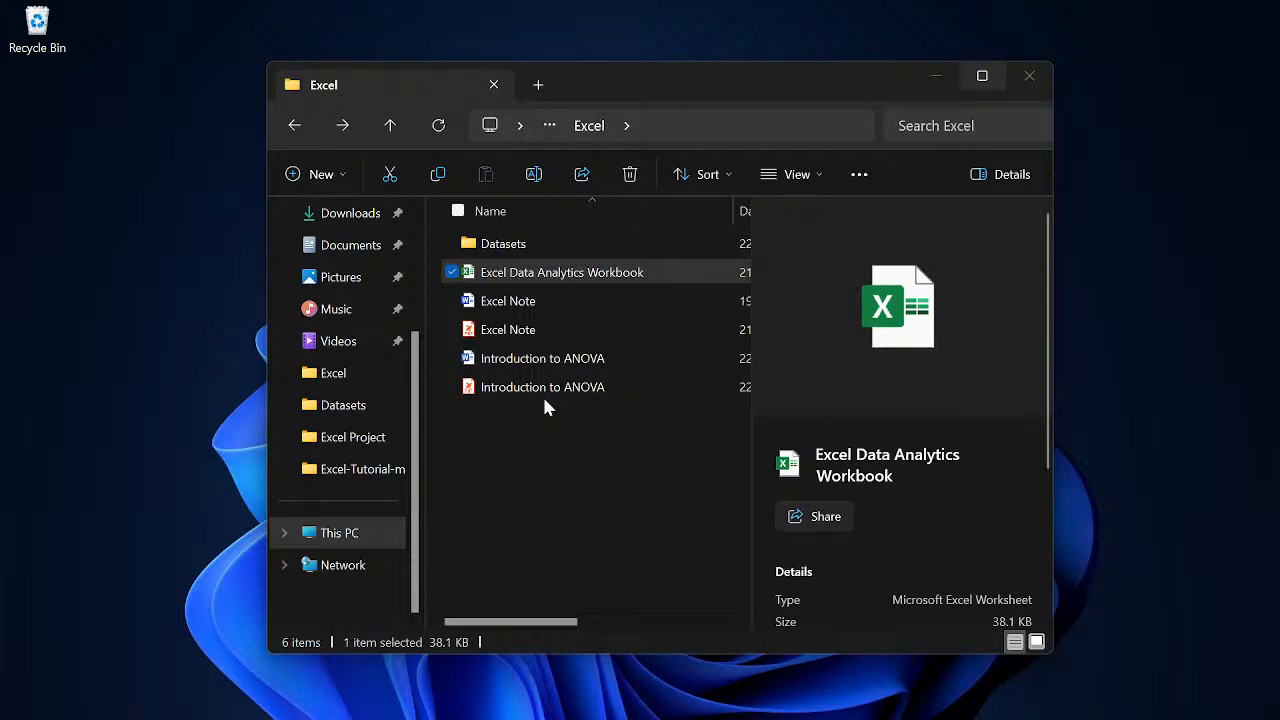
pyautogui.press('Return')
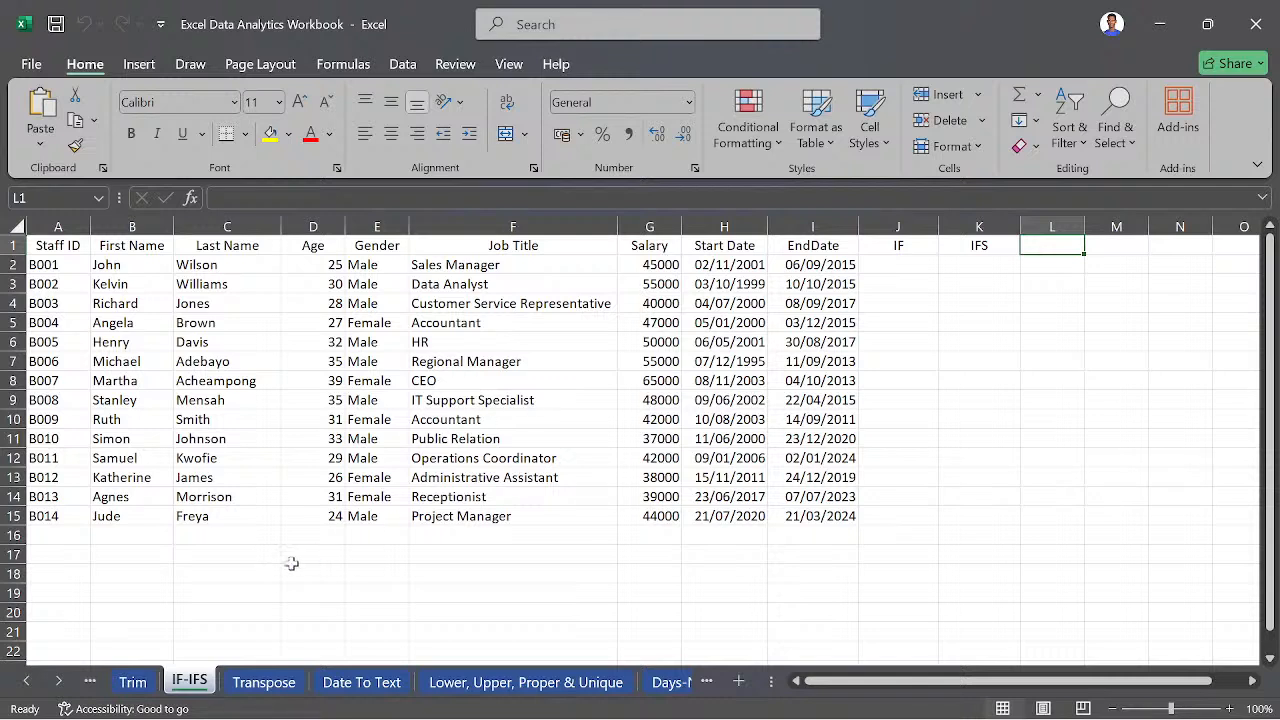
pyautogui.click(26, 684)
pyautogui.click(26, 684)
pyautogui.click(26, 684)
pyautogui.click(26, 684)
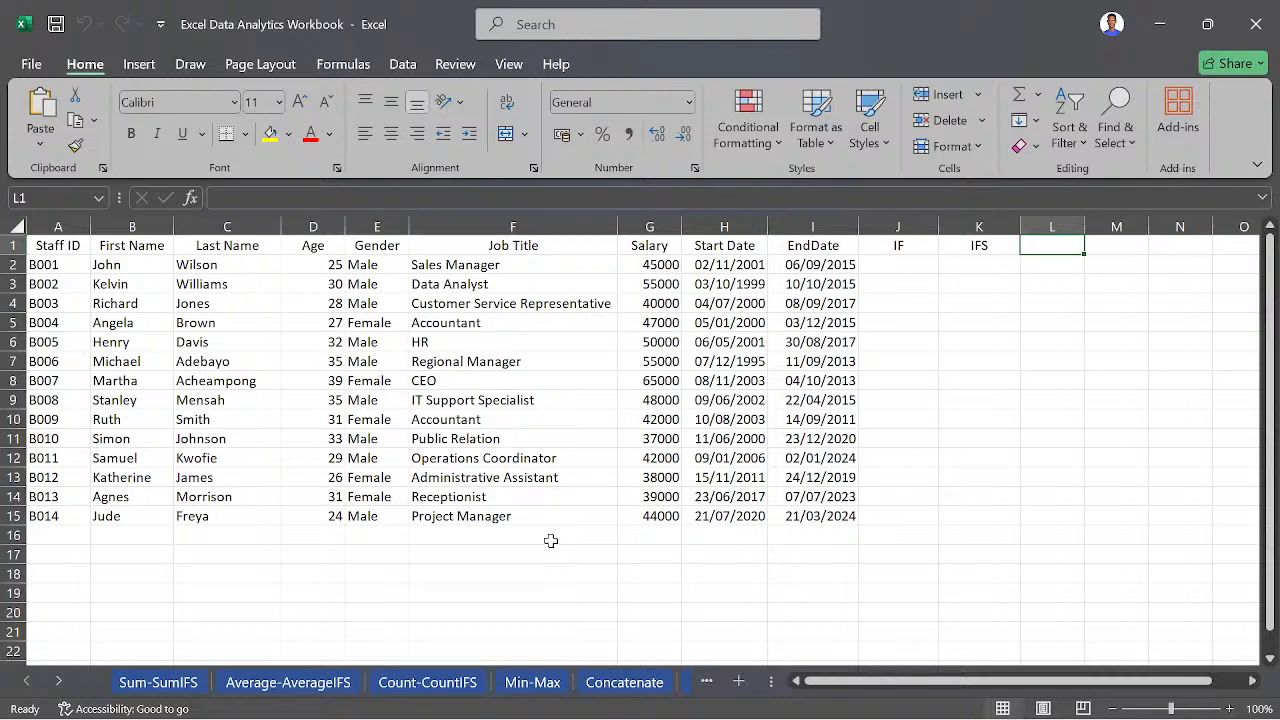
# - Switch to Xournal++ and handwrite the number list 3, 6, 8, 9, 10, 11 on the blank page, enclosed in an ellipse
pyautogui.moveTo(745, 684)
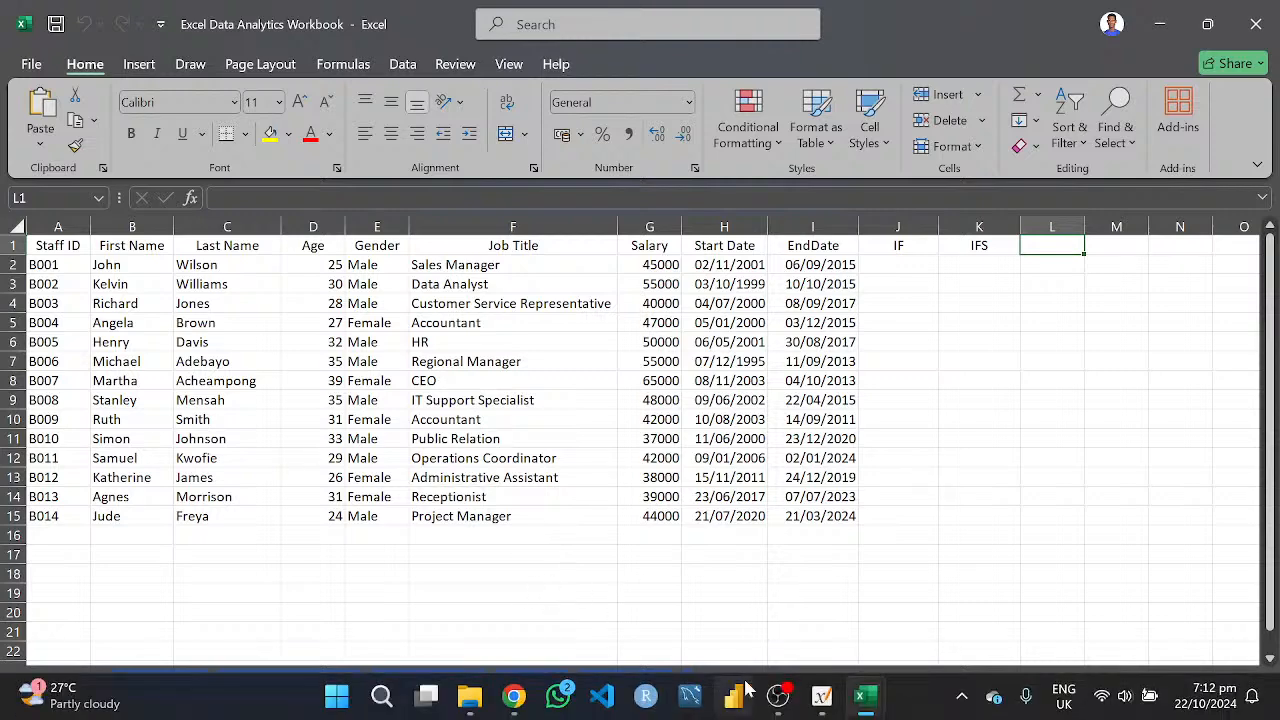
pyautogui.click(818, 698)
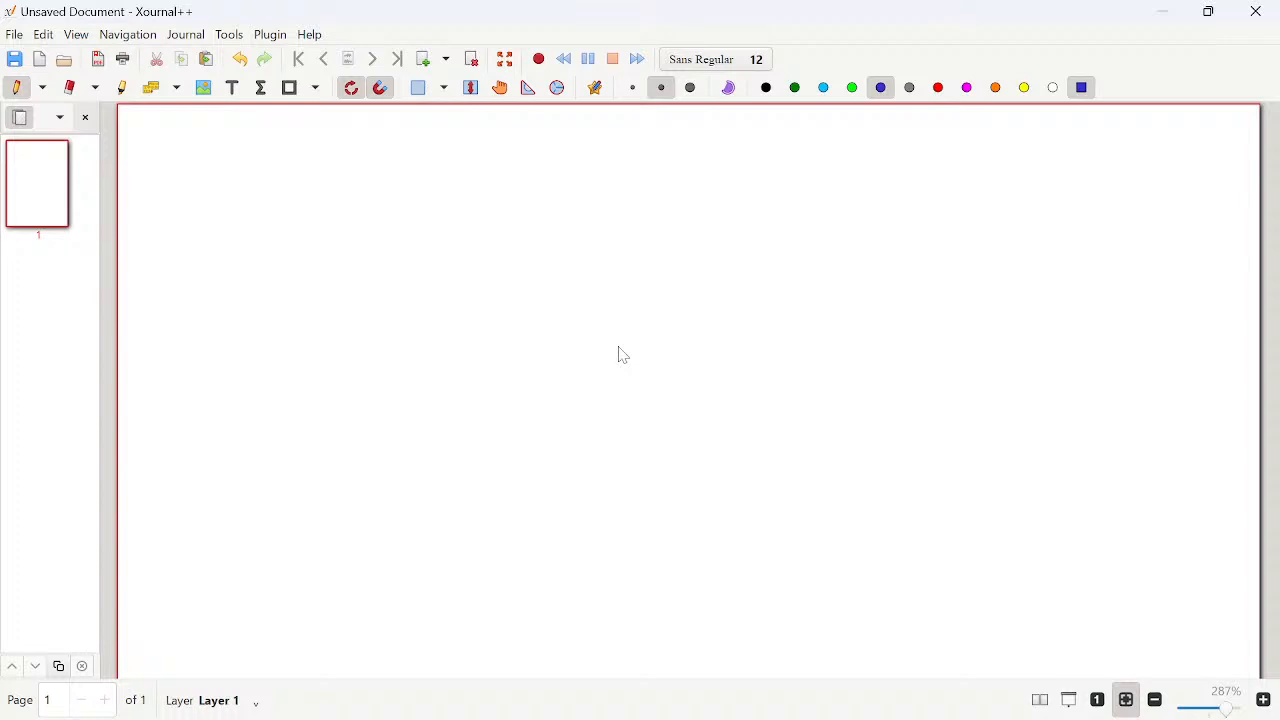
pyautogui.moveTo(400, 270)
pyautogui.mouseDown()
pyautogui.moveTo(434, 292)
pyautogui.moveTo(411, 300)
pyautogui.moveTo(458, 332)
pyautogui.mouseUp()
pyautogui.moveTo(521, 244); pyautogui.dragTo(514, 262)
pyautogui.moveTo(538, 258); pyautogui.dragTo(532, 286)
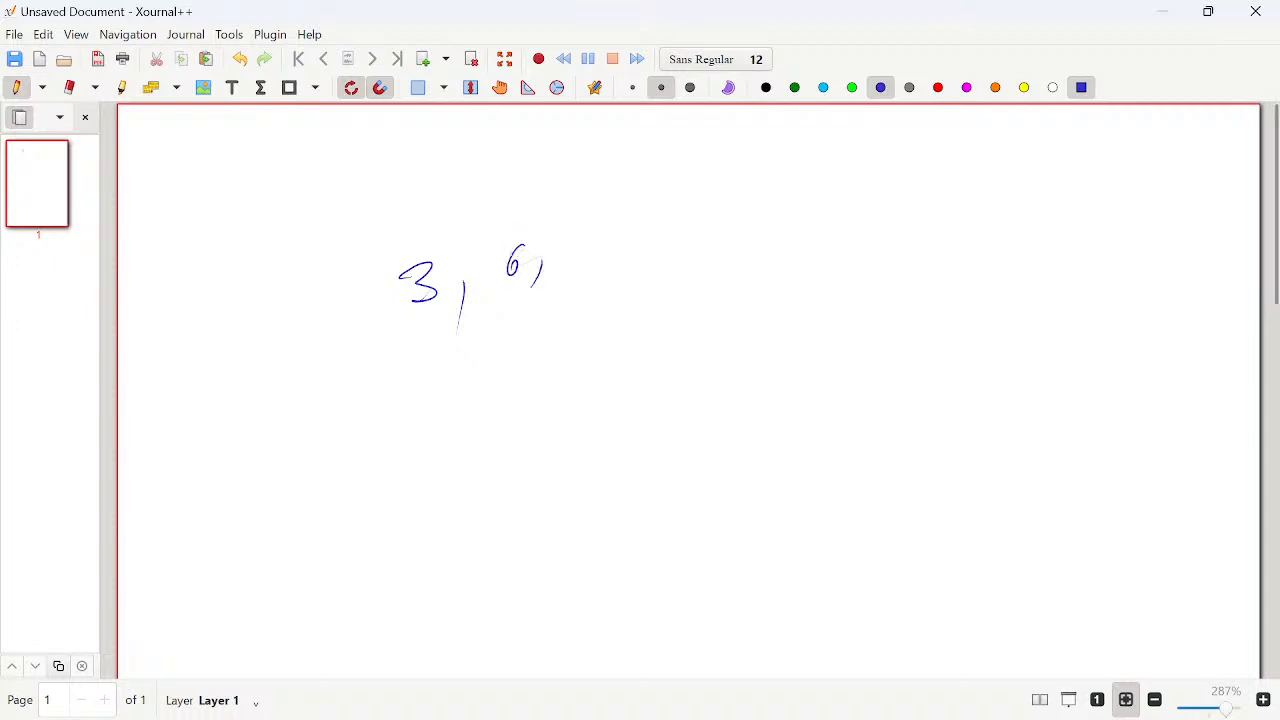
pyautogui.moveTo(586, 238)
pyautogui.mouseDown()
pyautogui.moveTo(572, 262)
pyautogui.moveTo(592, 240)
pyautogui.mouseUp()
pyautogui.moveTo(598, 260); pyautogui.dragTo(594, 290)
pyautogui.moveTo(648, 230); pyautogui.dragTo(668, 279)
pyautogui.moveTo(716, 218)
pyautogui.mouseDown()
pyautogui.moveTo(722, 240)
pyautogui.moveTo(742, 220)
pyautogui.mouseUp()
pyautogui.moveTo(794, 230); pyautogui.dragTo(780, 248)
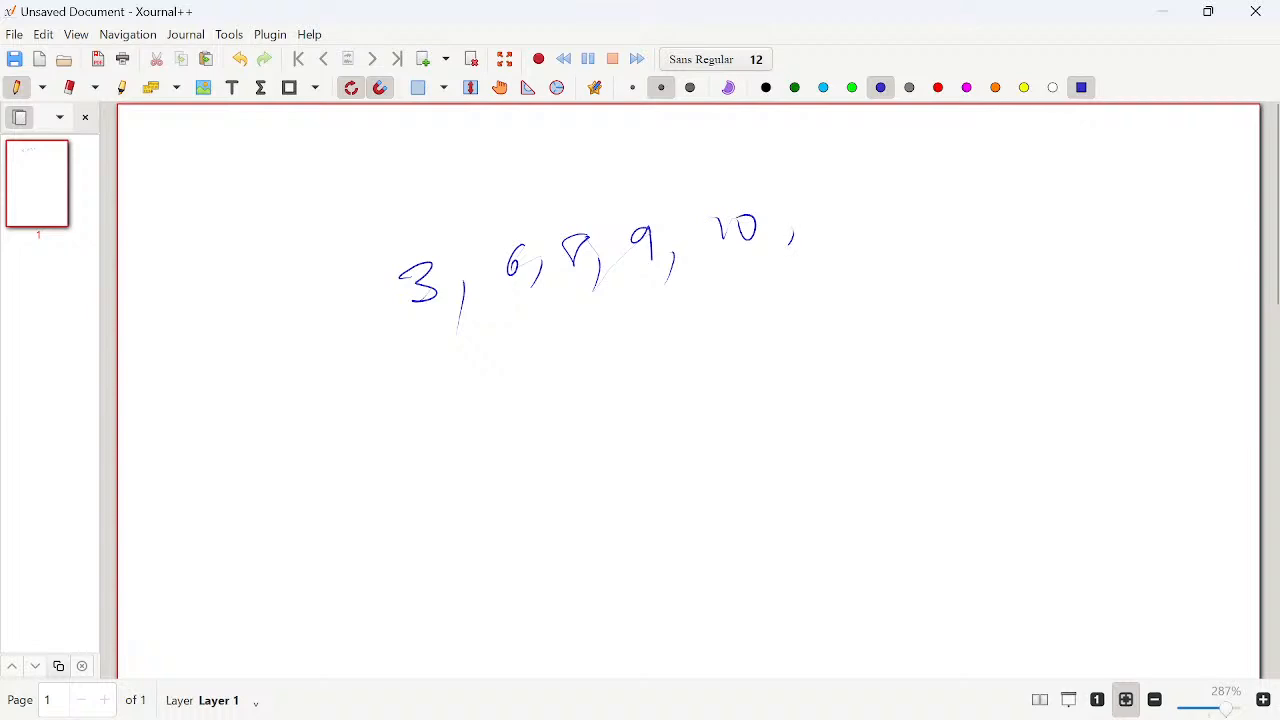
pyautogui.moveTo(832, 208); pyautogui.dragTo(855, 232)
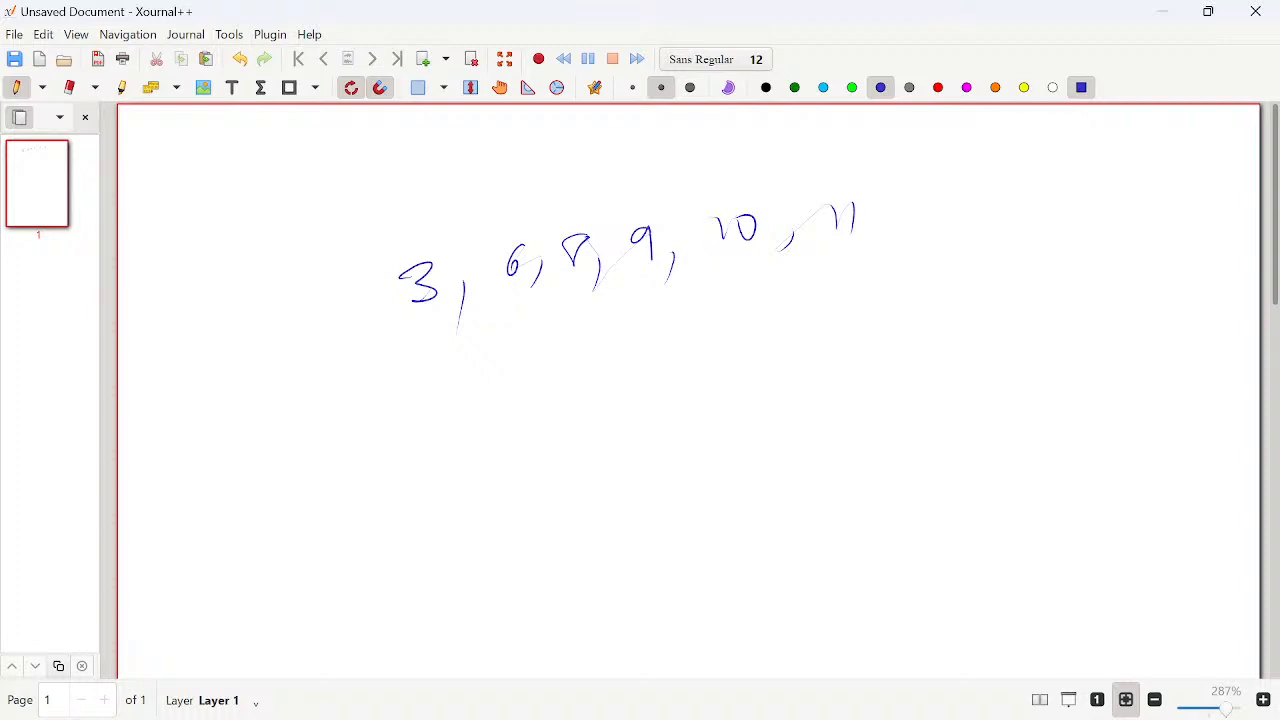
pyautogui.moveTo(890, 184)
pyautogui.mouseDown()
pyautogui.moveTo(392, 230)
pyautogui.moveTo(842, 302)
pyautogui.moveTo(888, 180)
pyautogui.mouseUp()
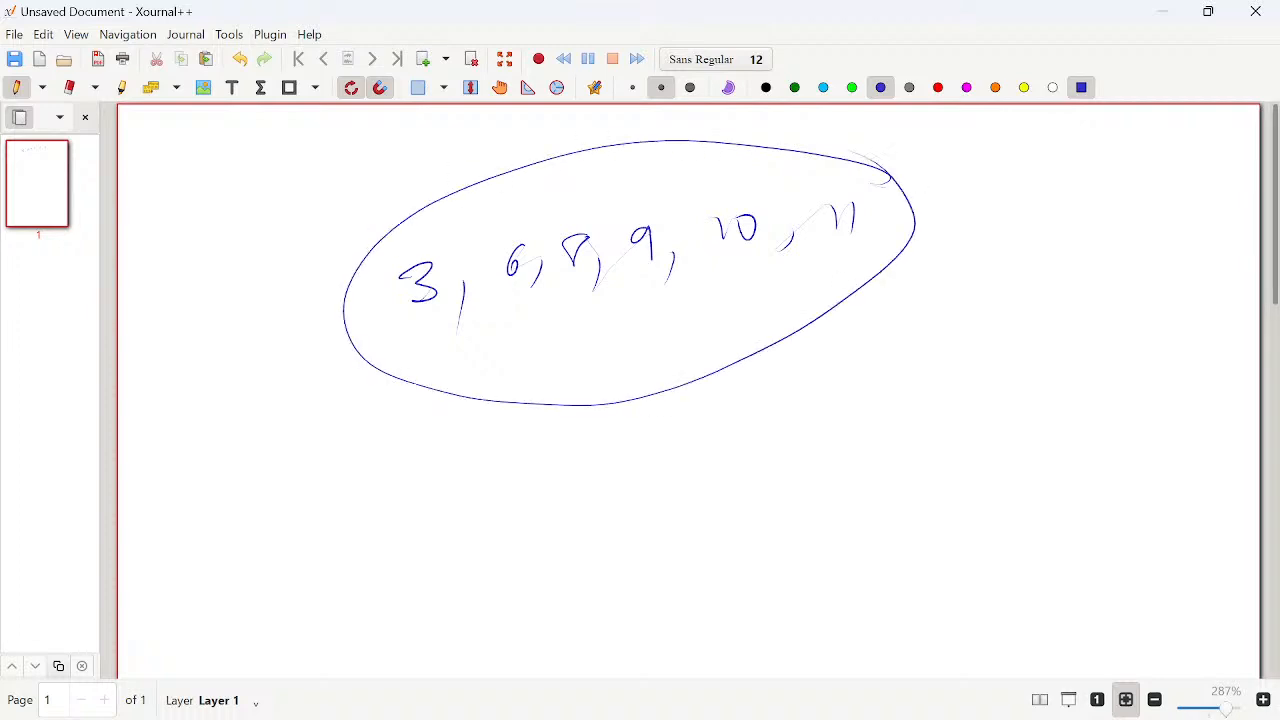
# - Handwrite the addition 3 + 6 + 8 + 9 + 10 + 11 below the circled number list
pyautogui.moveTo(544, 462)
pyautogui.mouseDown()
pyautogui.moveTo(564, 484)
pyautogui.moveTo(548, 490)
pyautogui.mouseUp()
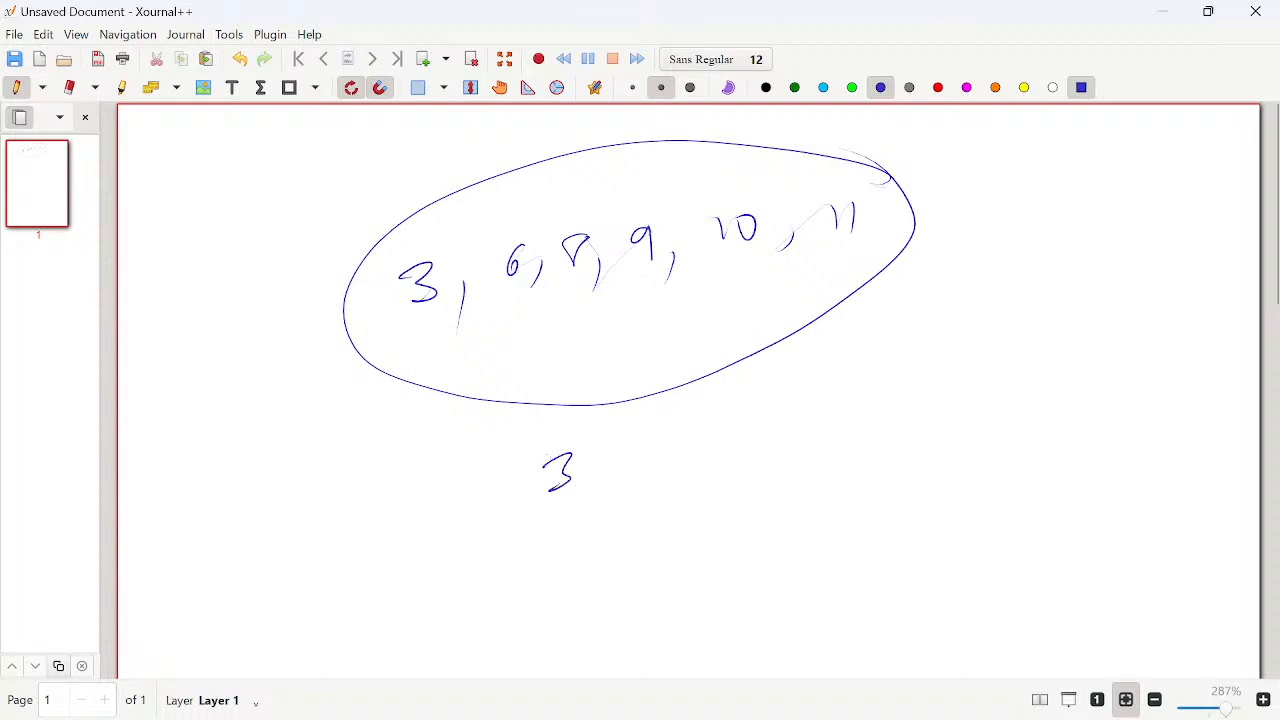
pyautogui.moveTo(606, 441); pyautogui.dragTo(606, 463)
pyautogui.moveTo(588, 458); pyautogui.dragTo(646, 438)
pyautogui.moveTo(707, 406); pyautogui.dragTo(707, 434)
pyautogui.moveTo(691, 429)
pyautogui.mouseDown()
pyautogui.moveTo(722, 414)
pyautogui.moveTo(766, 418)
pyautogui.moveTo(748, 414)
pyautogui.mouseUp()
pyautogui.moveTo(805, 378); pyautogui.dragTo(806, 402)
pyautogui.moveTo(789, 390)
pyautogui.mouseDown()
pyautogui.moveTo(850, 374)
pyautogui.moveTo(855, 402)
pyautogui.mouseUp()
pyautogui.moveTo(885, 358); pyautogui.dragTo(885, 382)
pyautogui.moveTo(866, 380); pyautogui.dragTo(932, 368)
pyautogui.moveTo(952, 346)
pyautogui.mouseDown()
pyautogui.moveTo(968, 364)
pyautogui.moveTo(952, 360)
pyautogui.mouseUp()
pyautogui.moveTo(1003, 322)
pyautogui.mouseDown()
pyautogui.moveTo(1005, 358)
pyautogui.moveTo(1020, 334)
pyautogui.mouseUp()
pyautogui.moveTo(1036, 318); pyautogui.dragTo(1054, 346)
pyautogui.moveTo(1066, 310); pyautogui.dragTo(1068, 336)
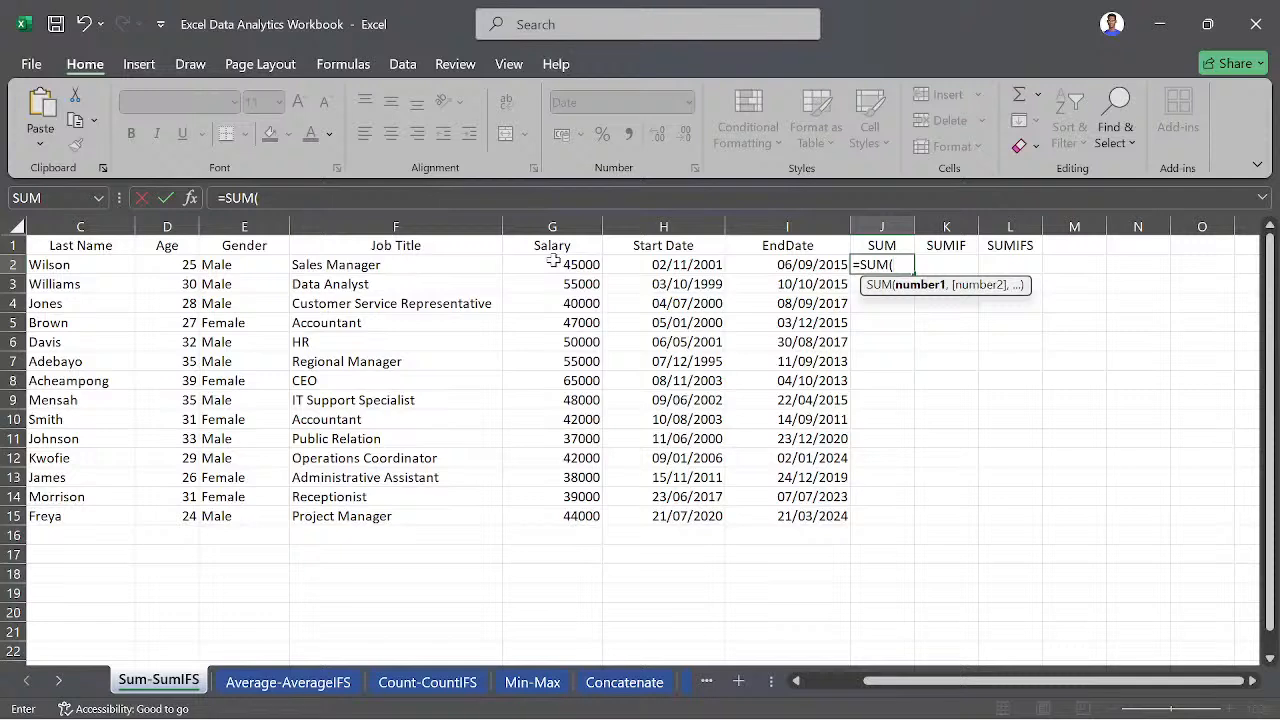
# - In Excel, complete the formula =SUM(G2:G15) in cell J2 of the Sum-SumIFS sheet to total all salaries
pyautogui.moveTo(570, 264); pyautogui.dragTo(578, 513)
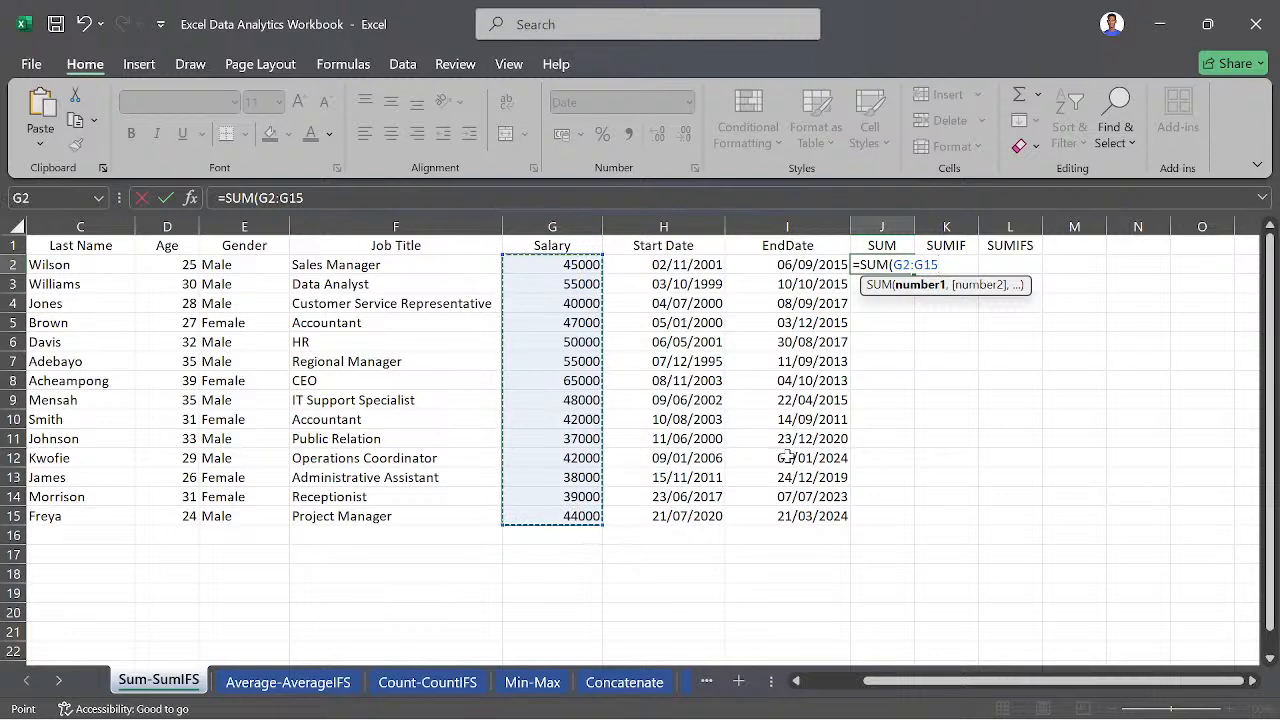
pyautogui.write(')')
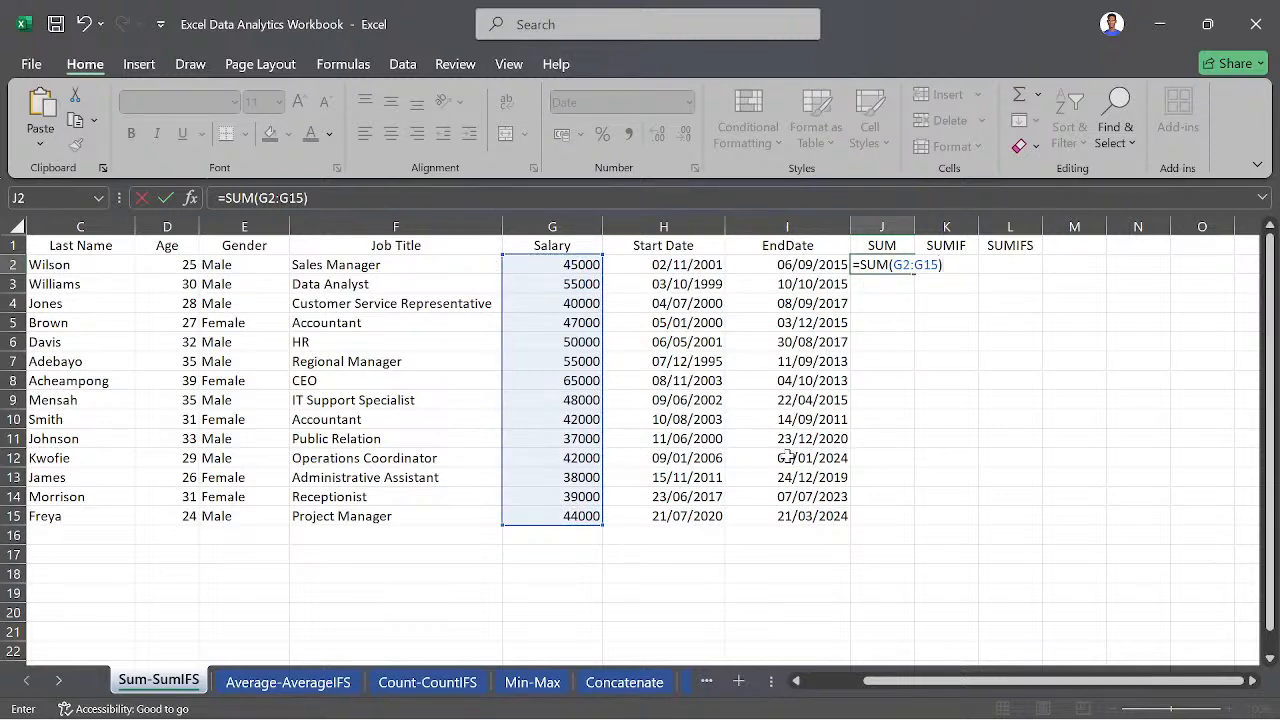
pyautogui.press('Return')
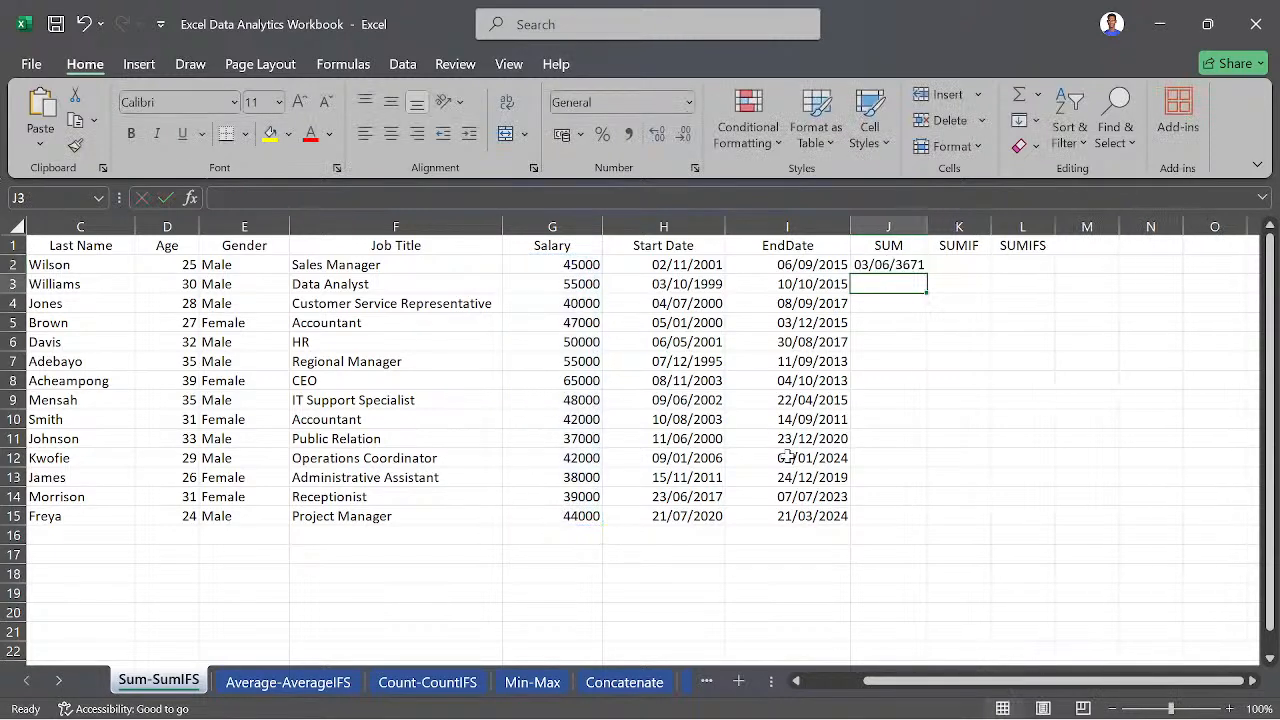
# - Change the number format of the SUM, SUMIF and SUMIFS columns (J to L) to General
pyautogui.moveTo(868, 224); pyautogui.dragTo(1045, 231)
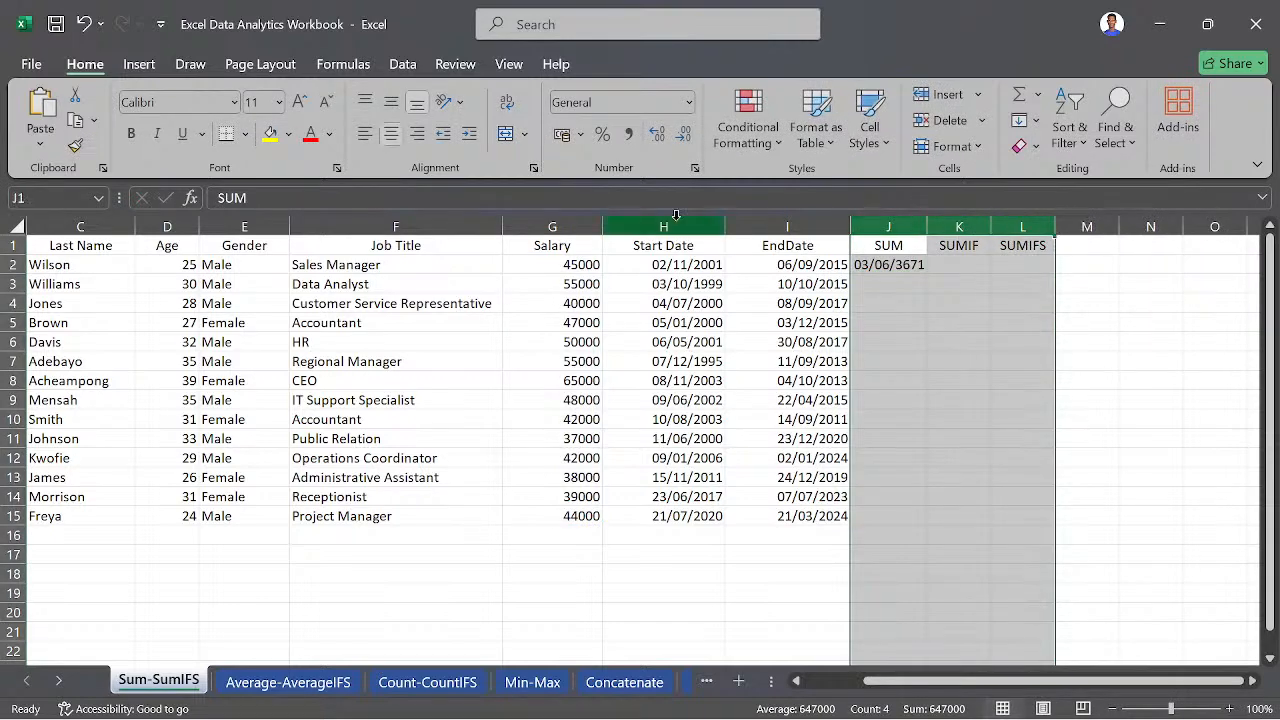
pyautogui.click(689, 102)
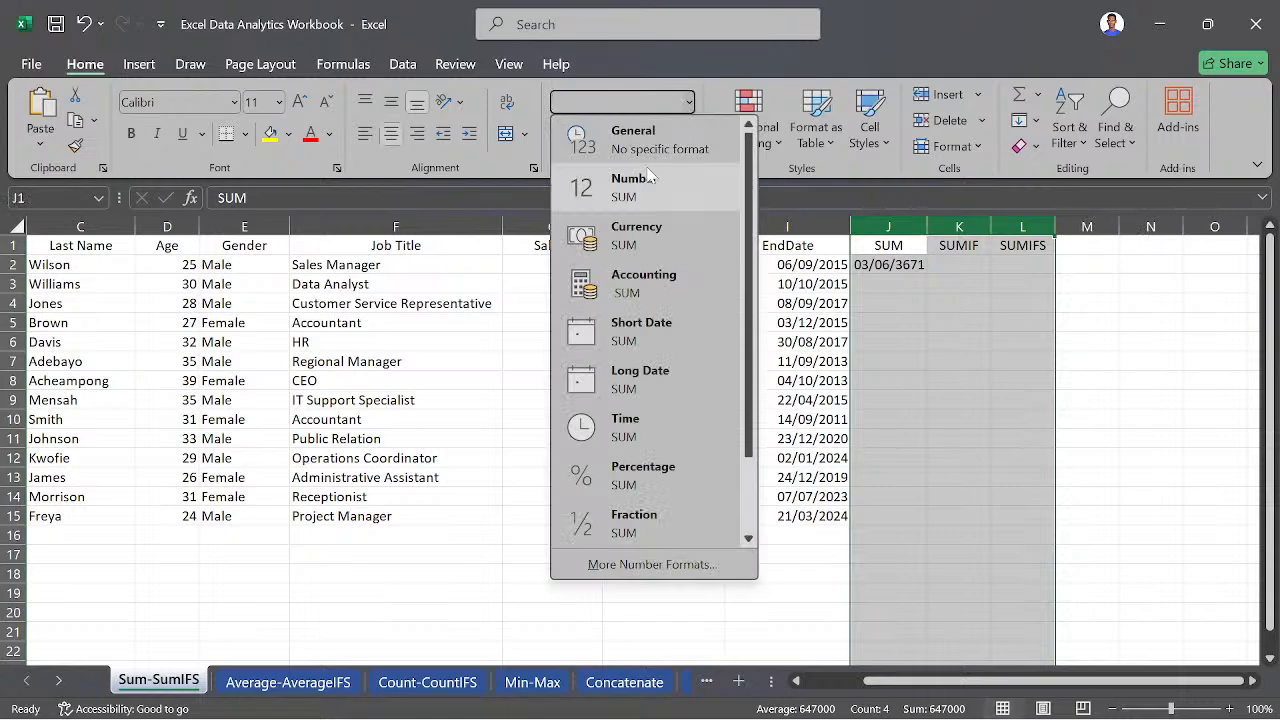
pyautogui.click(660, 150)
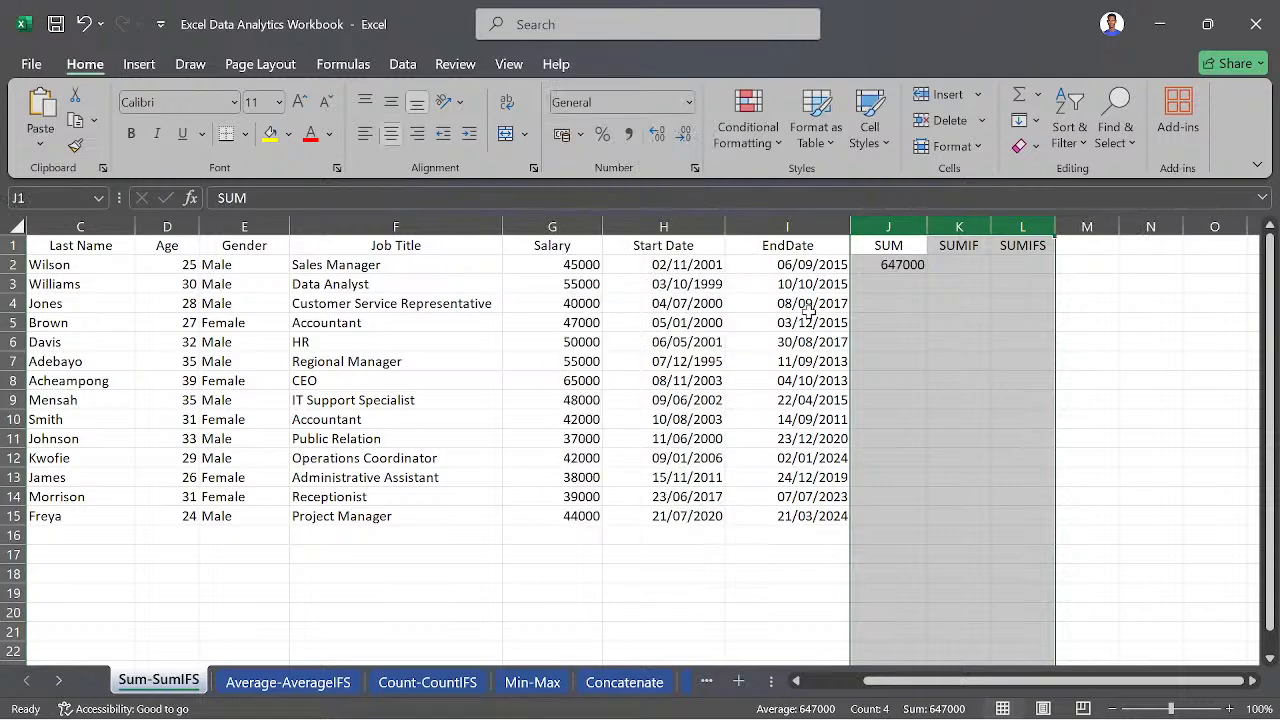
pyautogui.click(1039, 330)
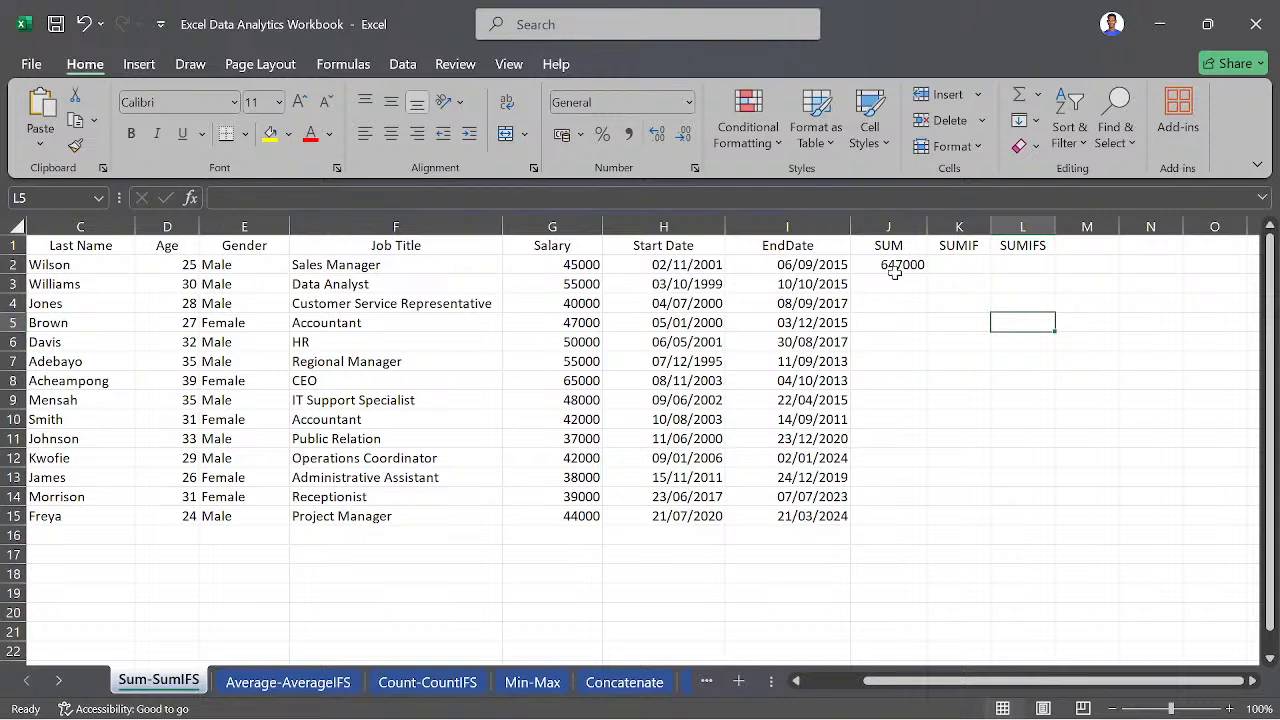
# - Enter =SUM(G3,G8) in cell J5 to add only the Data Analyst and CEO salaries
pyautogui.click(886, 318)
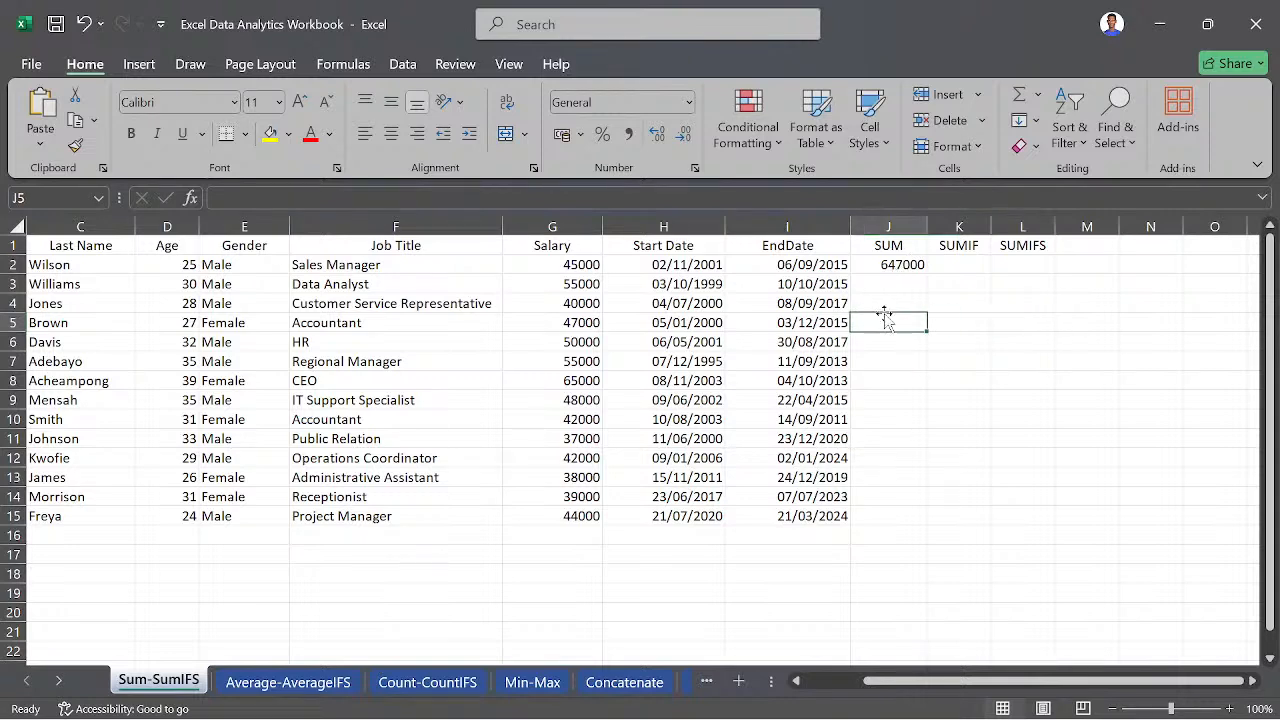
pyautogui.write('=S')
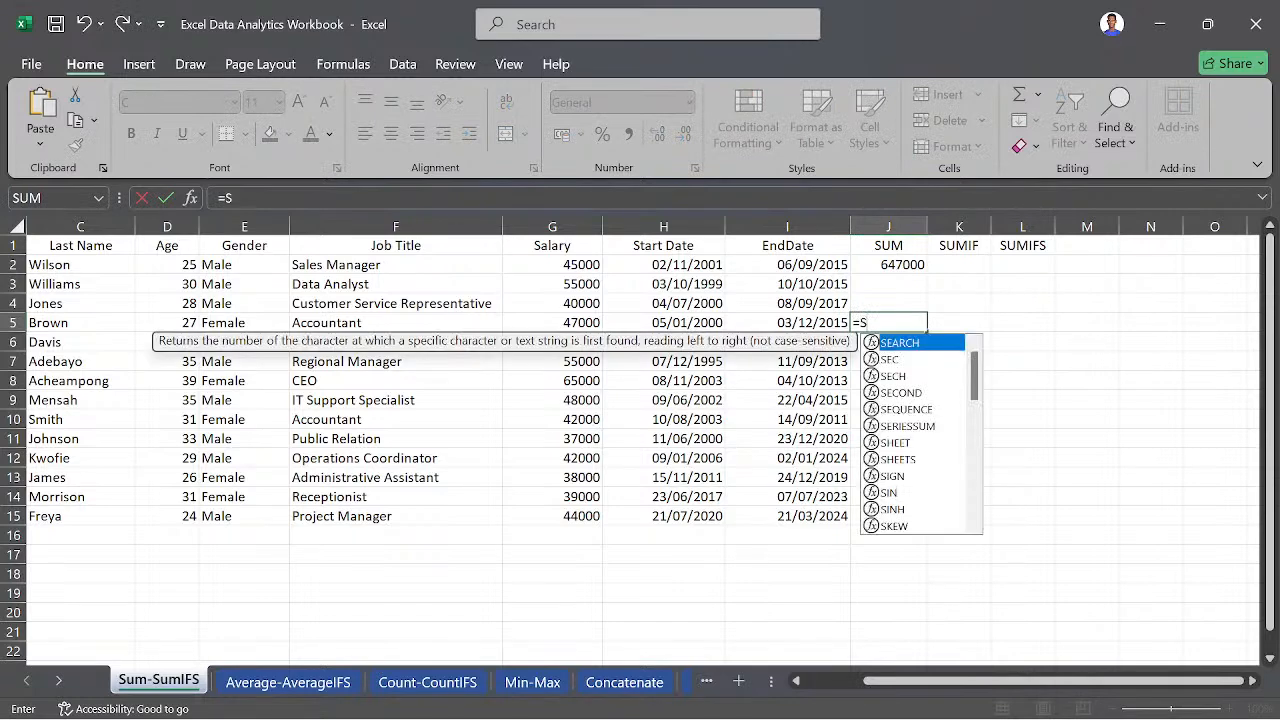
pyautogui.write('UM(')
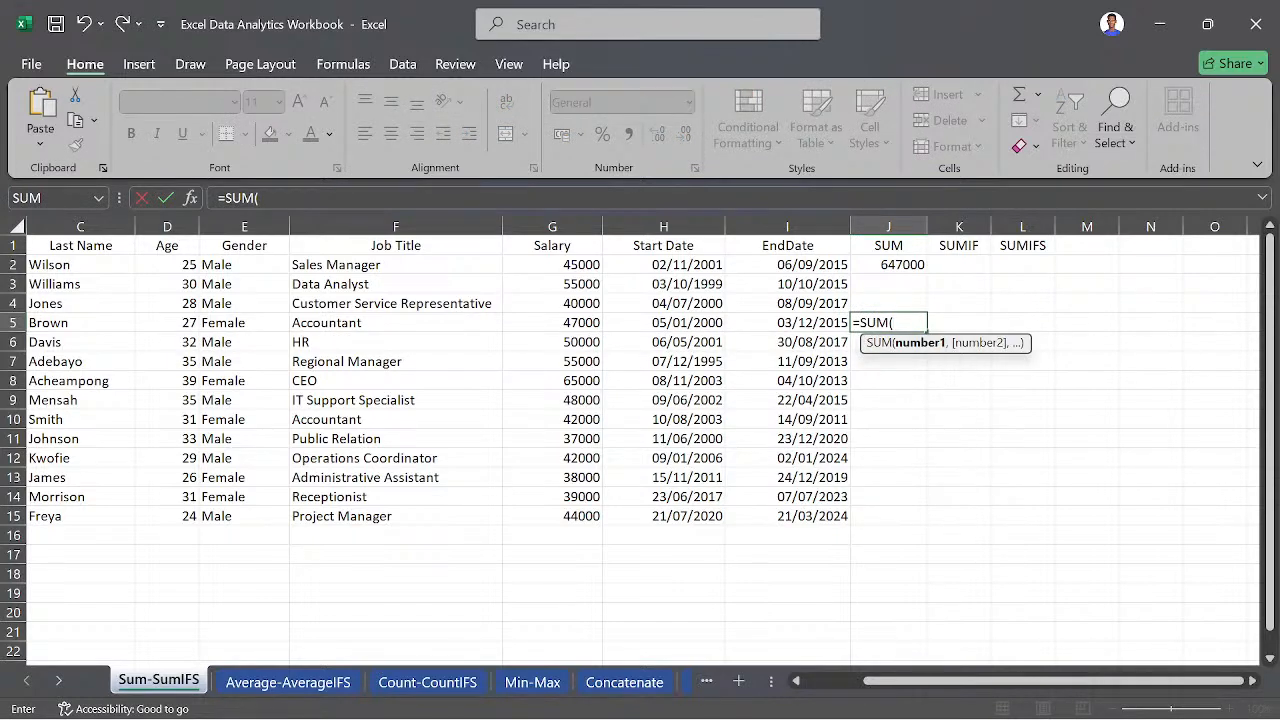
pyautogui.click(572, 284)
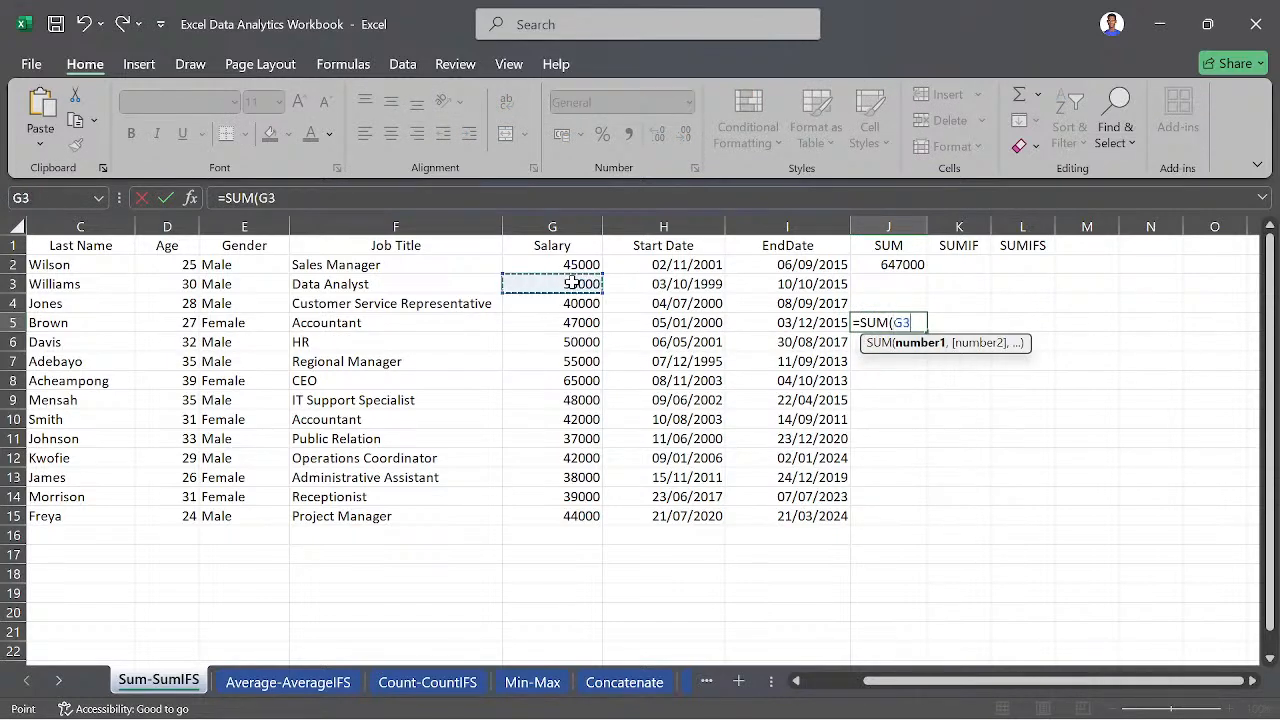
pyautogui.click(581, 416)
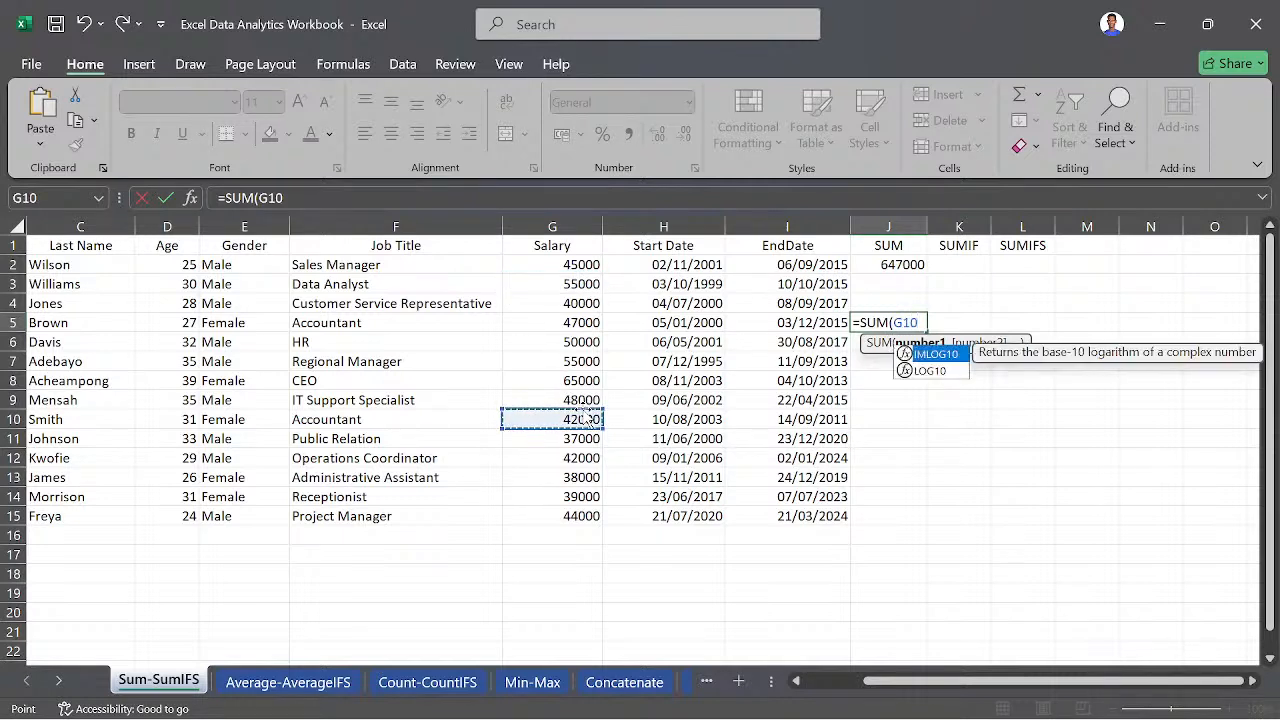
pyautogui.click(585, 285)
pyautogui.write(',')
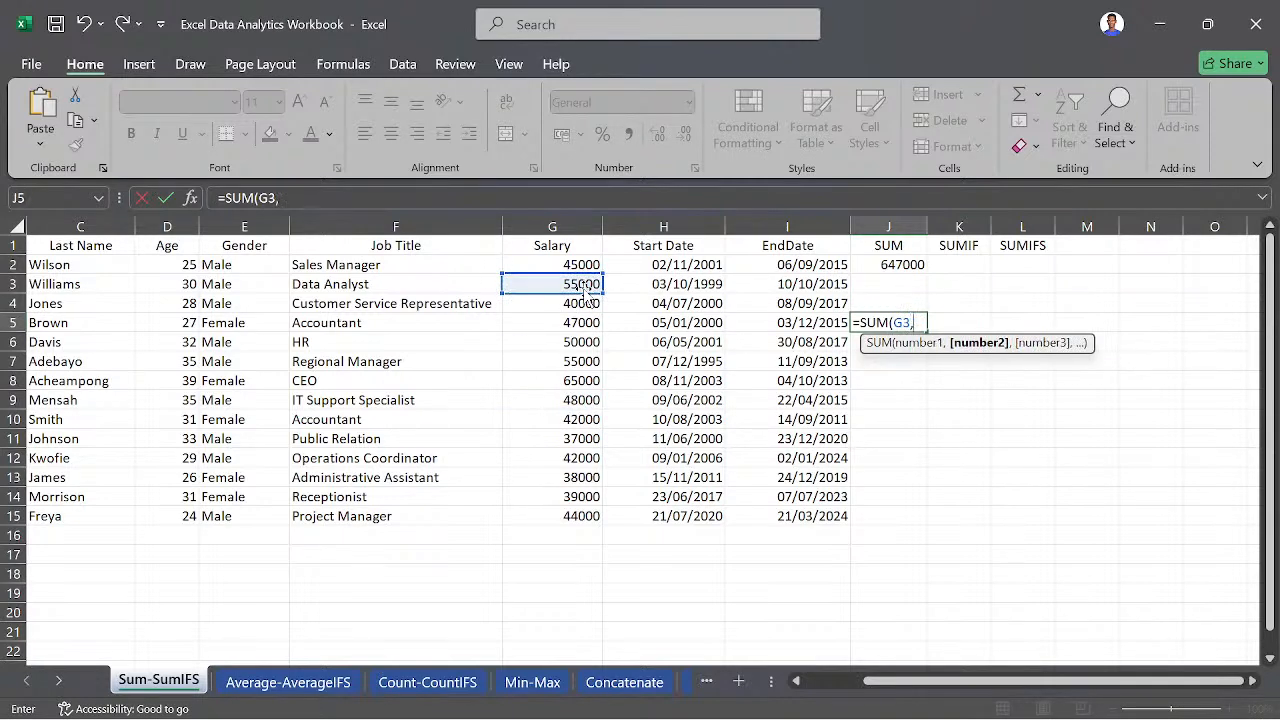
pyautogui.click(585, 382)
pyautogui.write(')')
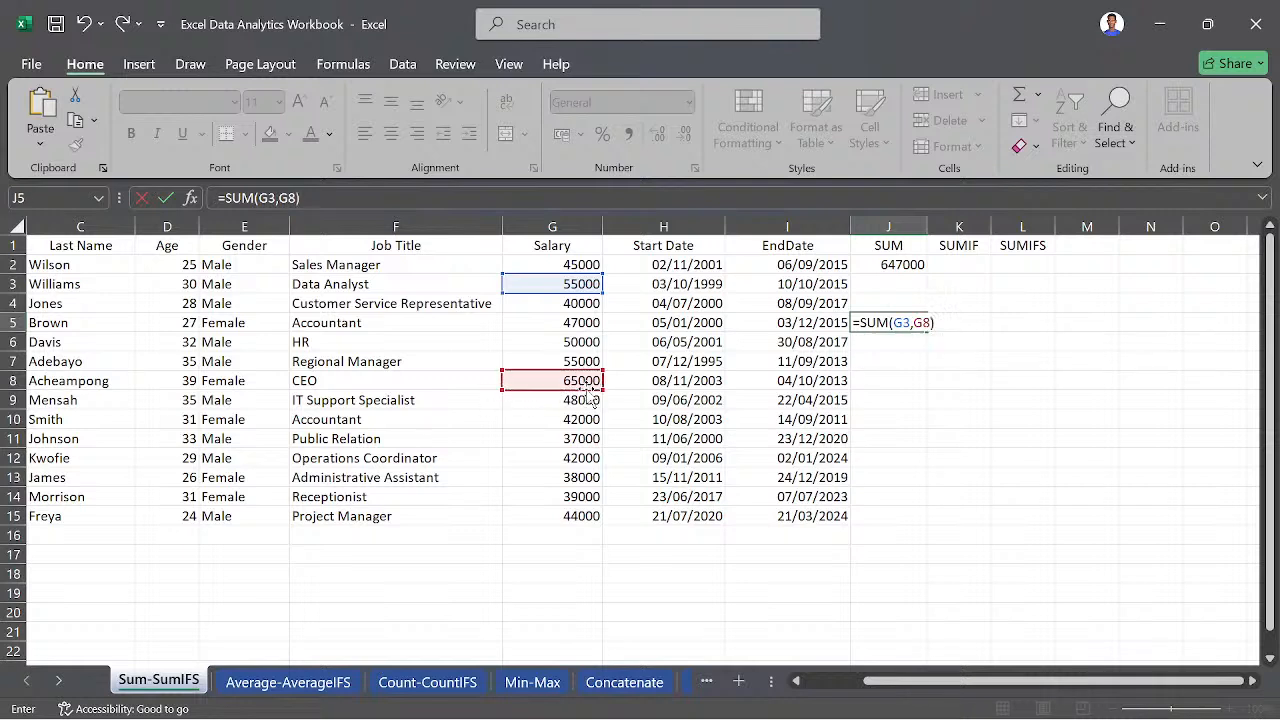
pyautogui.press('Return')
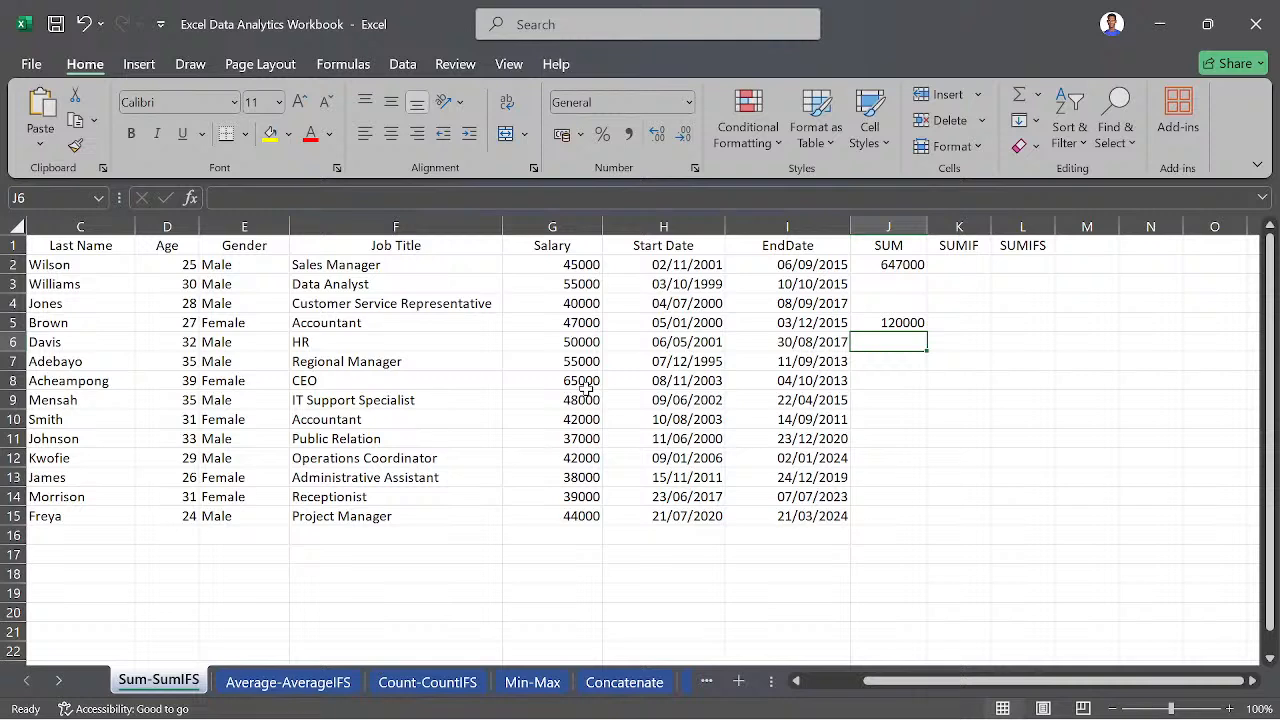
# - Edit the formula in J5 to =SUM(G3:G8) so it adds the whole salary range between the two cells
pyautogui.click(868, 322)
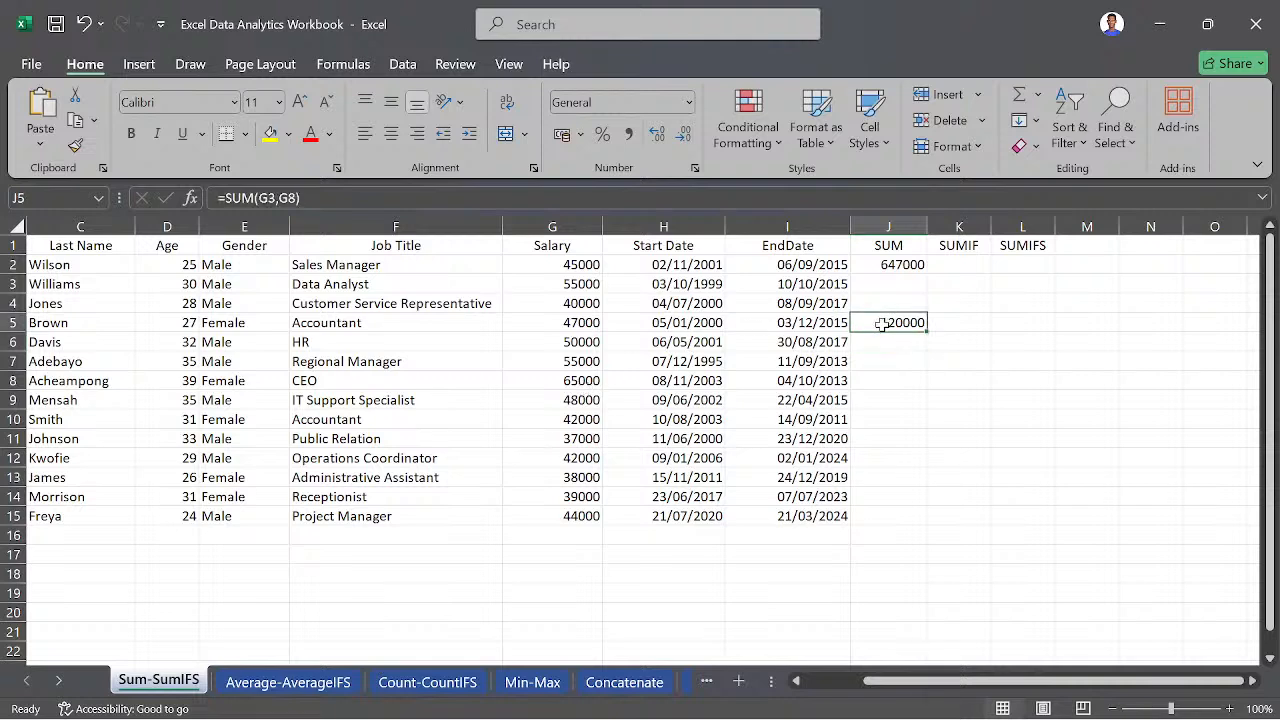
pyautogui.click(326, 195)
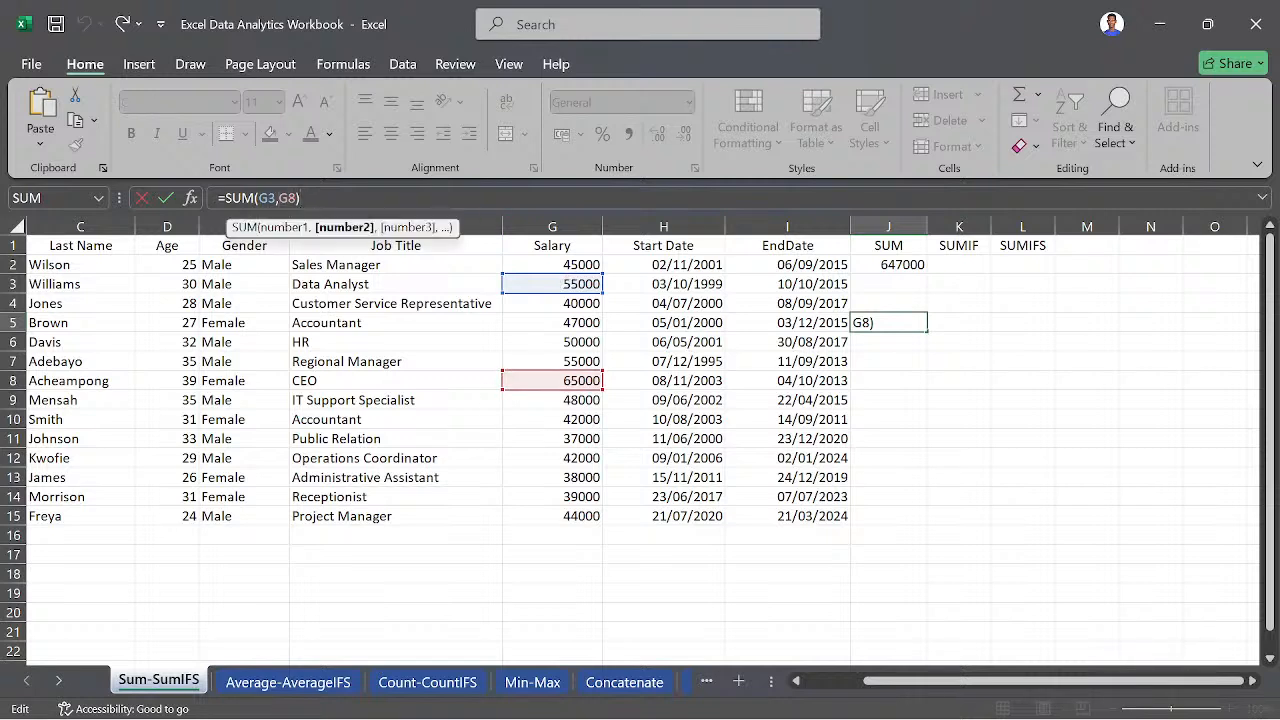
pyautogui.press('BackSpace')
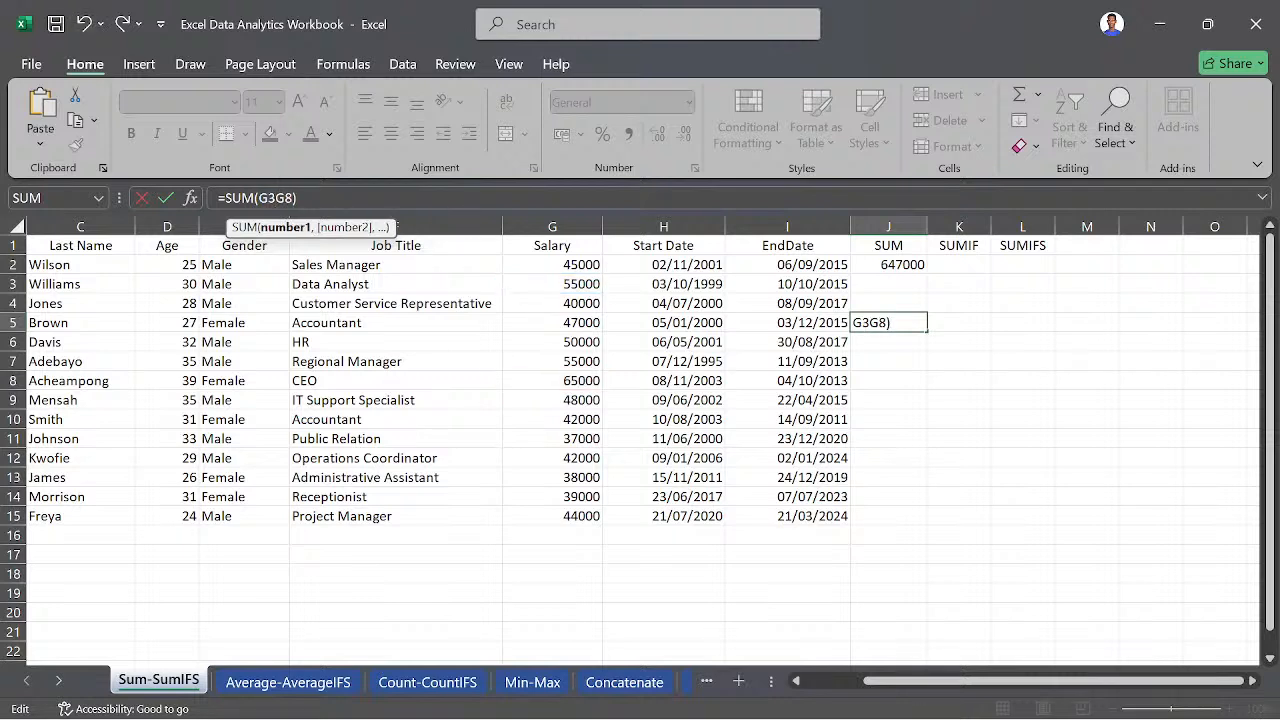
pyautogui.write(':')
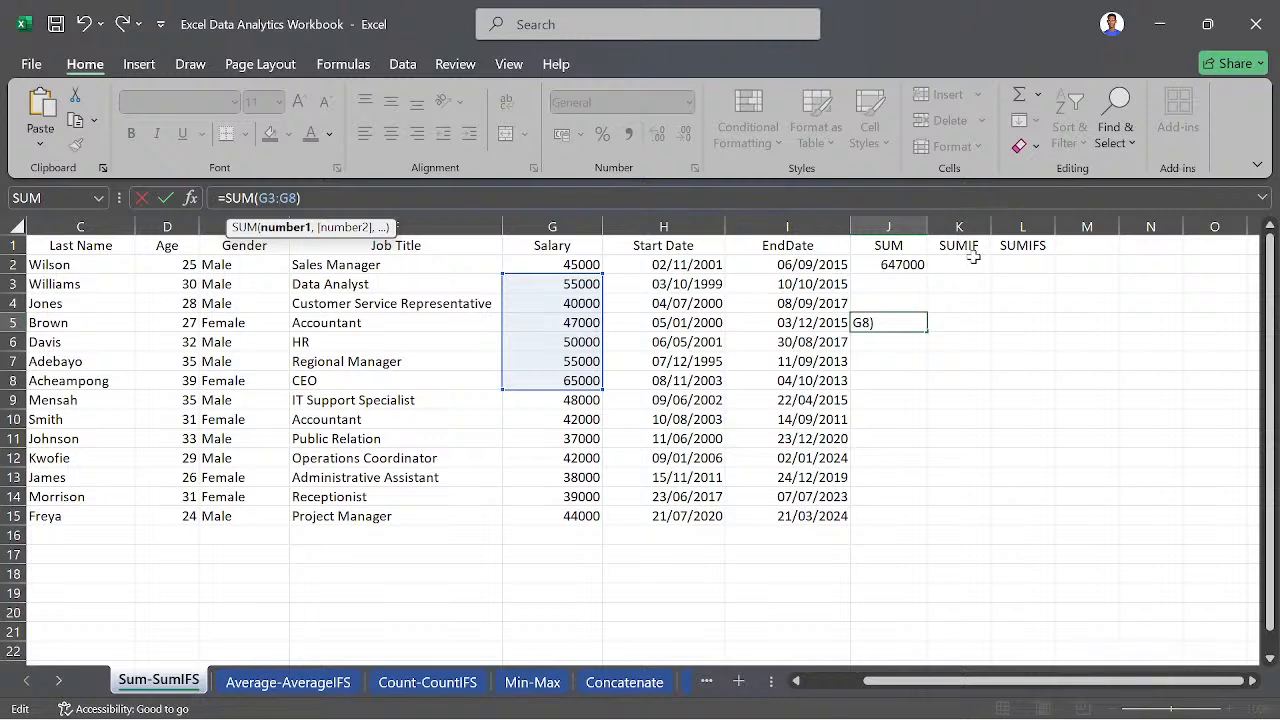
pyautogui.press('Return')
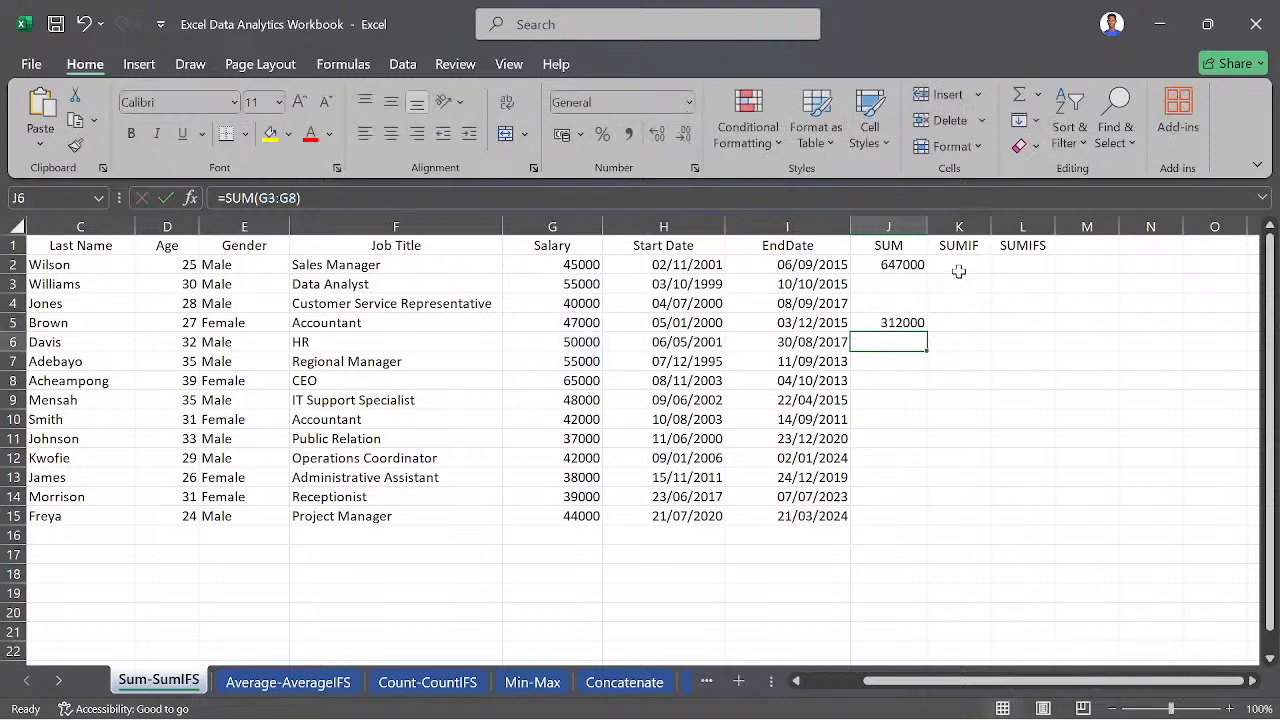
# - Begin a SUMIF formula in cell K2 with the salaries G2:G15 as its range
pyautogui.click(955, 268)
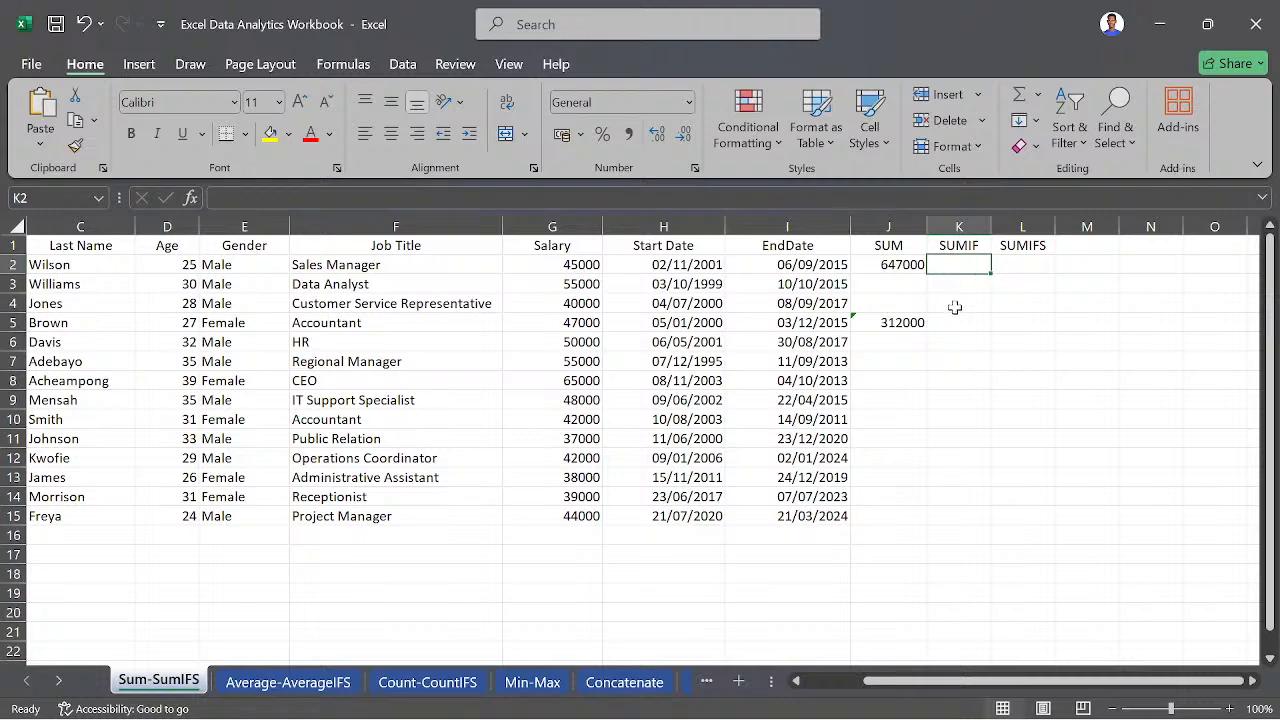
pyautogui.write('=SUM')
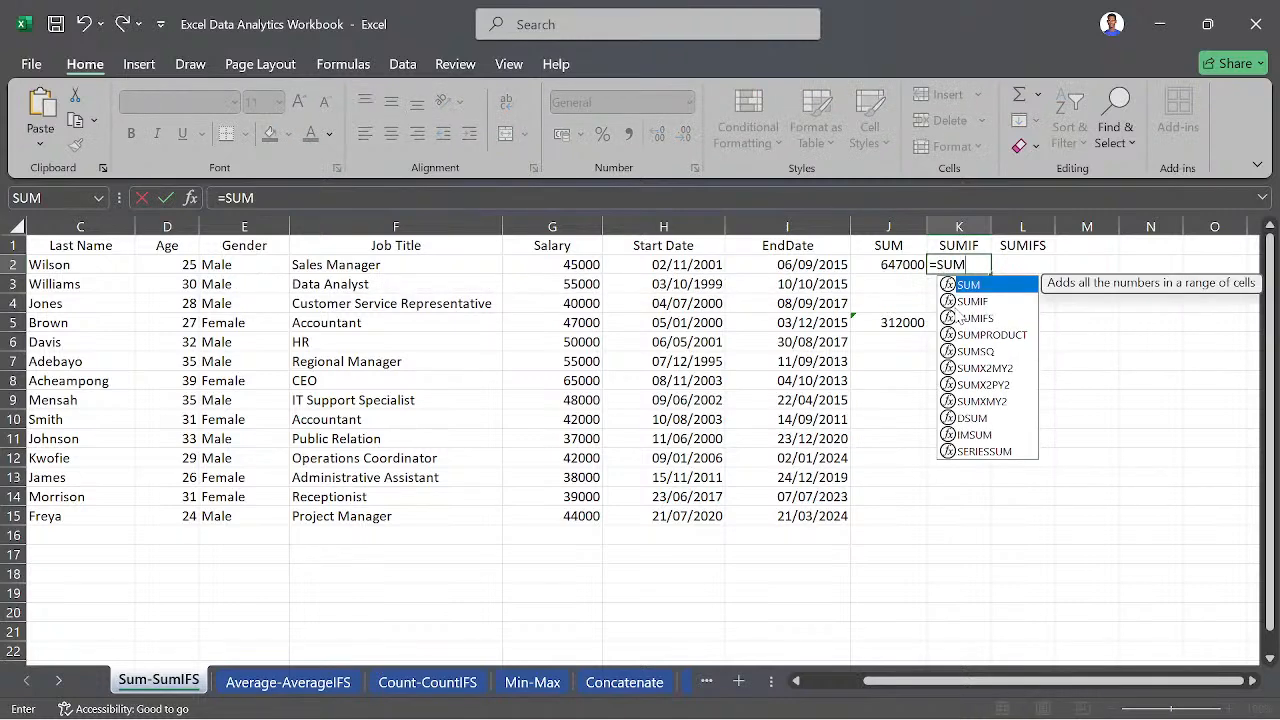
pyautogui.press('Down')
pyautogui.press('Tab')
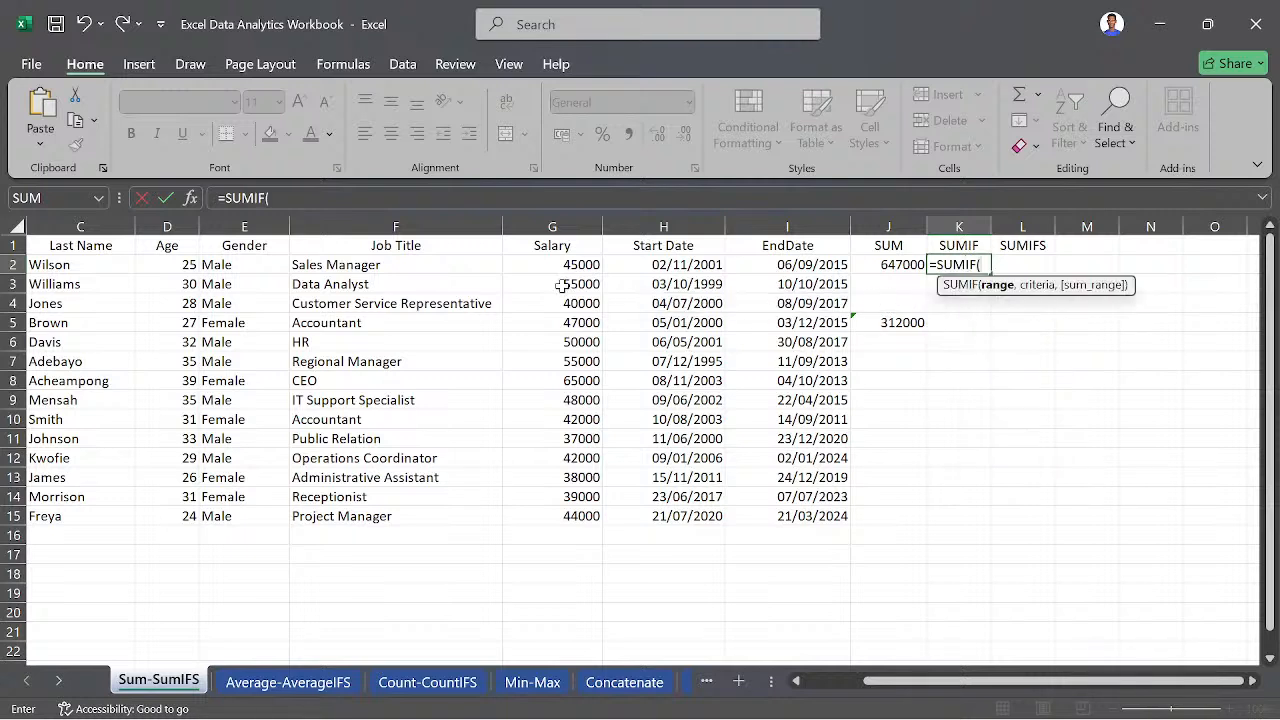
pyautogui.moveTo(549, 262); pyautogui.dragTo(566, 512)
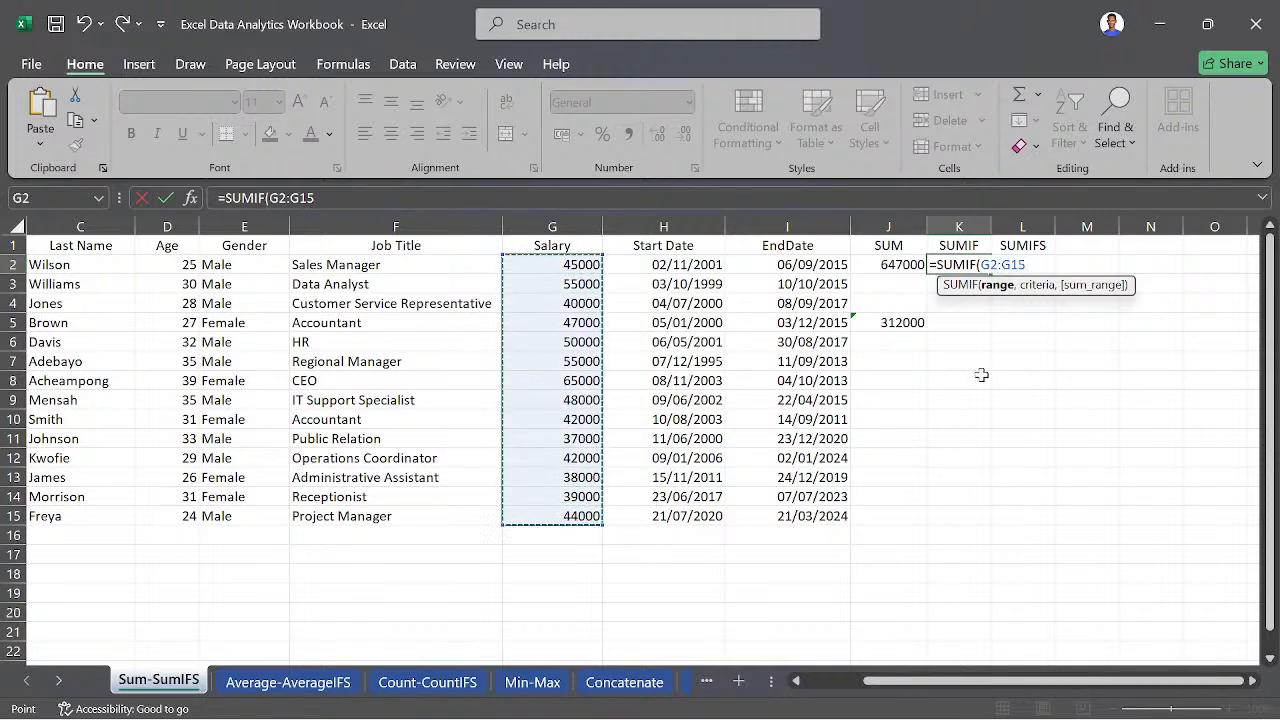
pyautogui.write(',')
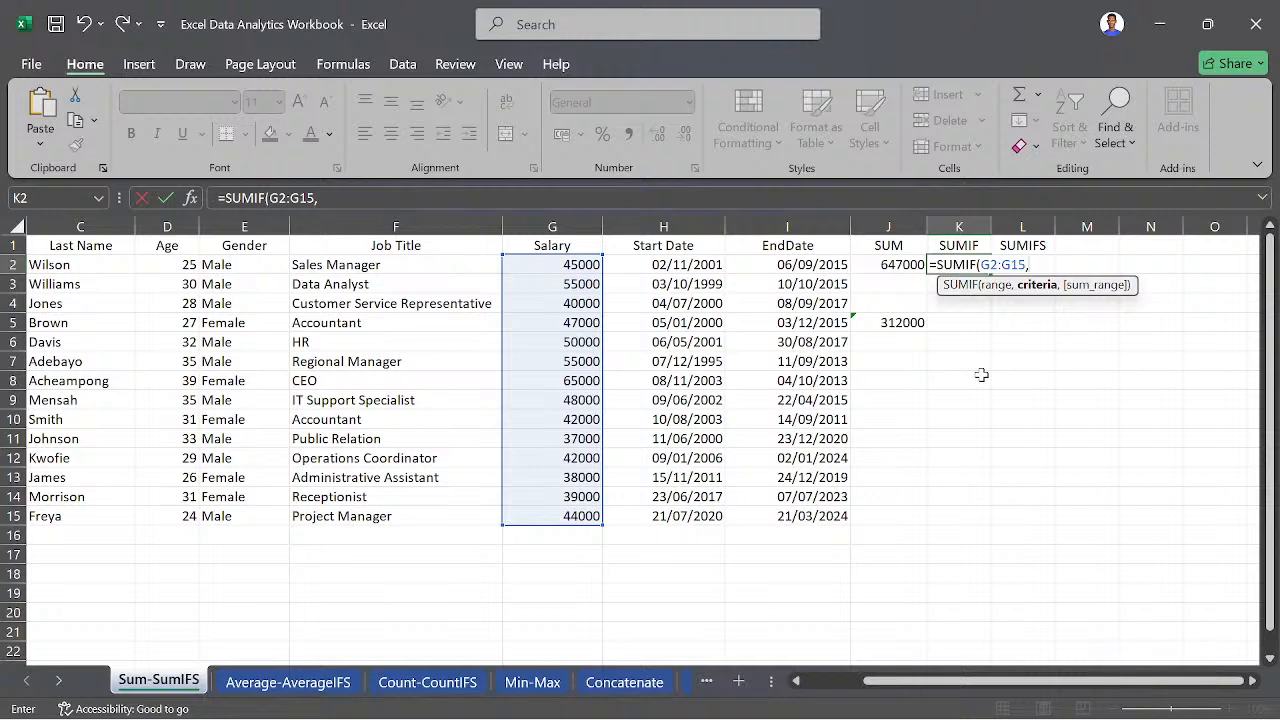
# - Complete K2 as =SUMIF(G2:G15,">50000") to total only the salaries above 50000
pyautogui.write('50000')
pyautogui.press('BackSpace')
pyautogui.press('BackSpace')
pyautogui.press('BackSpace')
pyautogui.press('BackSpace')
pyautogui.press('BackSpace')
pyautogui.write('">50000')
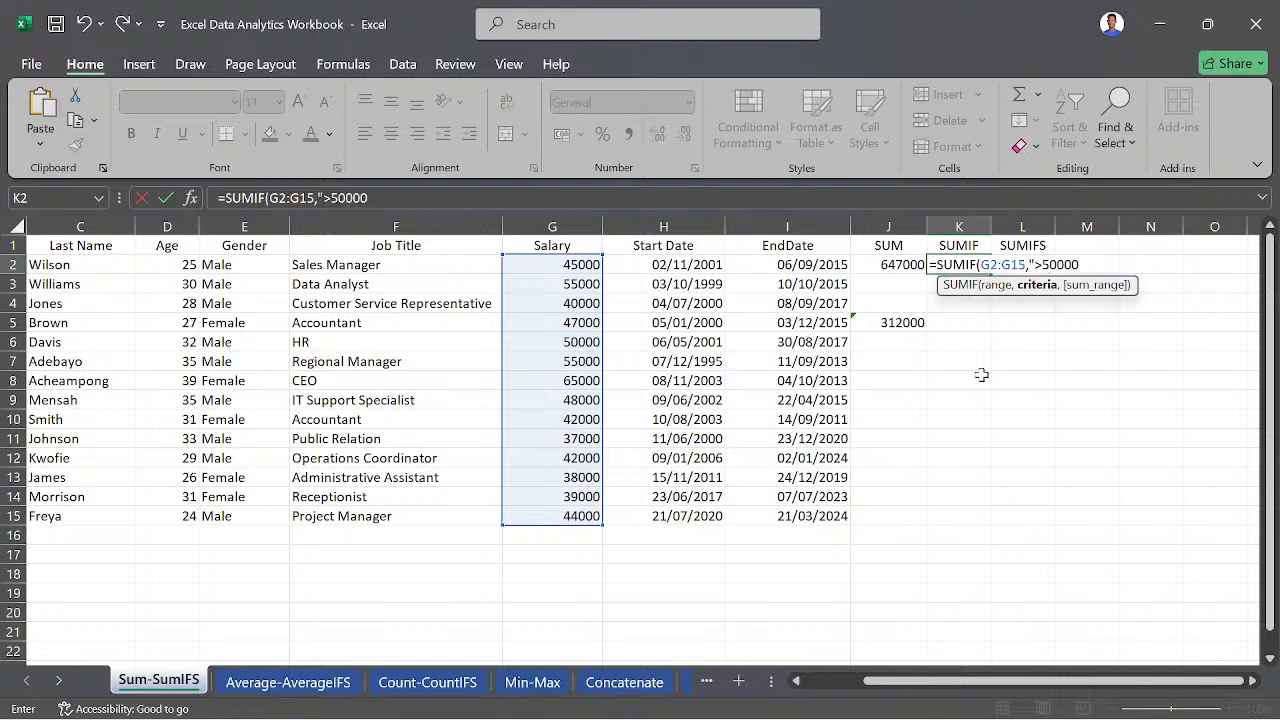
pyautogui.write('")')
pyautogui.press('Return')
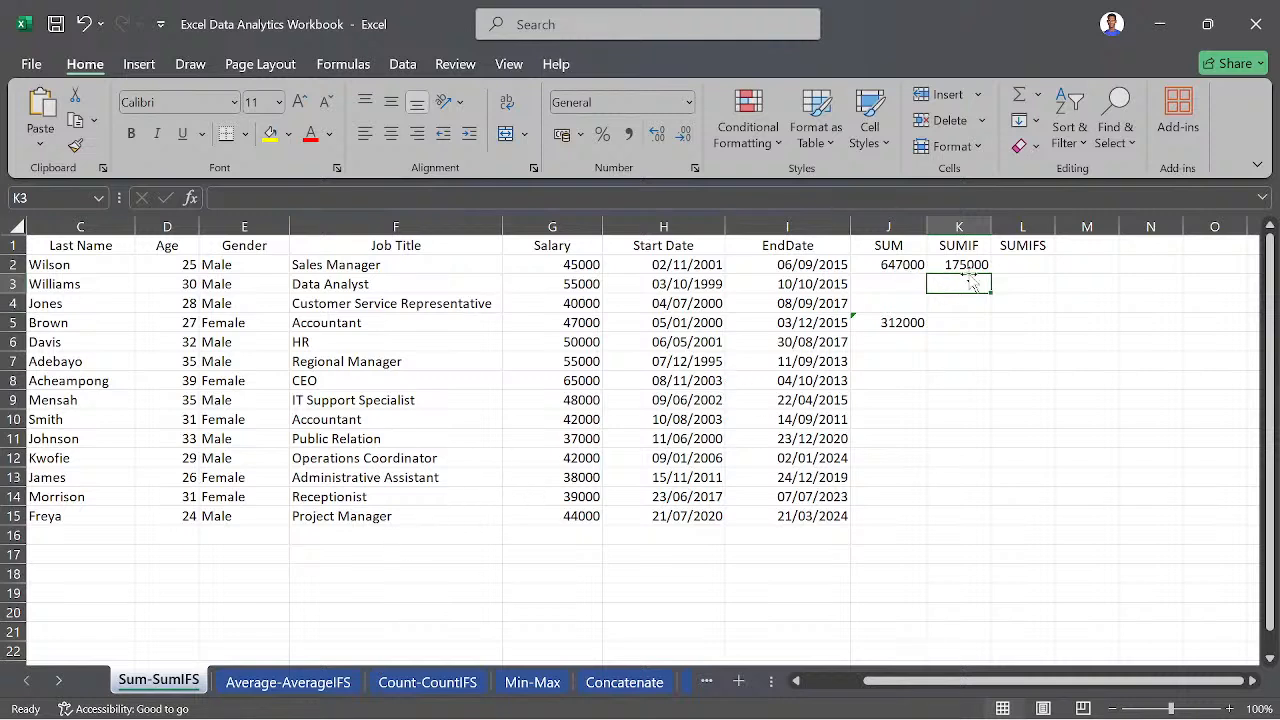
pyautogui.click(1019, 259)
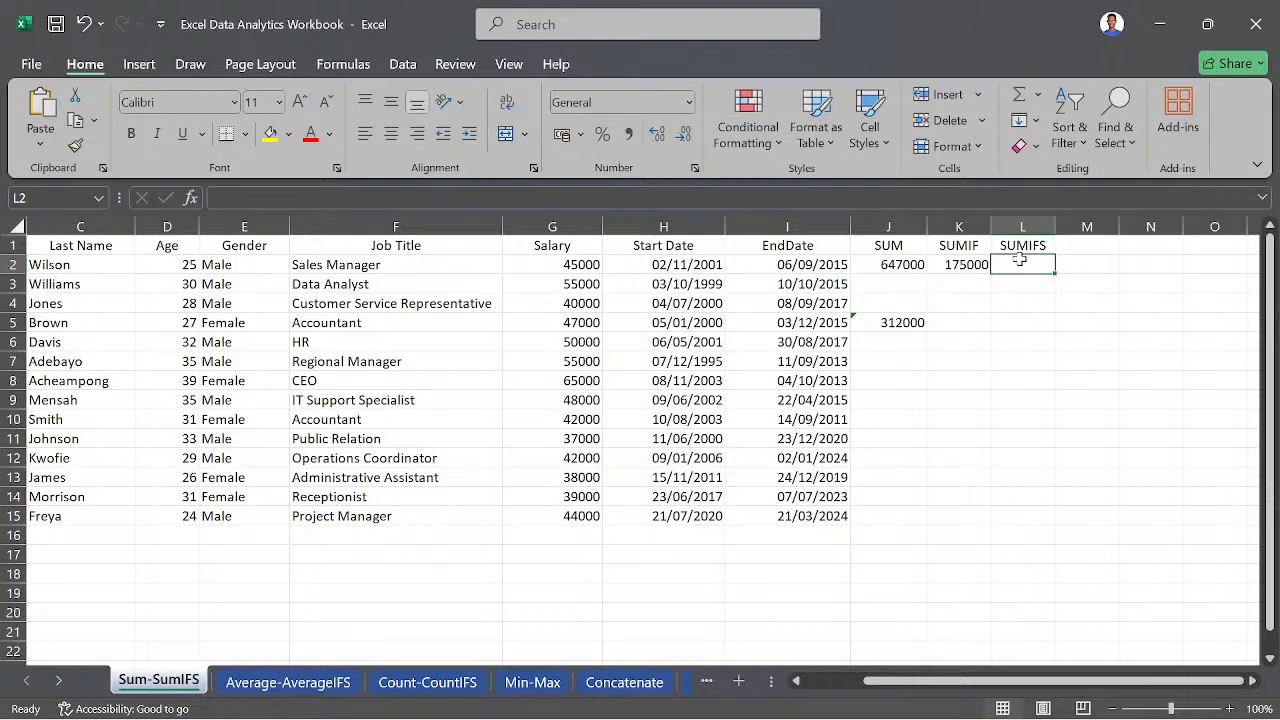
pyautogui.write('=SUM')
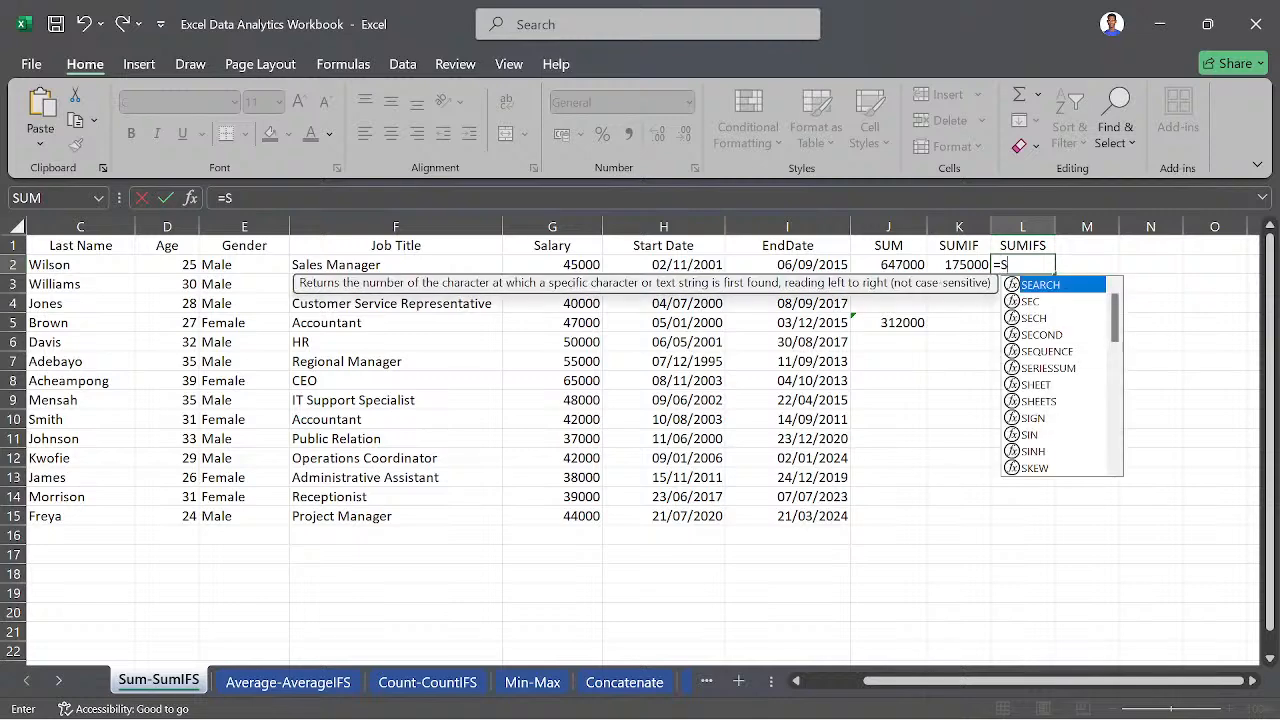
pyautogui.press('Down')
pyautogui.press('Down')
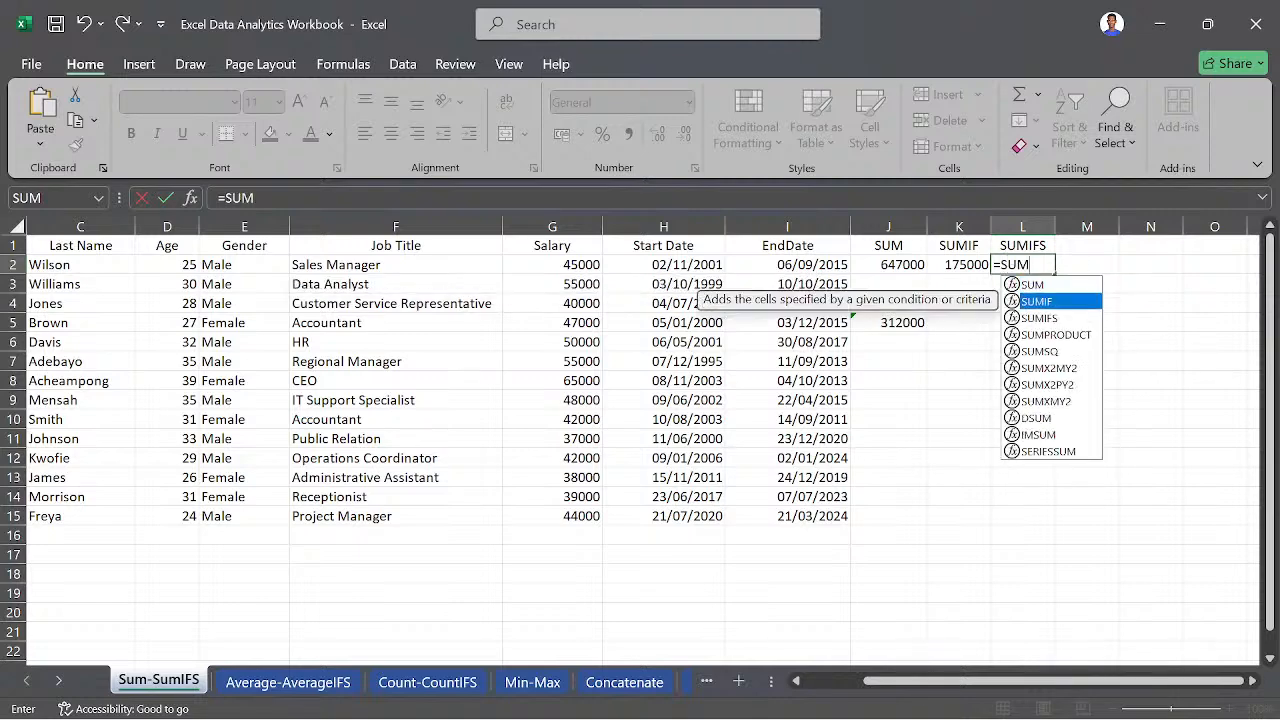
pyautogui.press('Tab')
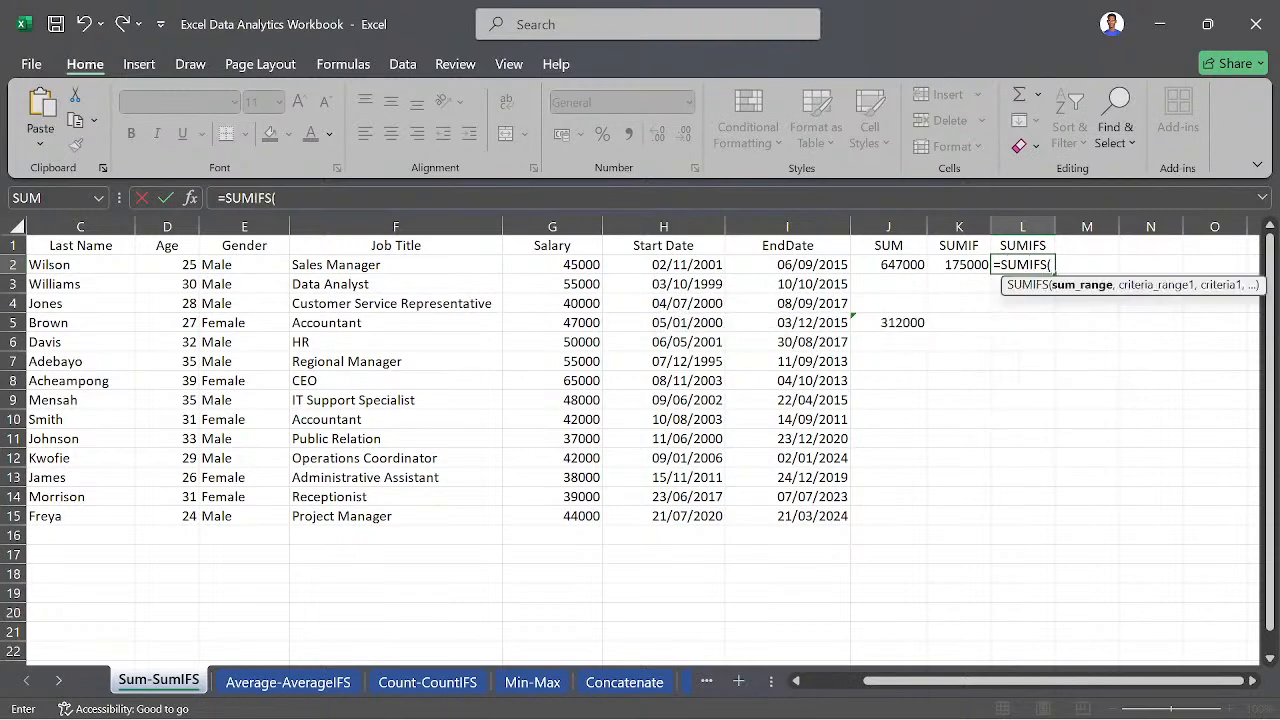
pyautogui.press('BackSpace')
pyautogui.press('BackSpace')
pyautogui.press('BackSpace')
pyautogui.press('BackSpace')
pyautogui.press('BackSpace')
pyautogui.press('BackSpace')
pyautogui.press('BackSpace')
pyautogui.press('BackSpace')
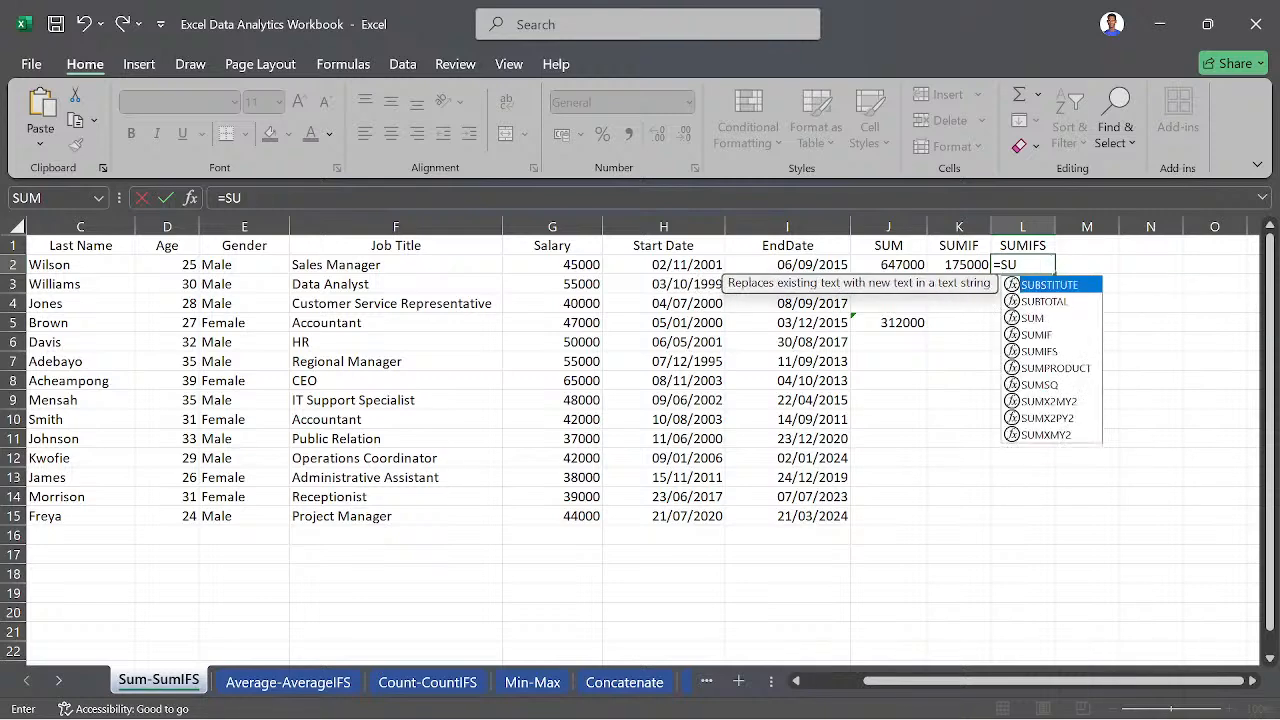
# - Begin a SUMIFS formula in cell L2 with the salaries G2:G15 as the sum range
pyautogui.write('=')
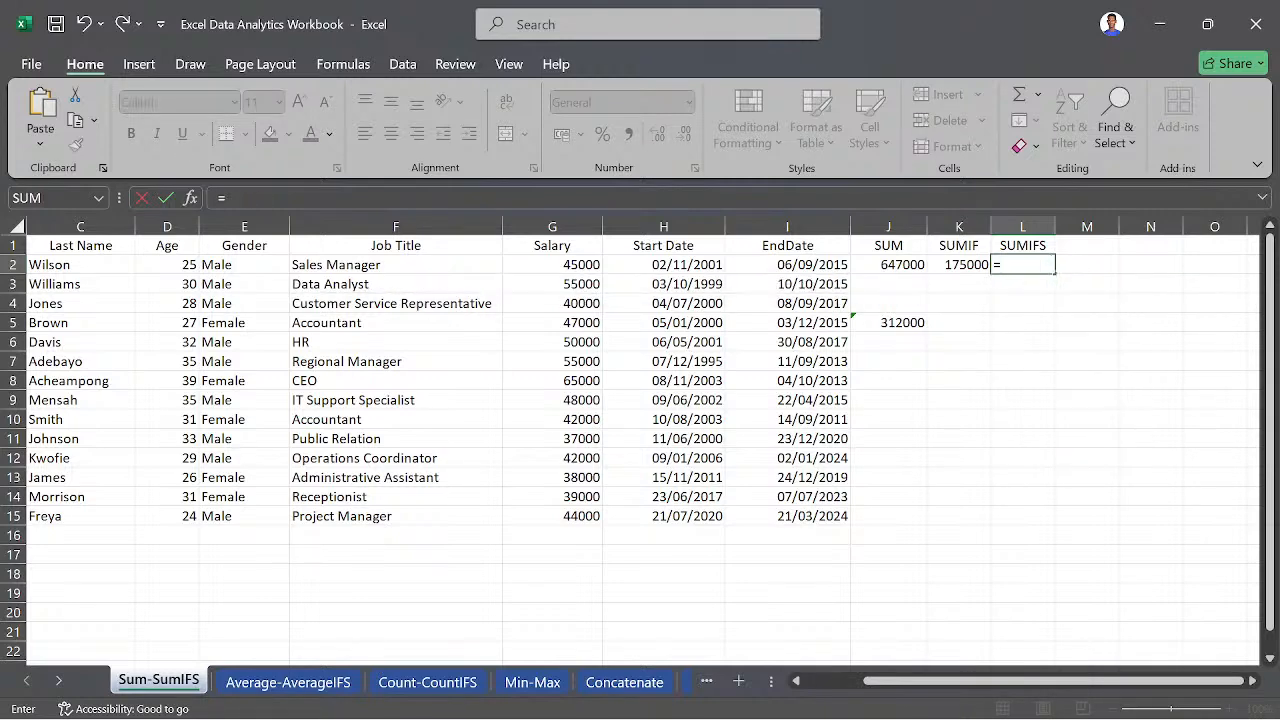
pyautogui.write('SUM')
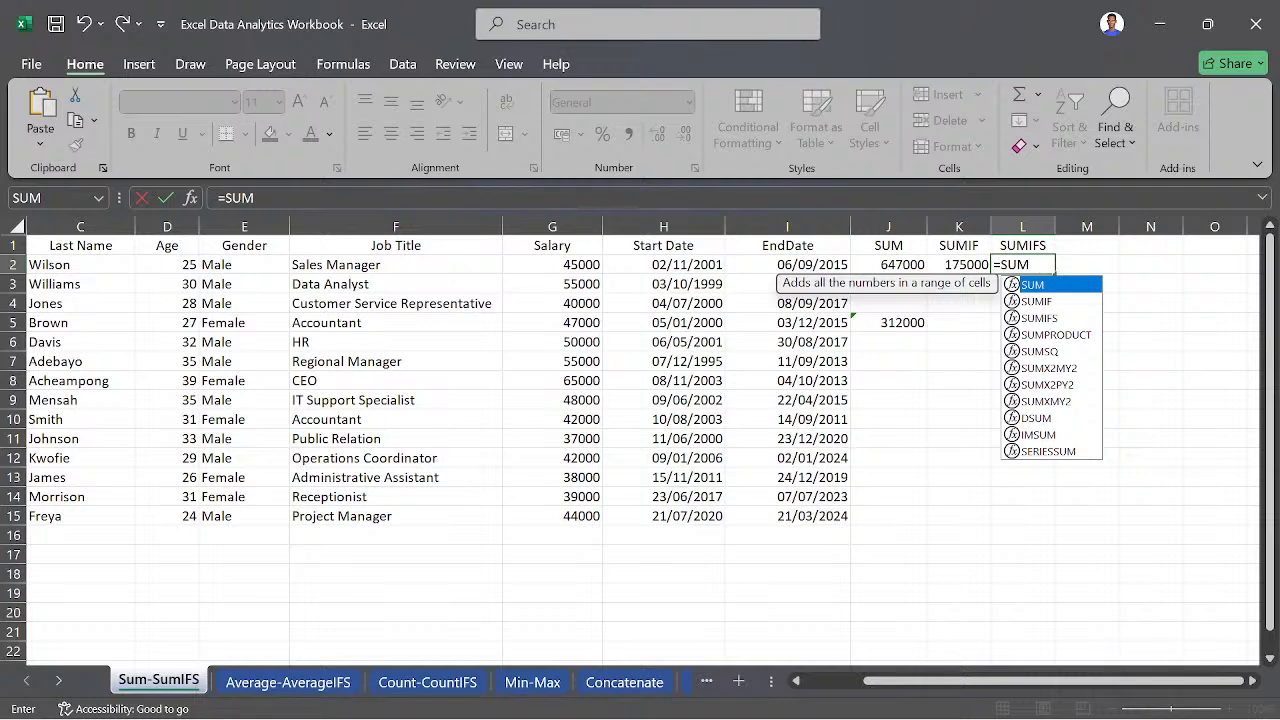
pyautogui.press('Down')
pyautogui.press('Down')
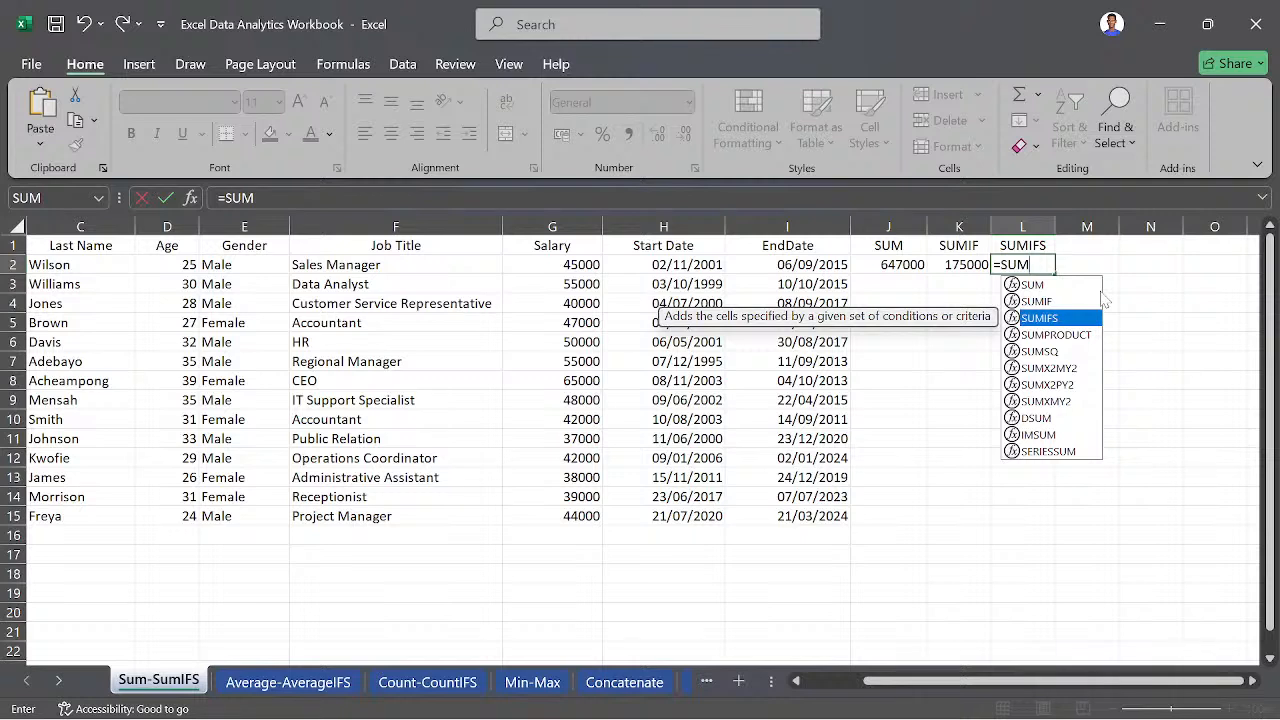
pyautogui.press('Tab')
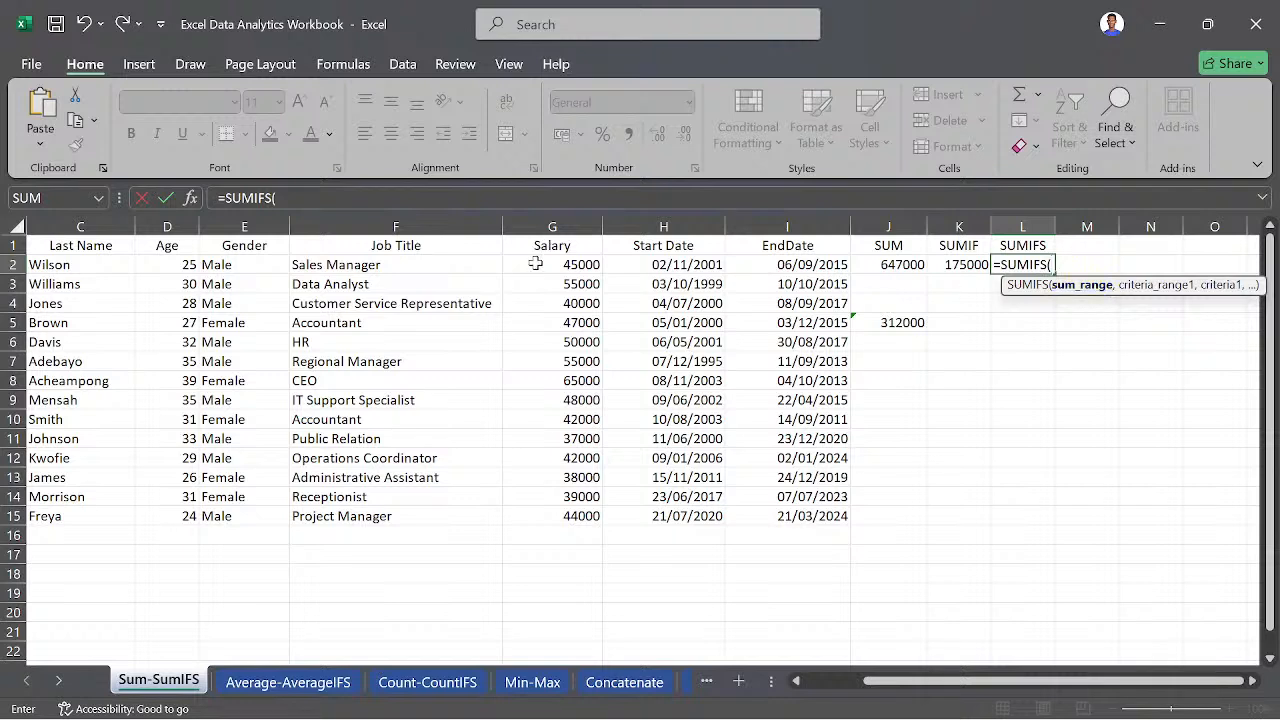
pyautogui.moveTo(536, 264); pyautogui.dragTo(555, 520)
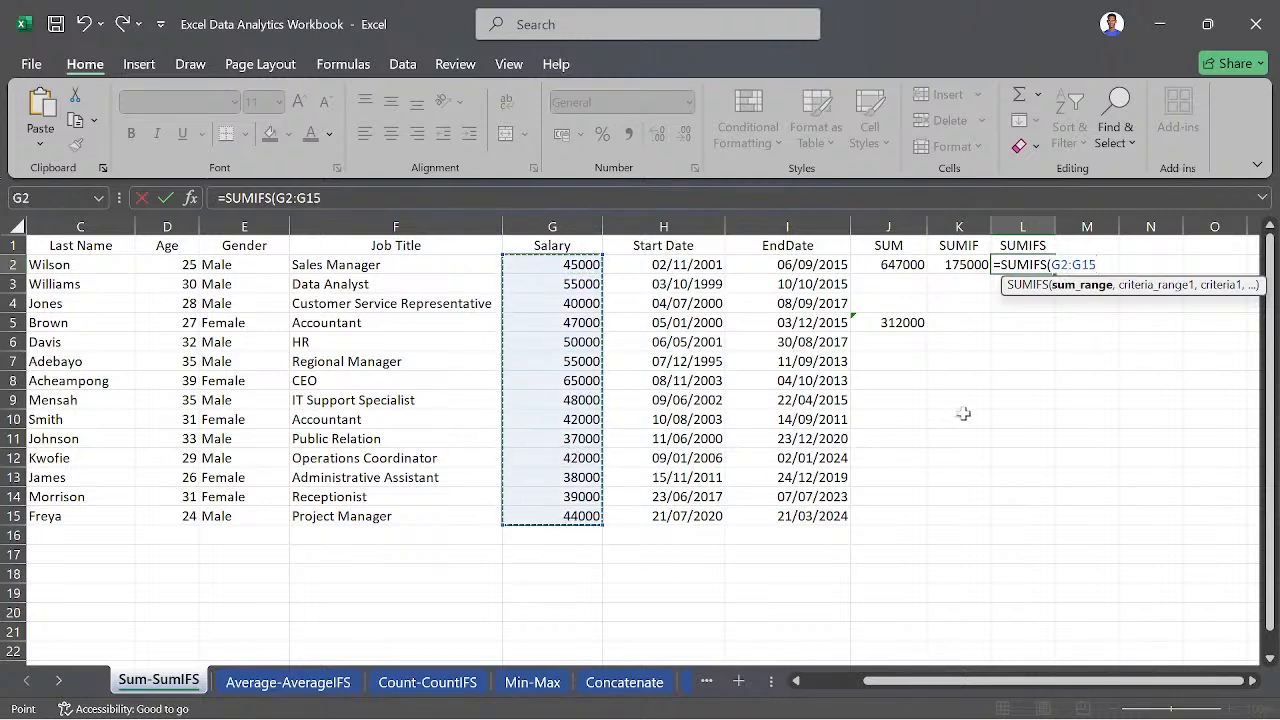
pyautogui.write(',')
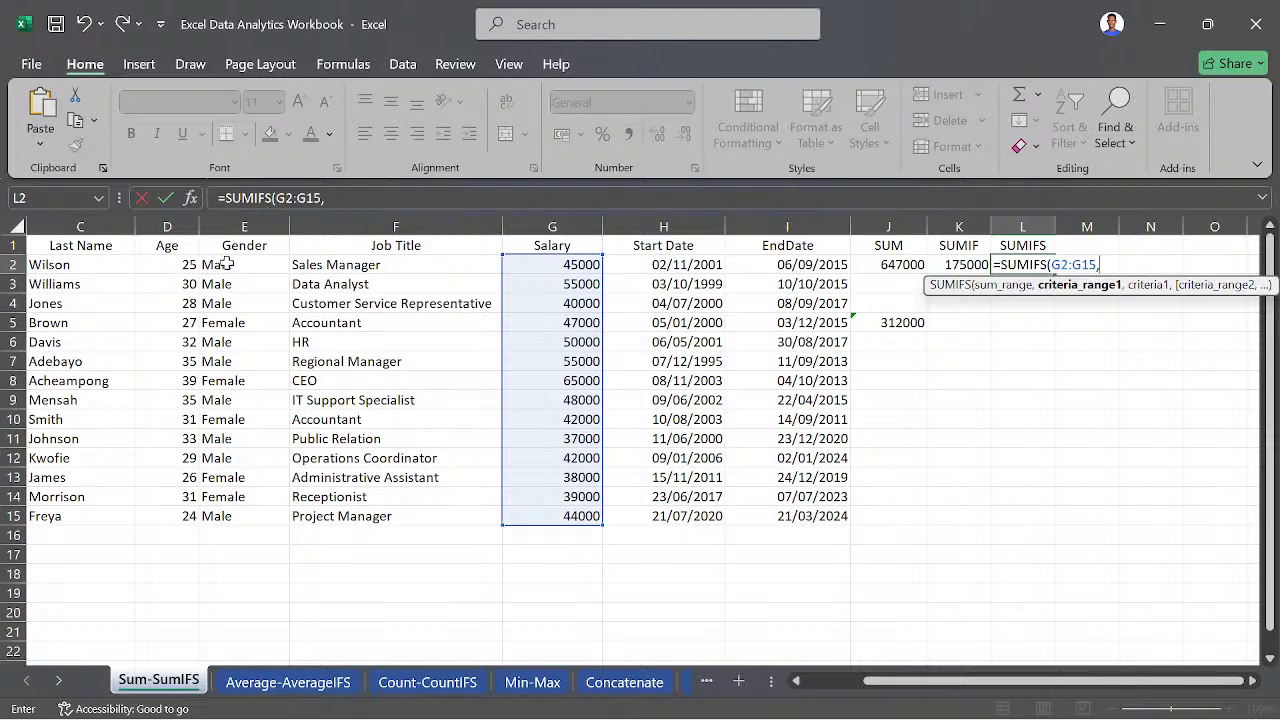
# - Add the Gender range E2:E15 with the criterion "Male" as the first condition of the SUMIFS formula
pyautogui.moveTo(227, 263); pyautogui.dragTo(246, 515)
pyautogui.write(',')
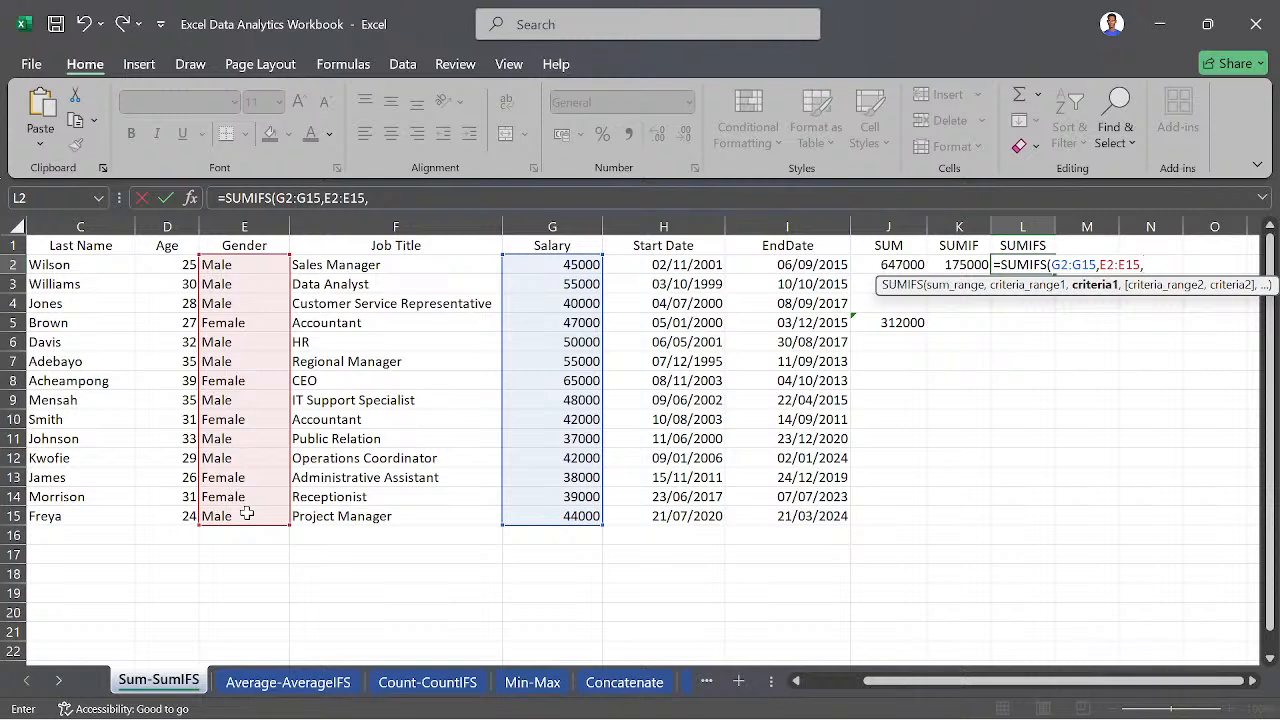
pyautogui.write('"Male",')
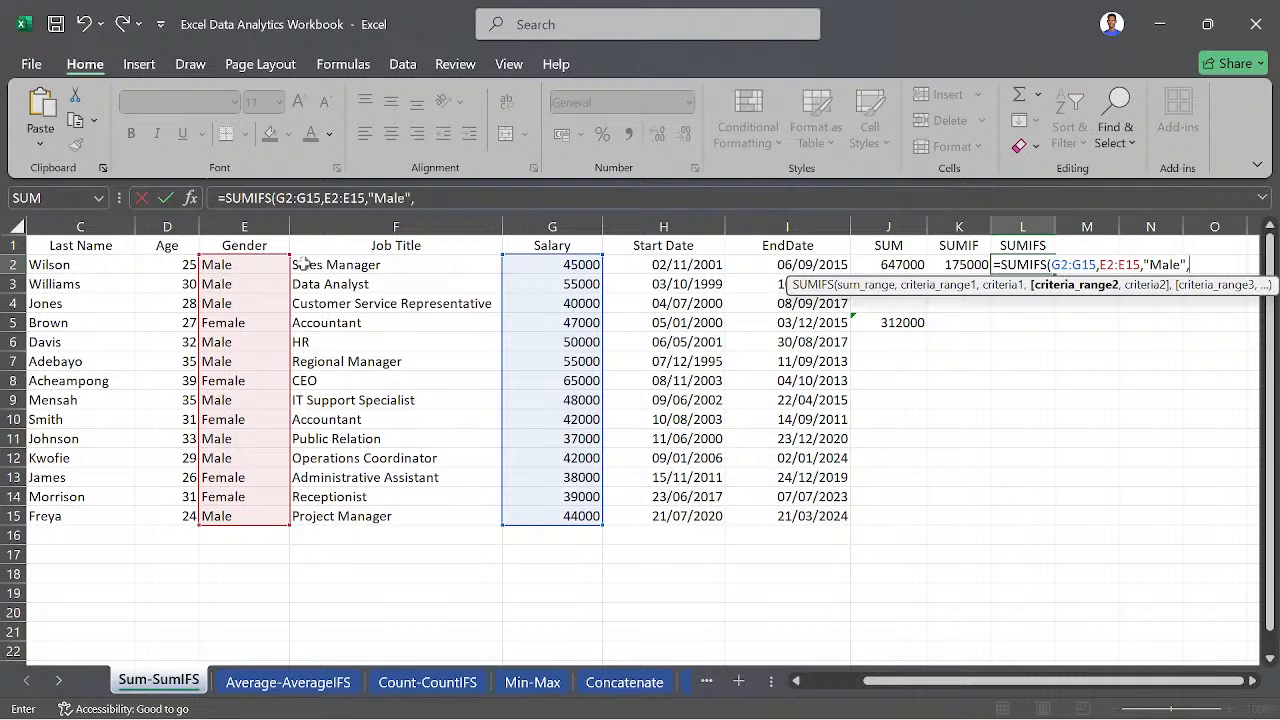
# - Add the Job Title range F2:F15 with the criterion "Accountant" as the second condition and complete the SUMIFS formula in L2
pyautogui.moveTo(302, 262); pyautogui.dragTo(372, 532)
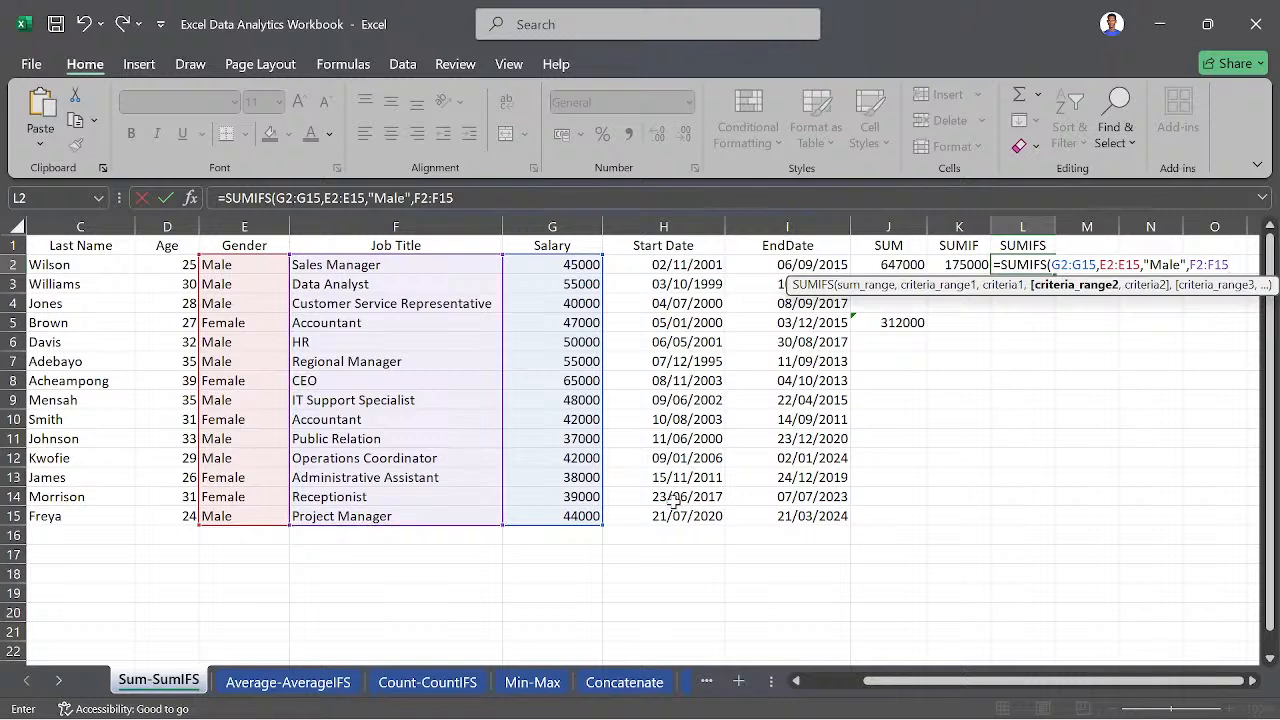
pyautogui.write(',')
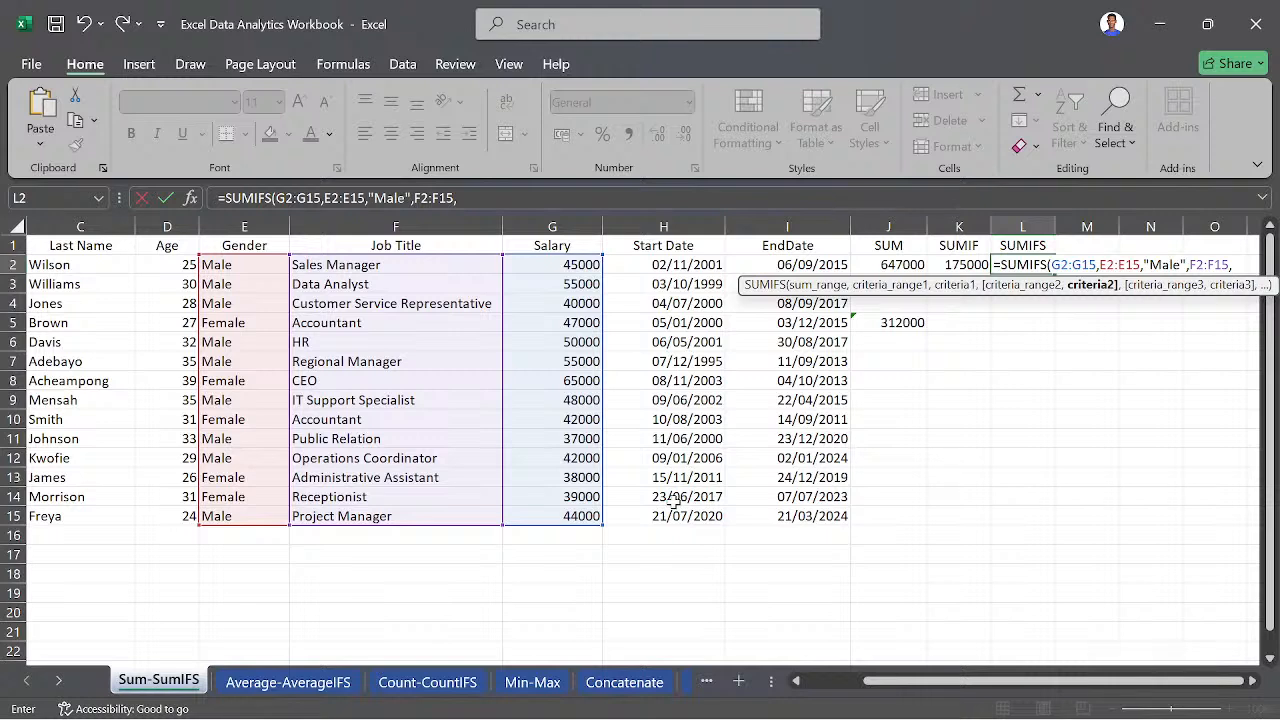
pyautogui.write('"')
pyautogui.write('Accountan')
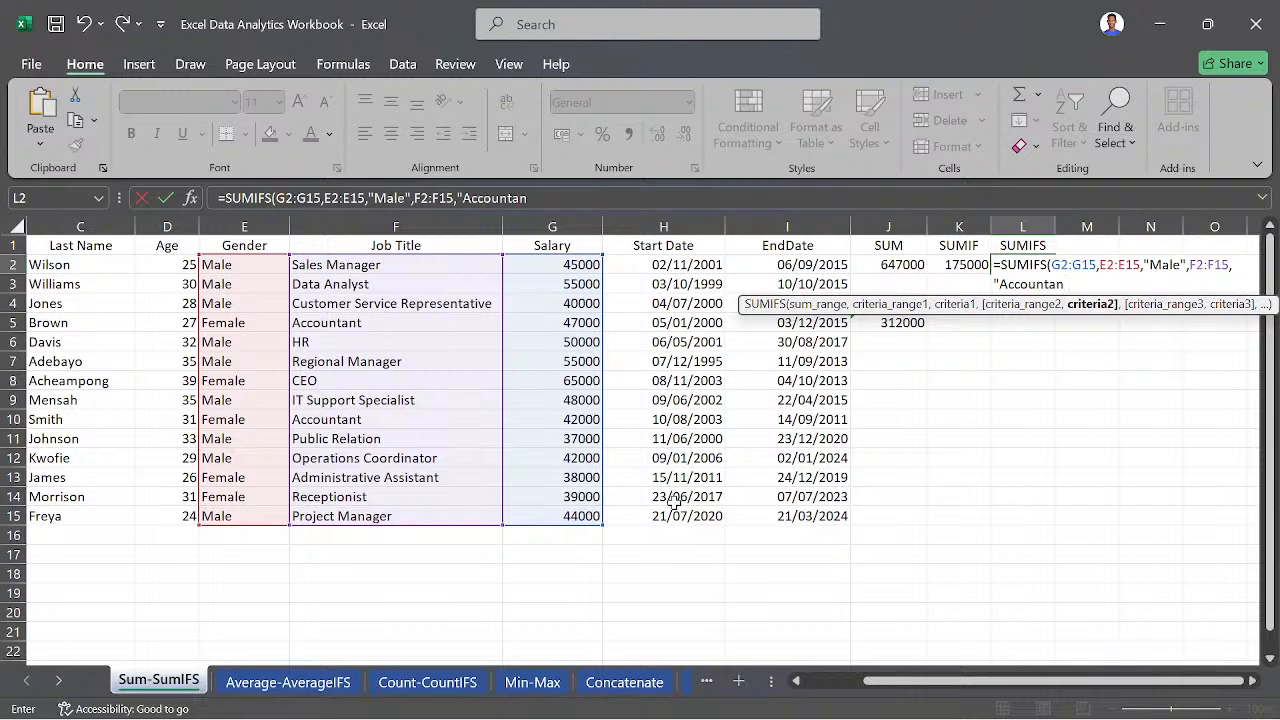
pyautogui.write('t")')
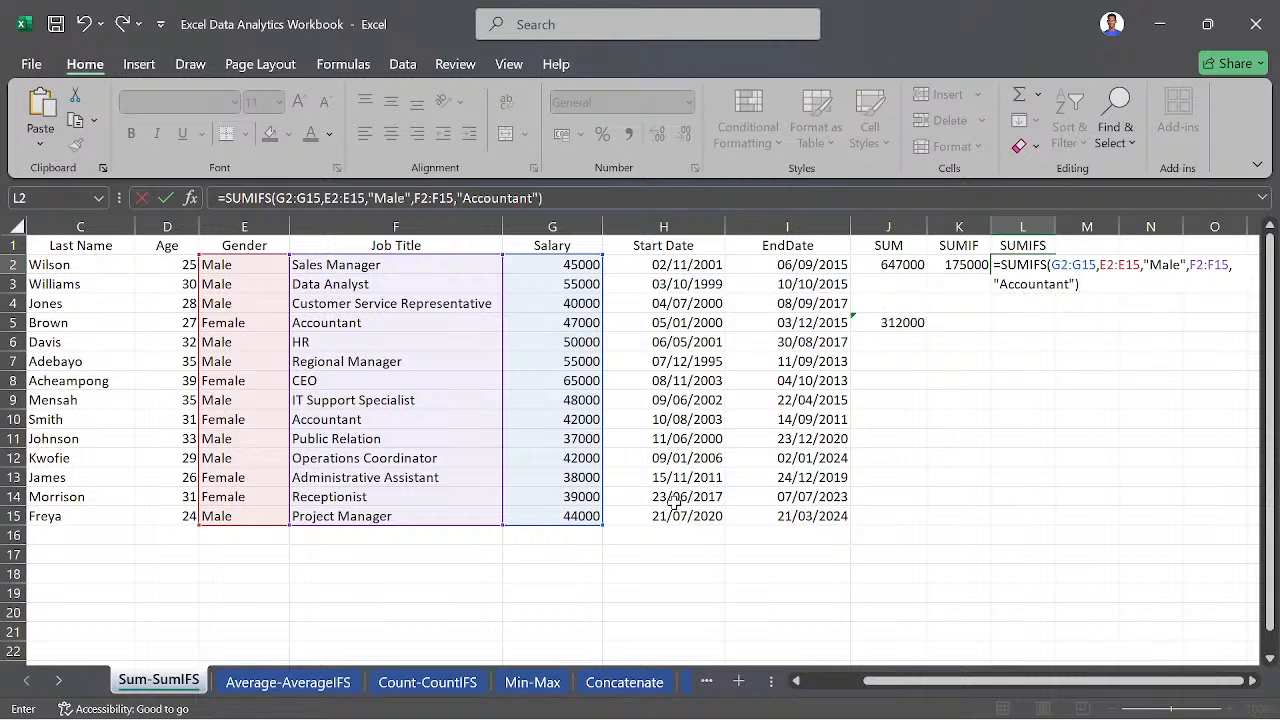
pyautogui.press('Return')
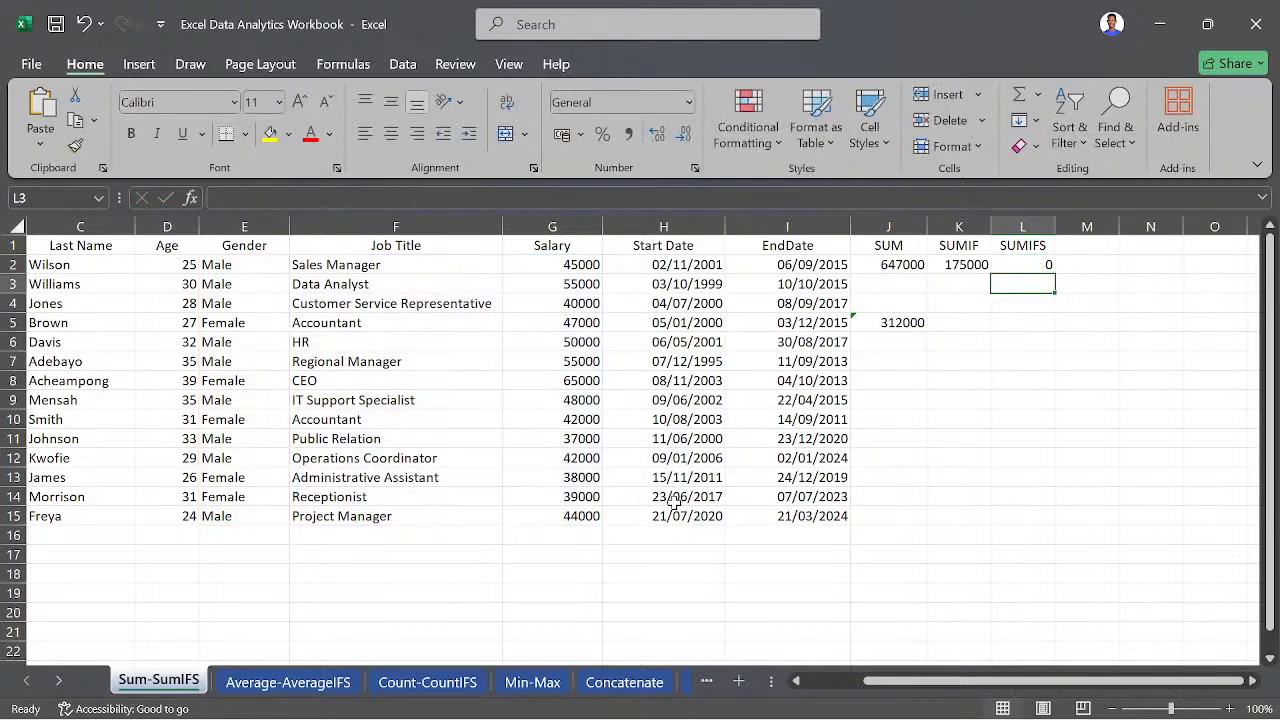
# - Check the SUMIFS formula in L2 against the two Accountant entries and their genders in the staff data
pyautogui.click(1042, 264)
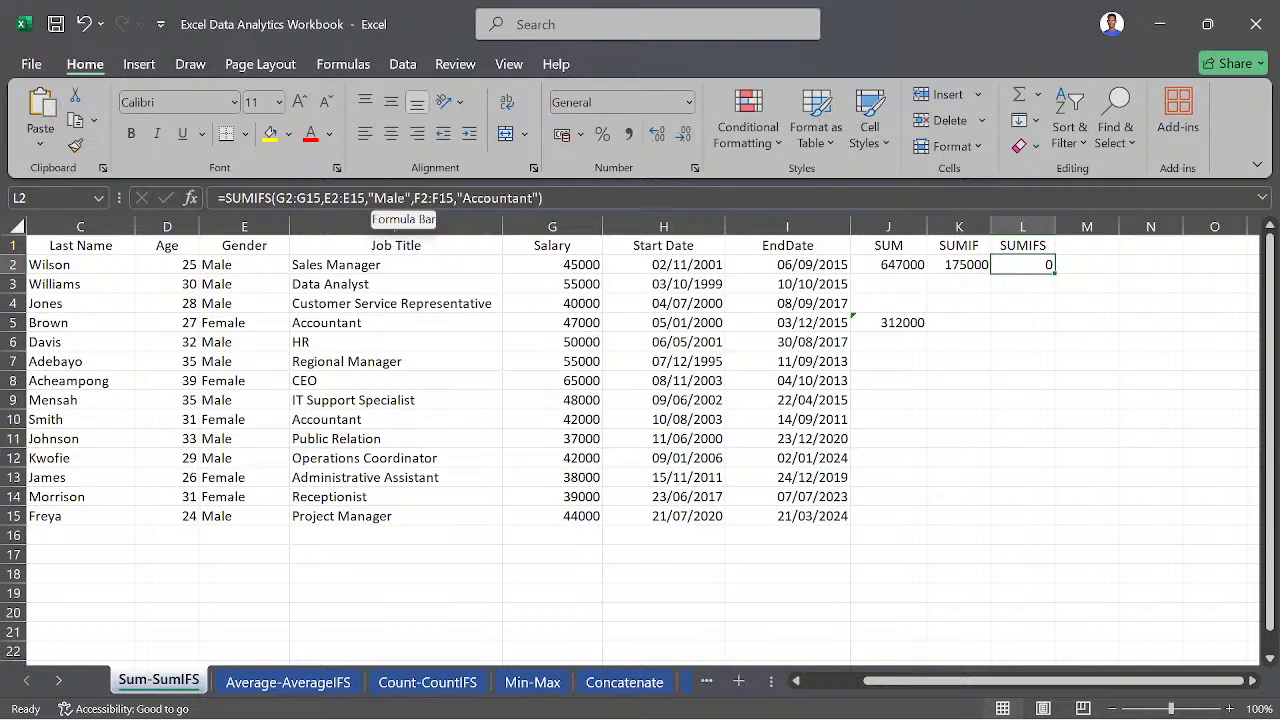
pyautogui.click(310, 324)
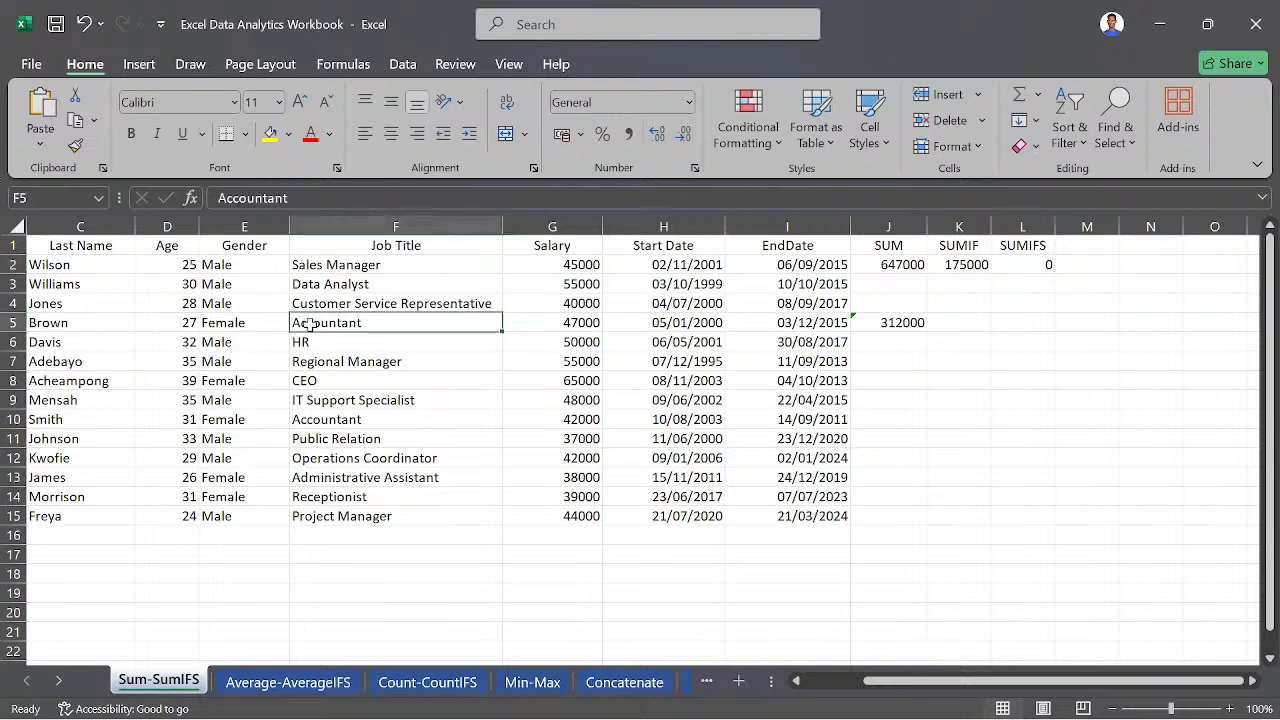
pyautogui.click(343, 419)
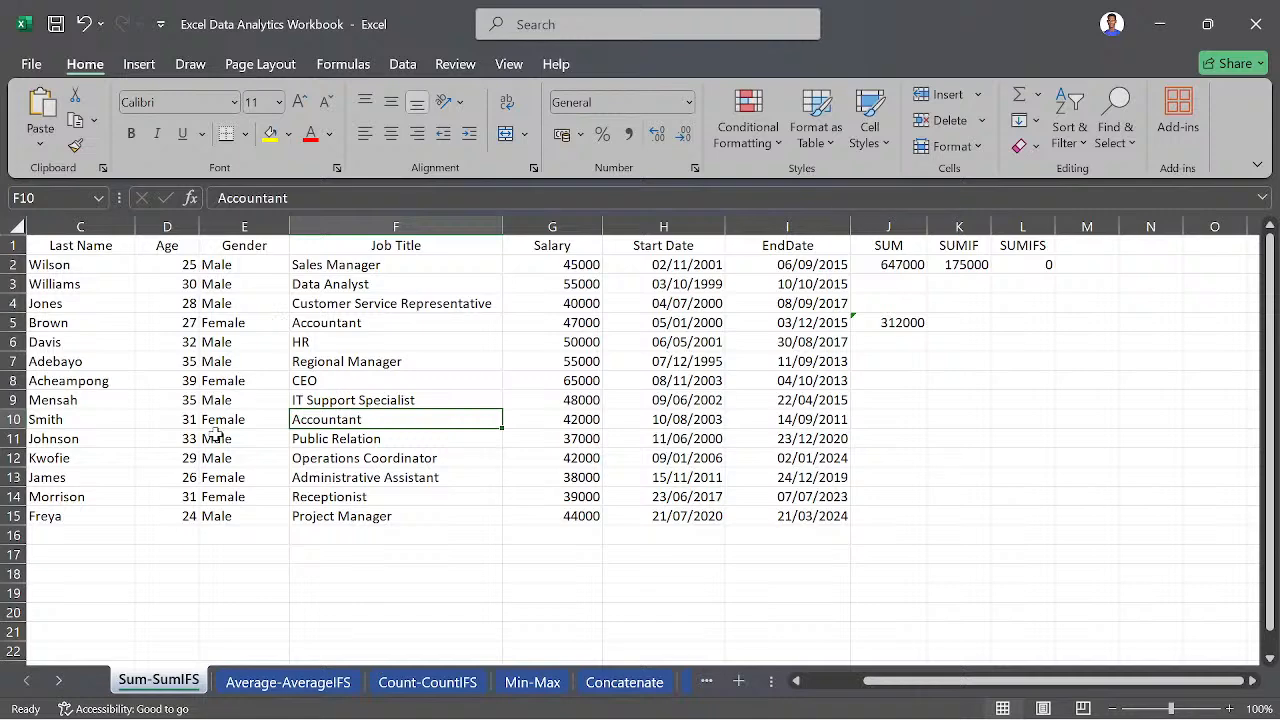
# - On the Min-Max sheet, change the number format of the MIN to SMALL columns (J to O) to General
pyautogui.click(283, 682)
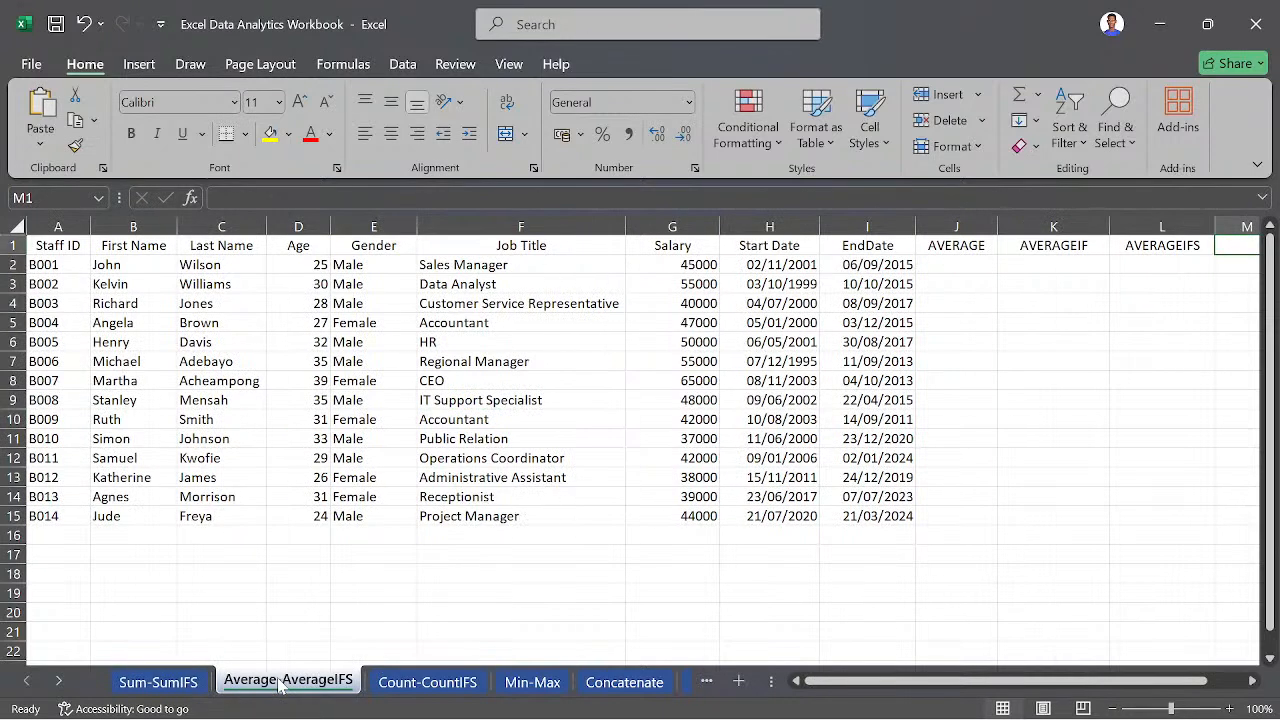
pyautogui.click(452, 680)
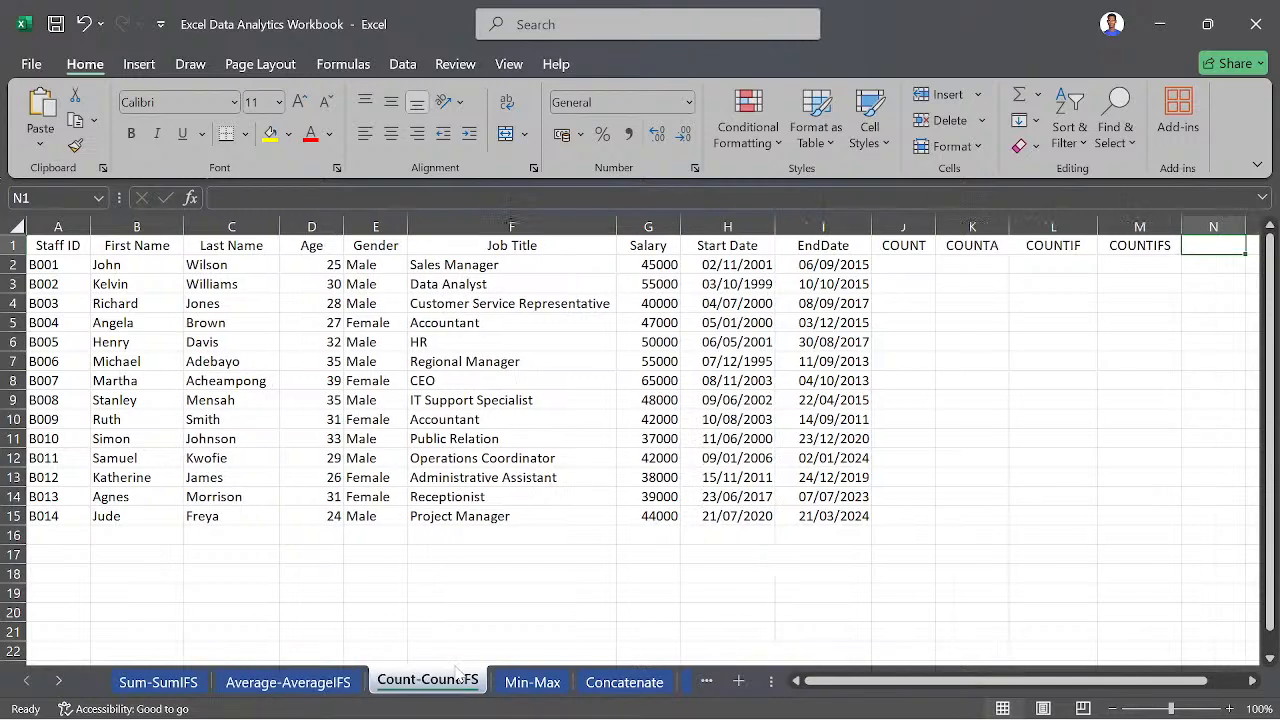
pyautogui.click(522, 684)
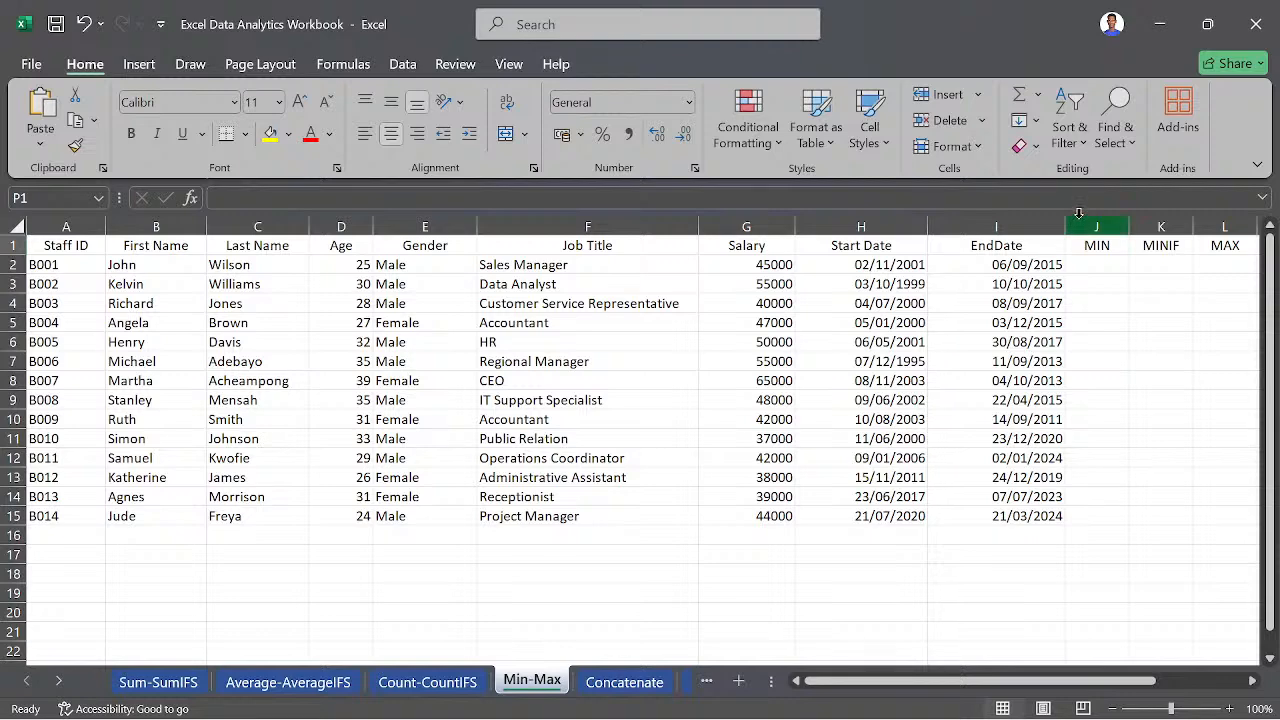
pyautogui.moveTo(1079, 215); pyautogui.dragTo(1134, 294)
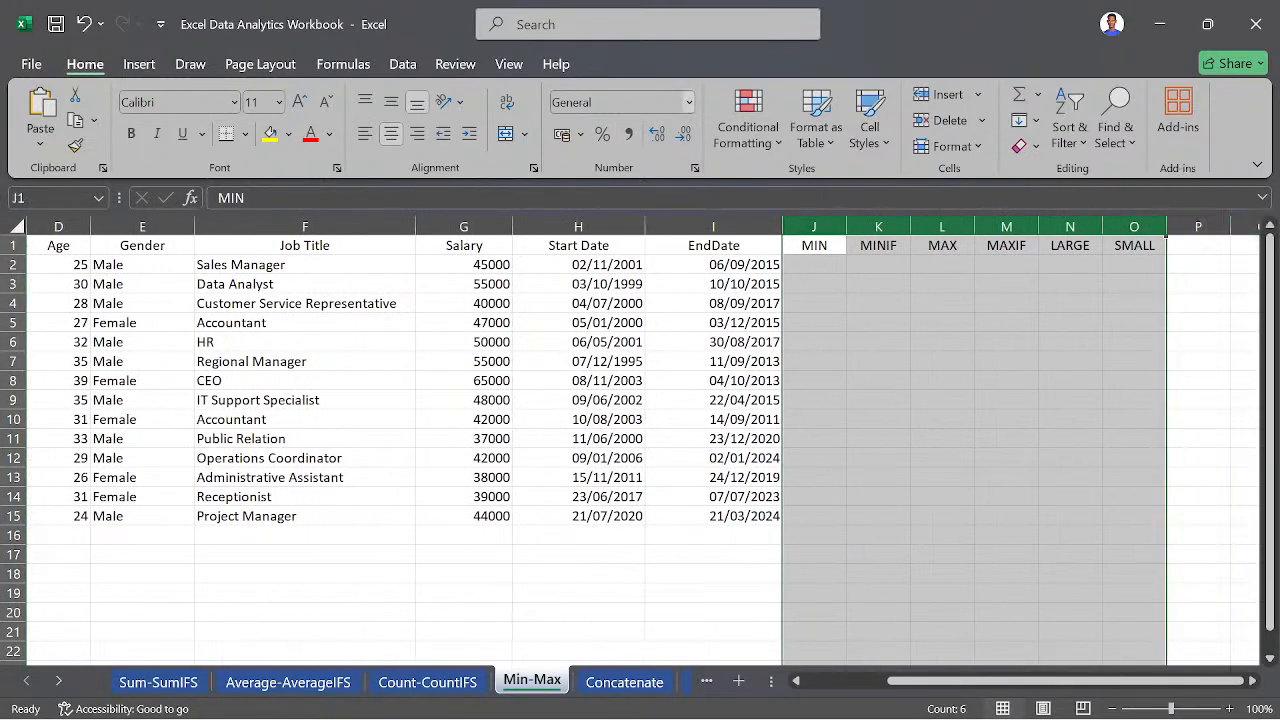
pyautogui.click(688, 102)
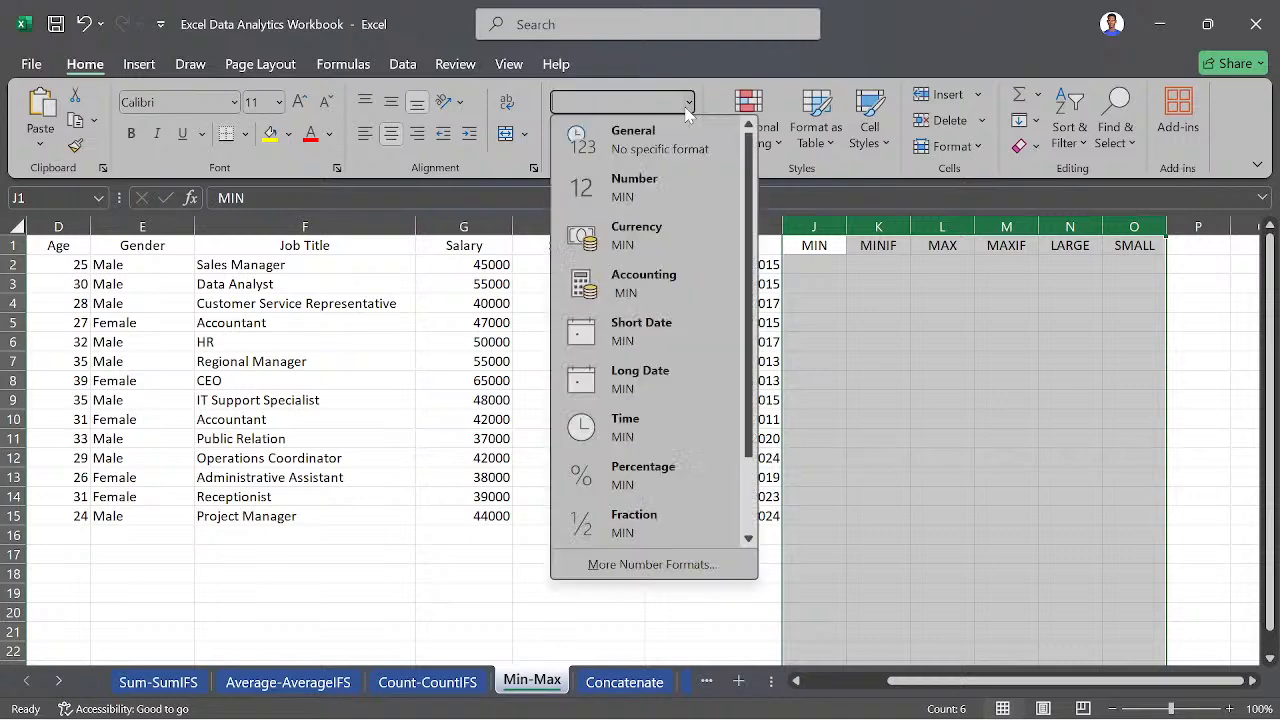
pyautogui.click(651, 162)
# - Enter a MIN formula in J2 that finds the lowest value in the Salary range G2:G15
pyautogui.click(815, 268)
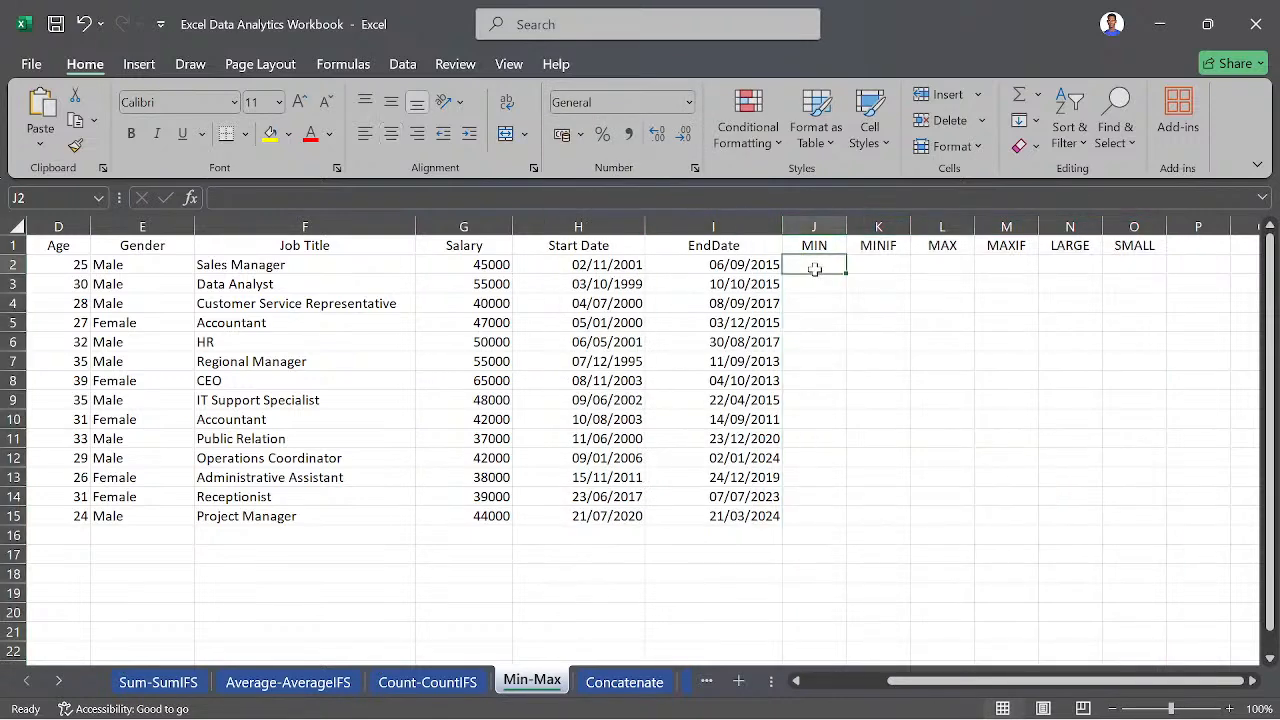
pyautogui.write('=')
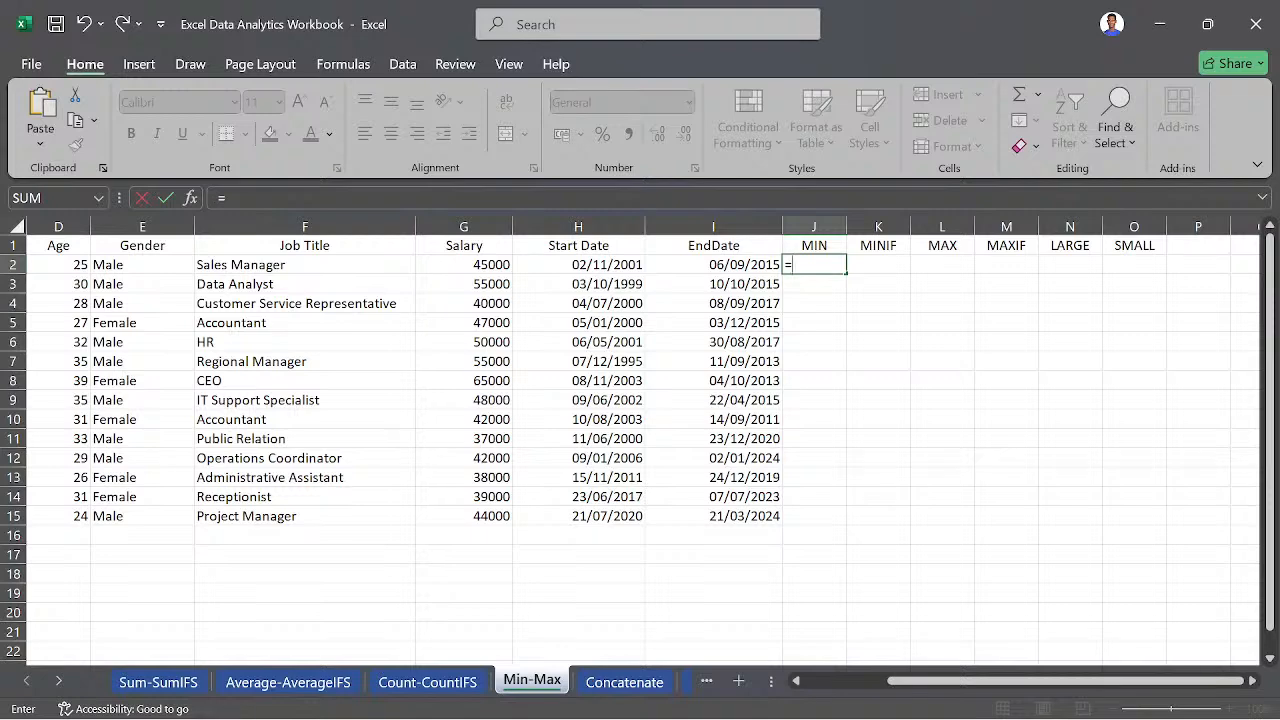
pyautogui.write('MIN')
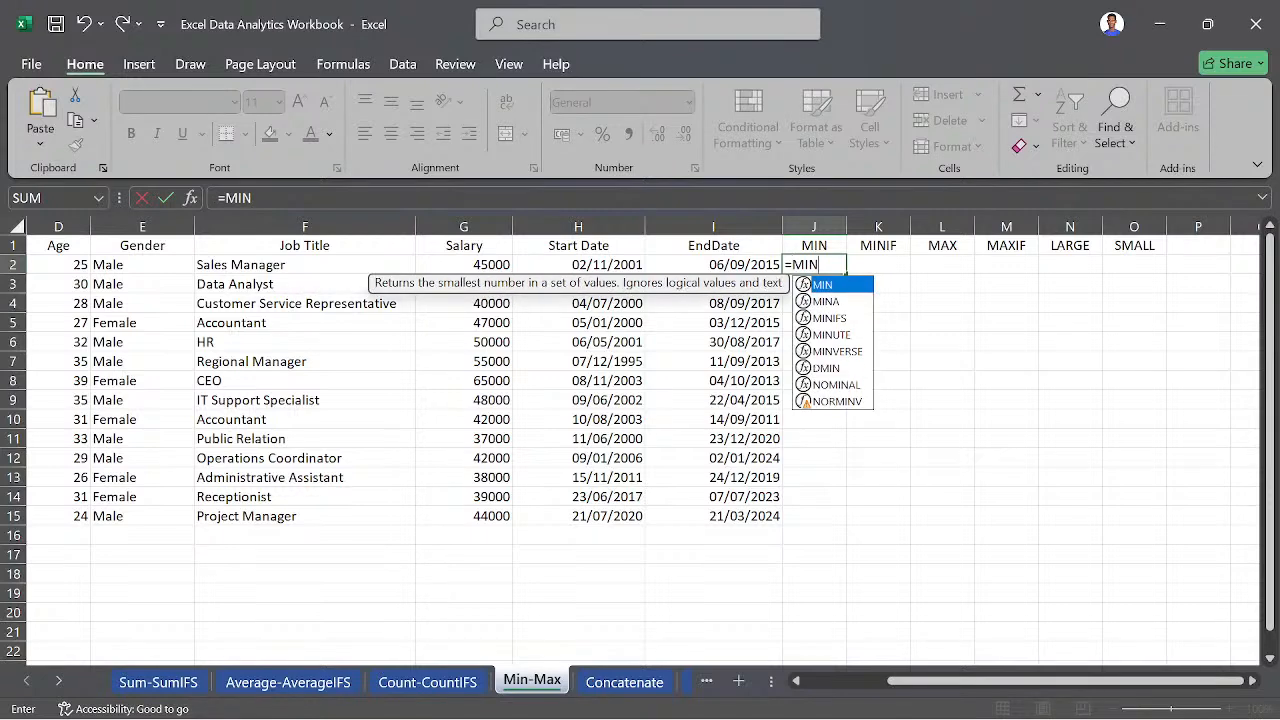
pyautogui.write('(')
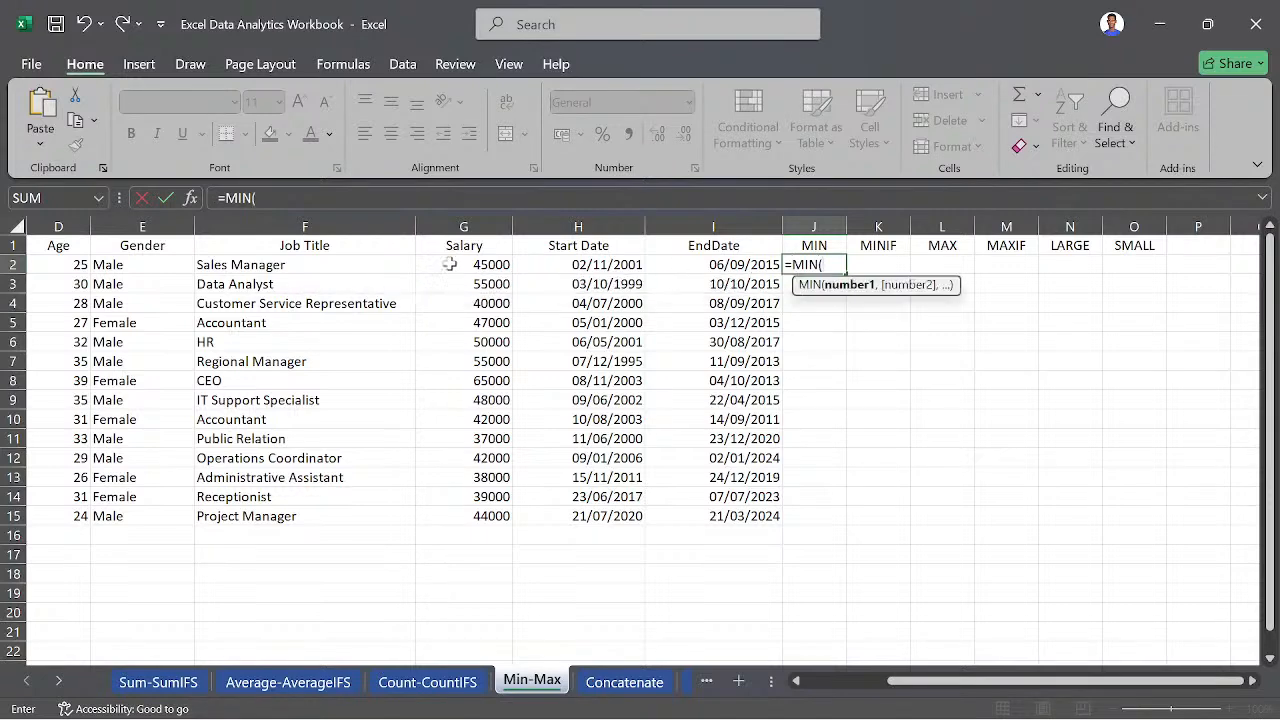
pyautogui.moveTo(454, 265); pyautogui.dragTo(487, 508)
pyautogui.write(')')
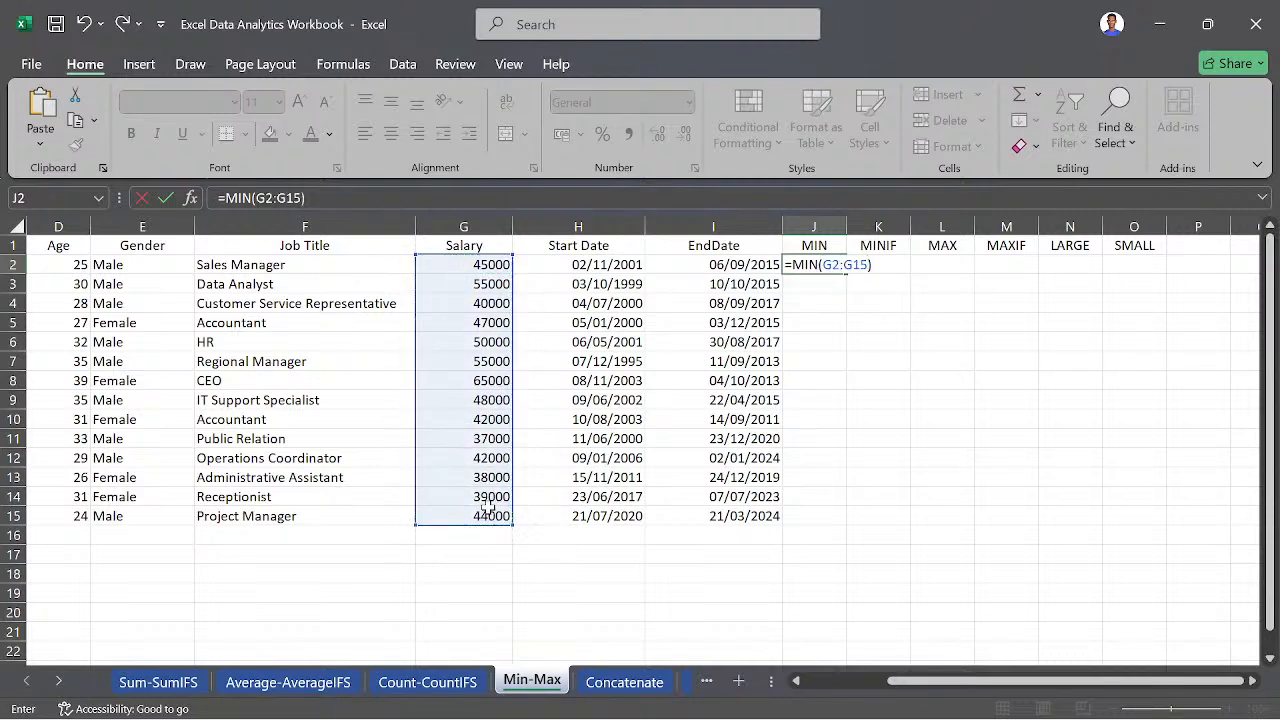
pyautogui.press('Return')
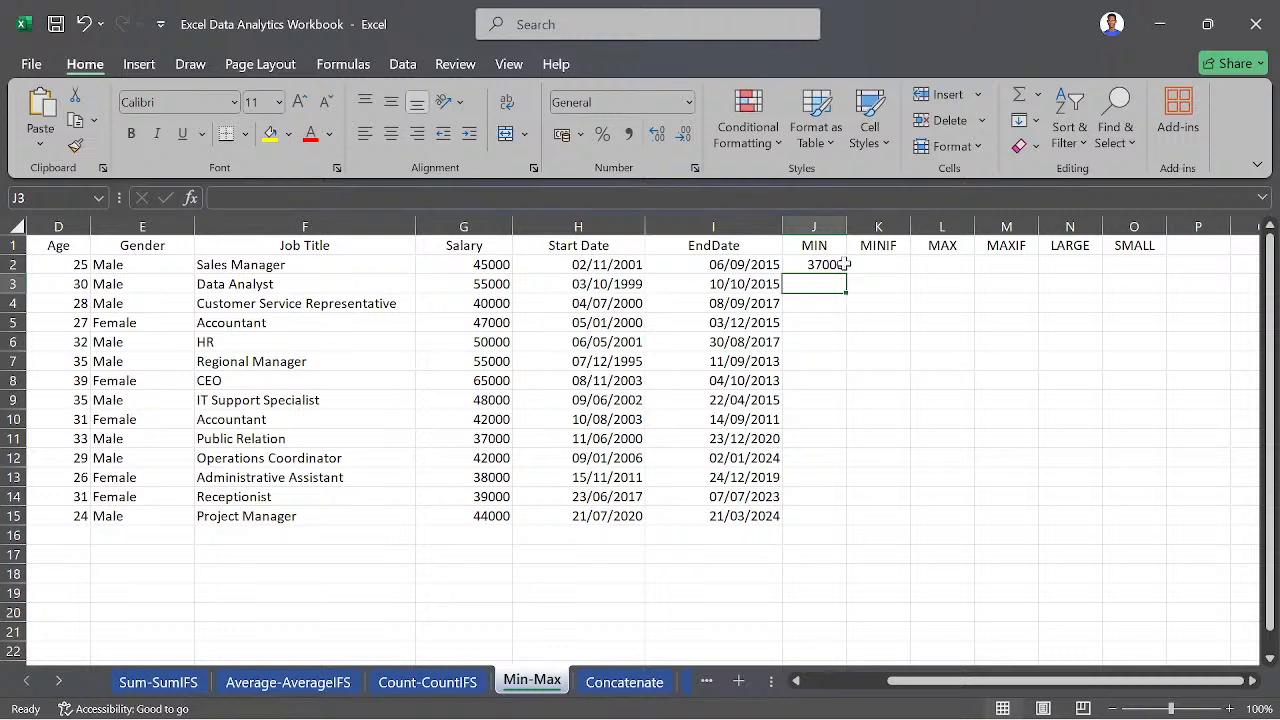
# - On the Count-CountIFS sheet, enter a COUNT formula in J2 over the Salary range G2:G15
pyautogui.click(420, 684)
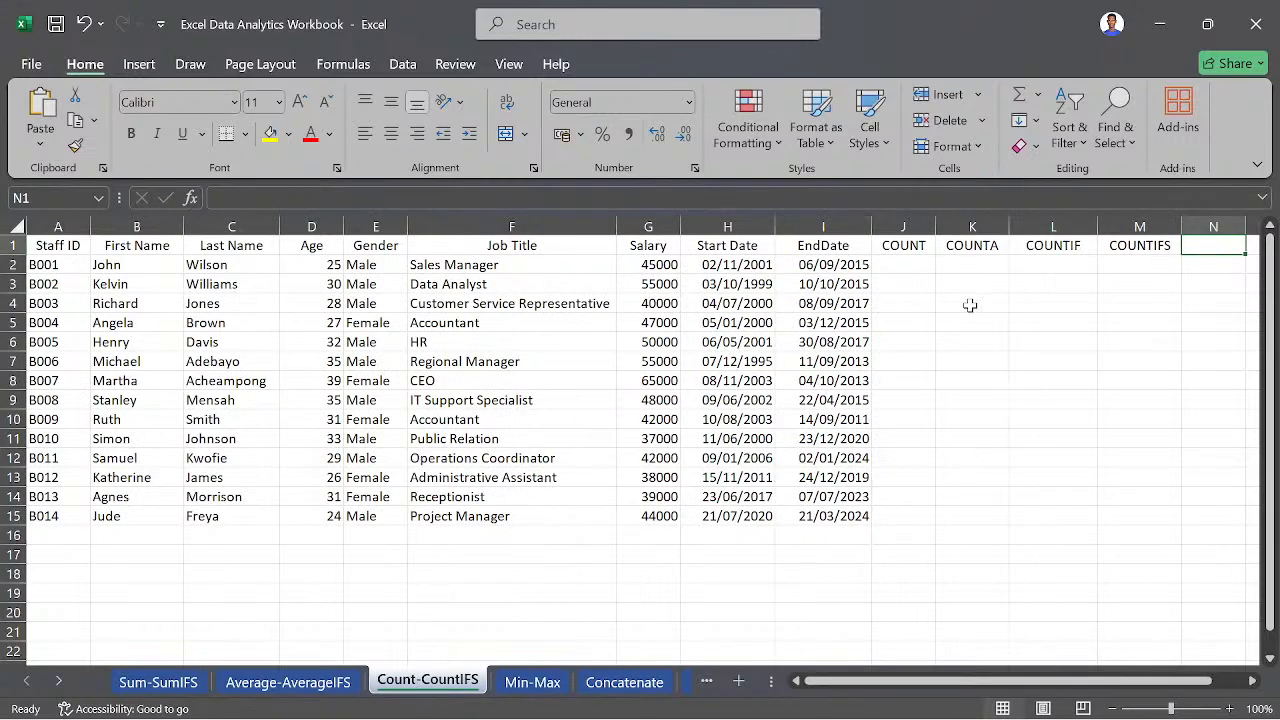
pyautogui.hscroll(2, 970, 305)
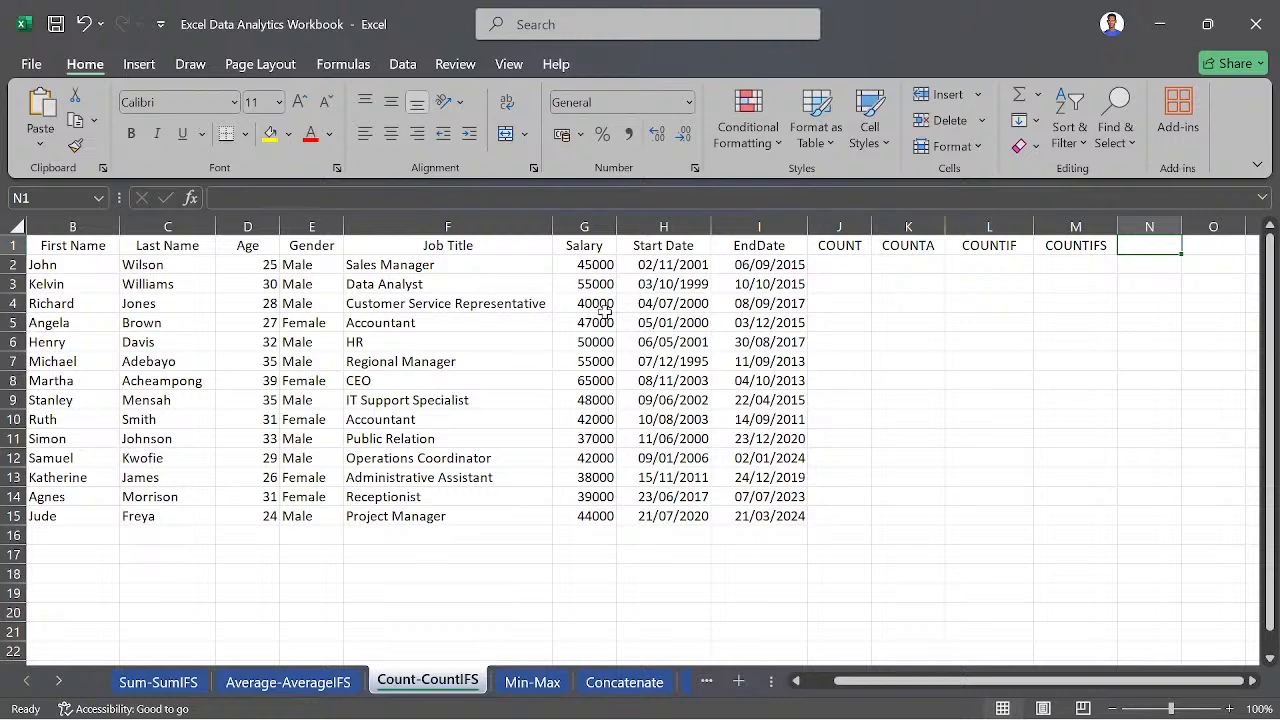
pyautogui.click(835, 267)
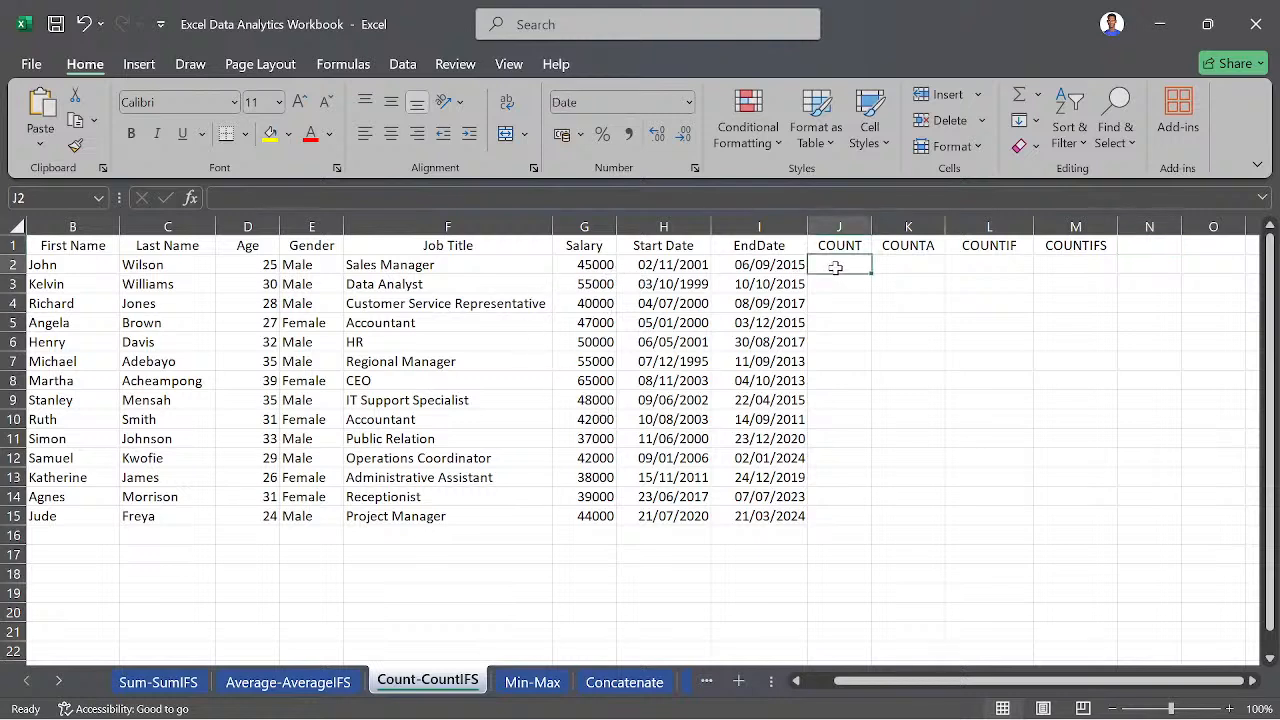
pyautogui.write('=COUN')
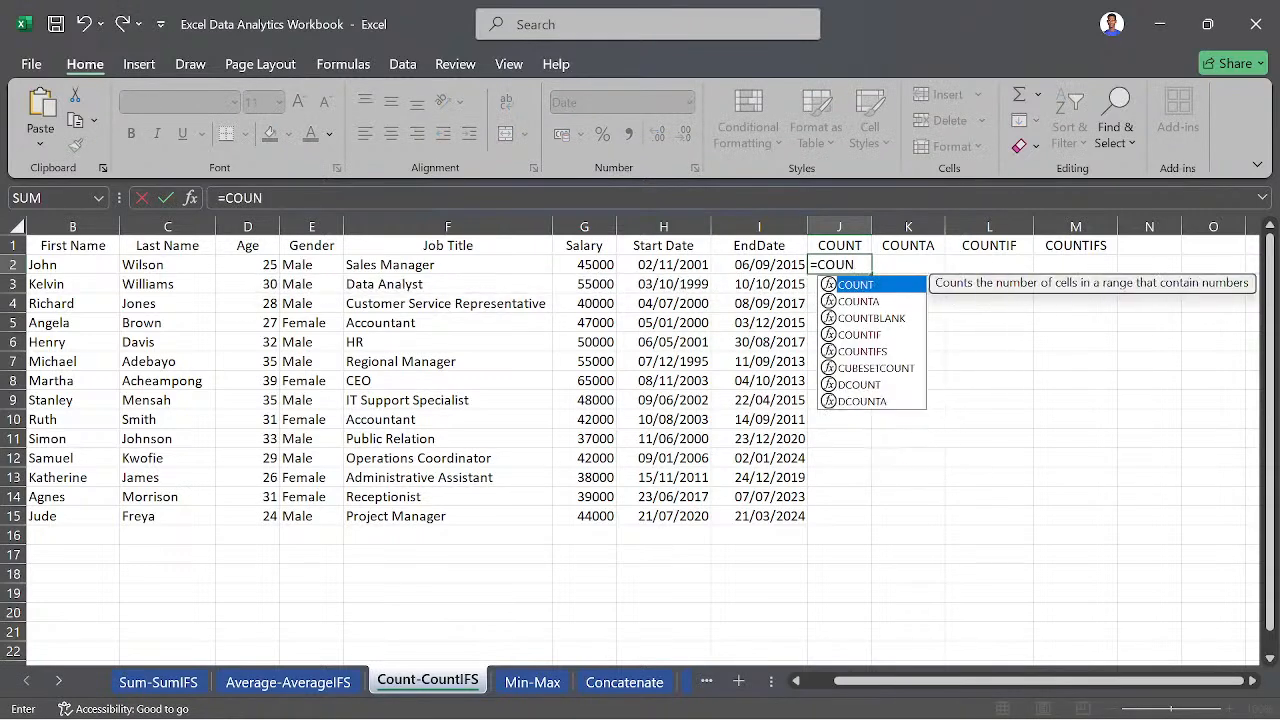
pyautogui.press('Tab')
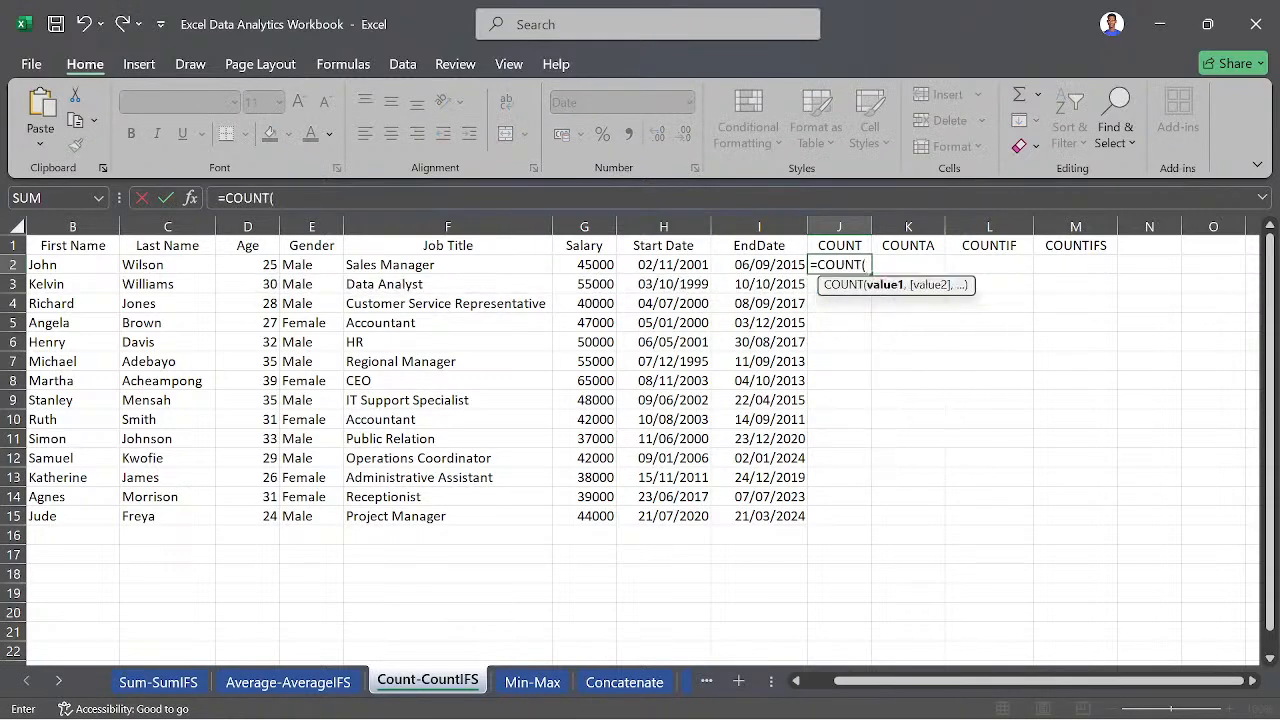
pyautogui.moveTo(598, 262); pyautogui.dragTo(580, 517)
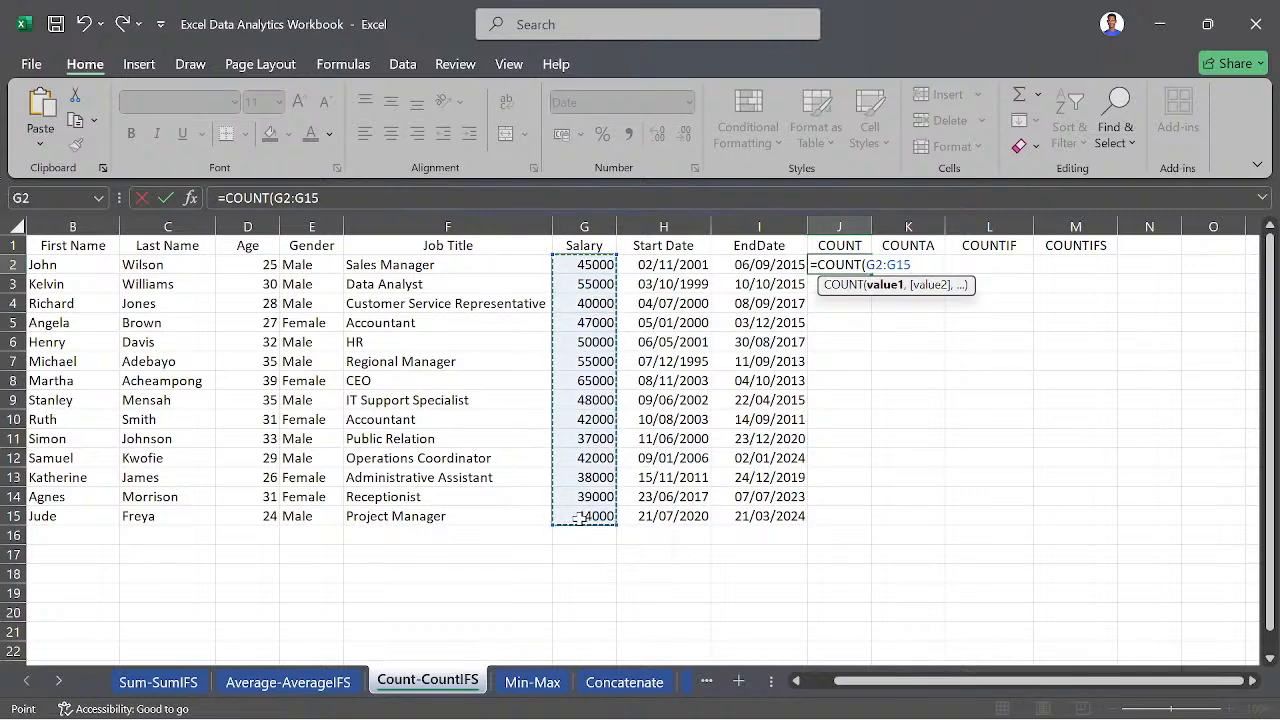
pyautogui.write(')')
pyautogui.press('Return')
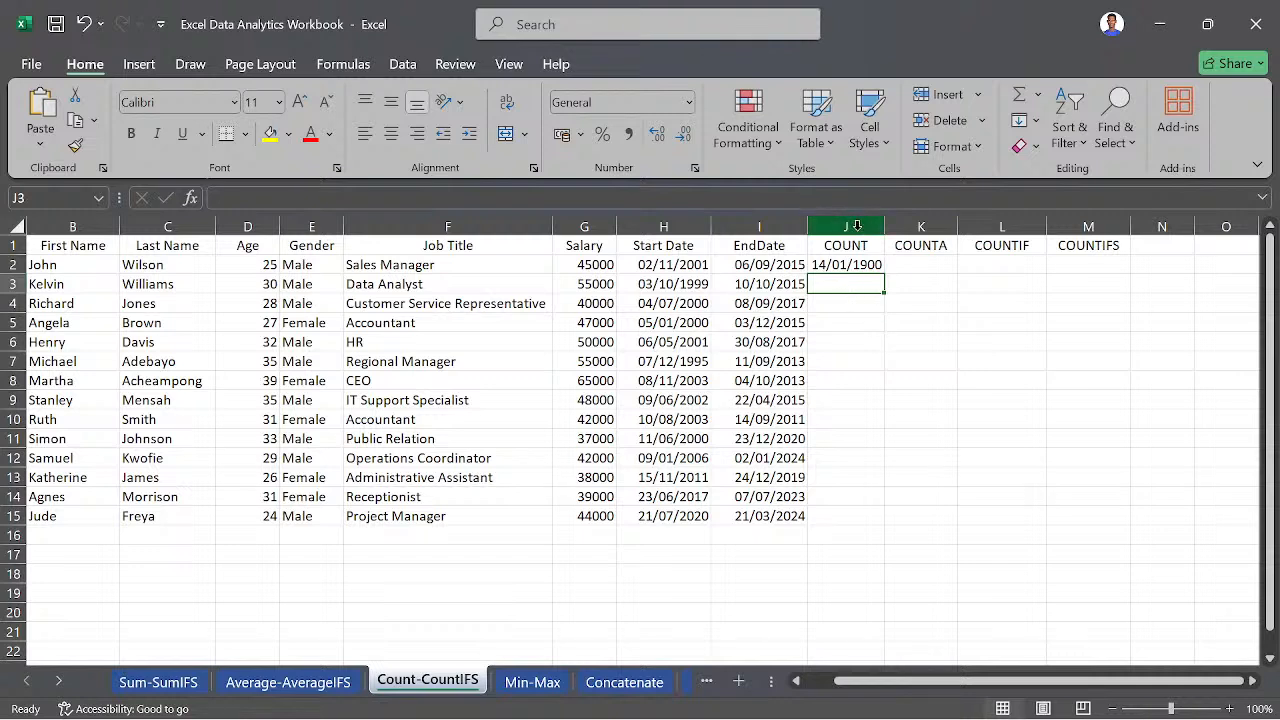
# - Change the number format of the COUNT to COUNTIFS columns (J to M) to General
pyautogui.moveTo(857, 222); pyautogui.dragTo(1105, 228)
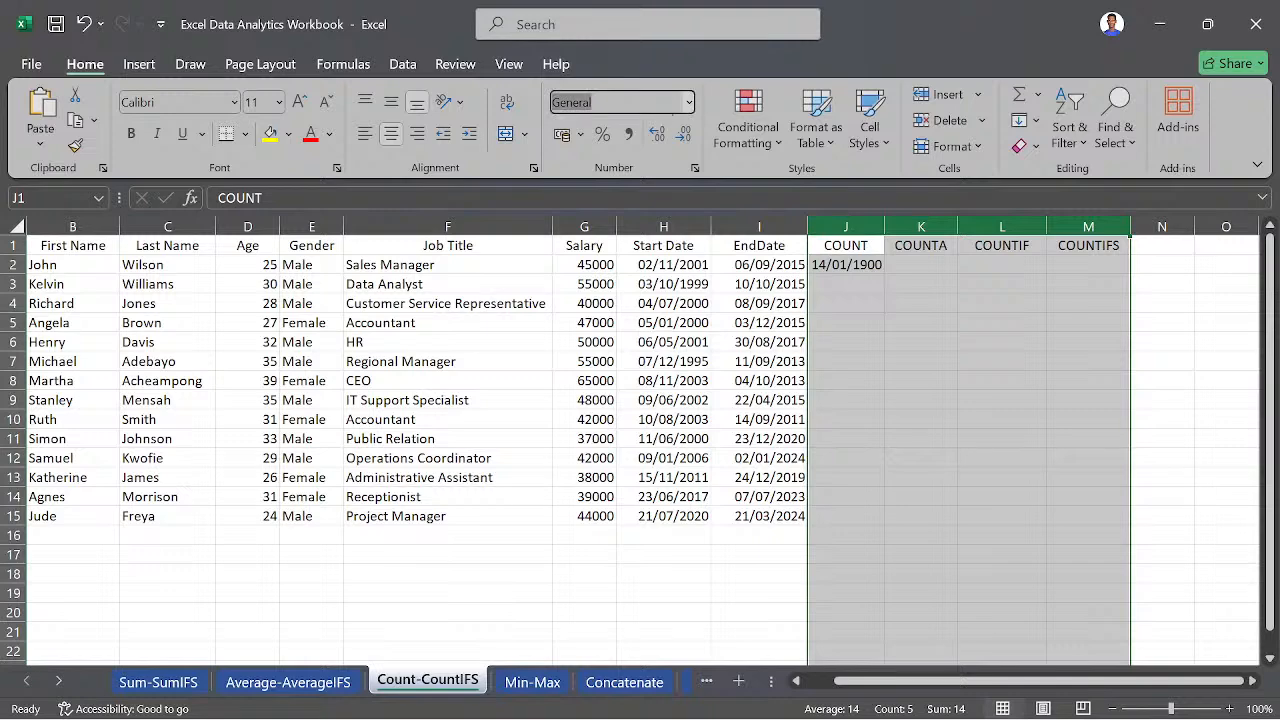
pyautogui.click(688, 102)
pyautogui.click(624, 148)
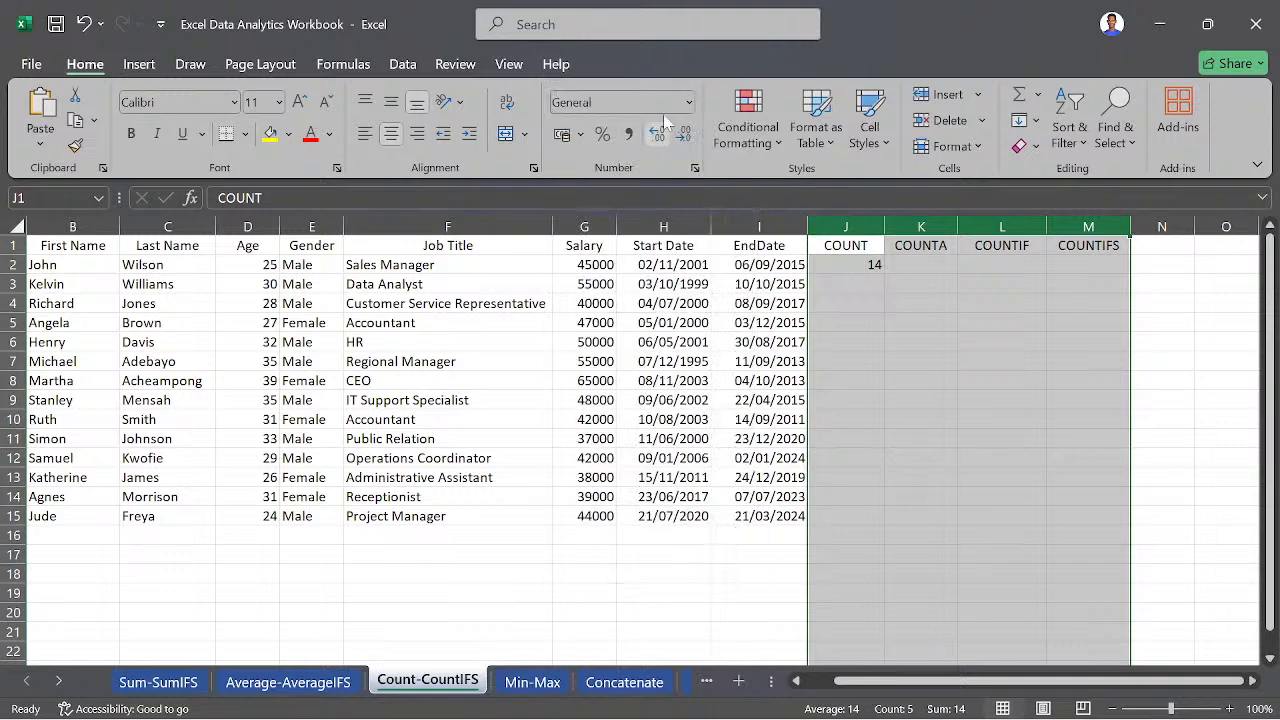
pyautogui.click(841, 267)
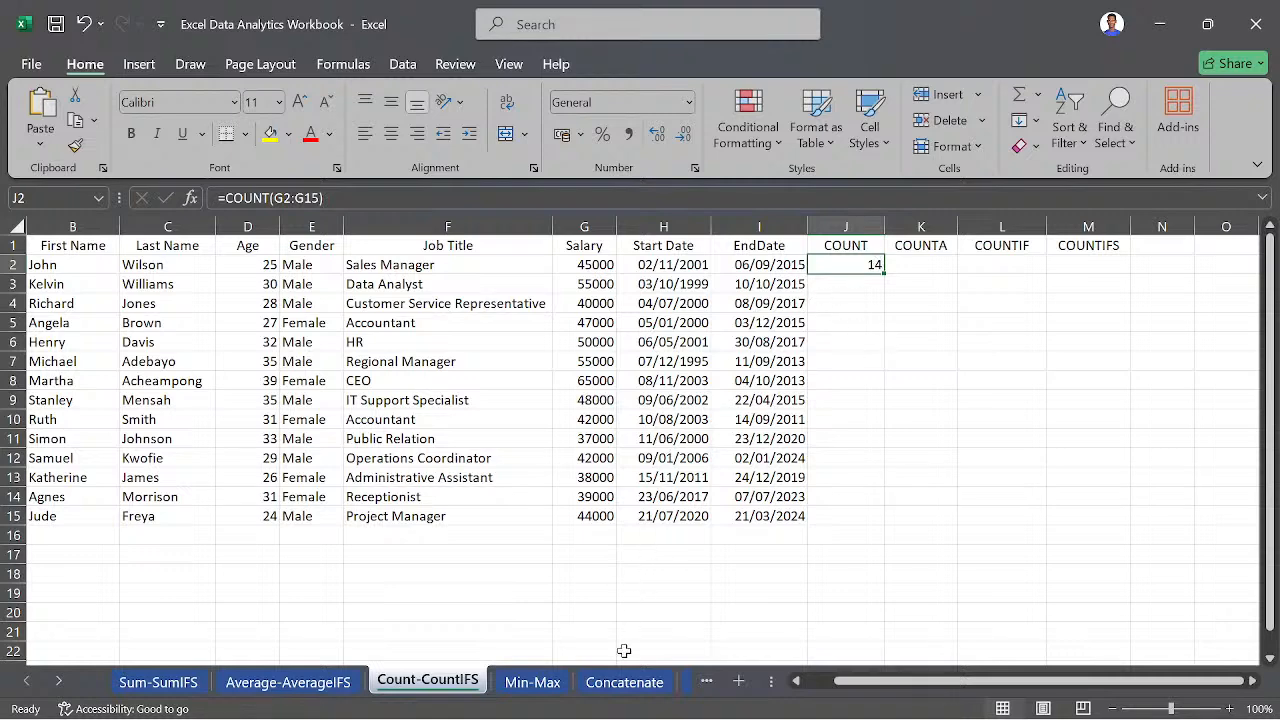
# - On the Concatenate sheet, start a CONCAT formula in J2 with the First Name cell B2 as its first text
pyautogui.click(625, 682)
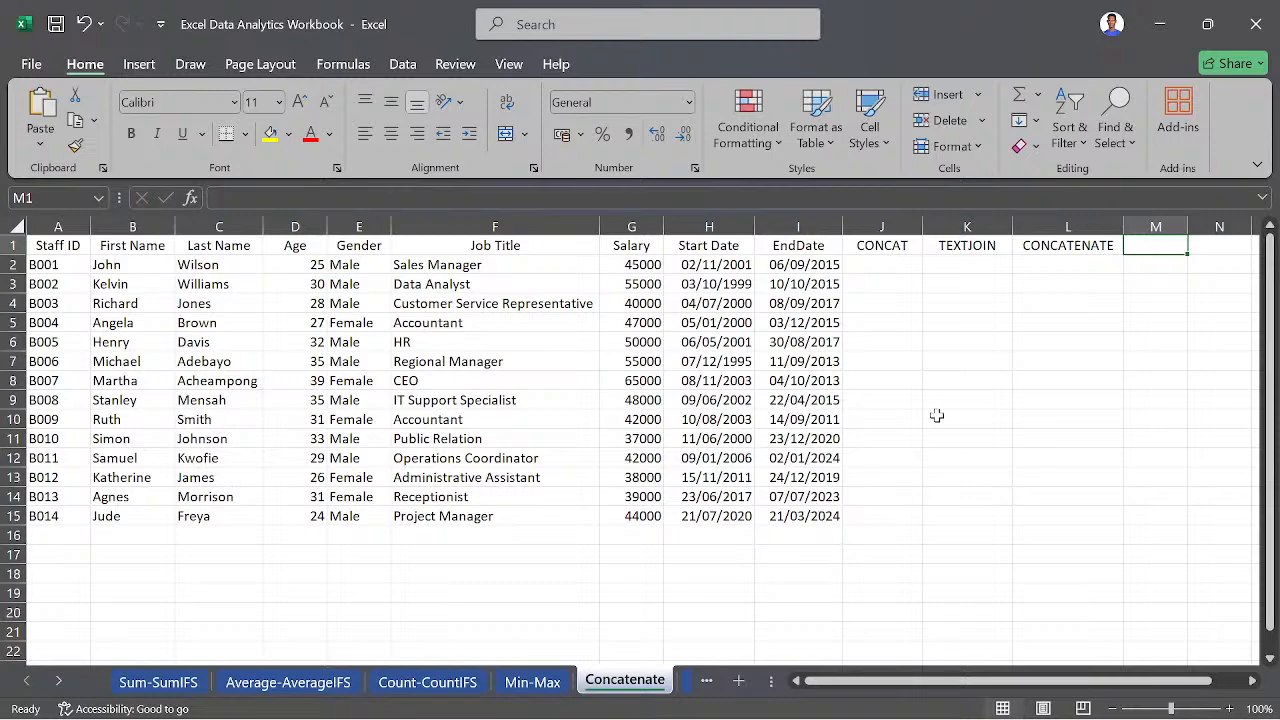
pyautogui.hscroll(3, 934, 414)
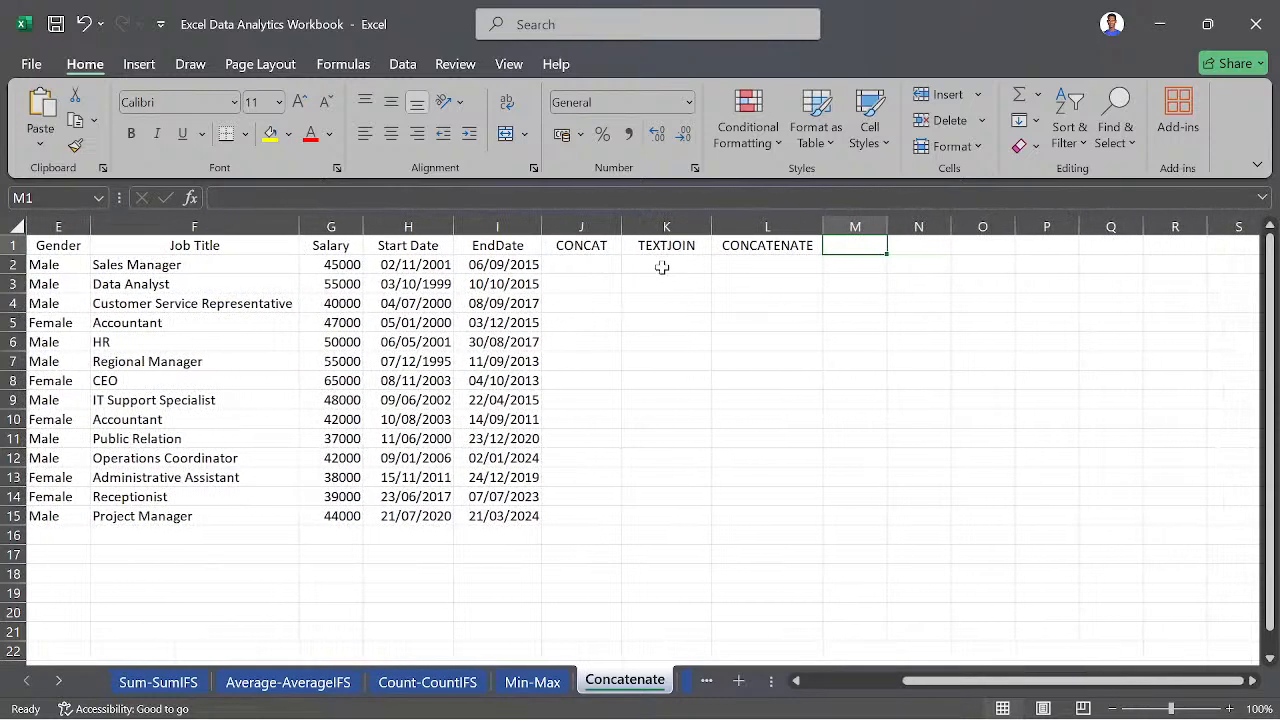
pyautogui.click(587, 264)
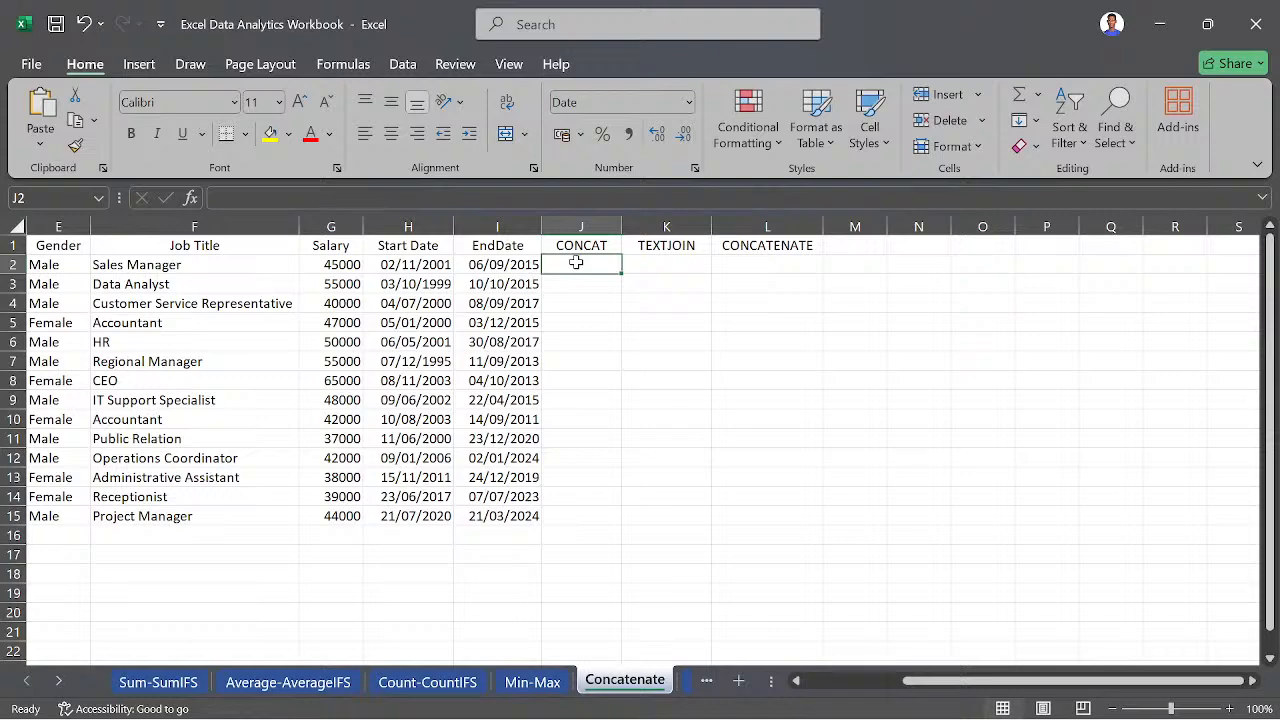
pyautogui.hscroll(-3, 576, 262)
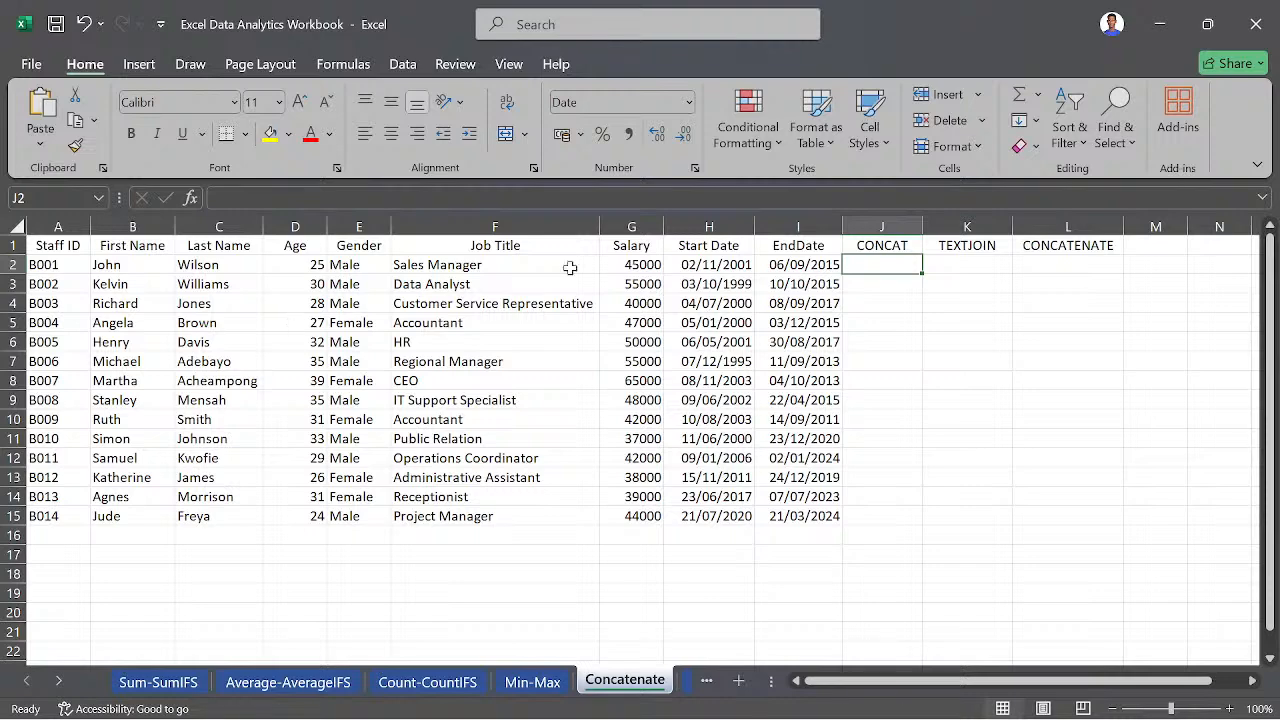
pyautogui.write('=')
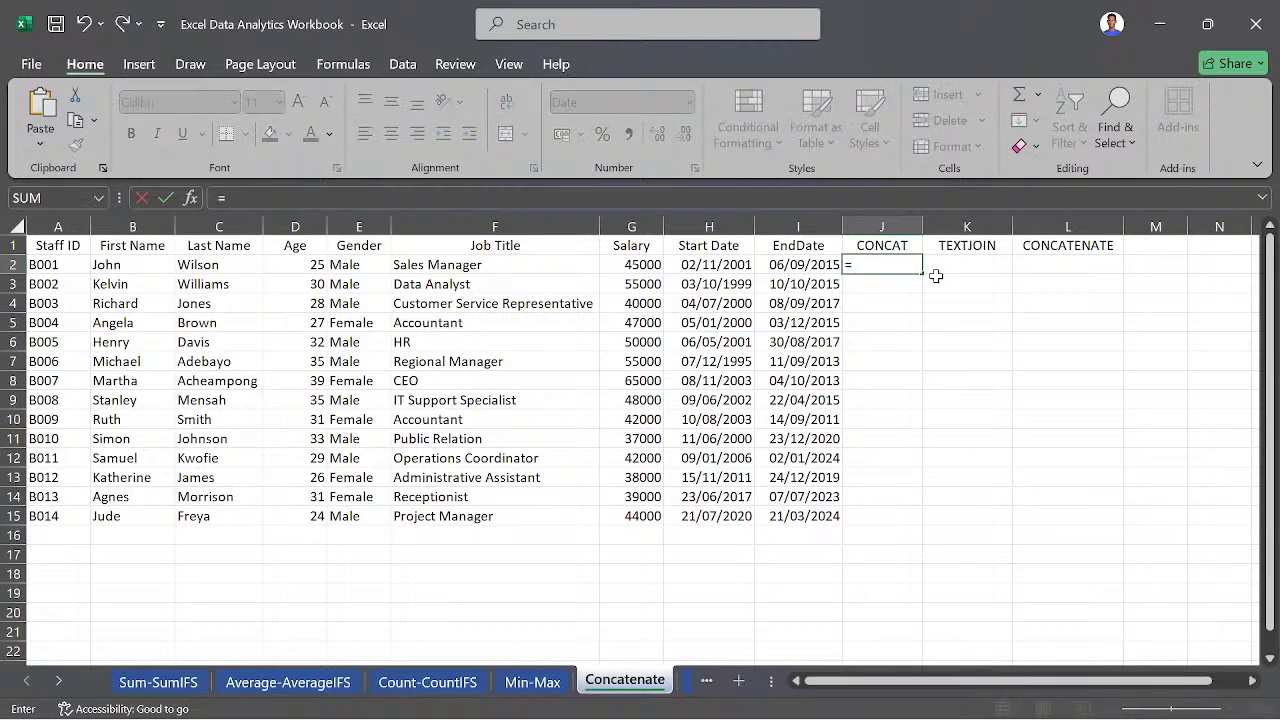
pyautogui.write('CONC')
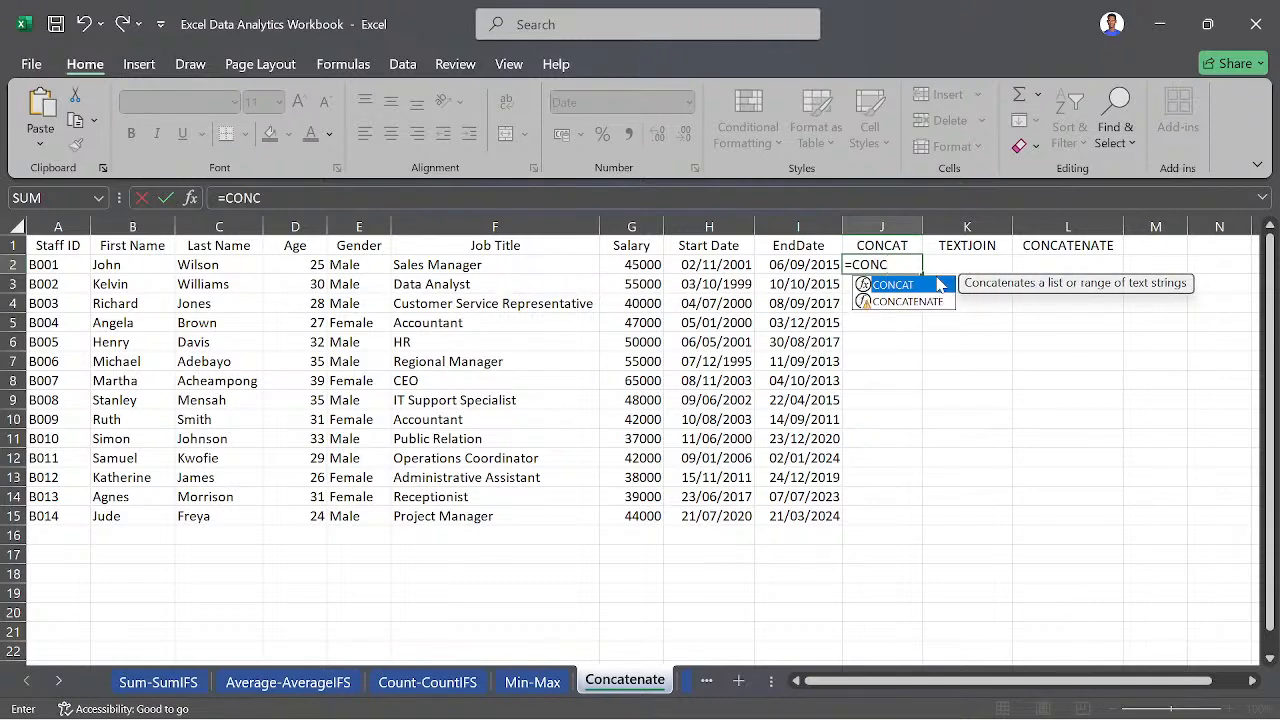
pyautogui.doubleClick(900, 285)
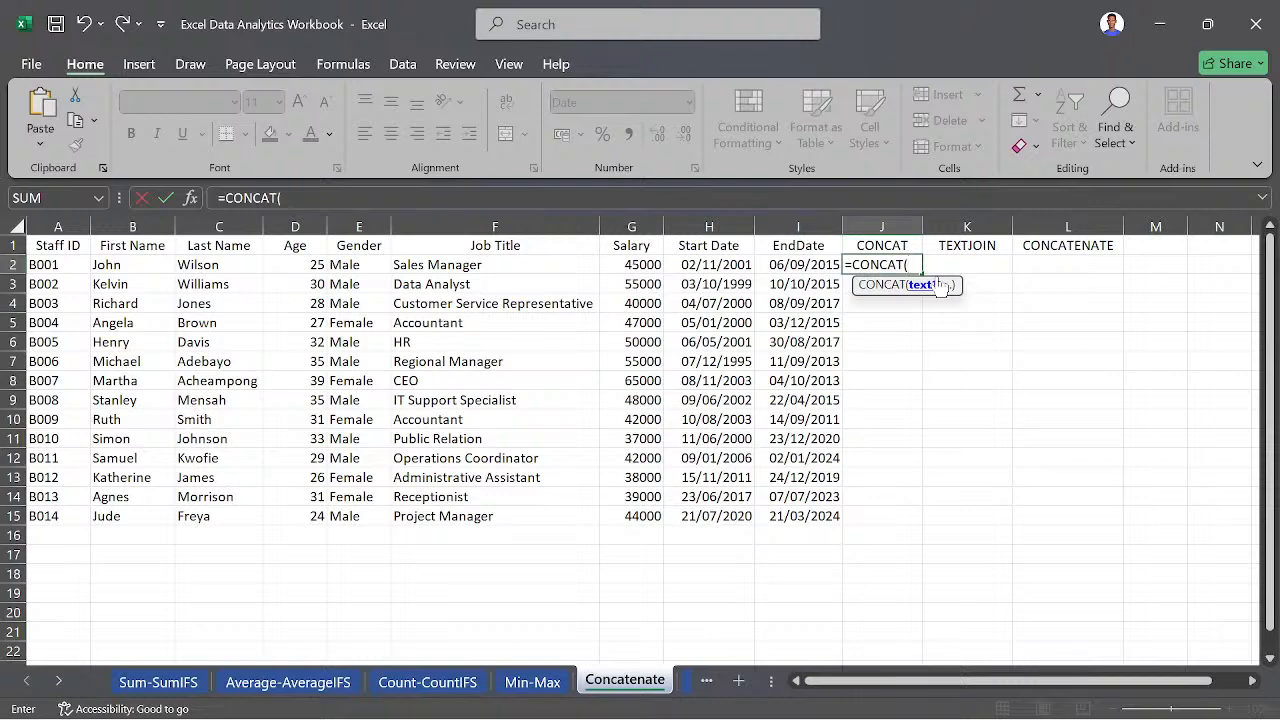
pyautogui.click(159, 264)
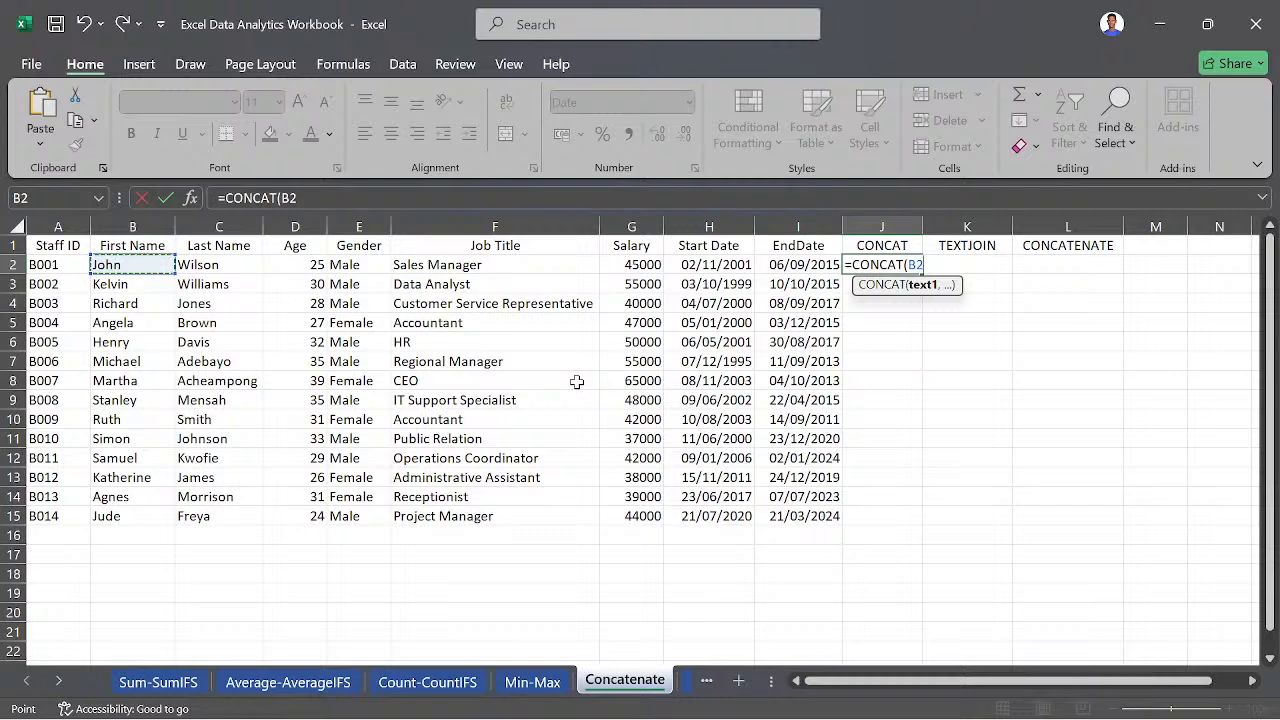
# - Add a quoted space and the Last Name cell C2 to the CONCAT formula in J2 and complete it
pyautogui.write(',')
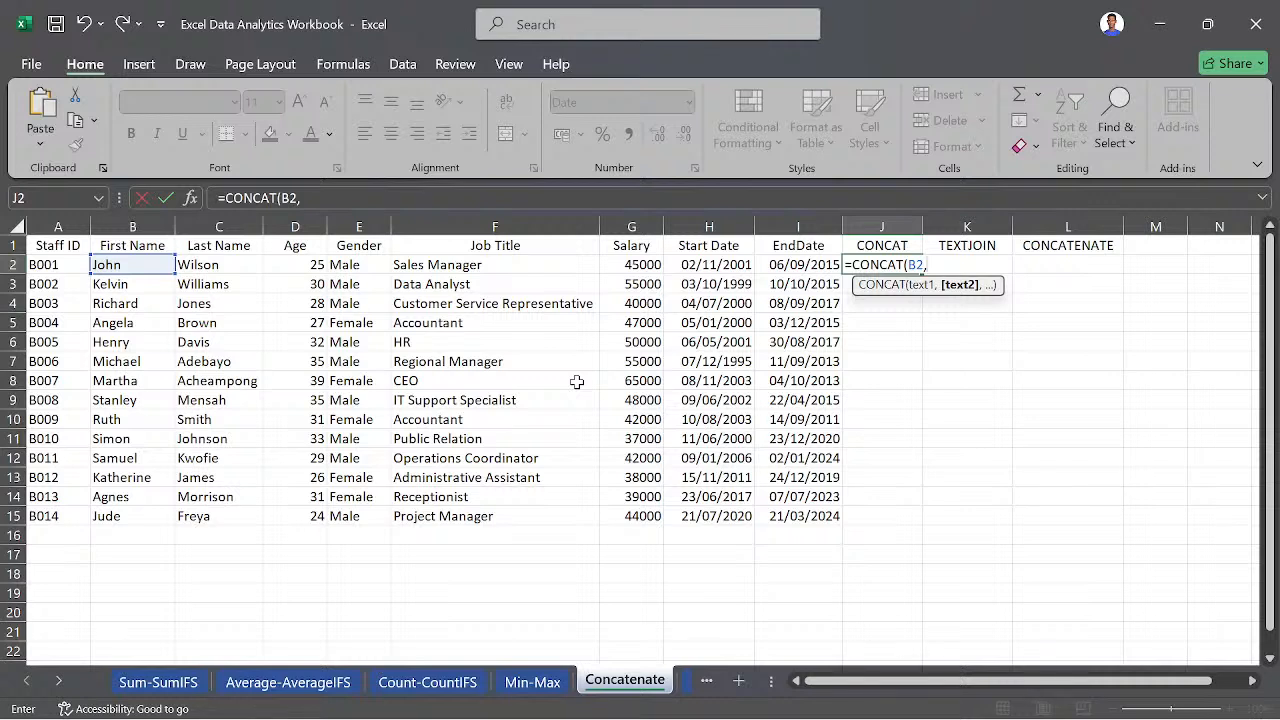
pyautogui.write('" ",')
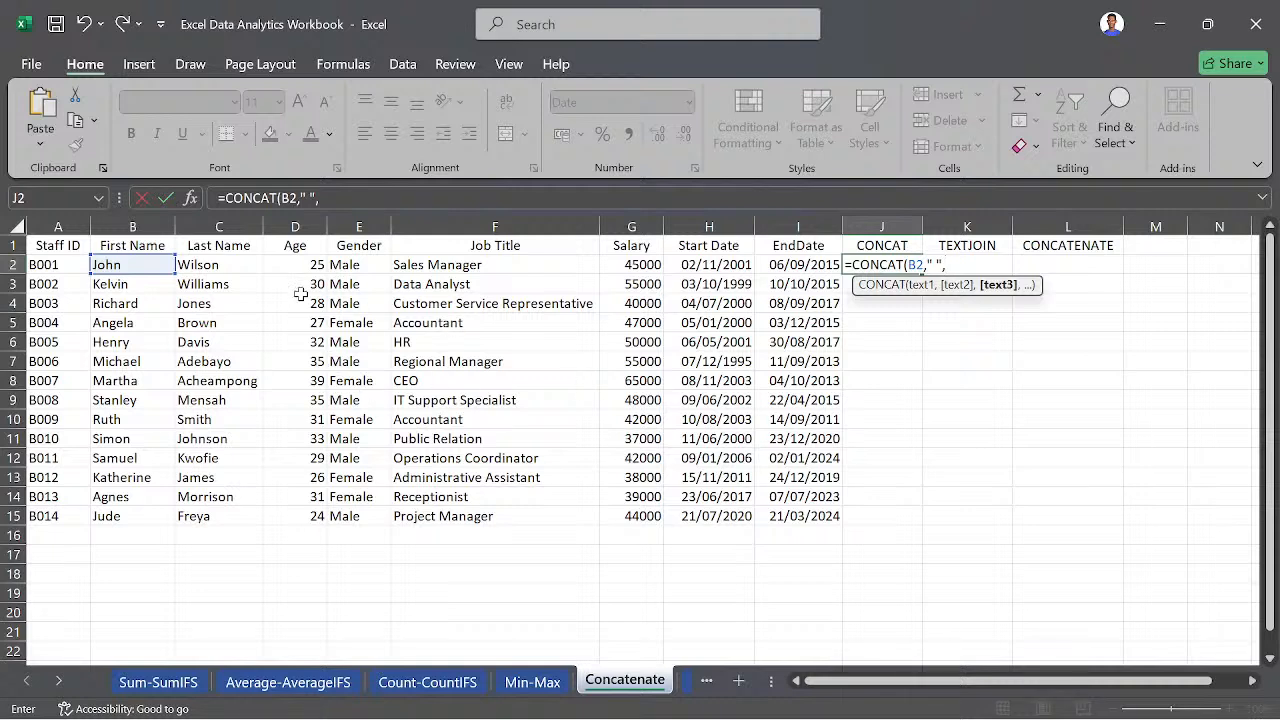
pyautogui.click(212, 262)
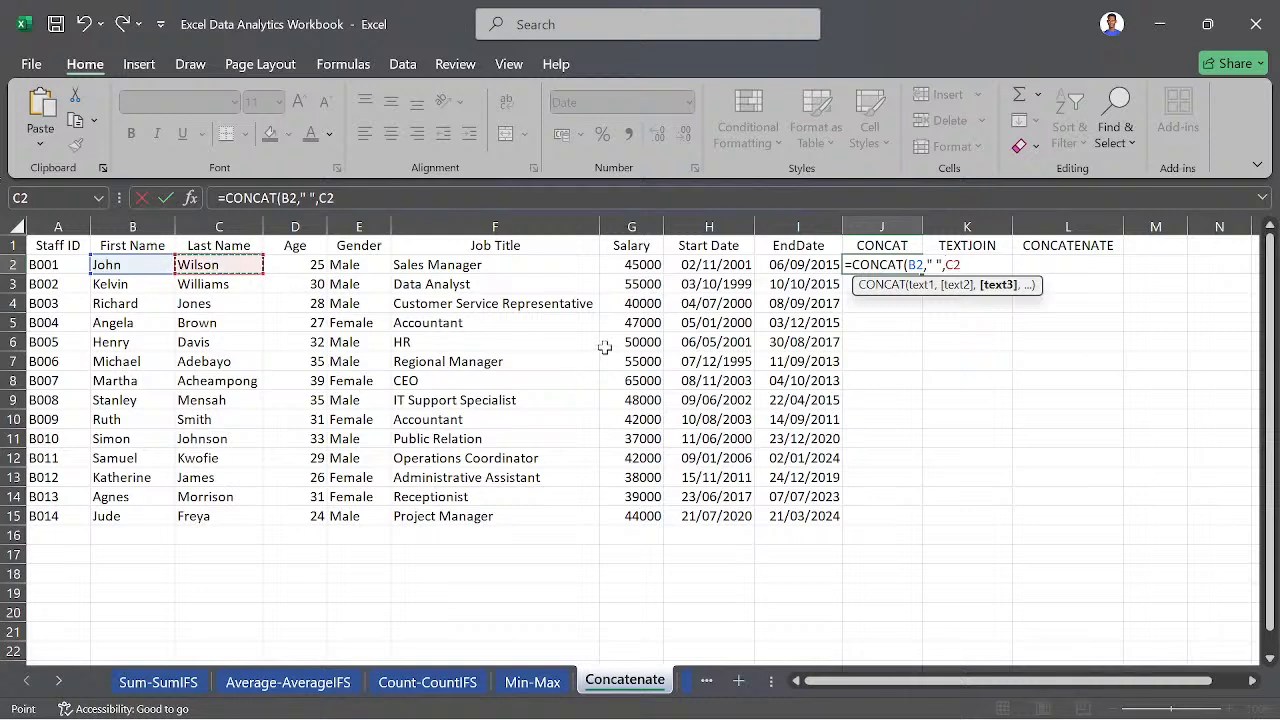
pyautogui.write(')')
pyautogui.press('Return')
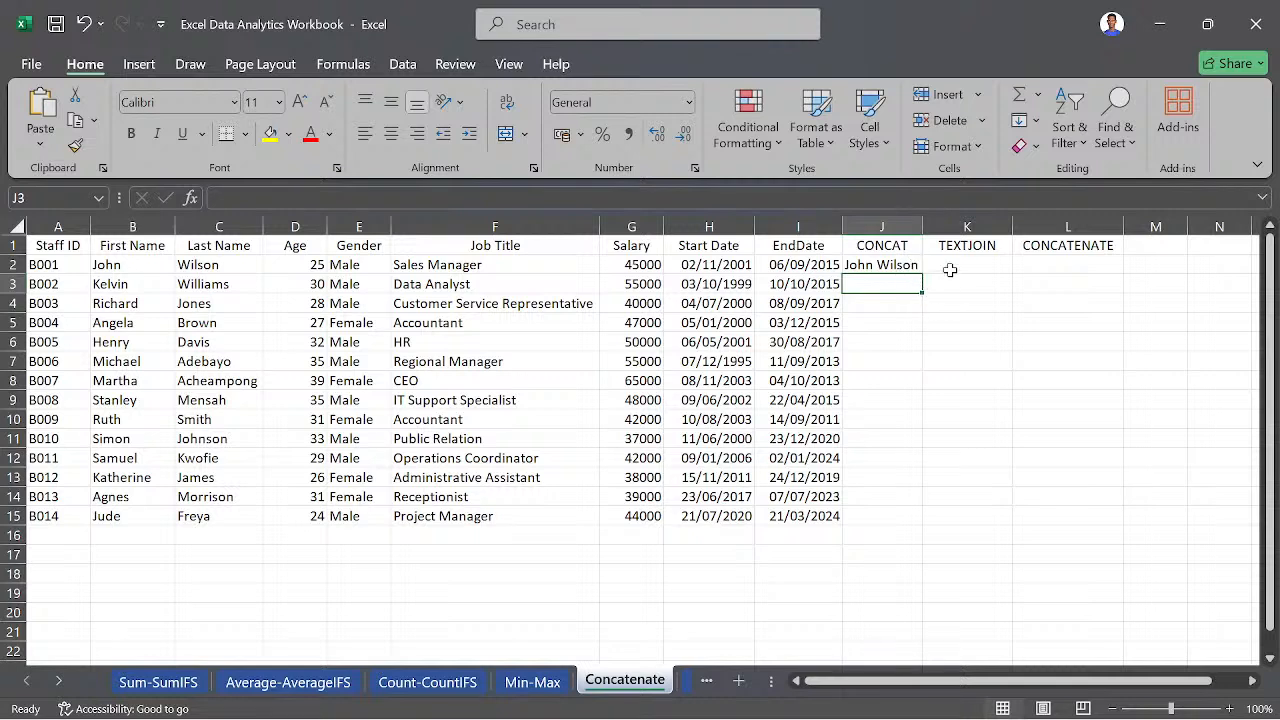
# - Try a CONCAT formula in the empty cell M2 using the First Name cell B2
pyautogui.click(1148, 262)
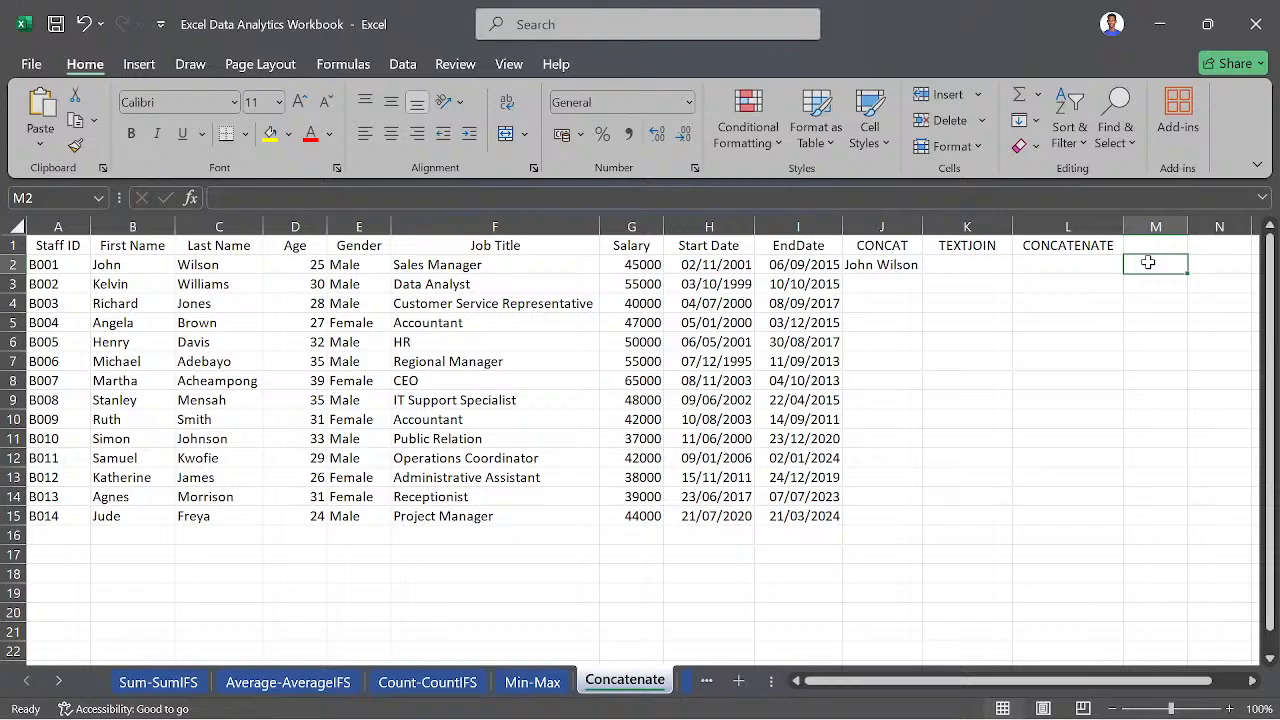
pyautogui.write('=CON')
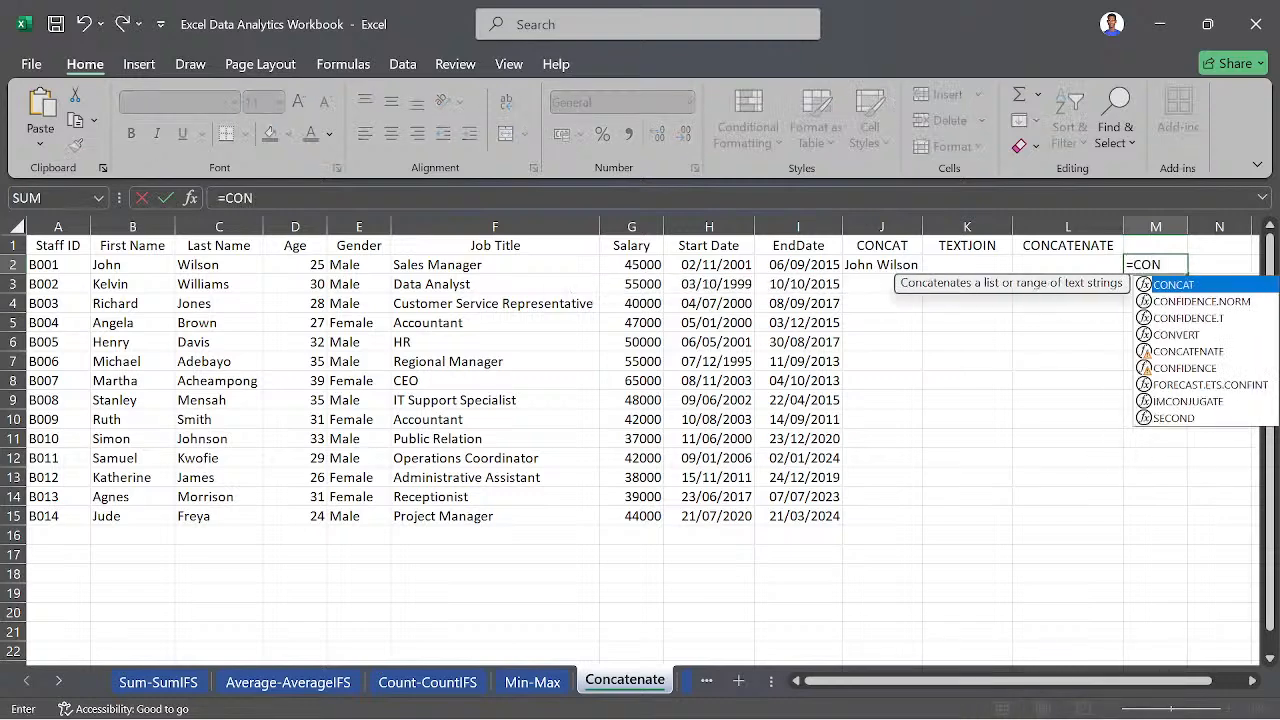
pyautogui.press('Tab')
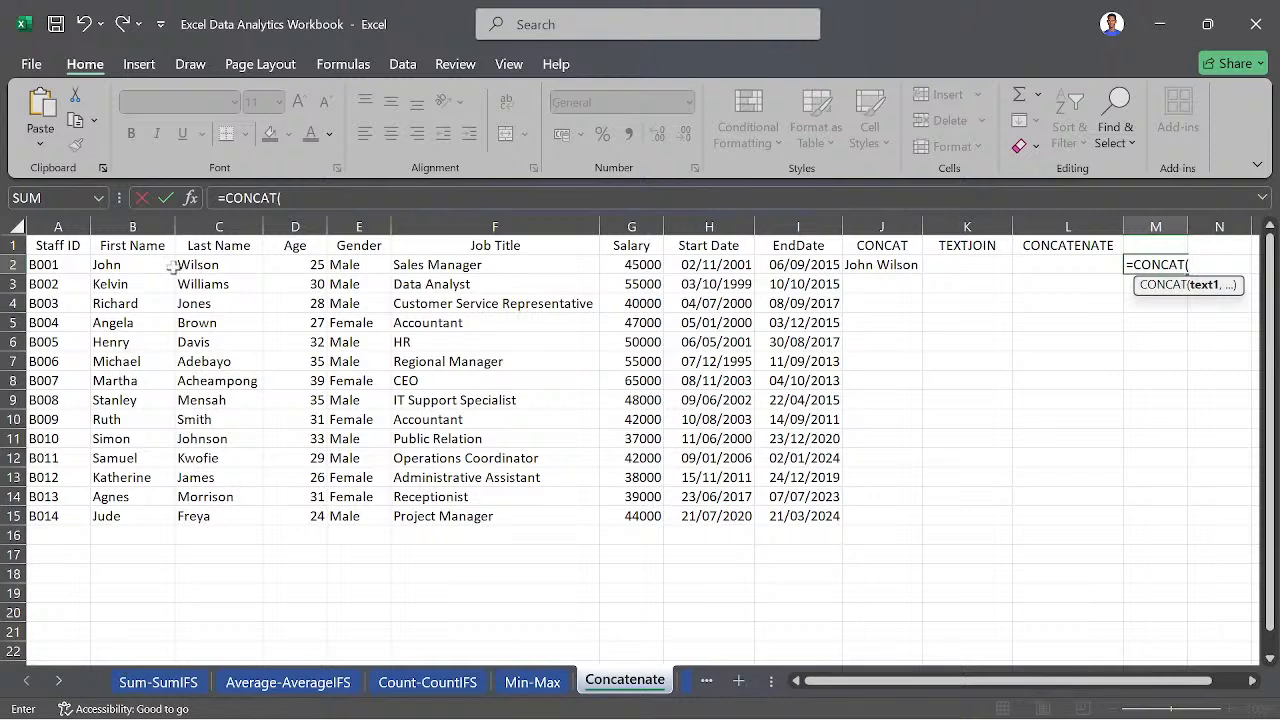
pyautogui.click(137, 264)
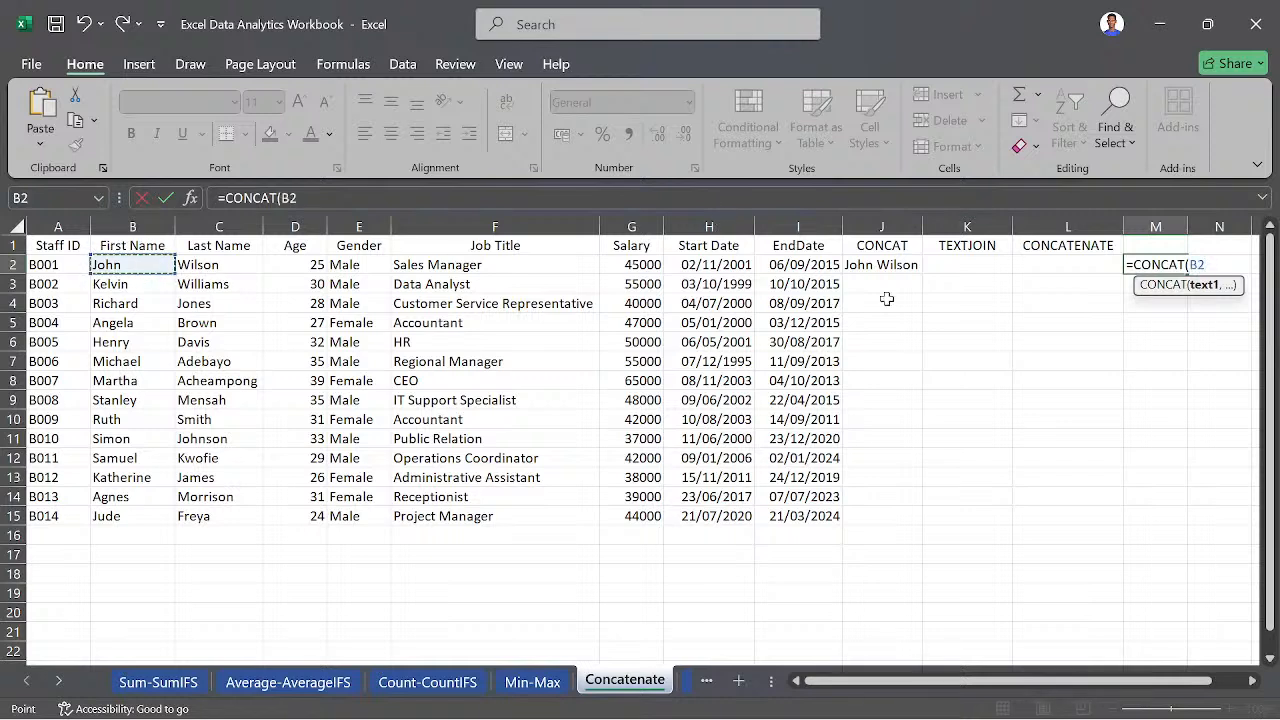
pyautogui.write('.')
pyautogui.press('BackSpace')
pyautogui.click(136, 262)
pyautogui.press('Return')
pyautogui.moveTo(136, 262); pyautogui.dragTo(229, 265)
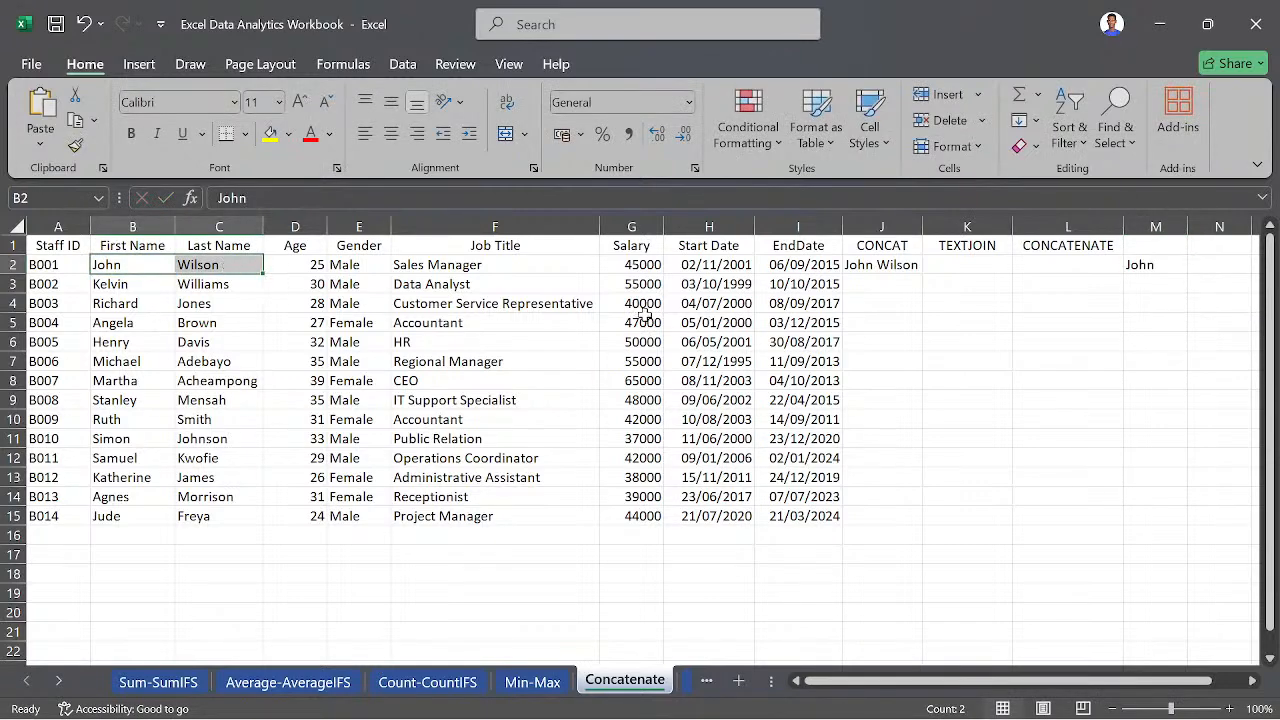
# - Start a new CONCAT formula in M2 with the first and last name range B2:C2 as its first text
pyautogui.click(1145, 265)
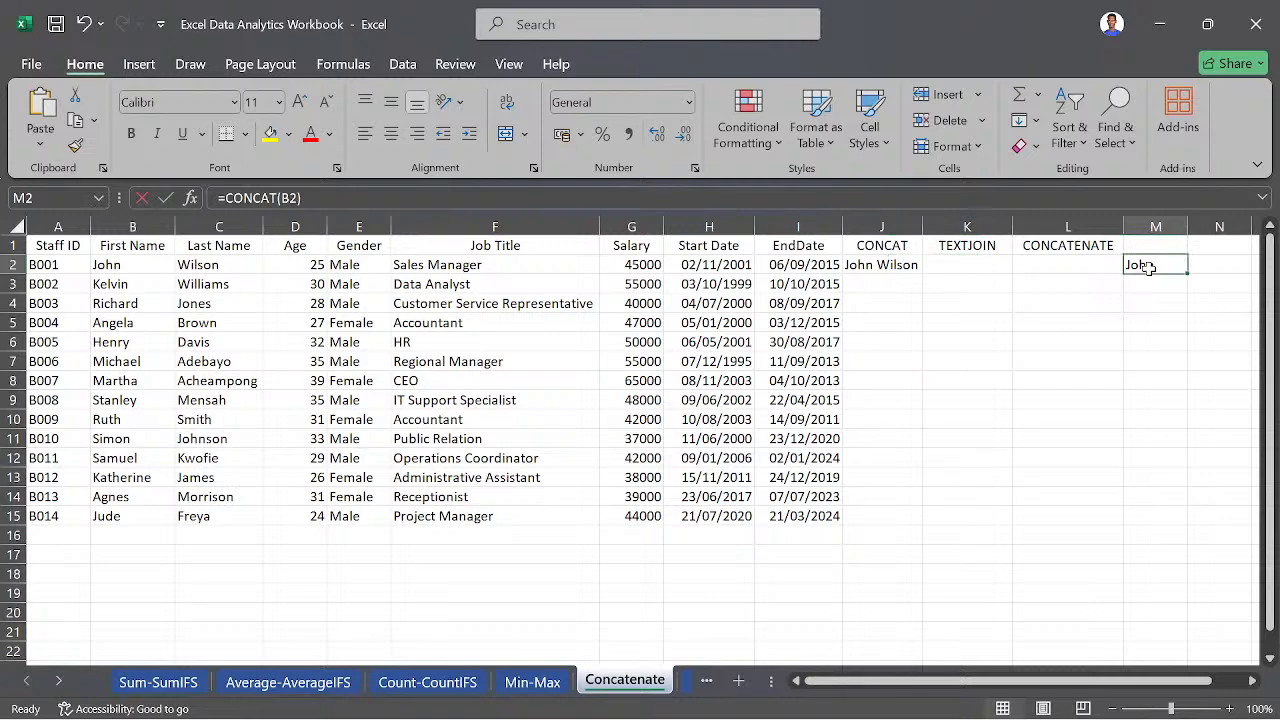
pyautogui.write('=CONC')
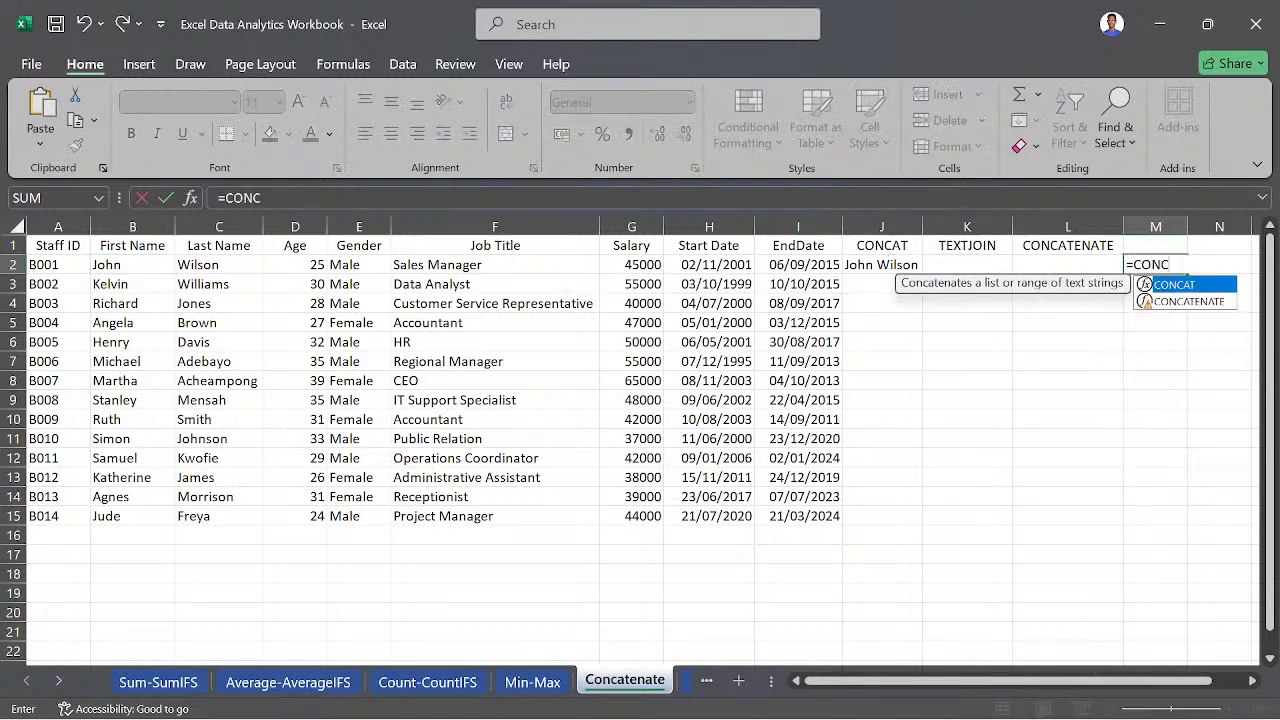
pyautogui.press('Tab')
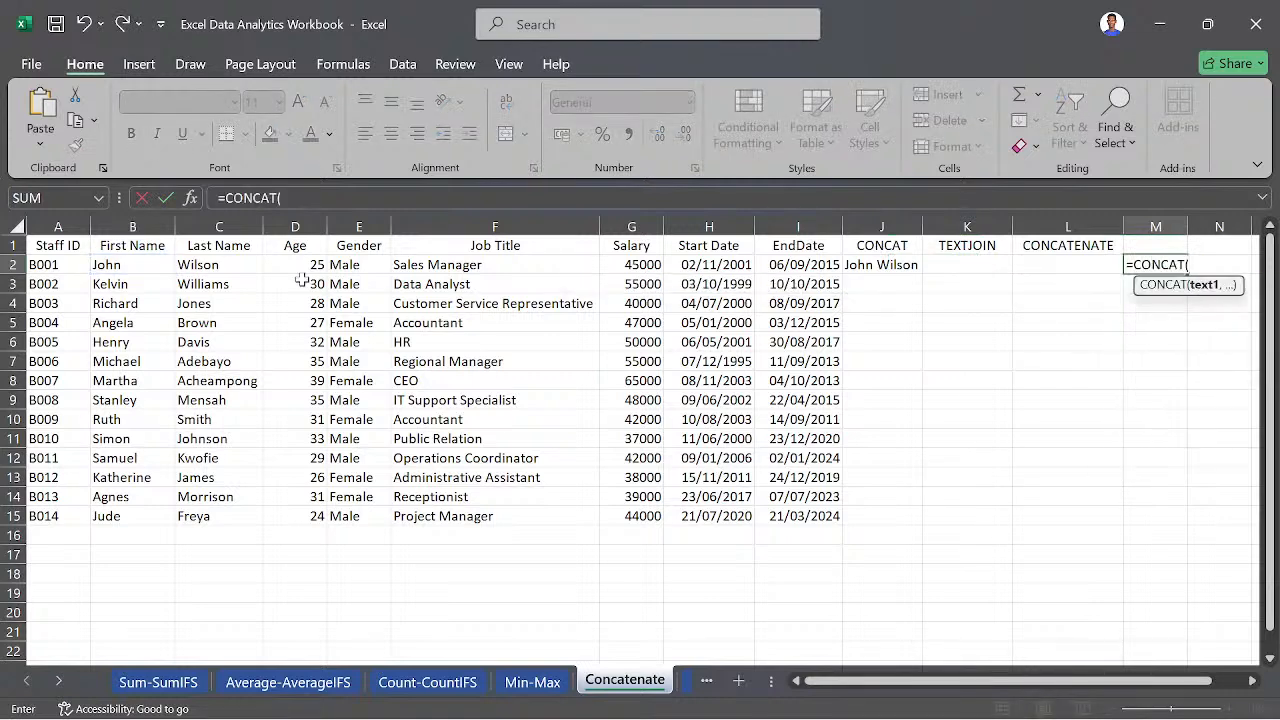
pyautogui.moveTo(121, 264); pyautogui.dragTo(205, 264)
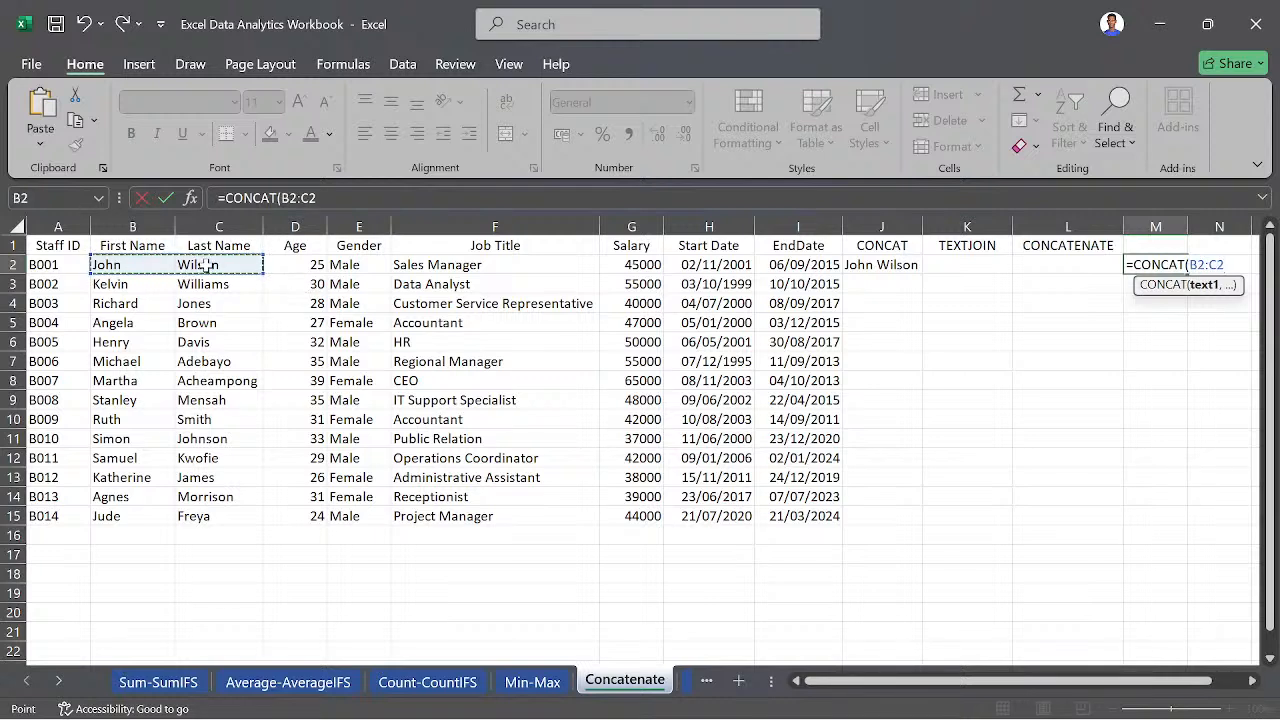
pyautogui.write(',')
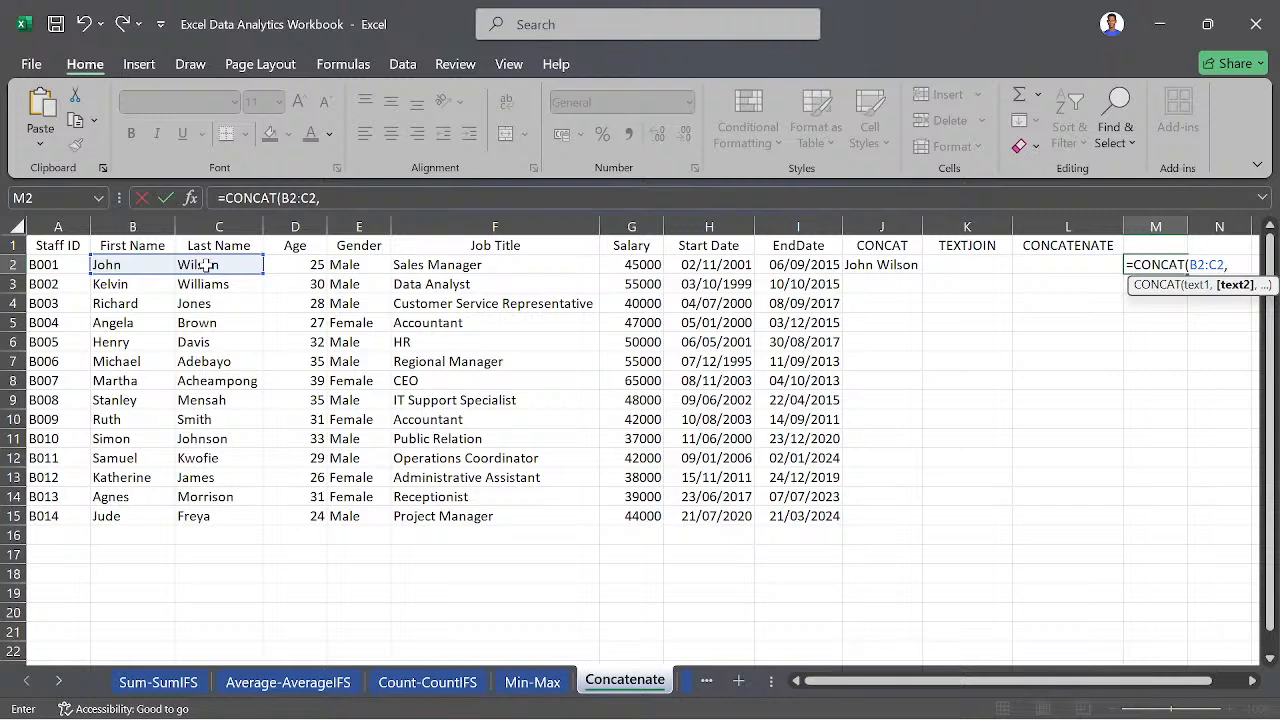
pyautogui.write('"@gma')
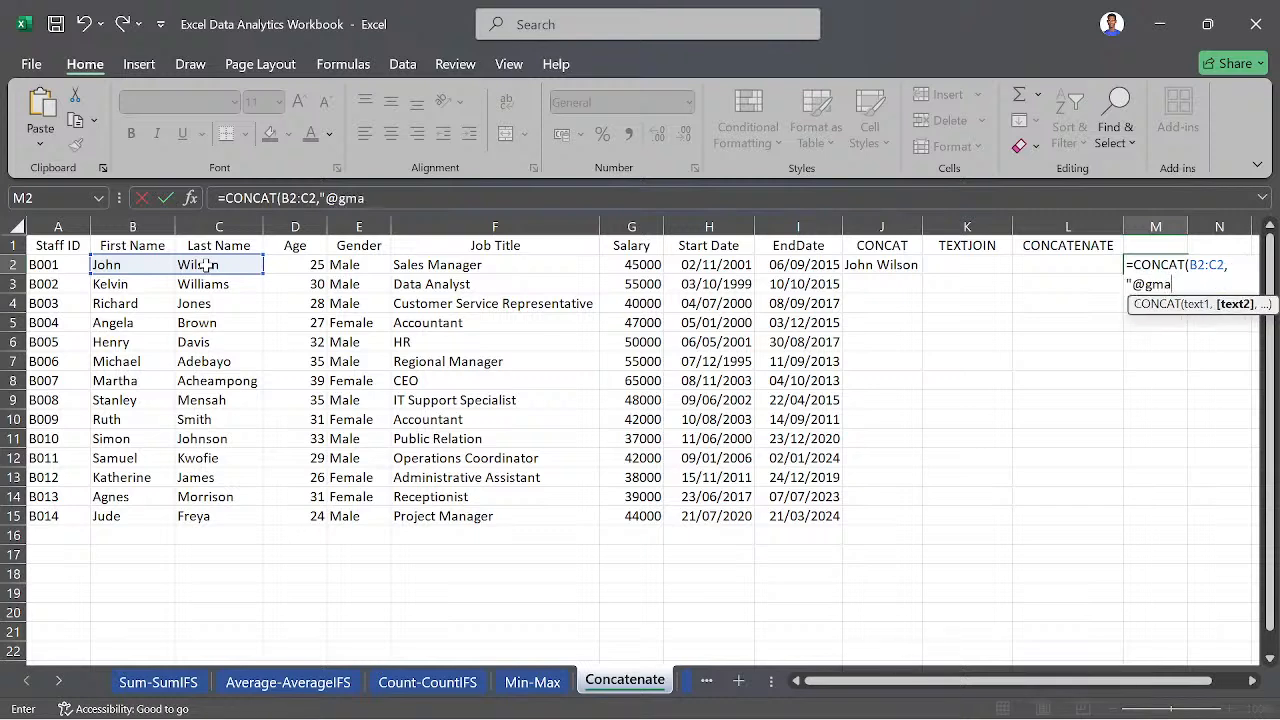
pyautogui.write('i')
pyautogui.write('l.com')
pyautogui.write('.com')
pyautogui.press('BackSpace')
pyautogui.press('BackSpace')
pyautogui.press('BackSpace')
pyautogui.press('BackSpace')
pyautogui.write('")')
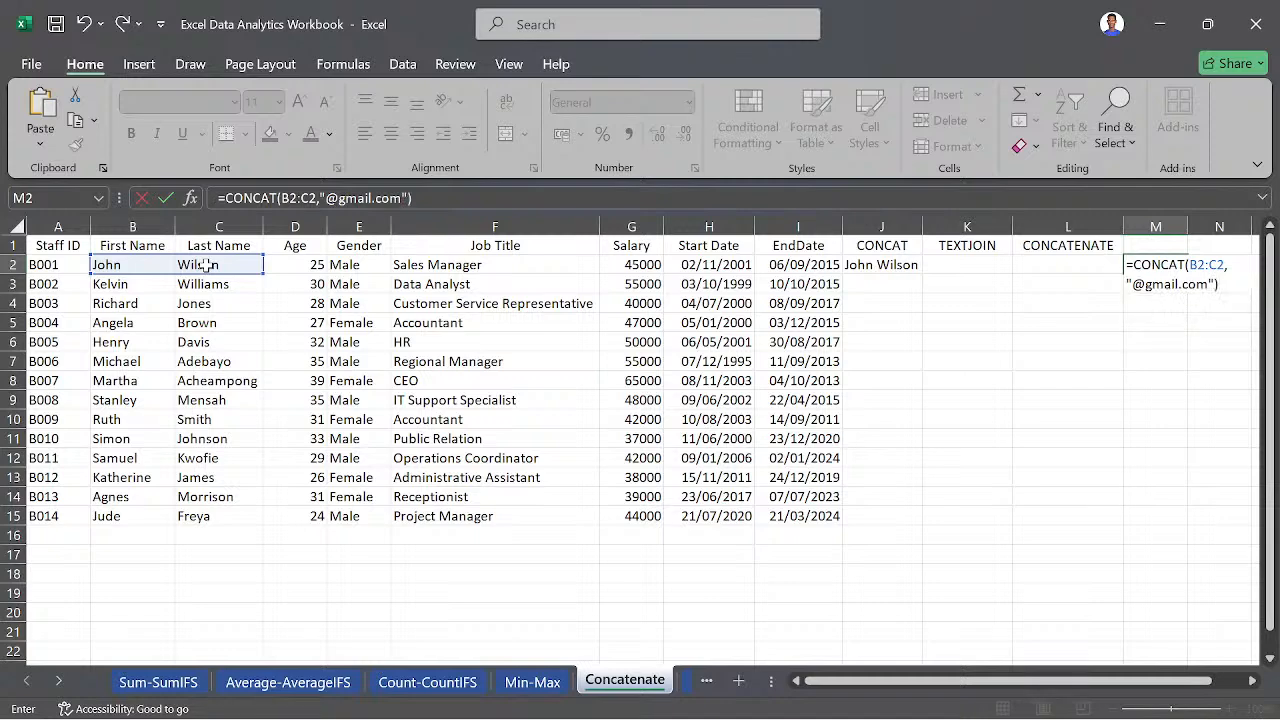
pyautogui.press('Return')
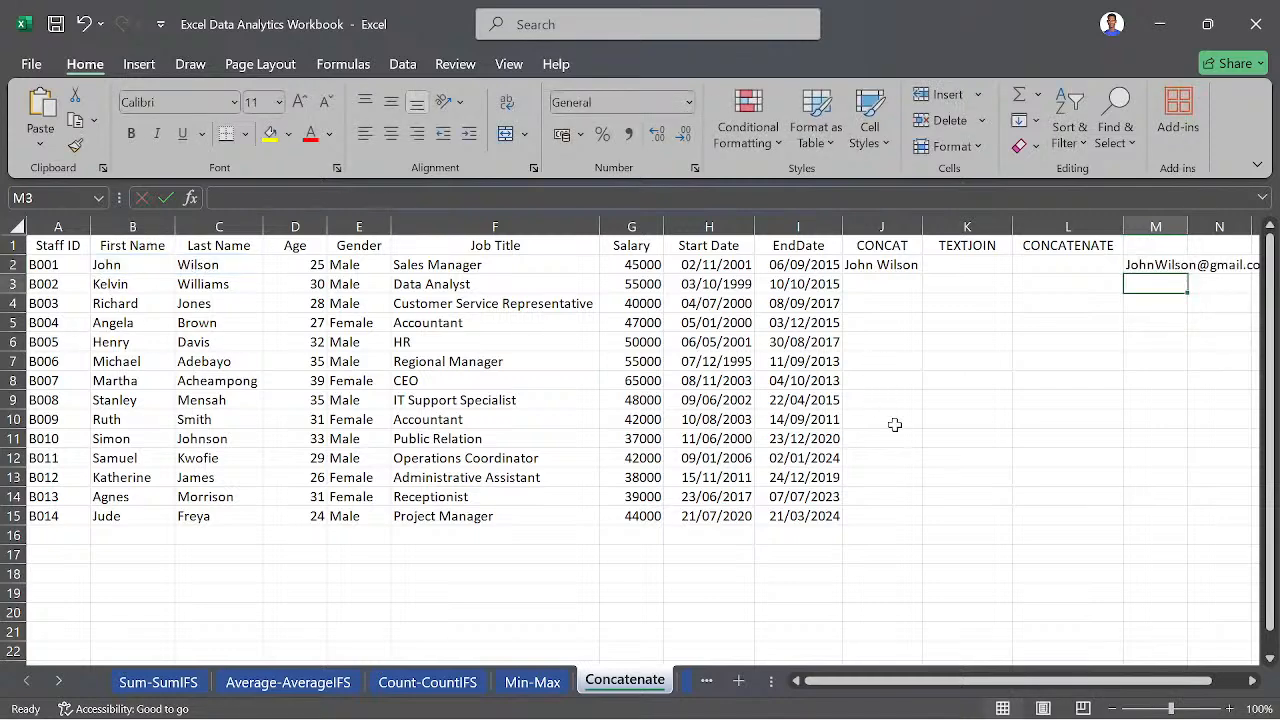
pyautogui.hscroll(3, 895, 425)
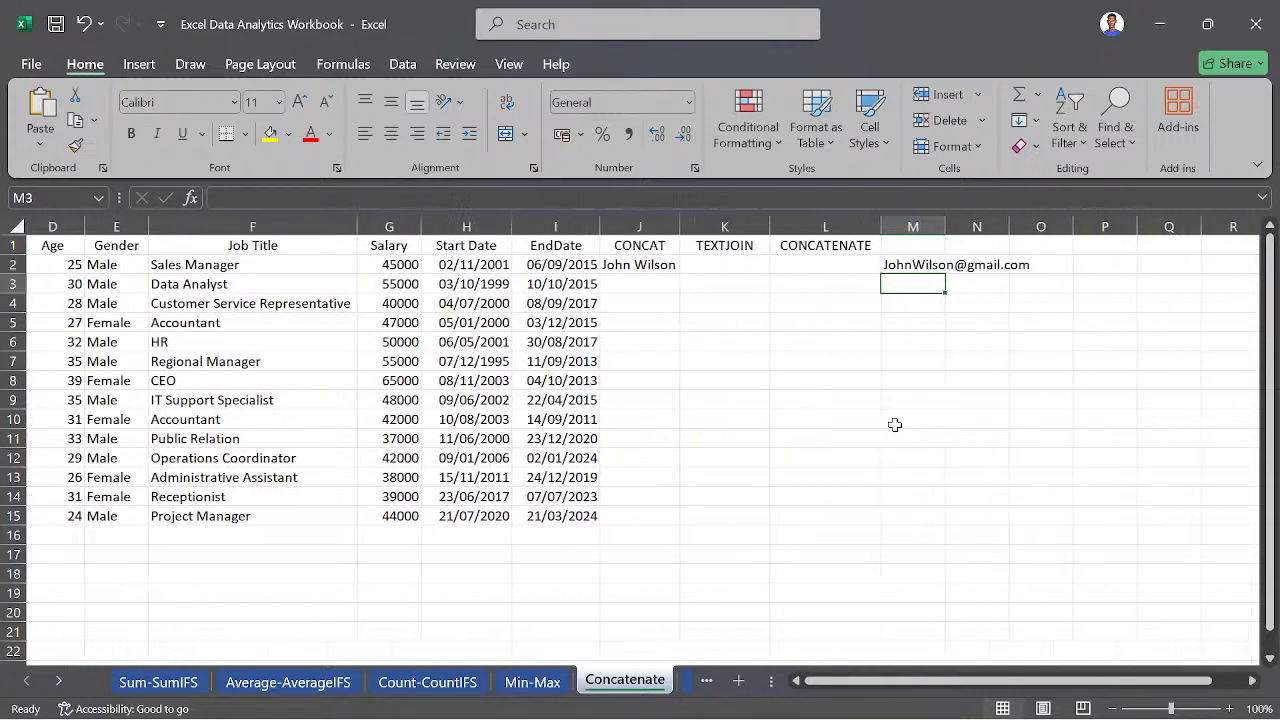
pyautogui.click(985, 266)
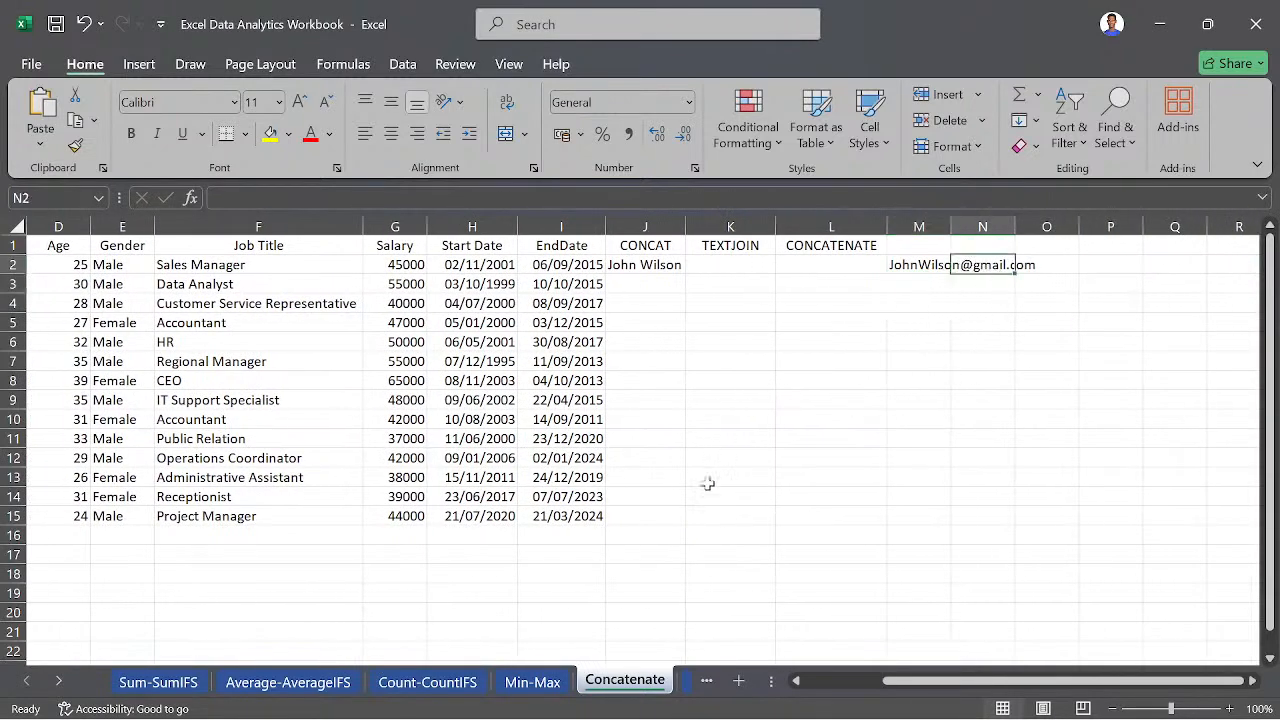
# - Bring the further sheets of the workbook into reach and open the Left-Right sheet to view its columns
pyautogui.click(543, 682)
pyautogui.click(59, 681)
pyautogui.click(59, 681)
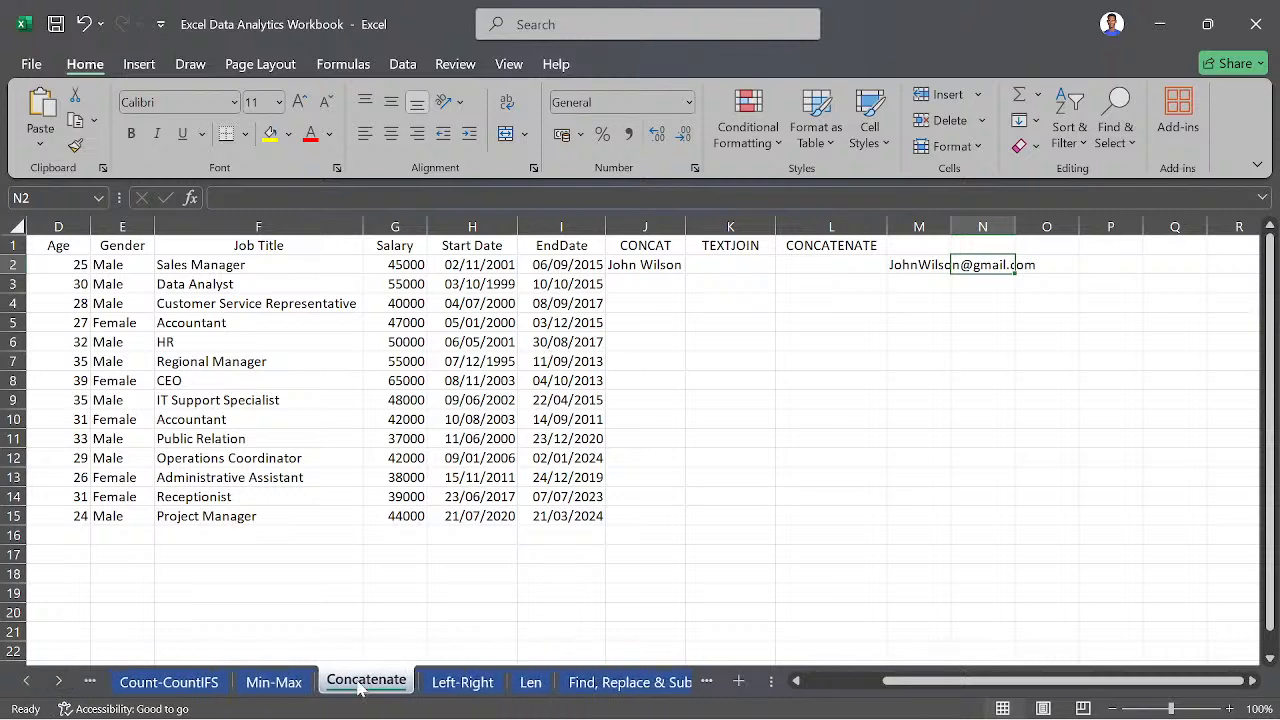
pyautogui.click(480, 680)
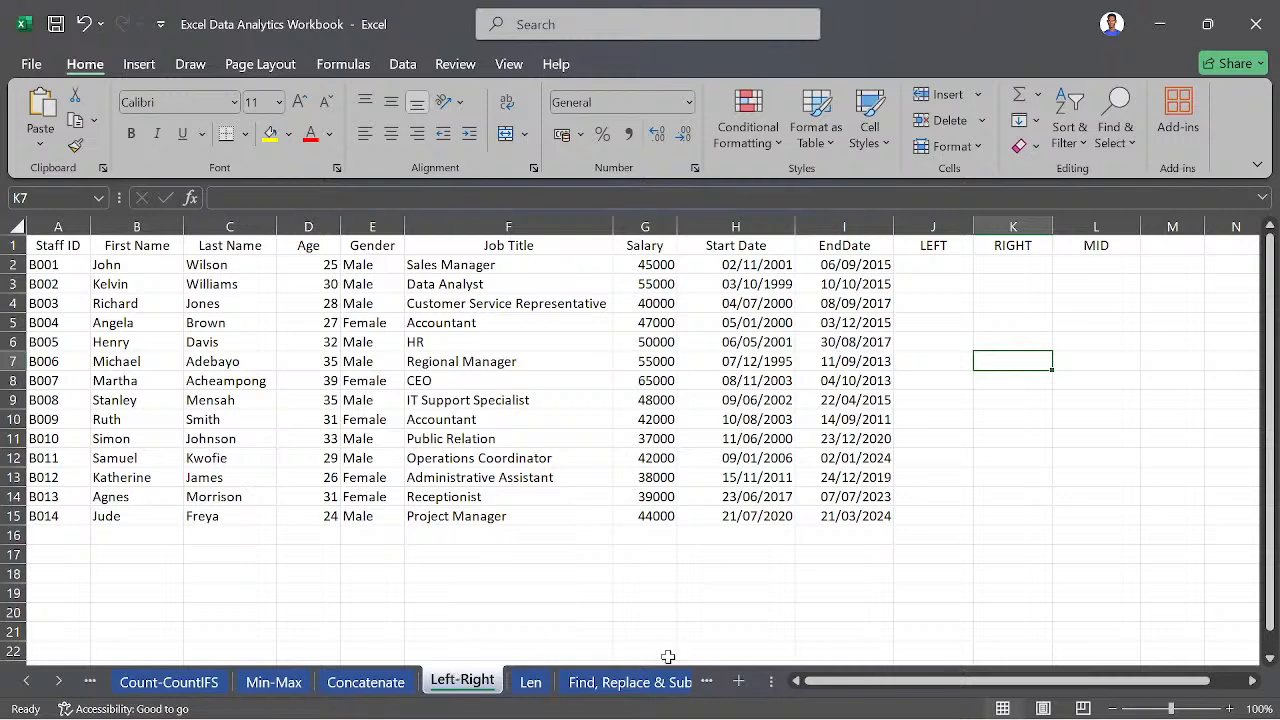
# - On the Len sheet, enter a LEN formula in J2 that counts the characters of the Job Title cell F2
pyautogui.click(534, 682)
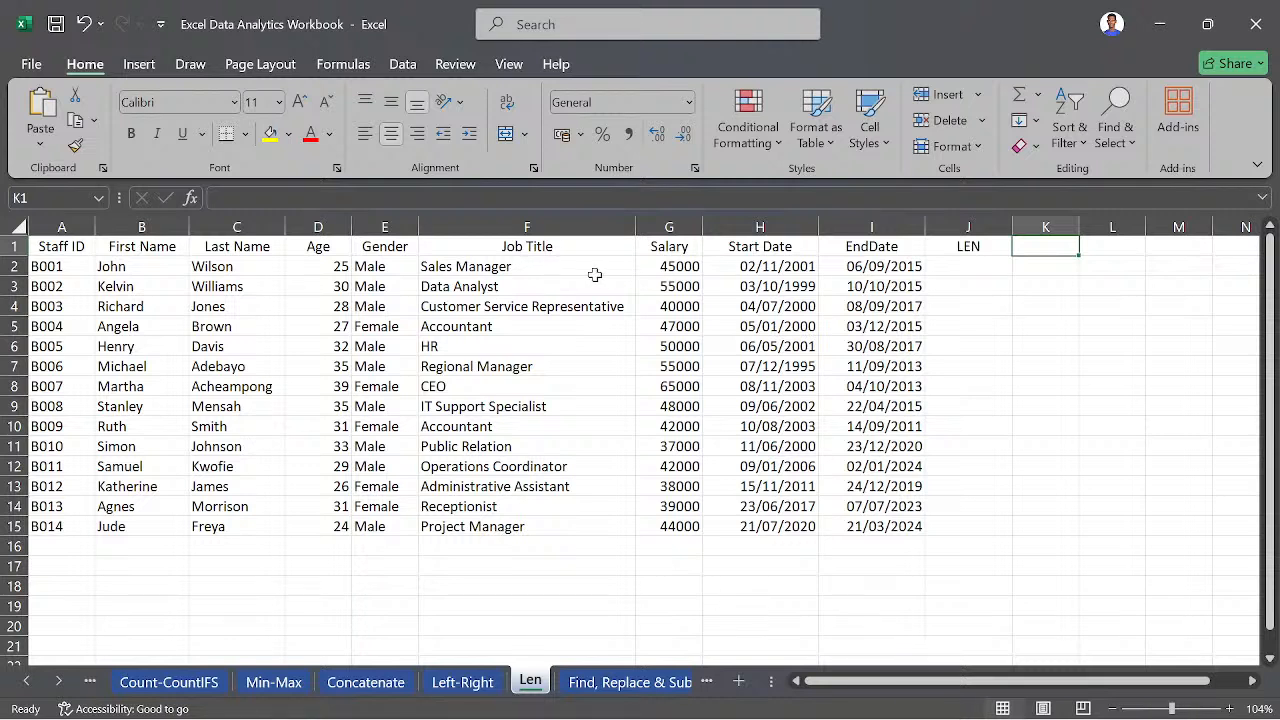
pyautogui.click(962, 284)
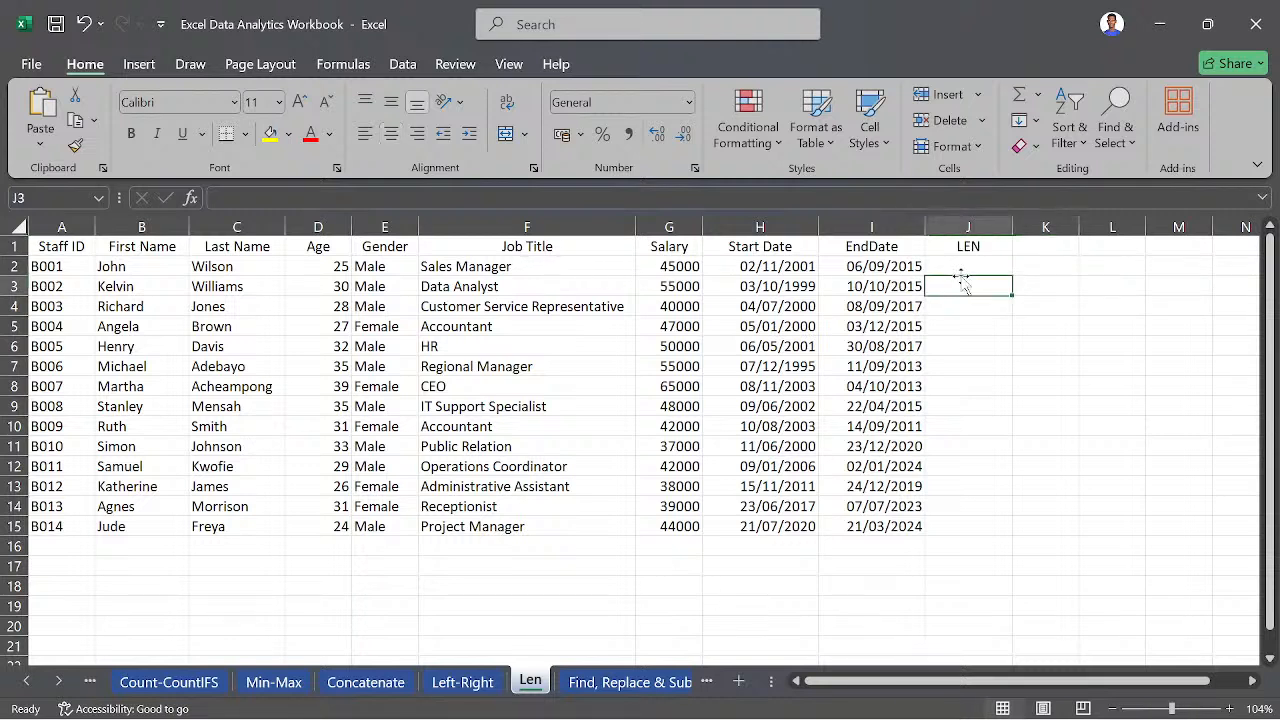
pyautogui.click(608, 266)
pyautogui.click(971, 267)
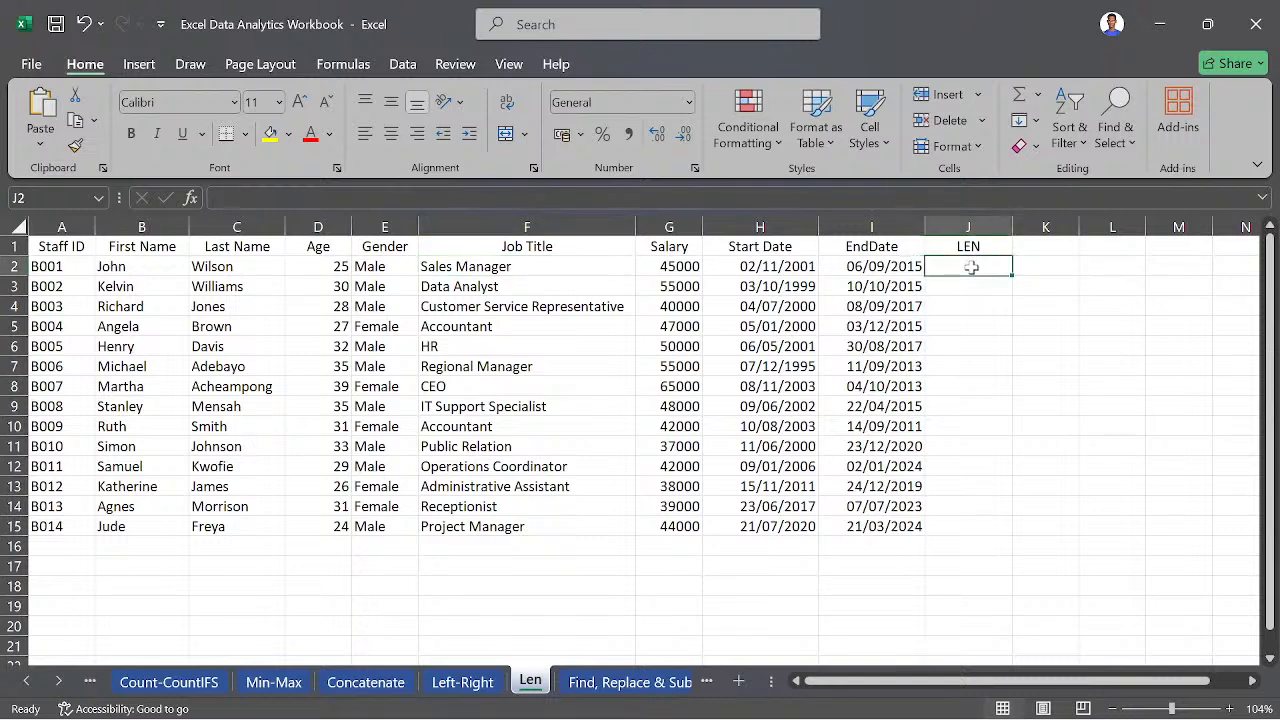
pyautogui.write('=')
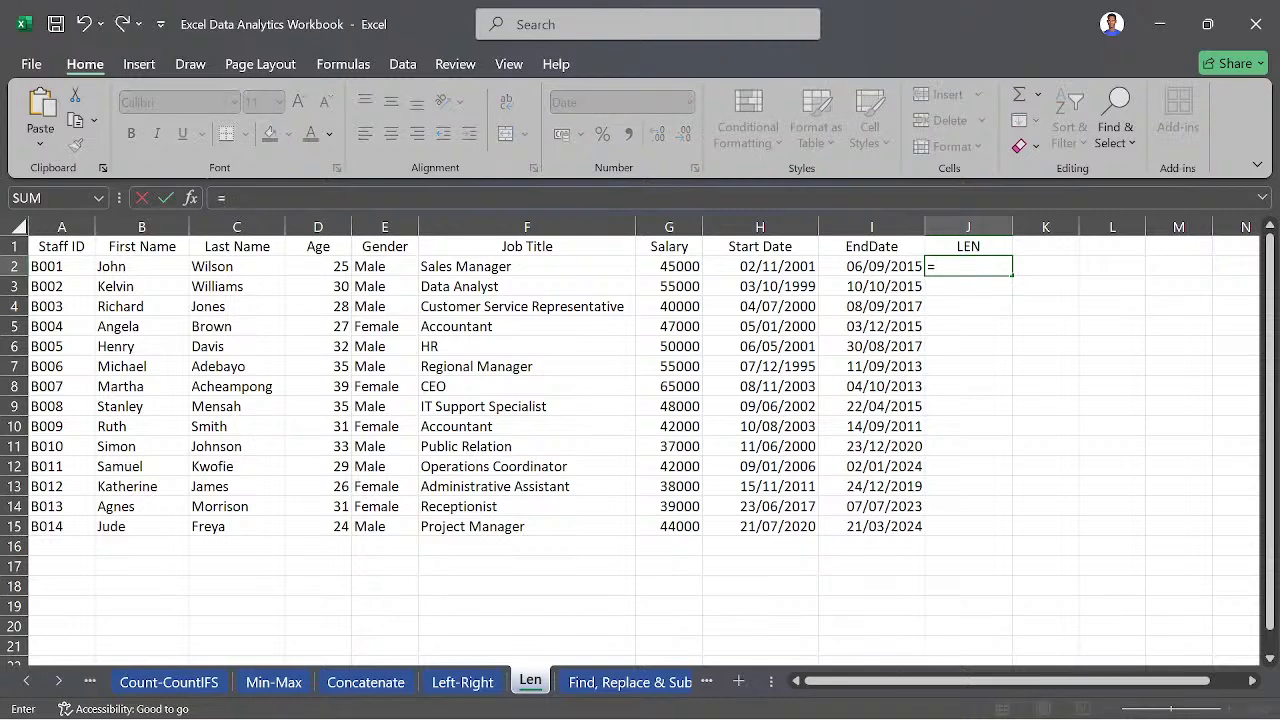
pyautogui.write('LEN(')
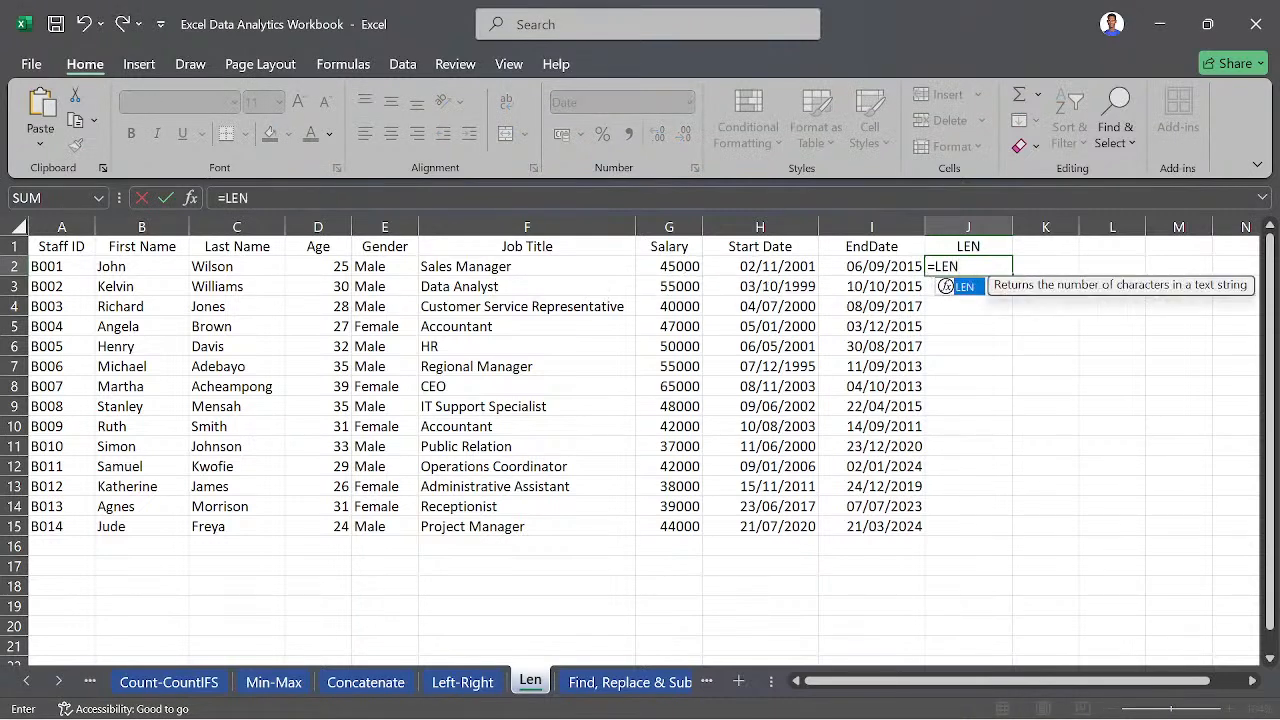
pyautogui.click(524, 266)
pyautogui.write(')')
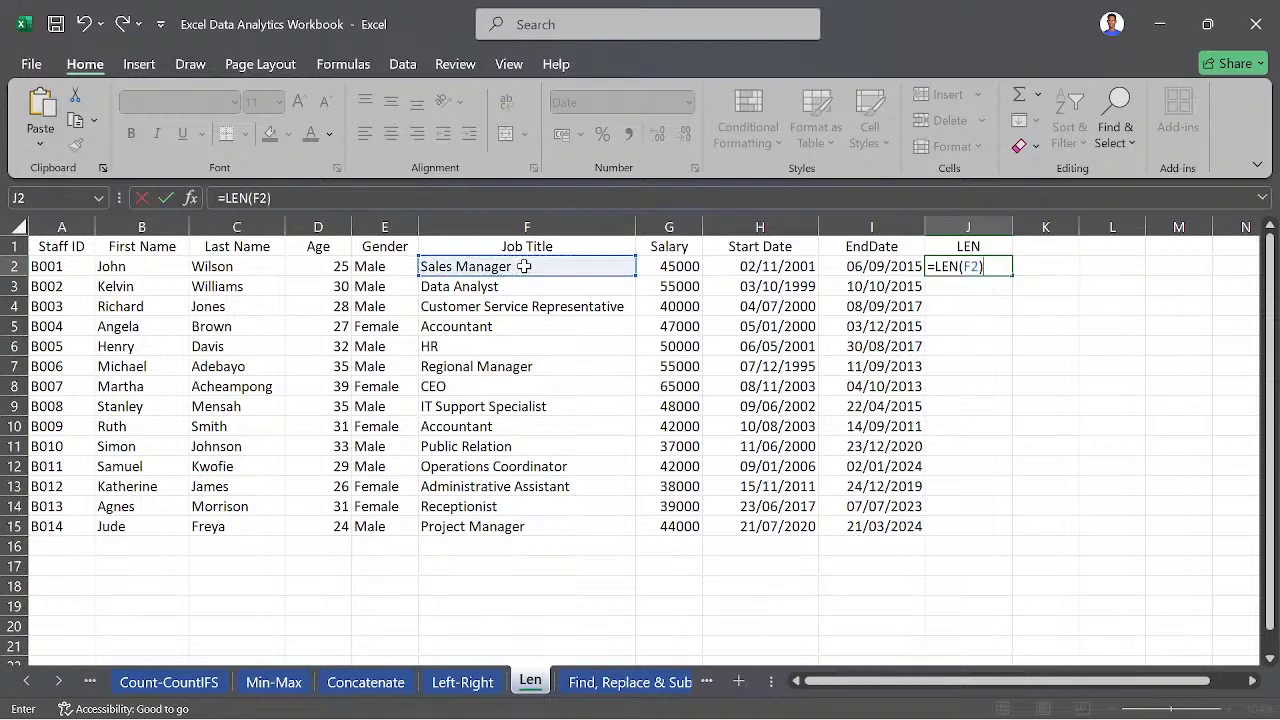
pyautogui.press('Return')
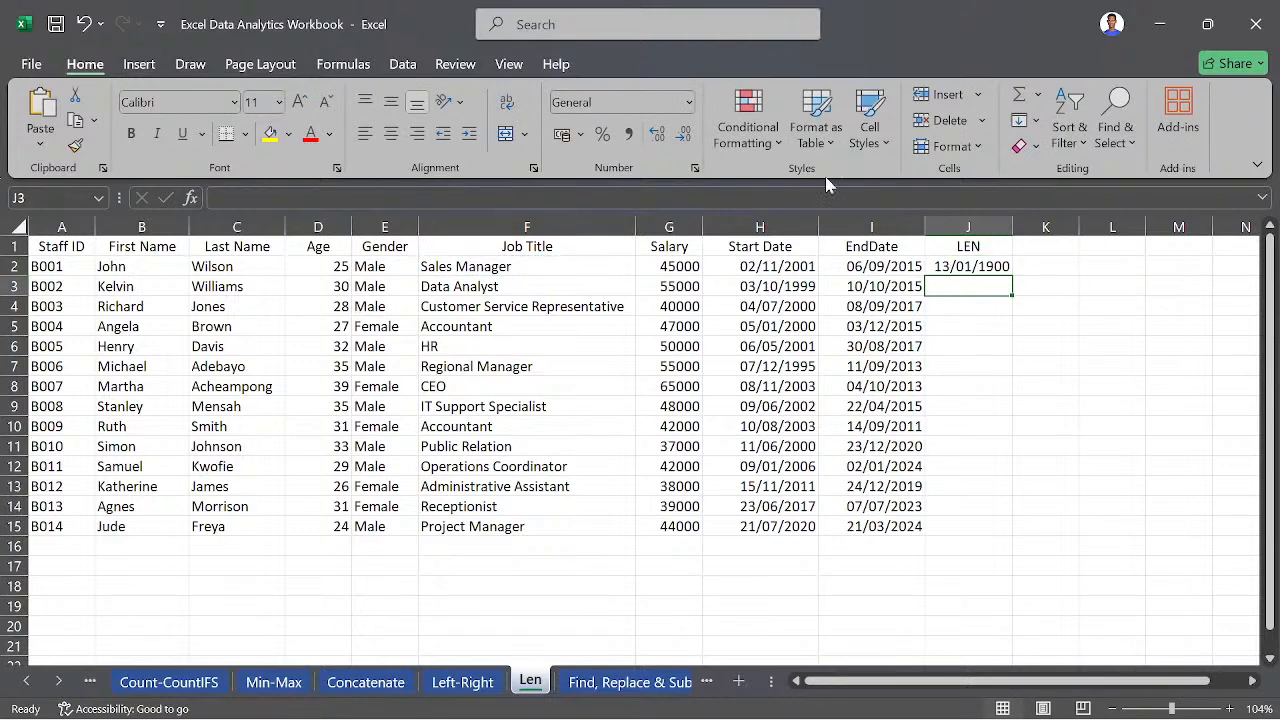
# - Change the number format of the LEN result in J2 to General
pyautogui.click(960, 267)
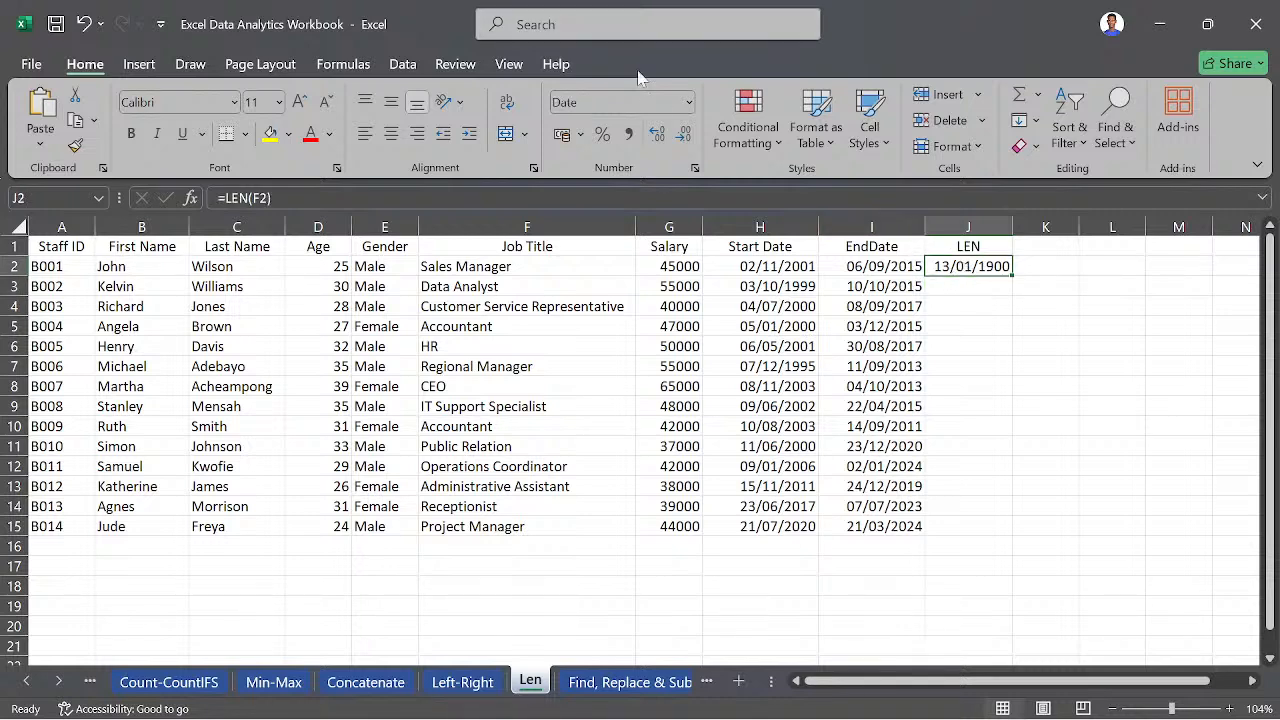
pyautogui.click(689, 103)
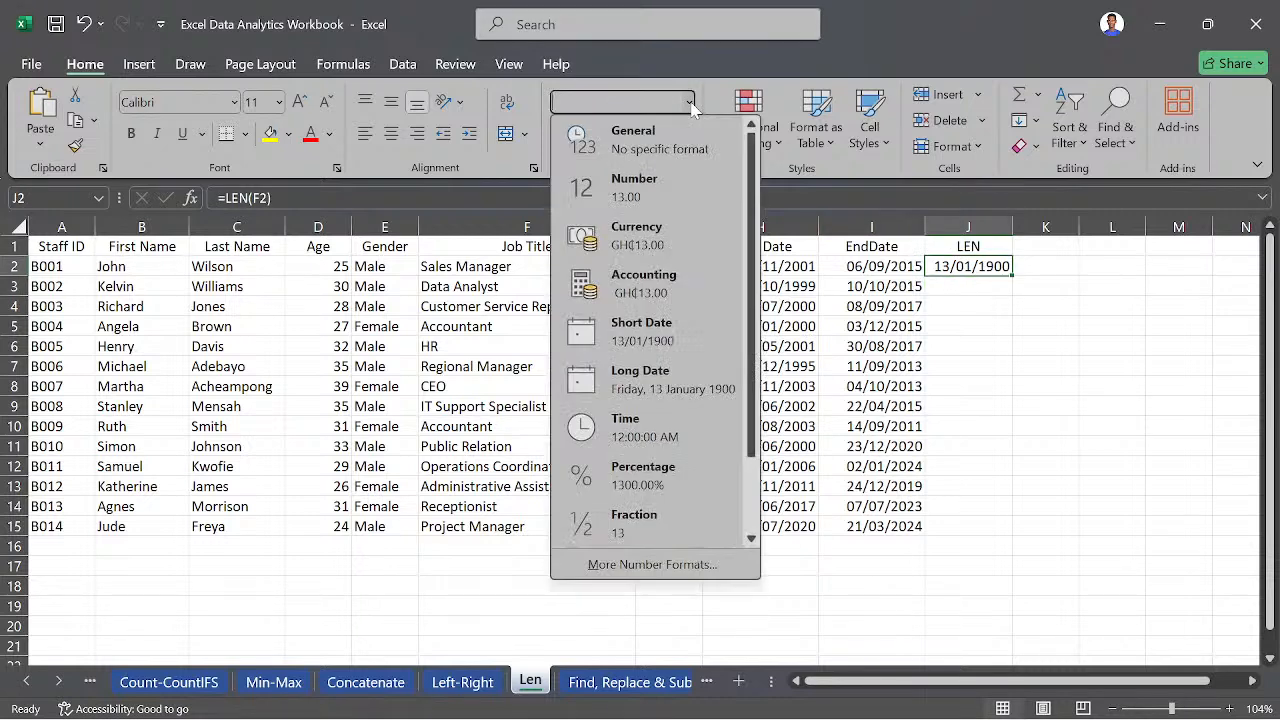
pyautogui.click(673, 152)
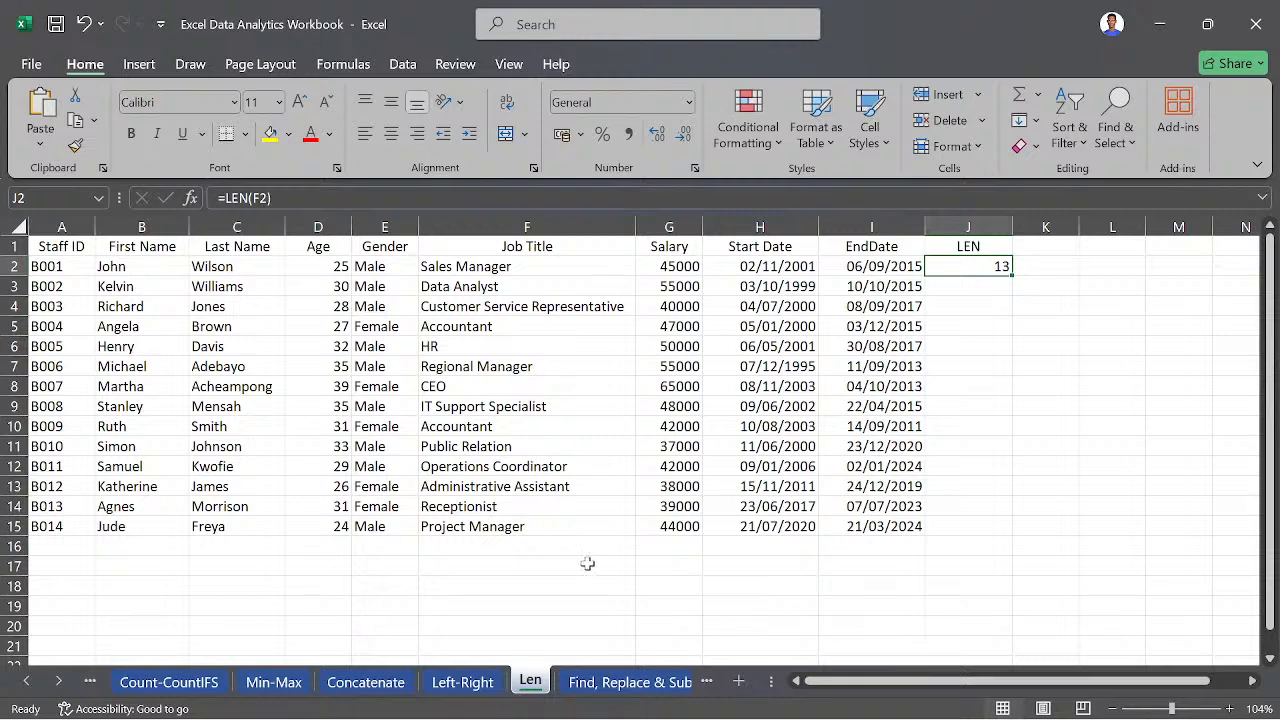
# - On the Trim sheet, enter a TRIM formula in J2 that removes extra spaces from the First Name cell B2
pyautogui.click(622, 686)
pyautogui.click(622, 684)
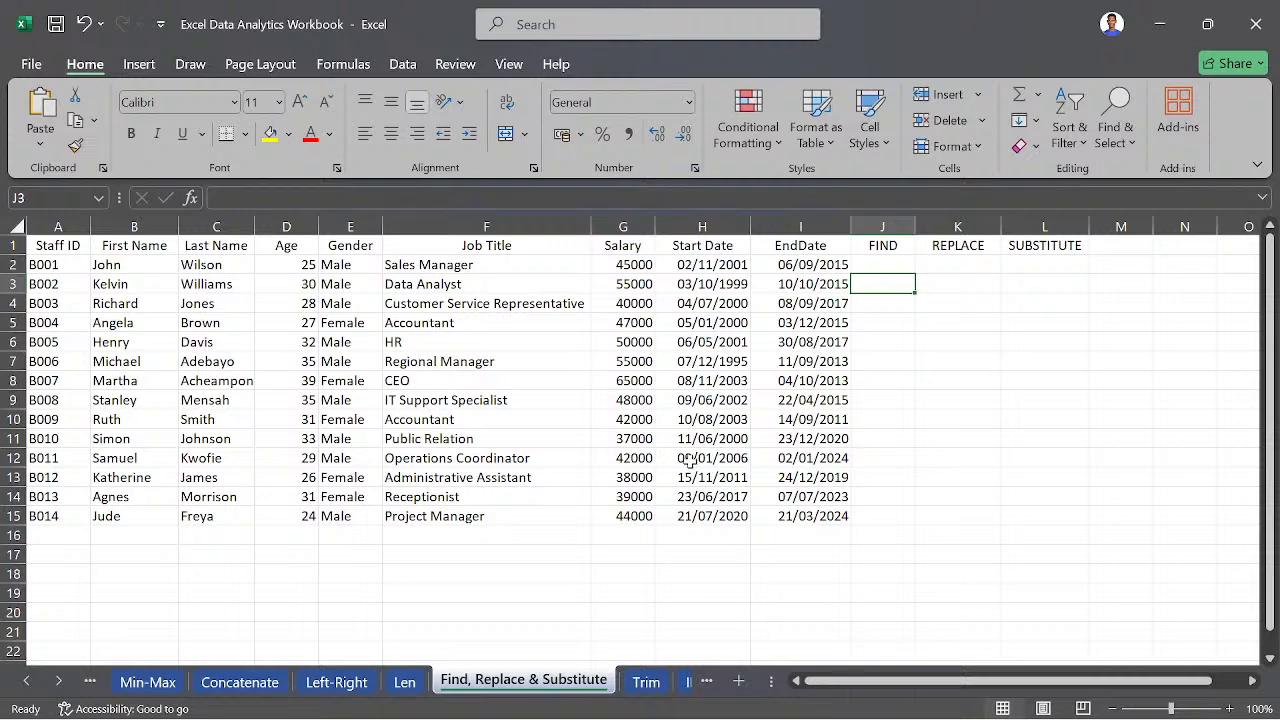
pyautogui.click(641, 686)
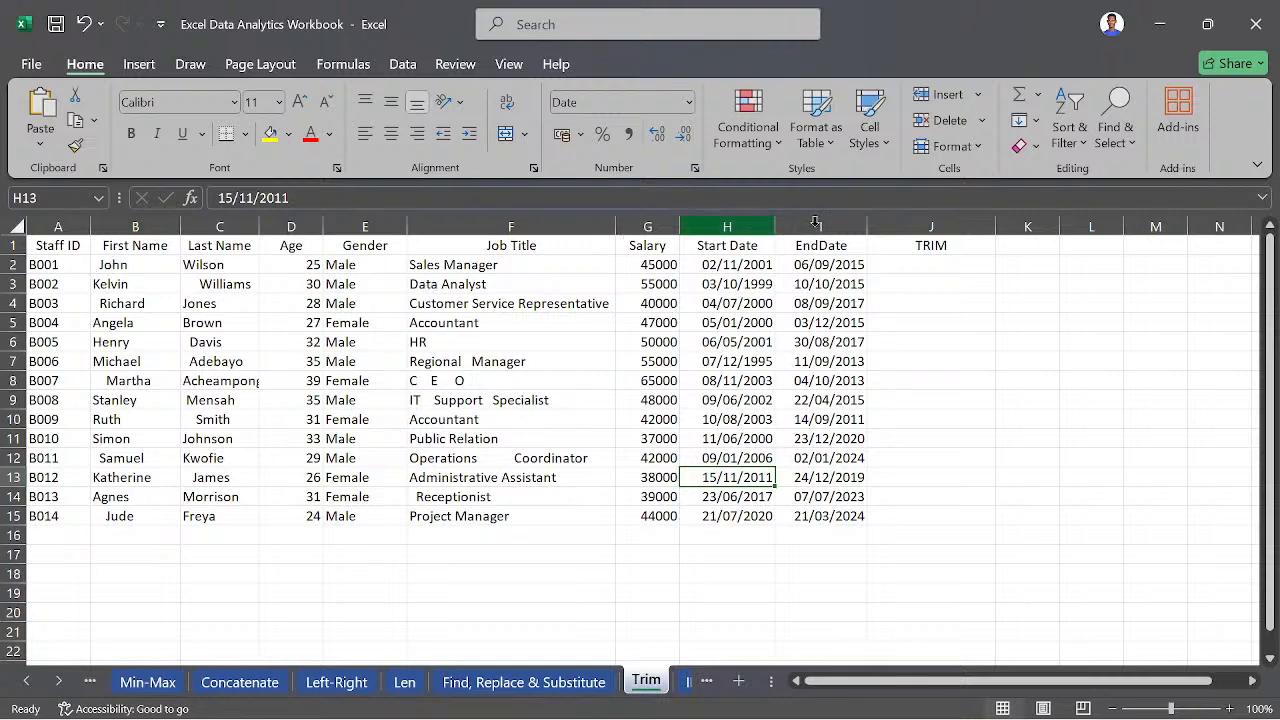
pyautogui.click(902, 264)
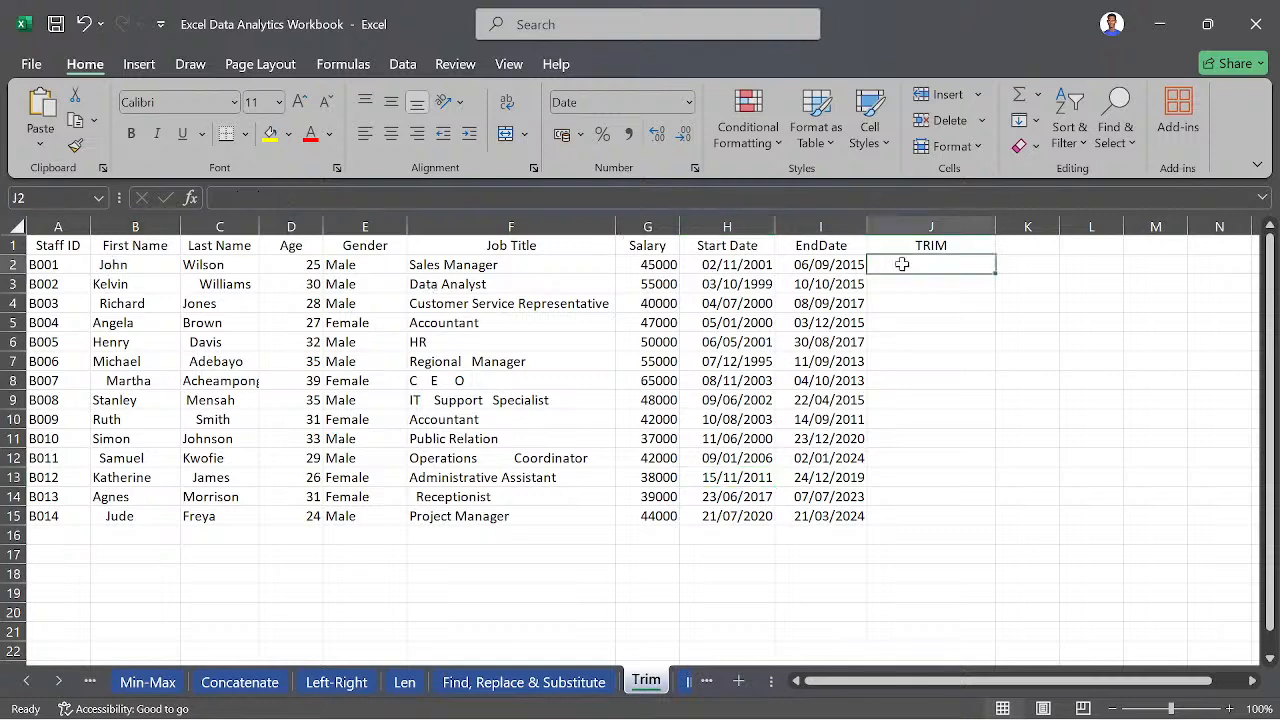
pyautogui.write('=TRI')
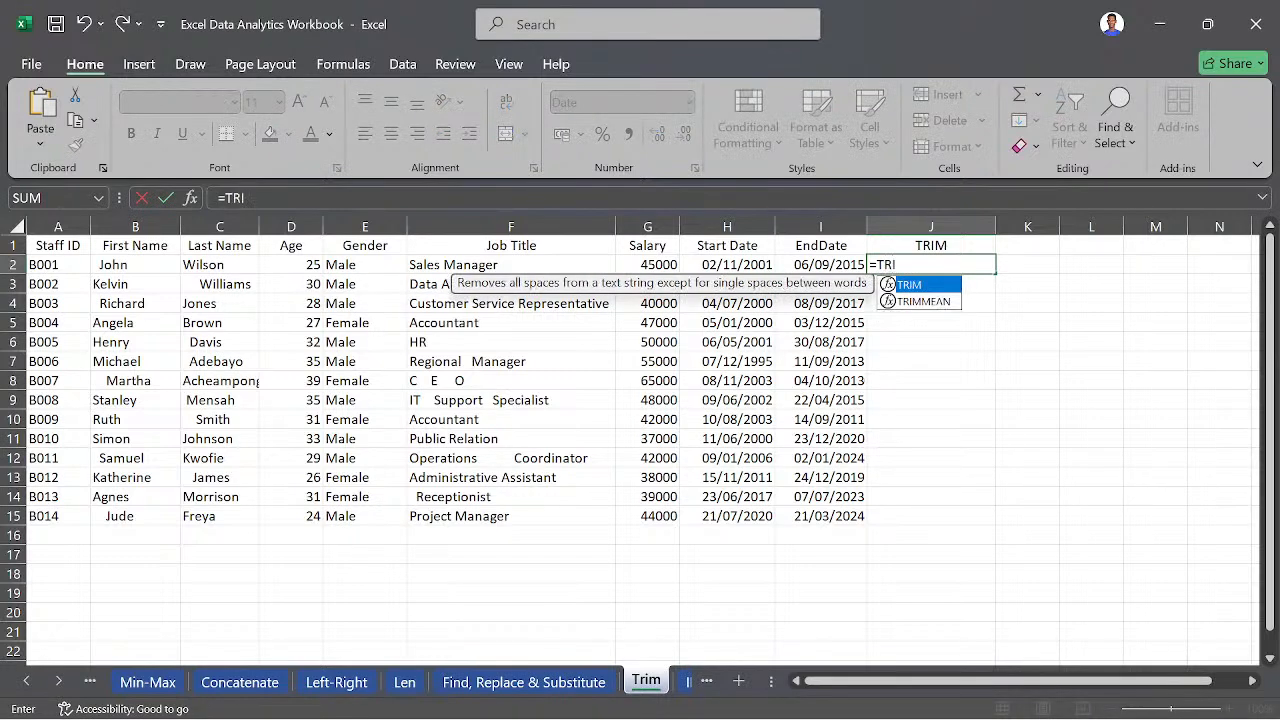
pyautogui.press('Tab')
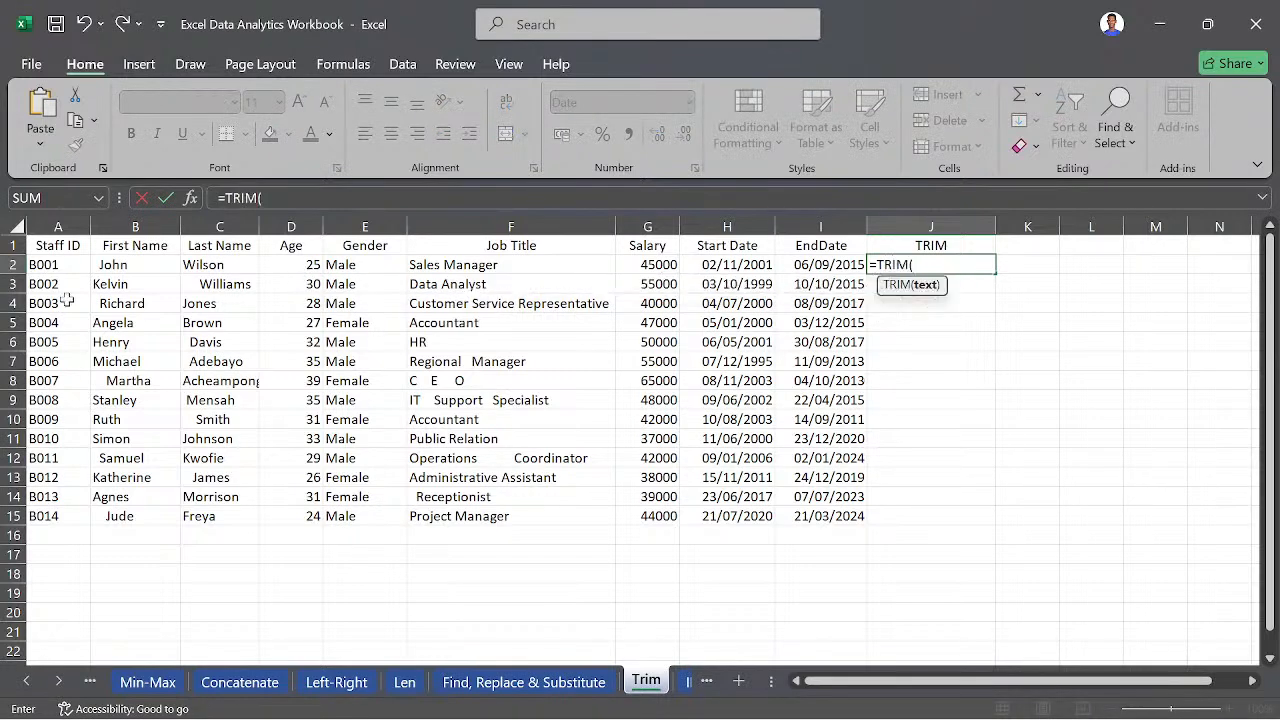
pyautogui.click(144, 265)
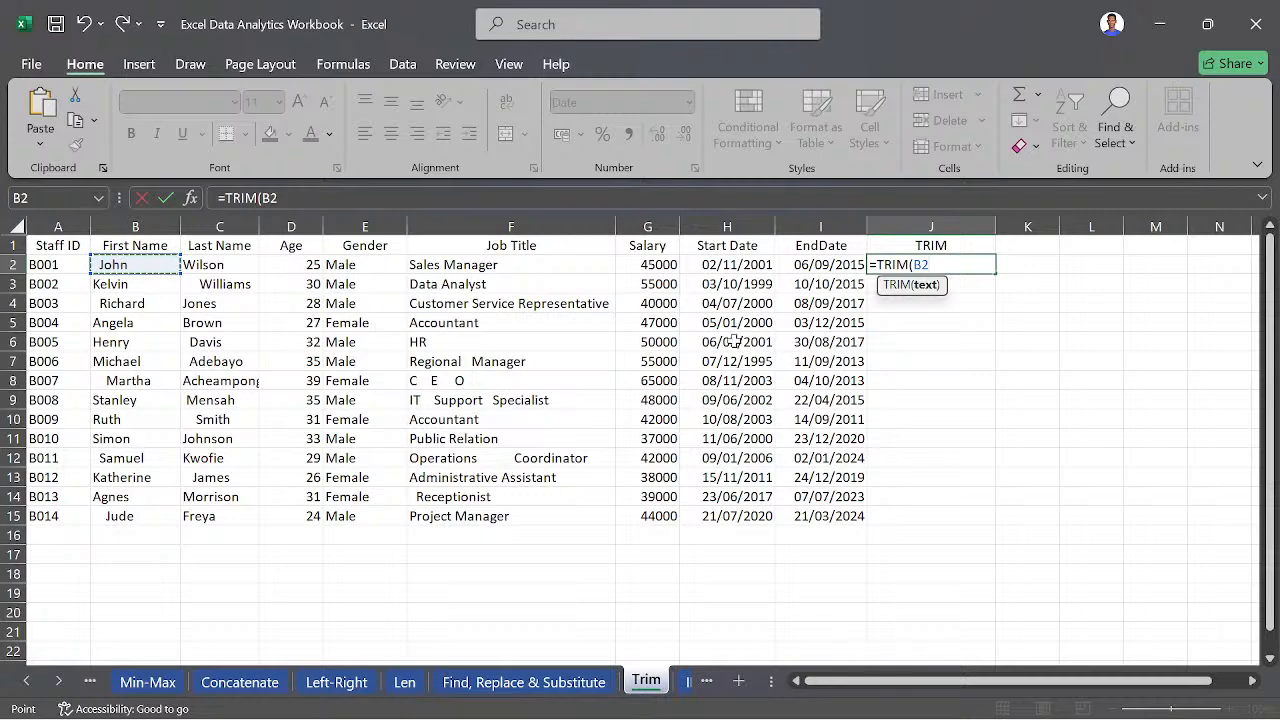
pyautogui.write(')')
pyautogui.press('Return')
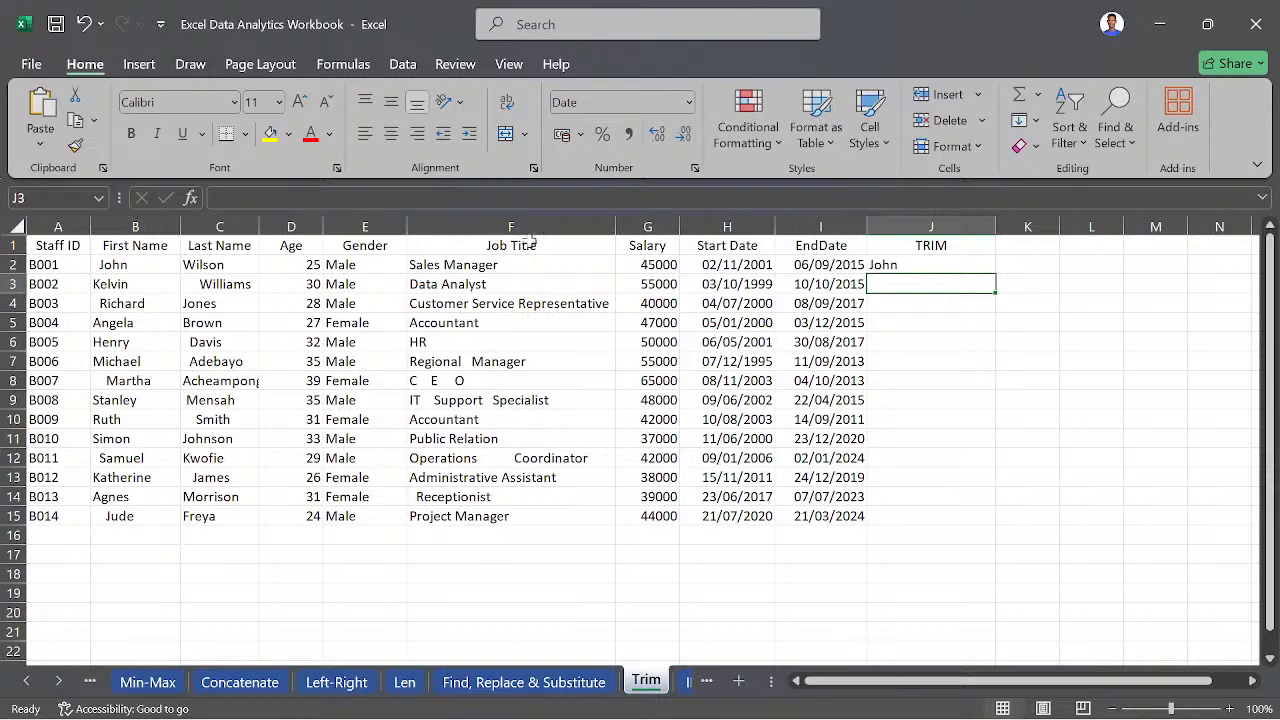
# - Fill the TRIM formula from J2 down to J15 for all staff rows
pyautogui.click(105, 265)
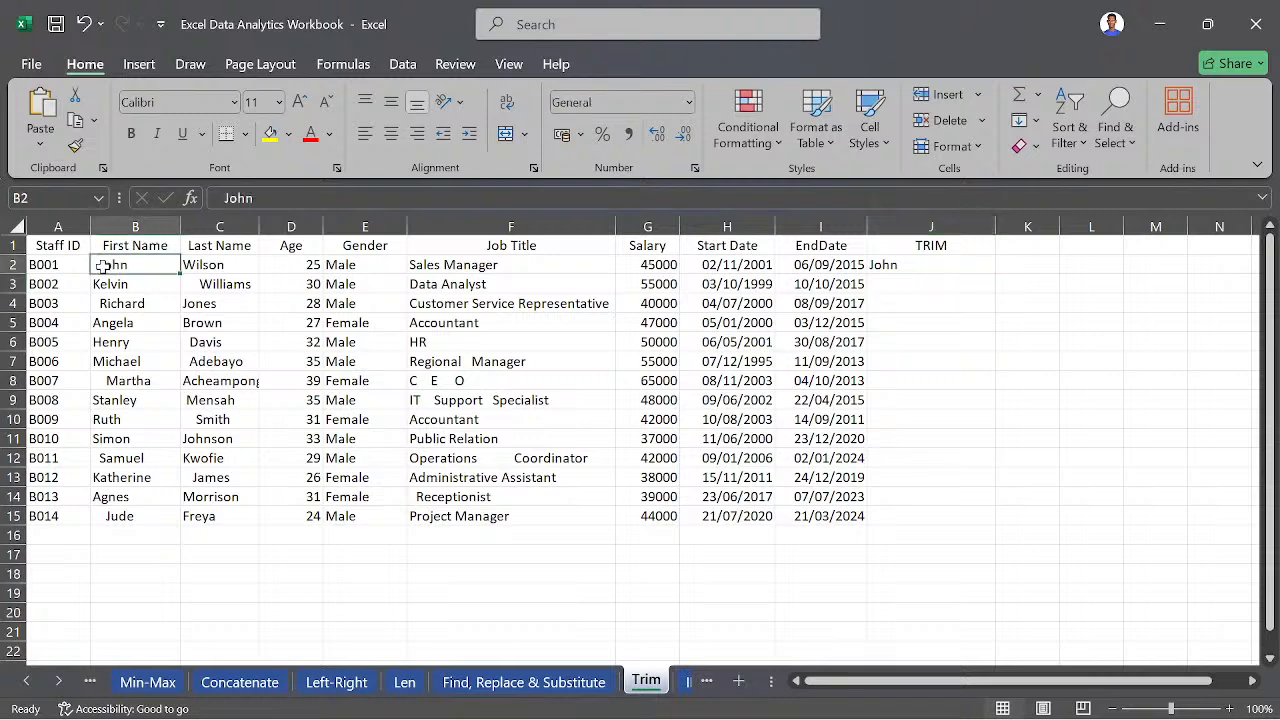
pyautogui.click(900, 268)
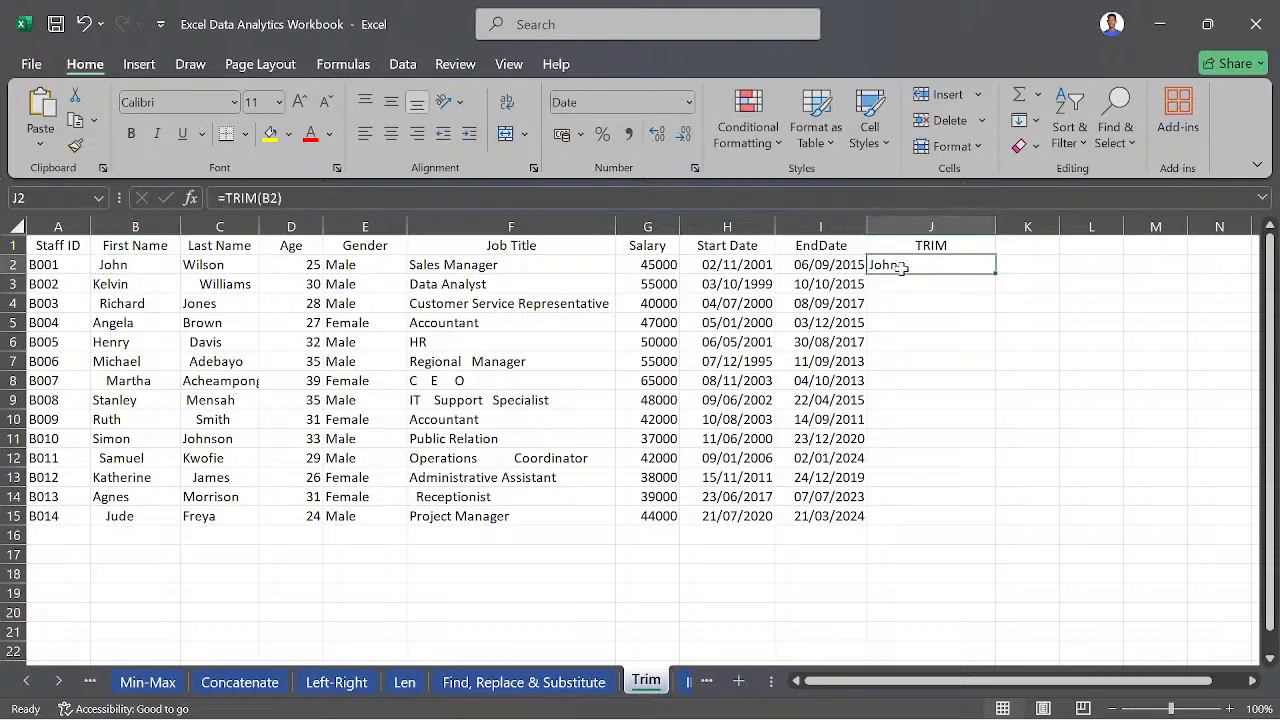
pyautogui.doubleClick(997, 270)
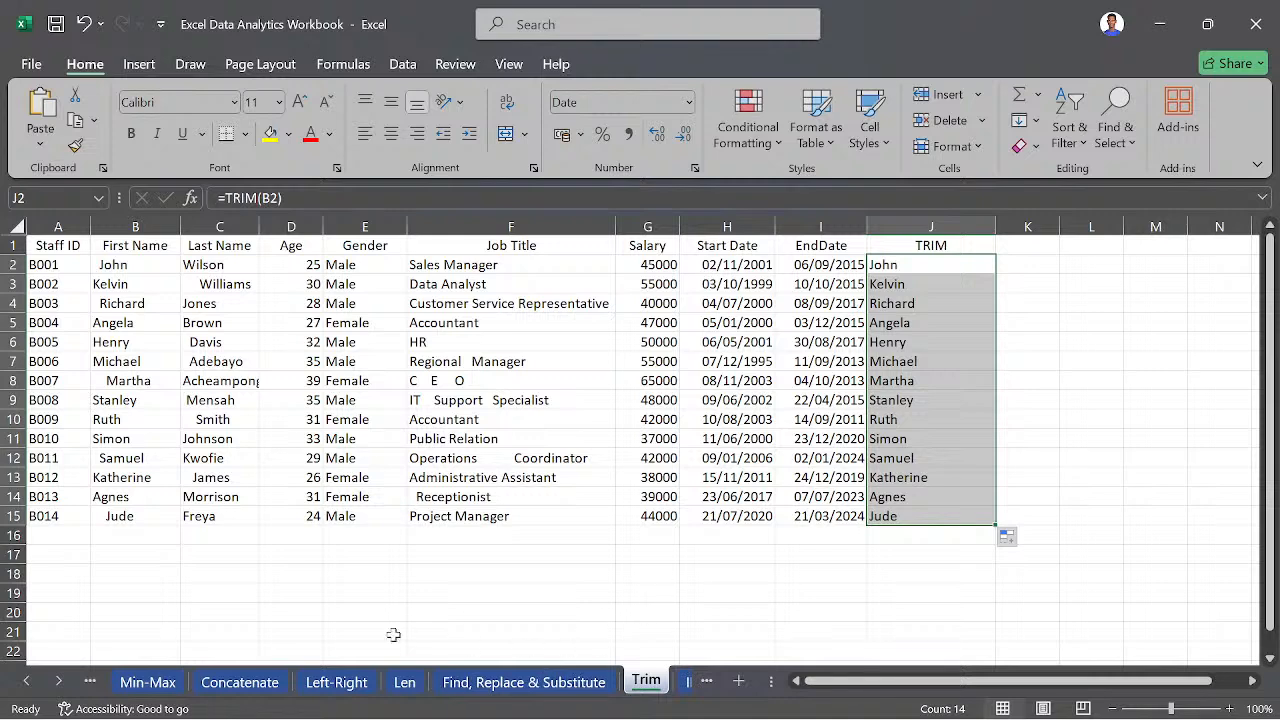
# - Close the Excel Data Analytics Workbook without saving its changes
pyautogui.click(53, 681)
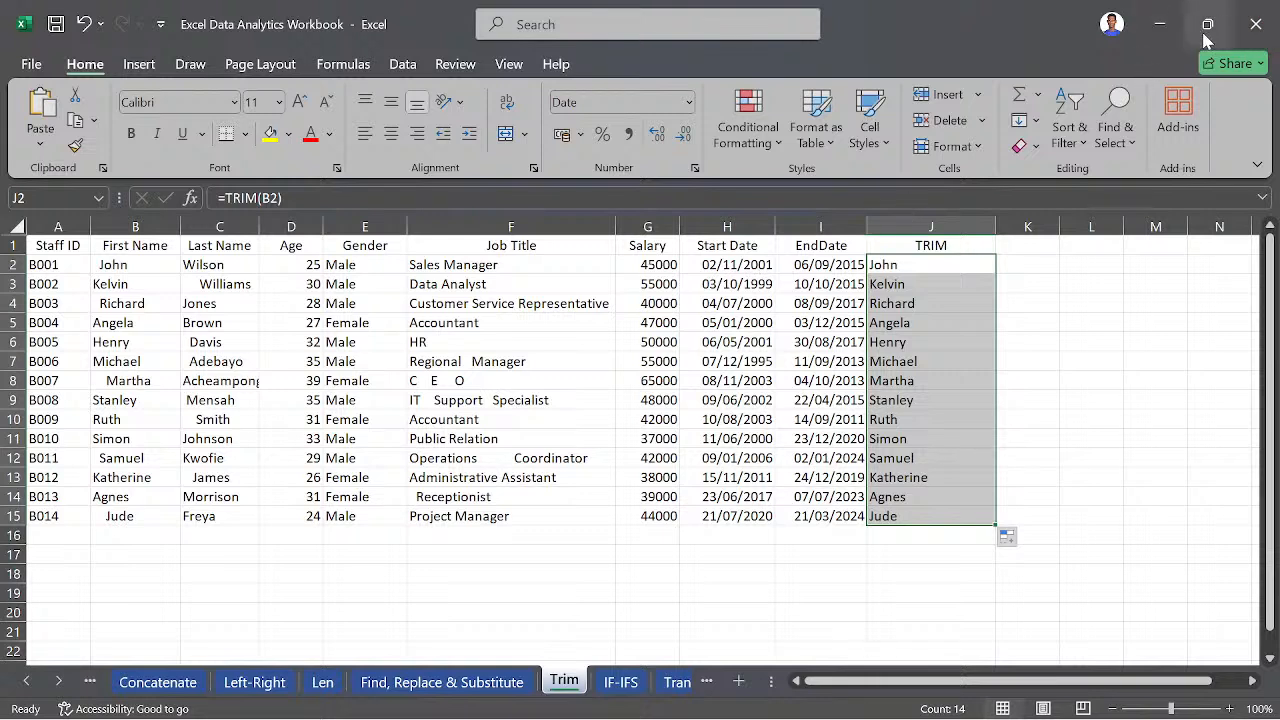
pyautogui.click(1245, 33)
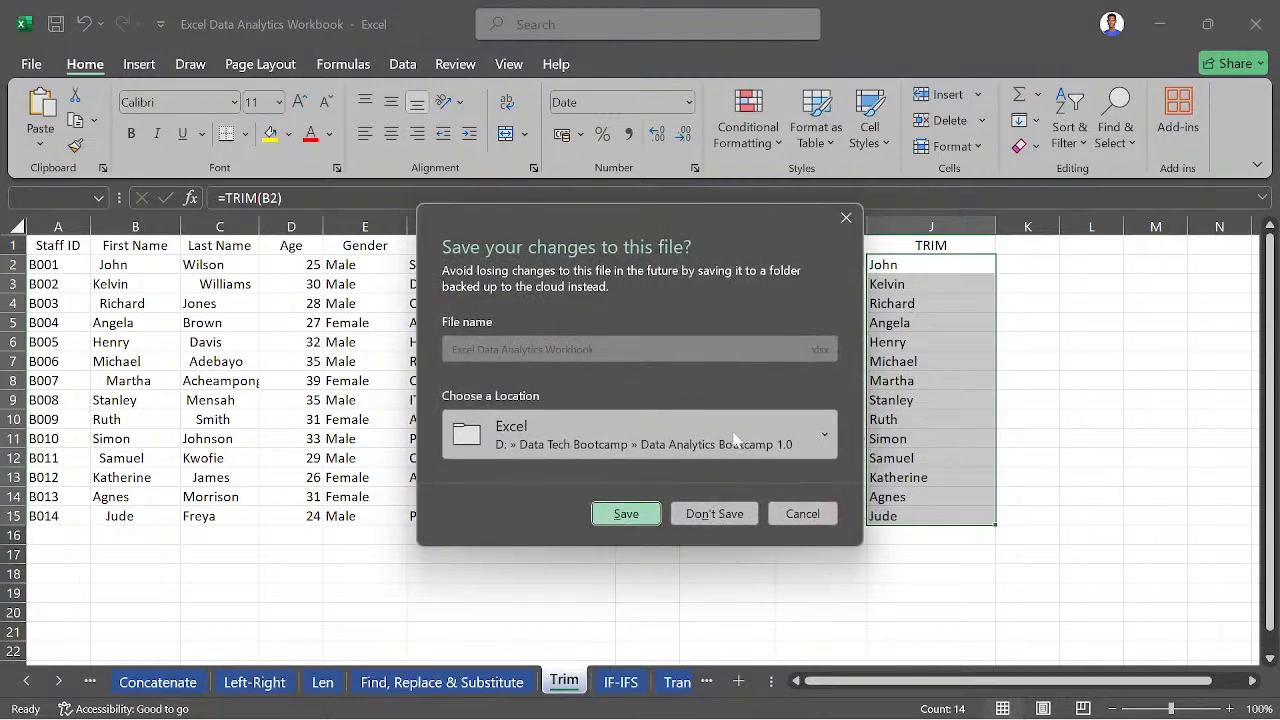
pyautogui.click(716, 515)
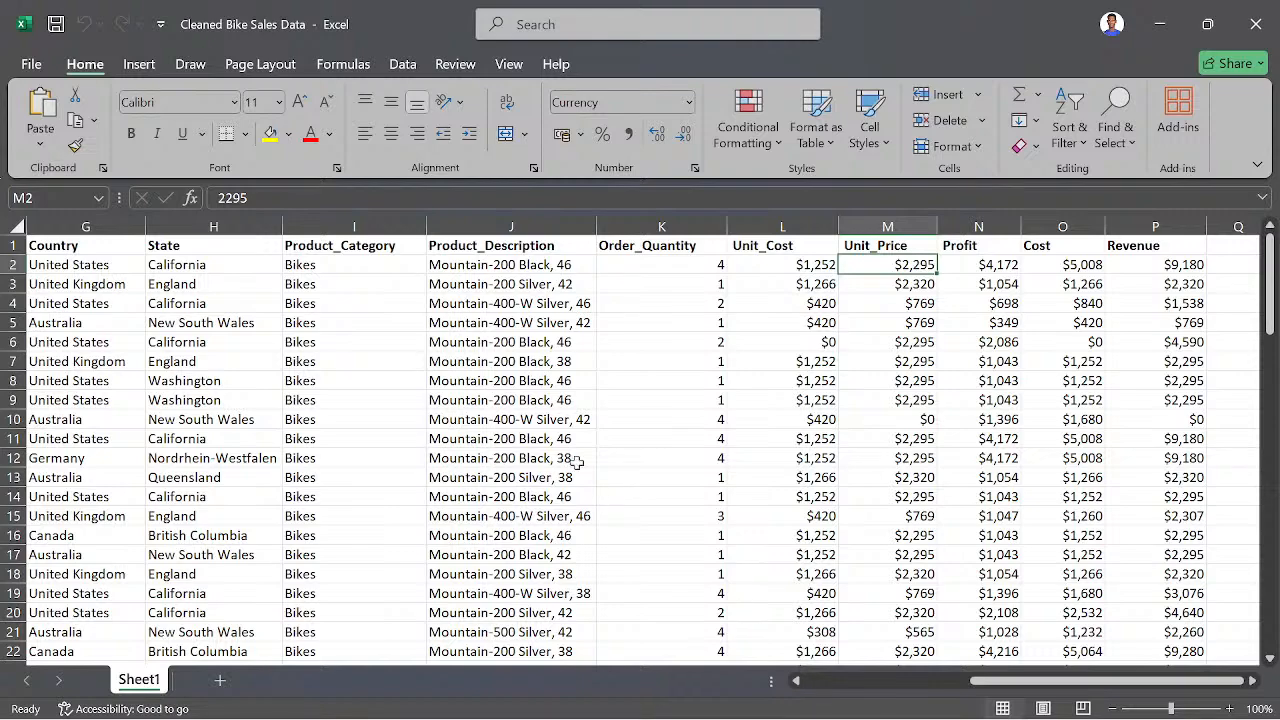
# - Look through the bike sales records and all their columns, from Sales_Order # across to Revenue
pyautogui.scroll(-2, 610, 464)
pyautogui.scroll(3, 610, 464)
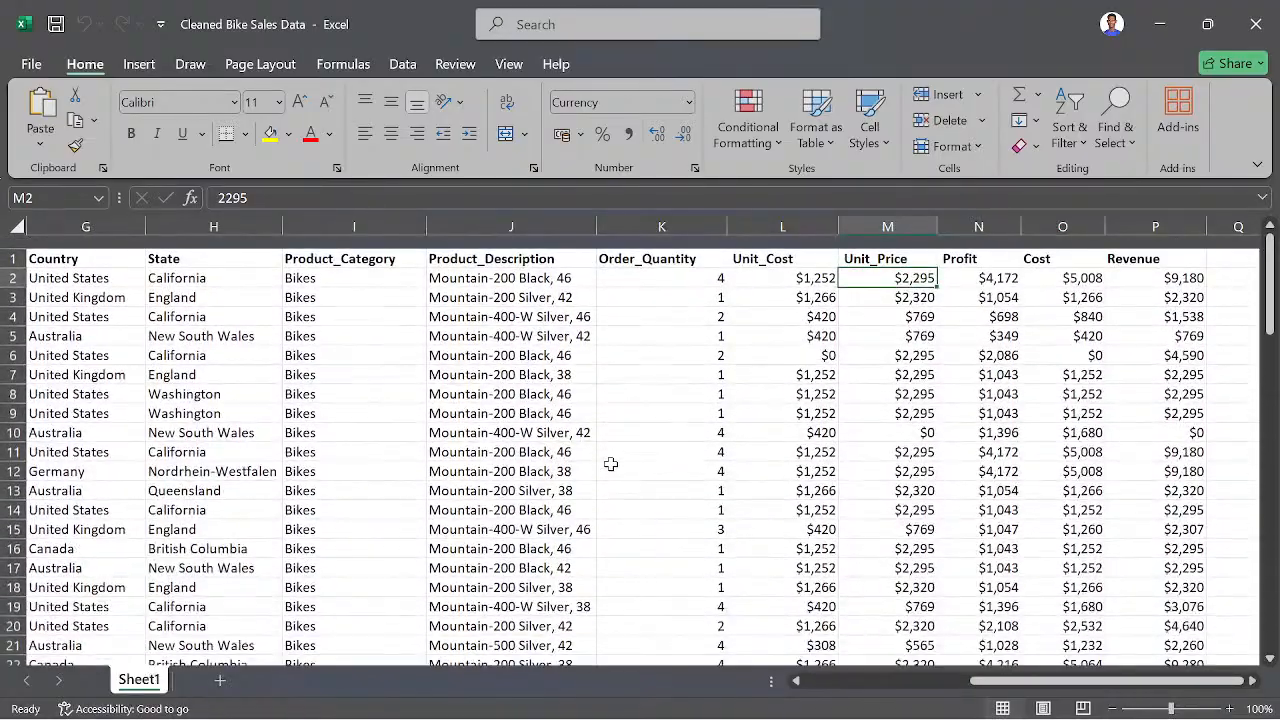
pyautogui.hscroll(-5, 610, 464)
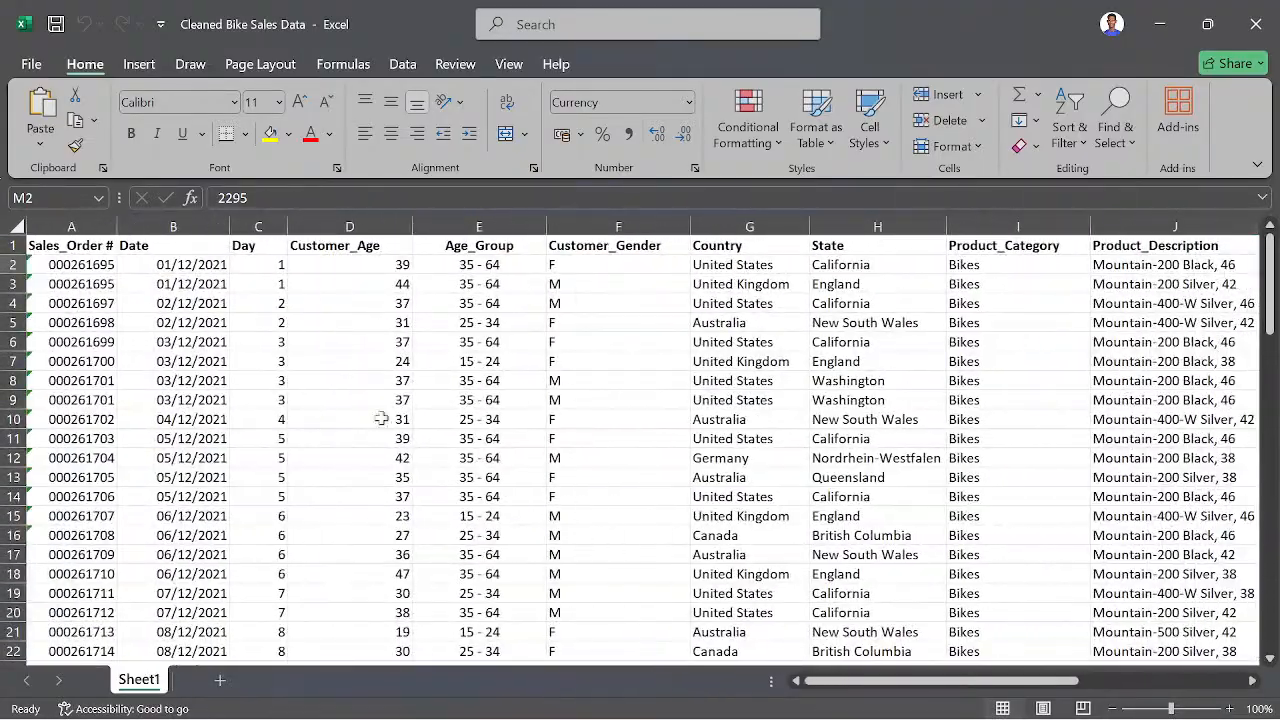
pyautogui.hscroll(2, 523, 394)
pyautogui.hscroll(-2, 523, 394)
pyautogui.hscroll(4, 775, 387)
pyautogui.hscroll(-4, 777, 387)
pyautogui.scroll(-3, 481, 355)
pyautogui.scroll(3, 481, 355)
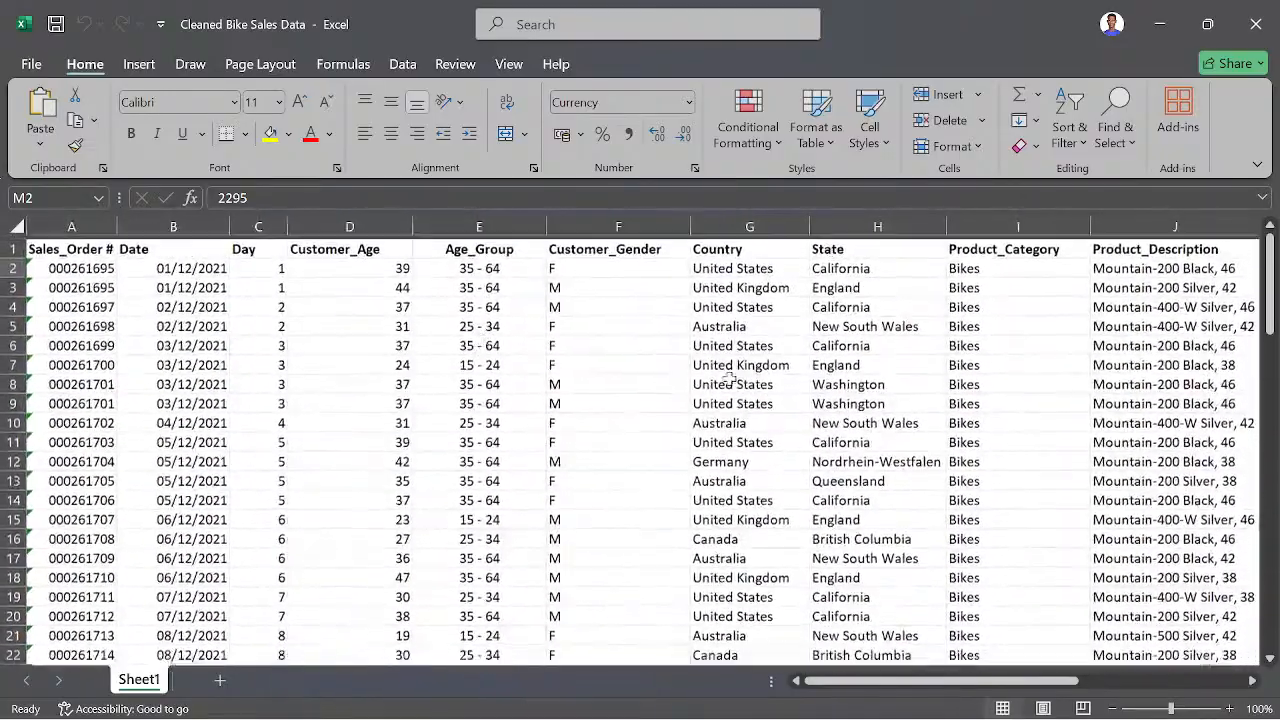
pyautogui.hscroll(5, 728, 378)
pyautogui.hscroll(-5, 833, 388)
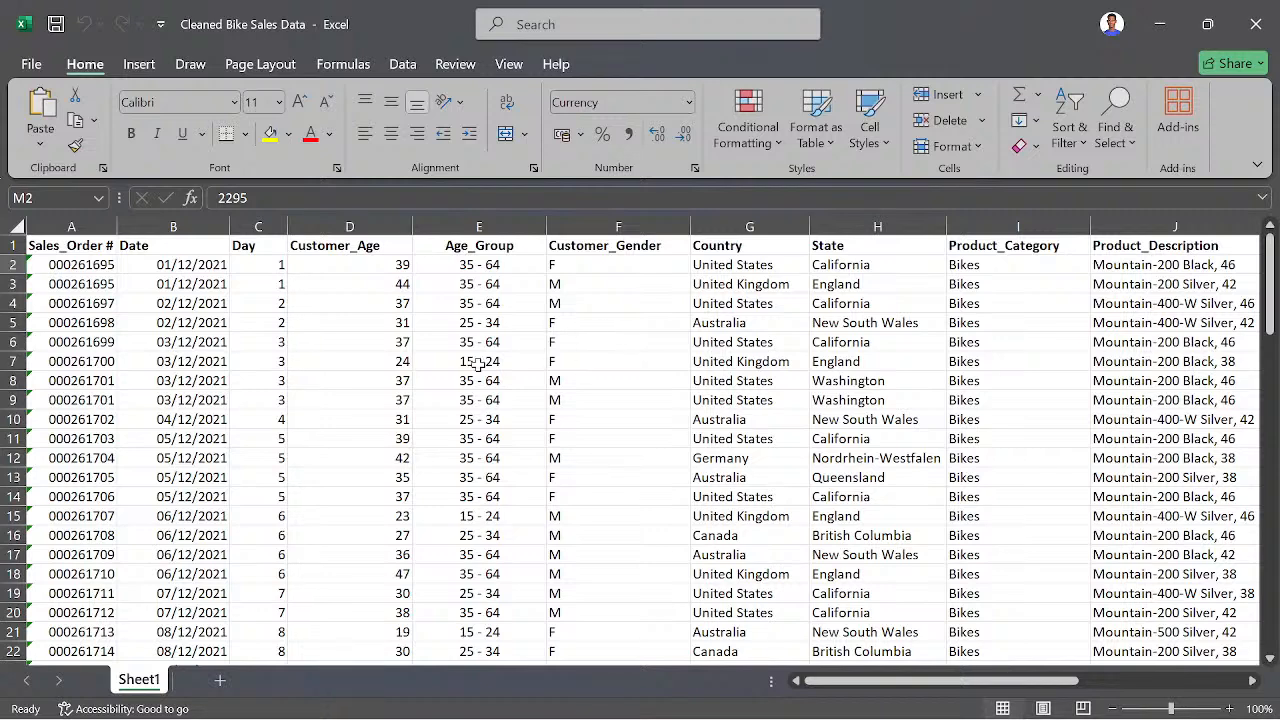
pyautogui.moveTo(714, 328); pyautogui.dragTo(145, 281)
pyautogui.click(165, 303)
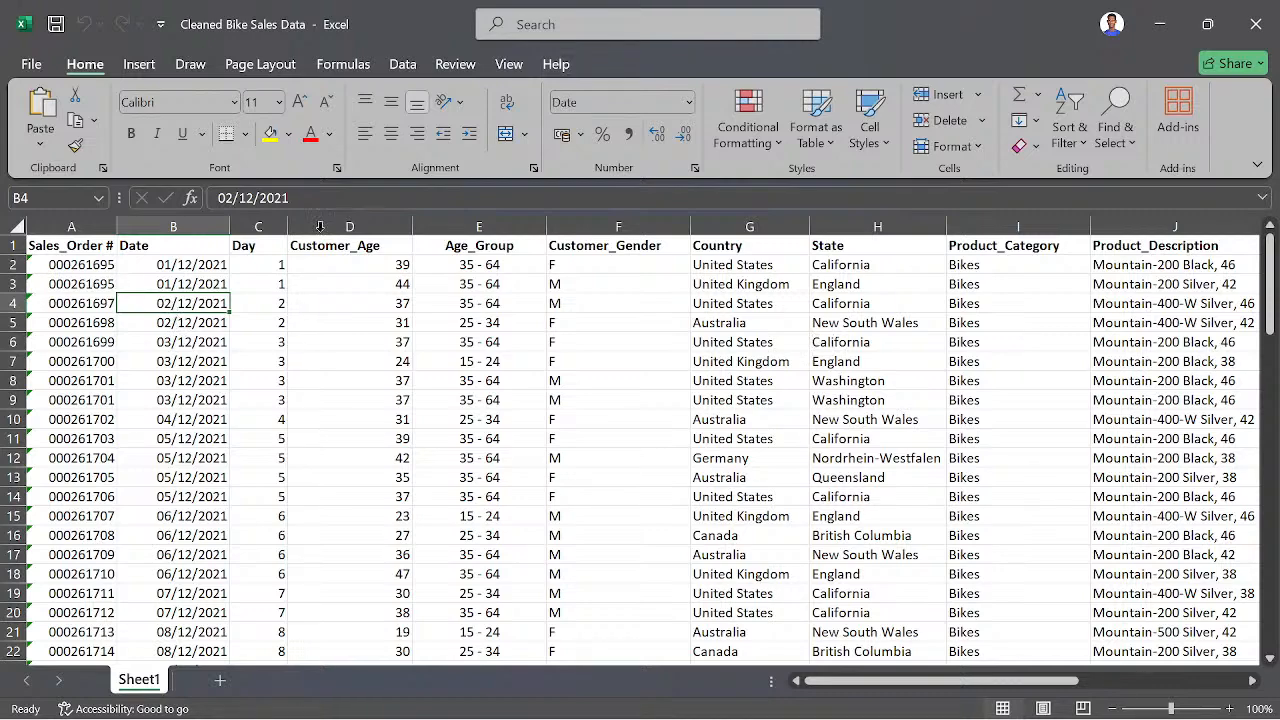
# - Change the number format of the Unit_Cost, Unit_Price, Profit, Cost and Revenue columns to General
pyautogui.hscroll(2, 688, 245)
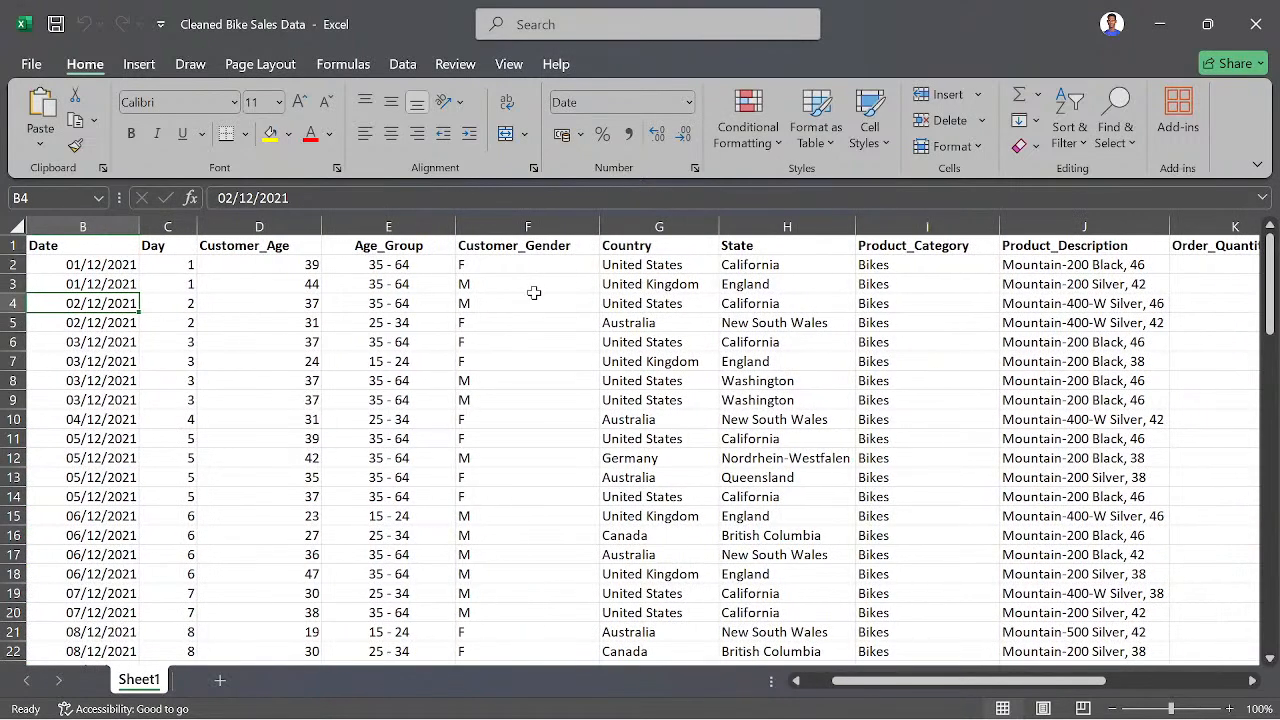
pyautogui.hscroll(6, 535, 369)
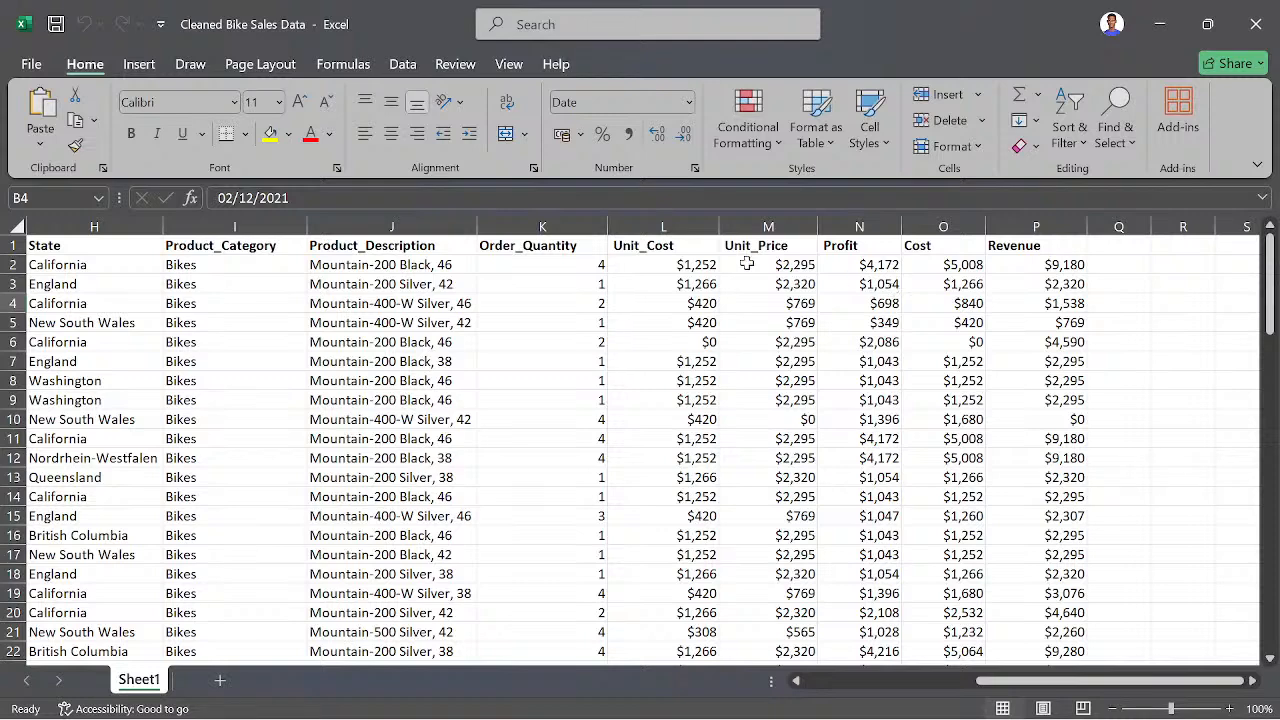
pyautogui.click(708, 267)
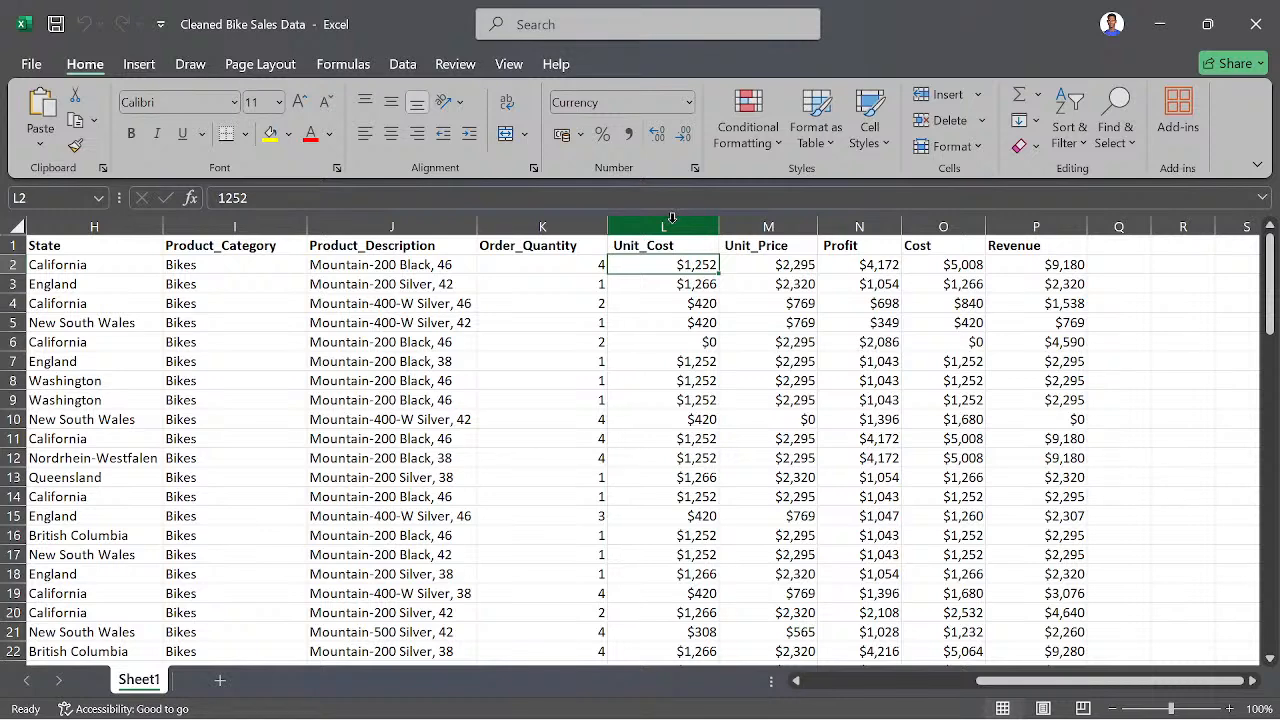
pyautogui.moveTo(672, 218); pyautogui.dragTo(1038, 237)
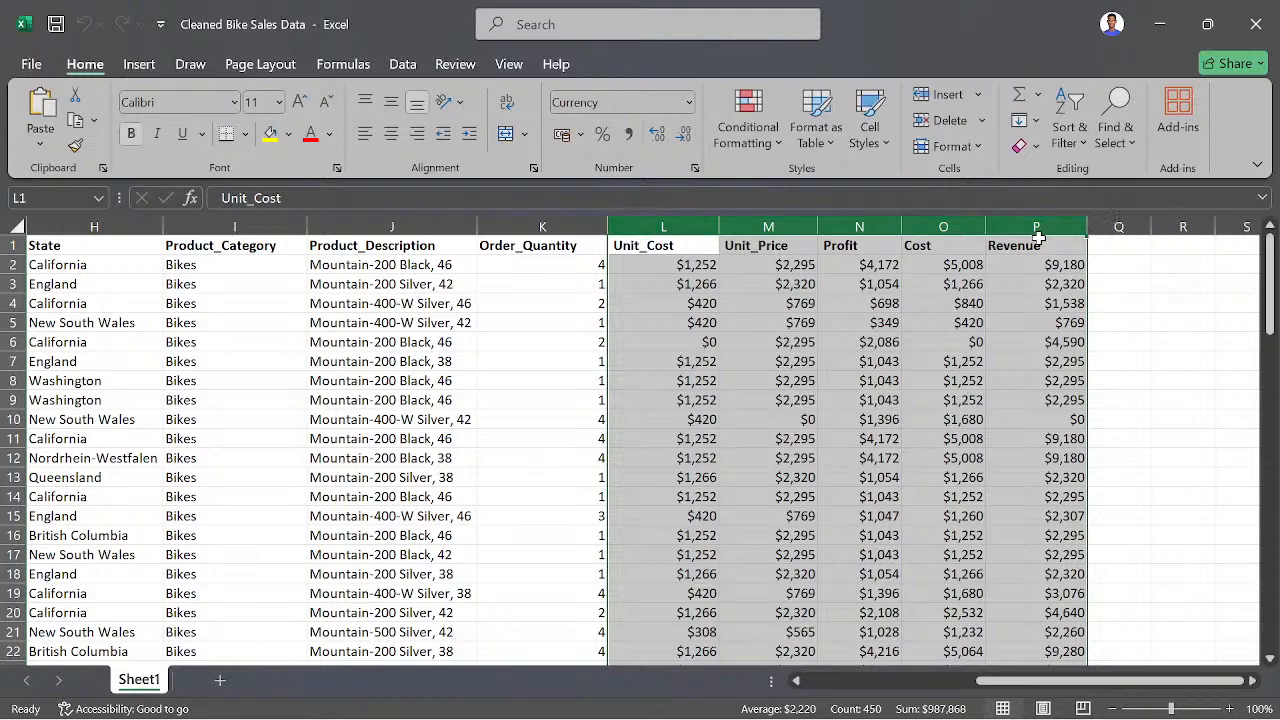
pyautogui.click(688, 103)
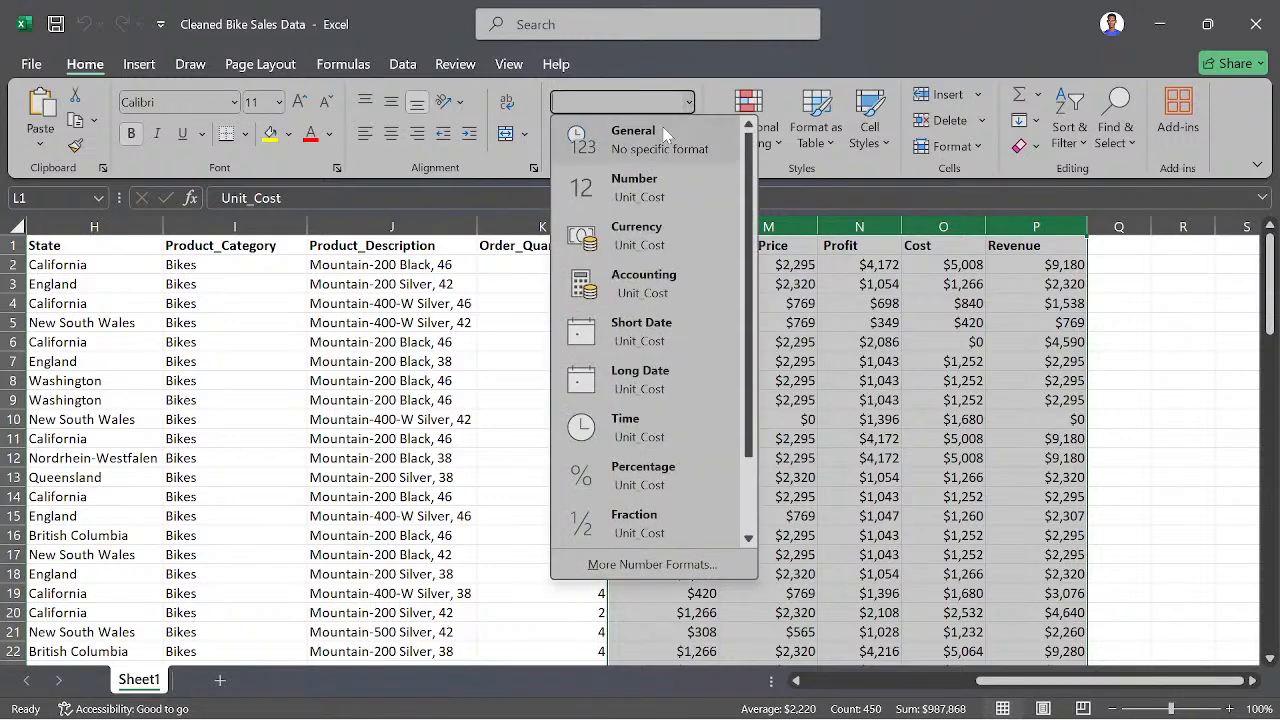
pyautogui.click(665, 135)
pyautogui.click(842, 381)
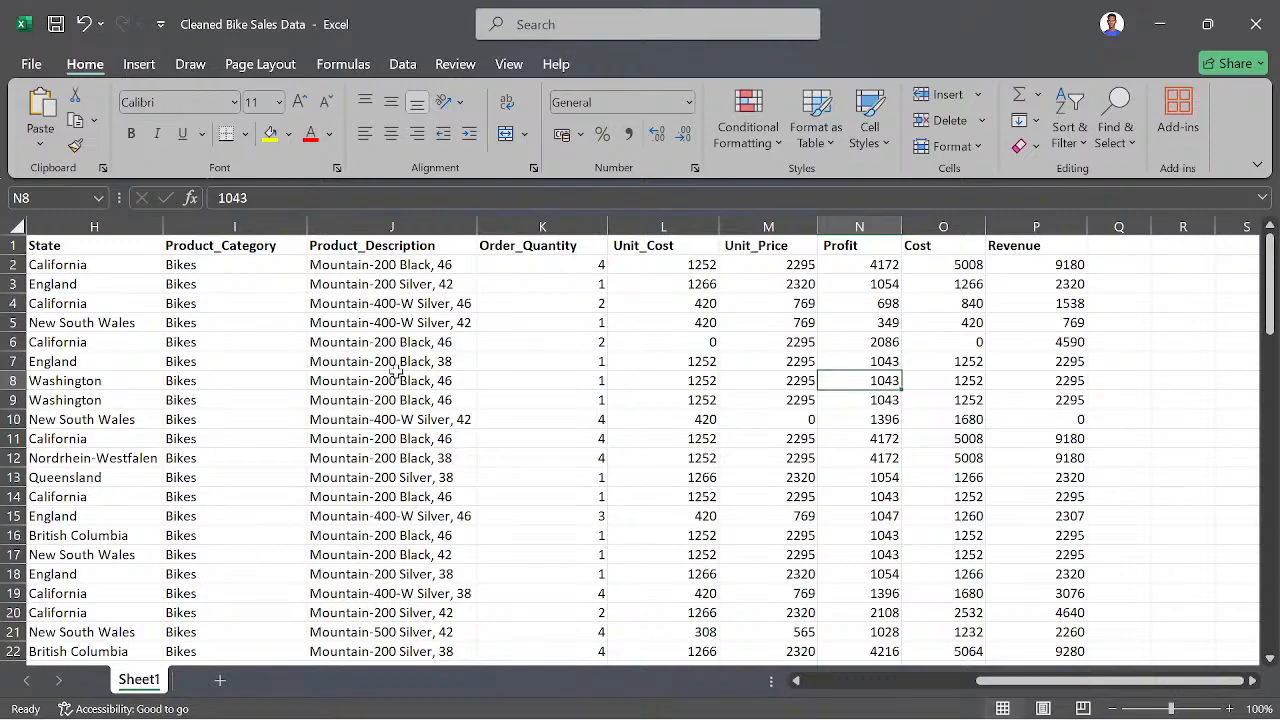
# - Select the whole bike sales table and add filters to its header row
pyautogui.hscroll(-6, 397, 372)
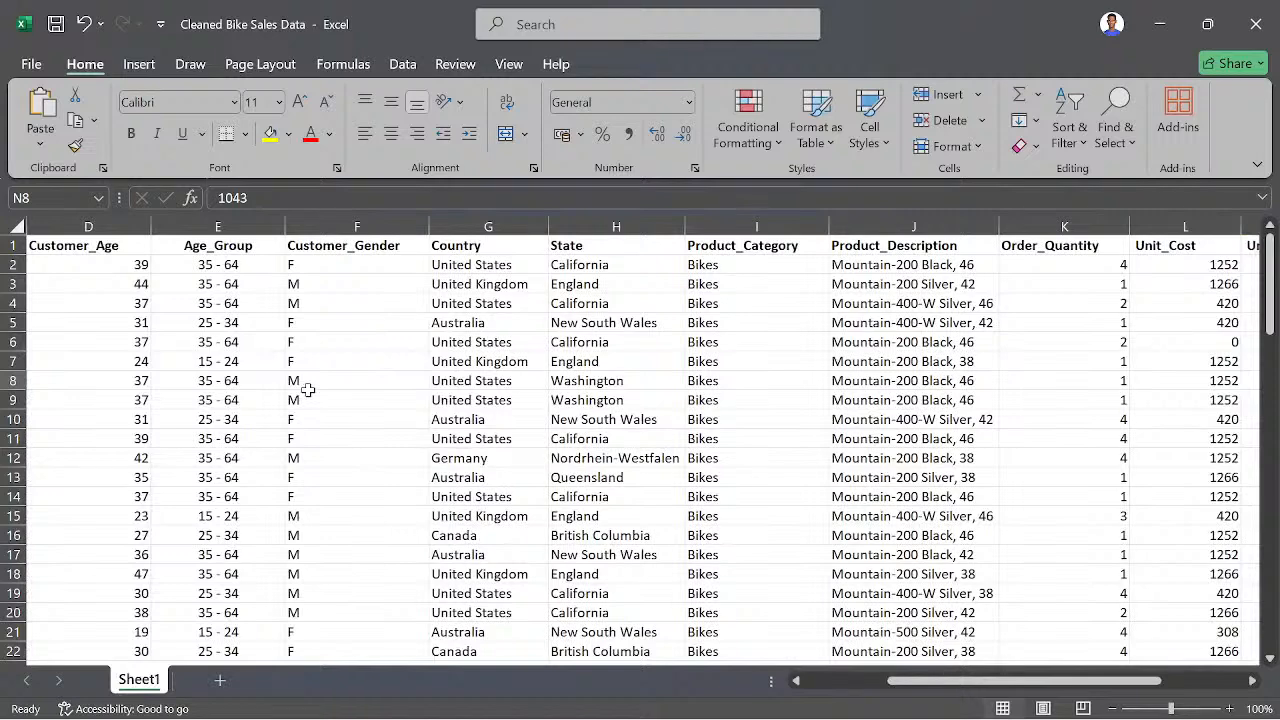
pyautogui.hotkey('ctrl', 'a')
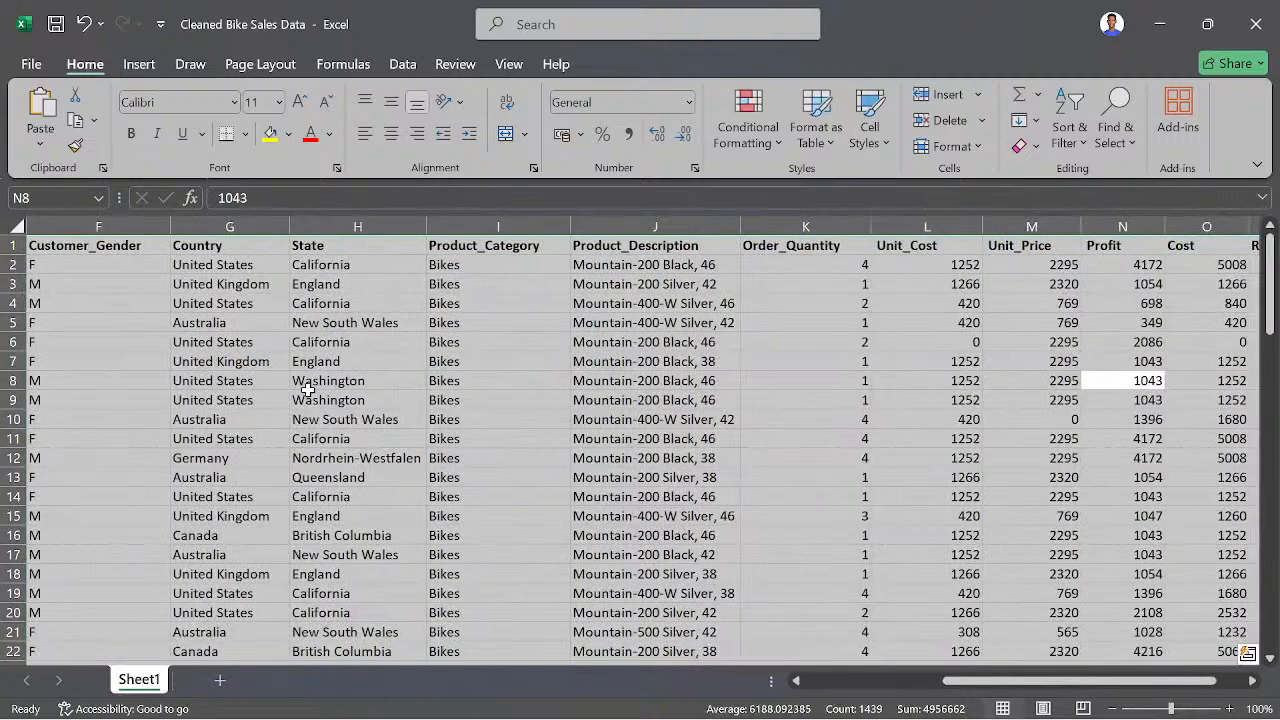
pyautogui.click(1066, 139)
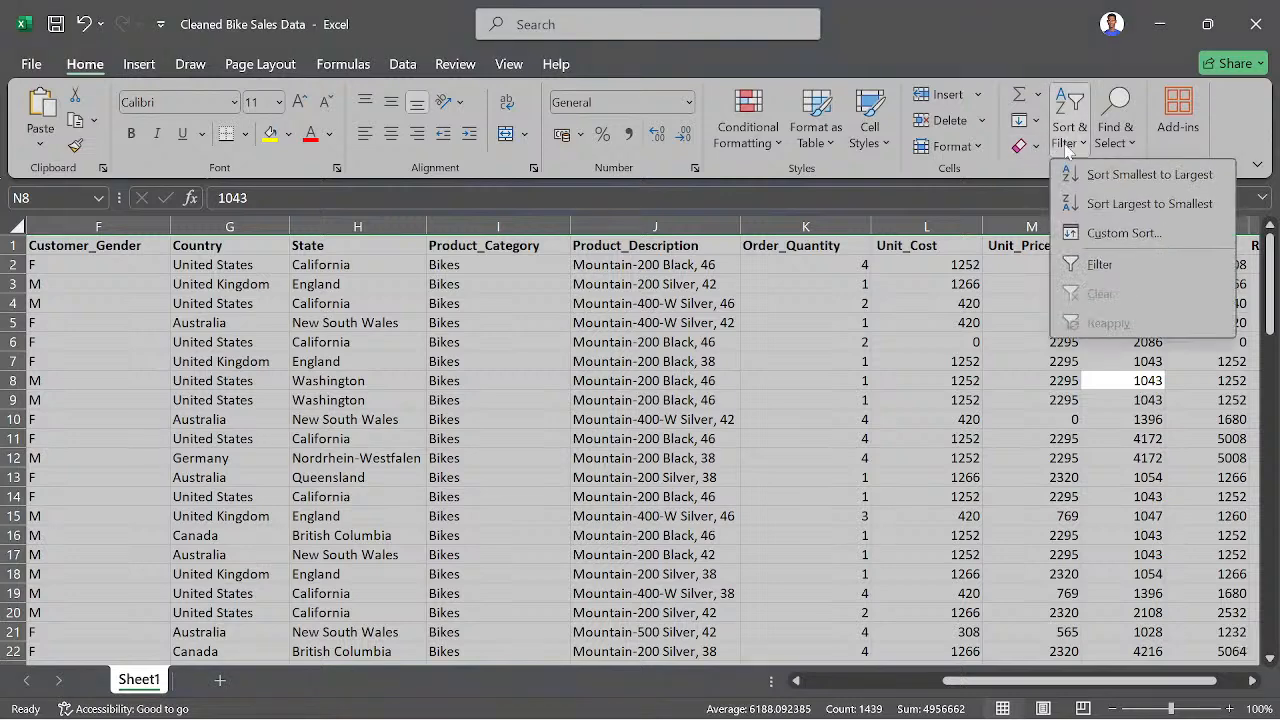
pyautogui.click(1096, 256)
pyautogui.hscroll(5, 889, 360)
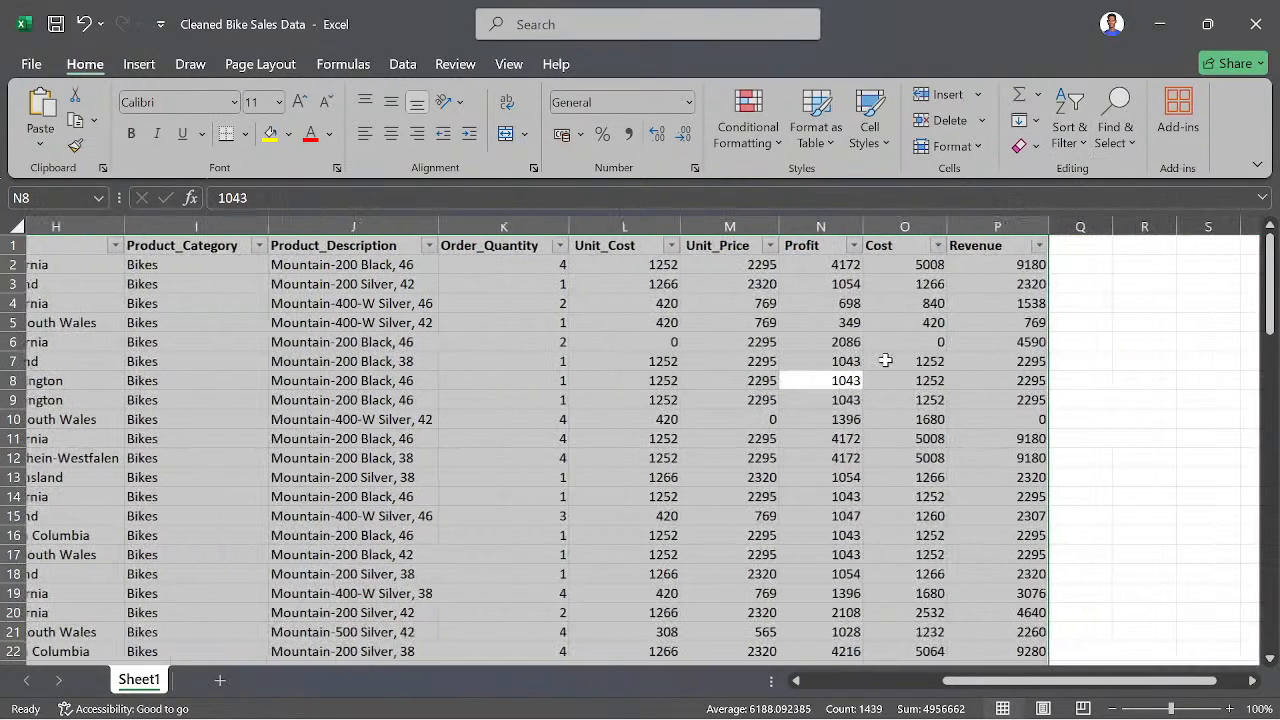
pyautogui.hscroll(-1, 885, 360)
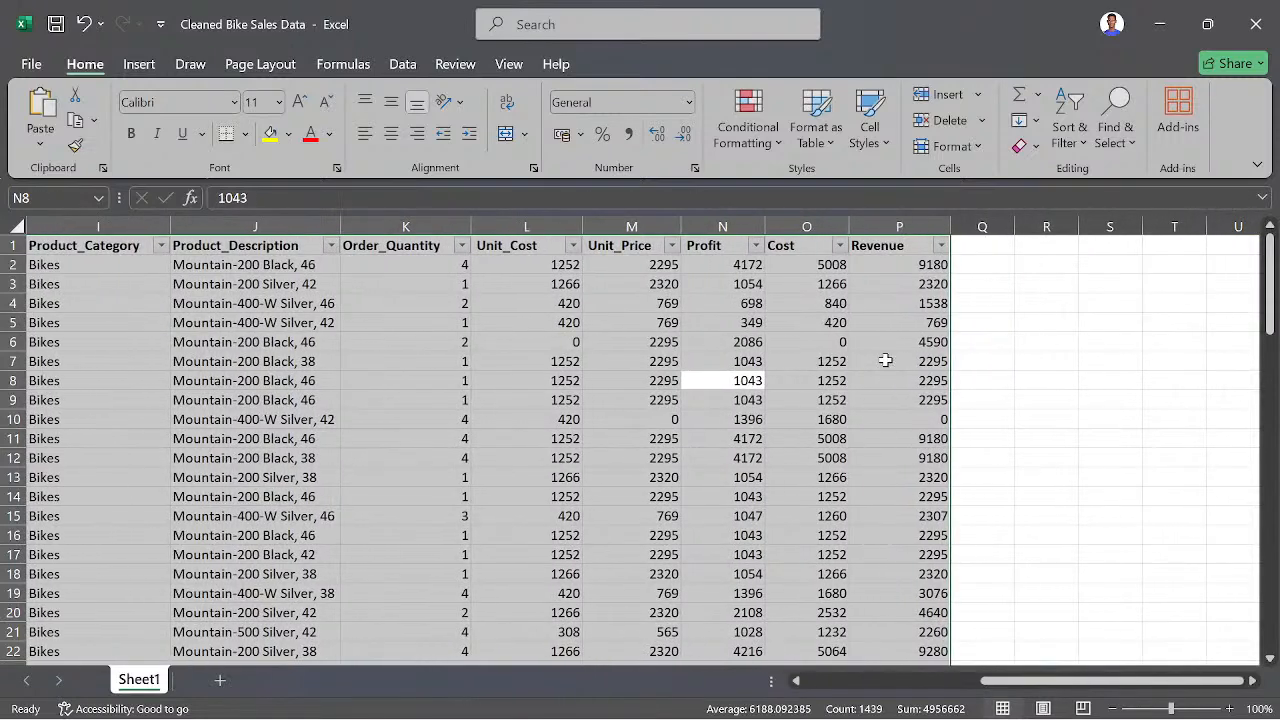
# - Examine the Unit_Cost, Cost and Revenue columns and check the formula behind the Cost cell O2
pyautogui.click(774, 343)
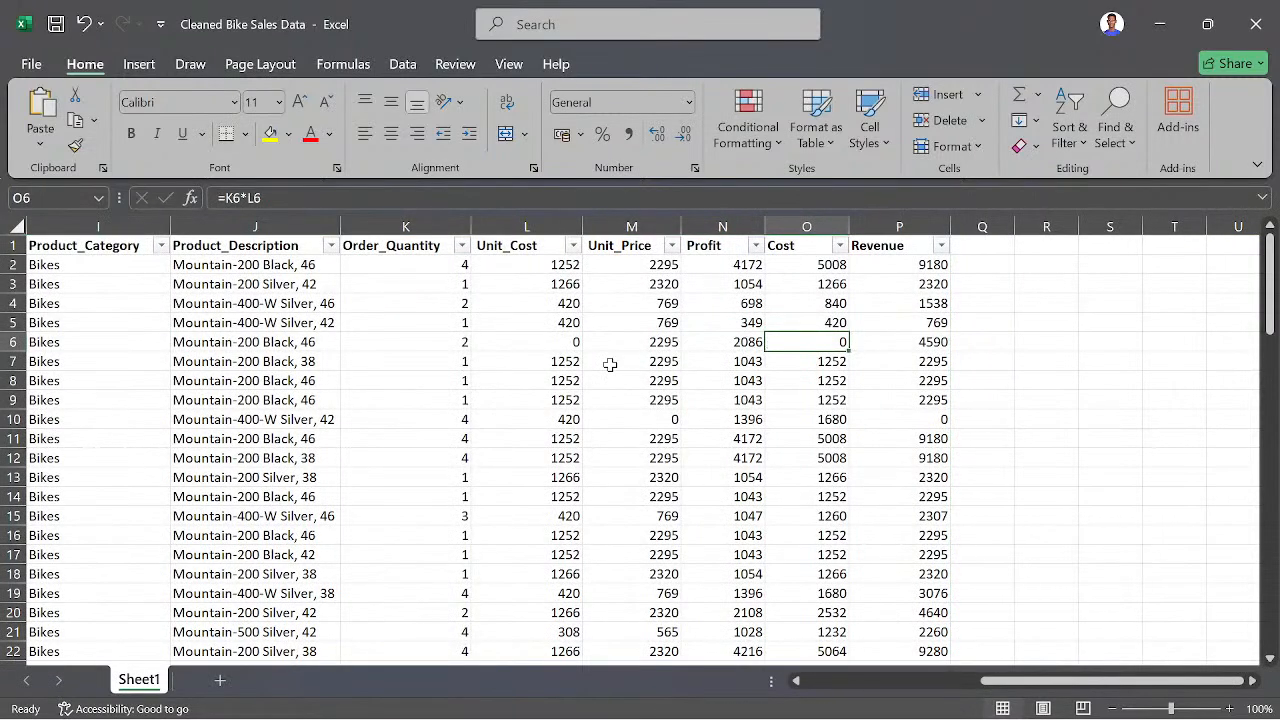
pyautogui.click(513, 303)
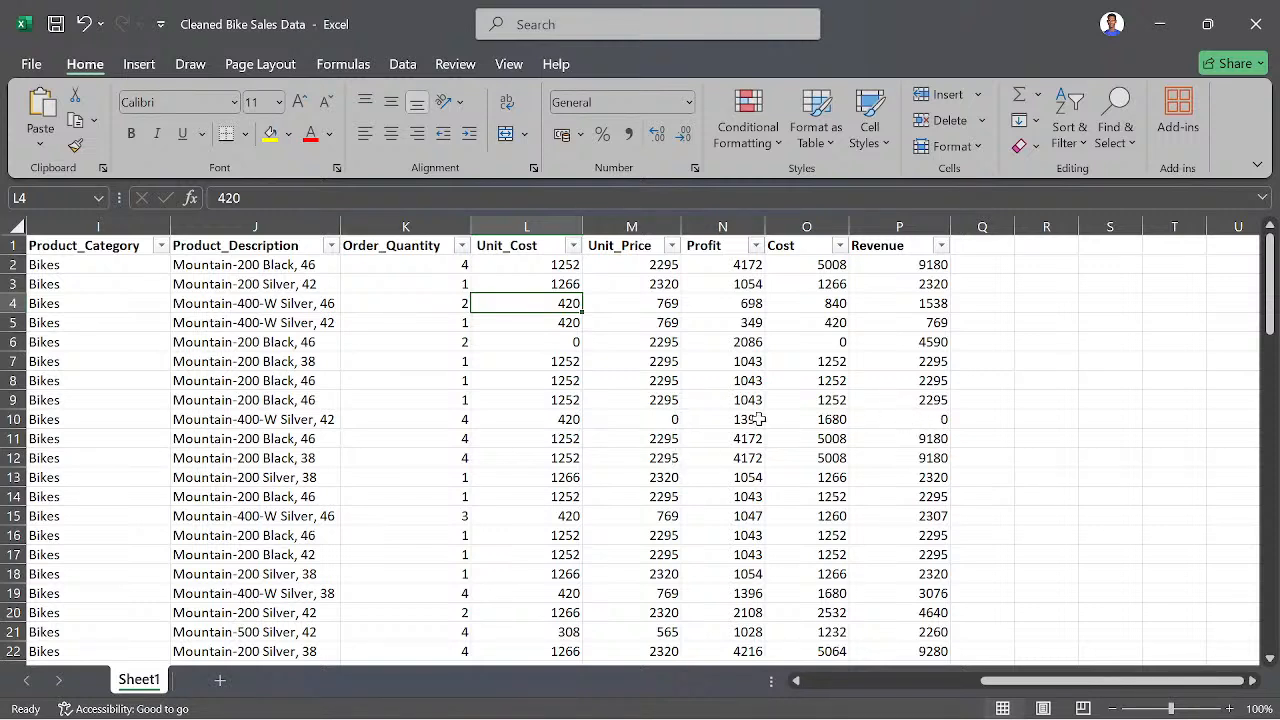
pyautogui.click(805, 221)
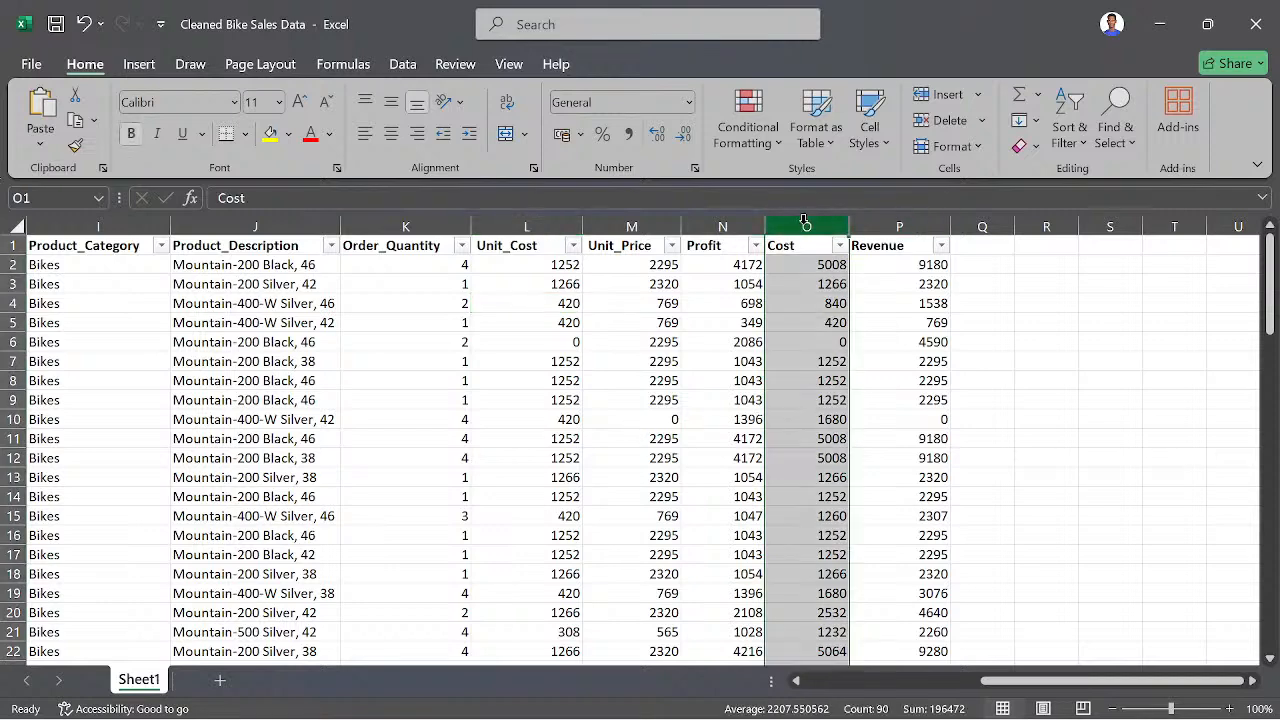
pyautogui.click(887, 220)
pyautogui.click(820, 218)
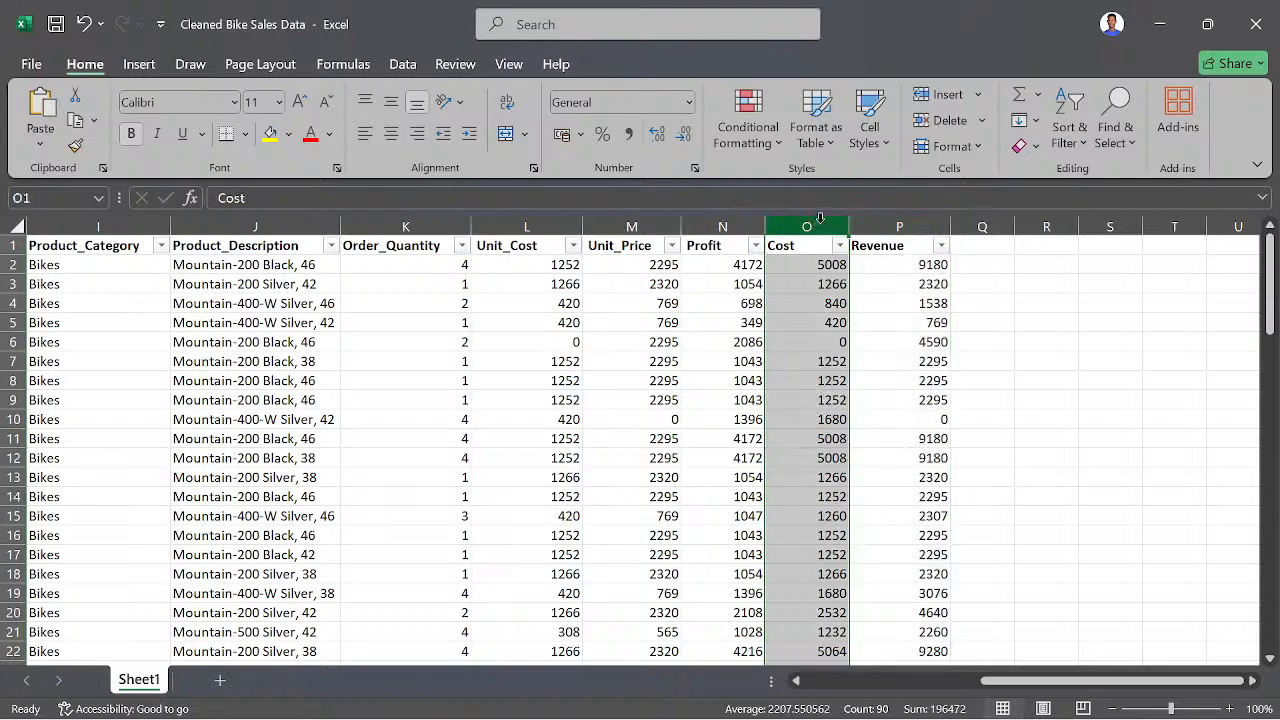
pyautogui.click(797, 267)
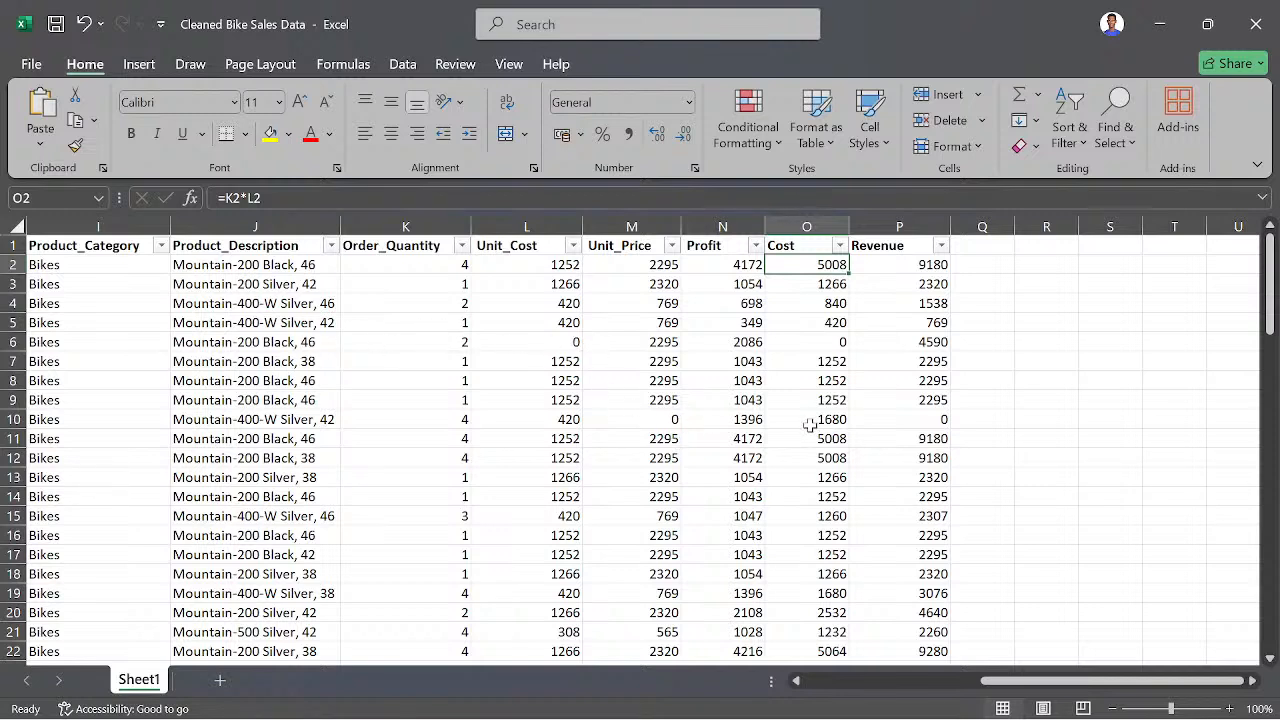
# - Review the sales records down to the last row and check the formulas in Cost cells O6 and O2 and Revenue cell P10
pyautogui.scroll(-17, 631, 445)
pyautogui.hscroll(-1, 631, 445)
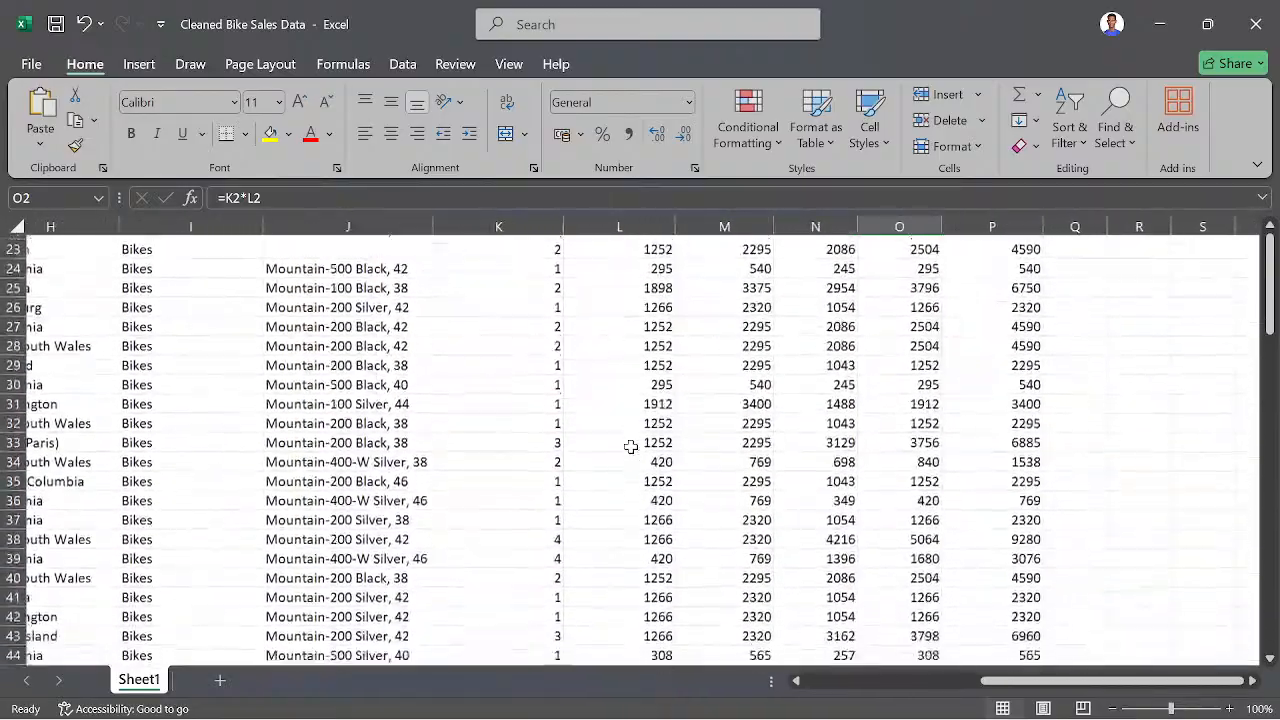
pyautogui.scroll(-6, 631, 447)
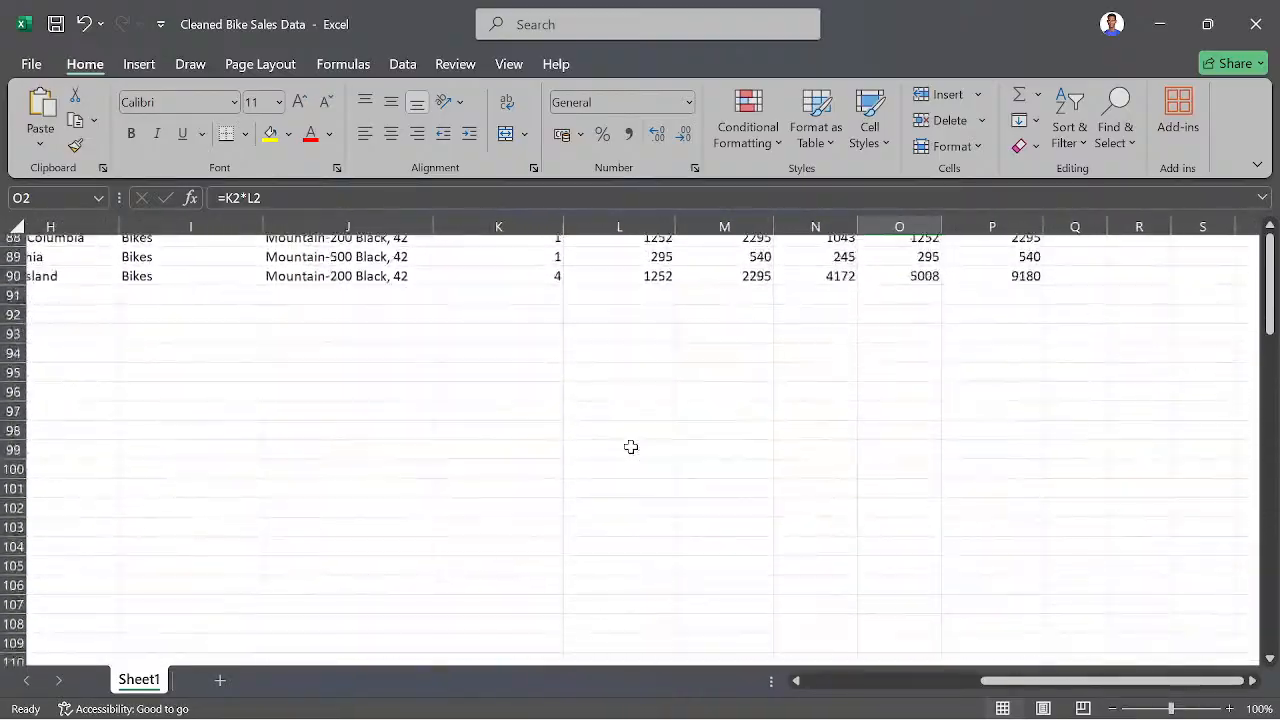
pyautogui.scroll(4, 631, 447)
pyautogui.scroll(10, 631, 447)
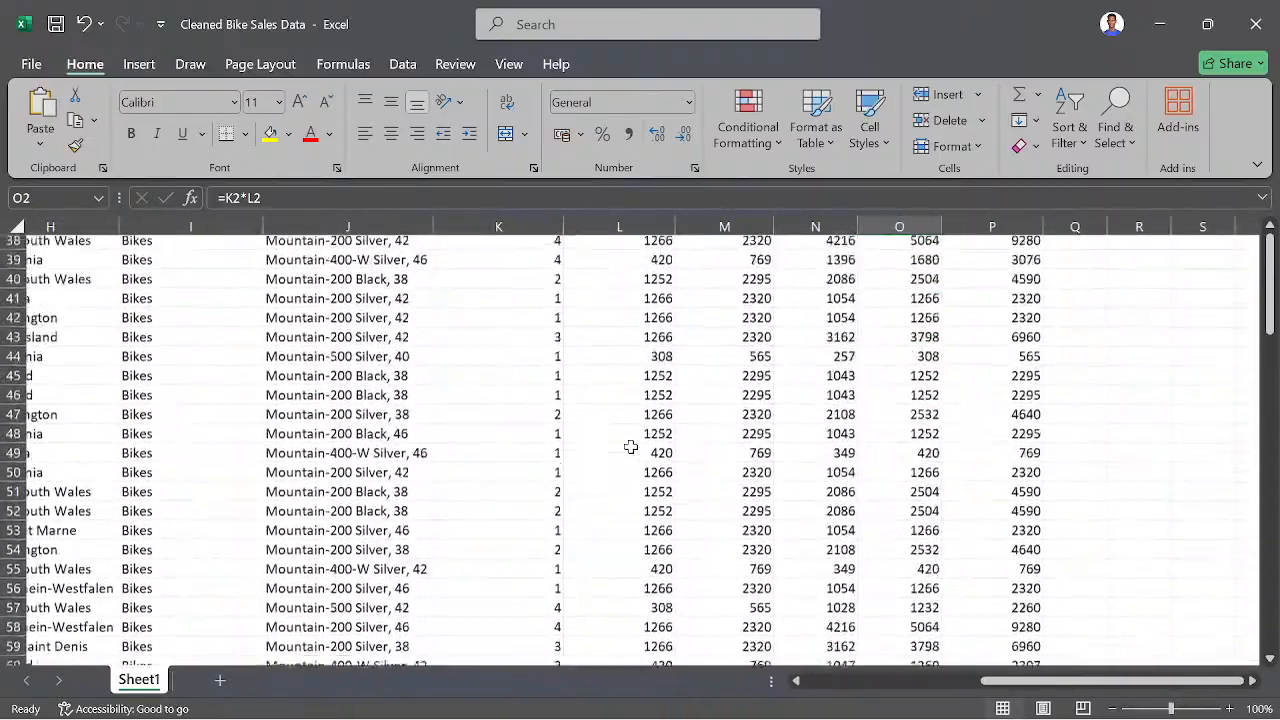
pyautogui.scroll(10, 631, 447)
pyautogui.hscroll(-1, 631, 447)
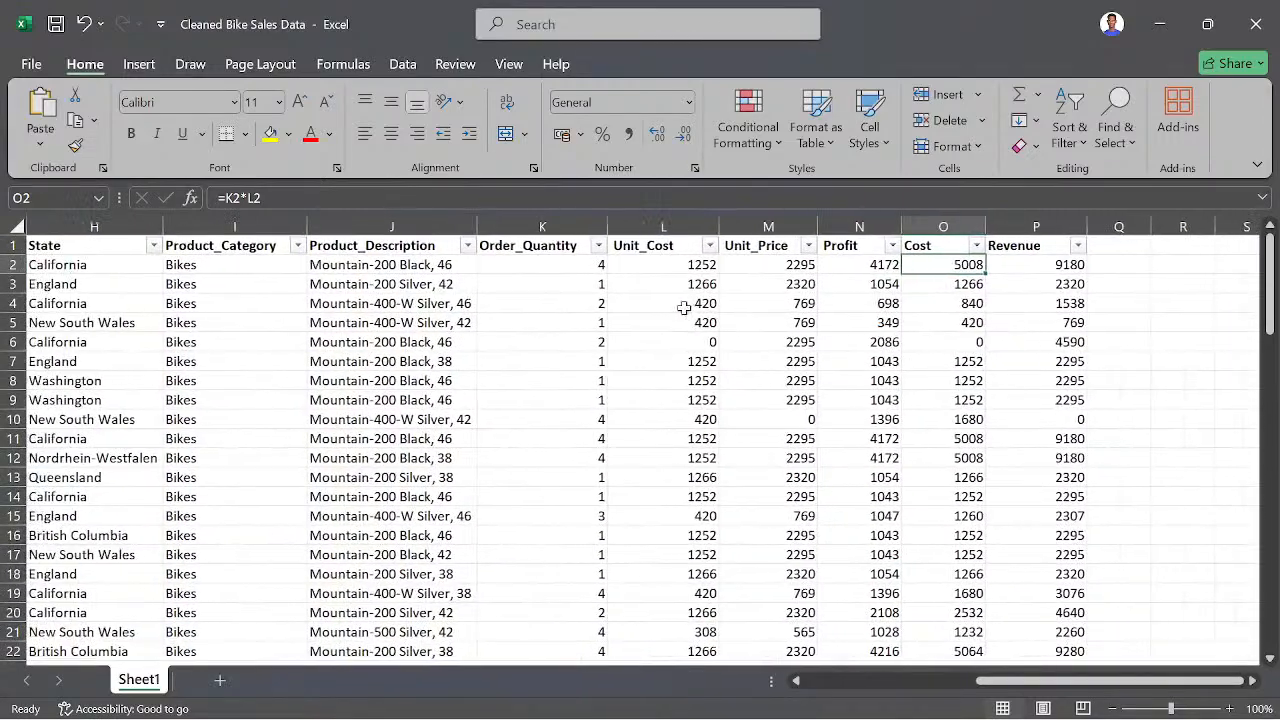
pyautogui.click(974, 342)
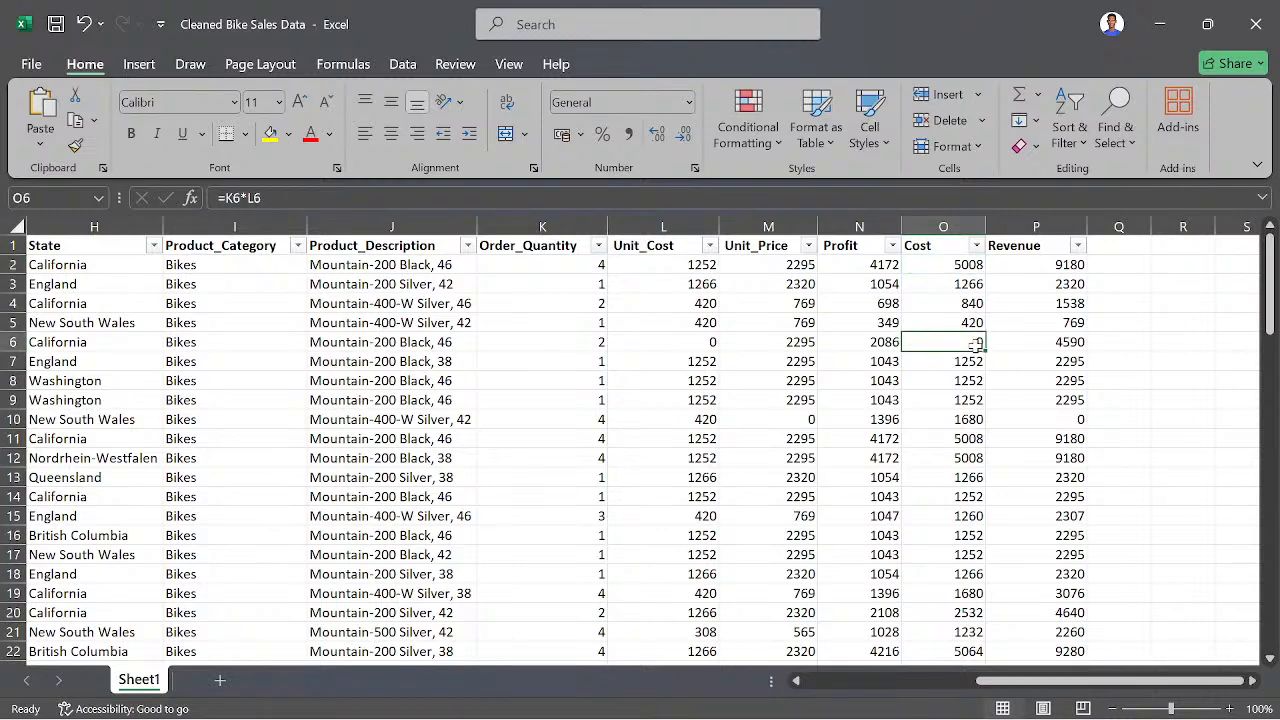
pyautogui.click(1060, 421)
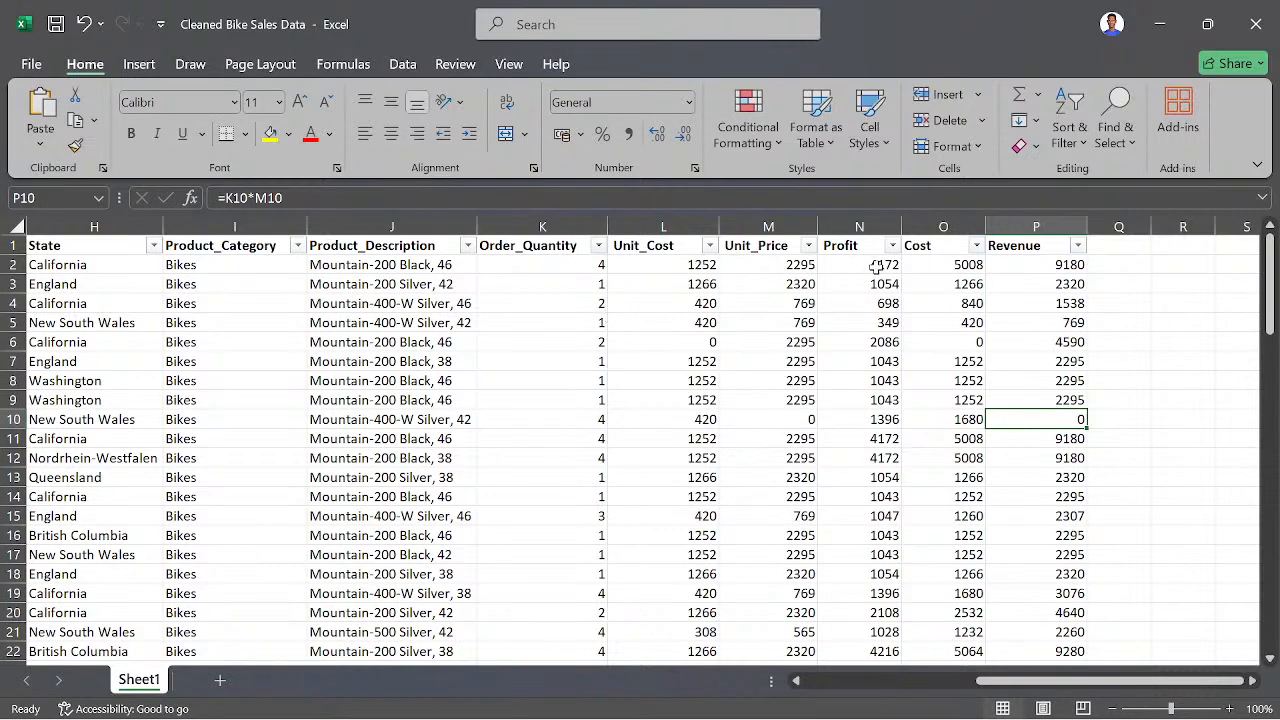
pyautogui.click(944, 266)
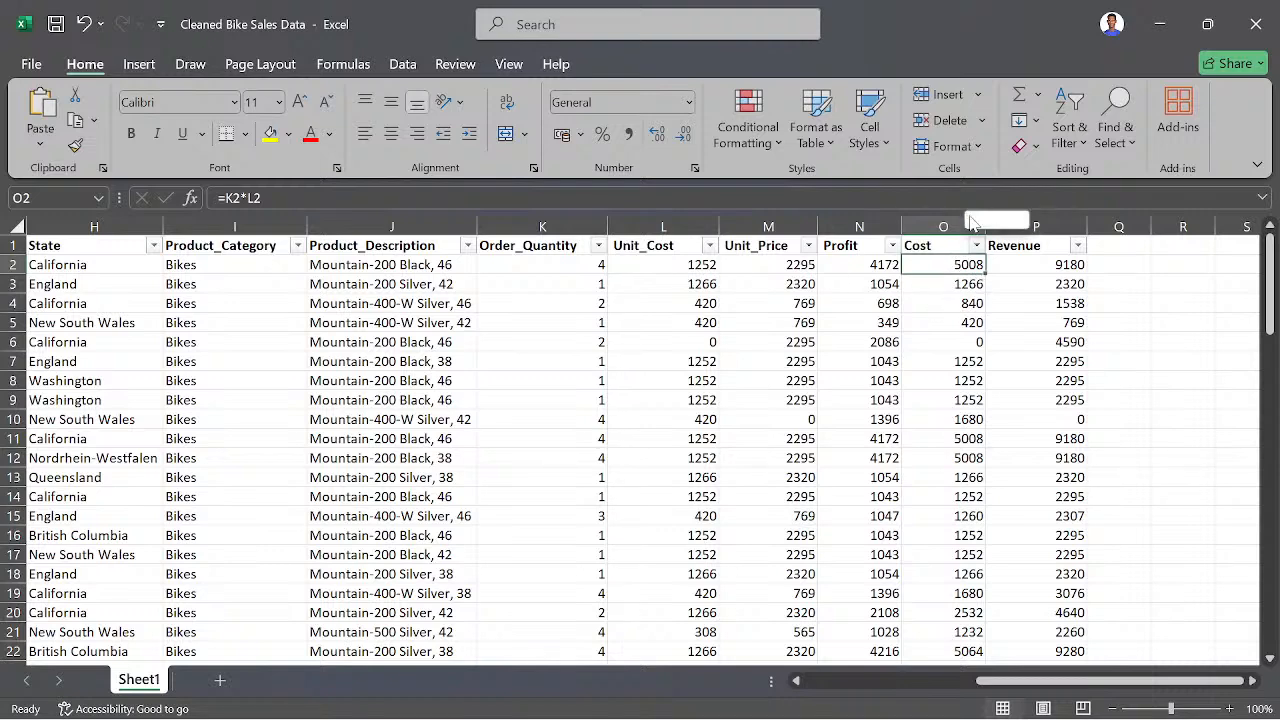
# - Enter the formula =K2*L2 in Q2 to multiply Order_Quantity by Unit_Cost, and compare it with the Cost cell O2
pyautogui.click(1125, 259)
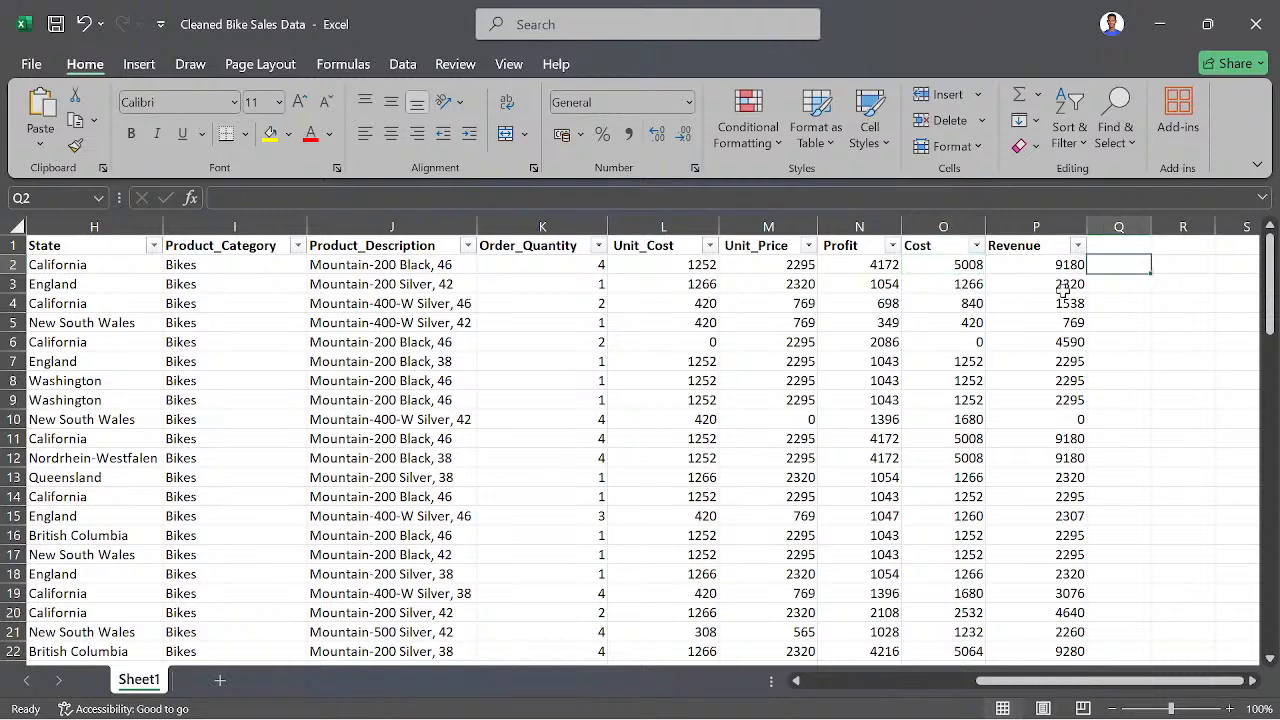
pyautogui.write('=')
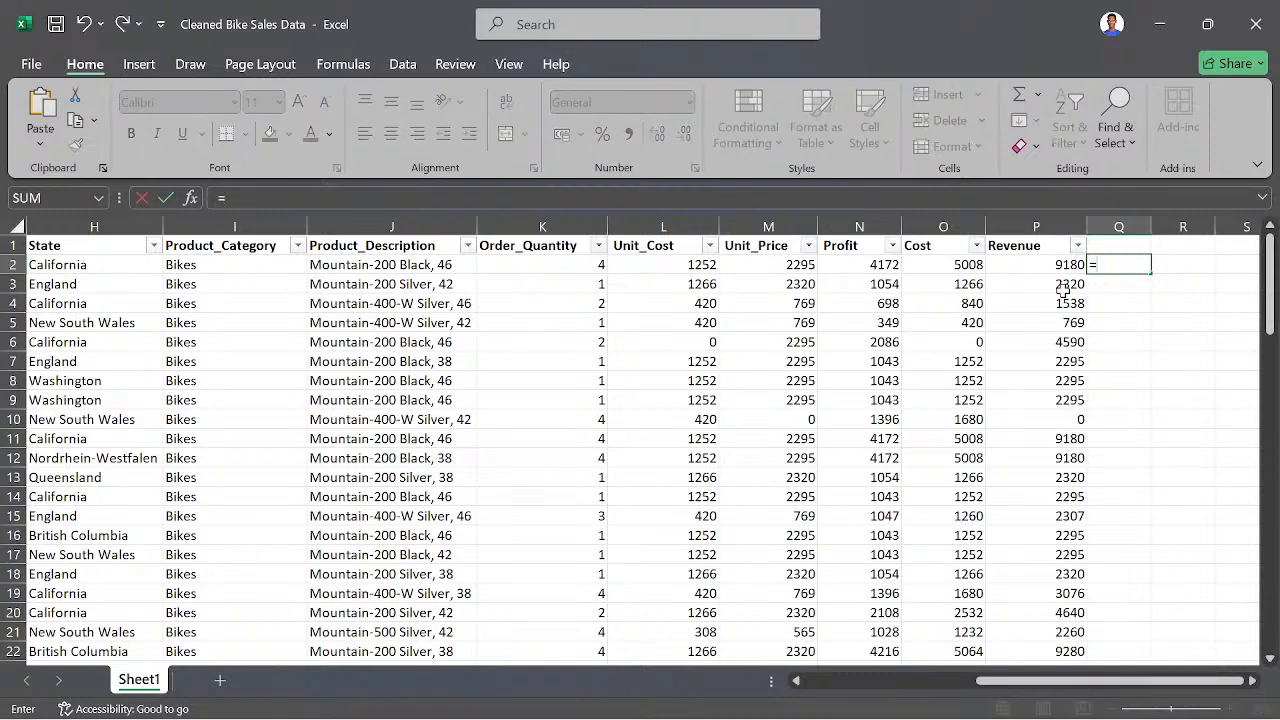
pyautogui.click(565, 267)
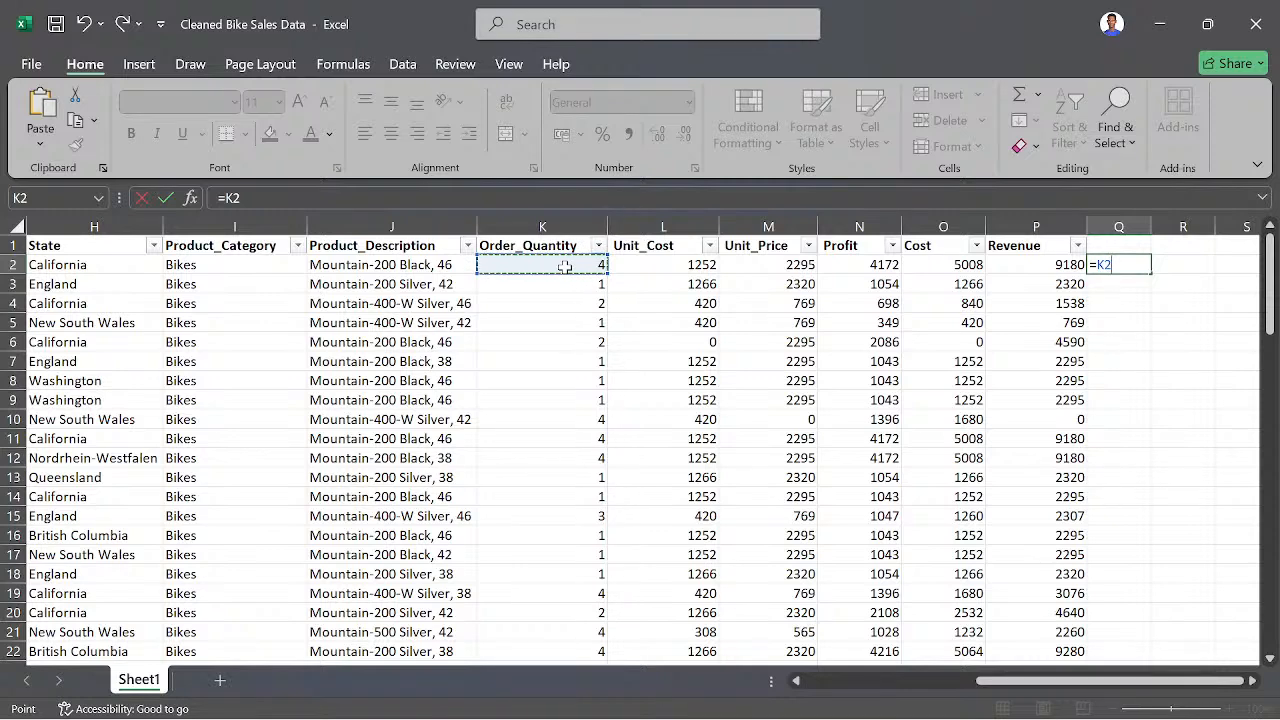
pyautogui.write('*')
pyautogui.click(665, 265)
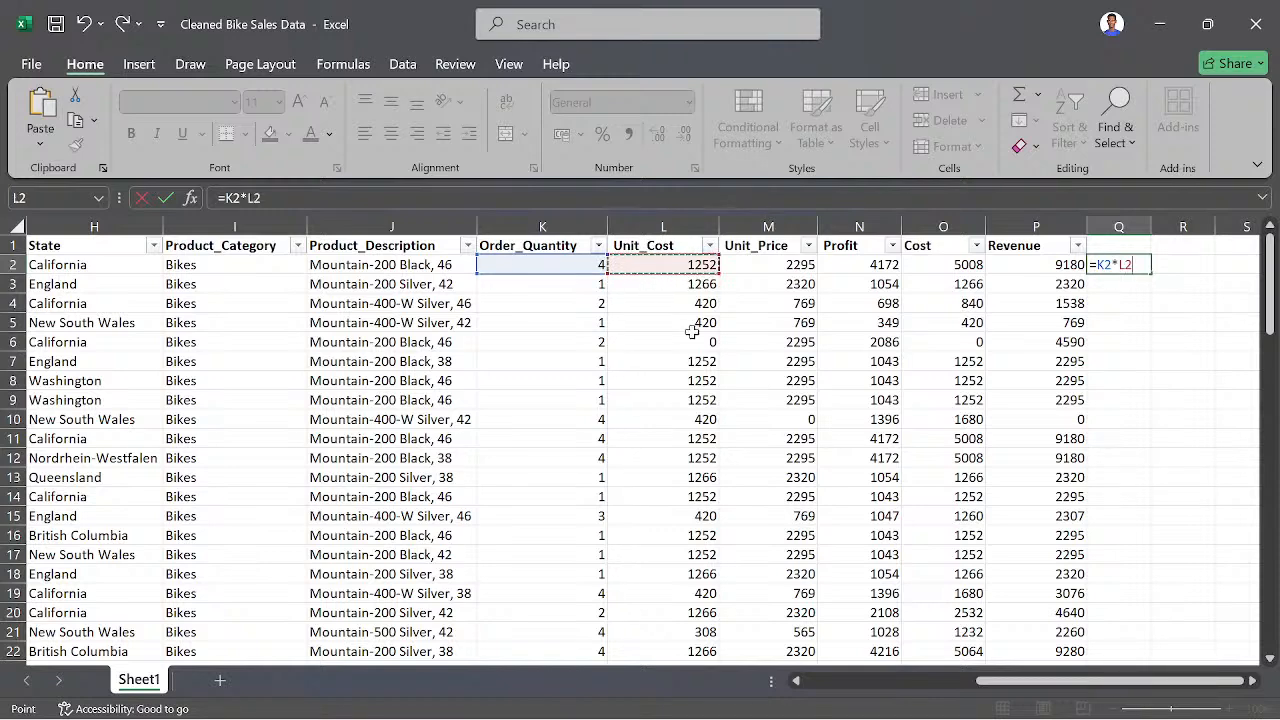
pyautogui.press('Return')
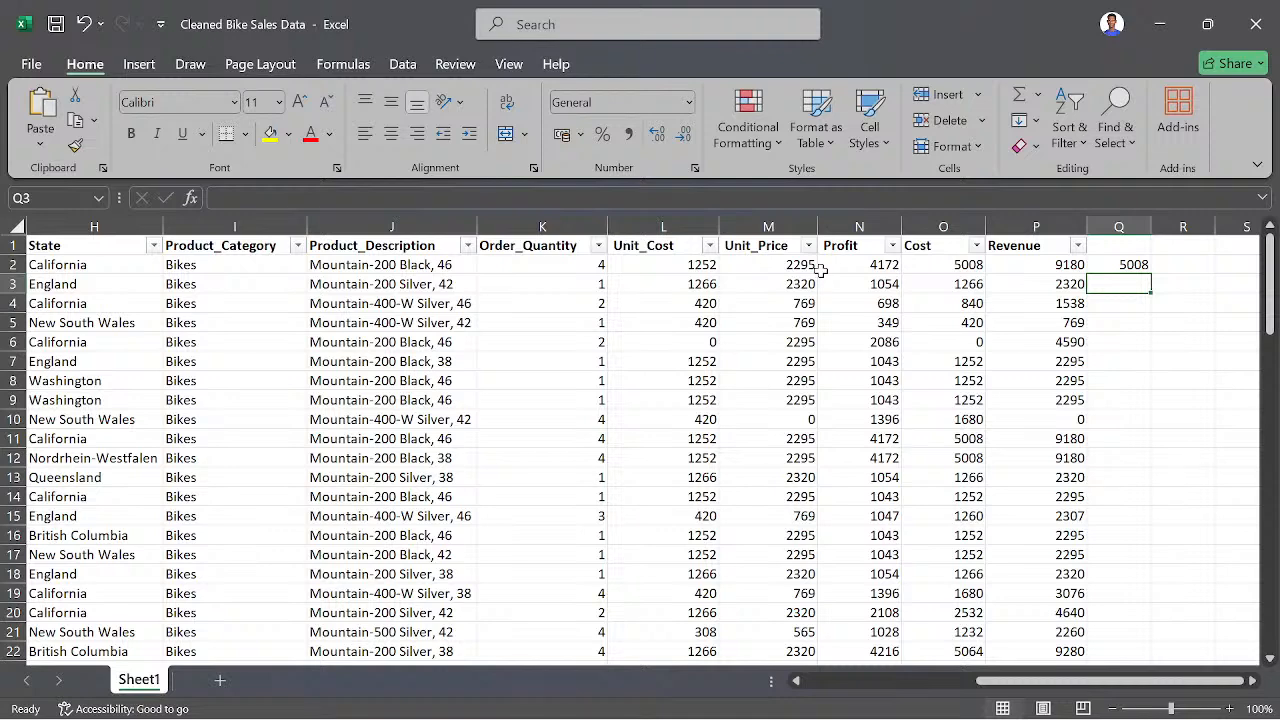
pyautogui.click(975, 262)
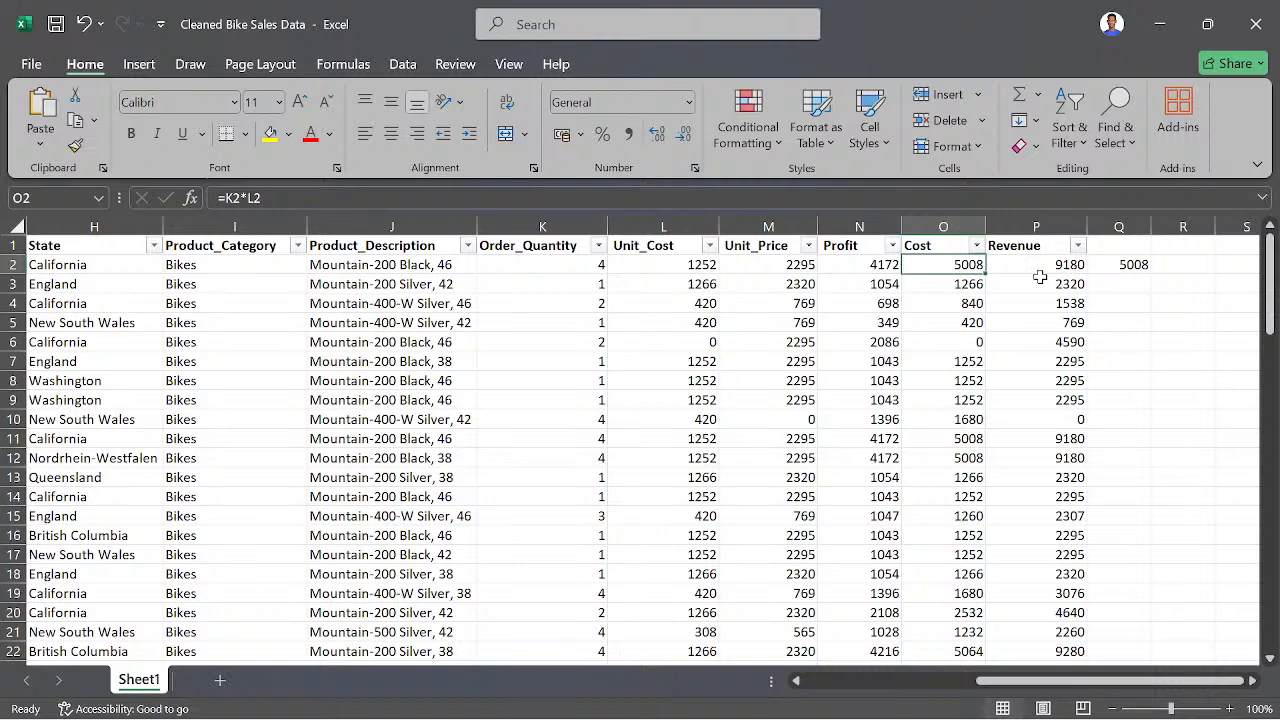
pyautogui.click(778, 262)
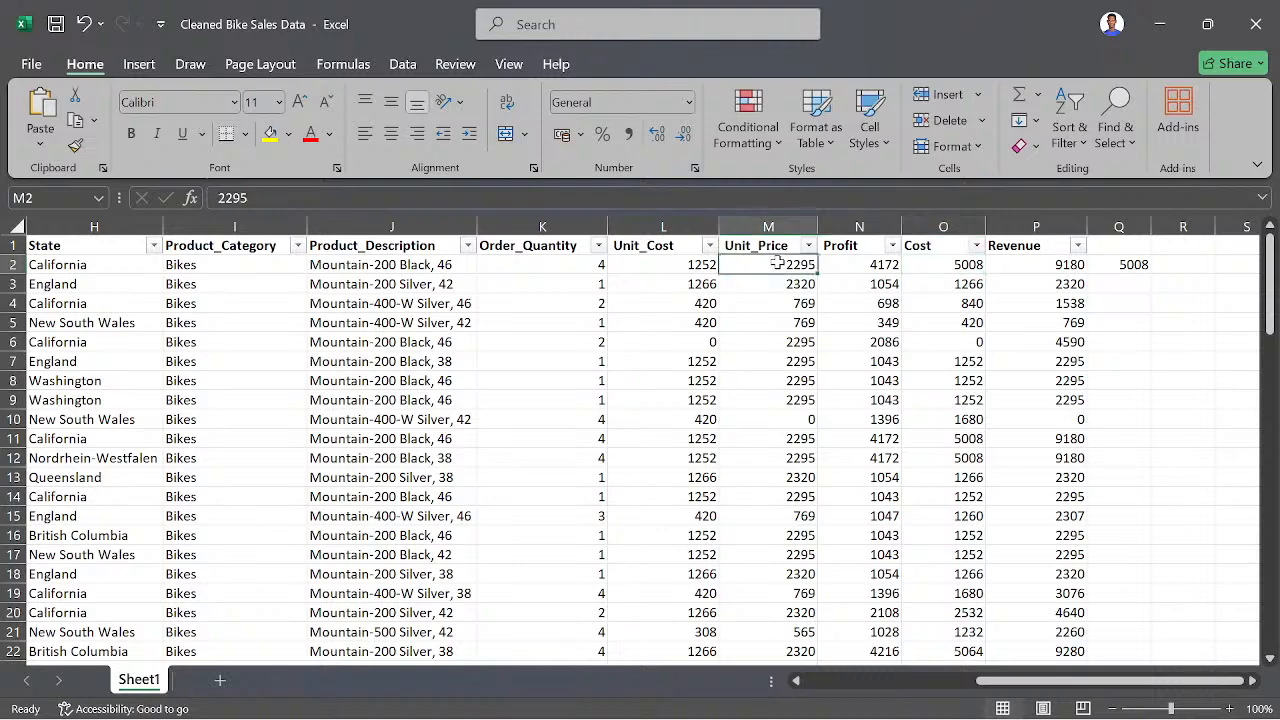
# - Check the Order_Quantity in K2 and undo the trial multiplication formula in Q2
pyautogui.click(598, 265)
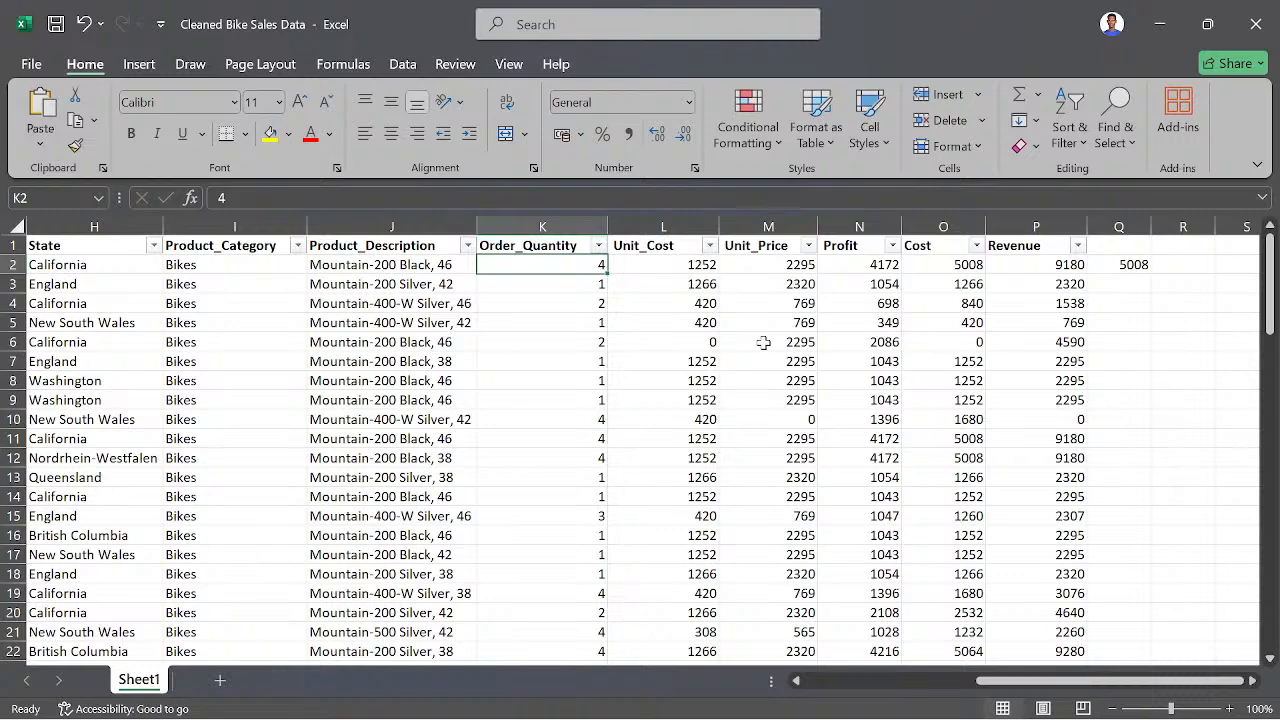
pyautogui.click(1115, 266)
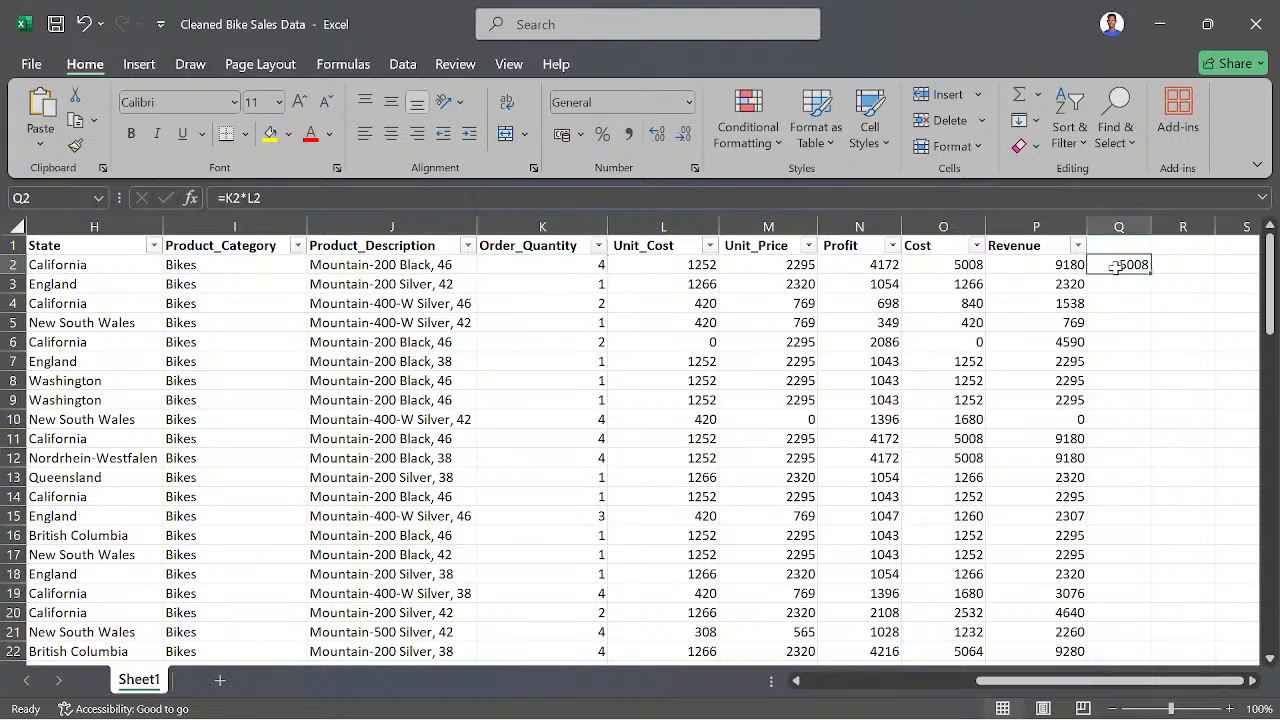
pyautogui.hotkey('ctrl', 'z')
# - Check the Cost formula in O4, the Unit_Cost value in L6 and the Unit_Price value in M10
pyautogui.click(927, 303)
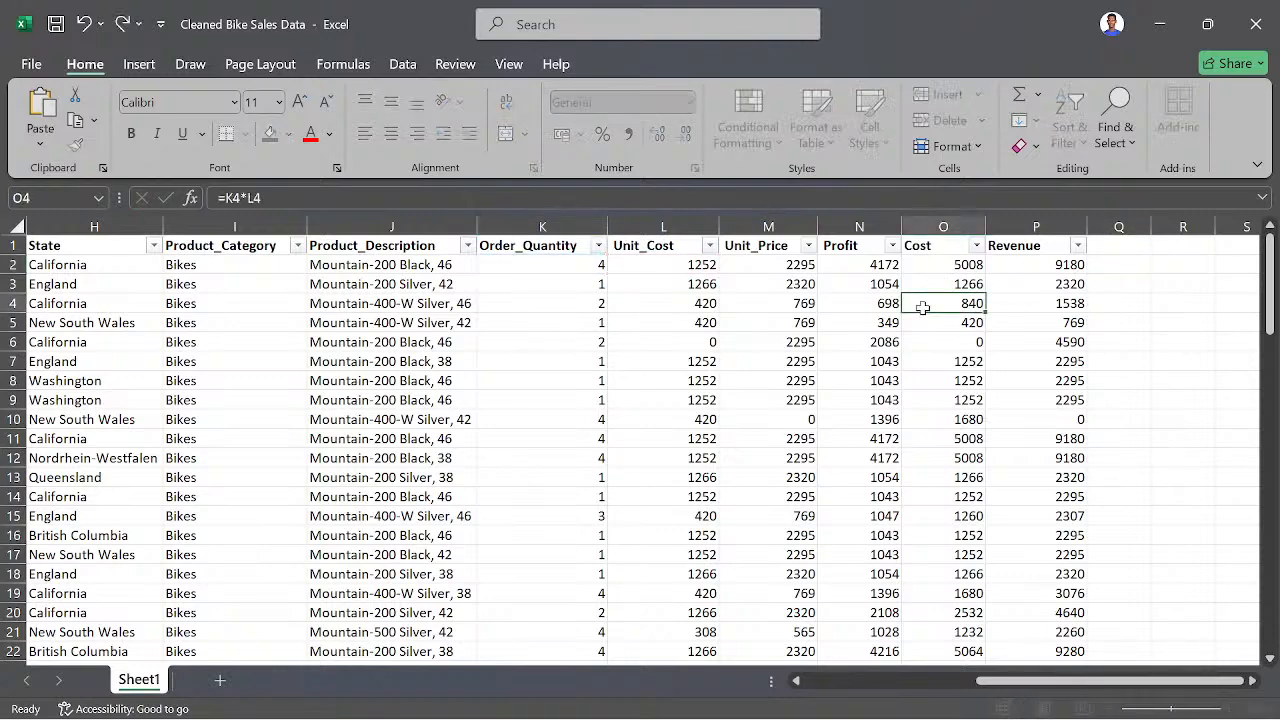
pyautogui.click(703, 341)
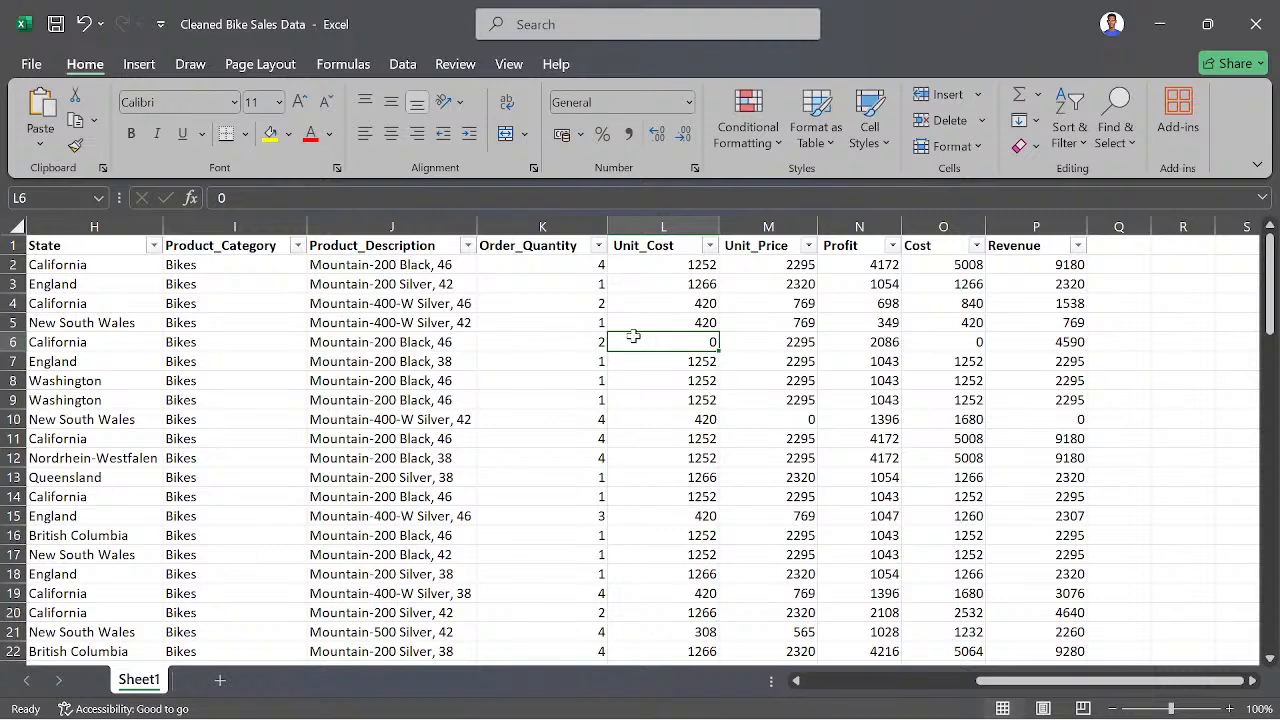
pyautogui.click(790, 422)
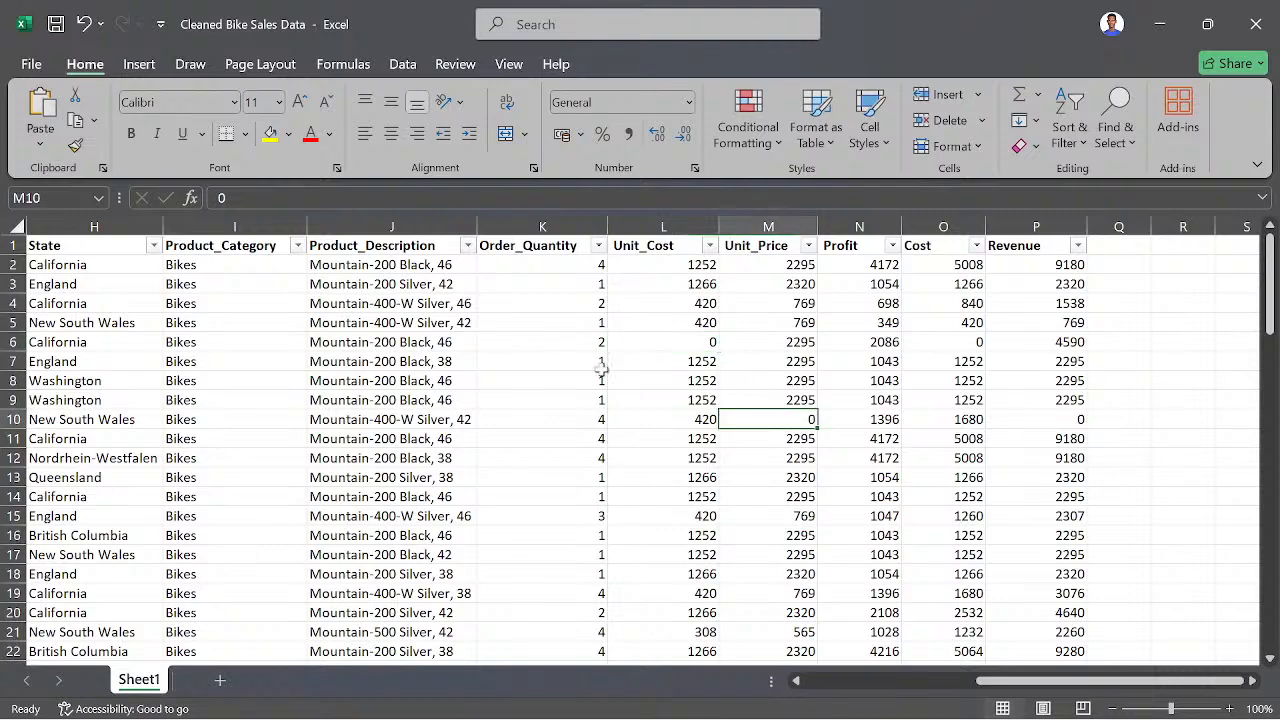
# - With Unit_Cost cell L6 selected, filter Product_Description to show only Mountain-200 Black, 46
pyautogui.click(691, 345)
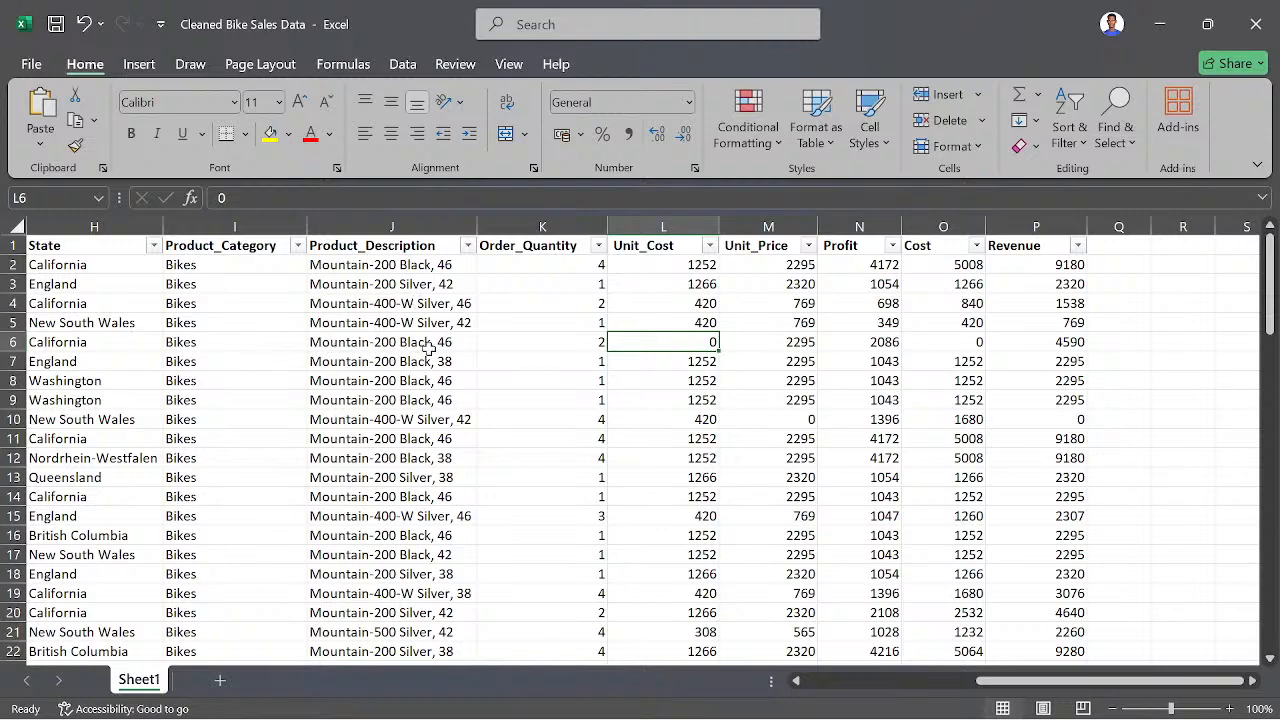
pyautogui.click(467, 246)
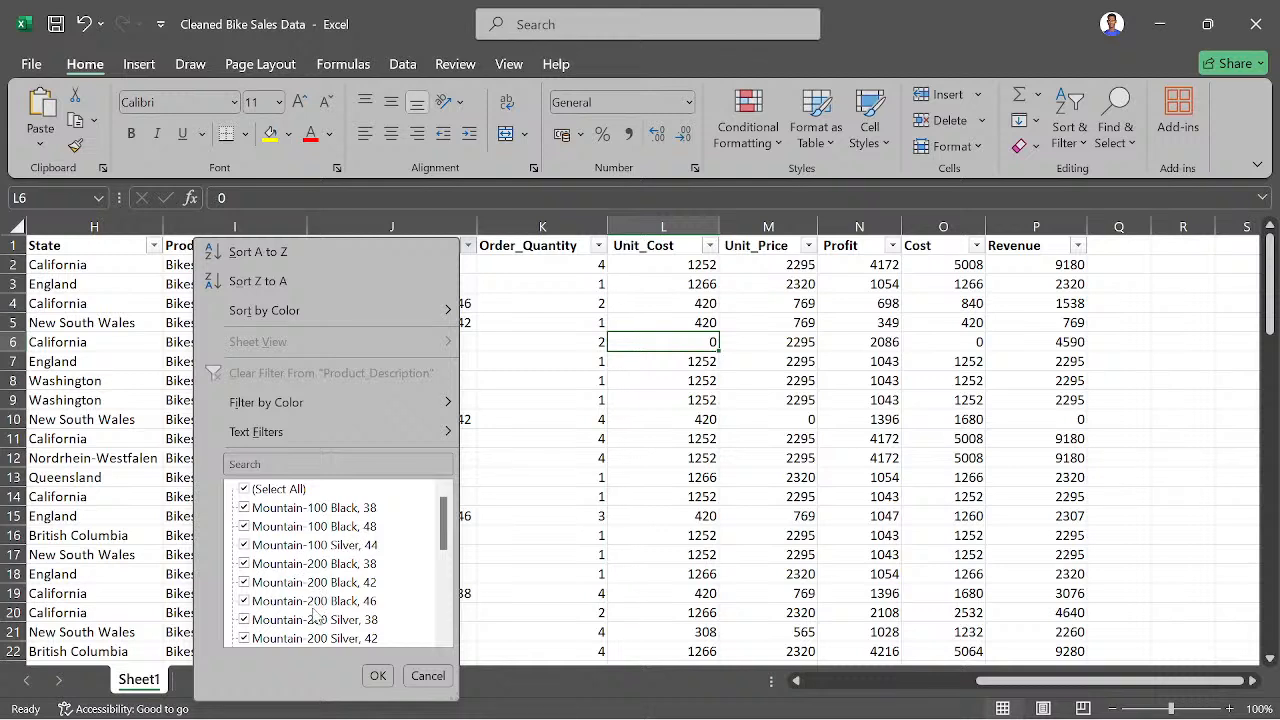
pyautogui.click(245, 490)
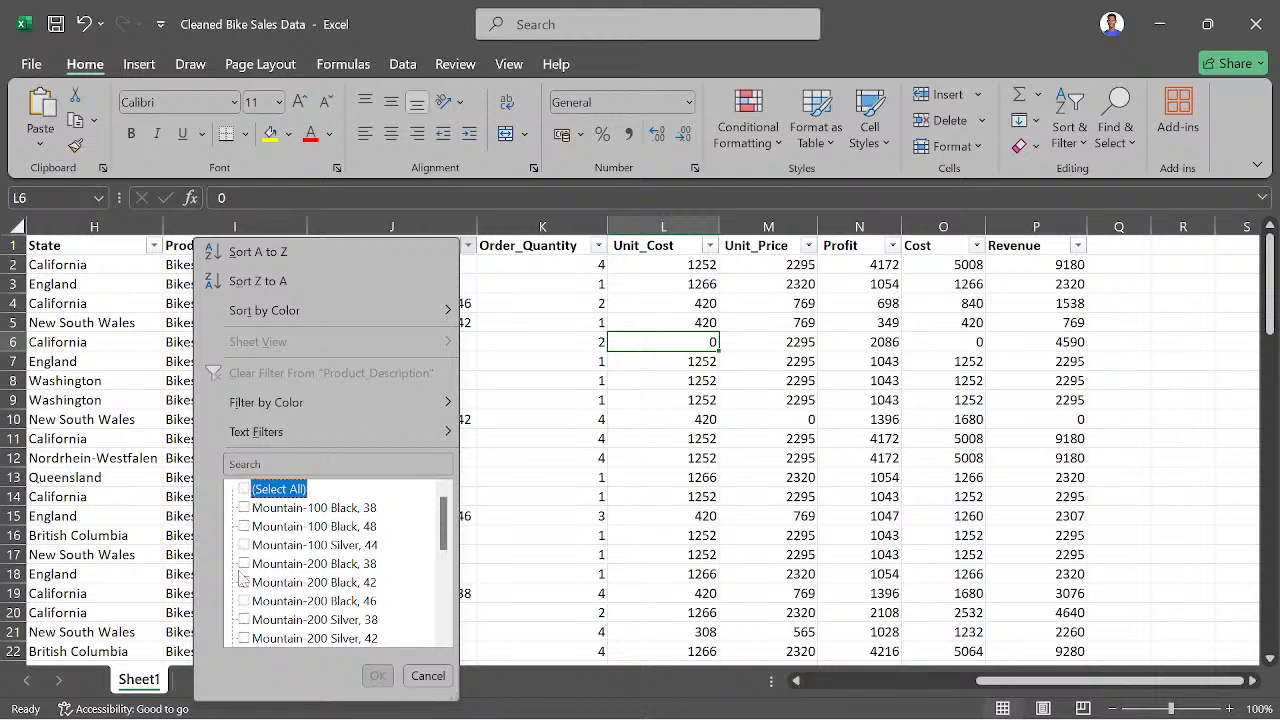
pyautogui.click(245, 602)
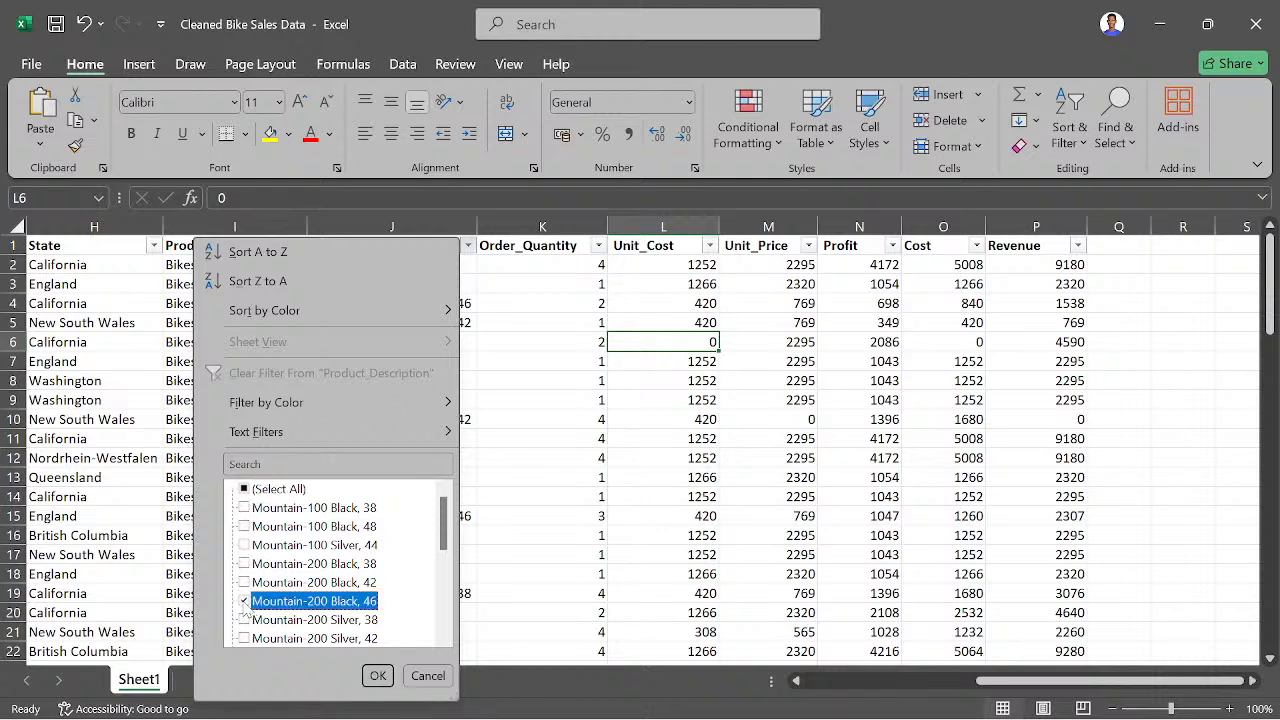
pyautogui.click(377, 675)
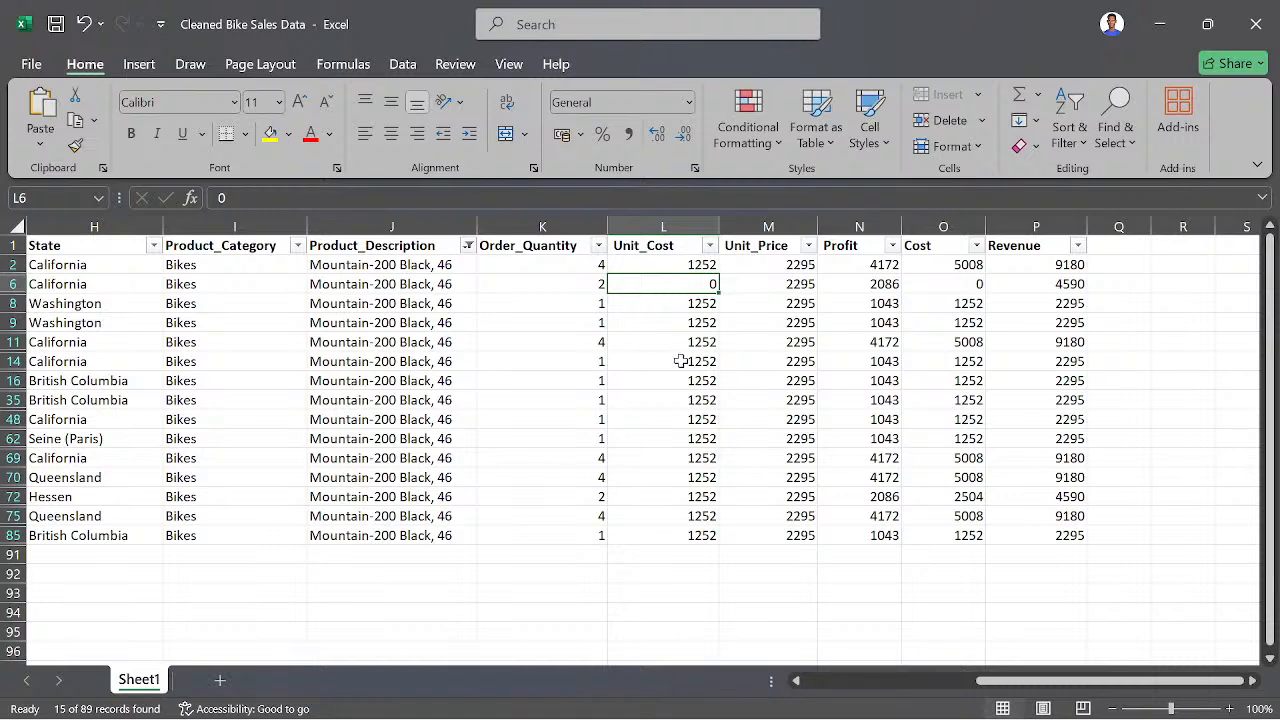
# - Set the Unit_Cost in L6 to 1252, and undo and redo the entry to compare its effect on Cost
pyautogui.write('12')
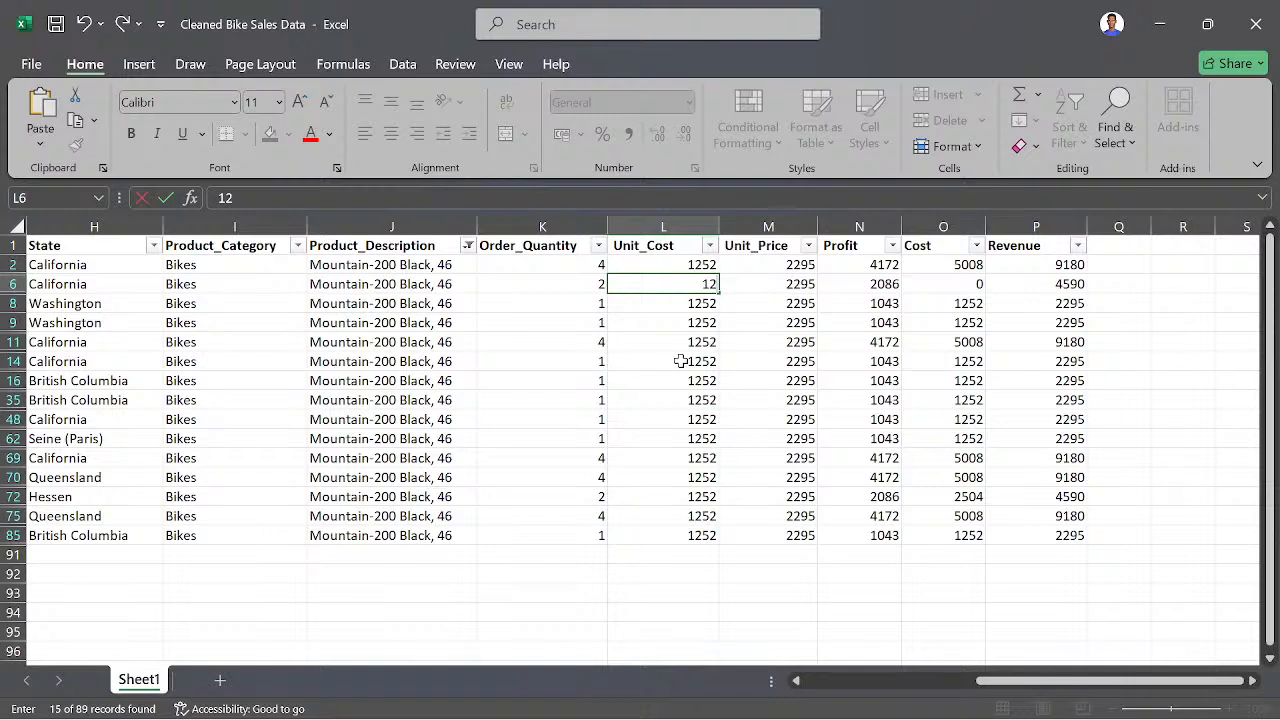
pyautogui.write('3')
pyautogui.press('BackSpace')
pyautogui.write('52')
pyautogui.press('Return')
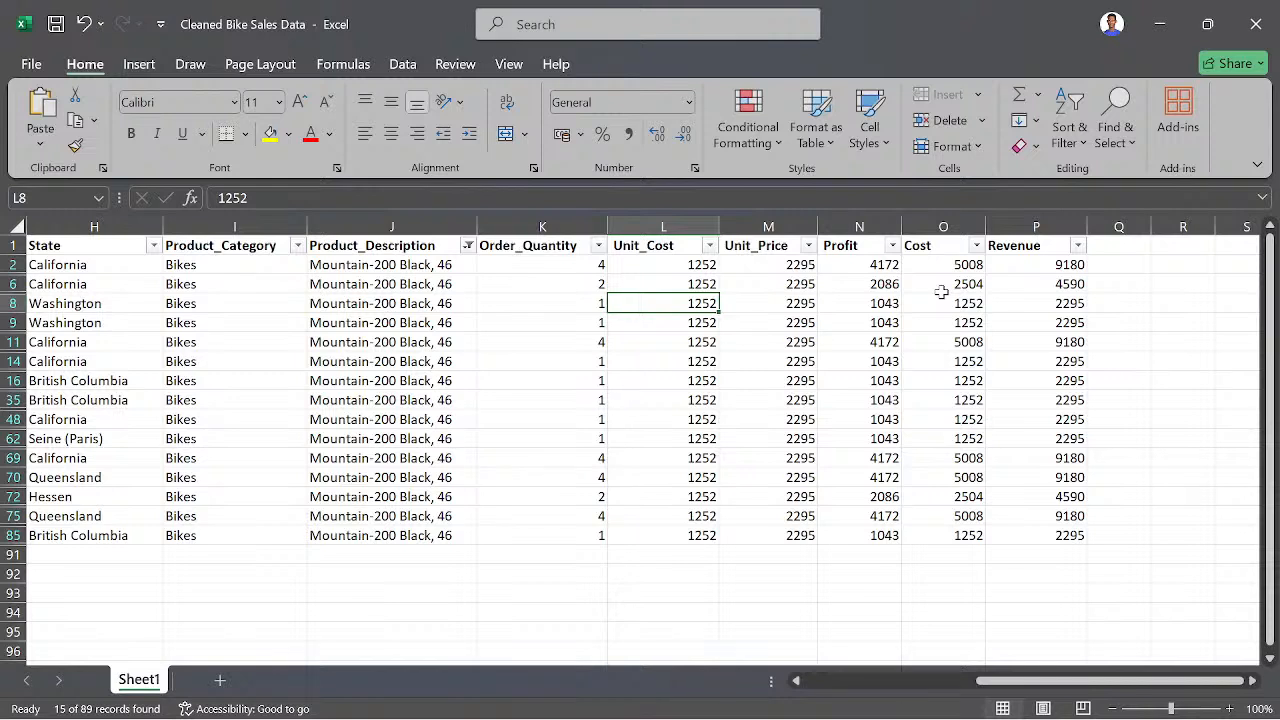
pyautogui.hotkey('ctrl', 'z')
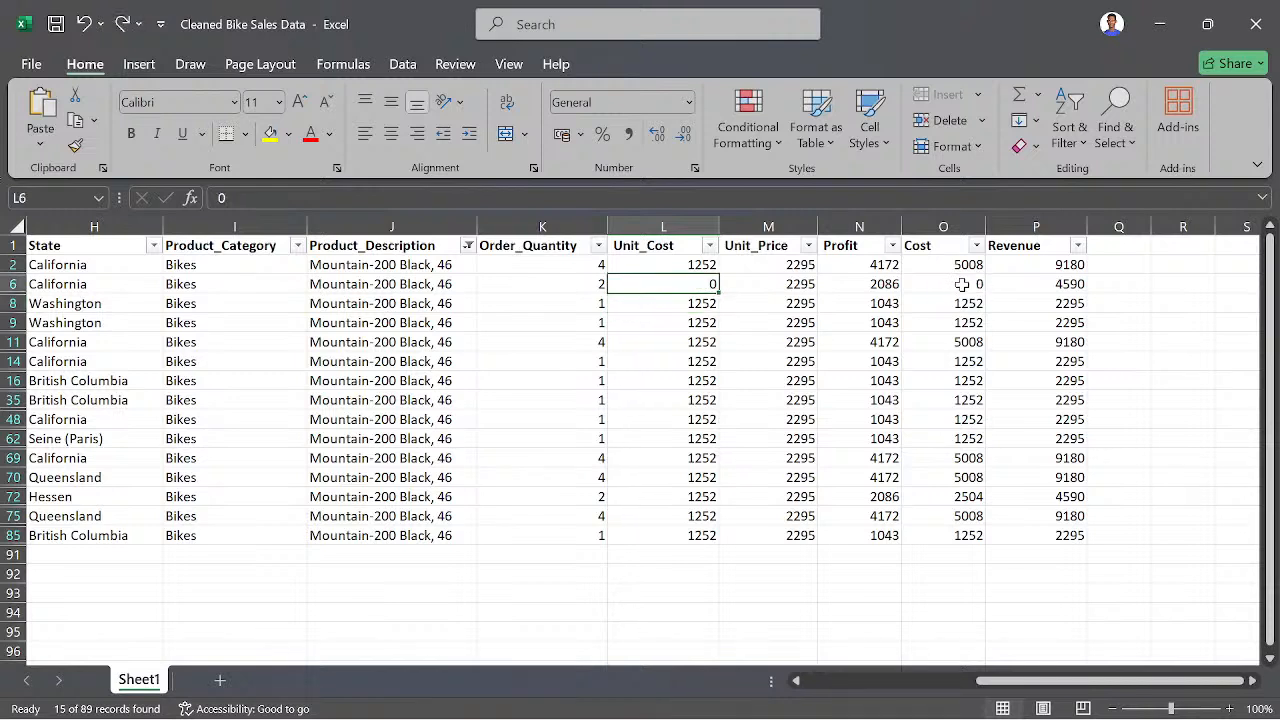
pyautogui.click(125, 28)
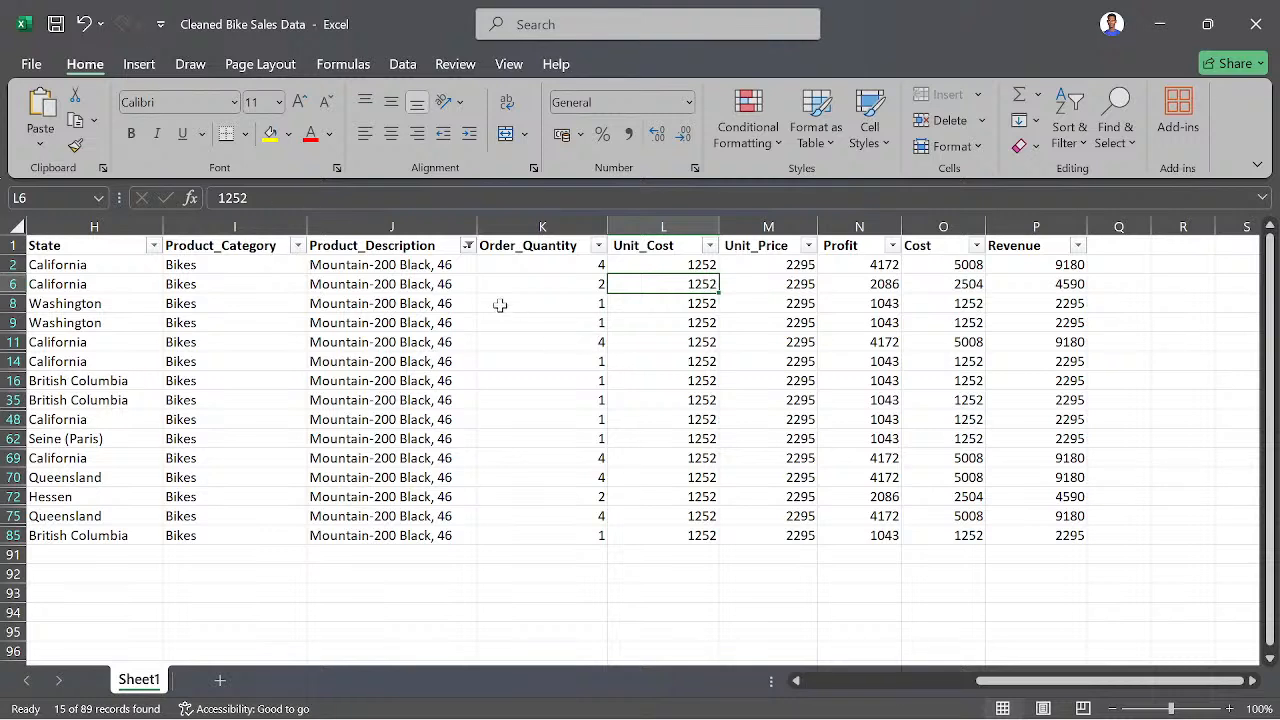
# - Reset the Product_Description filter to show every product
pyautogui.click(462, 266)
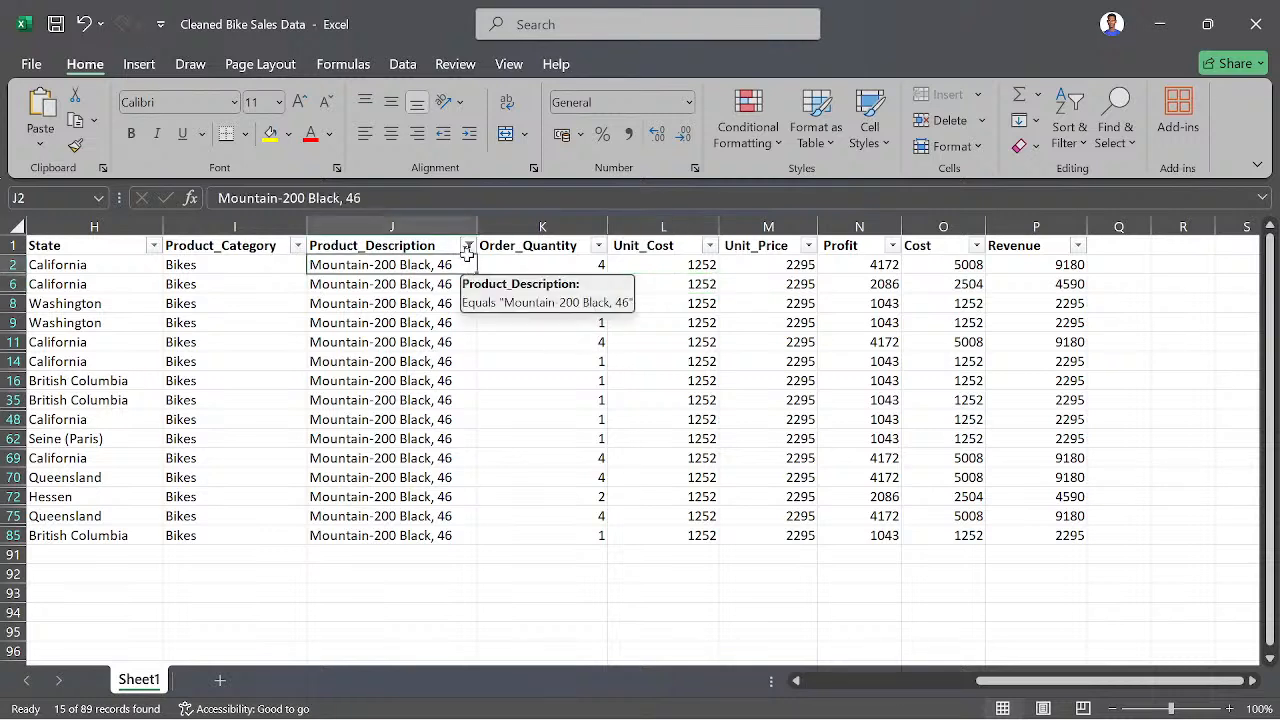
pyautogui.click(468, 245)
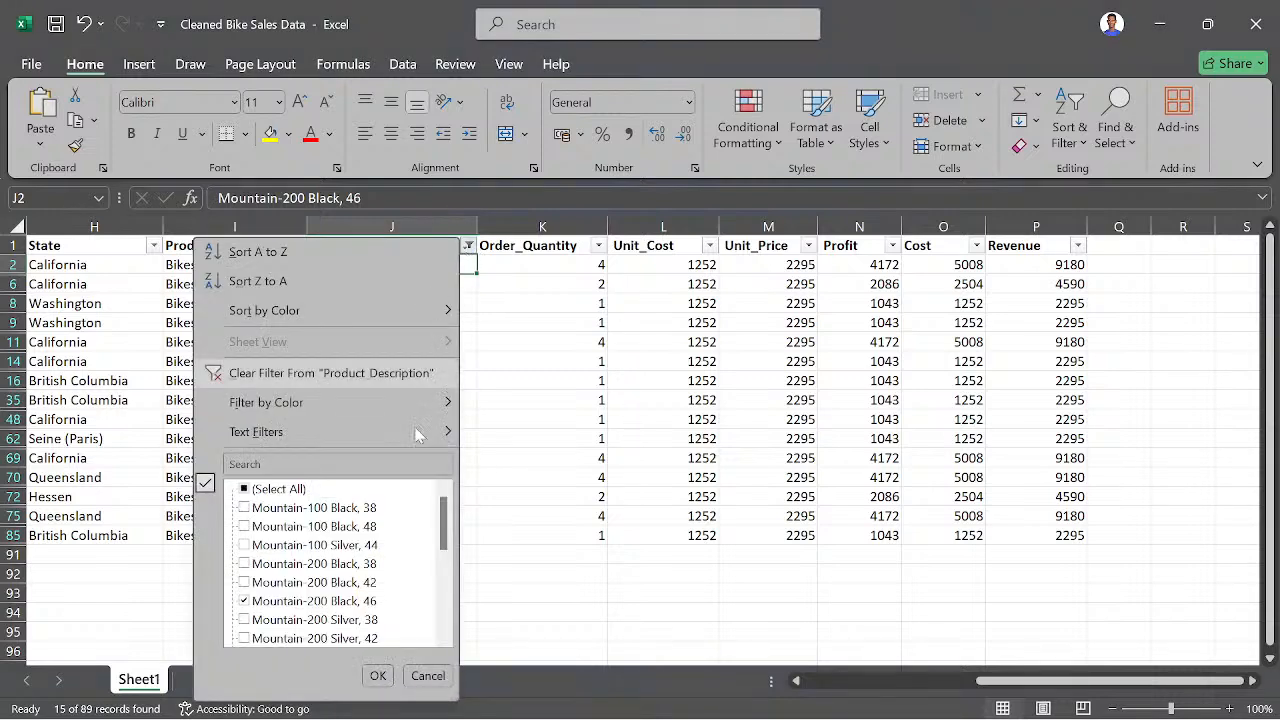
pyautogui.click(272, 489)
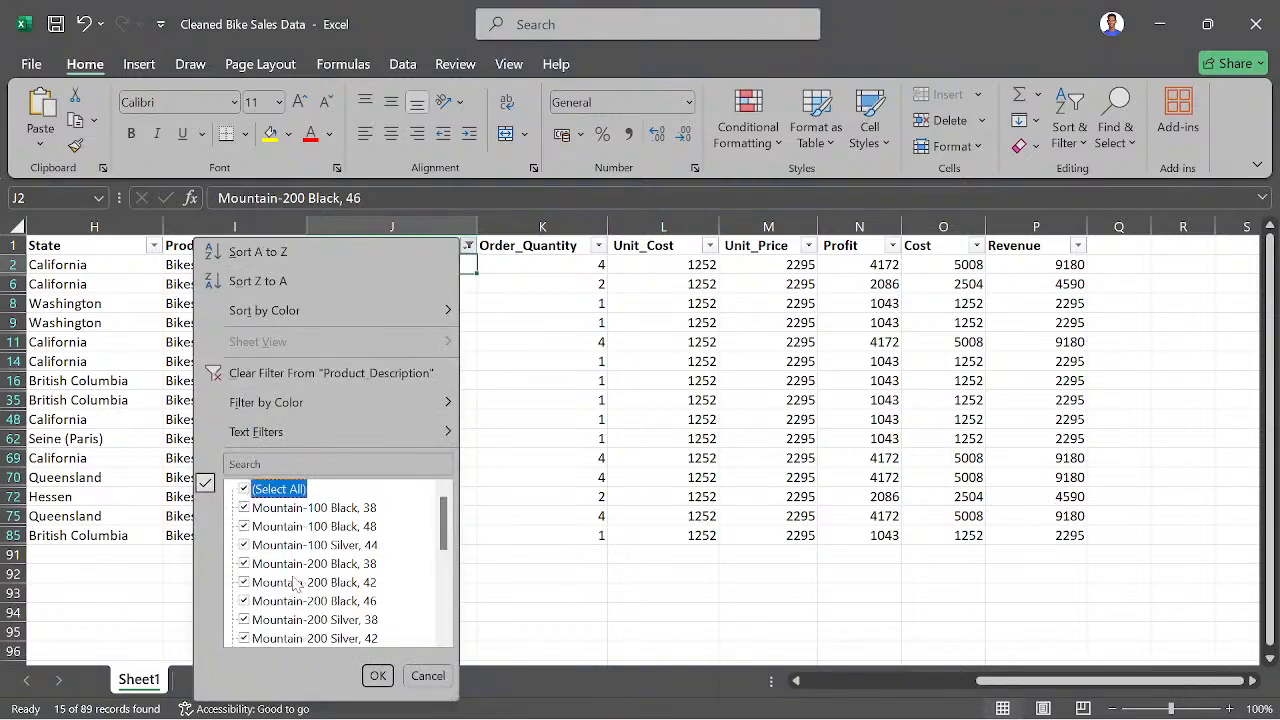
pyautogui.click(377, 676)
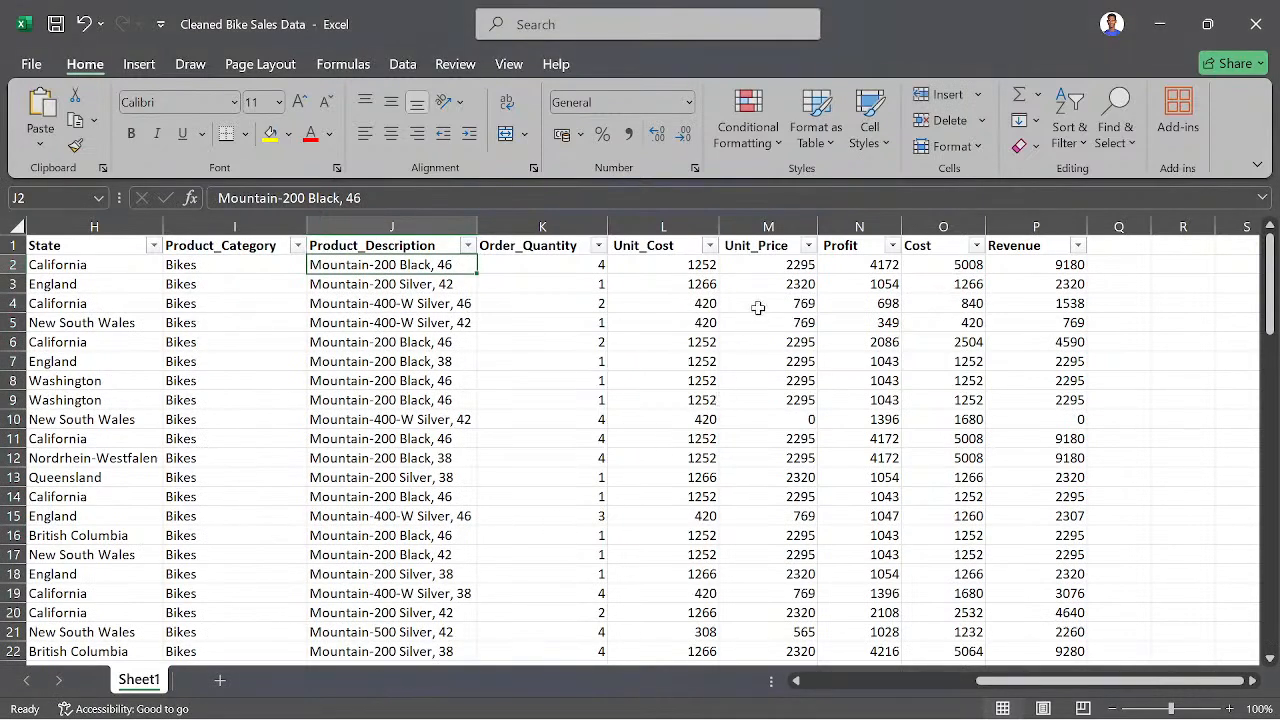
# - With Unit_Price cell M10 selected, filter Product_Description to show only Mountain-400-W Silver, 42
pyautogui.click(798, 424)
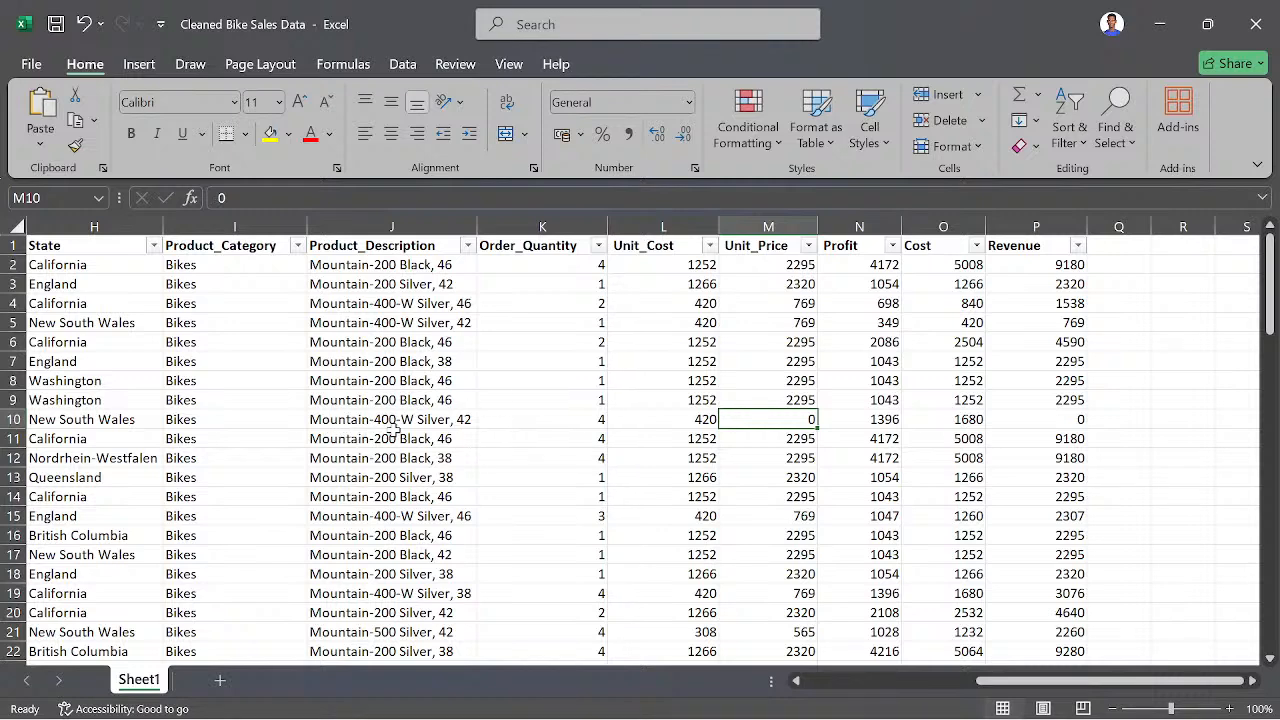
pyautogui.click(467, 246)
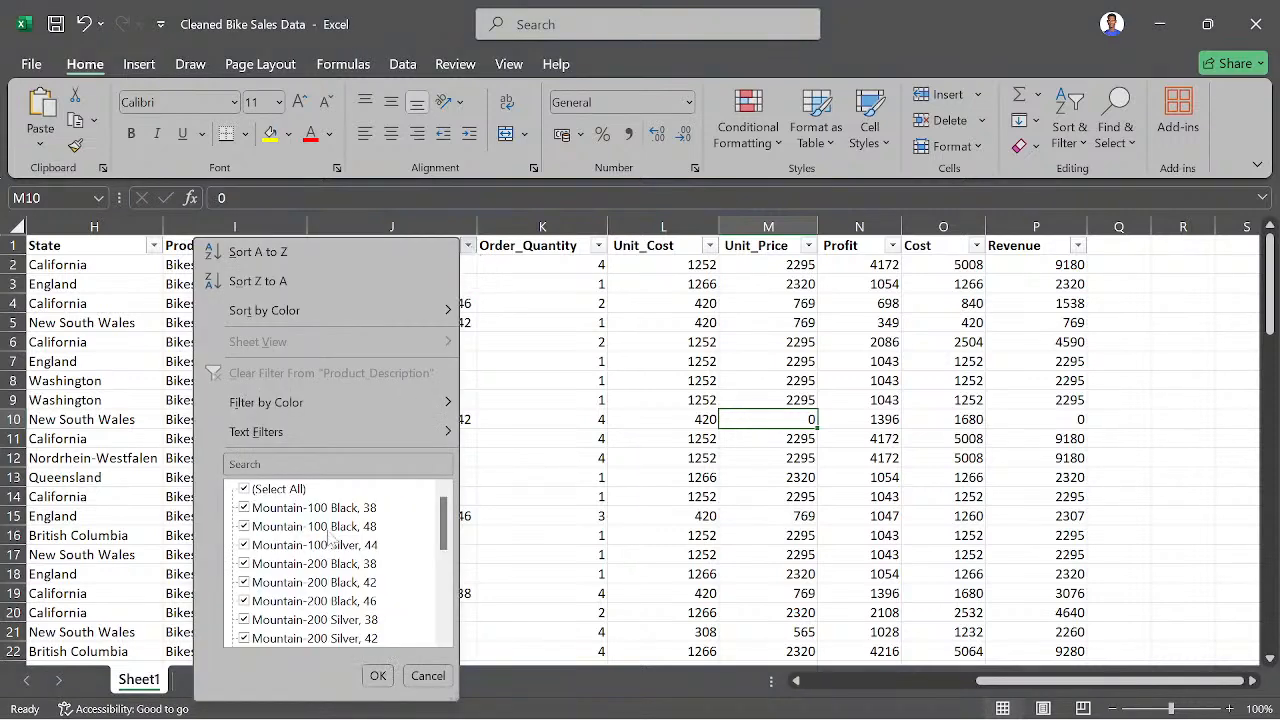
pyautogui.click(265, 490)
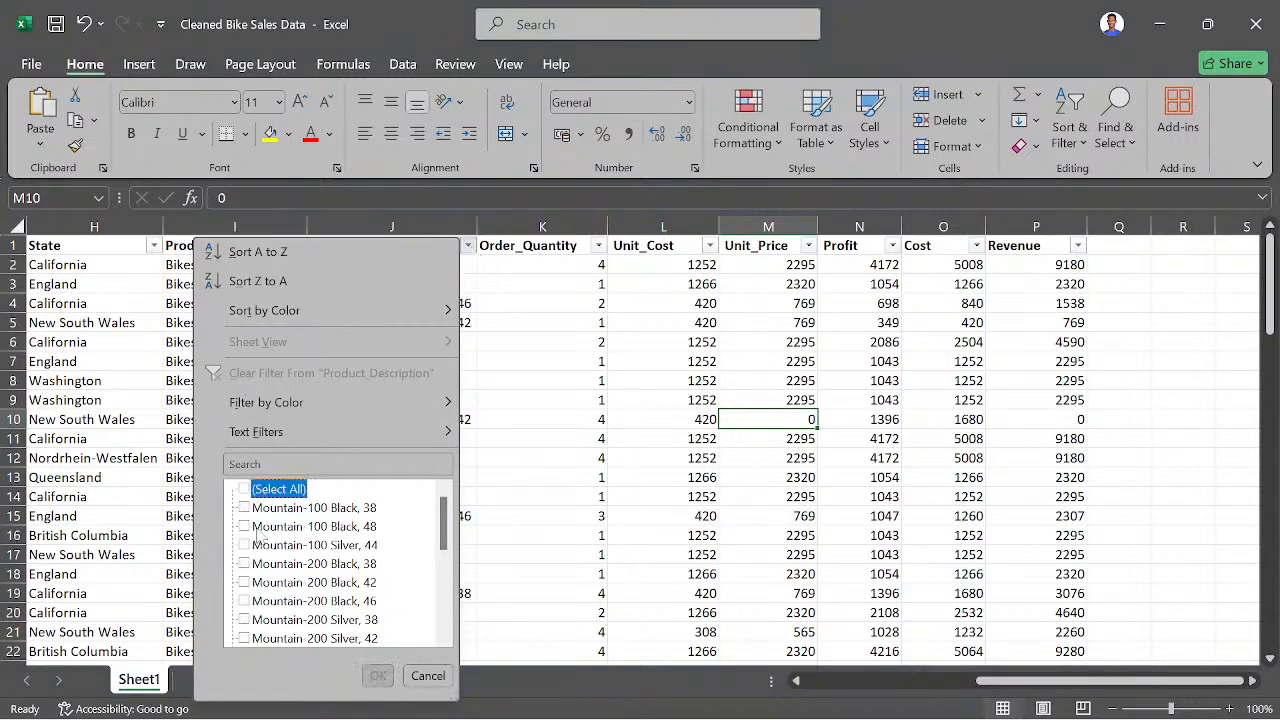
pyautogui.scroll(-2, 262, 612)
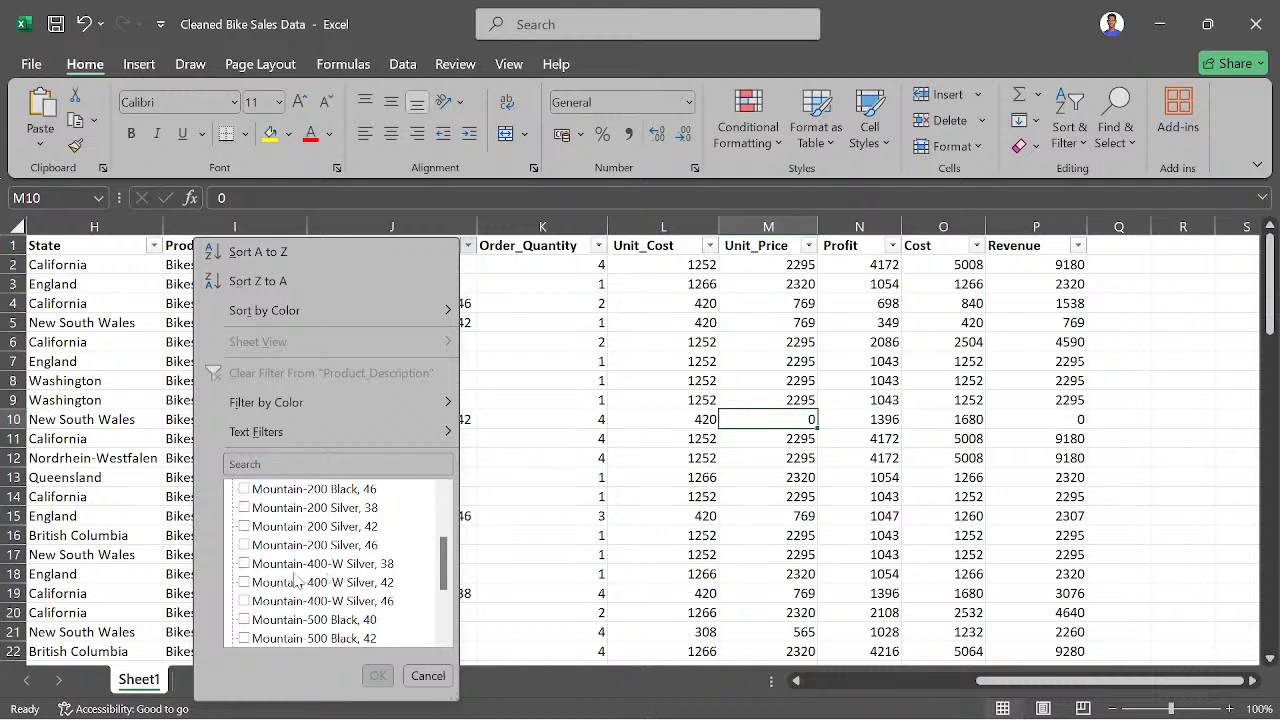
pyautogui.click(245, 583)
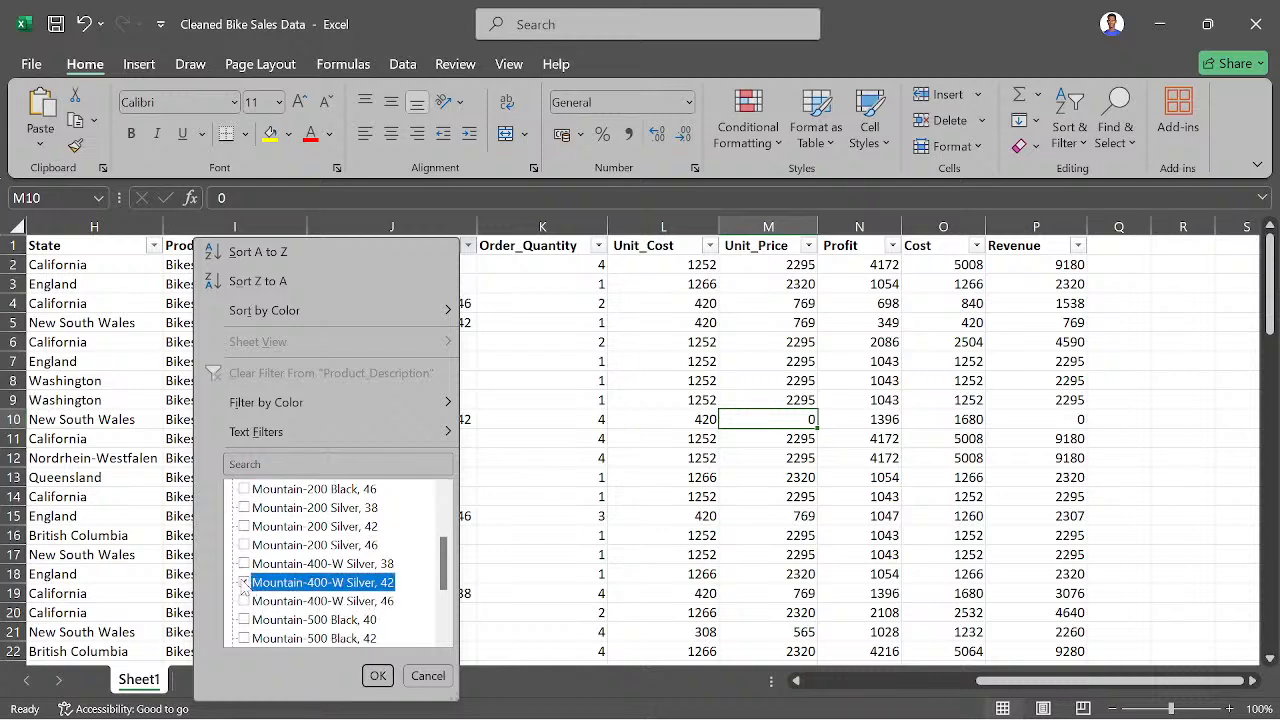
pyautogui.click(379, 675)
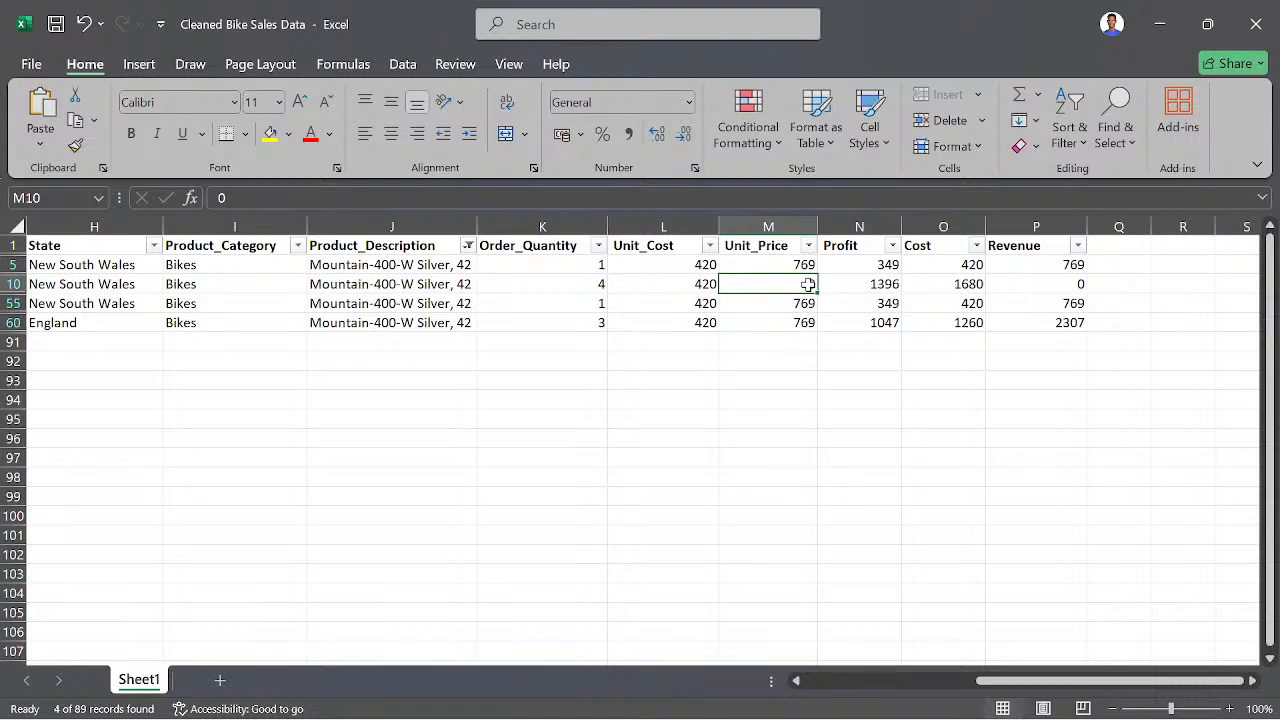
# - Set the Unit_Price in M10 to 769 and restore all products in the Product_Description filter
pyautogui.write('769')
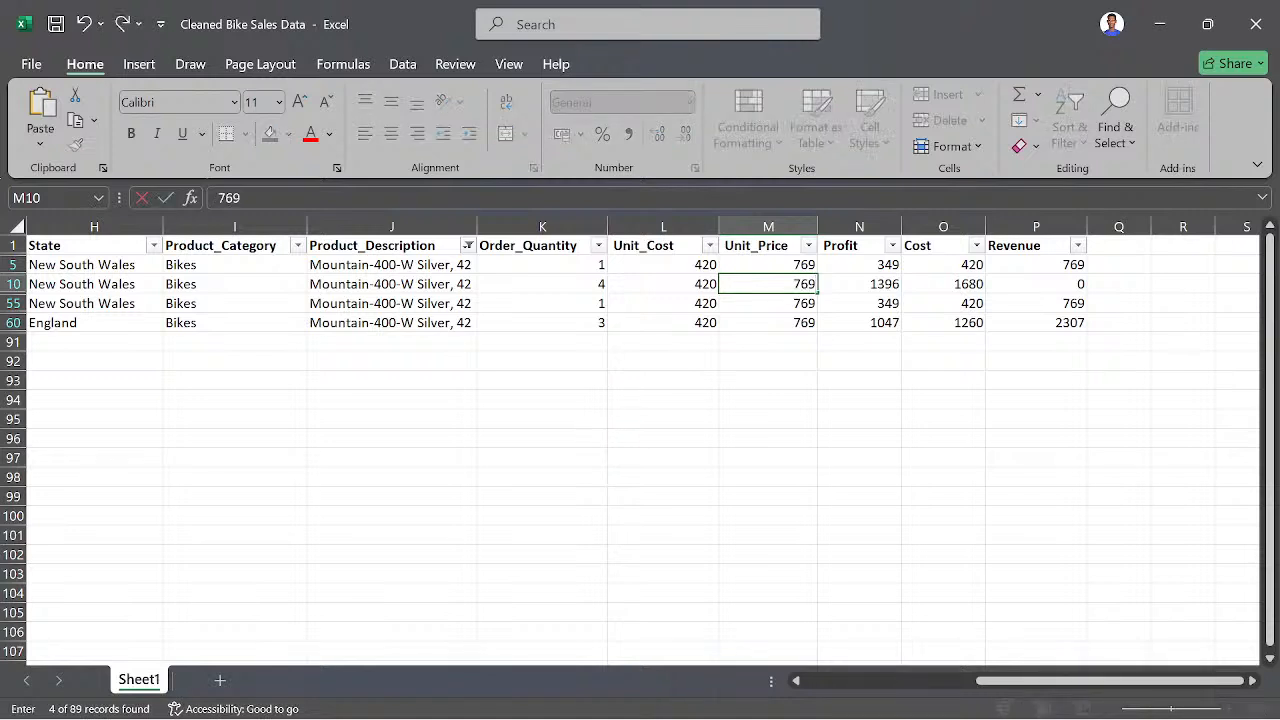
pyautogui.press('Return')
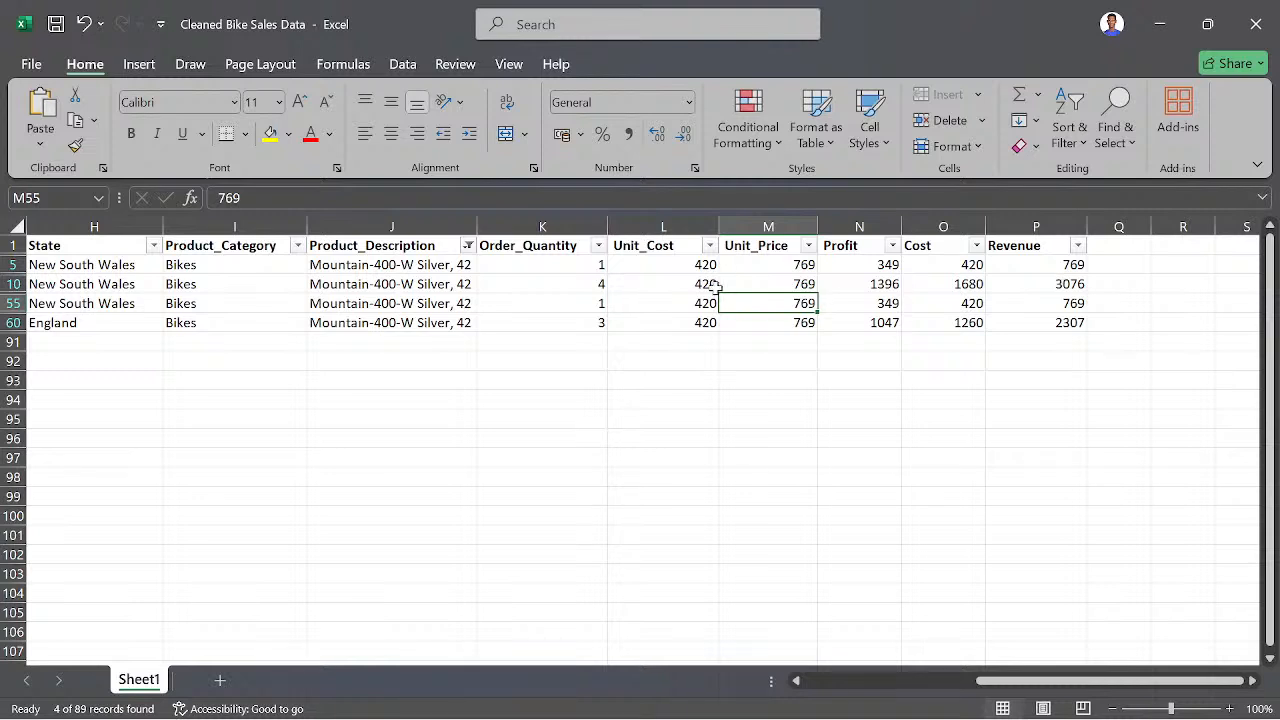
pyautogui.click(468, 245)
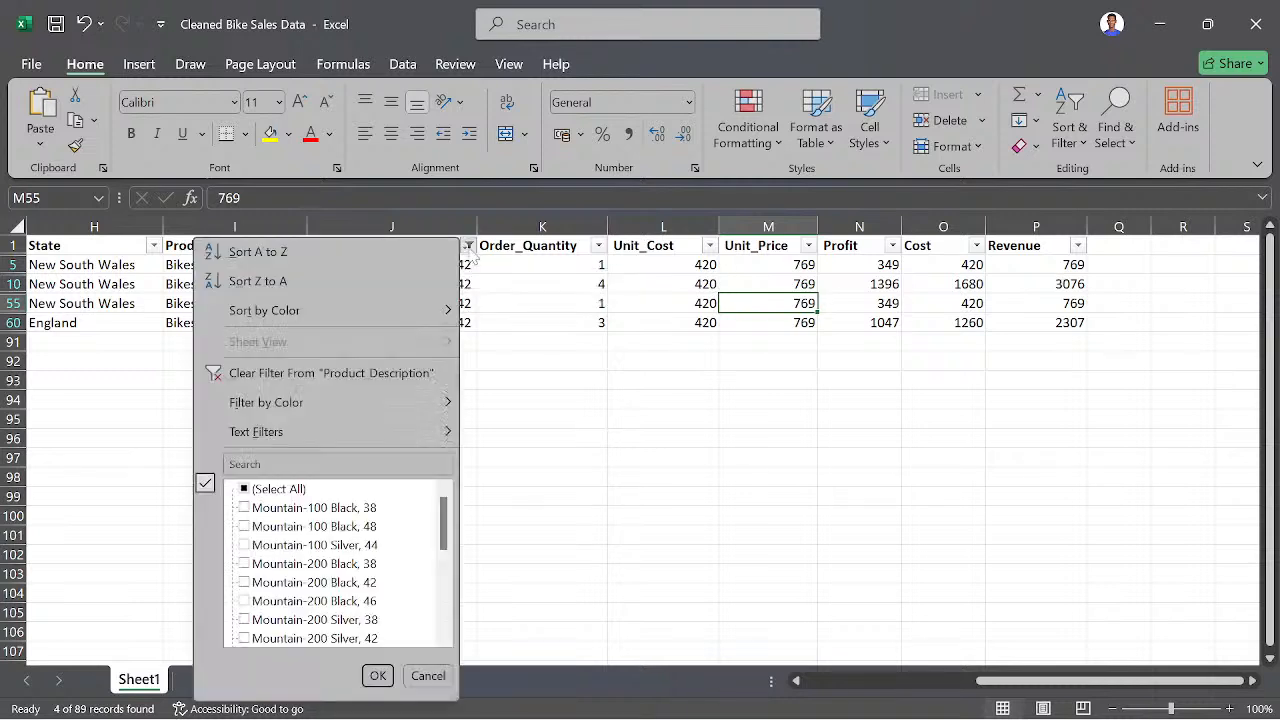
pyautogui.click(256, 492)
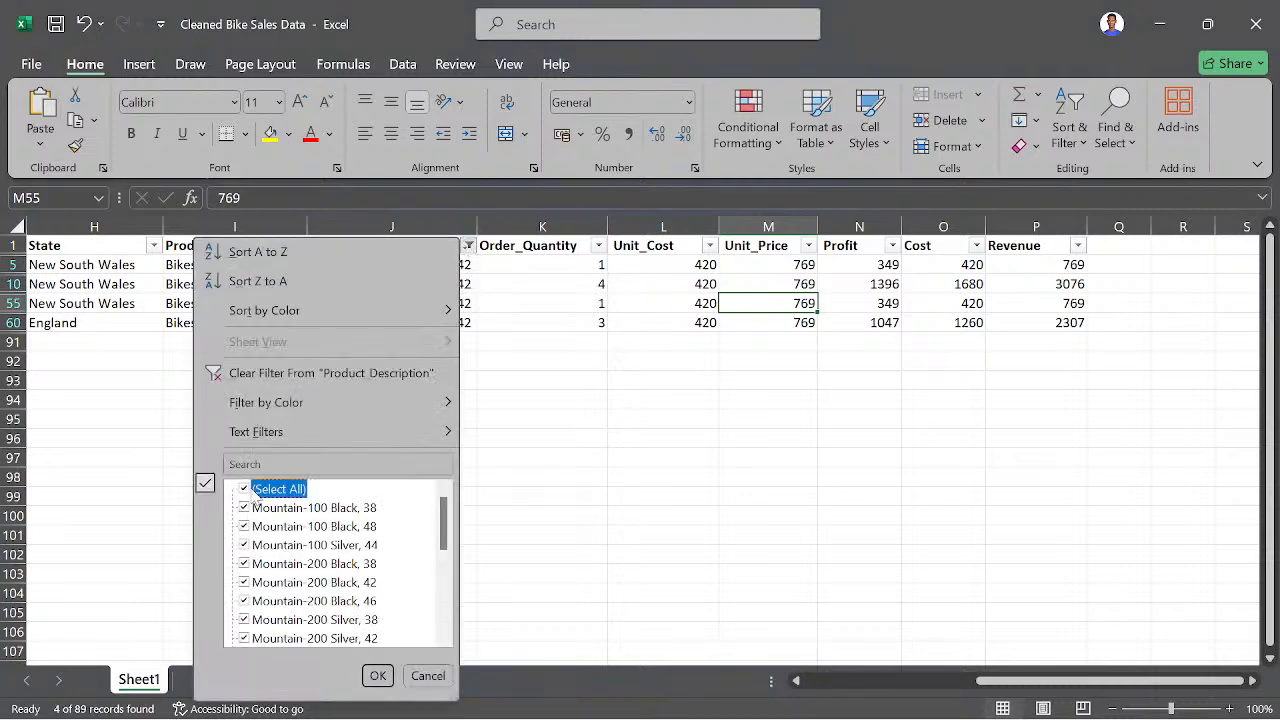
pyautogui.click(377, 675)
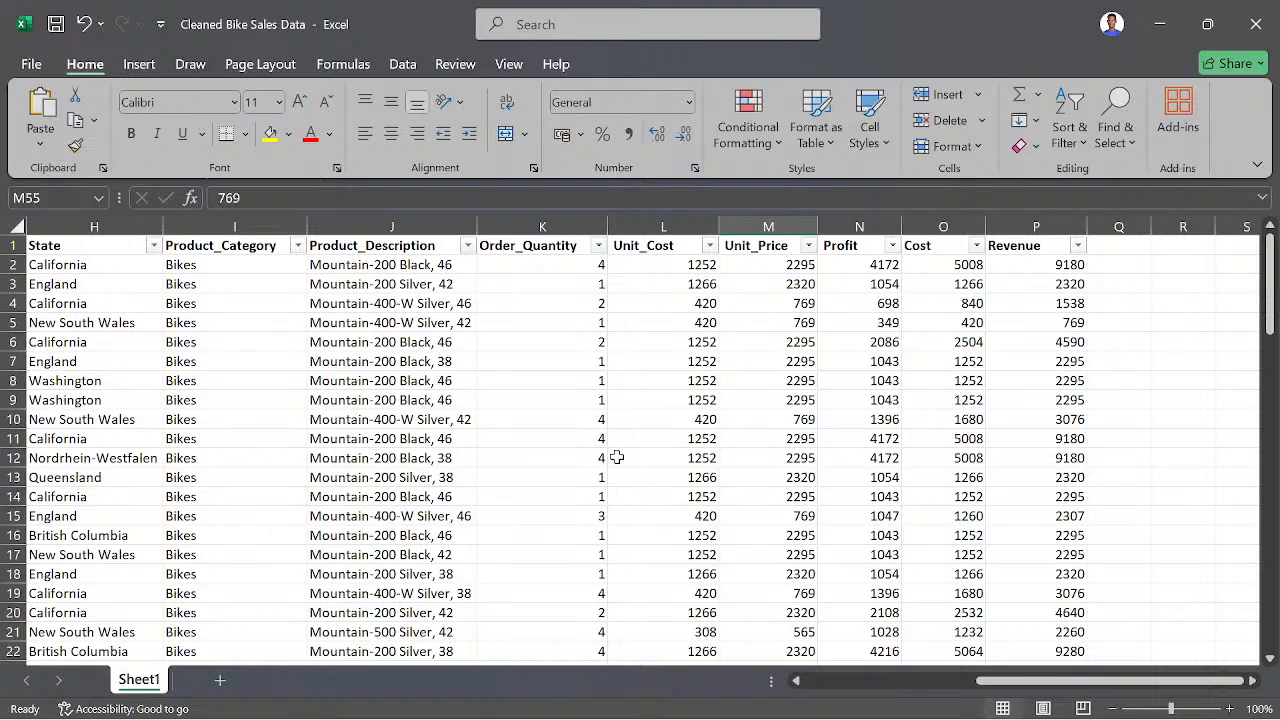
# - Review the sales table across its columns from Age_Group to Revenue and through the upper rows
pyautogui.scroll(-3, 617, 457)
pyautogui.hscroll(-2, 617, 457)
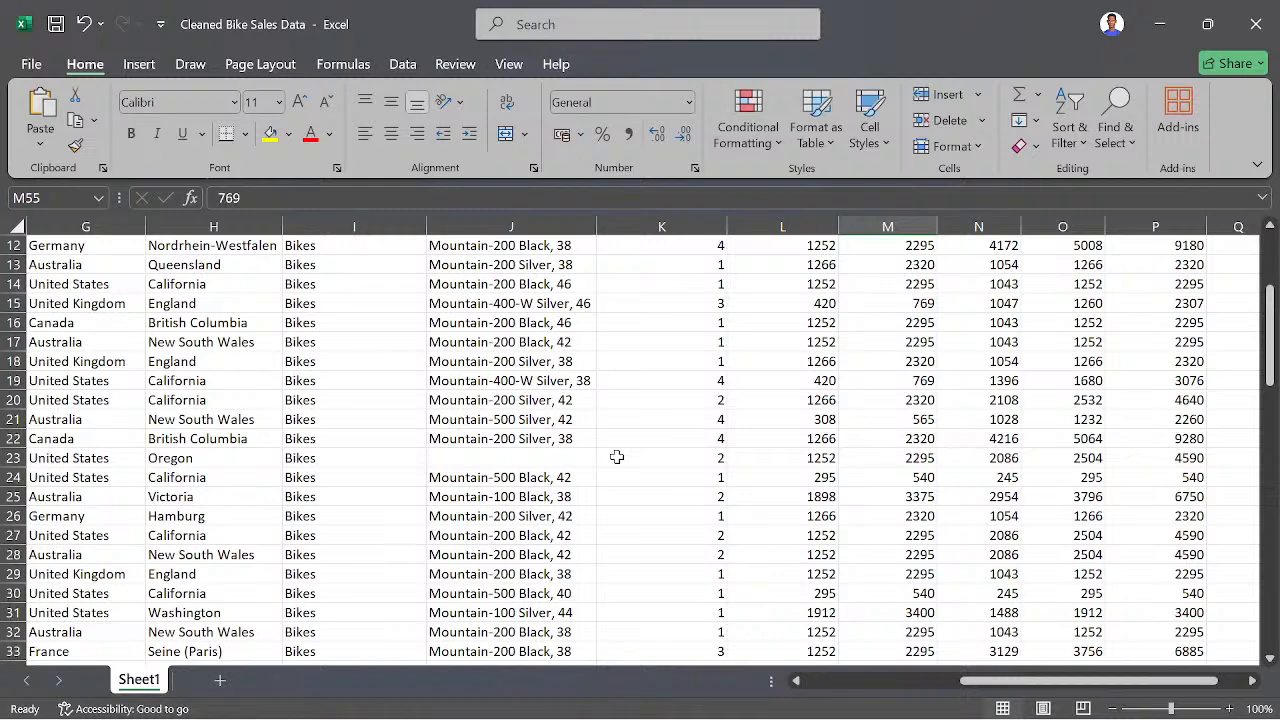
pyautogui.scroll(4, 617, 457)
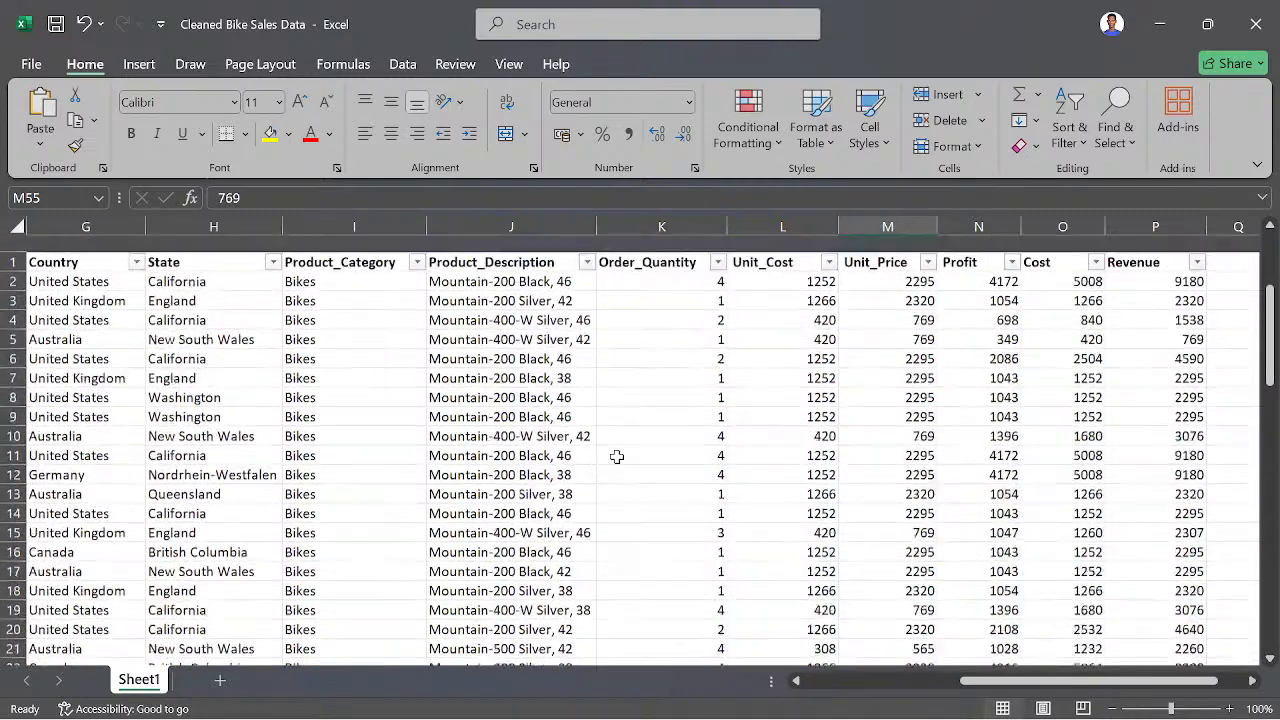
pyautogui.hscroll(3, 743, 463)
pyautogui.hscroll(1, 747, 463)
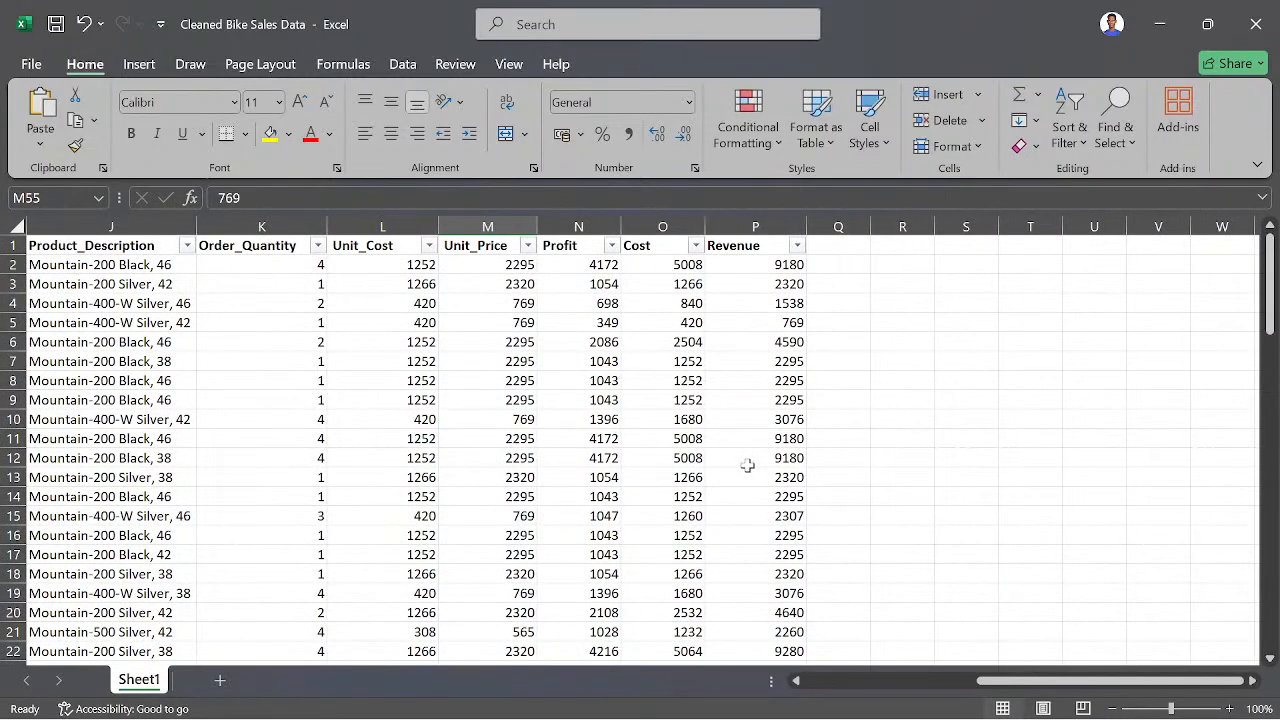
pyautogui.hscroll(-5, 520, 465)
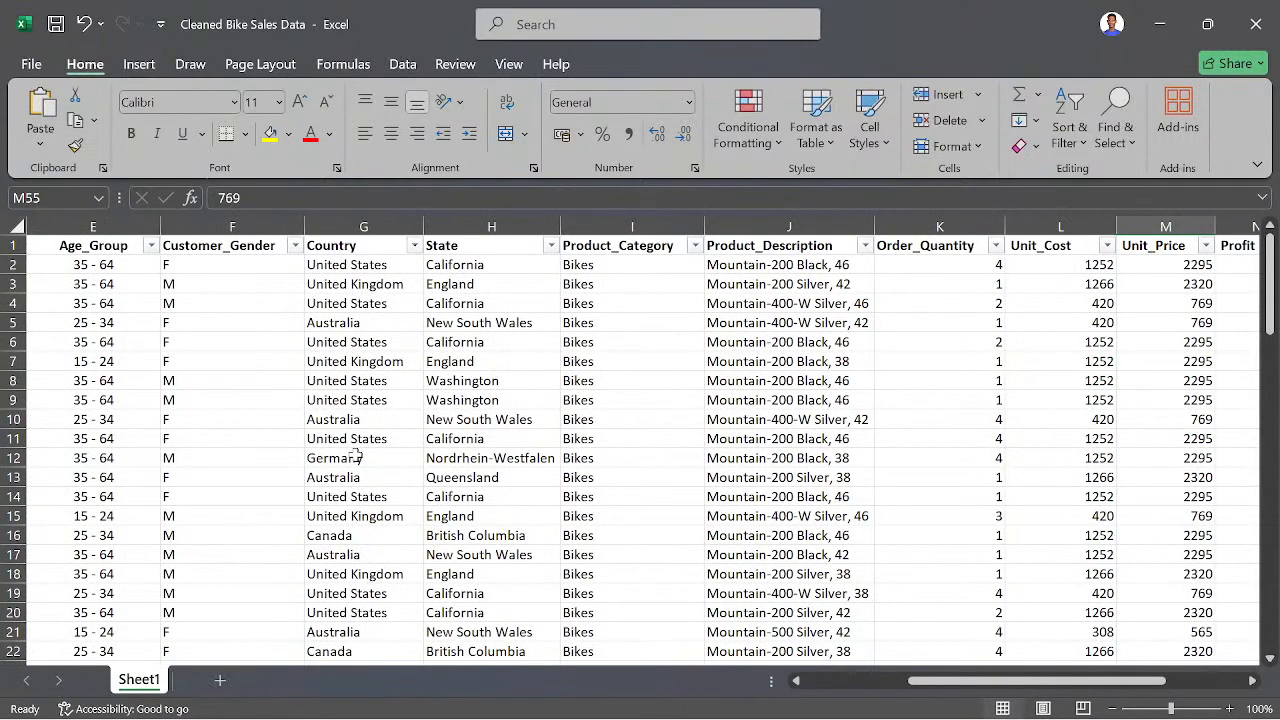
pyautogui.hscroll(5, 420, 457)
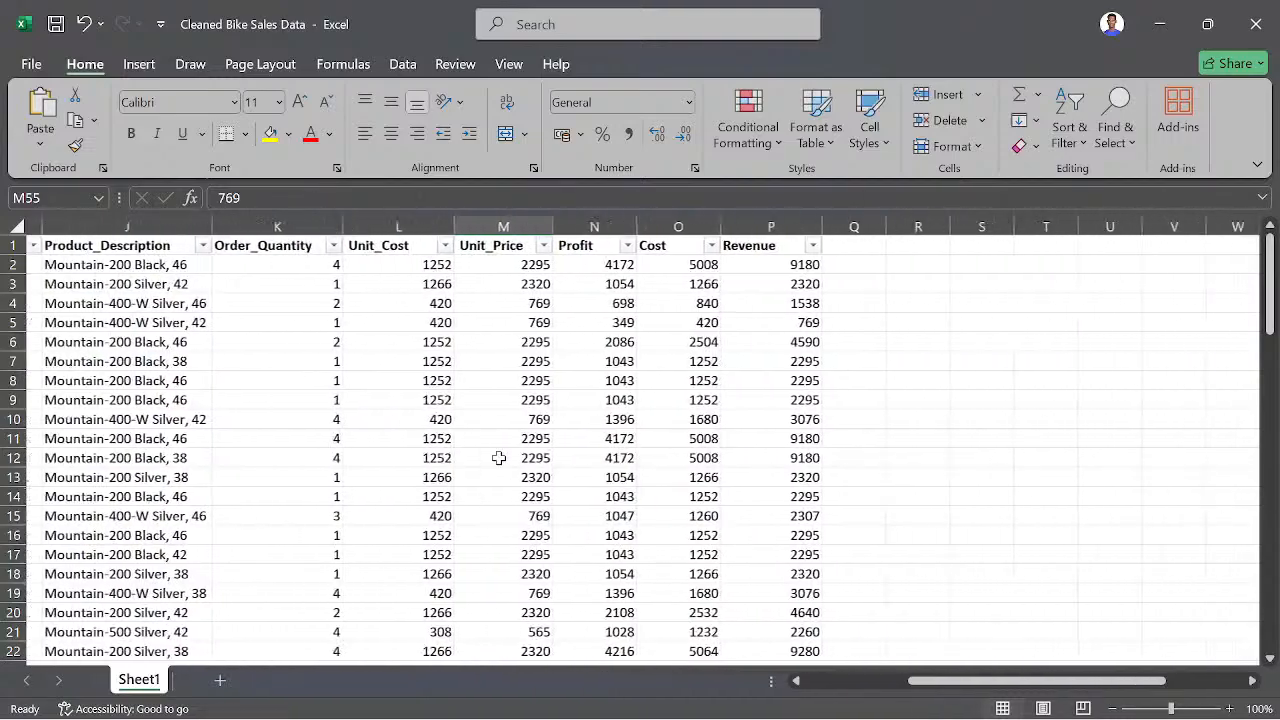
pyautogui.hscroll(3, 498, 457)
pyautogui.hscroll(-2, 400, 457)
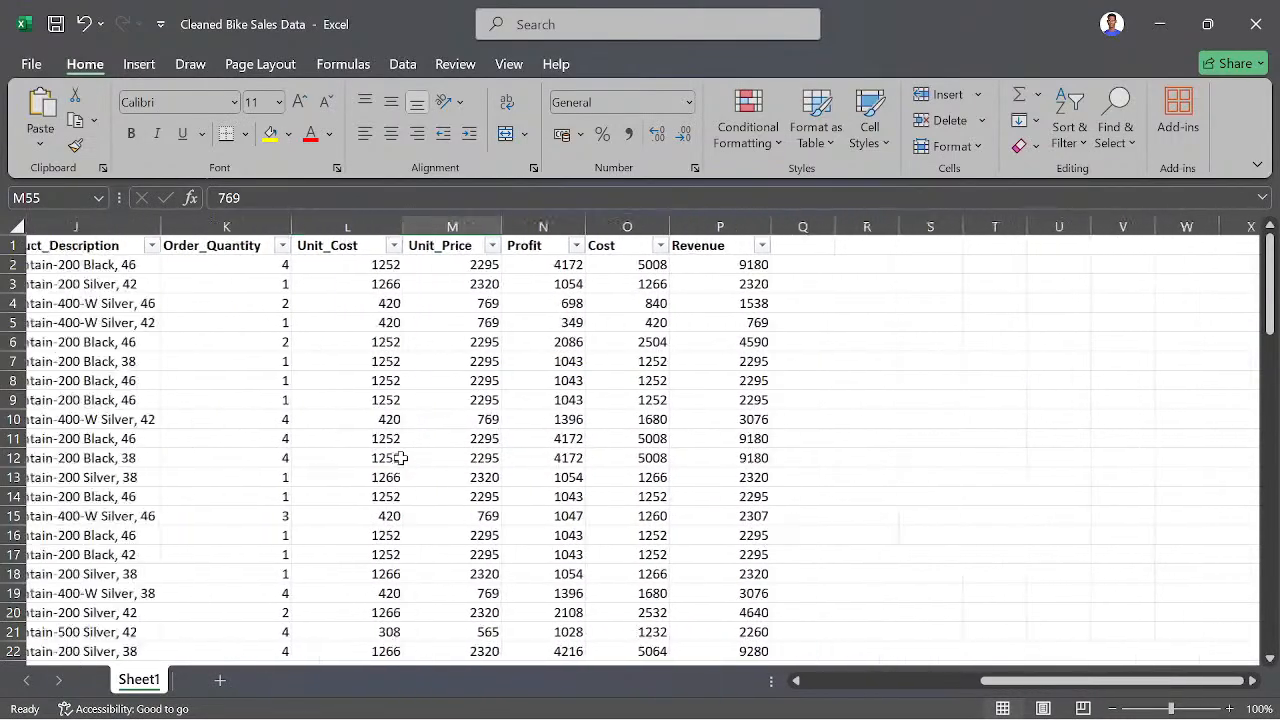
# - Insert a PivotTable based on the sales data range A1:P90 of Sheet1, placing it in a new worksheet
pyautogui.hscroll(-4, 400, 457)
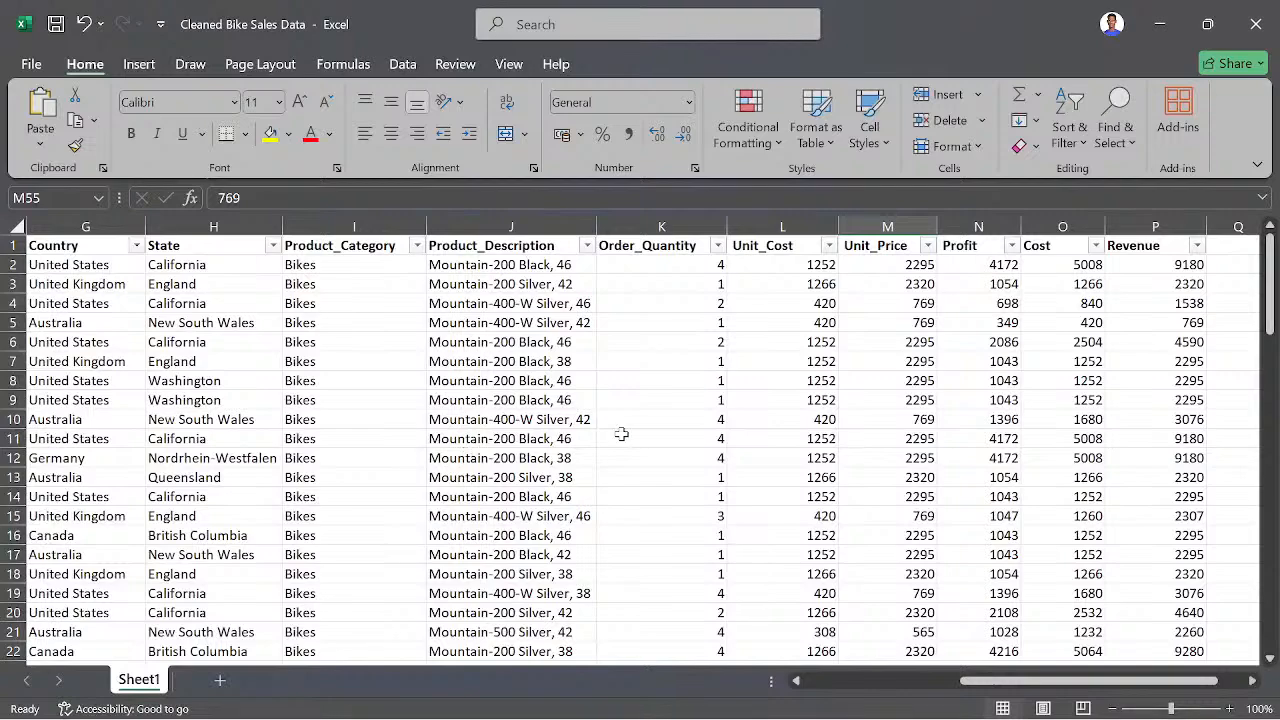
pyautogui.hscroll(4, 778, 420)
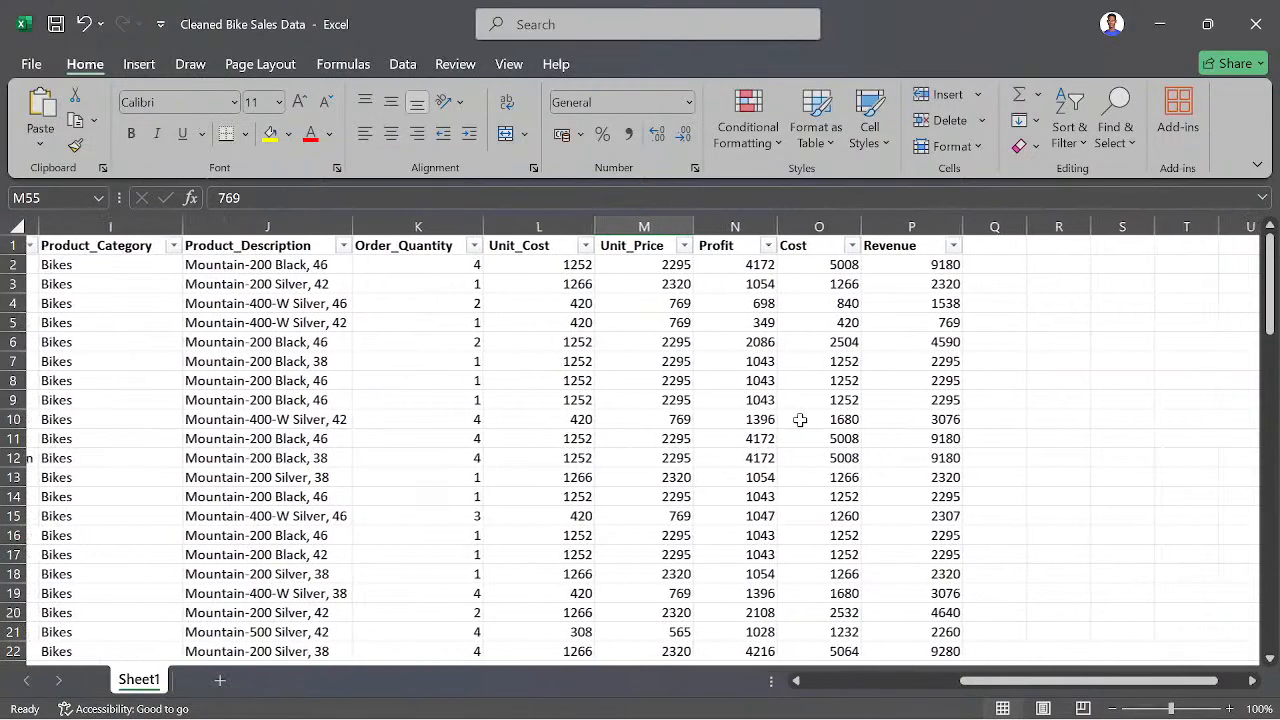
pyautogui.hscroll(-10, 455, 463)
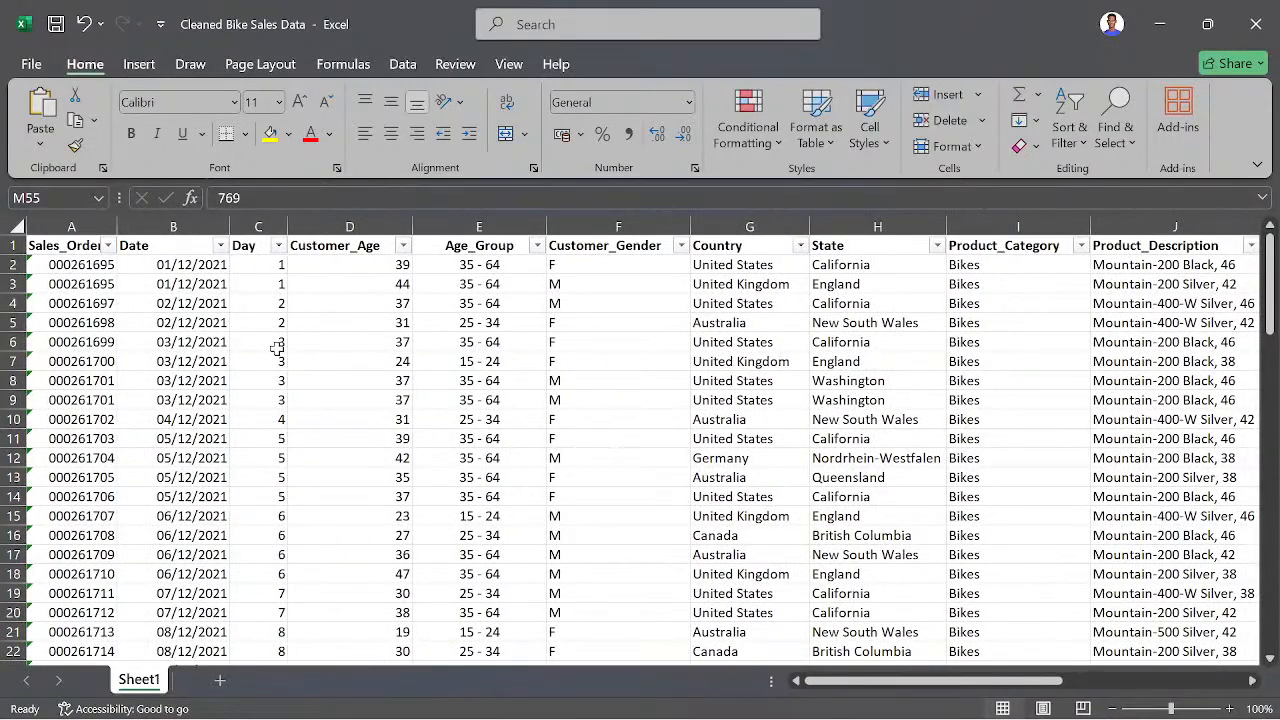
pyautogui.click(140, 65)
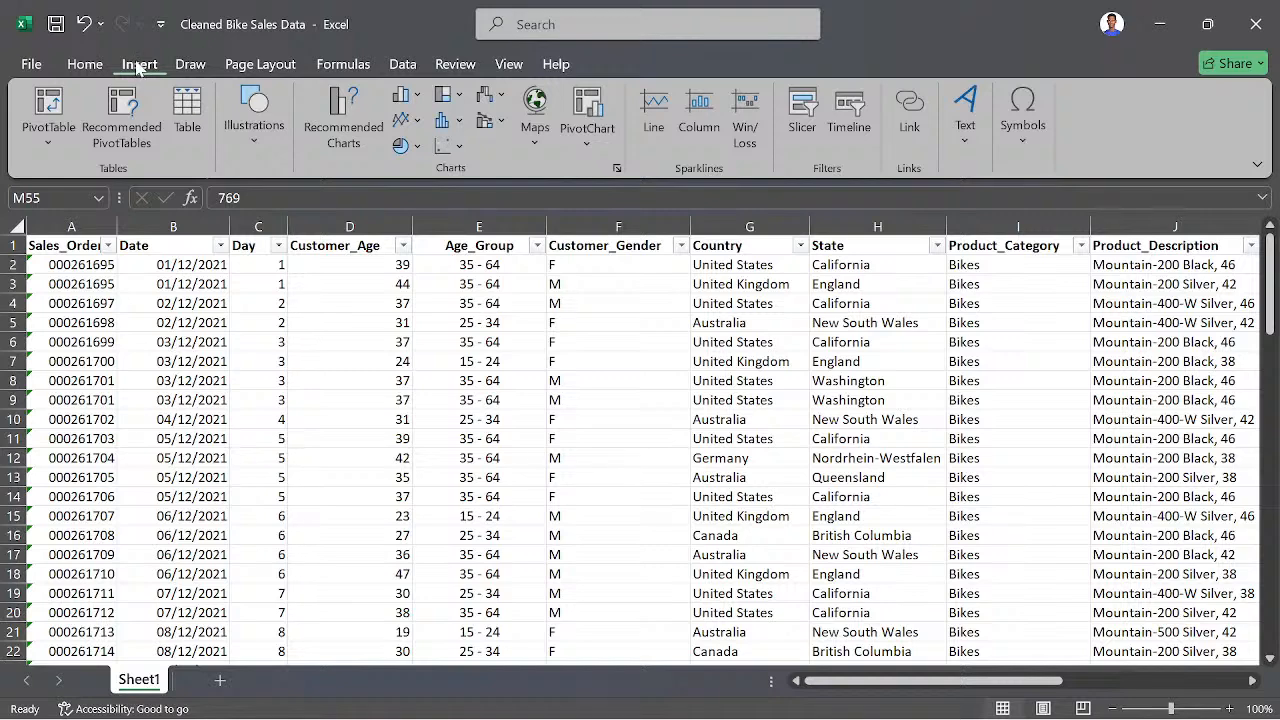
pyautogui.click(47, 110)
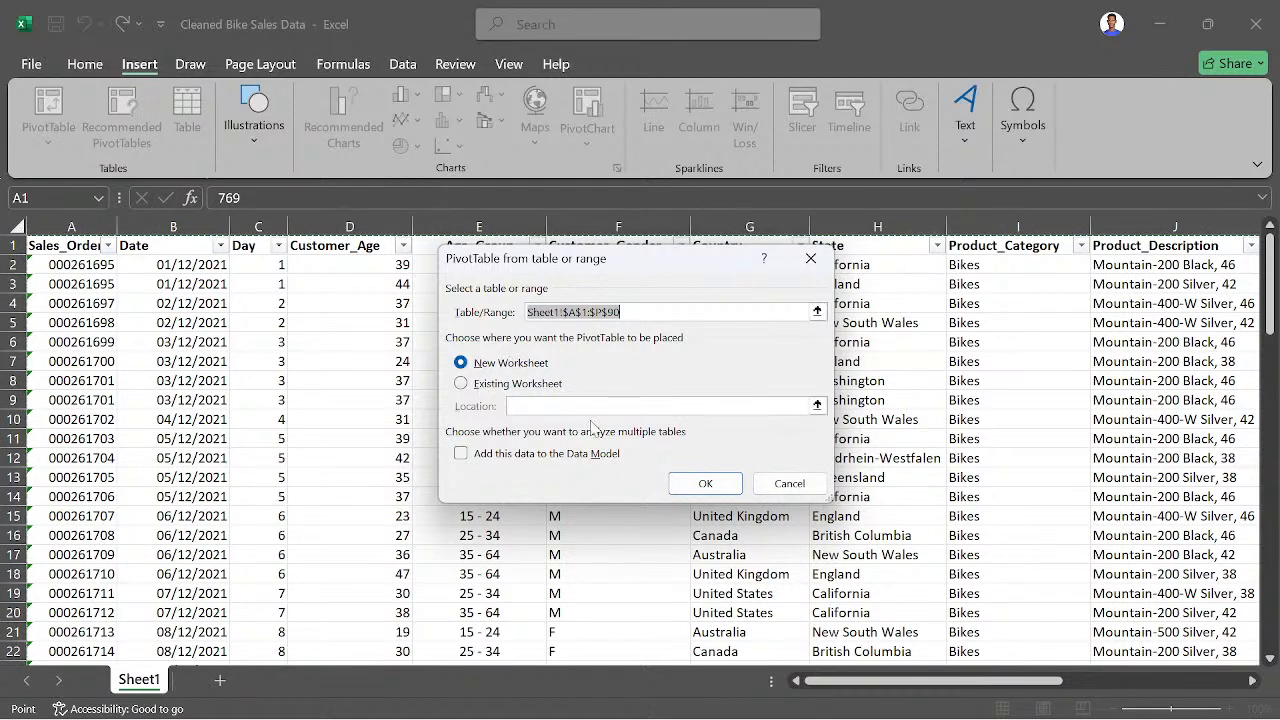
pyautogui.click(697, 486)
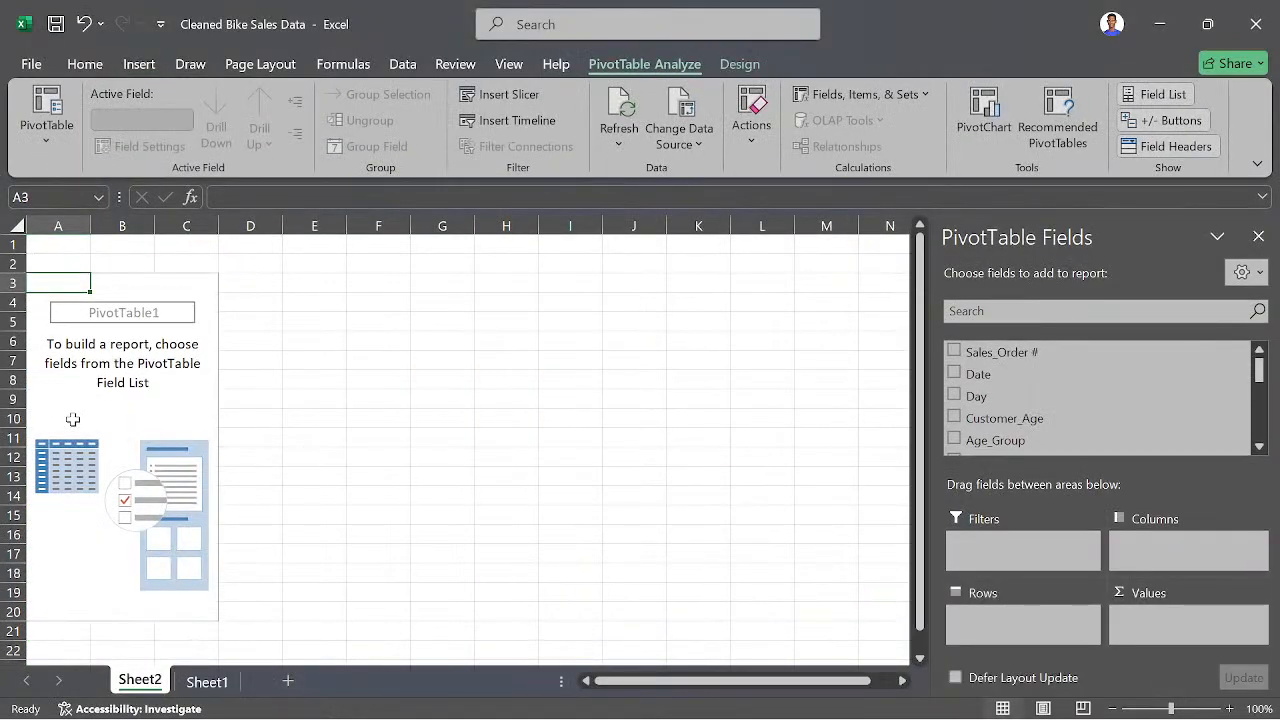
# - Rename the sales data worksheet Sheet1 as "Data Sheet"
pyautogui.click(208, 684)
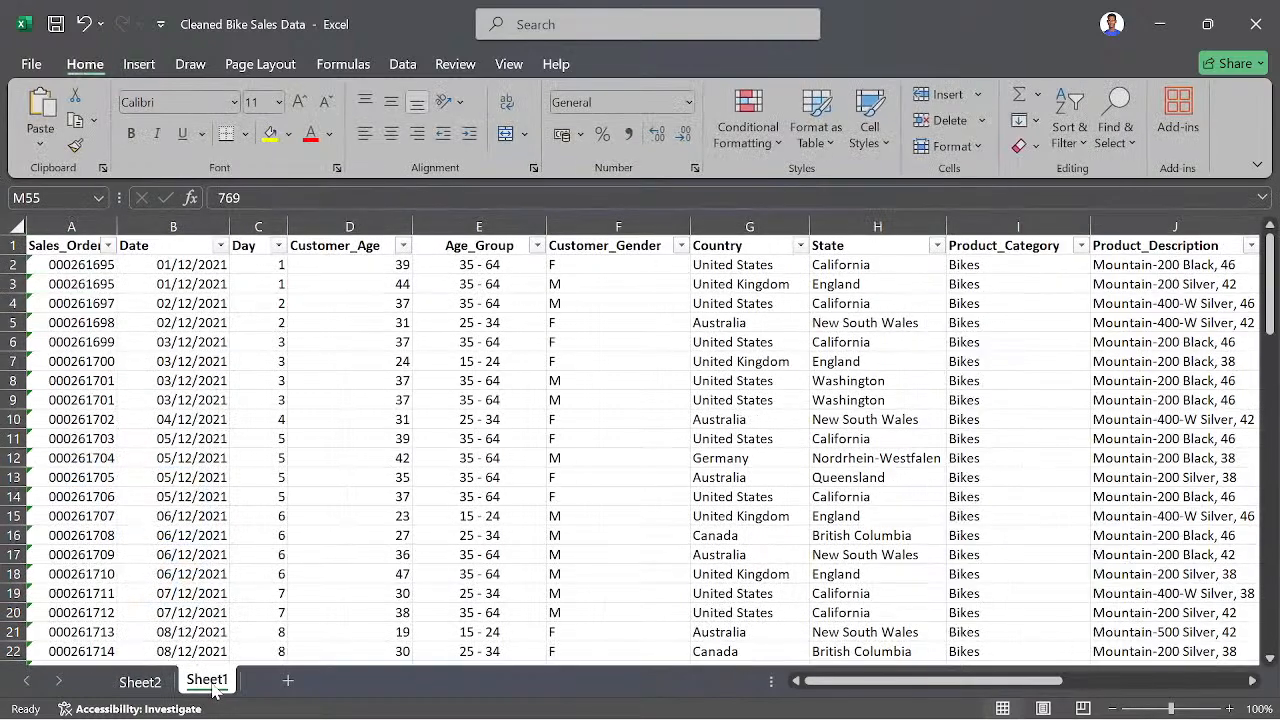
pyautogui.rightClick(205, 683)
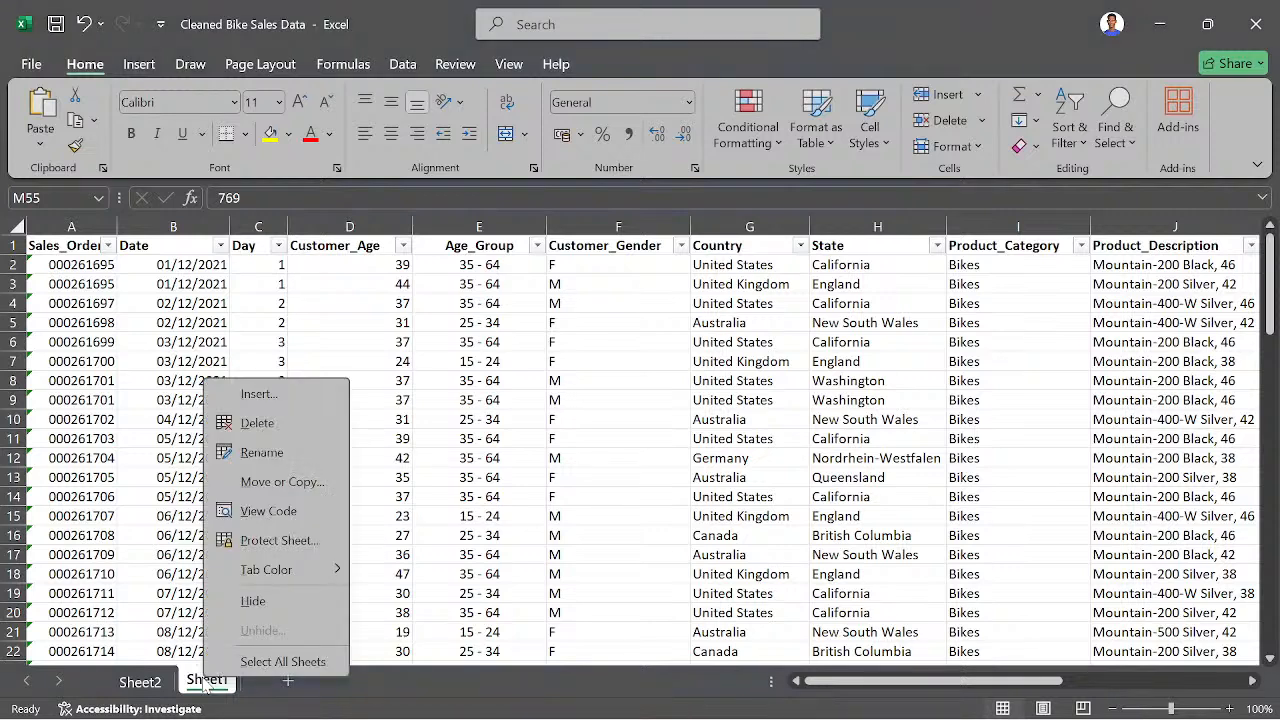
pyautogui.click(262, 453)
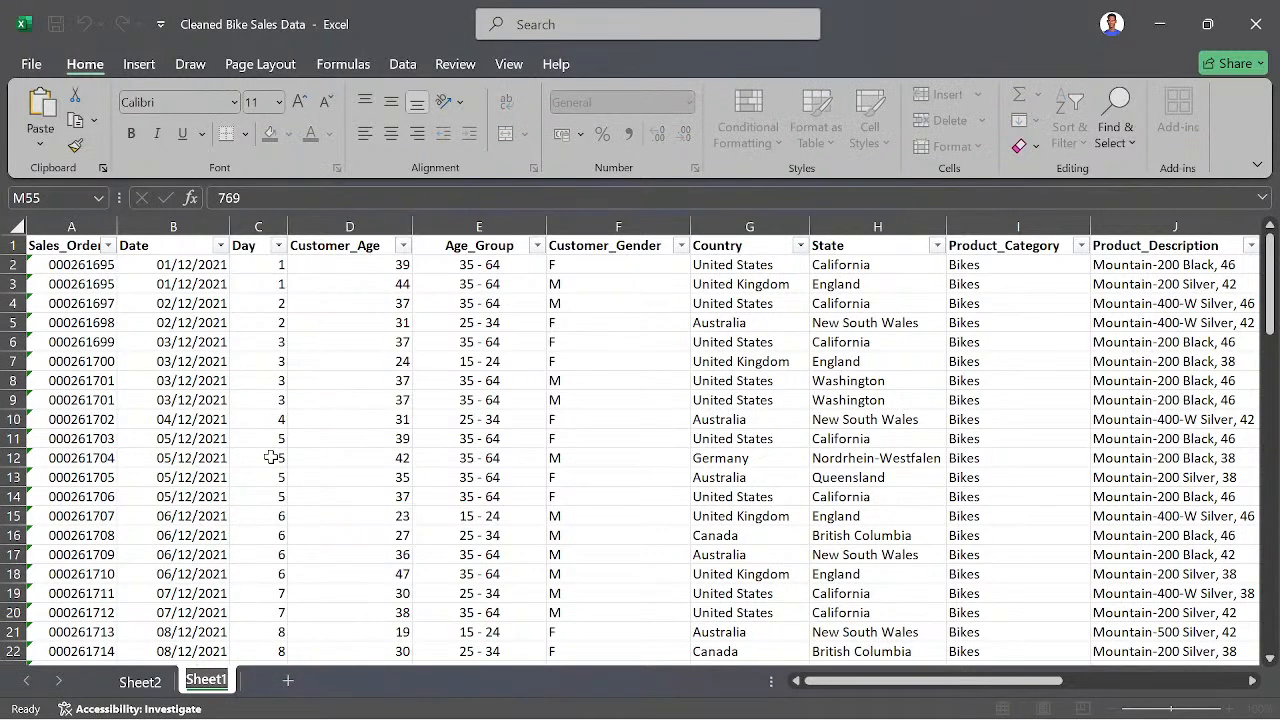
pyautogui.write('Data')
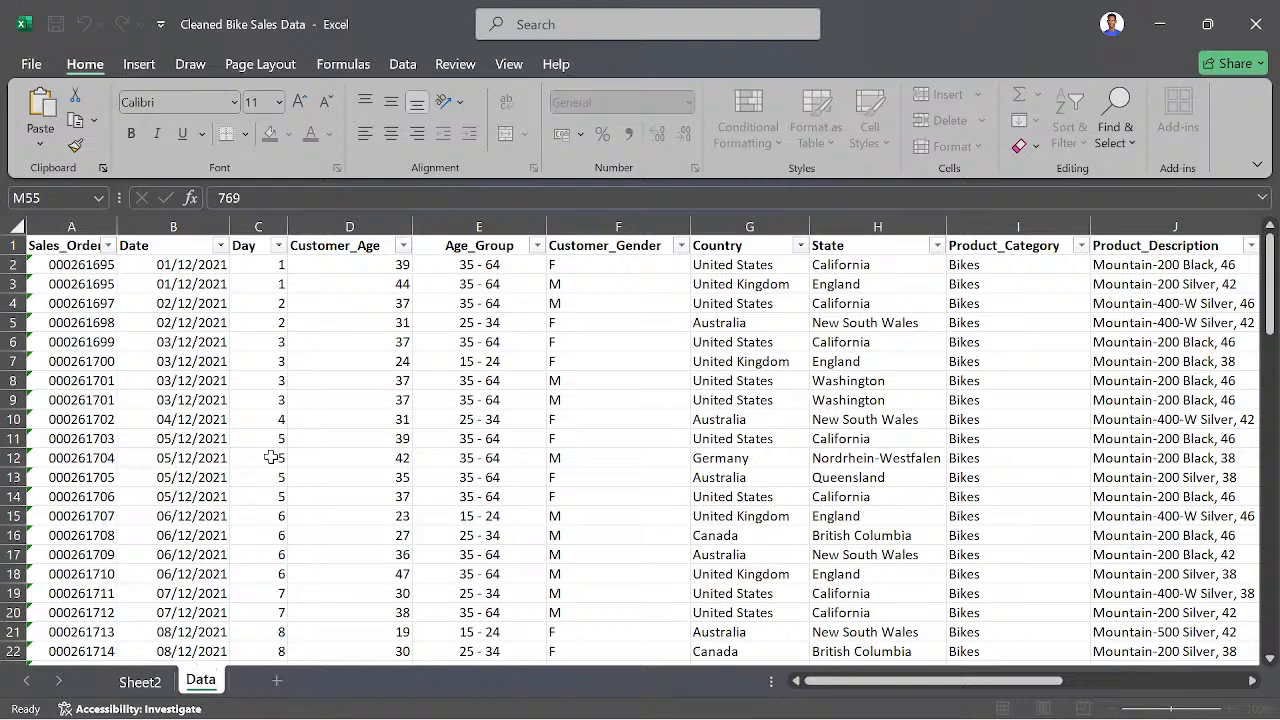
pyautogui.write(' Sheet')
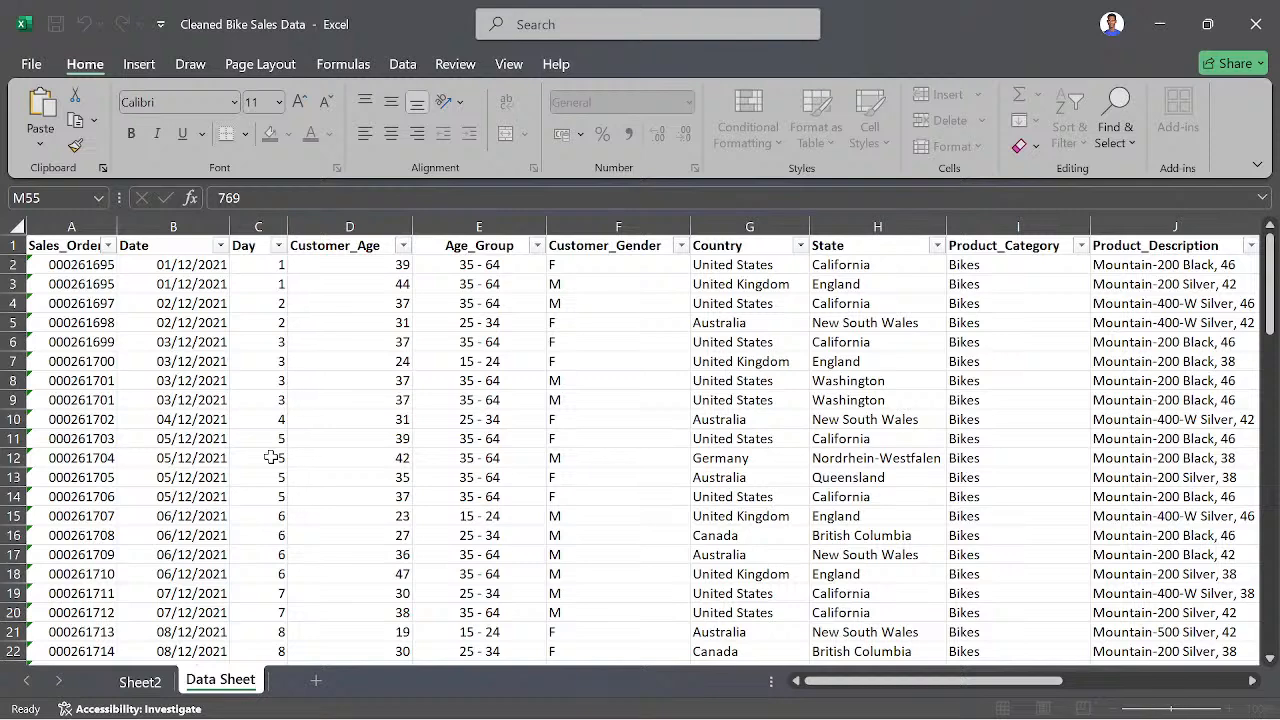
pyautogui.press('Return')
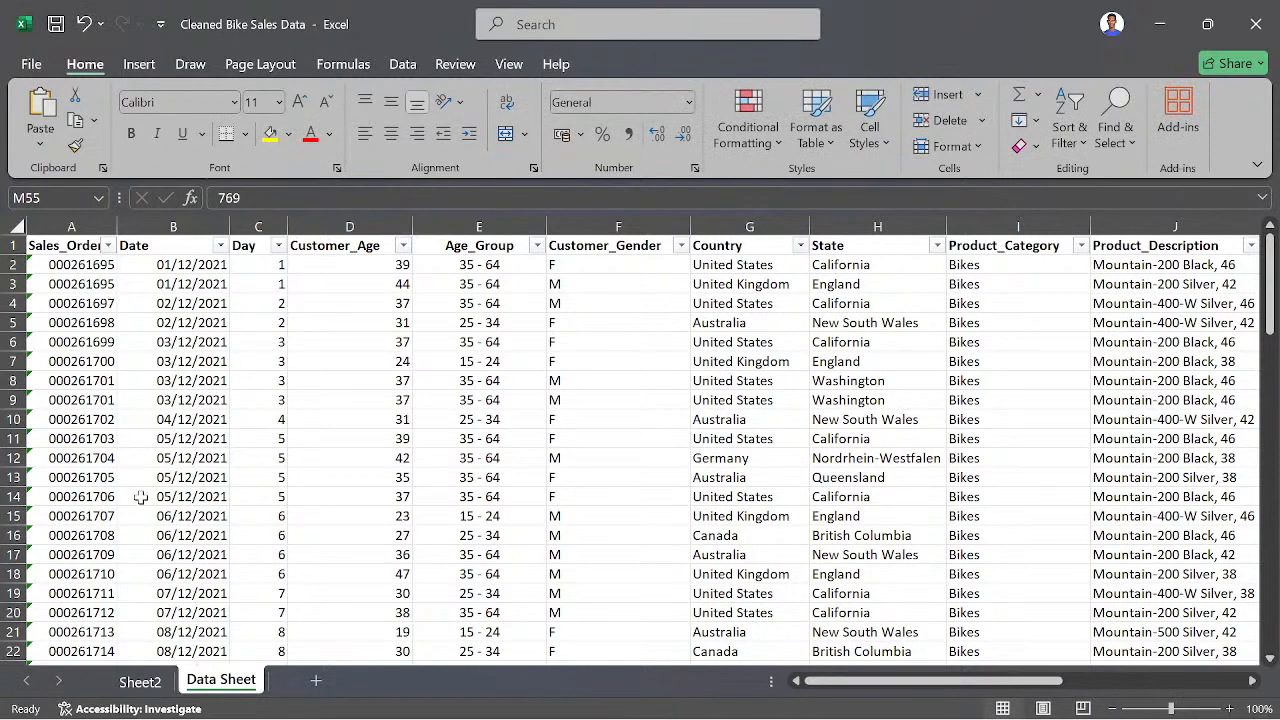
# - Rename the PivotTable worksheet Sheet2 as "Analysis"
pyautogui.click(135, 683)
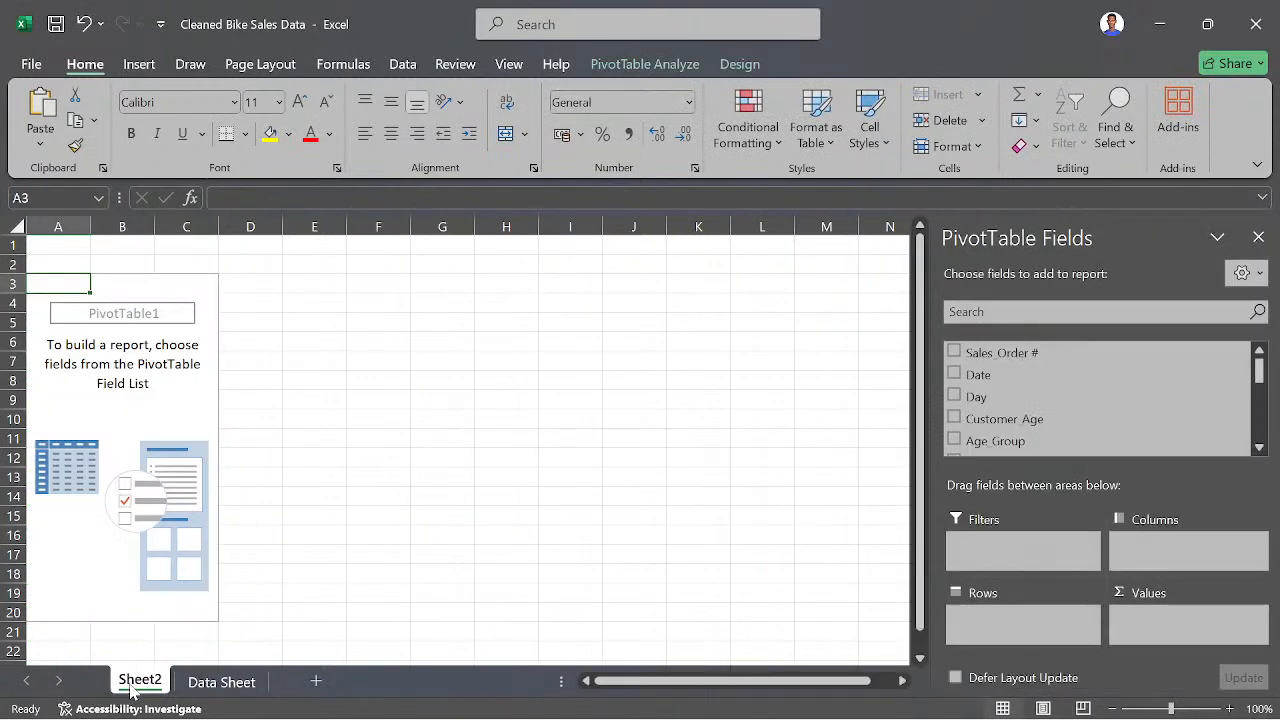
pyautogui.rightClick(141, 688)
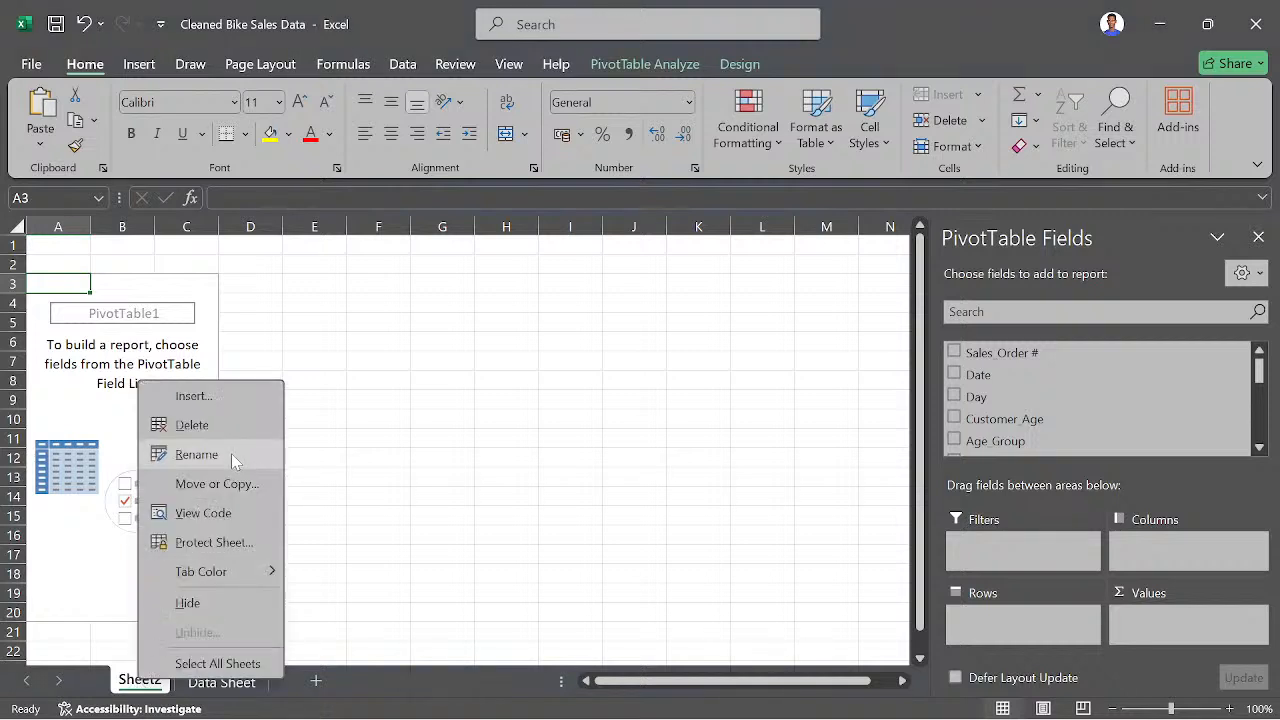
pyautogui.click(196, 454)
pyautogui.write('A')
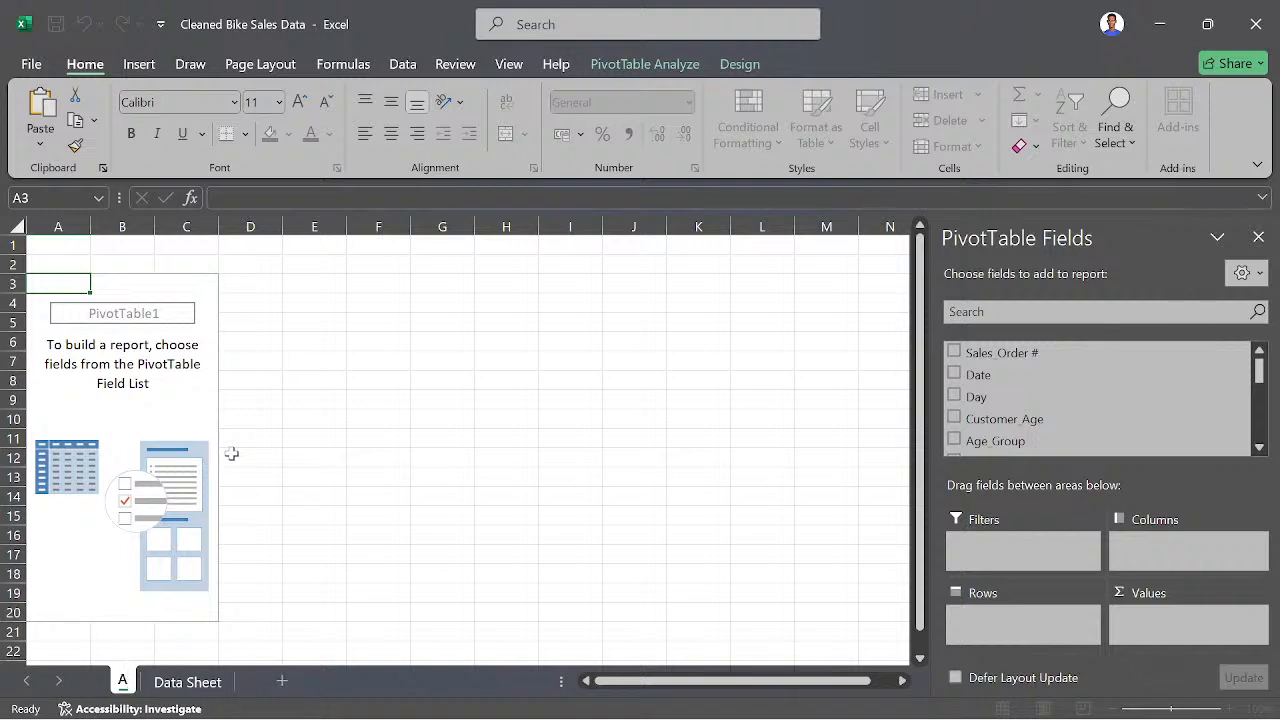
pyautogui.write('nalysis')
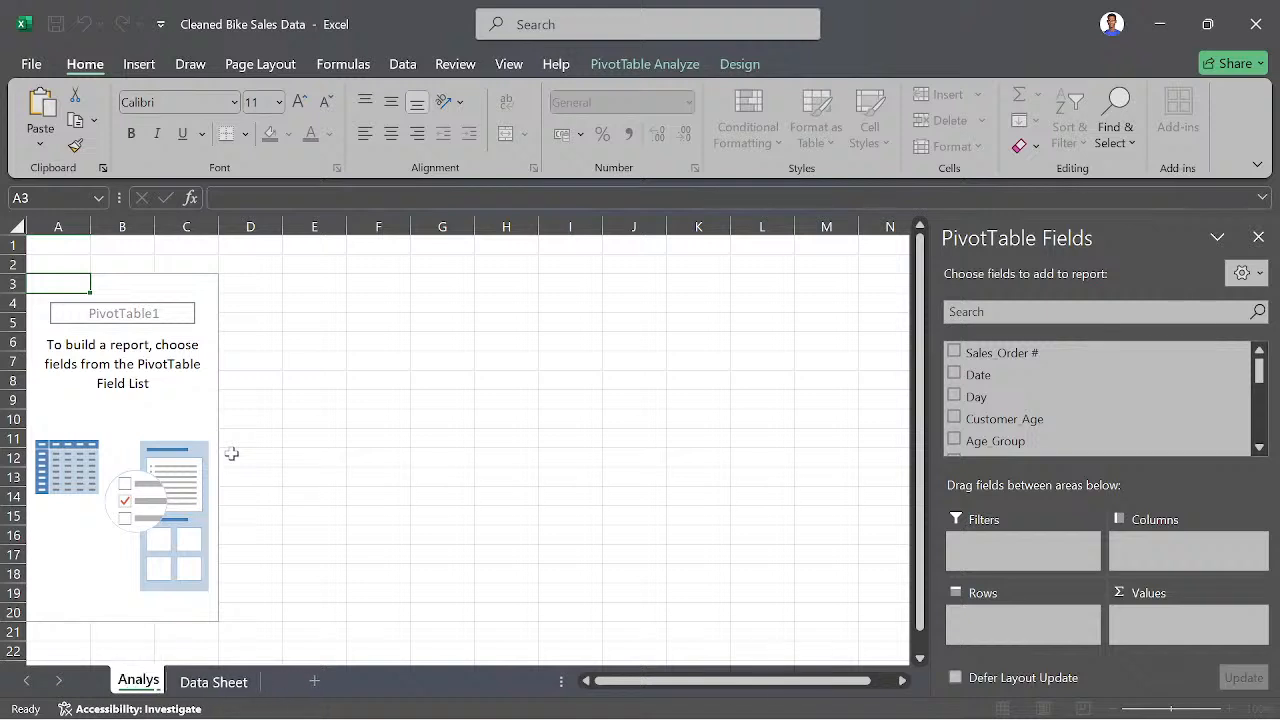
pyautogui.press('Return')
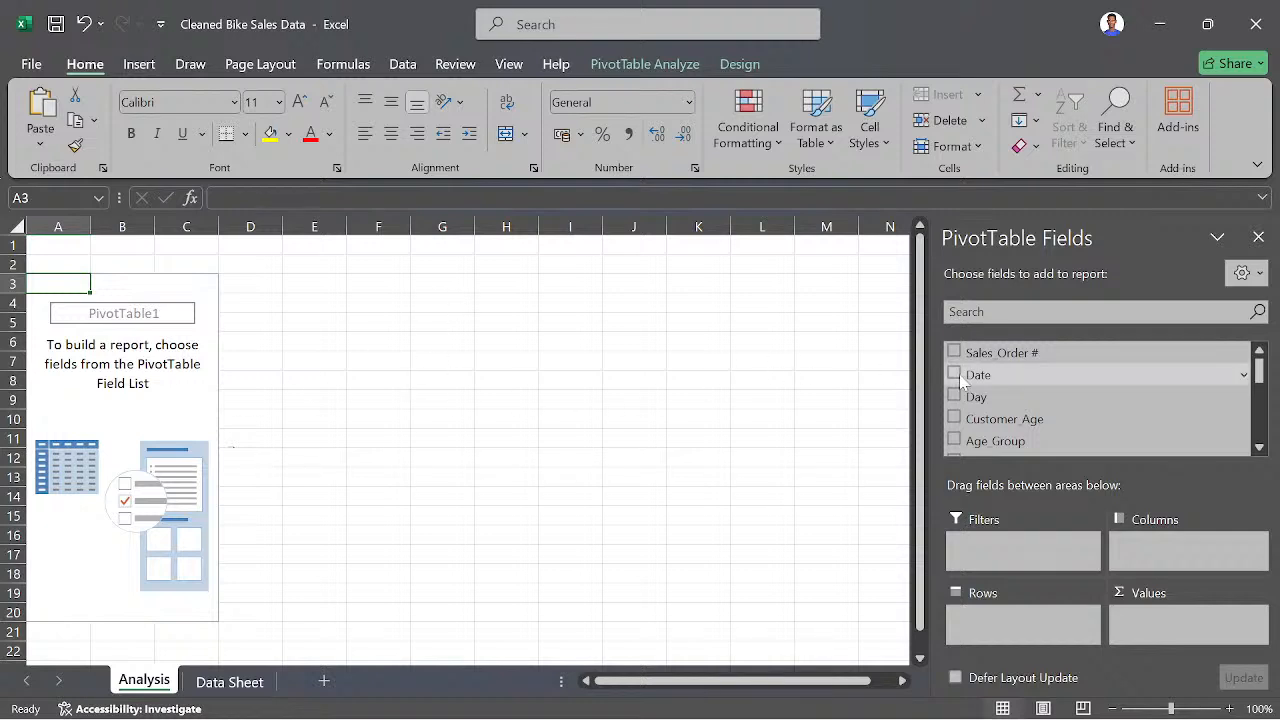
# - Compare the revenue and profit by country in the PivotTables on the Analysis sheet
pyautogui.scroll(-1, 1075, 390)
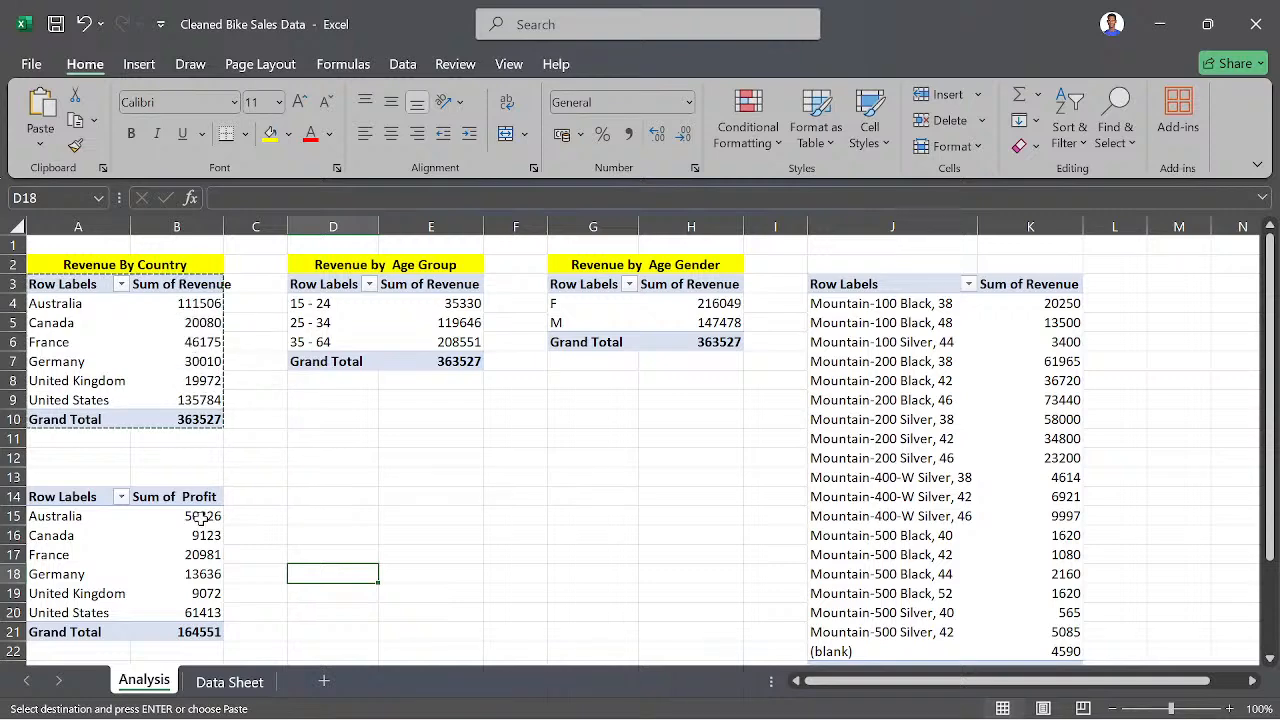
pyautogui.moveTo(199, 515)
pyautogui.scroll(-1, 186, 560)
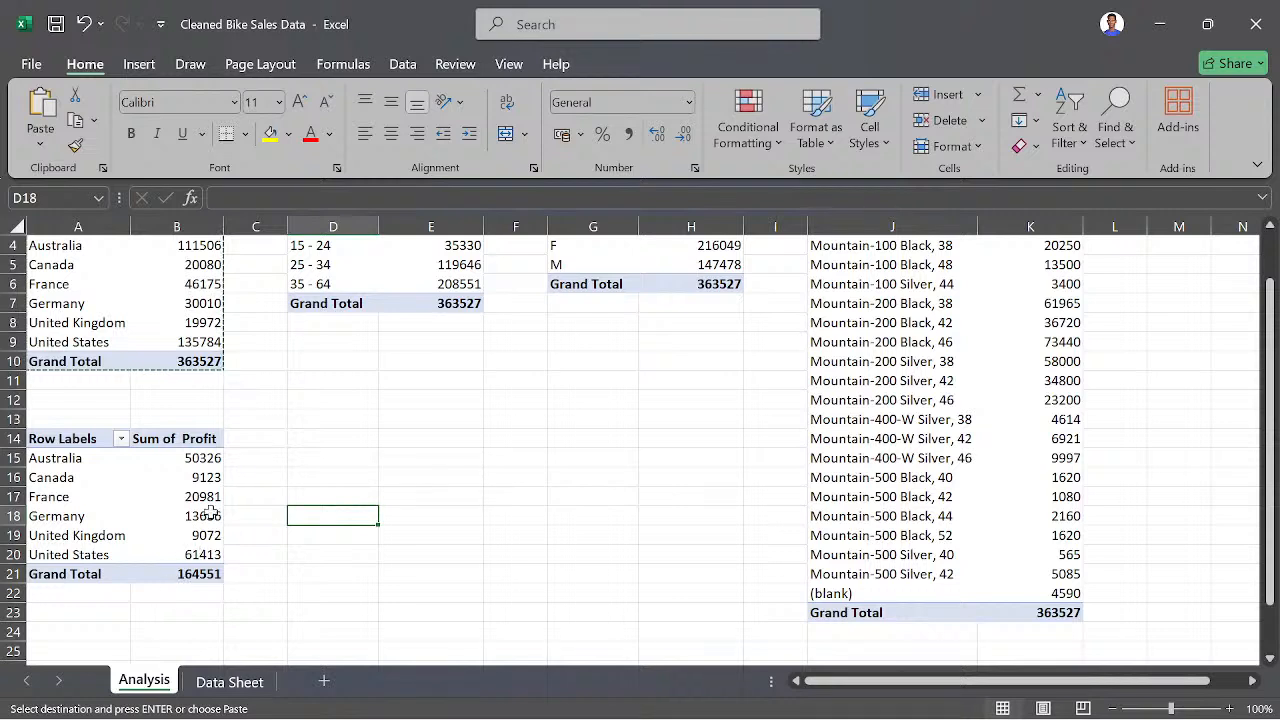
pyautogui.moveTo(197, 558)
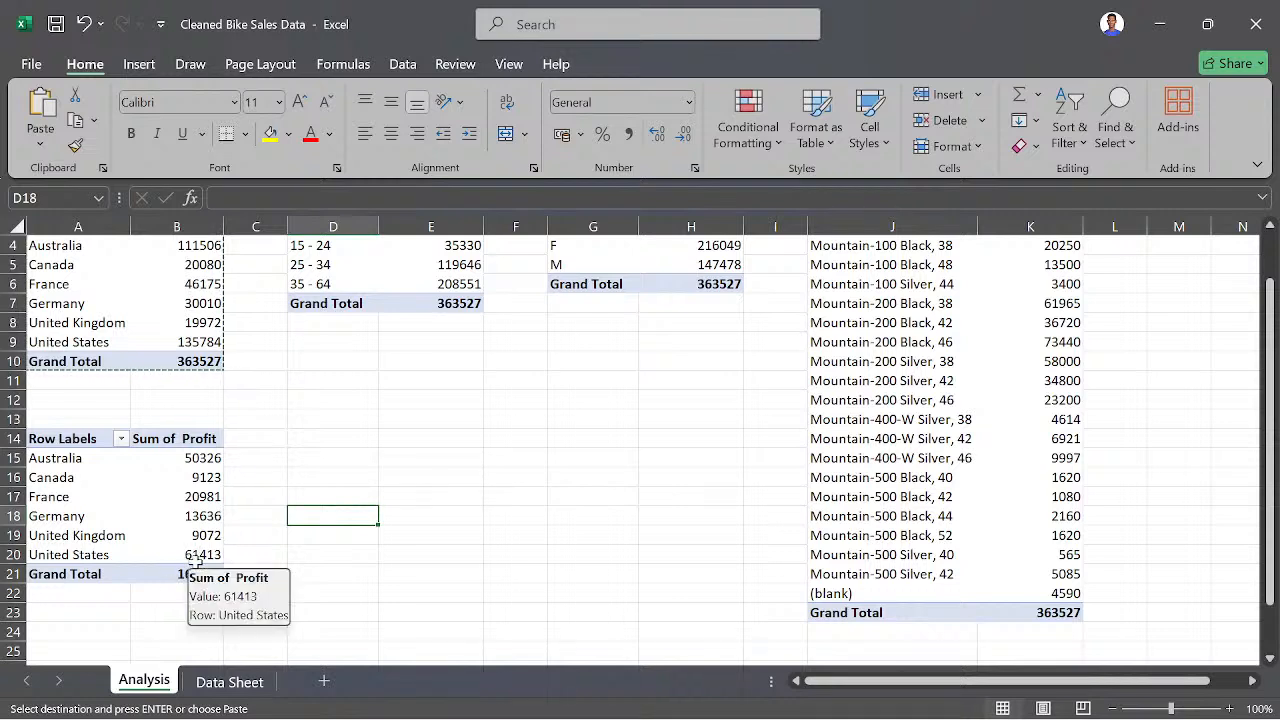
pyautogui.moveTo(142, 570)
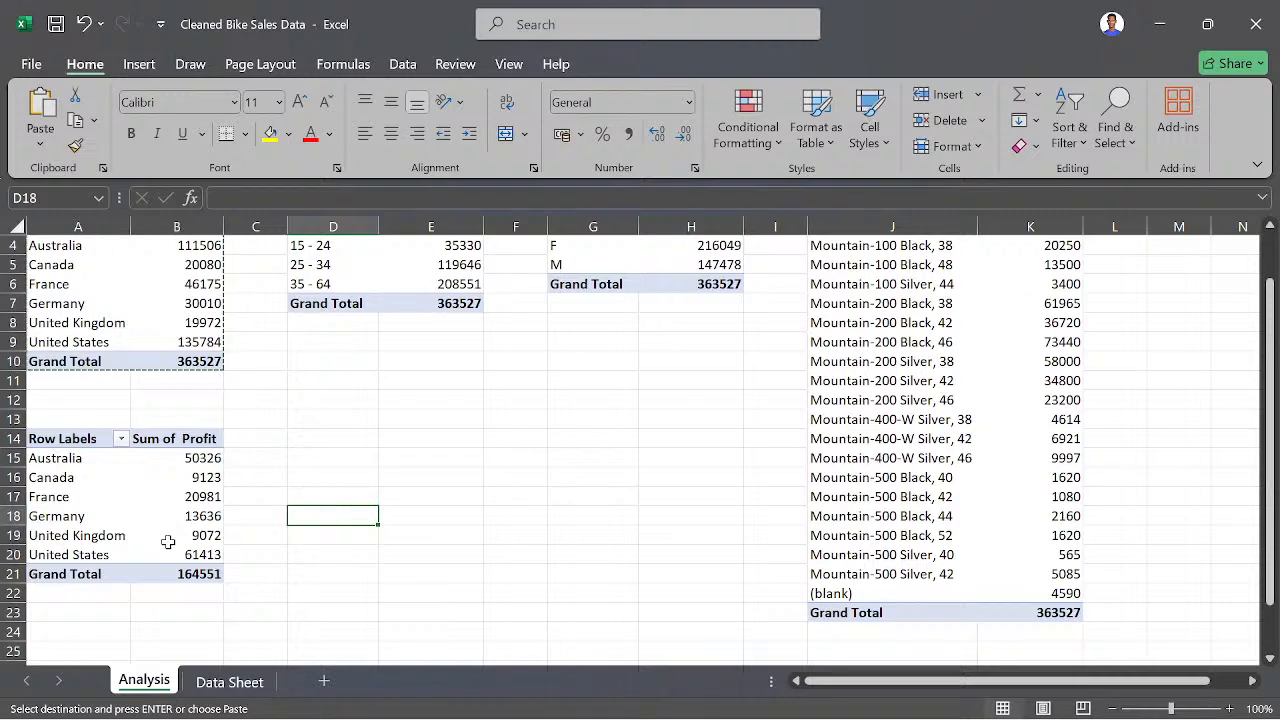
pyautogui.scroll(1, 190, 500)
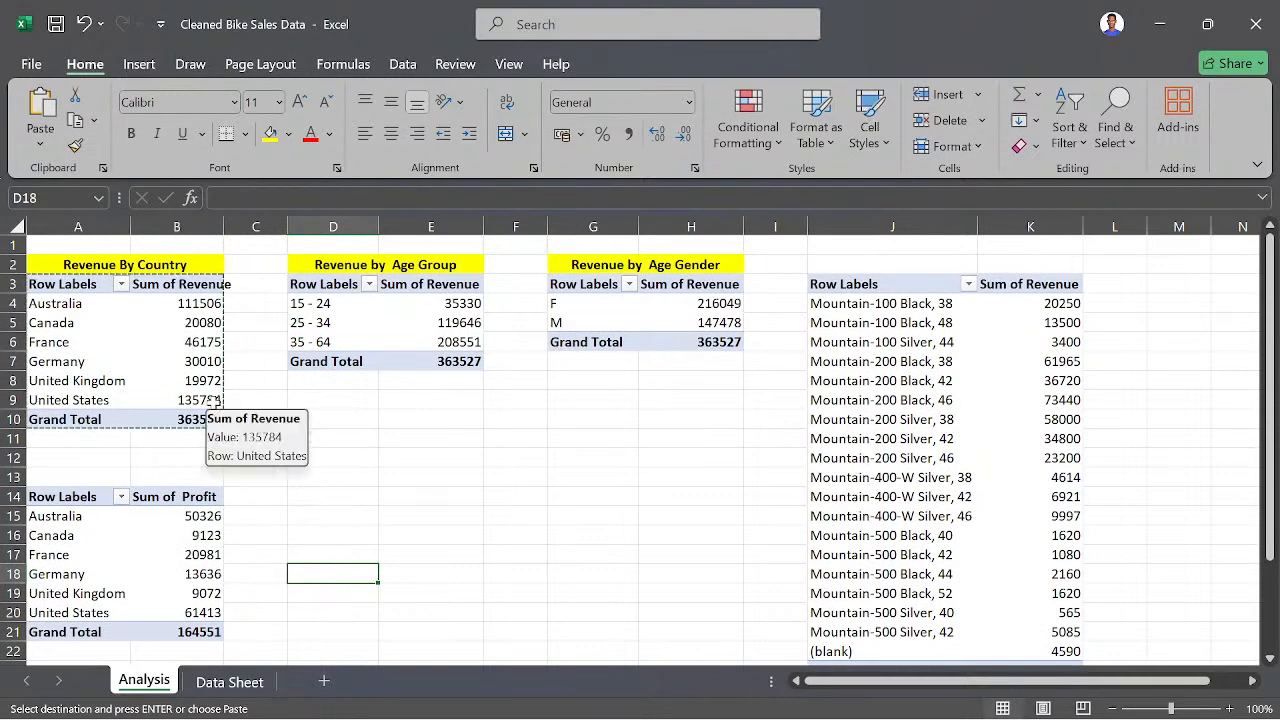
pyautogui.scroll(-3, 202, 492)
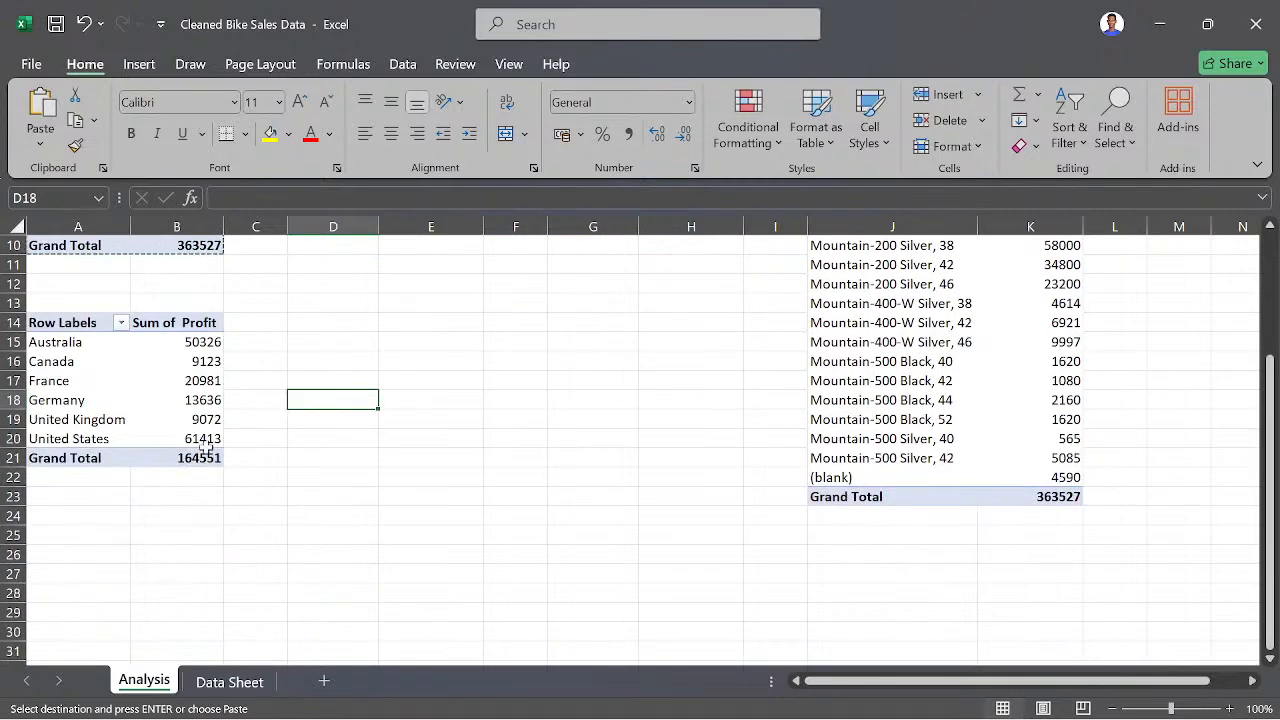
pyautogui.scroll(1, 202, 485)
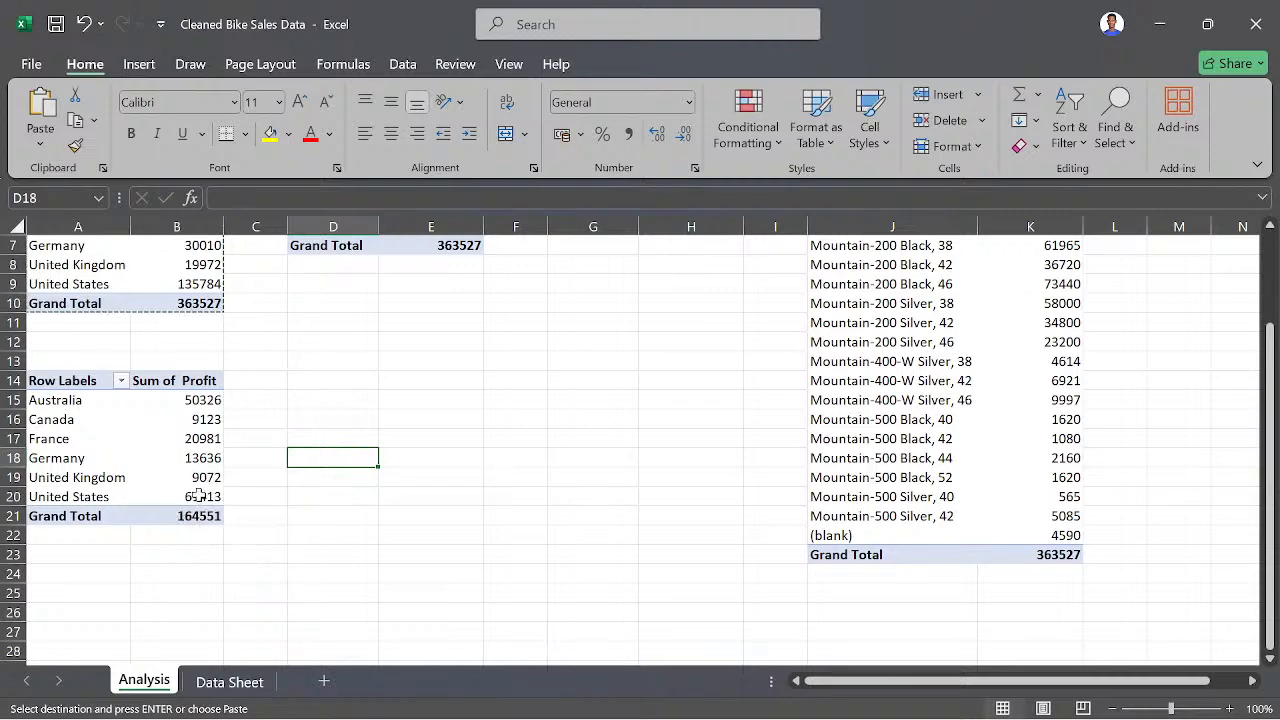
pyautogui.scroll(2, 240, 500)
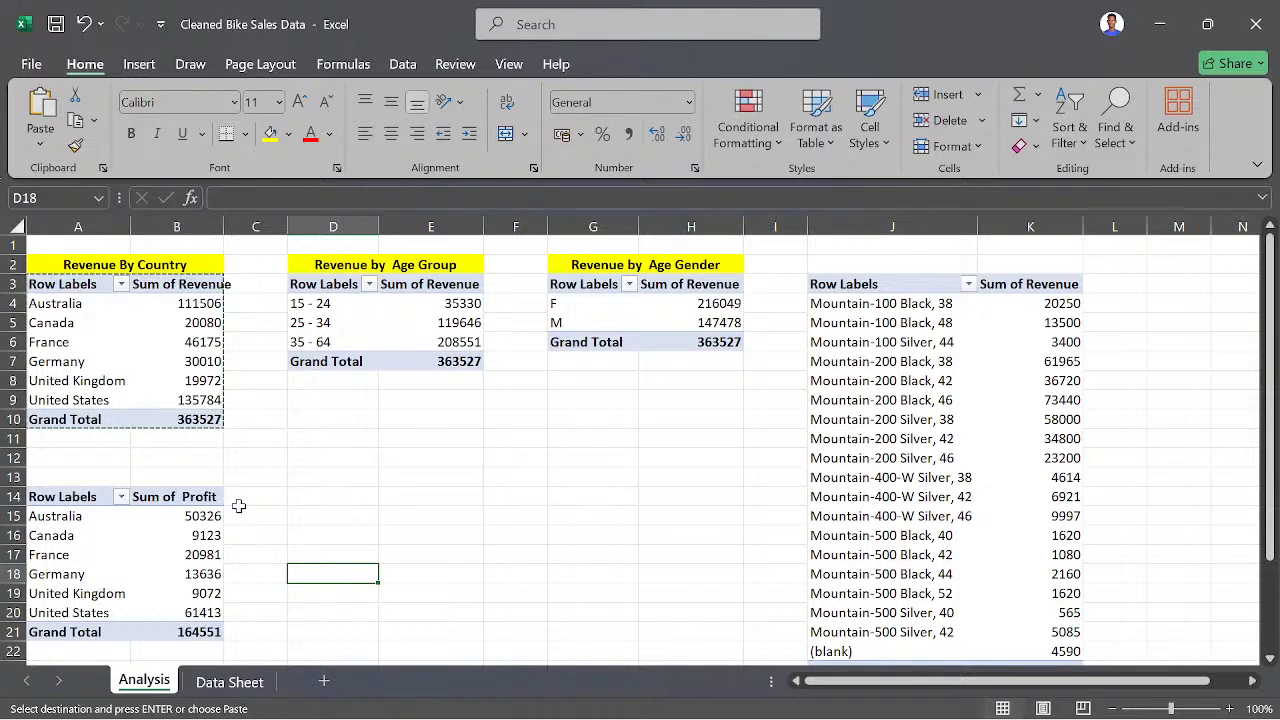
pyautogui.scroll(-2, 240, 520)
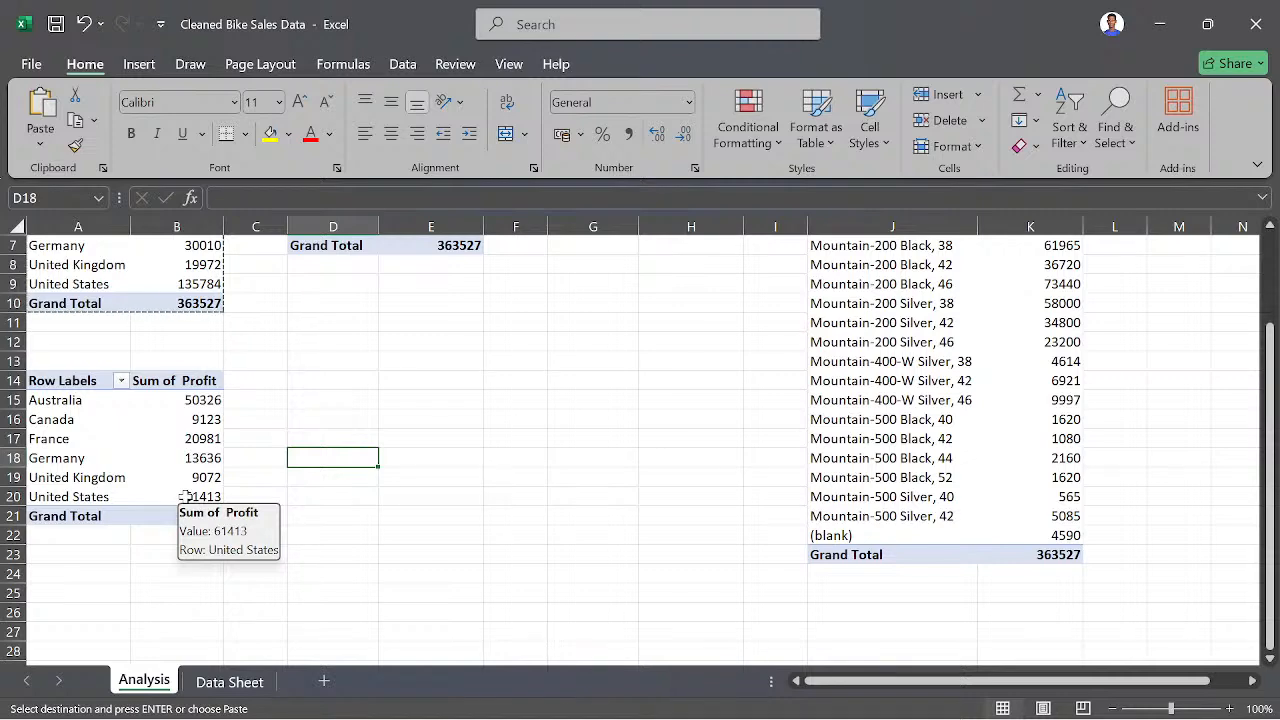
pyautogui.scroll(1, 190, 503)
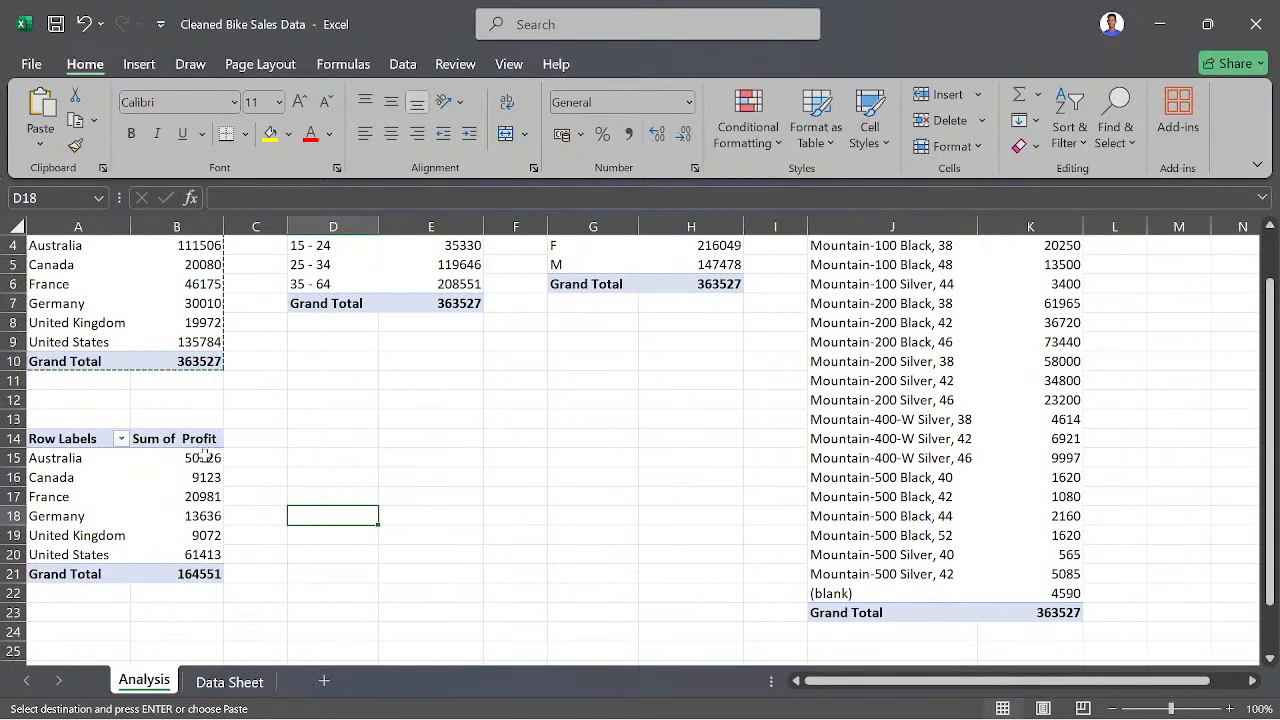
pyautogui.scroll(1, 198, 512)
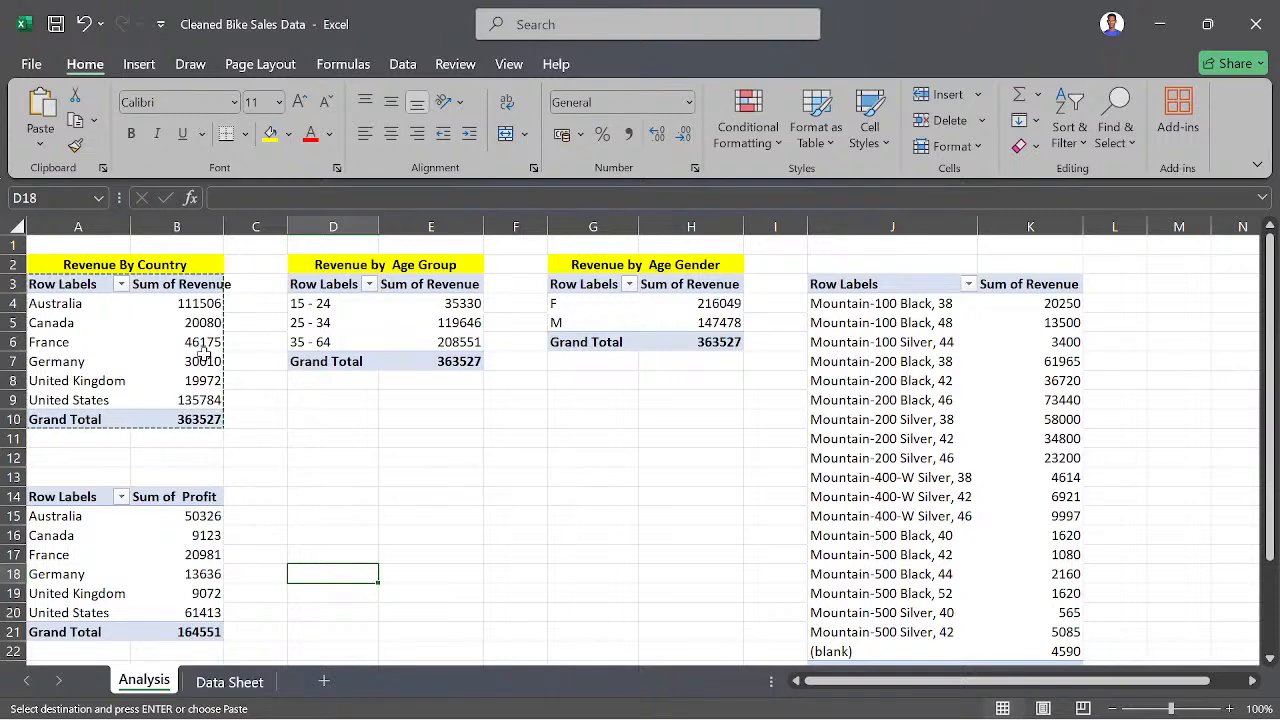
pyautogui.moveTo(200, 361)
pyautogui.moveTo(203, 385)
pyautogui.moveTo(203, 517)
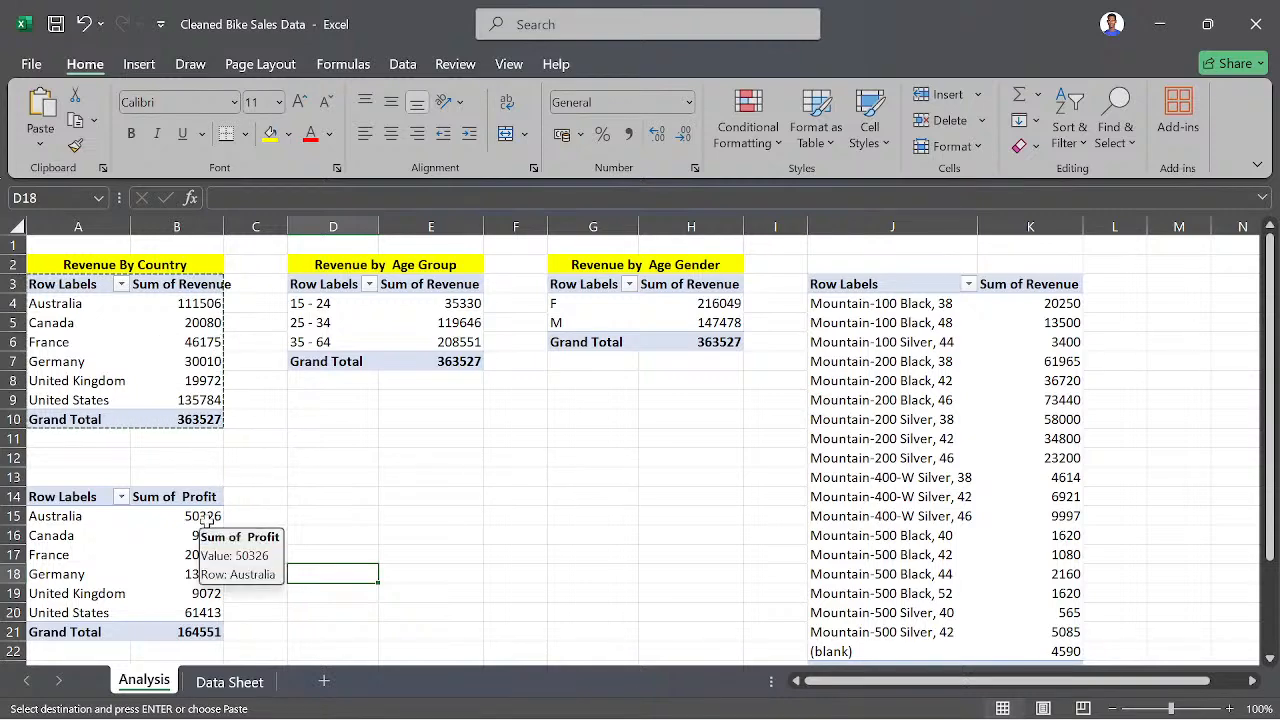
pyautogui.scroll(-1, 196, 550)
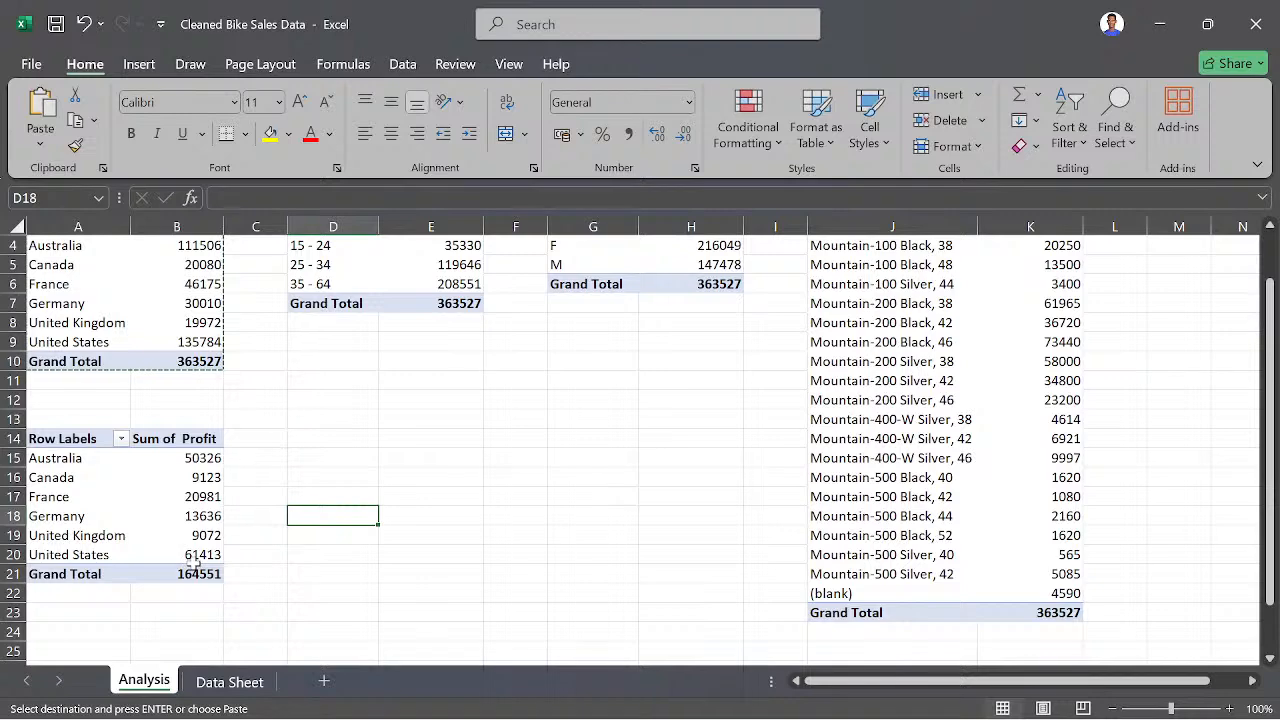
pyautogui.moveTo(193, 562)
pyautogui.scroll(1, 168, 498)
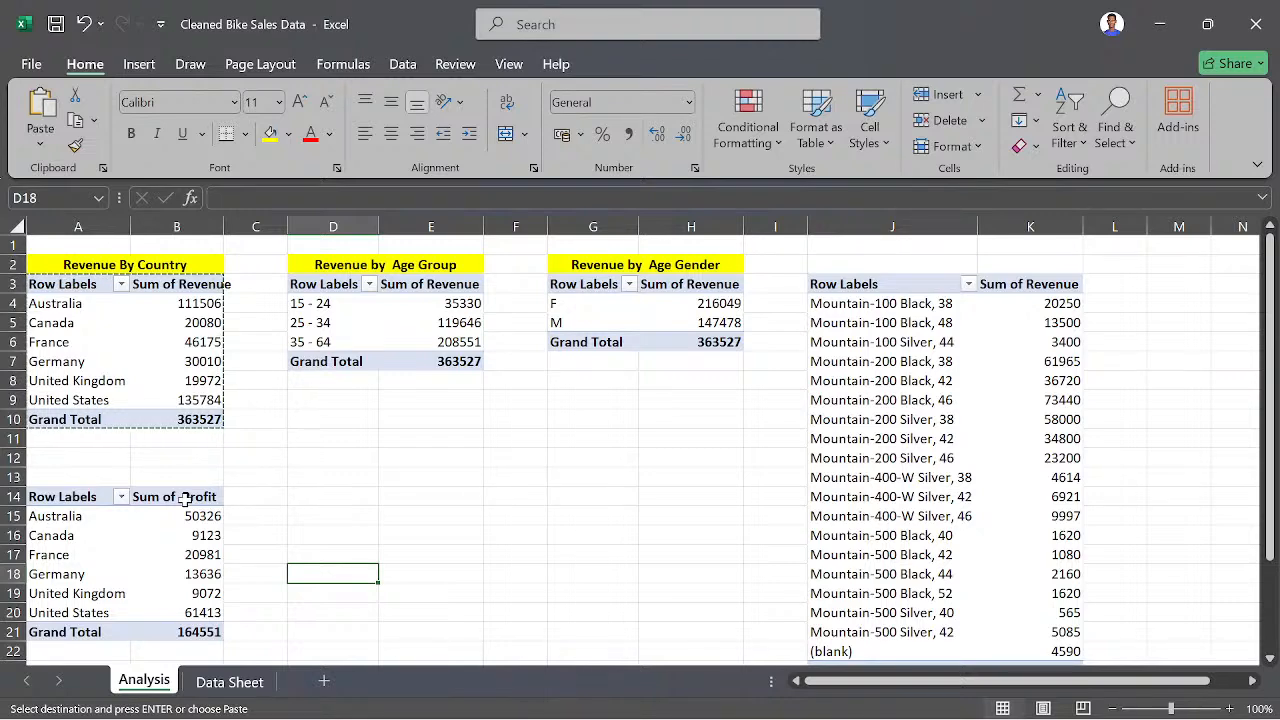
# - Select Australia's profit value in B15 and examine the fields used and available for the profit-by-country PivotTable
pyautogui.click(162, 520)
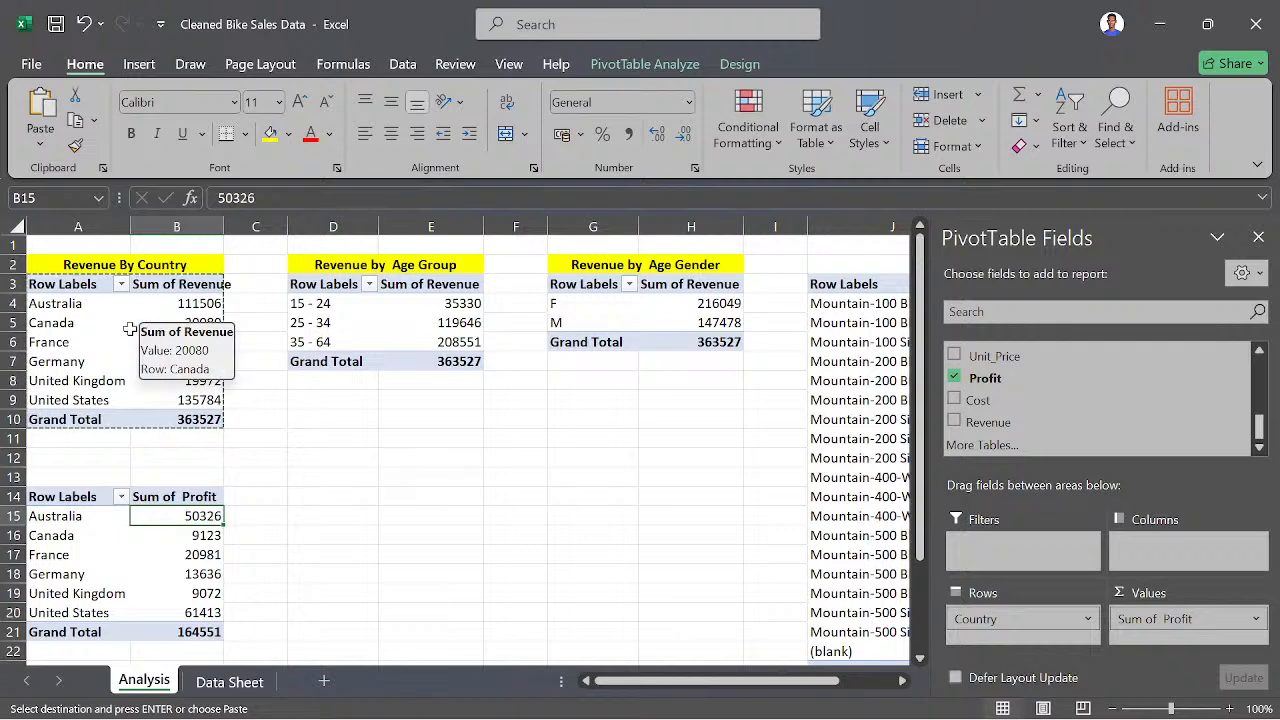
pyautogui.scroll(-3, 155, 400)
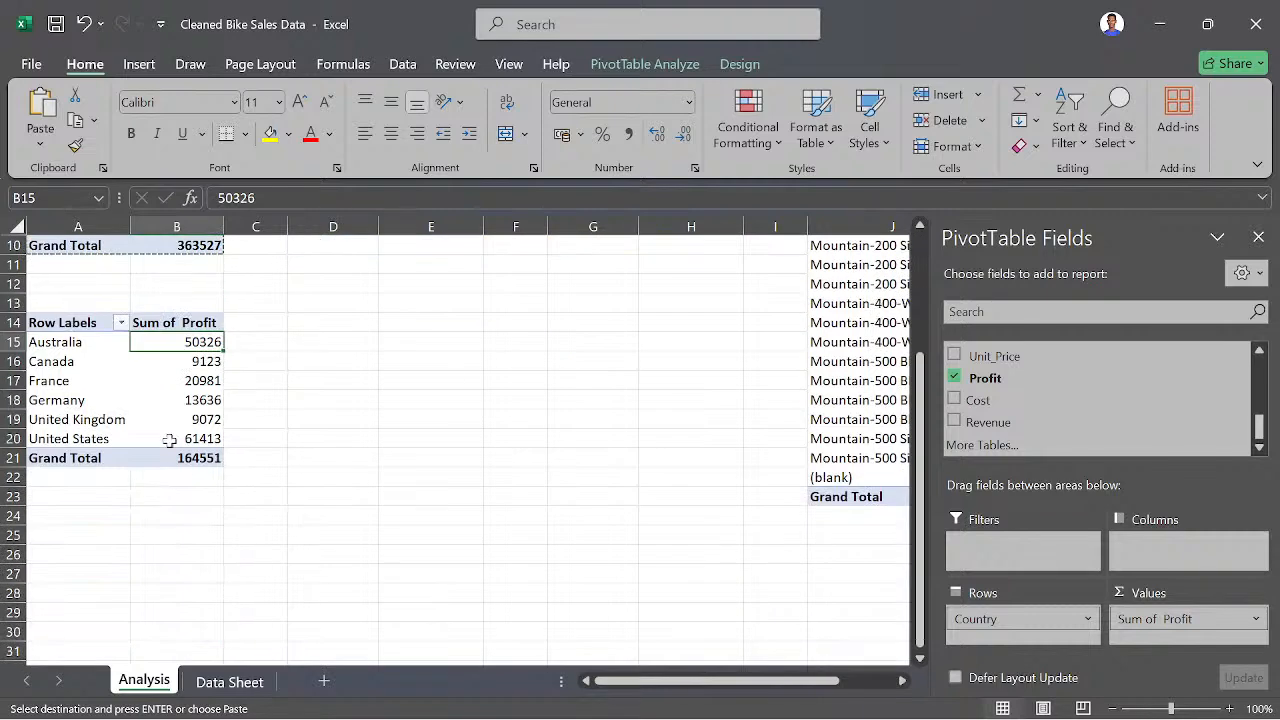
pyautogui.scroll(3, 150, 480)
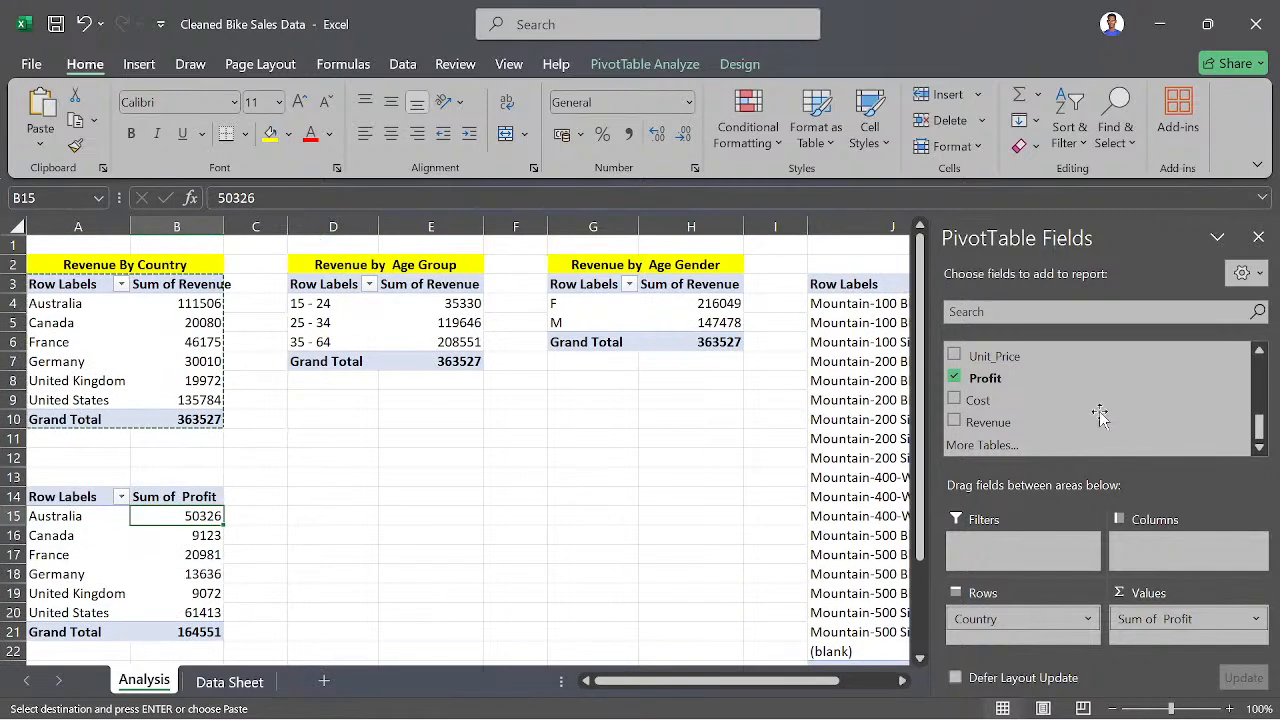
pyautogui.scroll(5, 1040, 420)
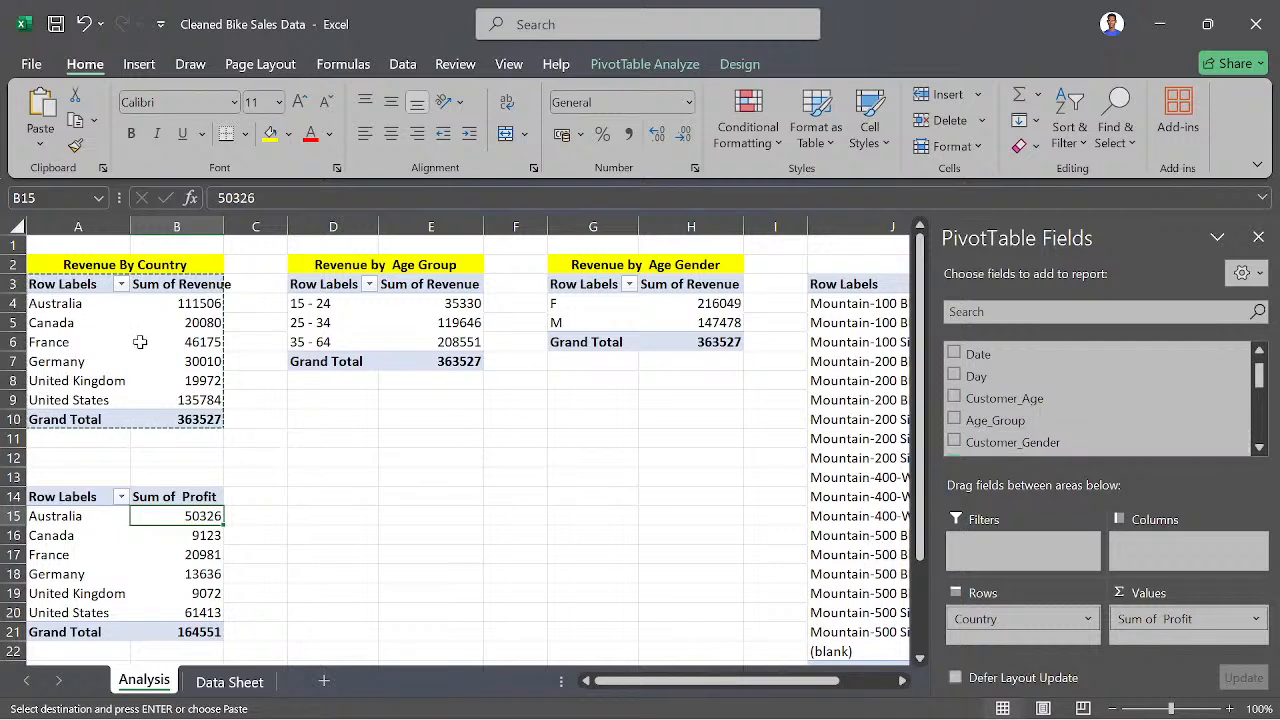
# - Examine the fields of the revenue-by-country PivotTable and the source sales records on the Data Sheet, ending back on the Analysis sheet
pyautogui.click(330, 516)
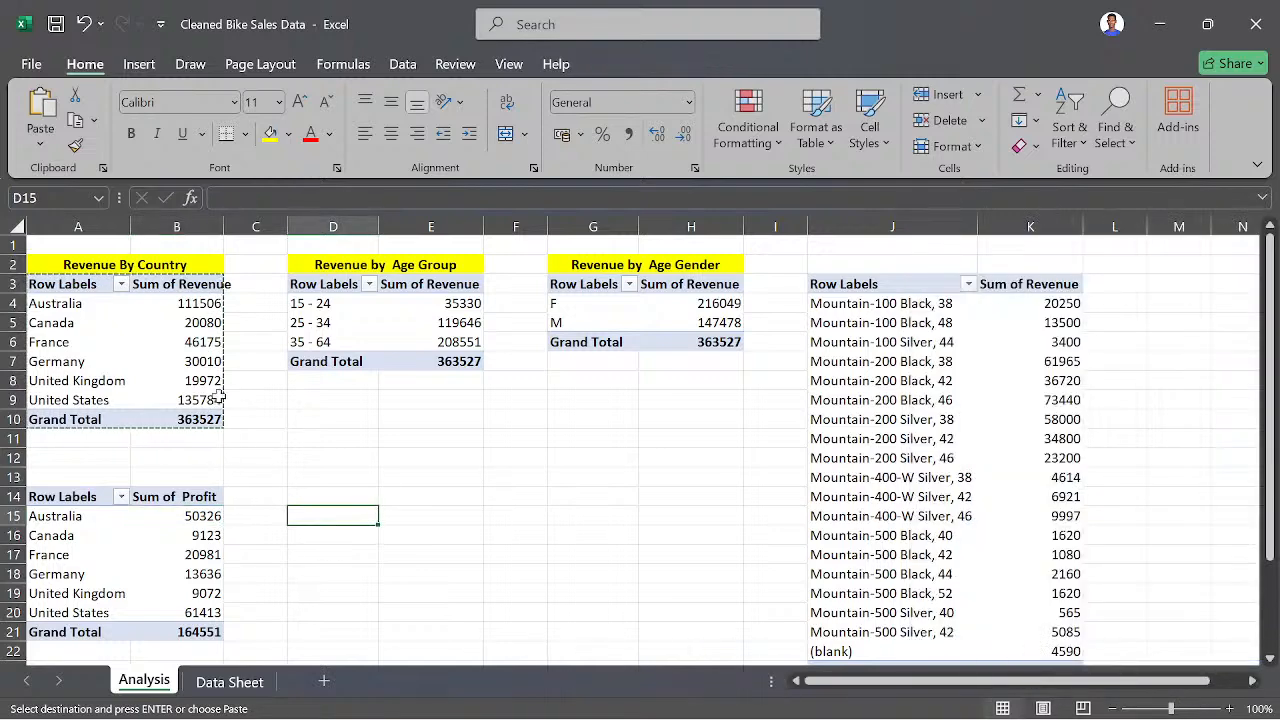
pyautogui.click(200, 381)
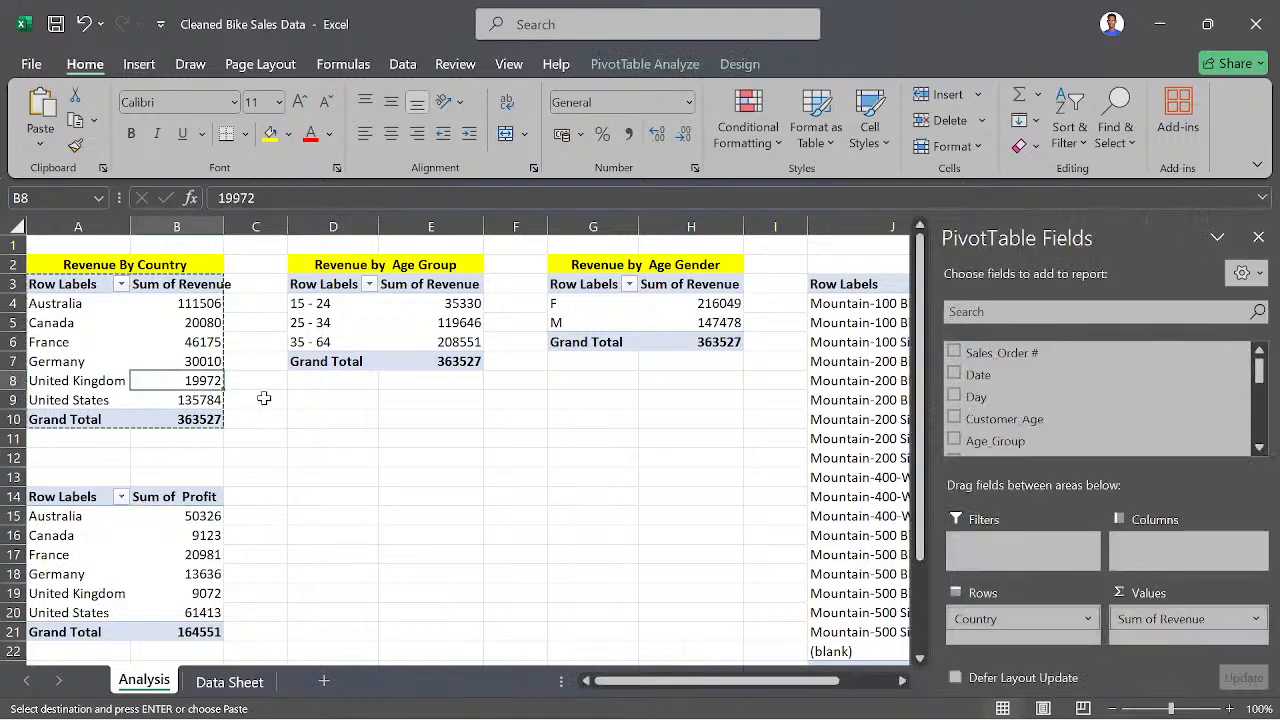
pyautogui.click(314, 406)
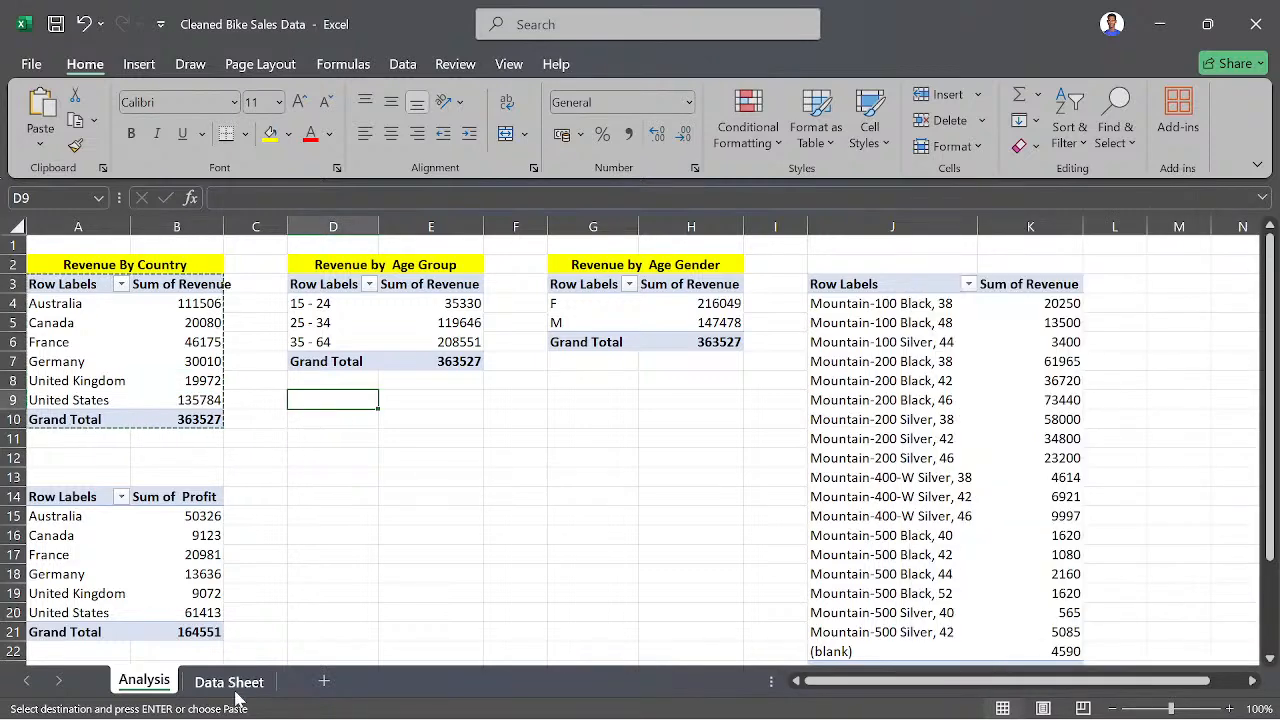
pyautogui.click(232, 682)
pyautogui.click(145, 681)
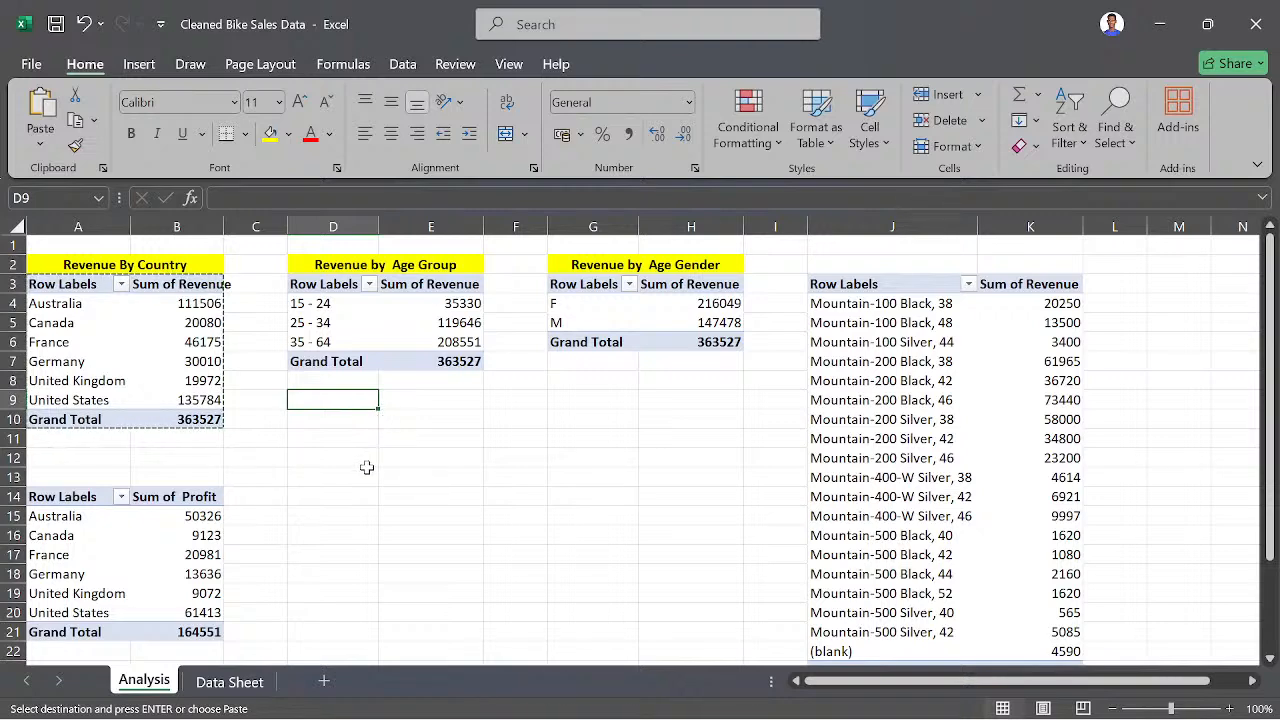
pyautogui.click(221, 679)
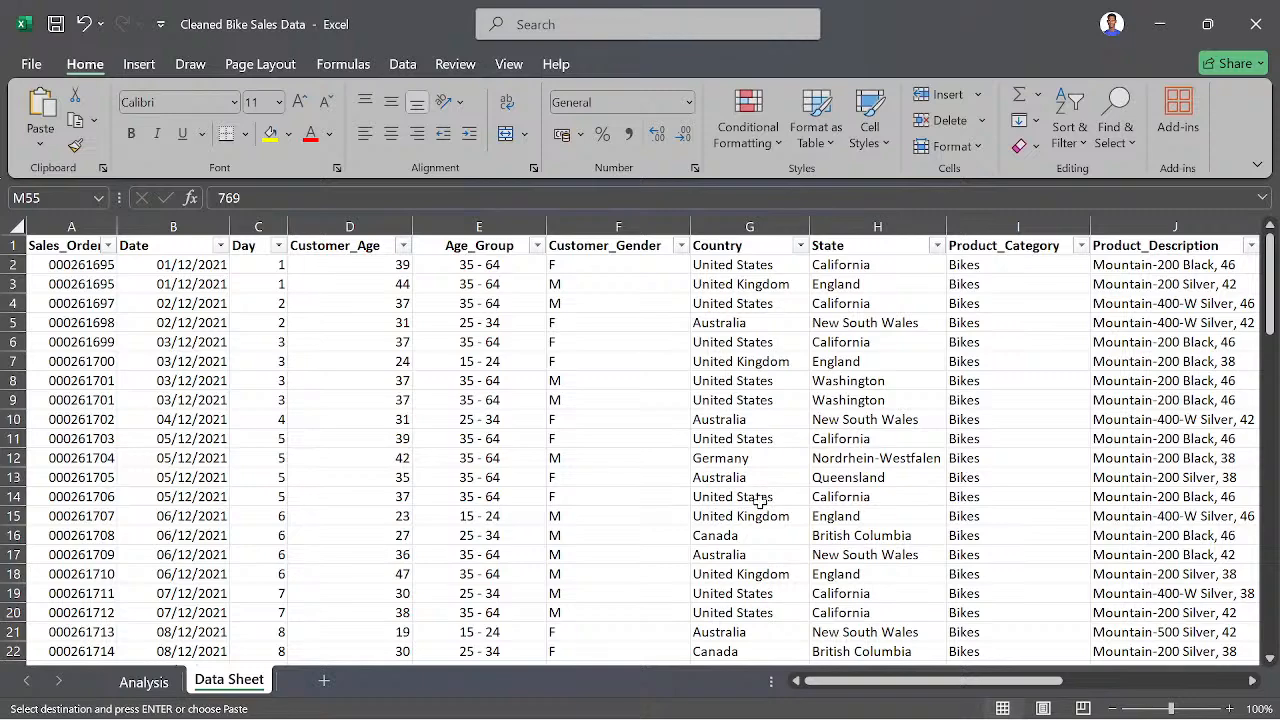
pyautogui.scroll(-2, 623, 420)
pyautogui.scroll(1, 627, 418)
pyautogui.scroll(1, 627, 418)
pyautogui.click(140, 682)
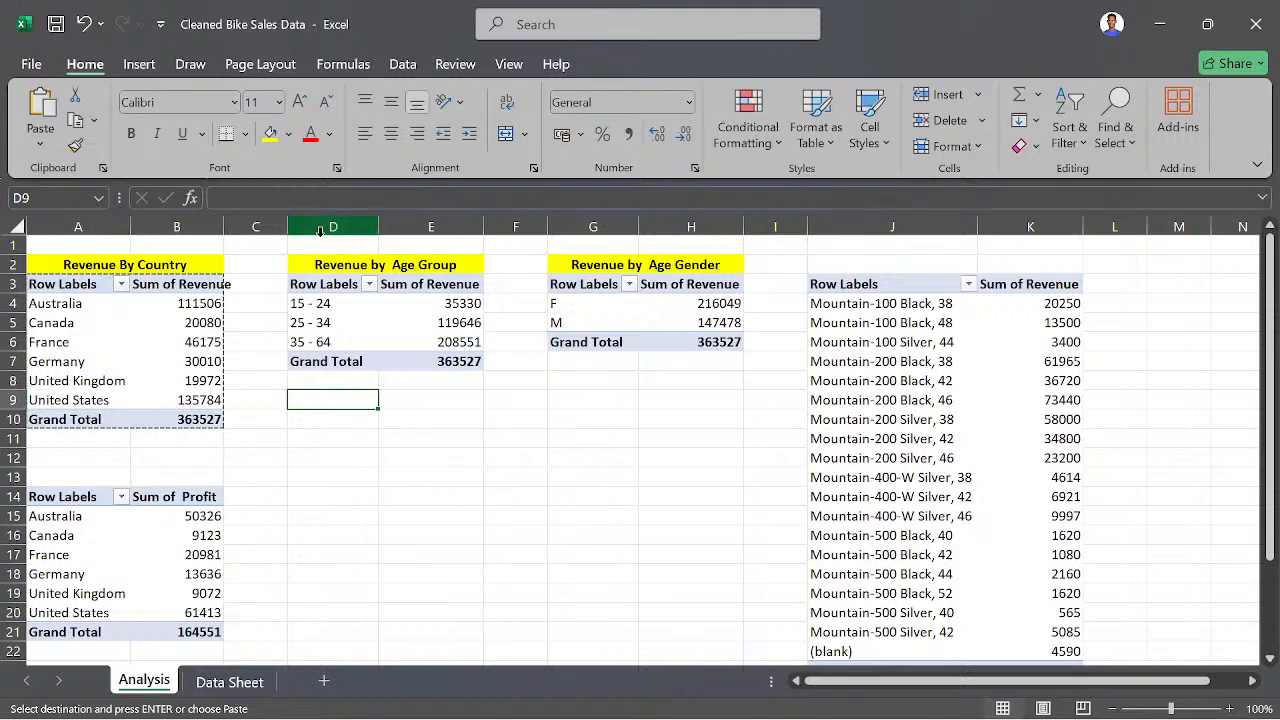
# - Select the age group revenue data in D4:E6 and examine the pie, column, hierarchy, line and scatter chart types available for it
pyautogui.click(296, 294)
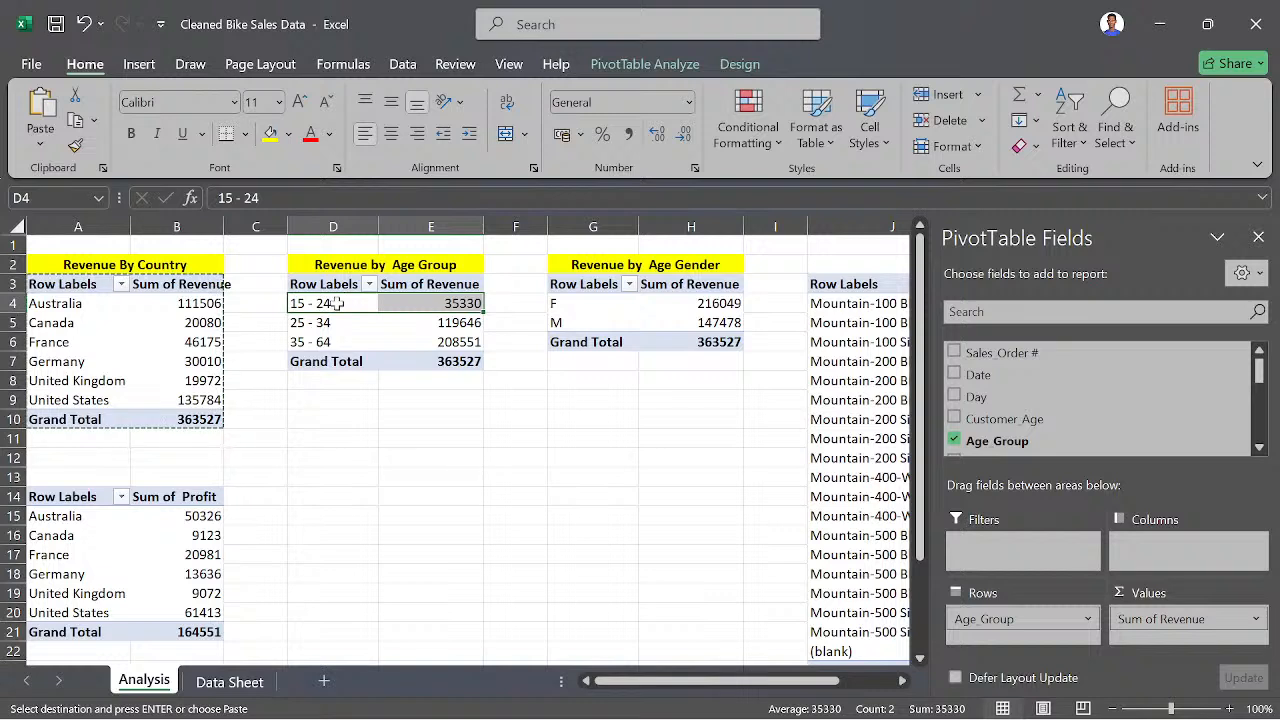
pyautogui.moveTo(286, 298); pyautogui.dragTo(440, 337)
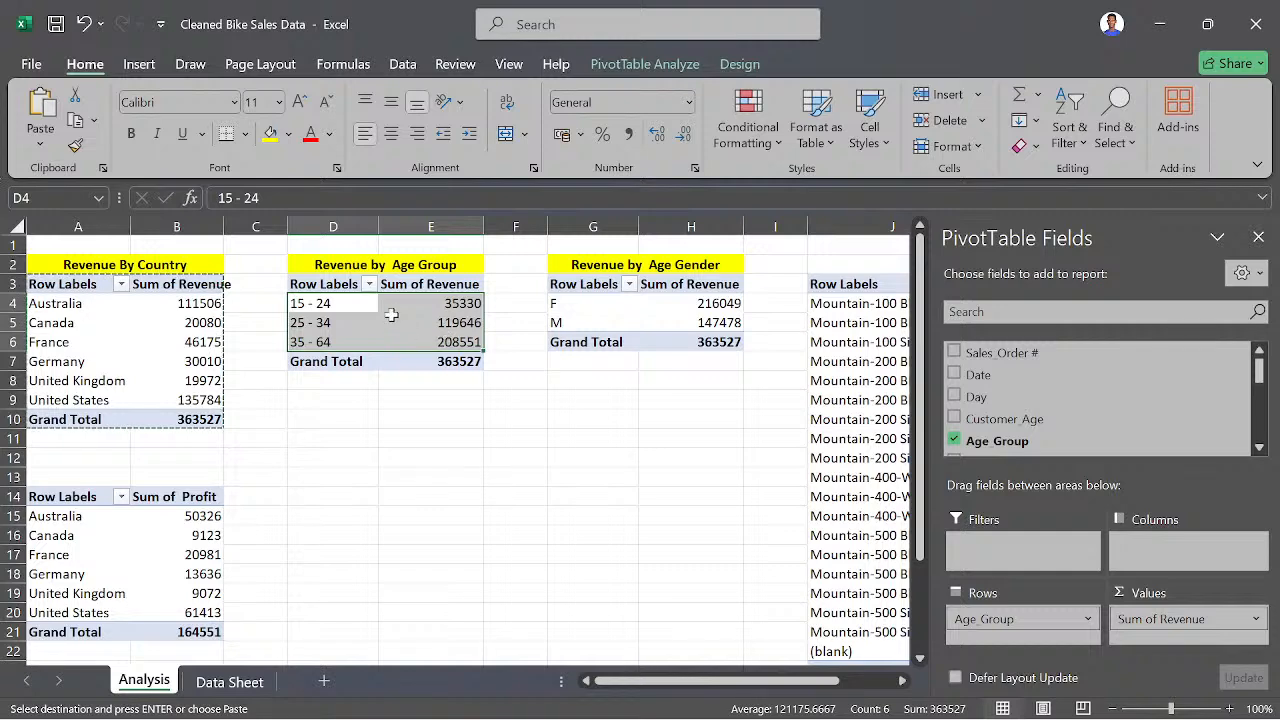
pyautogui.click(148, 65)
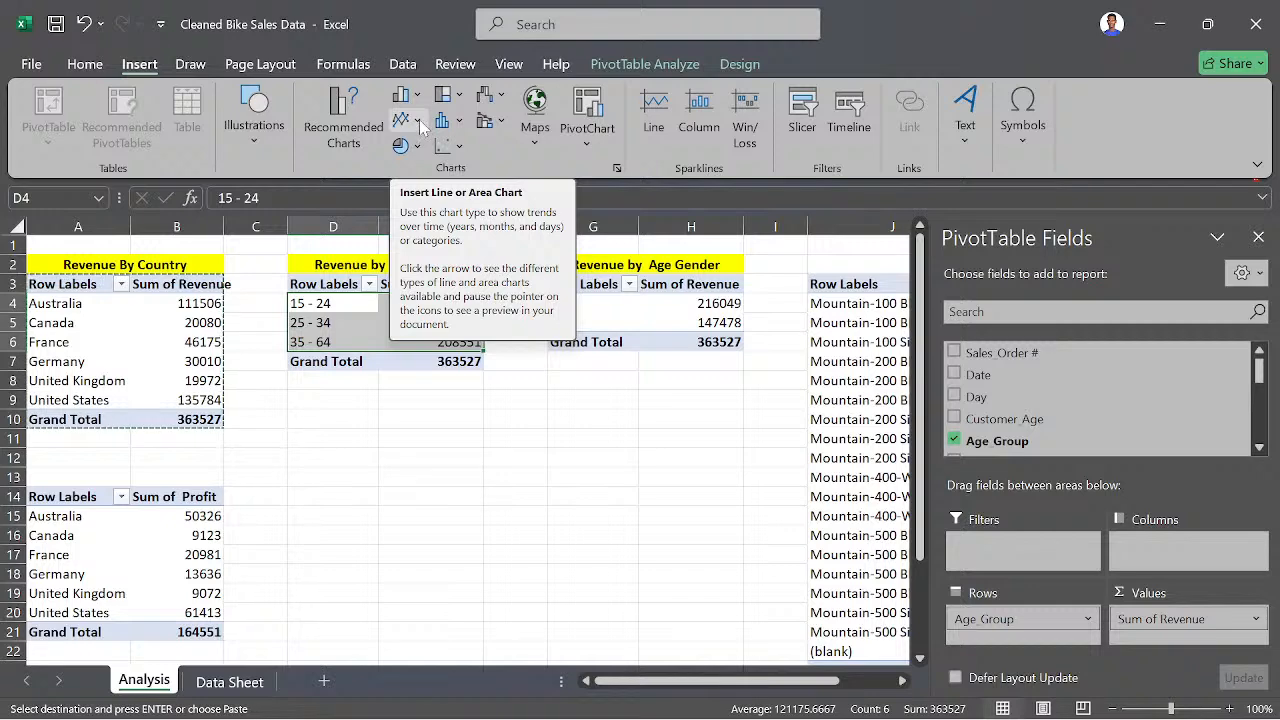
pyautogui.click(416, 146)
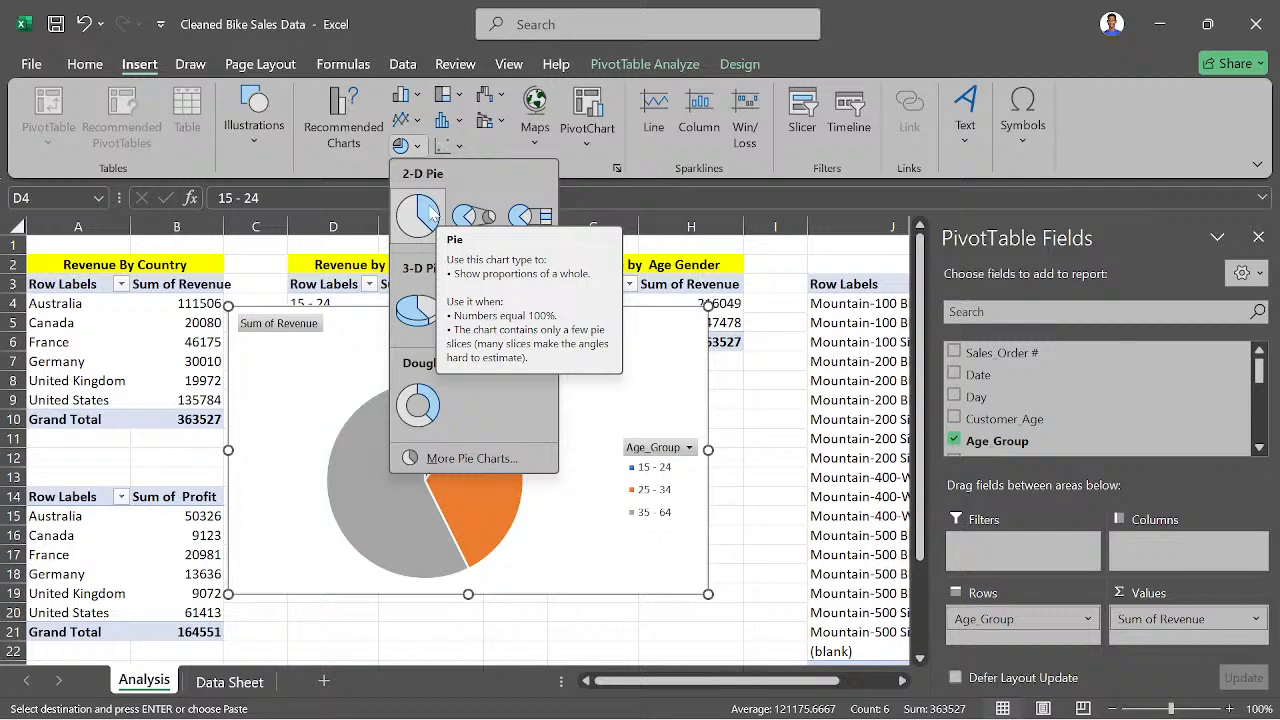
pyautogui.click(415, 94)
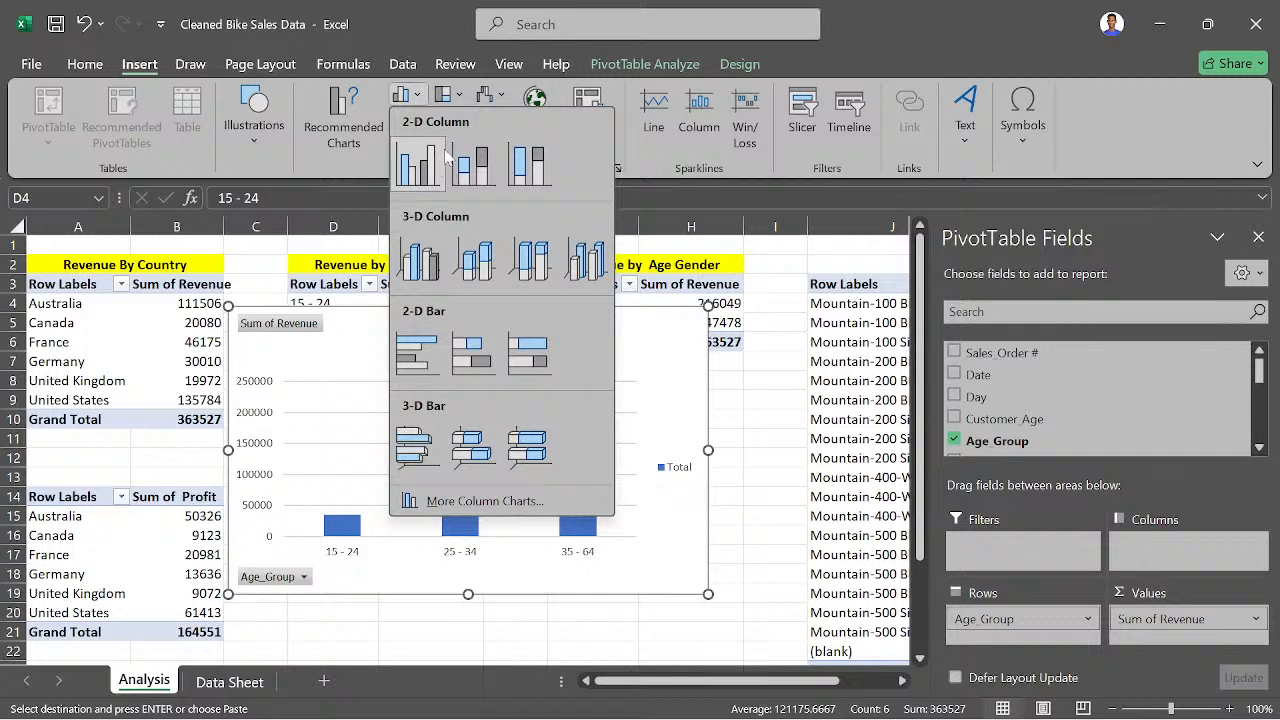
pyautogui.click(459, 96)
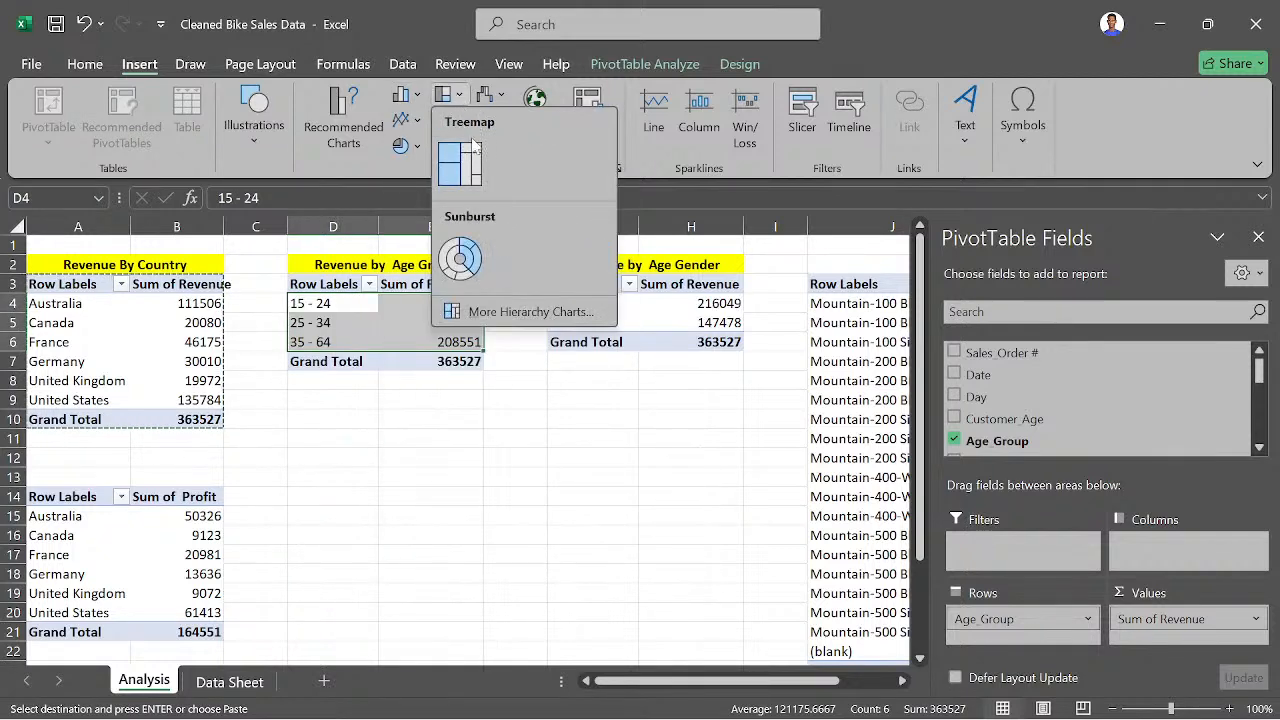
pyautogui.click(416, 121)
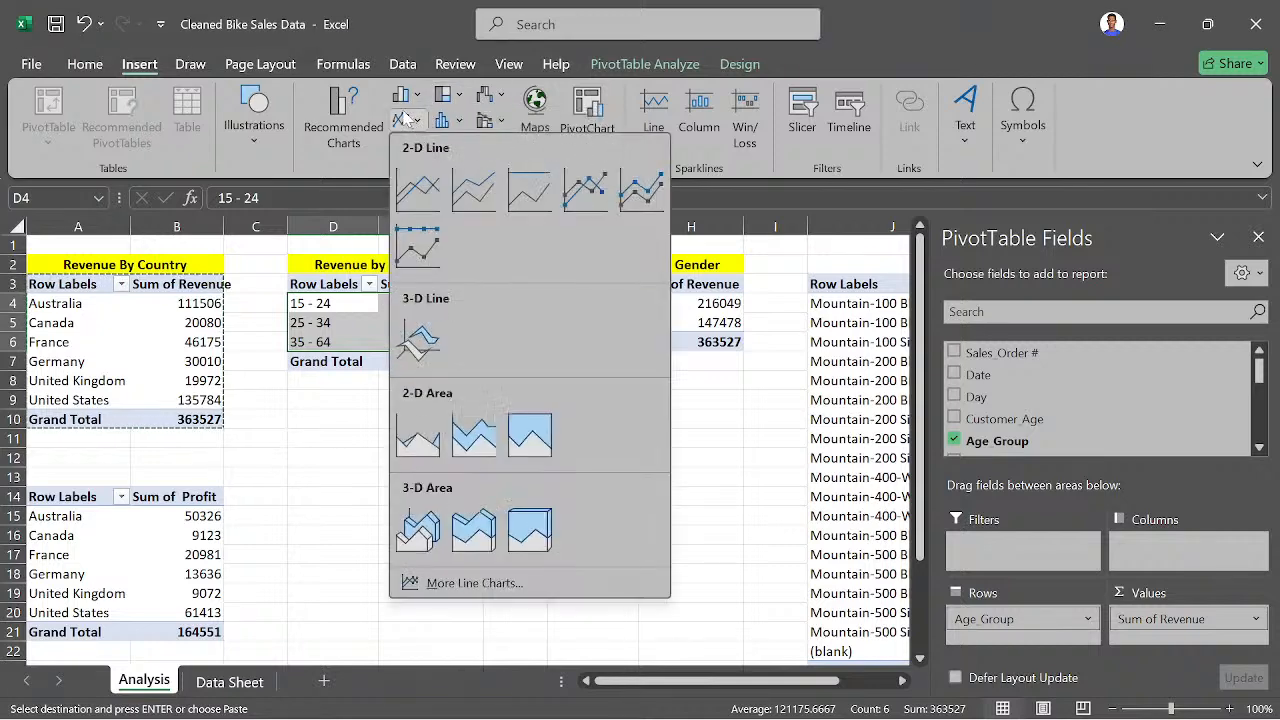
pyautogui.click(408, 120)
pyautogui.click(460, 147)
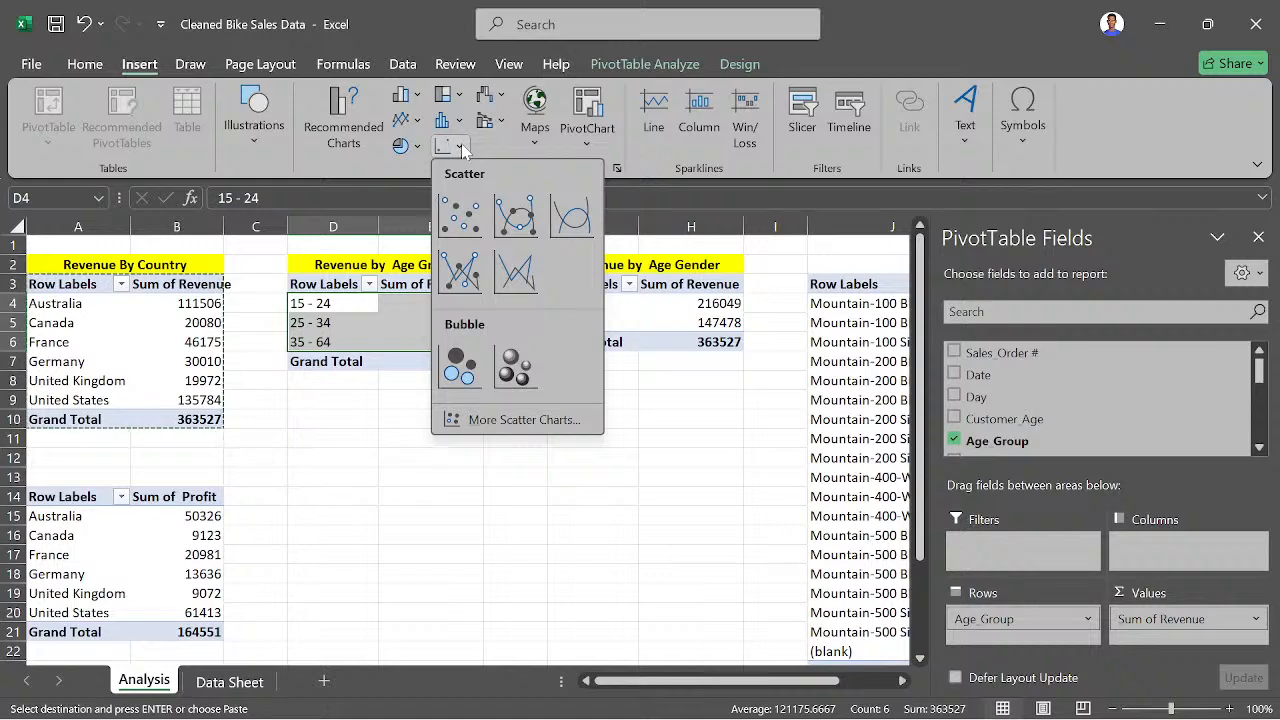
pyautogui.click(461, 148)
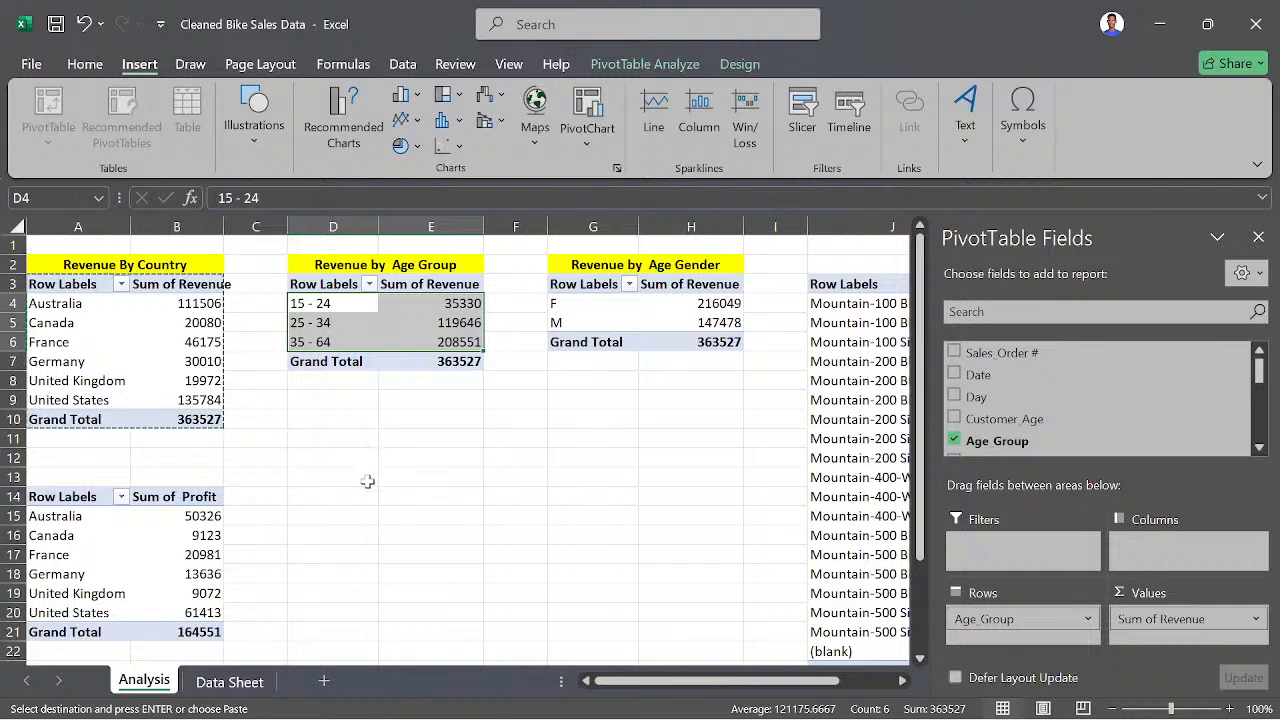
# - Examine the columns of the Data Sheet, including age group, gender and country, and select cell D10 back on the Analysis sheet
pyautogui.click(226, 681)
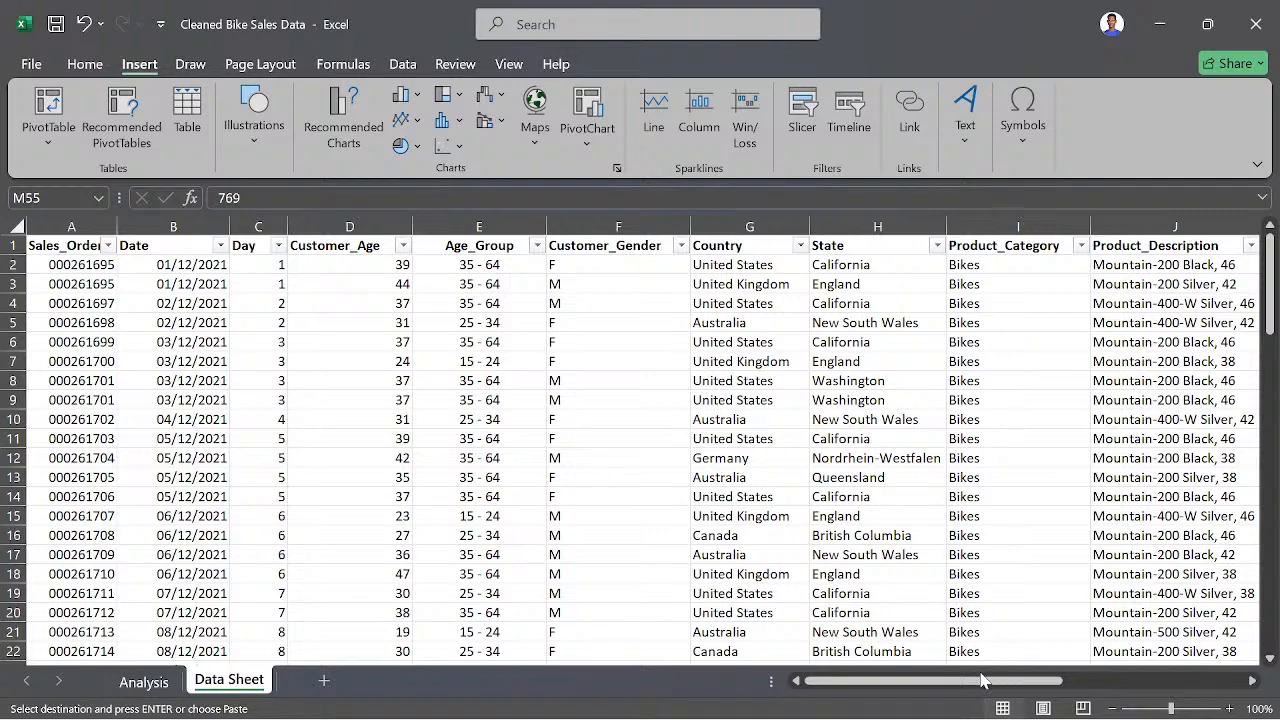
pyautogui.moveTo(998, 682); pyautogui.dragTo(1012, 682)
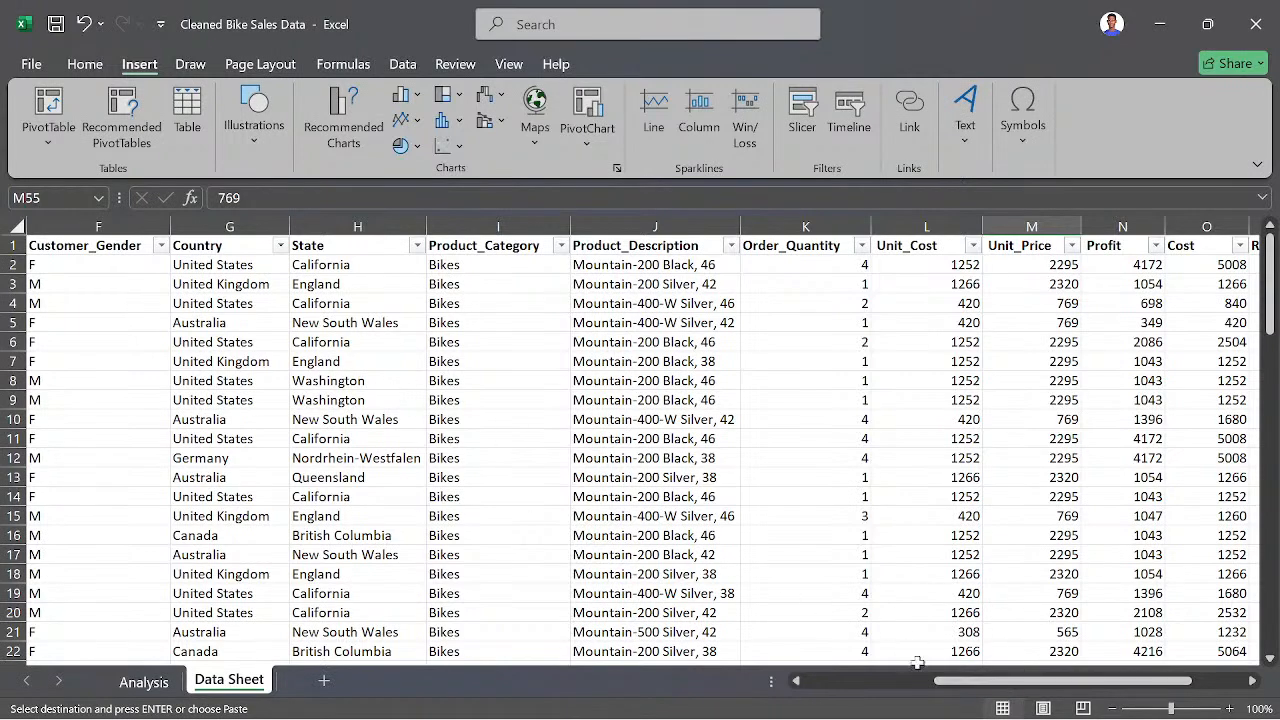
pyautogui.moveTo(947, 688); pyautogui.dragTo(845, 690)
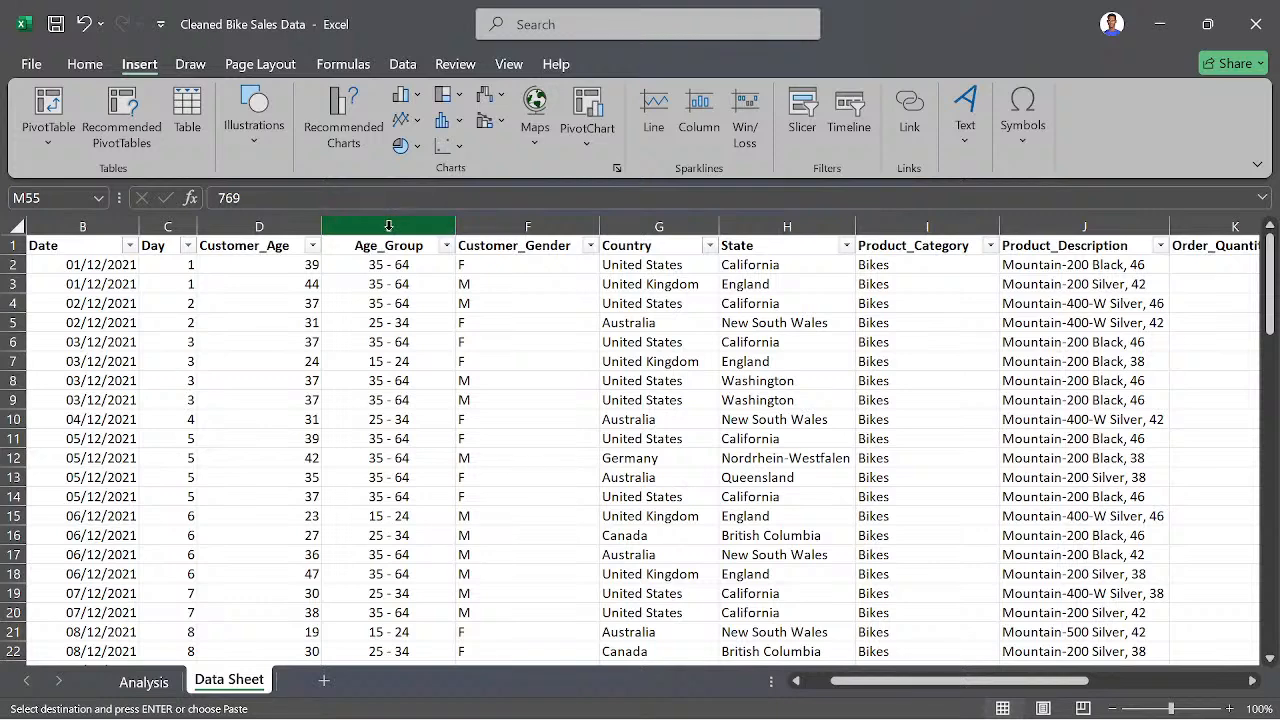
pyautogui.click(505, 229)
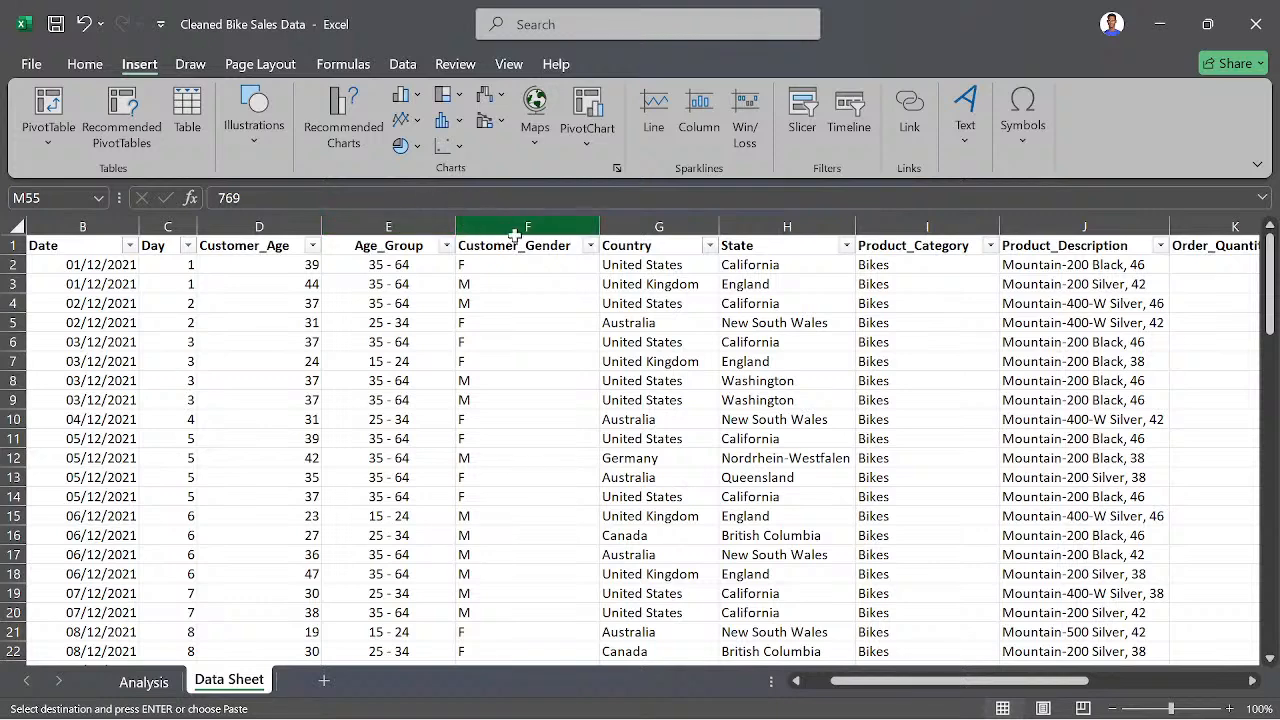
pyautogui.click(682, 225)
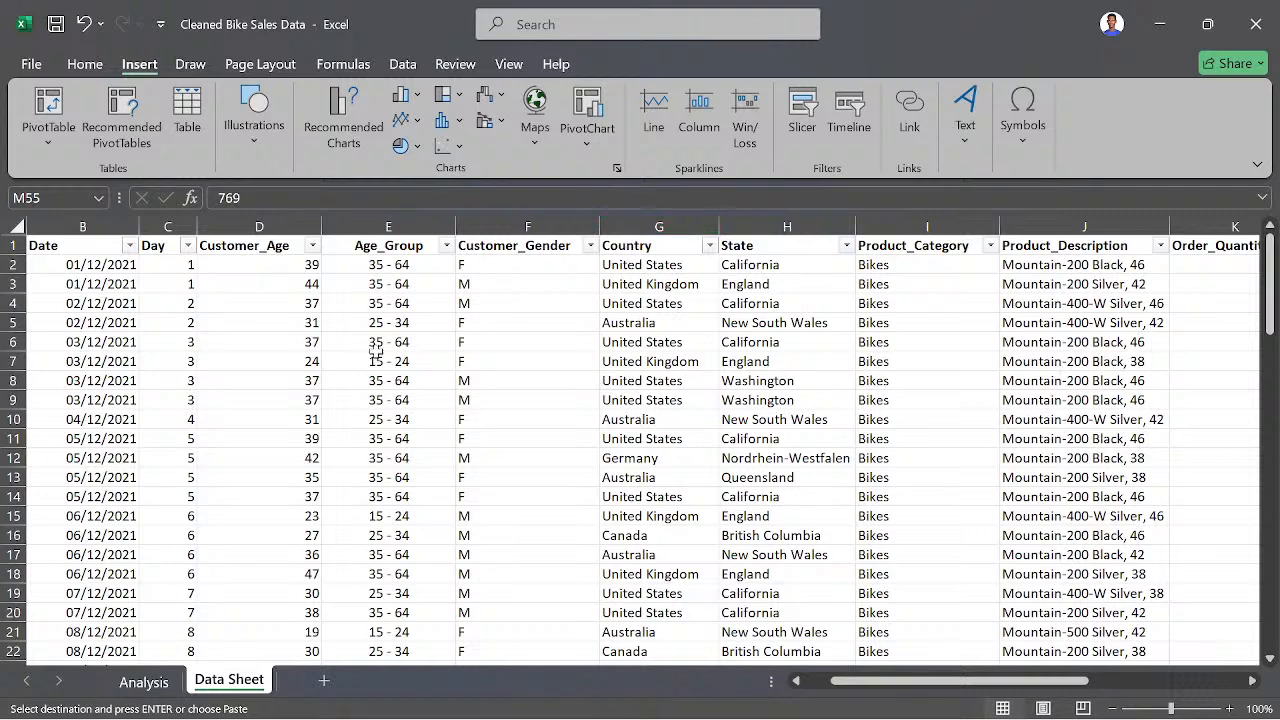
pyautogui.click(143, 680)
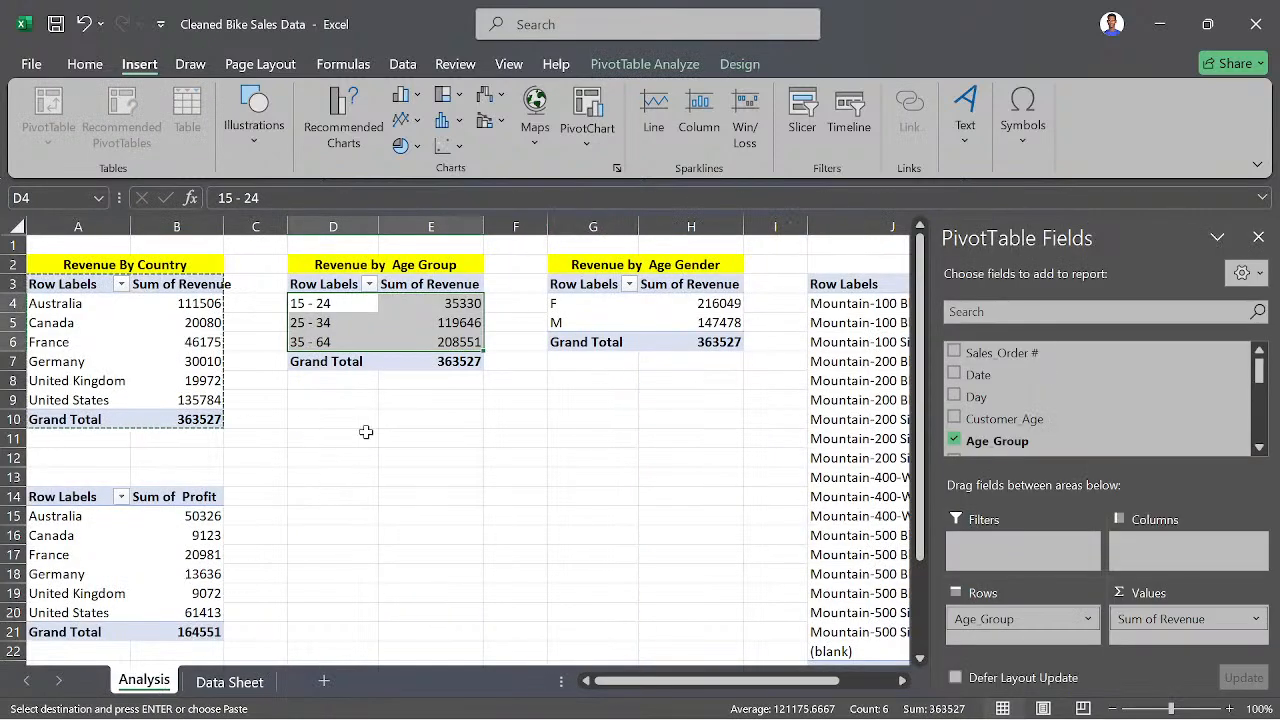
pyautogui.click(365, 430)
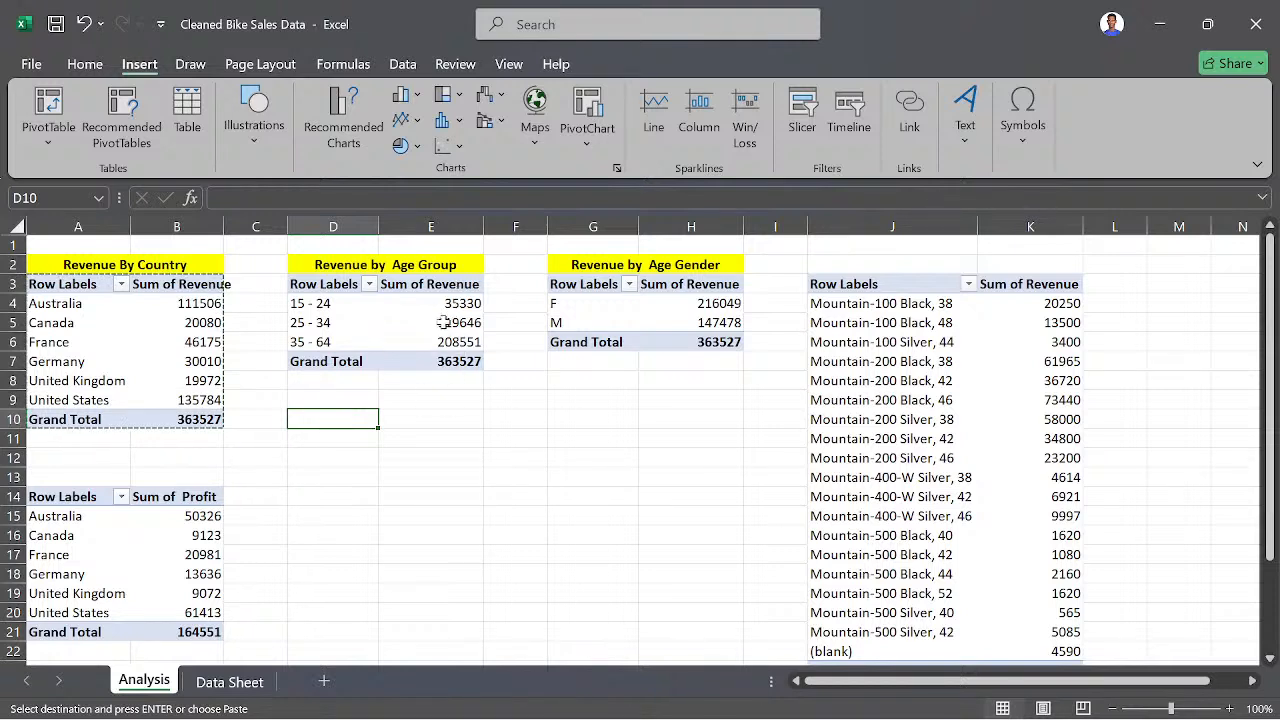
# - Switch to Xournal++, erase part of the handwritten number list on page 1 and add a new blank page
pyautogui.moveTo(443, 322)
pyautogui.moveTo(638, 695)
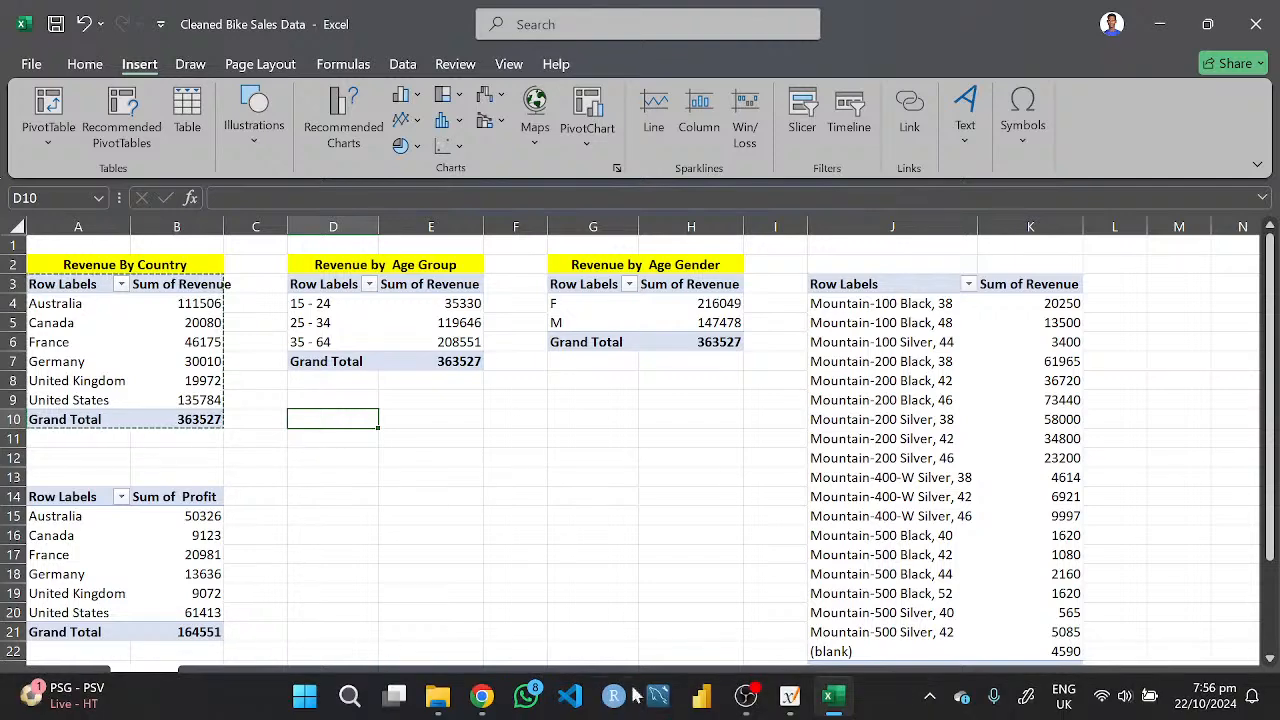
pyautogui.click(790, 696)
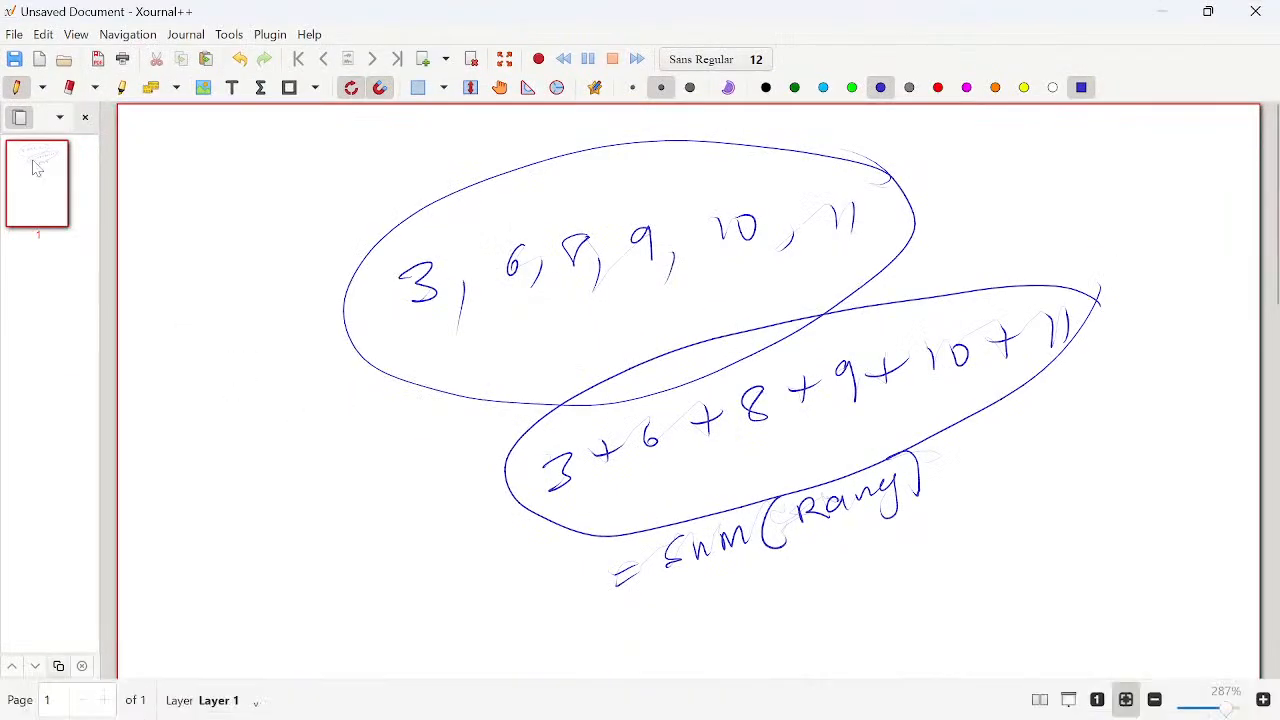
pyautogui.click(69, 88)
pyautogui.moveTo(528, 168)
pyautogui.mouseDown()
pyautogui.moveTo(416, 270)
pyautogui.moveTo(522, 260)
pyautogui.mouseUp()
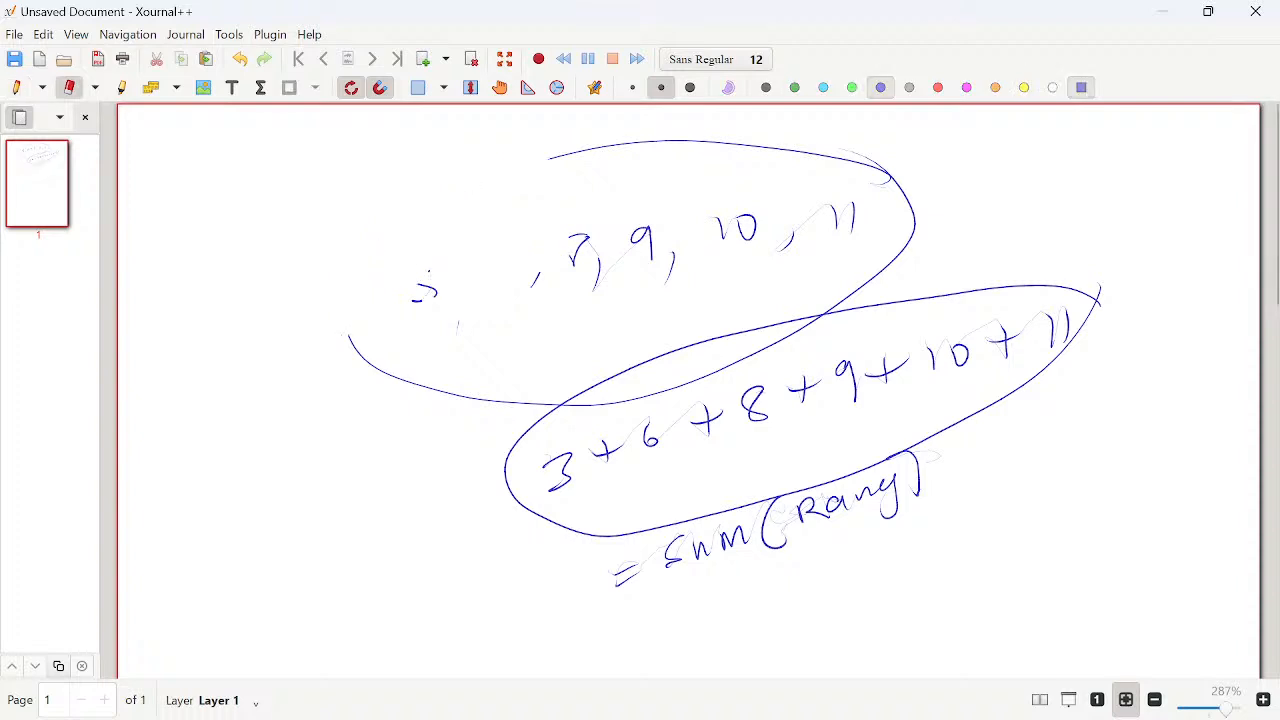
pyautogui.moveTo(596, 248); pyautogui.dragTo(599, 292)
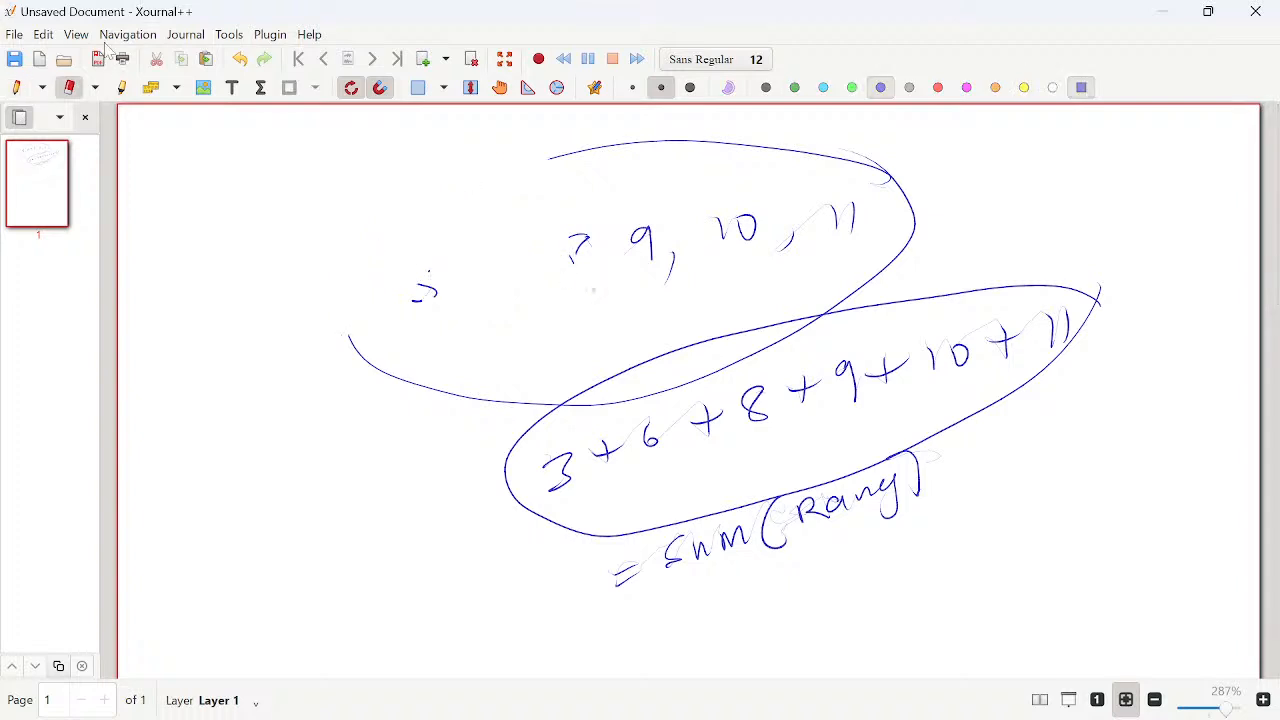
pyautogui.click(423, 59)
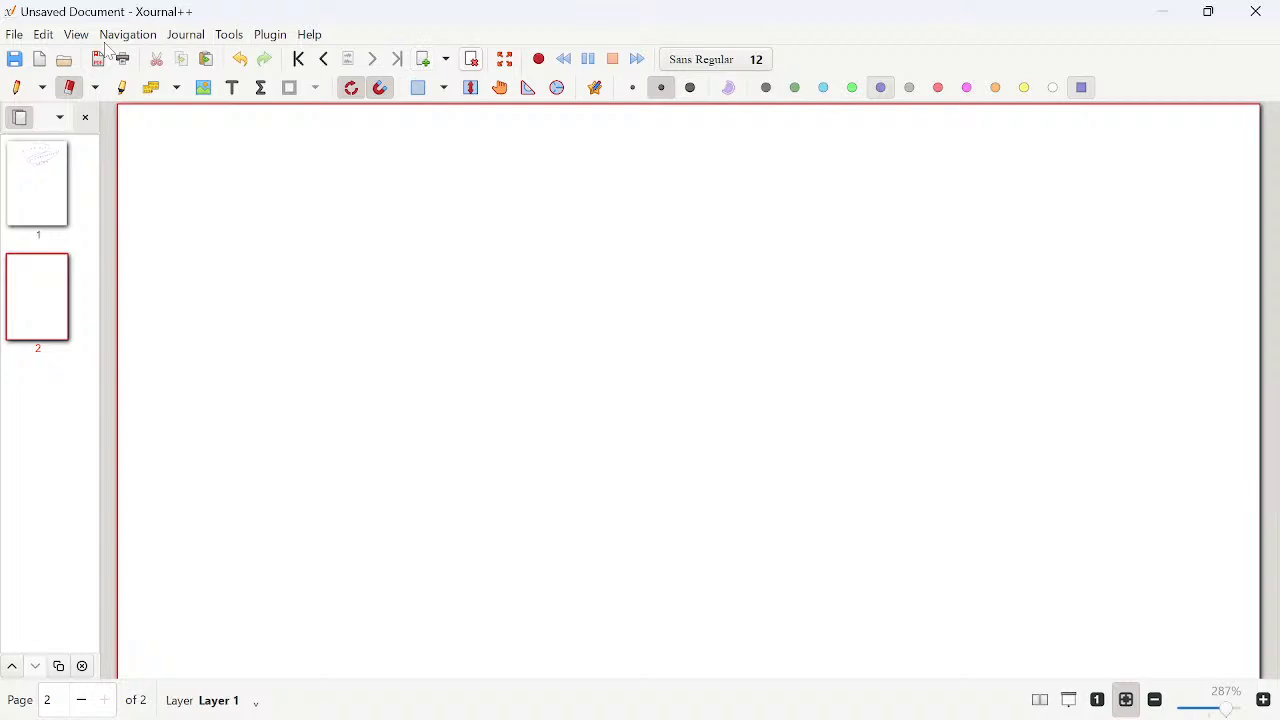
pyautogui.click(16, 87)
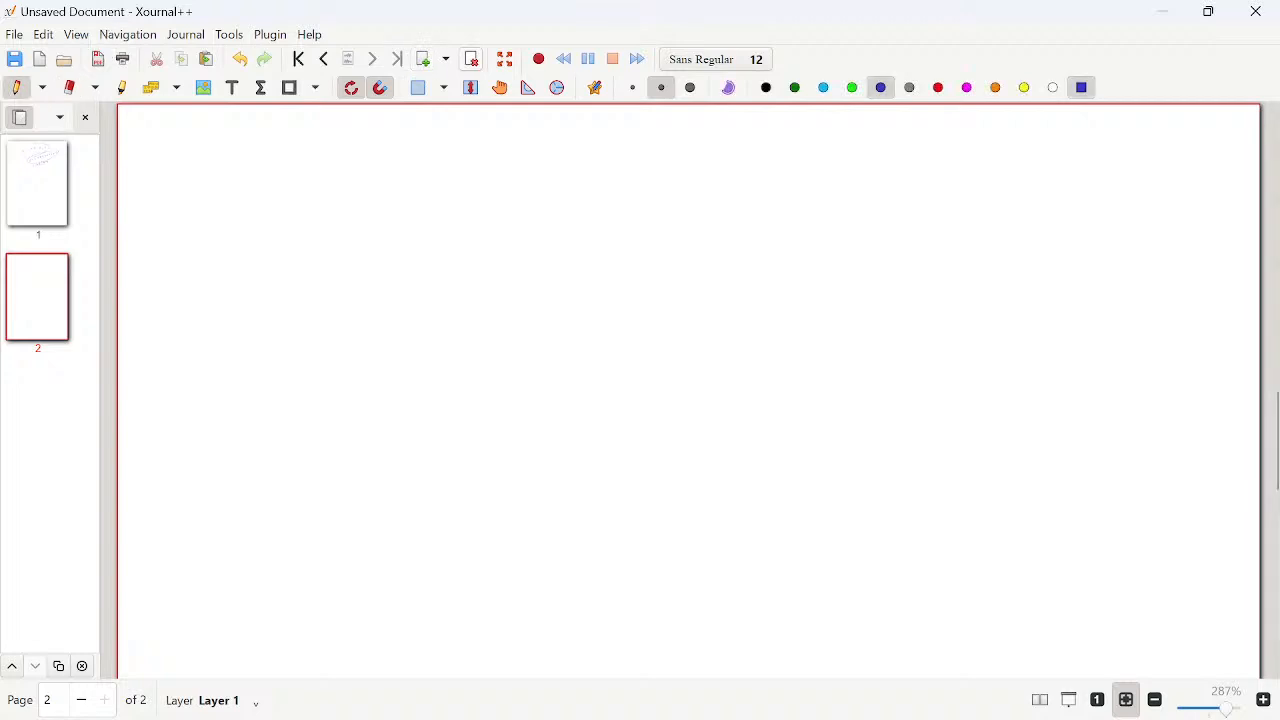
pyautogui.moveTo(450, 162)
pyautogui.mouseDown()
pyautogui.moveTo(418, 194)
pyautogui.moveTo(437, 201)
pyautogui.moveTo(482, 180)
pyautogui.moveTo(488, 196)
pyautogui.mouseUp()
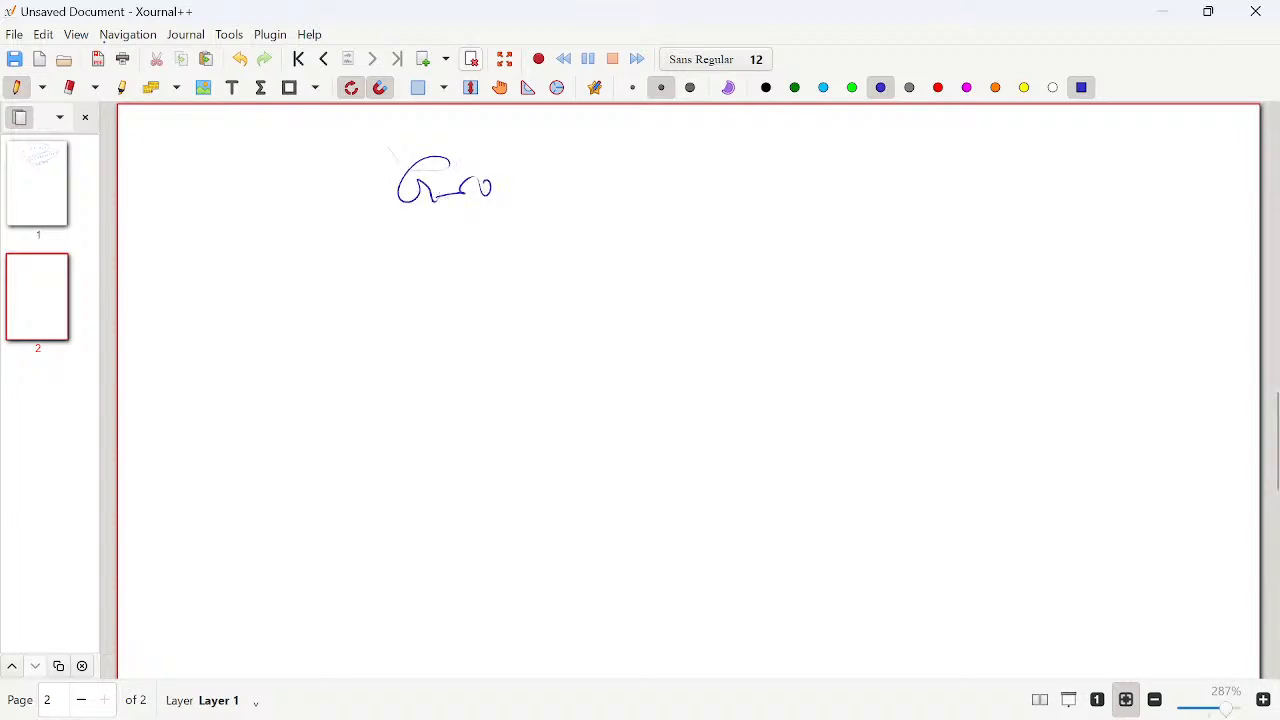
pyautogui.click(69, 87)
pyautogui.moveTo(402, 172)
pyautogui.mouseDown()
pyautogui.moveTo(450, 166)
pyautogui.moveTo(404, 196)
pyautogui.mouseUp()
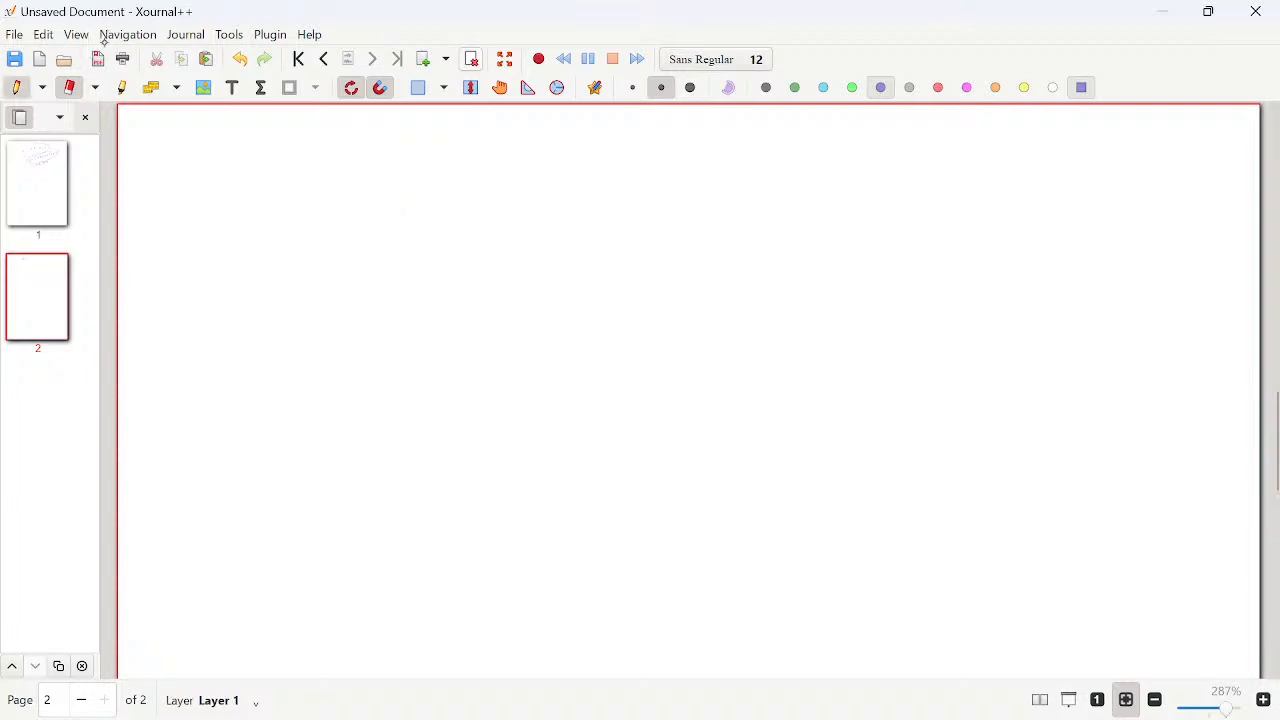
# - Handwrite the headings "Group A" and "Group B" side by side near the top of page 2 with the pen
pyautogui.click(16, 87)
pyautogui.moveTo(467, 151)
pyautogui.mouseDown()
pyautogui.moveTo(428, 182)
pyautogui.moveTo(454, 206)
pyautogui.mouseUp()
pyautogui.moveTo(466, 180)
pyautogui.mouseDown()
pyautogui.moveTo(466, 199)
pyautogui.moveTo(484, 170)
pyautogui.mouseUp()
pyautogui.moveTo(482, 168); pyautogui.dragTo(535, 201)
pyautogui.moveTo(556, 166); pyautogui.dragTo(558, 225)
pyautogui.moveTo(546, 166)
pyautogui.mouseDown()
pyautogui.moveTo(546, 181)
pyautogui.moveTo(643, 131)
pyautogui.moveTo(647, 184)
pyautogui.mouseUp()
pyautogui.moveTo(614, 167); pyautogui.dragTo(649, 165)
pyautogui.moveTo(800, 133)
pyautogui.mouseDown()
pyautogui.moveTo(820, 200)
pyautogui.moveTo(856, 162)
pyautogui.moveTo(924, 162)
pyautogui.mouseUp()
pyautogui.moveTo(927, 158)
pyautogui.mouseDown()
pyautogui.moveTo(928, 230)
pyautogui.moveTo(924, 176)
pyautogui.mouseUp()
pyautogui.moveTo(996, 136)
pyautogui.mouseDown()
pyautogui.moveTo(997, 182)
pyautogui.moveTo(998, 166)
pyautogui.mouseUp()
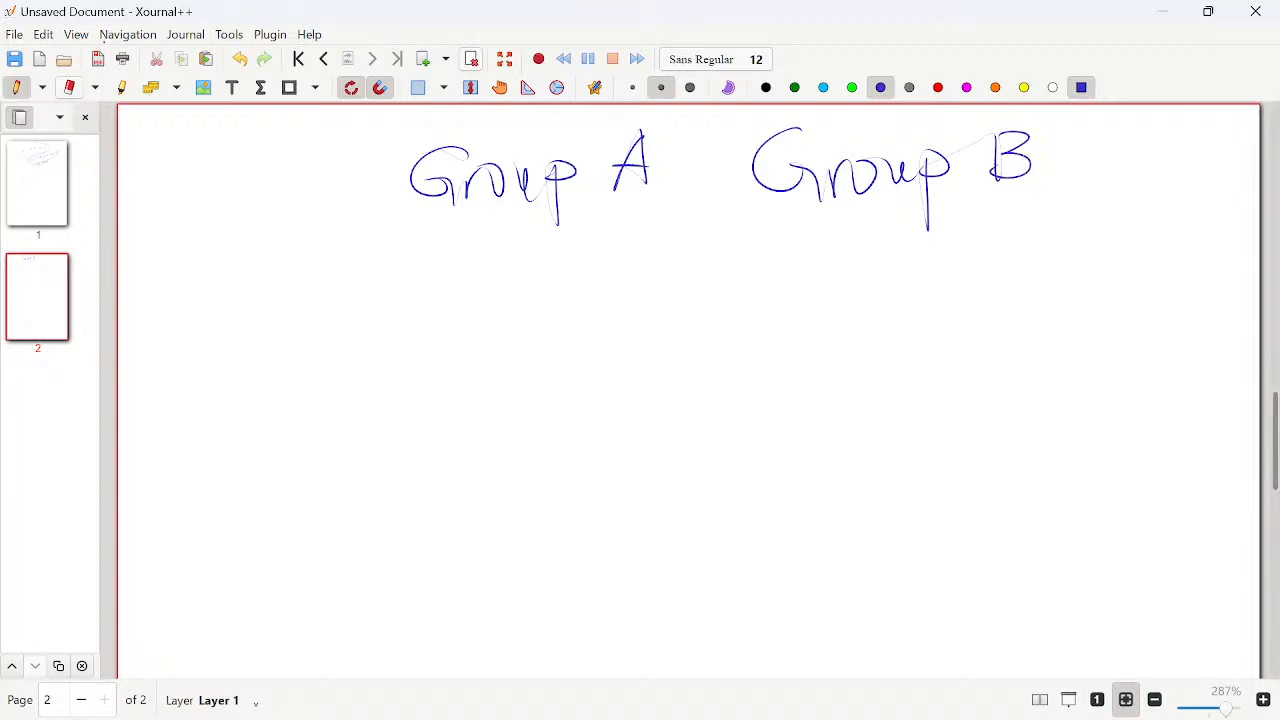
# - Write a new "Group A" heading before the other two and replace their letters so they read Group B and Group C
pyautogui.moveTo(206, 140)
pyautogui.mouseDown()
pyautogui.moveTo(208, 214)
pyautogui.moveTo(233, 178)
pyautogui.moveTo(262, 190)
pyautogui.moveTo(284, 166)
pyautogui.mouseUp()
pyautogui.moveTo(284, 166)
pyautogui.mouseDown()
pyautogui.moveTo(280, 248)
pyautogui.moveTo(276, 188)
pyautogui.moveTo(338, 128)
pyautogui.mouseUp()
pyautogui.moveTo(338, 130)
pyautogui.mouseDown()
pyautogui.moveTo(344, 188)
pyautogui.moveTo(350, 164)
pyautogui.mouseUp()
pyautogui.moveTo(642, 140); pyautogui.dragTo(624, 188)
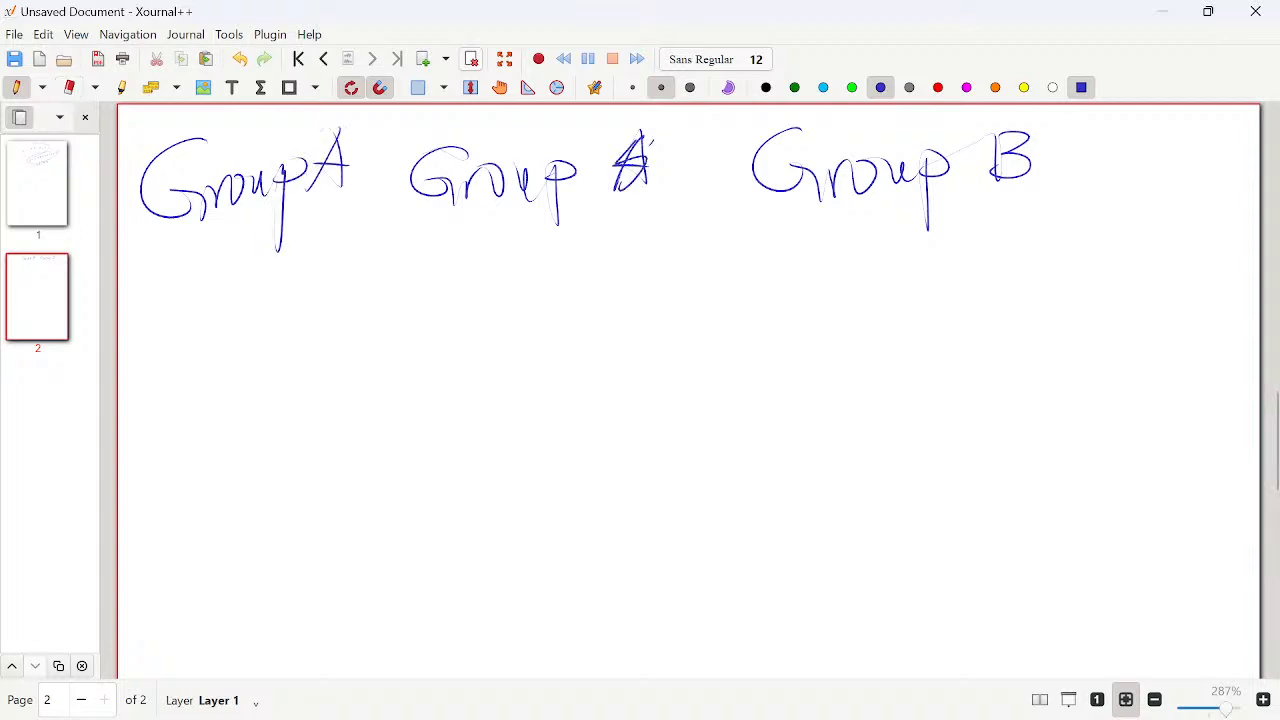
pyautogui.click(69, 88)
pyautogui.moveTo(646, 134)
pyautogui.mouseDown()
pyautogui.moveTo(618, 188)
pyautogui.moveTo(640, 129)
pyautogui.mouseUp()
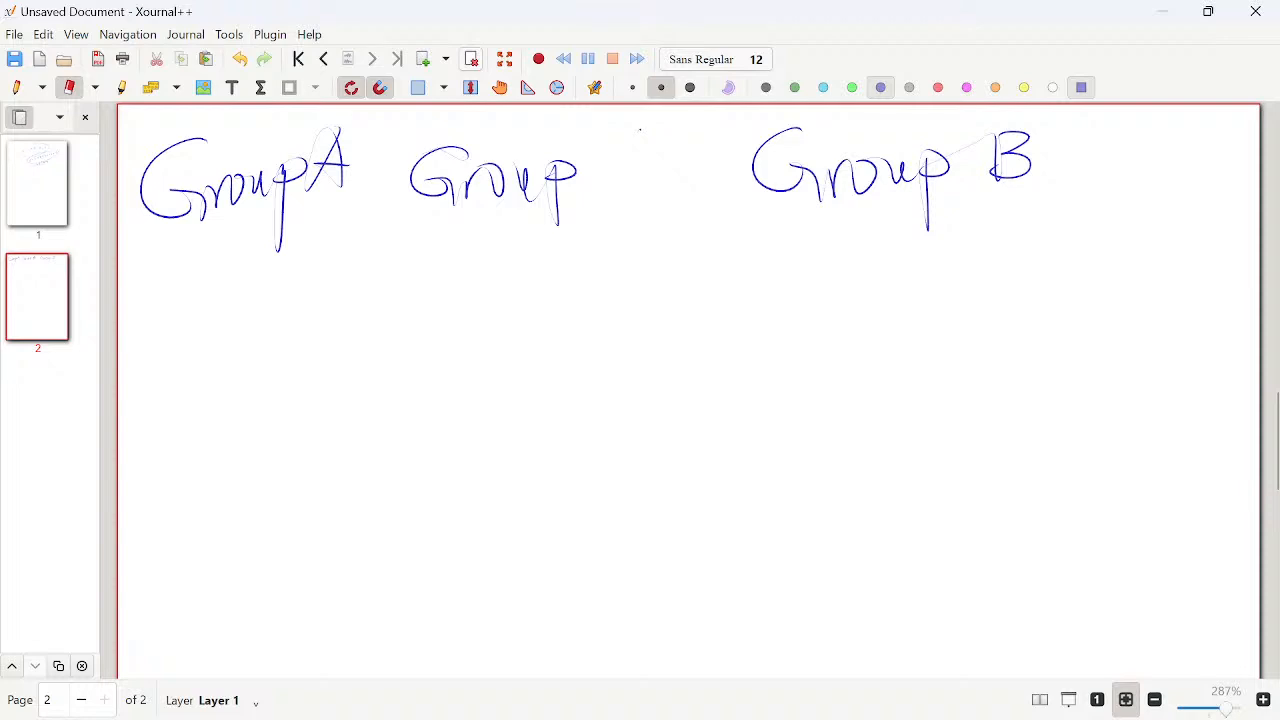
pyautogui.moveTo(992, 136); pyautogui.dragTo(1028, 178)
pyautogui.click(16, 88)
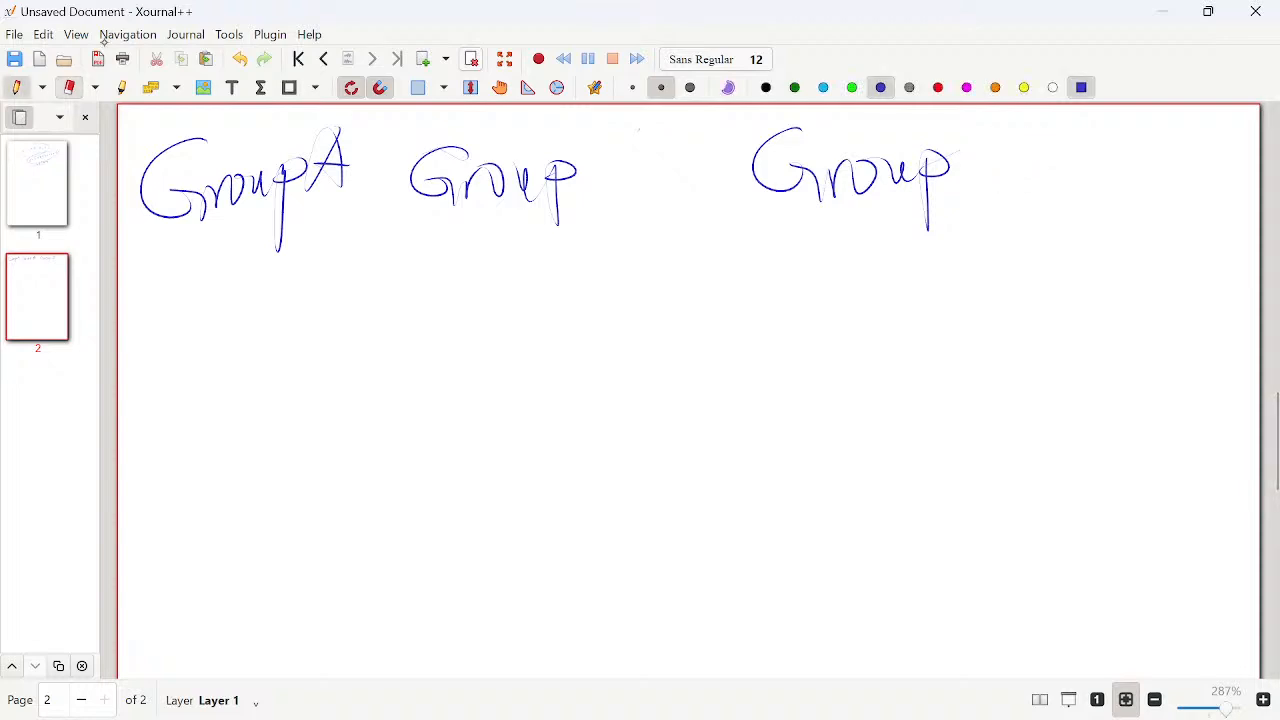
pyautogui.moveTo(606, 148); pyautogui.dragTo(606, 188)
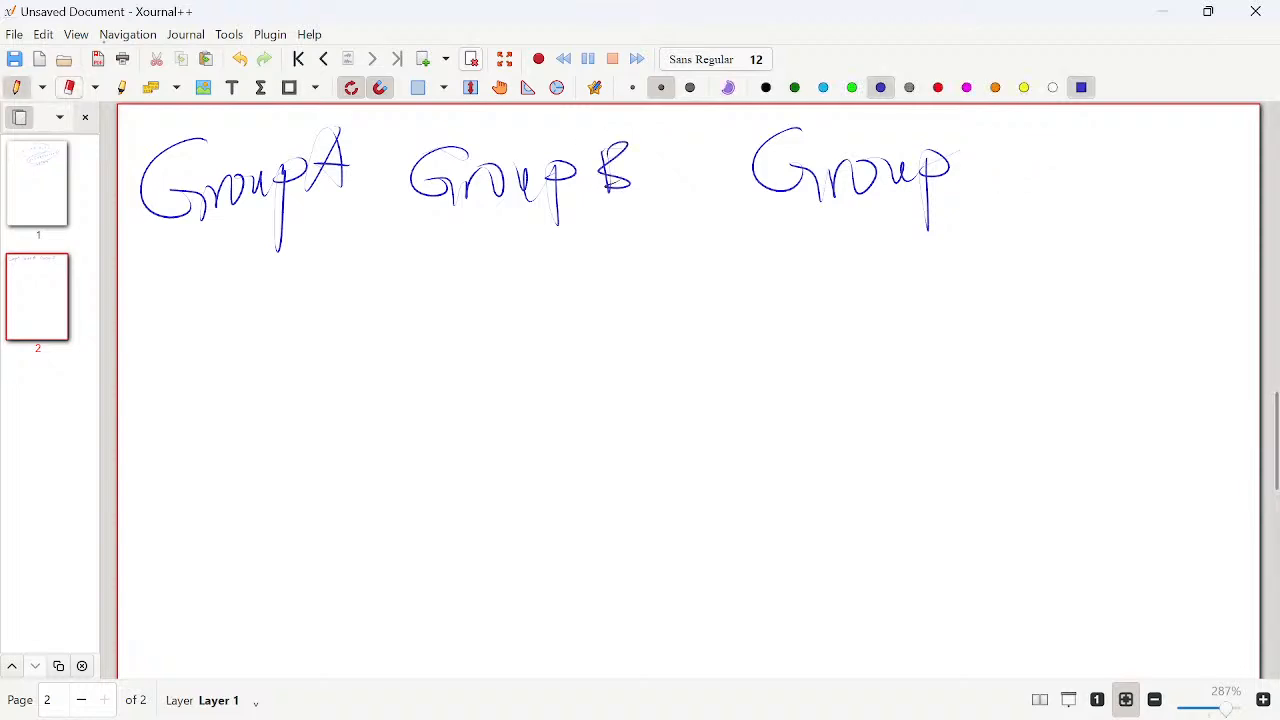
pyautogui.moveTo(1026, 142); pyautogui.dragTo(1022, 180)
# - Draw two vertical dividers between the group headings and a horizontal line beneath them to form a three-column table
pyautogui.moveTo(378, 113); pyautogui.dragTo(382, 555)
pyautogui.moveTo(683, 113); pyautogui.dragTo(699, 497)
pyautogui.moveTo(121, 264); pyautogui.dragTo(1145, 234)
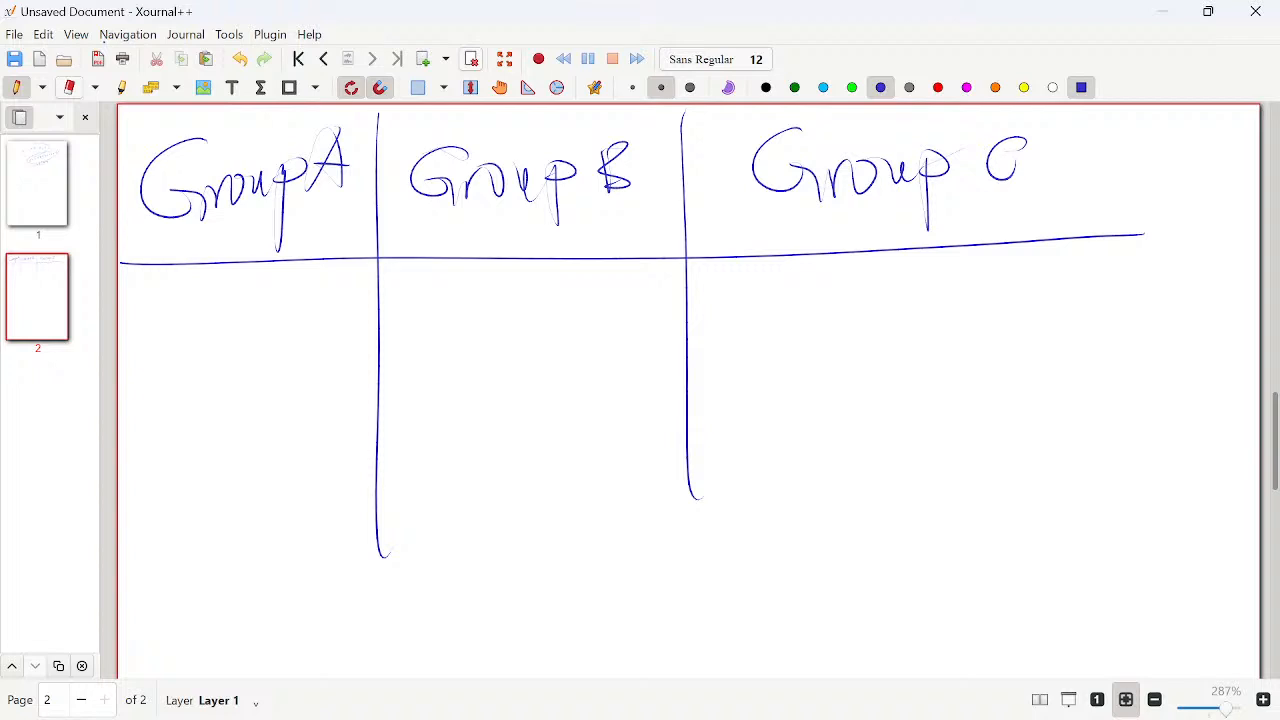
# - Handwrite sample values under the headings, 3 and 6 for Group A, 4 for Group B and 6 for Group C, with continuation strokes
pyautogui.moveTo(216, 301)
pyautogui.mouseDown()
pyautogui.moveTo(242, 322)
pyautogui.moveTo(224, 334)
pyautogui.mouseUp()
pyautogui.moveTo(235, 382)
pyautogui.mouseDown()
pyautogui.moveTo(226, 408)
pyautogui.moveTo(244, 397)
pyautogui.moveTo(246, 408)
pyautogui.moveTo(219, 417)
pyautogui.moveTo(230, 554)
pyautogui.mouseUp()
pyautogui.moveTo(244, 558); pyautogui.dragTo(254, 568)
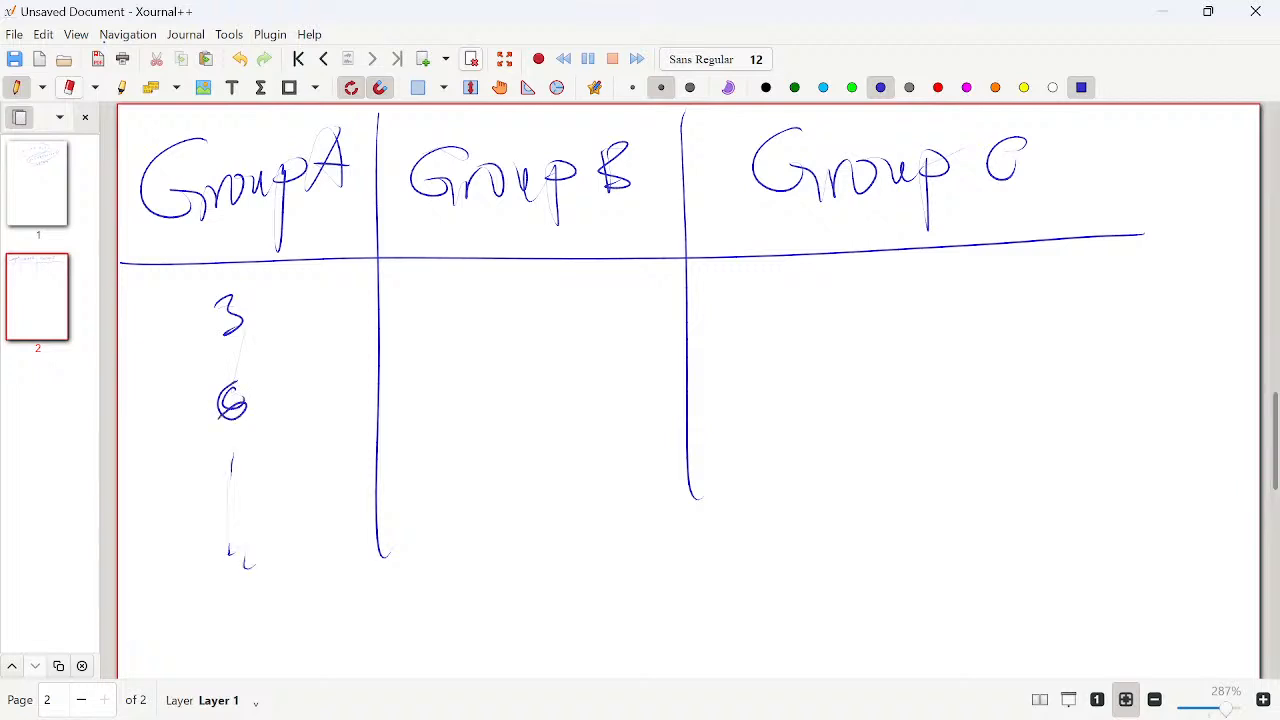
pyautogui.moveTo(527, 271); pyautogui.dragTo(540, 294)
pyautogui.moveTo(530, 274); pyautogui.dragTo(519, 400)
pyautogui.moveTo(518, 416); pyautogui.dragTo(537, 512)
pyautogui.moveTo(893, 272); pyautogui.dragTo(880, 296)
pyautogui.moveTo(884, 365); pyautogui.dragTo(889, 505)
pyautogui.moveTo(897, 515); pyautogui.dragTo(897, 538)
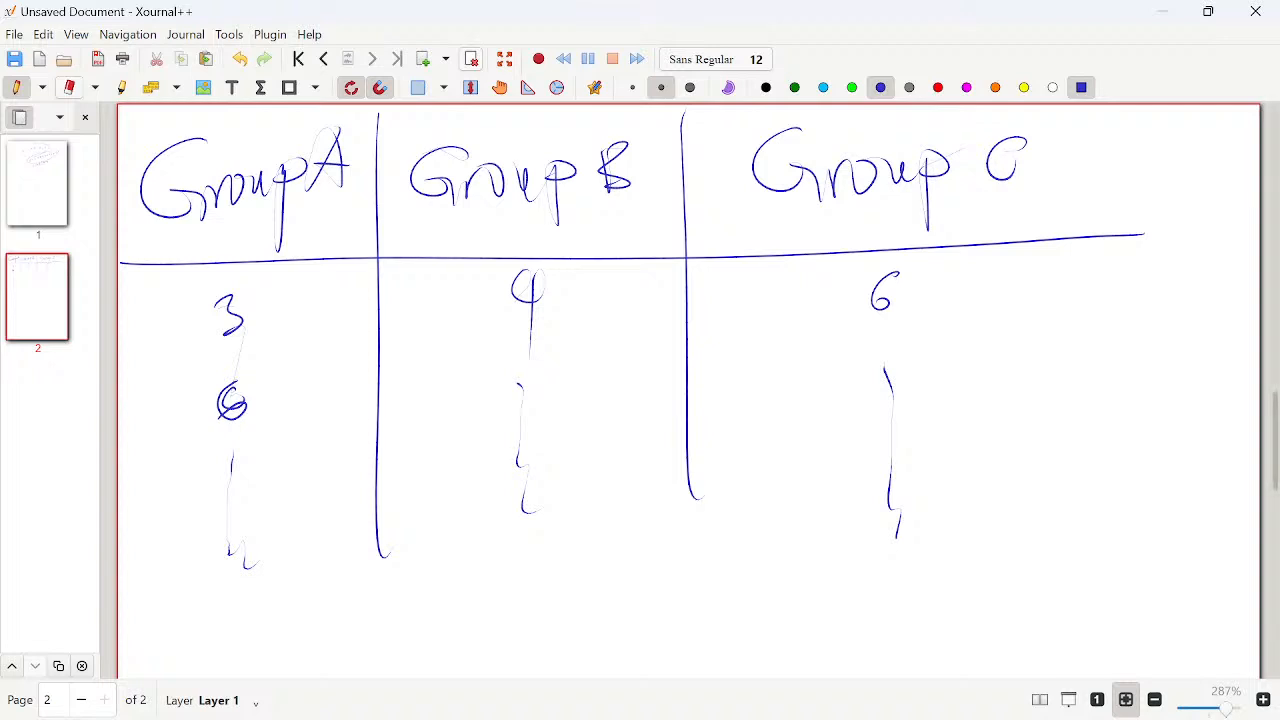
# - Look back at the sum notes on page 1 and handwrite "ANOVA" below the group table on page 2
pyautogui.click(37, 184)
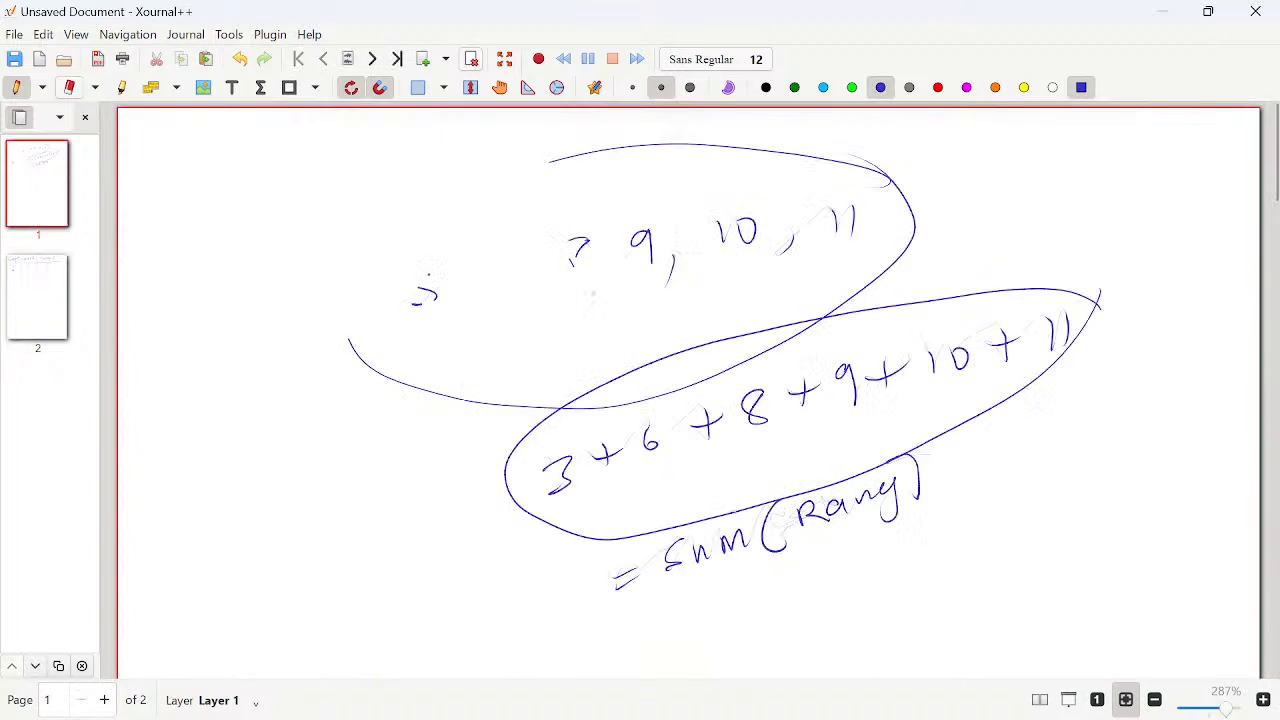
pyautogui.click(37, 297)
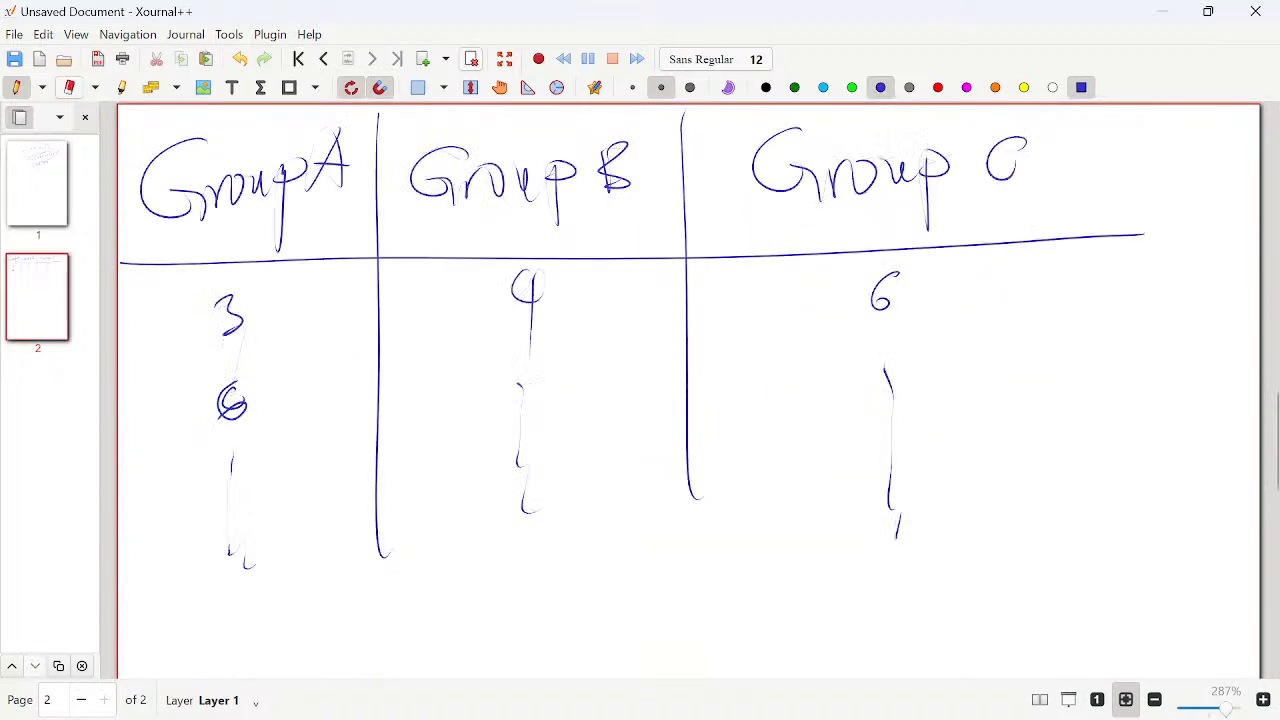
pyautogui.scroll(-5, 690, 390)
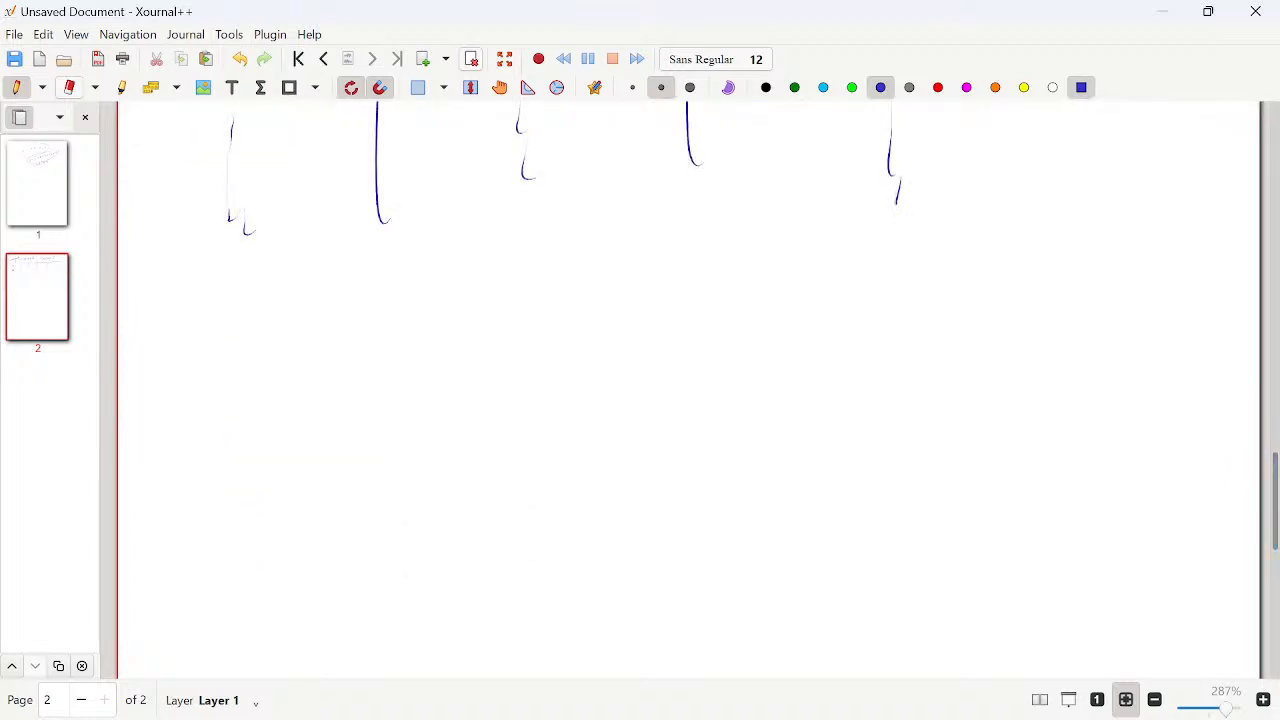
pyautogui.moveTo(385, 351)
pyautogui.mouseDown()
pyautogui.moveTo(428, 285)
pyautogui.moveTo(440, 356)
pyautogui.mouseUp()
pyautogui.moveTo(377, 332)
pyautogui.mouseDown()
pyautogui.moveTo(442, 319)
pyautogui.moveTo(488, 342)
pyautogui.moveTo(500, 284)
pyautogui.mouseUp()
pyautogui.moveTo(522, 286); pyautogui.dragTo(538, 326)
pyautogui.moveTo(558, 272)
pyautogui.mouseDown()
pyautogui.moveTo(590, 320)
pyautogui.moveTo(615, 264)
pyautogui.mouseUp()
pyautogui.moveTo(627, 316)
pyautogui.mouseDown()
pyautogui.moveTo(668, 238)
pyautogui.moveTo(690, 306)
pyautogui.mouseUp()
pyautogui.moveTo(642, 286); pyautogui.dragTo(695, 284)
# - Handwrite the full term "Analysis of Variance" beneath the word ANOVA
pyautogui.moveTo(358, 468)
pyautogui.mouseDown()
pyautogui.moveTo(427, 462)
pyautogui.moveTo(434, 429)
pyautogui.mouseUp()
pyautogui.moveTo(432, 455)
pyautogui.mouseDown()
pyautogui.moveTo(458, 436)
pyautogui.moveTo(476, 456)
pyautogui.mouseUp()
pyautogui.moveTo(500, 430)
pyautogui.mouseDown()
pyautogui.moveTo(480, 452)
pyautogui.moveTo(512, 452)
pyautogui.mouseUp()
pyautogui.moveTo(506, 448); pyautogui.dragTo(536, 444)
pyautogui.moveTo(546, 420); pyautogui.dragTo(504, 494)
pyautogui.moveTo(582, 410)
pyautogui.mouseDown()
pyautogui.moveTo(560, 452)
pyautogui.moveTo(606, 446)
pyautogui.mouseUp()
pyautogui.moveTo(638, 400); pyautogui.dragTo(620, 442)
pyautogui.moveTo(710, 404)
pyautogui.mouseDown()
pyautogui.moveTo(744, 394)
pyautogui.moveTo(735, 488)
pyautogui.mouseUp()
pyautogui.moveTo(752, 430); pyautogui.dragTo(795, 420)
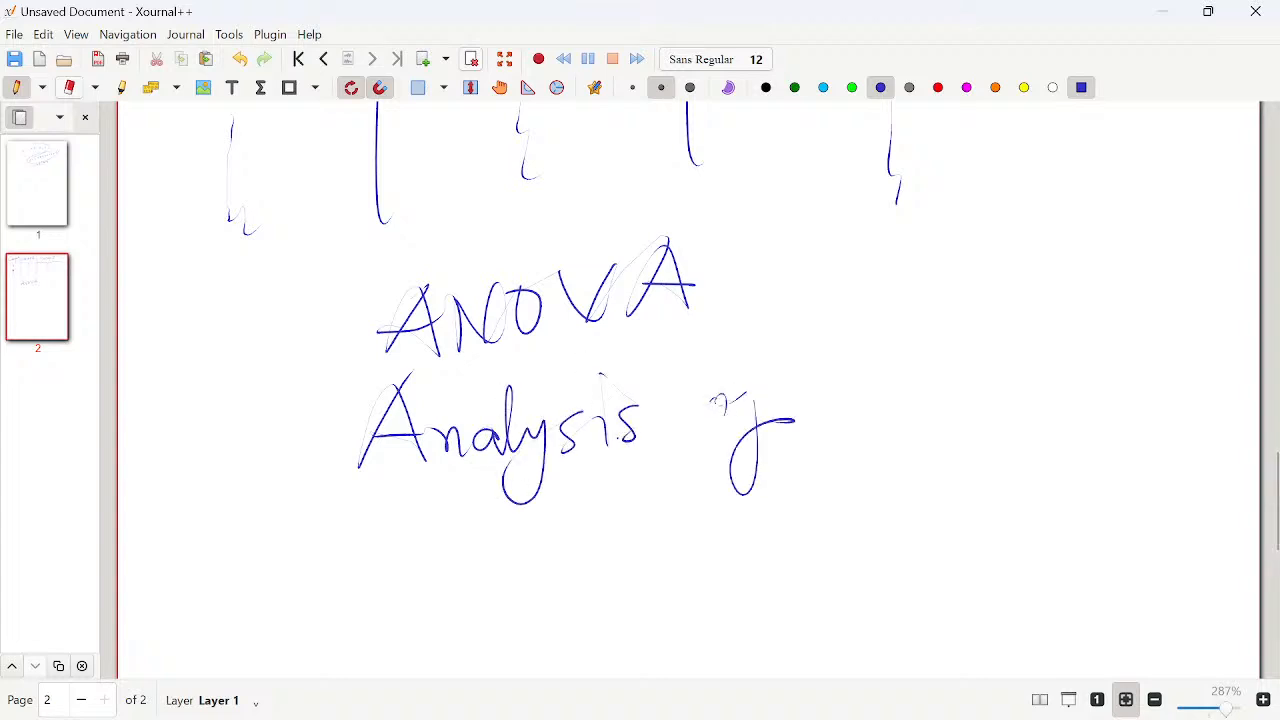
pyautogui.moveTo(857, 372)
pyautogui.mouseDown()
pyautogui.moveTo(866, 390)
pyautogui.moveTo(906, 344)
pyautogui.mouseUp()
pyautogui.moveTo(928, 398)
pyautogui.mouseDown()
pyautogui.moveTo(932, 428)
pyautogui.moveTo(990, 390)
pyautogui.moveTo(993, 432)
pyautogui.mouseUp()
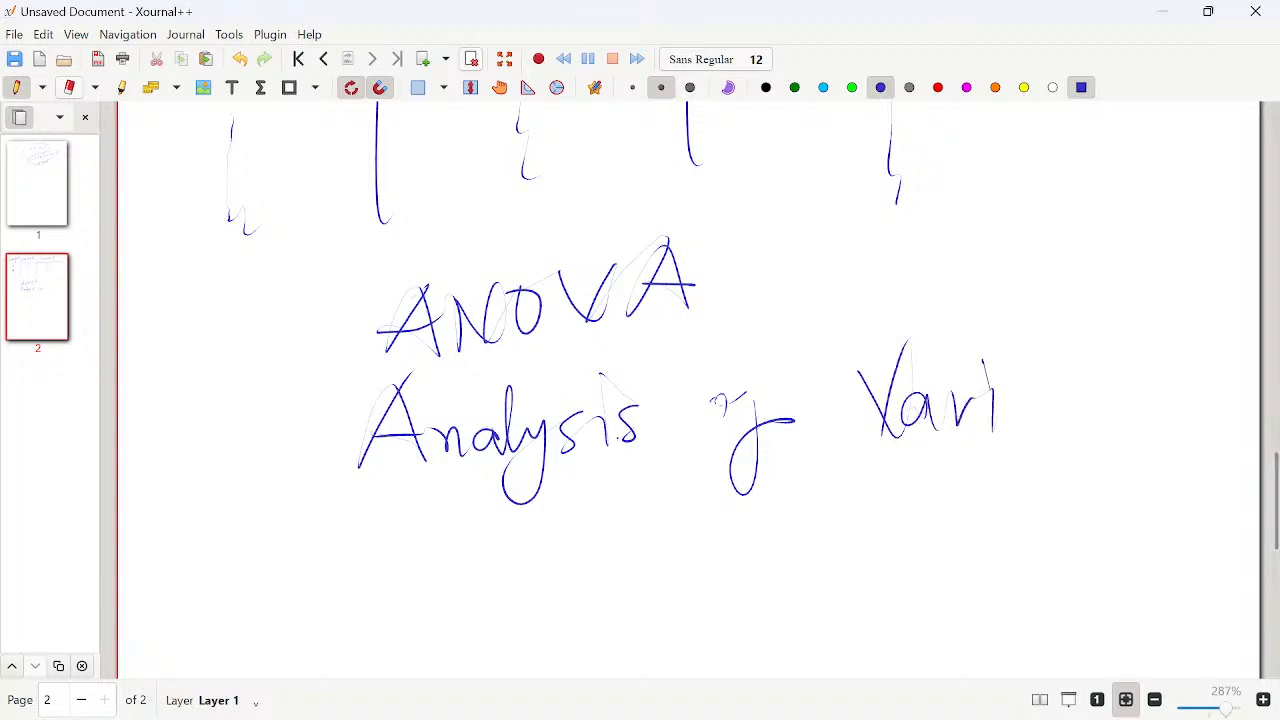
pyautogui.moveTo(1034, 390)
pyautogui.mouseDown()
pyautogui.moveTo(1042, 426)
pyautogui.moveTo(1150, 390)
pyautogui.moveTo(1146, 420)
pyautogui.mouseUp()
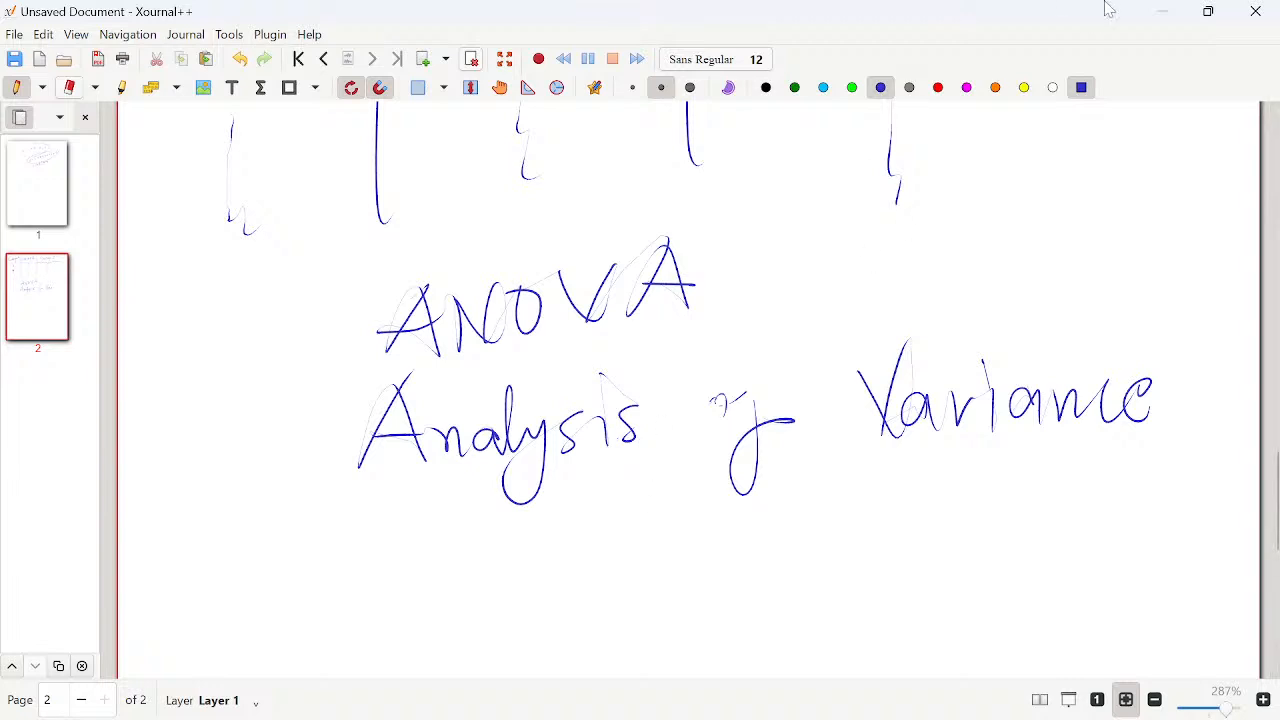
# - Return to the Excel workbook, add a new worksheet and enter the heading "Group A" in A1
pyautogui.click(1149, 13)
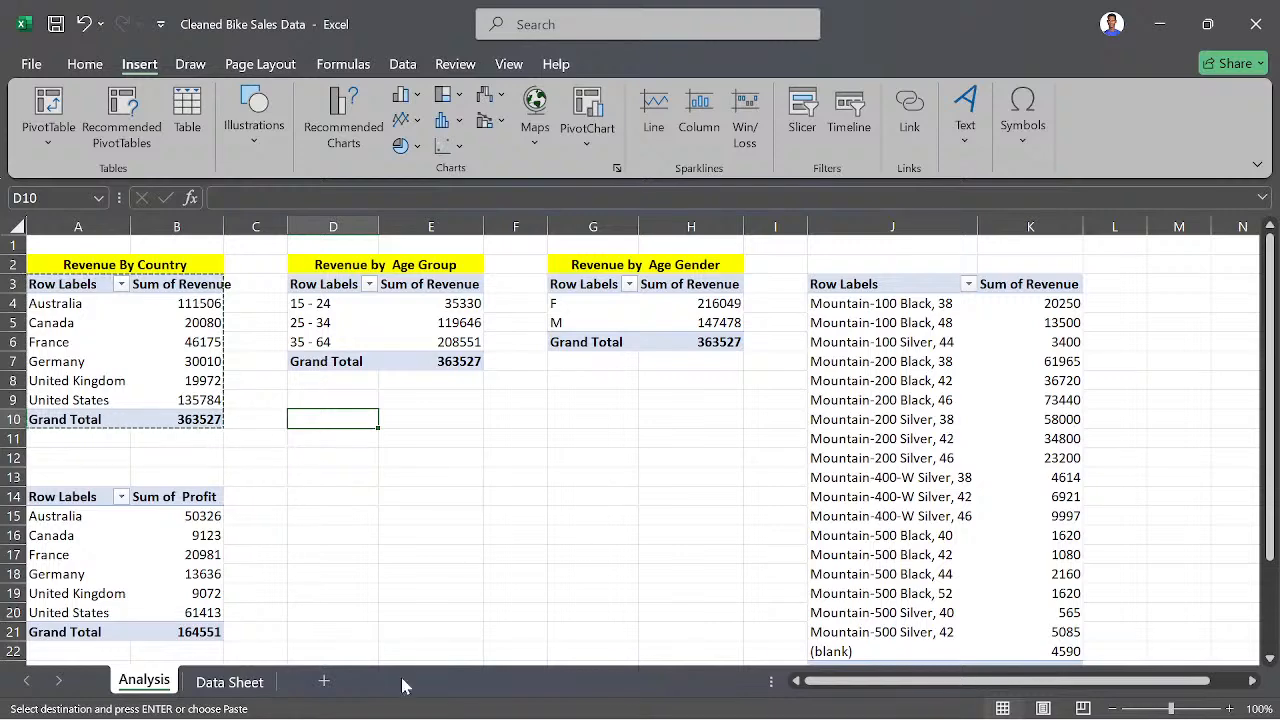
pyautogui.click(323, 681)
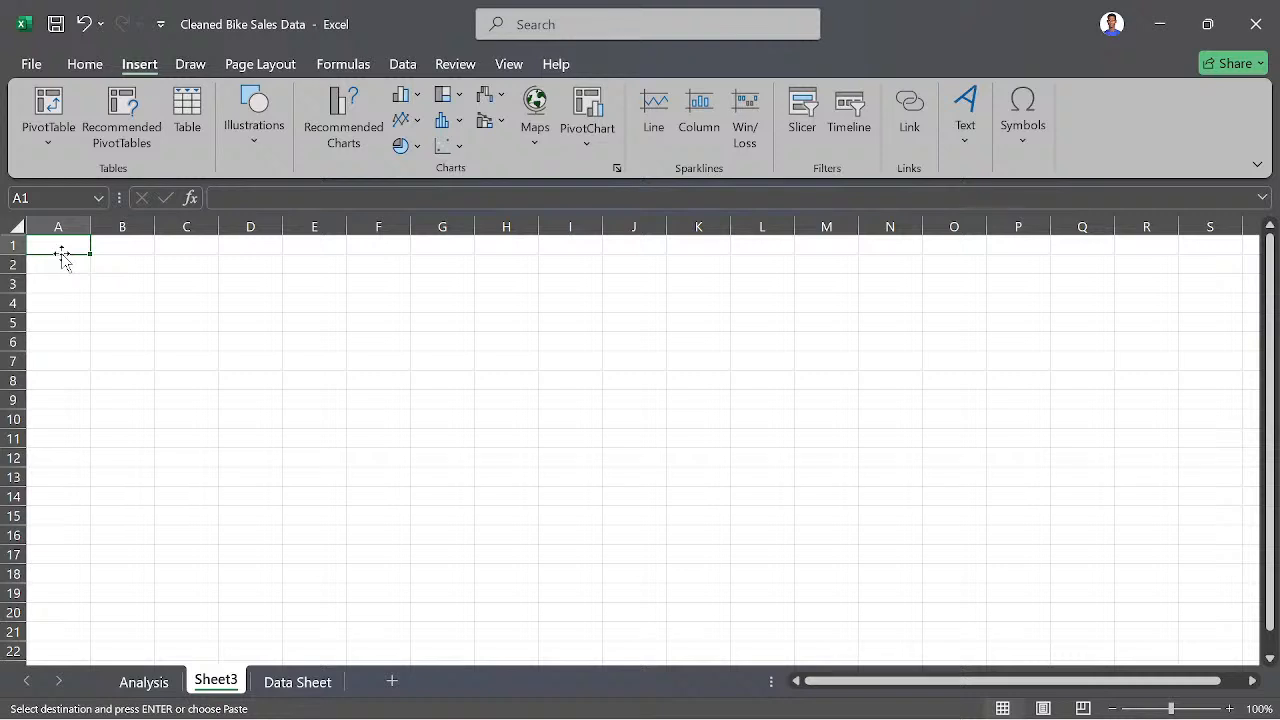
pyautogui.press('Escape')
pyautogui.write('Grou')
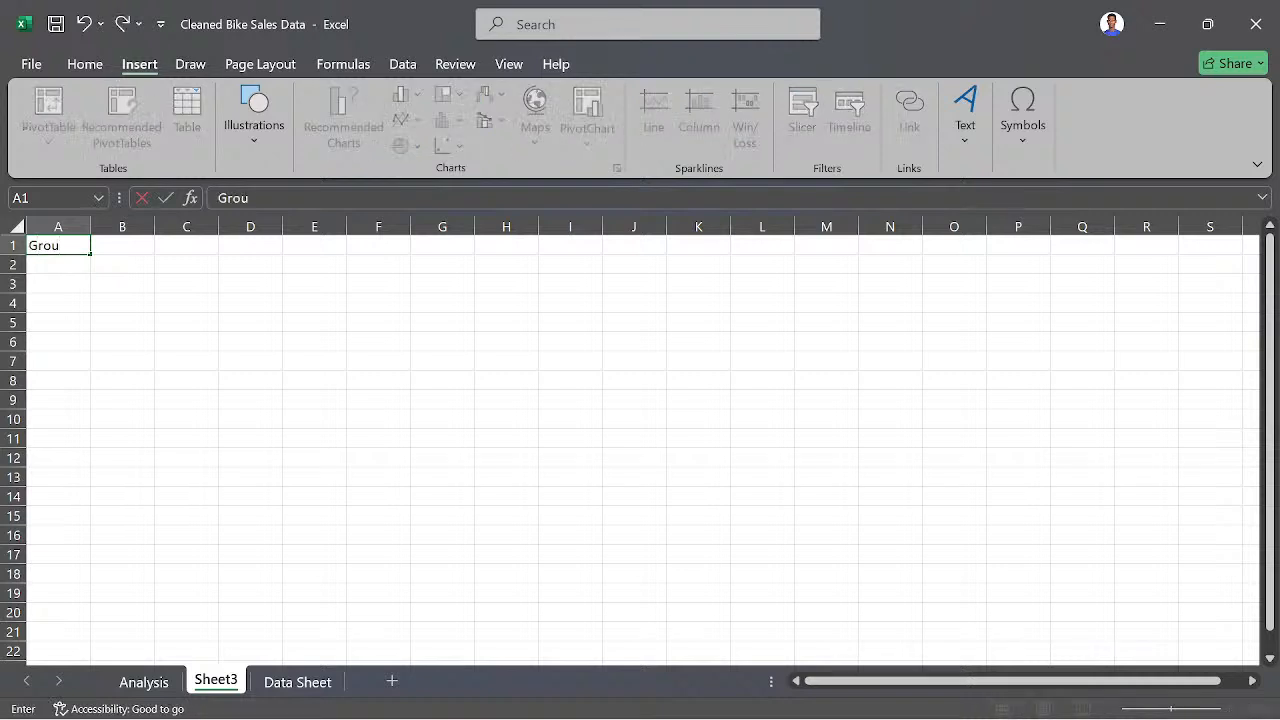
pyautogui.write('p A')
pyautogui.press('Tab')
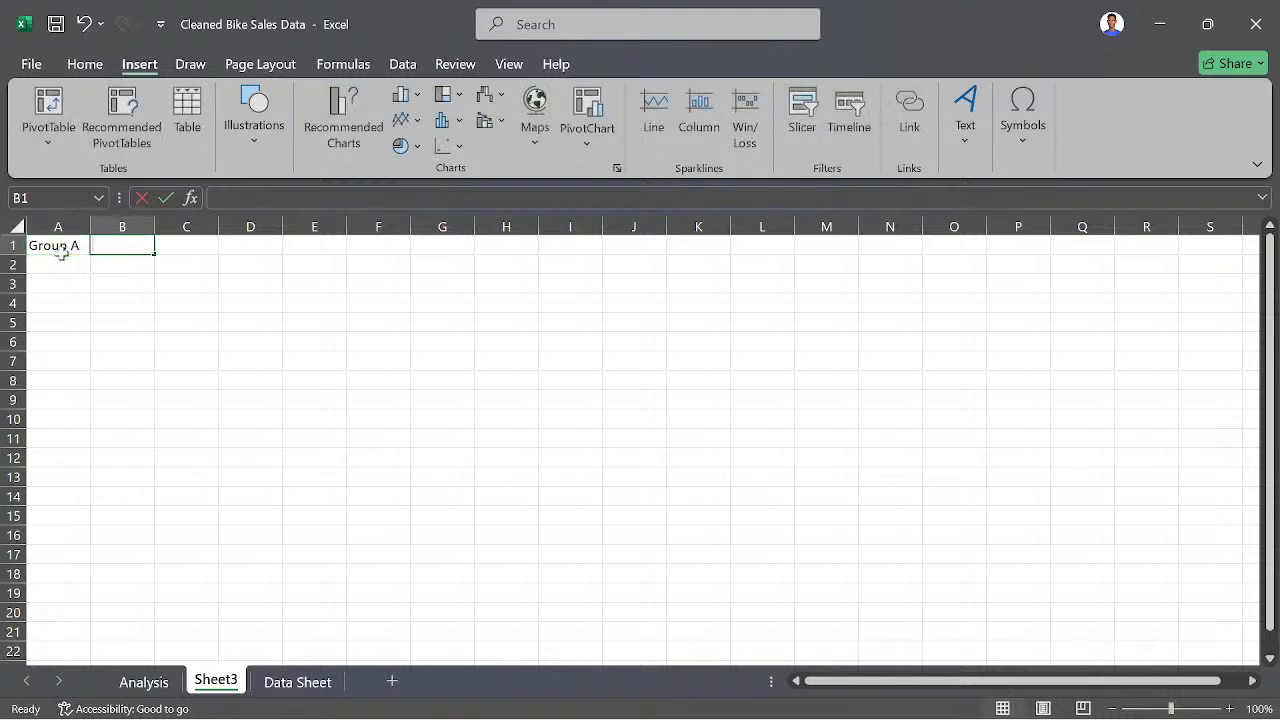
# - Enter the heading "Group B" in cell B1 of the new sheet
pyautogui.write('GROUP')
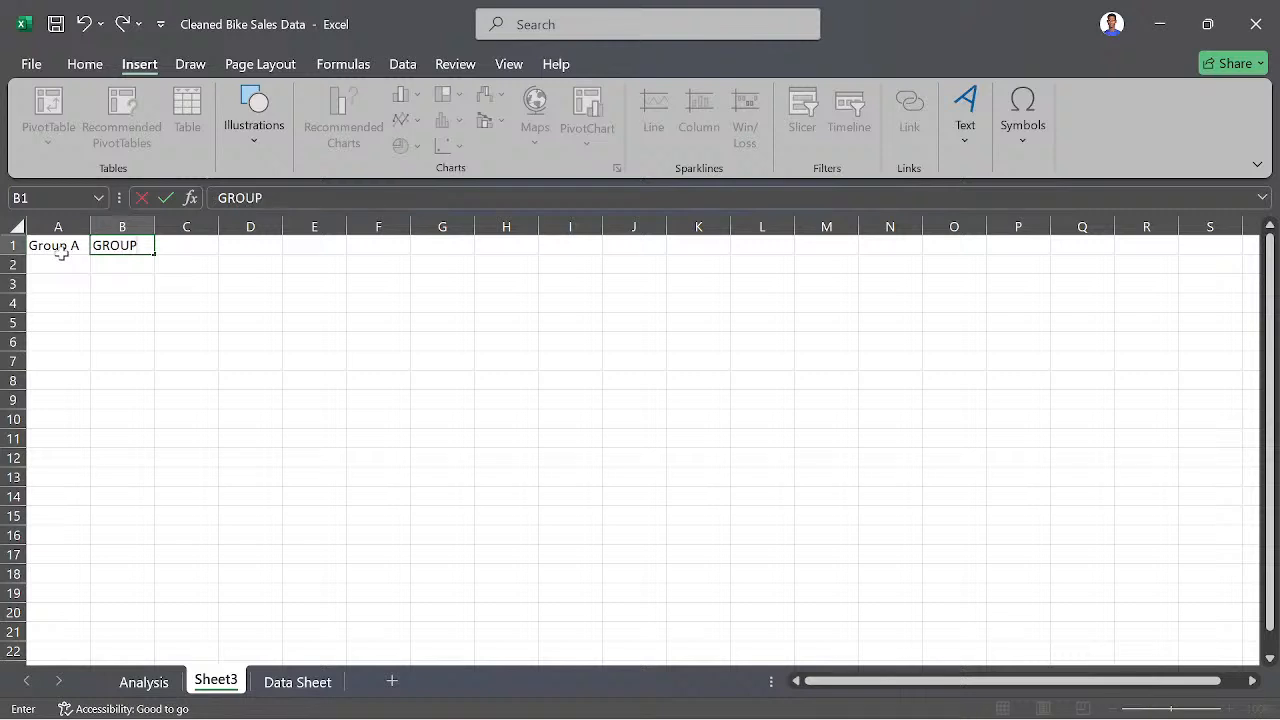
pyautogui.press('BackSpace')
pyautogui.press('BackSpace')
pyautogui.press('BackSpace')
pyautogui.press('BackSpace')
pyautogui.write('roup B')
pyautogui.press('Tab')
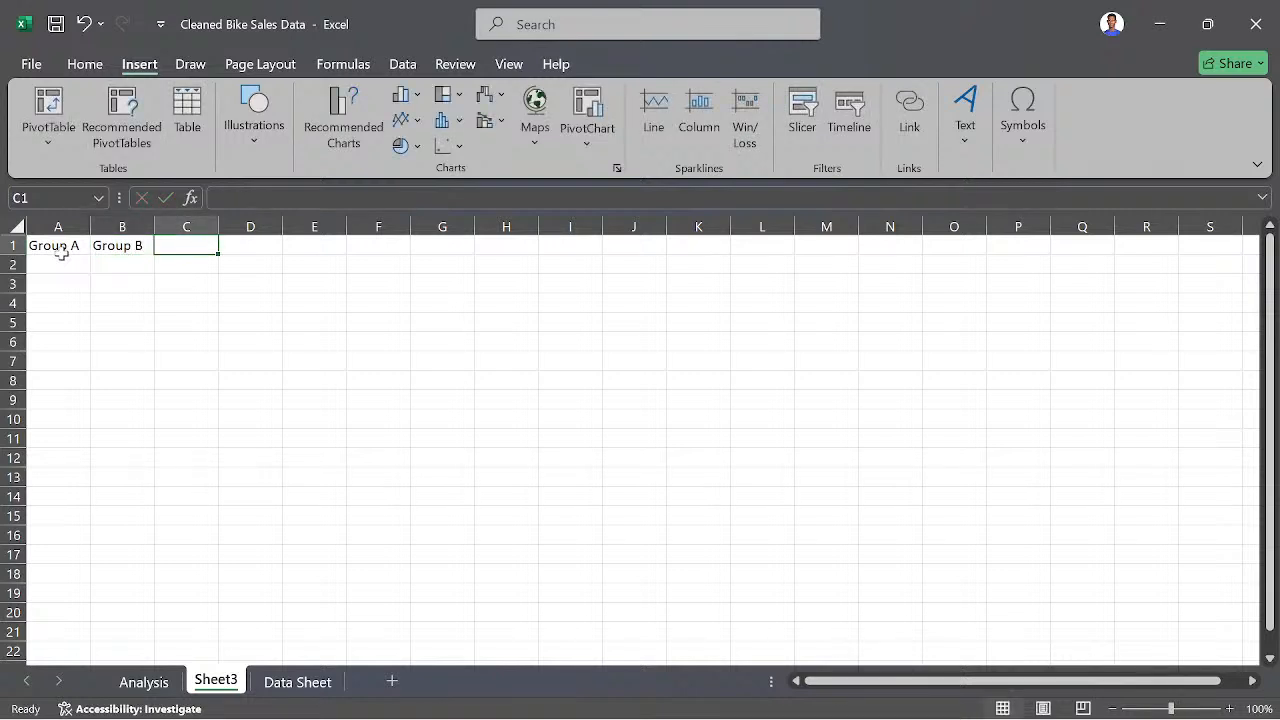
# - Enter the heading "Group C" in cell C1 of the new sheet
pyautogui.write('Group')
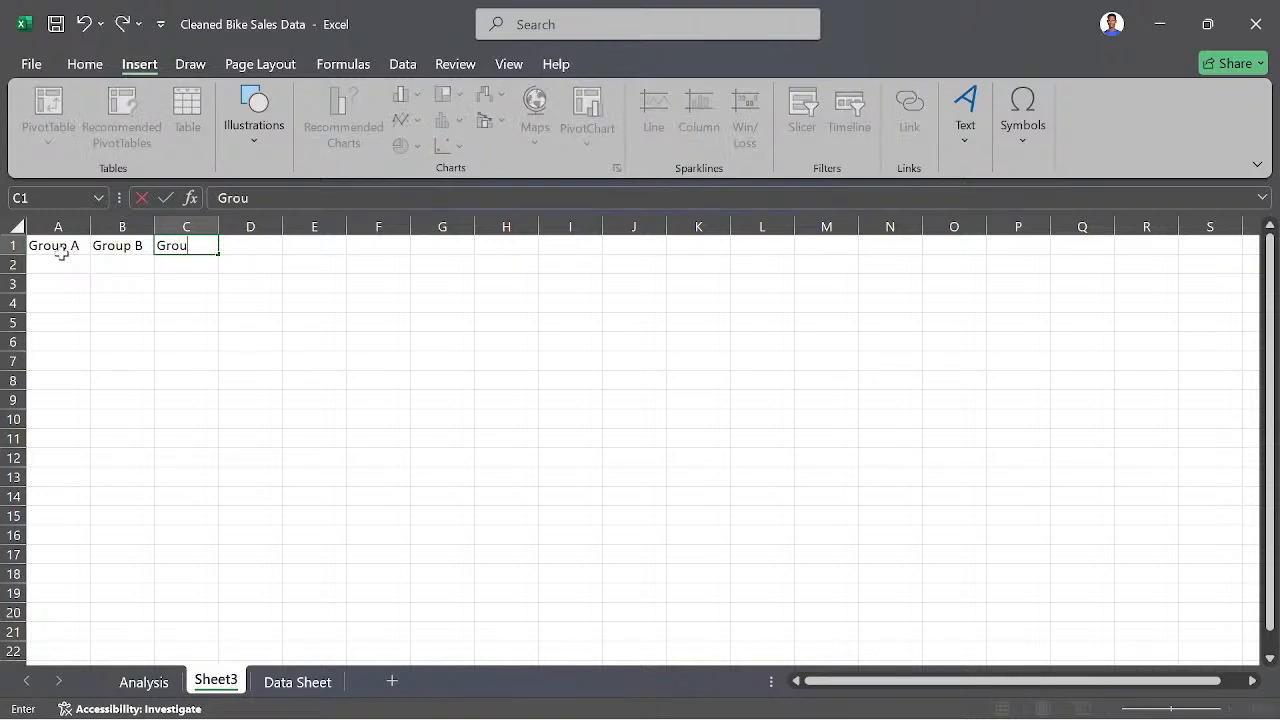
pyautogui.write(' C')
pyautogui.press('Return')
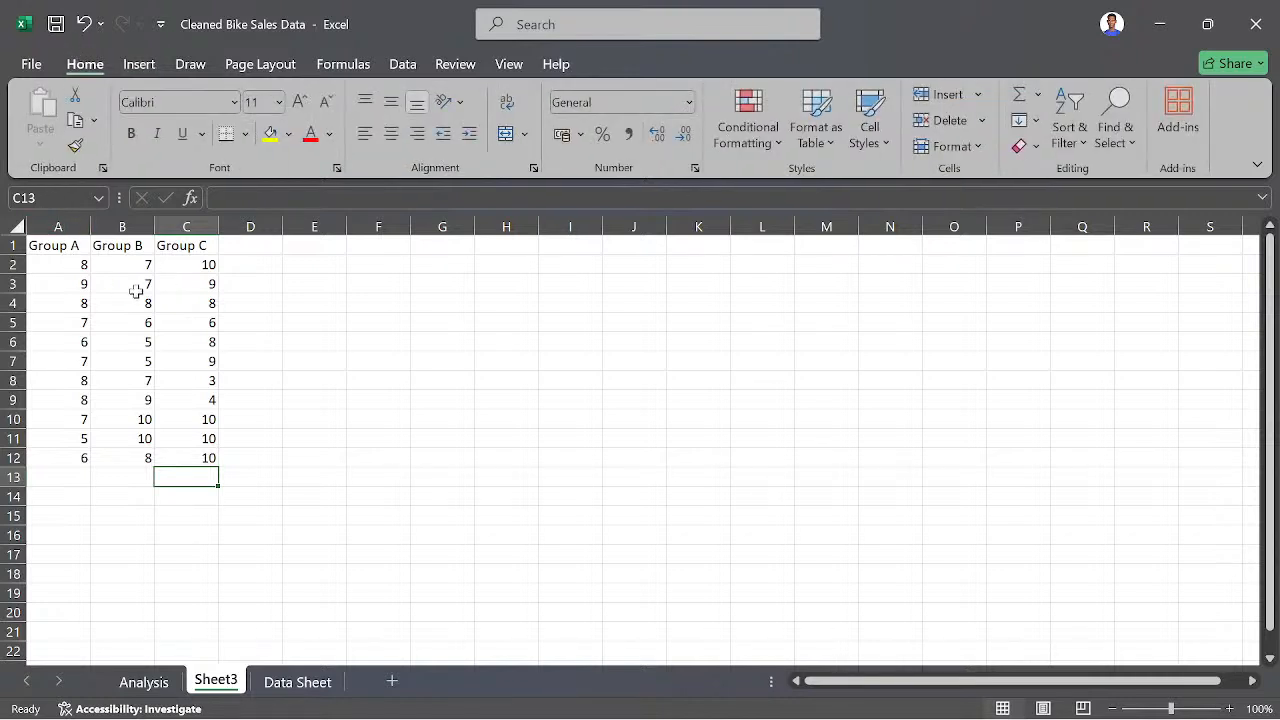
pyautogui.click(229, 383)
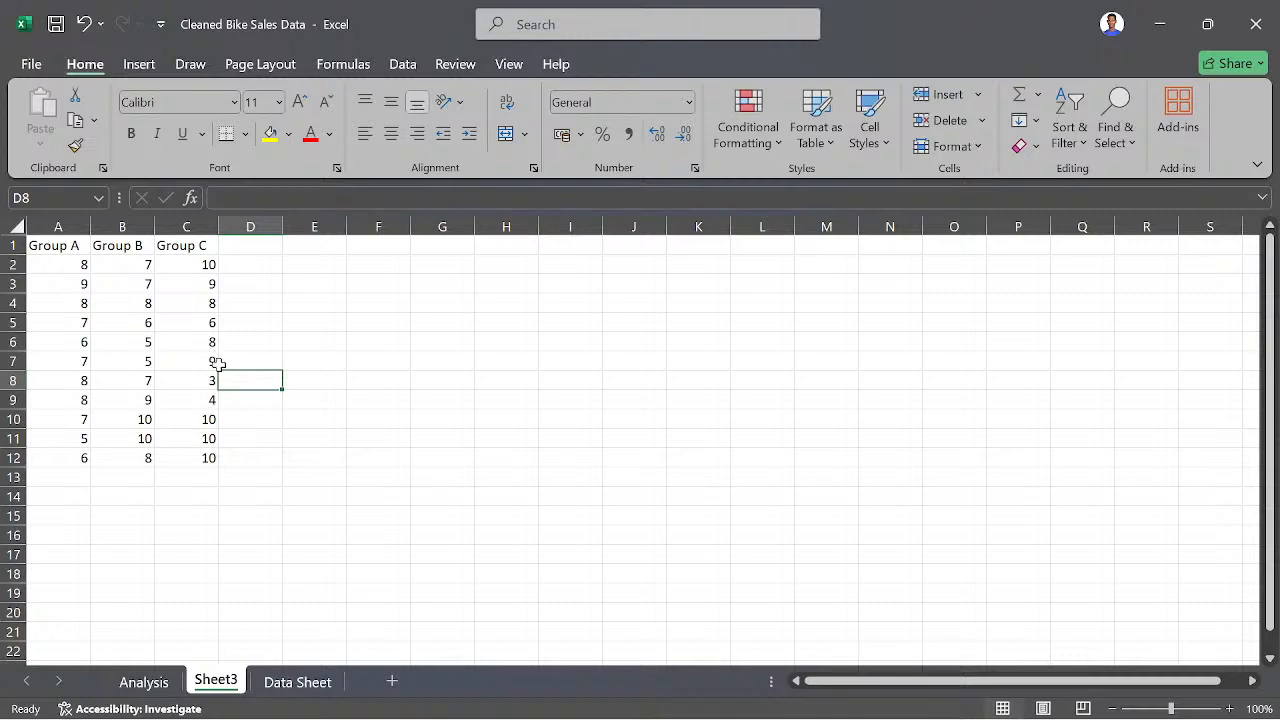
# - Switch to the Xournal++ notes and handwrite "1. No difference between the" beneath Analysis of Variance on page 2
pyautogui.click(786, 703)
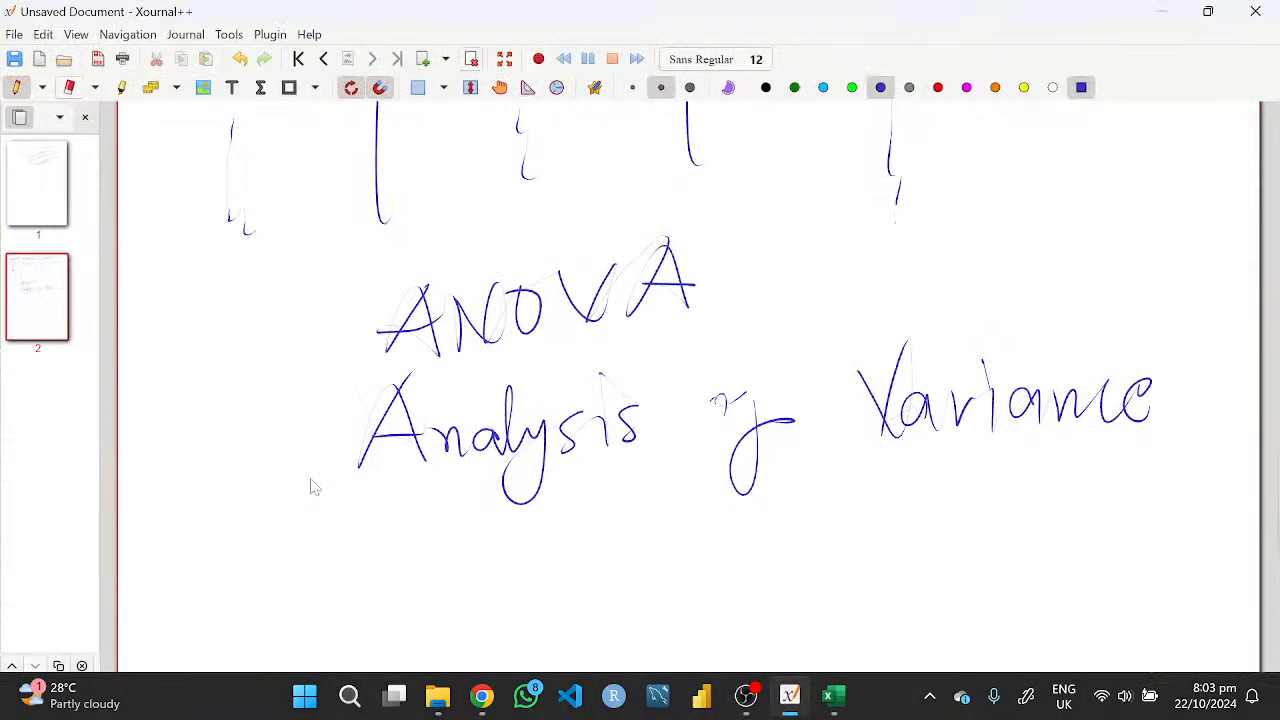
pyautogui.scroll(-1, 409, 554)
pyautogui.scroll(3, 424, 515)
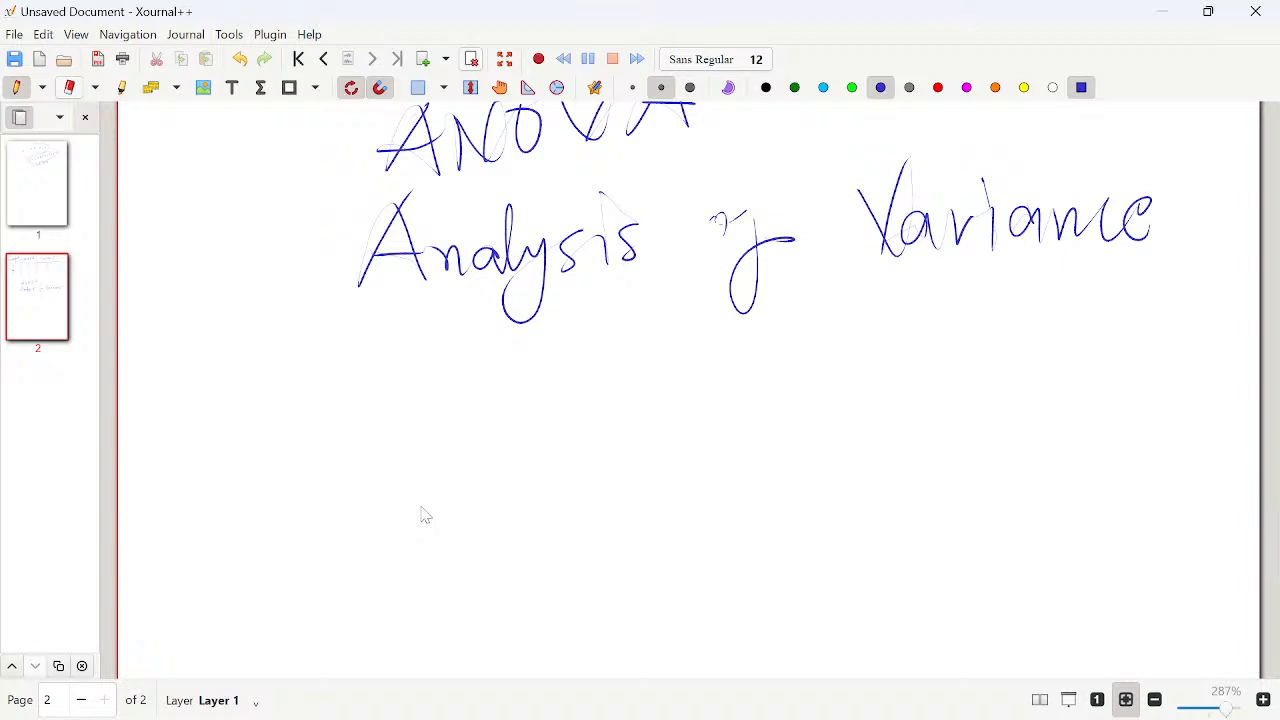
pyautogui.moveTo(190, 384)
pyautogui.mouseDown()
pyautogui.moveTo(189, 421)
pyautogui.moveTo(202, 403)
pyautogui.moveTo(300, 404)
pyautogui.moveTo(312, 350)
pyautogui.mouseUp()
pyautogui.moveTo(322, 386)
pyautogui.mouseDown()
pyautogui.moveTo(340, 392)
pyautogui.moveTo(318, 386)
pyautogui.mouseUp()
pyautogui.moveTo(433, 320)
pyautogui.mouseDown()
pyautogui.moveTo(428, 414)
pyautogui.moveTo(446, 382)
pyautogui.moveTo(470, 450)
pyautogui.mouseUp()
pyautogui.moveTo(470, 396)
pyautogui.mouseDown()
pyautogui.moveTo(530, 372)
pyautogui.moveTo(698, 372)
pyautogui.mouseUp()
pyautogui.moveTo(756, 328)
pyautogui.mouseDown()
pyautogui.moveTo(756, 380)
pyautogui.moveTo(804, 364)
pyautogui.mouseUp()
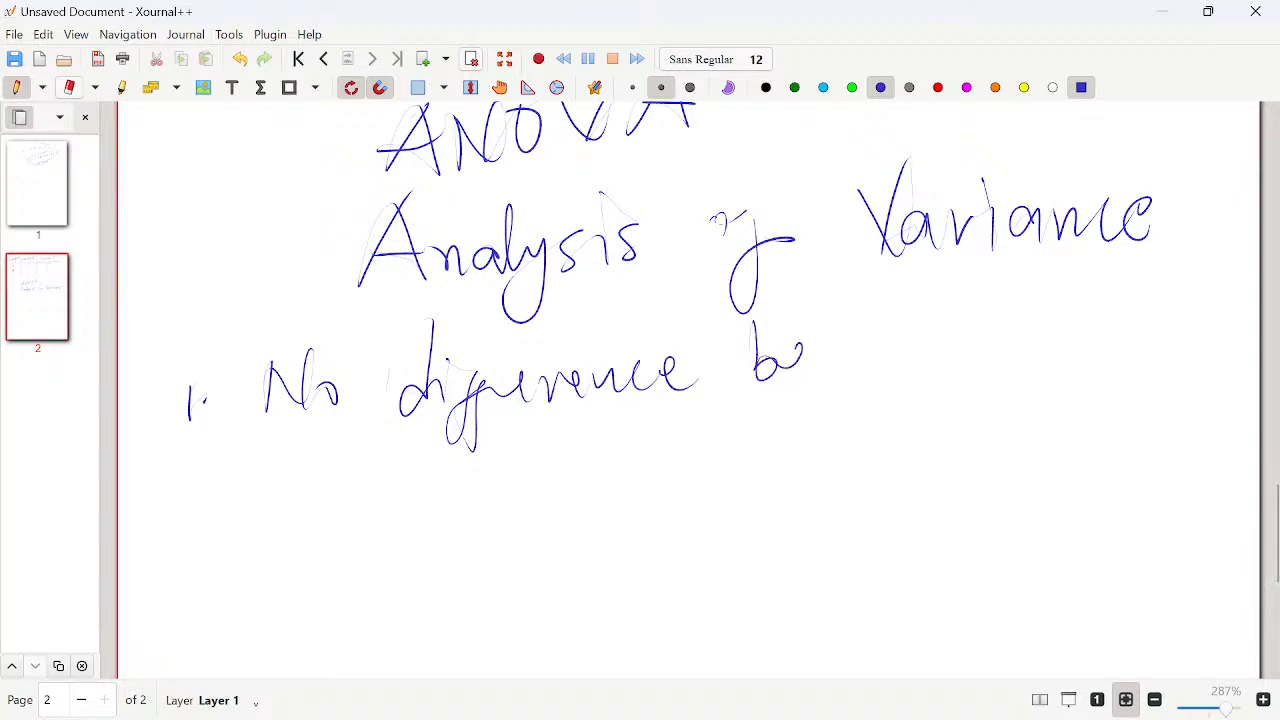
pyautogui.moveTo(832, 292); pyautogui.dragTo(836, 376)
pyautogui.moveTo(846, 350)
pyautogui.mouseDown()
pyautogui.moveTo(847, 372)
pyautogui.moveTo(906, 340)
pyautogui.moveTo(1018, 340)
pyautogui.mouseUp()
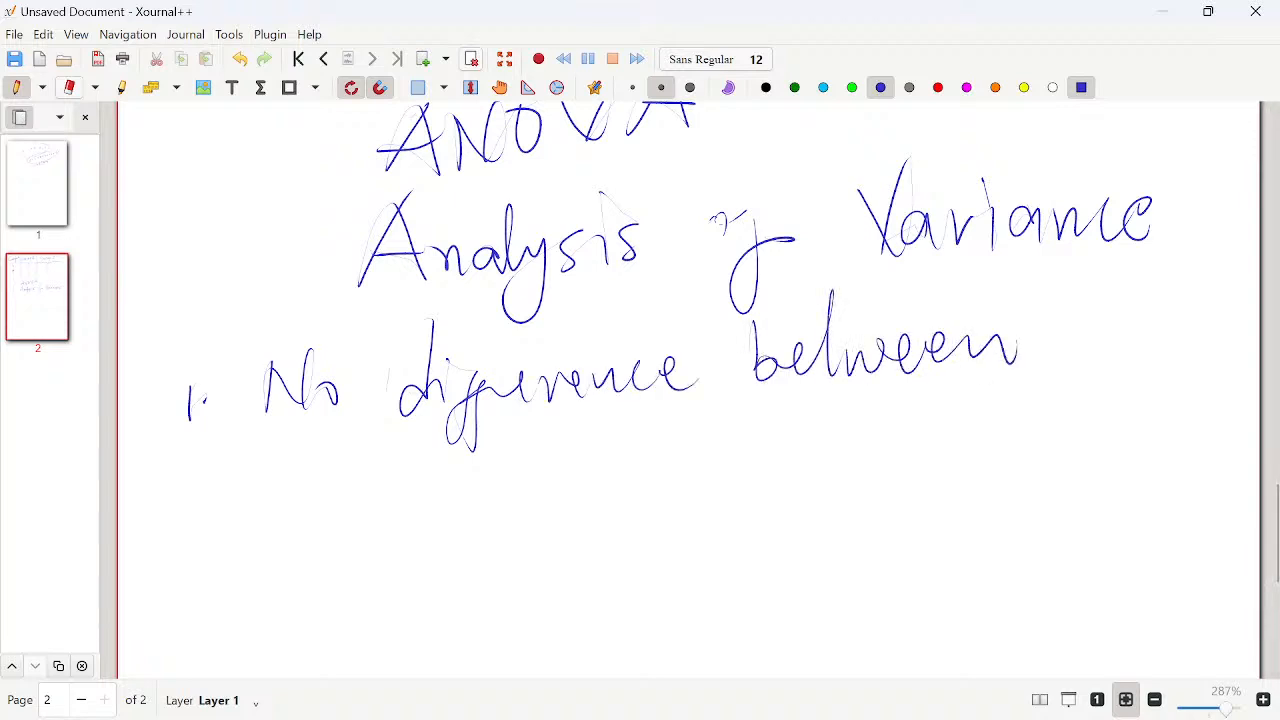
pyautogui.moveTo(810, 318); pyautogui.dragTo(864, 306)
pyautogui.moveTo(1100, 280)
pyautogui.mouseDown()
pyautogui.moveTo(1096, 366)
pyautogui.moveTo(1152, 362)
pyautogui.moveTo(1190, 340)
pyautogui.mouseUp()
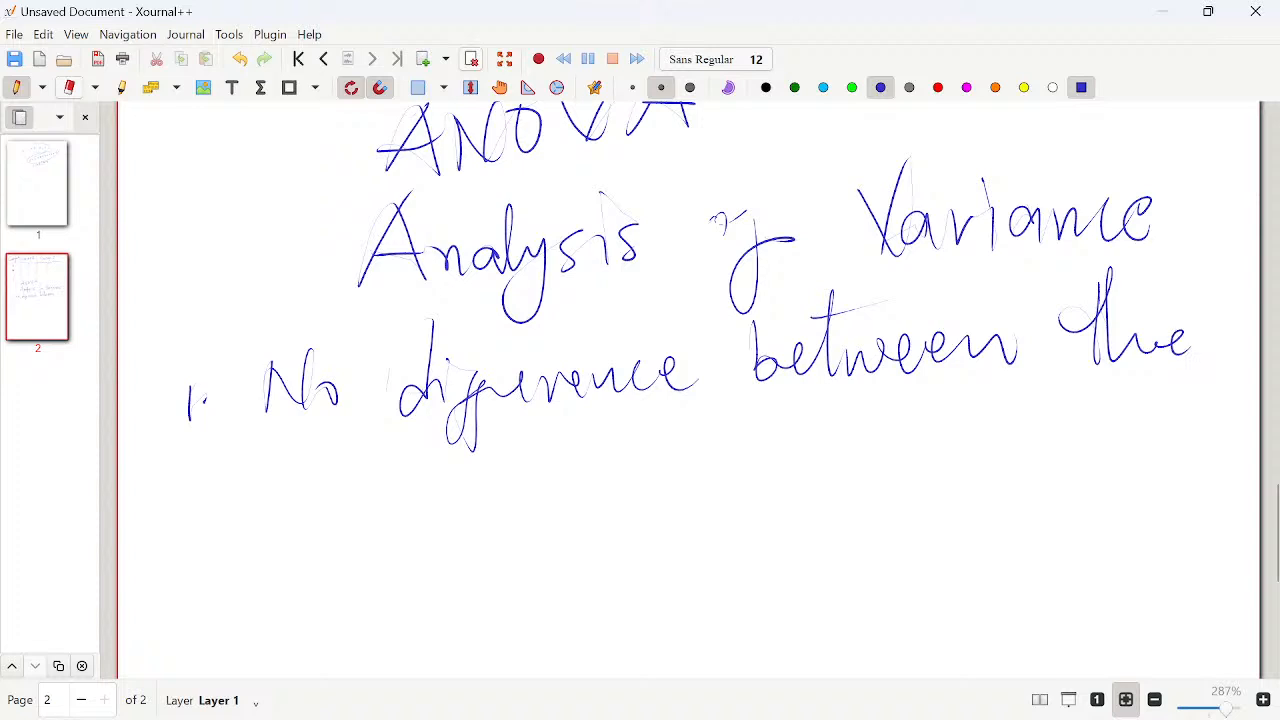
# - Complete point 1 by handwriting "mean of all groups" on the following line
pyautogui.moveTo(300, 492)
pyautogui.mouseDown()
pyautogui.moveTo(334, 470)
pyautogui.moveTo(372, 488)
pyautogui.moveTo(456, 486)
pyautogui.mouseUp()
pyautogui.moveTo(528, 458)
pyautogui.mouseDown()
pyautogui.moveTo(546, 512)
pyautogui.moveTo(580, 482)
pyautogui.mouseUp()
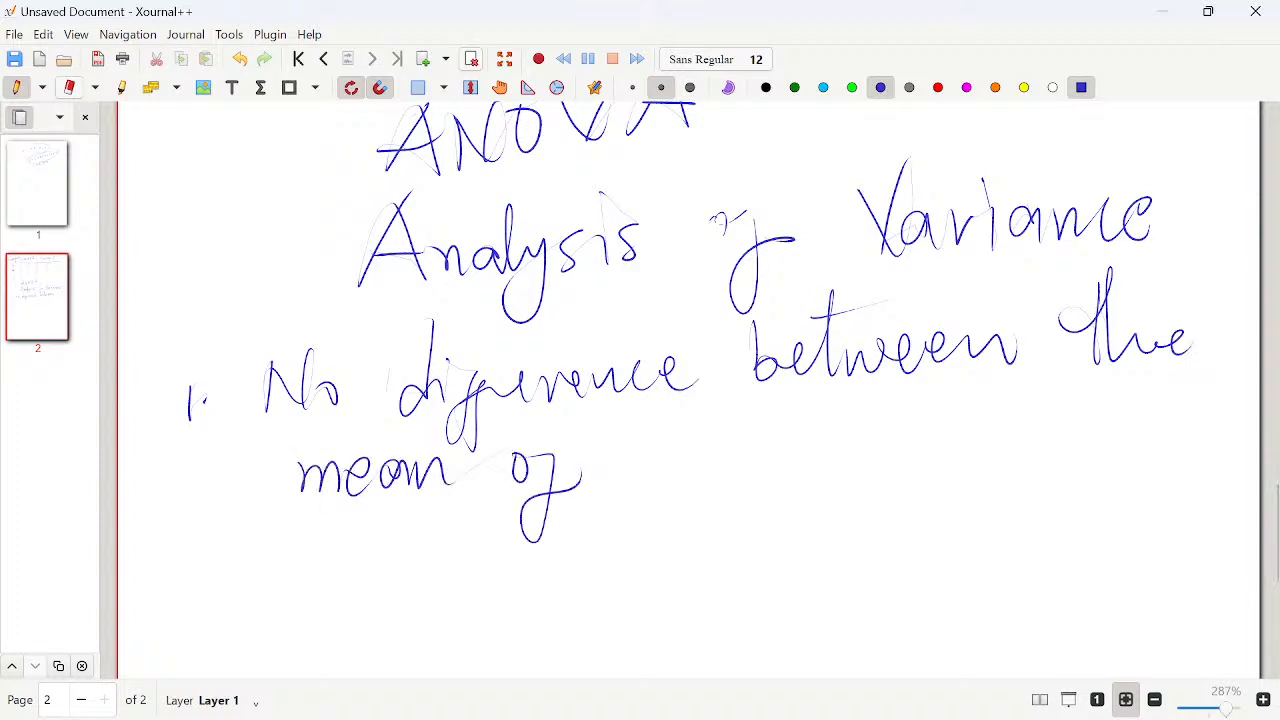
pyautogui.moveTo(650, 448)
pyautogui.mouseDown()
pyautogui.moveTo(648, 478)
pyautogui.moveTo(702, 402)
pyautogui.mouseUp()
pyautogui.moveTo(780, 442)
pyautogui.mouseDown()
pyautogui.moveTo(760, 500)
pyautogui.moveTo(842, 432)
pyautogui.moveTo(896, 424)
pyautogui.moveTo(958, 438)
pyautogui.mouseUp()
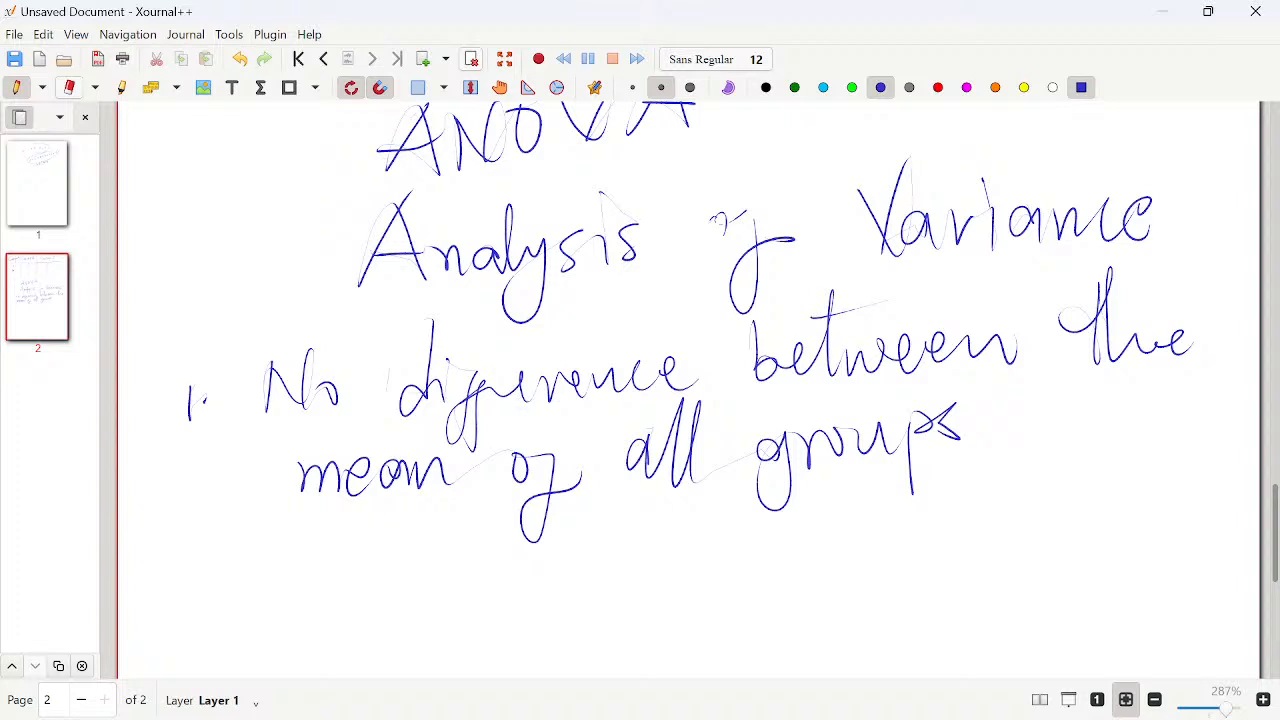
# - Handwrite "2. Yes!" as the start of the second point below point 1
pyautogui.moveTo(180, 592)
pyautogui.mouseDown()
pyautogui.moveTo(218, 616)
pyautogui.moveTo(233, 594)
pyautogui.mouseUp()
pyautogui.moveTo(282, 533)
pyautogui.mouseDown()
pyautogui.moveTo(306, 562)
pyautogui.moveTo(300, 600)
pyautogui.moveTo(362, 620)
pyautogui.mouseUp()
pyautogui.moveTo(413, 530); pyautogui.dragTo(405, 590)
pyautogui.moveTo(398, 608); pyautogui.dragTo(397, 613)
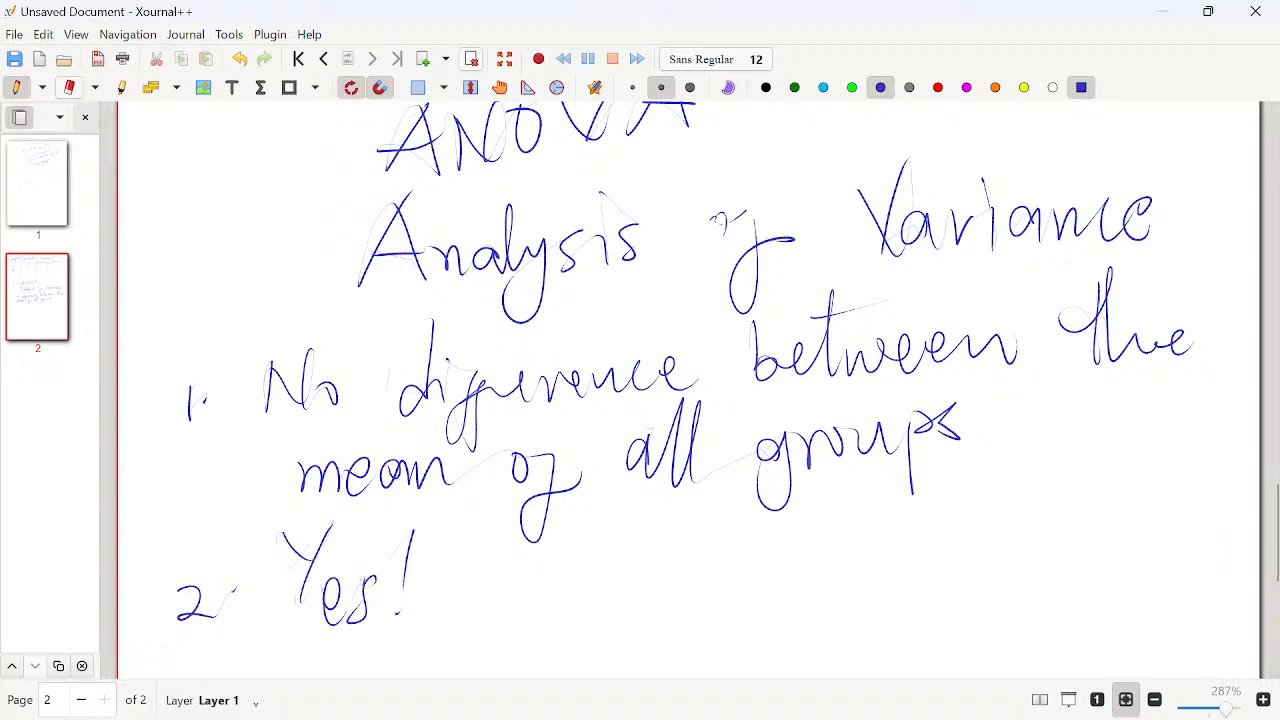
# - Complete point 2 by handwriting "There are difference" after "Yes!"
pyautogui.moveTo(487, 526); pyautogui.dragTo(530, 519)
pyautogui.moveTo(530, 520)
pyautogui.mouseDown()
pyautogui.moveTo(503, 602)
pyautogui.moveTo(545, 600)
pyautogui.mouseUp()
pyautogui.moveTo(558, 570)
pyautogui.mouseDown()
pyautogui.moveTo(592, 545)
pyautogui.moveTo(668, 548)
pyautogui.moveTo(702, 582)
pyautogui.mouseUp()
pyautogui.moveTo(780, 546)
pyautogui.mouseDown()
pyautogui.moveTo(744, 566)
pyautogui.moveTo(786, 578)
pyautogui.mouseUp()
pyautogui.moveTo(792, 568)
pyautogui.mouseDown()
pyautogui.moveTo(812, 546)
pyautogui.moveTo(884, 578)
pyautogui.mouseUp()
pyautogui.moveTo(955, 540); pyautogui.dragTo(964, 570)
pyautogui.moveTo(966, 540); pyautogui.dragTo(974, 568)
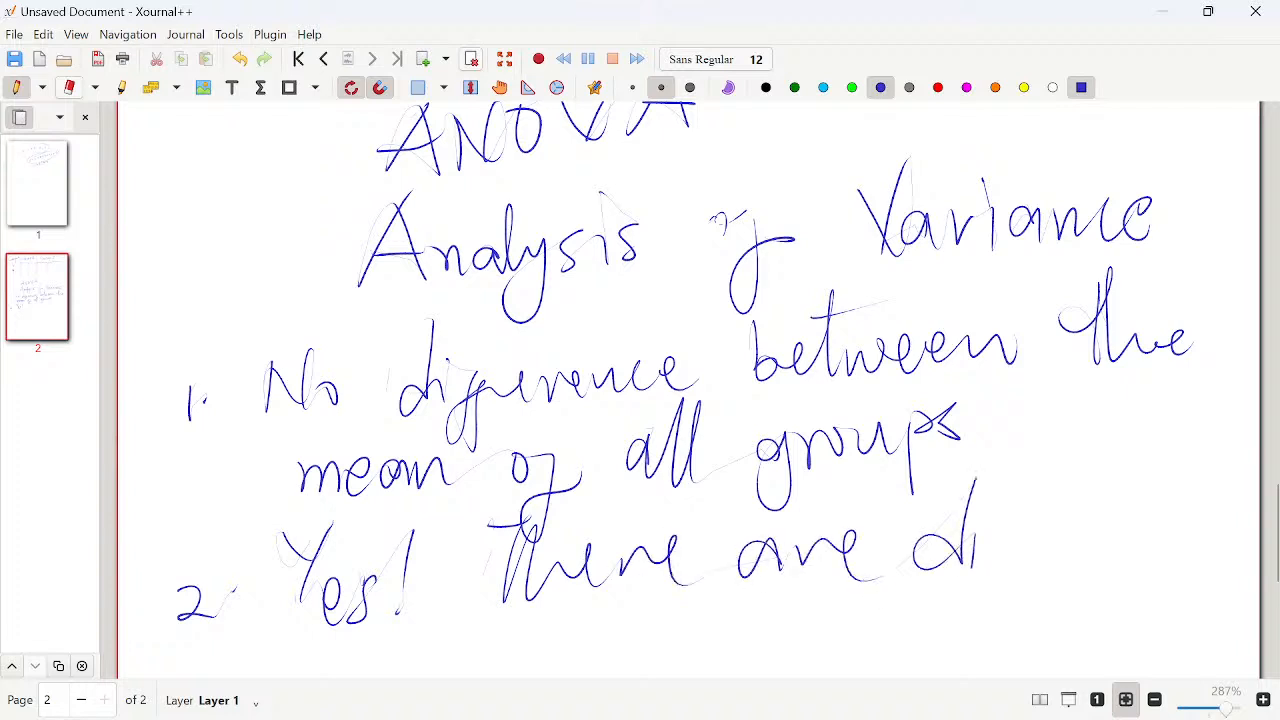
pyautogui.moveTo(984, 503); pyautogui.dragTo(986, 508)
pyautogui.moveTo(978, 555)
pyautogui.mouseDown()
pyautogui.moveTo(960, 625)
pyautogui.moveTo(1028, 540)
pyautogui.moveTo(1240, 515)
pyautogui.mouseUp()
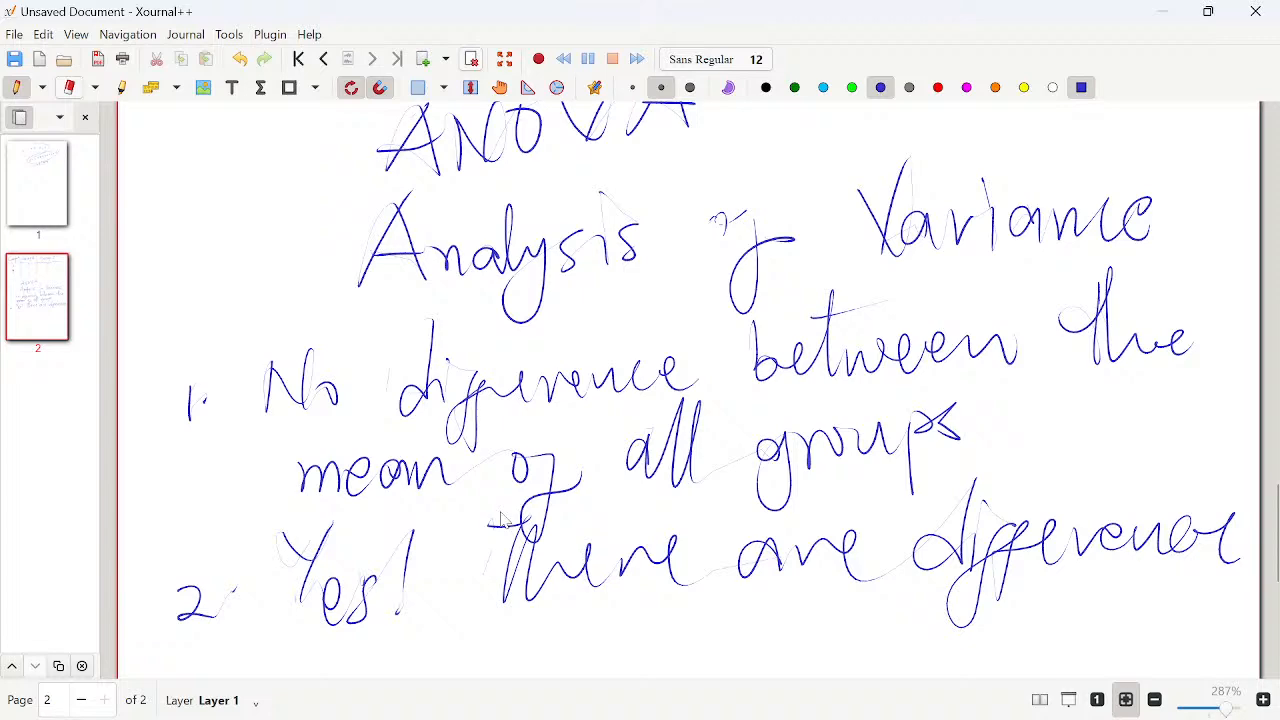
pyautogui.scroll(-3, 525, 505)
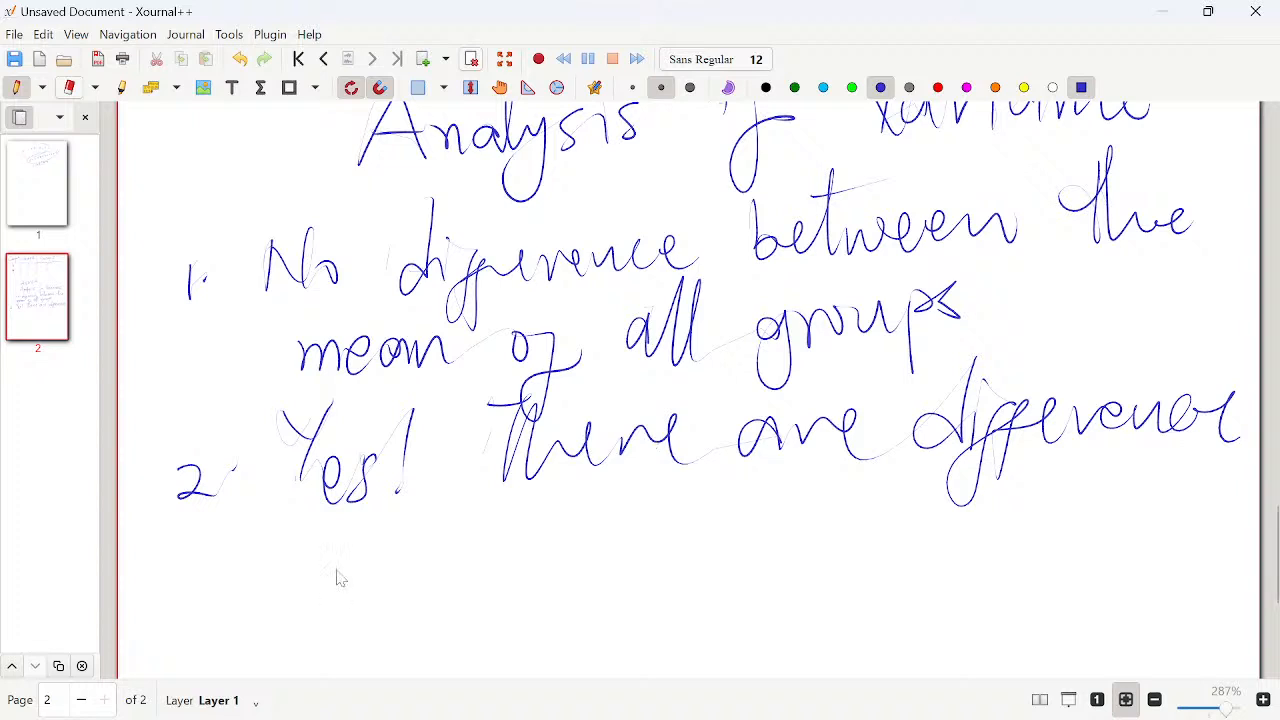
pyautogui.scroll(-5, 207, 420)
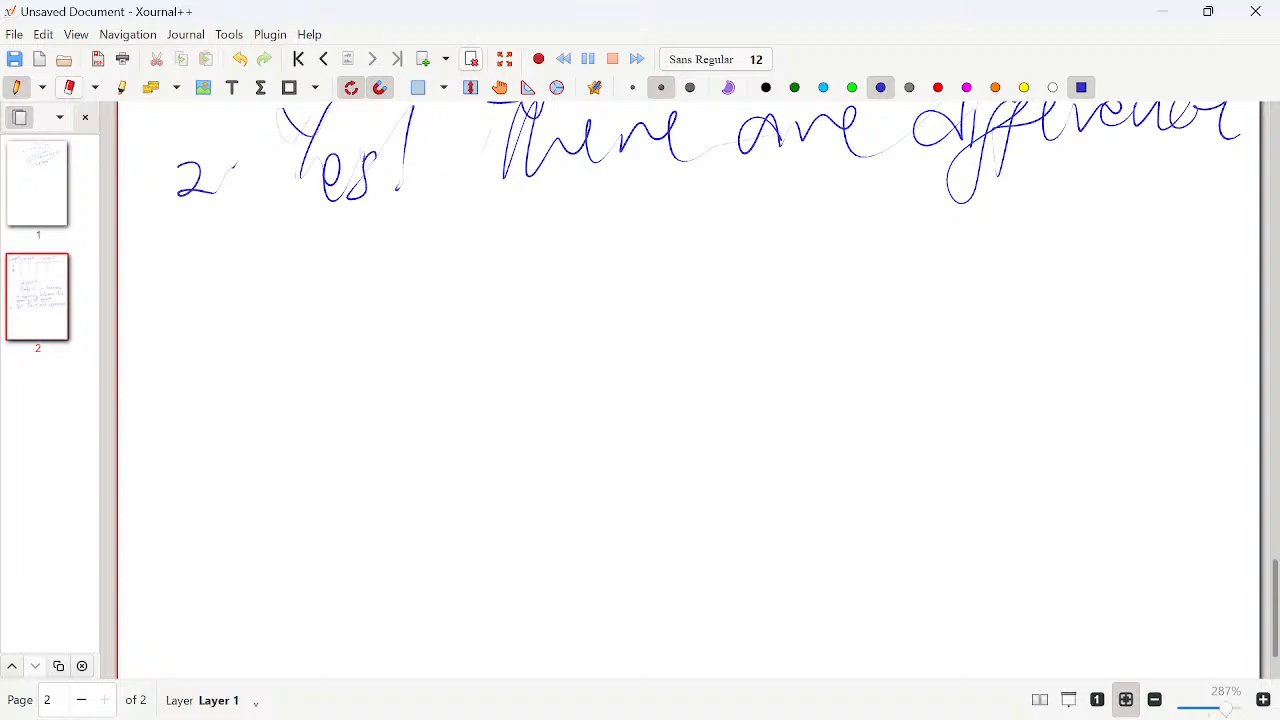
pyautogui.moveTo(206, 330)
pyautogui.mouseDown()
pyautogui.moveTo(242, 320)
pyautogui.moveTo(260, 236)
pyautogui.mouseUp()
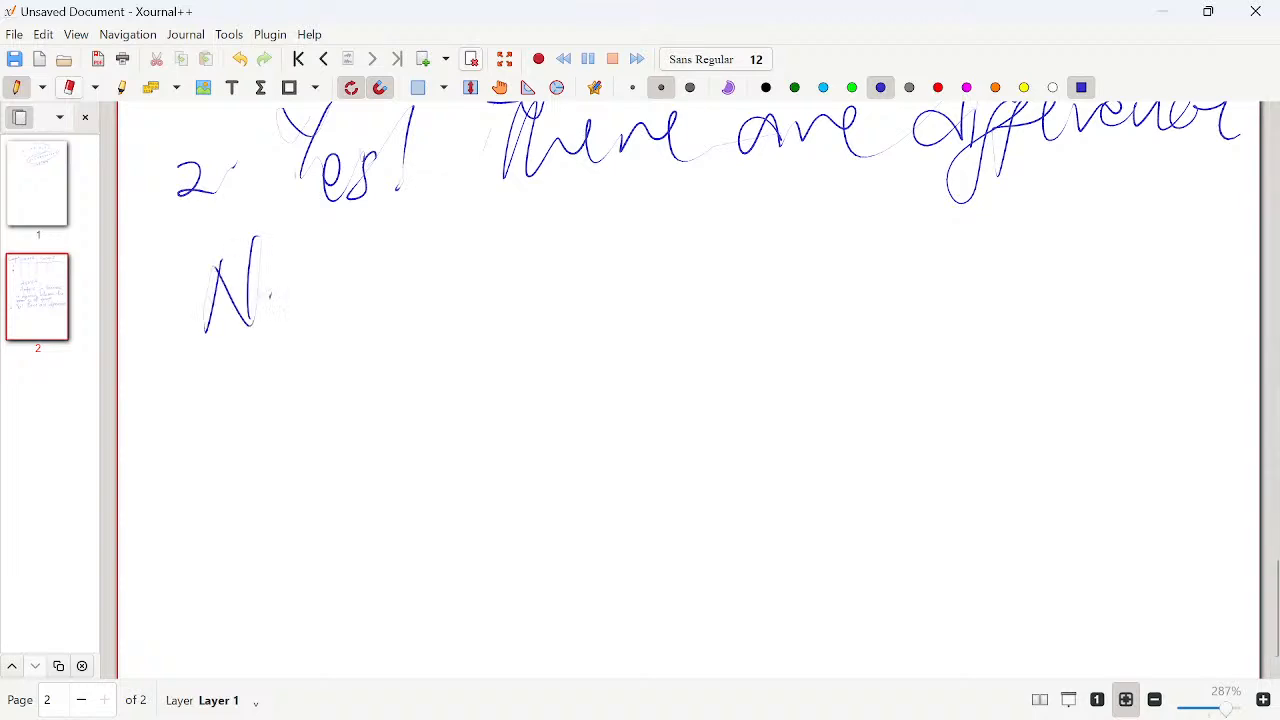
pyautogui.moveTo(270, 290)
pyautogui.mouseDown()
pyautogui.moveTo(316, 240)
pyautogui.moveTo(312, 324)
pyautogui.mouseUp()
pyautogui.moveTo(342, 226); pyautogui.dragTo(340, 334)
pyautogui.moveTo(418, 234)
pyautogui.mouseDown()
pyautogui.moveTo(414, 328)
pyautogui.moveTo(448, 320)
pyautogui.mouseUp()
pyautogui.moveTo(402, 285)
pyautogui.mouseDown()
pyautogui.moveTo(476, 282)
pyautogui.moveTo(518, 344)
pyautogui.moveTo(484, 362)
pyautogui.mouseUp()
# - Draw a blue dividing line across the page below point 2 and erase the partial blue "Null Hy" heading
pyautogui.moveTo(122, 216); pyautogui.dragTo(1234, 174)
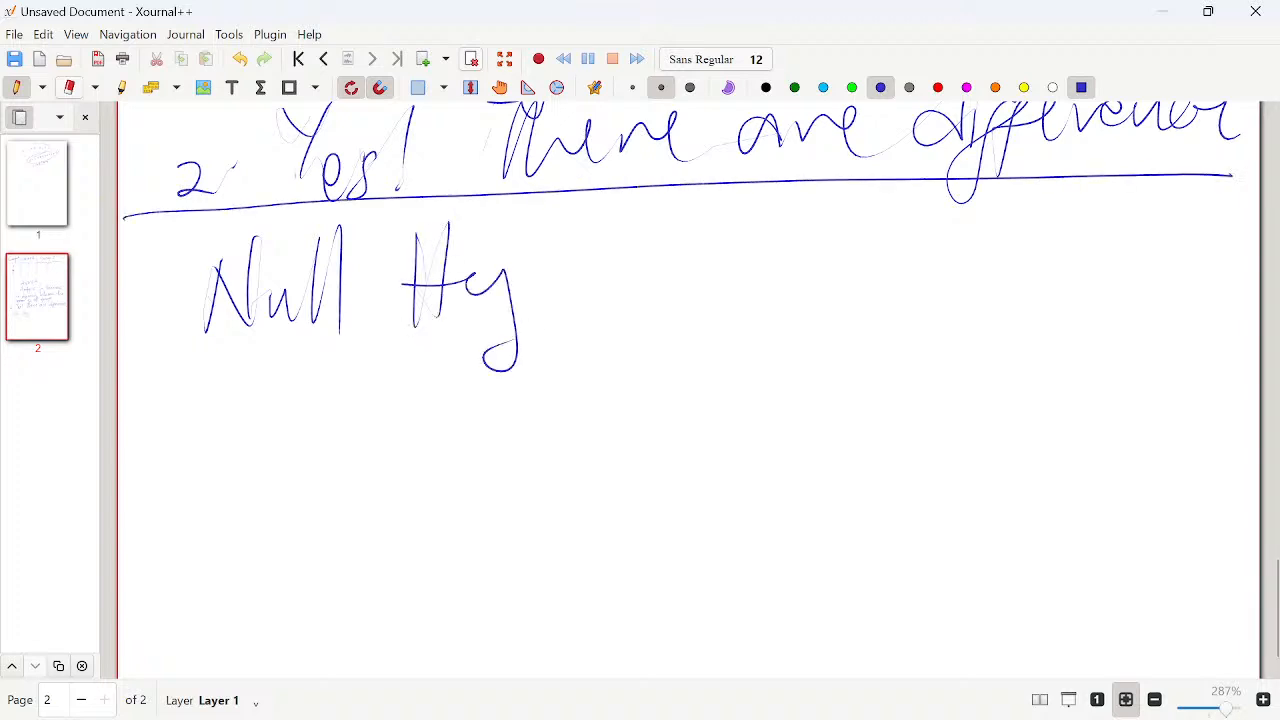
pyautogui.moveTo(308, 282)
pyautogui.mouseDown()
pyautogui.moveTo(316, 250)
pyautogui.moveTo(214, 290)
pyautogui.moveTo(468, 284)
pyautogui.moveTo(444, 236)
pyautogui.moveTo(506, 362)
pyautogui.mouseUp()
pyautogui.click(16, 88)
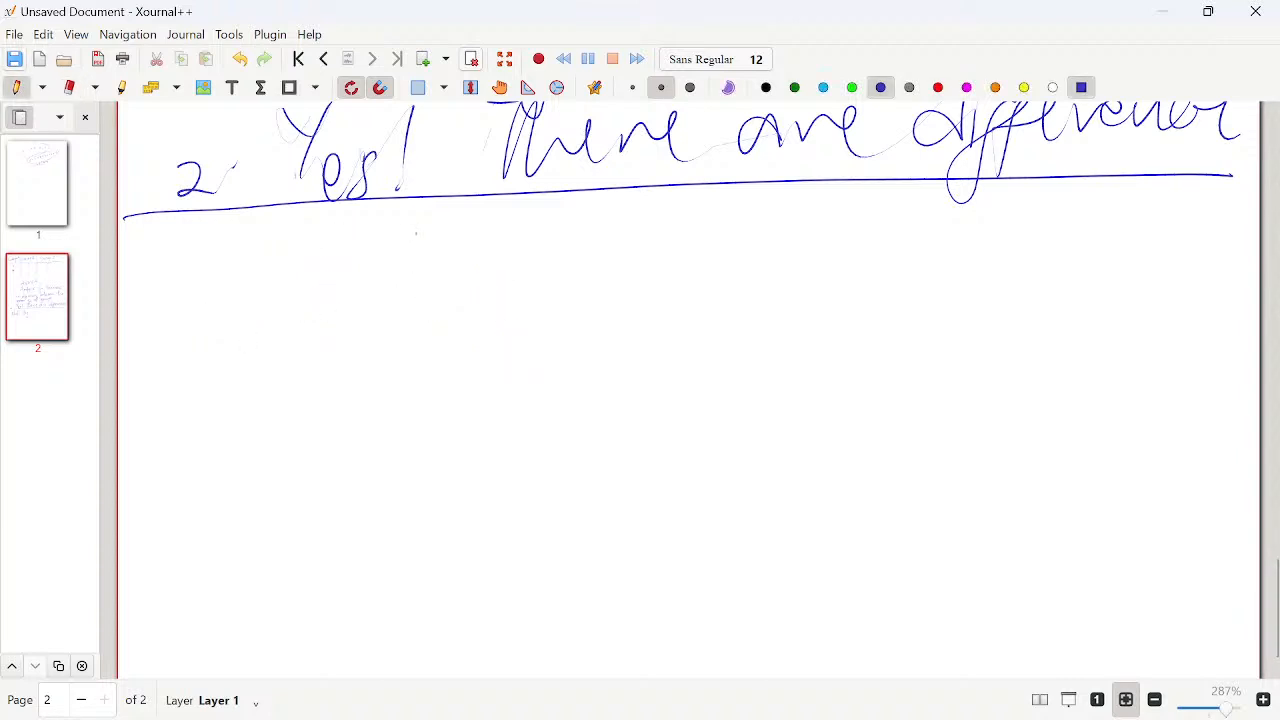
# - Change the pen colour to red and handwrite "Null Hypothesis" as item 1 below the dividing line
pyautogui.click(938, 88)
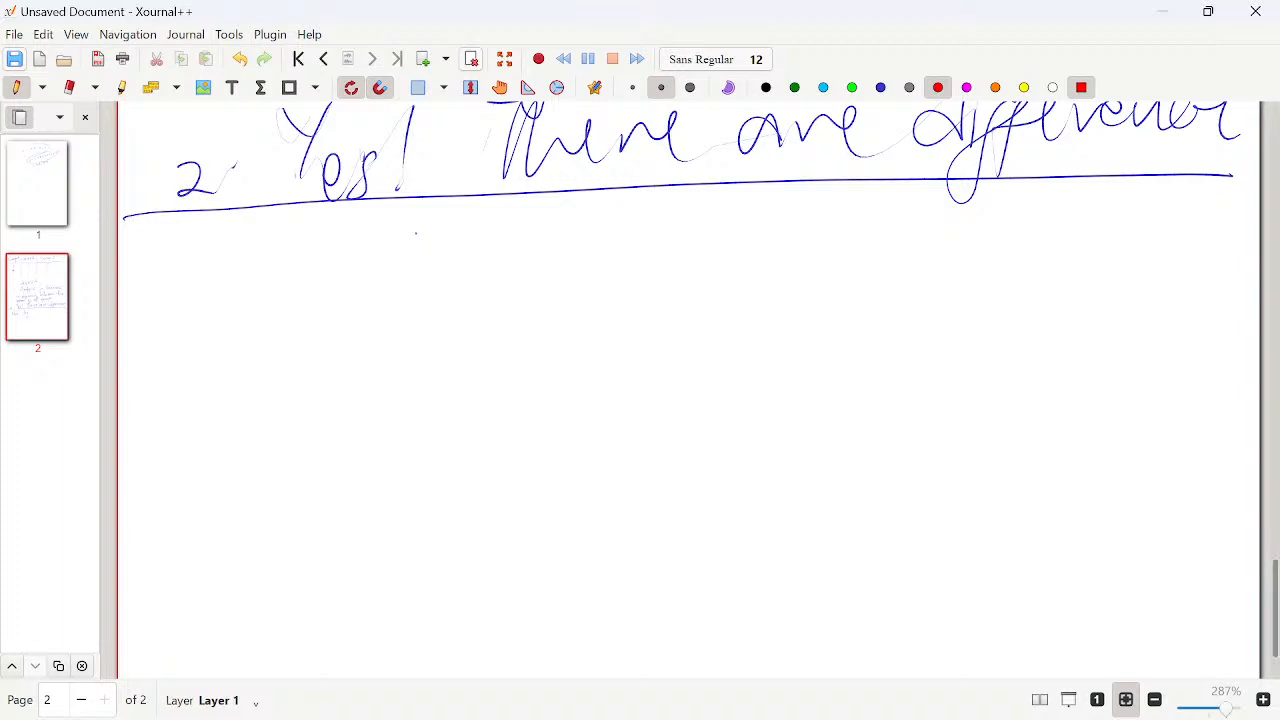
pyautogui.moveTo(166, 270)
pyautogui.mouseDown()
pyautogui.moveTo(167, 284)
pyautogui.moveTo(246, 236)
pyautogui.moveTo(290, 246)
pyautogui.moveTo(310, 298)
pyautogui.mouseUp()
pyautogui.moveTo(369, 232)
pyautogui.mouseDown()
pyautogui.moveTo(368, 300)
pyautogui.moveTo(387, 294)
pyautogui.mouseUp()
pyautogui.moveTo(354, 272)
pyautogui.mouseDown()
pyautogui.moveTo(396, 266)
pyautogui.moveTo(408, 333)
pyautogui.mouseUp()
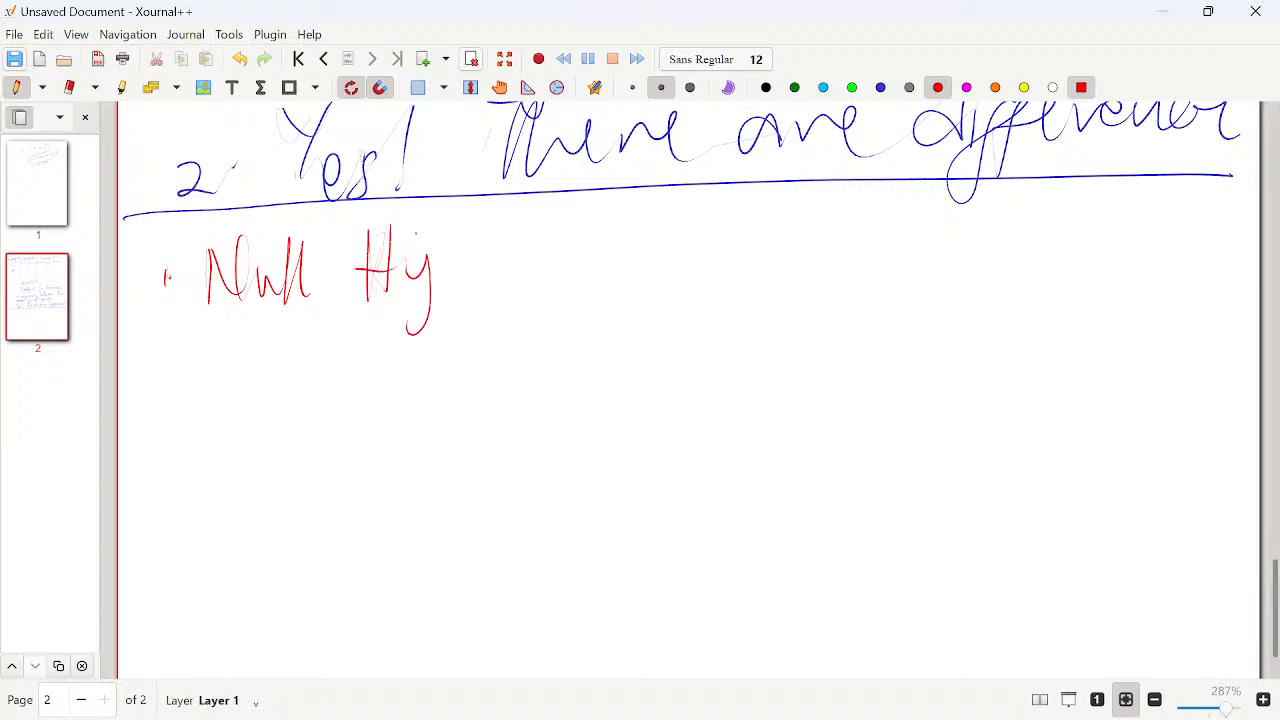
pyautogui.moveTo(449, 252)
pyautogui.mouseDown()
pyautogui.moveTo(450, 328)
pyautogui.moveTo(504, 250)
pyautogui.mouseUp()
pyautogui.moveTo(520, 200)
pyautogui.mouseDown()
pyautogui.moveTo(524, 272)
pyautogui.moveTo(610, 262)
pyautogui.moveTo(626, 276)
pyautogui.mouseUp()
pyautogui.moveTo(655, 242); pyautogui.dragTo(672, 282)
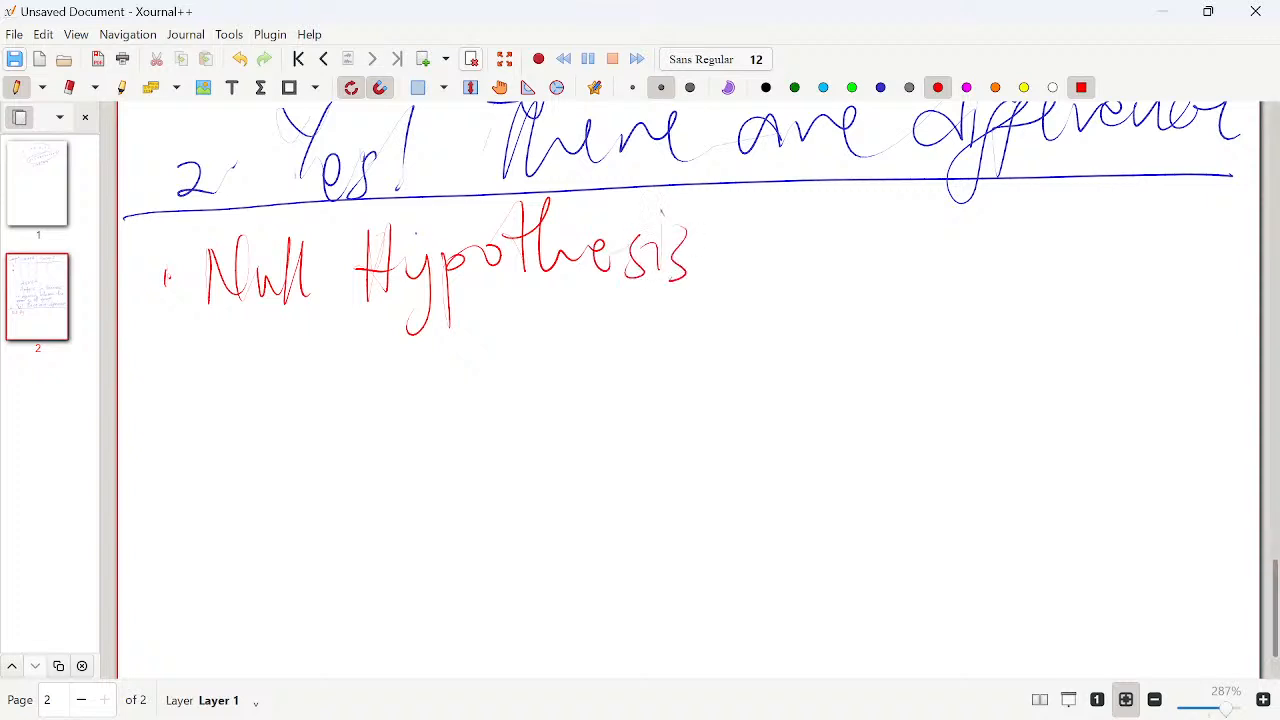
# - Handwrite the symbol "(H0)" after Null Hypothesis
pyautogui.moveTo(766, 190)
pyautogui.mouseDown()
pyautogui.moveTo(736, 308)
pyautogui.moveTo(756, 288)
pyautogui.mouseUp()
pyautogui.moveTo(792, 204); pyautogui.dragTo(778, 284)
pyautogui.moveTo(752, 258)
pyautogui.mouseDown()
pyautogui.moveTo(796, 252)
pyautogui.moveTo(812, 285)
pyautogui.moveTo(805, 270)
pyautogui.mouseUp()
pyautogui.moveTo(848, 202)
pyautogui.mouseDown()
pyautogui.moveTo(843, 262)
pyautogui.moveTo(810, 294)
pyautogui.mouseUp()
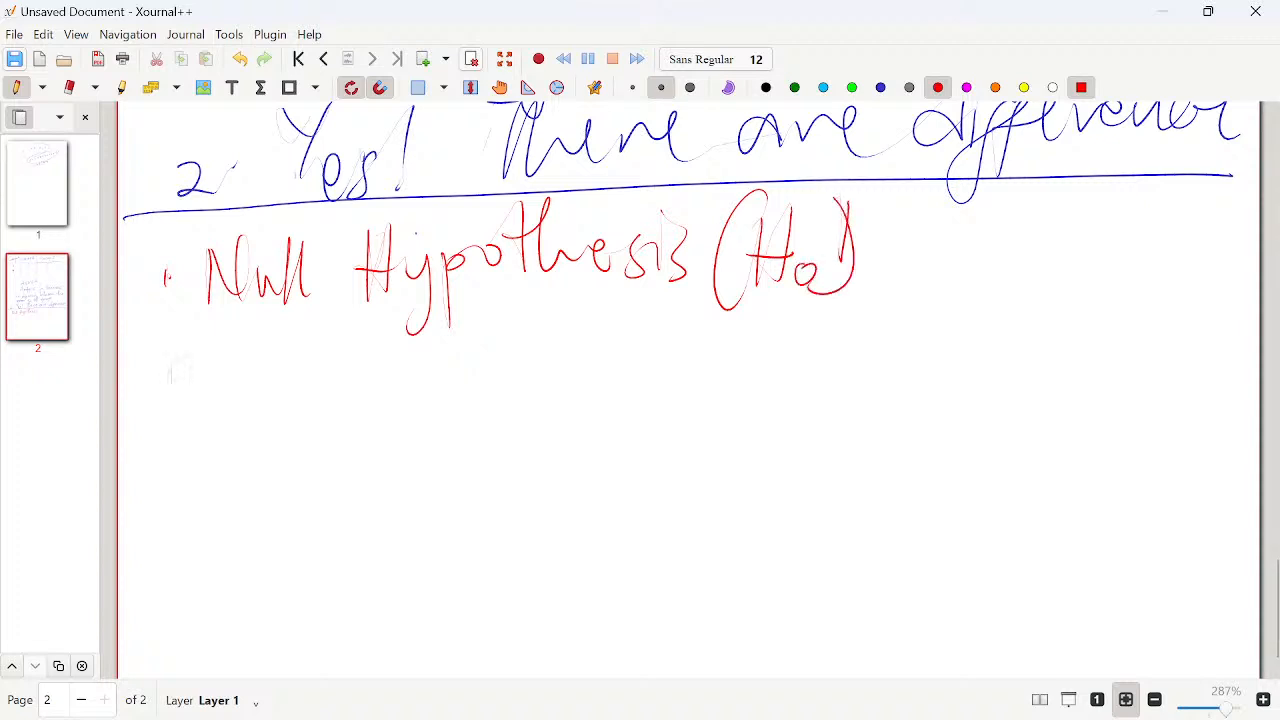
# - Start item 2 in red by handwriting "2. Alternate" below the Null Hypothesis line
pyautogui.moveTo(192, 406)
pyautogui.mouseDown()
pyautogui.moveTo(210, 397)
pyautogui.moveTo(175, 385)
pyautogui.moveTo(289, 405)
pyautogui.moveTo(283, 381)
pyautogui.mouseUp()
pyautogui.click(192, 384)
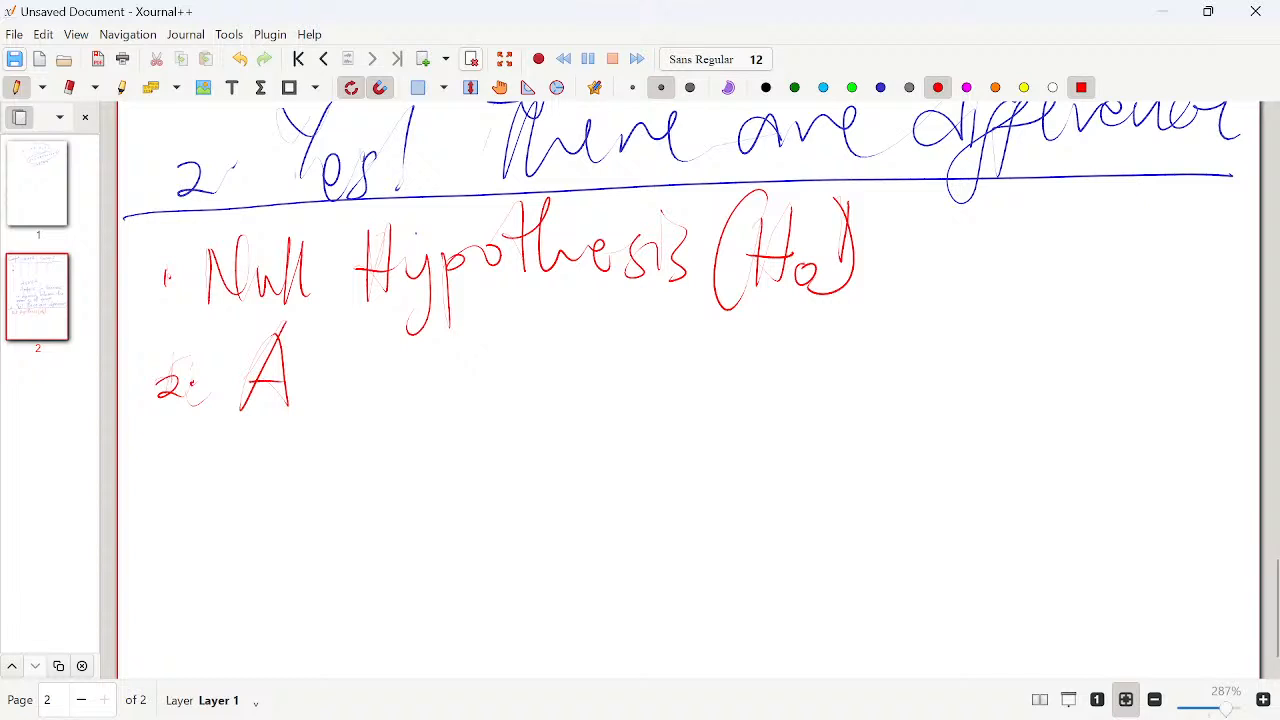
pyautogui.moveTo(304, 324)
pyautogui.mouseDown()
pyautogui.moveTo(308, 406)
pyautogui.moveTo(356, 372)
pyautogui.moveTo(372, 400)
pyautogui.mouseUp()
pyautogui.moveTo(306, 358)
pyautogui.mouseDown()
pyautogui.moveTo(356, 350)
pyautogui.moveTo(476, 388)
pyautogui.mouseUp()
pyautogui.moveTo(478, 322)
pyautogui.mouseDown()
pyautogui.moveTo(522, 372)
pyautogui.moveTo(552, 380)
pyautogui.mouseUp()
pyautogui.moveTo(468, 350); pyautogui.dragTo(512, 344)
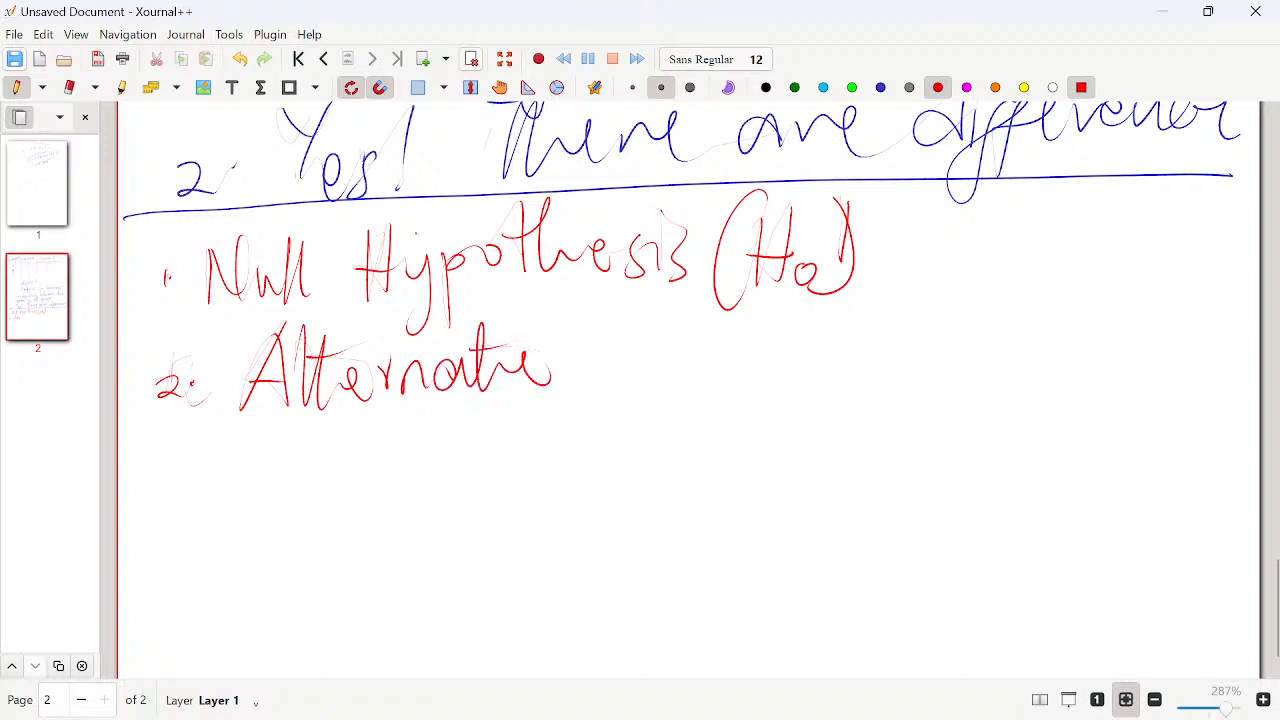
# - Handwrite "Hypothesis" after the word Alternate
pyautogui.moveTo(624, 306); pyautogui.dragTo(632, 390)
pyautogui.moveTo(646, 298); pyautogui.dragTo(641, 388)
pyautogui.moveTo(616, 362)
pyautogui.mouseDown()
pyautogui.moveTo(670, 352)
pyautogui.moveTo(688, 430)
pyautogui.mouseUp()
pyautogui.moveTo(718, 352)
pyautogui.mouseDown()
pyautogui.moveTo(716, 432)
pyautogui.moveTo(766, 344)
pyautogui.mouseUp()
pyautogui.moveTo(792, 288); pyautogui.dragTo(790, 362)
pyautogui.moveTo(812, 282)
pyautogui.mouseDown()
pyautogui.moveTo(814, 350)
pyautogui.moveTo(892, 326)
pyautogui.moveTo(912, 352)
pyautogui.mouseUp()
pyautogui.moveTo(906, 298); pyautogui.dragTo(910, 324)
pyautogui.moveTo(934, 314); pyautogui.dragTo(914, 350)
# - Handwrite the symbol "(H1)" after Alternate Hypothesis, erasing the mistaken letter A inside the brackets
pyautogui.moveTo(1010, 248)
pyautogui.mouseDown()
pyautogui.moveTo(988, 372)
pyautogui.moveTo(1012, 284)
pyautogui.moveTo(1026, 342)
pyautogui.mouseUp()
pyautogui.moveTo(978, 334); pyautogui.dragTo(998, 328)
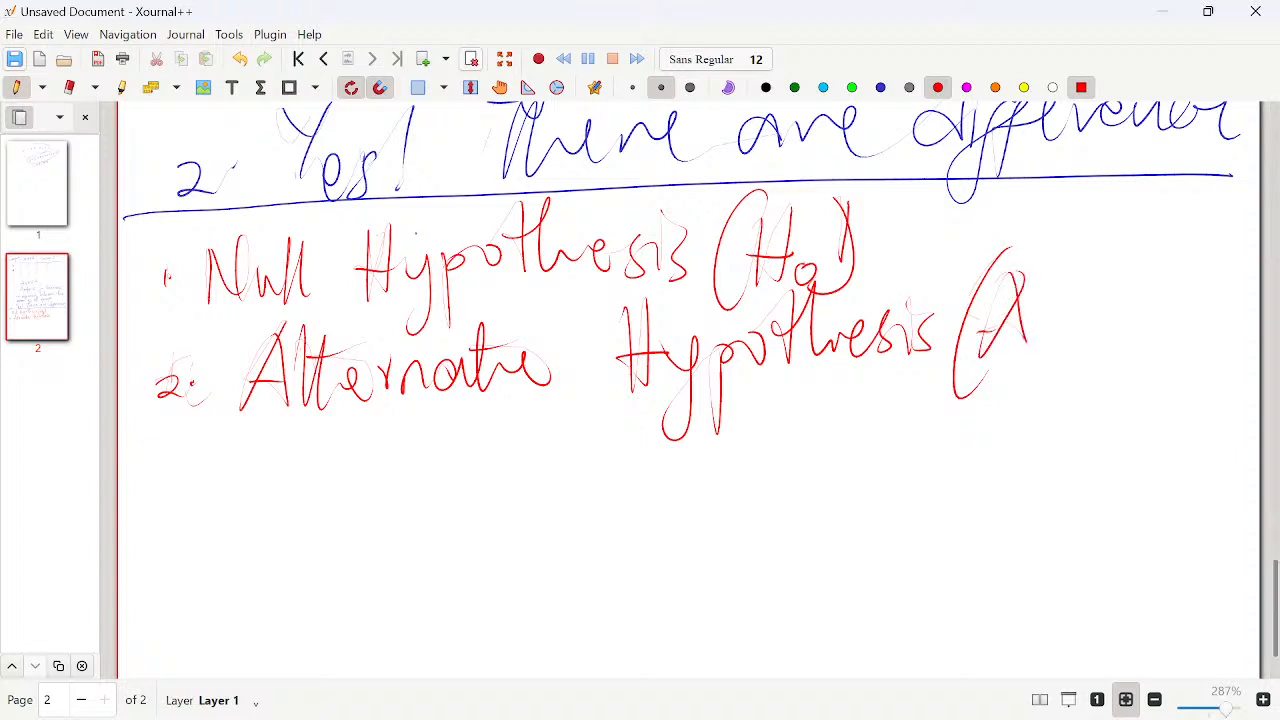
pyautogui.hotkey('ctrl', 'shift', 'e')
pyautogui.moveTo(1012, 276)
pyautogui.mouseDown()
pyautogui.moveTo(1018, 312)
pyautogui.moveTo(984, 348)
pyautogui.mouseUp()
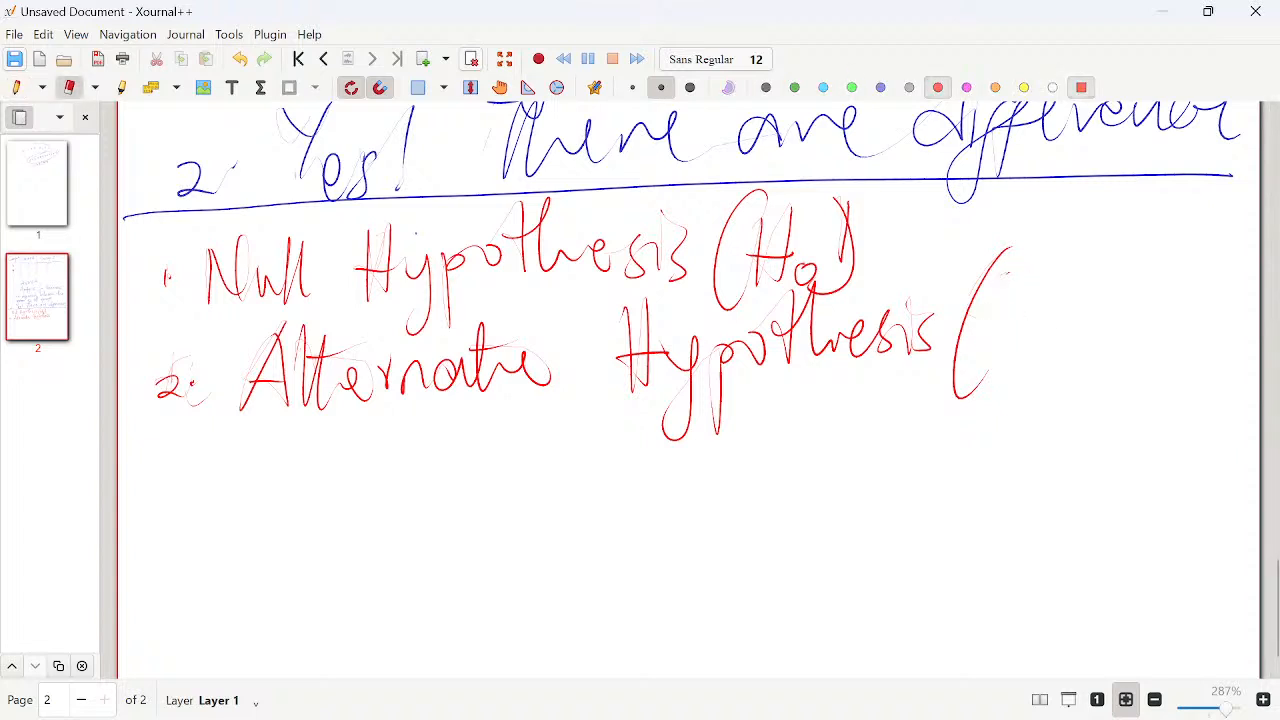
pyautogui.hotkey('ctrl', 'shift', 'p')
pyautogui.moveTo(1004, 290)
pyautogui.mouseDown()
pyautogui.moveTo(1002, 374)
pyautogui.moveTo(1026, 364)
pyautogui.mouseUp()
pyautogui.moveTo(990, 334)
pyautogui.mouseDown()
pyautogui.moveTo(1032, 330)
pyautogui.moveTo(1046, 366)
pyautogui.mouseUp()
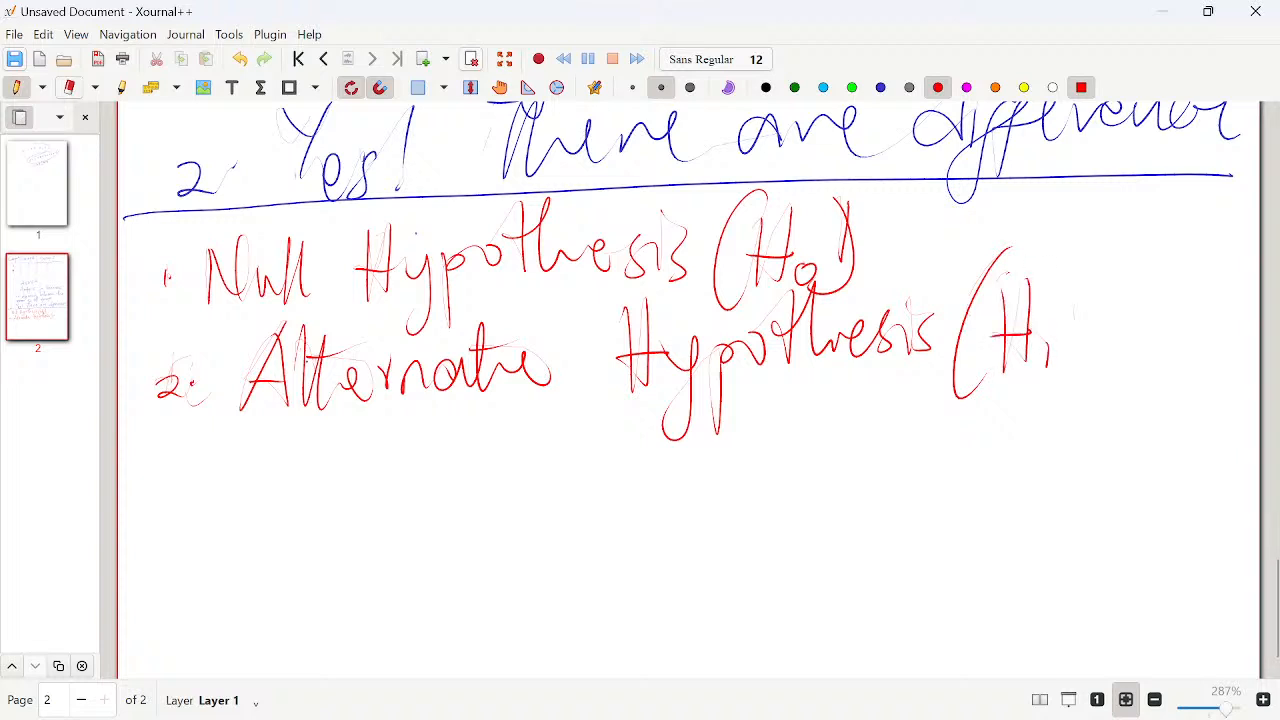
pyautogui.moveTo(1036, 236); pyautogui.dragTo(1060, 384)
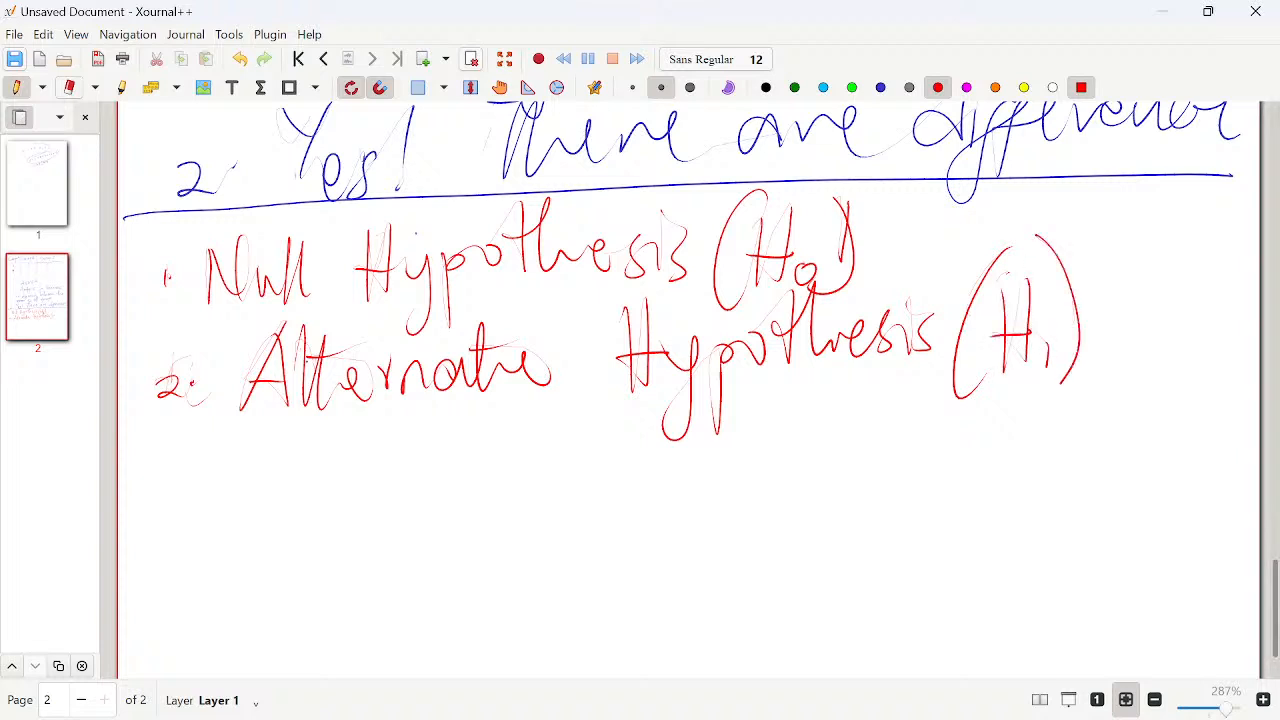
# - Erase and redraw the closing bracket and subscript zero of (H0), adding a small question mark after it
pyautogui.click(42, 87)
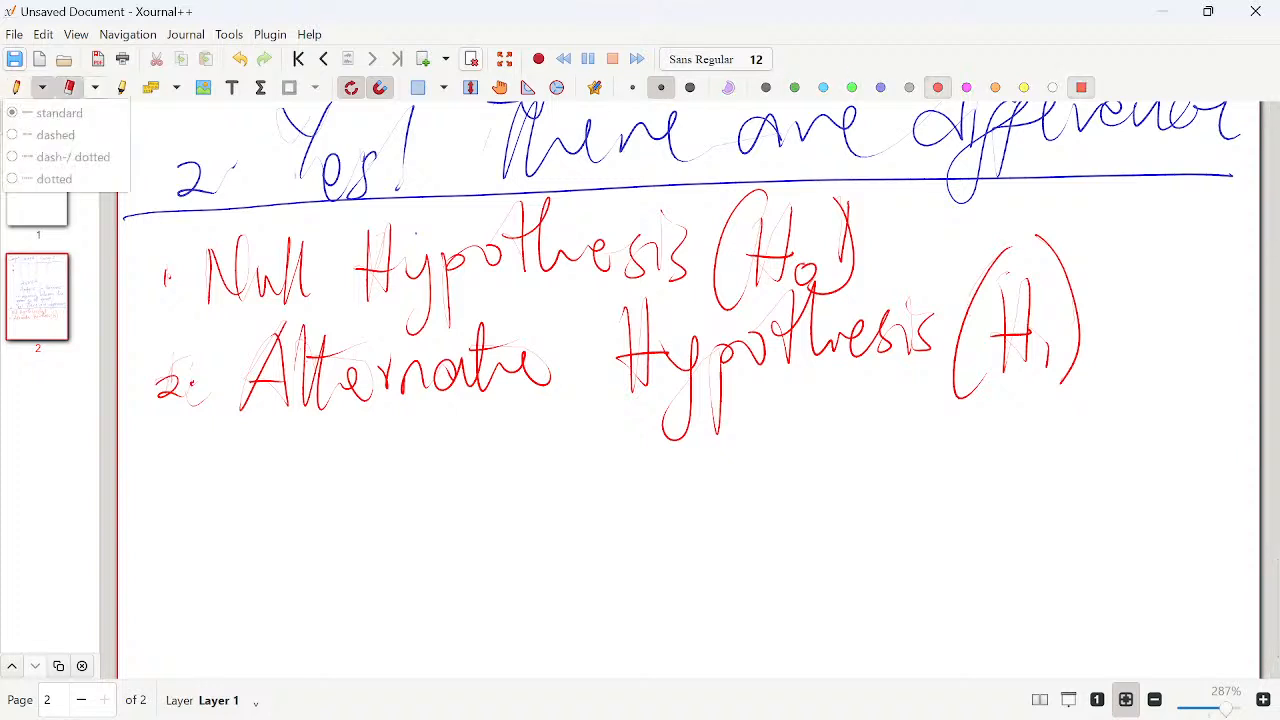
pyautogui.click(69, 87)
pyautogui.moveTo(842, 200)
pyautogui.mouseDown()
pyautogui.moveTo(838, 292)
pyautogui.moveTo(813, 290)
pyautogui.mouseUp()
pyautogui.hotkey('ctrl', 'shift', 'p')
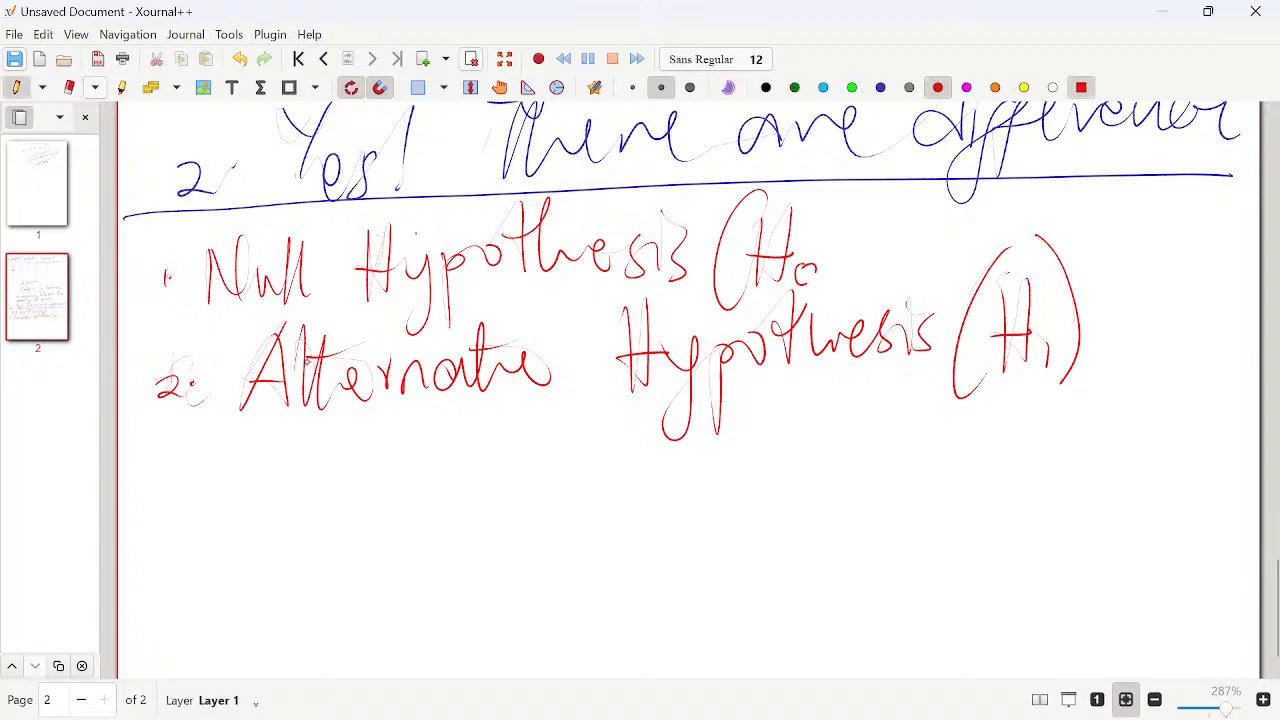
pyautogui.moveTo(822, 198)
pyautogui.mouseDown()
pyautogui.moveTo(838, 302)
pyautogui.moveTo(800, 290)
pyautogui.moveTo(809, 263)
pyautogui.mouseUp()
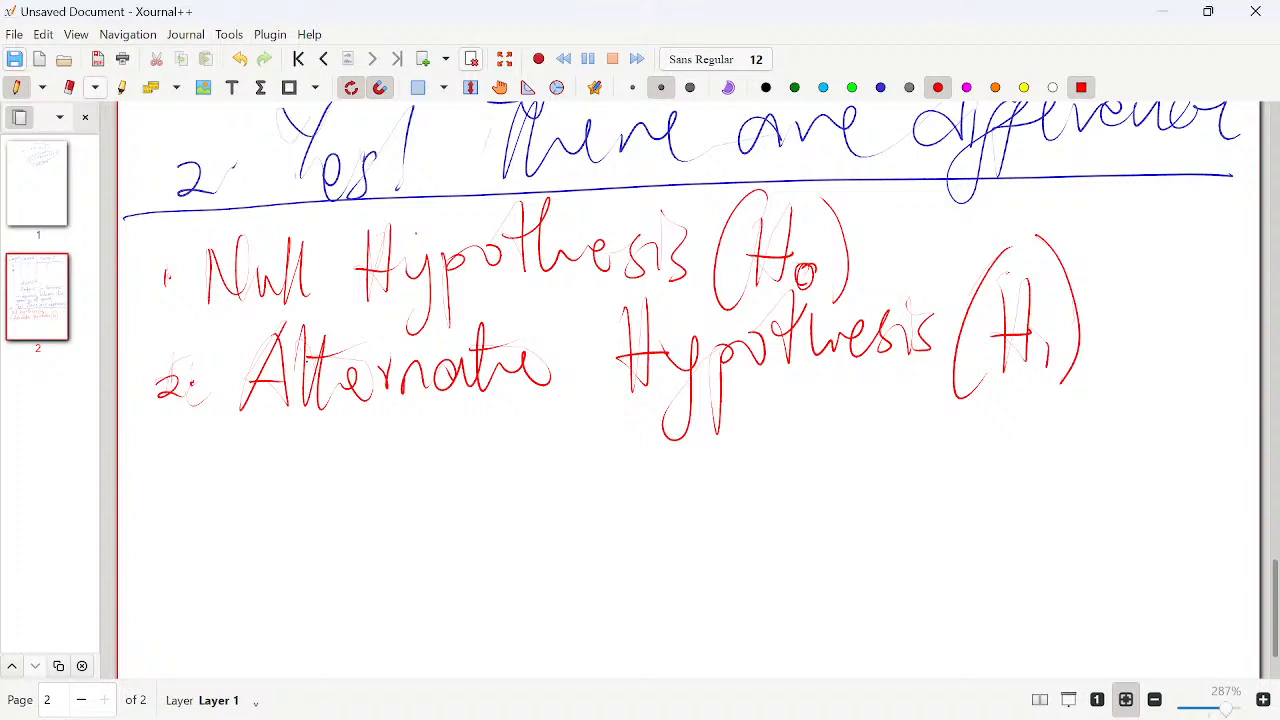
pyautogui.moveTo(884, 214); pyautogui.dragTo(878, 262)
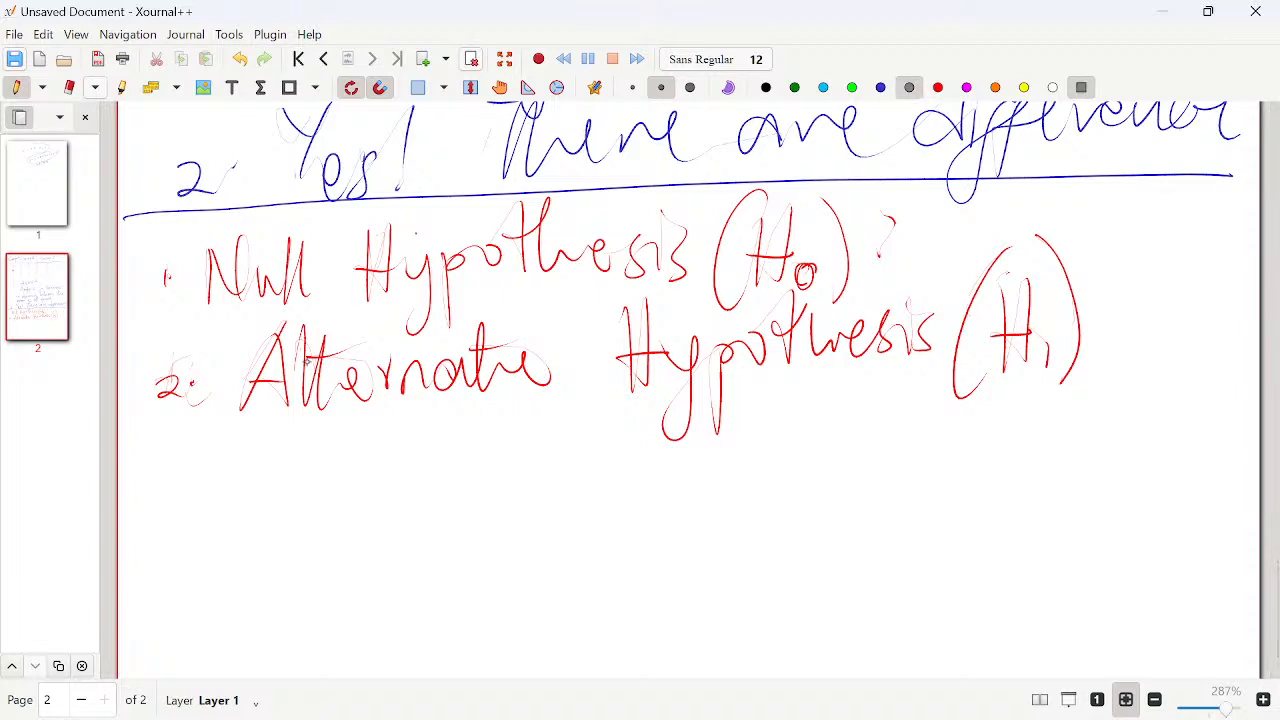
# - Change the pen colour to green, draw a dividing line under the two hypotheses and handwrite "H0:" below it
pyautogui.click(794, 87)
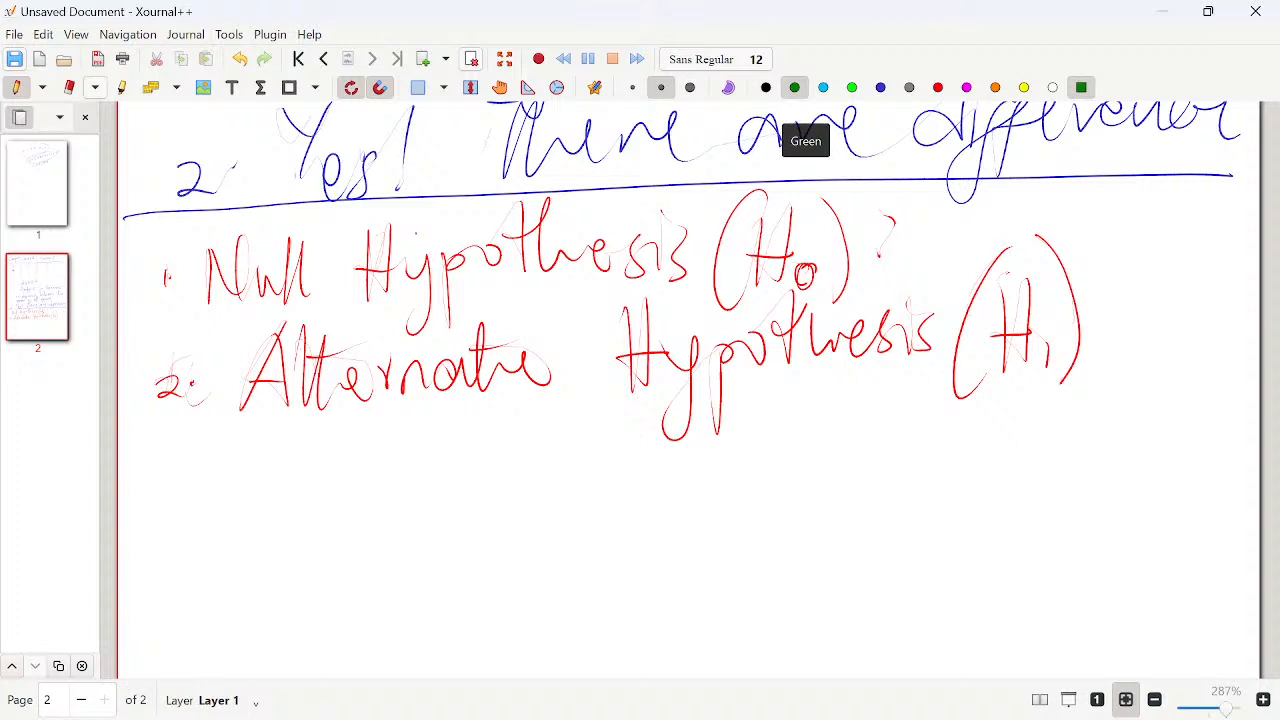
pyautogui.moveTo(119, 395)
pyautogui.mouseDown()
pyautogui.moveTo(184, 410)
pyautogui.moveTo(1180, 373)
pyautogui.mouseUp()
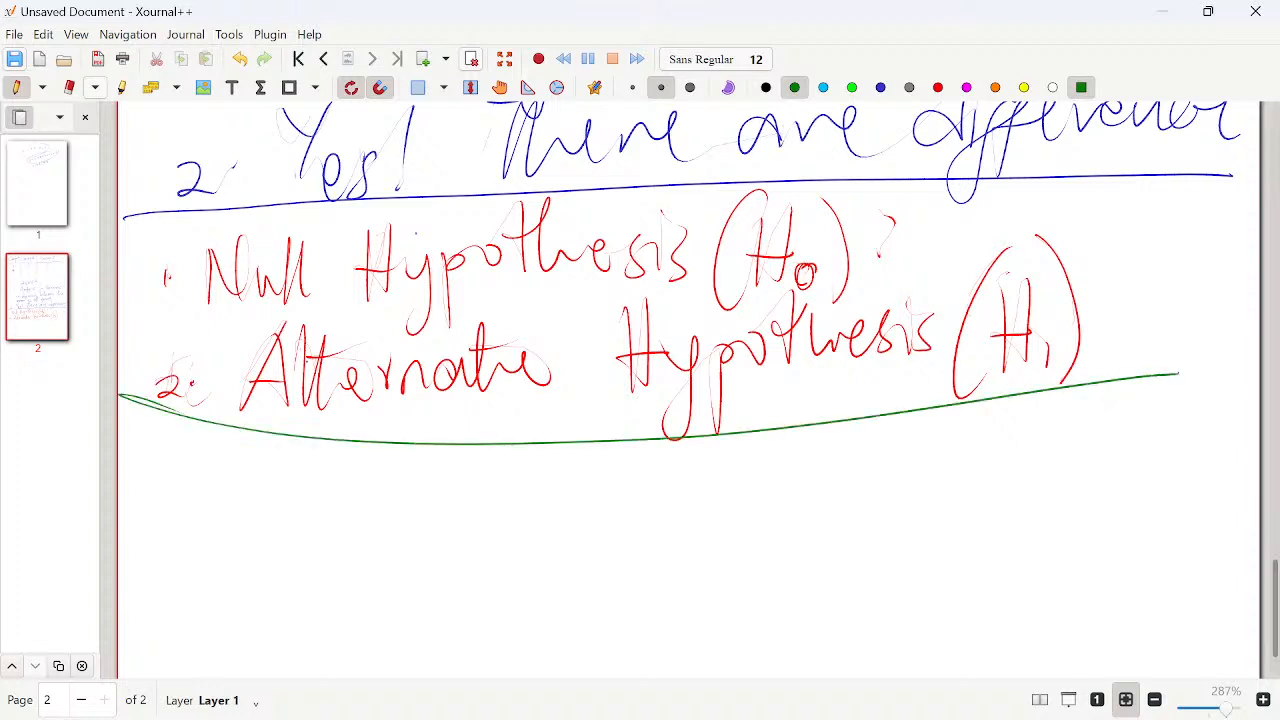
pyautogui.moveTo(209, 464); pyautogui.dragTo(210, 517)
pyautogui.moveTo(240, 455)
pyautogui.mouseDown()
pyautogui.moveTo(238, 510)
pyautogui.moveTo(248, 487)
pyautogui.mouseUp()
# - Handwrite the null hypothesis statement "The mean of all groups are equal" in green after "H0:"
pyautogui.moveTo(322, 456)
pyautogui.mouseDown()
pyautogui.moveTo(366, 451)
pyautogui.moveTo(348, 511)
pyautogui.mouseUp()
pyautogui.moveTo(366, 452)
pyautogui.mouseDown()
pyautogui.moveTo(384, 508)
pyautogui.moveTo(506, 482)
pyautogui.moveTo(622, 484)
pyautogui.mouseUp()
pyautogui.moveTo(632, 464)
pyautogui.mouseDown()
pyautogui.moveTo(630, 478)
pyautogui.moveTo(652, 488)
pyautogui.mouseUp()
pyautogui.moveTo(662, 466)
pyautogui.mouseDown()
pyautogui.moveTo(668, 522)
pyautogui.moveTo(700, 470)
pyautogui.moveTo(750, 480)
pyautogui.mouseUp()
pyautogui.moveTo(754, 478)
pyautogui.mouseDown()
pyautogui.moveTo(770, 432)
pyautogui.moveTo(790, 424)
pyautogui.moveTo(828, 460)
pyautogui.moveTo(842, 438)
pyautogui.moveTo(850, 516)
pyautogui.mouseUp()
pyautogui.moveTo(866, 460); pyautogui.dragTo(890, 438)
pyautogui.moveTo(900, 432)
pyautogui.mouseDown()
pyautogui.moveTo(918, 444)
pyautogui.moveTo(932, 424)
pyautogui.mouseUp()
pyautogui.moveTo(936, 422)
pyautogui.mouseDown()
pyautogui.moveTo(940, 498)
pyautogui.moveTo(942, 440)
pyautogui.mouseUp()
pyautogui.moveTo(972, 408)
pyautogui.mouseDown()
pyautogui.moveTo(958, 440)
pyautogui.moveTo(1028, 436)
pyautogui.mouseUp()
pyautogui.moveTo(1034, 414); pyautogui.dragTo(1076, 428)
pyautogui.moveTo(1100, 410); pyautogui.dragTo(1134, 426)
pyautogui.moveTo(1148, 406)
pyautogui.mouseDown()
pyautogui.moveTo(1146, 418)
pyautogui.moveTo(1167, 412)
pyautogui.moveTo(1196, 430)
pyautogui.moveTo(1206, 418)
pyautogui.mouseUp()
pyautogui.moveTo(1210, 420)
pyautogui.mouseDown()
pyautogui.moveTo(1228, 366)
pyautogui.moveTo(1226, 438)
pyautogui.mouseUp()
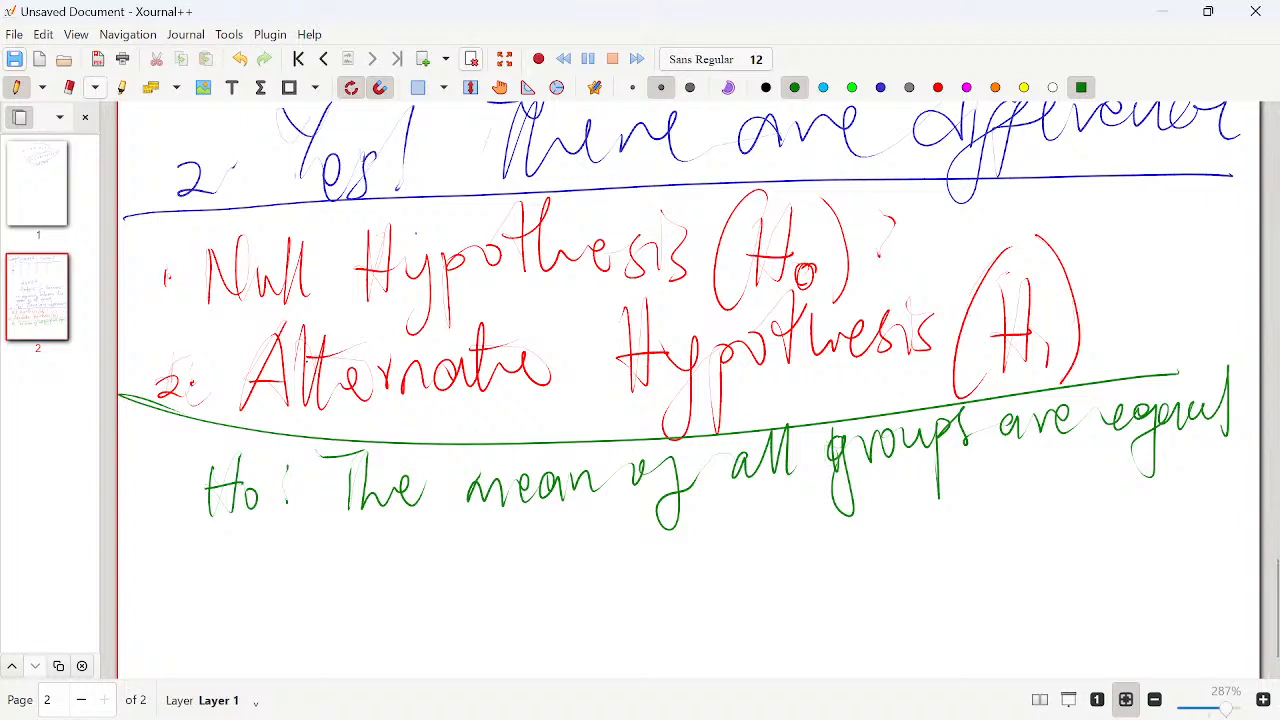
# - Handwrite the label "H1:" in green below the null hypothesis line and darken the dots of the H0 colon
pyautogui.moveTo(210, 544)
pyautogui.mouseDown()
pyautogui.moveTo(210, 582)
pyautogui.moveTo(278, 550)
pyautogui.moveTo(280, 586)
pyautogui.mouseUp()
pyautogui.moveTo(290, 492); pyautogui.dragTo(288, 510)
pyautogui.moveTo(288, 462); pyautogui.dragTo(290, 472)
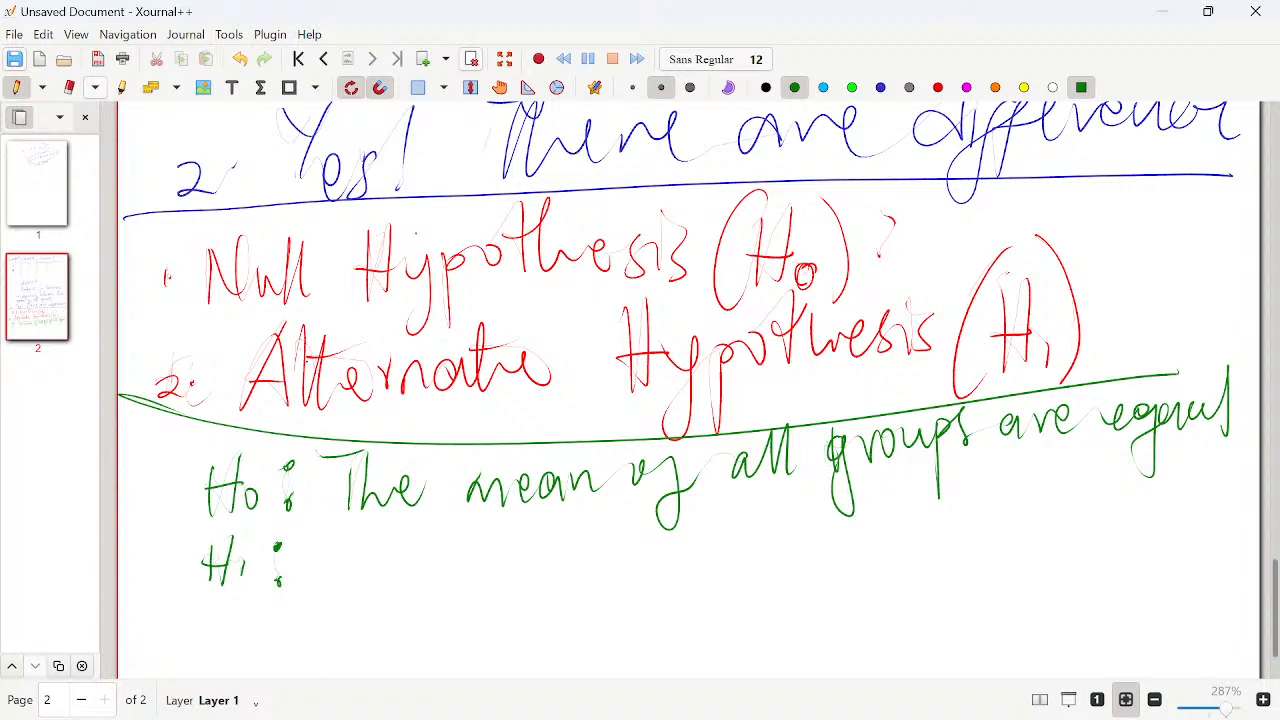
# - Handwrite the alternate hypothesis statement "The mean of all groups are diff." in green after "H1:"
pyautogui.moveTo(346, 540)
pyautogui.mouseDown()
pyautogui.moveTo(360, 580)
pyautogui.moveTo(558, 566)
pyautogui.moveTo(650, 540)
pyautogui.moveTo(668, 600)
pyautogui.moveTo(712, 548)
pyautogui.mouseUp()
pyautogui.moveTo(748, 526); pyautogui.dragTo(778, 540)
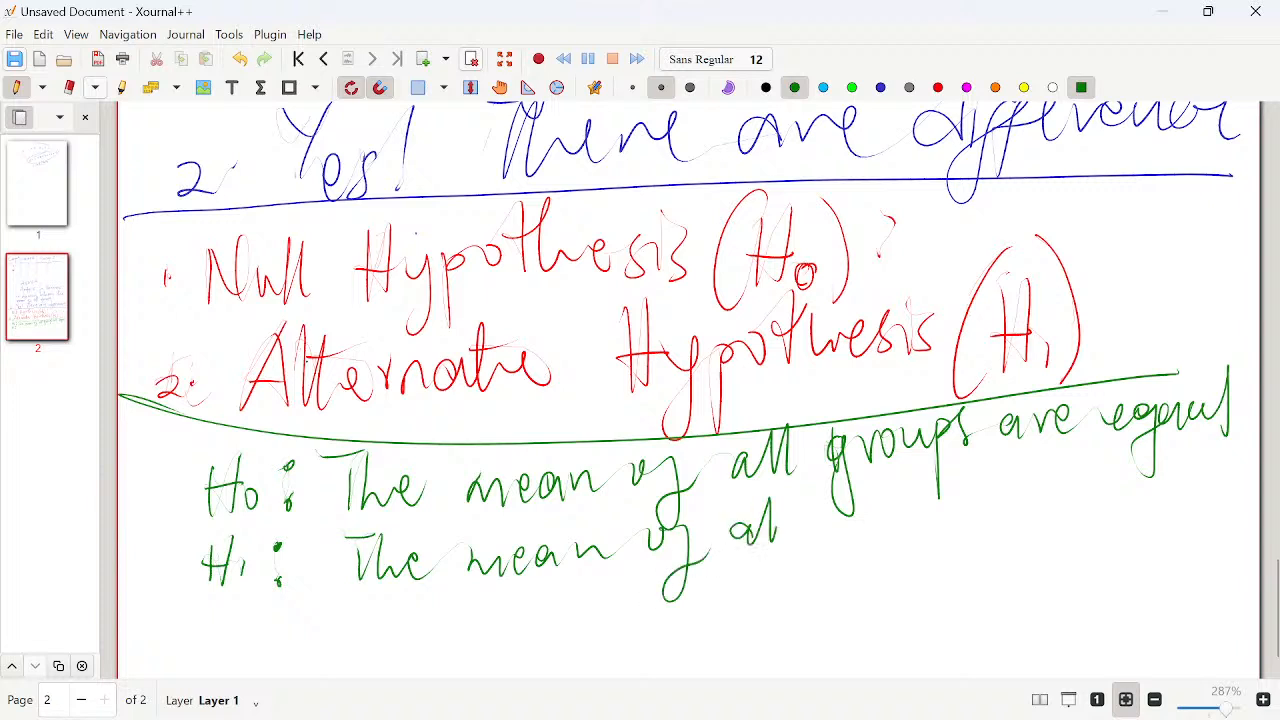
pyautogui.moveTo(790, 494); pyautogui.dragTo(786, 538)
pyautogui.moveTo(852, 512); pyautogui.dragTo(832, 586)
pyautogui.moveTo(858, 520); pyautogui.dragTo(968, 500)
pyautogui.moveTo(1004, 500); pyautogui.dragTo(1078, 490)
pyautogui.moveTo(1116, 488); pyautogui.dragTo(1134, 508)
pyautogui.moveTo(1160, 482); pyautogui.dragTo(1134, 552)
pyautogui.moveTo(1183, 478); pyautogui.dragTo(1144, 564)
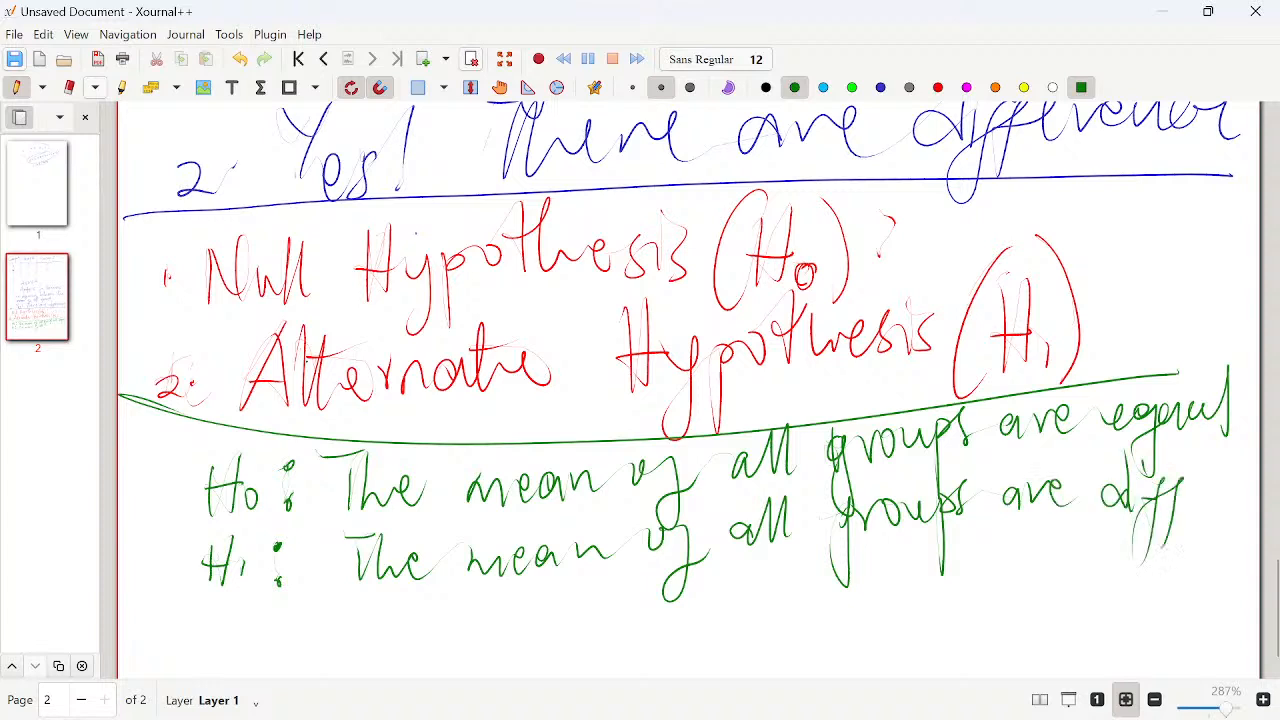
pyautogui.click(1205, 496)
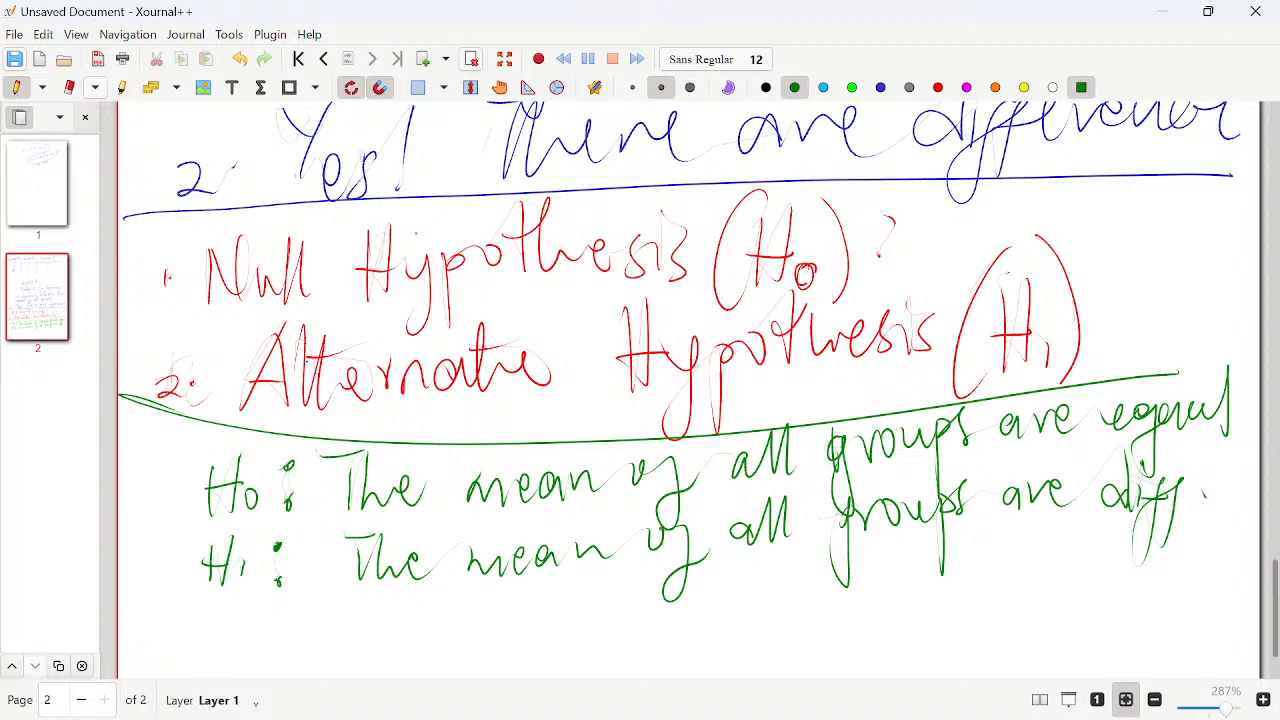
# - Insert a new blank page after the page with the hypotheses
pyautogui.scroll(-2, 280, 352)
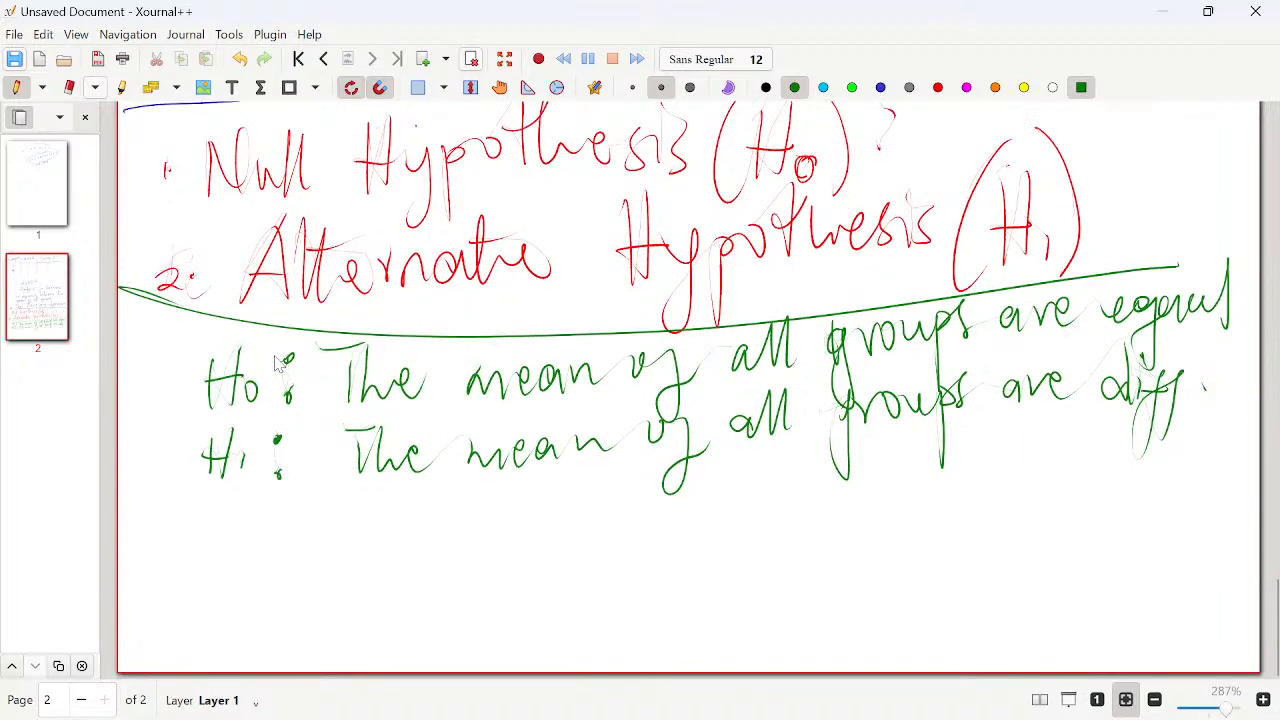
pyautogui.scroll(2, 280, 352)
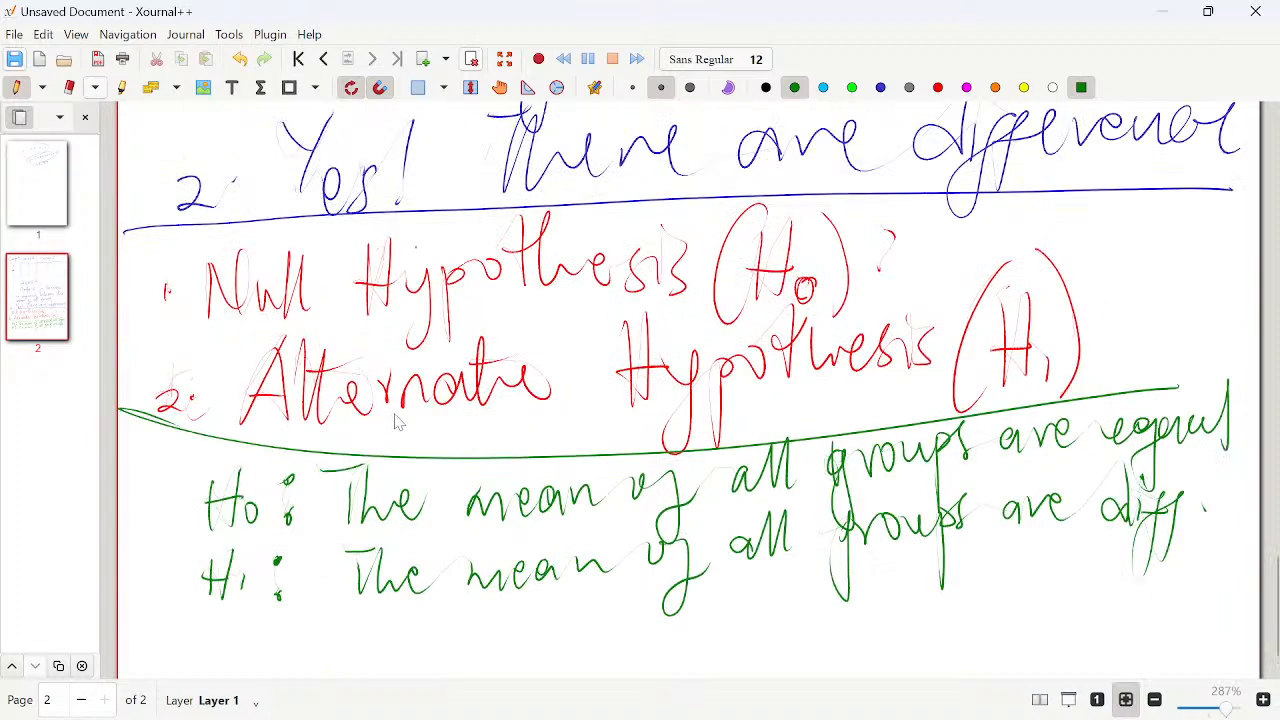
pyautogui.scroll(1, 396, 418)
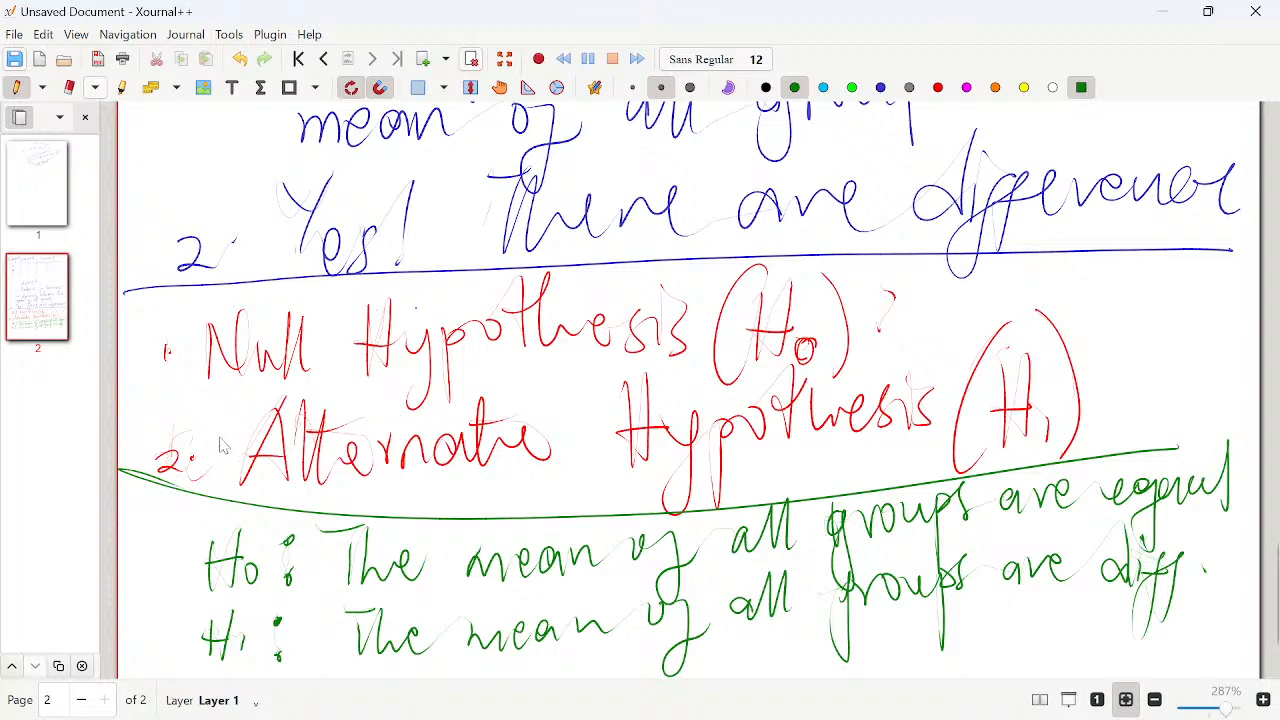
pyautogui.scroll(-3, 245, 482)
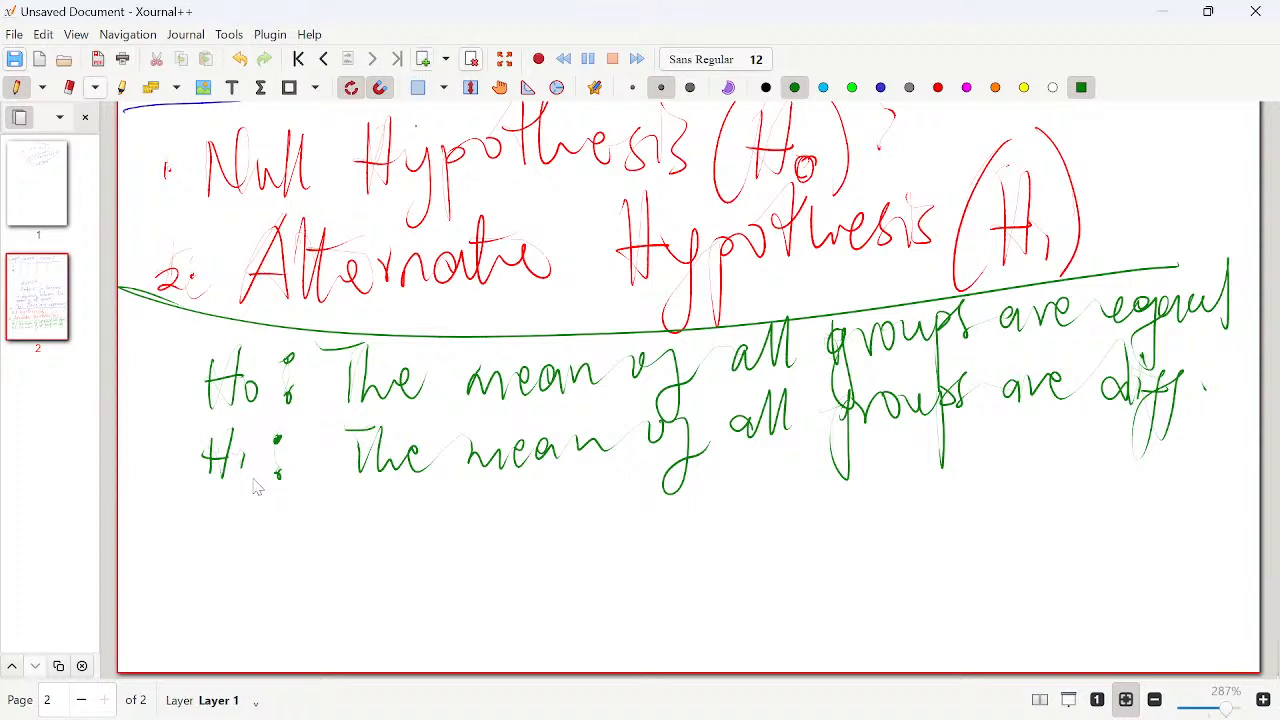
pyautogui.click(423, 59)
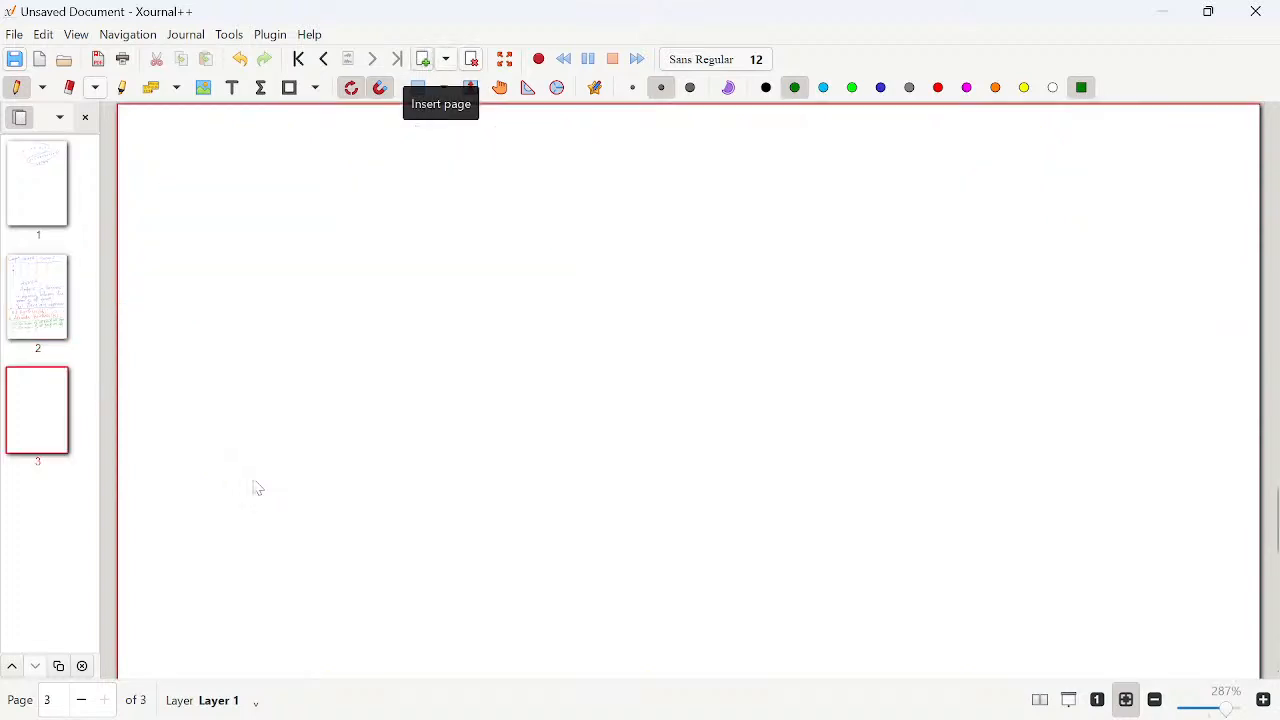
# - Start handwriting the heading "F-Statistic" in green at the top of the new page
pyautogui.moveTo(182, 138); pyautogui.dragTo(216, 137)
pyautogui.moveTo(190, 138)
pyautogui.mouseDown()
pyautogui.moveTo(190, 183)
pyautogui.moveTo(214, 166)
pyautogui.mouseUp()
pyautogui.moveTo(218, 154); pyautogui.dragTo(236, 166)
pyautogui.moveTo(302, 140)
pyautogui.mouseDown()
pyautogui.moveTo(292, 175)
pyautogui.moveTo(277, 171)
pyautogui.mouseUp()
pyautogui.moveTo(306, 127)
pyautogui.mouseDown()
pyautogui.moveTo(315, 160)
pyautogui.moveTo(361, 134)
pyautogui.moveTo(399, 142)
pyautogui.mouseUp()
pyautogui.moveTo(358, 151)
pyautogui.mouseDown()
pyautogui.moveTo(386, 141)
pyautogui.moveTo(341, 183)
pyautogui.mouseUp()
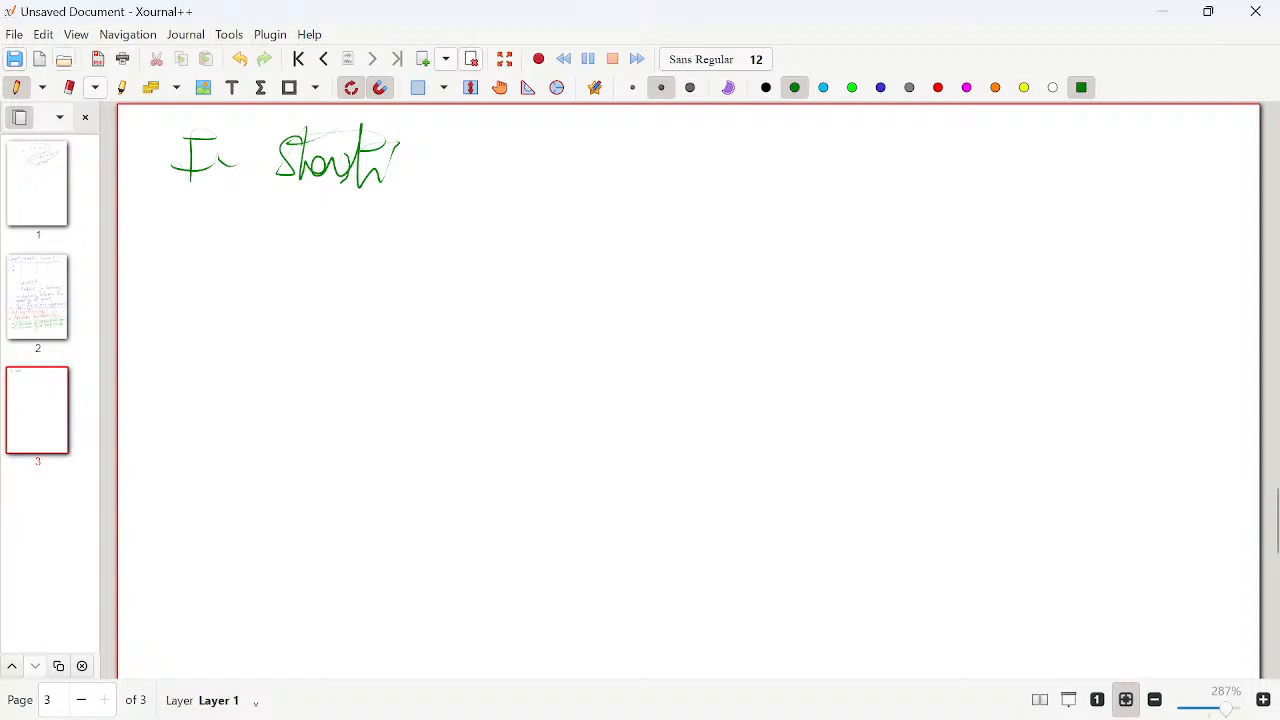
# - Erase the miswritten letters, rewrite the word as "Statistic" and underline the "F-Statistic" heading
pyautogui.click(69, 88)
pyautogui.moveTo(372, 132)
pyautogui.mouseDown()
pyautogui.moveTo(352, 166)
pyautogui.moveTo(386, 164)
pyautogui.moveTo(304, 160)
pyautogui.moveTo(291, 142)
pyautogui.moveTo(275, 177)
pyautogui.mouseUp()
pyautogui.click(16, 88)
pyautogui.moveTo(320, 129)
pyautogui.mouseDown()
pyautogui.moveTo(337, 166)
pyautogui.moveTo(379, 155)
pyautogui.moveTo(400, 180)
pyautogui.moveTo(462, 174)
pyautogui.mouseUp()
pyautogui.moveTo(420, 141); pyautogui.dragTo(440, 135)
pyautogui.moveTo(476, 164); pyautogui.dragTo(472, 177)
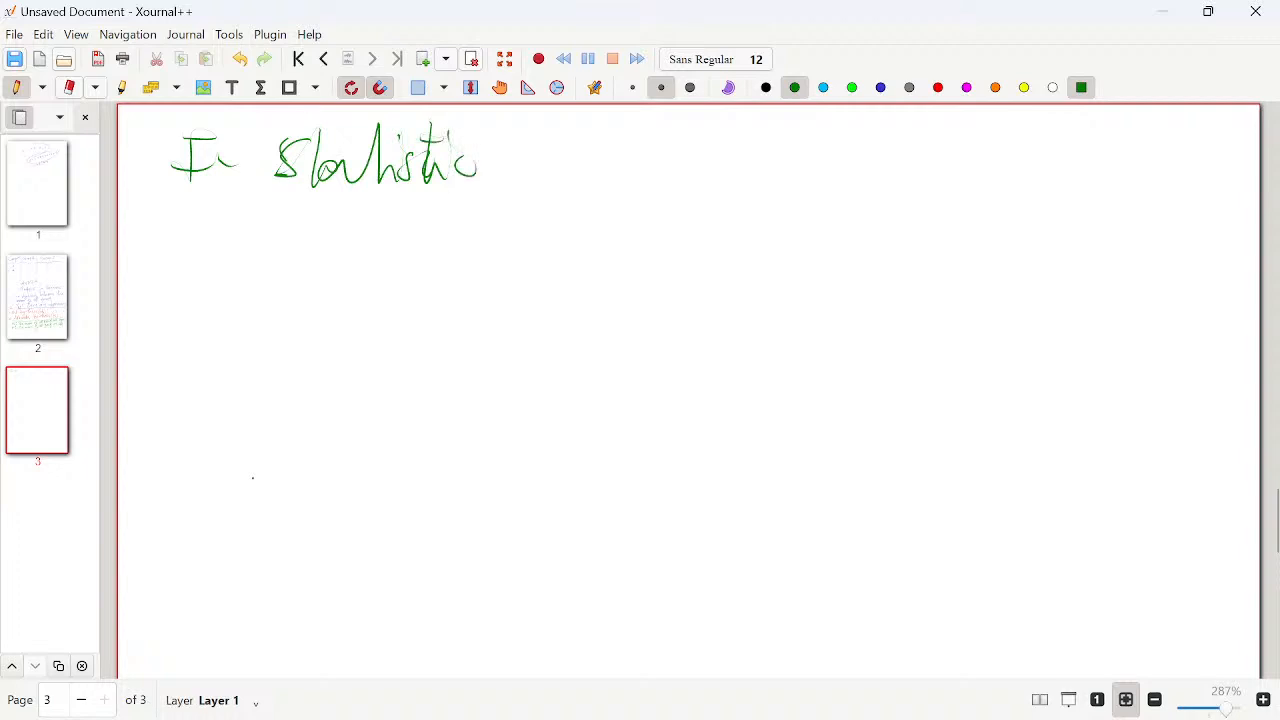
pyautogui.moveTo(304, 151); pyautogui.dragTo(330, 148)
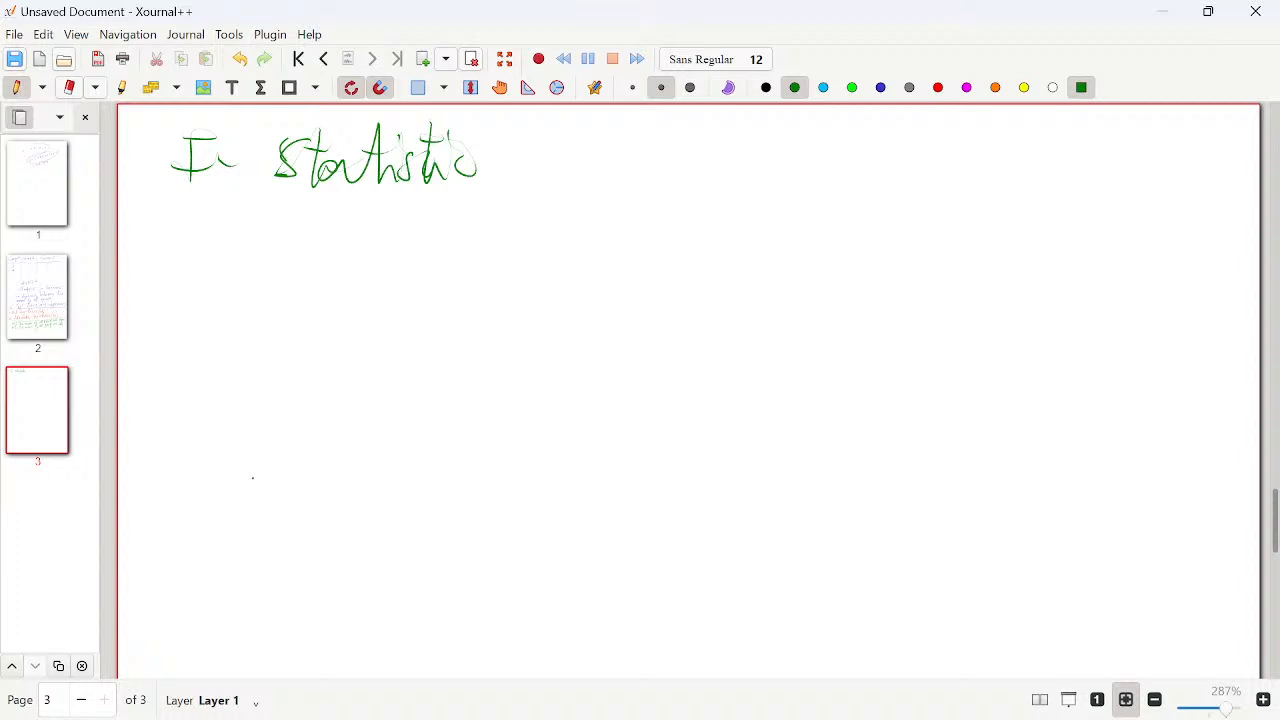
pyautogui.moveTo(180, 198); pyautogui.dragTo(404, 208)
# - Draw a slanted green line beside the values in the Group B column of the table on page 2
pyautogui.press('Home')
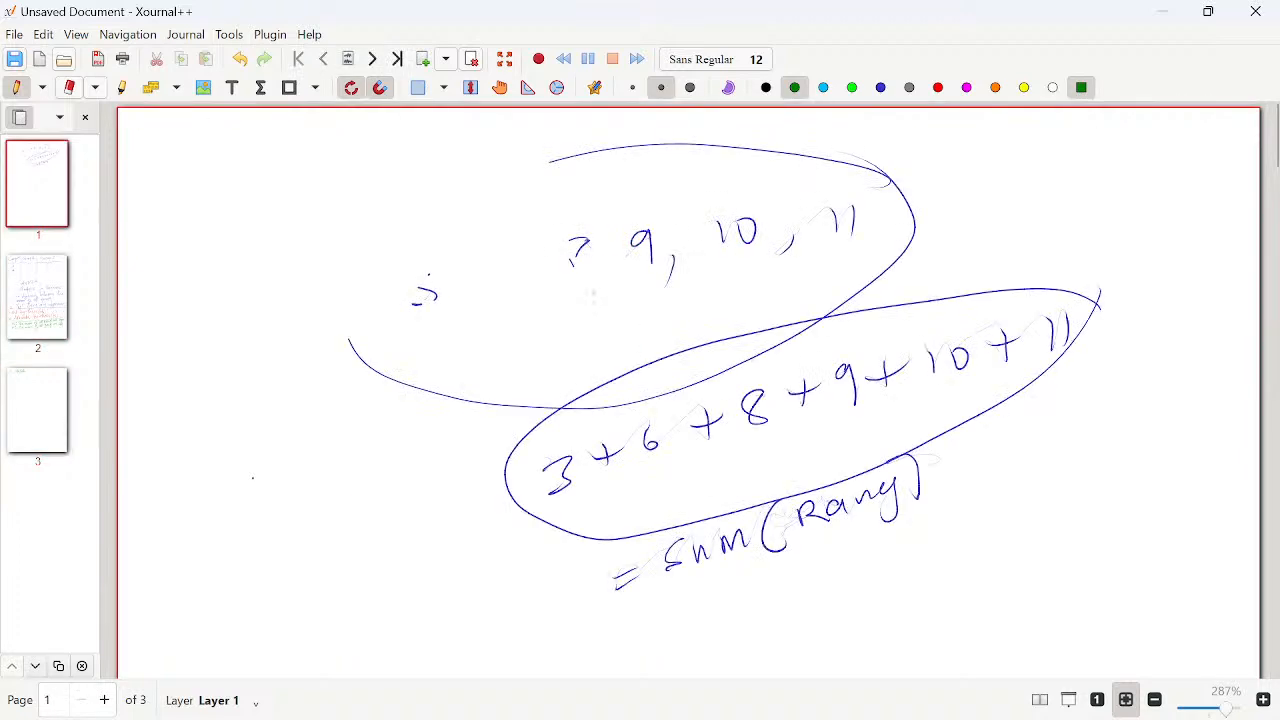
pyautogui.press('pagedown')
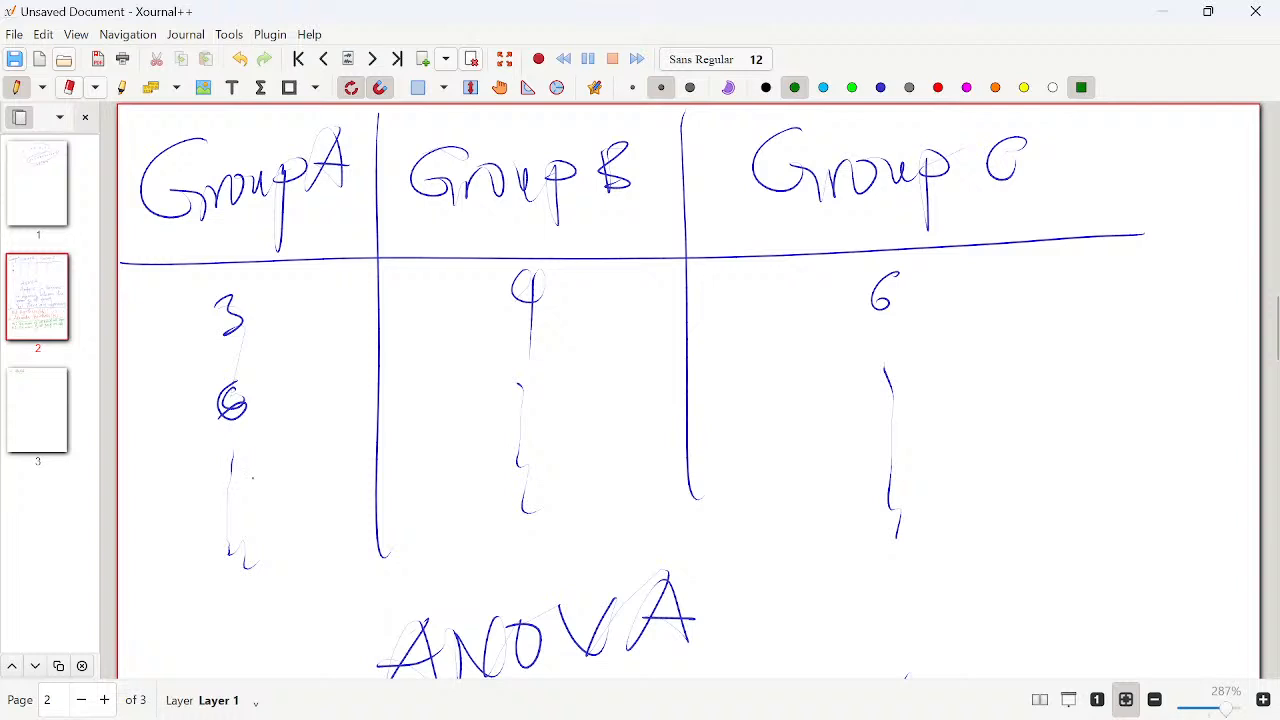
pyautogui.moveTo(399, 525); pyautogui.dragTo(471, 301)
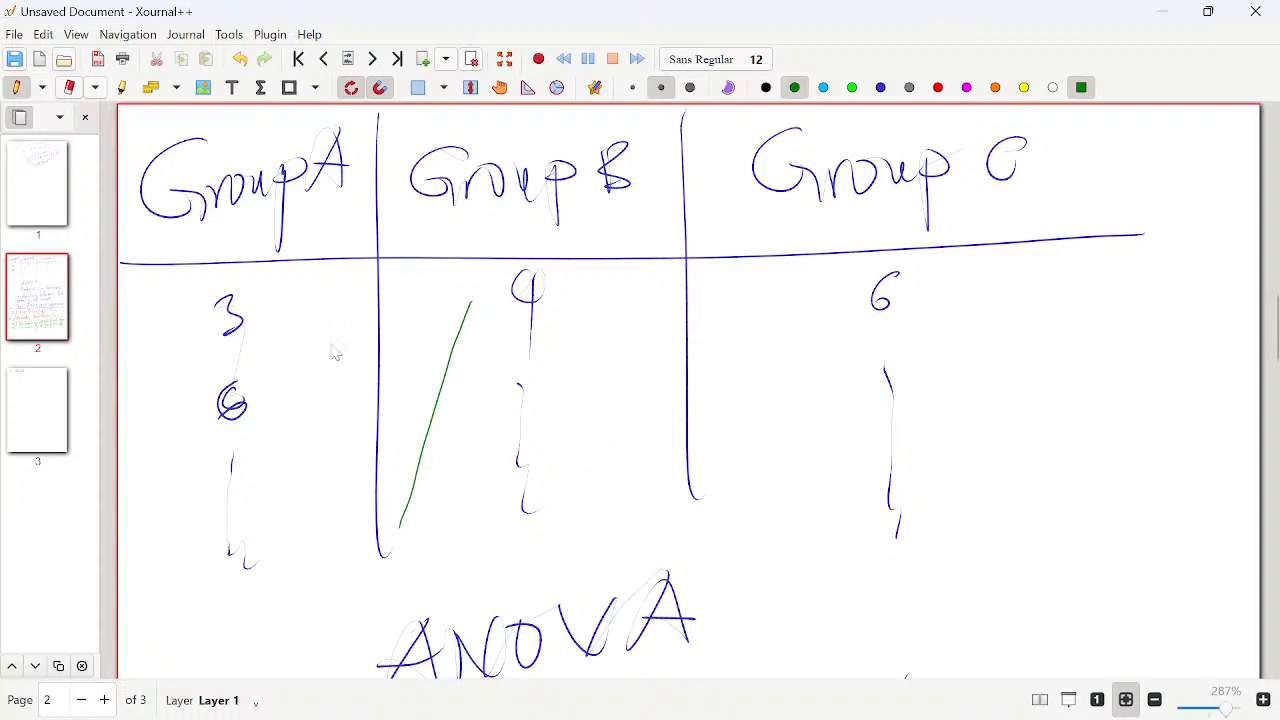
# - Handwrite the significance level 0.05 in green below the H1 statement on page 2 and circle it
pyautogui.click(58, 192)
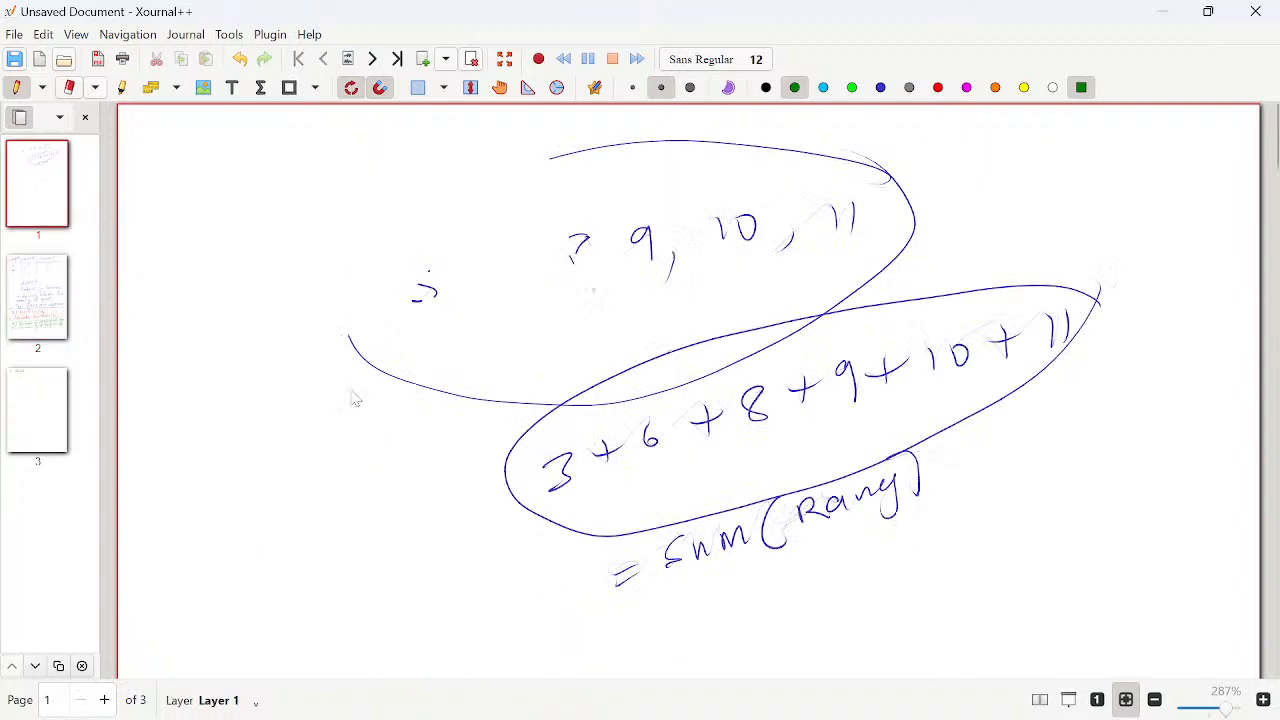
pyautogui.scroll(-3, 1090, 345)
pyautogui.scroll(-15, 1212, 390)
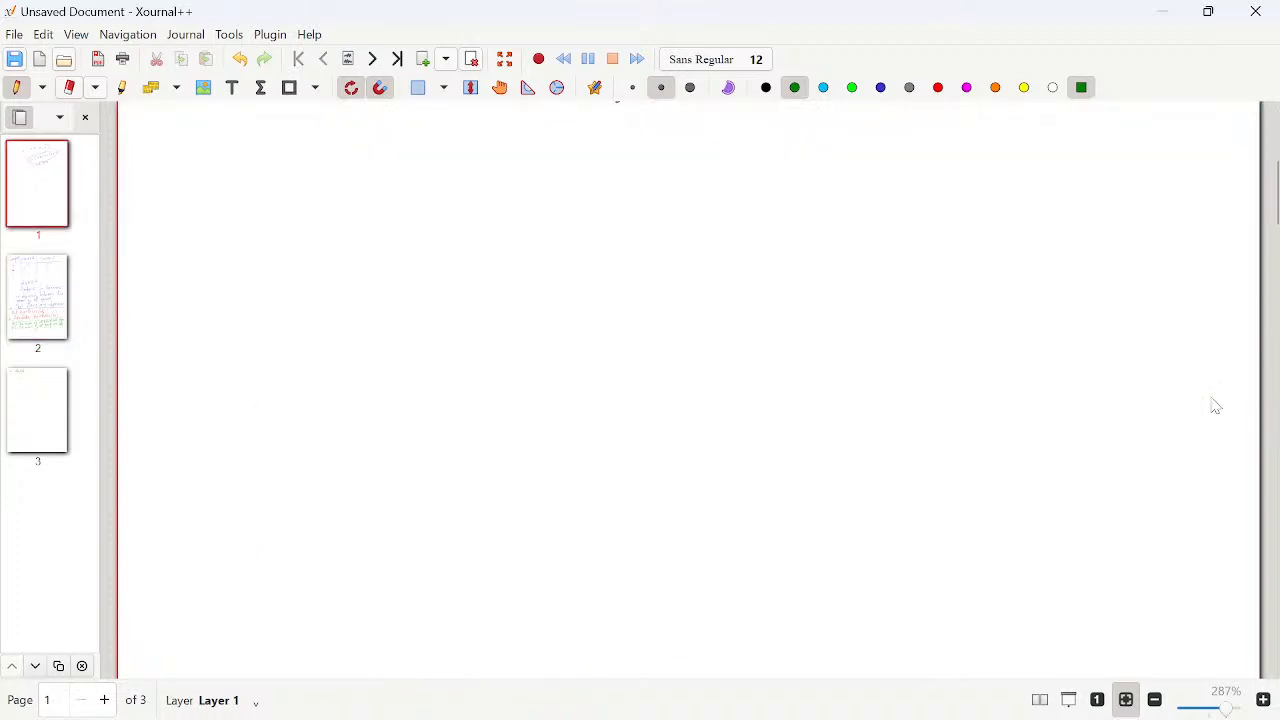
pyautogui.scroll(-12, 866, 444)
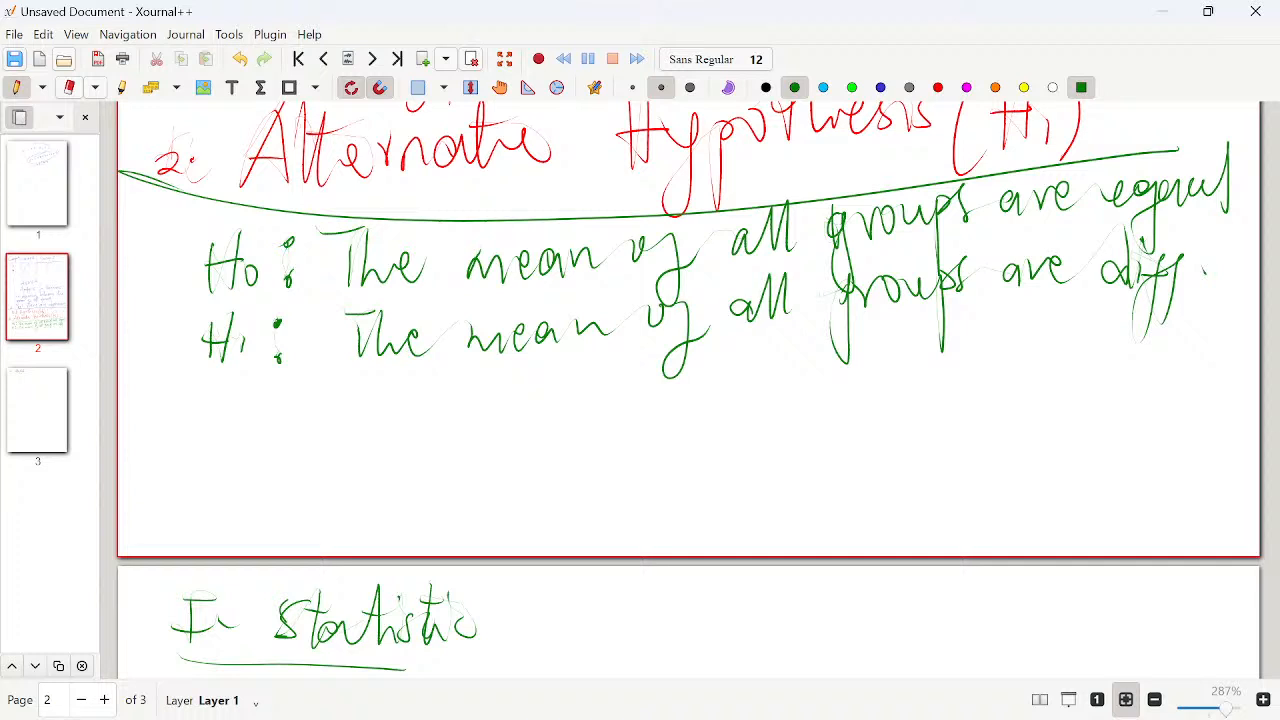
pyautogui.moveTo(692, 418); pyautogui.dragTo(688, 420)
pyautogui.click(729, 432)
pyautogui.moveTo(770, 414)
pyautogui.mouseDown()
pyautogui.moveTo(762, 440)
pyautogui.moveTo(770, 414)
pyautogui.mouseUp()
pyautogui.moveTo(798, 398)
pyautogui.mouseDown()
pyautogui.moveTo(826, 397)
pyautogui.moveTo(792, 441)
pyautogui.mouseUp()
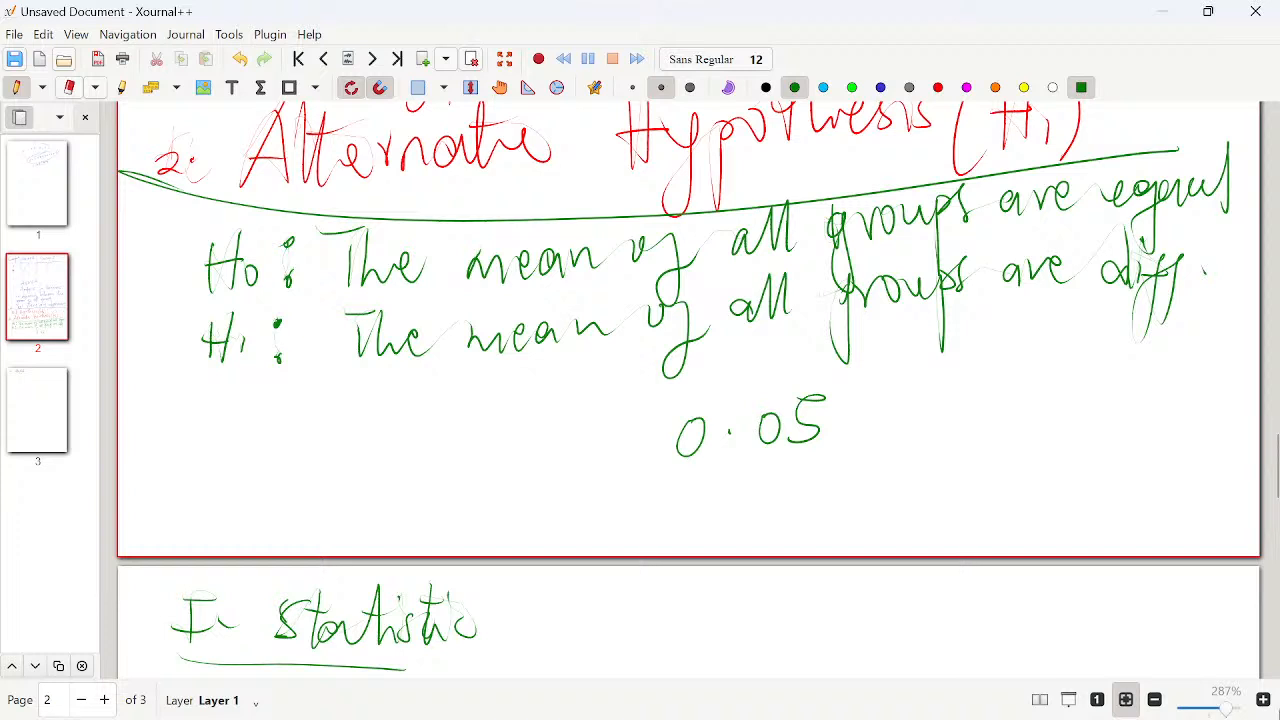
pyautogui.moveTo(878, 376)
pyautogui.mouseDown()
pyautogui.moveTo(864, 370)
pyautogui.moveTo(722, 482)
pyautogui.moveTo(880, 372)
pyautogui.mouseUp()
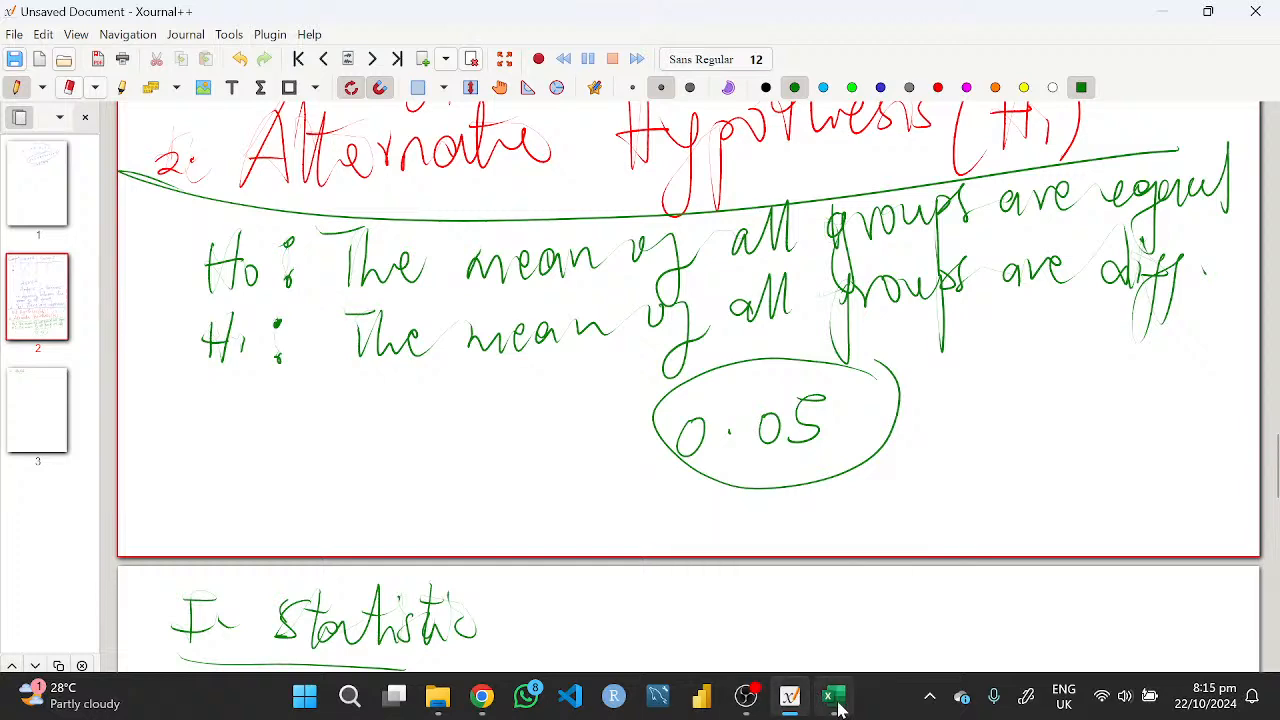
# - Switch to the Excel workbook with the three group columns and show the add-ins list in Excel Options
pyautogui.click(834, 697)
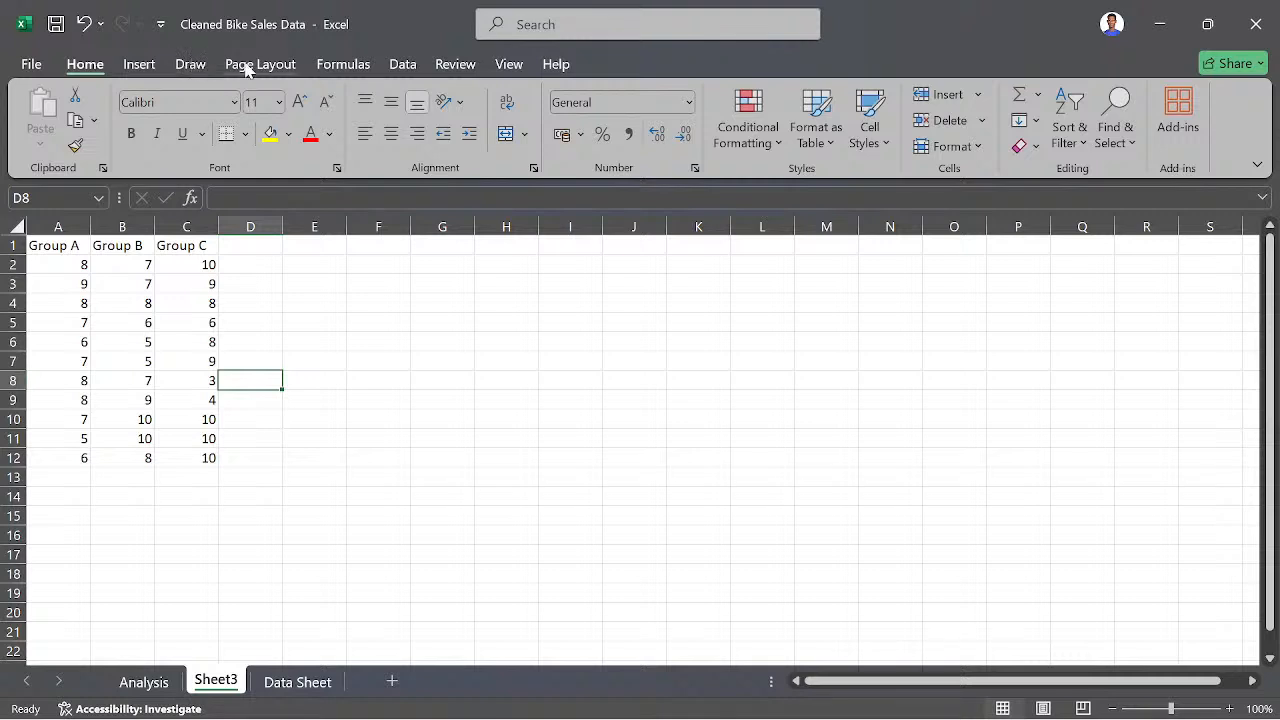
pyautogui.click(405, 66)
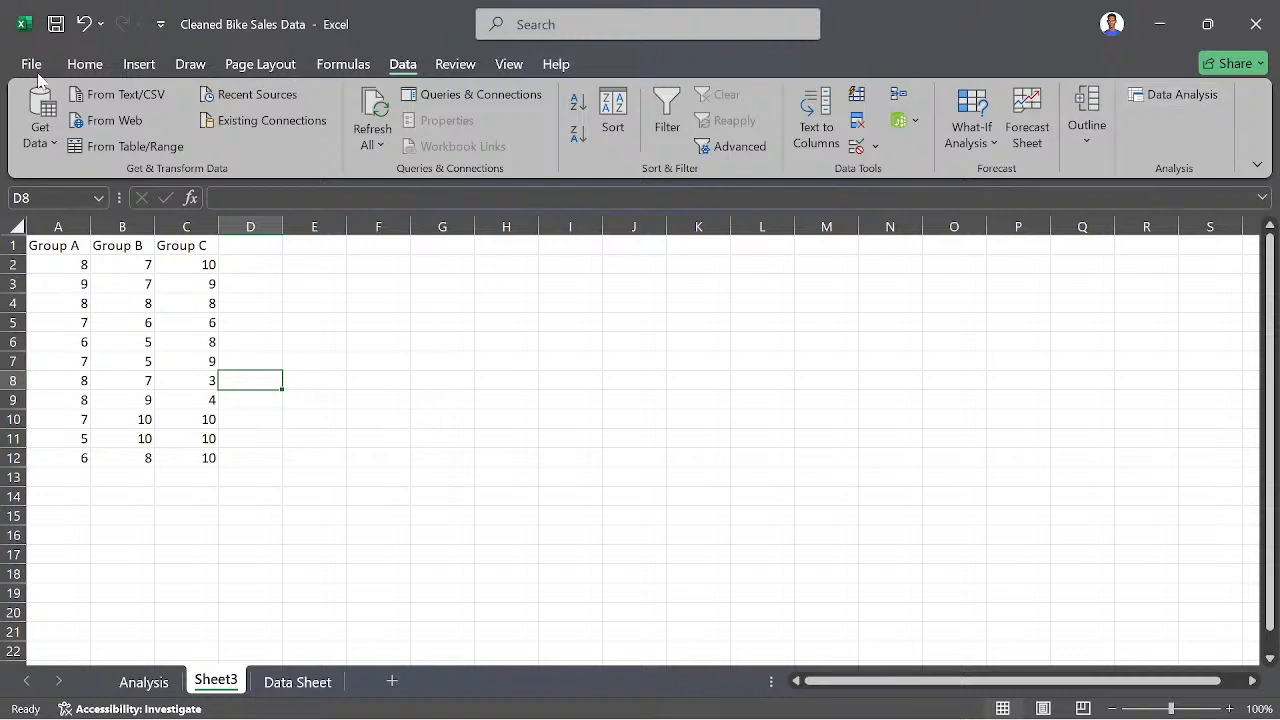
pyautogui.click(163, 399)
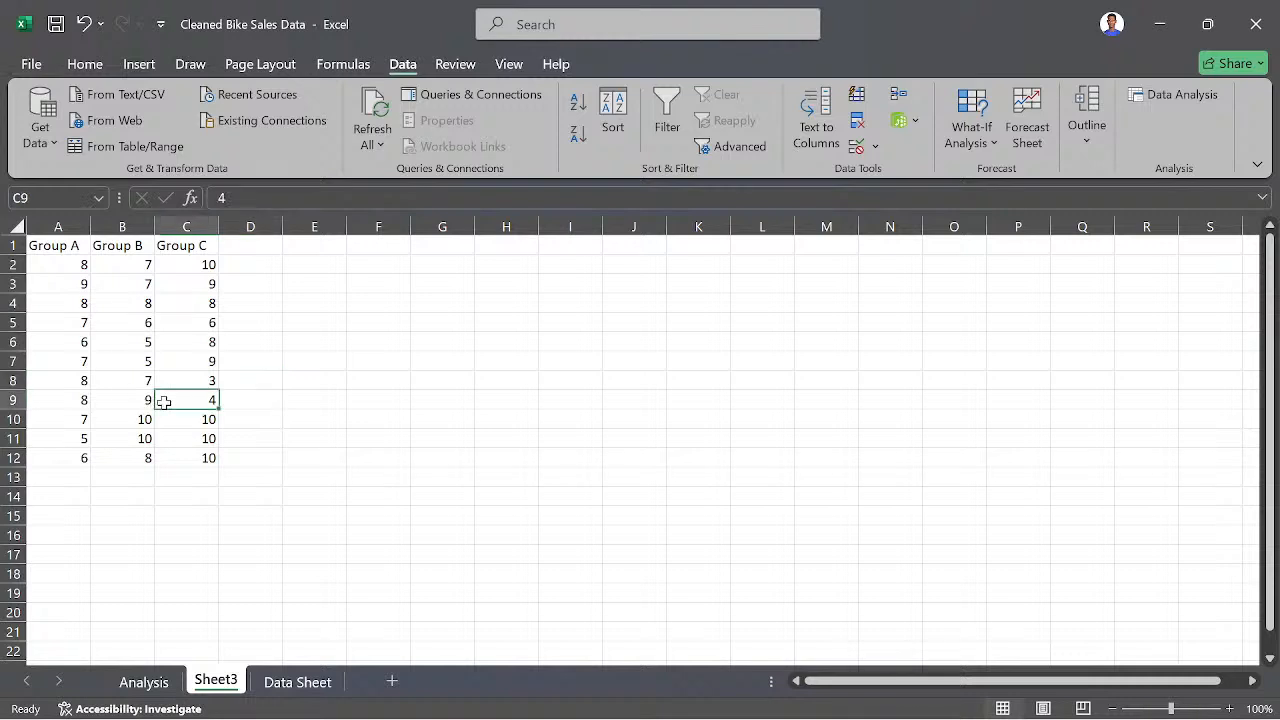
pyautogui.click(32, 65)
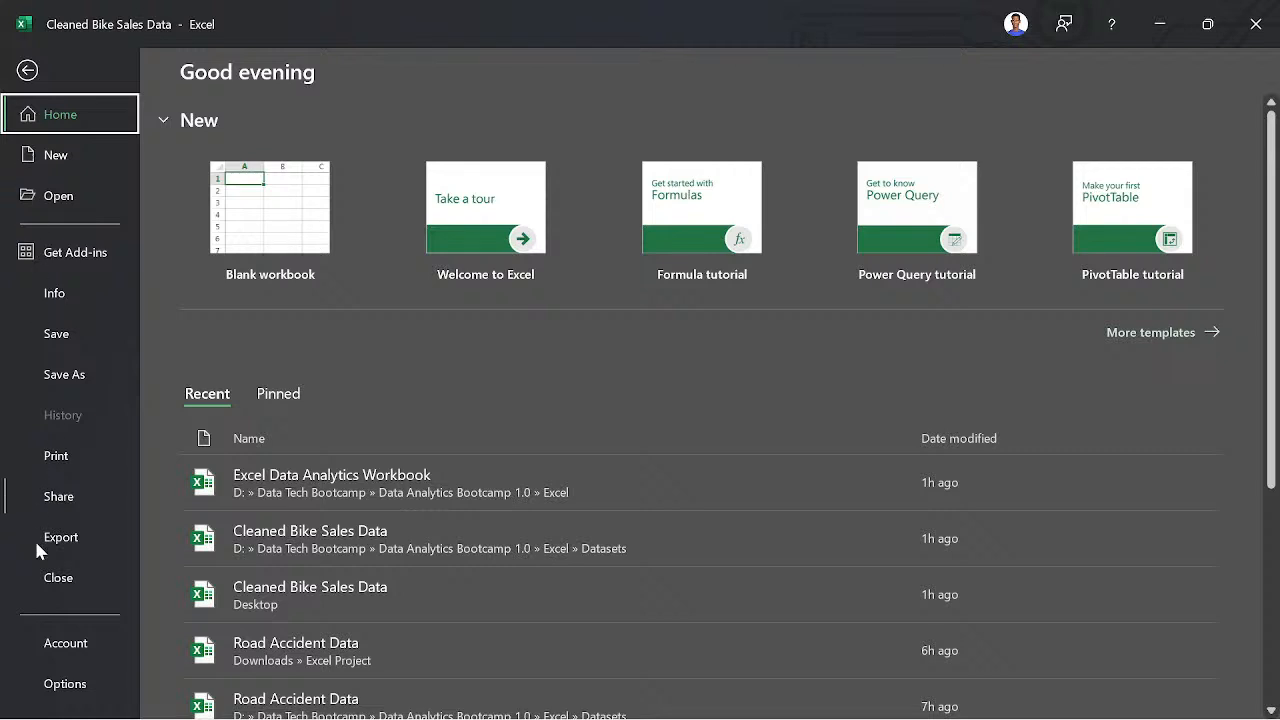
pyautogui.click(64, 687)
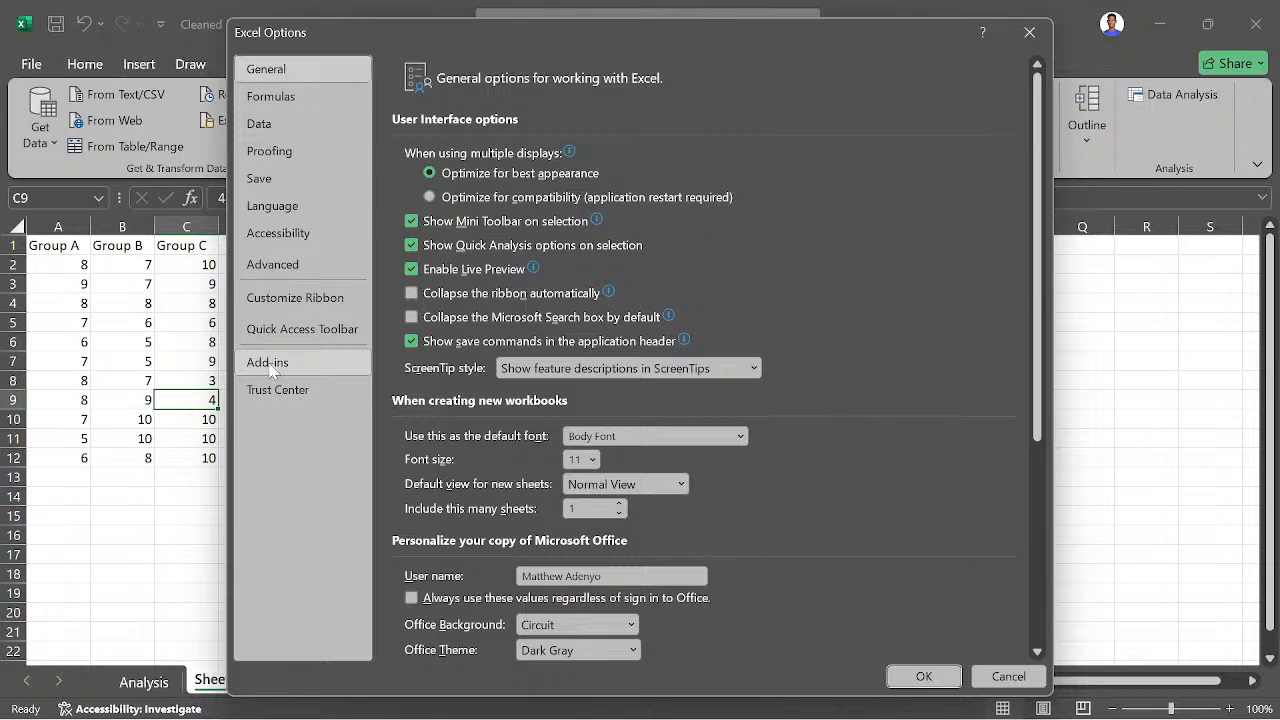
pyautogui.click(270, 366)
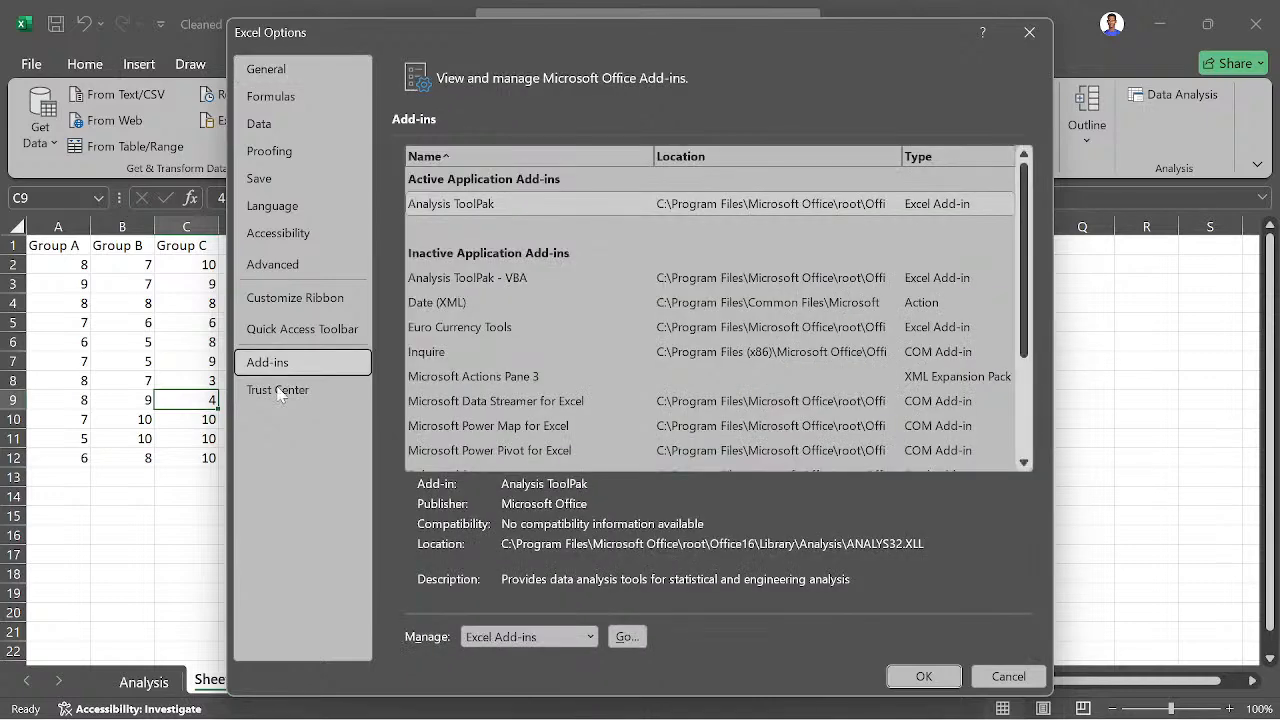
pyautogui.scroll(-3, 480, 327)
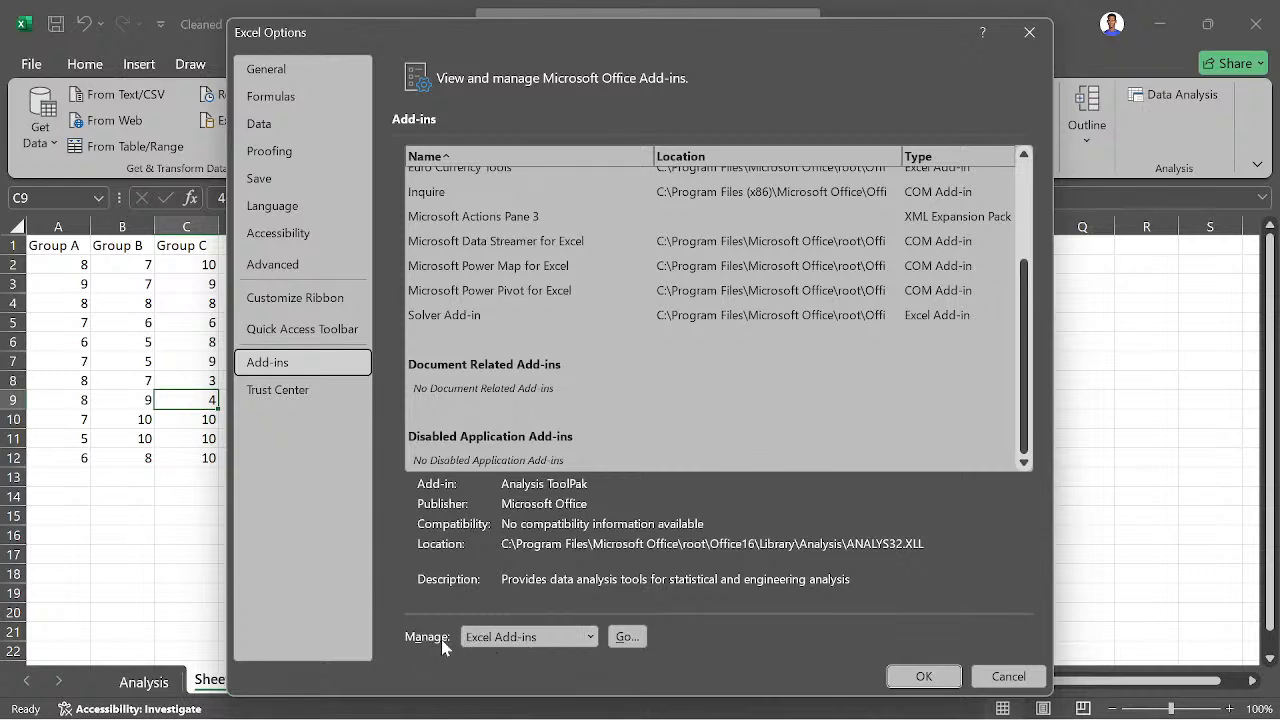
# - Manage the Excel Add-ins and make sure Analysis ToolPak is enabled
pyautogui.click(626, 637)
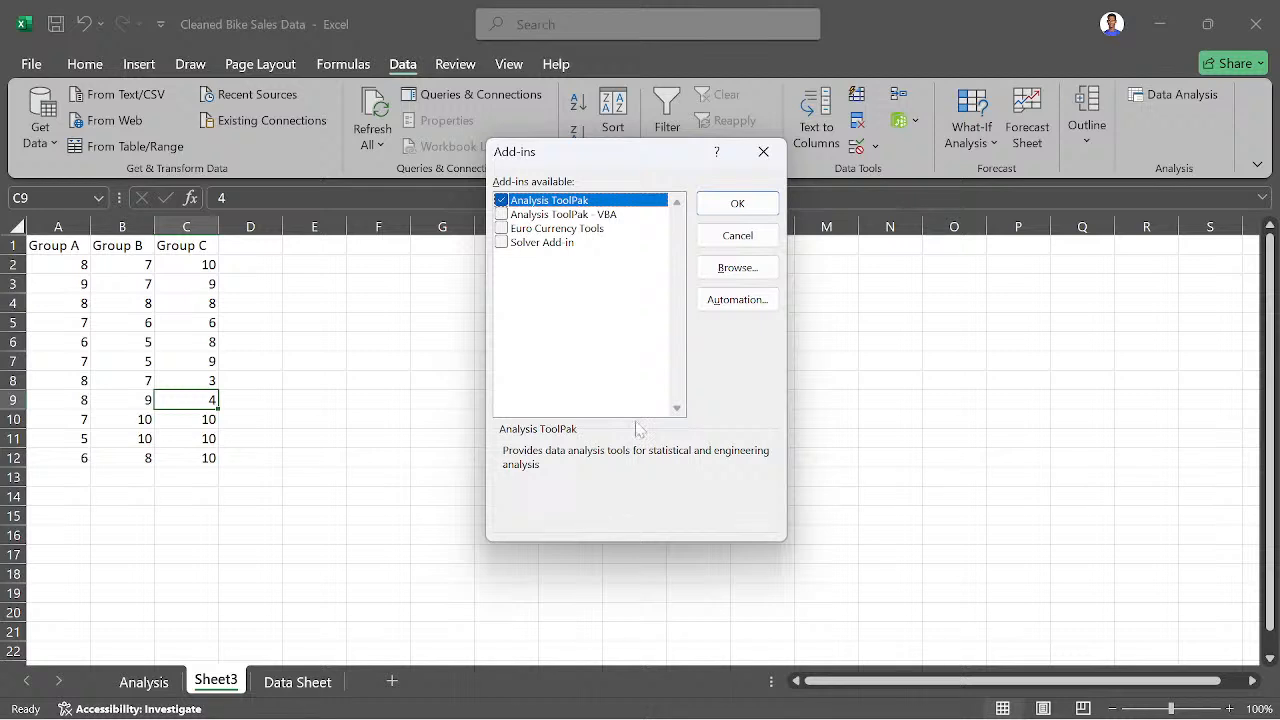
pyautogui.click(501, 201)
pyautogui.click(501, 201)
pyautogui.click(736, 203)
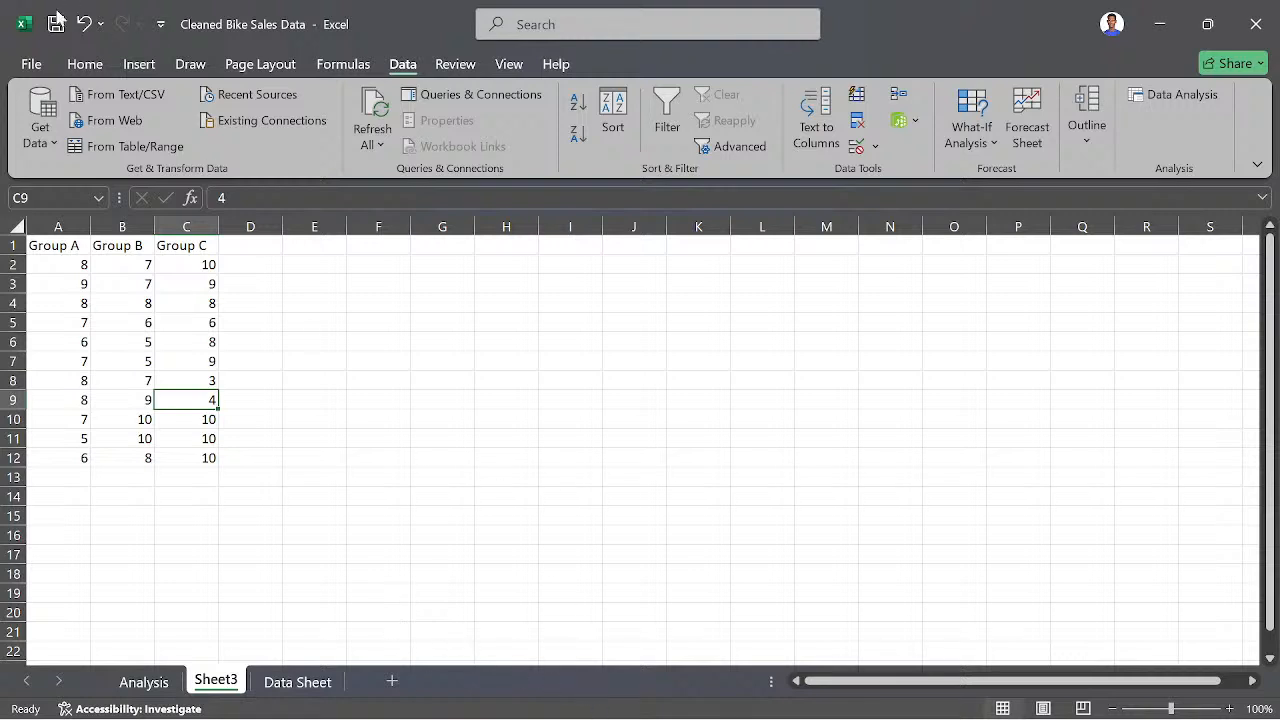
# - Bring up the drawing tools and enlarge Sheet3 to 350% around the three group columns
pyautogui.click(190, 64)
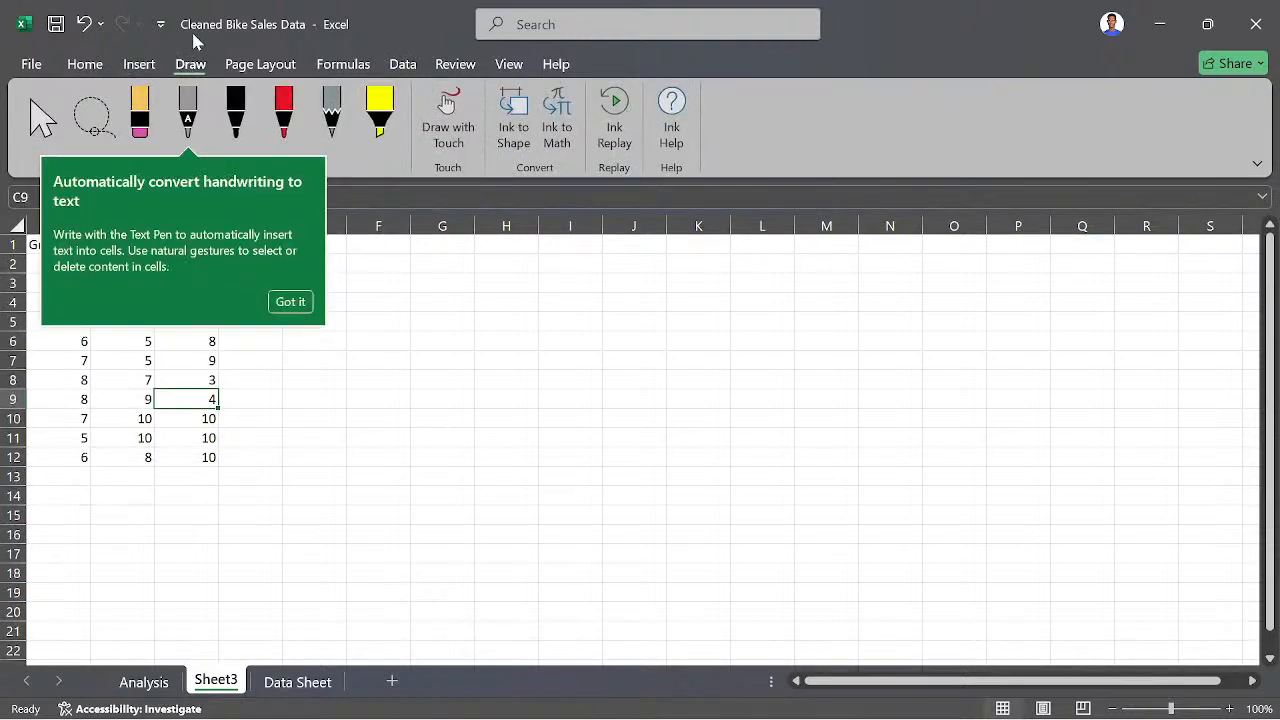
pyautogui.click(290, 301)
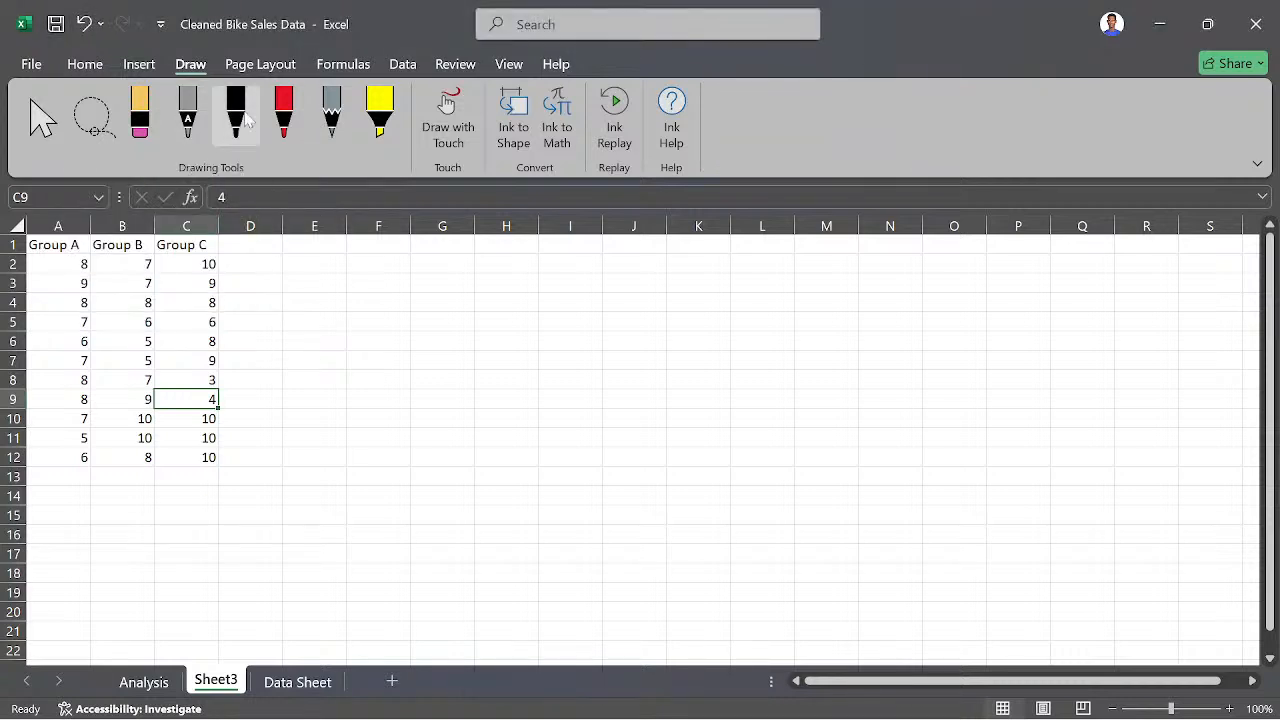
pyautogui.click(180, 118)
pyautogui.scroll(10, 543, 431)
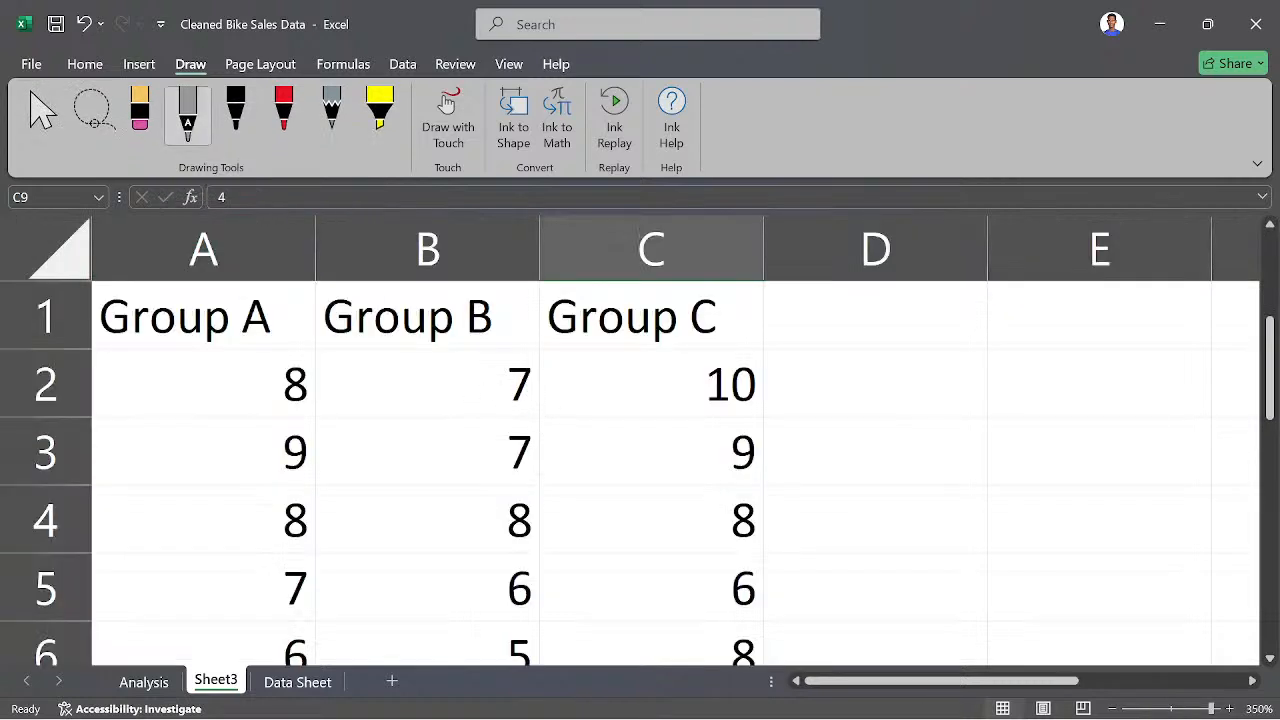
pyautogui.scroll(-6, 400, 482)
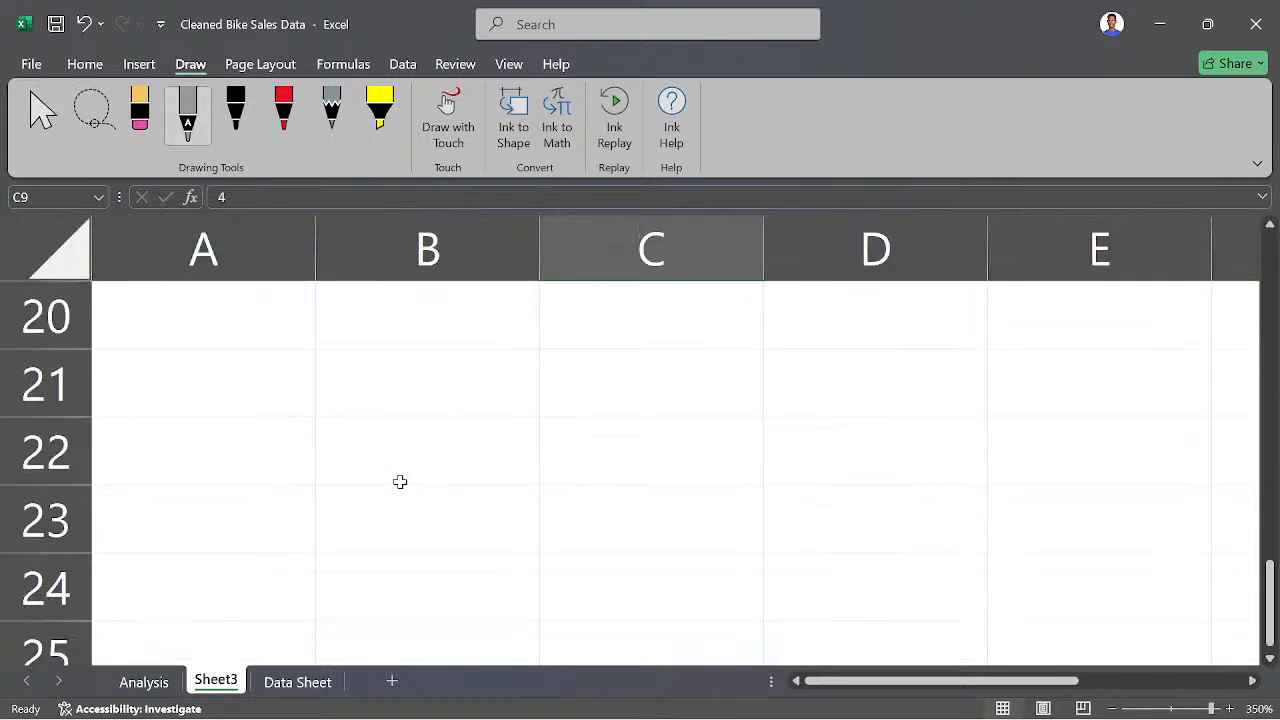
pyautogui.scroll(6, 400, 480)
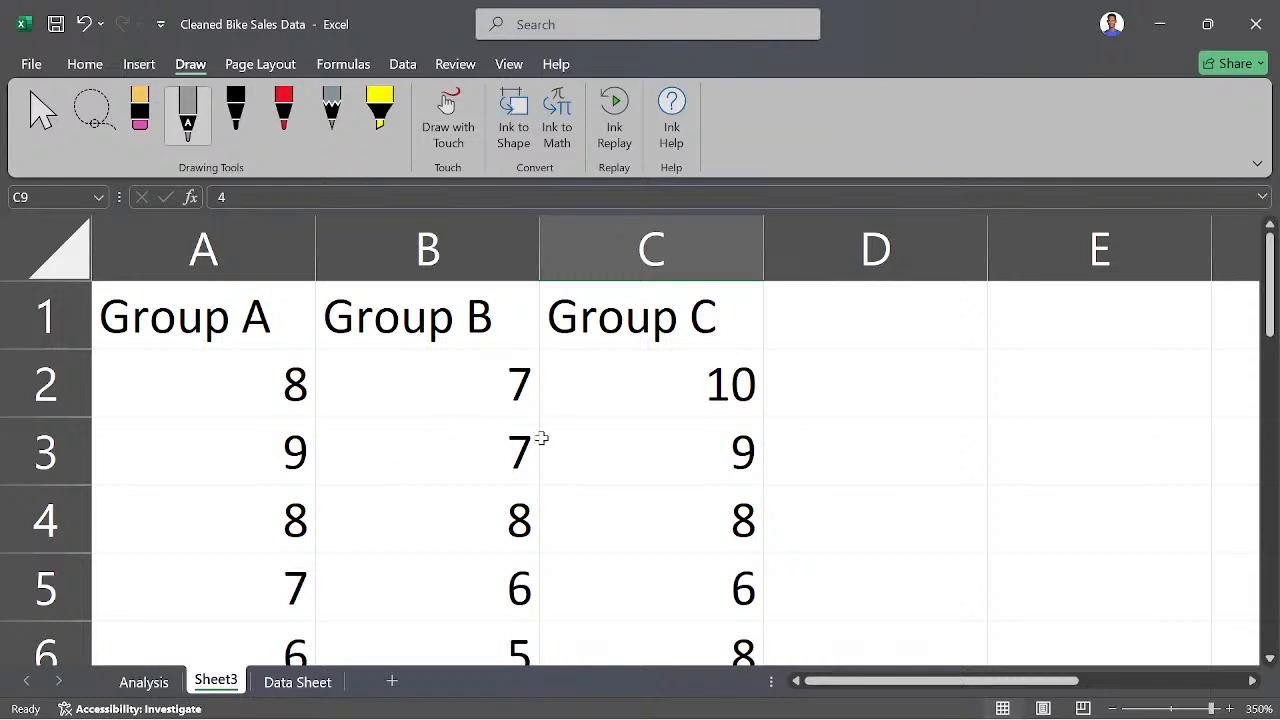
pyautogui.scroll(-4, 540, 437)
pyautogui.scroll(4, 389, 434)
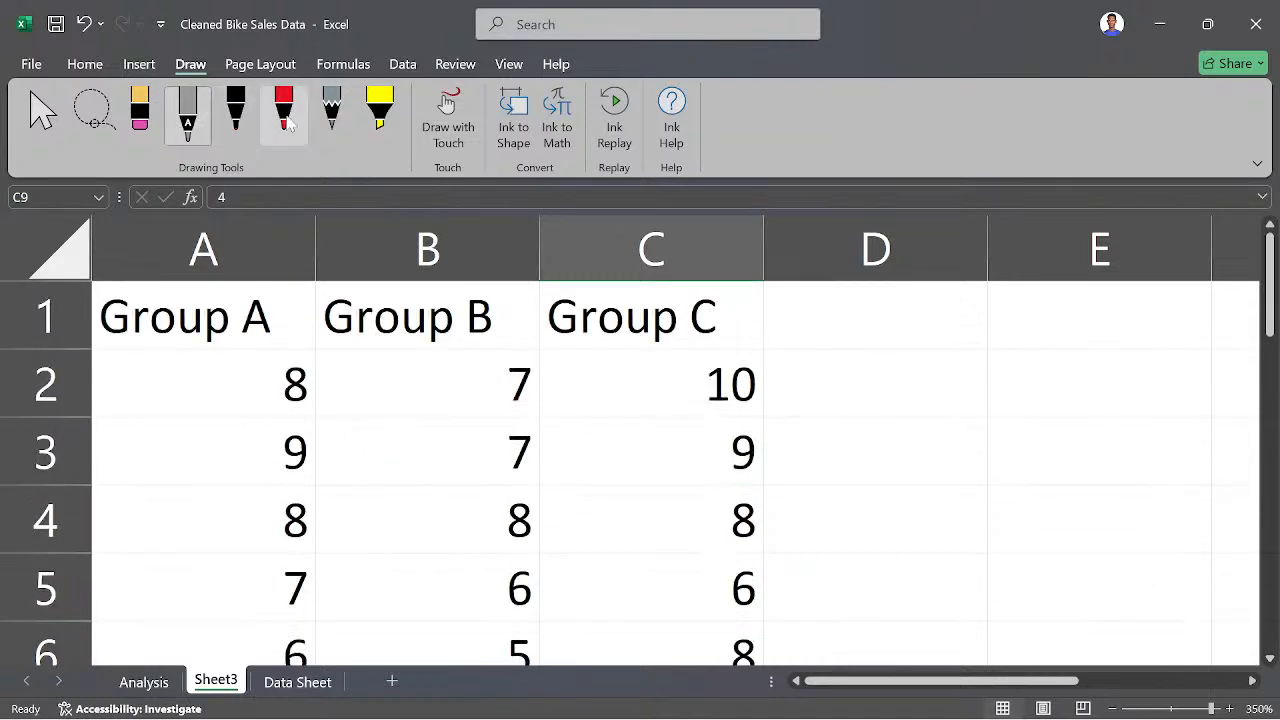
# - Try out the pencil and red pen with short strokes in cell D2, erasing each stroke
pyautogui.click(332, 112)
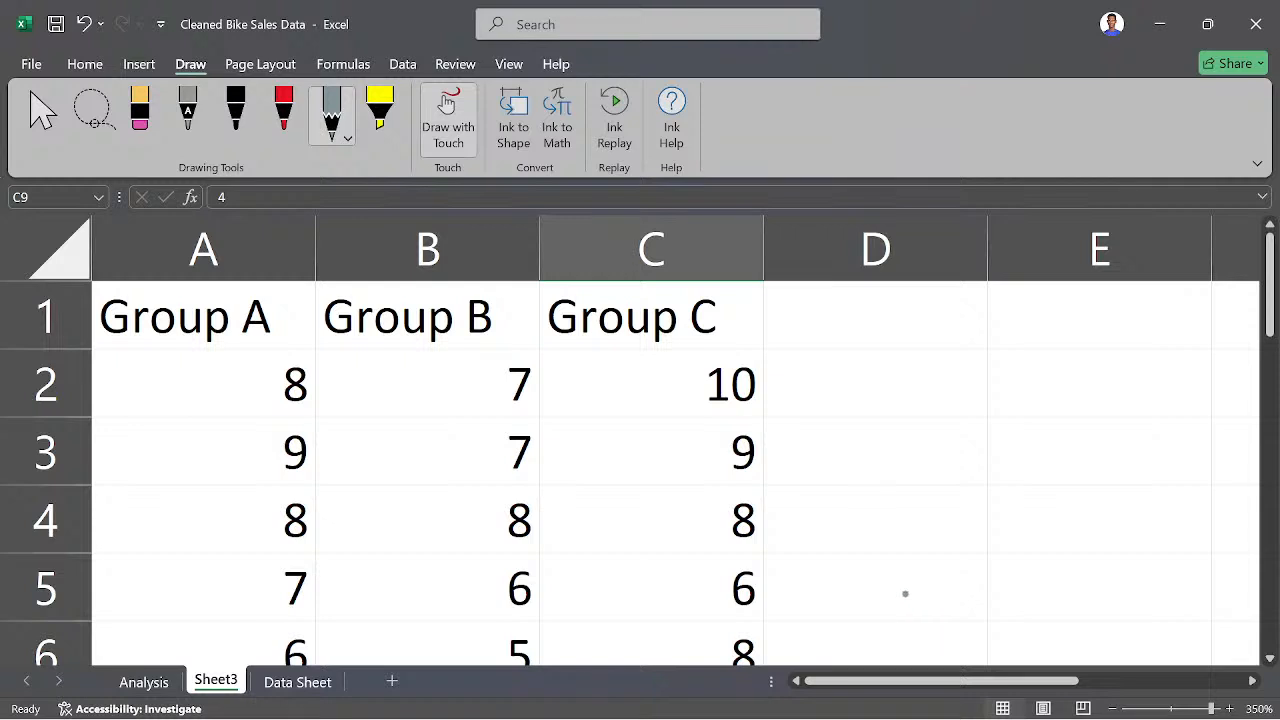
pyautogui.moveTo(821, 369); pyautogui.dragTo(822, 410)
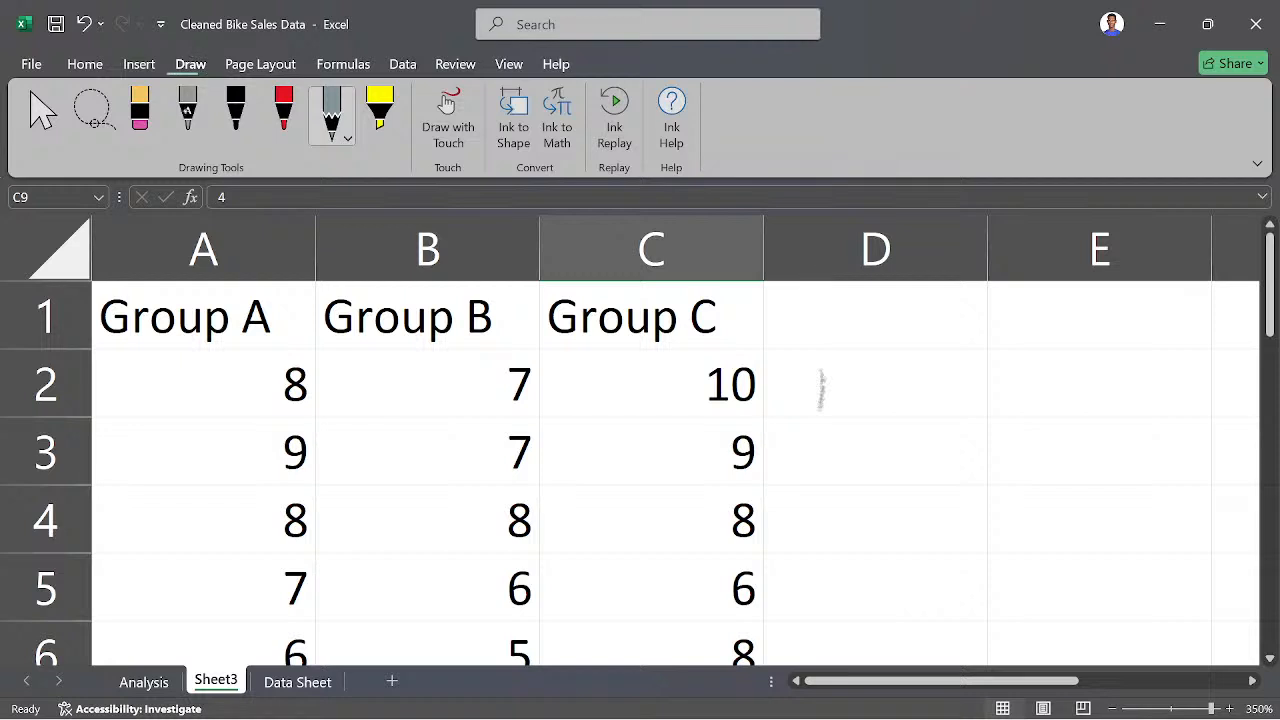
pyautogui.click(188, 110)
pyautogui.click(140, 112)
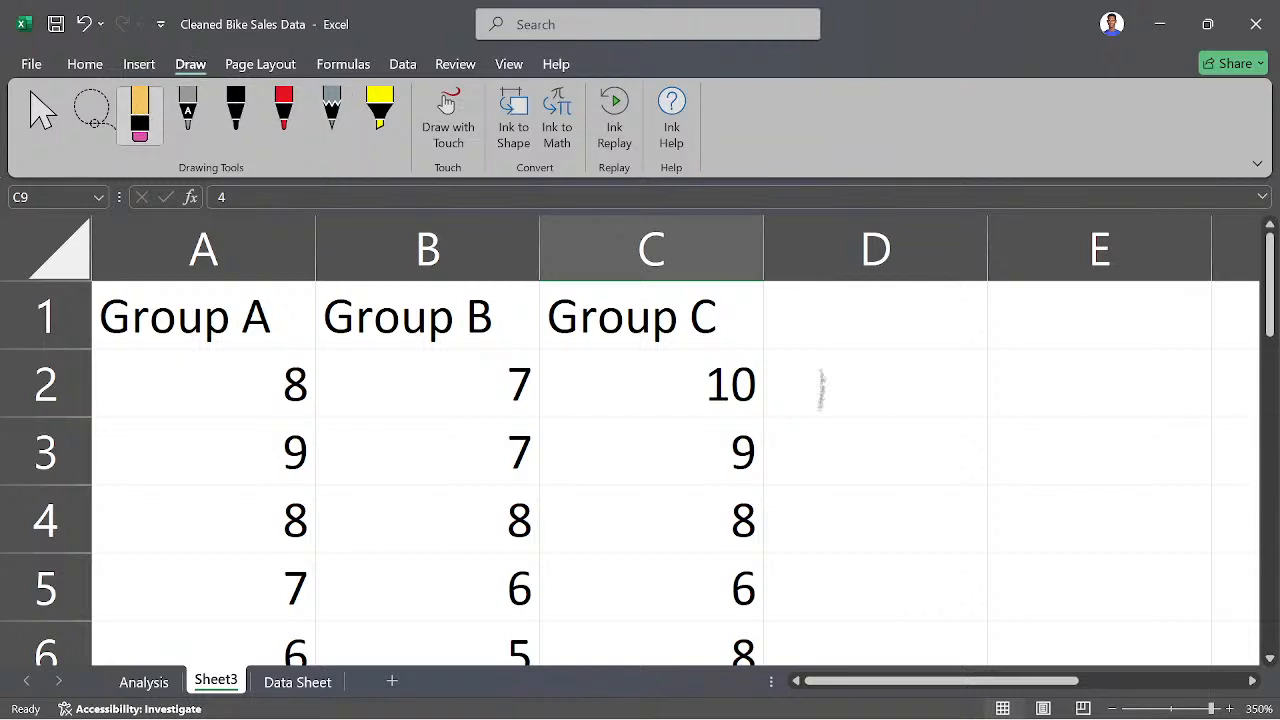
pyautogui.click(822, 390)
pyautogui.click(380, 110)
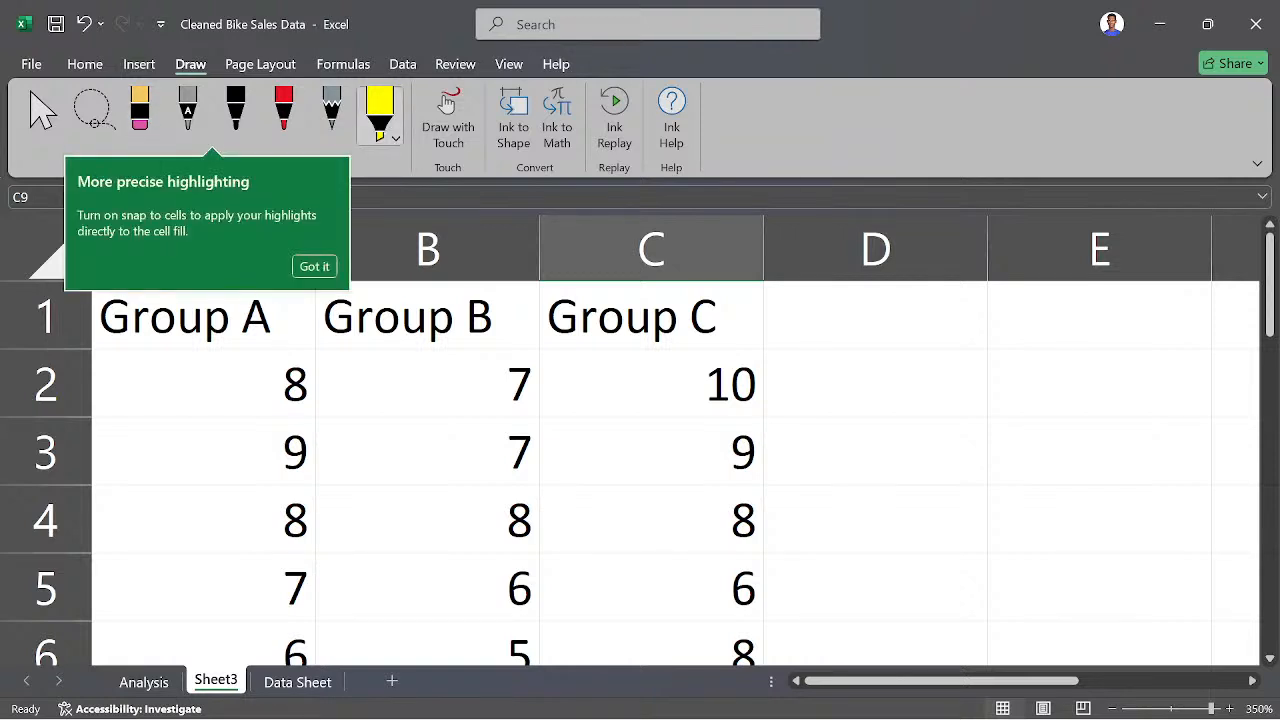
pyautogui.click(315, 265)
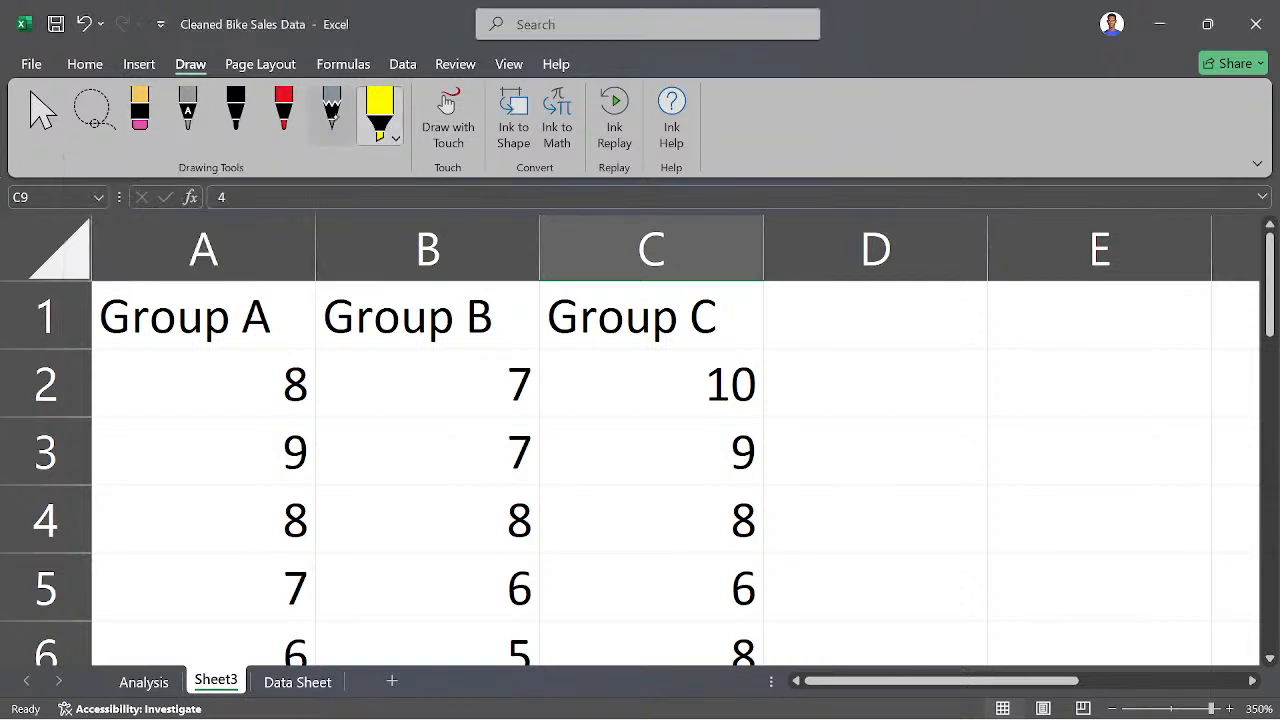
pyautogui.click(284, 110)
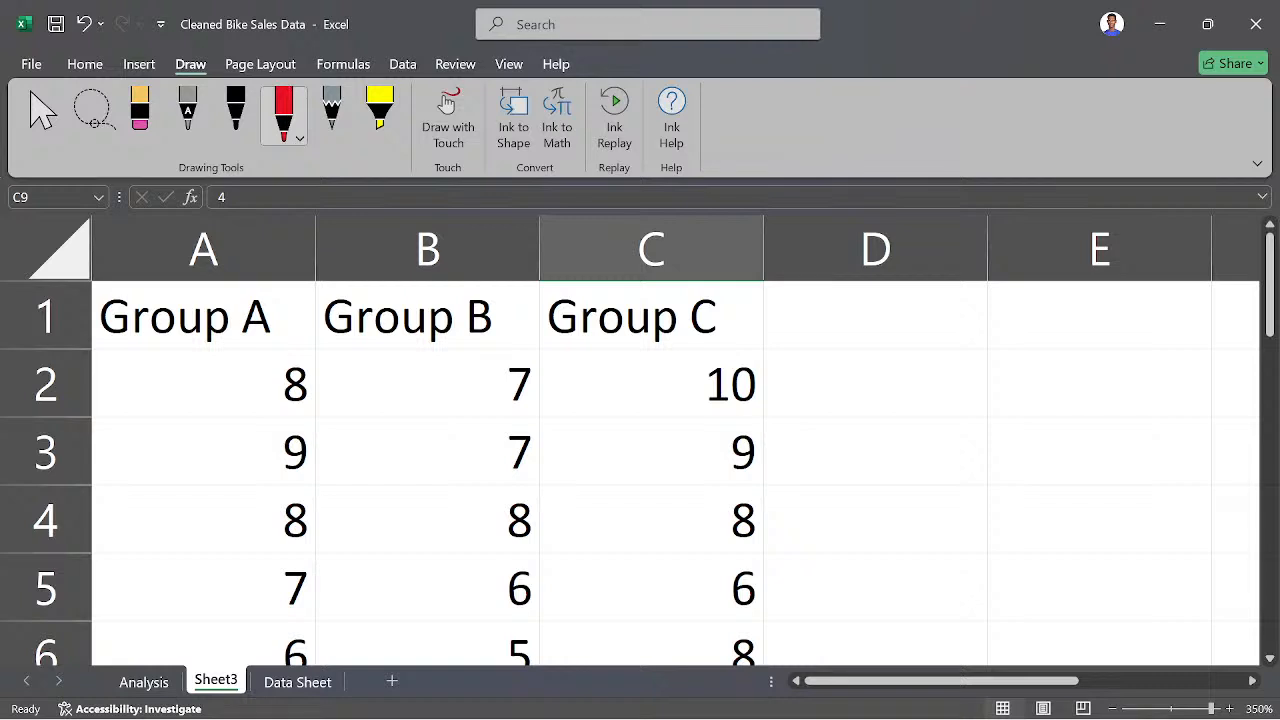
pyautogui.moveTo(858, 359); pyautogui.dragTo(852, 406)
pyautogui.click(140, 110)
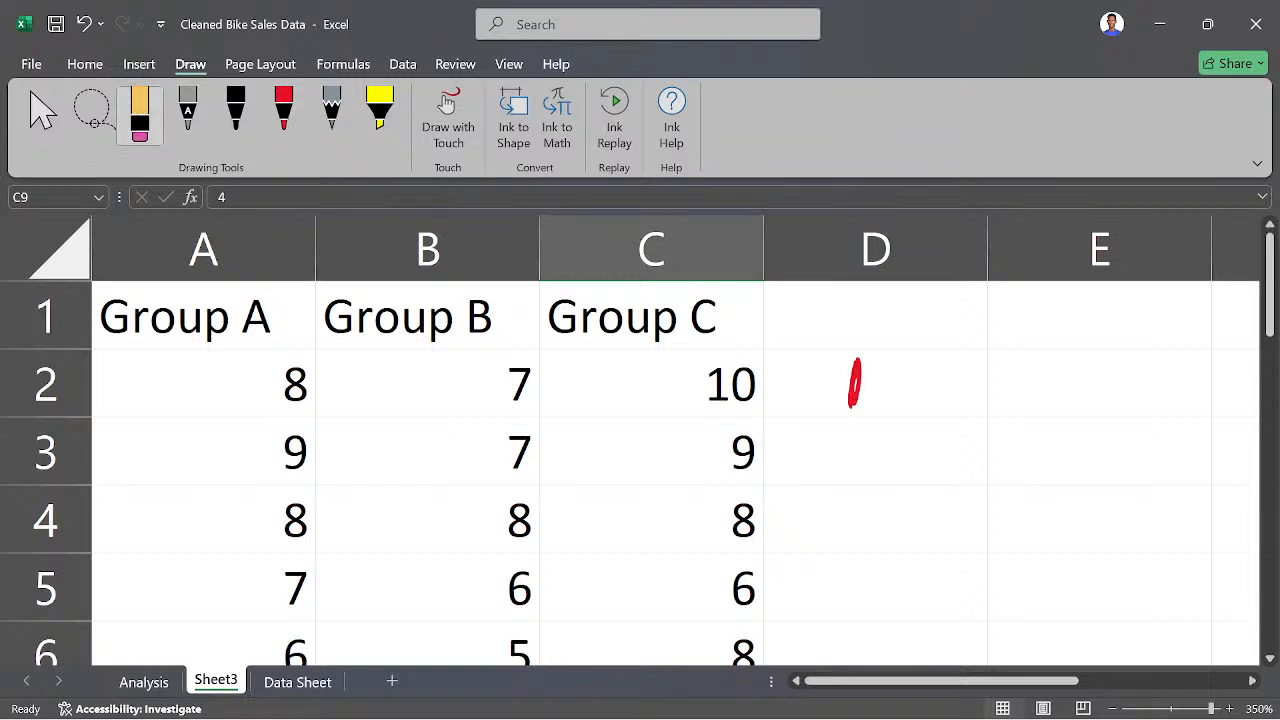
pyautogui.moveTo(855, 368); pyautogui.dragTo(854, 392)
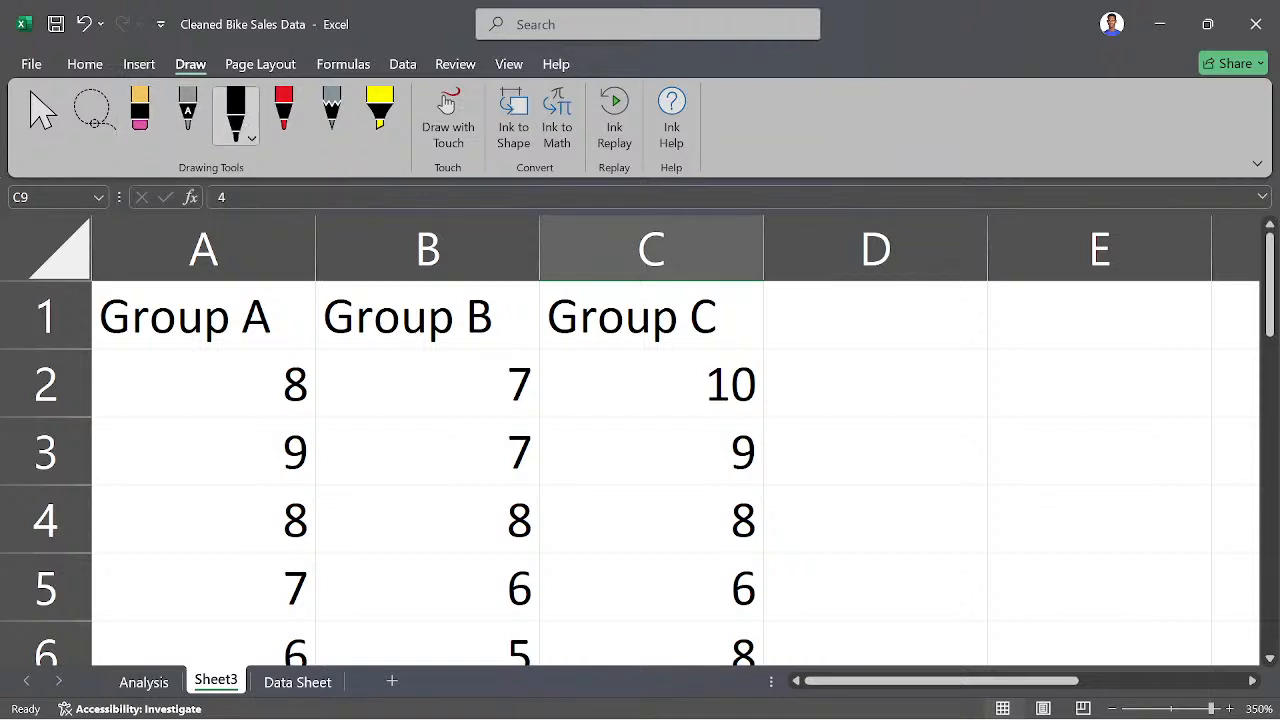
# - Handwrite the null hypothesis H0 in black beside the Group C column: "The mean of all three groups are the same"
pyautogui.moveTo(808, 310)
pyautogui.mouseDown()
pyautogui.moveTo(796, 370)
pyautogui.moveTo(811, 368)
pyautogui.mouseUp()
pyautogui.moveTo(798, 345)
pyautogui.mouseDown()
pyautogui.moveTo(822, 340)
pyautogui.moveTo(826, 368)
pyautogui.moveTo(842, 346)
pyautogui.mouseUp()
pyautogui.moveTo(861, 314)
pyautogui.mouseDown()
pyautogui.moveTo(858, 326)
pyautogui.moveTo(920, 300)
pyautogui.mouseUp()
pyautogui.moveTo(902, 318); pyautogui.dragTo(888, 364)
pyautogui.moveTo(918, 306)
pyautogui.mouseDown()
pyautogui.moveTo(910, 366)
pyautogui.moveTo(988, 322)
pyautogui.moveTo(982, 350)
pyautogui.mouseUp()
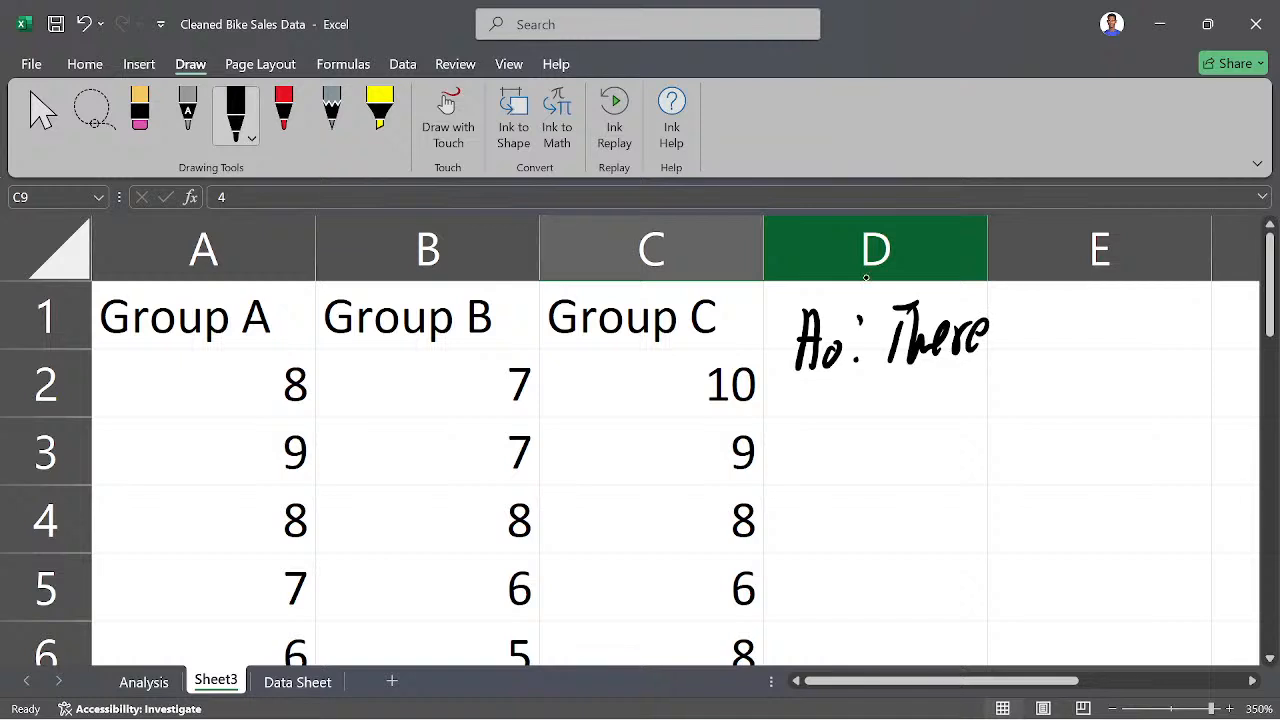
pyautogui.click(139, 115)
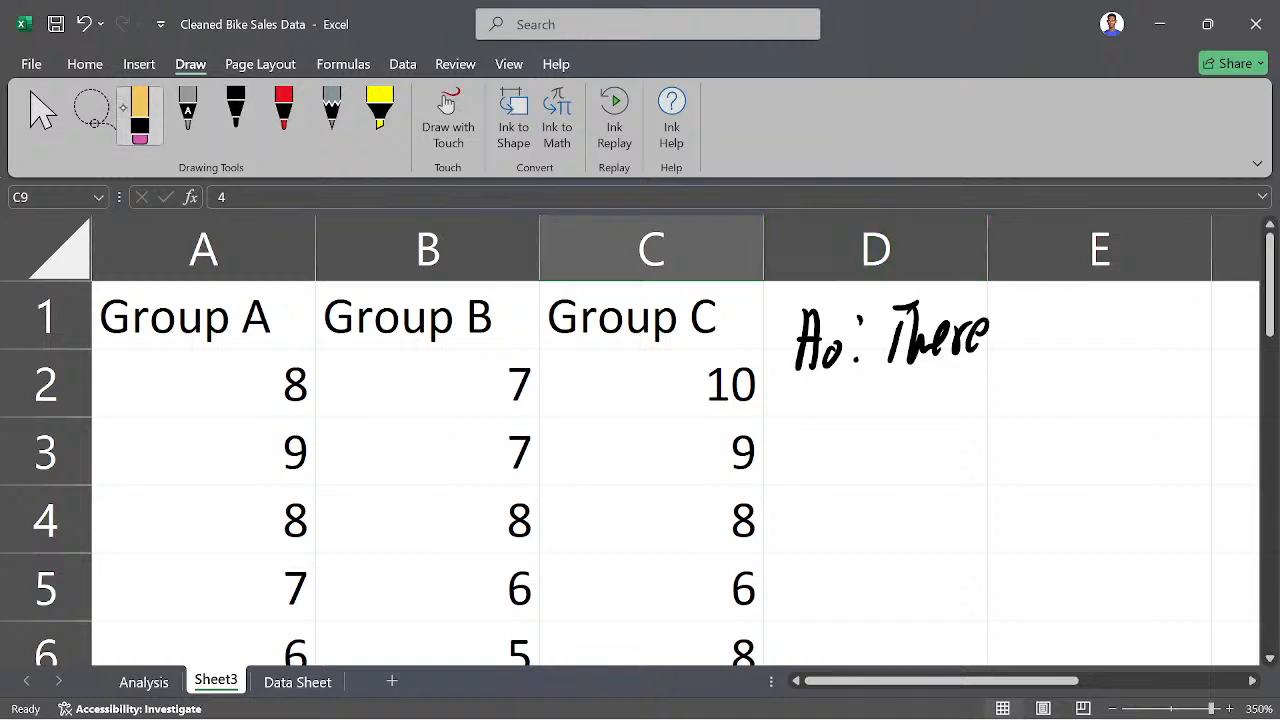
pyautogui.moveTo(905, 330); pyautogui.dragTo(988, 336)
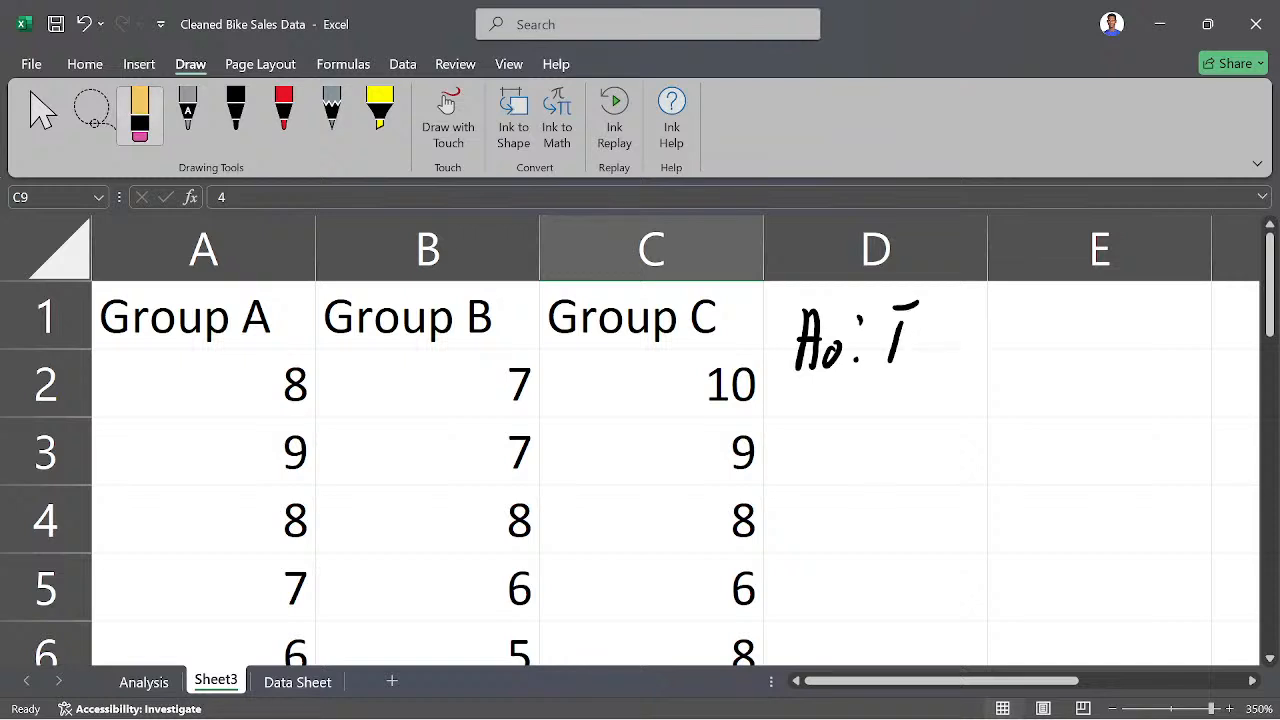
pyautogui.click(238, 110)
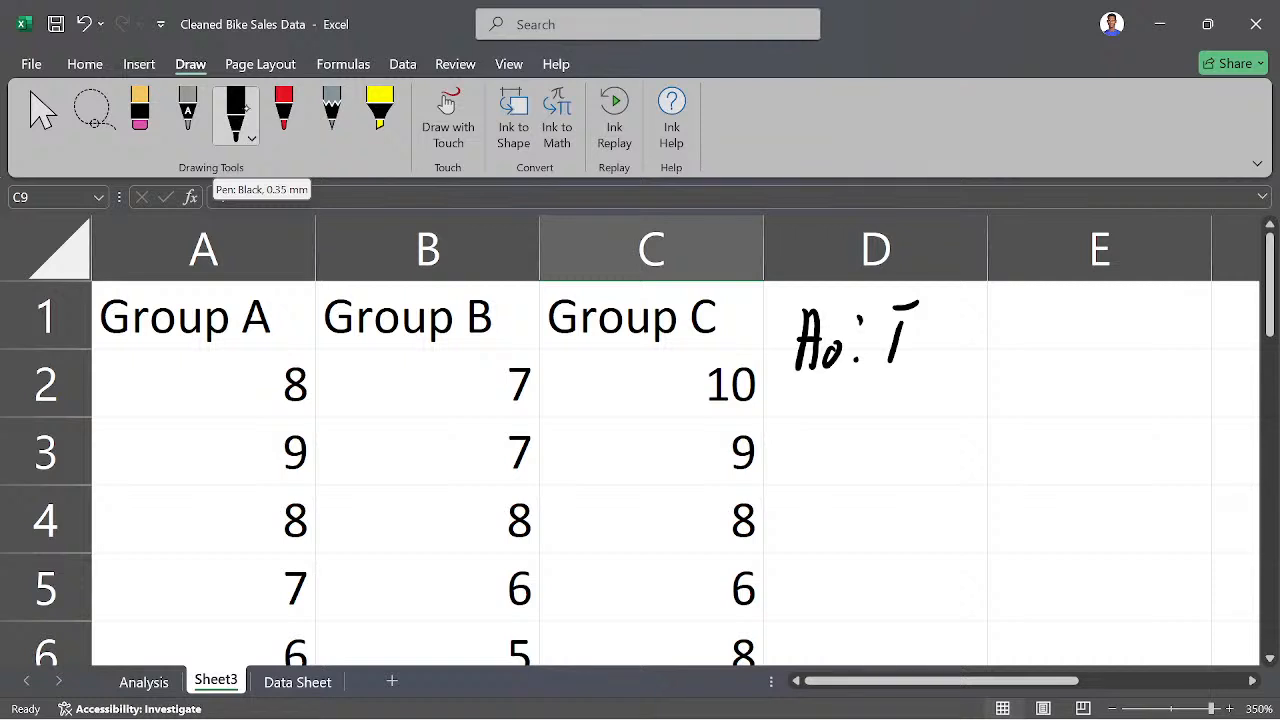
pyautogui.moveTo(916, 310)
pyautogui.mouseDown()
pyautogui.moveTo(944, 356)
pyautogui.moveTo(990, 340)
pyautogui.moveTo(1012, 356)
pyautogui.moveTo(1032, 336)
pyautogui.moveTo(1062, 350)
pyautogui.moveTo(1094, 326)
pyautogui.moveTo(1226, 318)
pyautogui.moveTo(1240, 284)
pyautogui.moveTo(1248, 334)
pyautogui.mouseUp()
pyautogui.moveTo(893, 378)
pyautogui.mouseDown()
pyautogui.moveTo(960, 405)
pyautogui.moveTo(1072, 394)
pyautogui.moveTo(1055, 460)
pyautogui.moveTo(1118, 392)
pyautogui.moveTo(1165, 452)
pyautogui.moveTo(1214, 364)
pyautogui.moveTo(1198, 398)
pyautogui.mouseUp()
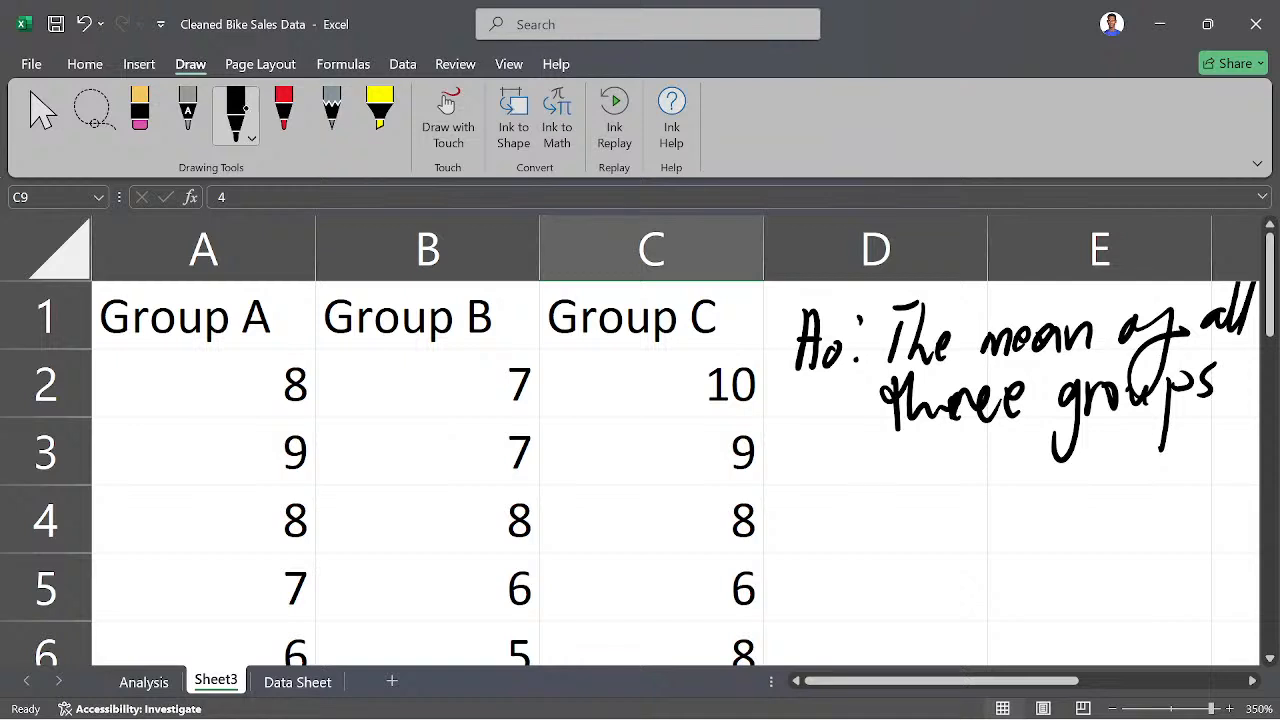
pyautogui.moveTo(900, 470)
pyautogui.mouseDown()
pyautogui.moveTo(924, 490)
pyautogui.moveTo(976, 480)
pyautogui.moveTo(1018, 496)
pyautogui.moveTo(1224, 452)
pyautogui.moveTo(1215, 476)
pyautogui.mouseUp()
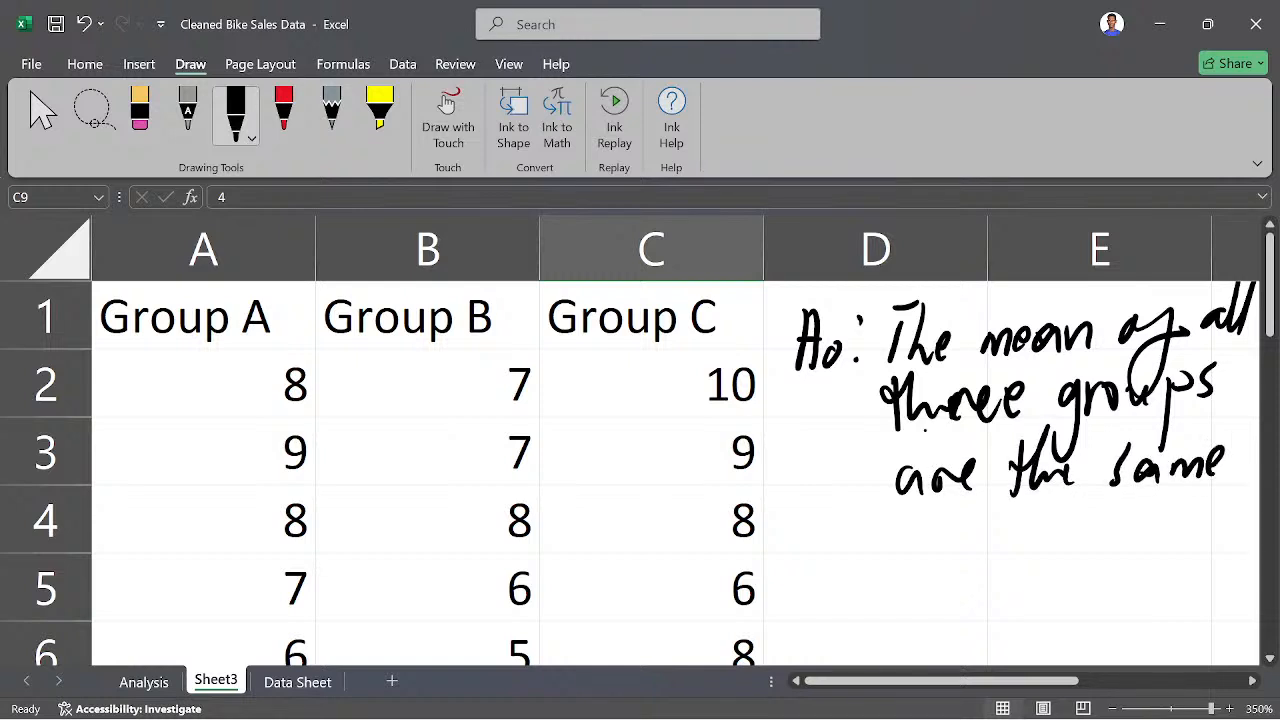
# - Handwrite the label "H1:" in black below the null hypothesis, erasing the stray stroke beside it
pyautogui.moveTo(799, 526); pyautogui.dragTo(800, 586)
pyautogui.moveTo(816, 520); pyautogui.dragTo(812, 582)
pyautogui.moveTo(790, 560)
pyautogui.mouseDown()
pyautogui.moveTo(818, 558)
pyautogui.moveTo(828, 584)
pyautogui.mouseUp()
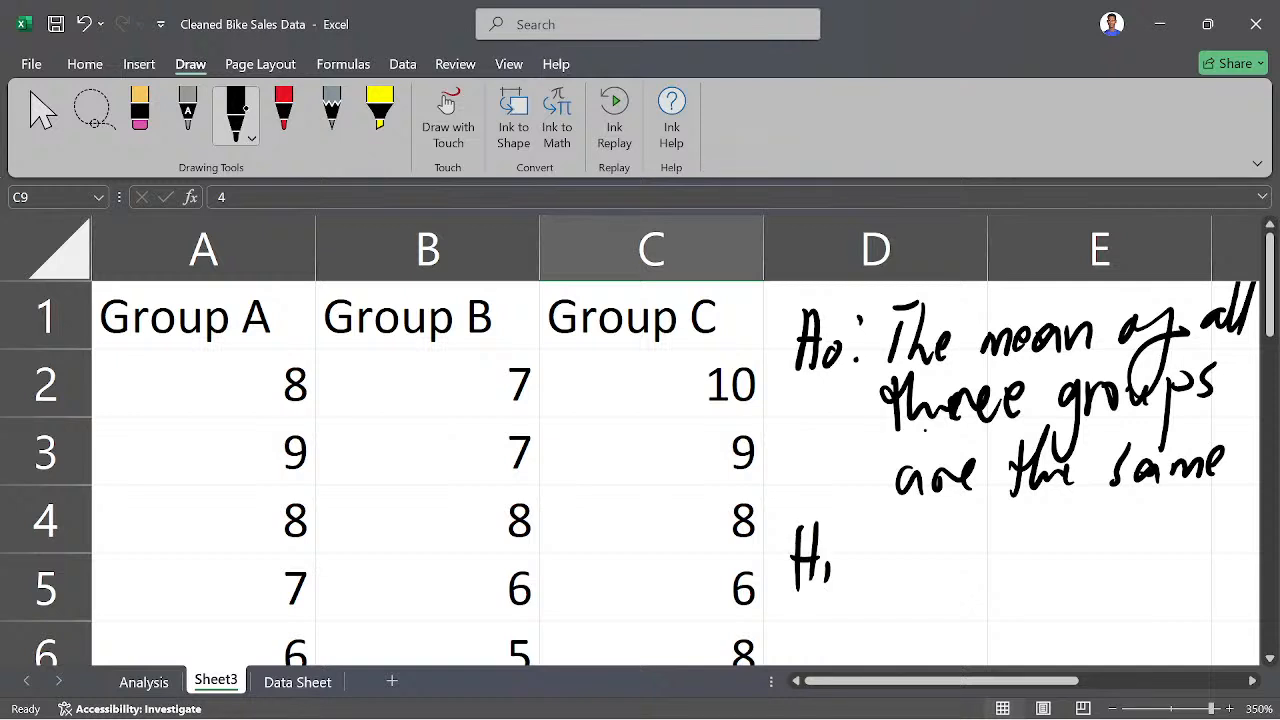
pyautogui.moveTo(867, 518); pyautogui.dragTo(863, 560)
pyautogui.click(139, 112)
pyautogui.click(865, 540)
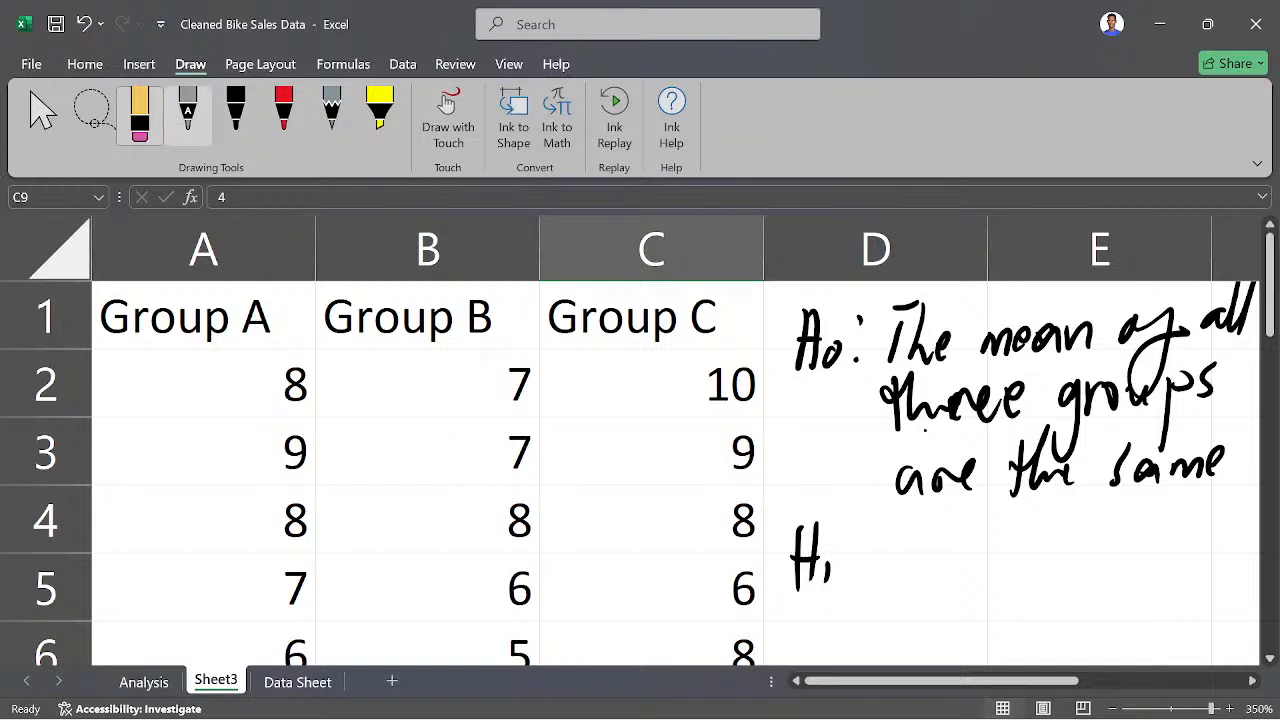
pyautogui.click(235, 112)
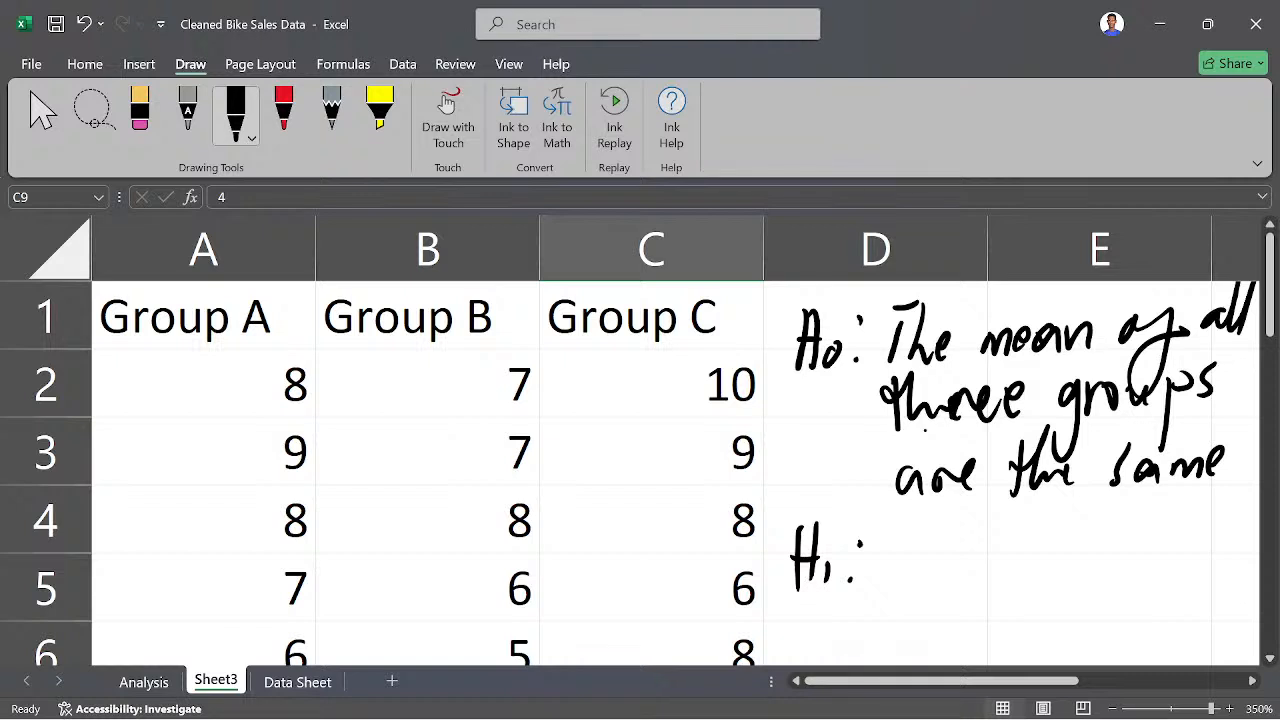
# - Erase all the handwritten hypothesis ink beside the group columns
pyautogui.click(139, 112)
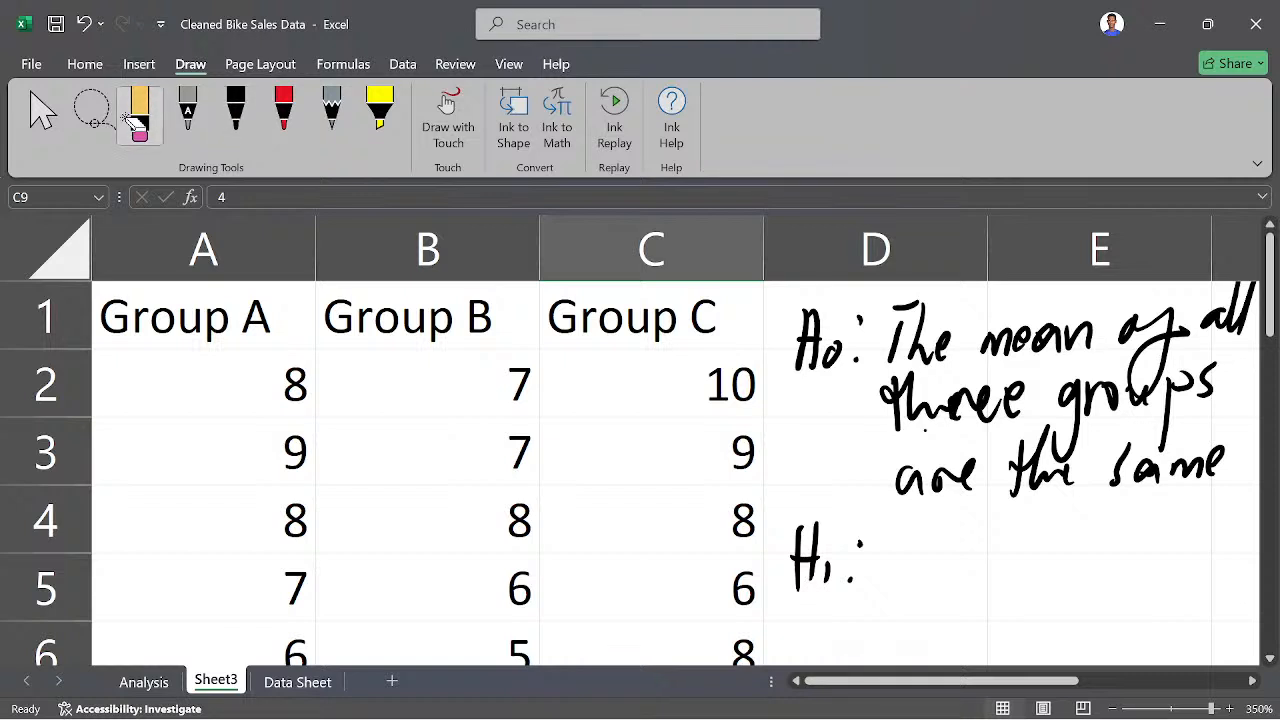
pyautogui.moveTo(824, 345); pyautogui.dragTo(858, 362)
pyautogui.moveTo(794, 526)
pyautogui.mouseDown()
pyautogui.moveTo(818, 560)
pyautogui.moveTo(974, 476)
pyautogui.mouseUp()
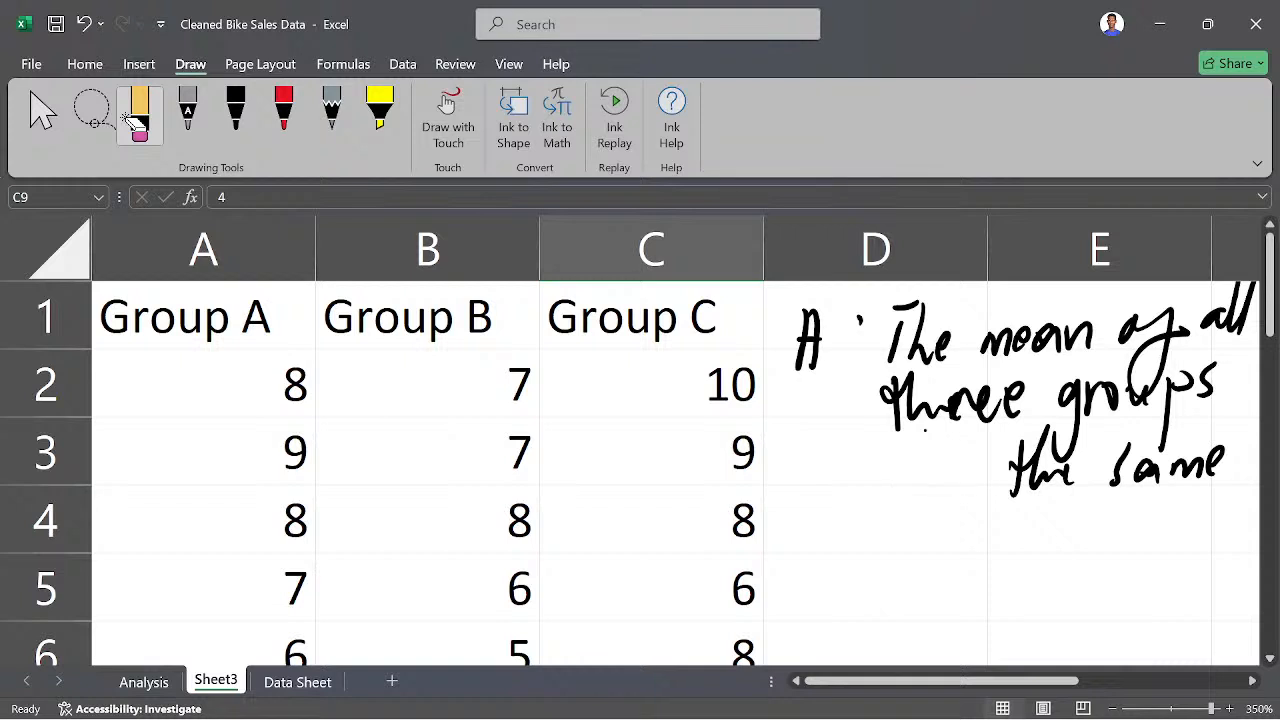
pyautogui.moveTo(1010, 400)
pyautogui.mouseDown()
pyautogui.moveTo(1170, 460)
pyautogui.moveTo(1224, 462)
pyautogui.mouseUp()
pyautogui.moveTo(1180, 382)
pyautogui.mouseDown()
pyautogui.moveTo(1224, 300)
pyautogui.moveTo(1248, 332)
pyautogui.moveTo(1124, 312)
pyautogui.mouseUp()
pyautogui.moveTo(1090, 402); pyautogui.dragTo(1146, 396)
pyautogui.moveTo(882, 400); pyautogui.dragTo(1024, 396)
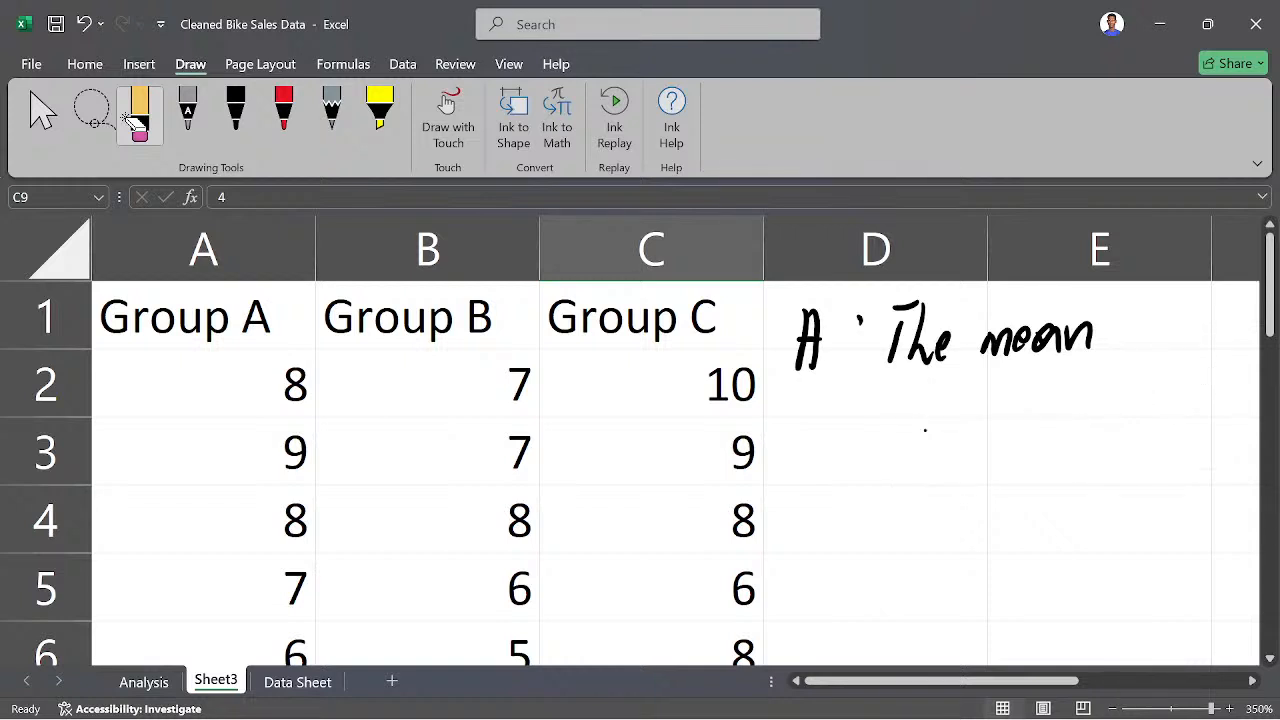
pyautogui.moveTo(1094, 336)
pyautogui.mouseDown()
pyautogui.moveTo(886, 340)
pyautogui.moveTo(918, 304)
pyautogui.mouseUp()
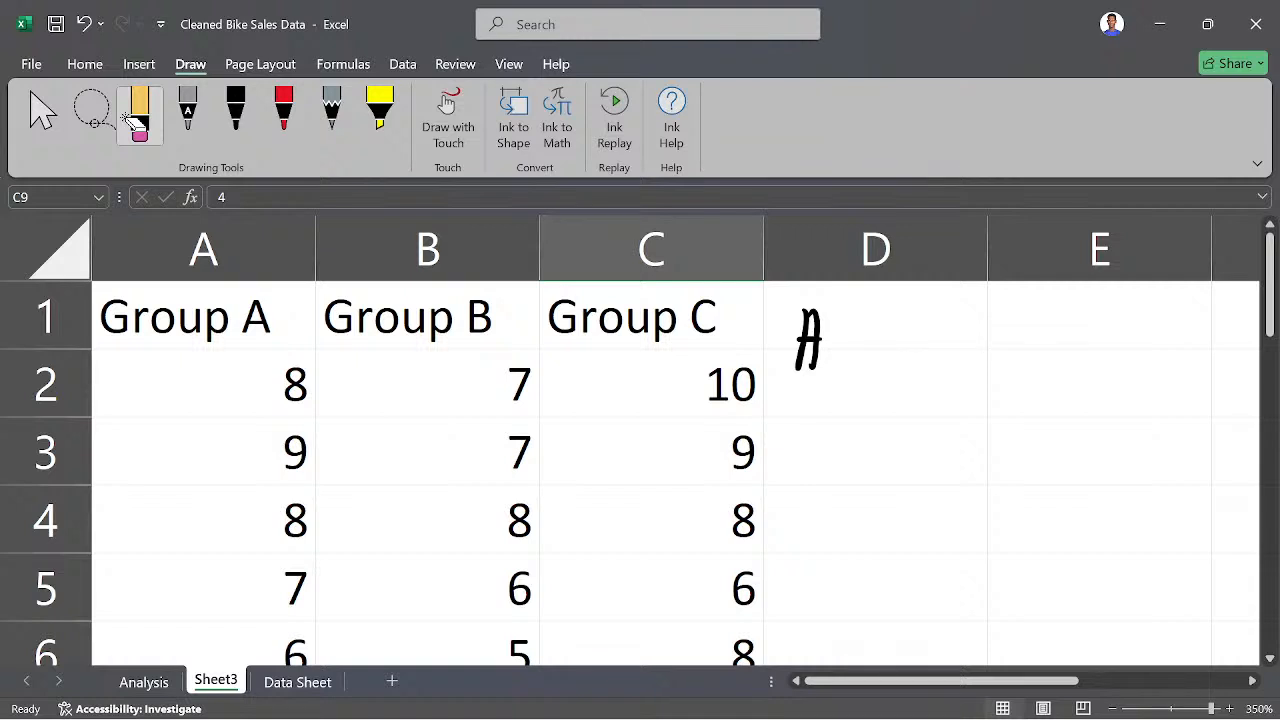
pyautogui.moveTo(796, 340); pyautogui.dragTo(822, 340)
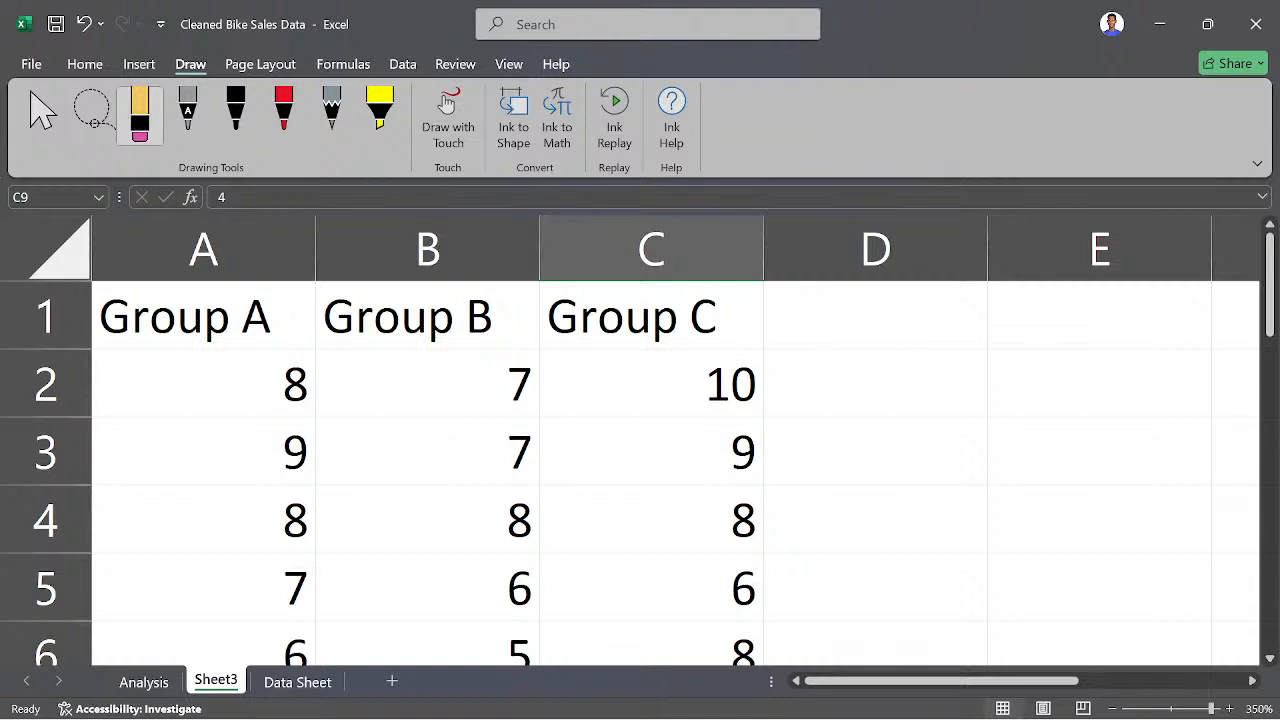
# - Leave the ink eraser for the normal selection pointer, show the data analysis commands and select cell D4
pyautogui.click(139, 64)
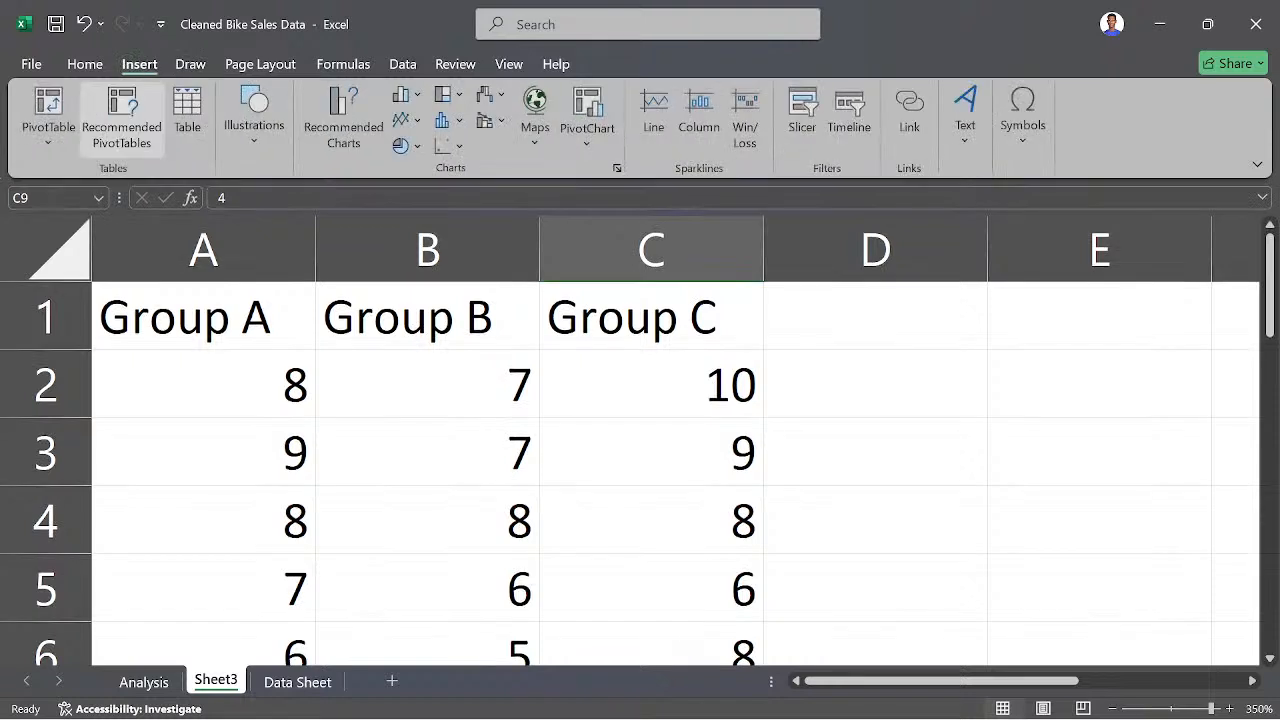
pyautogui.click(85, 64)
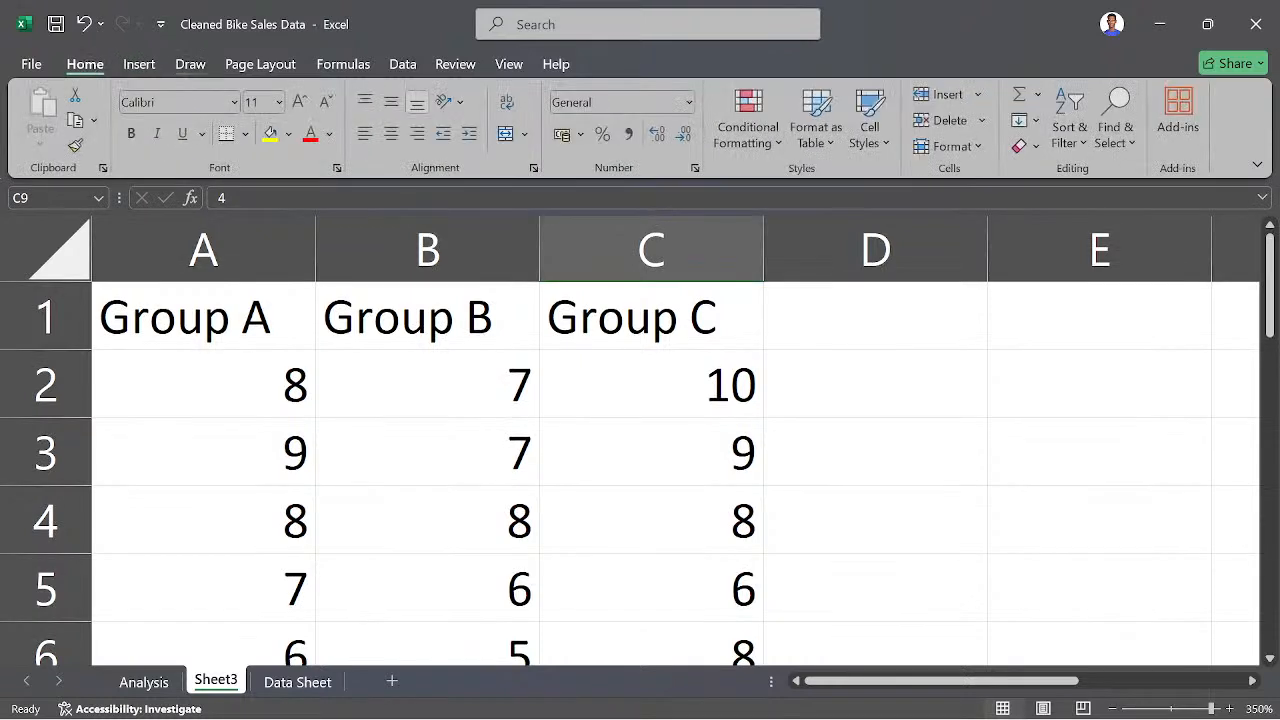
pyautogui.click(190, 64)
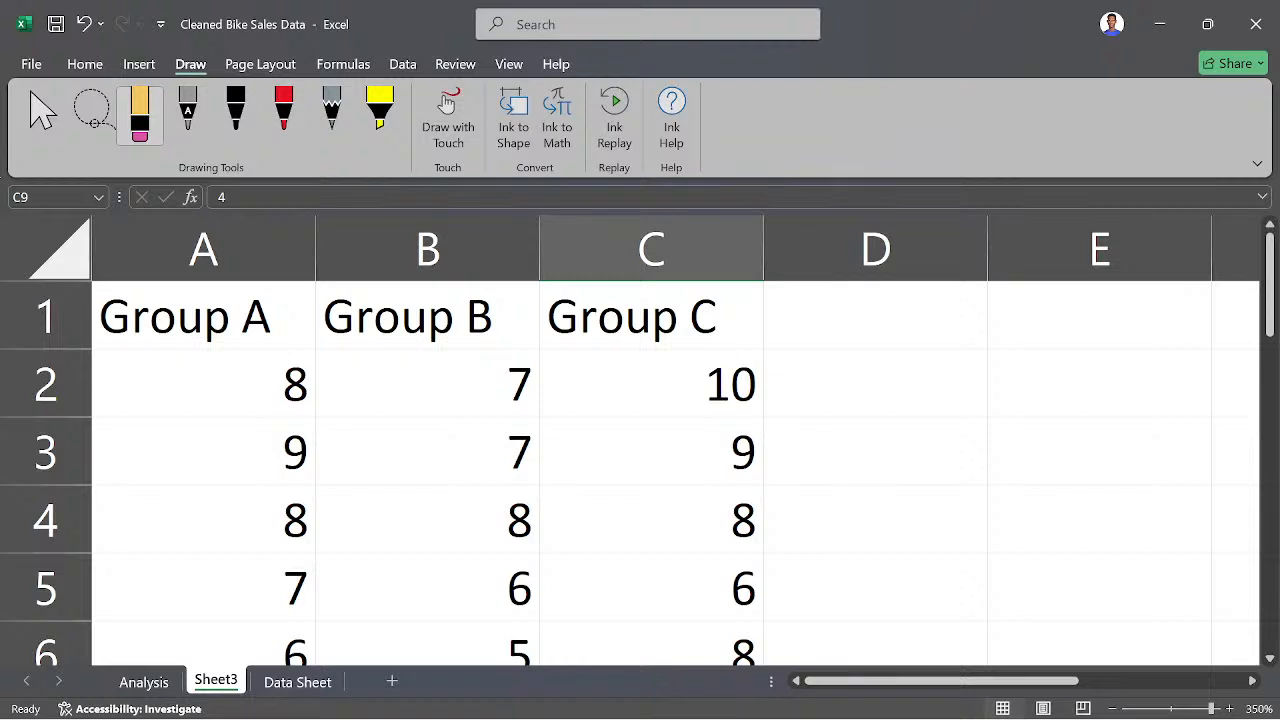
pyautogui.click(42, 115)
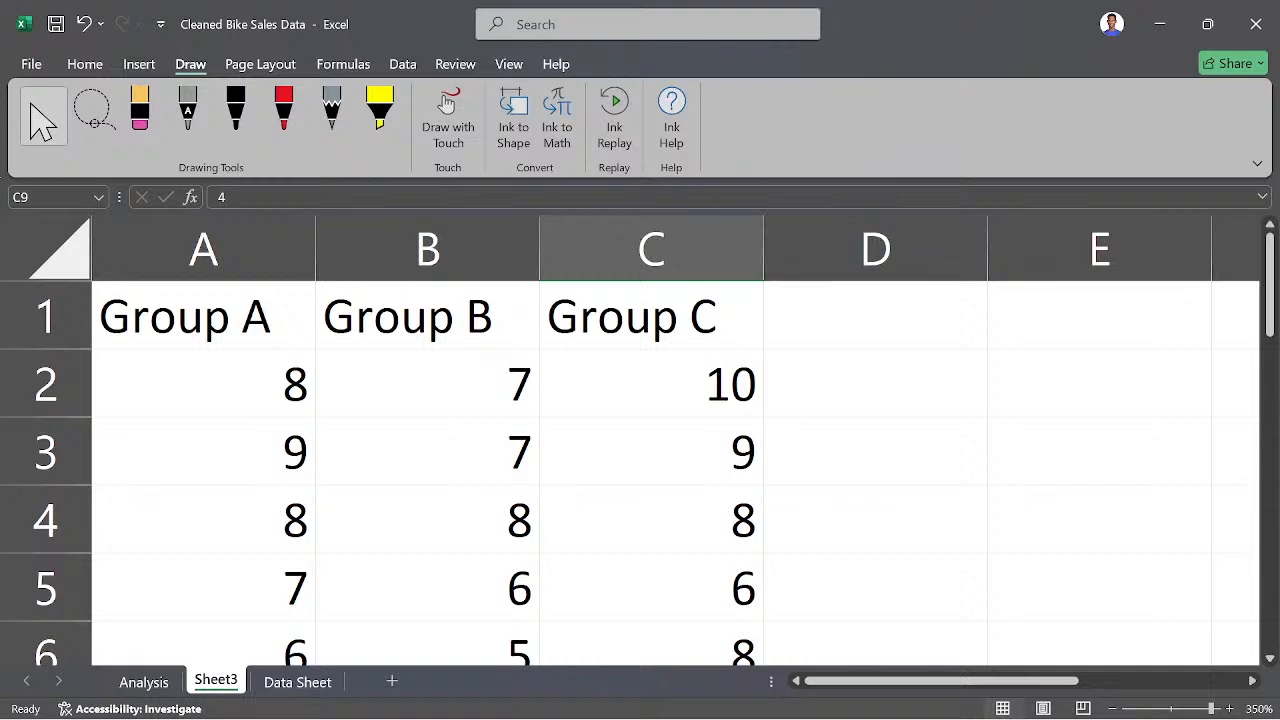
pyautogui.click(403, 64)
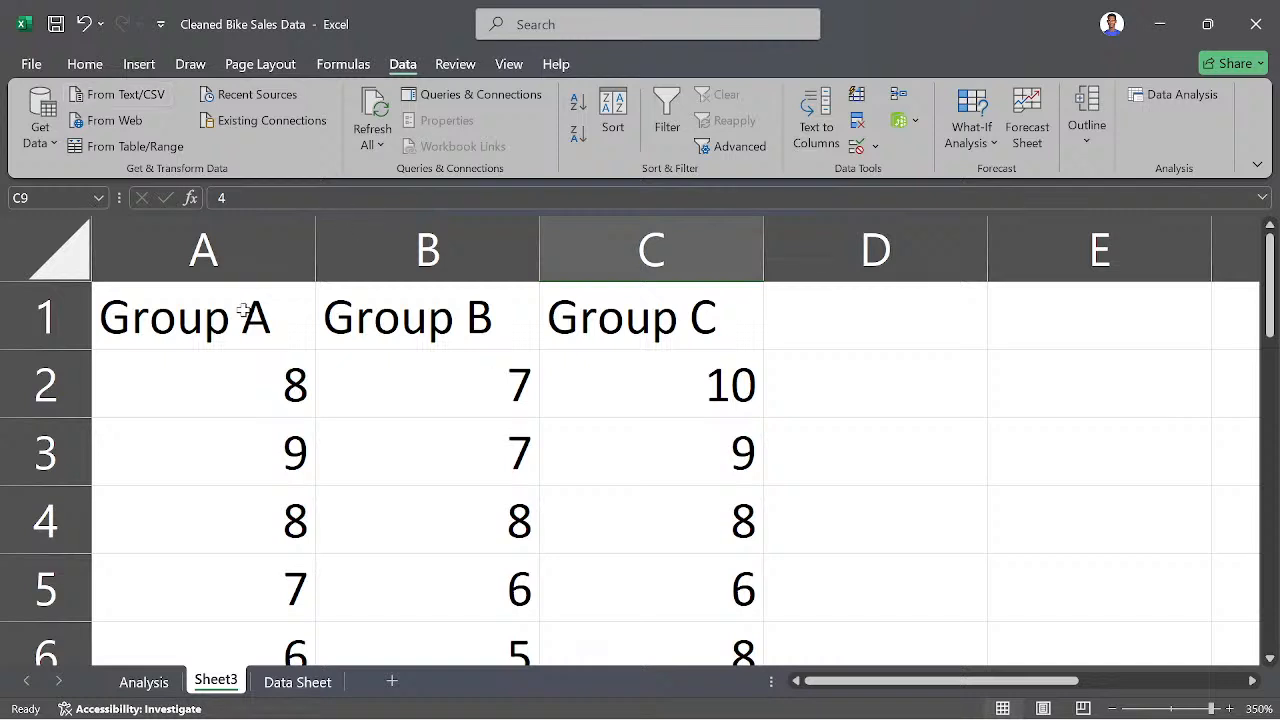
pyautogui.click(74, 263)
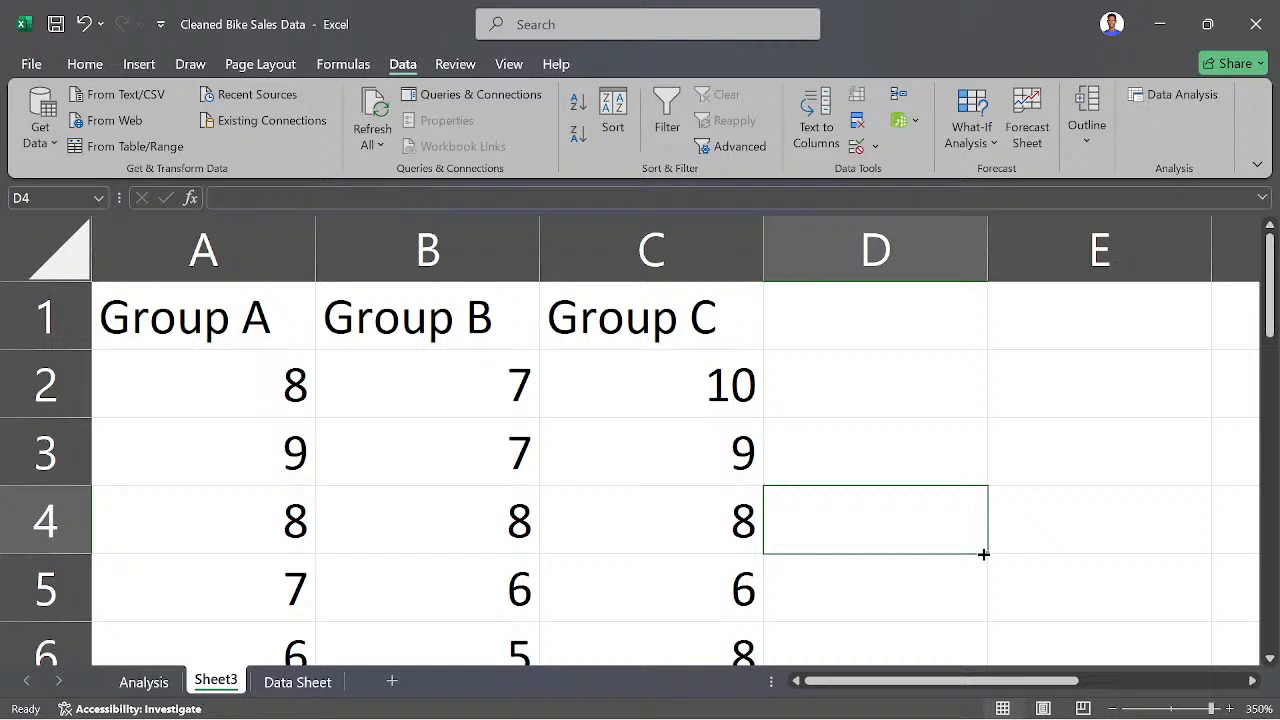
pyautogui.click(972, 544)
pyautogui.hotkey('ctrl', '-')
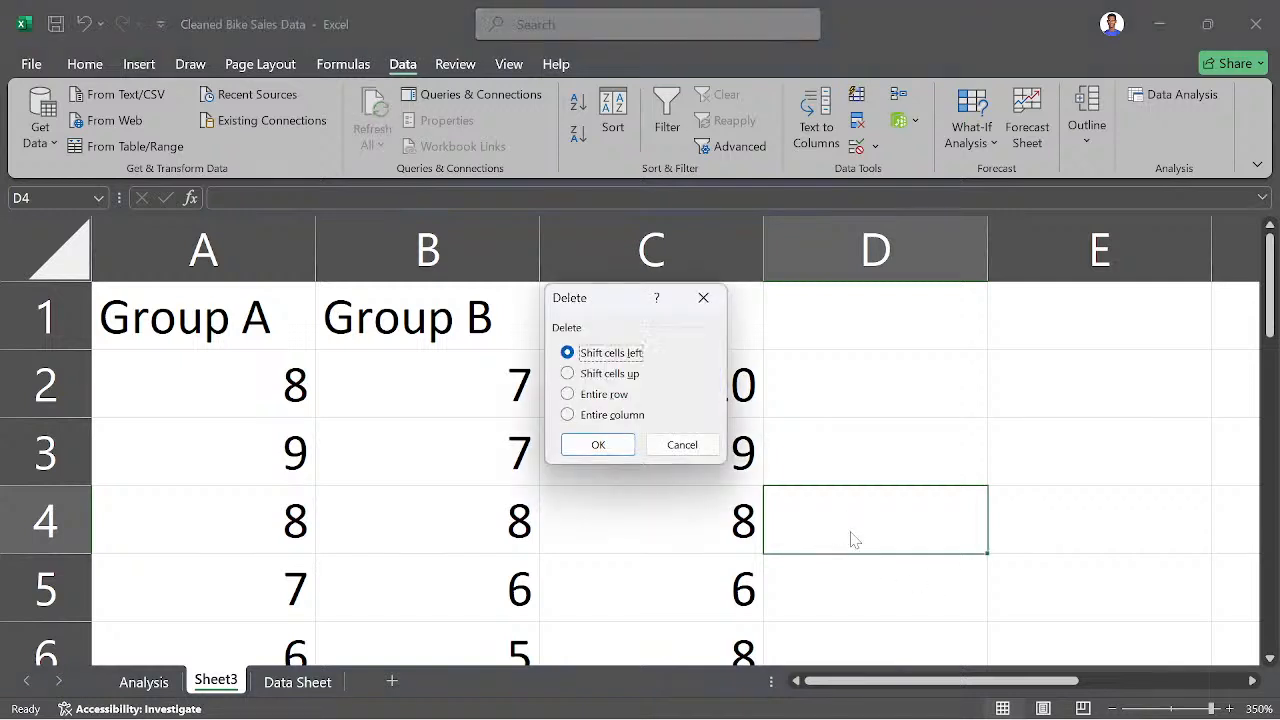
pyautogui.click(703, 297)
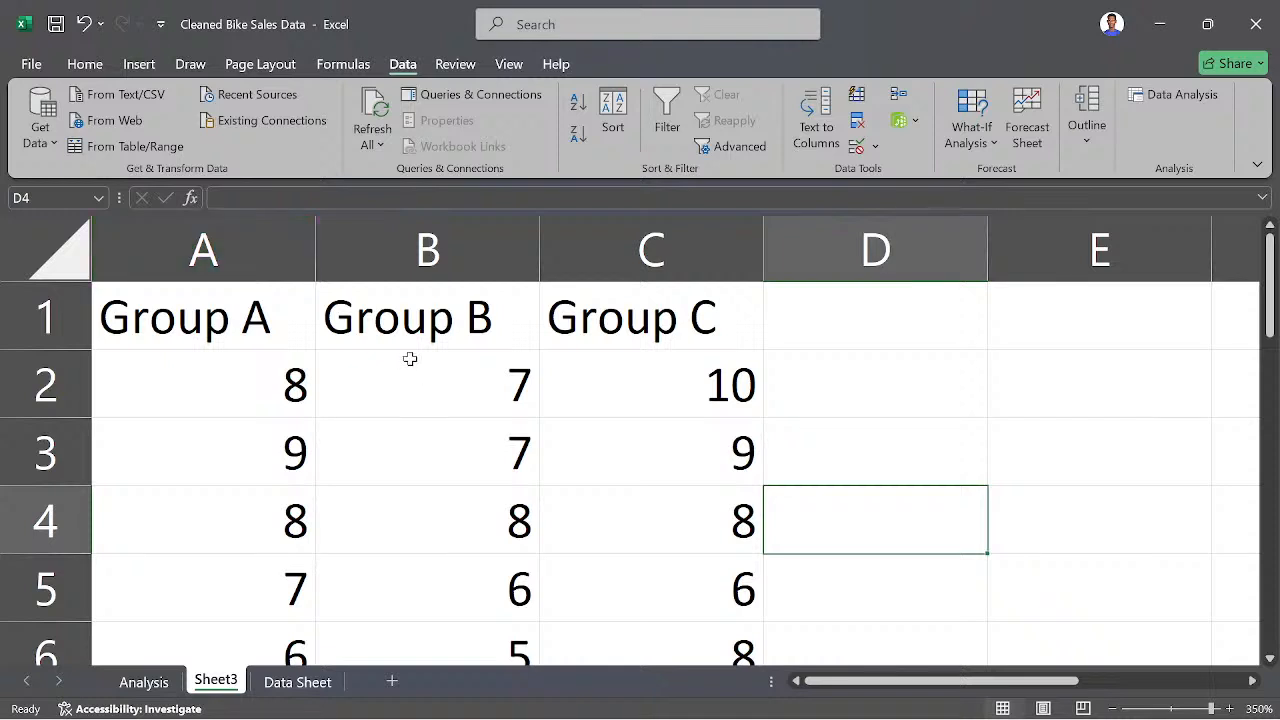
pyautogui.click(1160, 92)
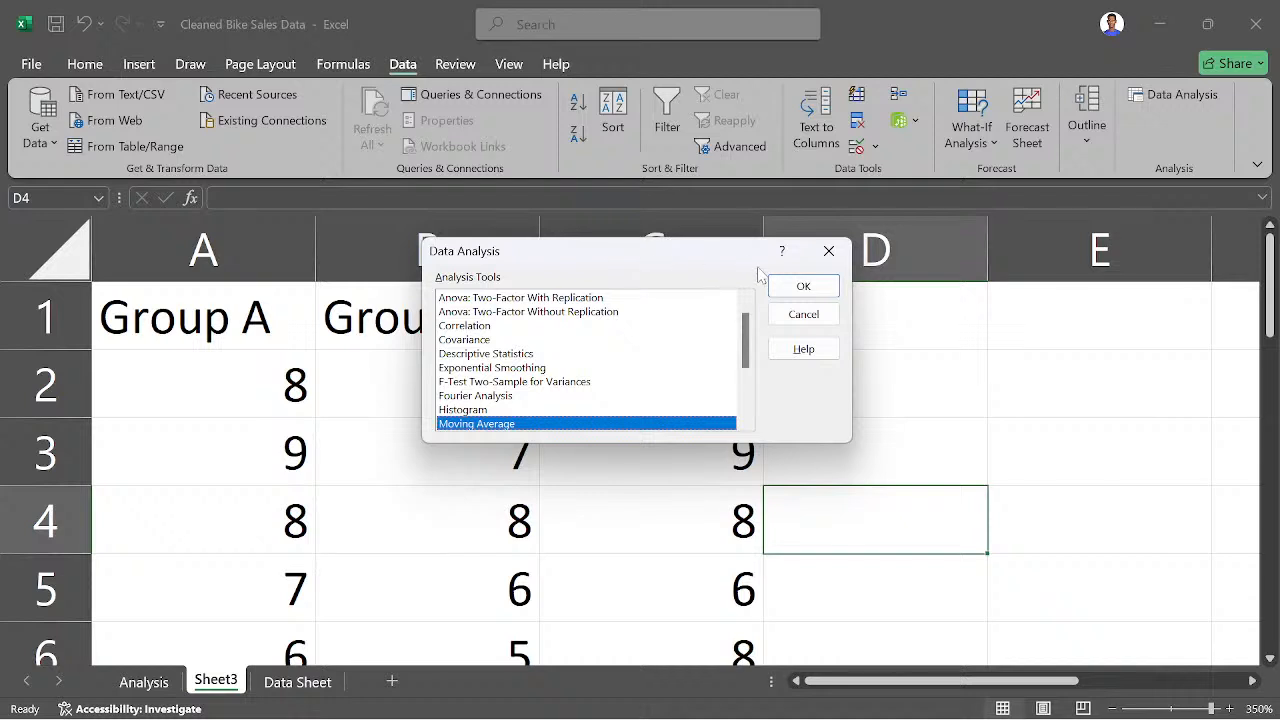
pyautogui.click(829, 251)
pyautogui.click(428, 344)
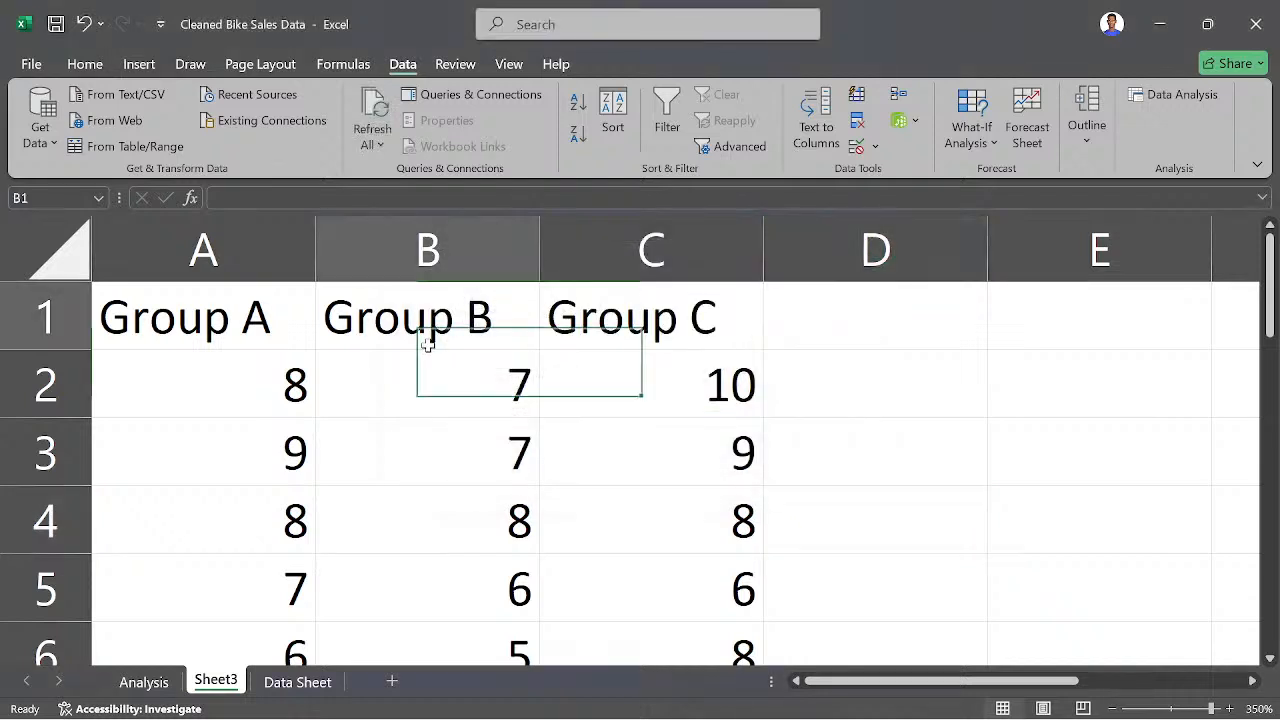
pyautogui.click(217, 400)
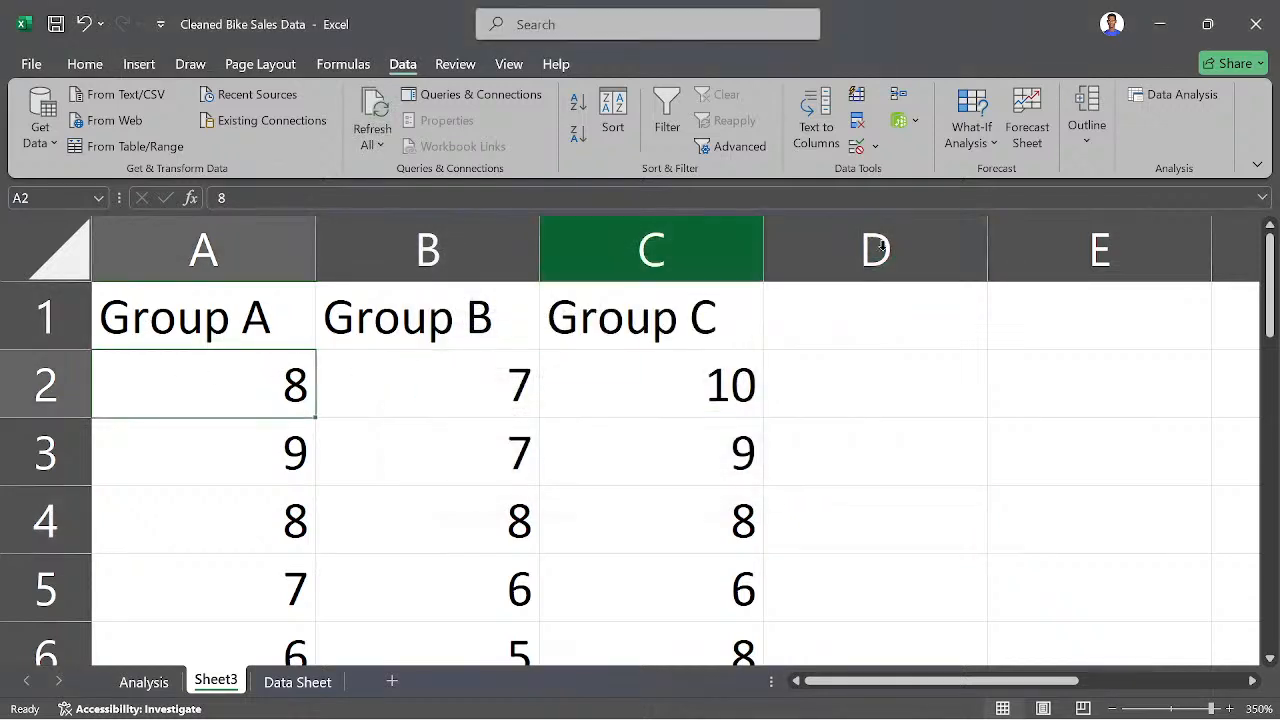
pyautogui.click(1165, 95)
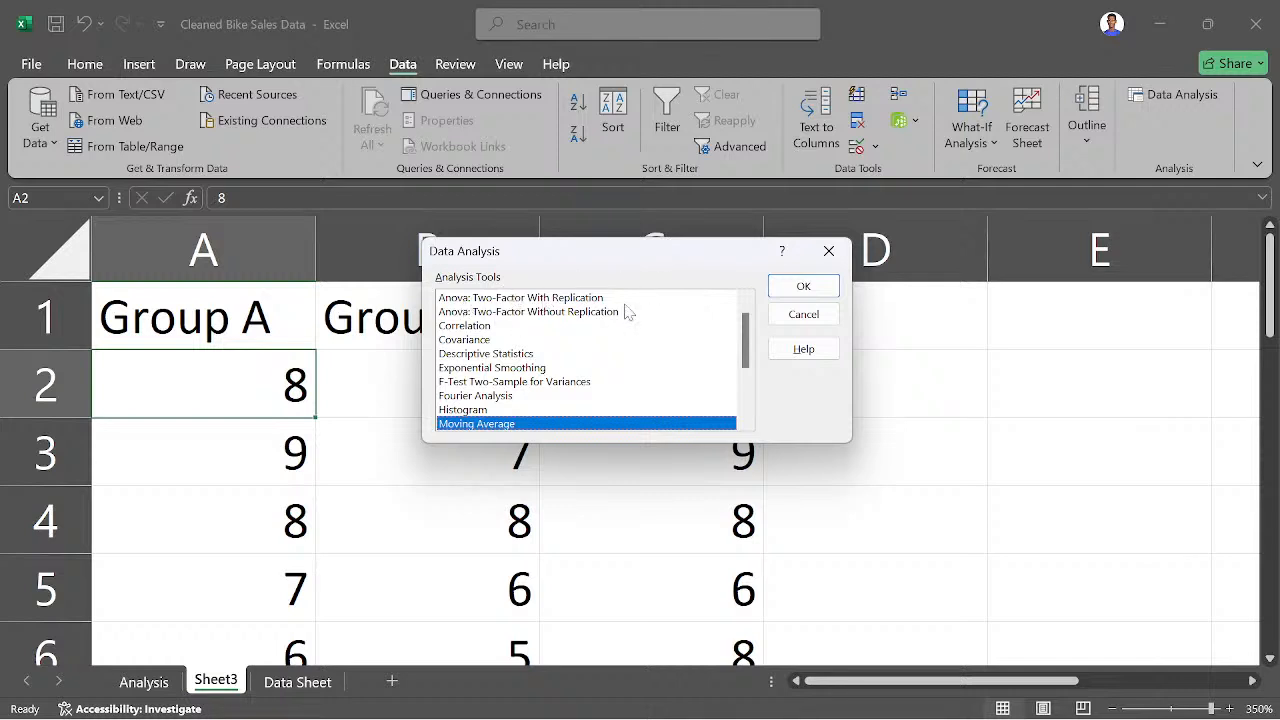
pyautogui.click(805, 288)
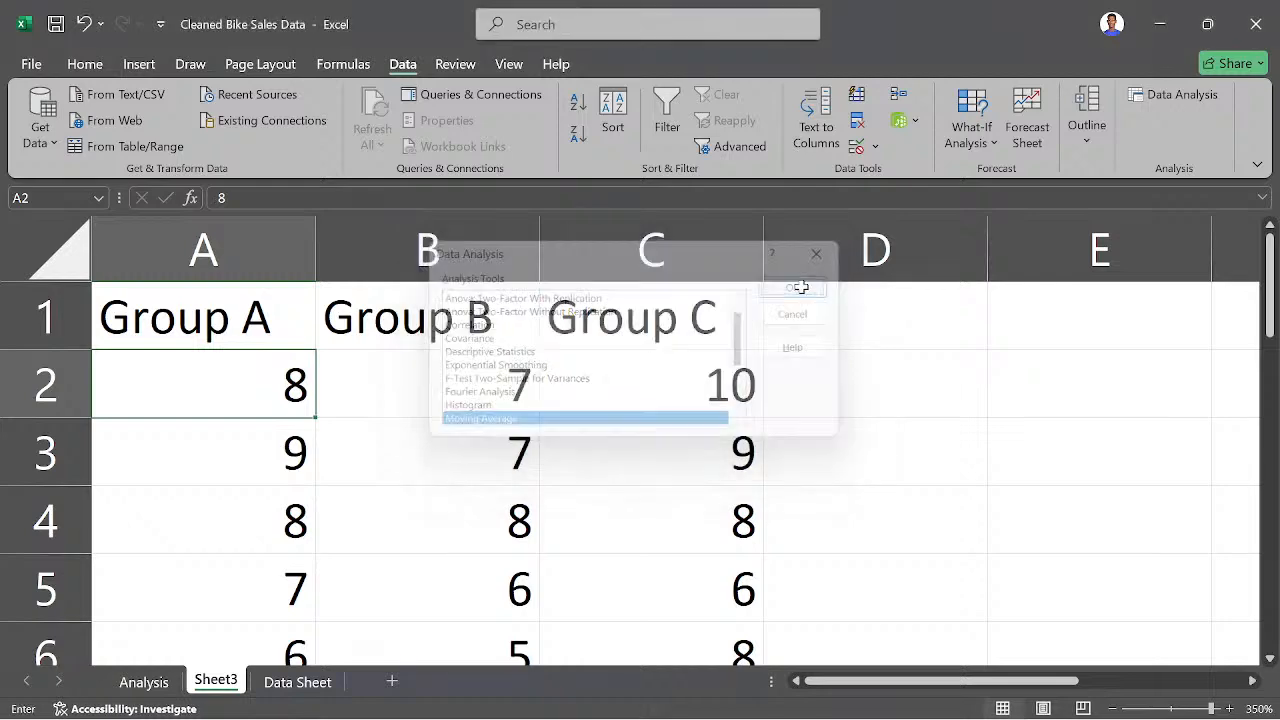
pyautogui.click(831, 219)
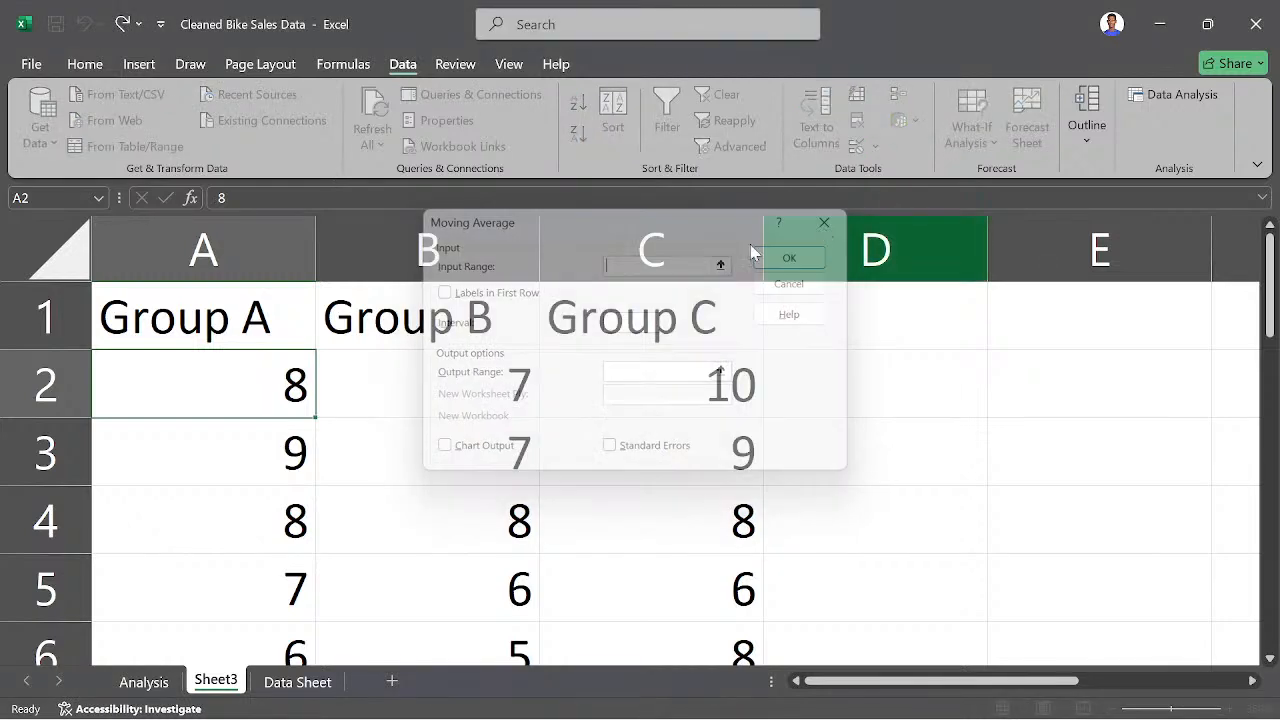
pyautogui.click(829, 251)
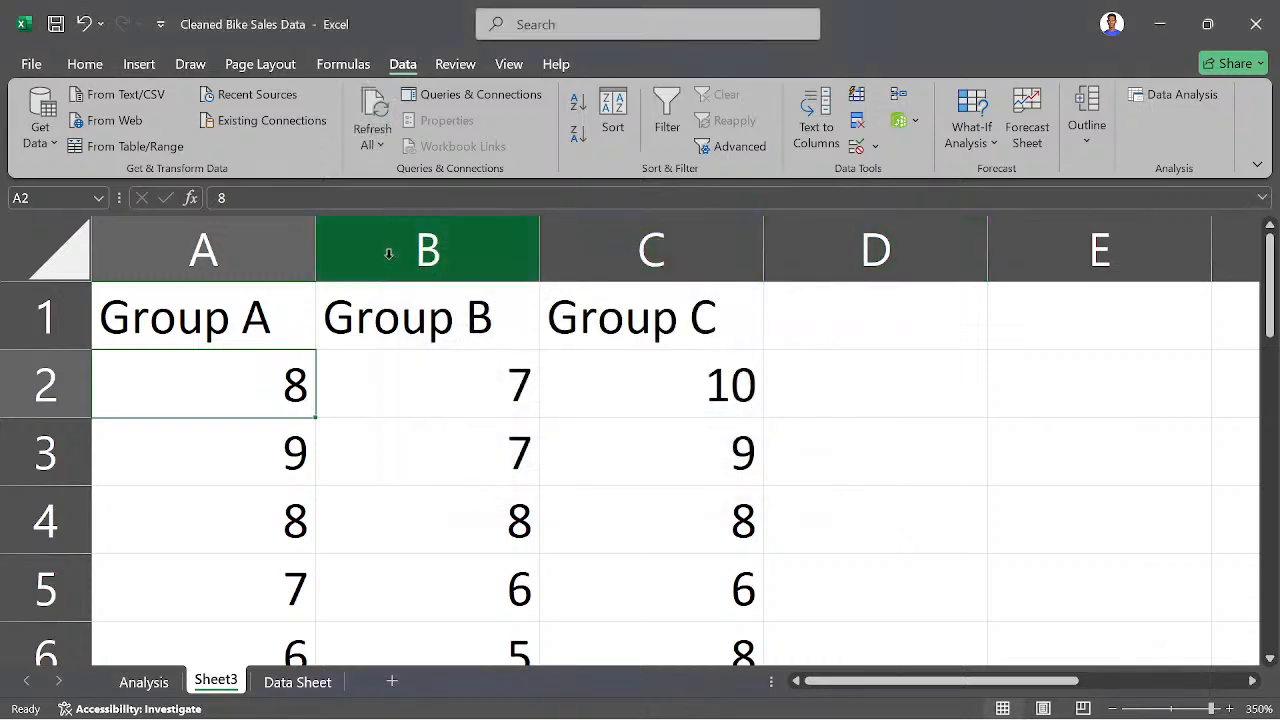
pyautogui.click(190, 65)
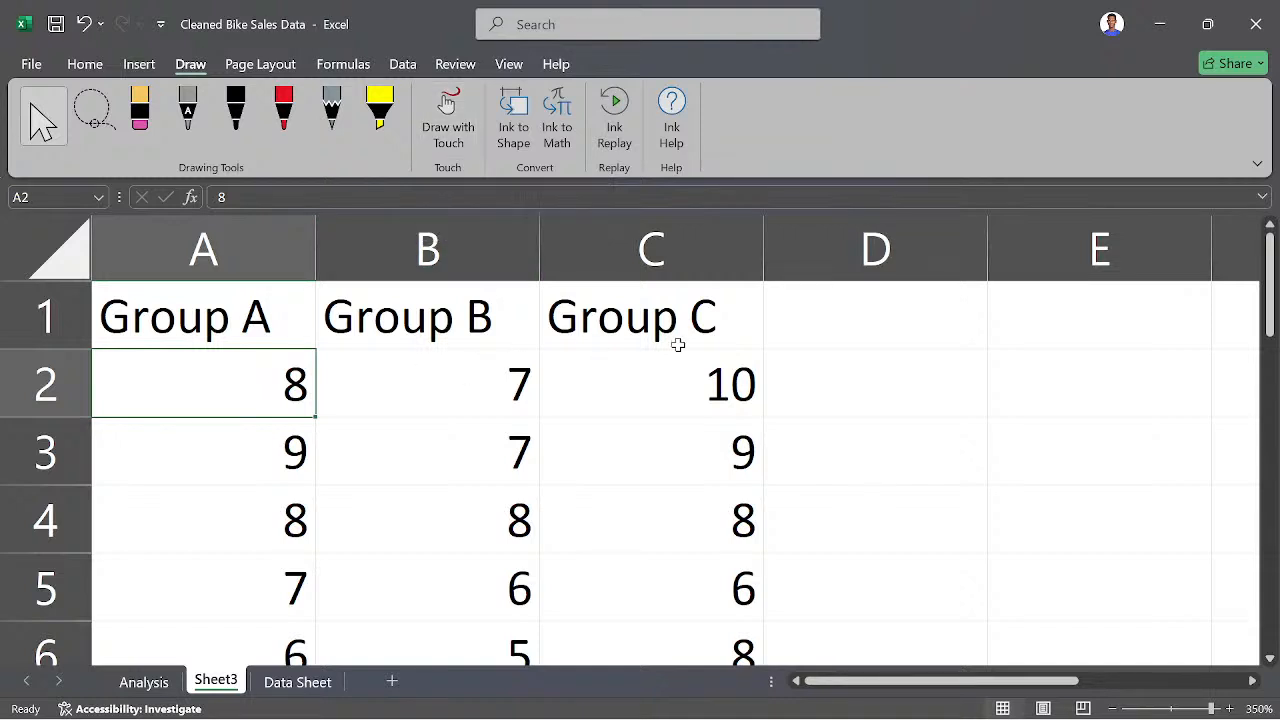
pyautogui.click(813, 340)
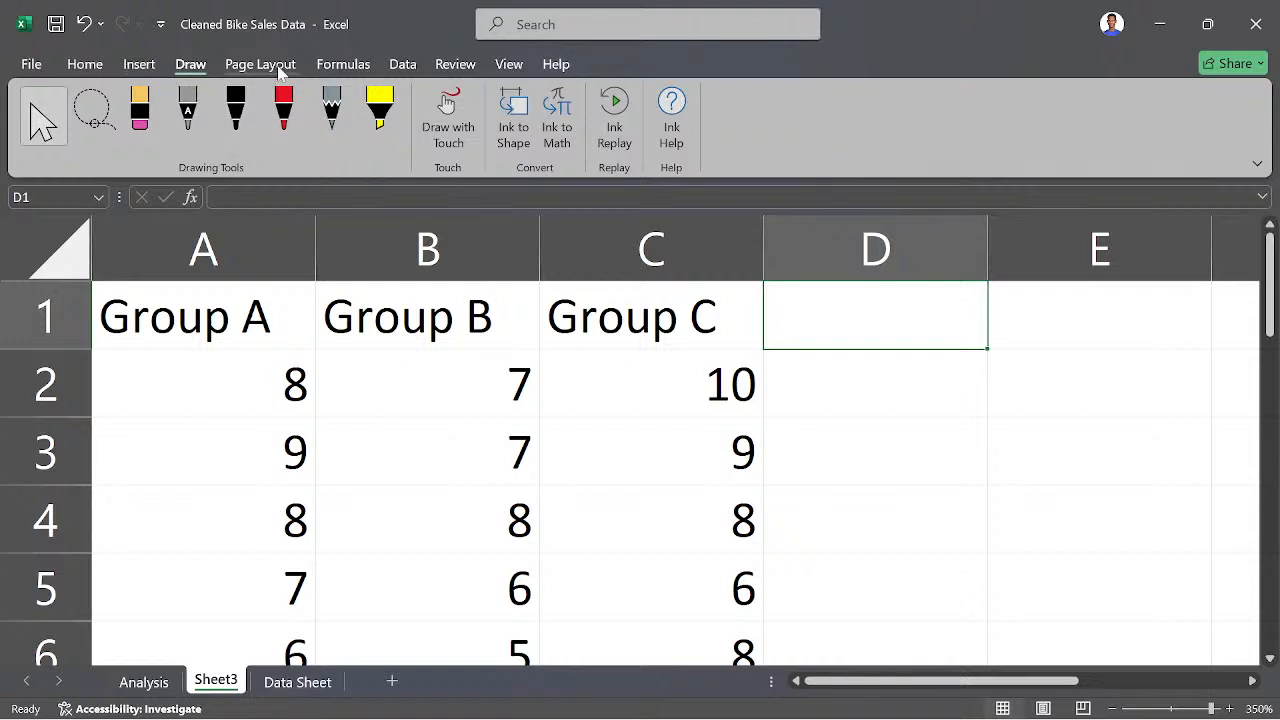
pyautogui.click(402, 64)
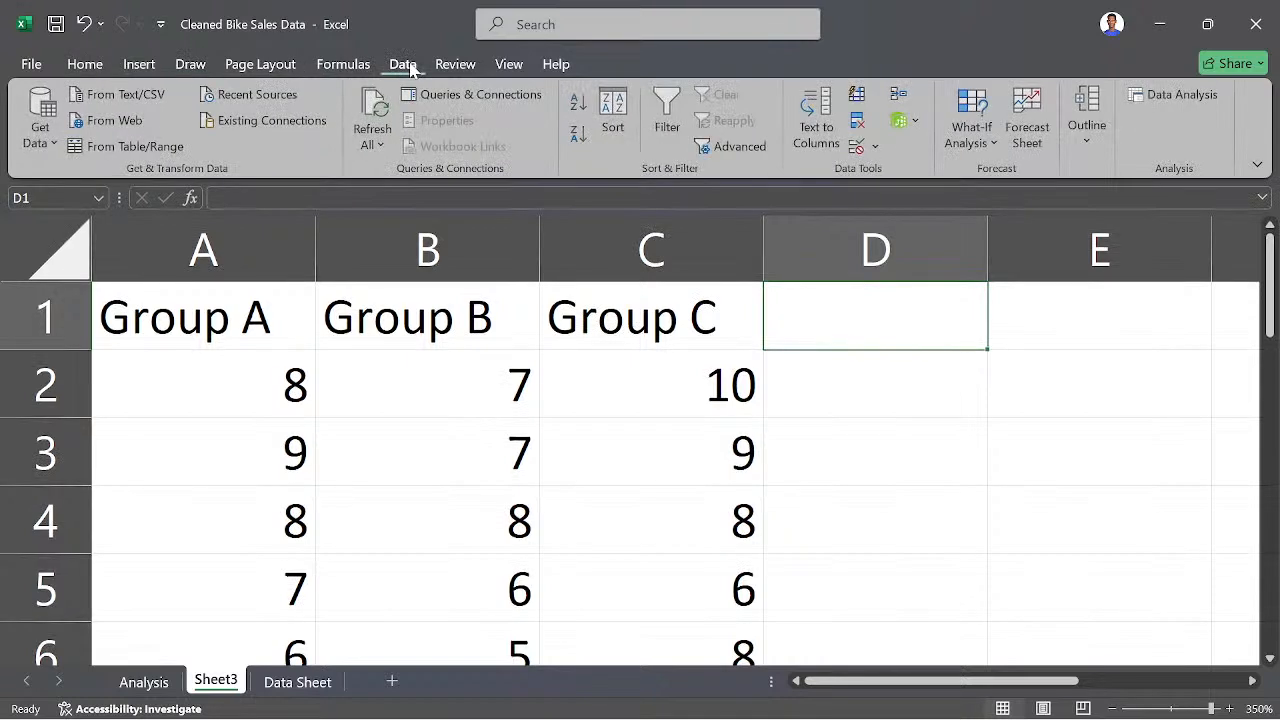
# - Convert the three group columns in A1:C12 into a table with headers
pyautogui.click(185, 330)
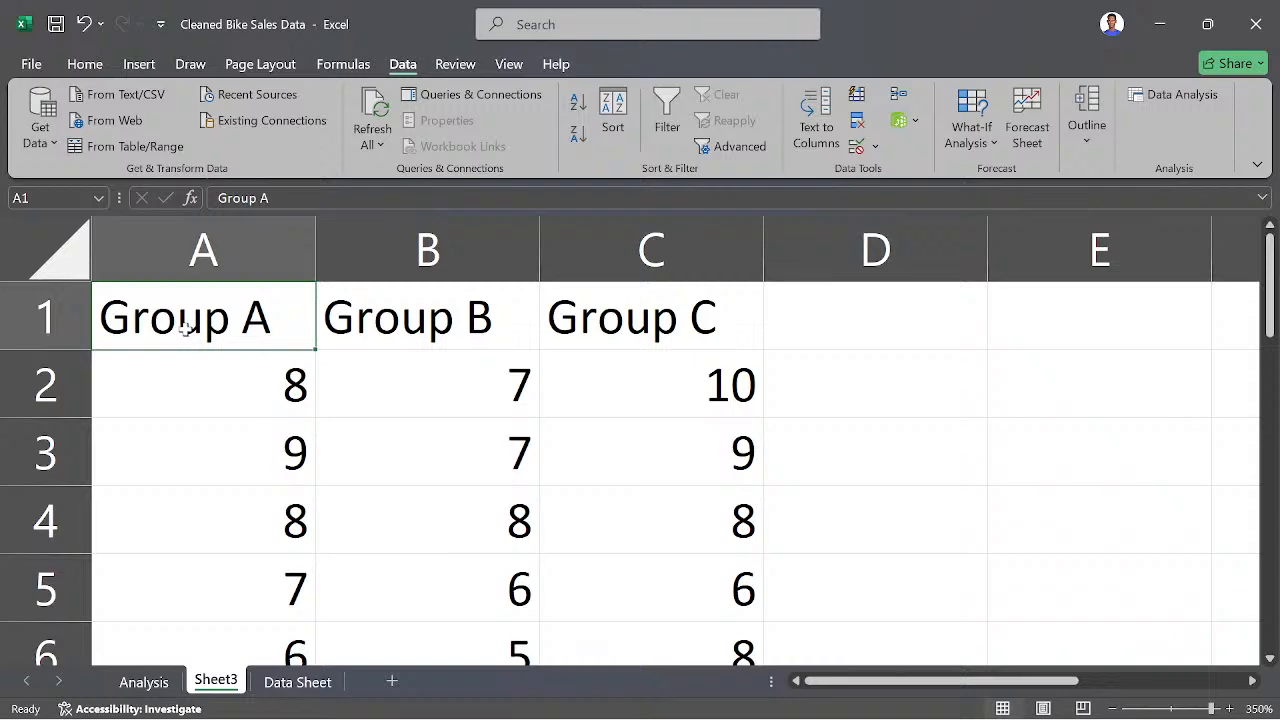
pyautogui.moveTo(185, 330); pyautogui.dragTo(697, 520)
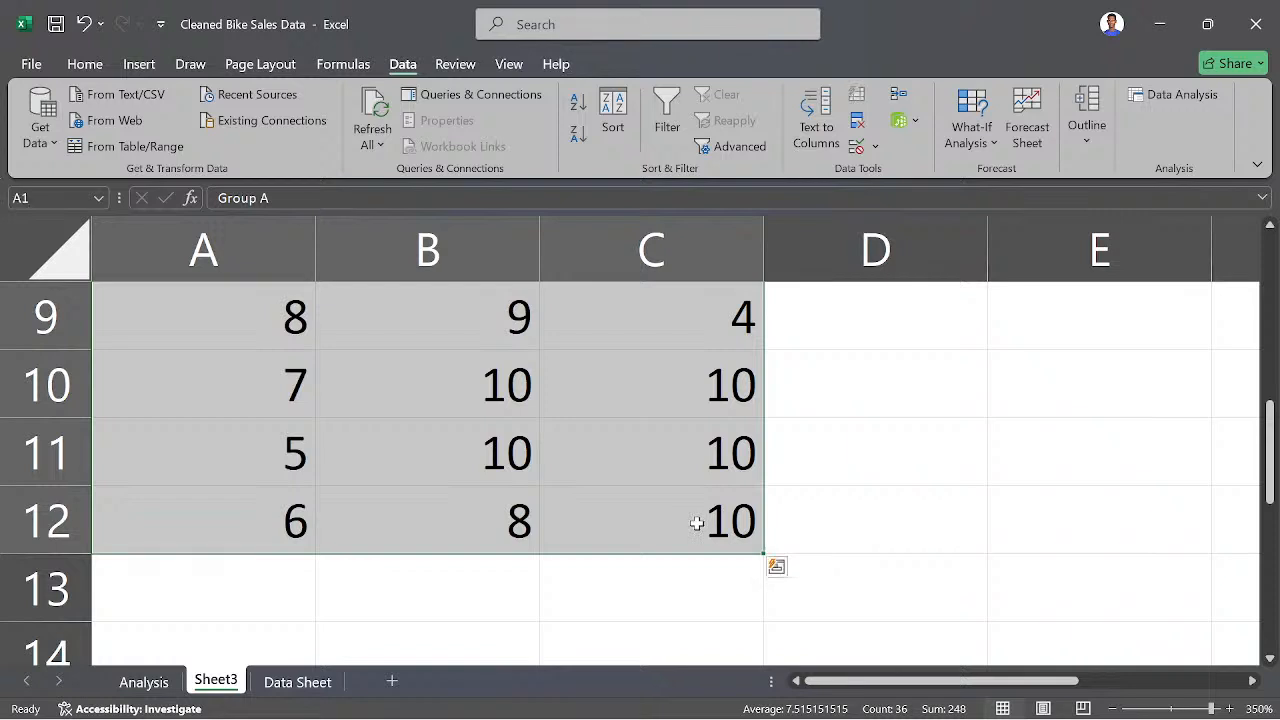
pyautogui.hotkey('ctrl', 't')
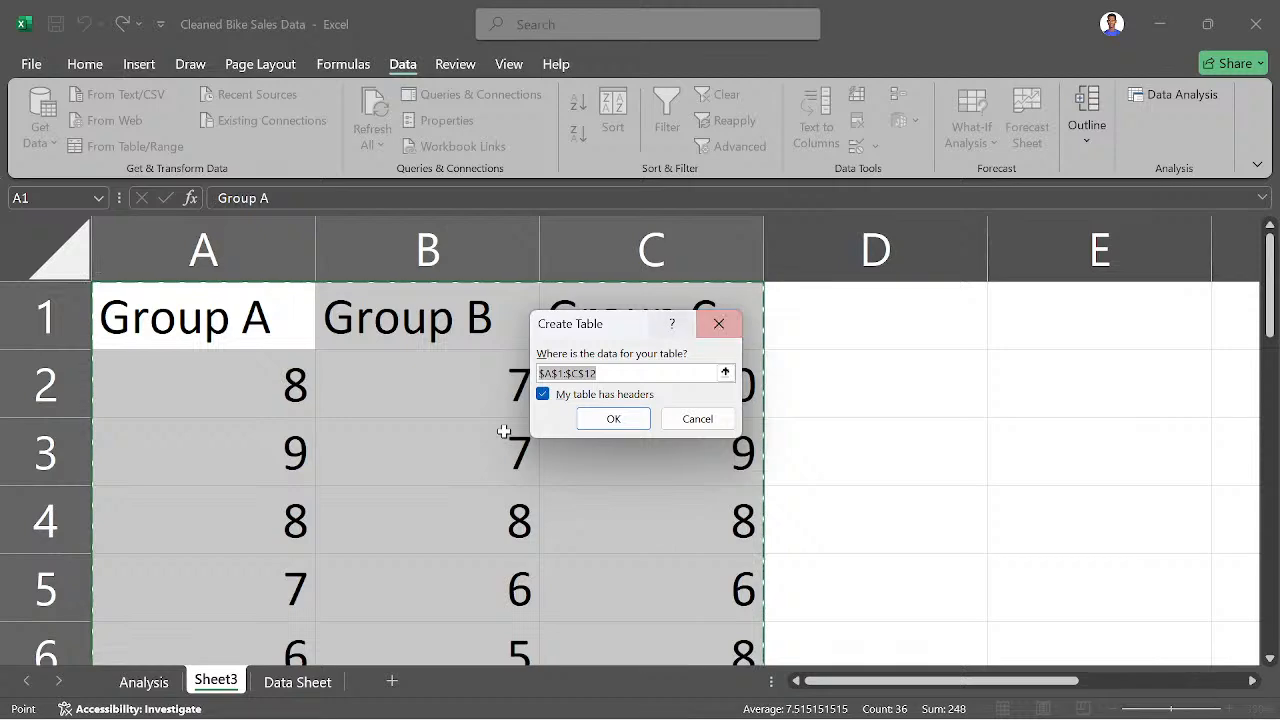
pyautogui.click(616, 417)
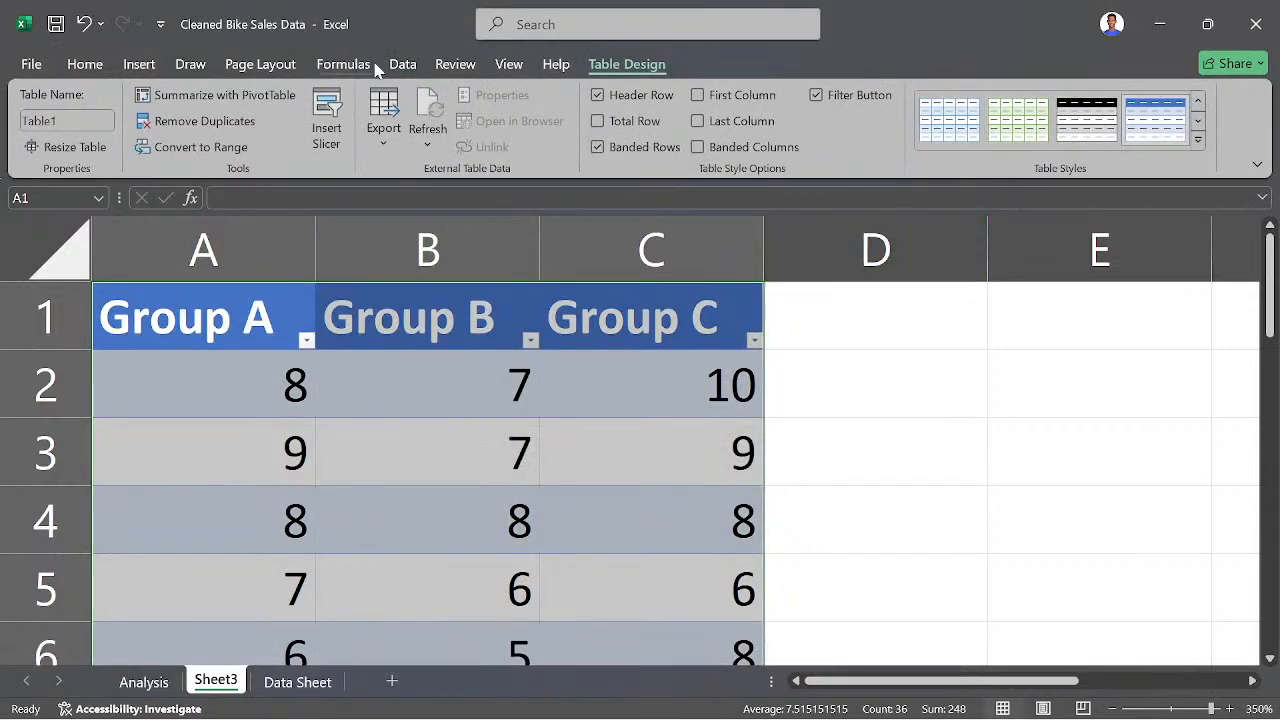
# - Open the Anova: Two-Factor With Replication analysis and set its input range to A1:C12
pyautogui.click(405, 64)
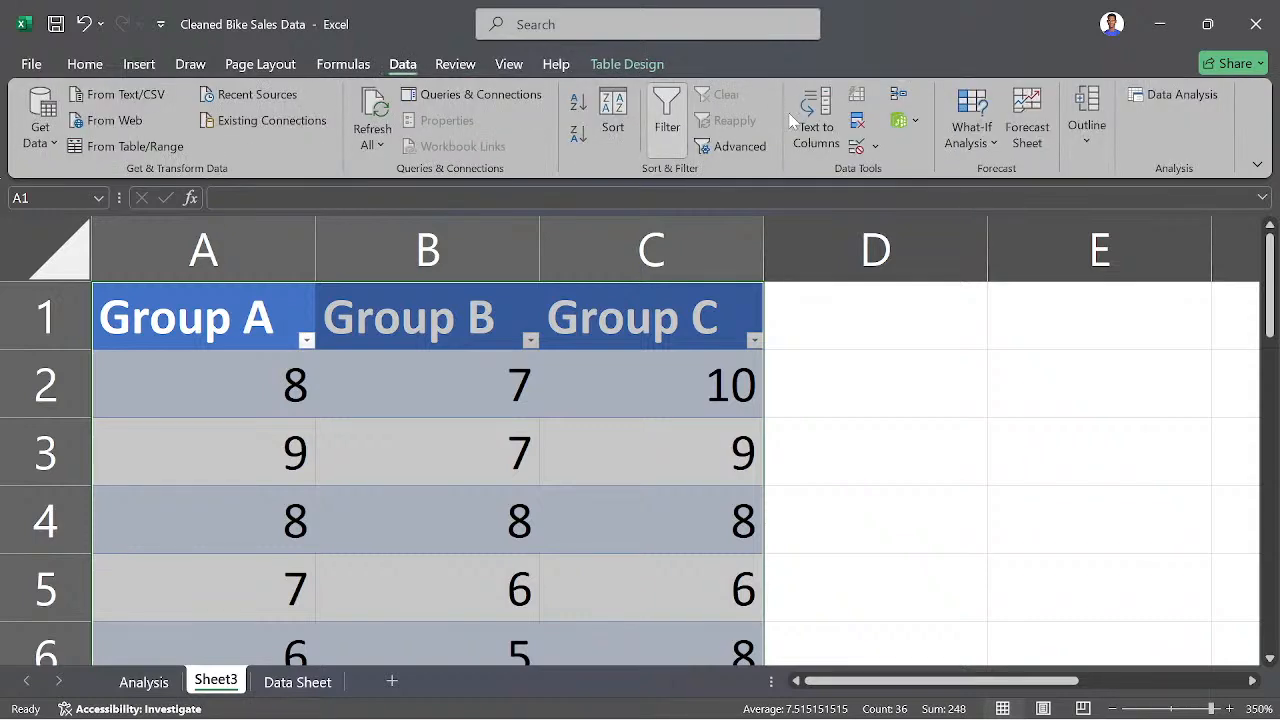
pyautogui.click(1182, 94)
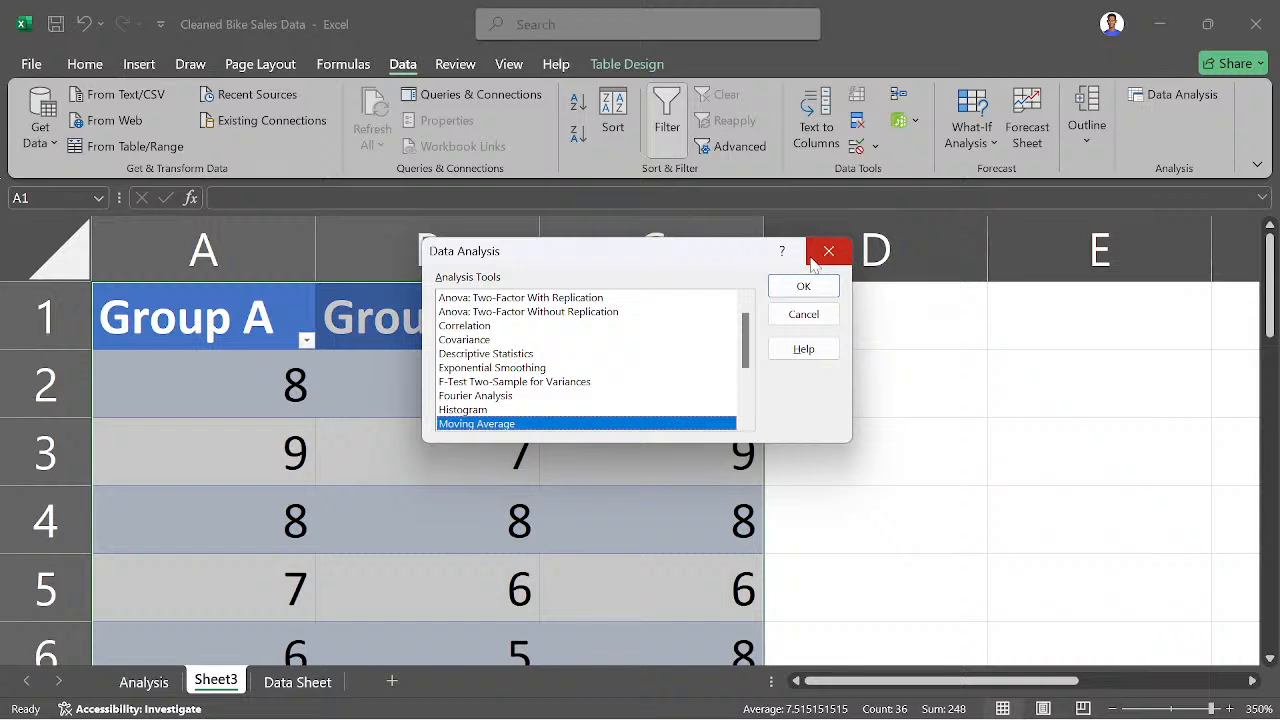
pyautogui.click(618, 298)
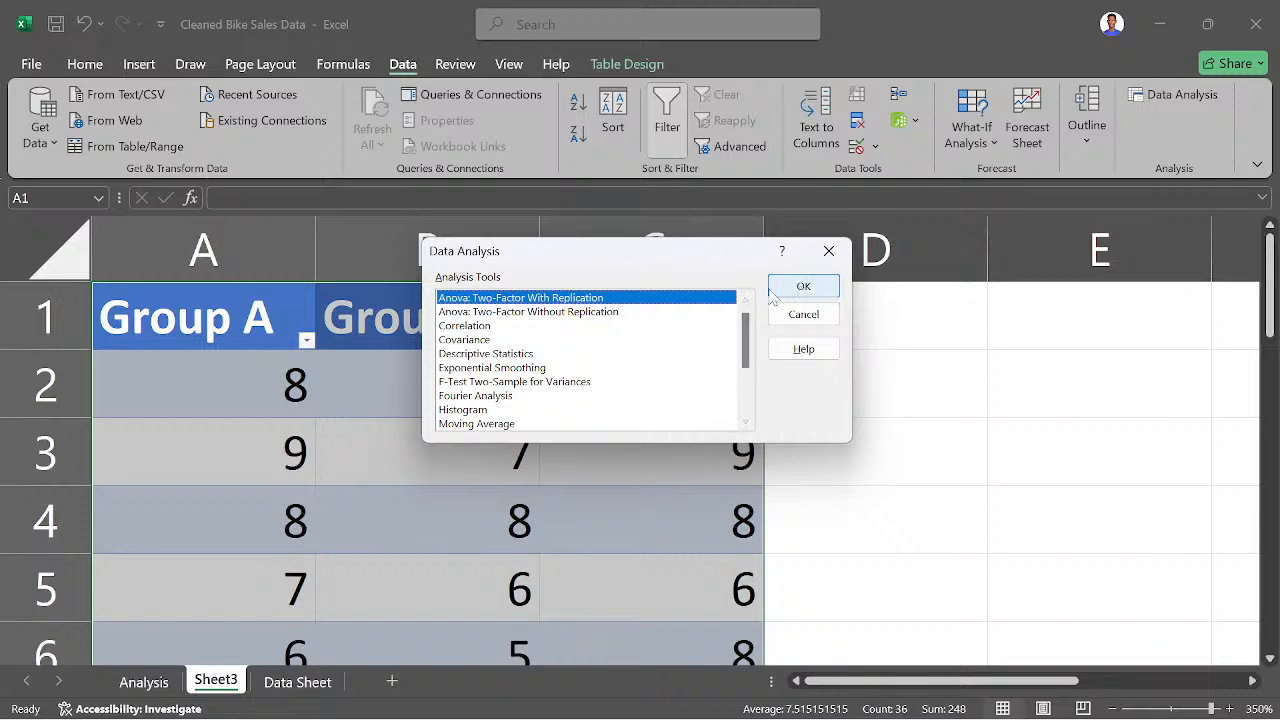
pyautogui.click(803, 289)
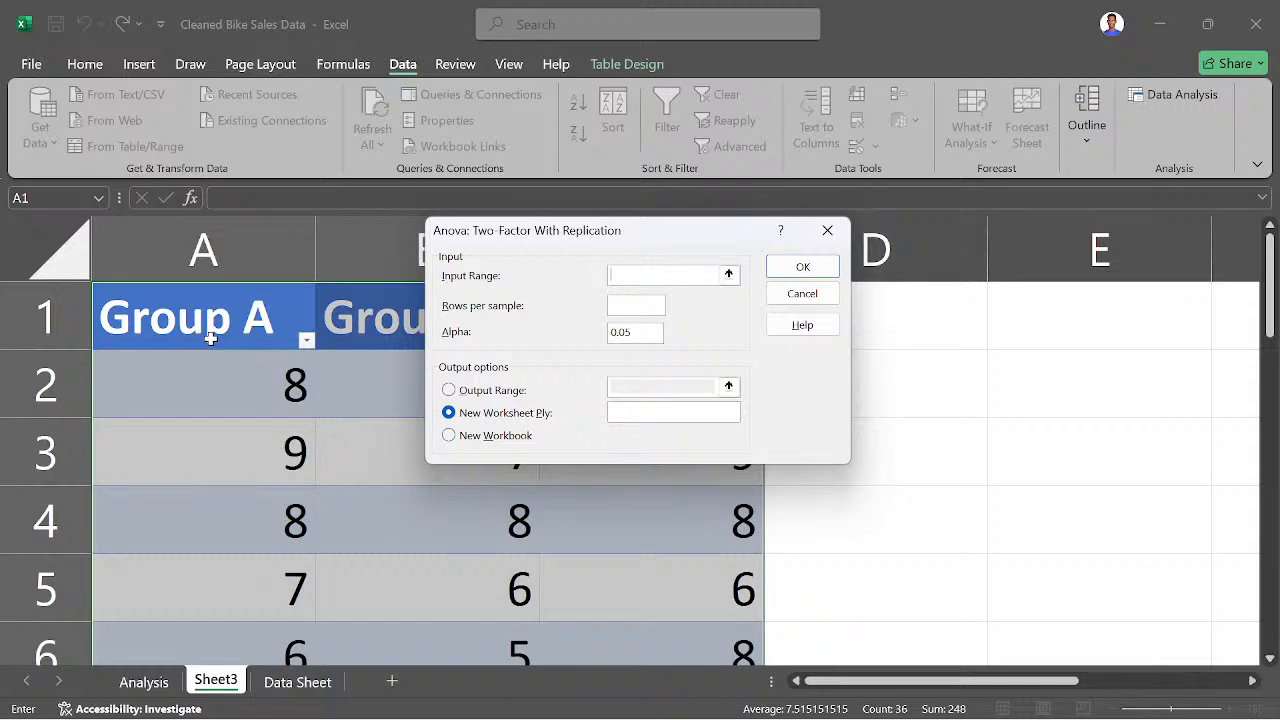
pyautogui.moveTo(180, 308); pyautogui.dragTo(643, 534)
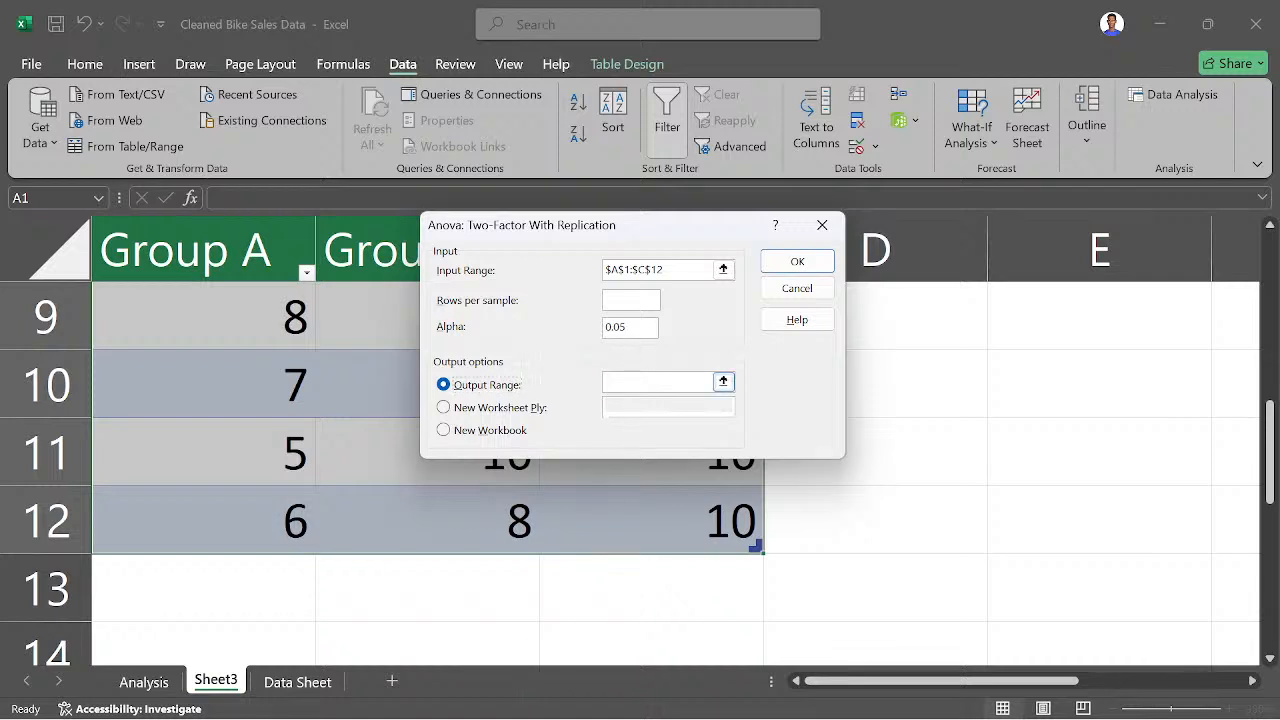
# - Try to run the two-factor ANOVA with its output range at E10, and close the analysis dialogs
pyautogui.click(700, 381)
pyautogui.click(723, 382)
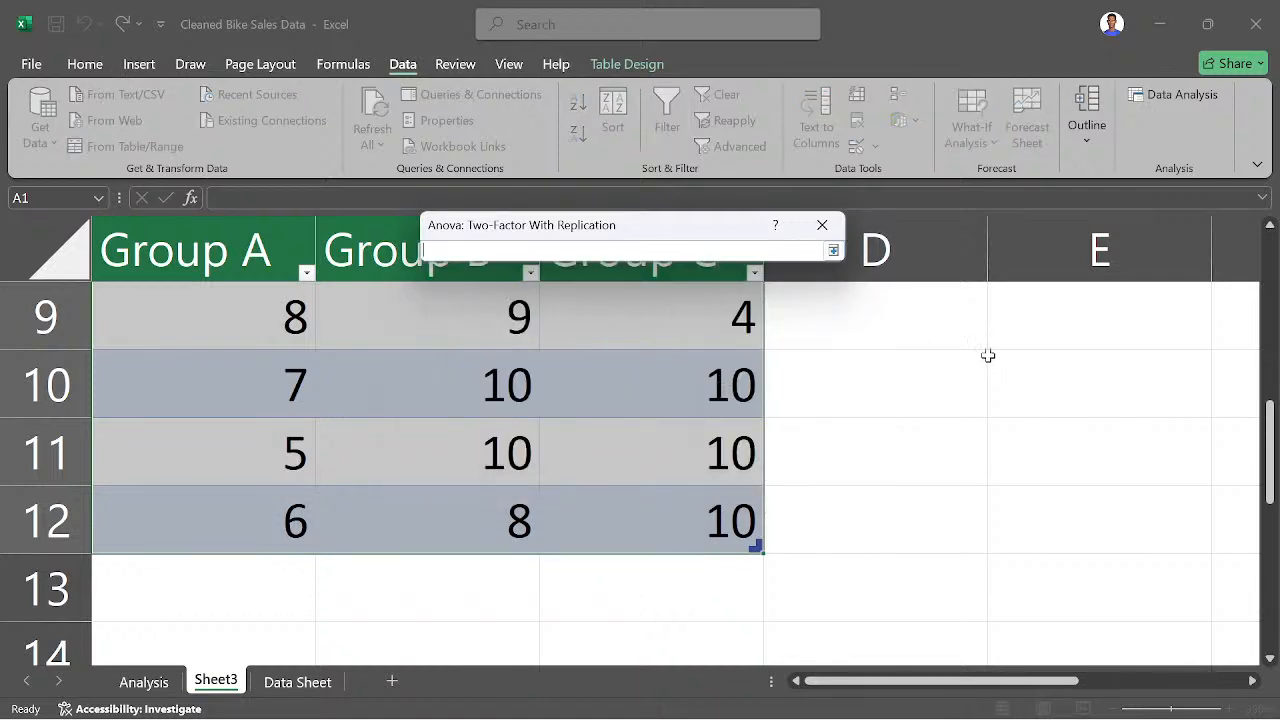
pyautogui.click(990, 356)
pyautogui.press('Return')
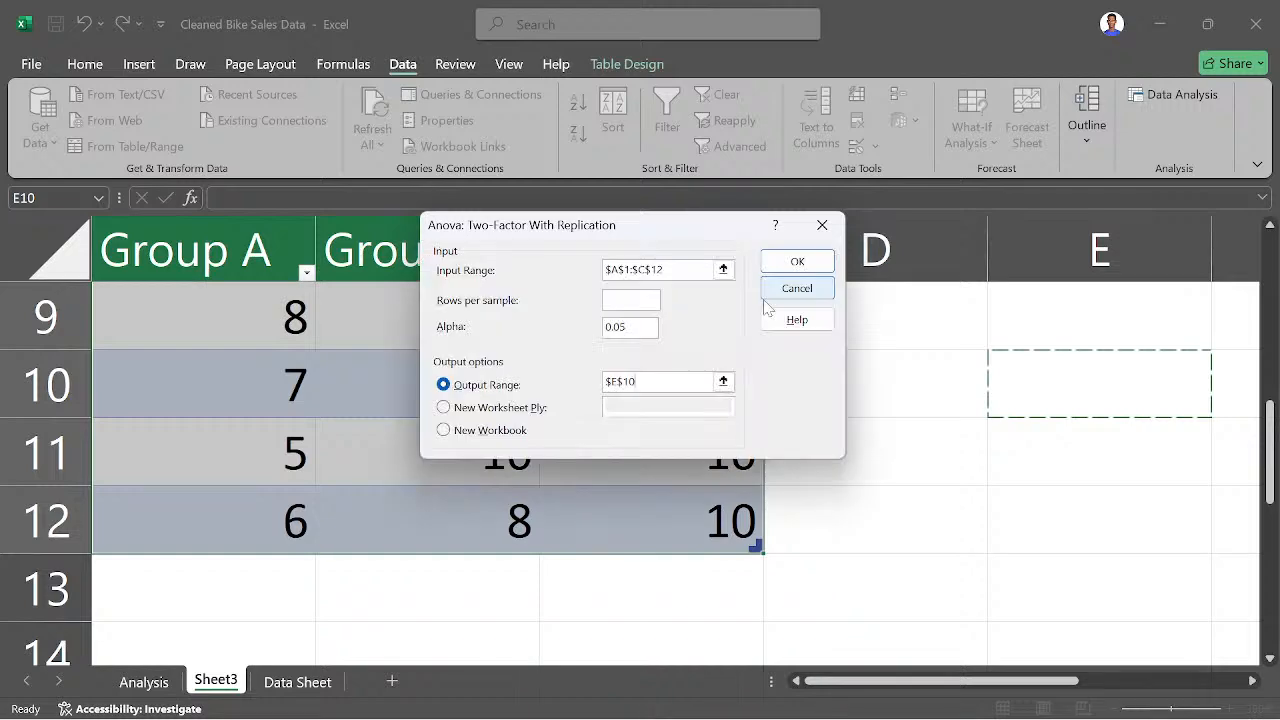
pyautogui.click(797, 261)
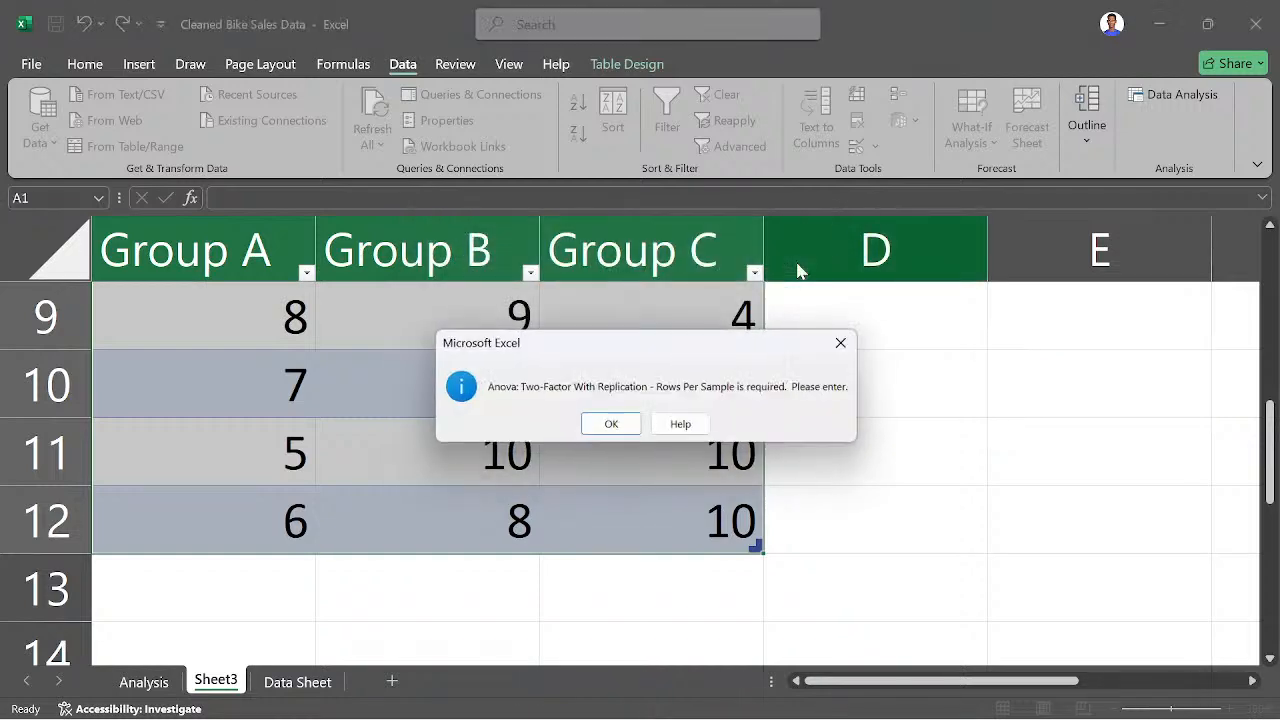
pyautogui.click(609, 427)
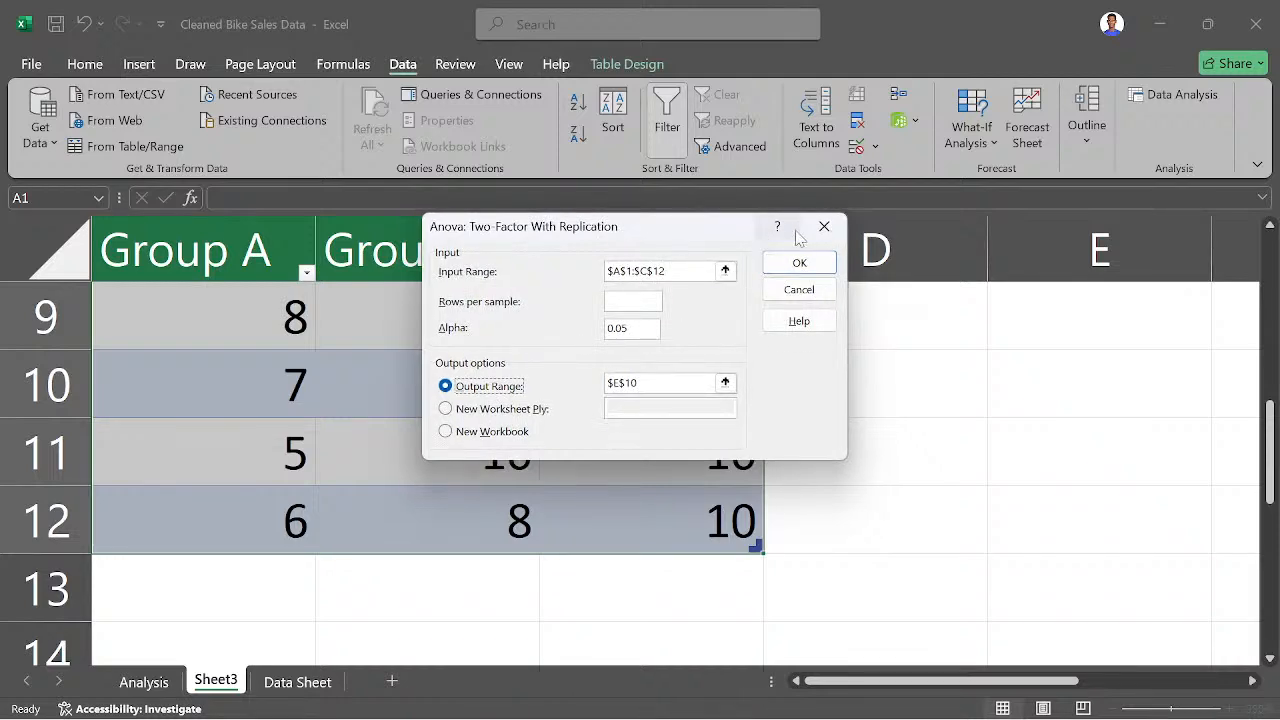
pyautogui.click(826, 227)
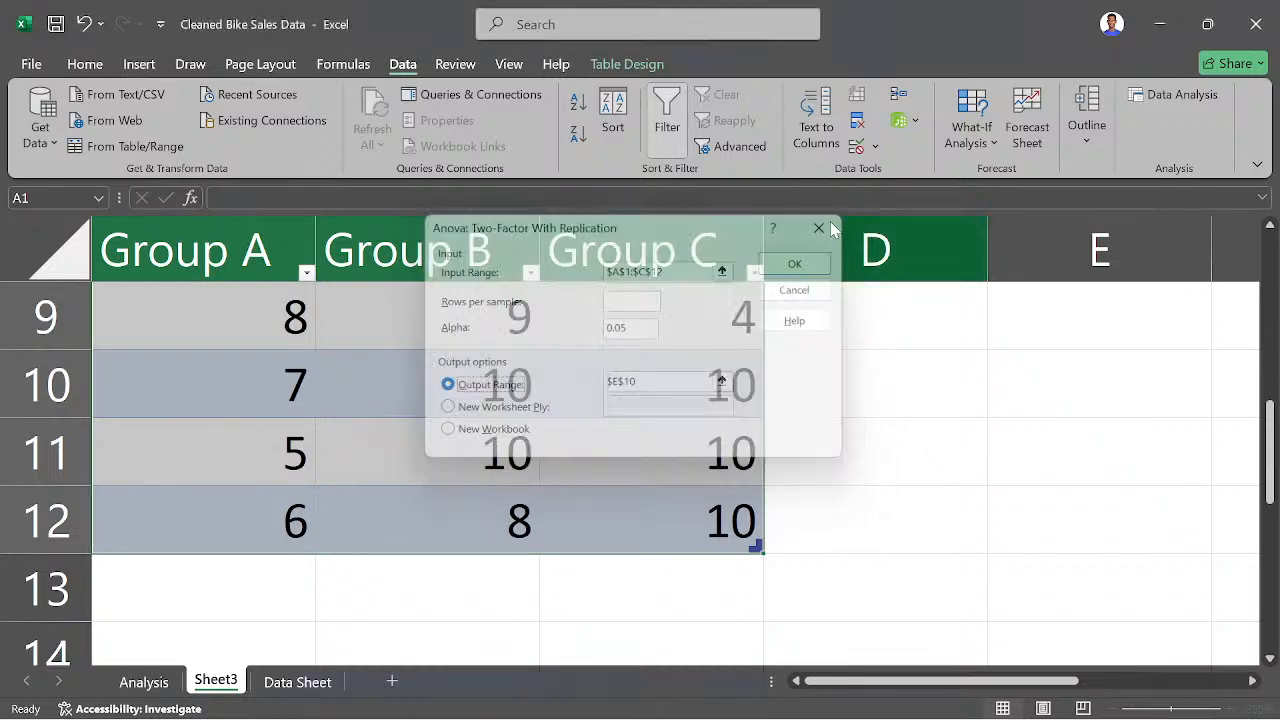
pyautogui.click(824, 251)
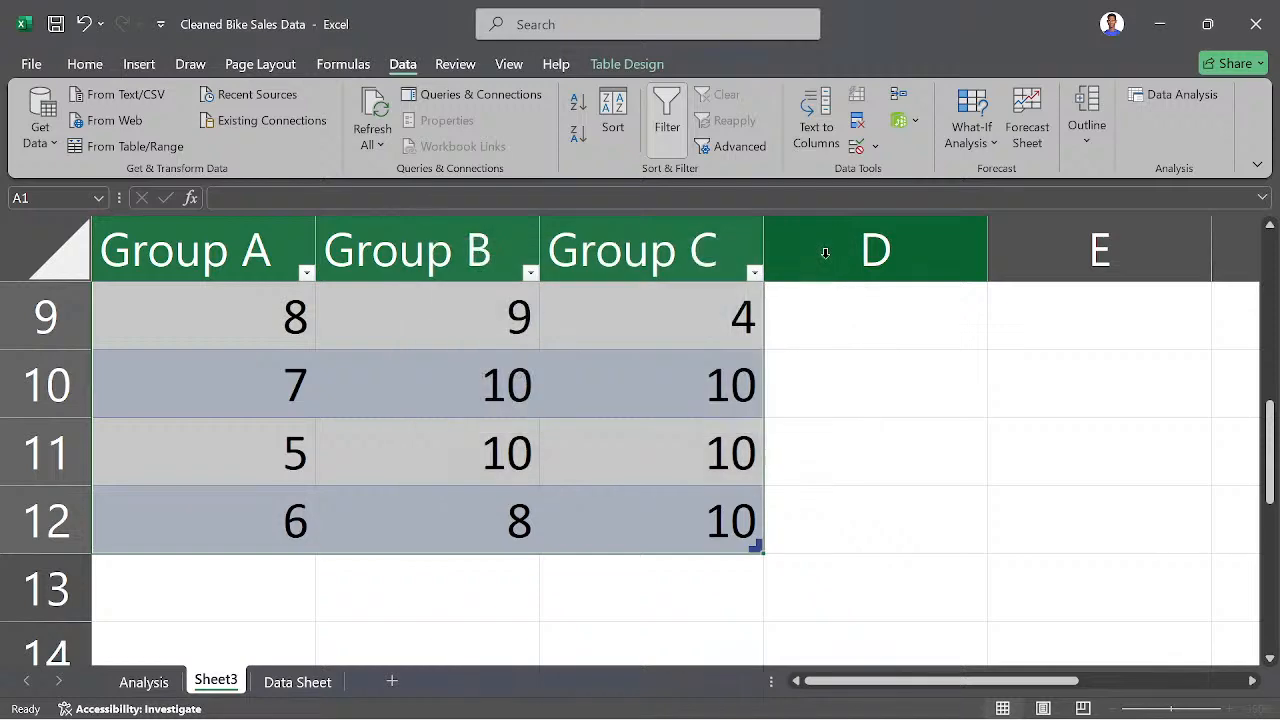
# - Open the Anova: Single Factor analysis and set its input range to A1:C12
pyautogui.click(1184, 98)
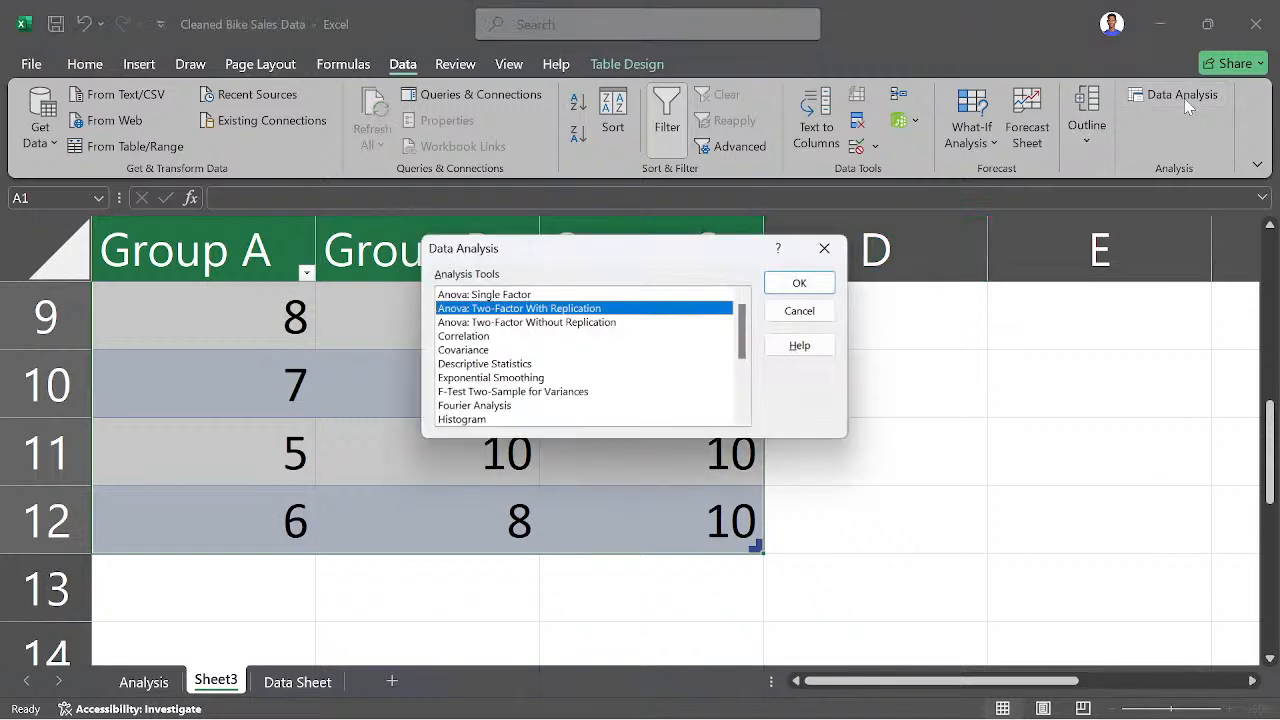
pyautogui.click(484, 294)
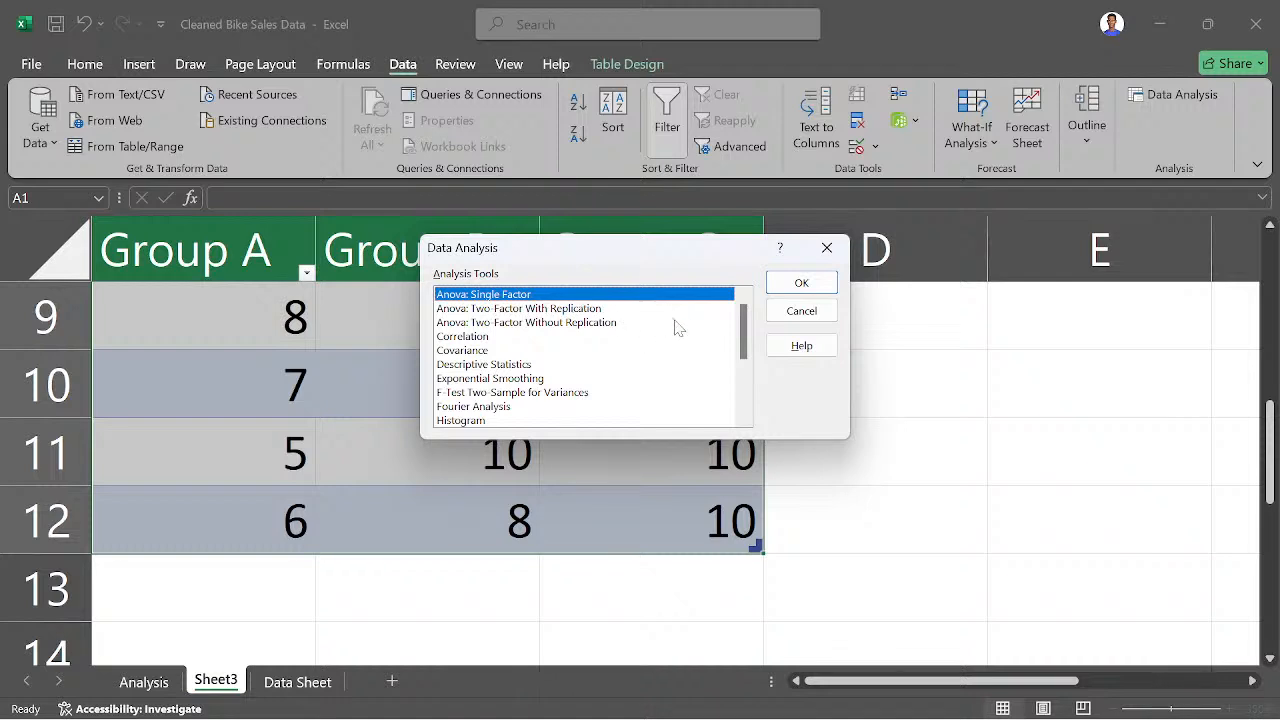
pyautogui.click(812, 285)
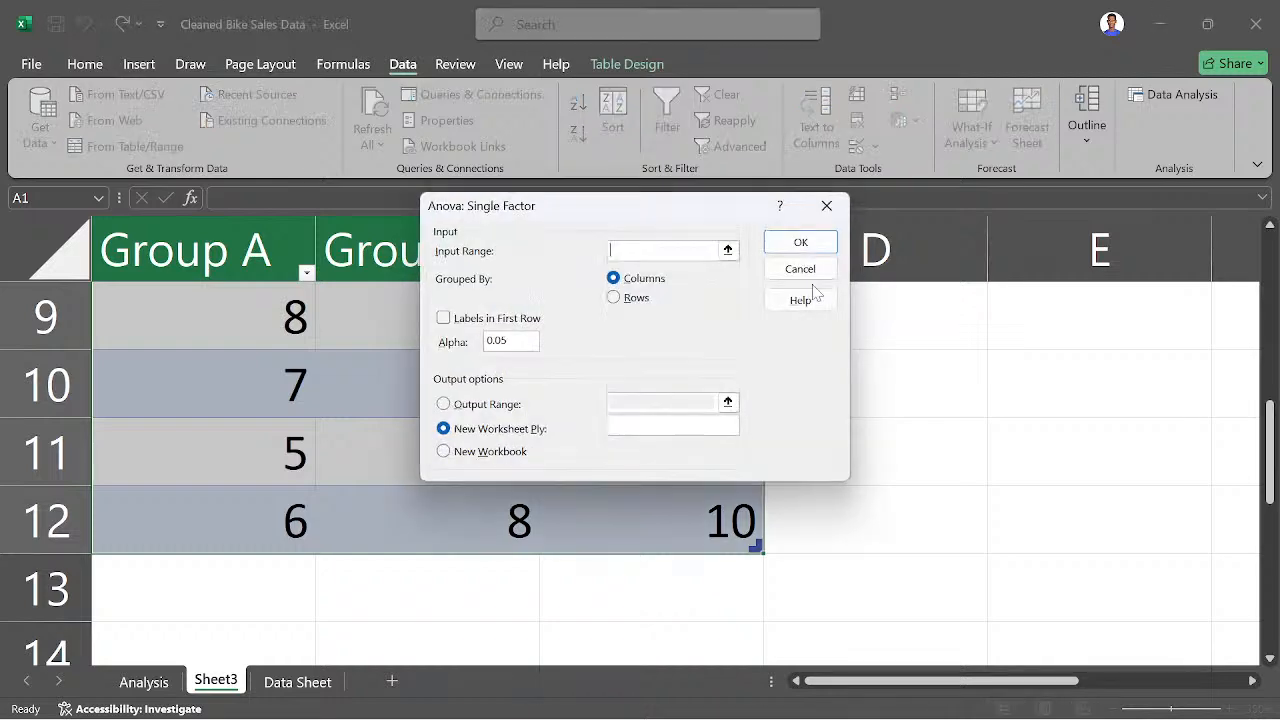
pyautogui.click(728, 250)
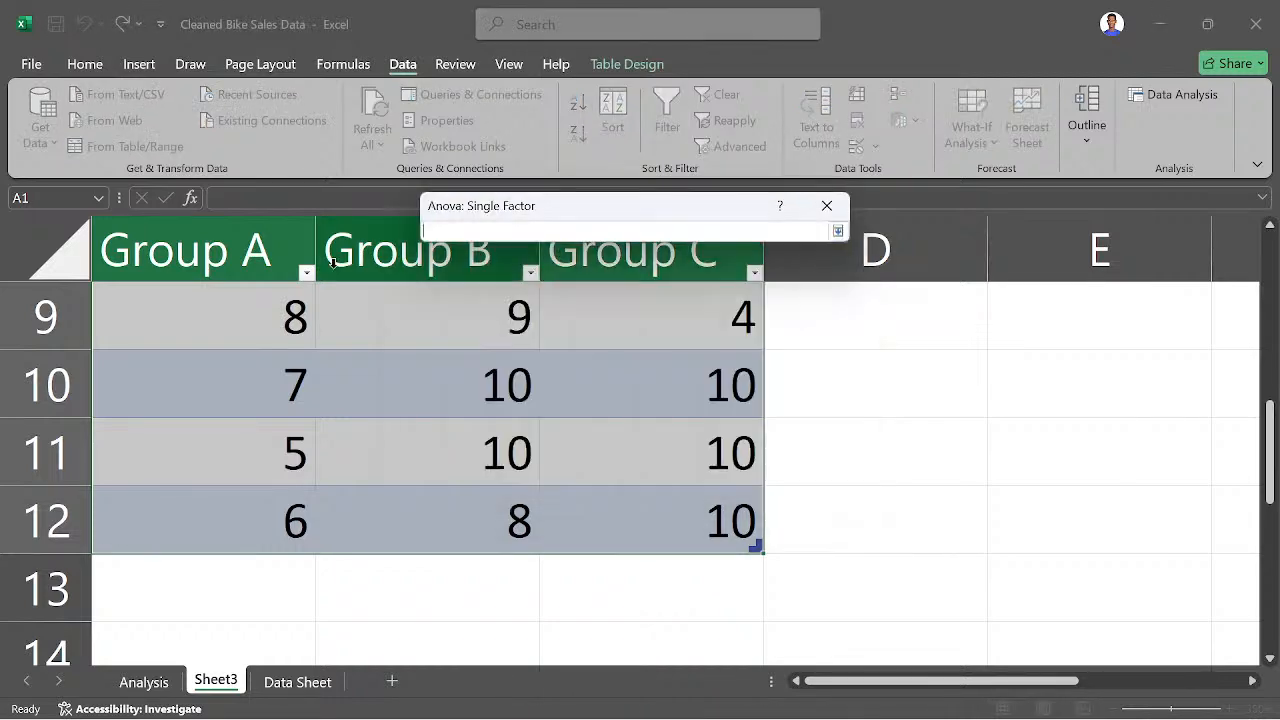
pyautogui.moveTo(213, 305); pyautogui.dragTo(327, 288)
pyautogui.click(143, 232)
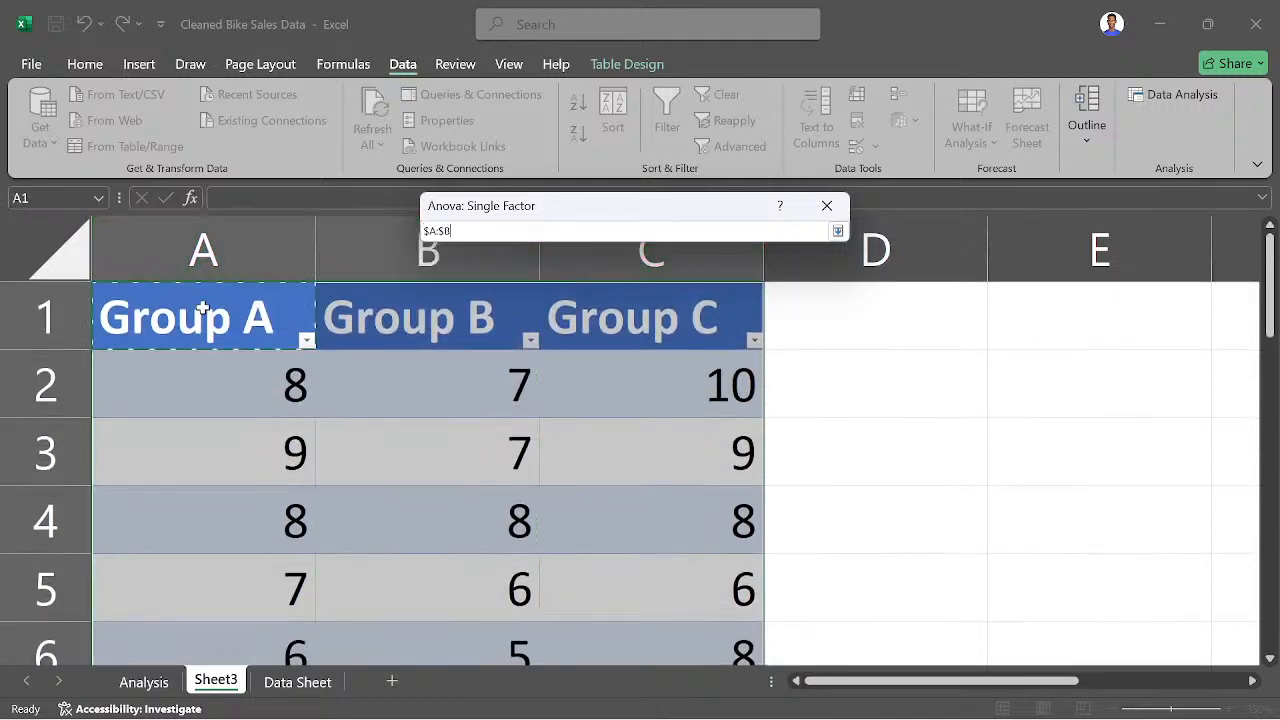
pyautogui.moveTo(200, 308); pyautogui.dragTo(690, 511)
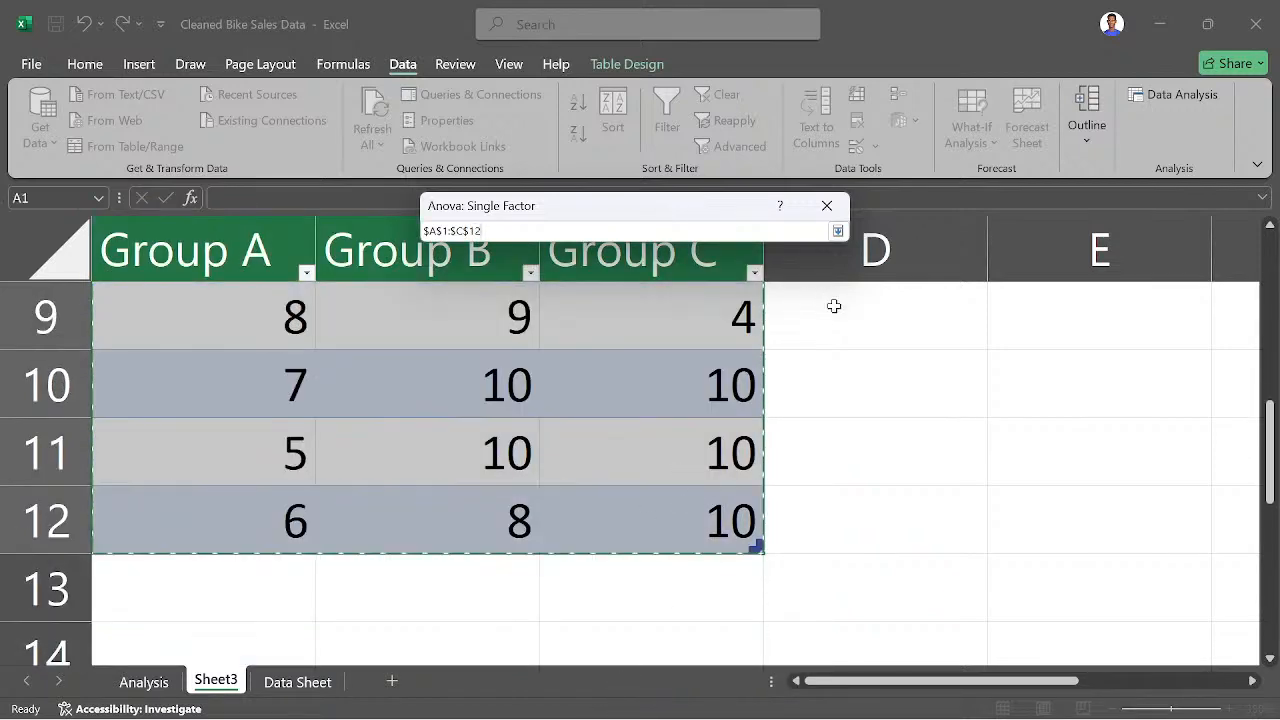
pyautogui.press('Return')
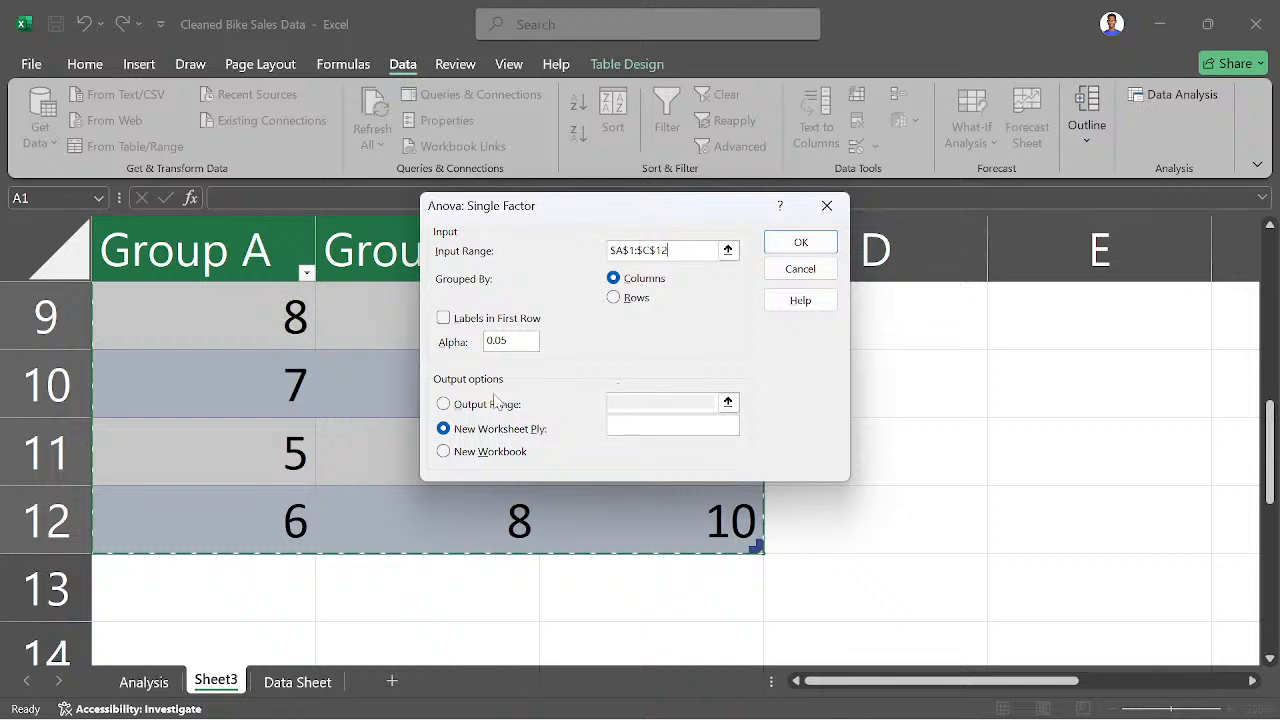
# - Set the output range to A15 and try to run the single-factor ANOVA
pyautogui.click(444, 403)
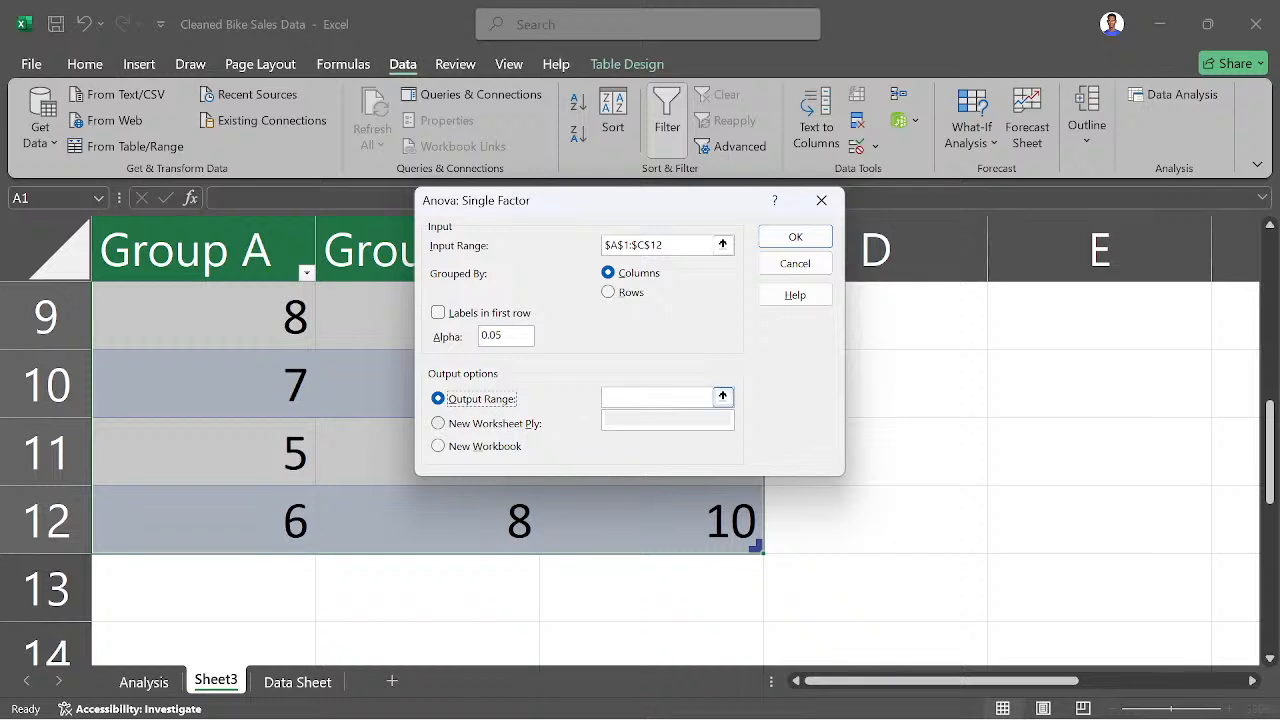
pyautogui.click(657, 397)
pyautogui.click(722, 396)
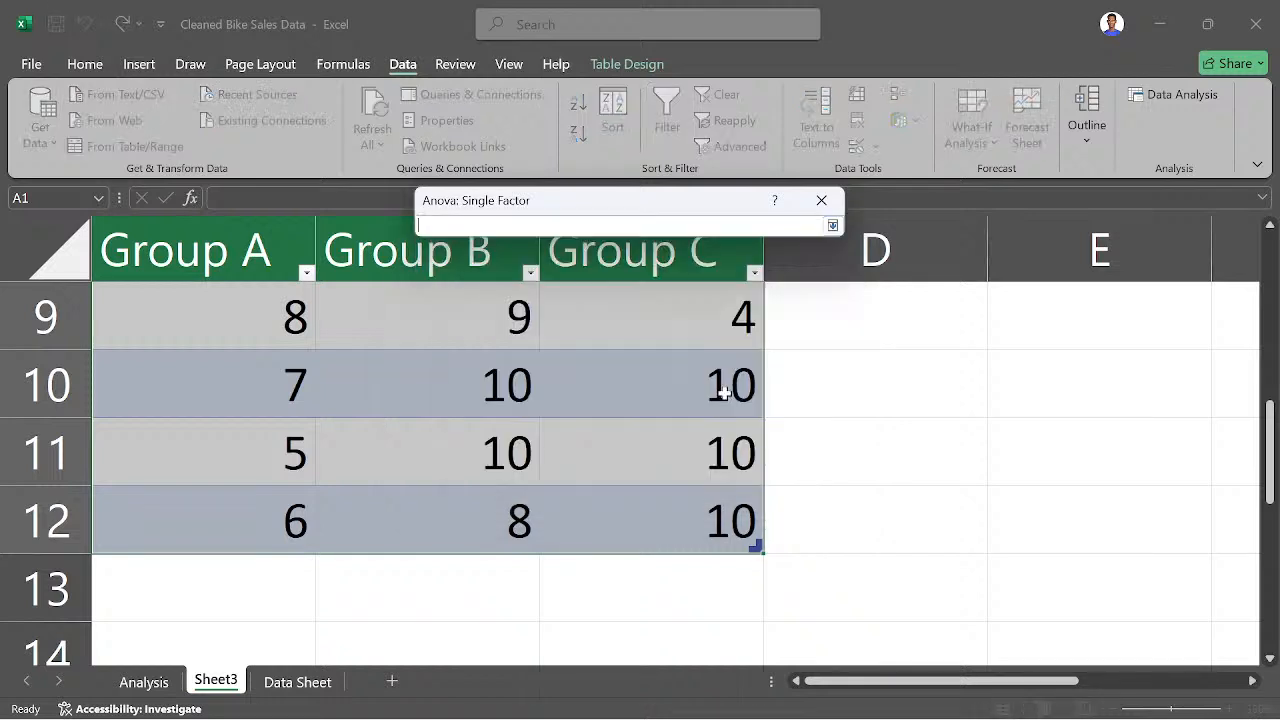
pyautogui.scroll(-5, 880, 412)
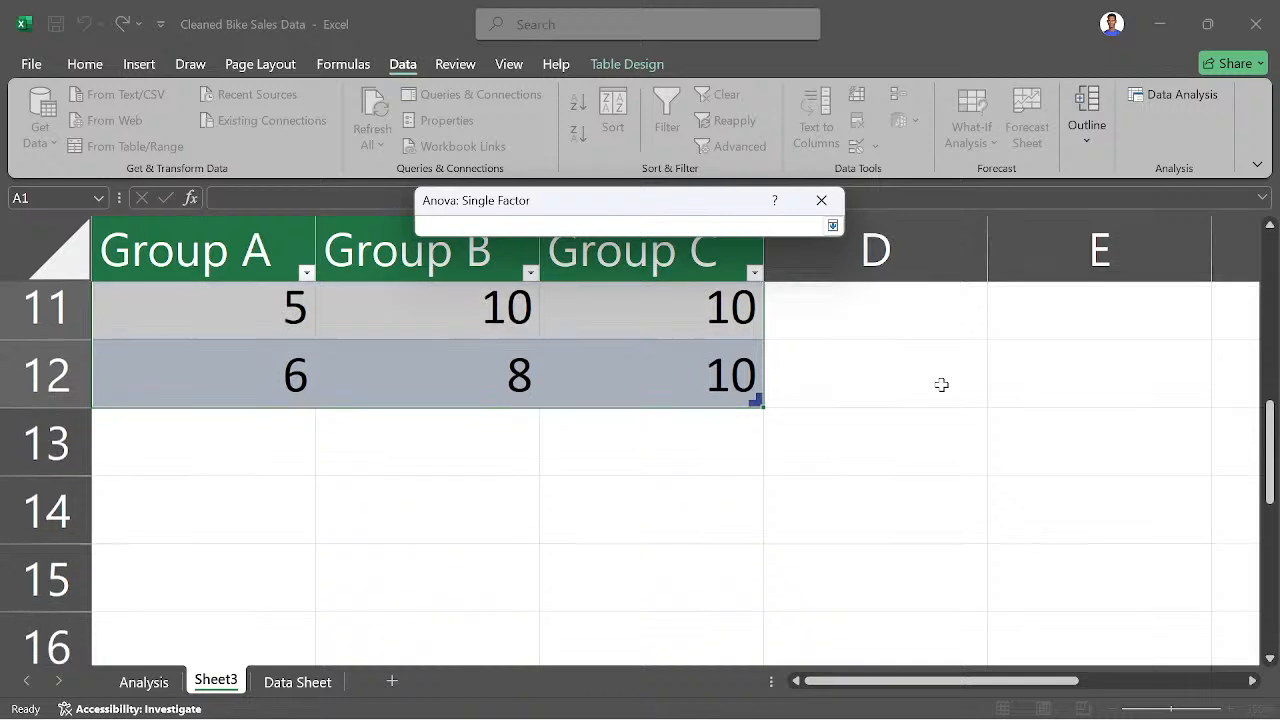
pyautogui.click(149, 386)
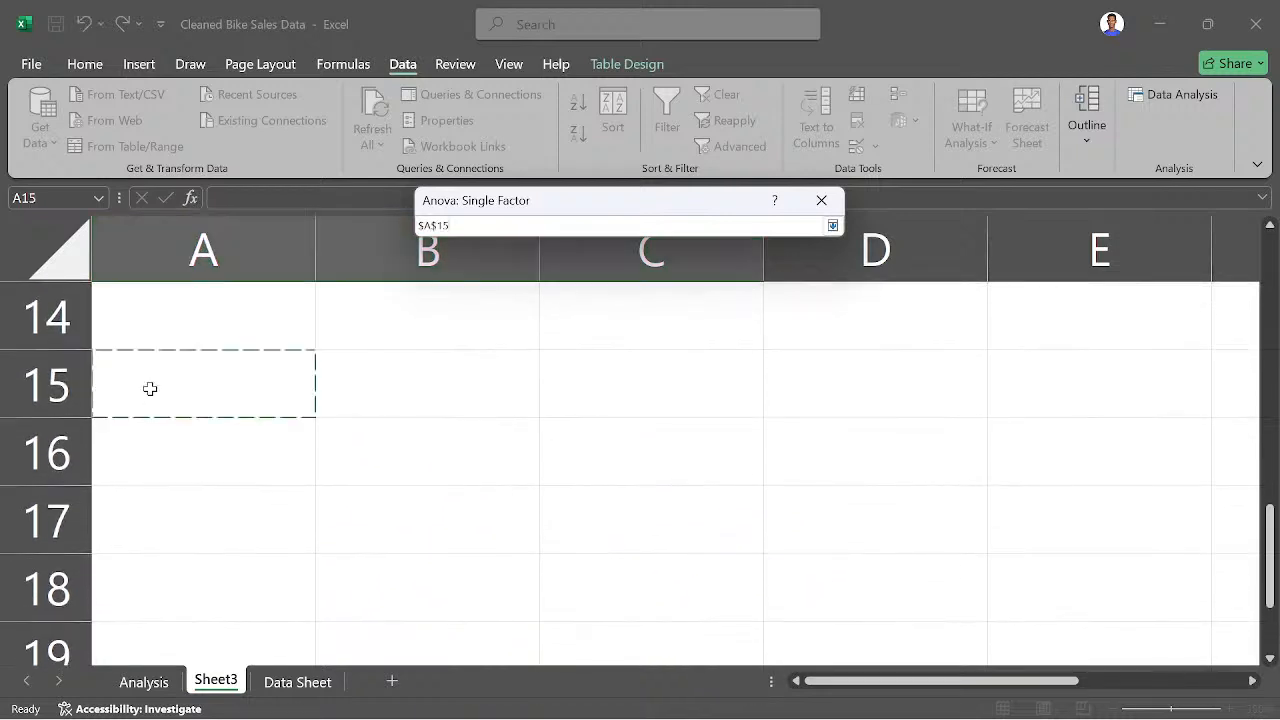
pyautogui.press('Return')
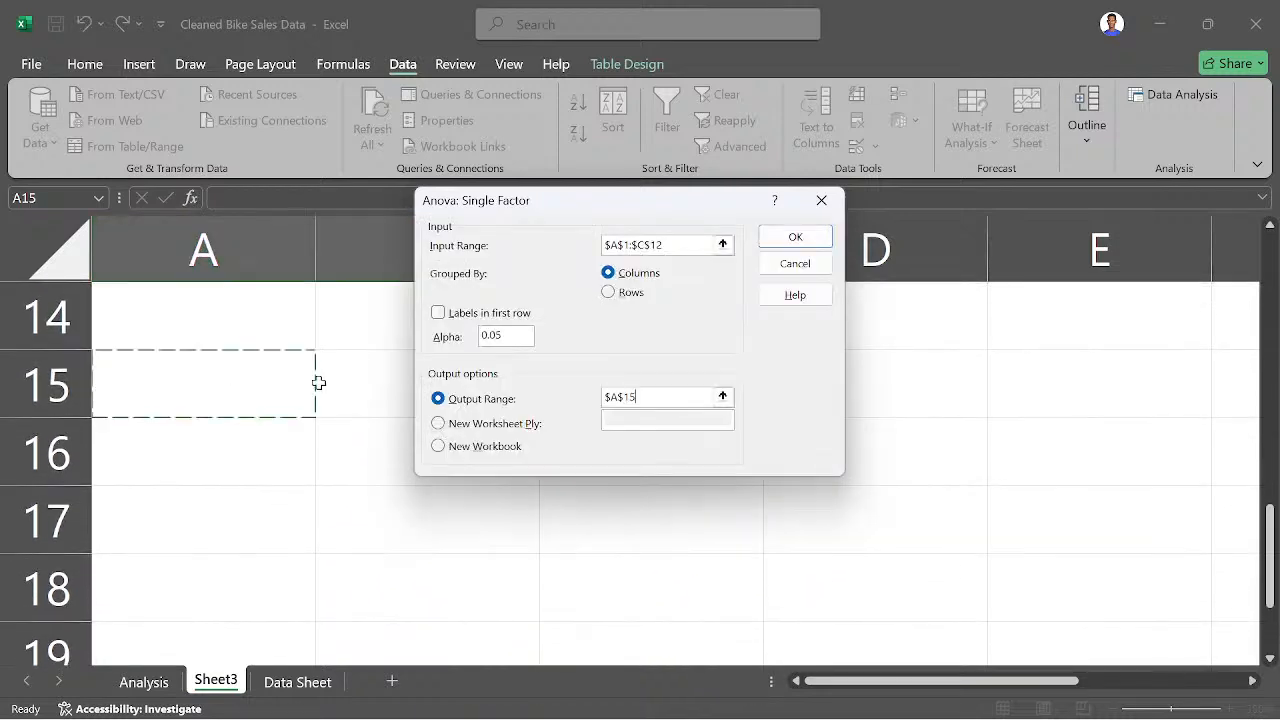
pyautogui.click(792, 237)
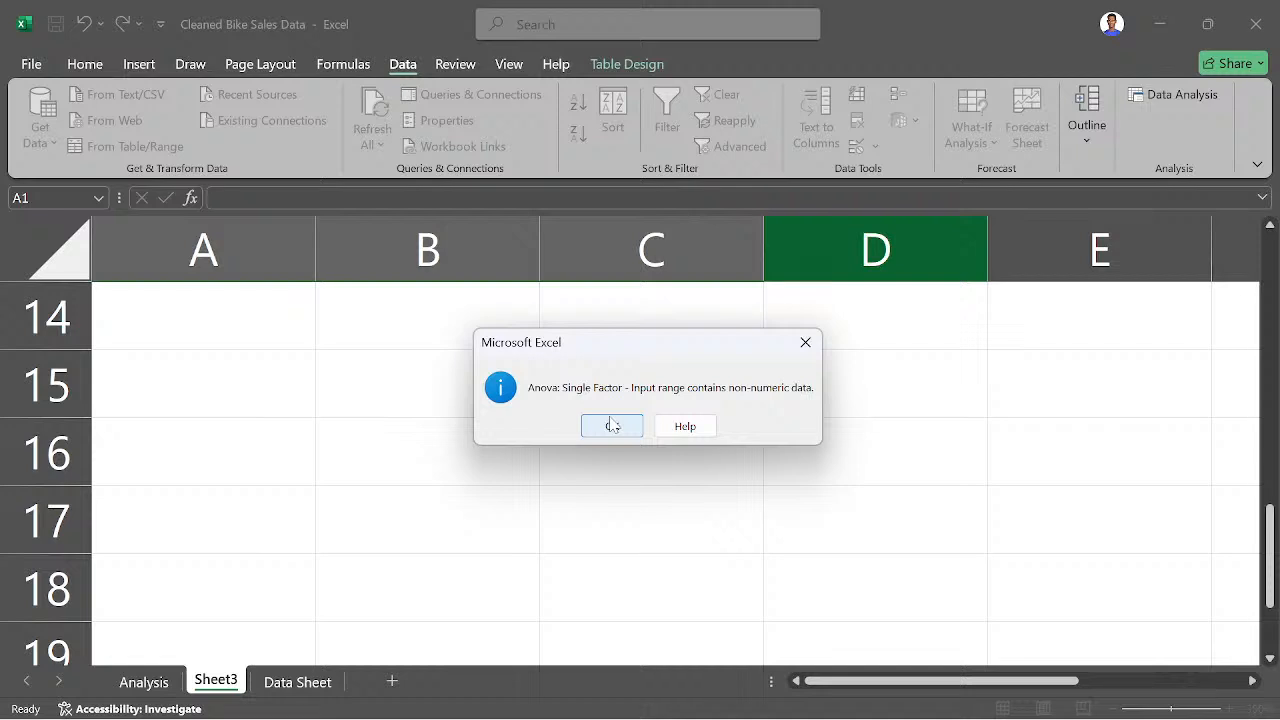
pyautogui.click(612, 425)
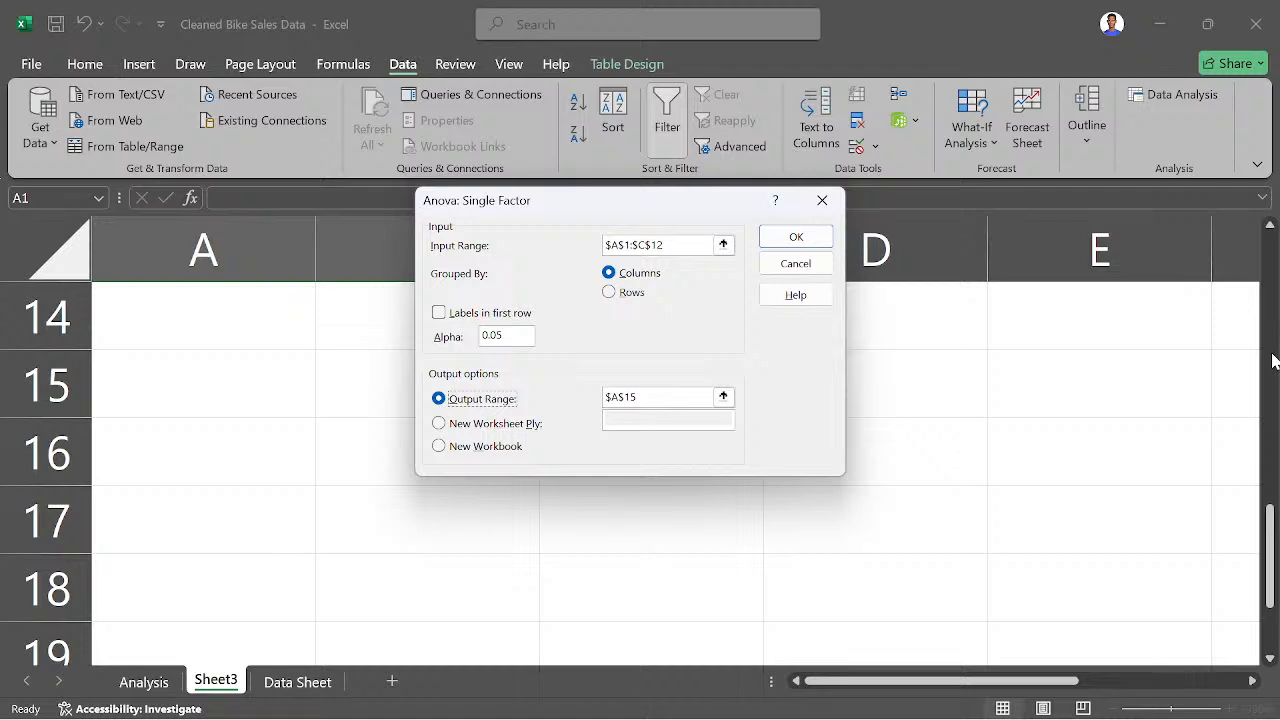
# - Close the ANOVA and Data Analysis dialogs and select cells A1:B2 in the group table
pyautogui.click(822, 200)
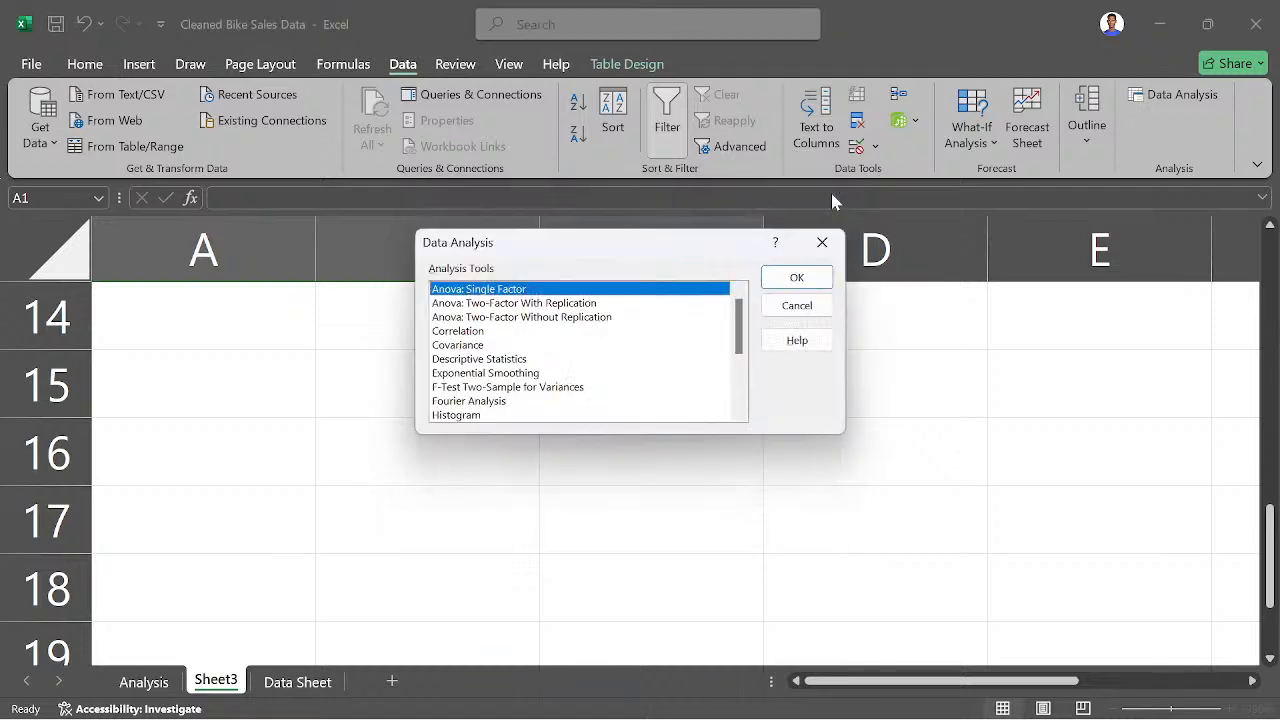
pyautogui.click(822, 243)
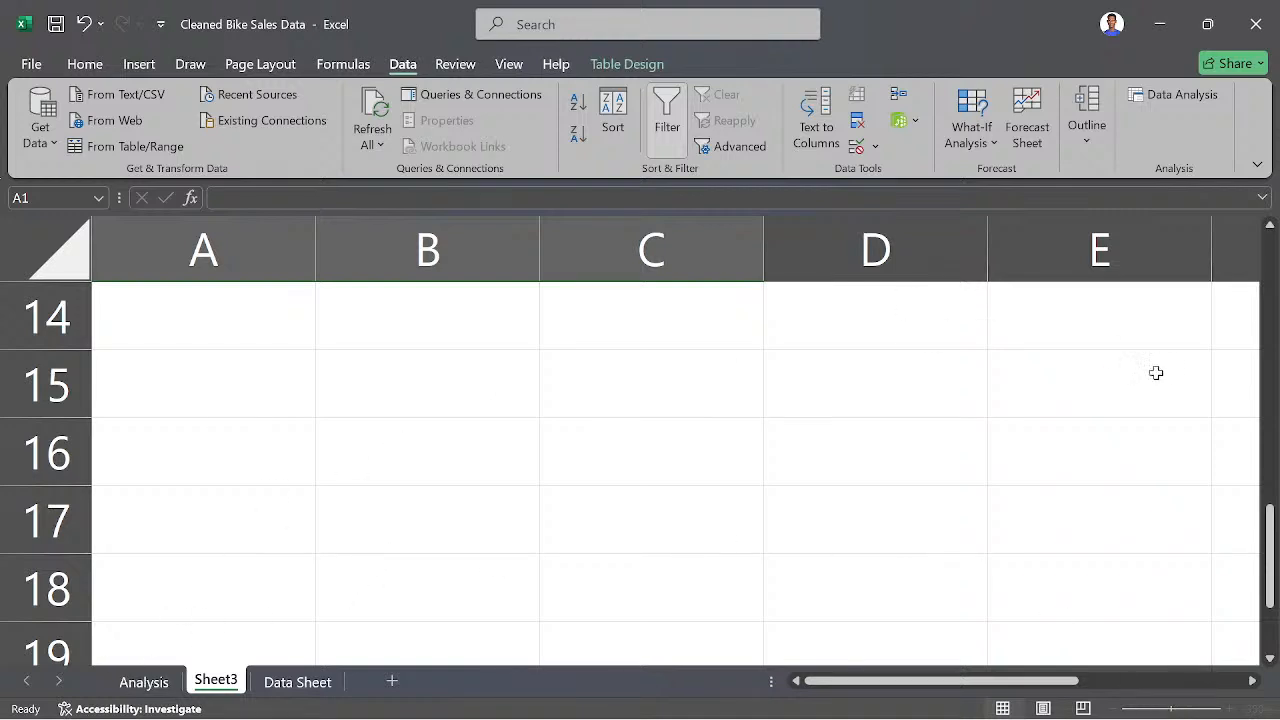
pyautogui.moveTo(1273, 535); pyautogui.dragTo(1272, 255)
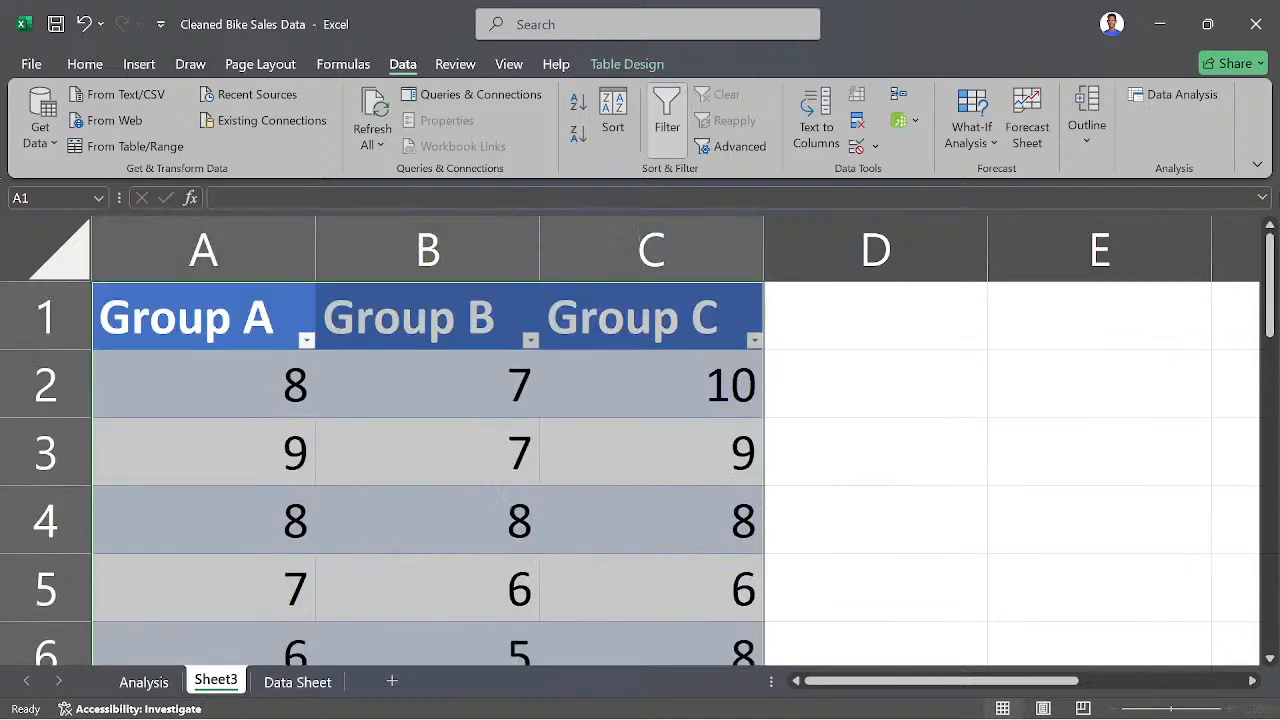
pyautogui.click(104, 290)
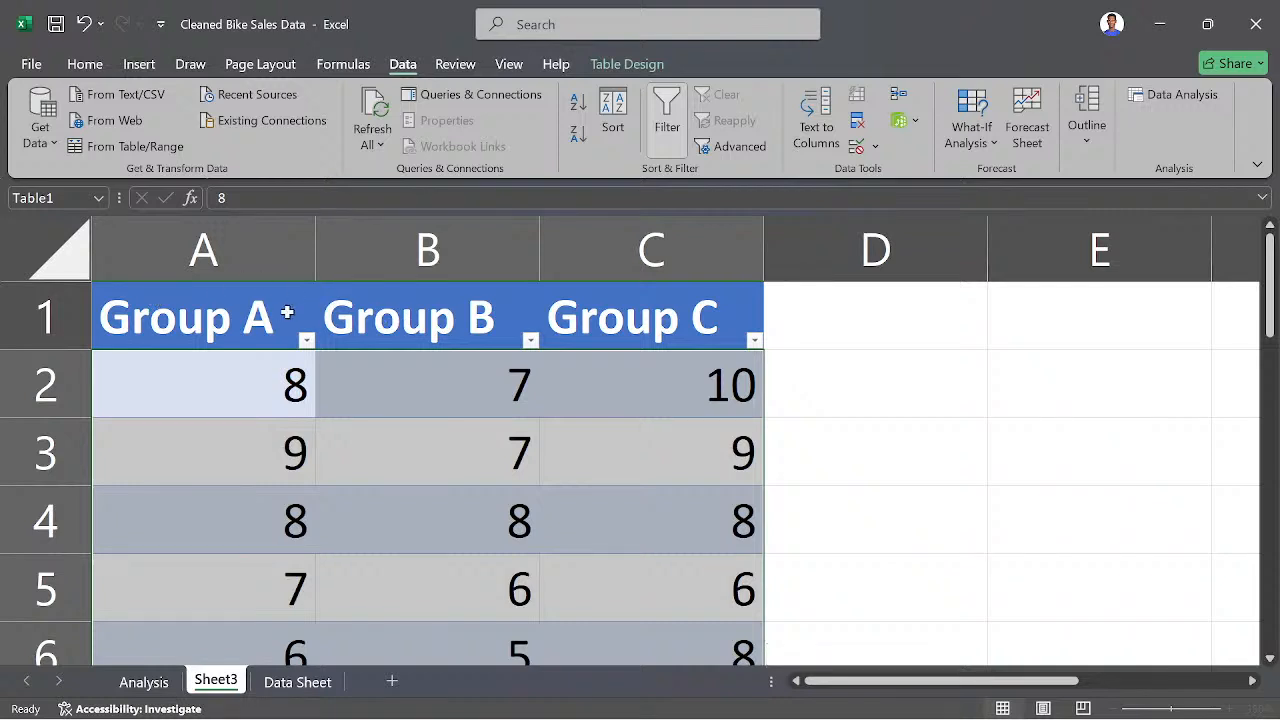
pyautogui.moveTo(199, 308); pyautogui.dragTo(429, 352)
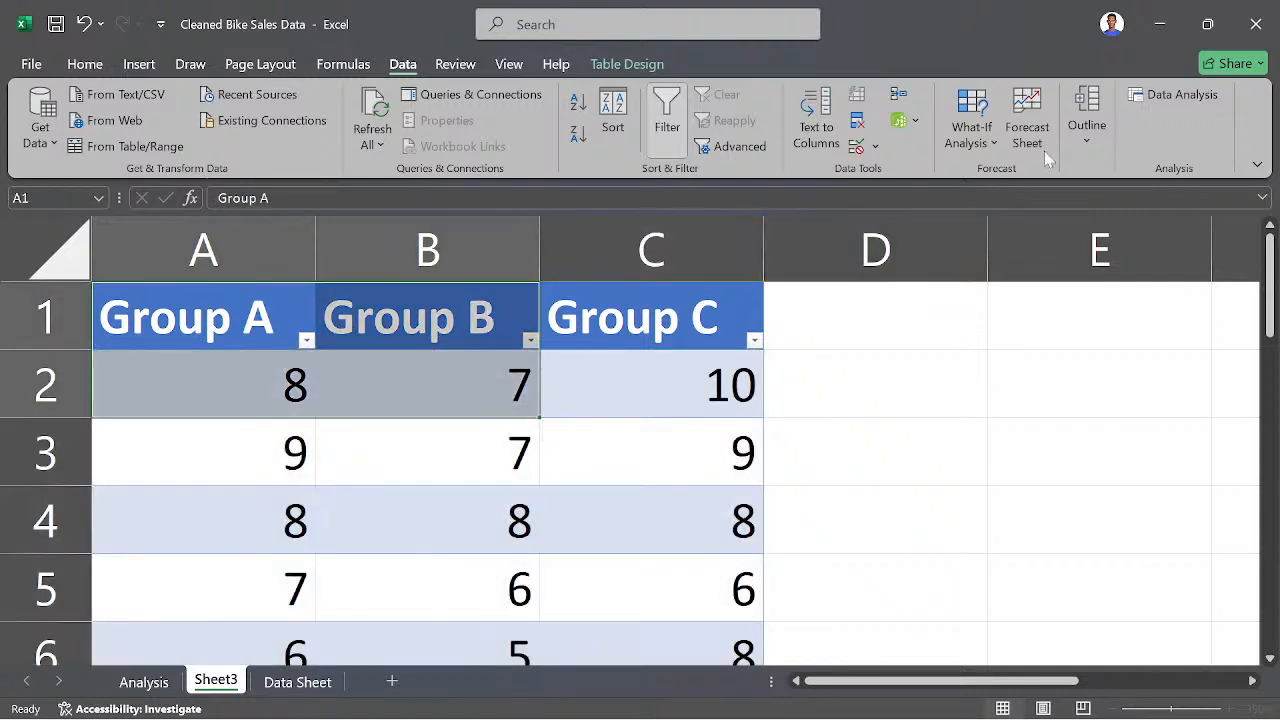
# - Run the Anova: Single Factor analysis on A1:C12 with labels in the first row and output at A15
pyautogui.click(1176, 99)
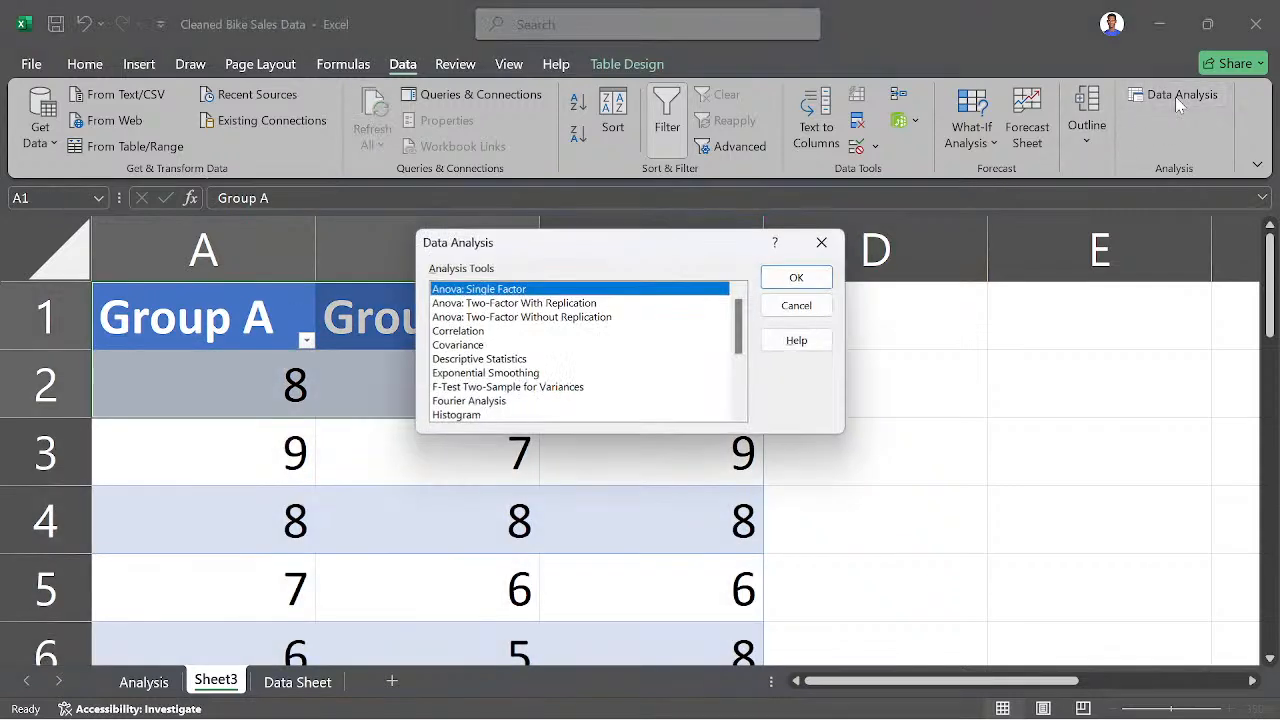
pyautogui.click(794, 280)
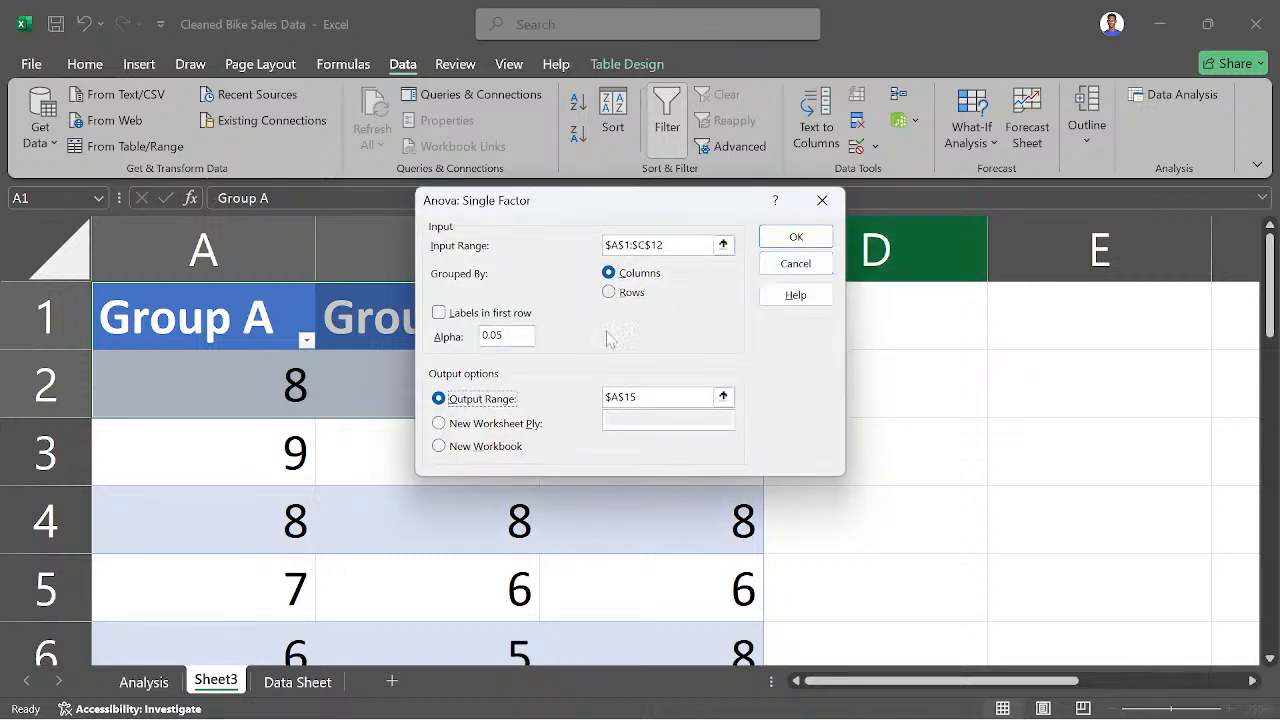
pyautogui.click(445, 315)
pyautogui.click(776, 241)
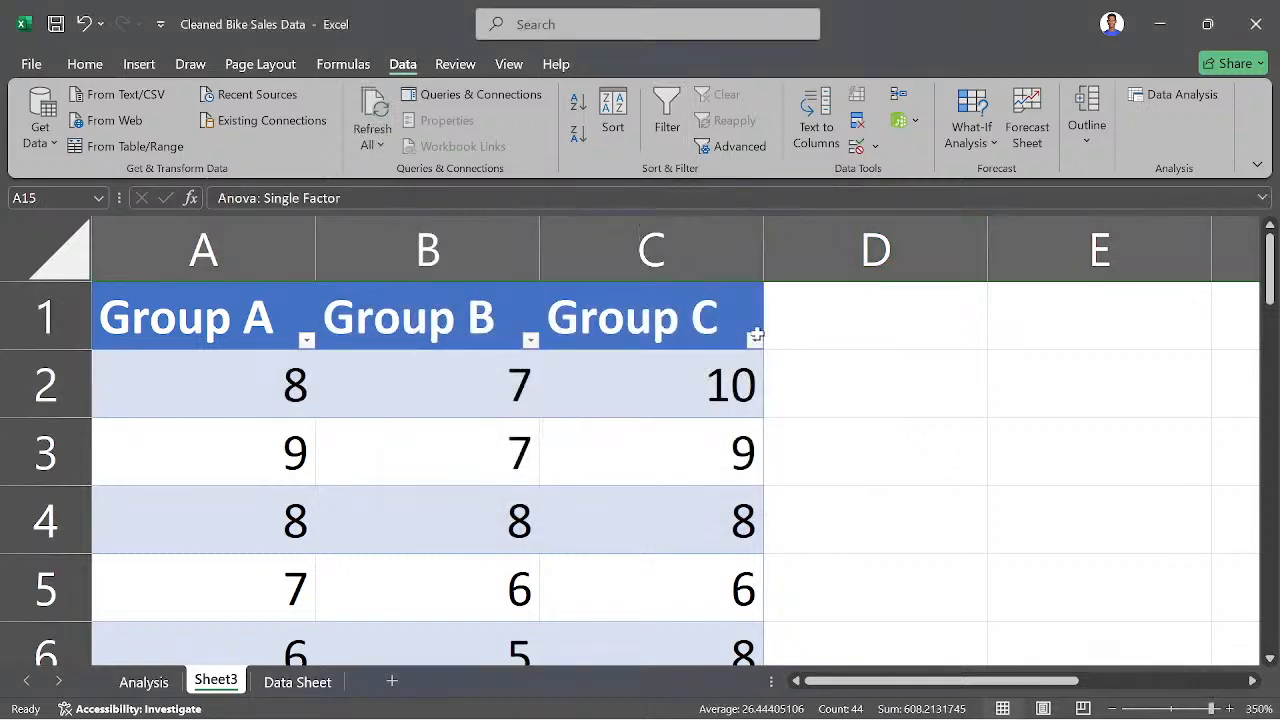
pyautogui.scroll(-5, 586, 480)
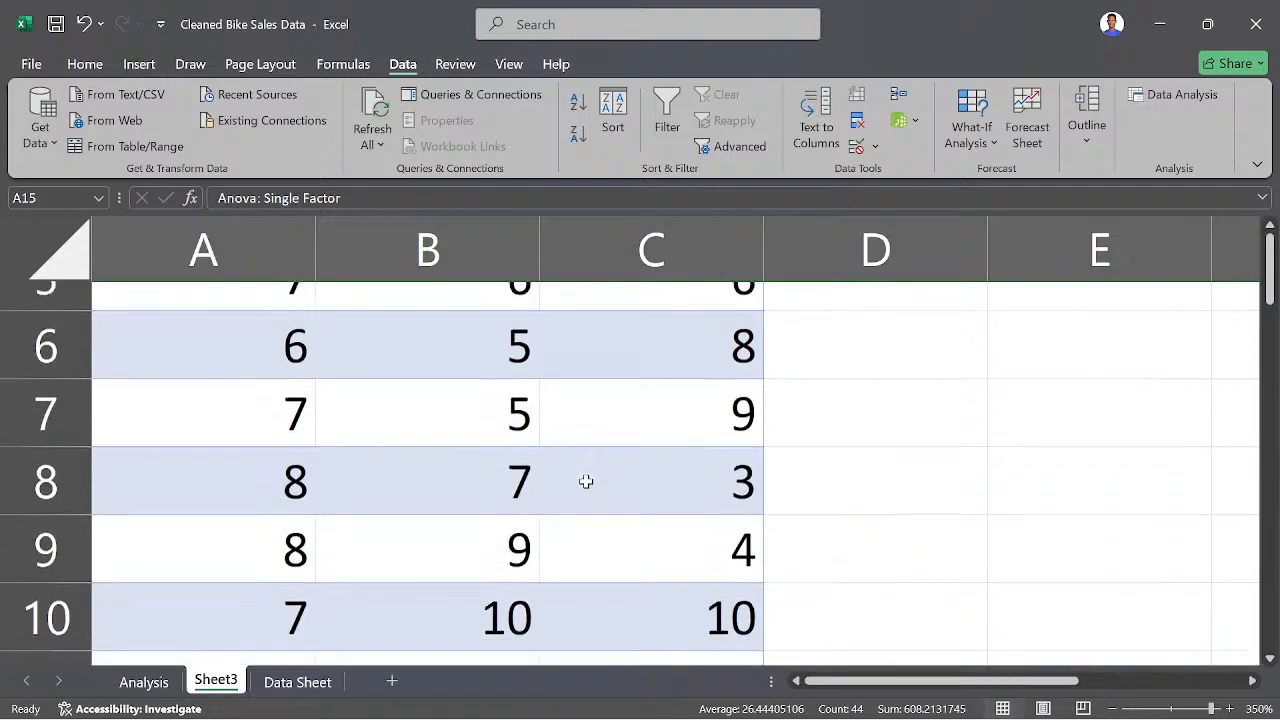
pyautogui.scroll(1, 646, 434)
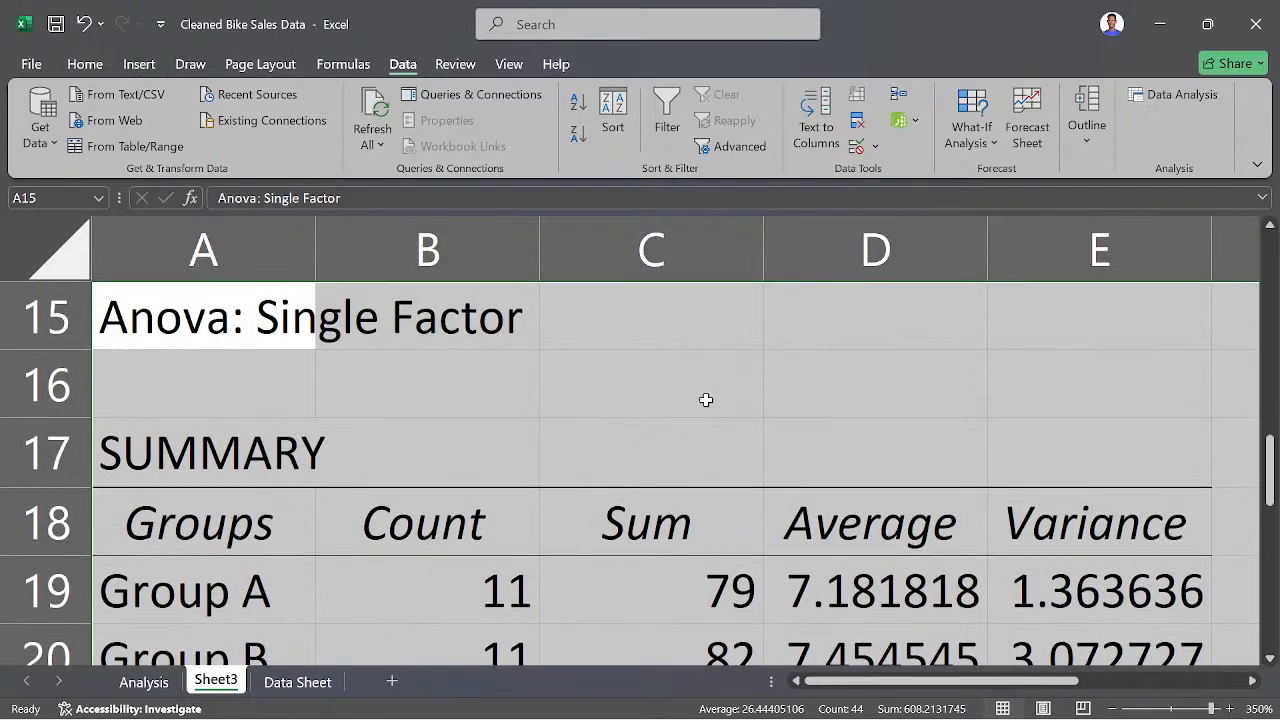
pyautogui.scroll(3, 219, 364)
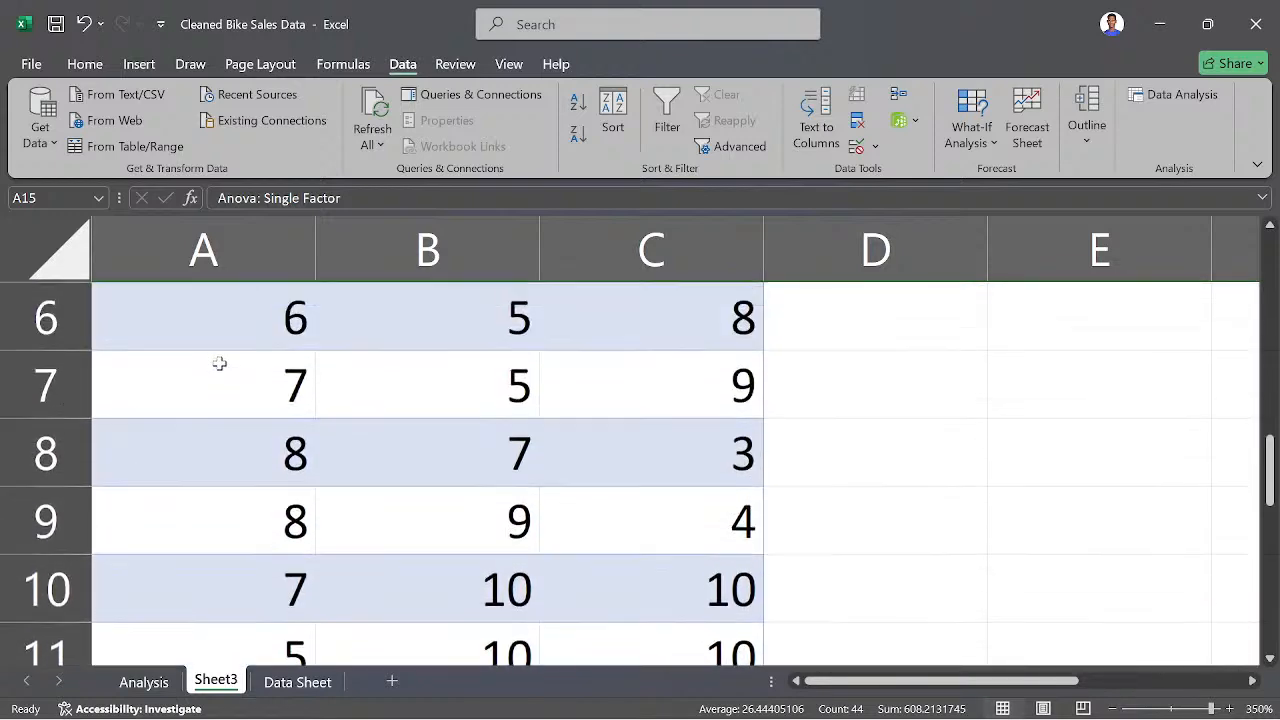
pyautogui.scroll(2, 219, 364)
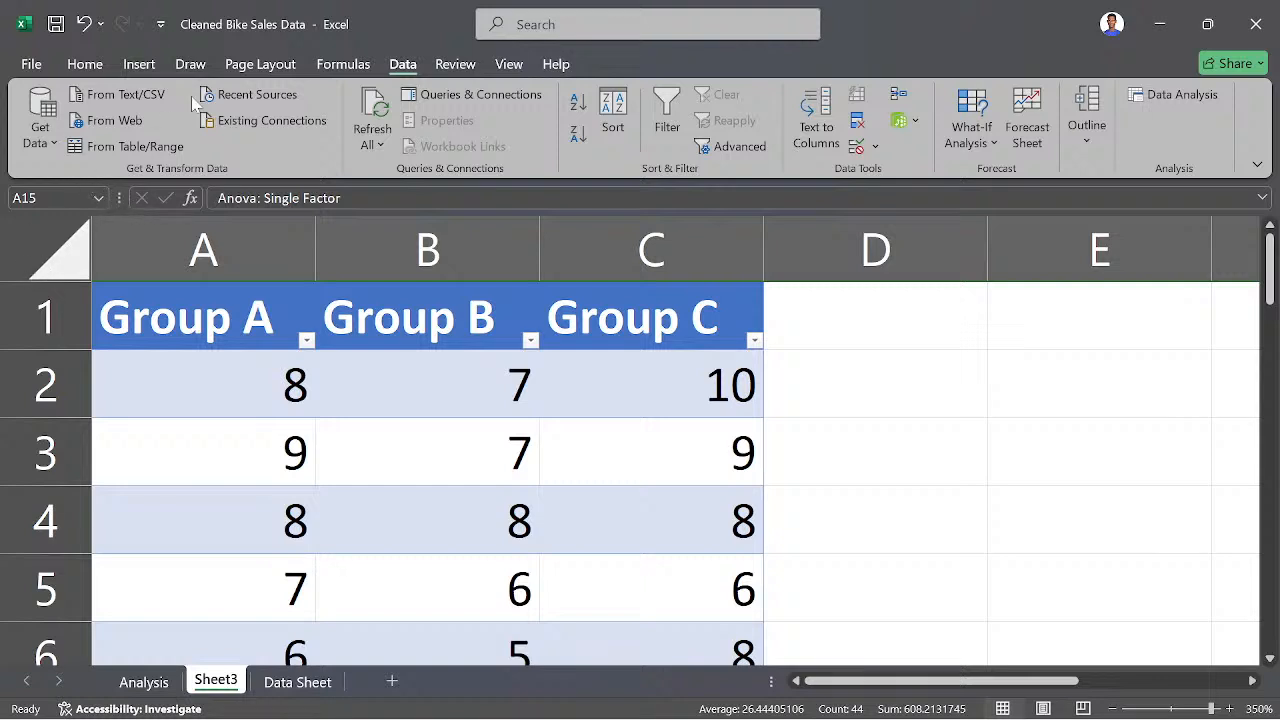
pyautogui.click(141, 66)
pyautogui.click(91, 62)
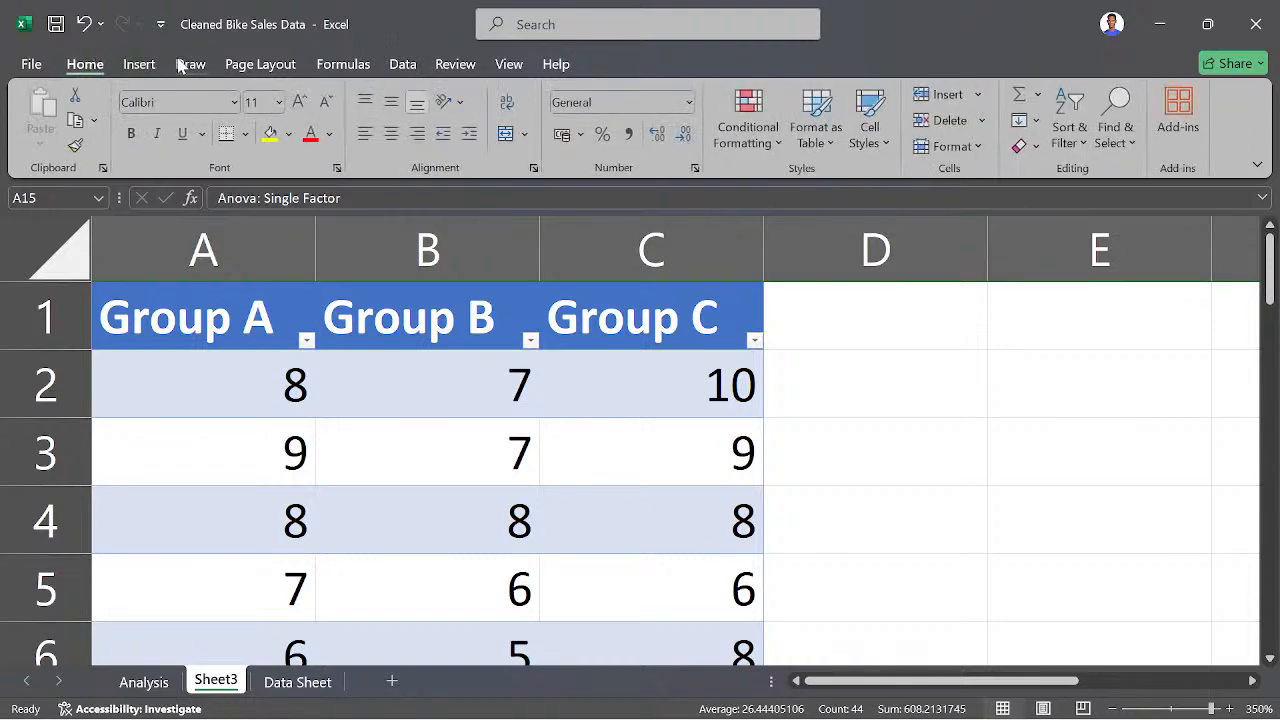
pyautogui.click(186, 64)
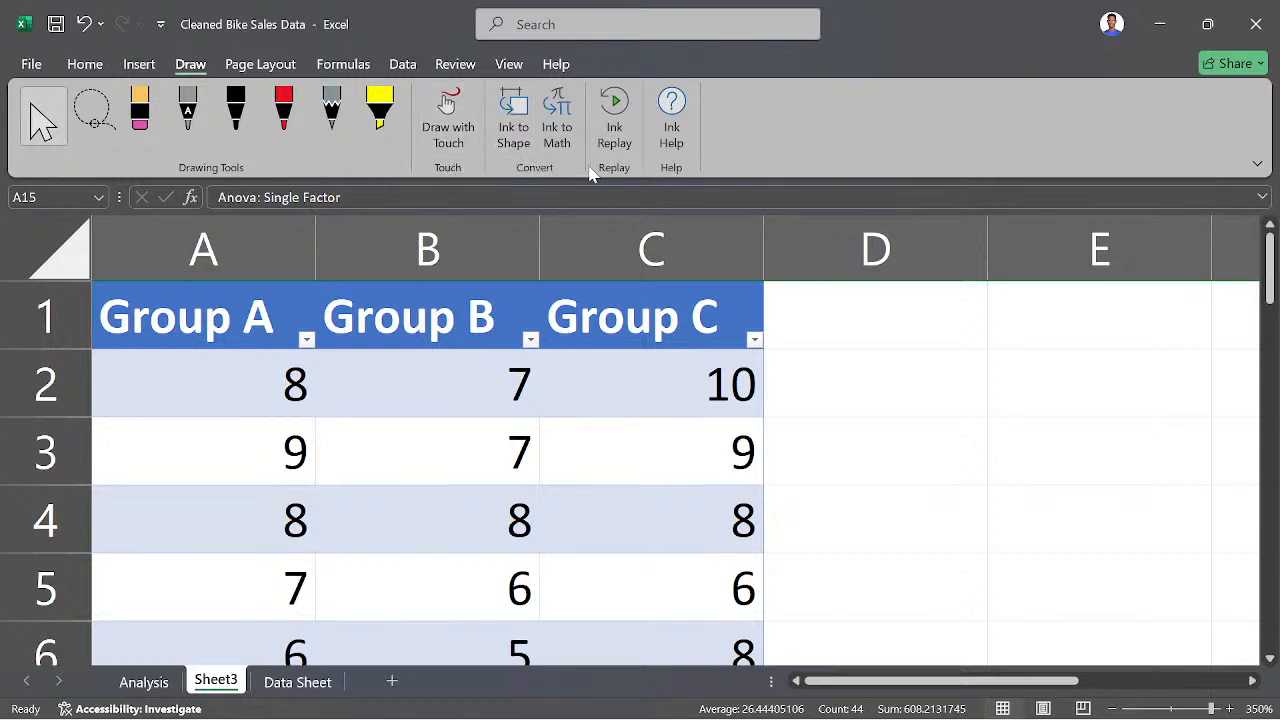
pyautogui.click(1257, 164)
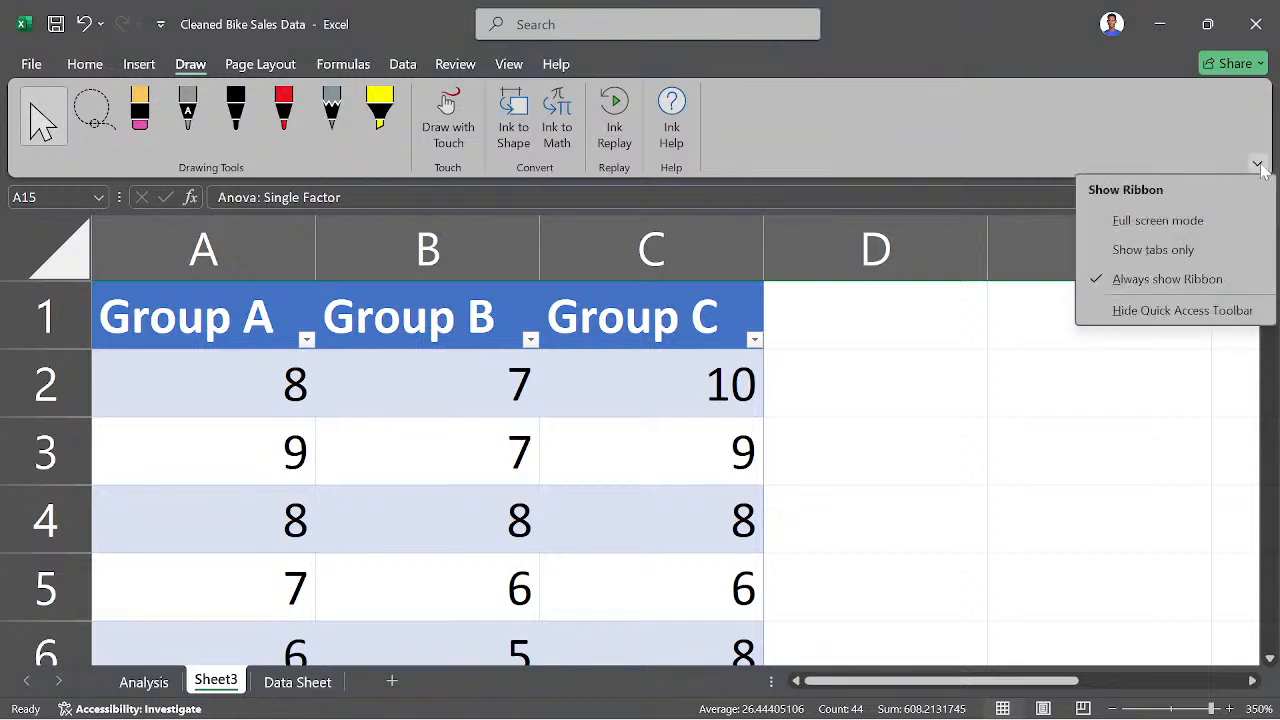
pyautogui.click(1260, 168)
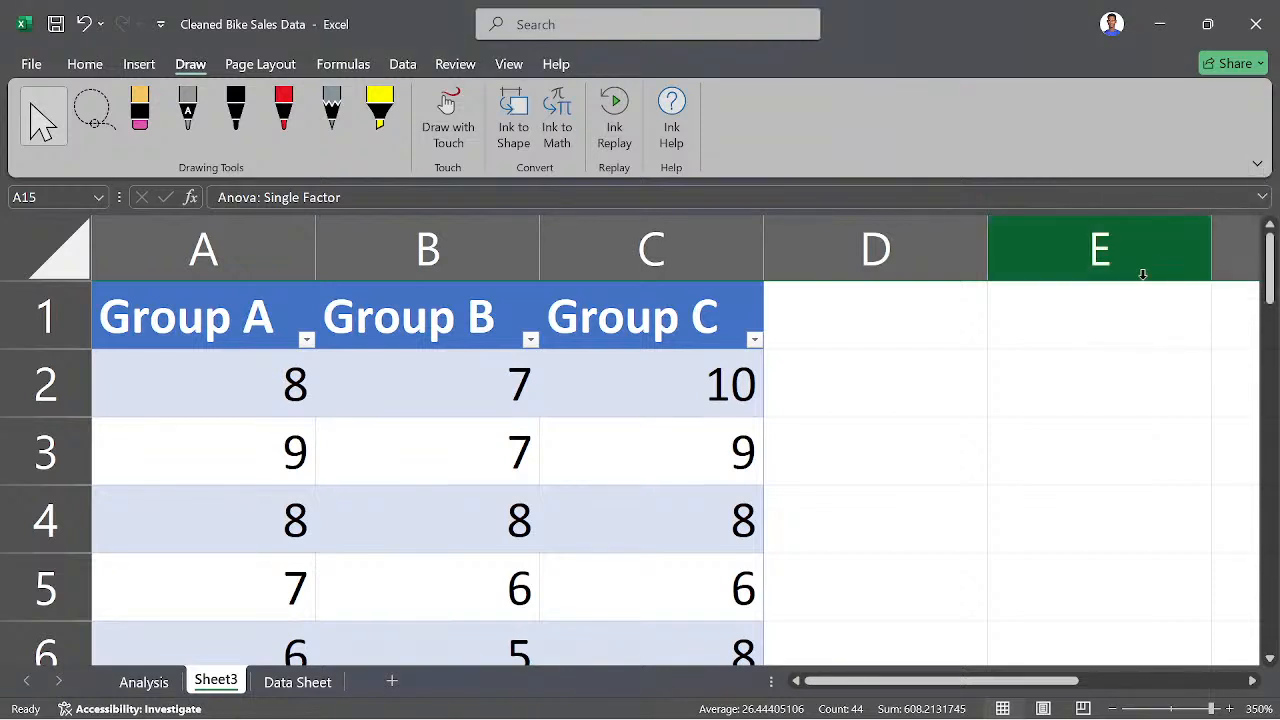
# - Set the worksheet zoom to 120% so the summary and ANOVA tables fit in view
pyautogui.click(1178, 709)
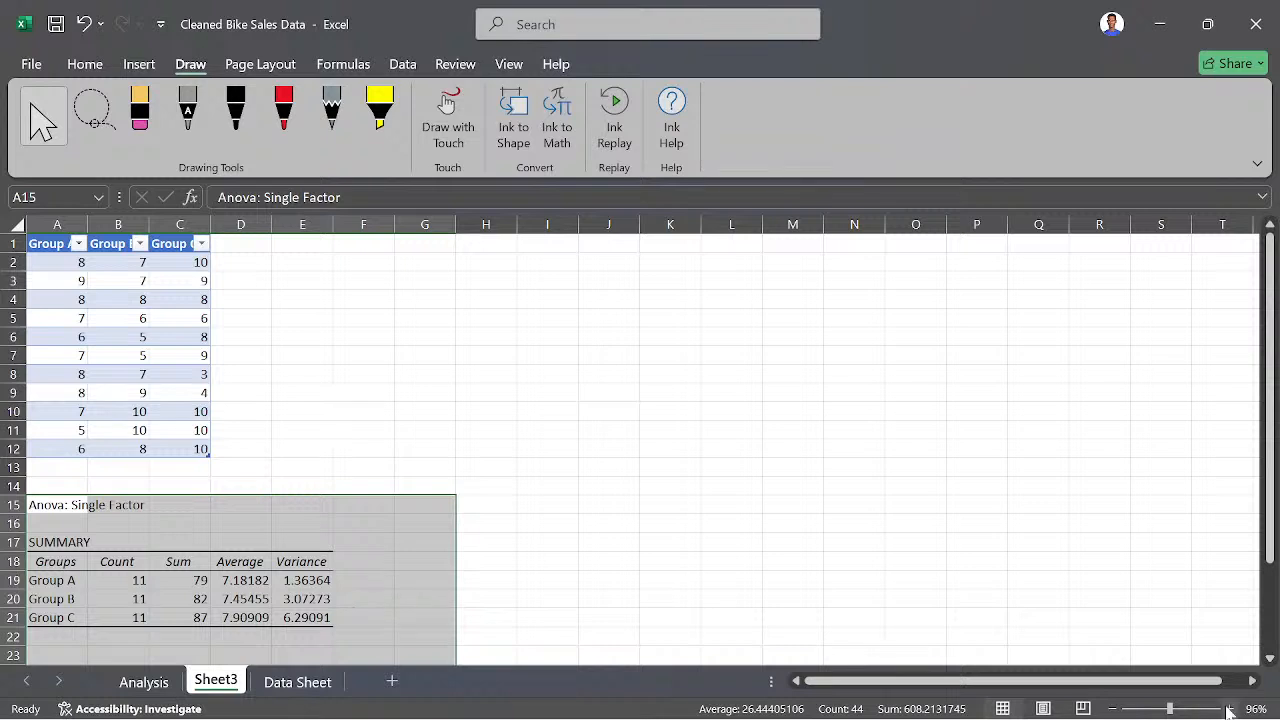
pyautogui.click(1229, 709)
pyautogui.click(1229, 709)
pyautogui.click(1229, 709)
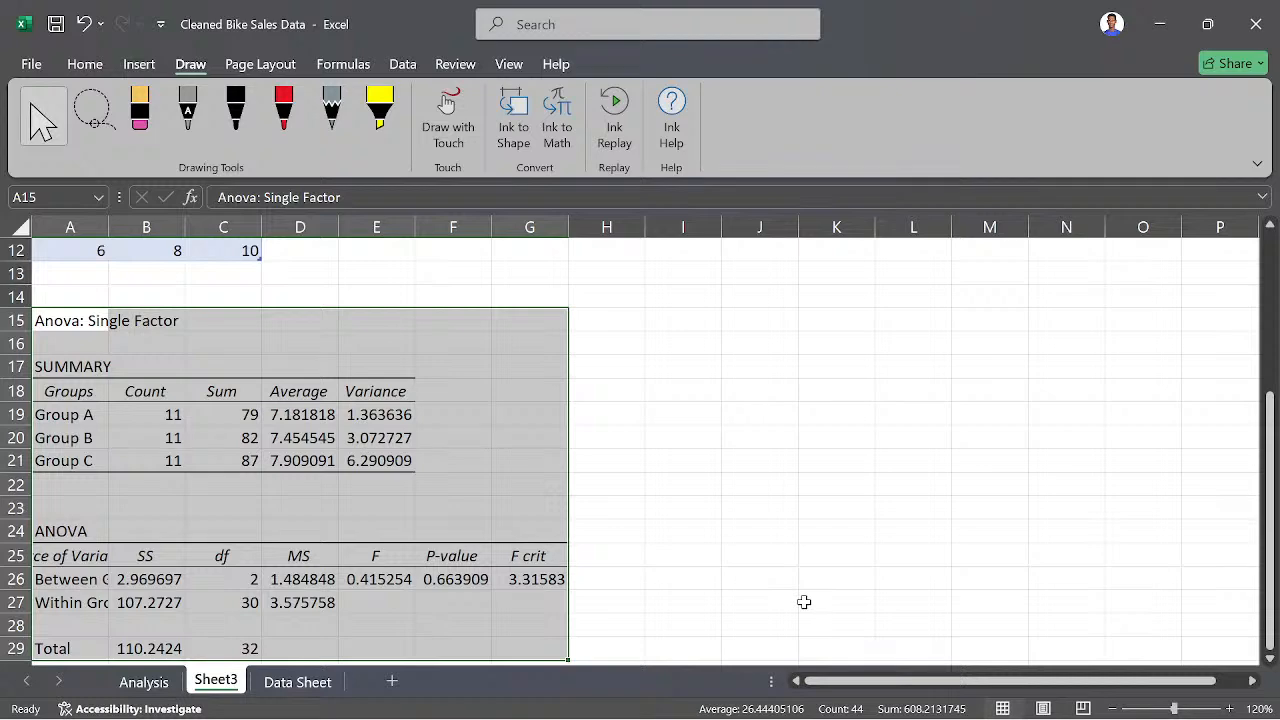
pyautogui.scroll(4, 571, 491)
pyautogui.scroll(-6, 571, 491)
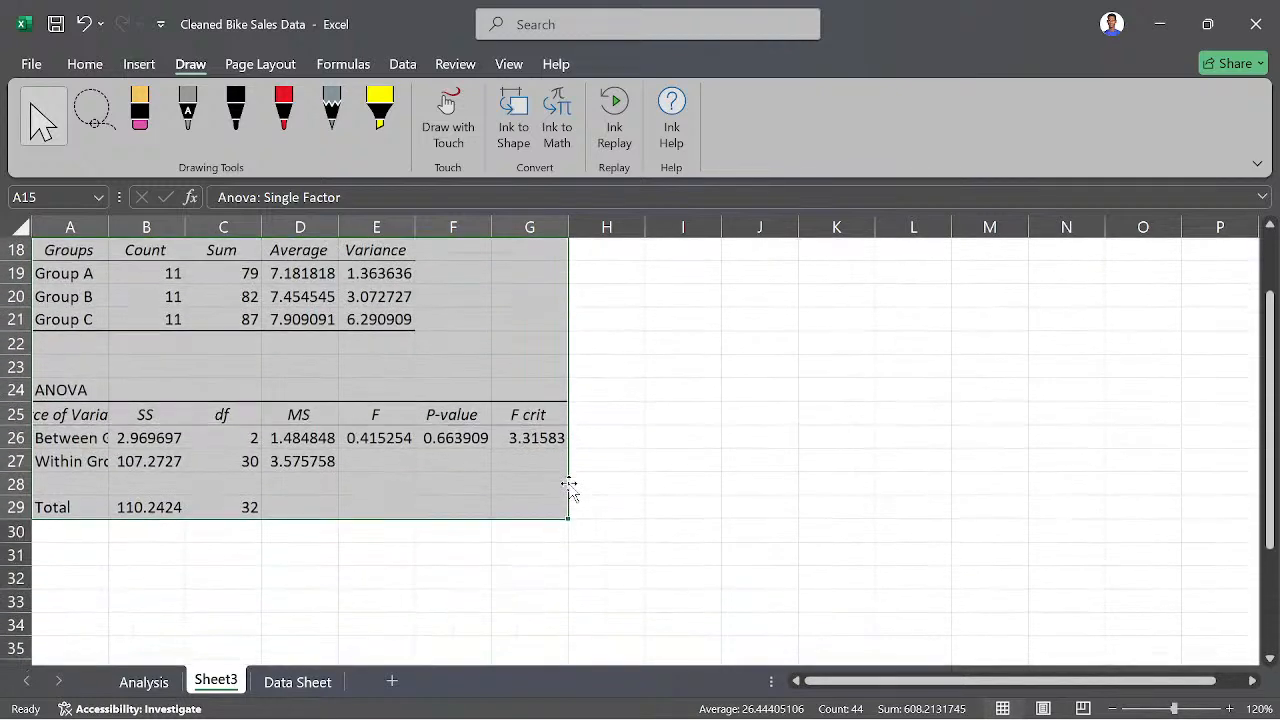
pyautogui.scroll(2, 580, 485)
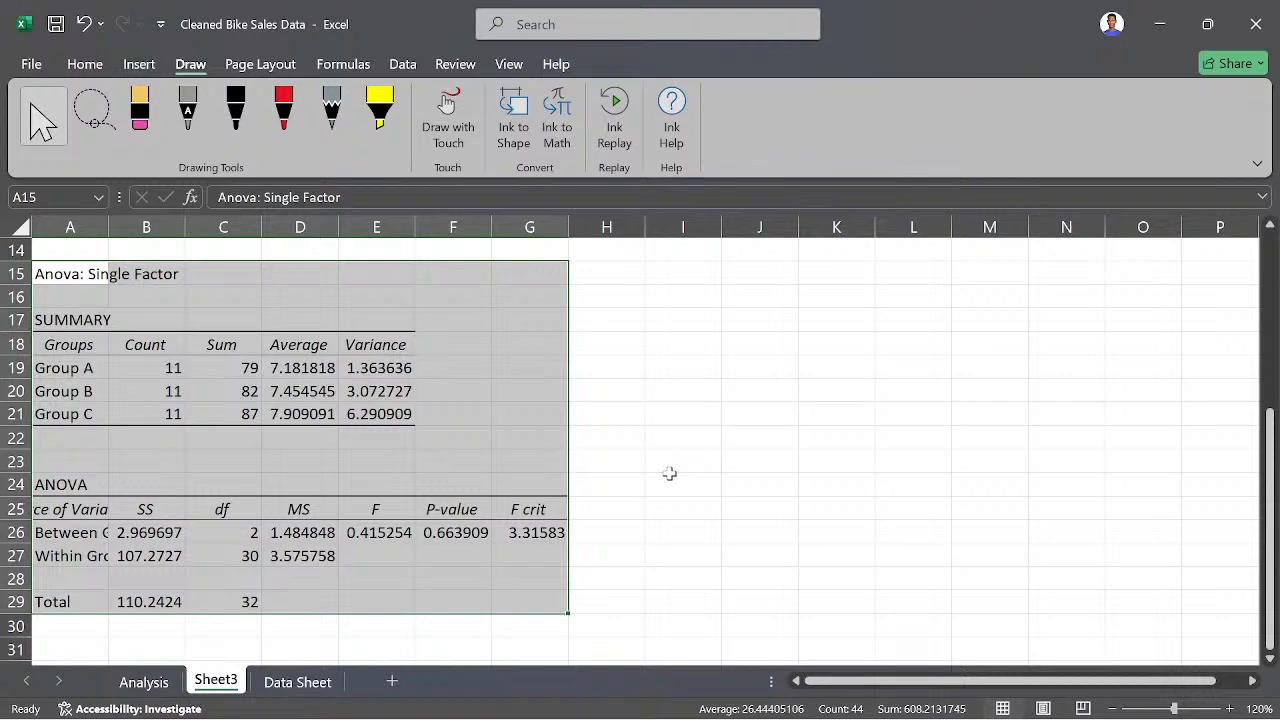
pyautogui.click(410, 66)
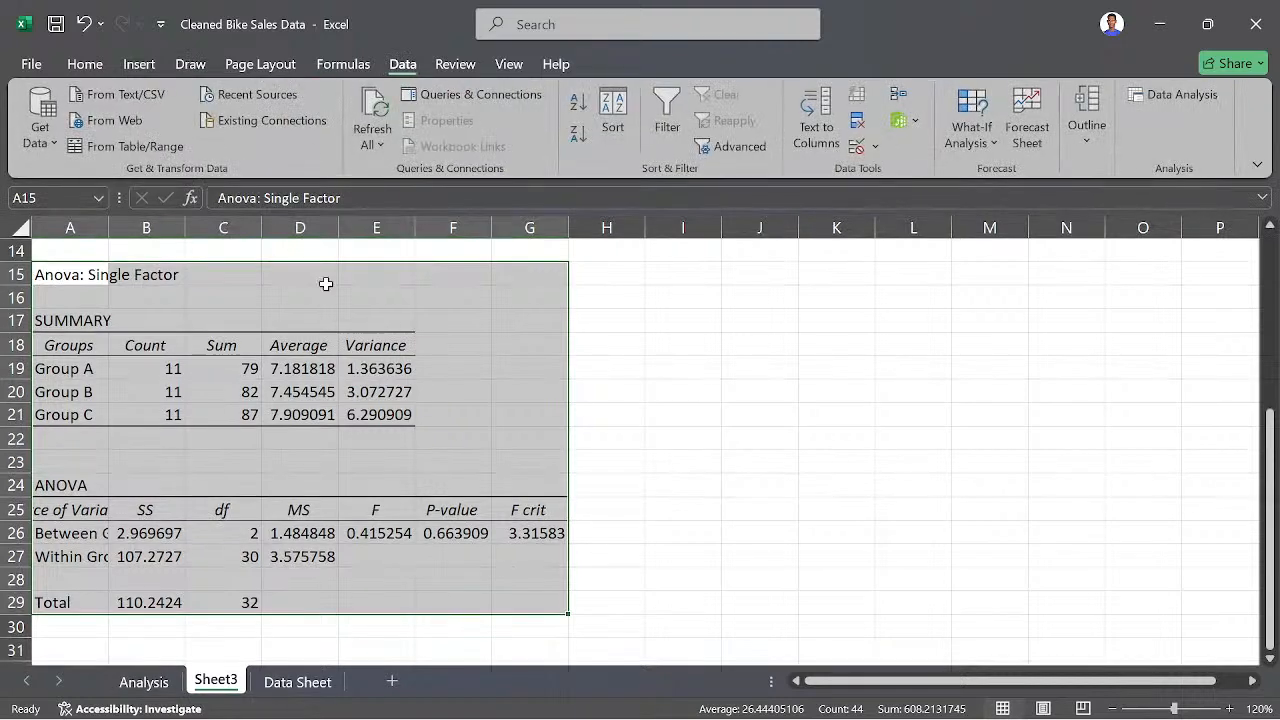
# - Compare the groups and counts in the ANOVA summary with the source columns for Groups A, B and C
pyautogui.scroll(5, 614, 411)
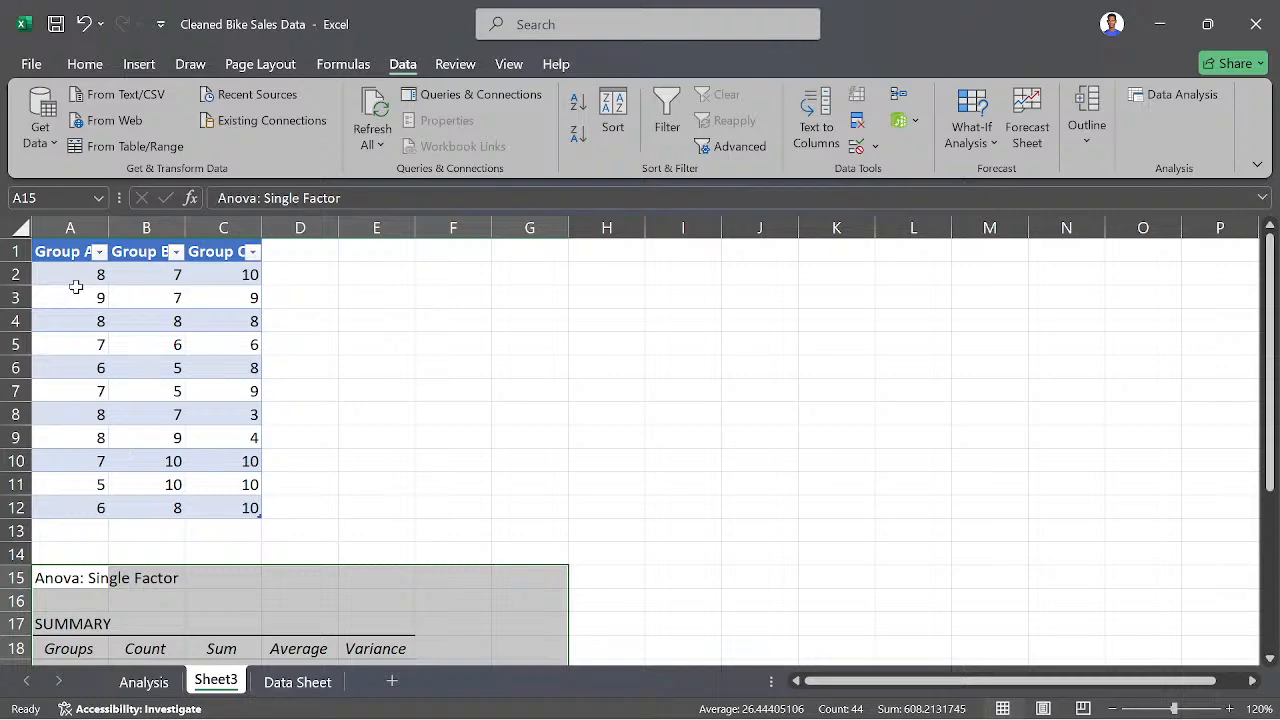
pyautogui.scroll(-5, 173, 323)
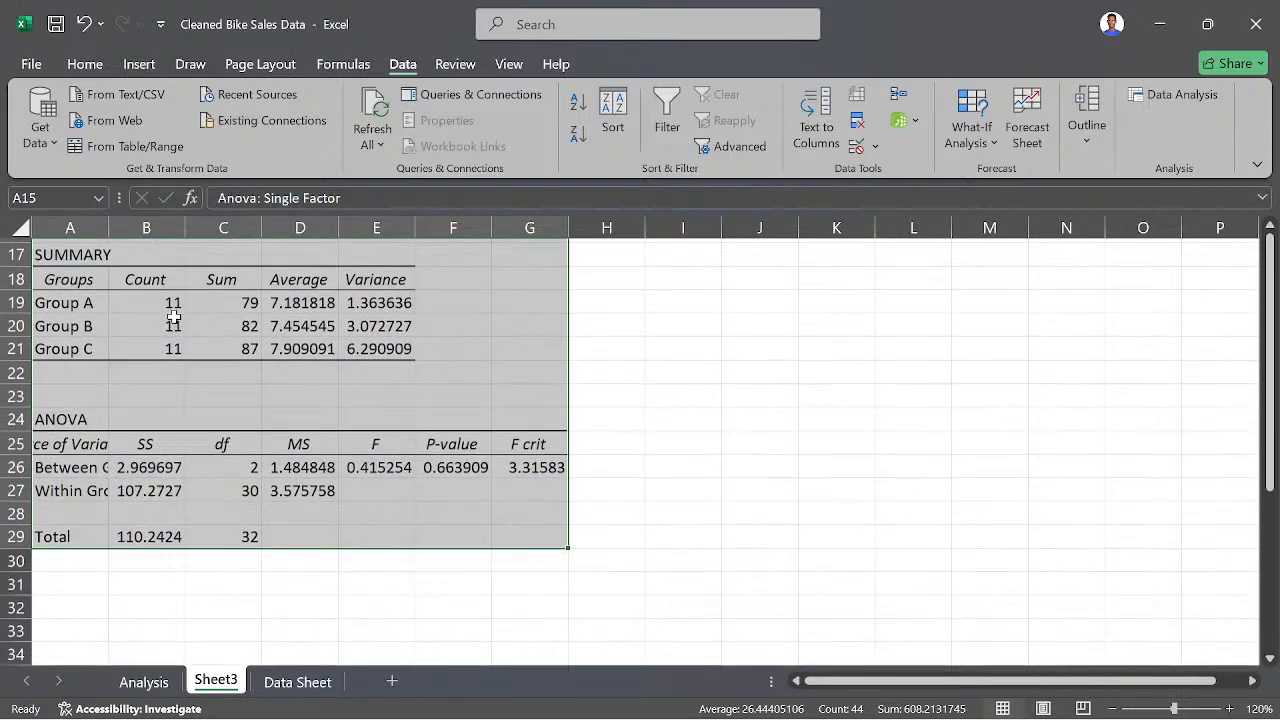
pyautogui.scroll(1, 173, 323)
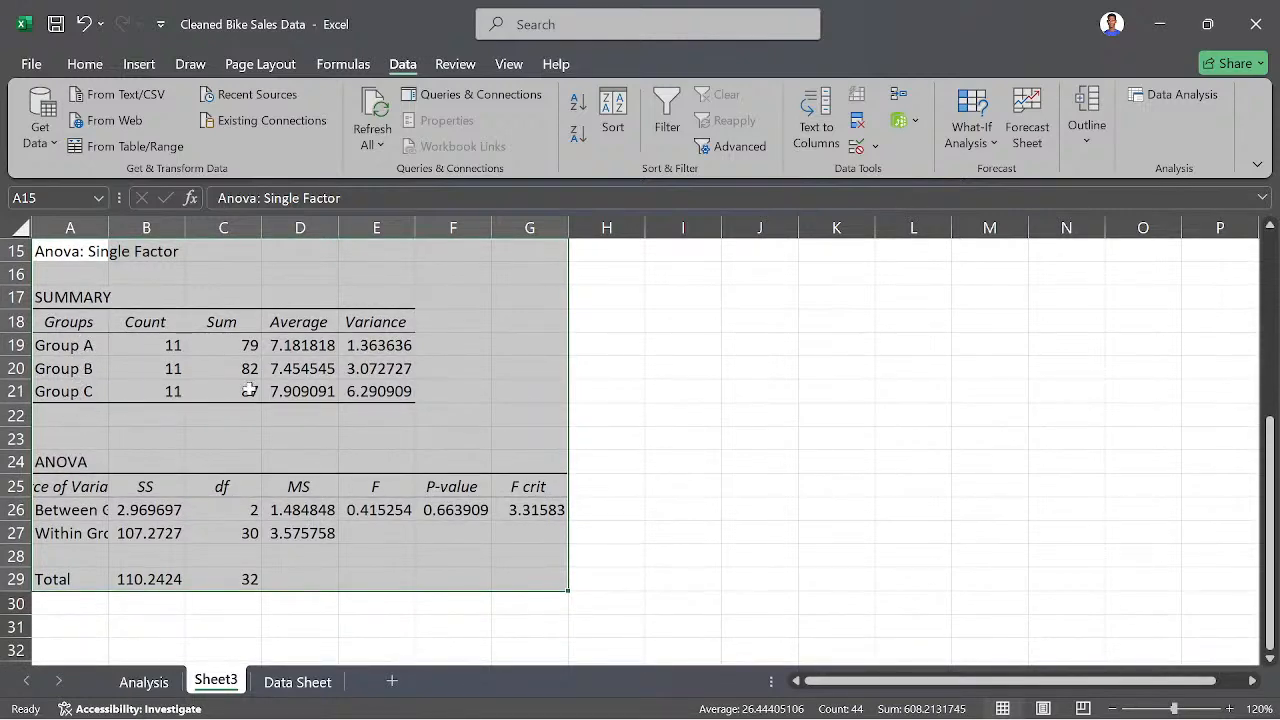
pyautogui.scroll(2, 427, 386)
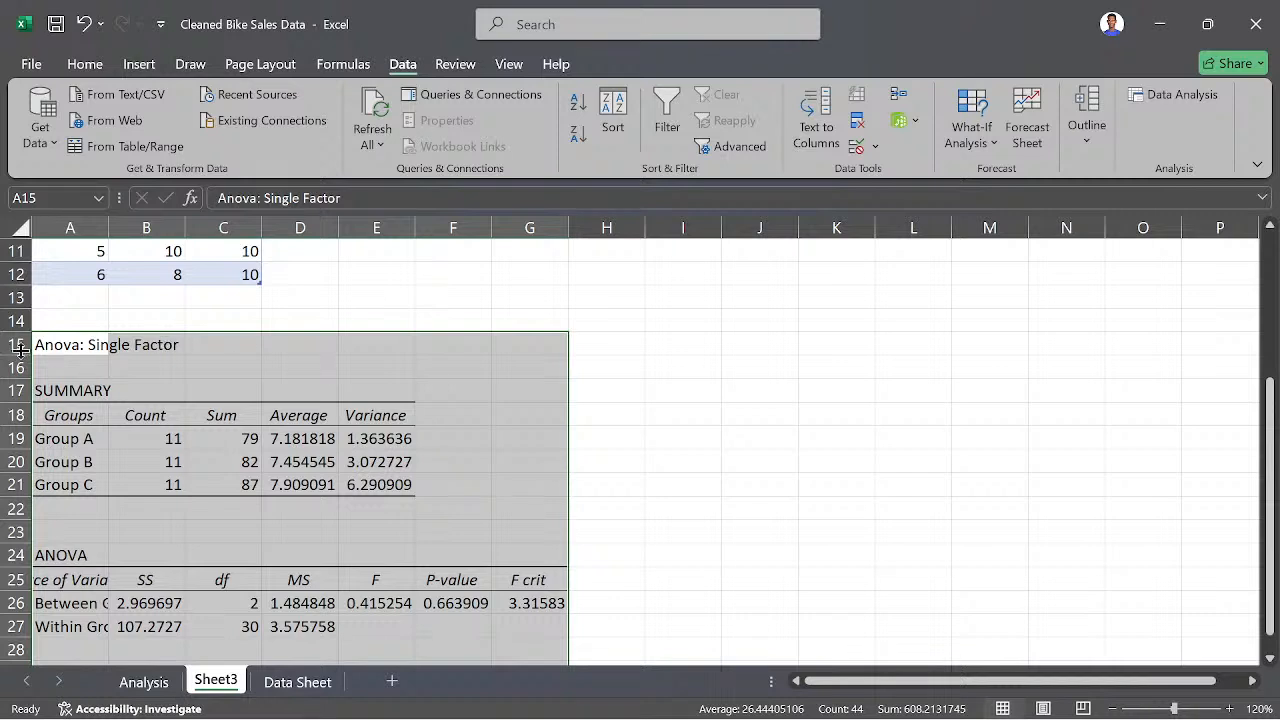
pyautogui.click(212, 368)
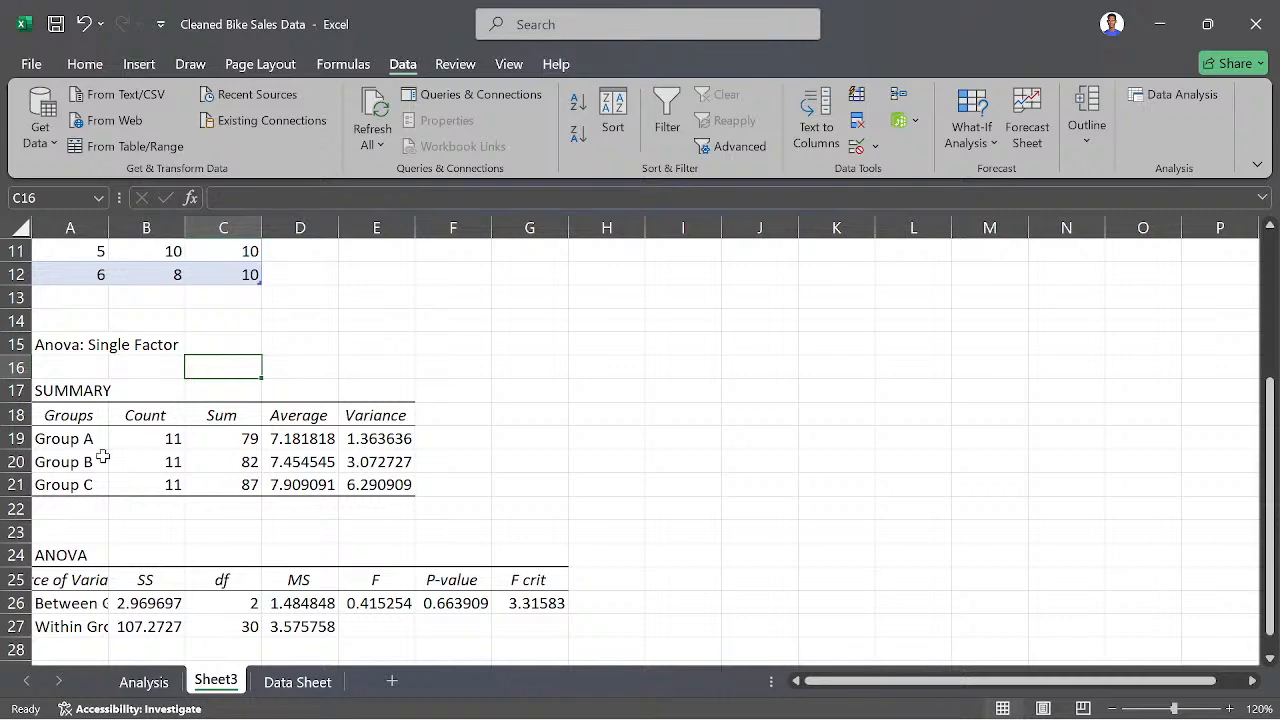
pyautogui.scroll(-1, 100, 452)
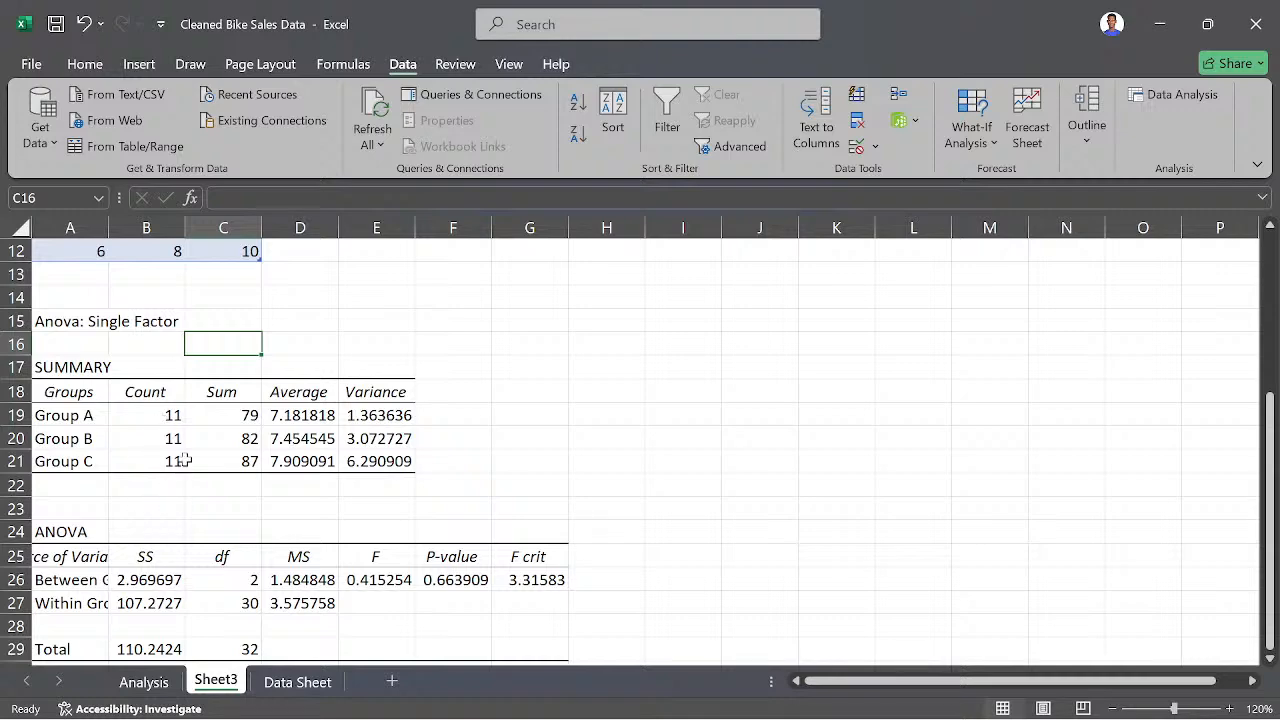
pyautogui.scroll(2, 223, 408)
pyautogui.scroll(2, 223, 408)
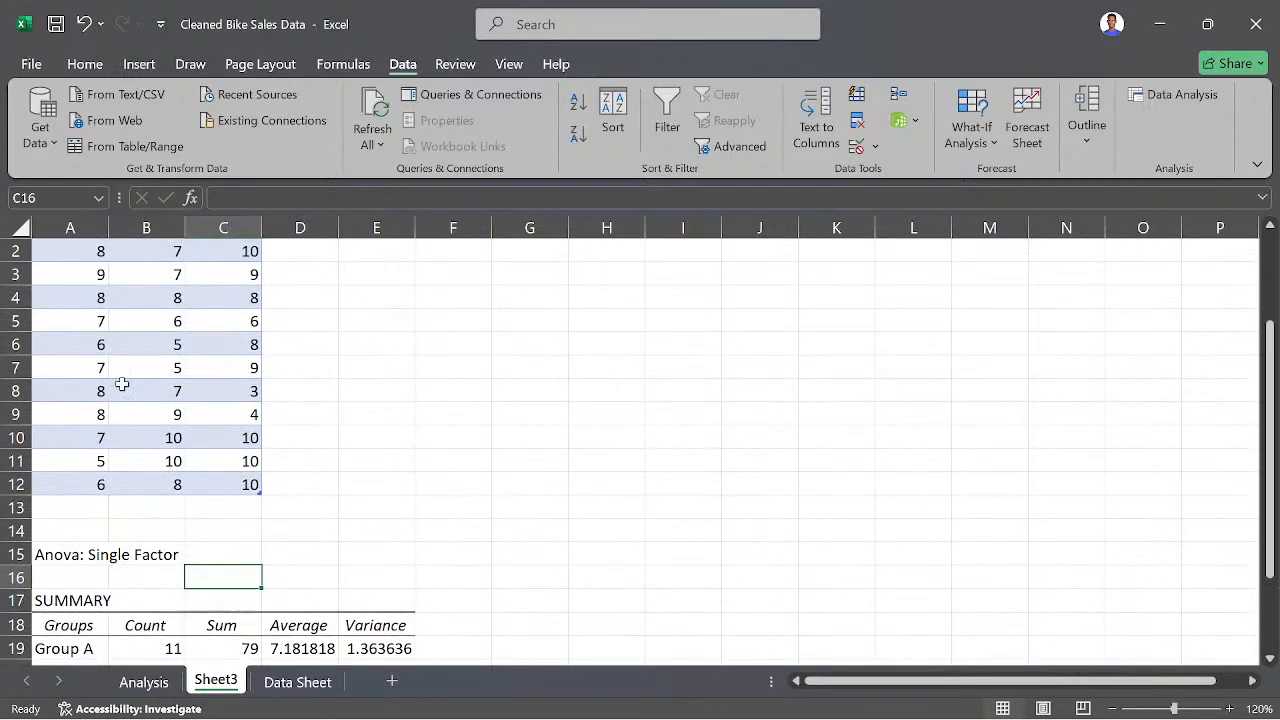
pyautogui.scroll(1, 170, 400)
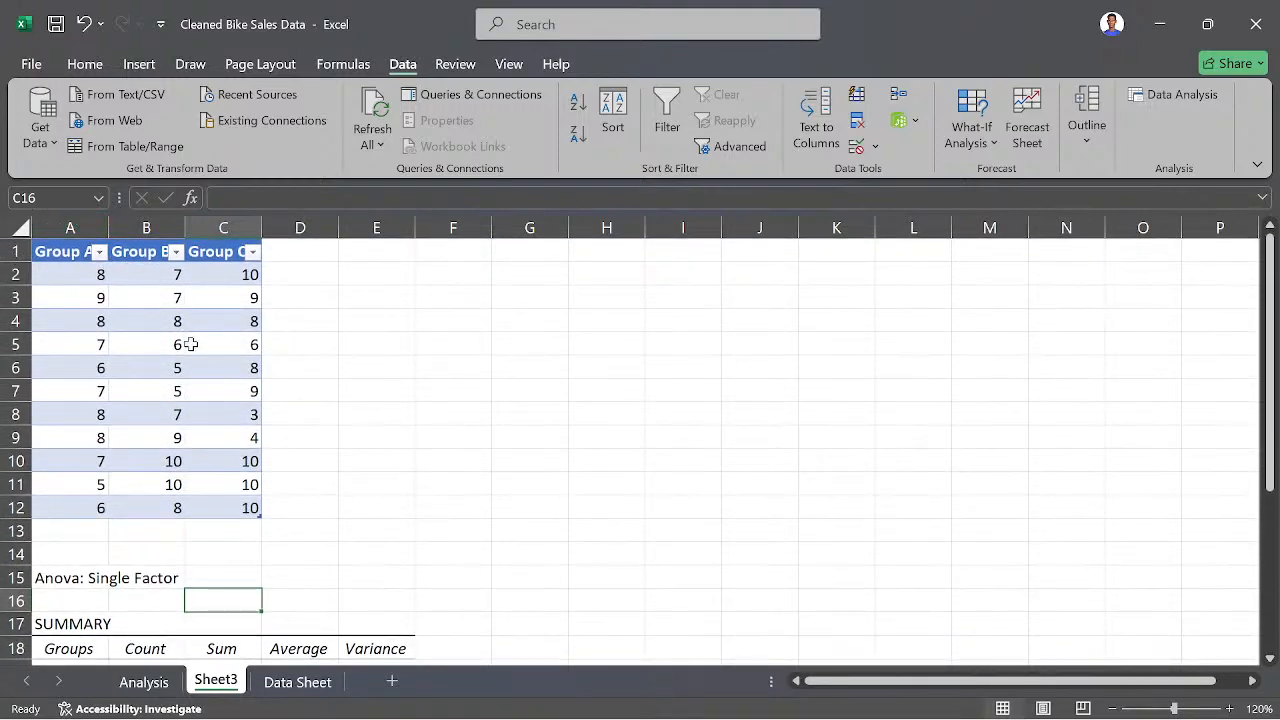
# - Examine the summary's sums, averages and variances against the group data, and the F, P-value and F crit results in the ANOVA table
pyautogui.scroll(-5, 191, 340)
pyautogui.scroll(5, 190, 344)
pyautogui.scroll(-3, 340, 491)
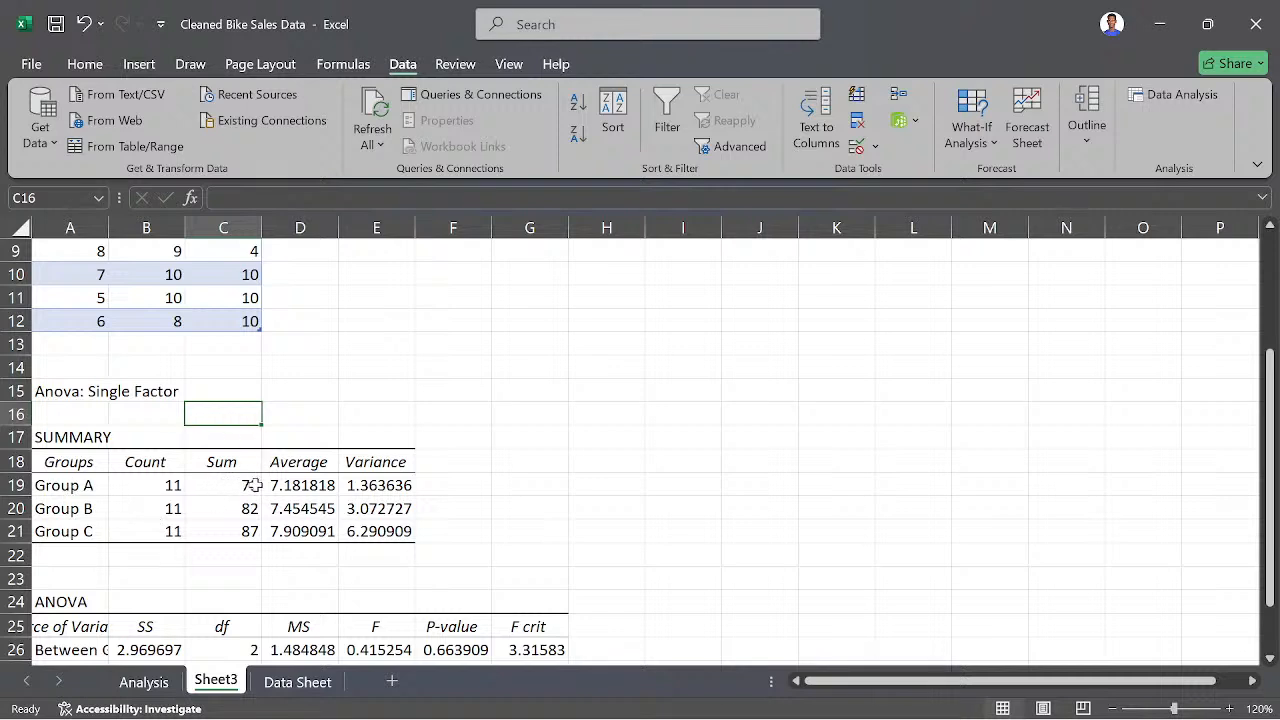
pyautogui.scroll(1, 230, 420)
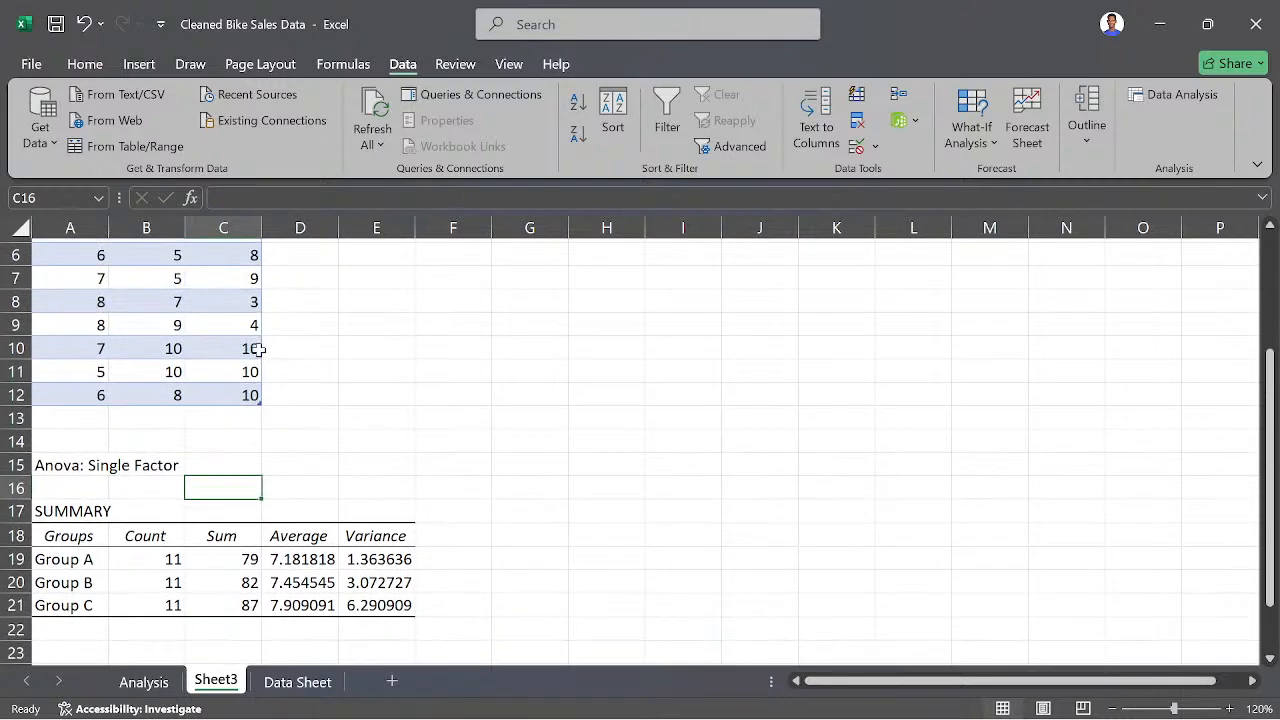
pyautogui.scroll(-1, 295, 540)
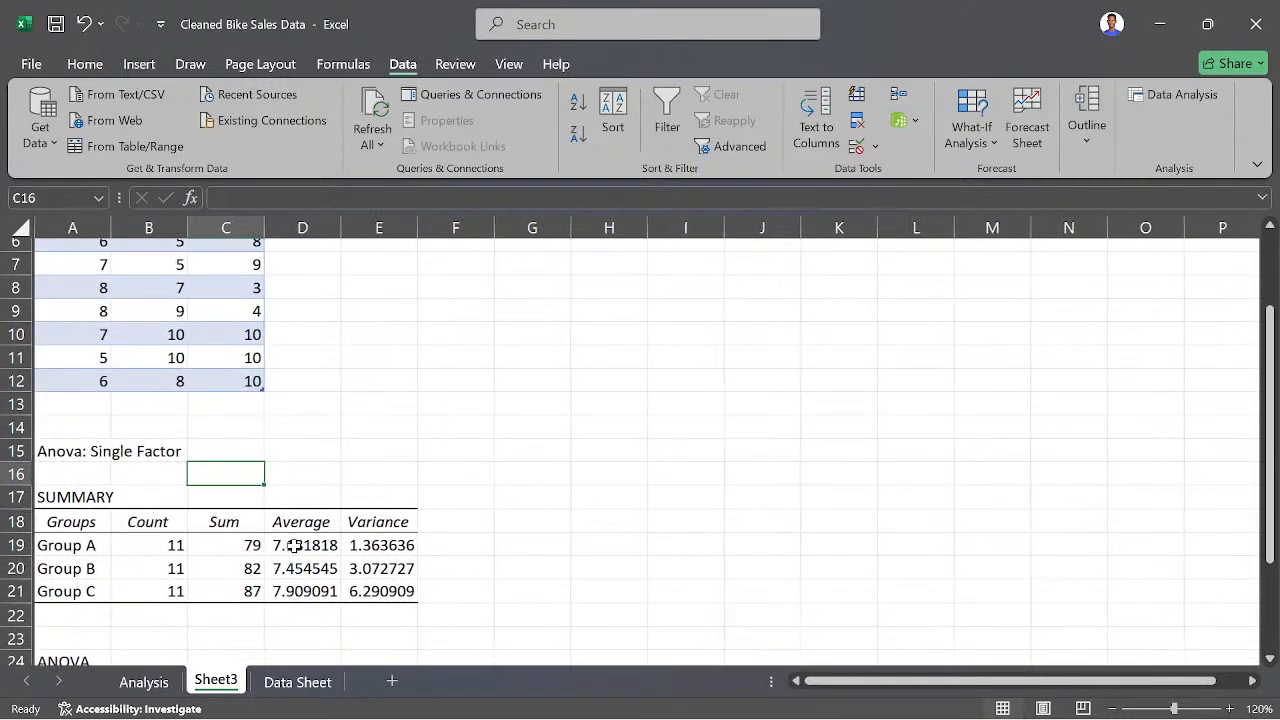
pyautogui.scroll(1, 305, 530)
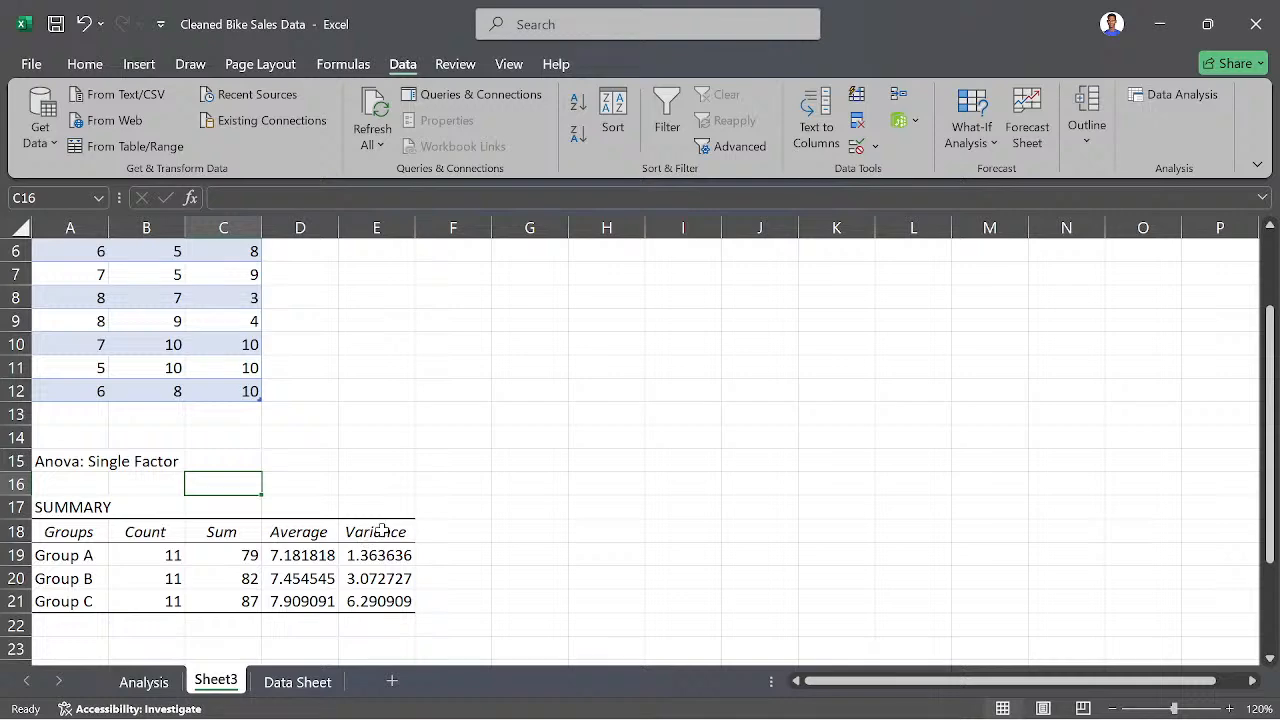
pyautogui.scroll(-3, 620, 486)
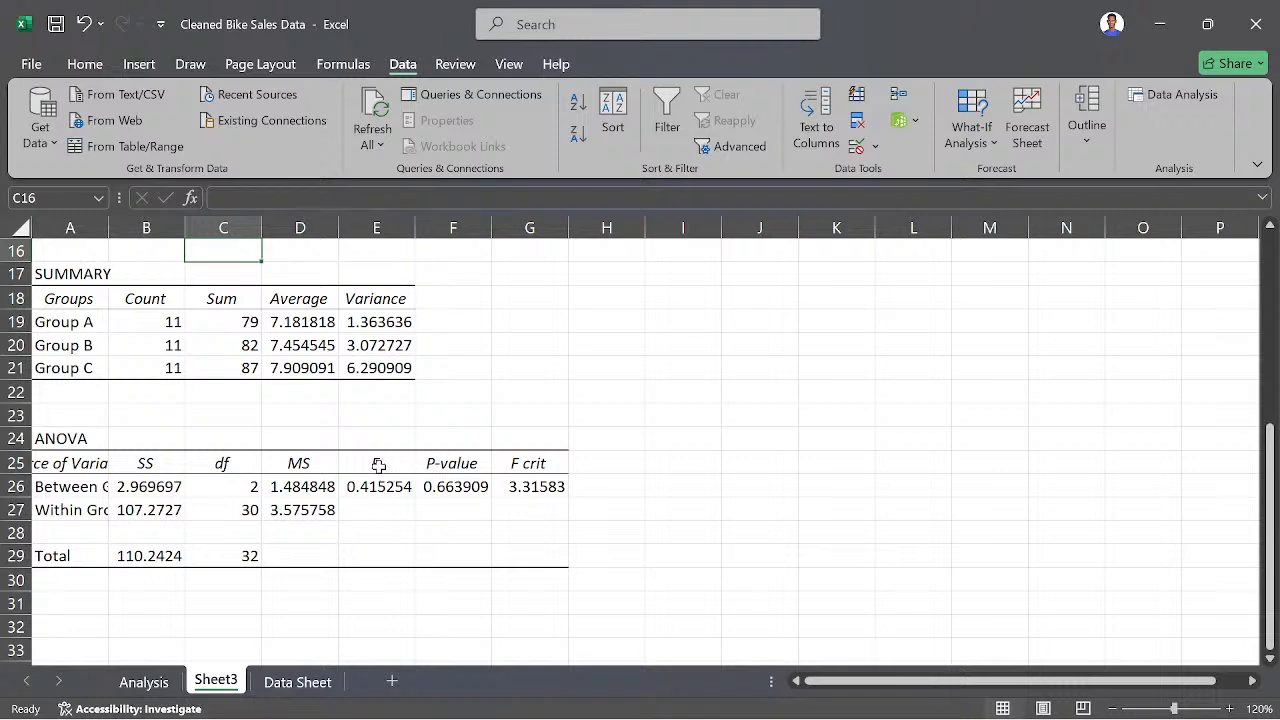
pyautogui.click(530, 462)
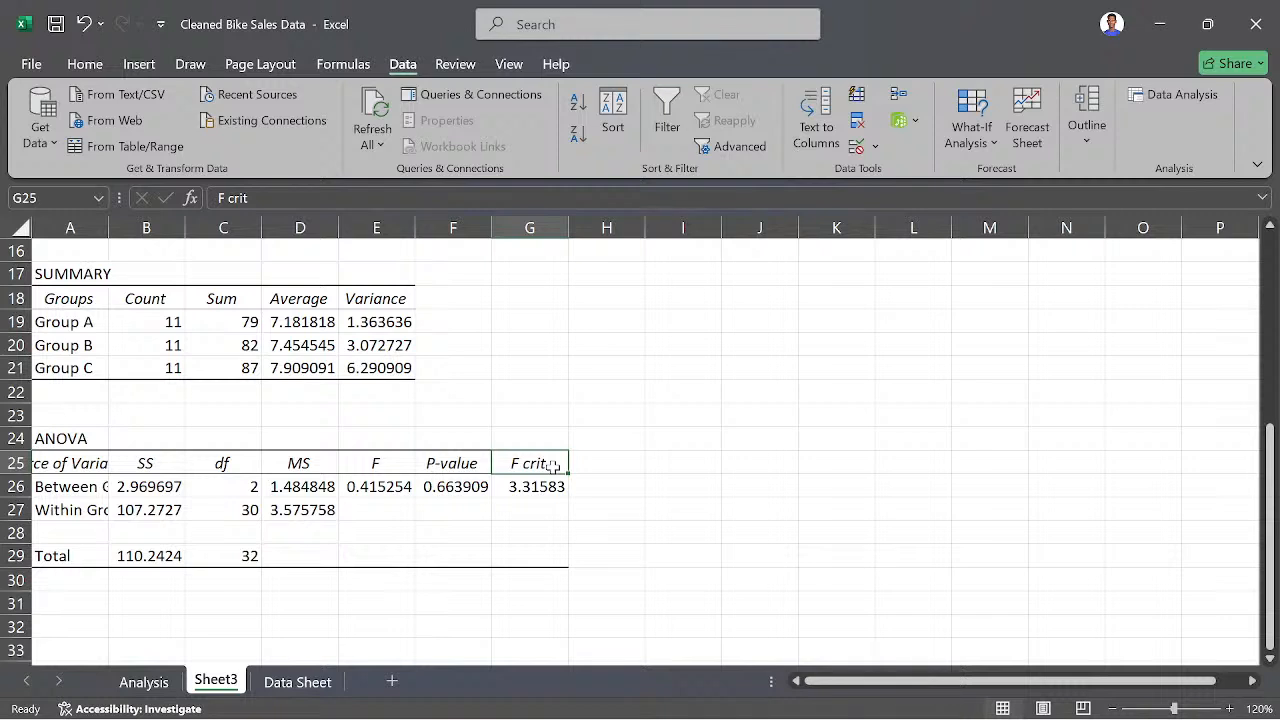
# - Check the ANOVA P-value, switch to Xournal++ and draw a loop around the H0 statement that the mean of all groups are equal
pyautogui.click(450, 489)
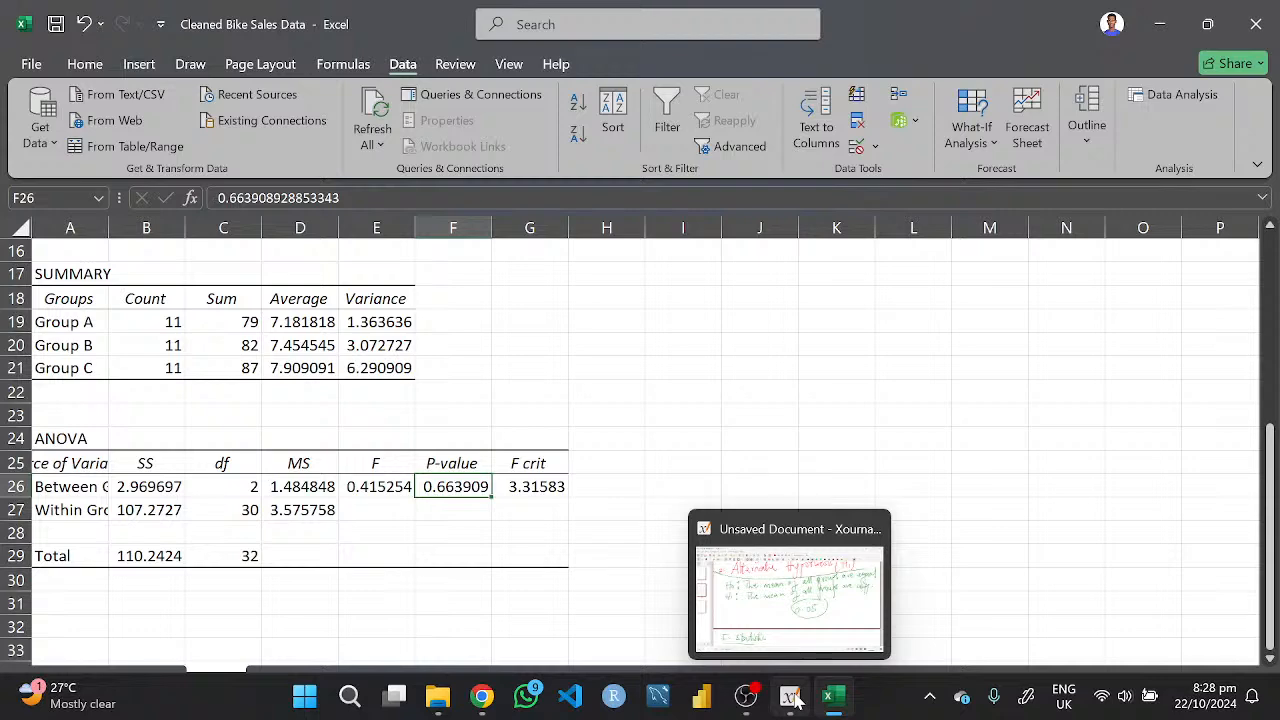
pyautogui.click(832, 705)
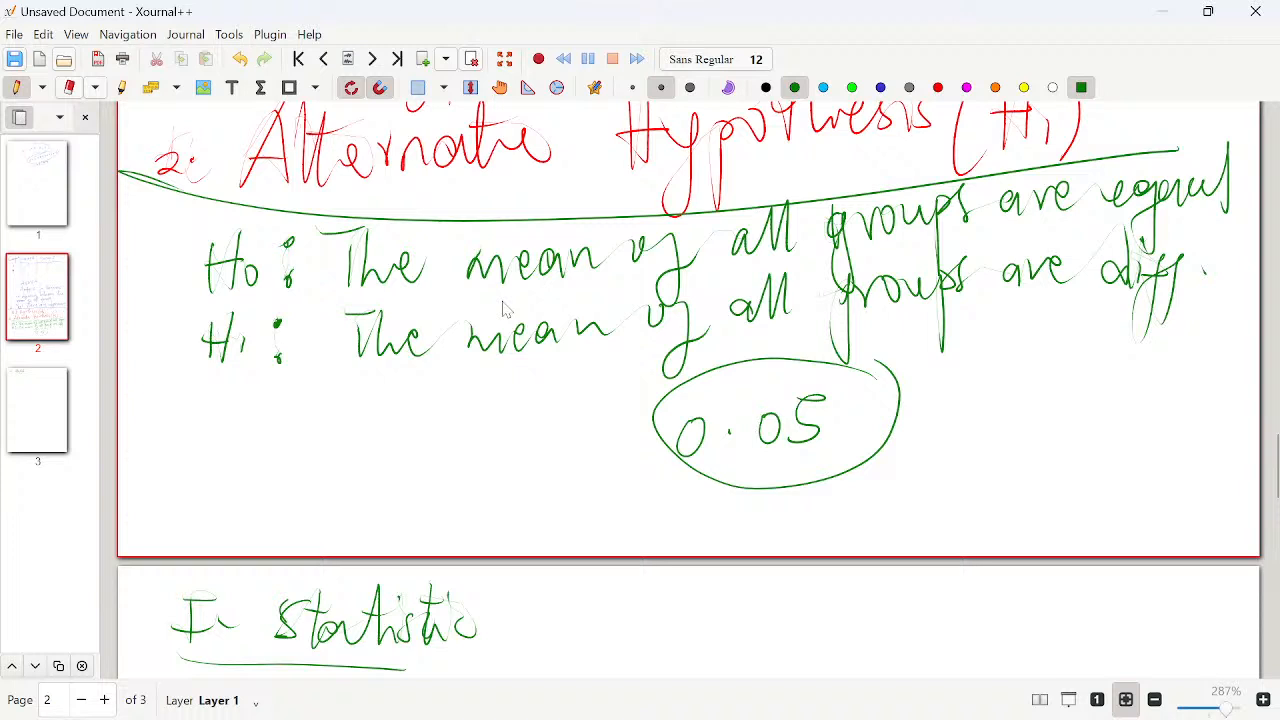
pyautogui.moveTo(340, 296)
pyautogui.mouseDown()
pyautogui.moveTo(1040, 243)
pyautogui.moveTo(1258, 176)
pyautogui.moveTo(1062, 162)
pyautogui.moveTo(644, 208)
pyautogui.moveTo(310, 222)
pyautogui.moveTo(345, 298)
pyautogui.mouseUp()
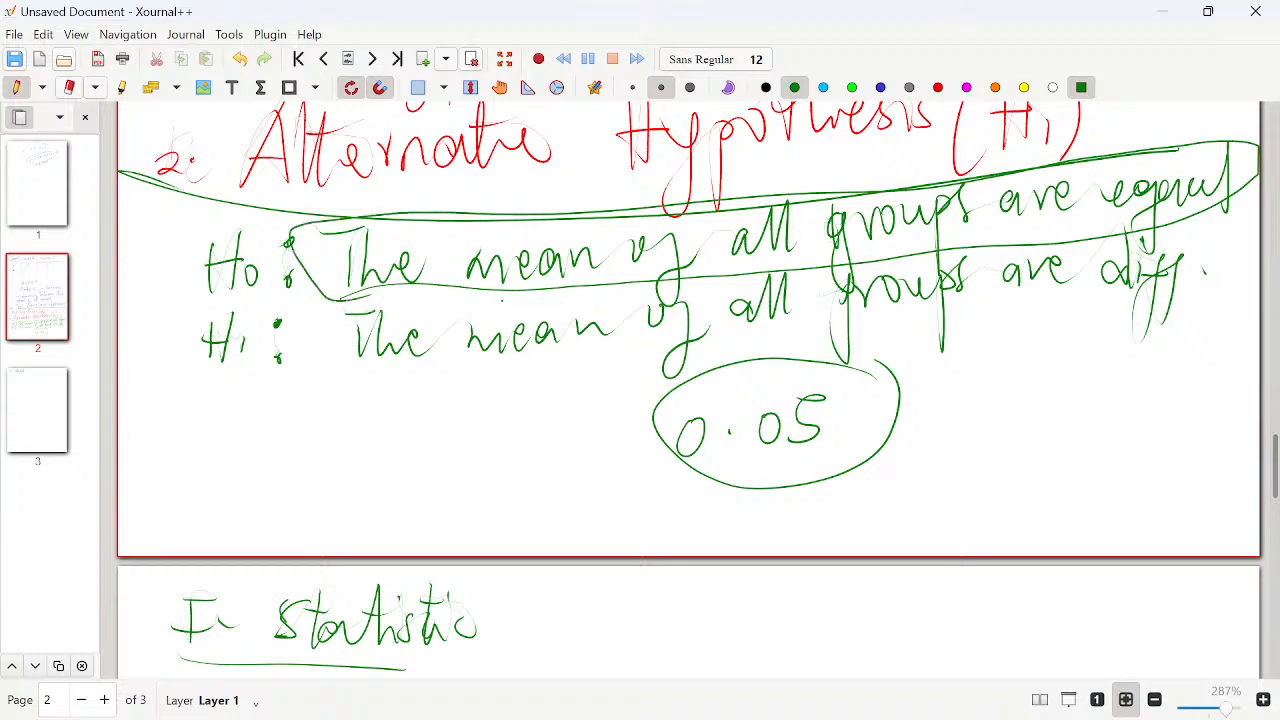
pyautogui.moveTo(226, 185)
pyautogui.mouseDown()
pyautogui.moveTo(198, 262)
pyautogui.moveTo(360, 296)
pyautogui.mouseUp()
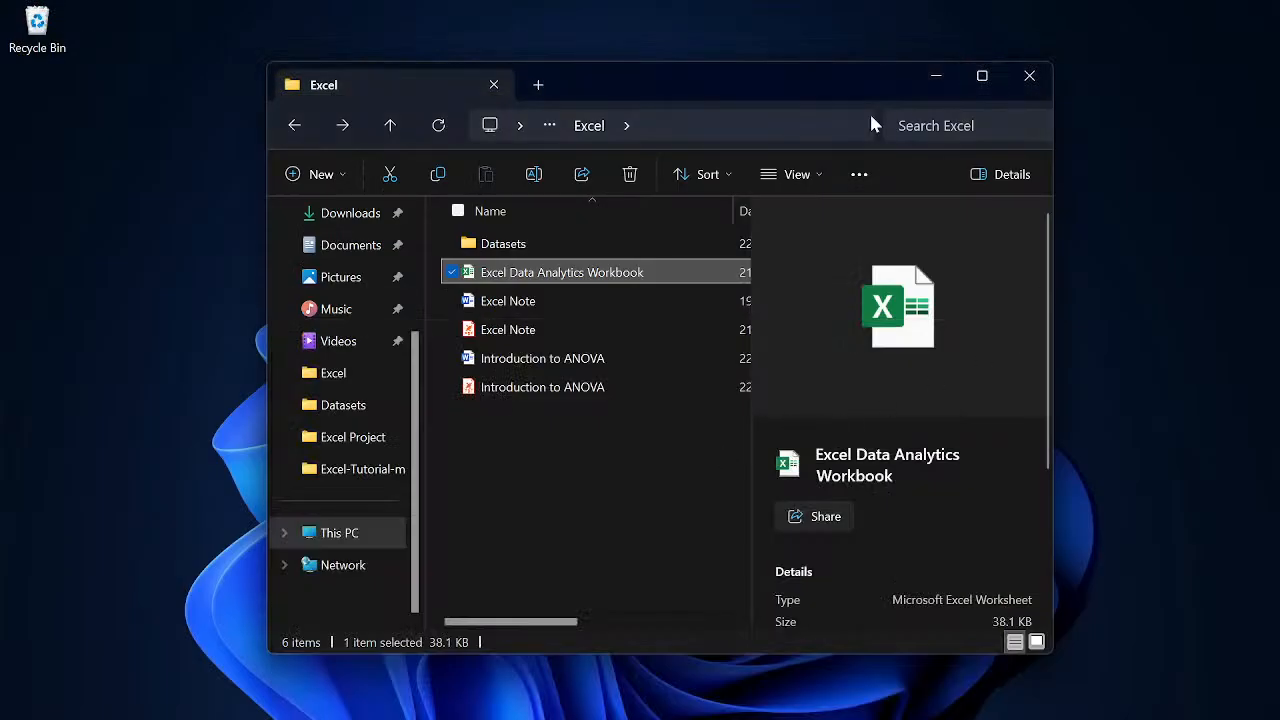
# - Return to Excel and review the ANOVA output together with the source data for Groups A, B and C
pyautogui.click(834, 698)
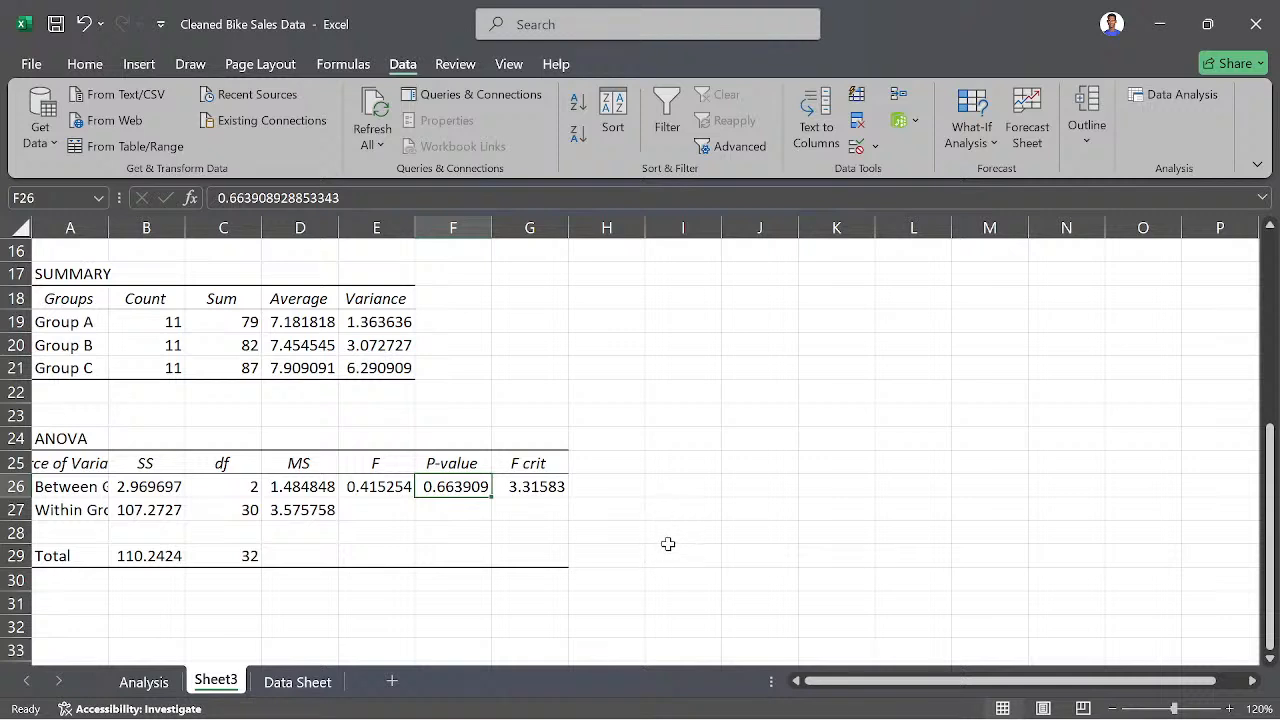
pyautogui.scroll(4, 245, 425)
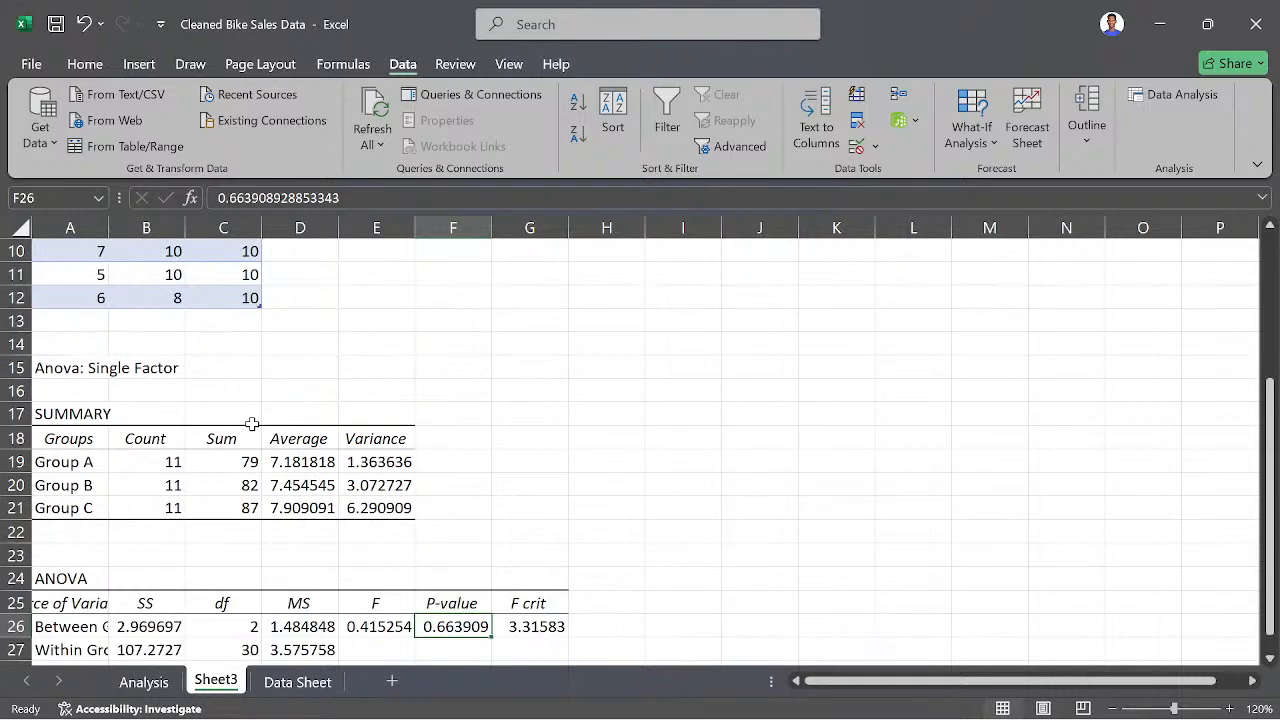
pyautogui.scroll(1, 330, 363)
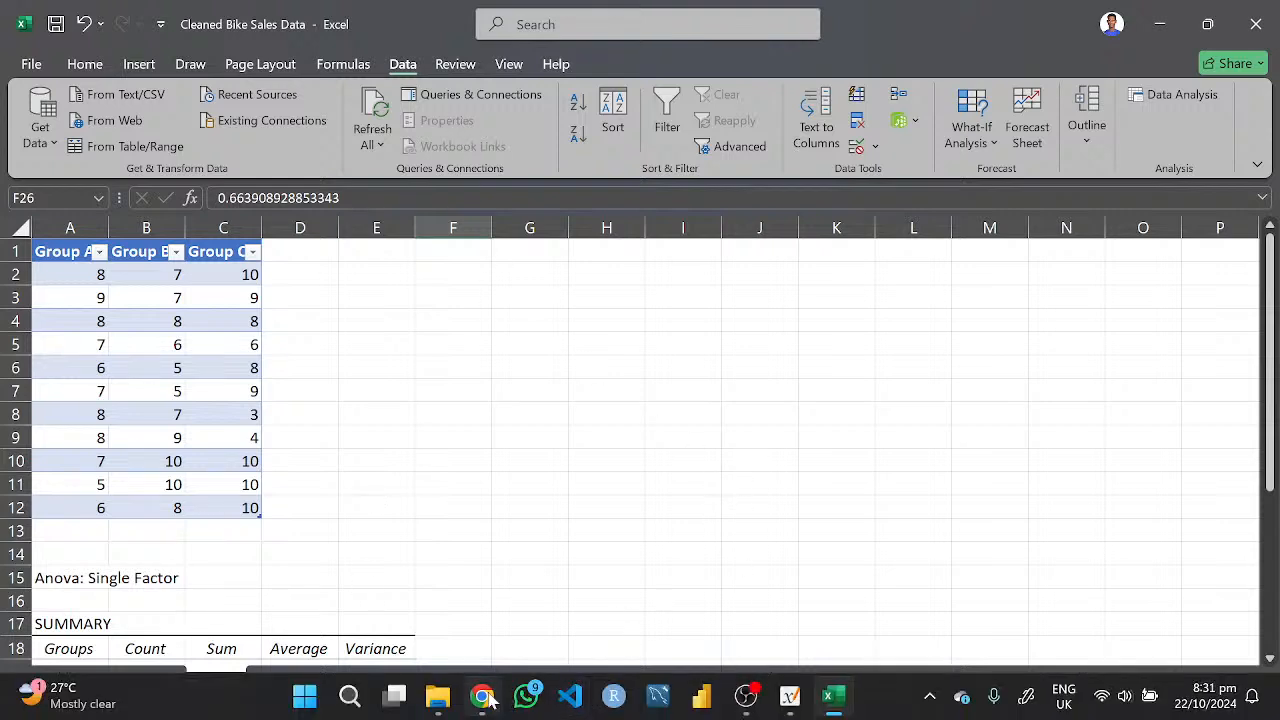
# - Open the Road Accident Data workbook from the Datasets folder in File Explorer
pyautogui.click(480, 697)
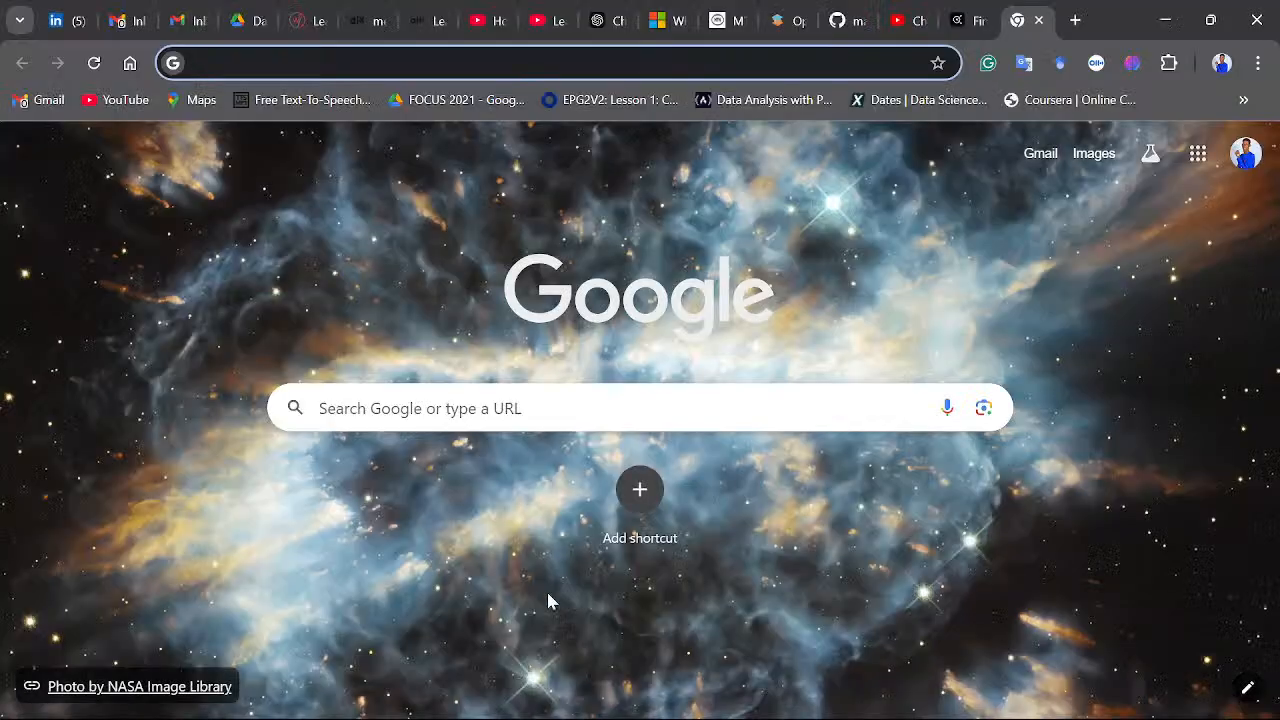
pyautogui.click(440, 697)
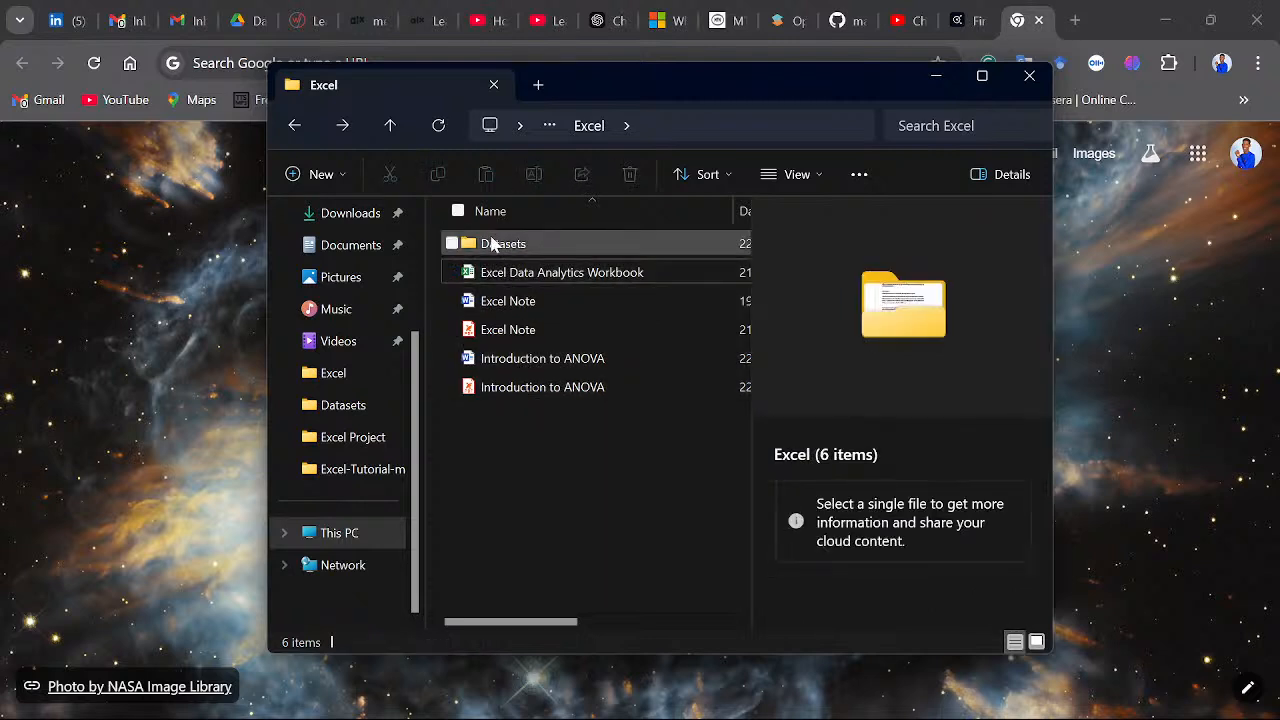
pyautogui.click(492, 243)
pyautogui.doubleClick(492, 243)
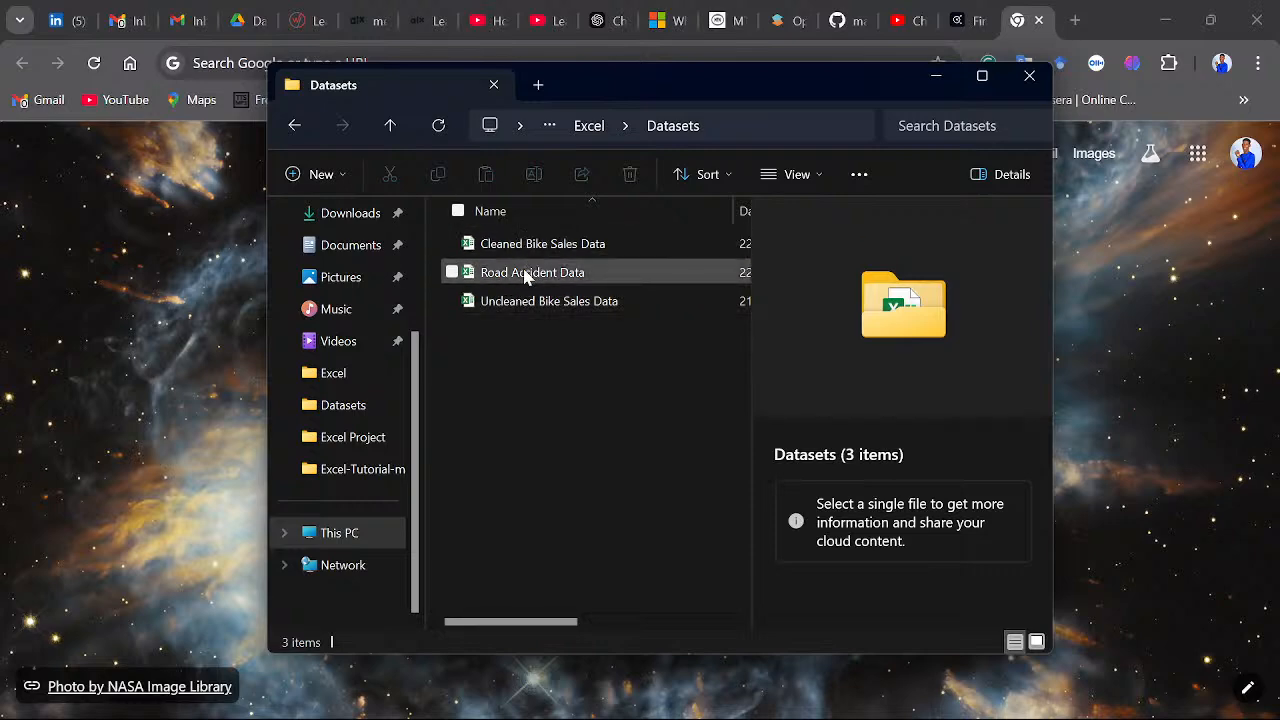
pyautogui.doubleClick(527, 276)
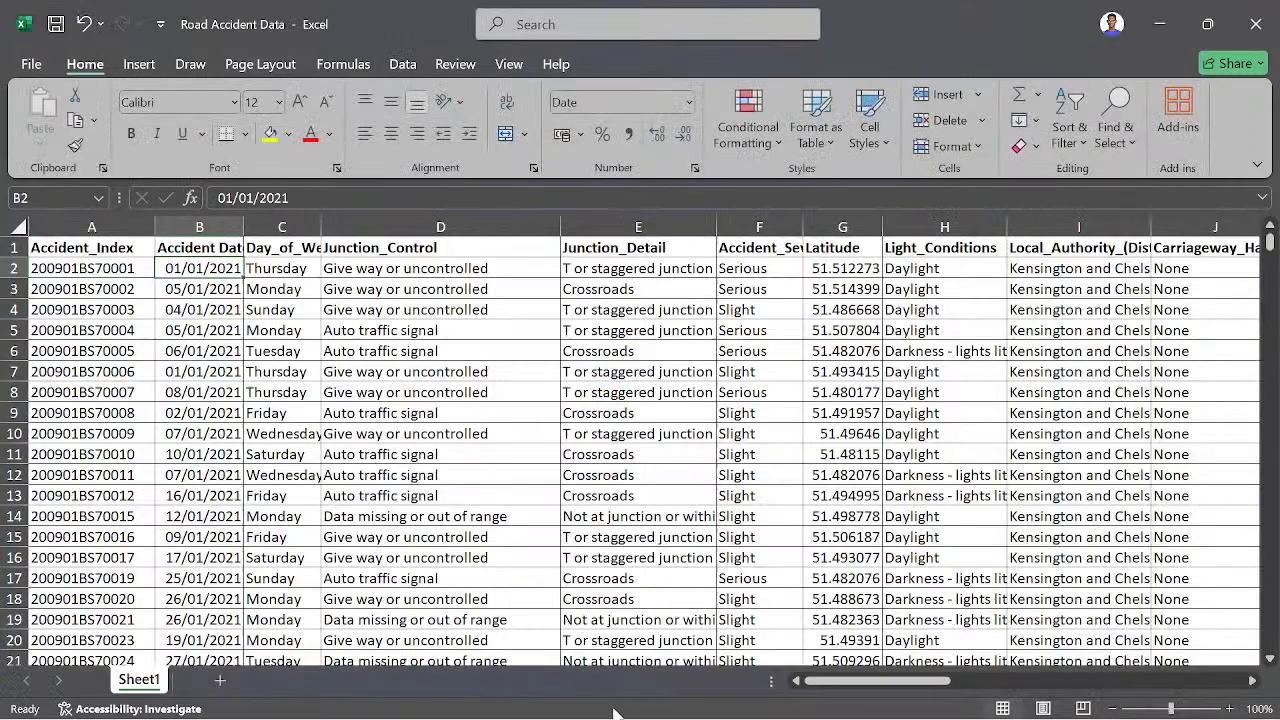
# - Close the Cleaned Bike Sales Data workbook without saving its changes
pyautogui.moveTo(637, 714)
pyautogui.moveTo(850, 695)
pyautogui.click(720, 585)
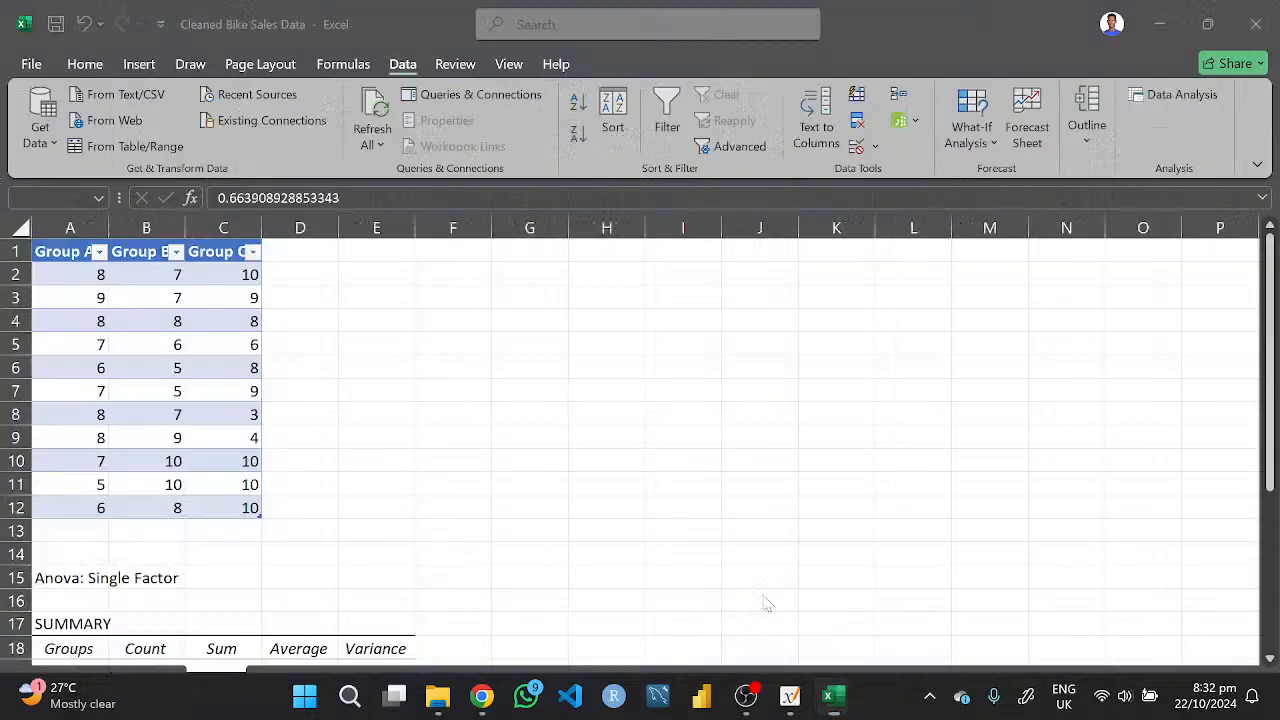
pyautogui.click(1257, 33)
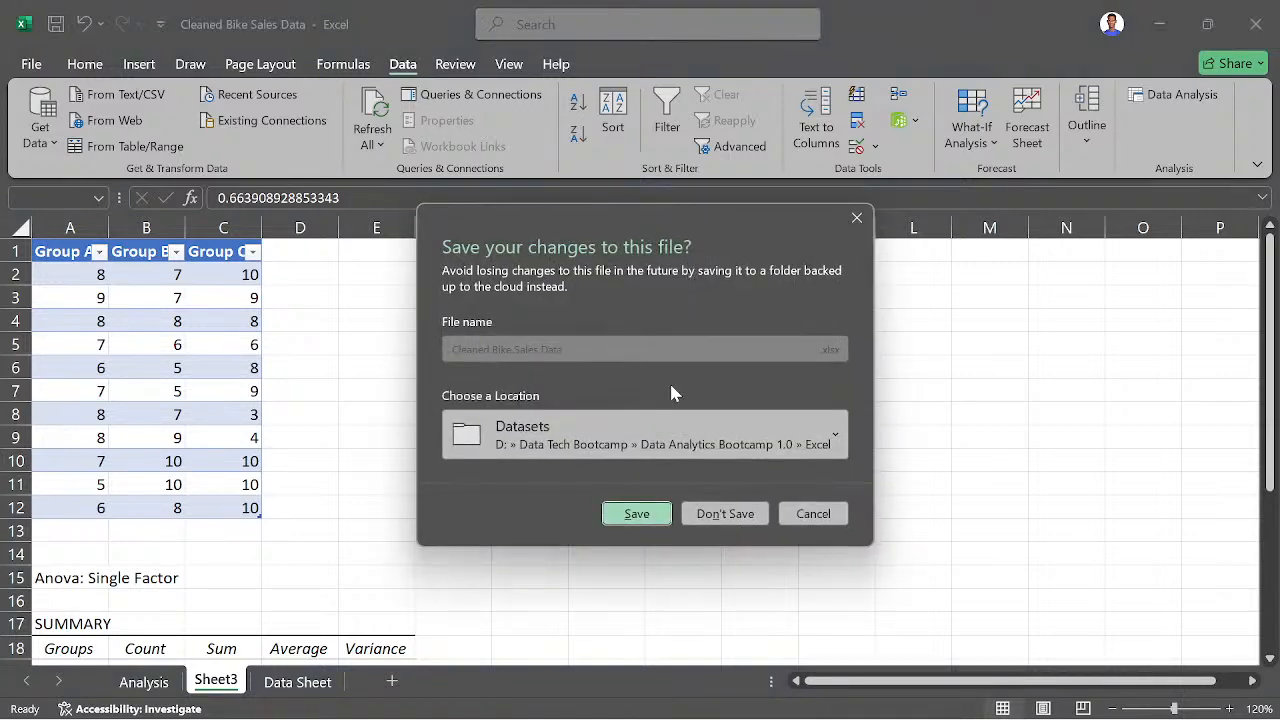
pyautogui.click(690, 446)
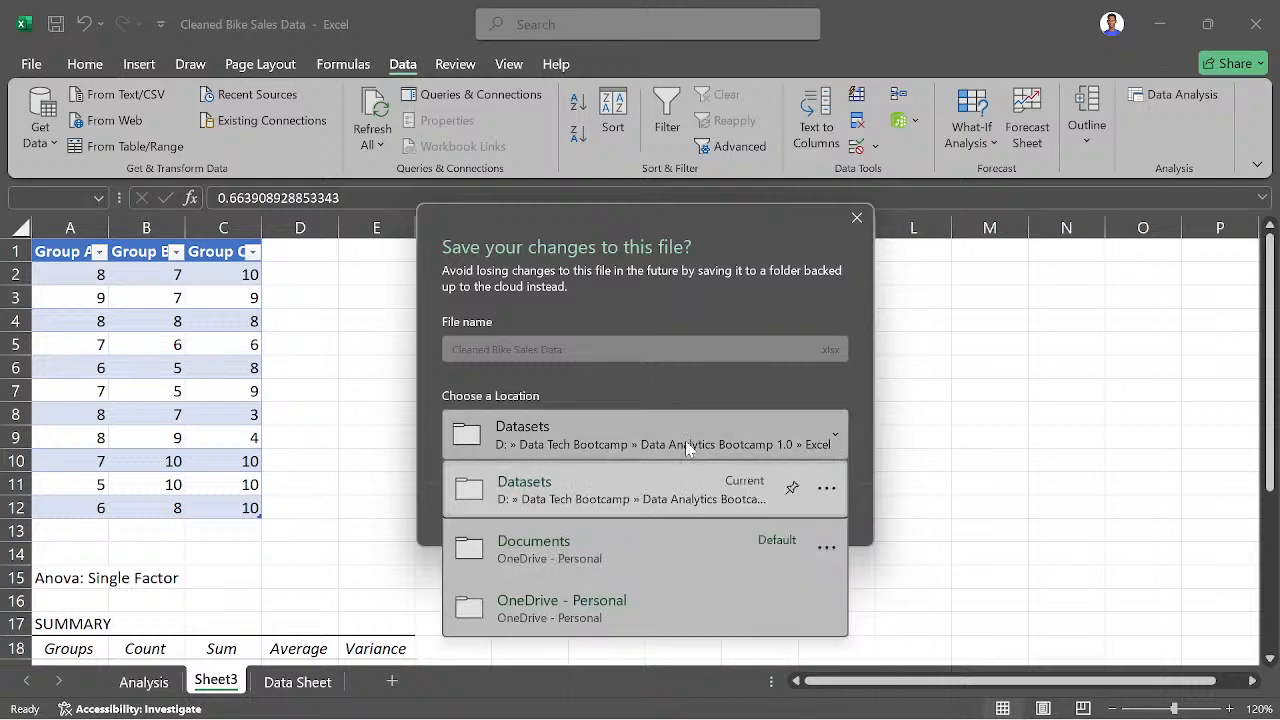
pyautogui.click(562, 556)
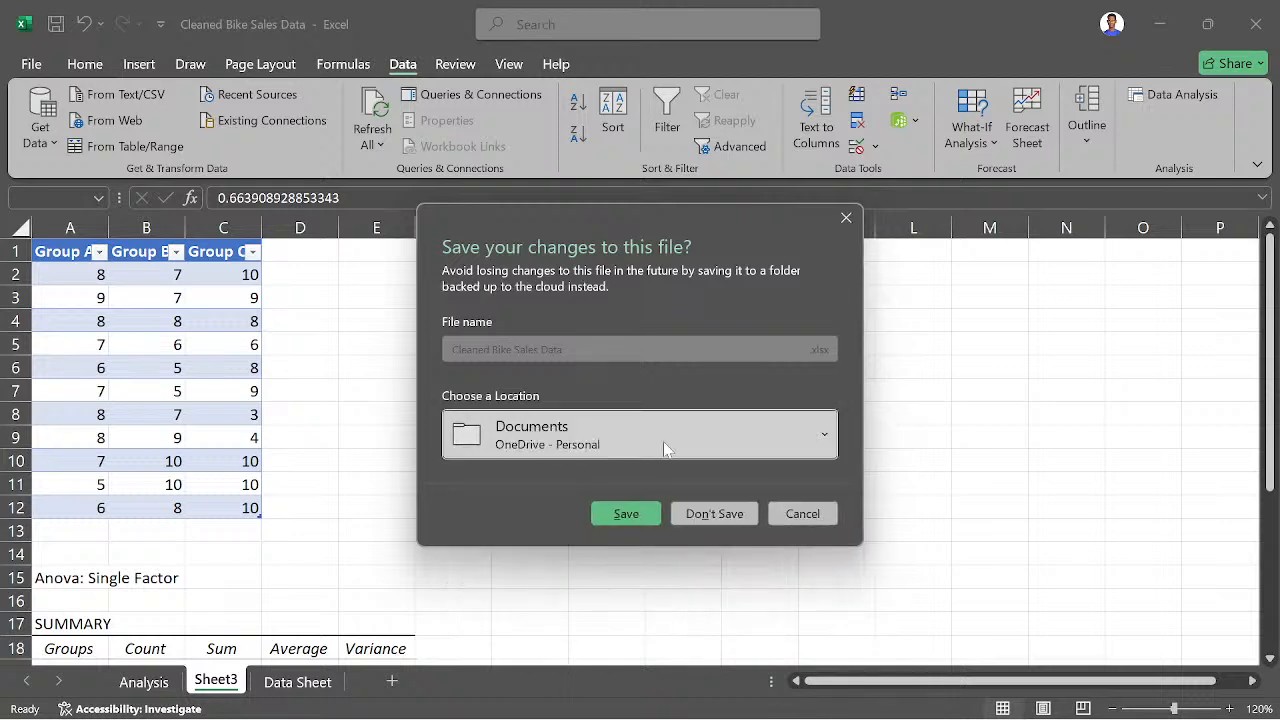
pyautogui.click(714, 511)
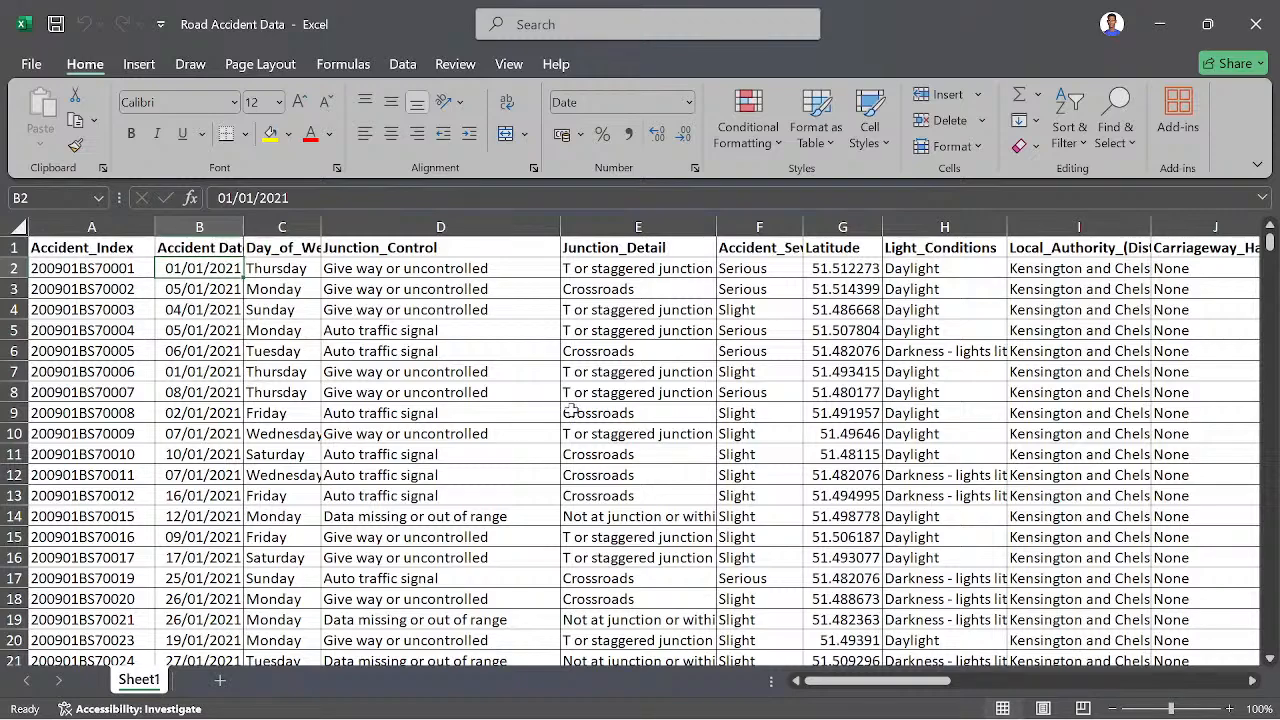
# - Examine the Road Accident Data records and all columns from Accident_Index to Vehicle_Type
pyautogui.scroll(-4, 457, 476)
pyautogui.scroll(4, 490, 457)
pyautogui.scroll(-6, 165, 371)
pyautogui.scroll(-2, 163, 371)
pyautogui.scroll(8, 140, 330)
pyautogui.click(100, 262)
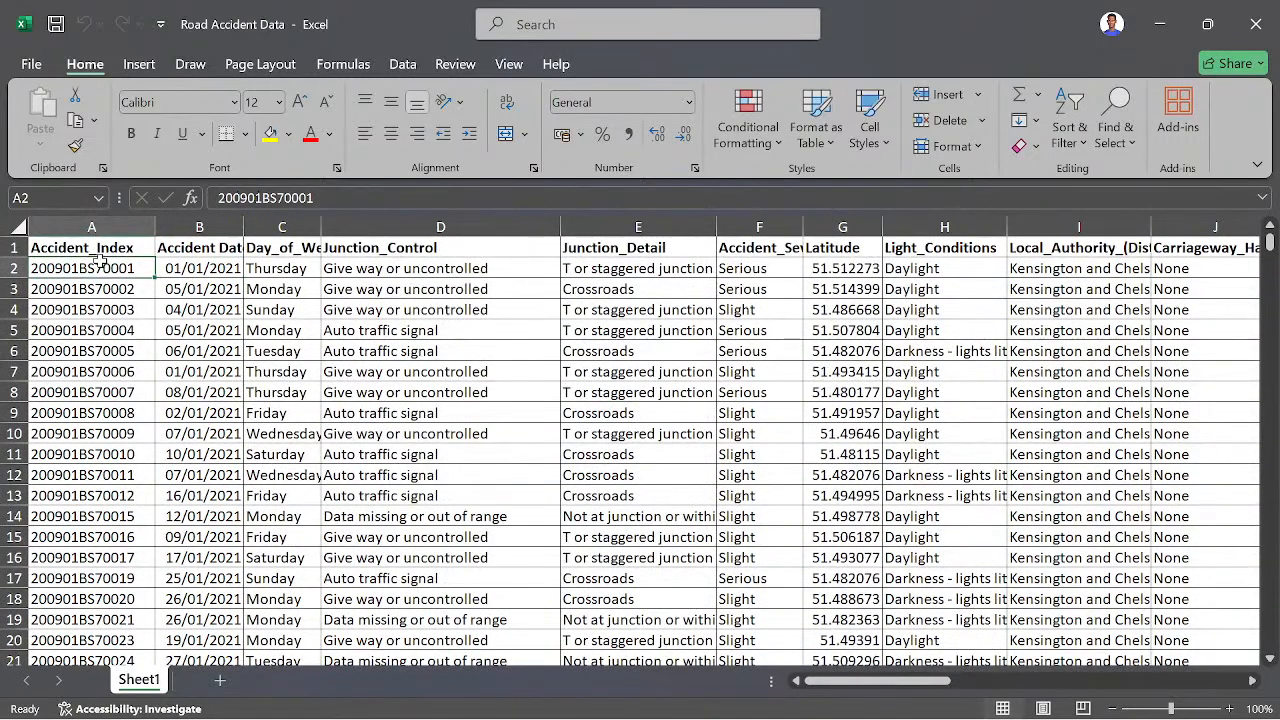
pyautogui.hotkey('ctrl', 'a')
pyautogui.hscroll(5, 100, 262)
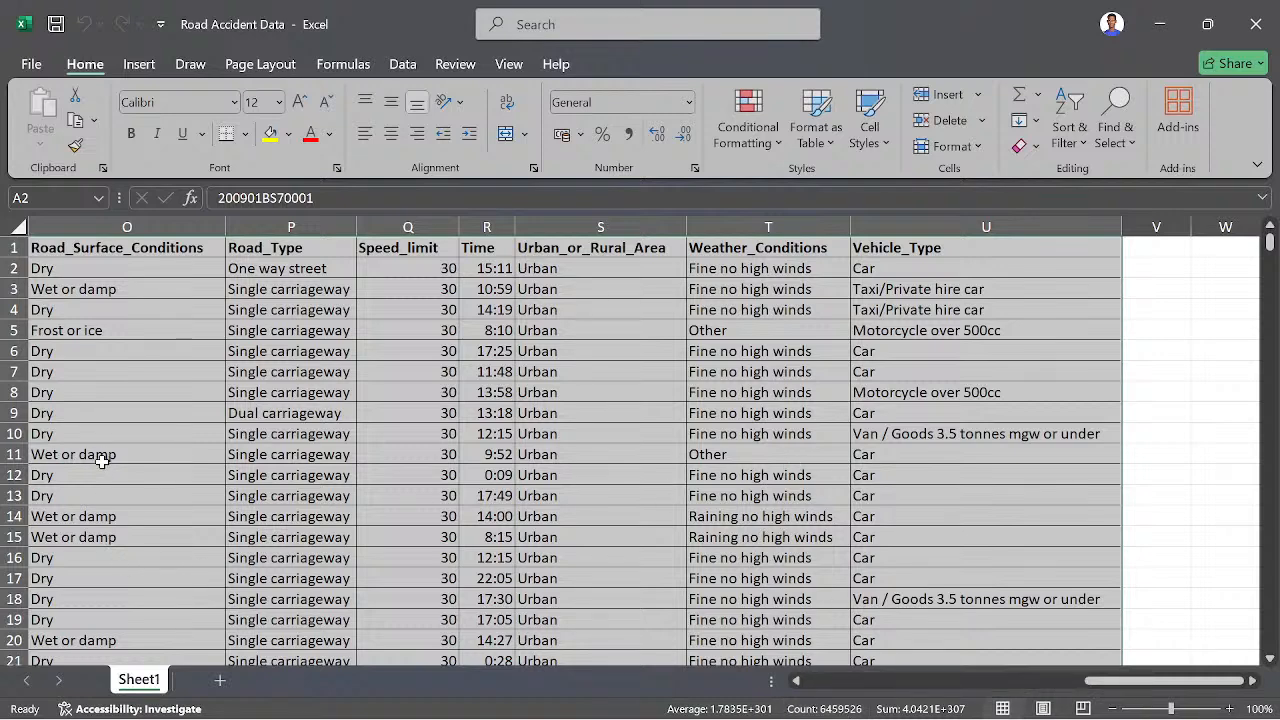
pyautogui.click(103, 539)
pyautogui.scroll(-18, 96, 575)
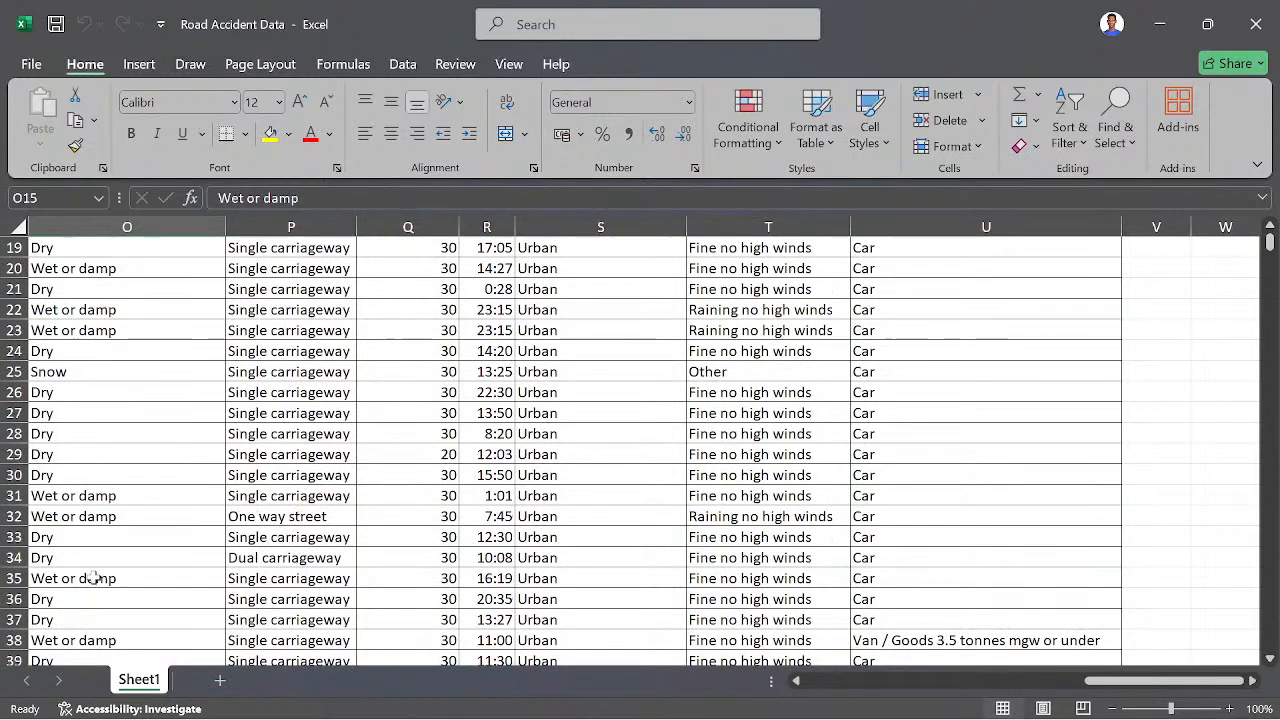
# - Inspect the final records of the road accident dataset for its extent, and return to the header row
pyautogui.moveTo(1271, 250); pyautogui.dragTo(1270, 645)
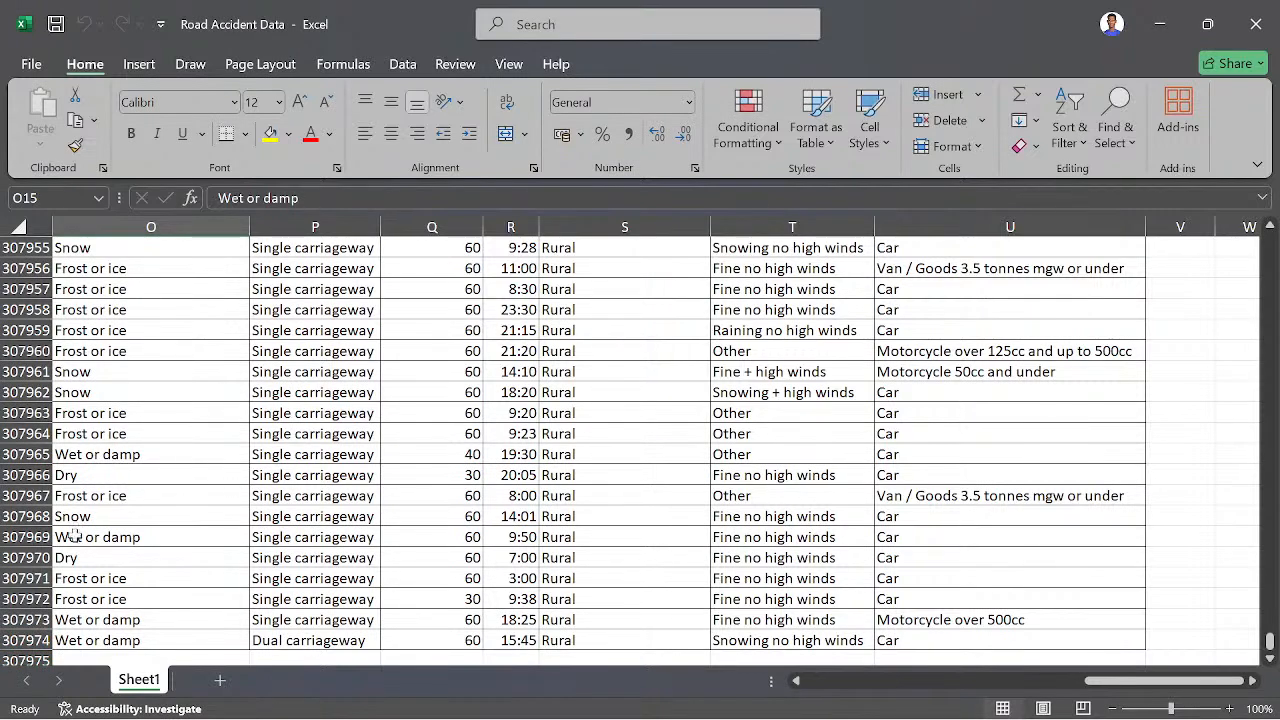
pyautogui.scroll(20, 908, 434)
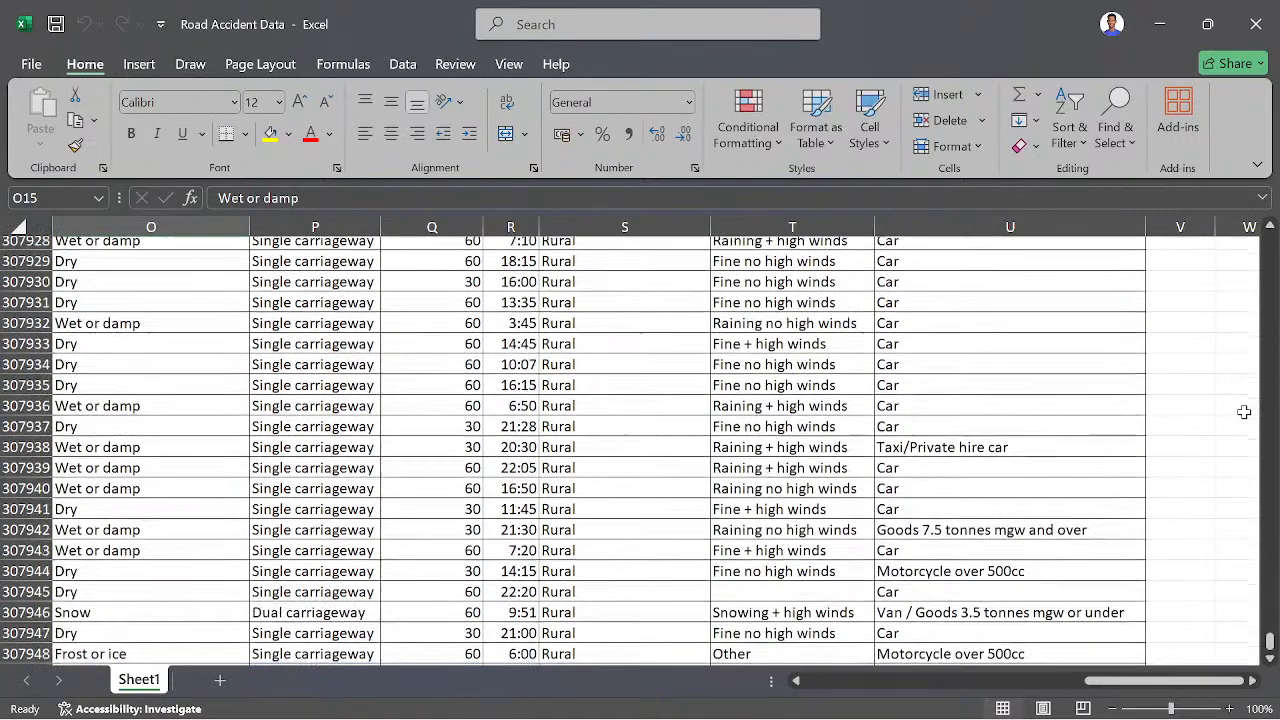
pyautogui.scroll(6, 767, 463)
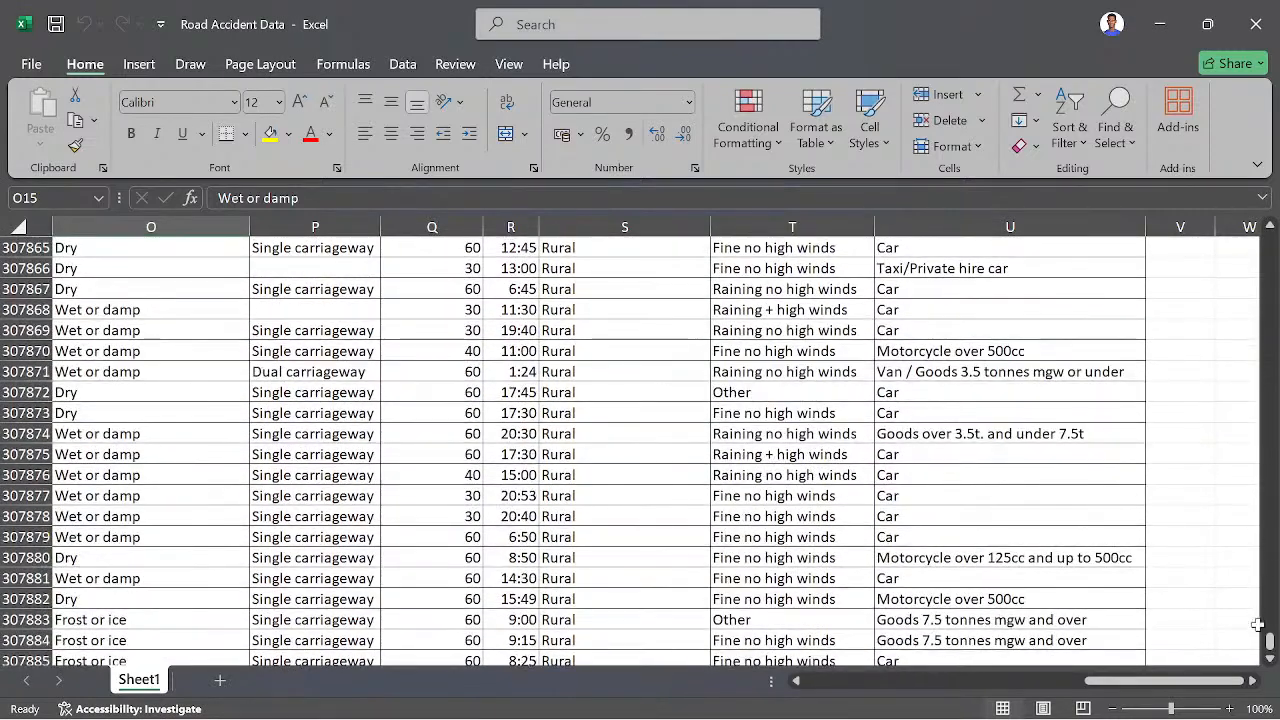
pyautogui.scroll(5, 1268, 640)
pyautogui.scroll(2, 1268, 640)
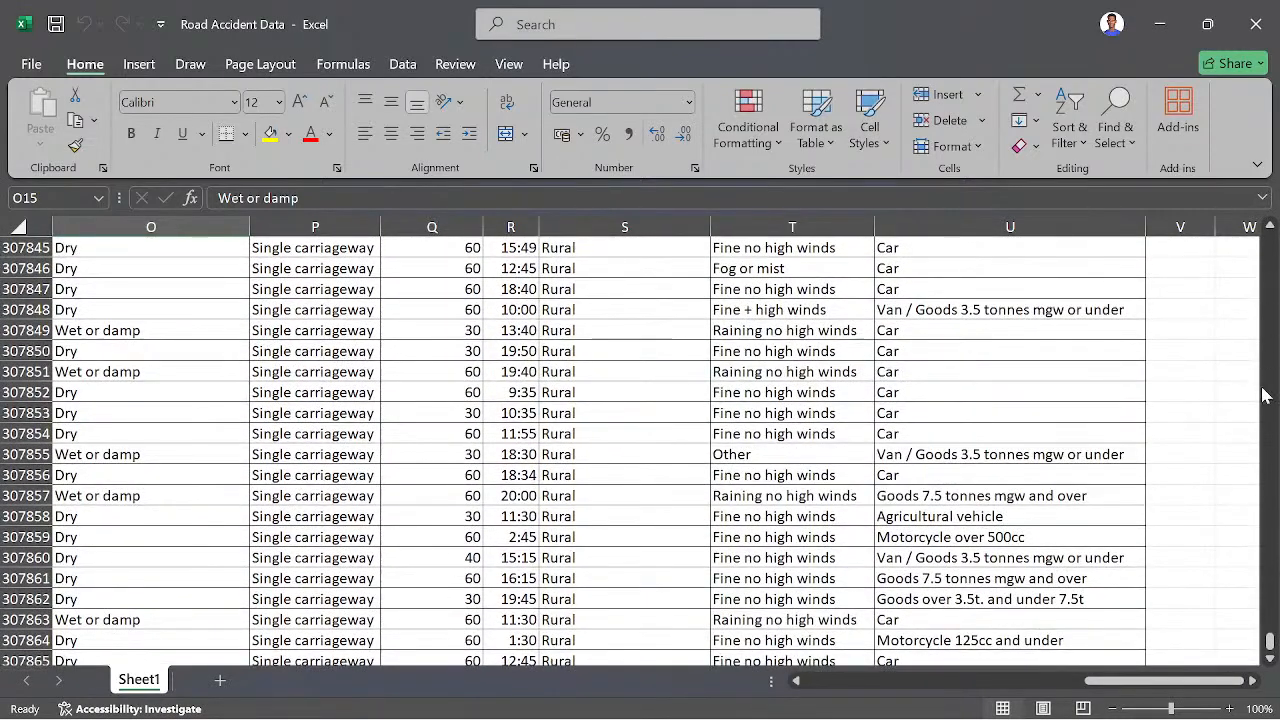
pyautogui.moveTo(1272, 645); pyautogui.dragTo(1268, 240)
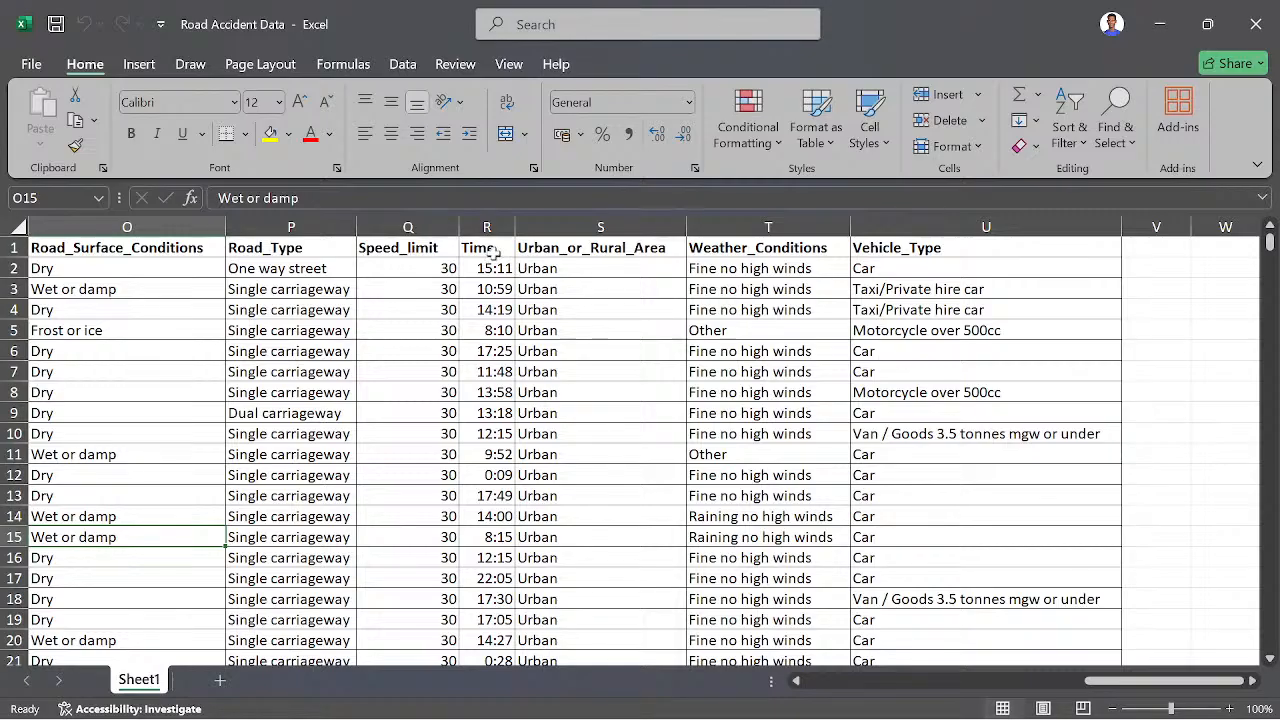
# - Review the Accident_Severity column and the neighbouring column headers back to Accident_Index
pyautogui.moveTo(1125, 690); pyautogui.dragTo(930, 690)
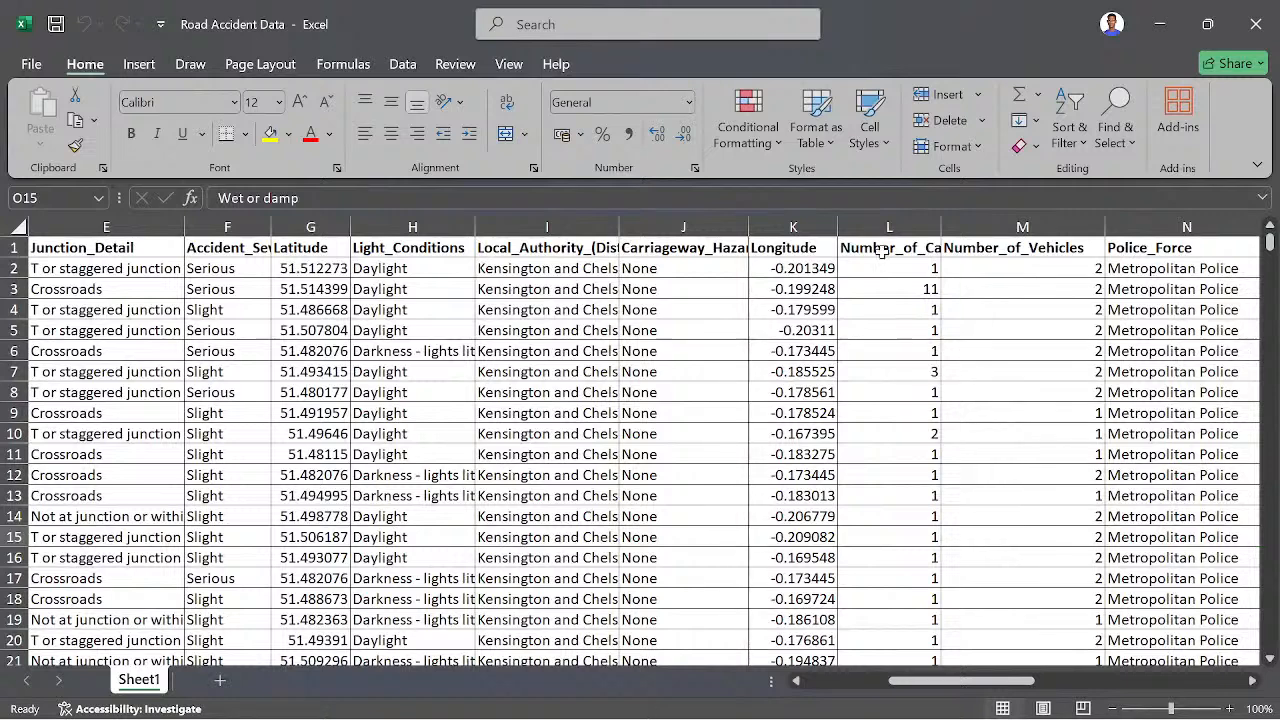
pyautogui.click(205, 247)
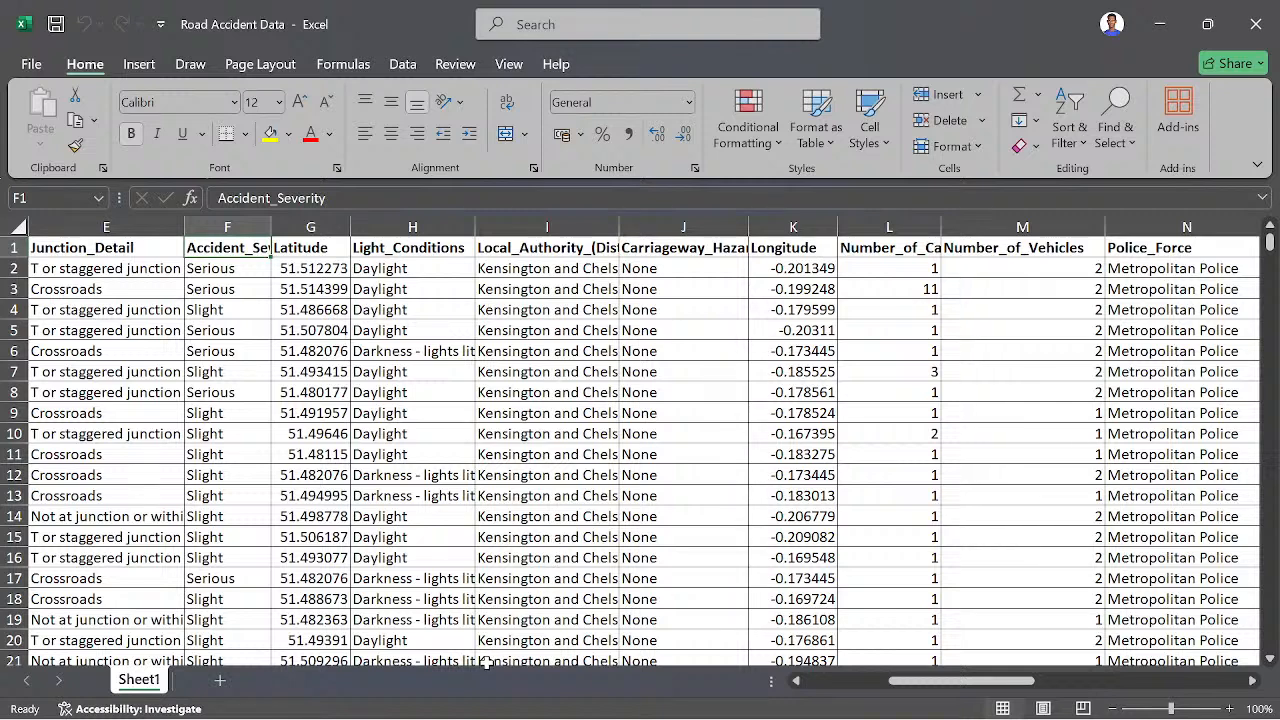
pyautogui.click(222, 216)
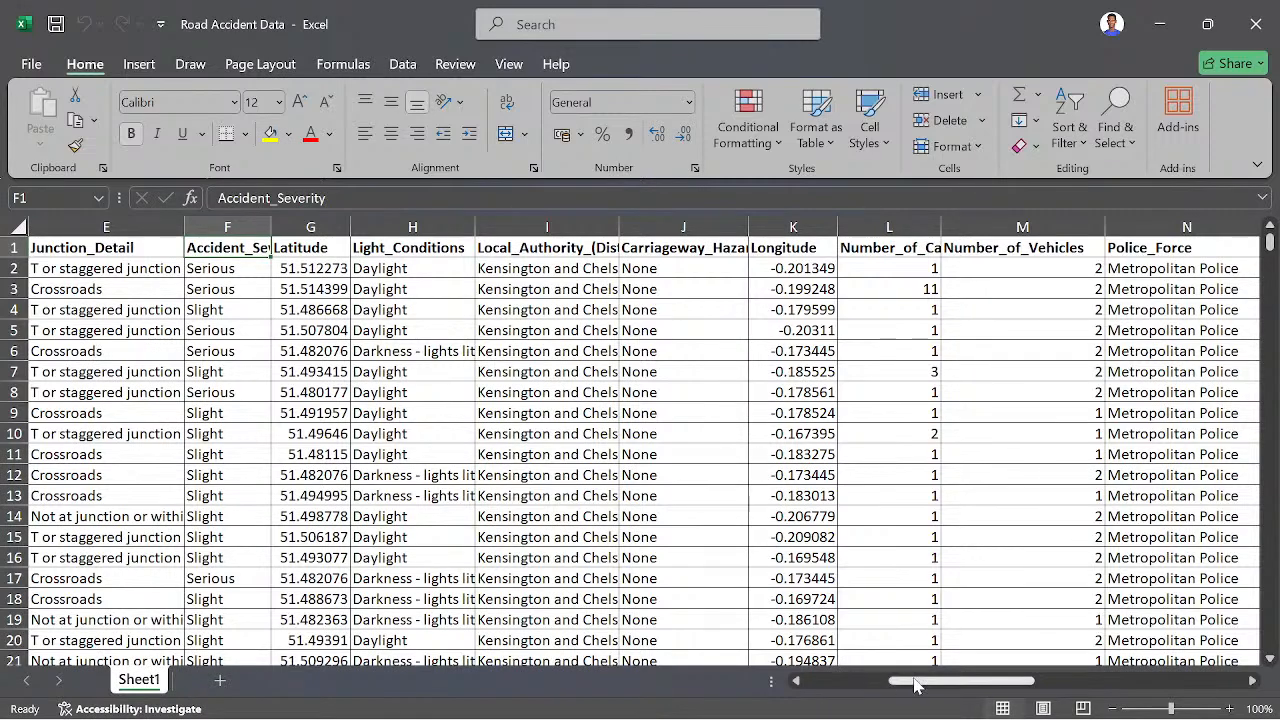
pyautogui.moveTo(916, 684); pyautogui.dragTo(812, 684)
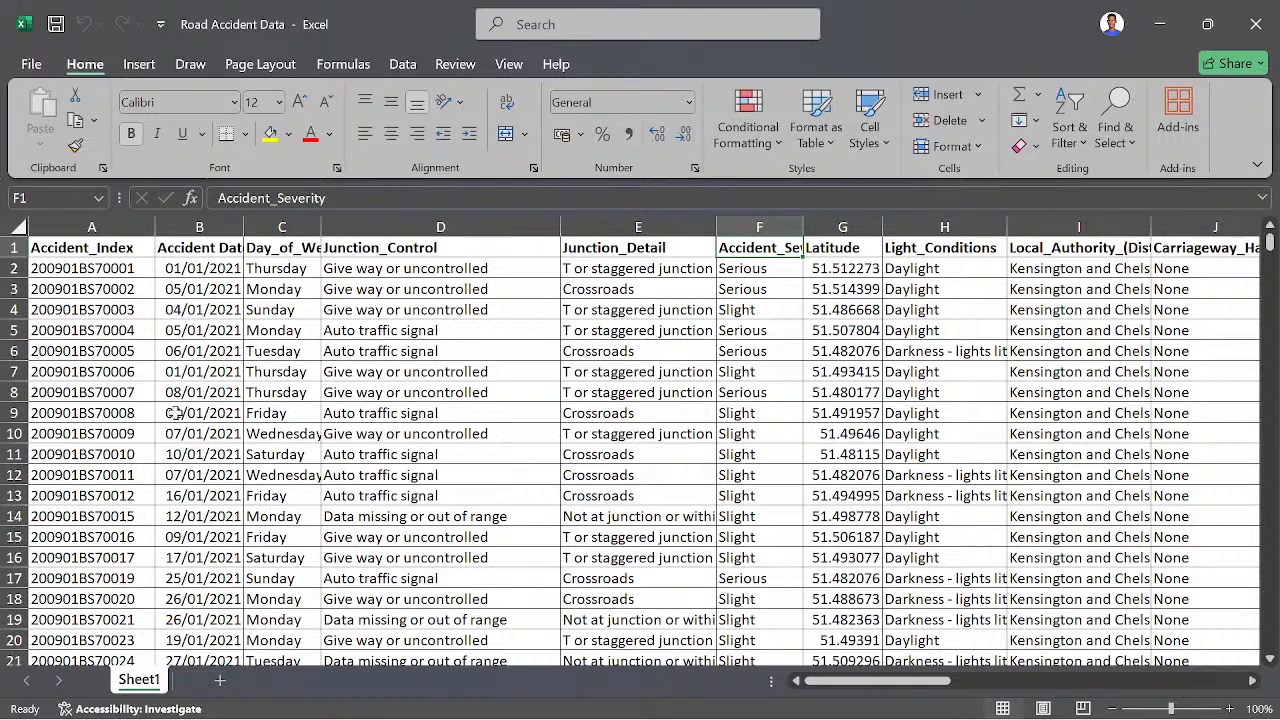
# - Add filters to the header row of the entire road accident dataset, A1:U307974, and return to its first columns
pyautogui.click(113, 245)
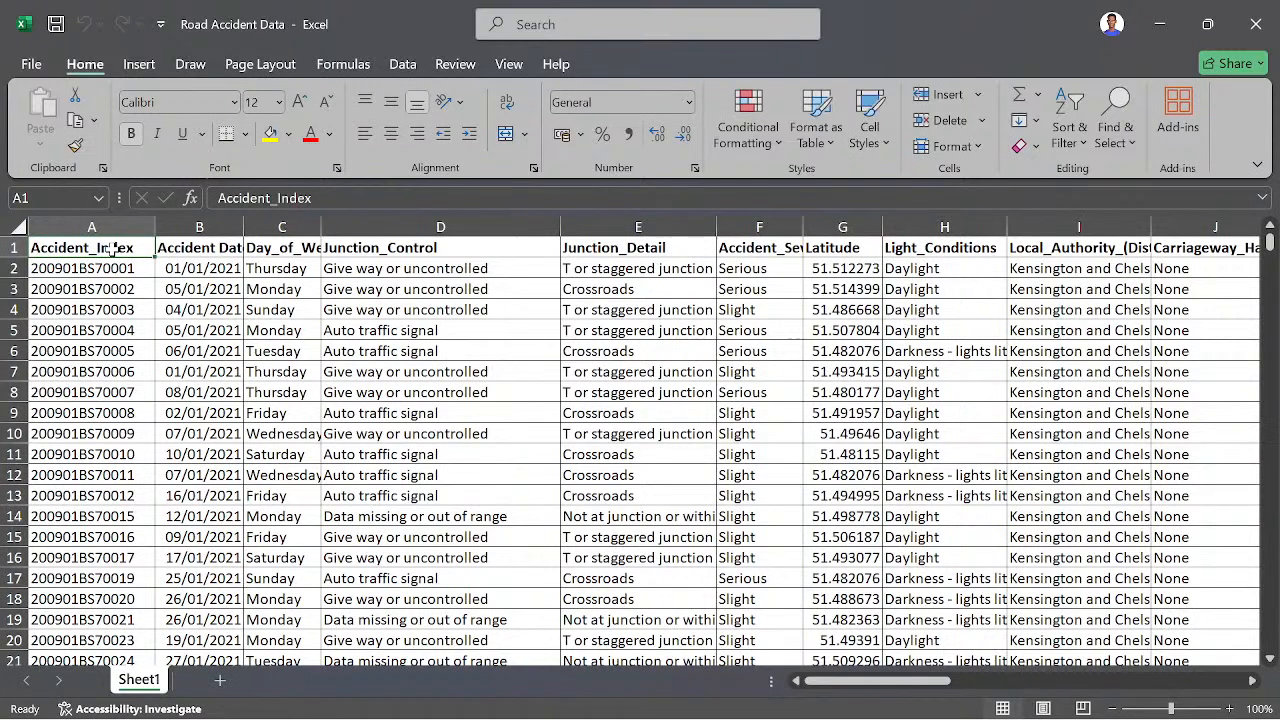
pyautogui.hotkey('ctrl', 'shift', 'End')
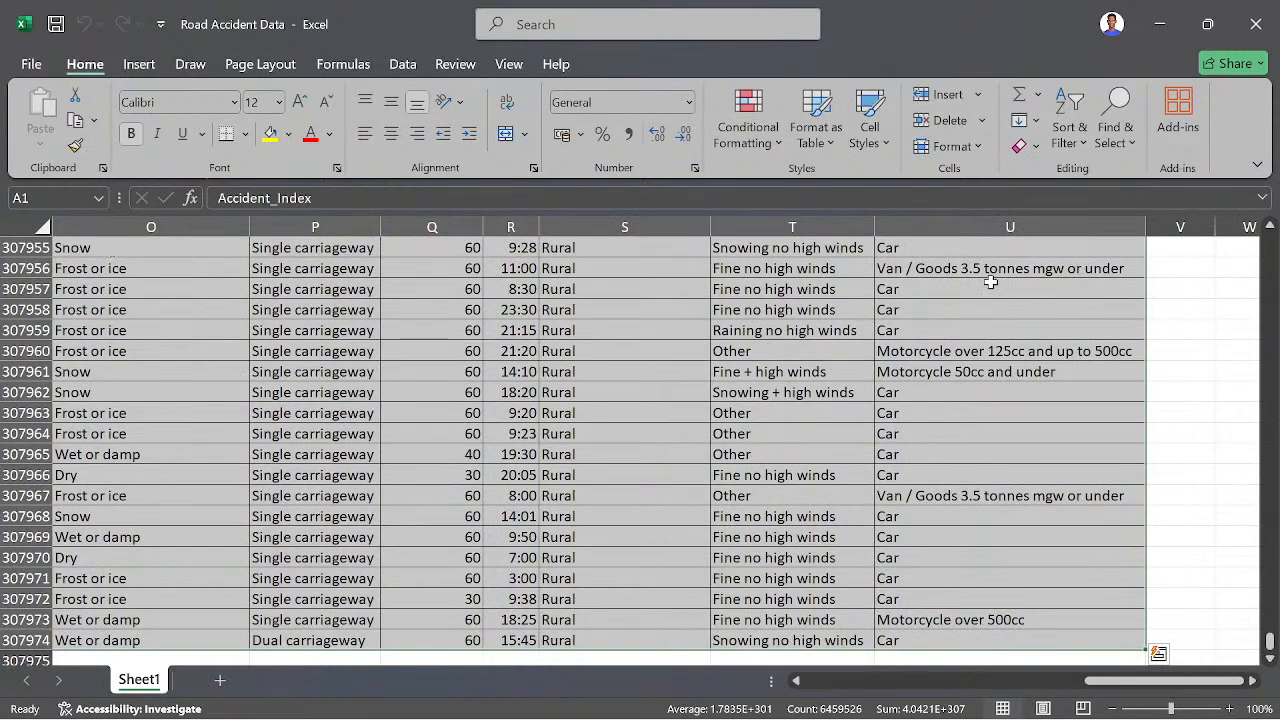
pyautogui.click(1066, 133)
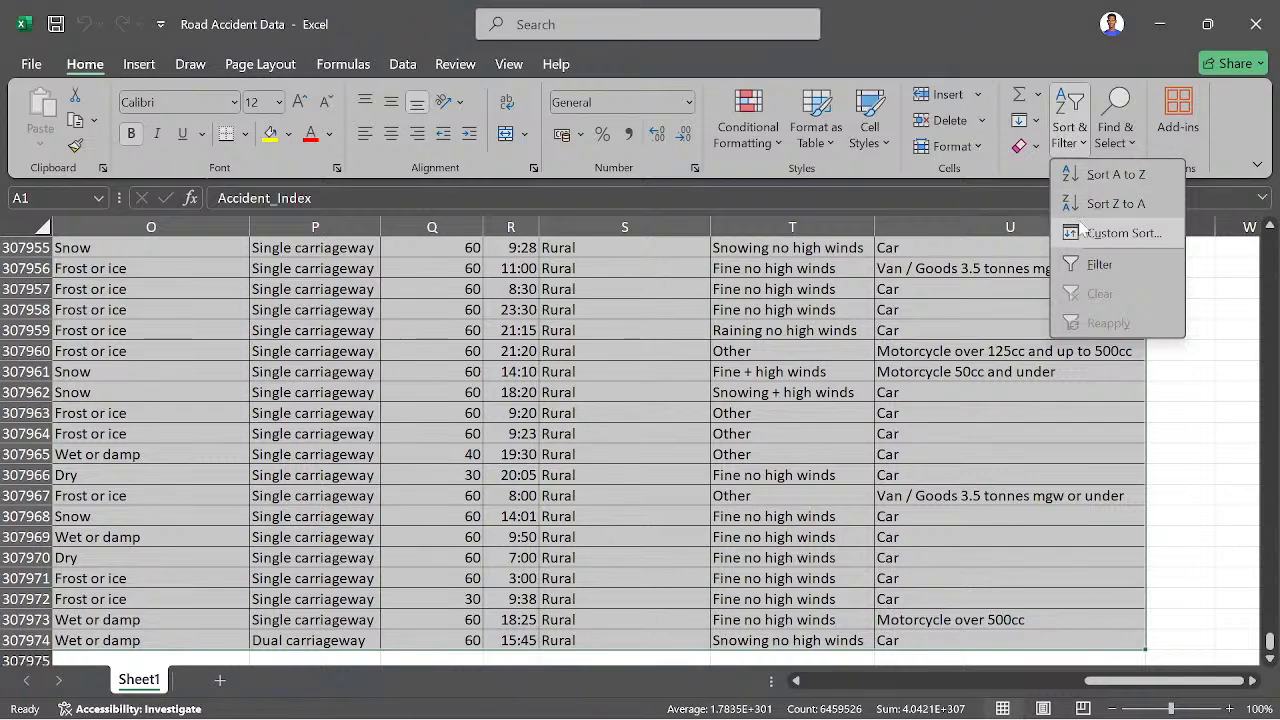
pyautogui.click(1096, 267)
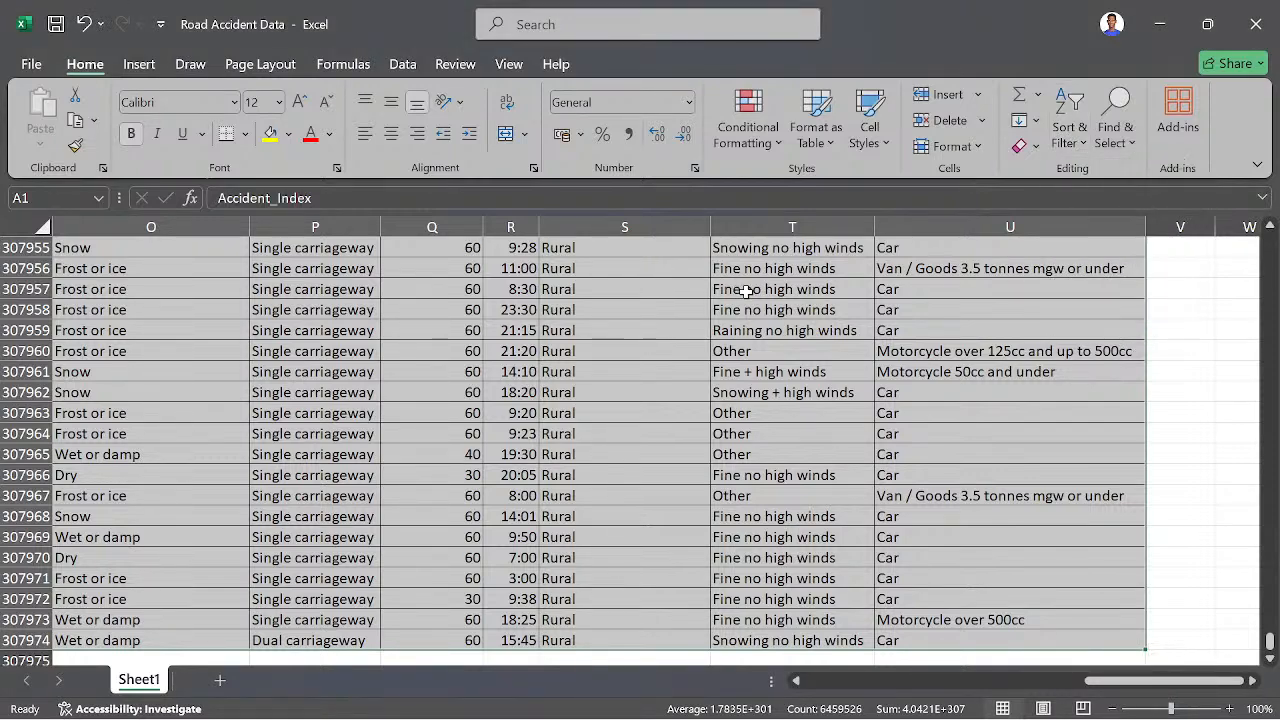
pyautogui.scroll(15, 1274, 345)
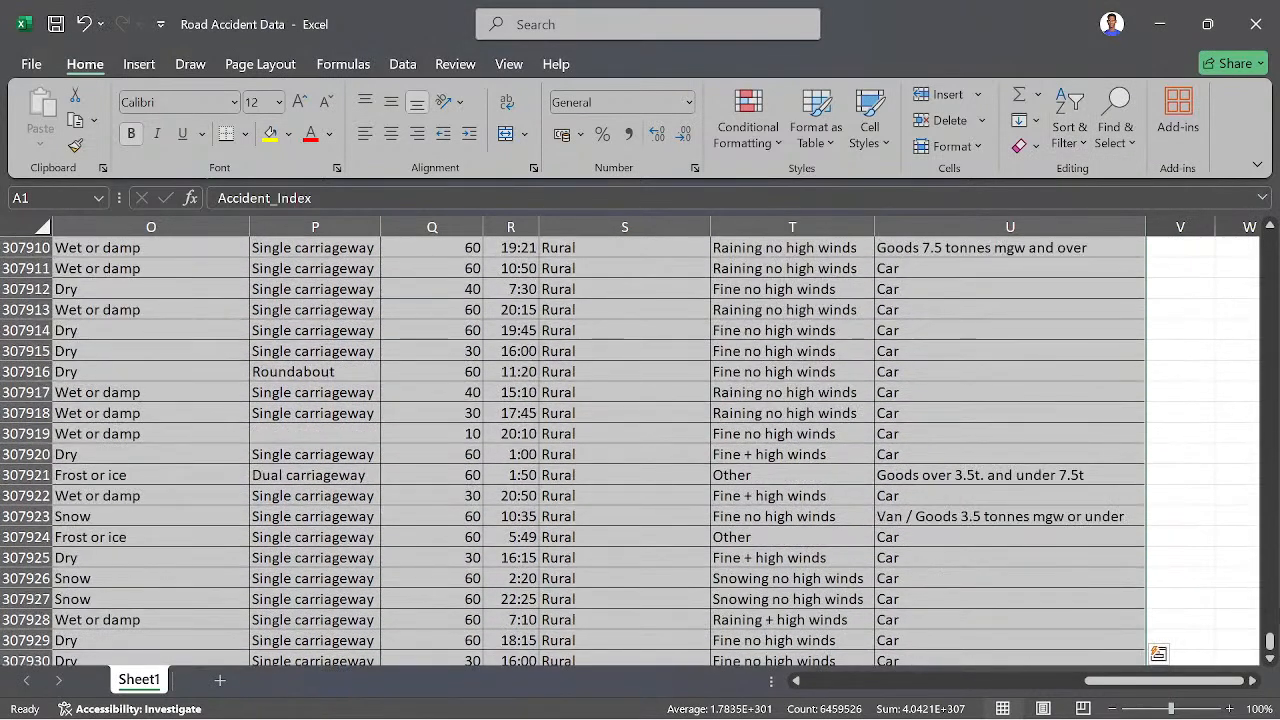
pyautogui.moveTo(1274, 637); pyautogui.dragTo(1272, 243)
pyautogui.click(452, 355)
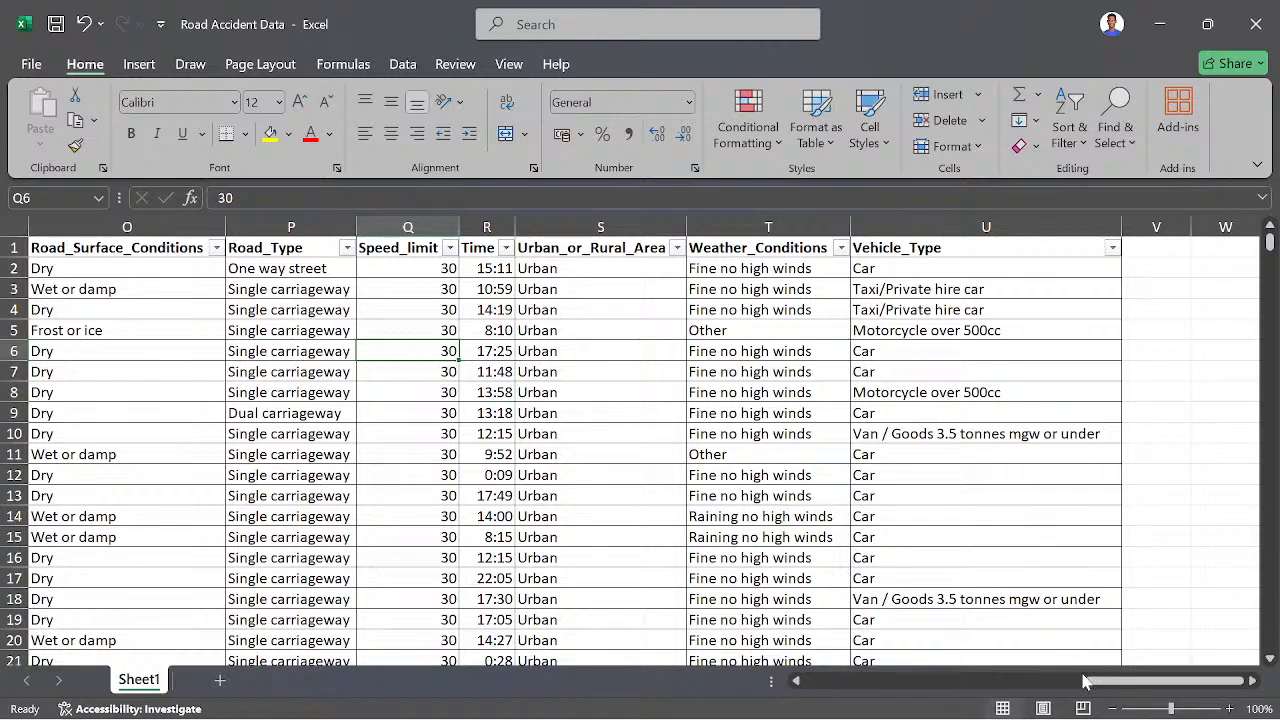
pyautogui.moveTo(1090, 681); pyautogui.dragTo(760, 684)
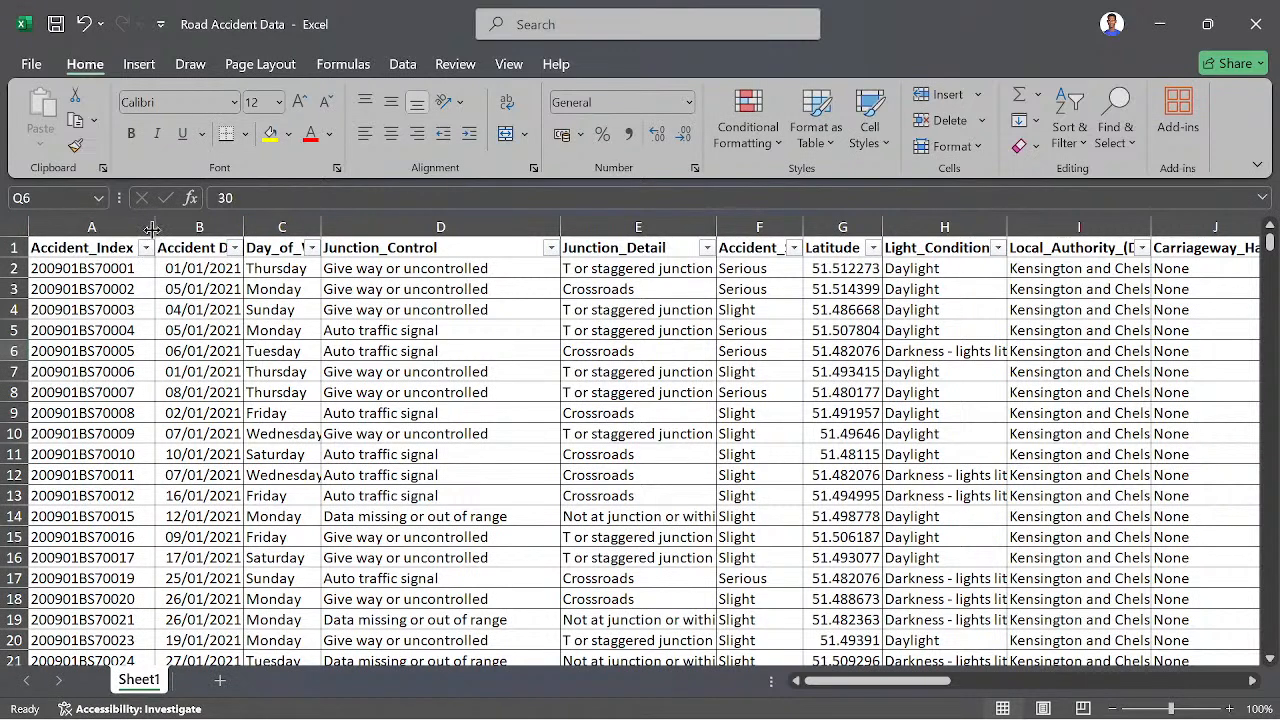
# - Widen the Accident_Index, Accident Date, Day_of_Week, Junction_Detail, Accident_Severity and Latitude columns to fit their headers and entries
pyautogui.moveTo(152, 230); pyautogui.dragTo(168, 230)
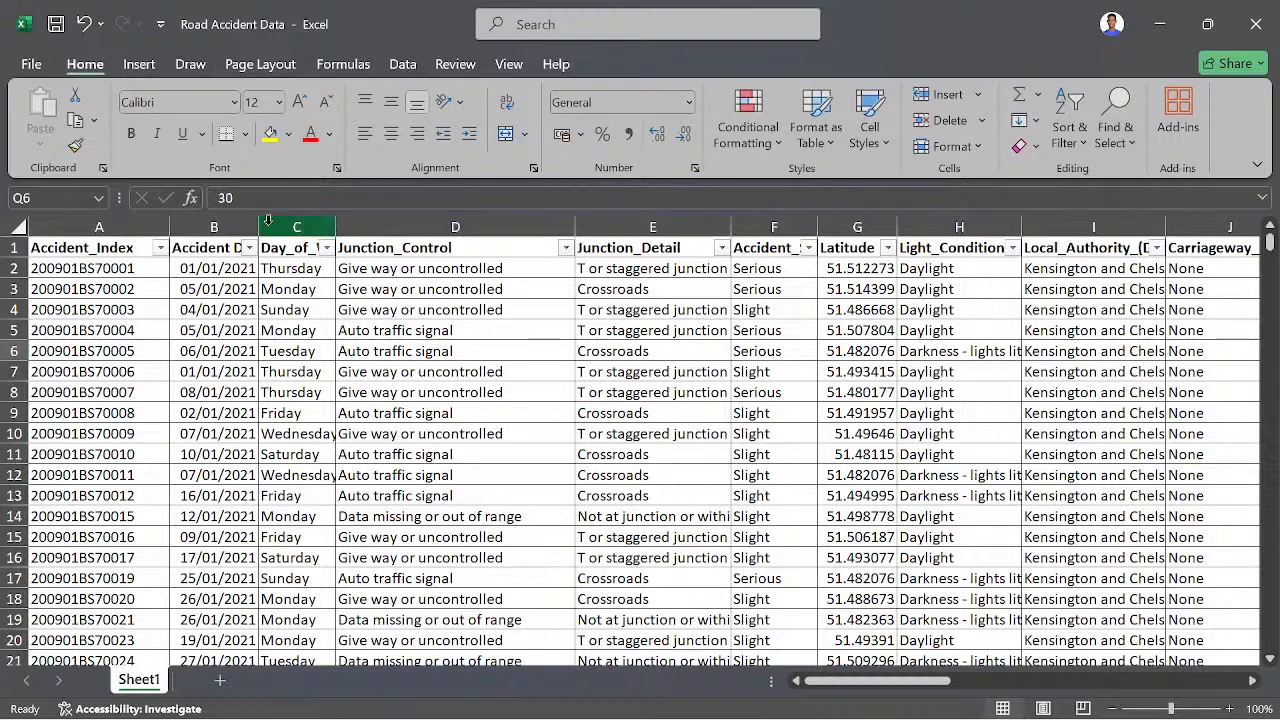
pyautogui.moveTo(258, 226); pyautogui.dragTo(410, 225)
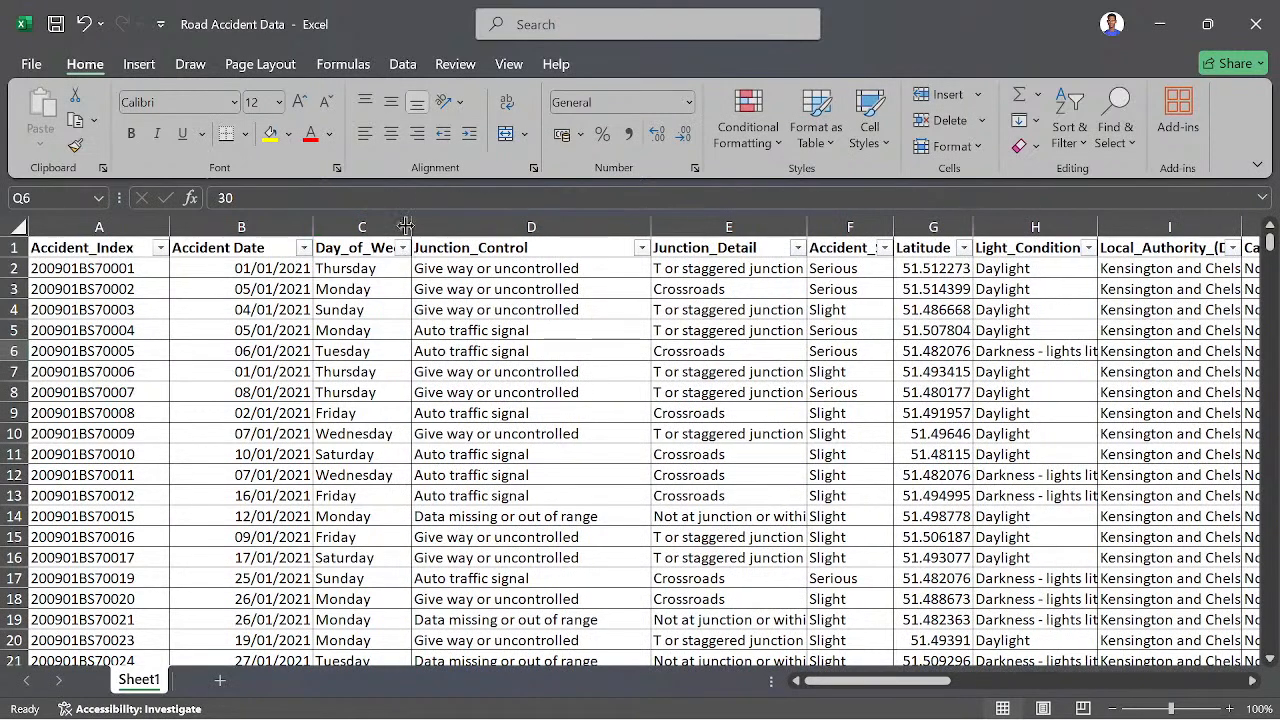
pyautogui.doubleClick(410, 221)
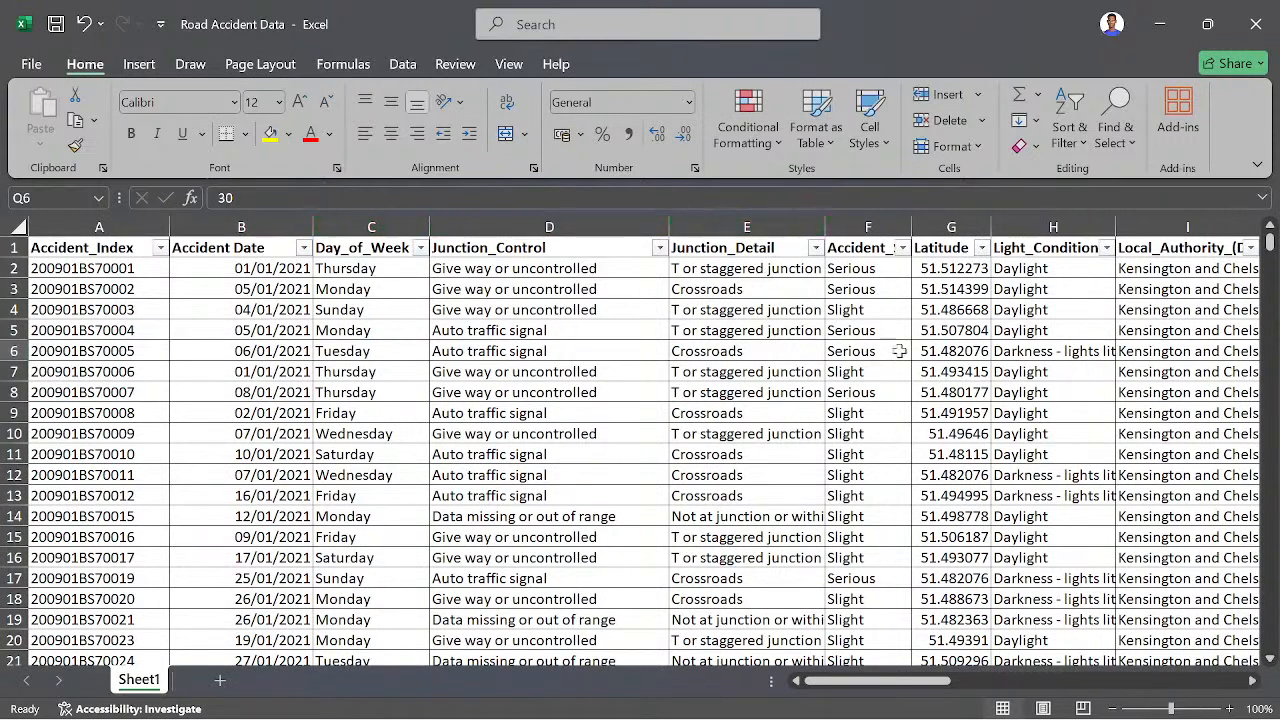
pyautogui.doubleClick(827, 232)
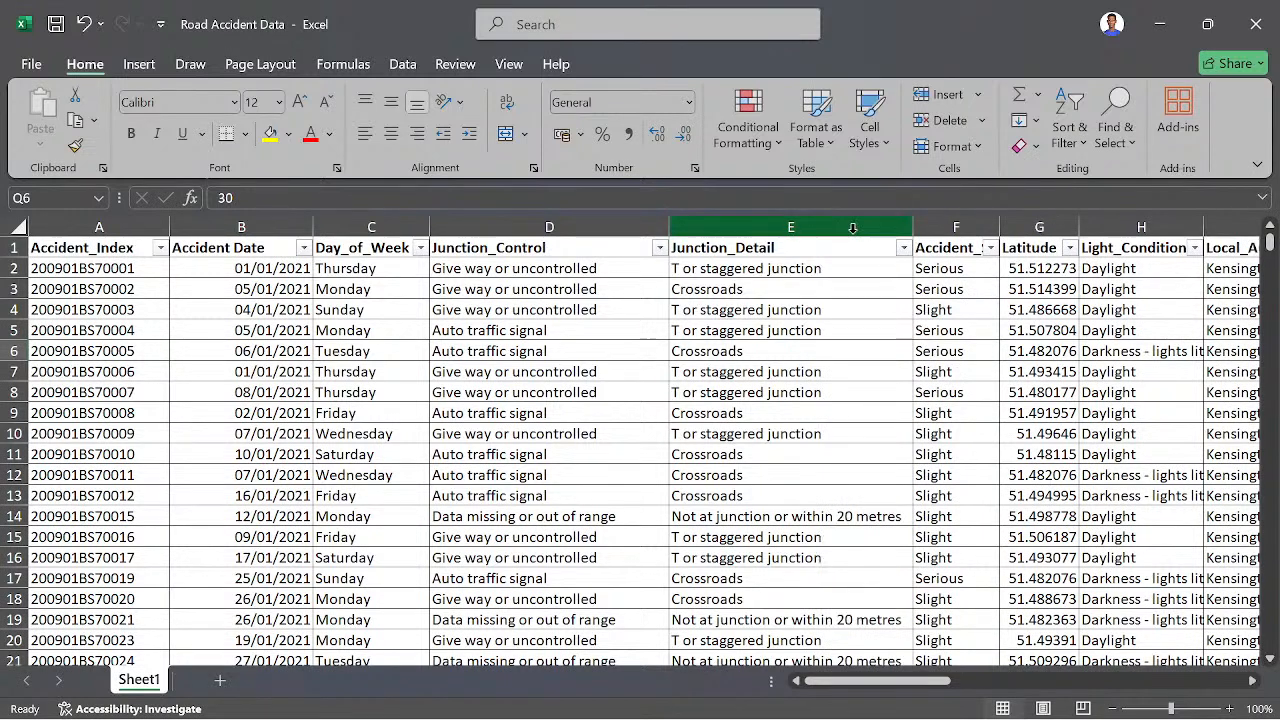
pyautogui.doubleClick(998, 226)
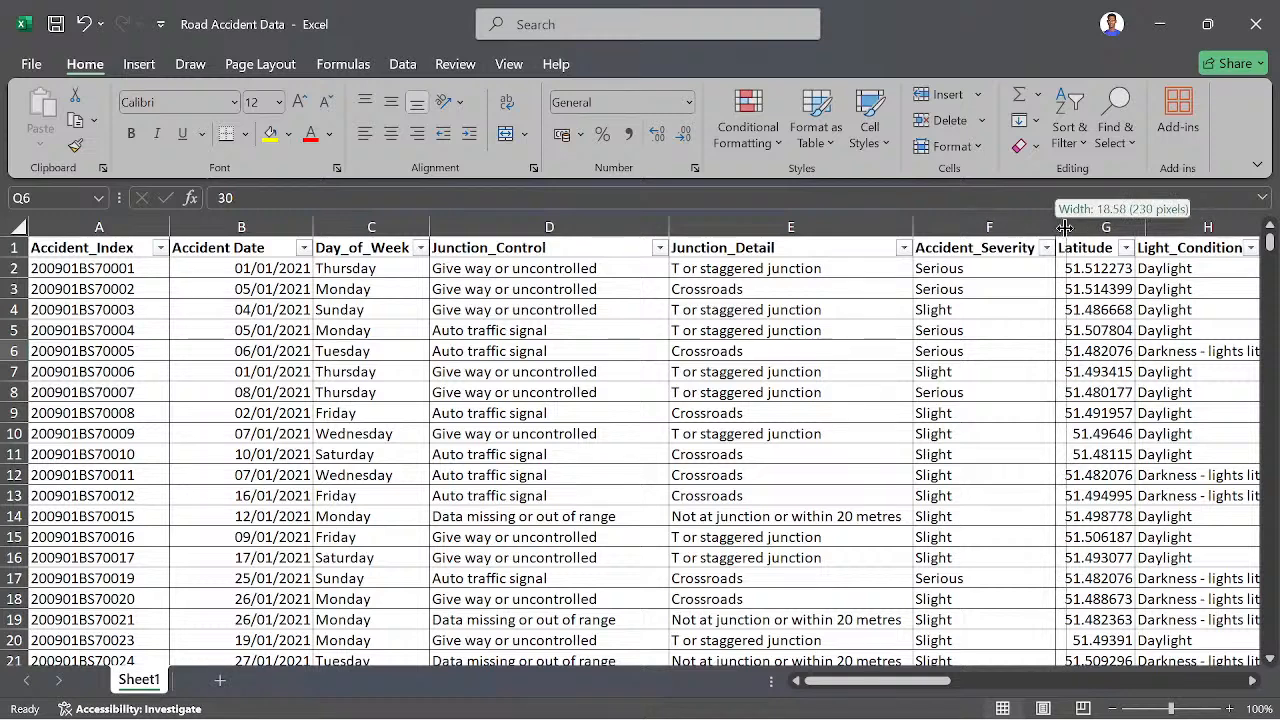
pyautogui.moveTo(1065, 228); pyautogui.dragTo(1067, 228)
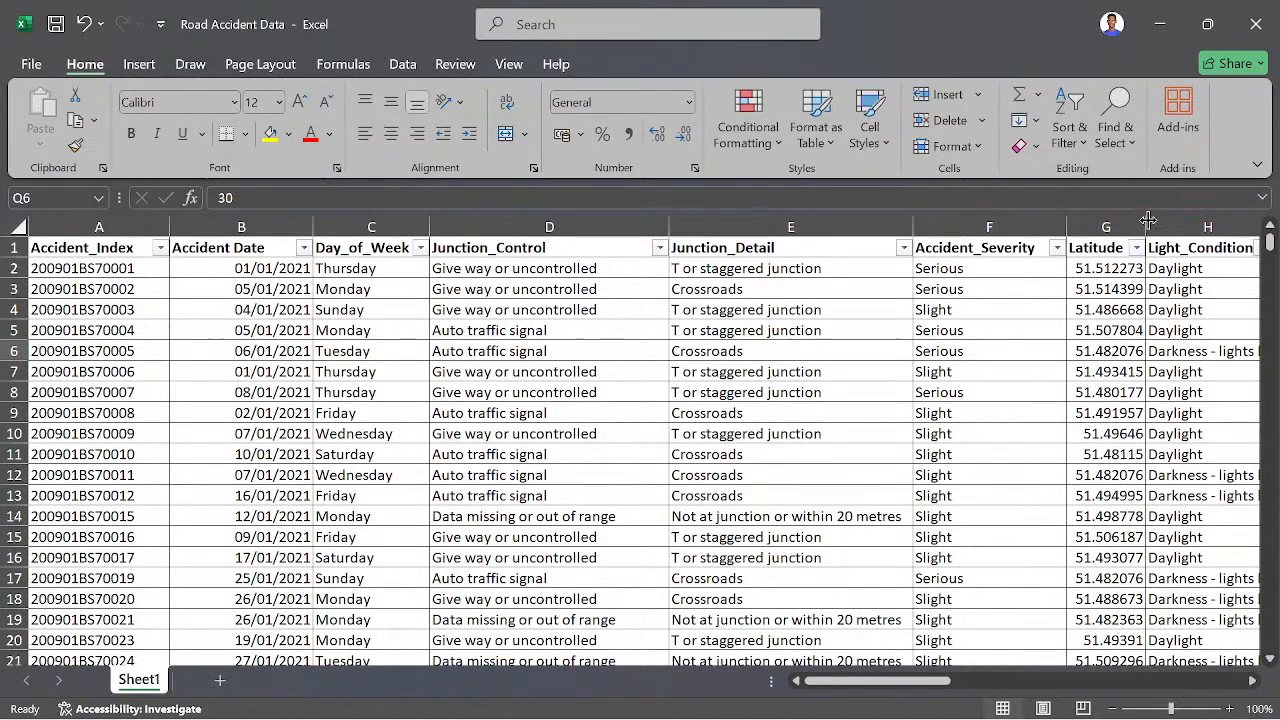
pyautogui.moveTo(1147, 219); pyautogui.dragTo(1176, 219)
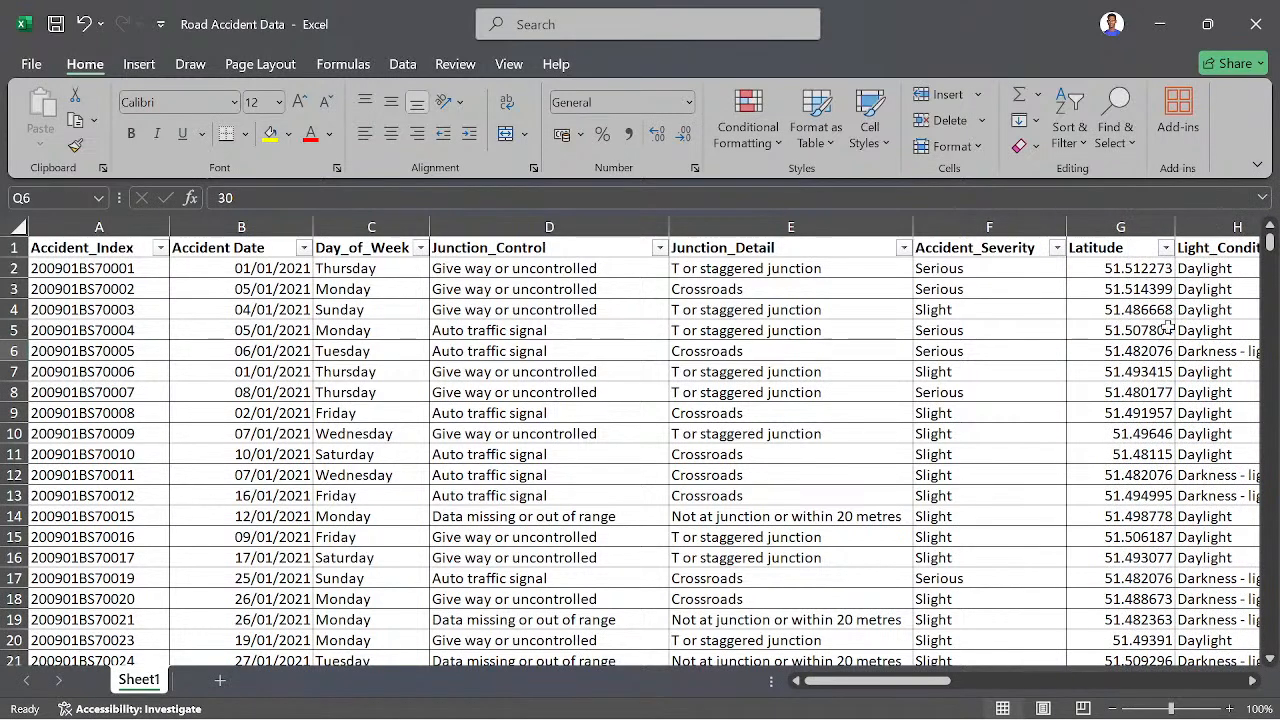
# - Autofit the Light_Conditions and Local_Authority_(District) columns to their contents
pyautogui.moveTo(848, 680); pyautogui.dragTo(928, 686)
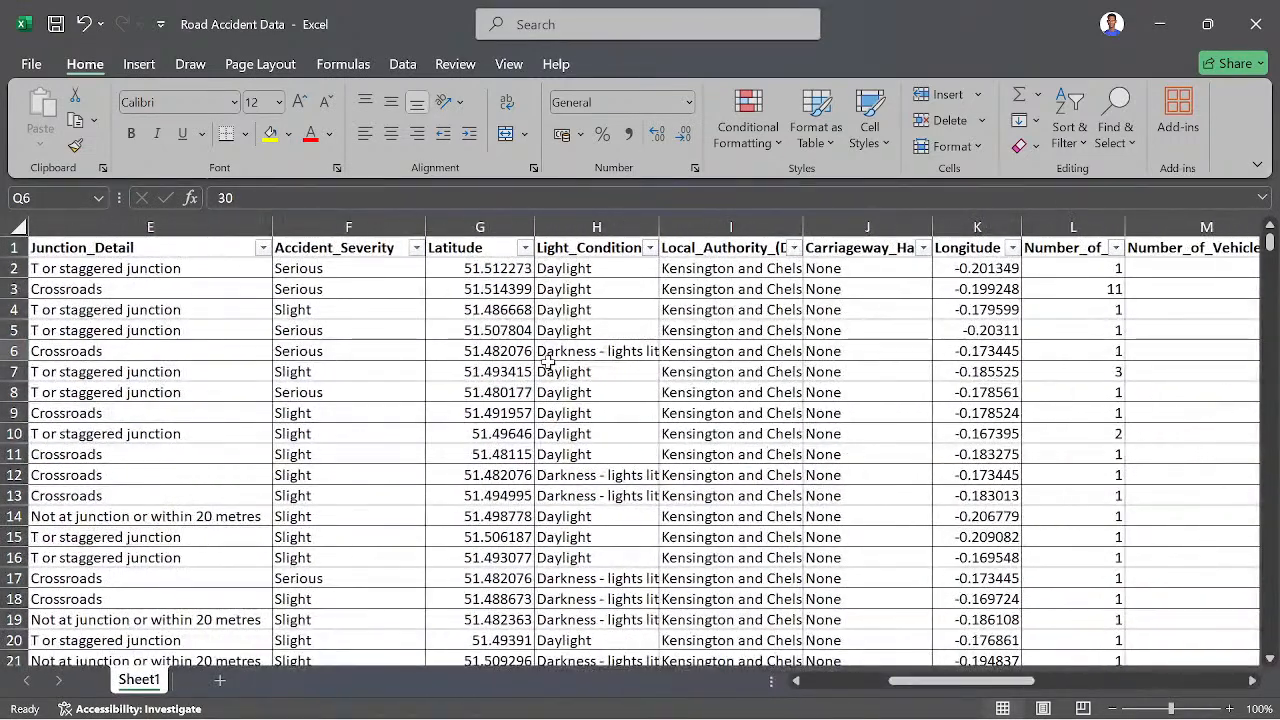
pyautogui.doubleClick(661, 229)
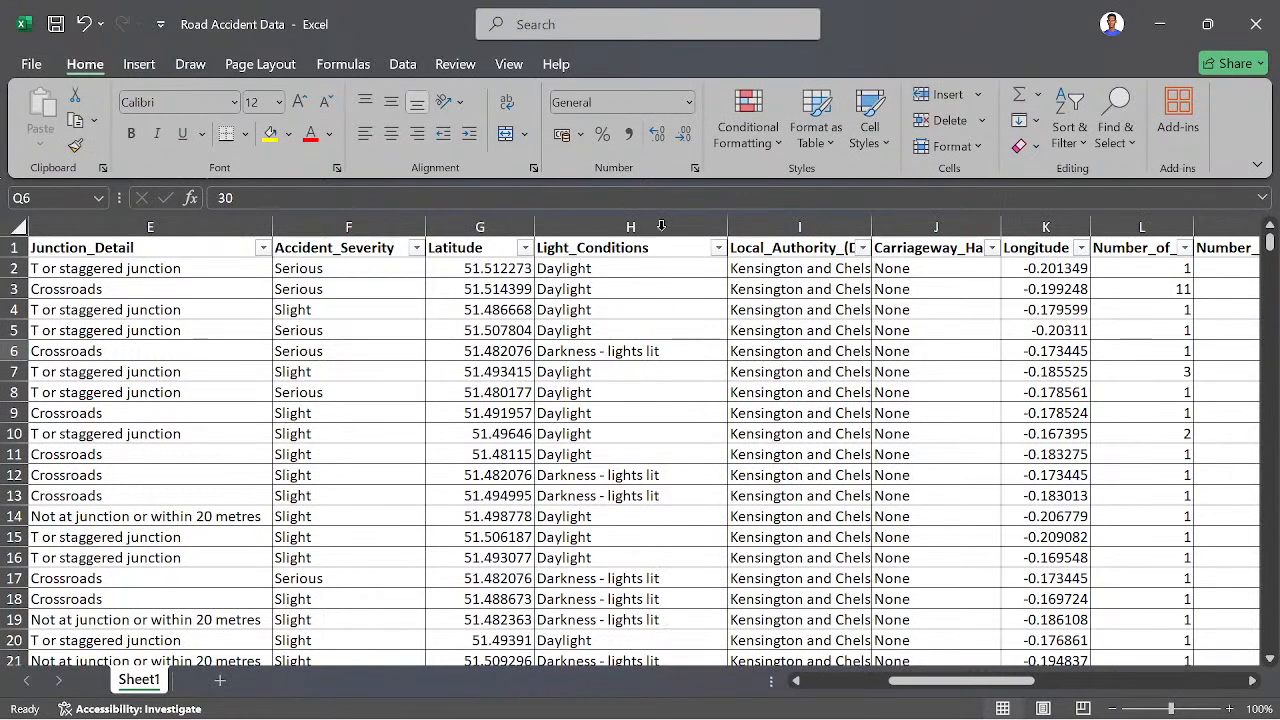
pyautogui.doubleClick(869, 218)
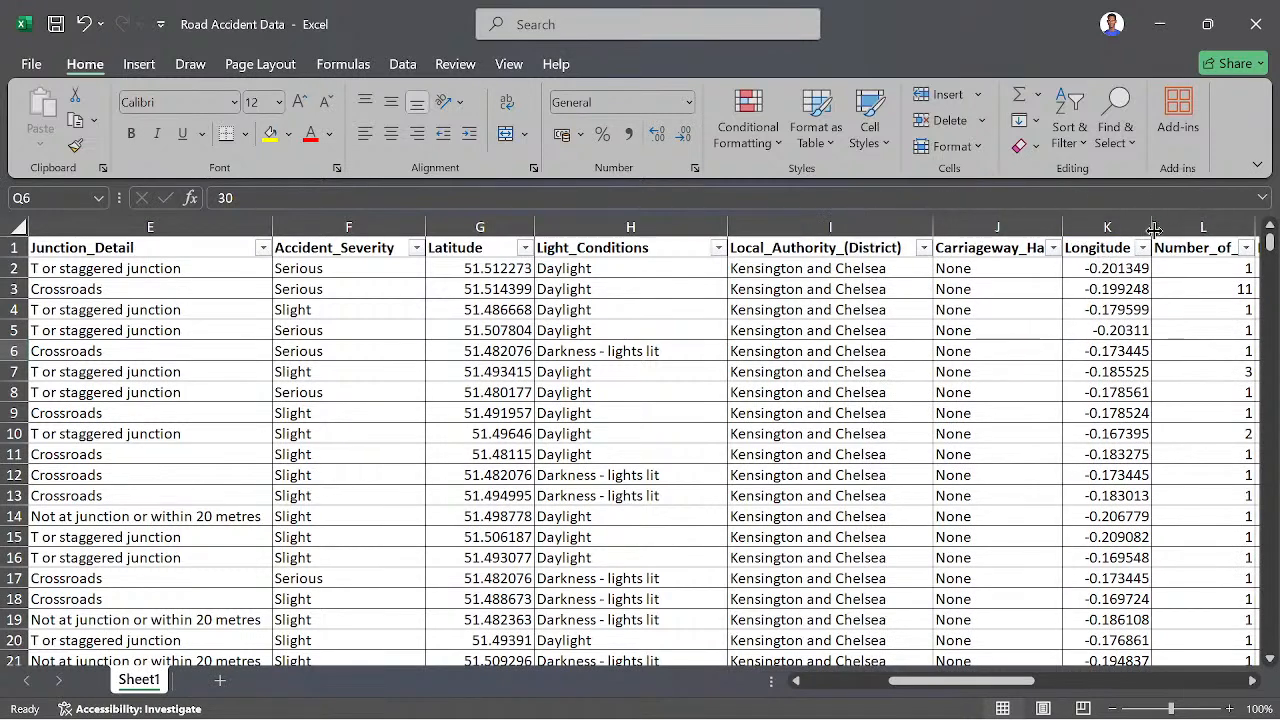
# - Return to the first columns and examine the distinct Accident_Index values in the column's filter list, leaving all of them selected
pyautogui.moveTo(988, 681); pyautogui.dragTo(875, 681)
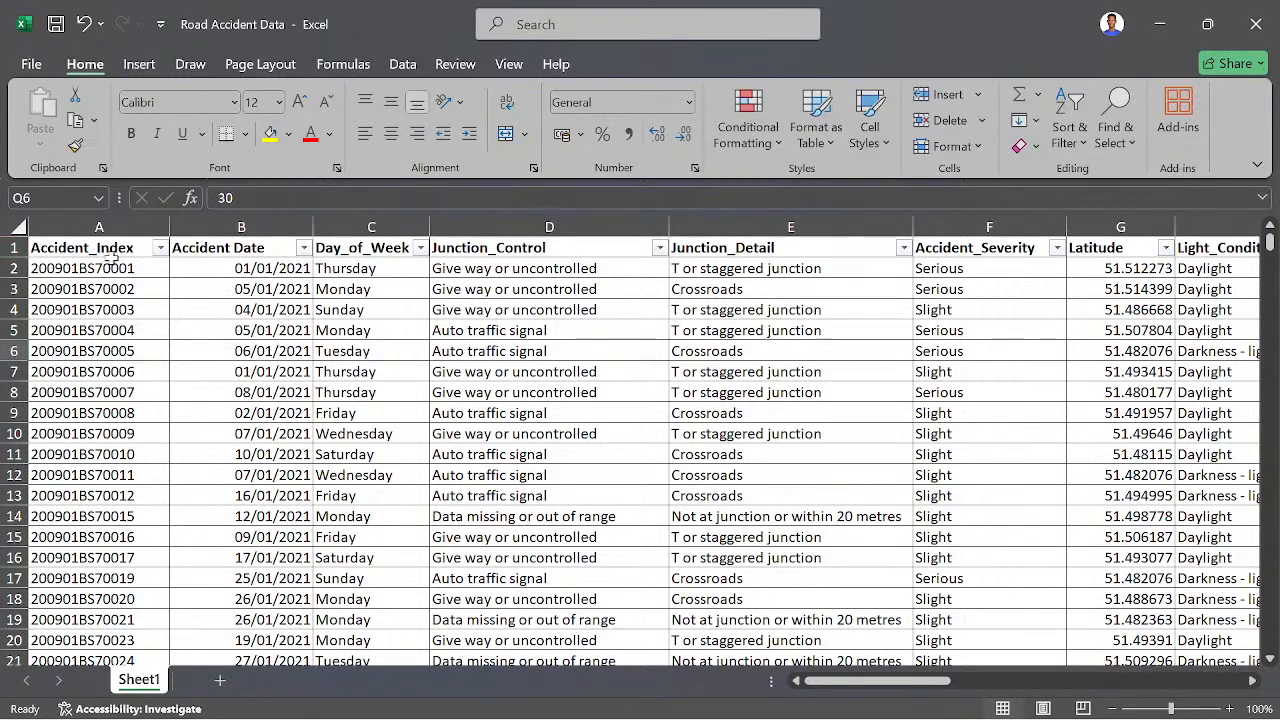
pyautogui.scroll(-6, 100, 478)
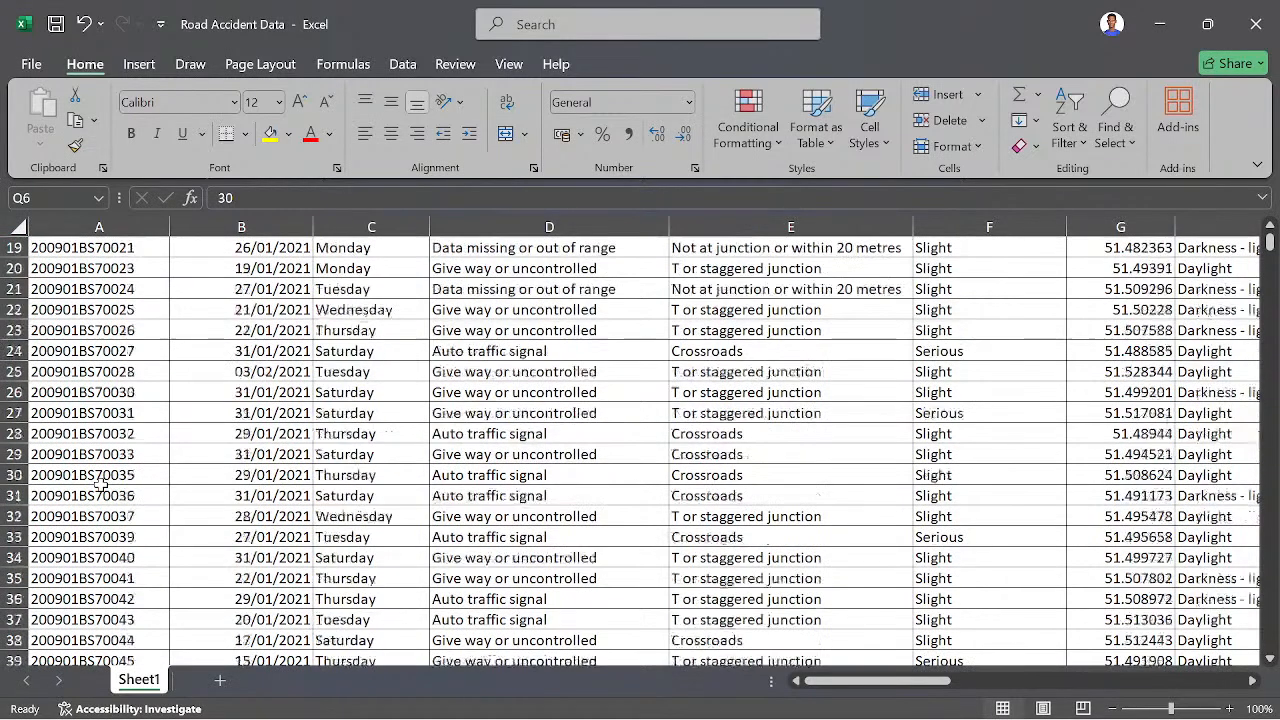
pyautogui.scroll(6, 105, 472)
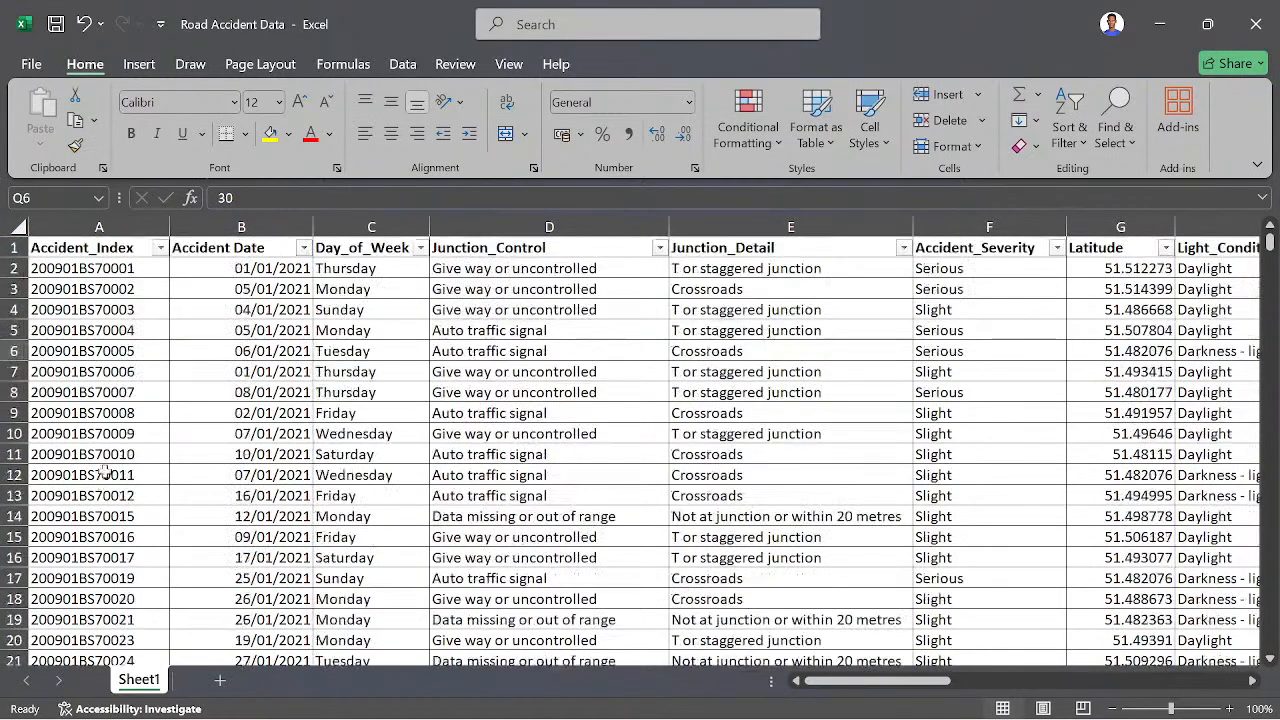
pyautogui.click(161, 247)
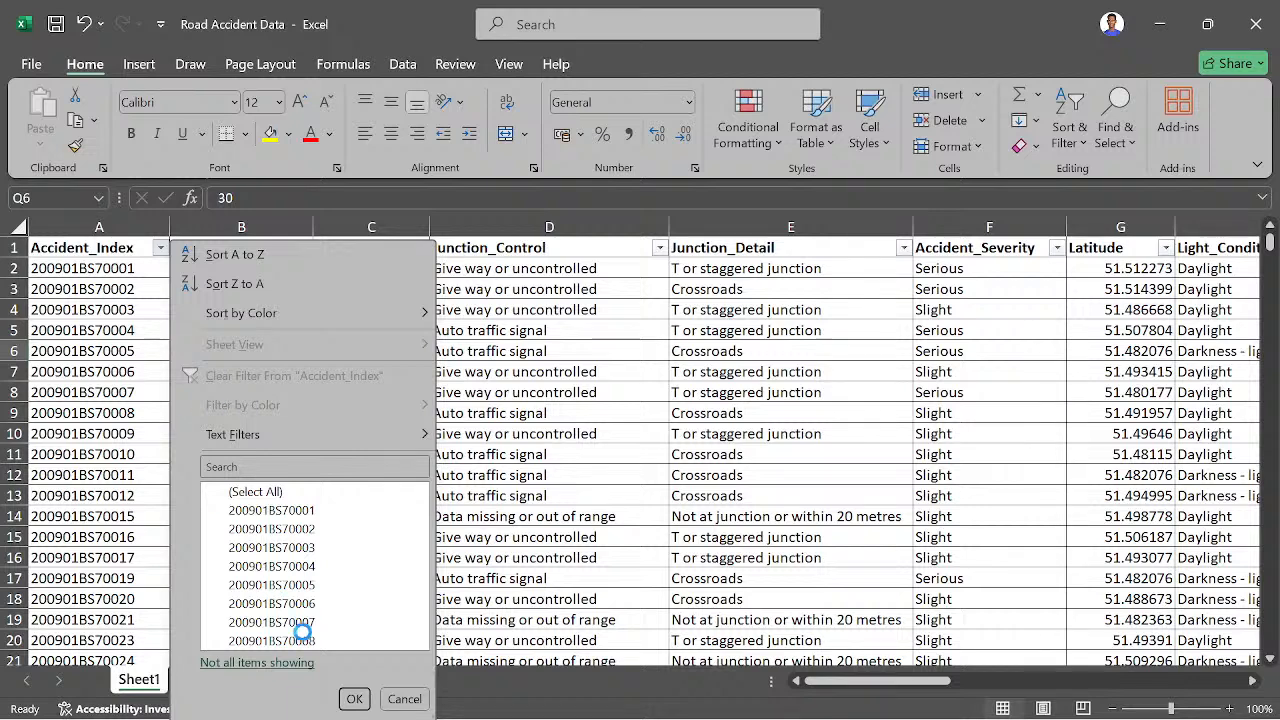
pyautogui.scroll(-10, 305, 583)
pyautogui.scroll(-20, 305, 560)
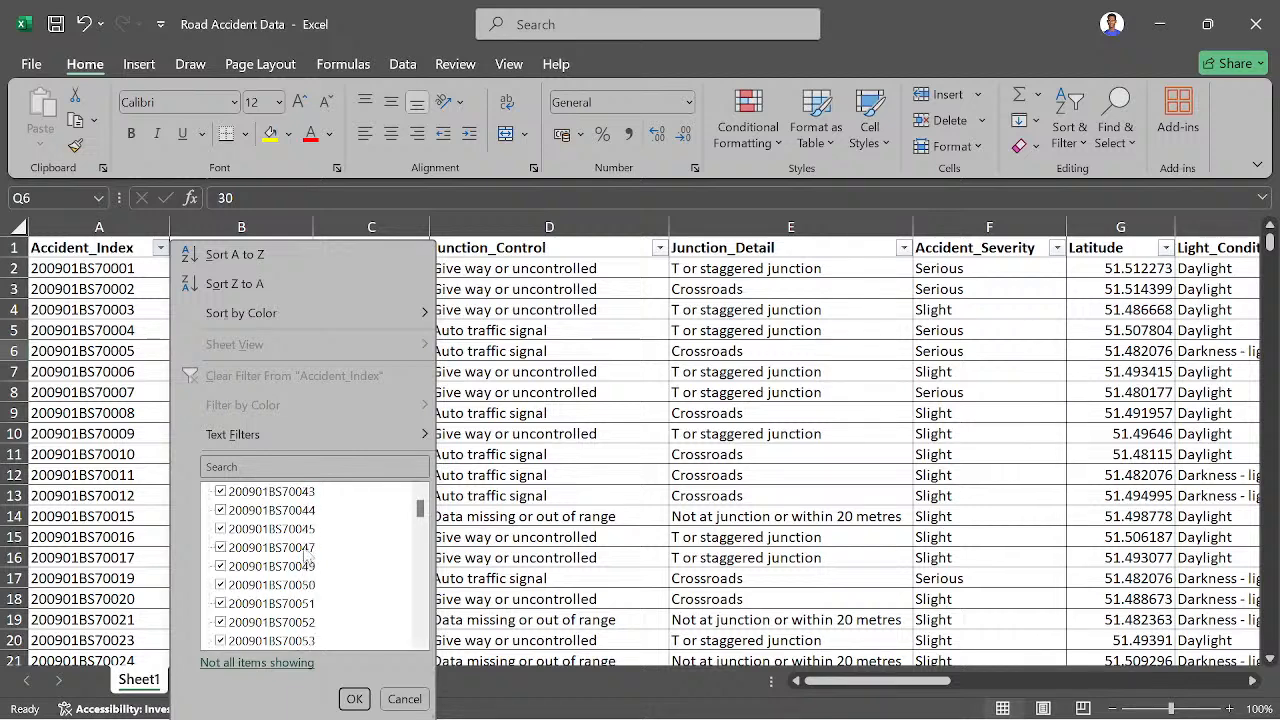
pyautogui.scroll(-3, 282, 535)
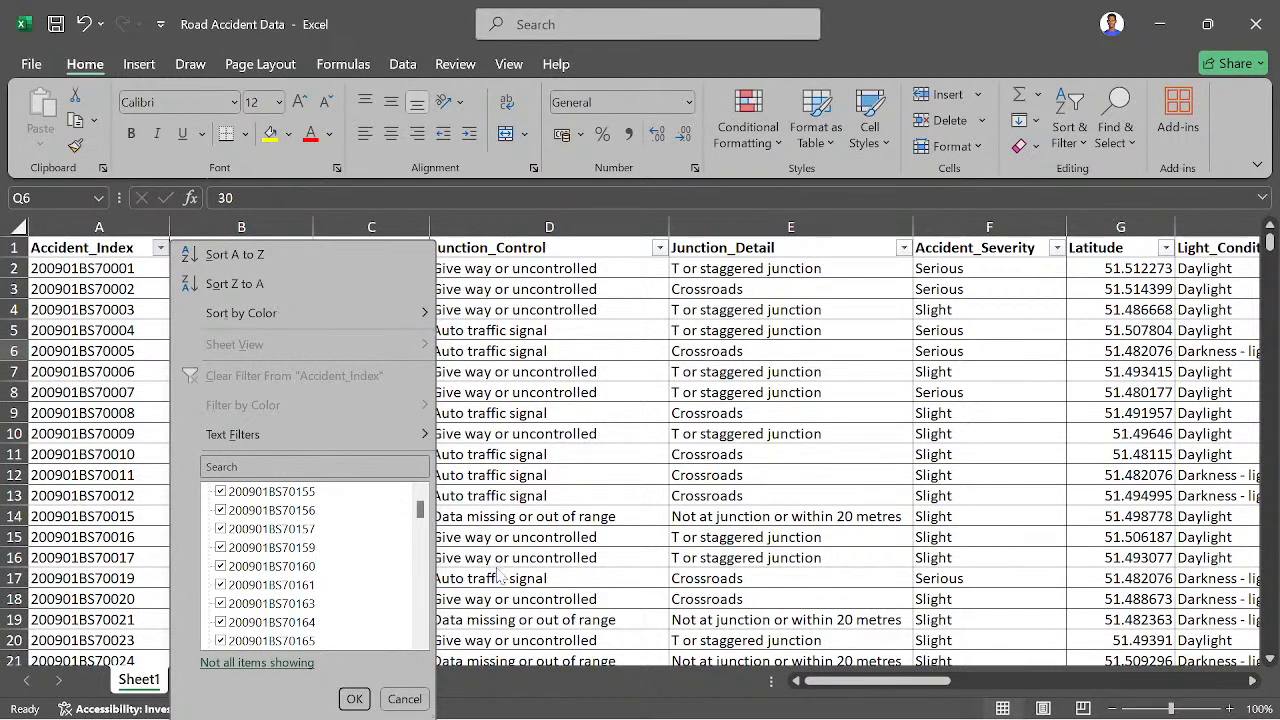
pyautogui.click(354, 698)
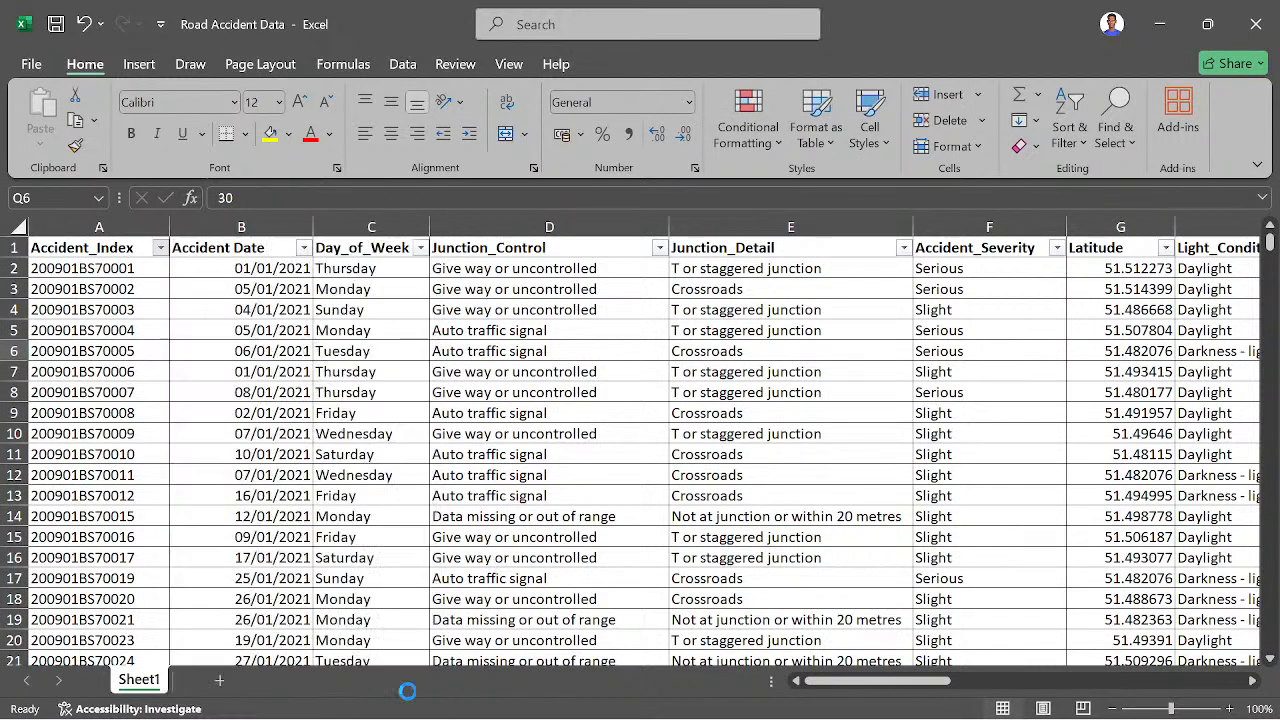
# - Examine the months under 2022 and 2021 in the Accident Date filter list, and close it without filtering
pyautogui.click(303, 250)
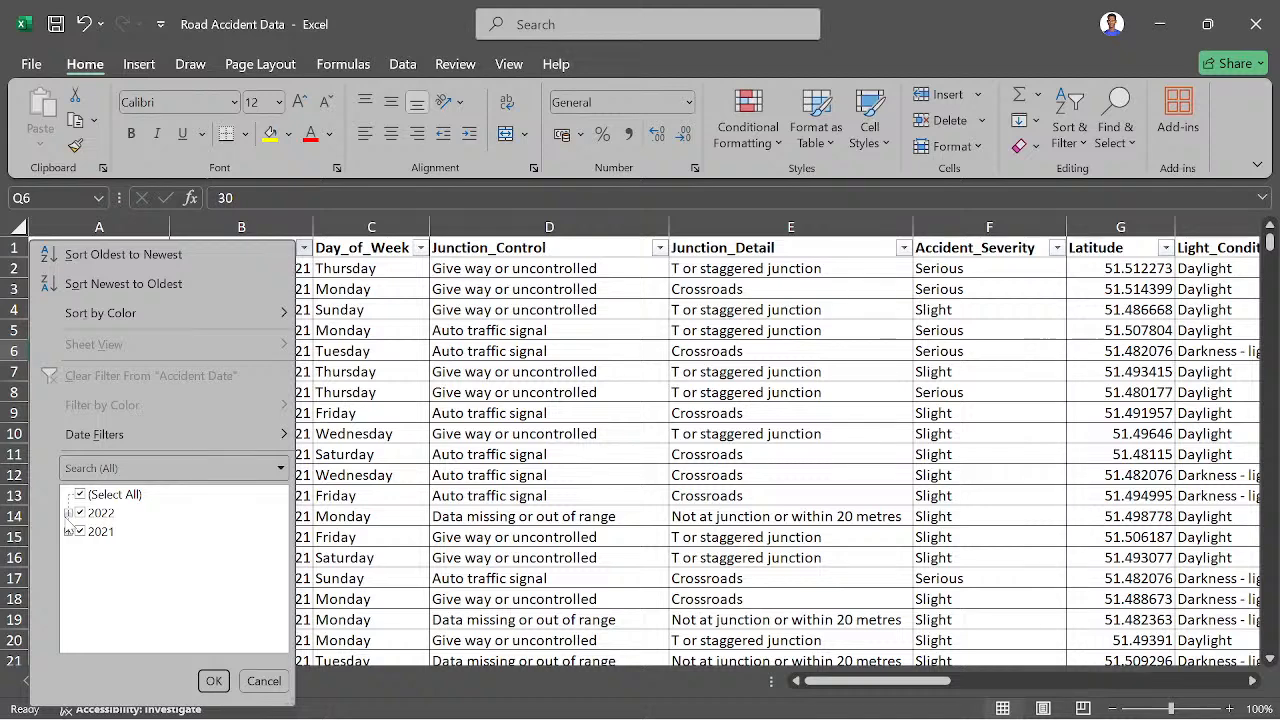
pyautogui.click(68, 513)
pyautogui.scroll(-2, 135, 568)
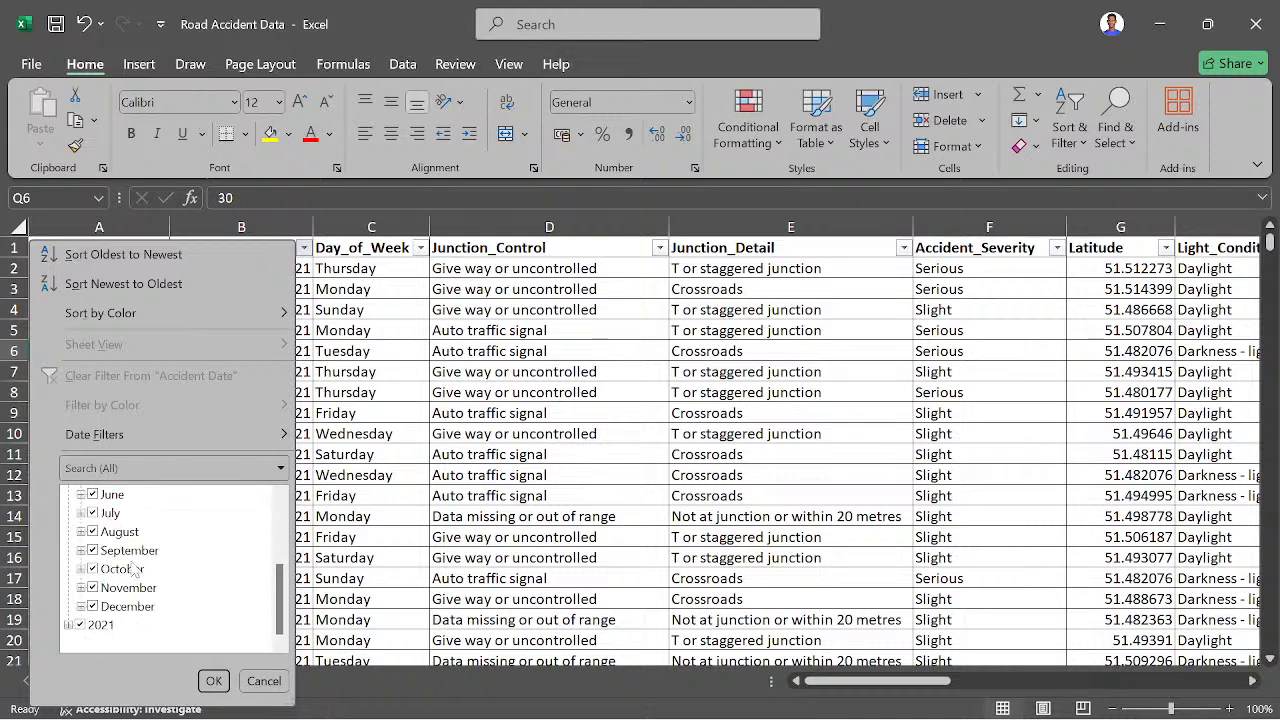
pyautogui.click(68, 624)
pyautogui.scroll(-3, 85, 600)
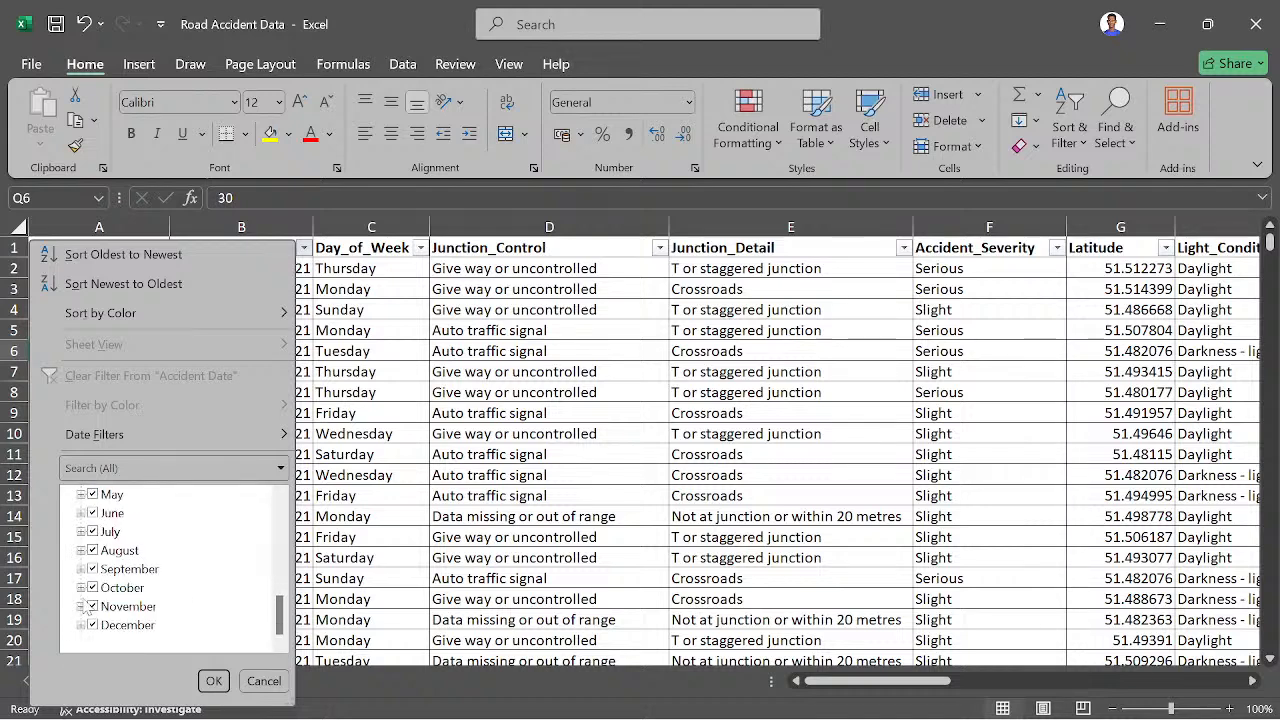
pyautogui.scroll(4, 184, 592)
pyautogui.scroll(-4, 184, 590)
pyautogui.scroll(7, 182, 570)
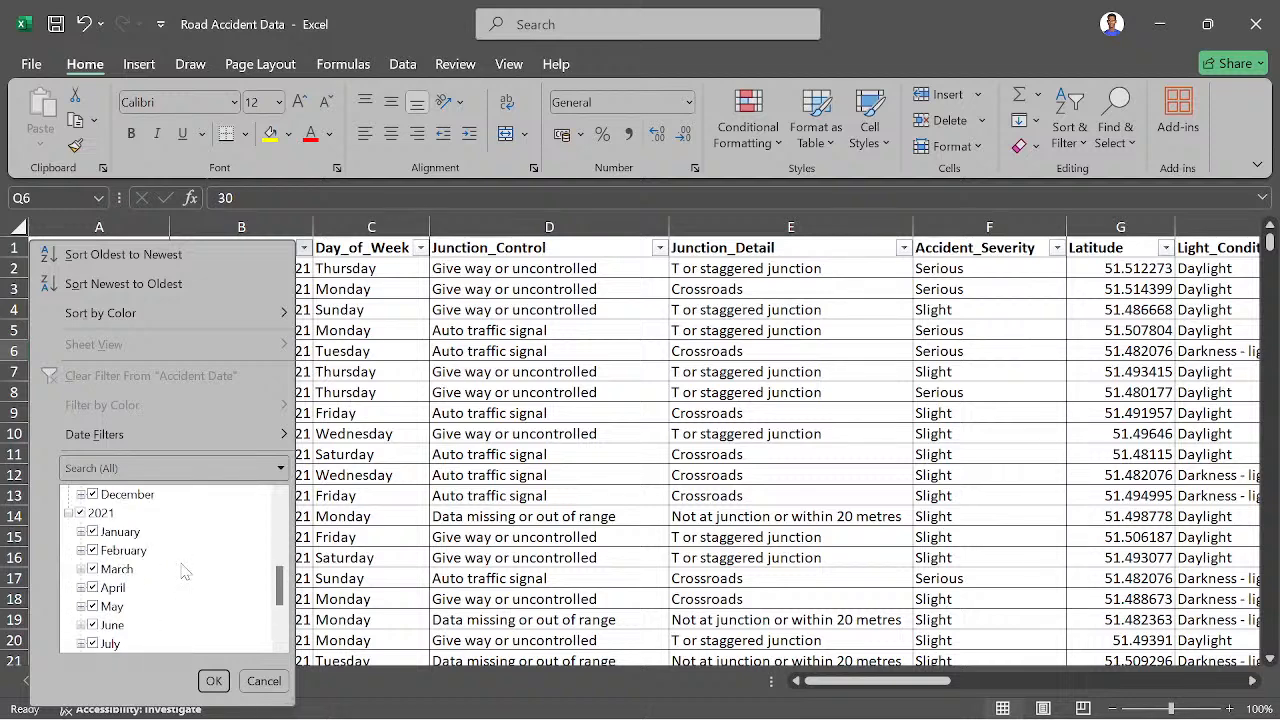
pyautogui.click(264, 680)
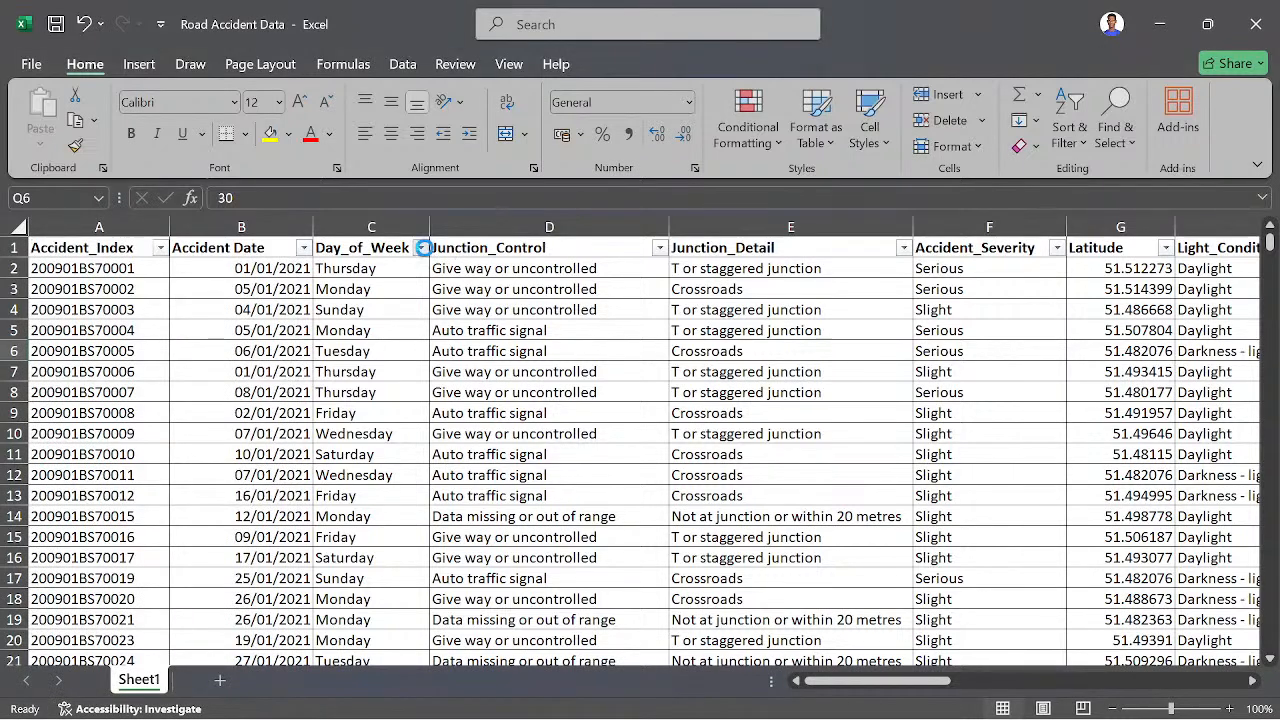
# - Review the distinct values in the Day_of_Week and Junction_Control filter lists without applying a filter
pyautogui.click(420, 248)
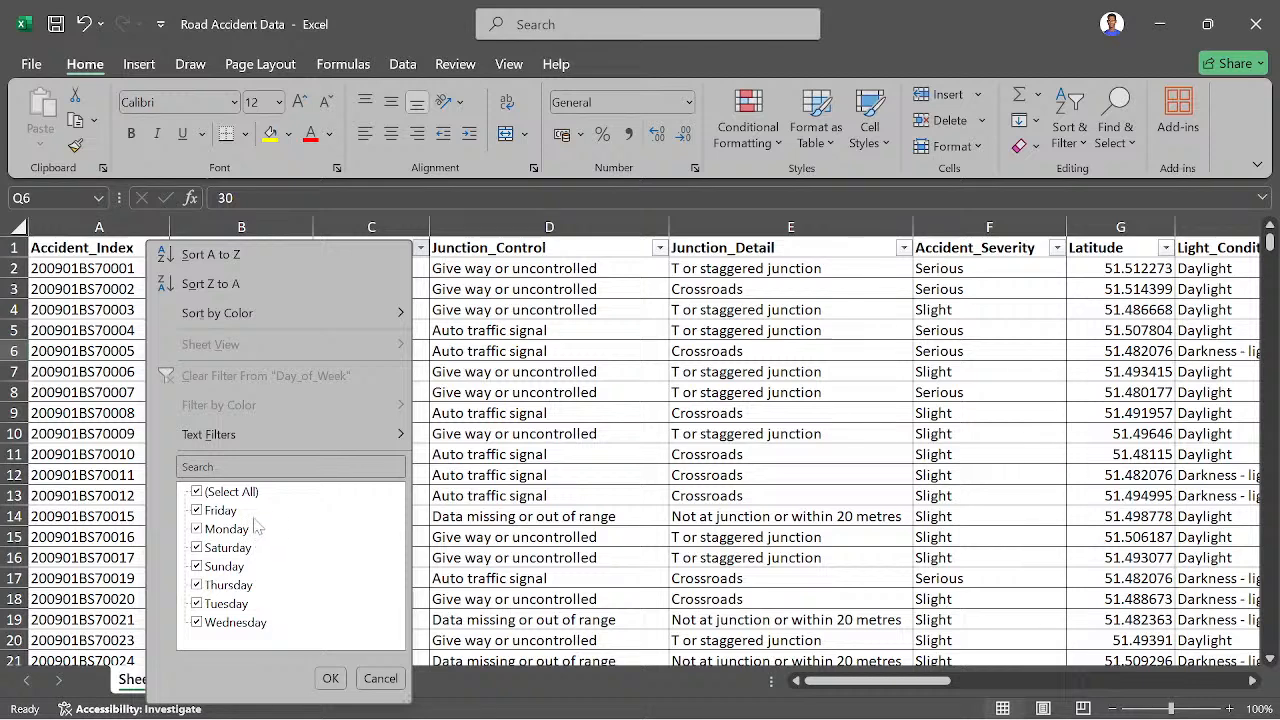
pyautogui.click(380, 678)
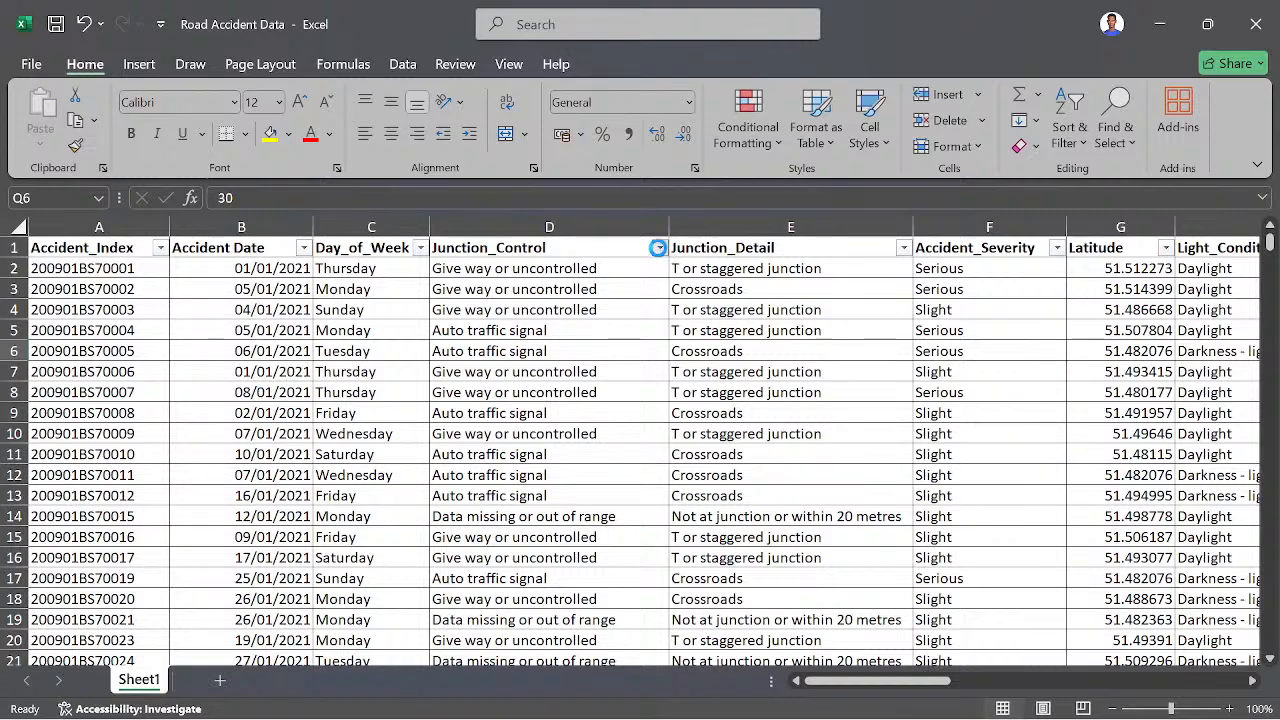
pyautogui.click(661, 248)
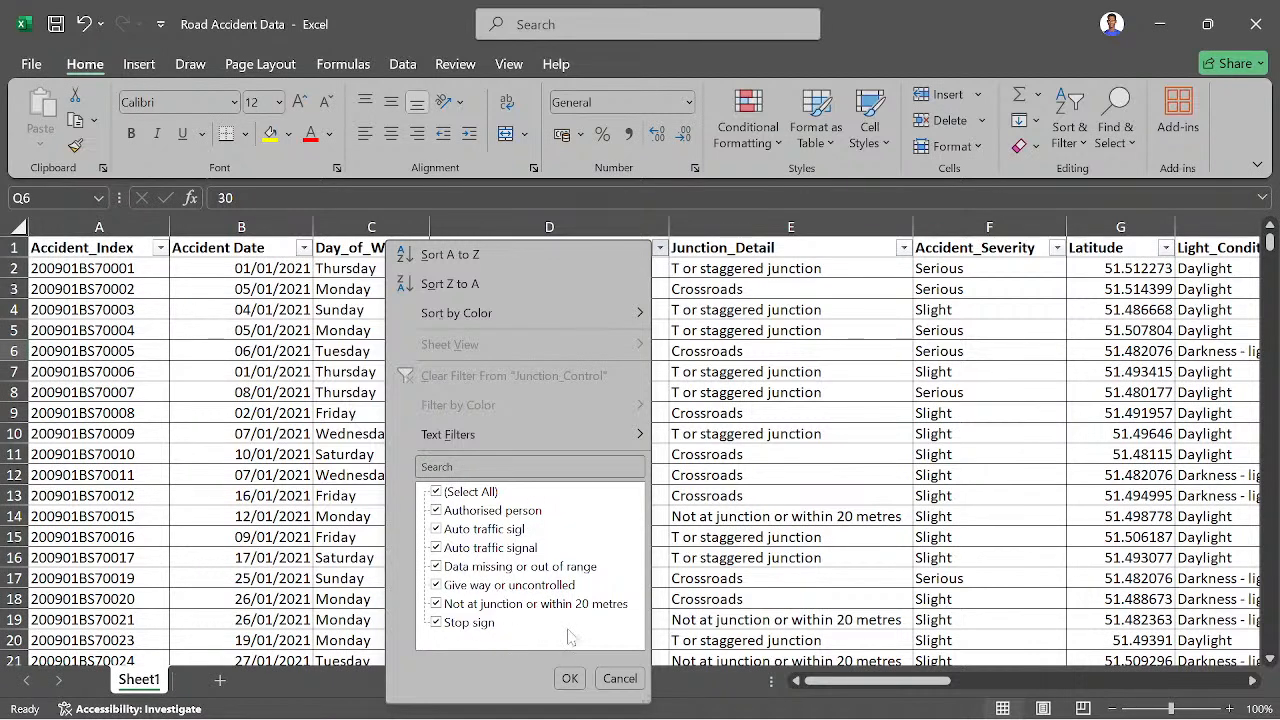
pyautogui.click(619, 678)
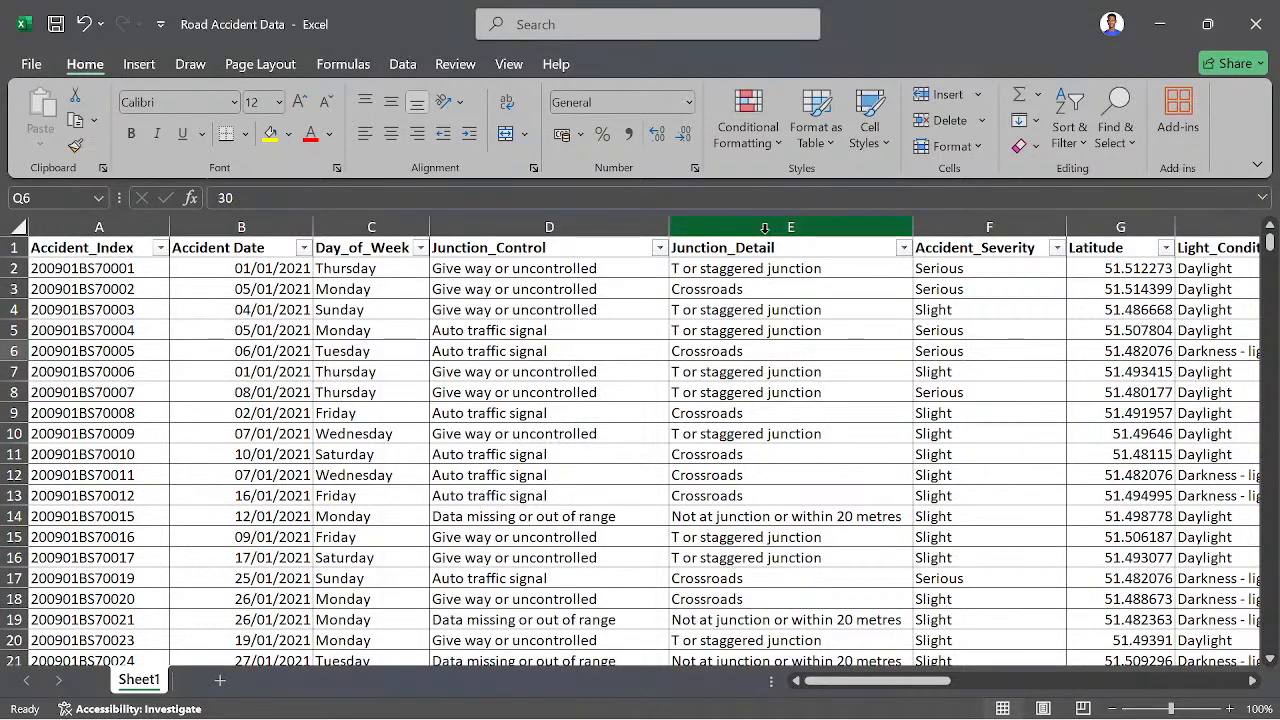
# - Review all categories in the Junction_Detail filter list without applying a filter
pyautogui.click(903, 247)
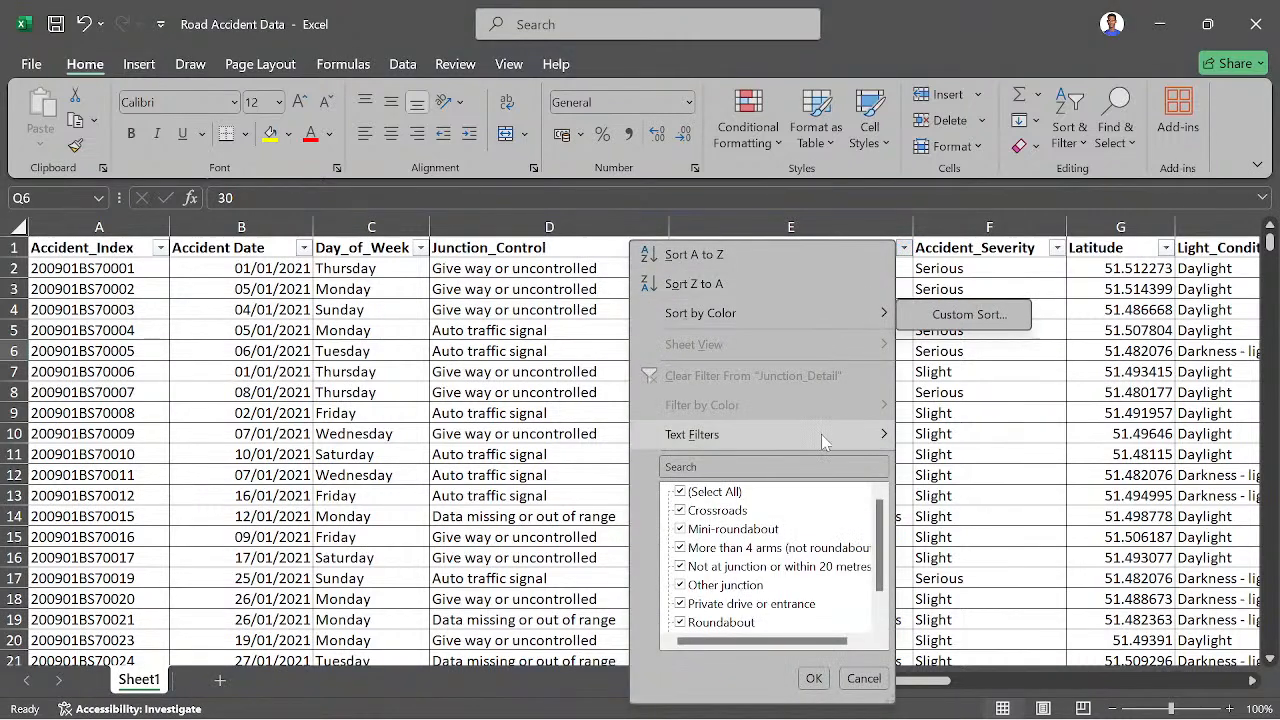
pyautogui.scroll(-1, 757, 592)
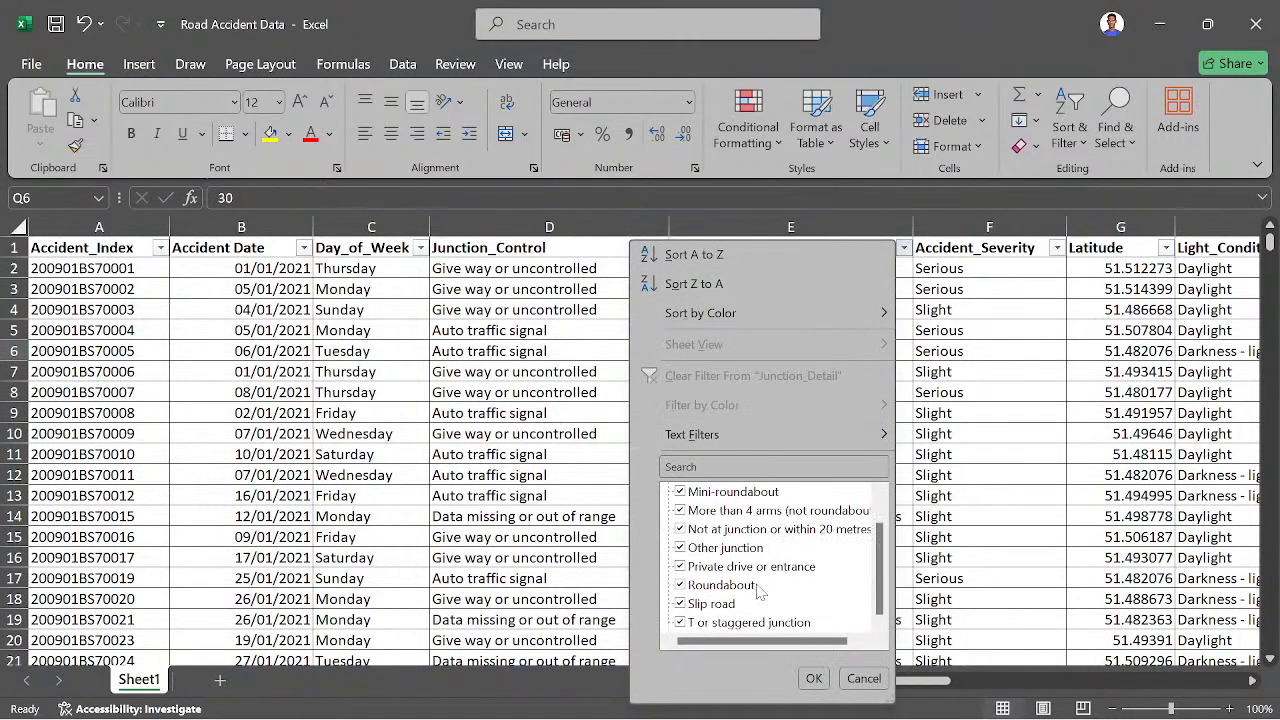
pyautogui.scroll(1, 759, 588)
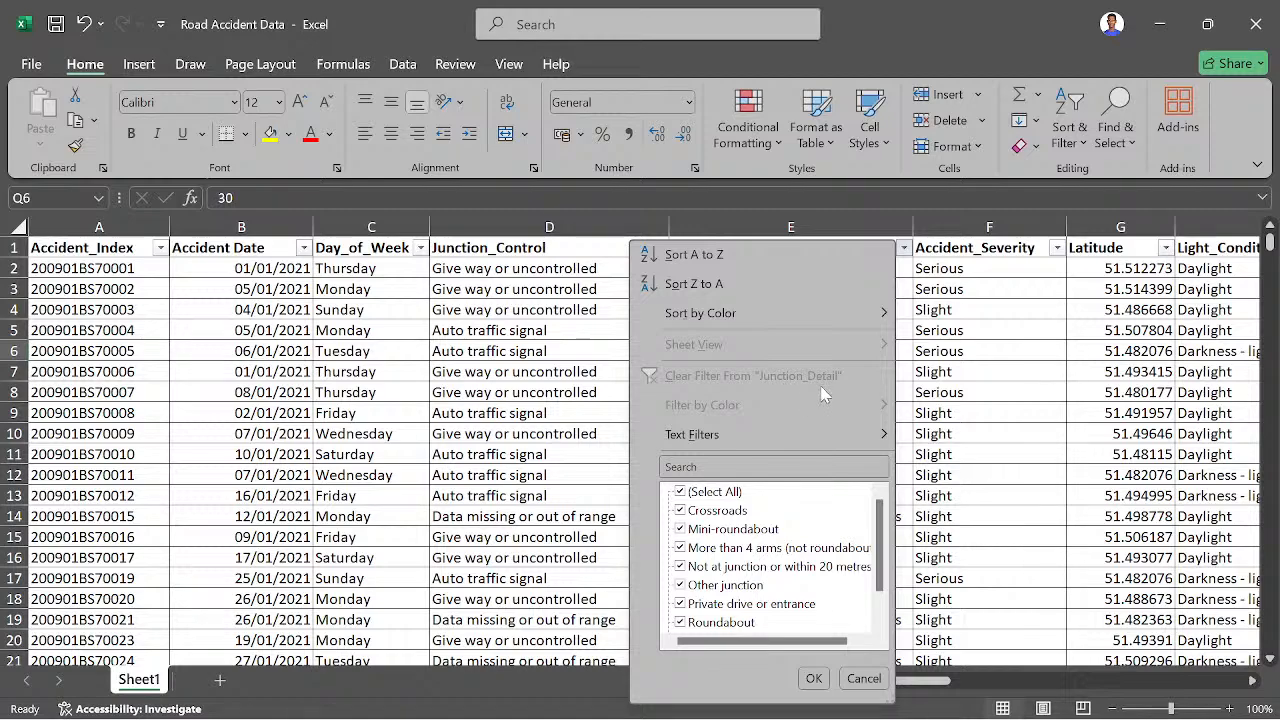
pyautogui.click(862, 678)
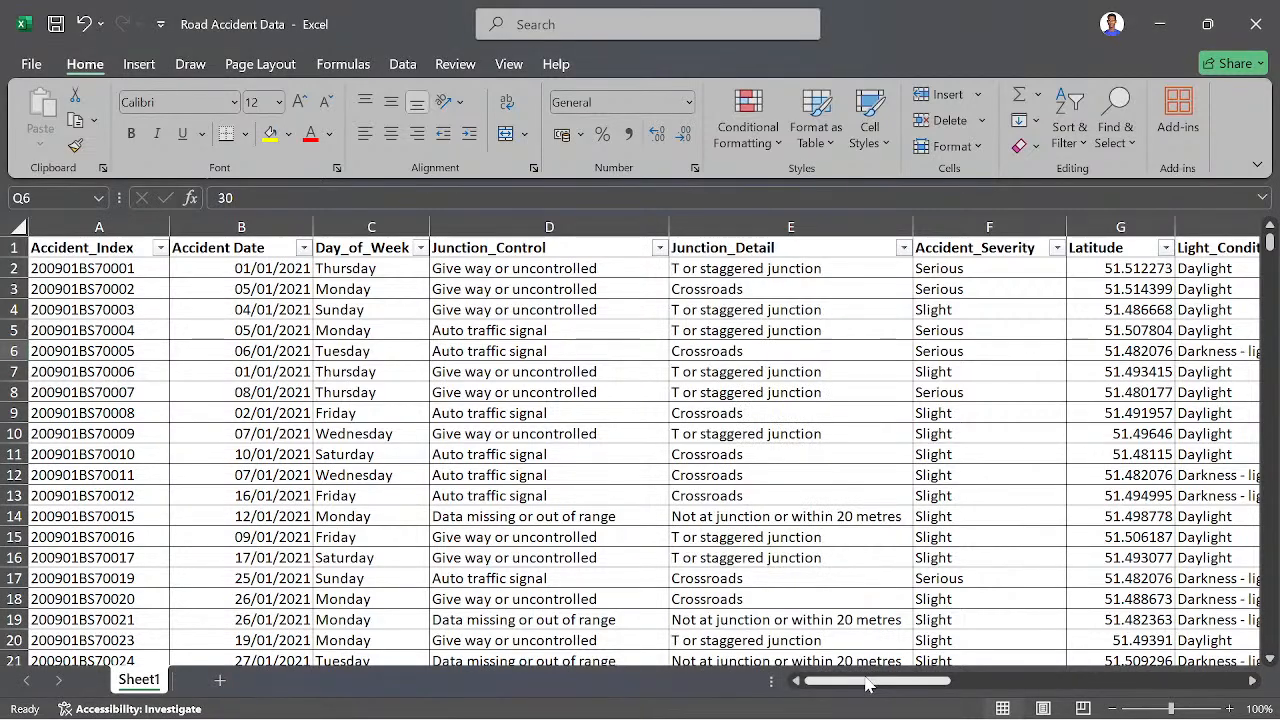
# - Check the Accident_Severity filter list for its distinct categories and spelling variants, without applying a filter
pyautogui.moveTo(866, 681); pyautogui.dragTo(912, 684)
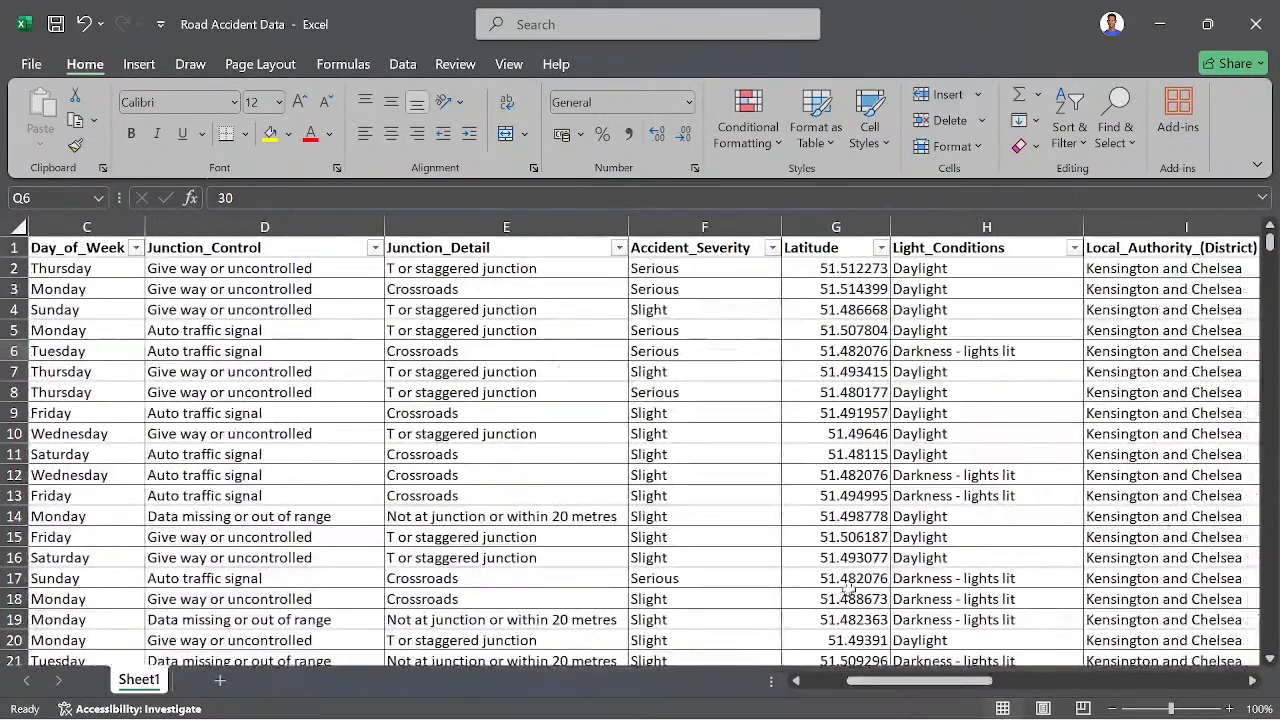
pyautogui.click(775, 248)
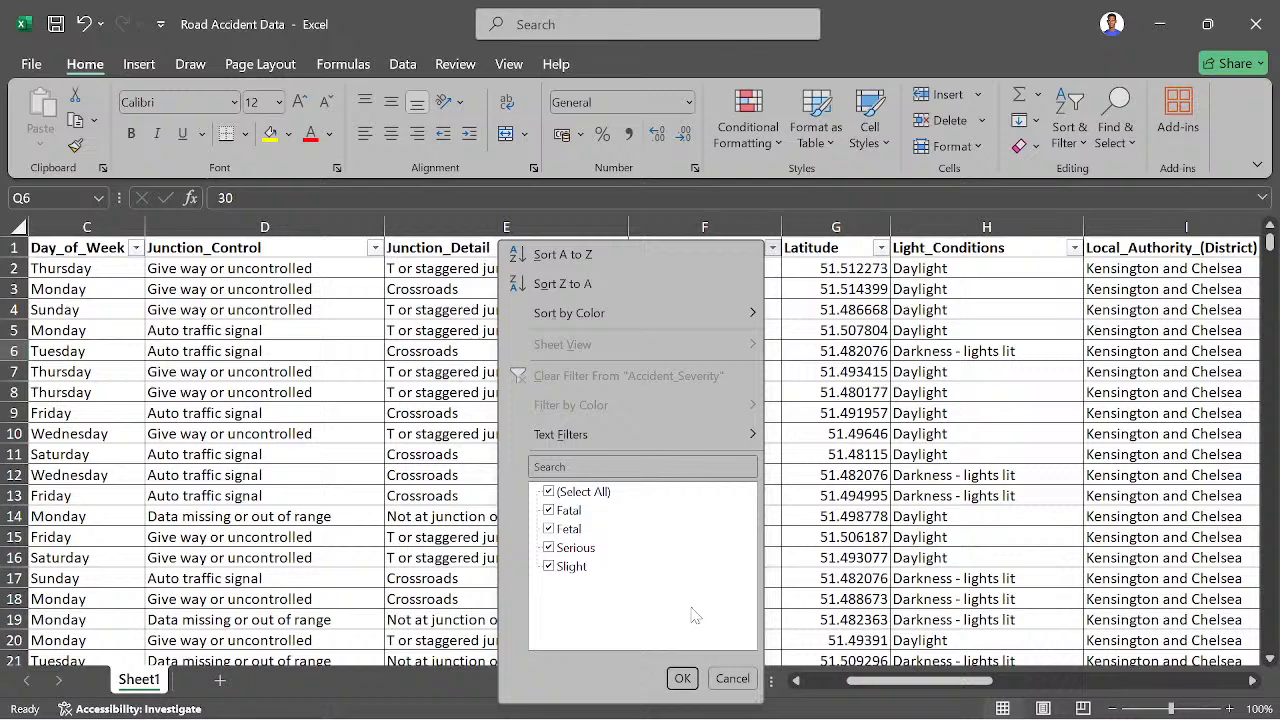
pyautogui.click(718, 680)
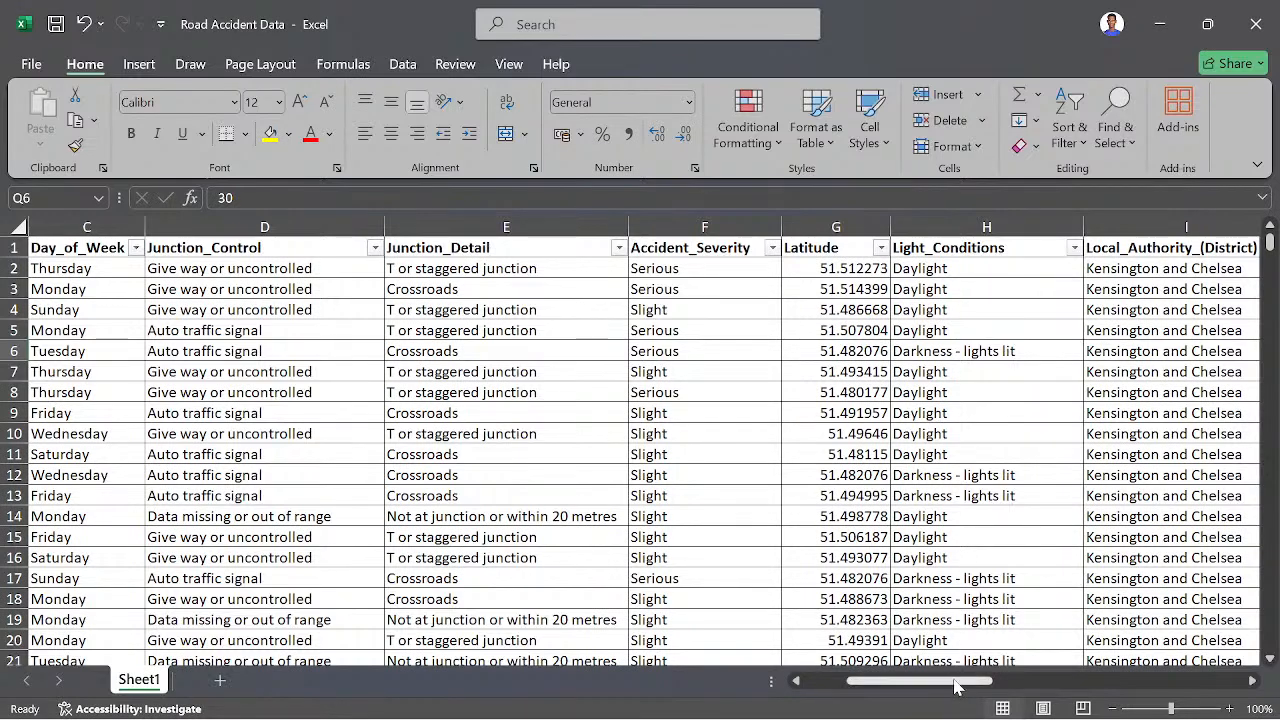
# - Review the distinct values in the Light_Conditions filter list without applying a filter
pyautogui.moveTo(955, 681); pyautogui.dragTo(982, 680)
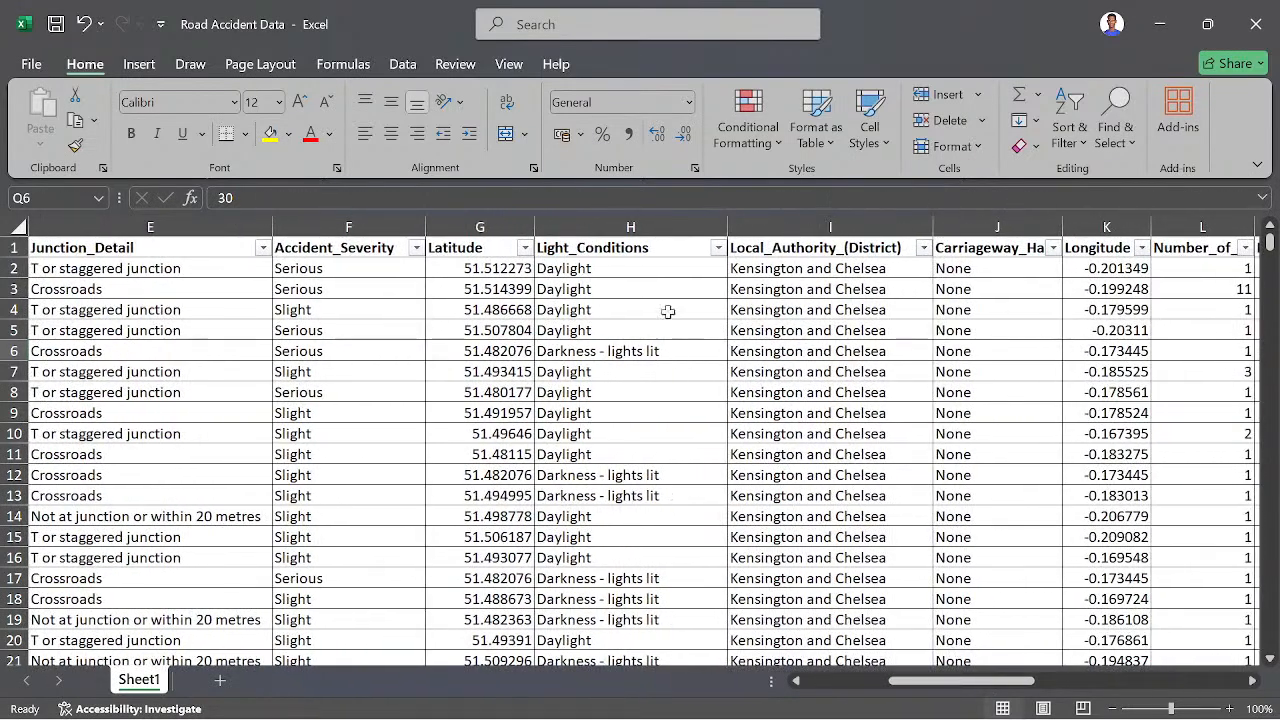
pyautogui.click(719, 249)
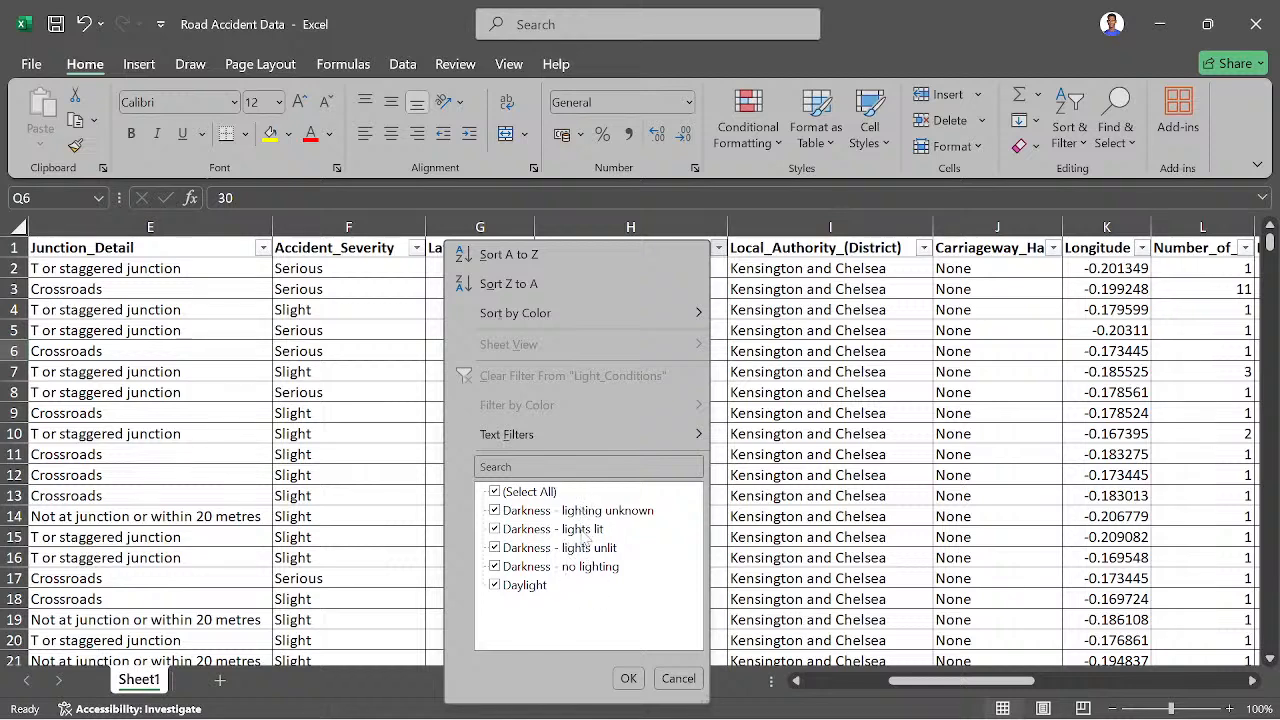
pyautogui.click(678, 678)
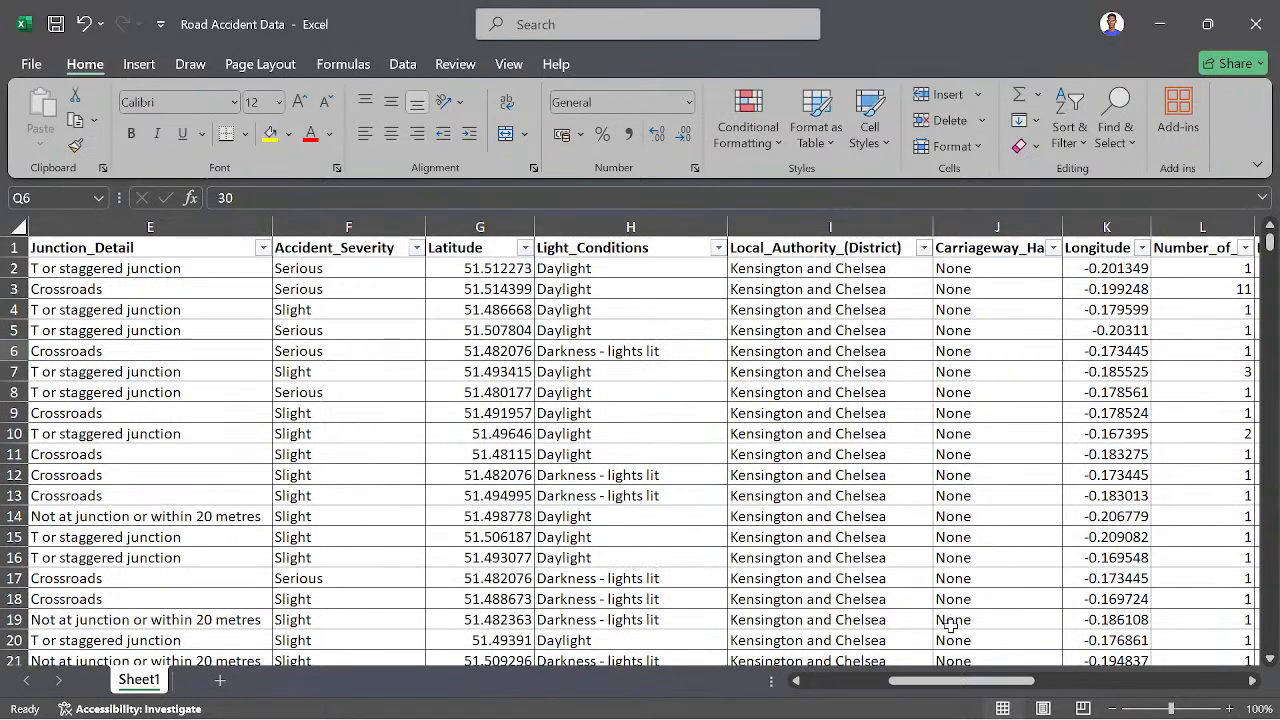
# - Fit the Carriageway_Hazards column to its contents and review the categories in its filter list
pyautogui.moveTo(953, 684); pyautogui.dragTo(973, 684)
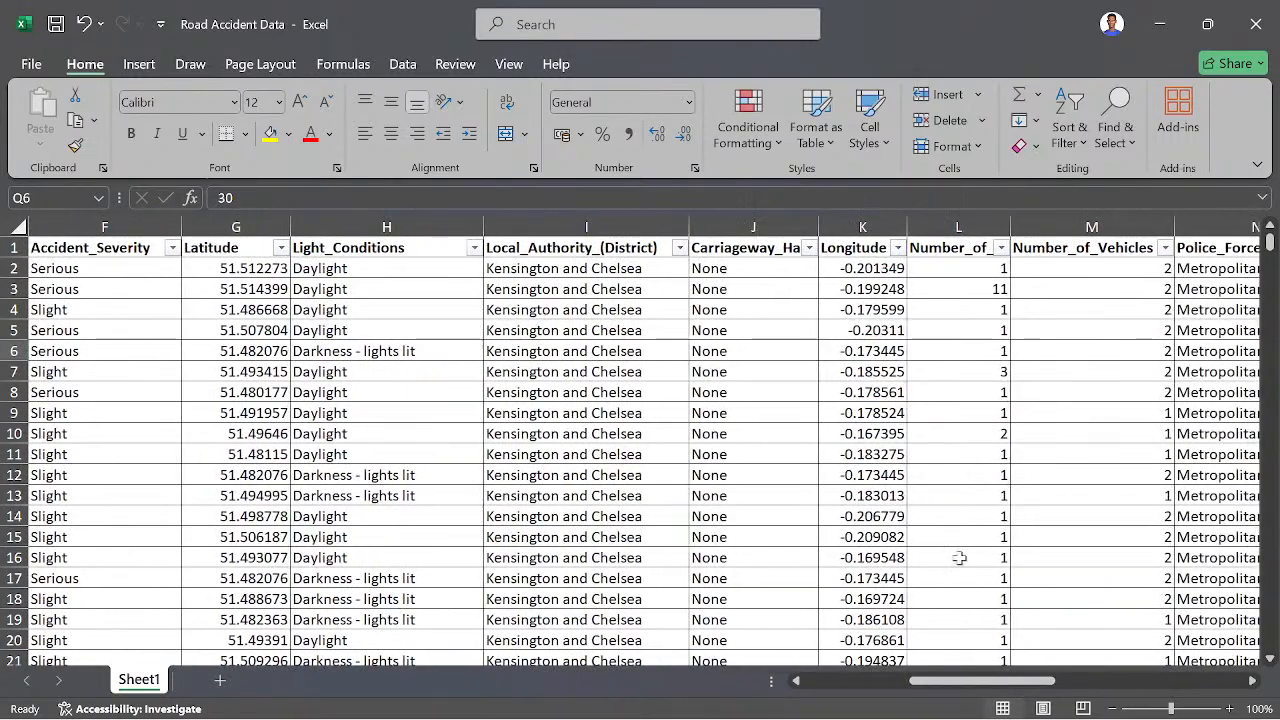
pyautogui.doubleClick(820, 226)
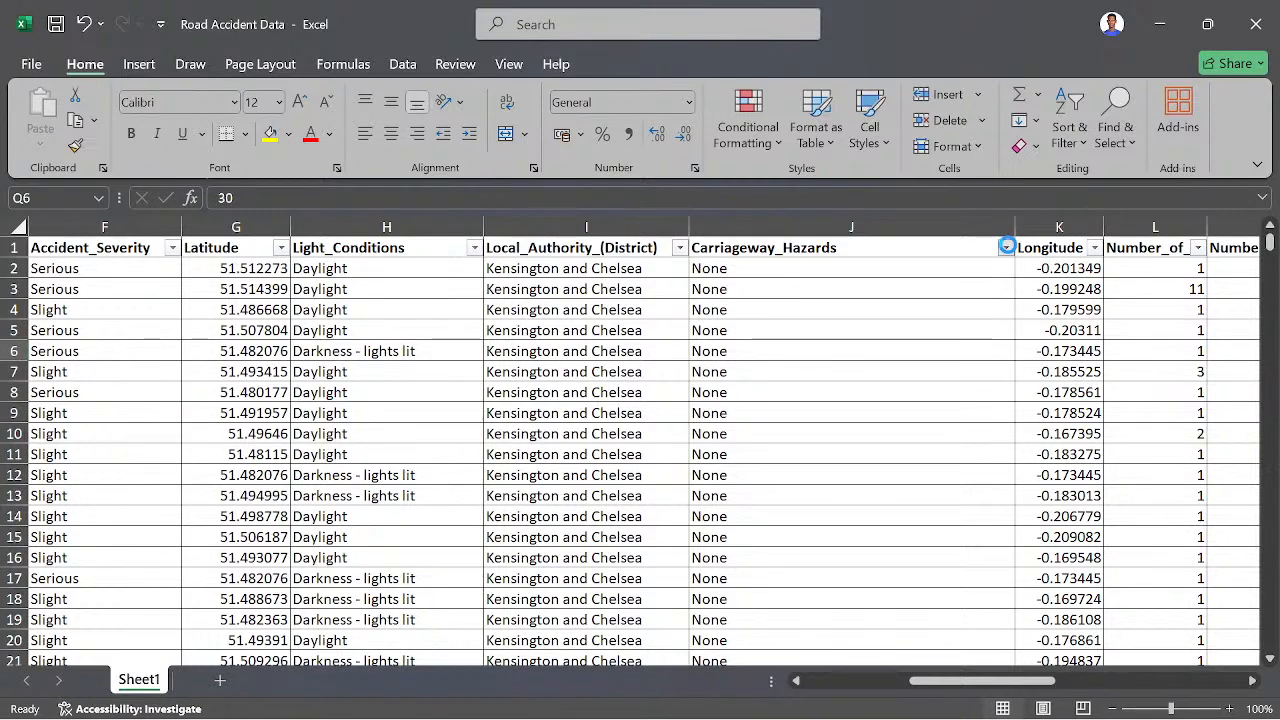
pyautogui.click(1005, 248)
pyautogui.hscroll(1, 858, 580)
pyautogui.hscroll(-1, 862, 580)
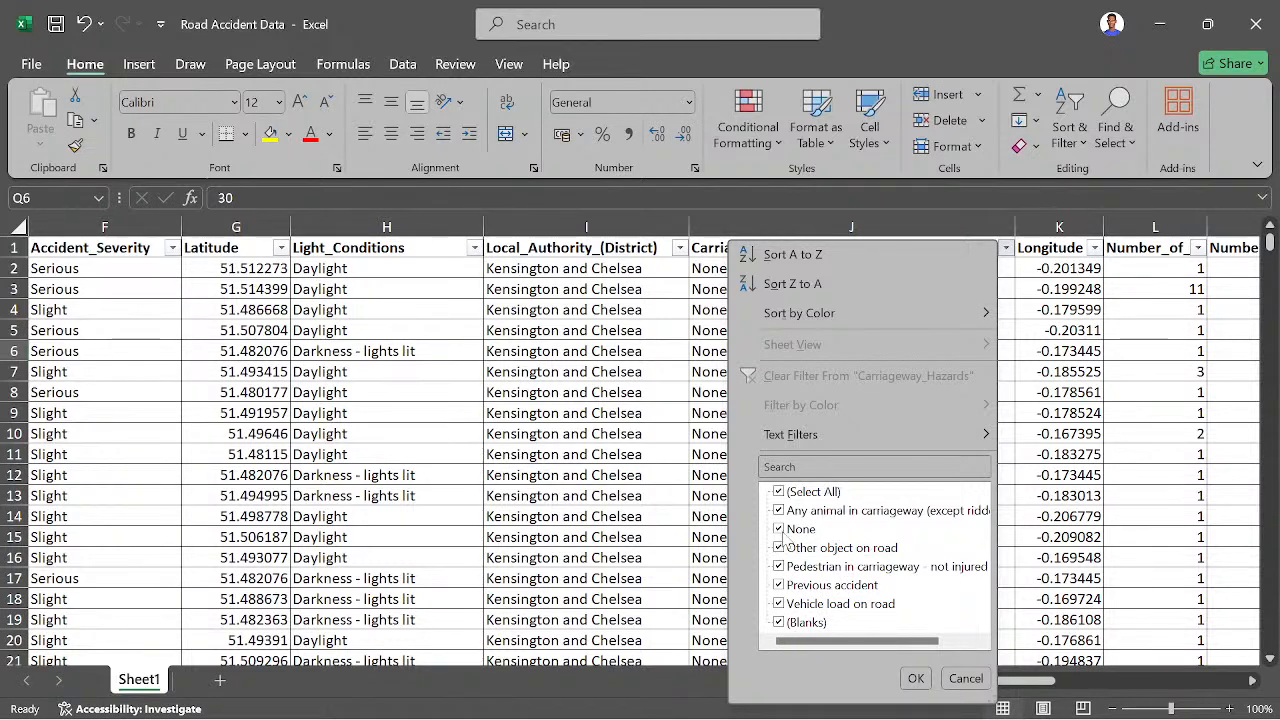
# - Filter Carriageway_Hazards to (Blanks) only to inspect the rows with missing values, and restore all values
pyautogui.click(779, 492)
pyautogui.click(781, 623)
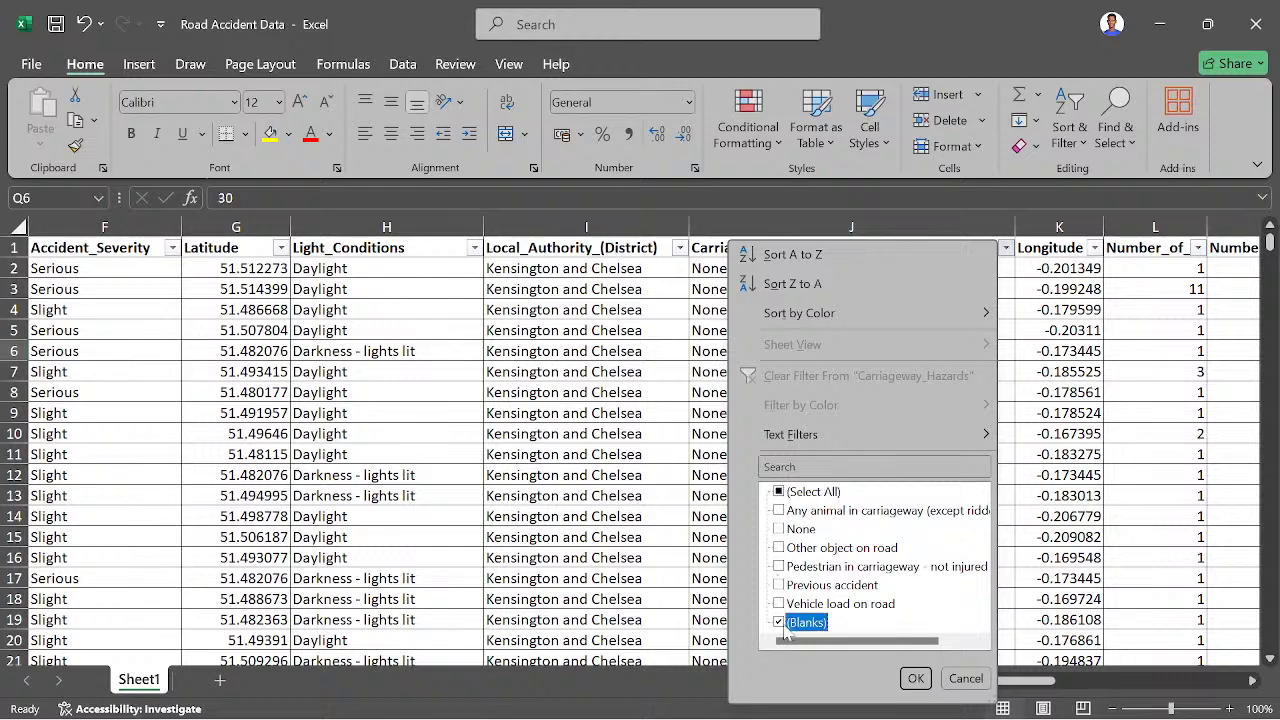
pyautogui.click(915, 679)
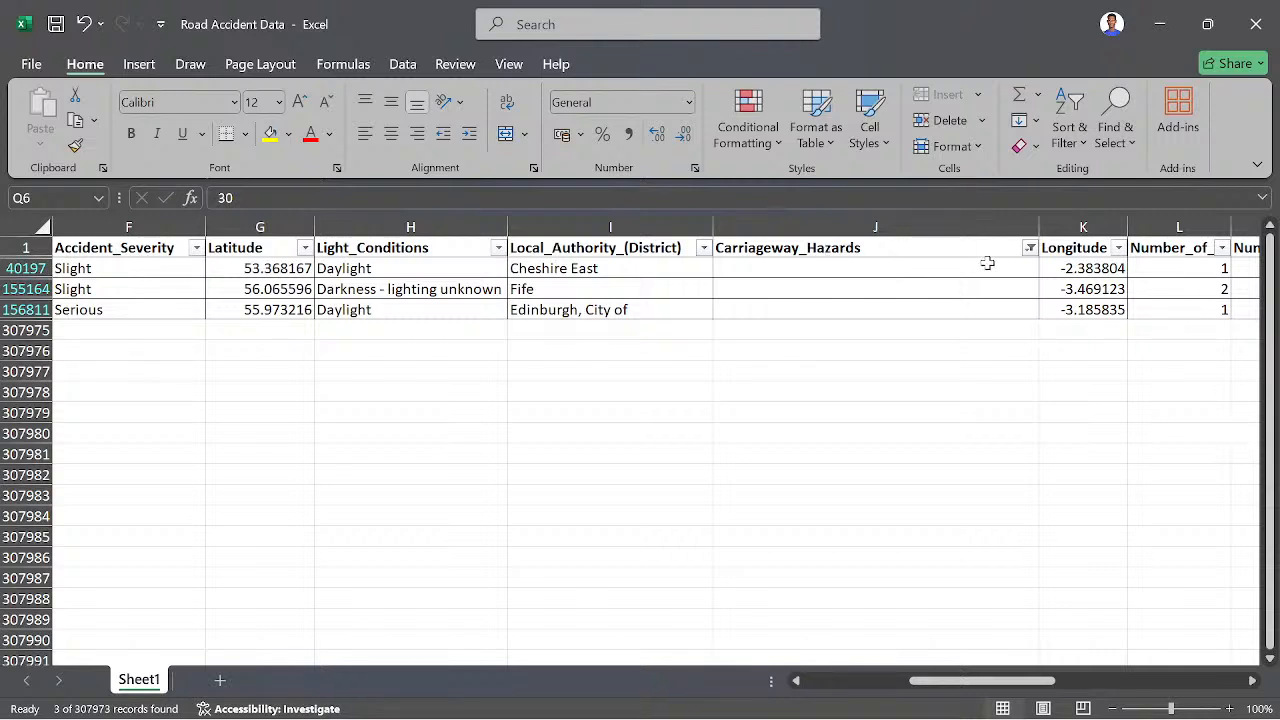
pyautogui.click(1030, 248)
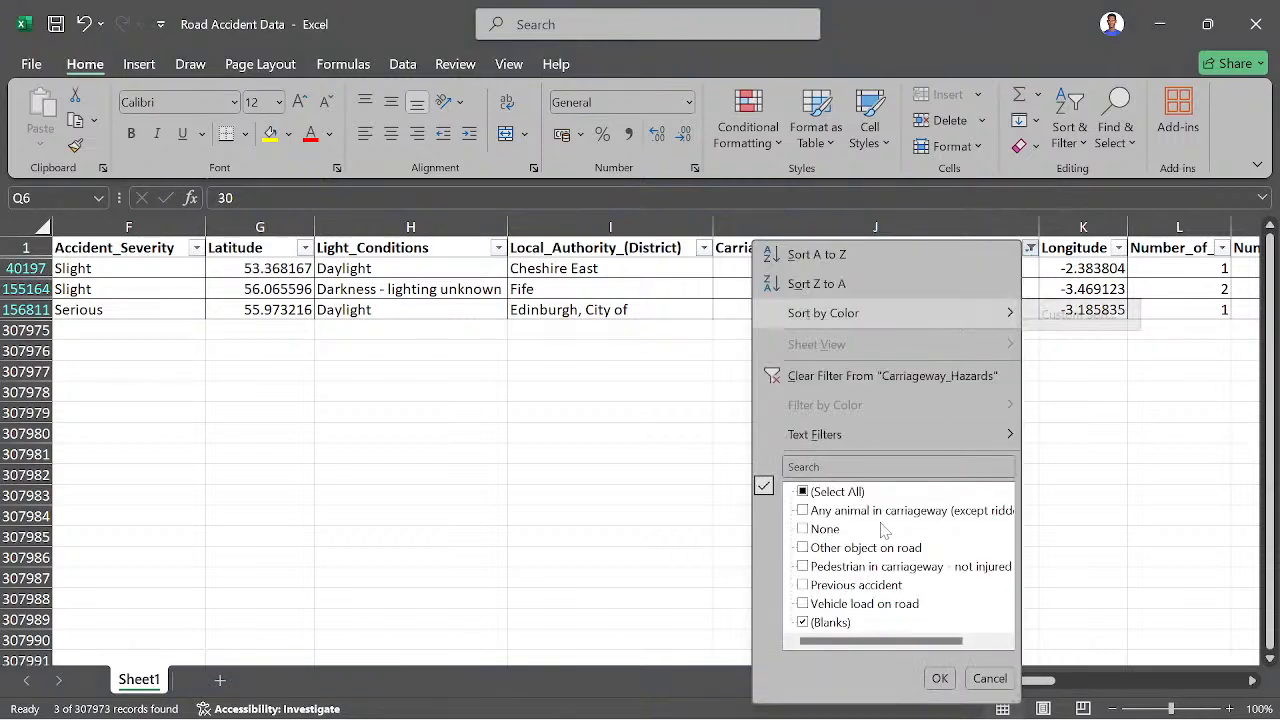
pyautogui.click(825, 491)
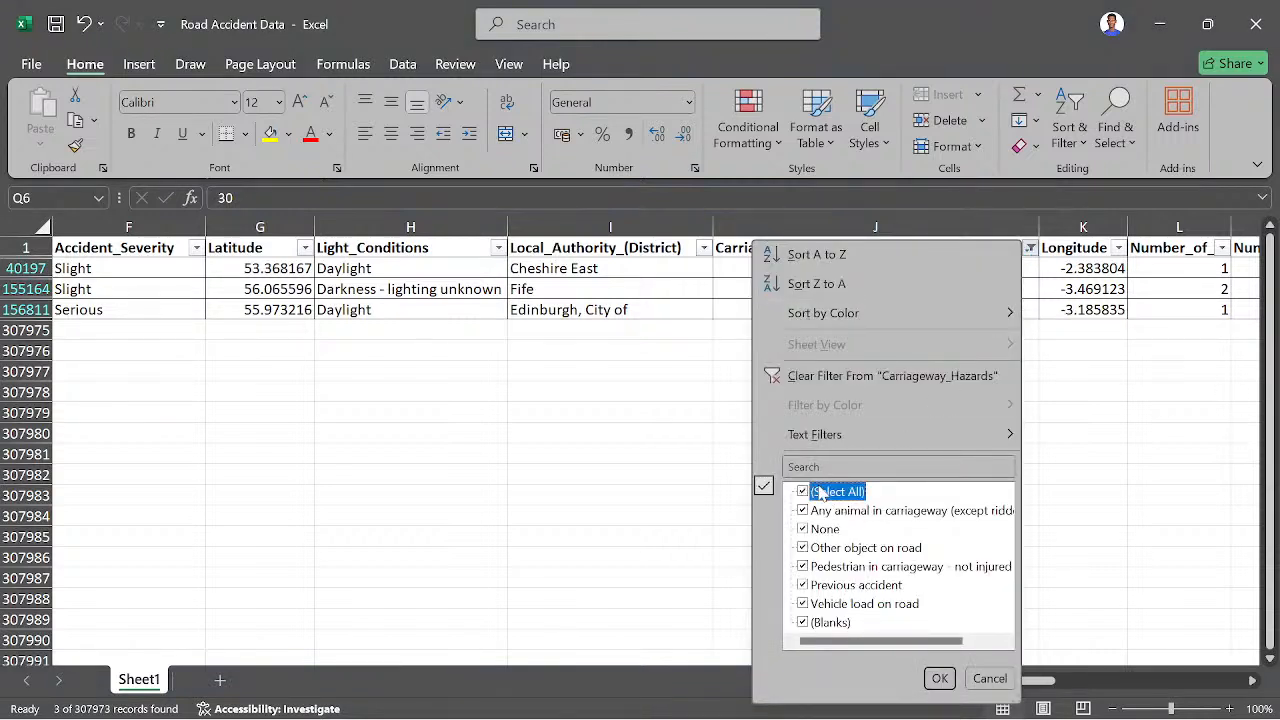
pyautogui.click(939, 678)
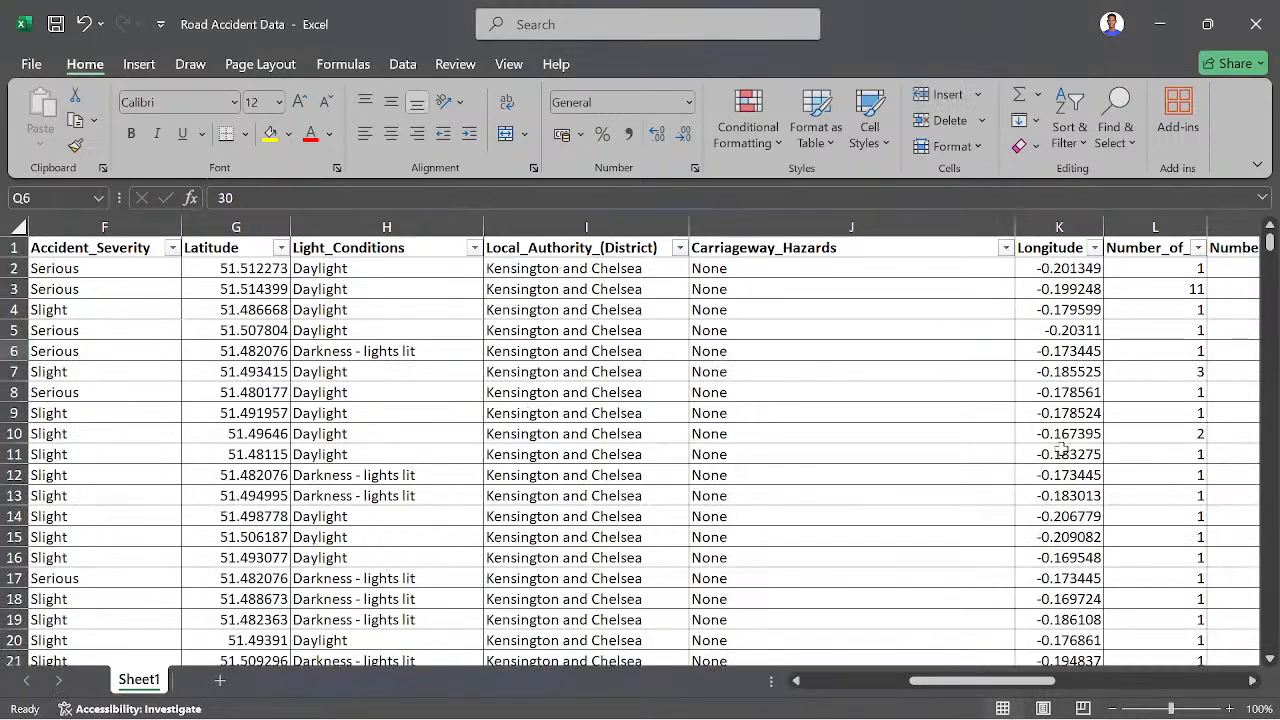
# - Review the distinct values in the Road_Surface_Conditions filter list without applying a filter
pyautogui.moveTo(1014, 684); pyautogui.dragTo(1100, 687)
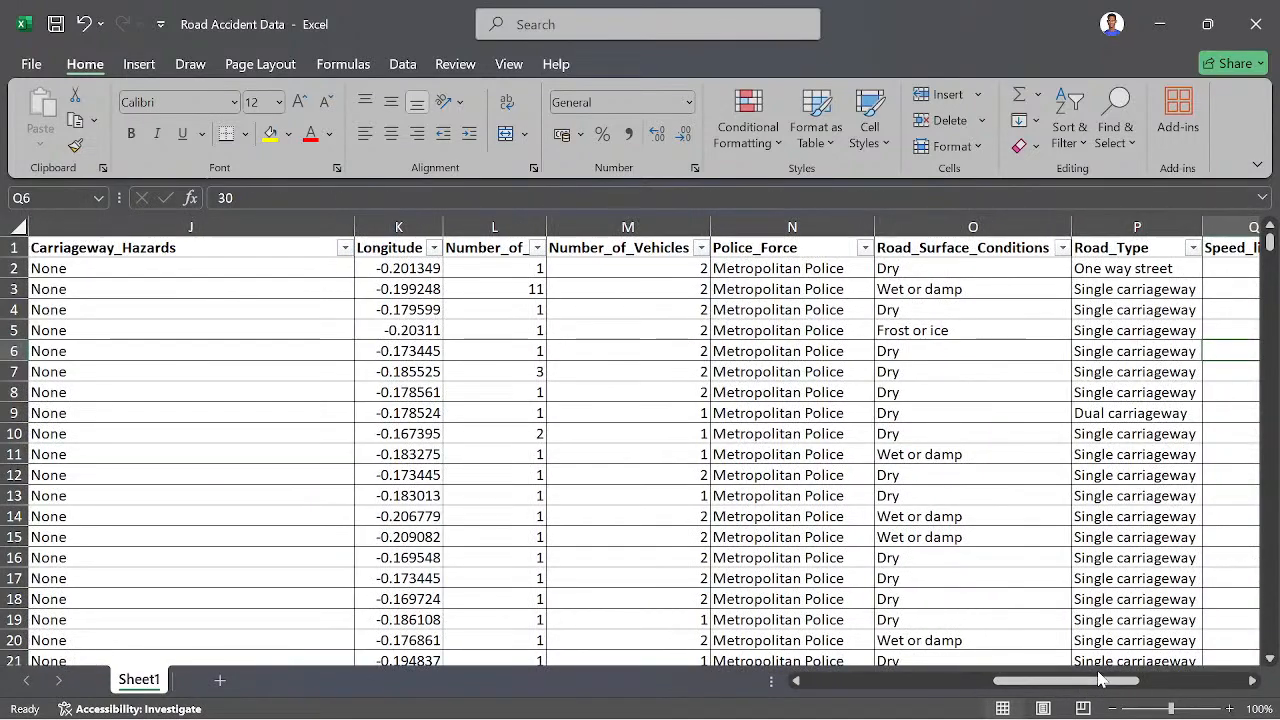
pyautogui.click(1062, 247)
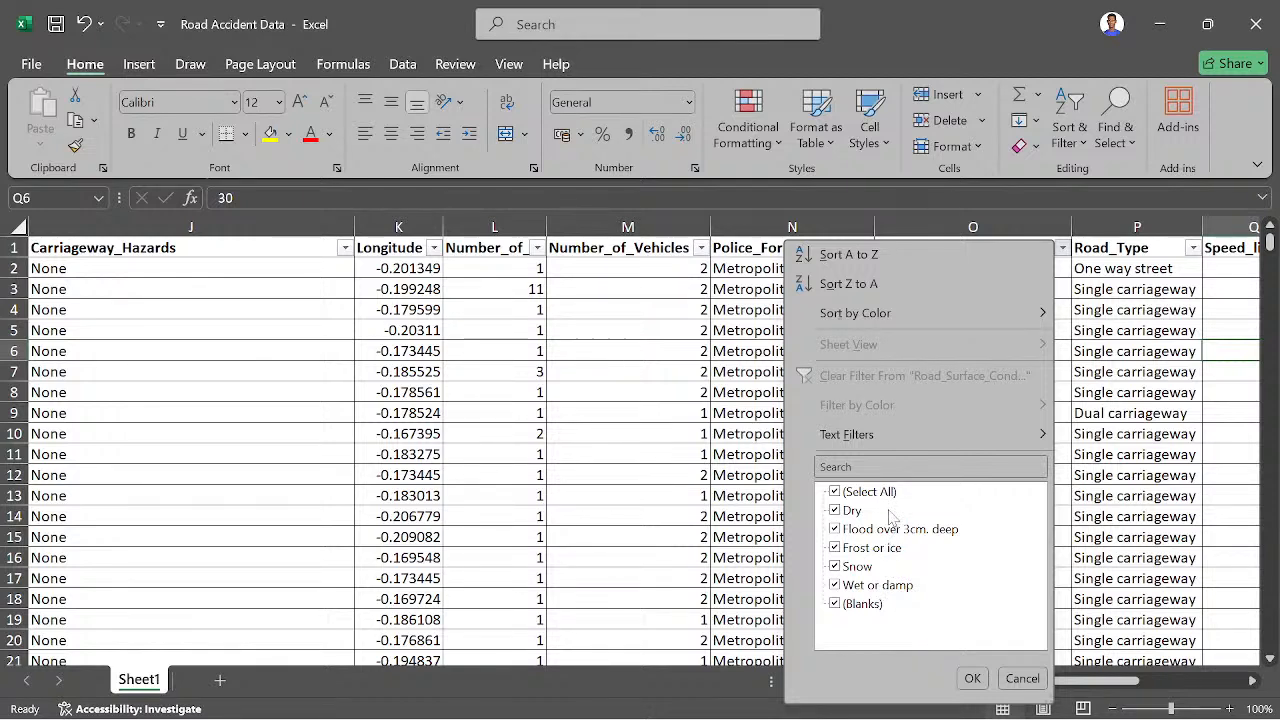
pyautogui.click(1040, 679)
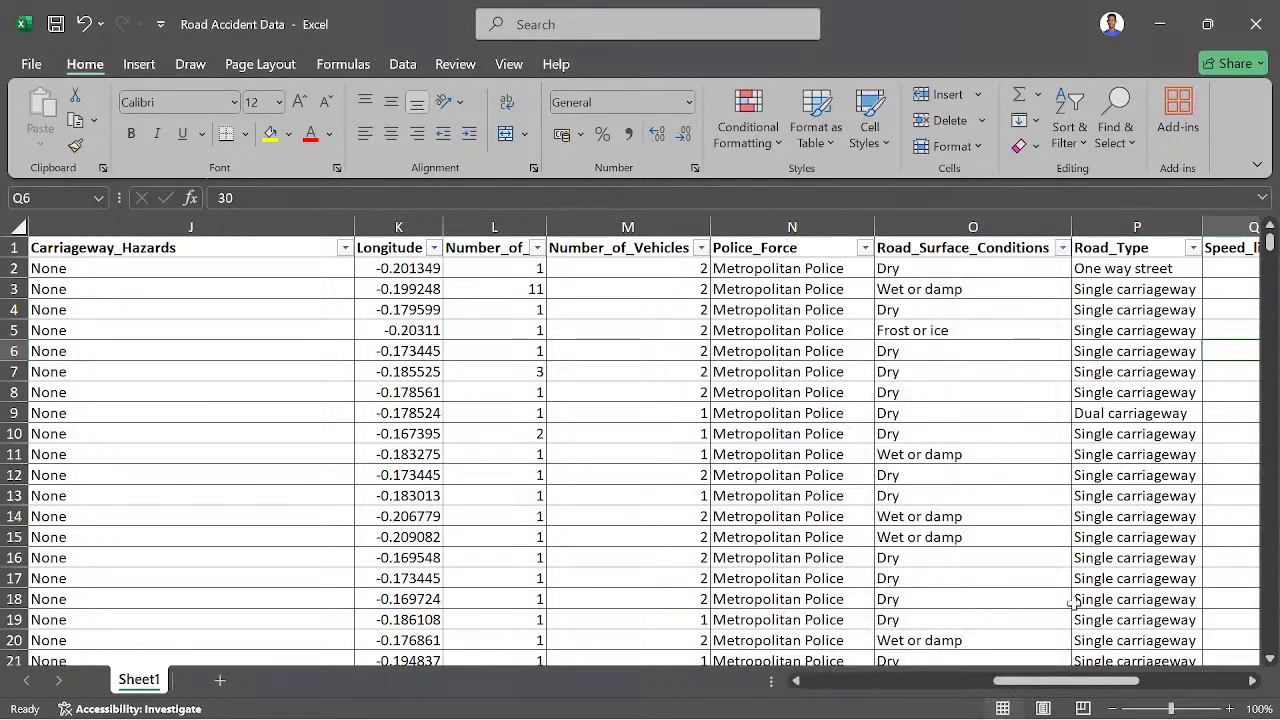
# - Replace every "Fetal" with "Fatal" in the Accident_Severity column and check the column's filter list
pyautogui.moveTo(1083, 681); pyautogui.dragTo(320, 576)
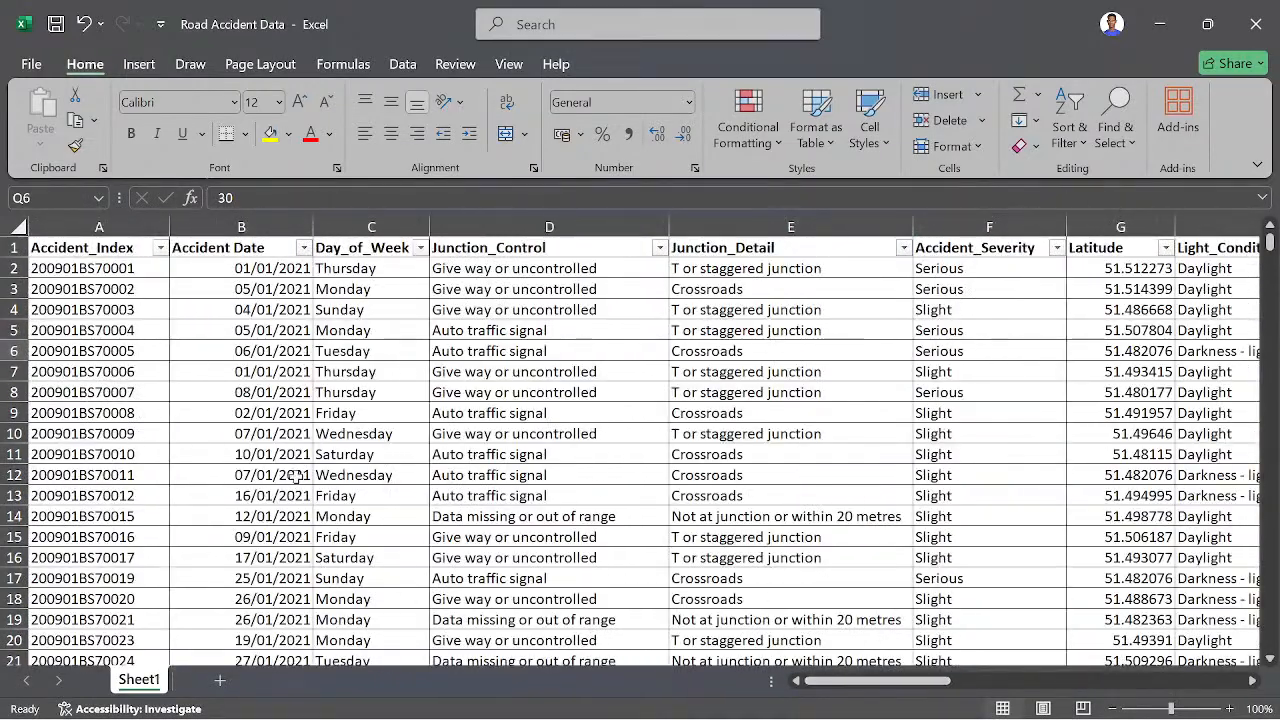
pyautogui.click(1010, 228)
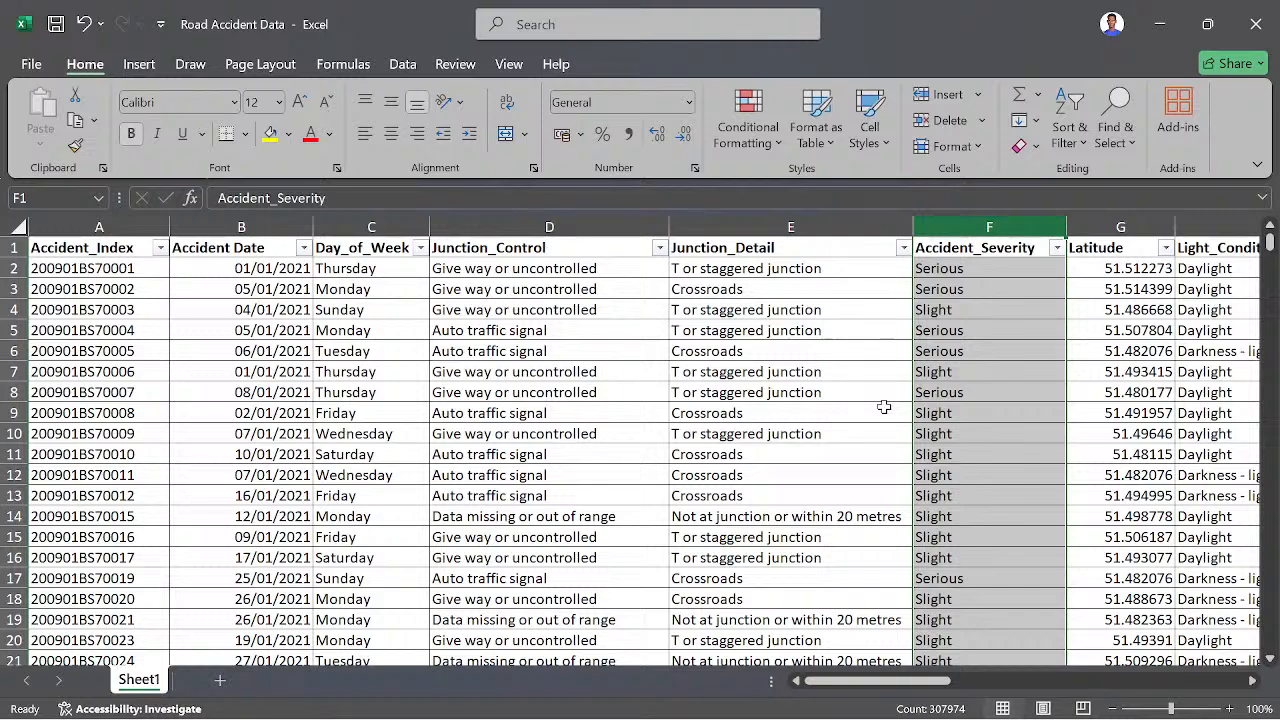
pyautogui.click(1116, 128)
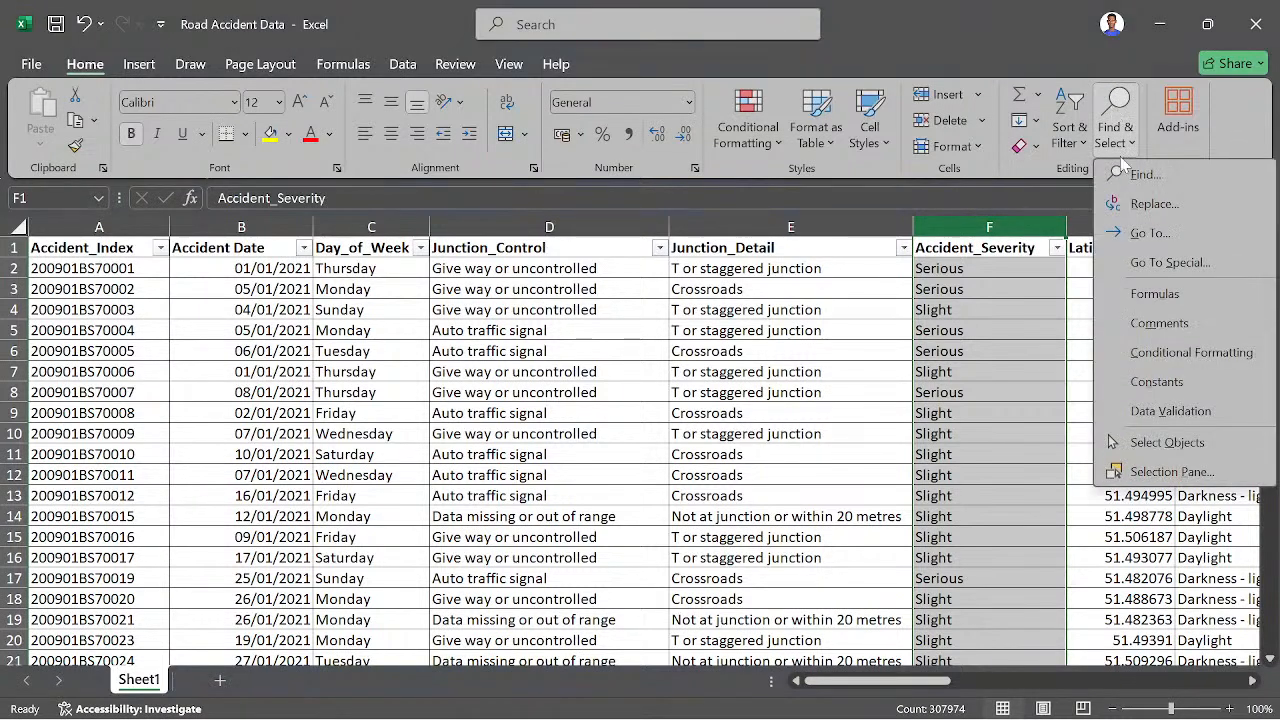
pyautogui.click(1155, 205)
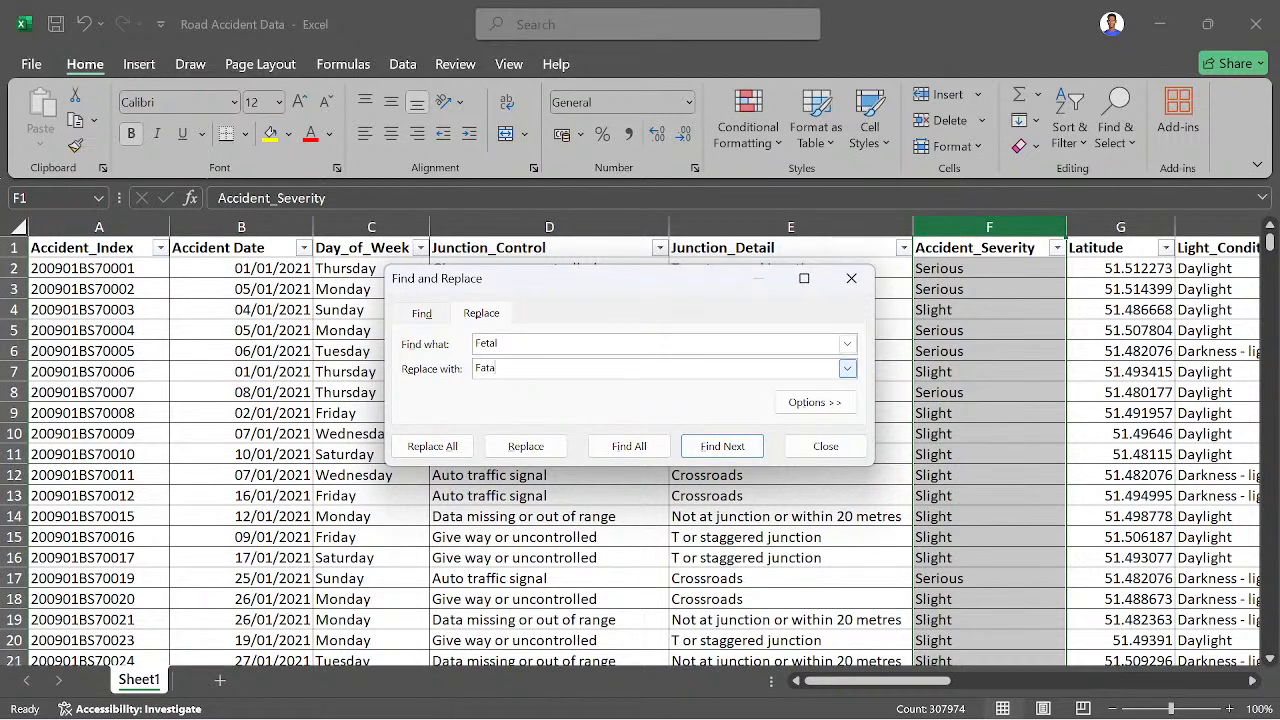
pyautogui.click(432, 446)
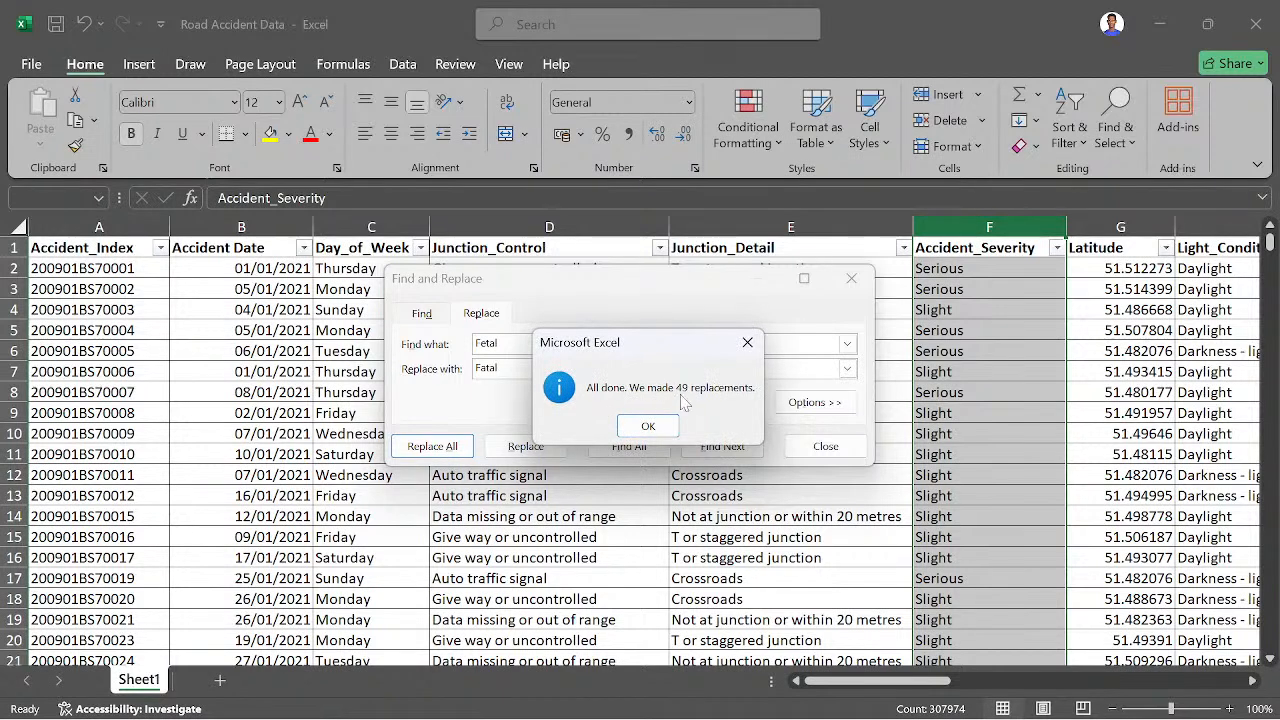
pyautogui.click(648, 426)
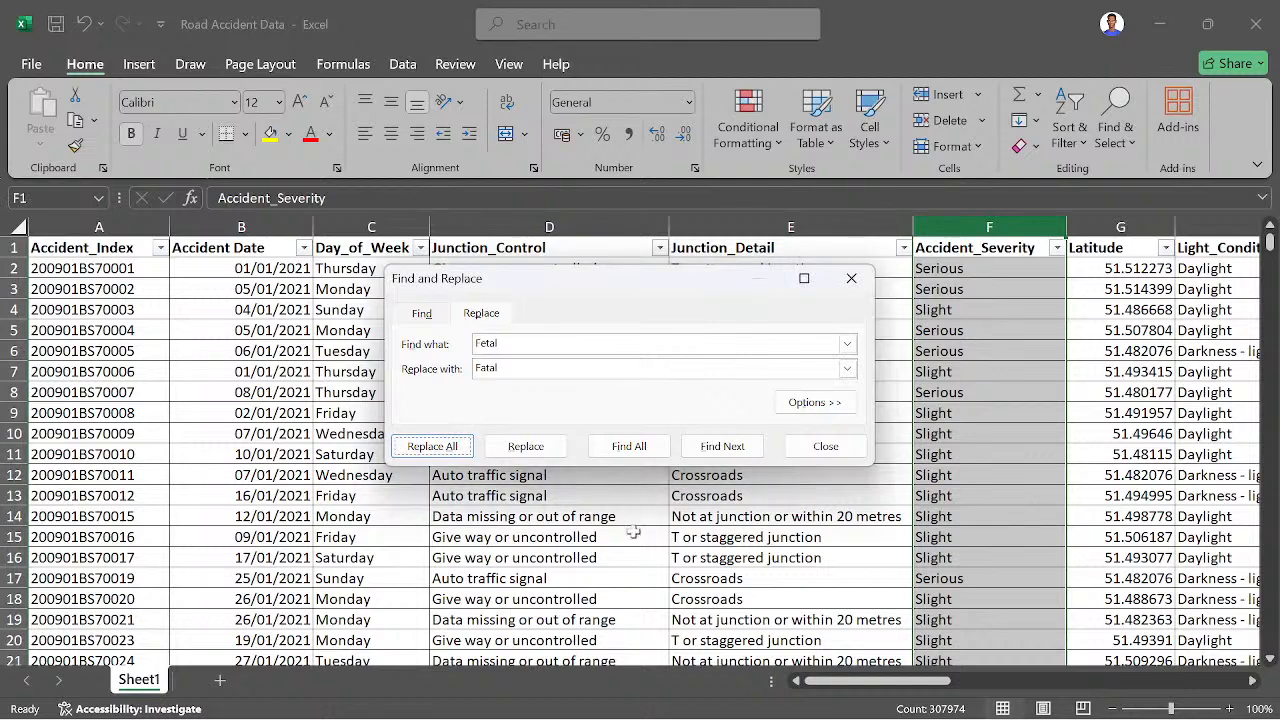
pyautogui.click(851, 278)
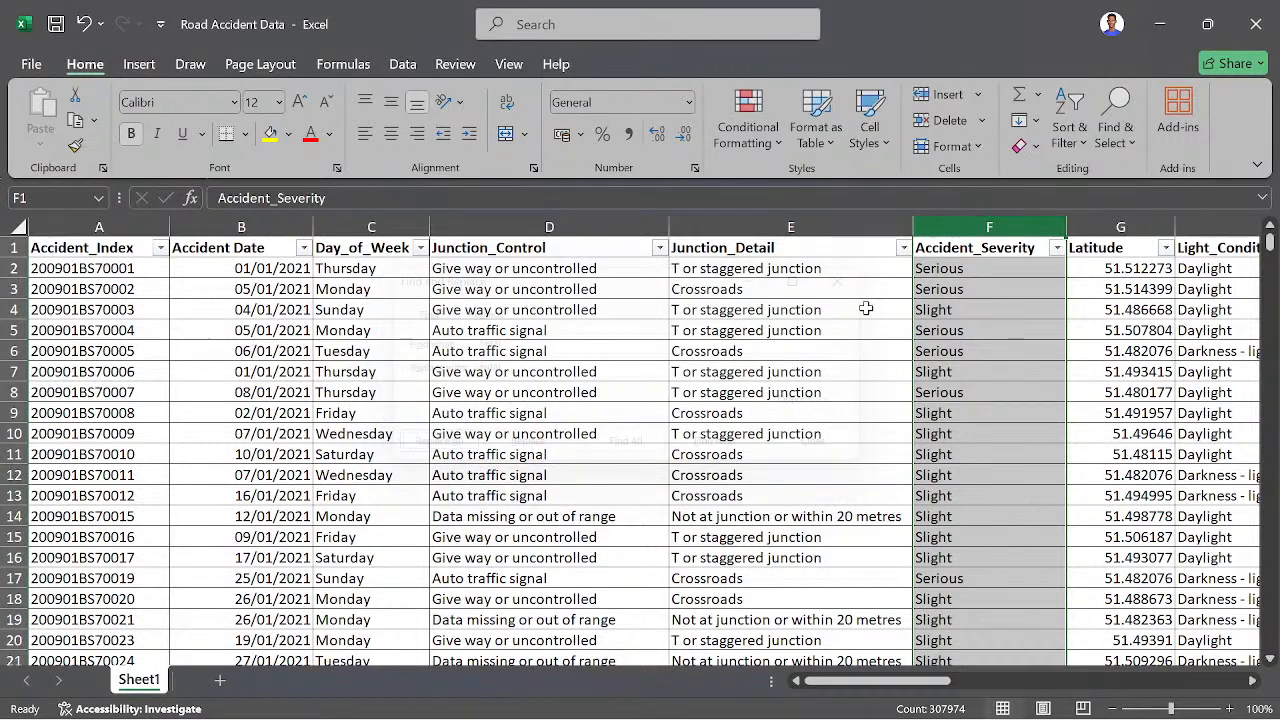
pyautogui.click(1056, 248)
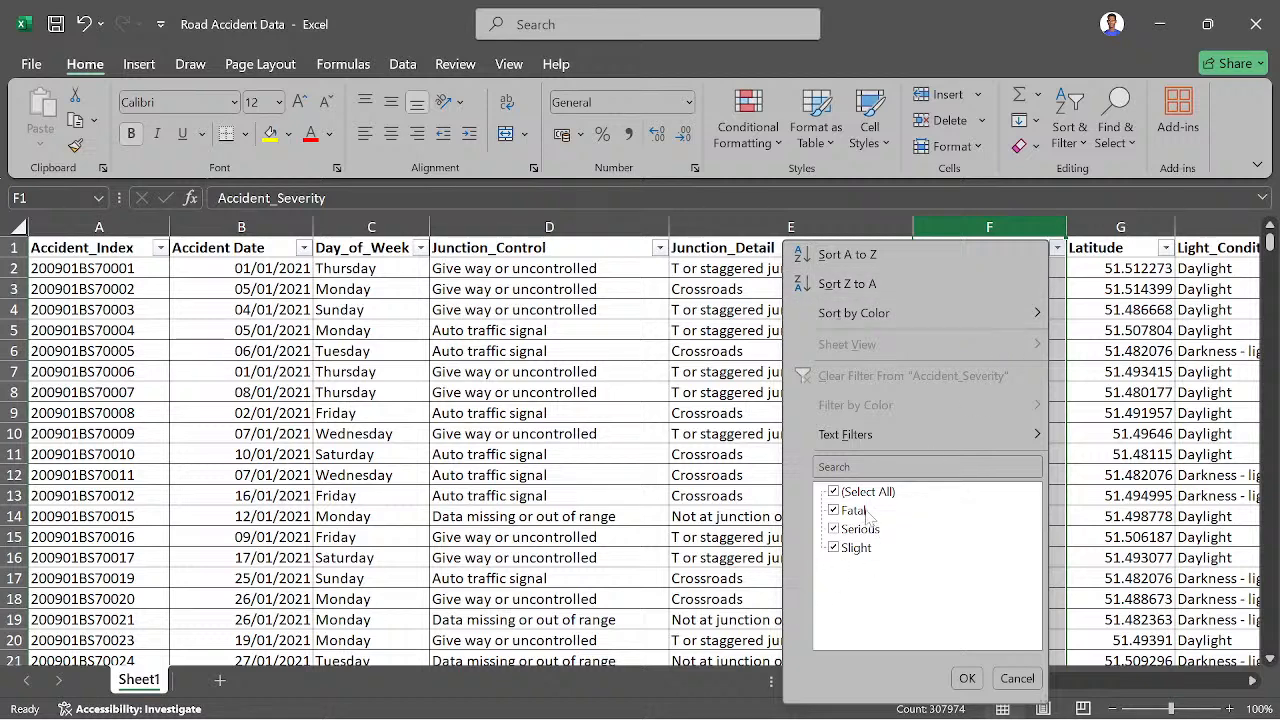
pyautogui.click(967, 678)
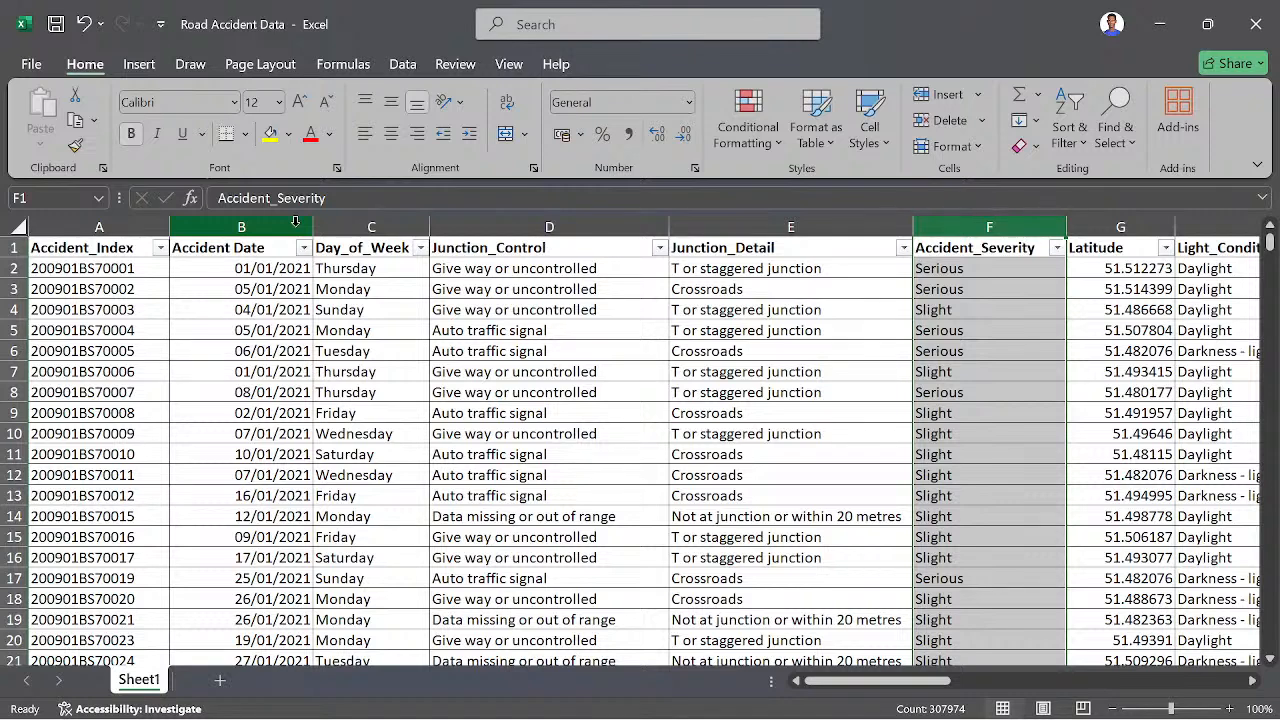
# - Insert two blank columns between Accident Date and Day_of_Week
pyautogui.click(372, 221)
pyautogui.rightClick(366, 227)
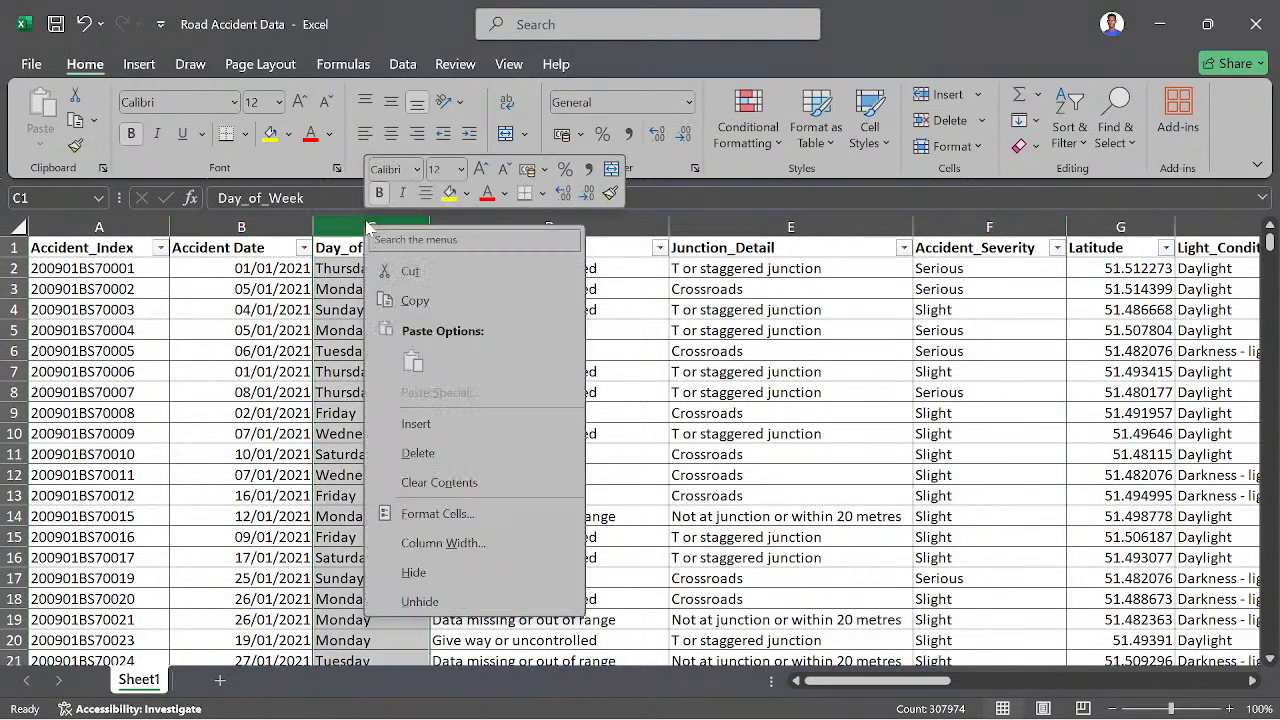
pyautogui.click(416, 424)
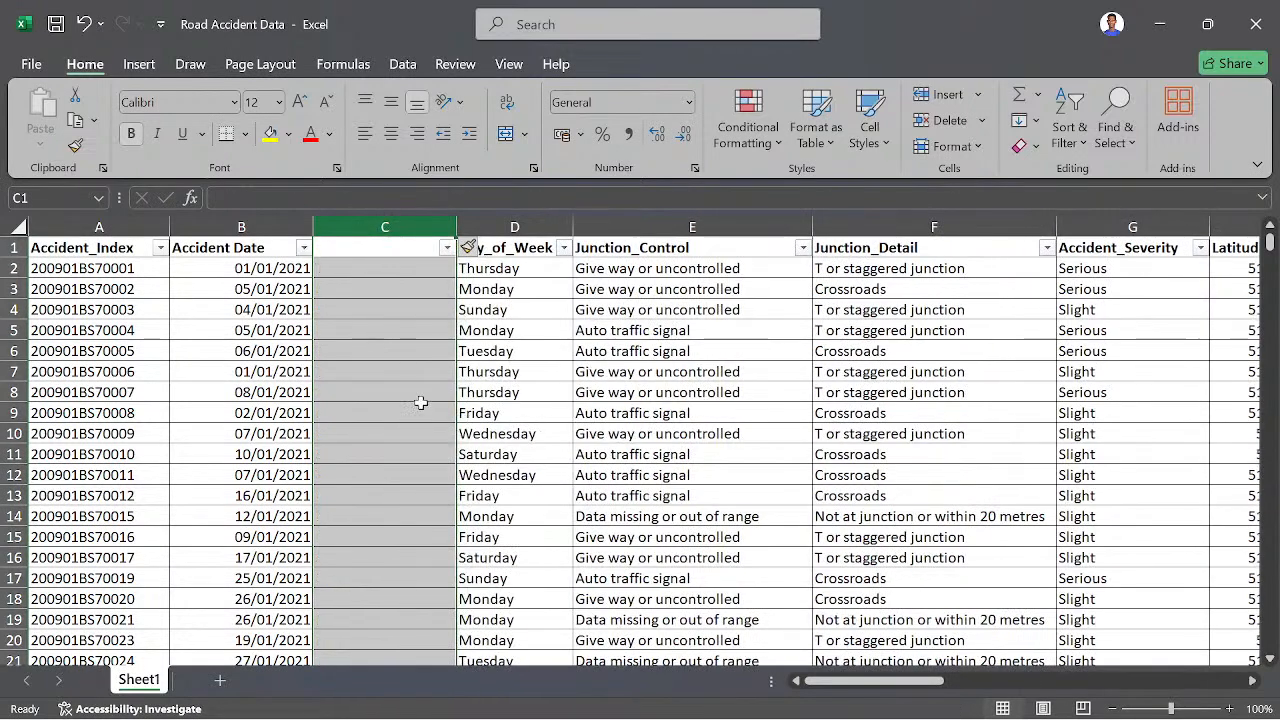
pyautogui.rightClick(415, 224)
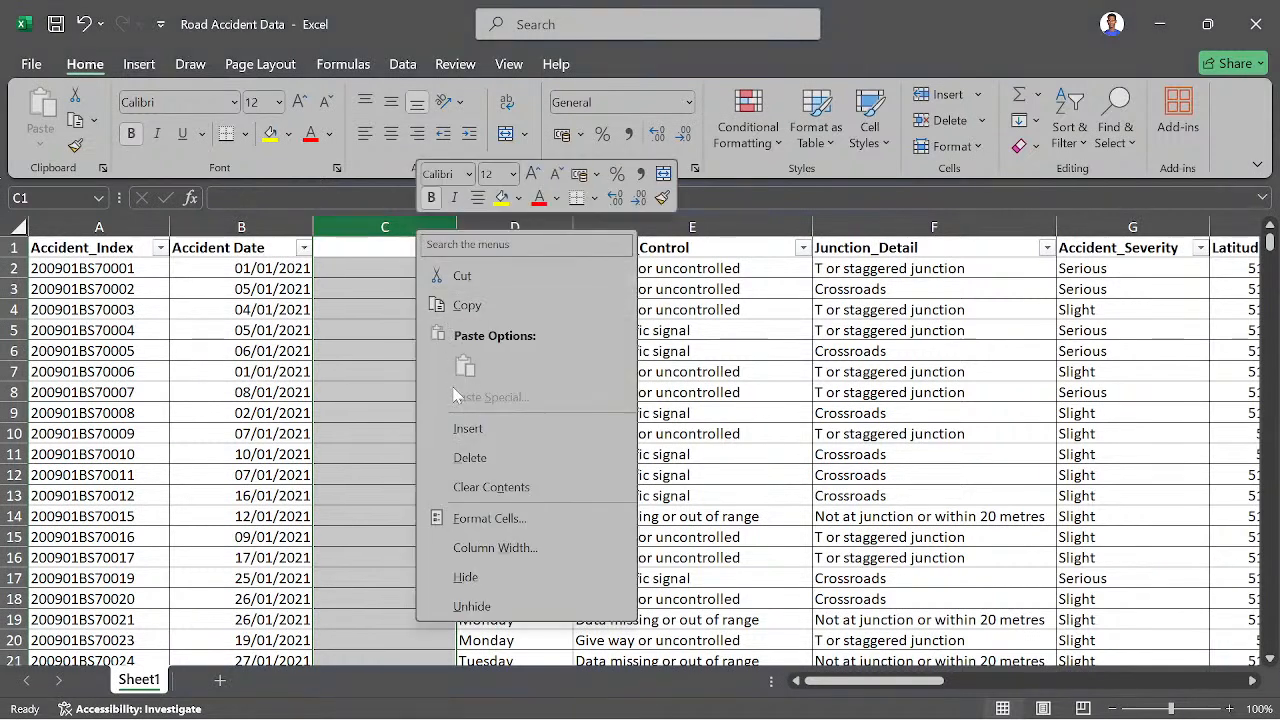
pyautogui.click(468, 429)
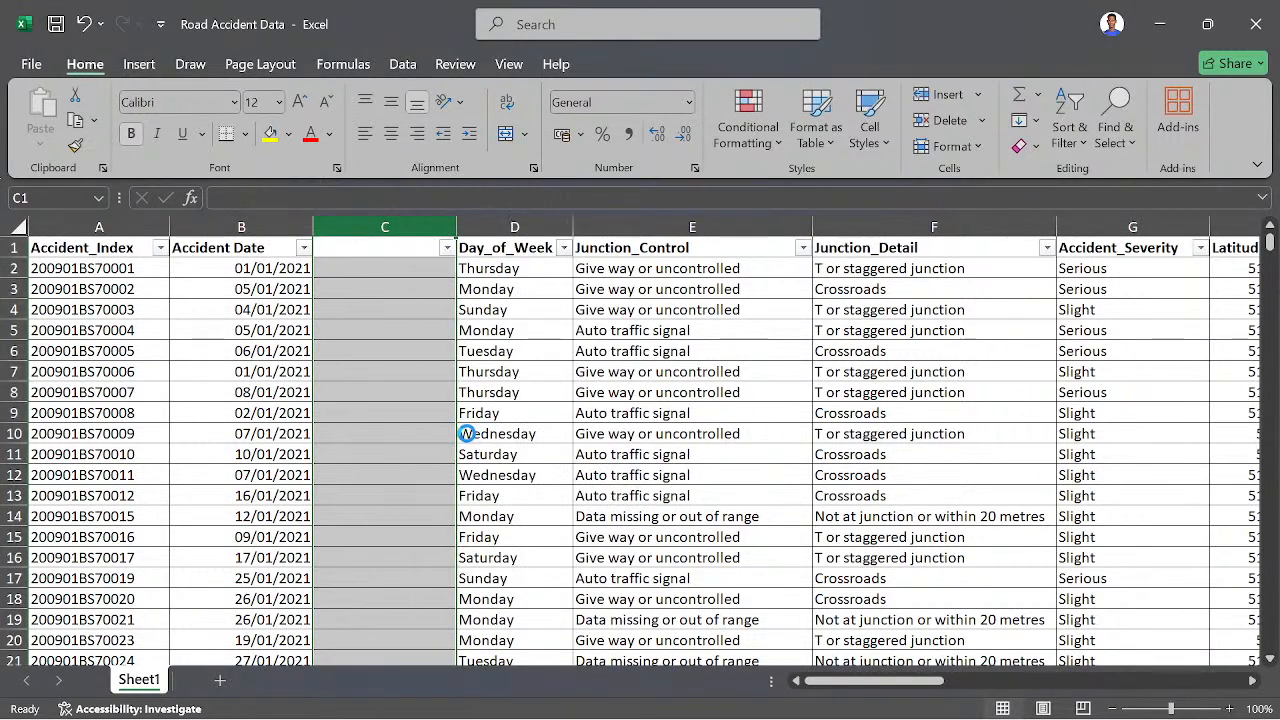
# - Enter the header "Month" in cell C1 of the first blank column
pyautogui.click(416, 266)
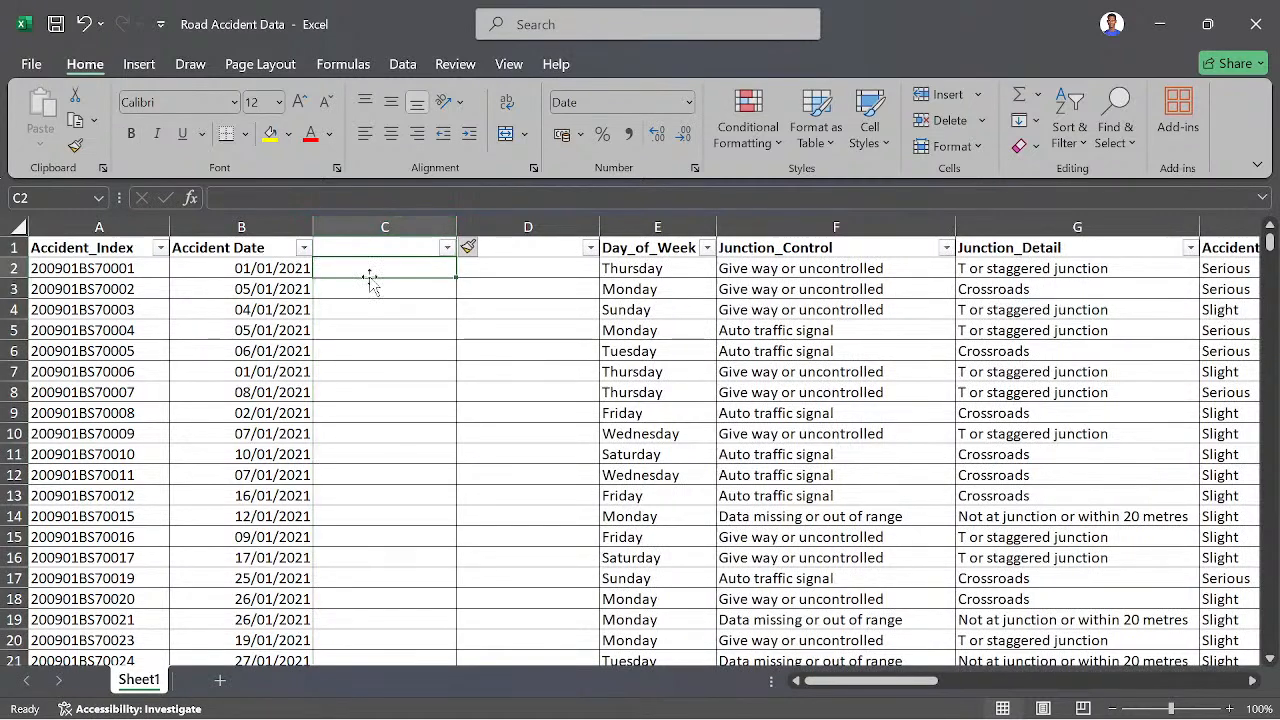
pyautogui.click(369, 243)
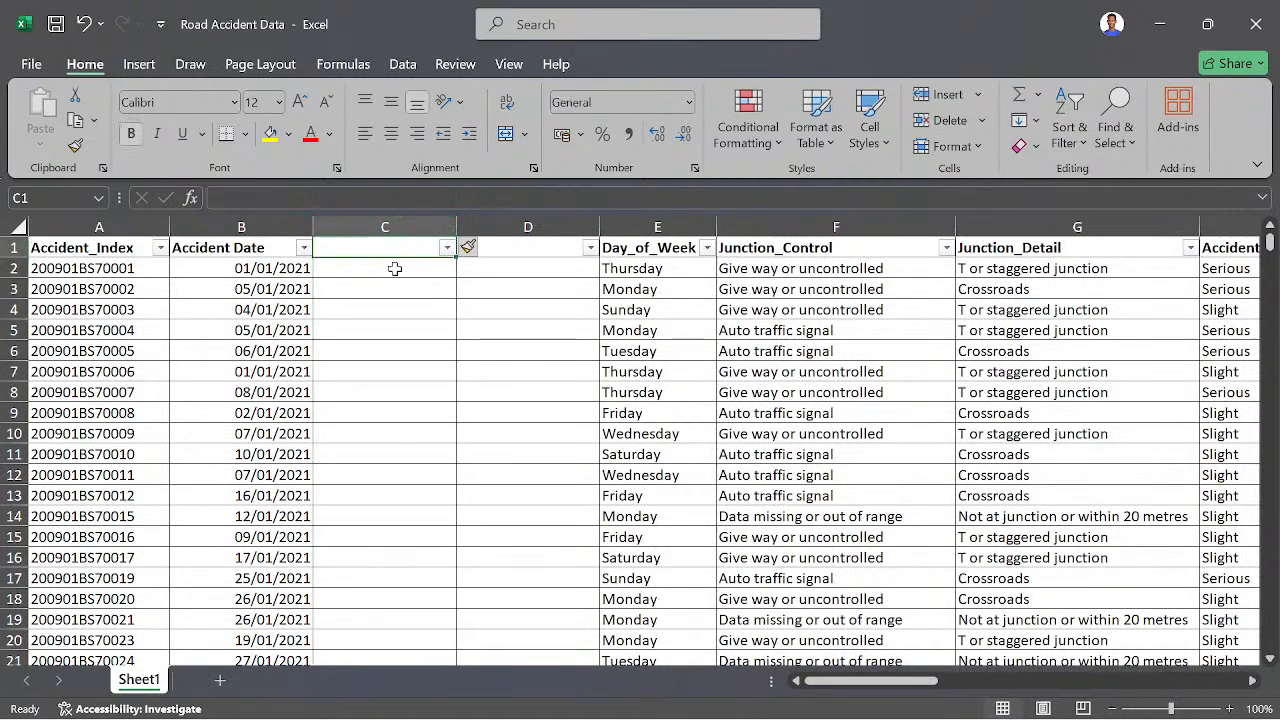
pyautogui.write('M')
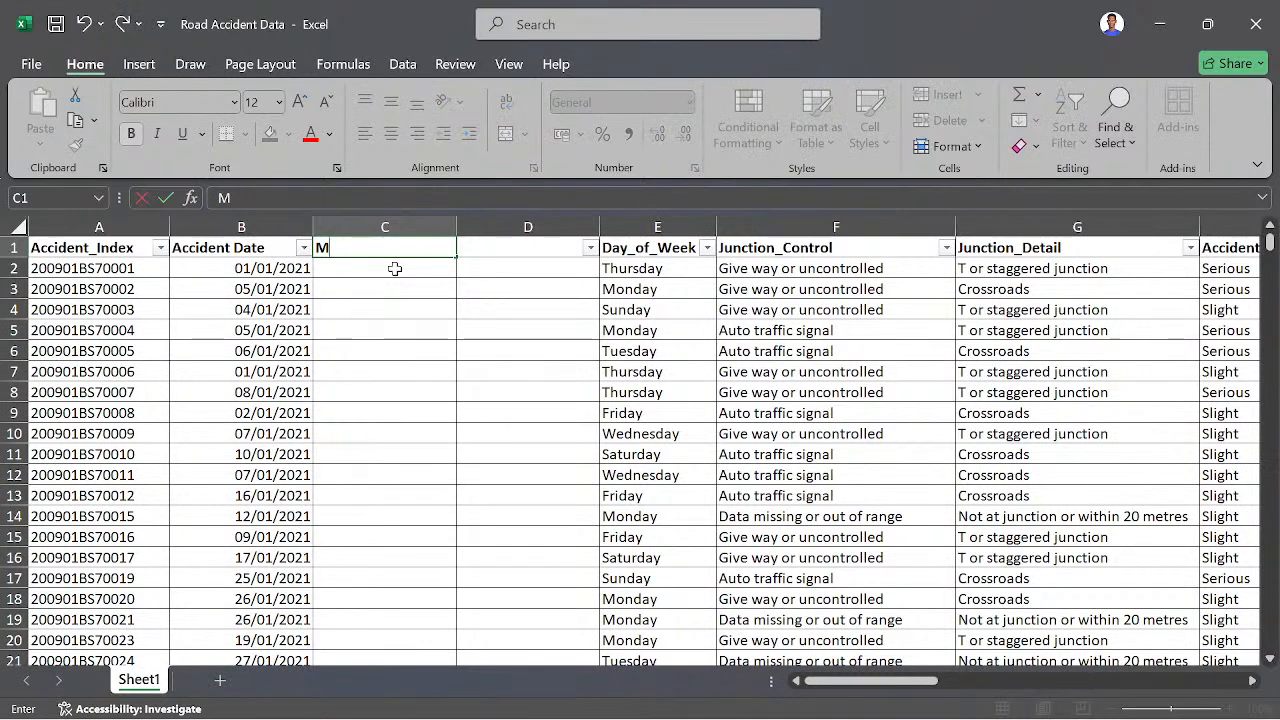
pyautogui.write('onth')
pyautogui.press('Return')
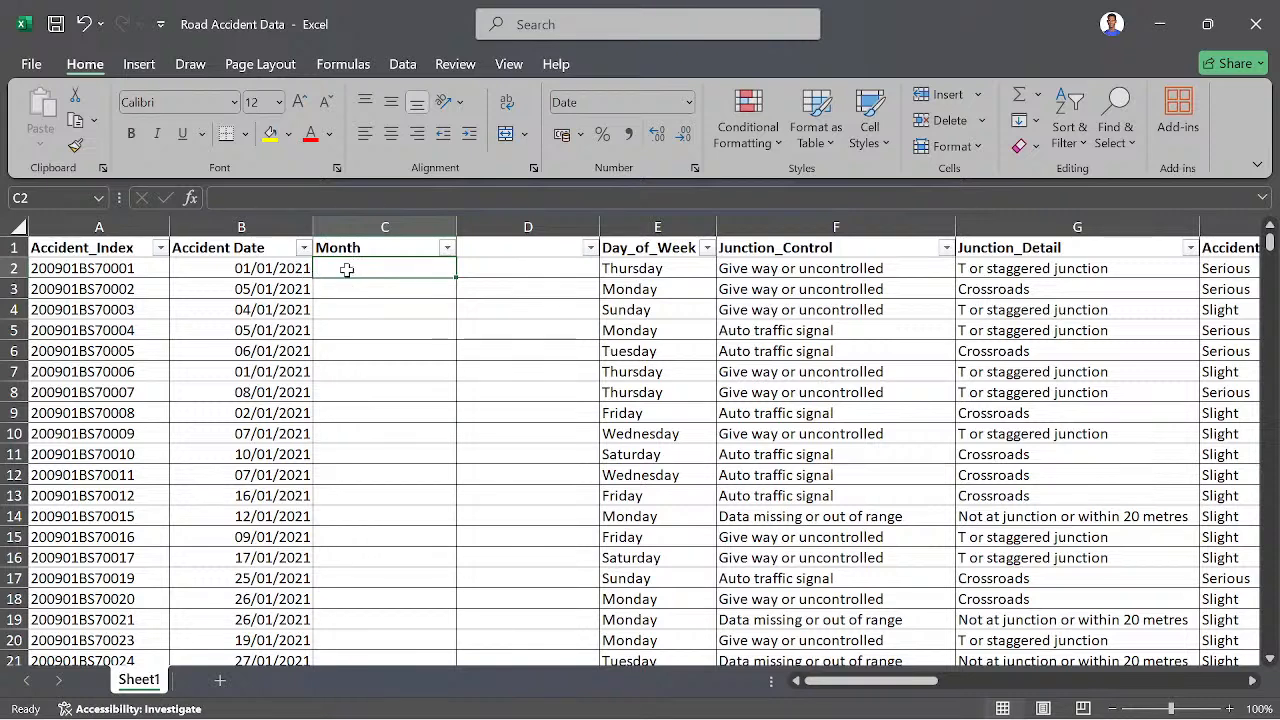
# - Enter the formula =TEXT(B2,"mmmm") in cell C2 to extract the month name from the Accident Date
pyautogui.write('=')
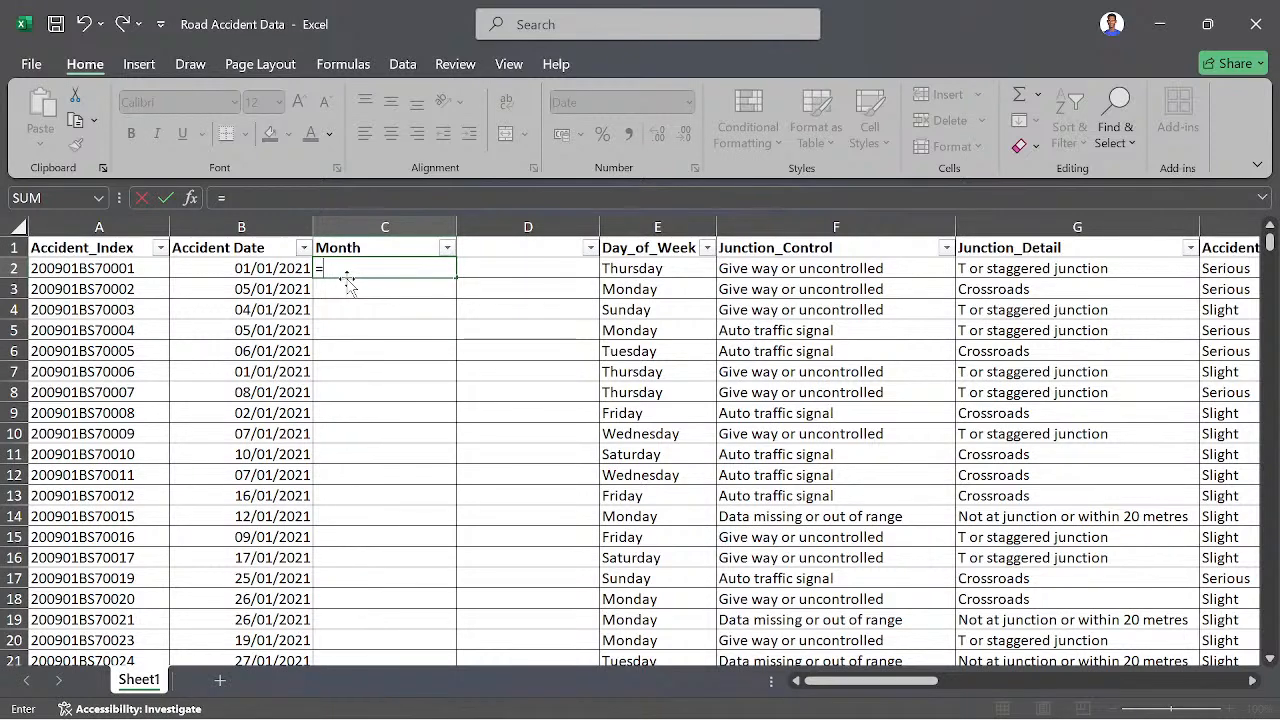
pyautogui.write('TEXT')
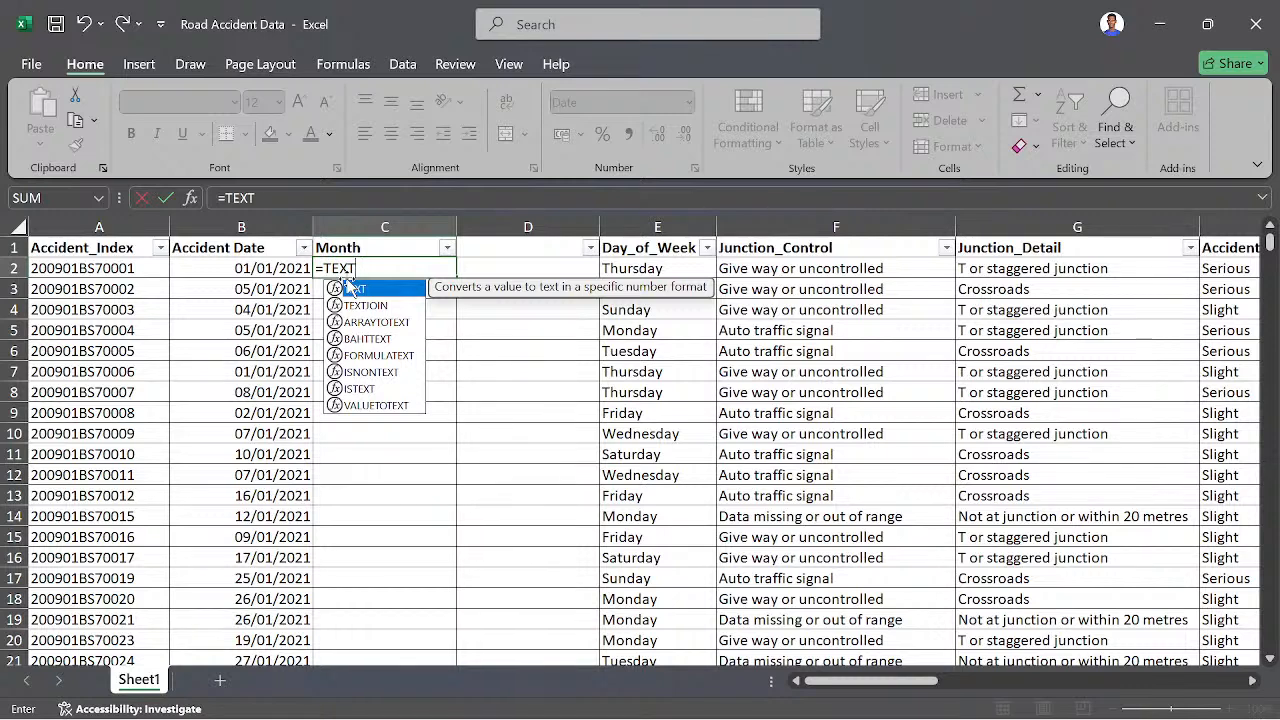
pyautogui.write('(')
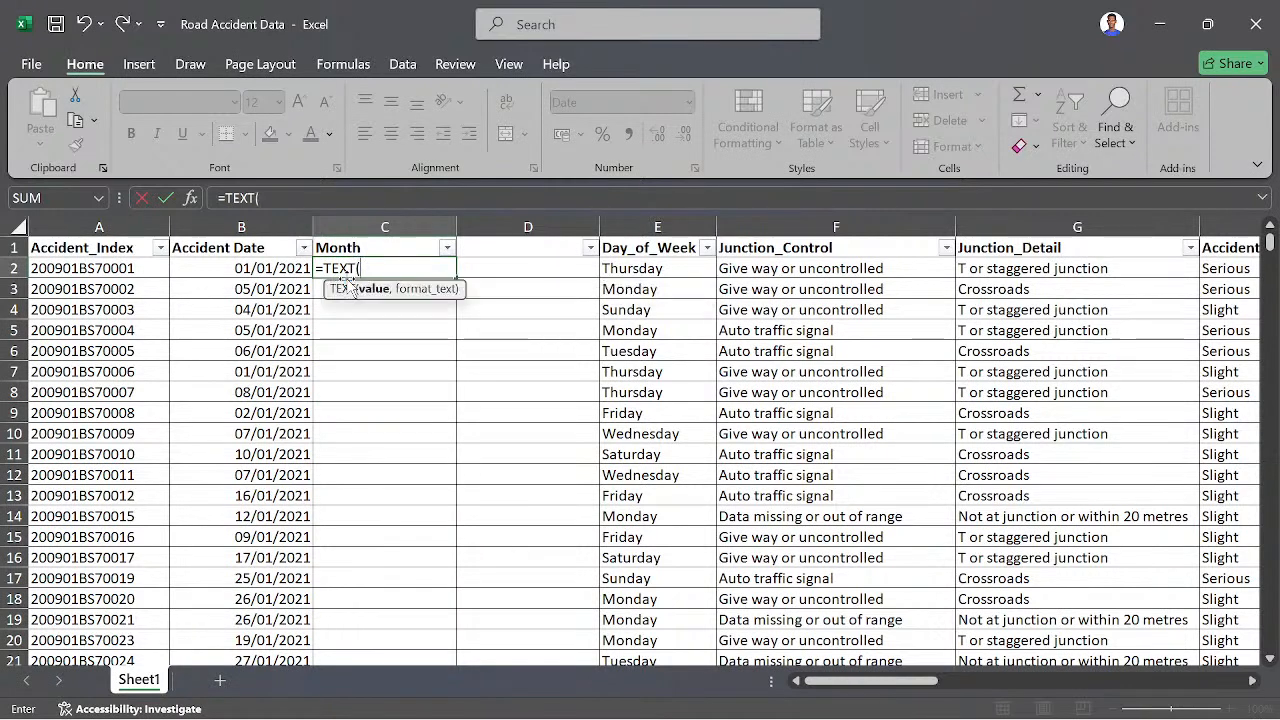
pyautogui.click(288, 264)
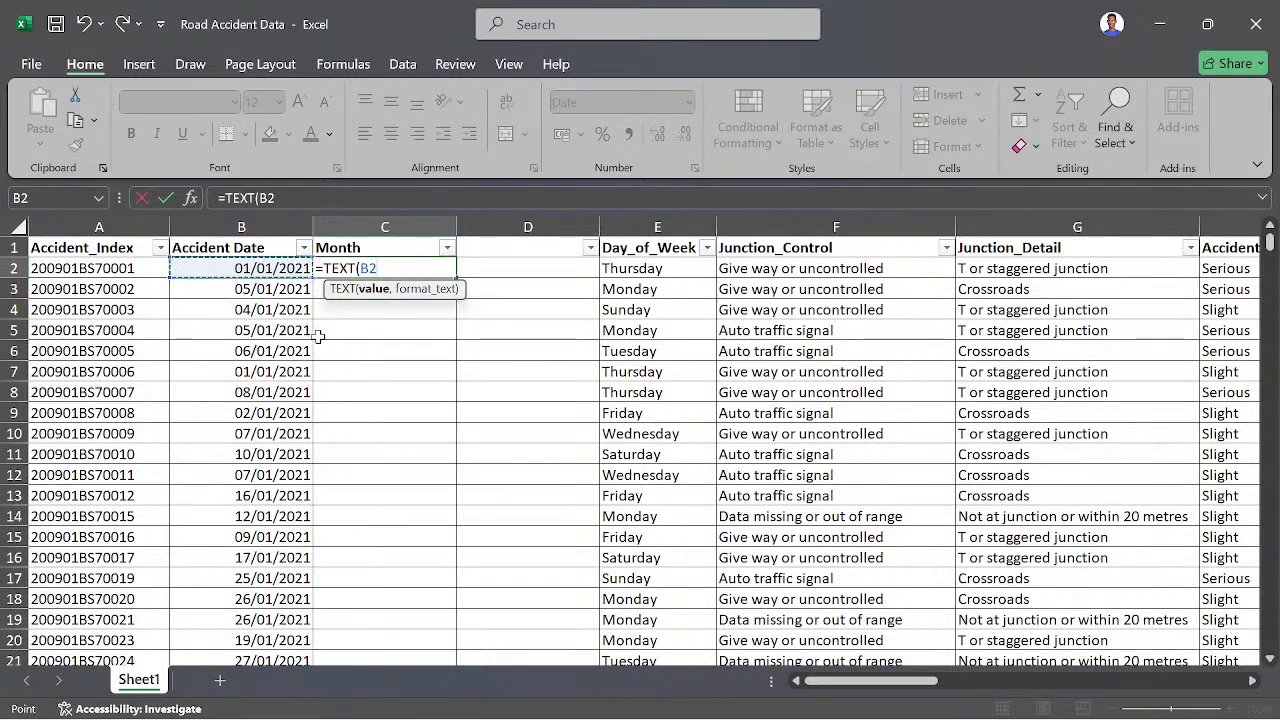
pyautogui.write(',')
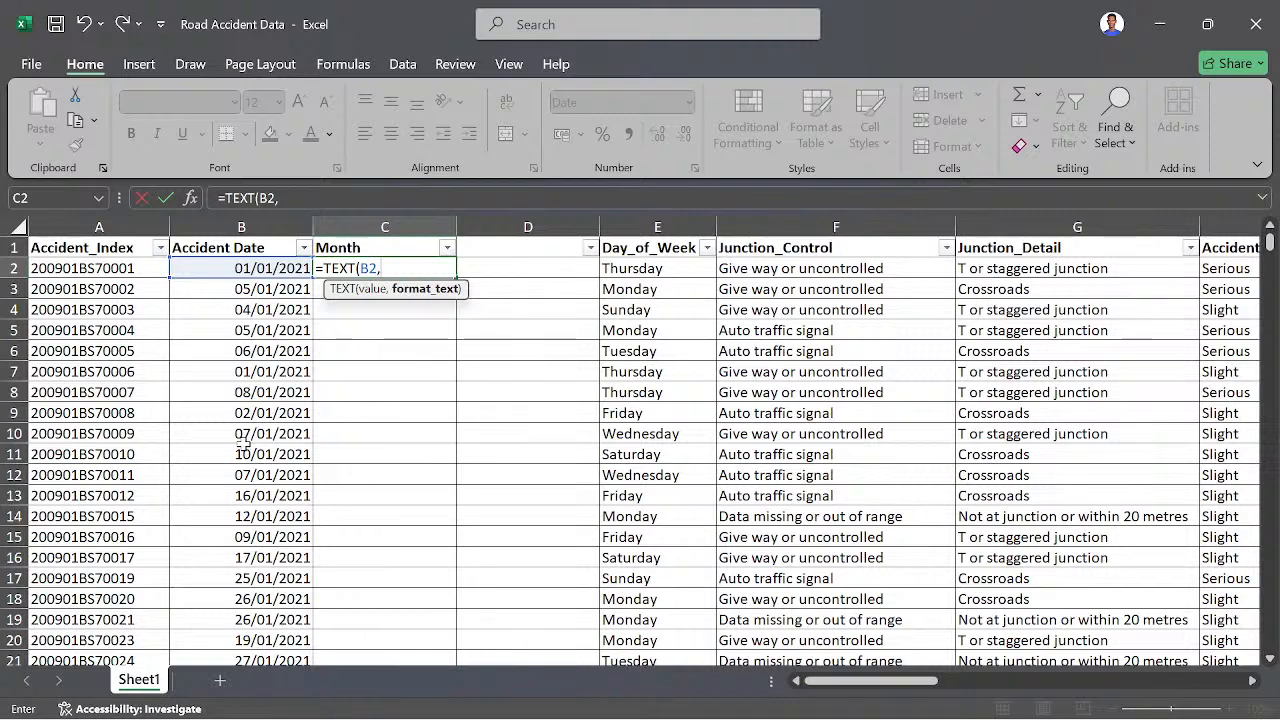
pyautogui.write('"mmmm')
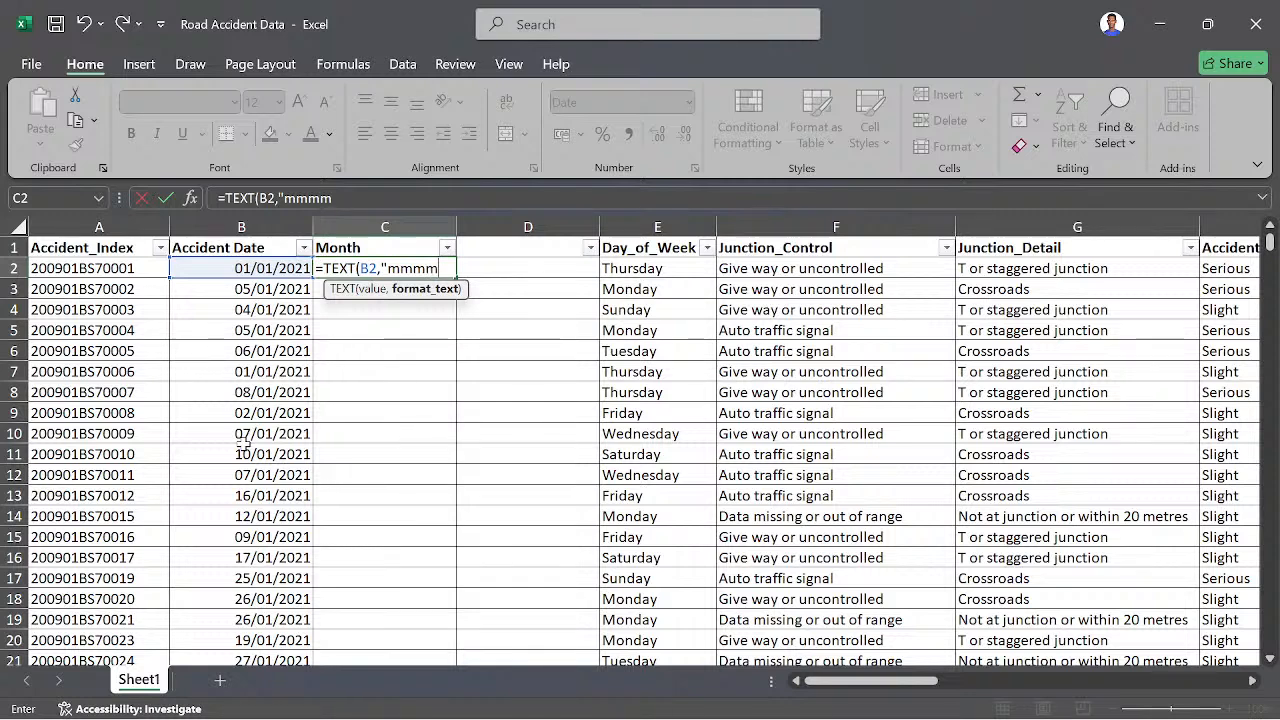
pyautogui.write('")')
pyautogui.press('Return')
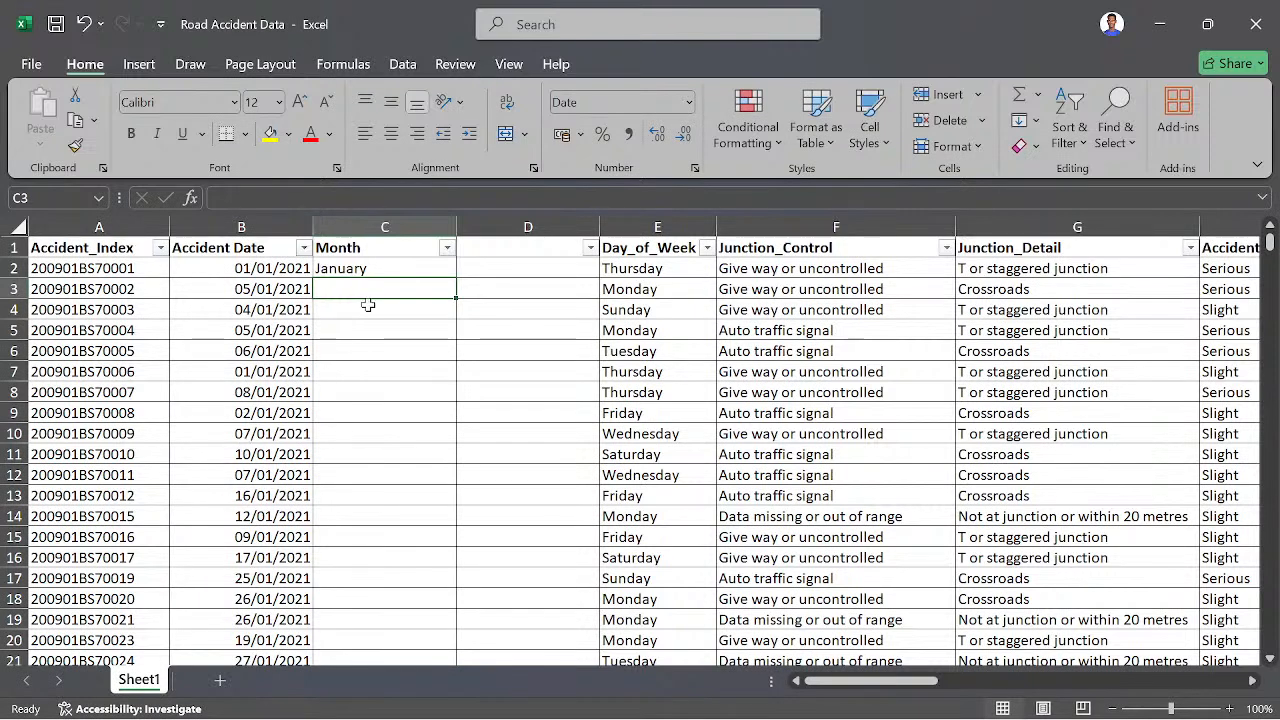
# - Fill the month formula from C2 down the entire Month column
pyautogui.doubleClick(267, 273)
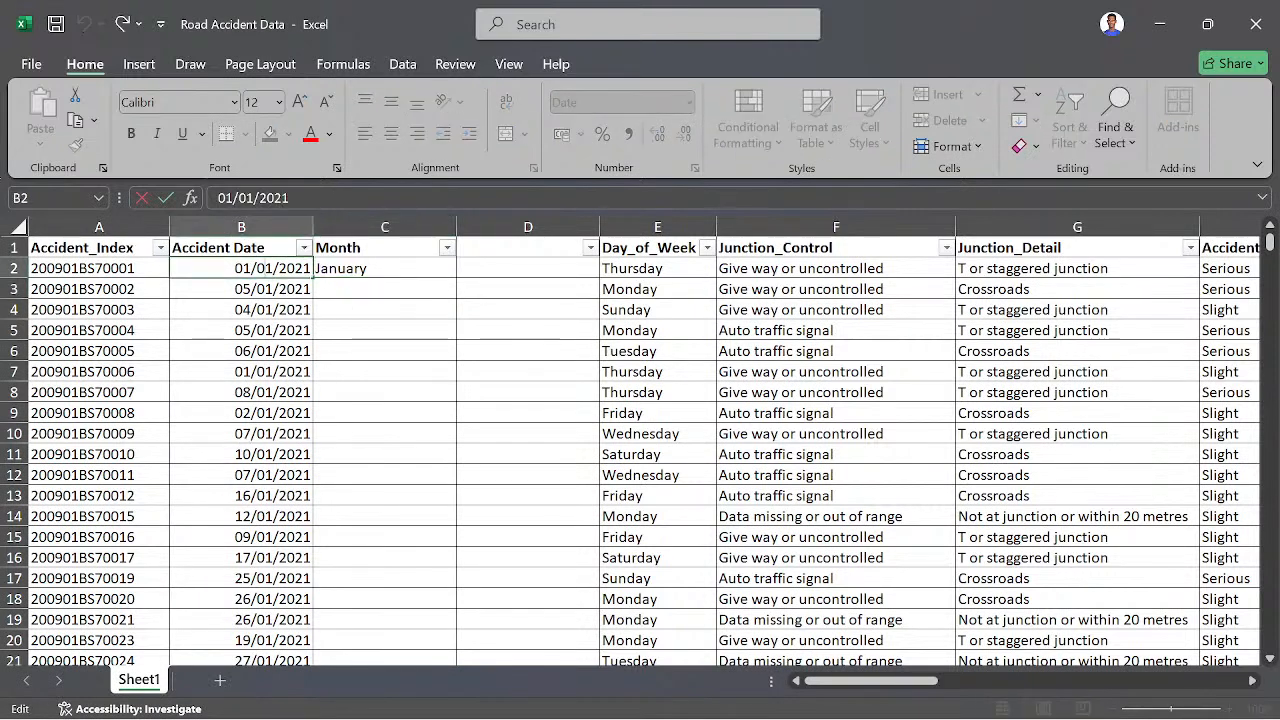
pyautogui.click(368, 272)
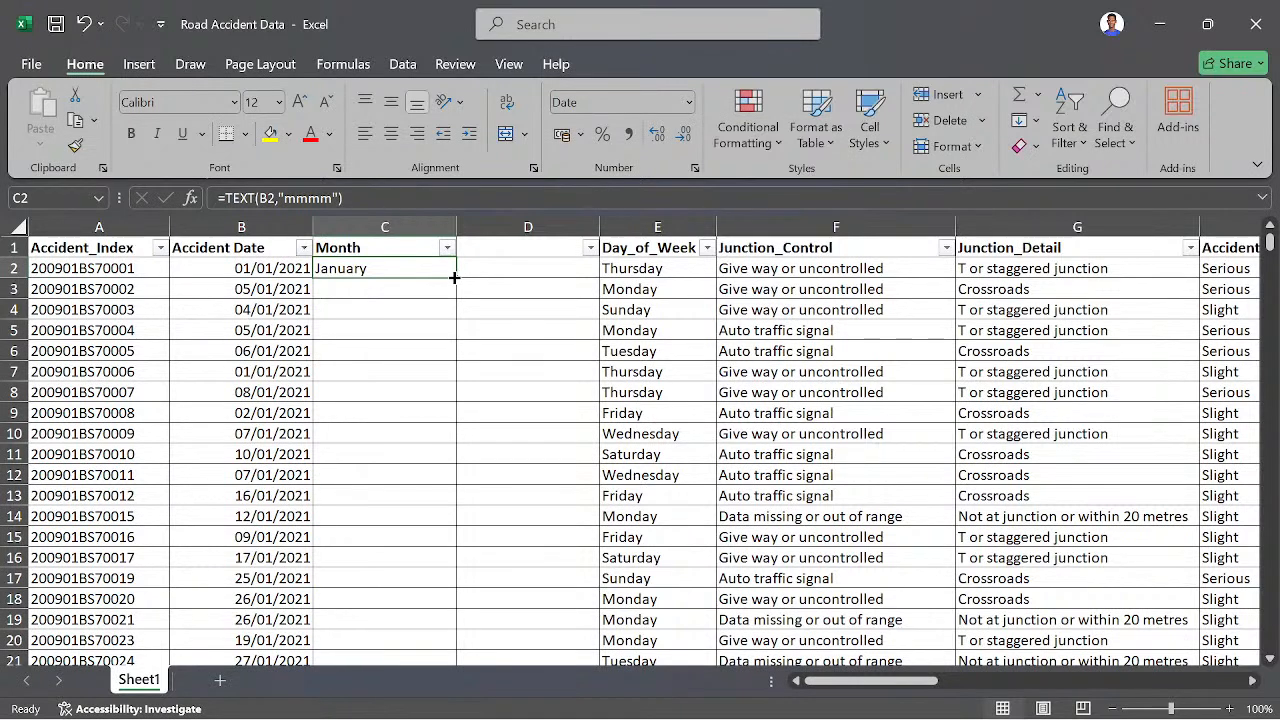
pyautogui.doubleClick(454, 277)
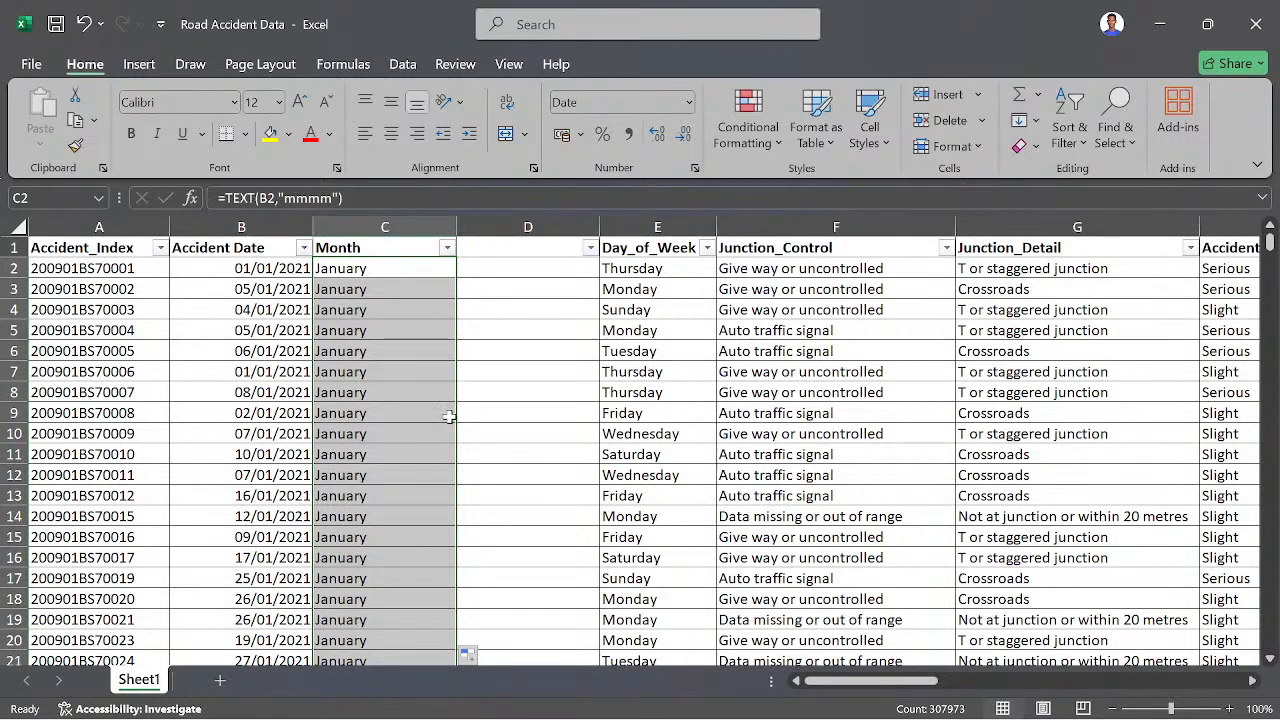
# - Review the distinct month names in the Month column's filter list, keeping all values selected
pyautogui.click(447, 247)
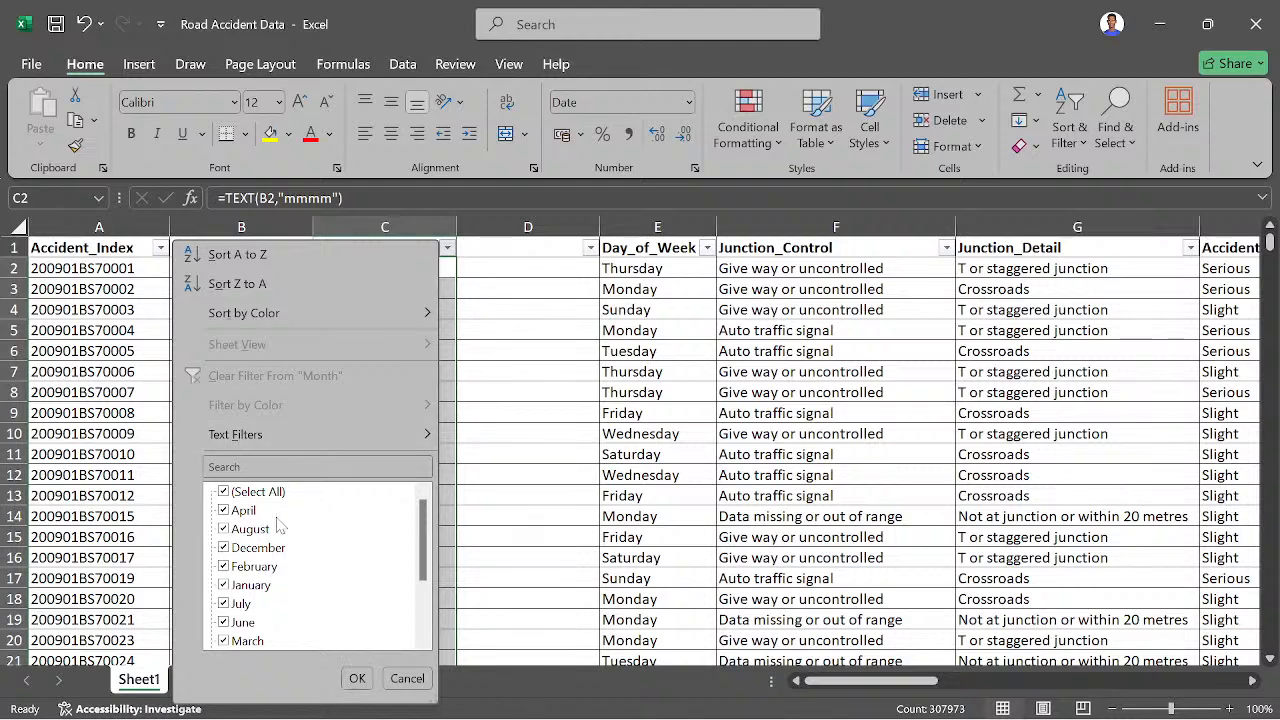
pyautogui.scroll(-3, 278, 605)
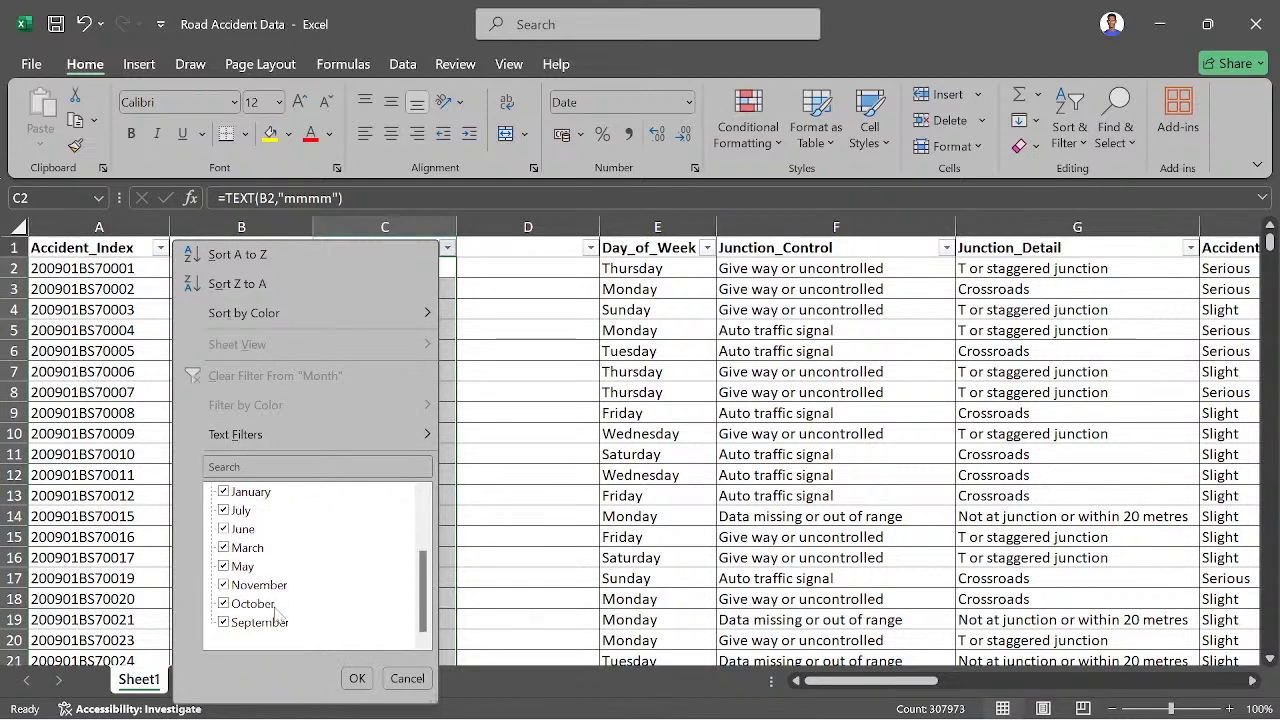
pyautogui.scroll(2, 276, 608)
pyautogui.scroll(-1, 283, 545)
pyautogui.scroll(-1, 281, 538)
pyautogui.scroll(2, 280, 590)
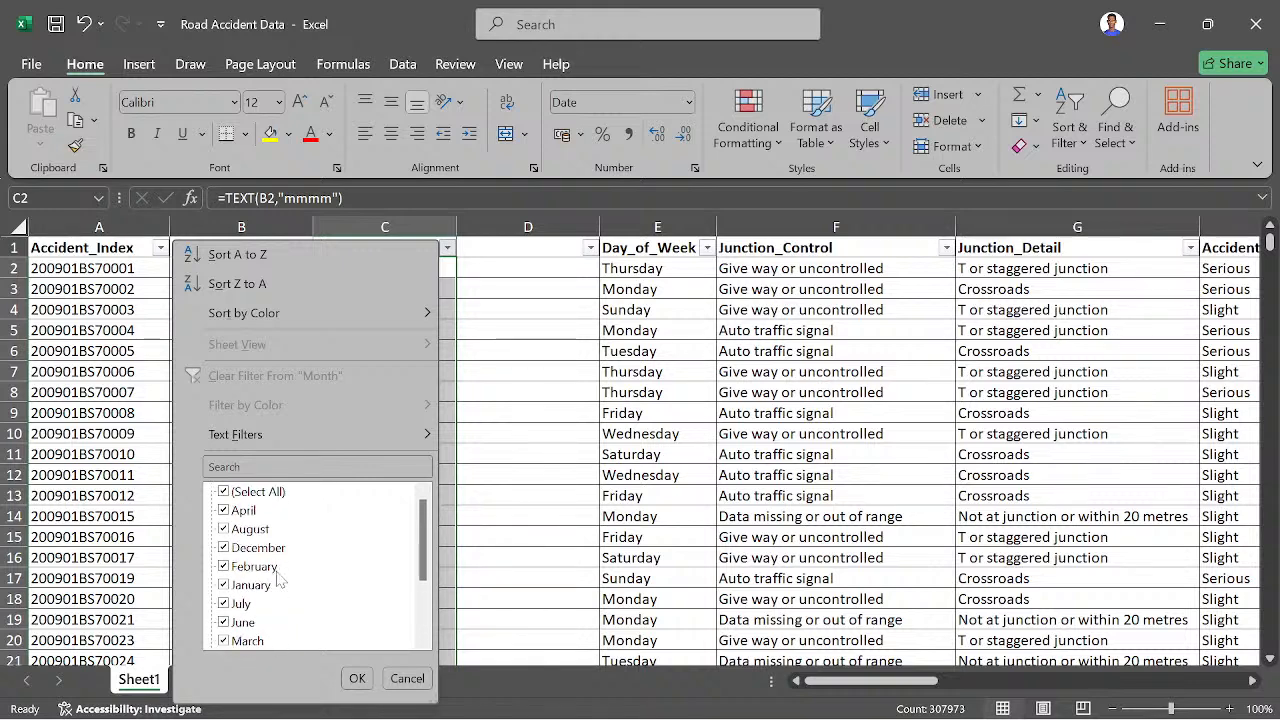
pyautogui.scroll(-1, 280, 548)
pyautogui.click(358, 680)
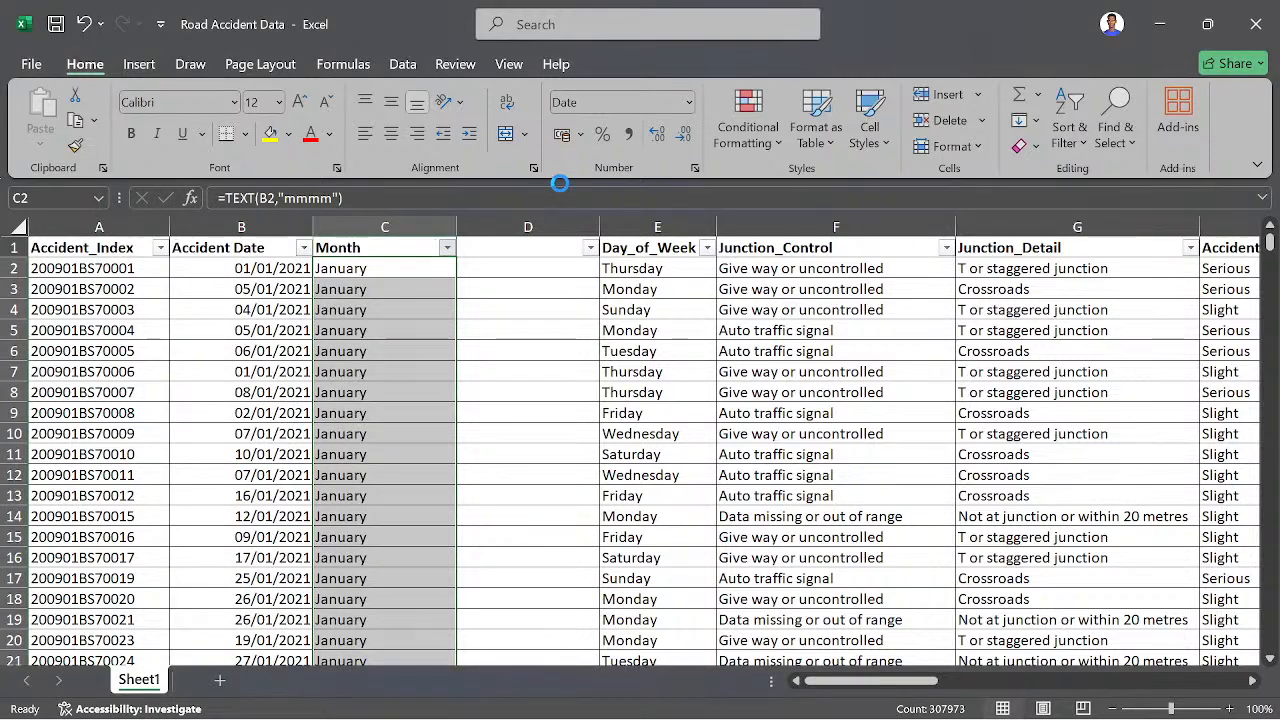
# - Enter the header "Year" in cell D1 of the blank column beside Month
pyautogui.click(518, 247)
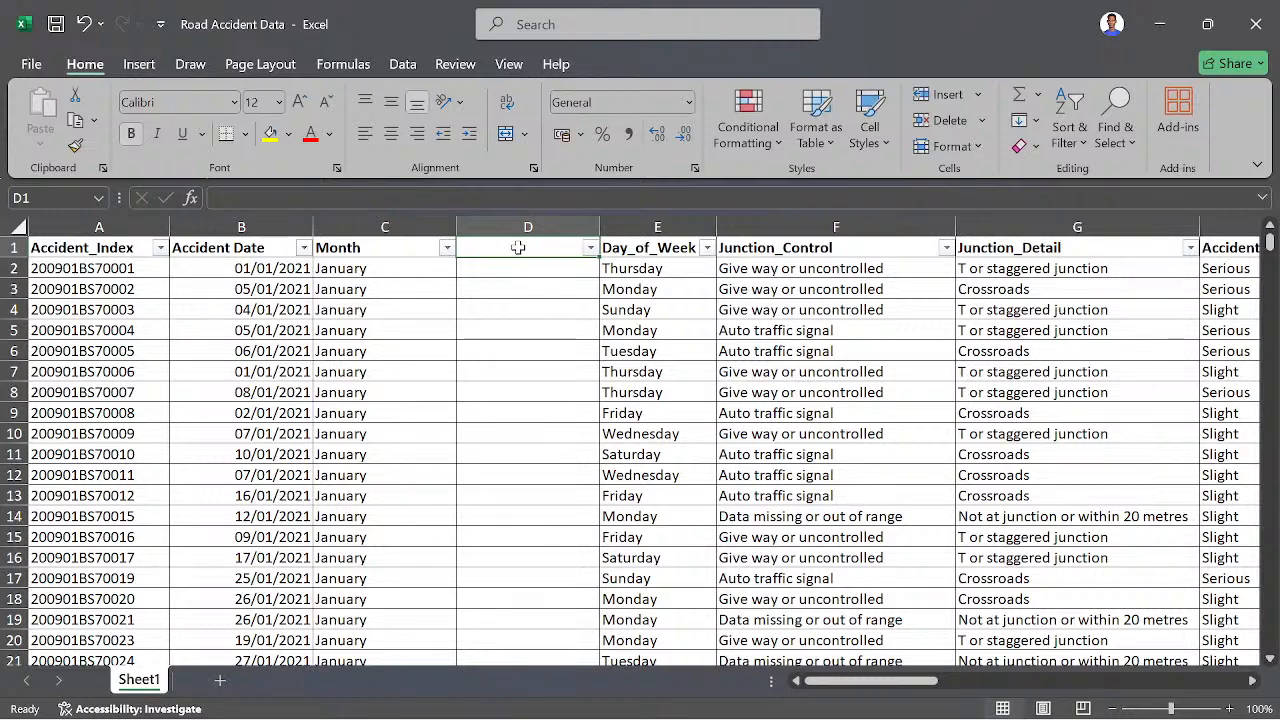
pyautogui.write('Year')
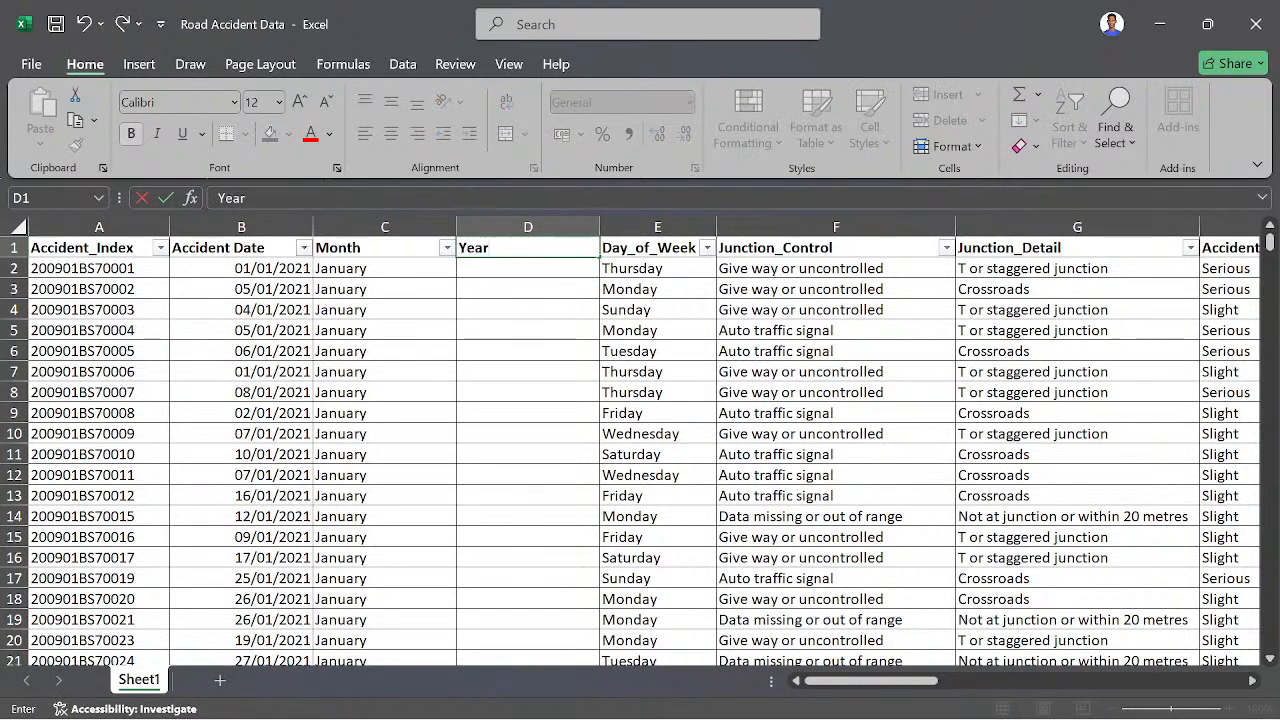
pyautogui.press('Return')
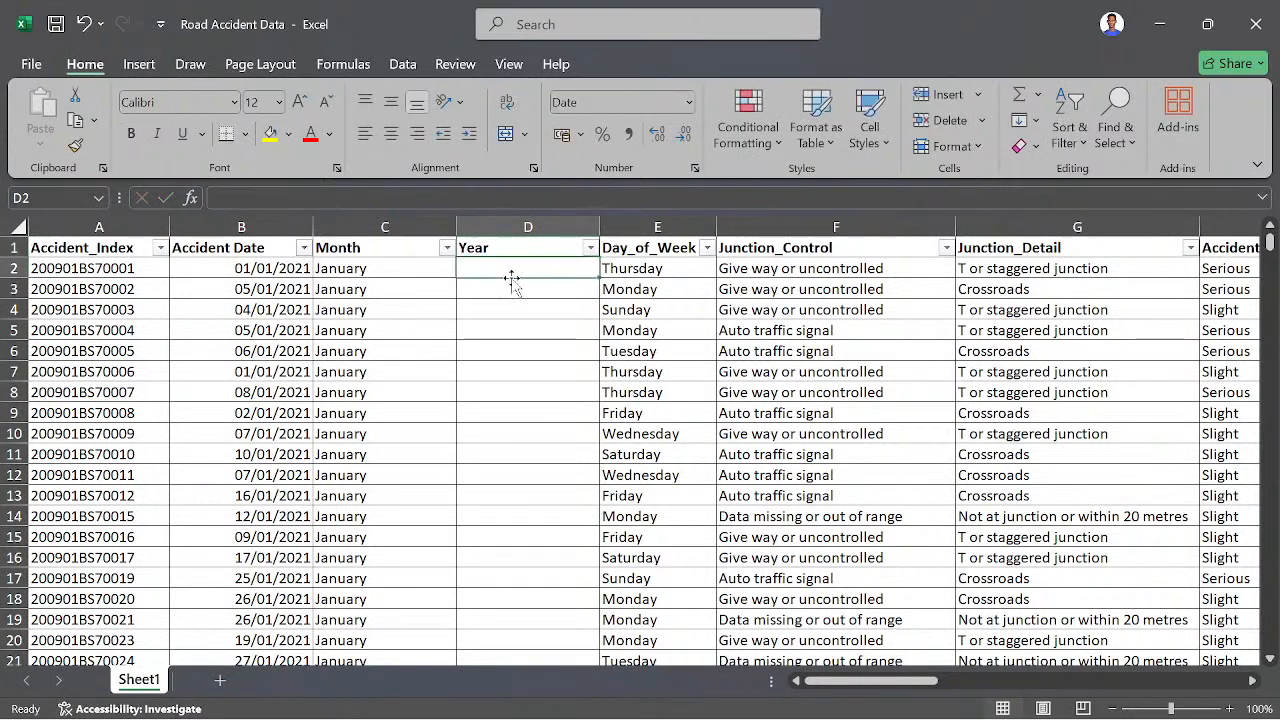
# - Enter the formula =TEXT(B2,"yyyy") in cell D2 to extract the year from the Accident Date
pyautogui.write('=')
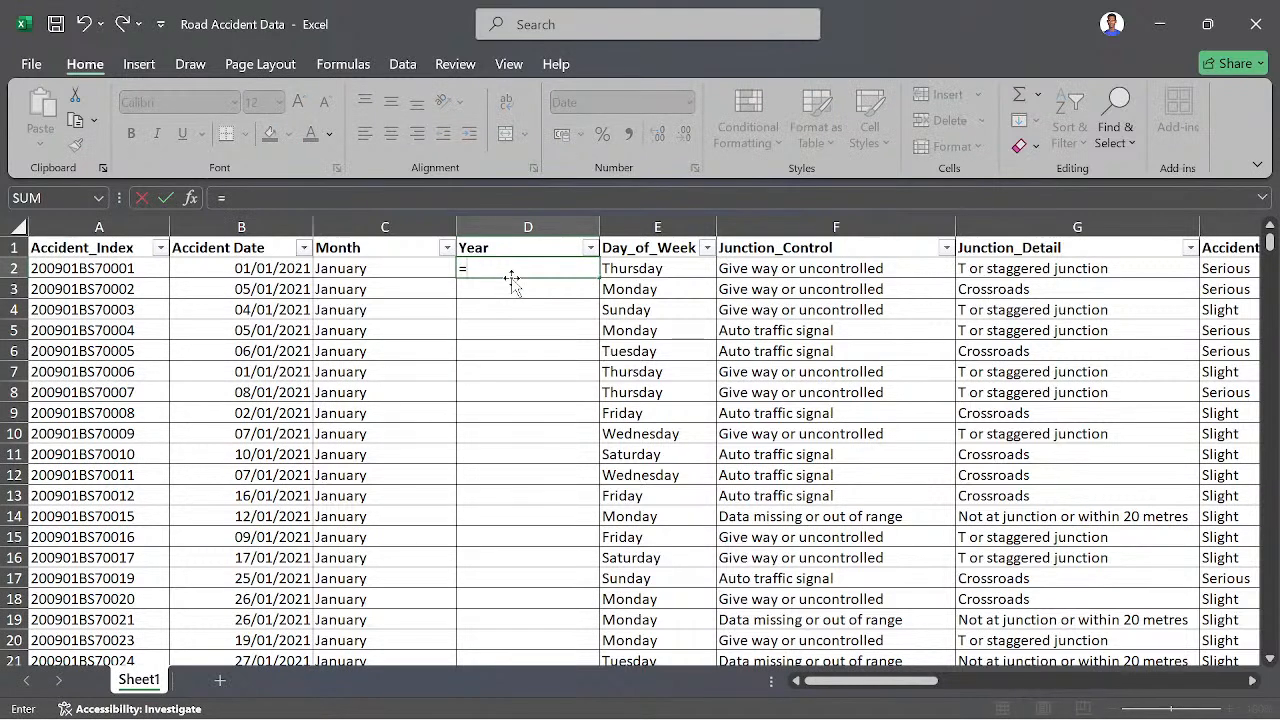
pyautogui.write('TE')
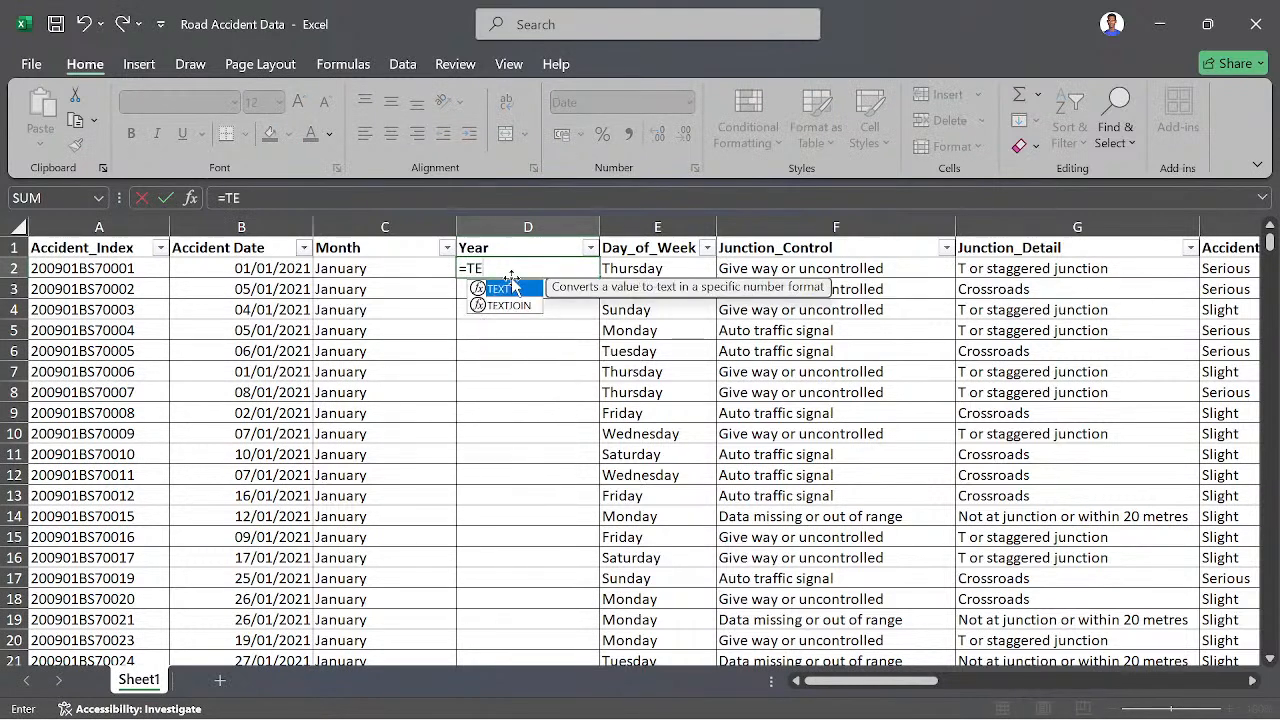
pyautogui.doubleClick(510, 287)
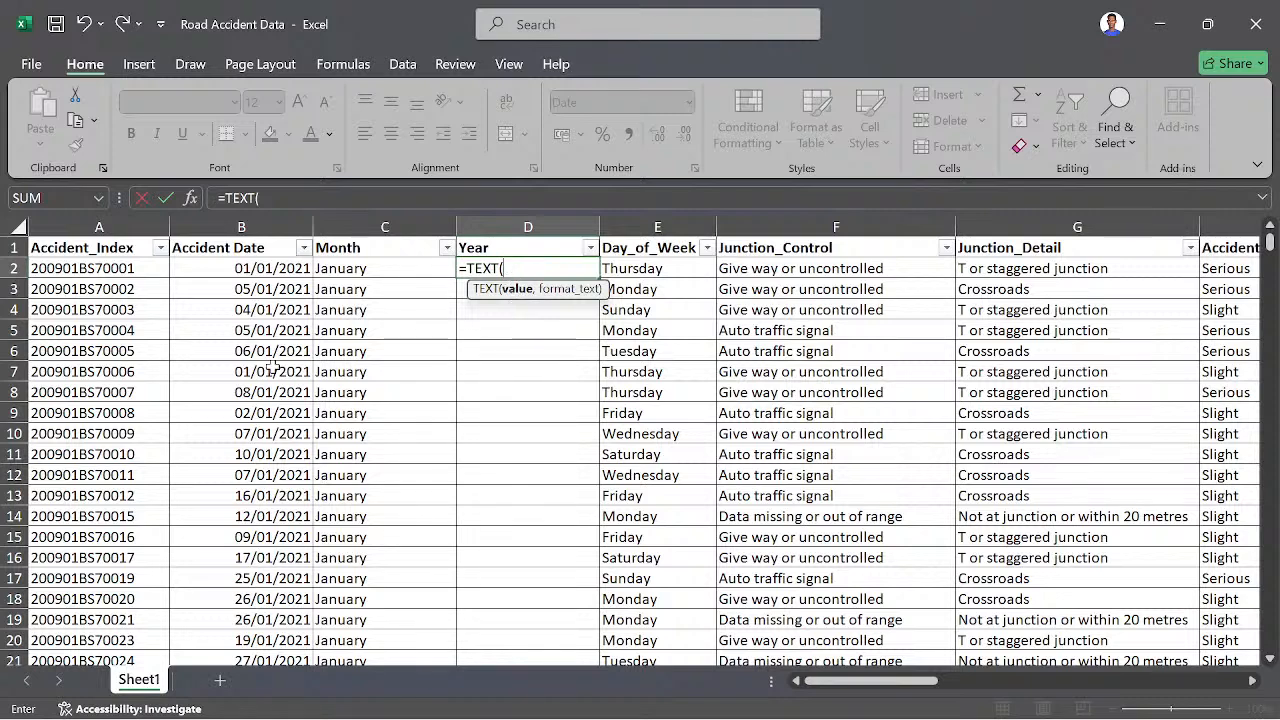
pyautogui.click(262, 270)
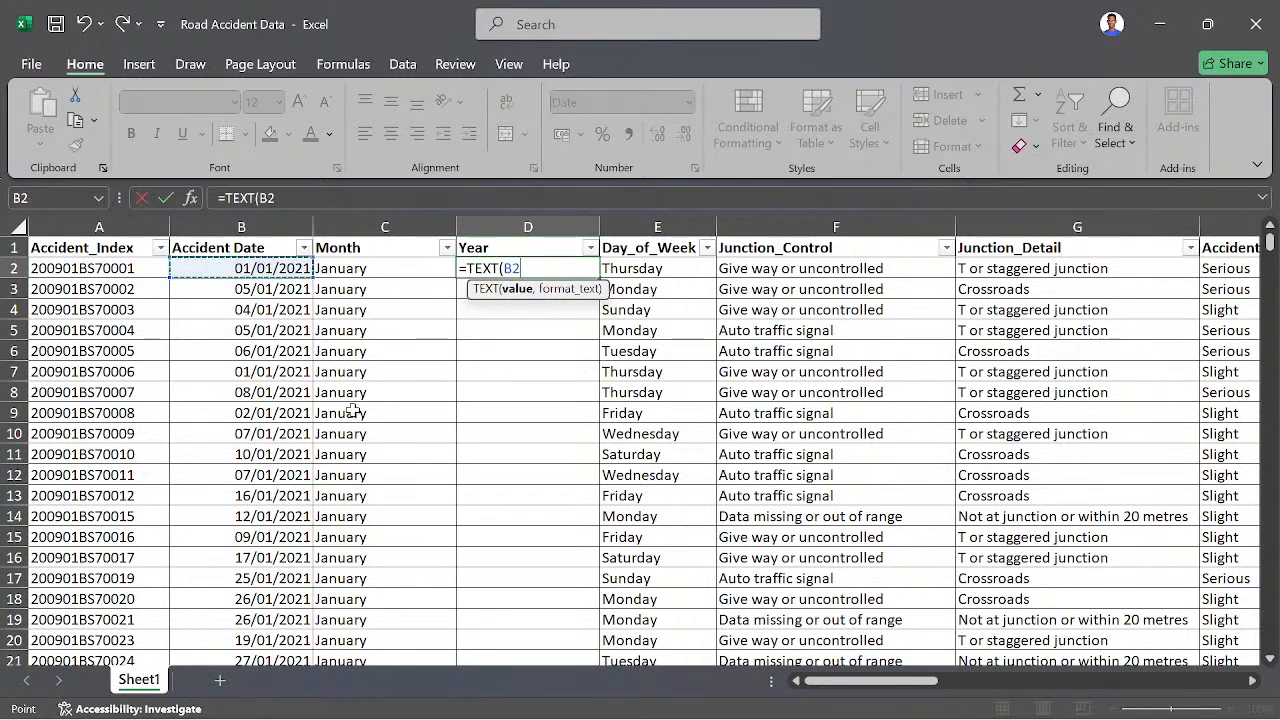
pyautogui.write(',')
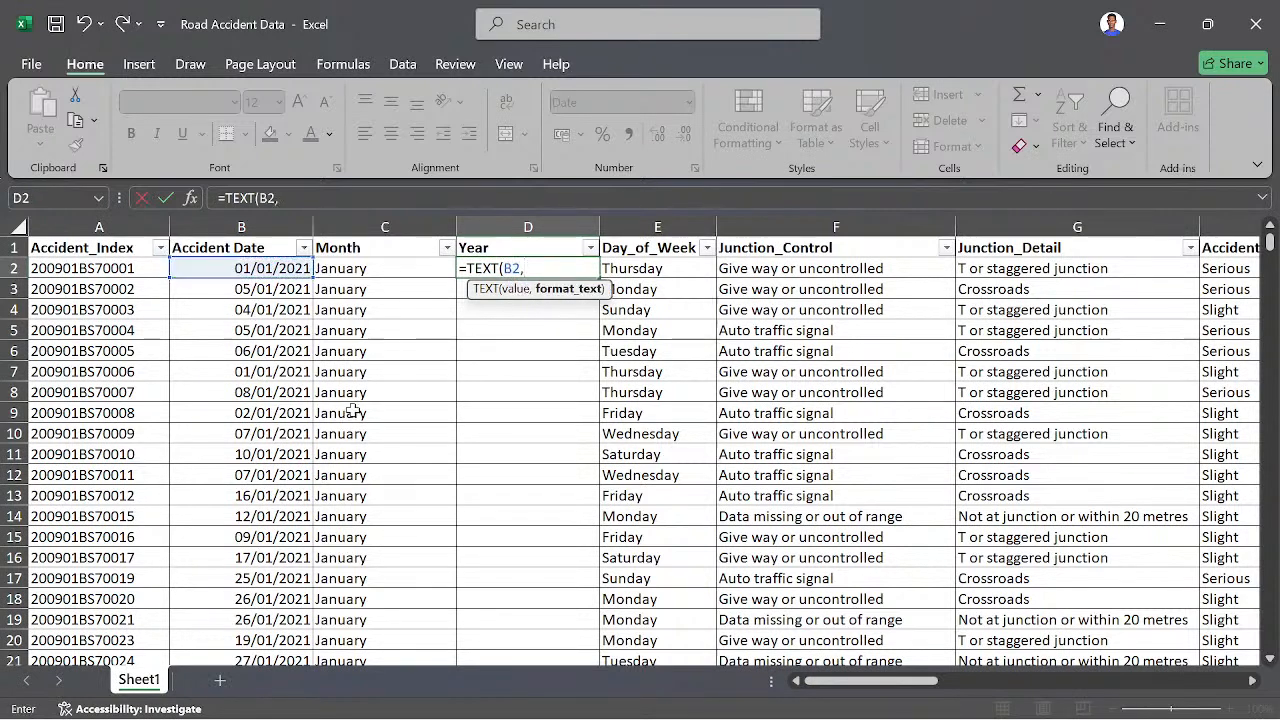
pyautogui.write('"yyyy')
pyautogui.press('Return')
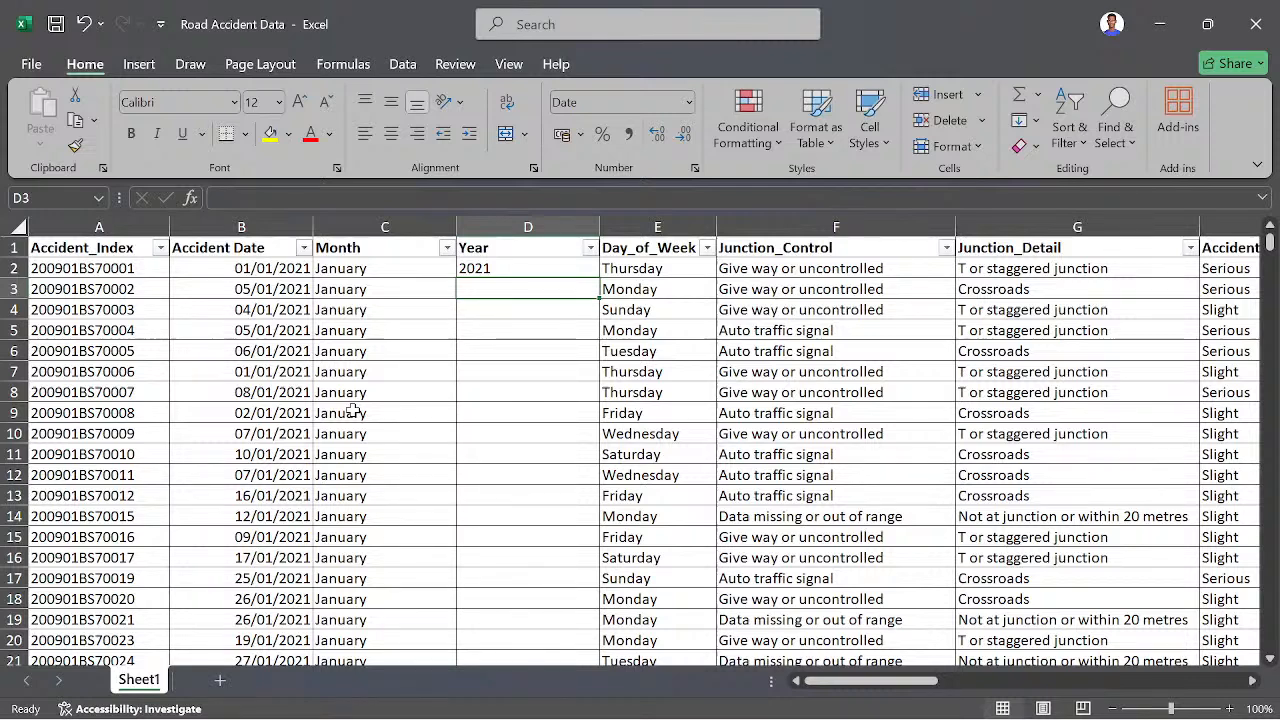
# - Fill the year formula from D2 down the entire Year column and check the column's filter list, keeping all values selected
pyautogui.press('Up')
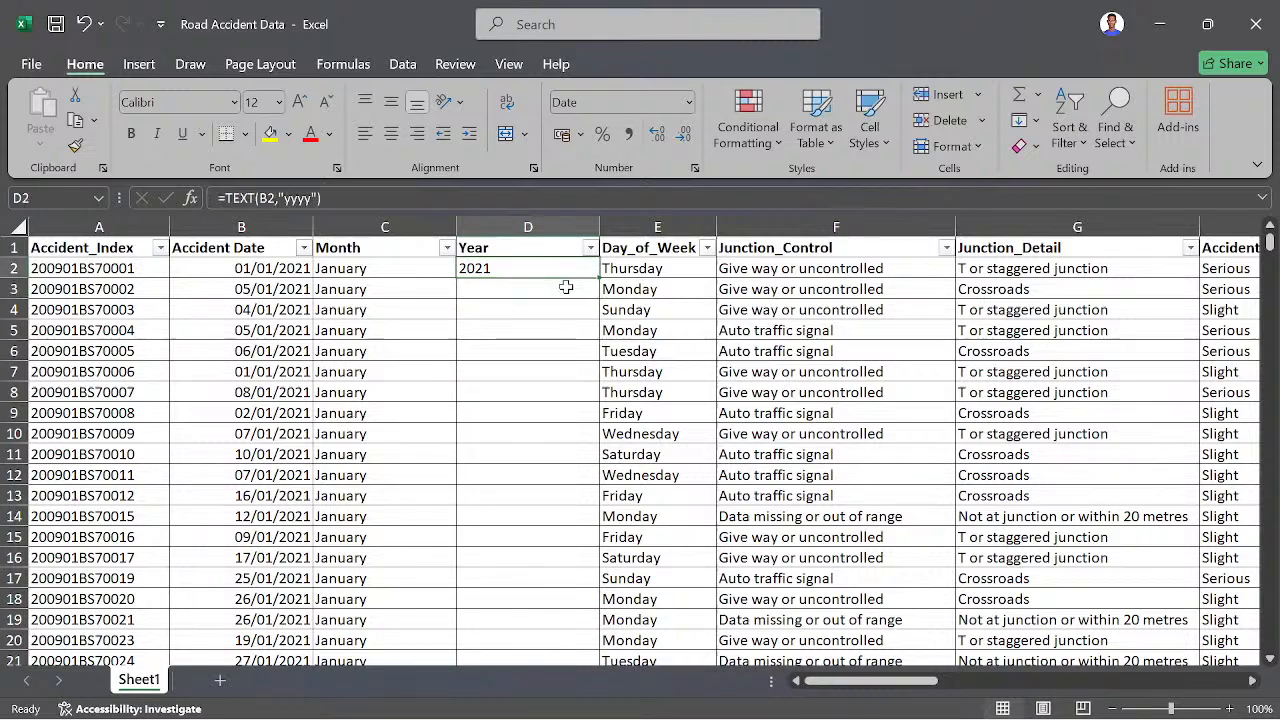
pyautogui.doubleClick(596, 278)
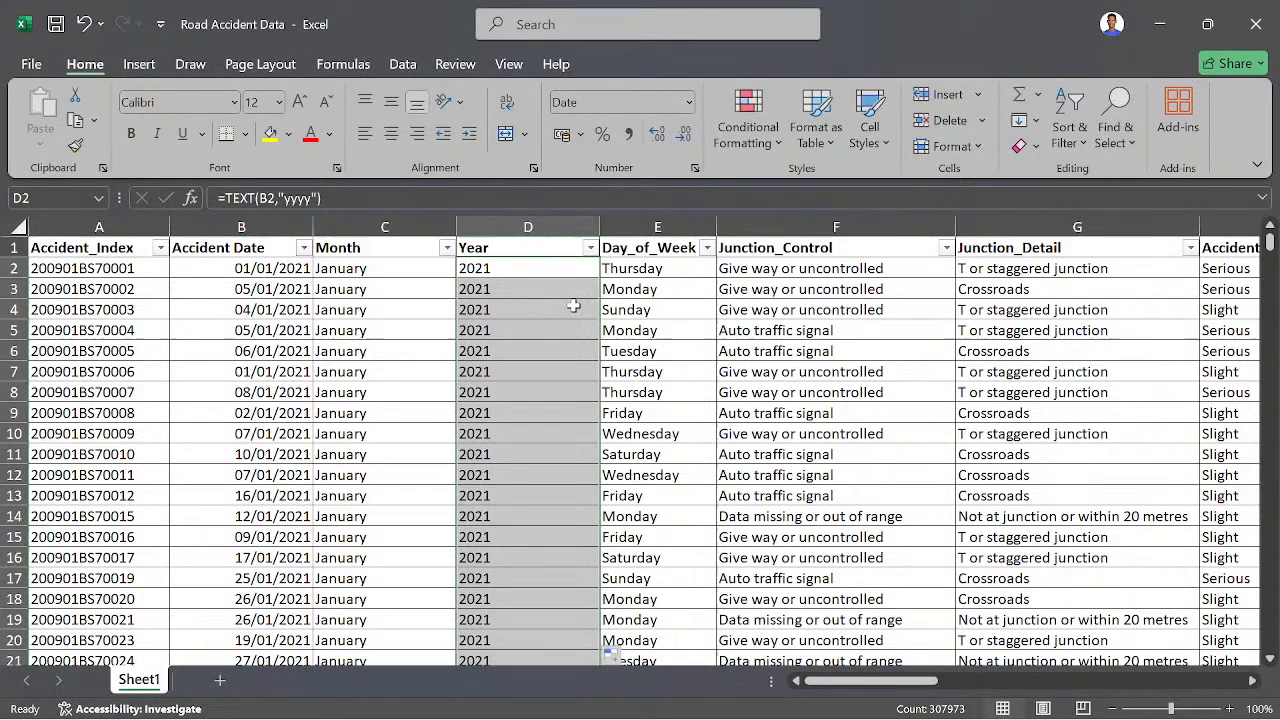
pyautogui.click(590, 247)
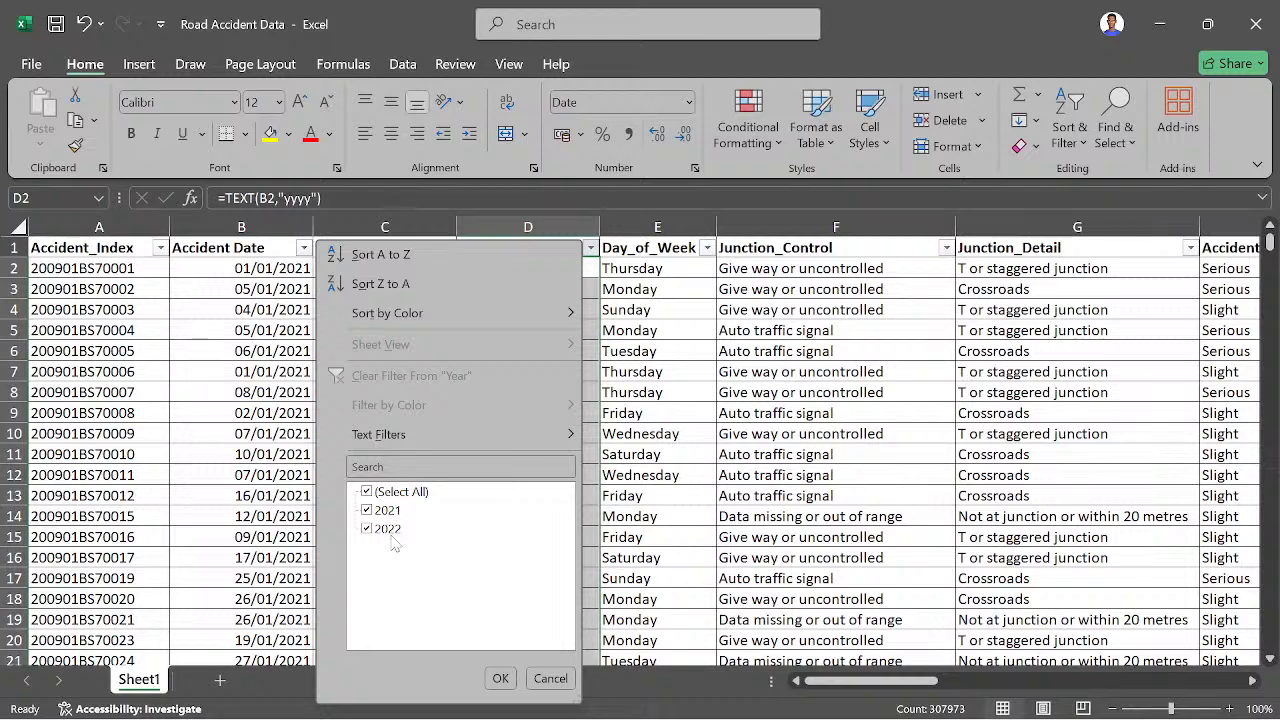
pyautogui.click(499, 678)
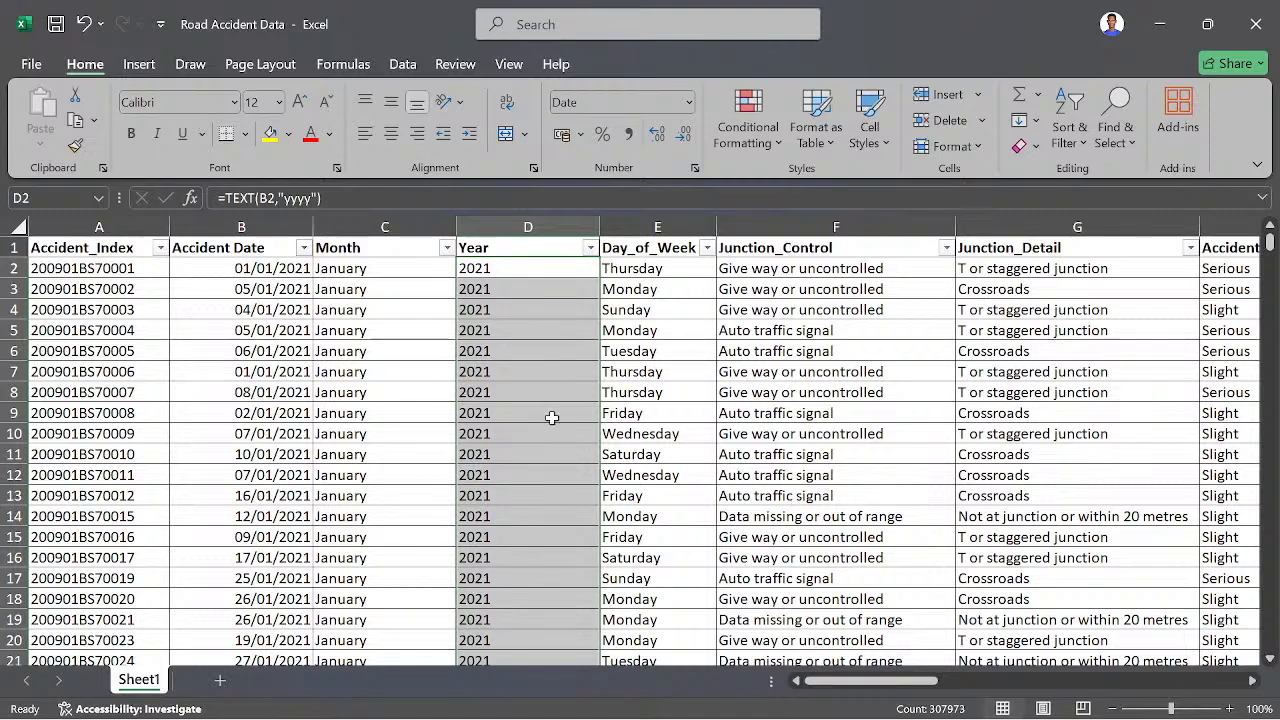
# - Look over the remaining columns of the sheet as far as Vehicle_Type, including some of the lower rows
pyautogui.click(620, 392)
pyautogui.moveTo(903, 683); pyautogui.dragTo(1174, 676)
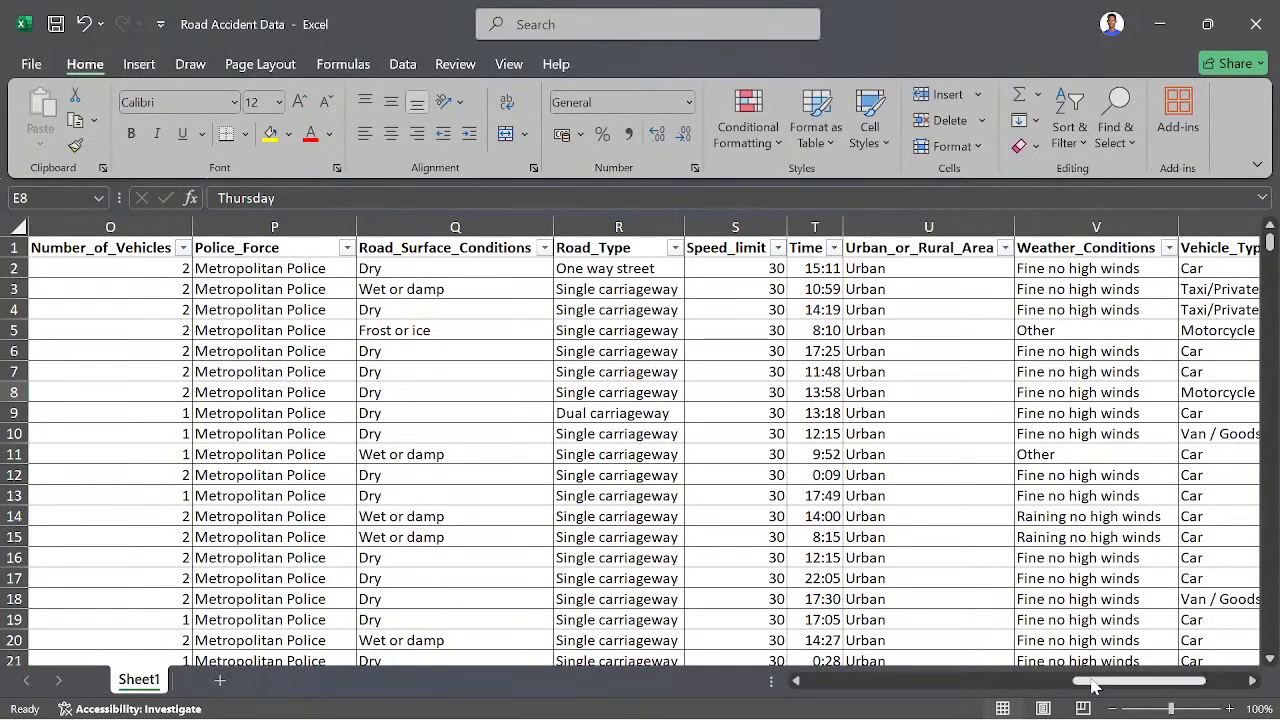
pyautogui.moveTo(1076, 678); pyautogui.dragTo(1101, 679)
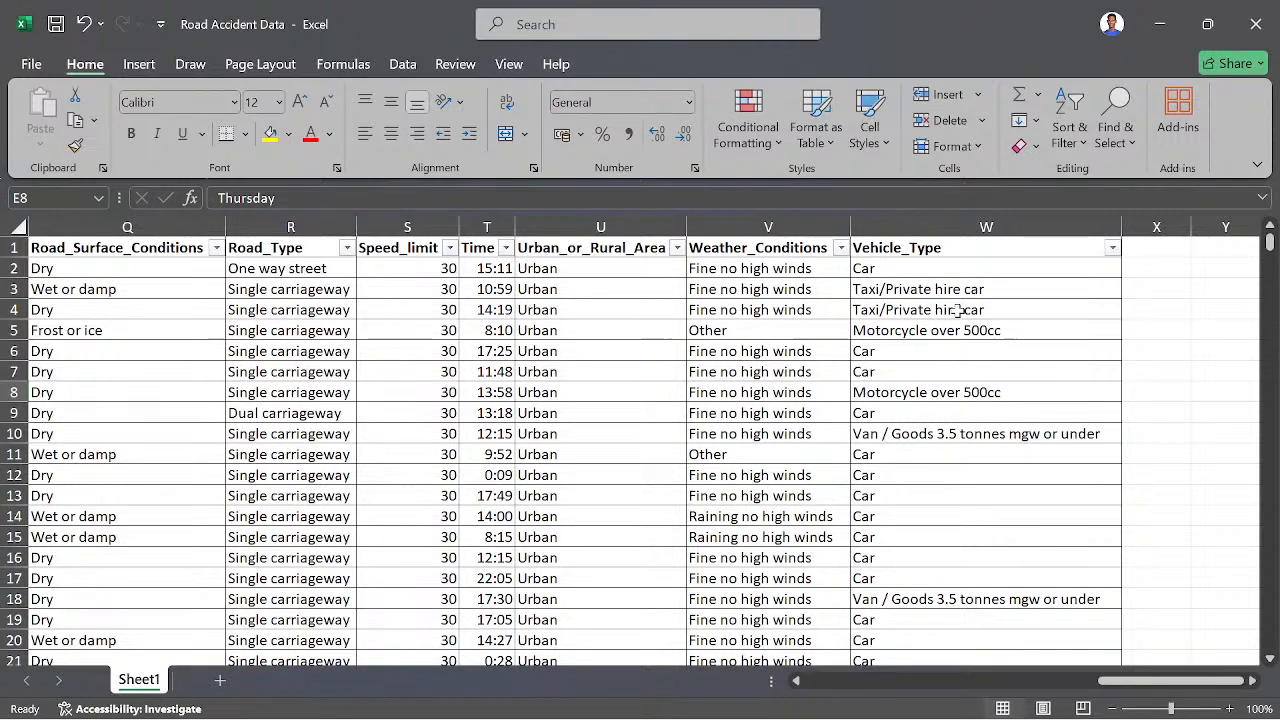
pyautogui.scroll(-9, 958, 466)
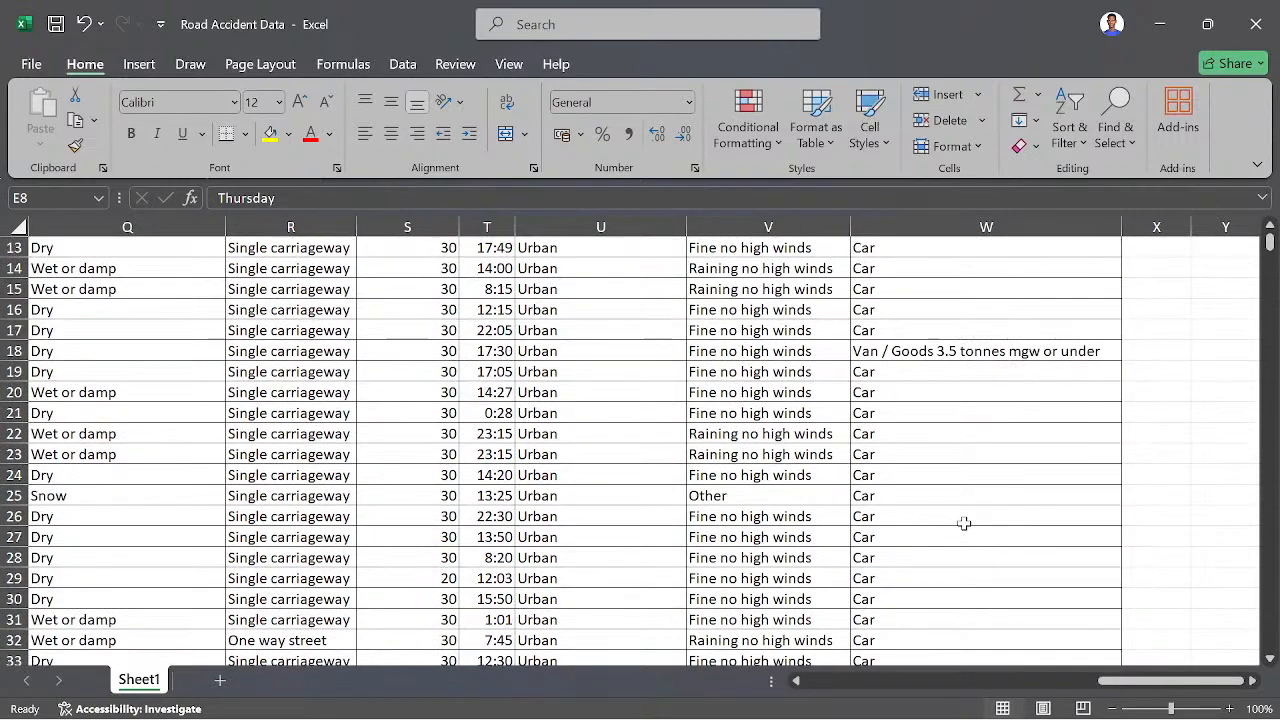
pyautogui.scroll(-6, 963, 511)
pyautogui.scroll(15, 965, 490)
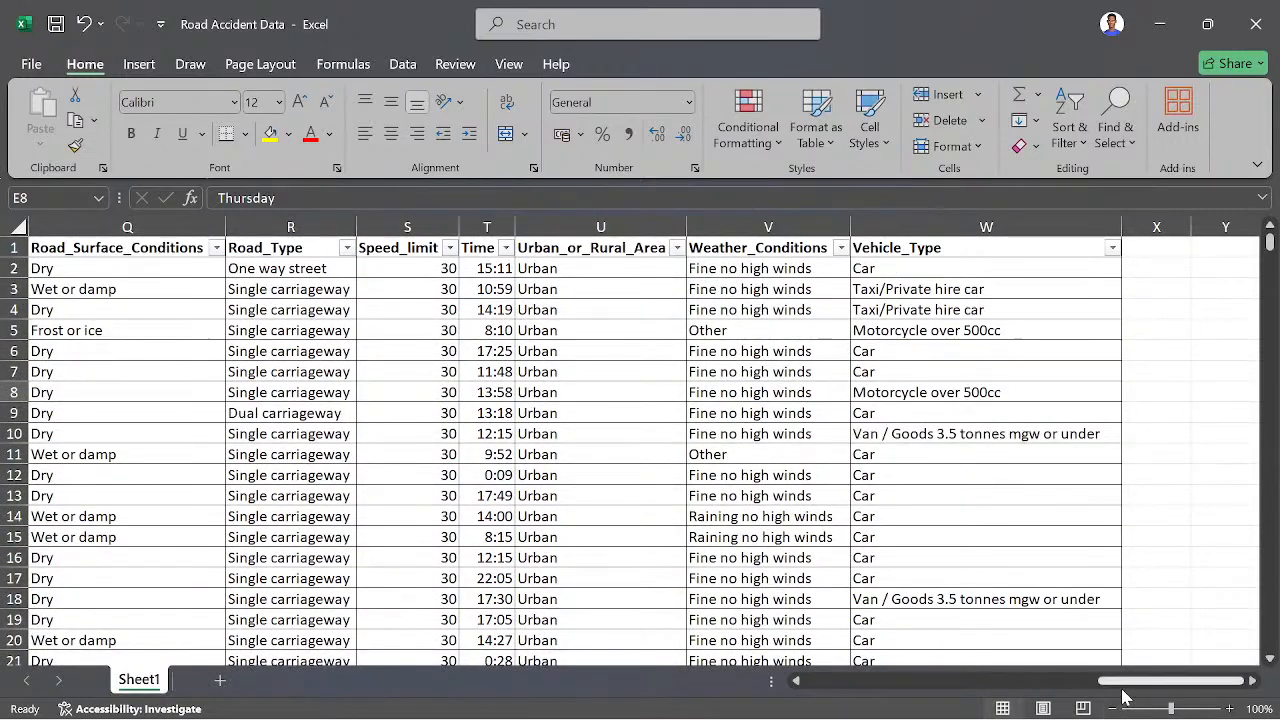
pyautogui.moveTo(1128, 681); pyautogui.dragTo(786, 684)
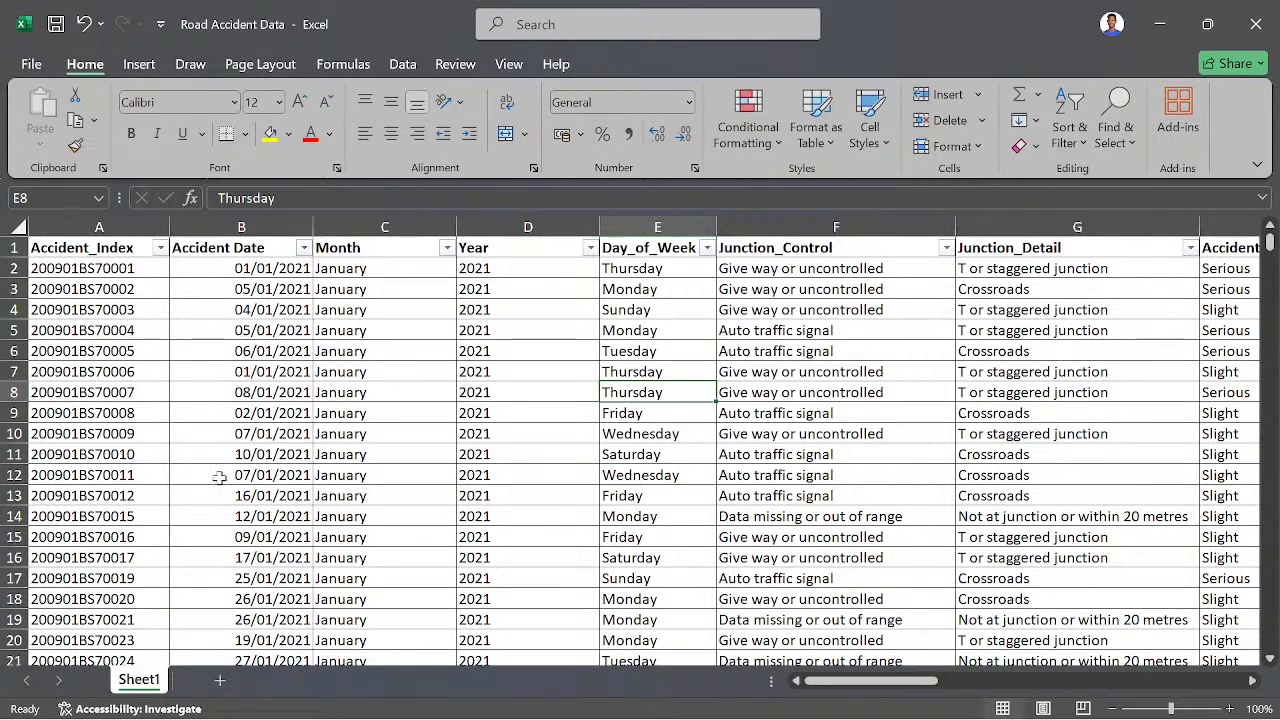
# - Rename the Sheet1 worksheet as Data Sheet
pyautogui.rightClick(145, 686)
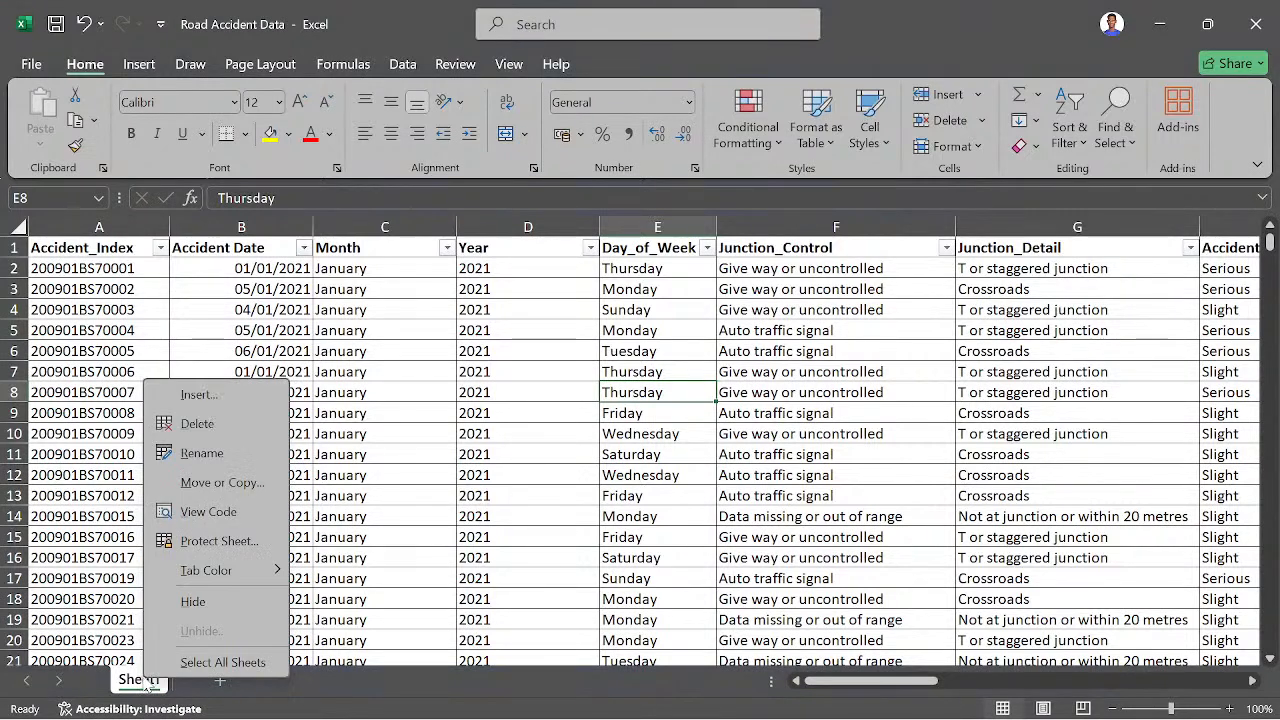
pyautogui.click(199, 455)
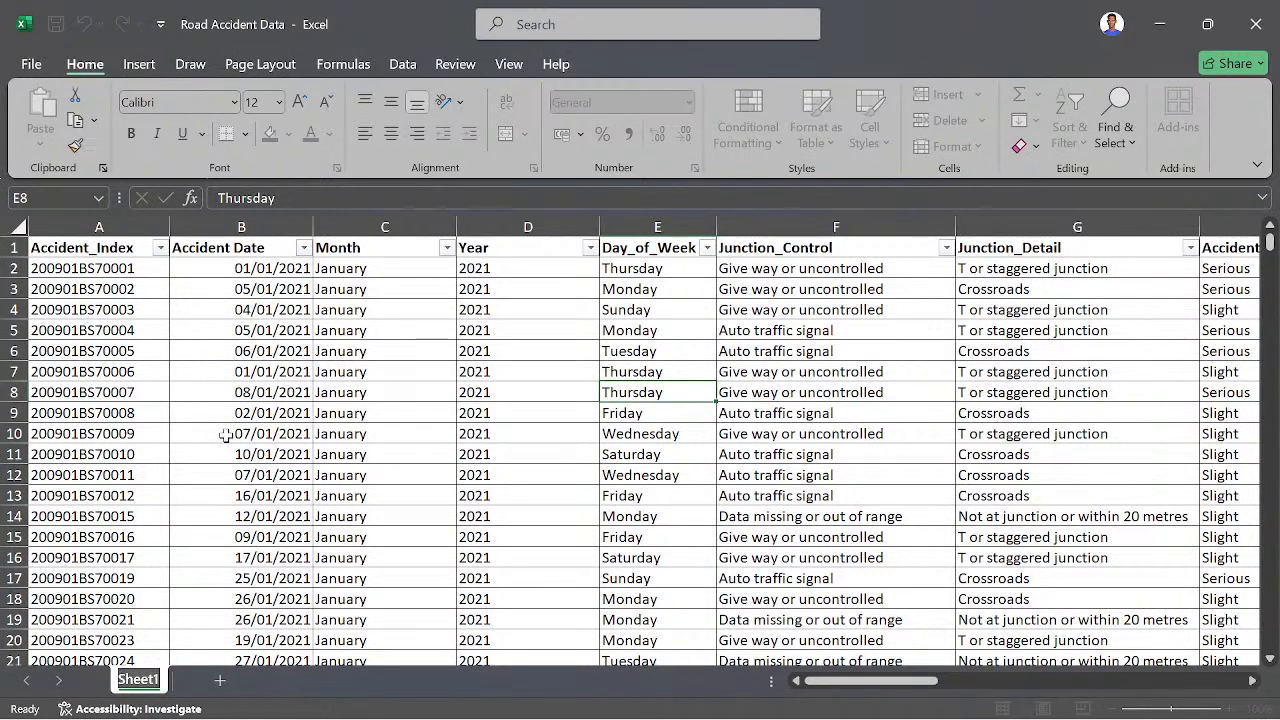
pyautogui.write('Data')
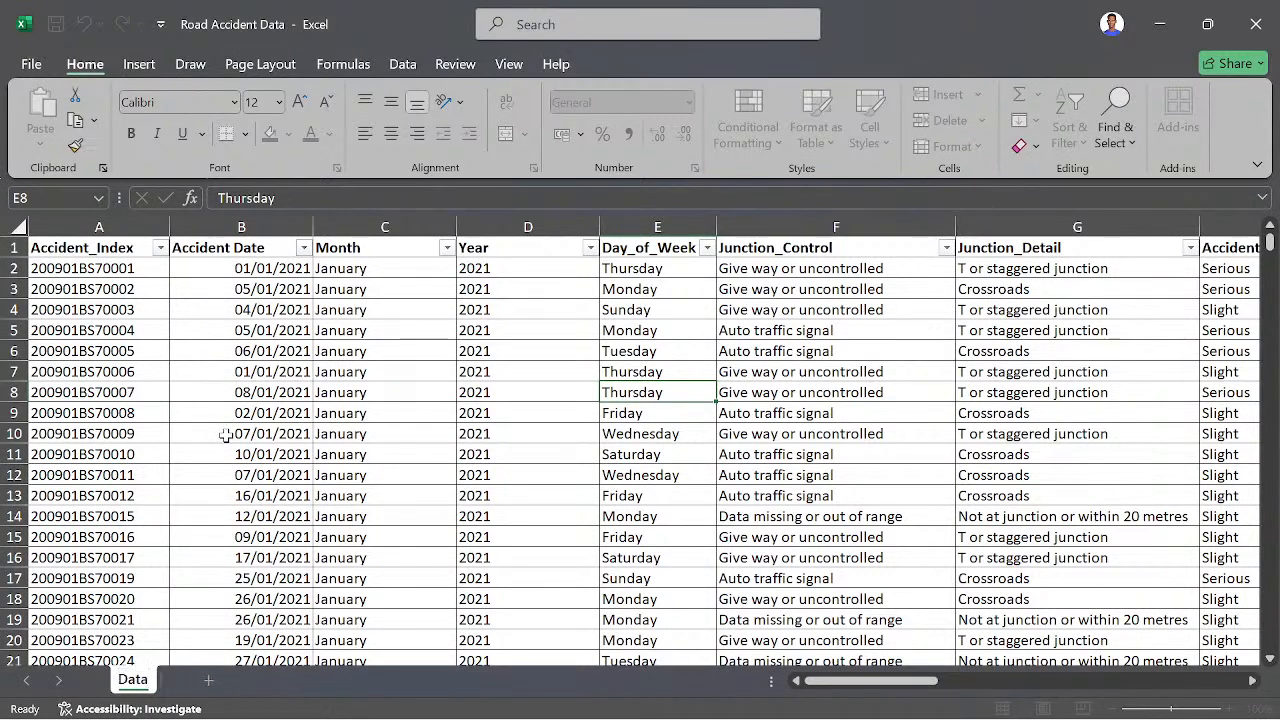
pyautogui.press('Return')
pyautogui.write('Sheet')
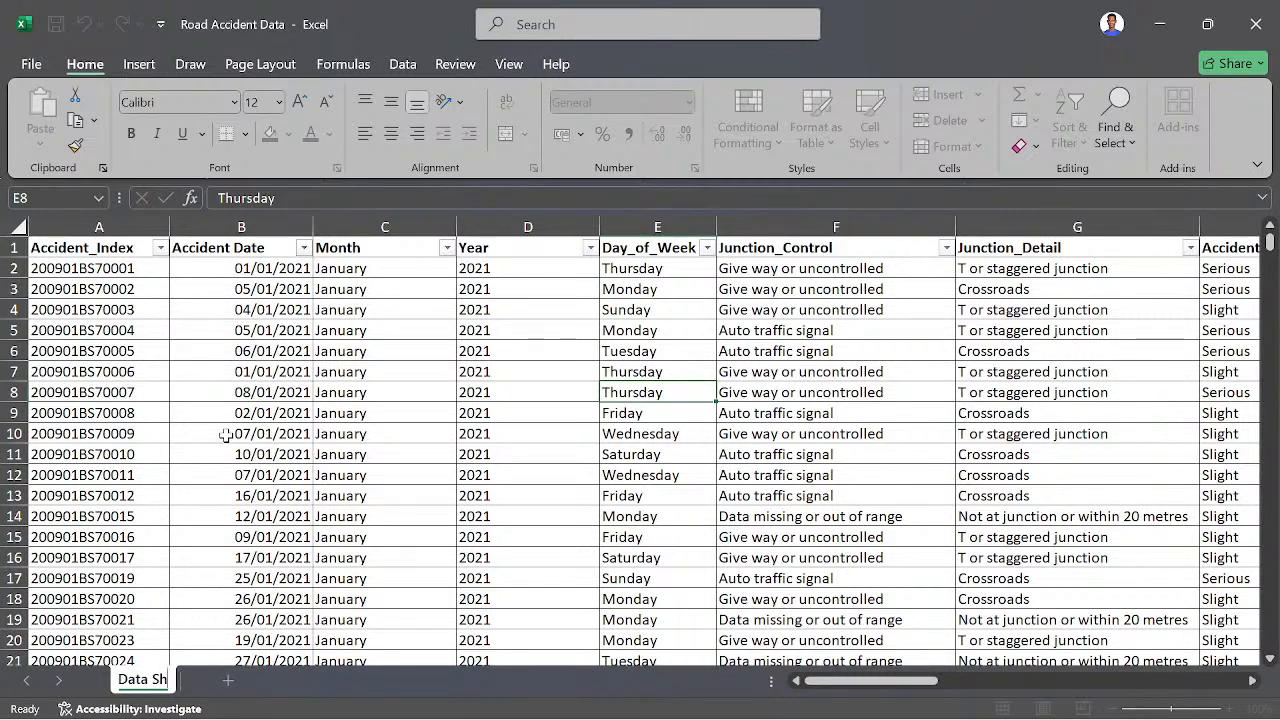
pyautogui.press('Return')
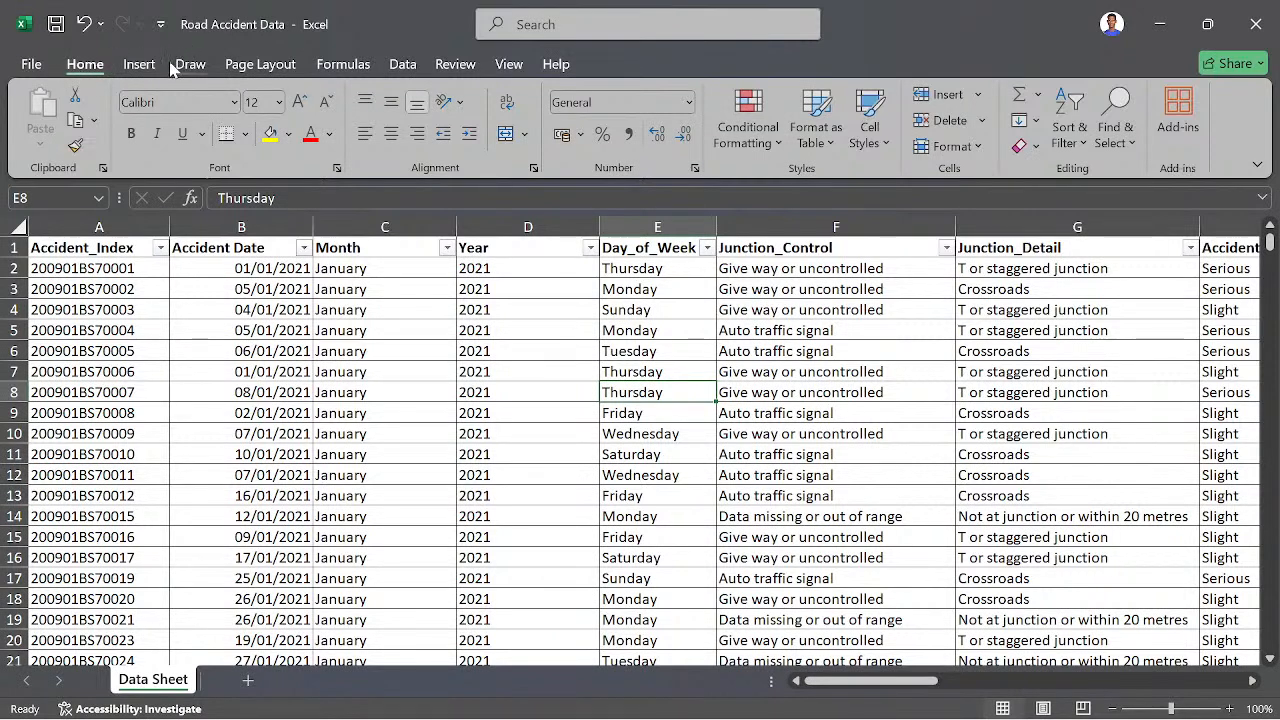
# - Insert a PivotTable on a new worksheet from the range 'Data Sheet'!$A$1:$W$307974
pyautogui.click(140, 66)
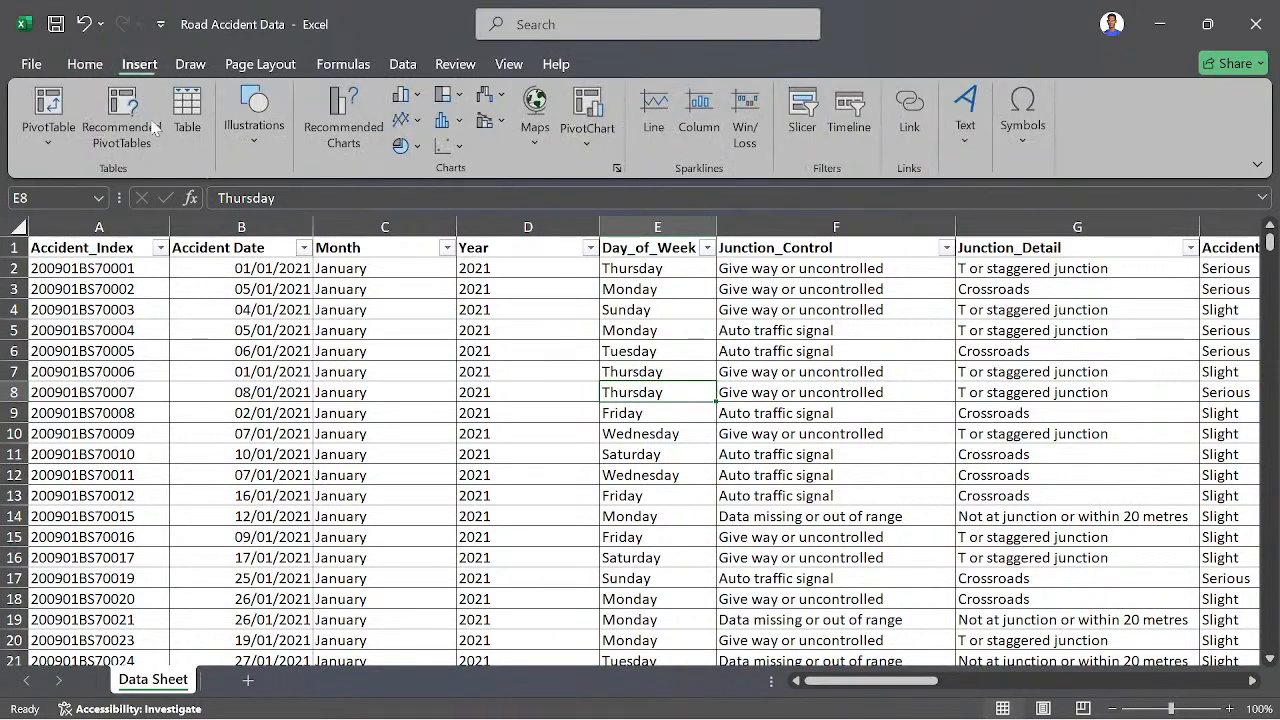
pyautogui.click(45, 108)
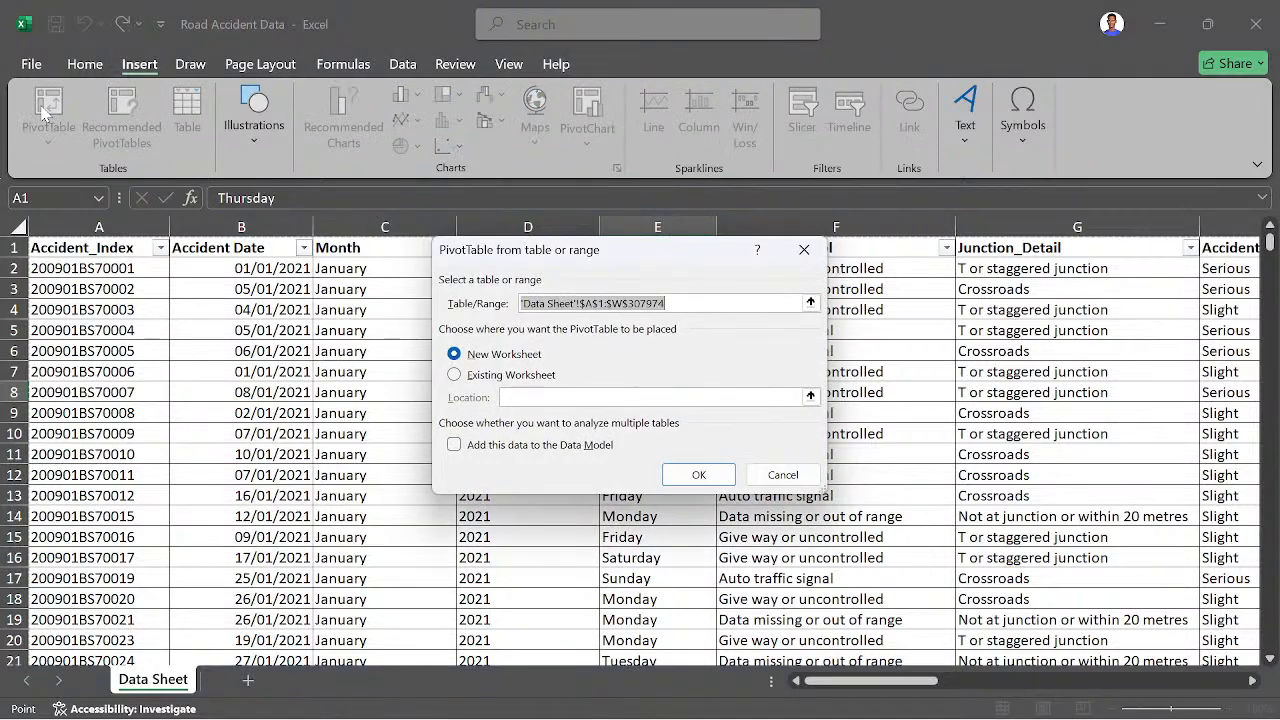
pyautogui.click(670, 478)
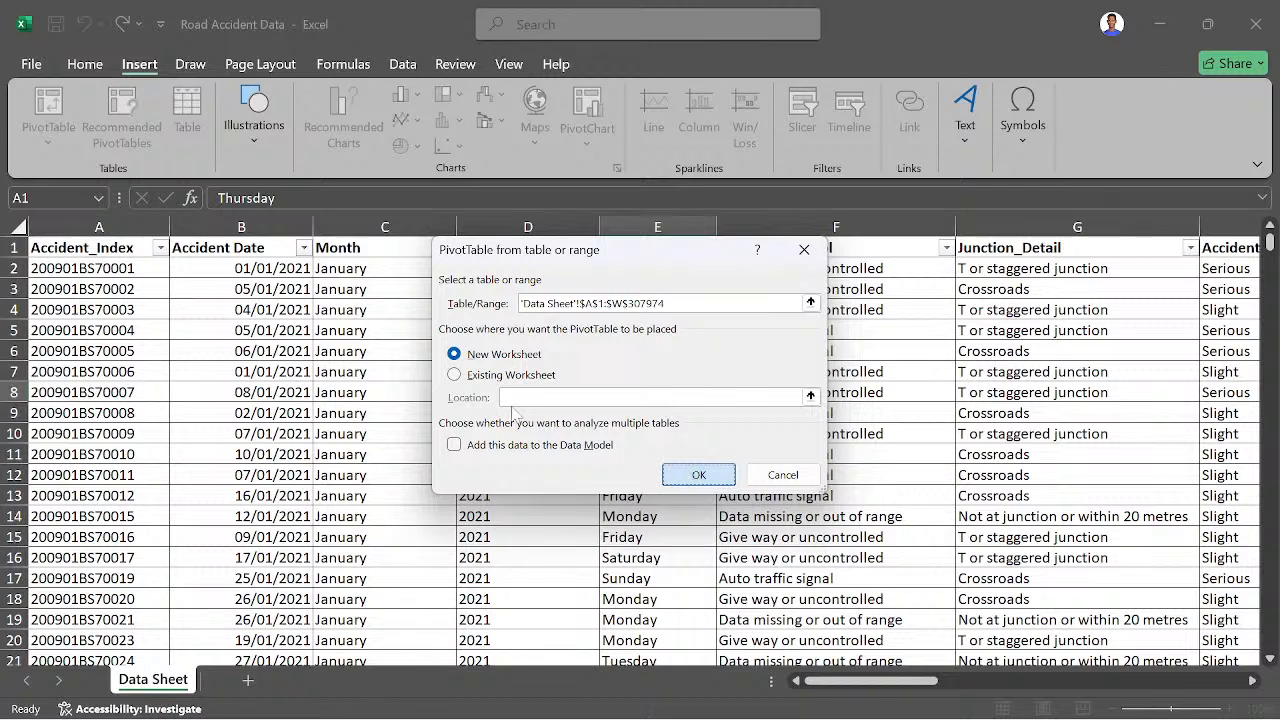
pyautogui.press('Return')
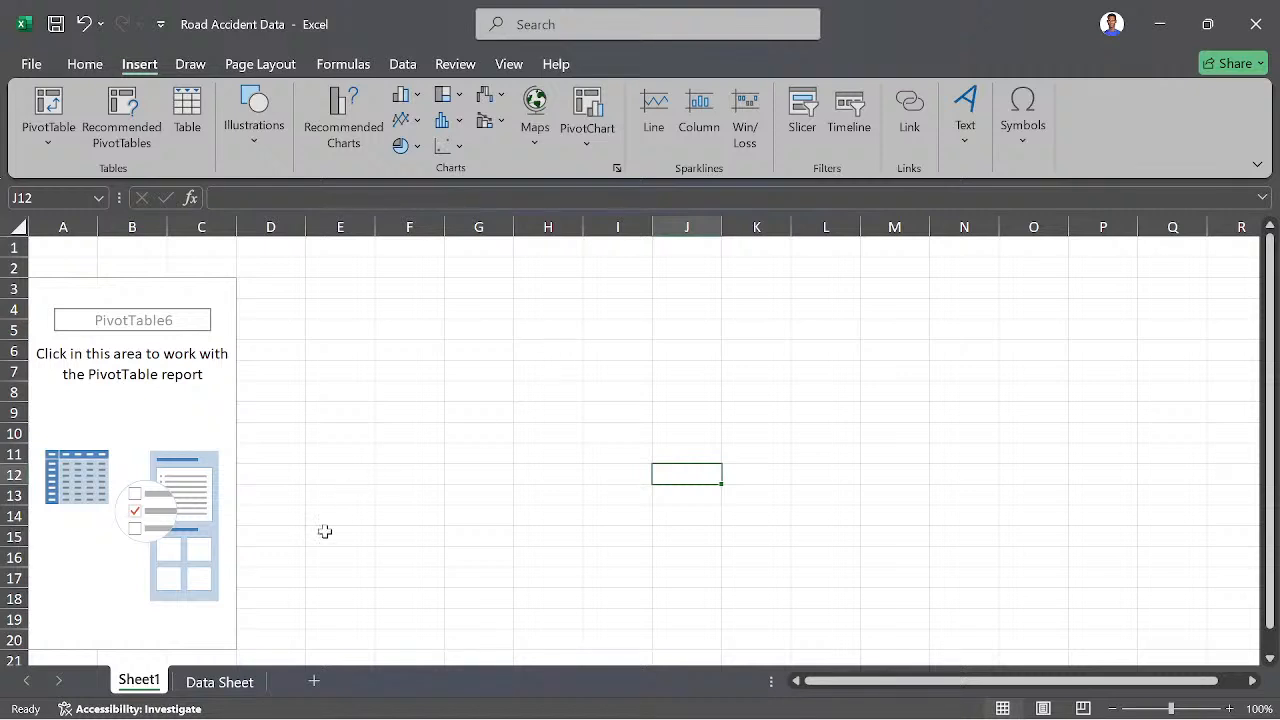
# - Rename the new PivotTable worksheet as Analysis and select the empty PivotTable to show its field list
pyautogui.rightClick(145, 681)
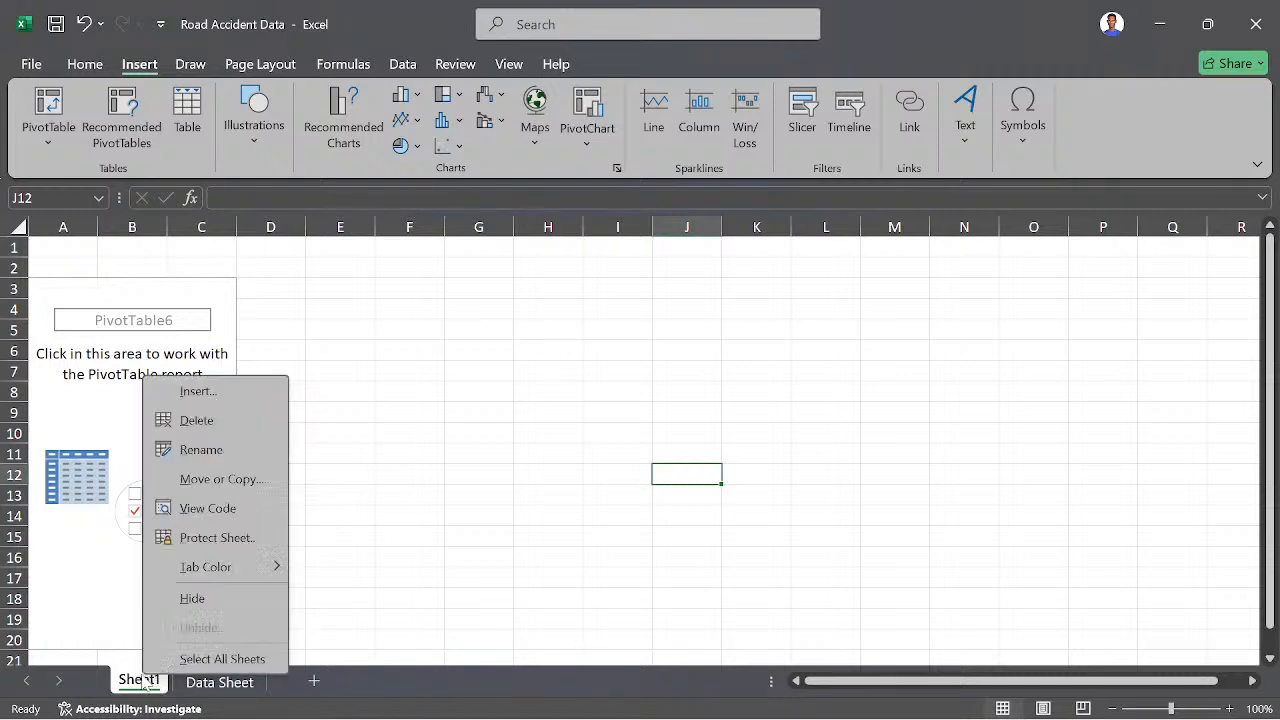
pyautogui.click(199, 450)
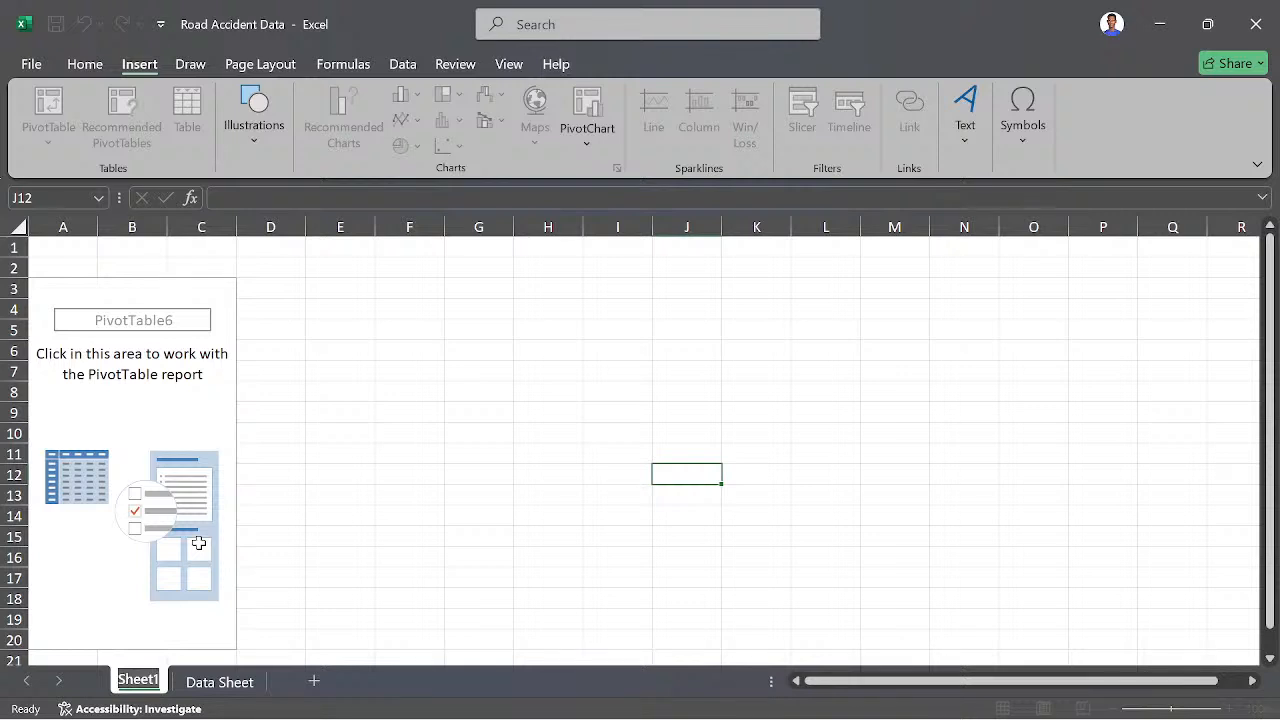
pyautogui.write('Analysis')
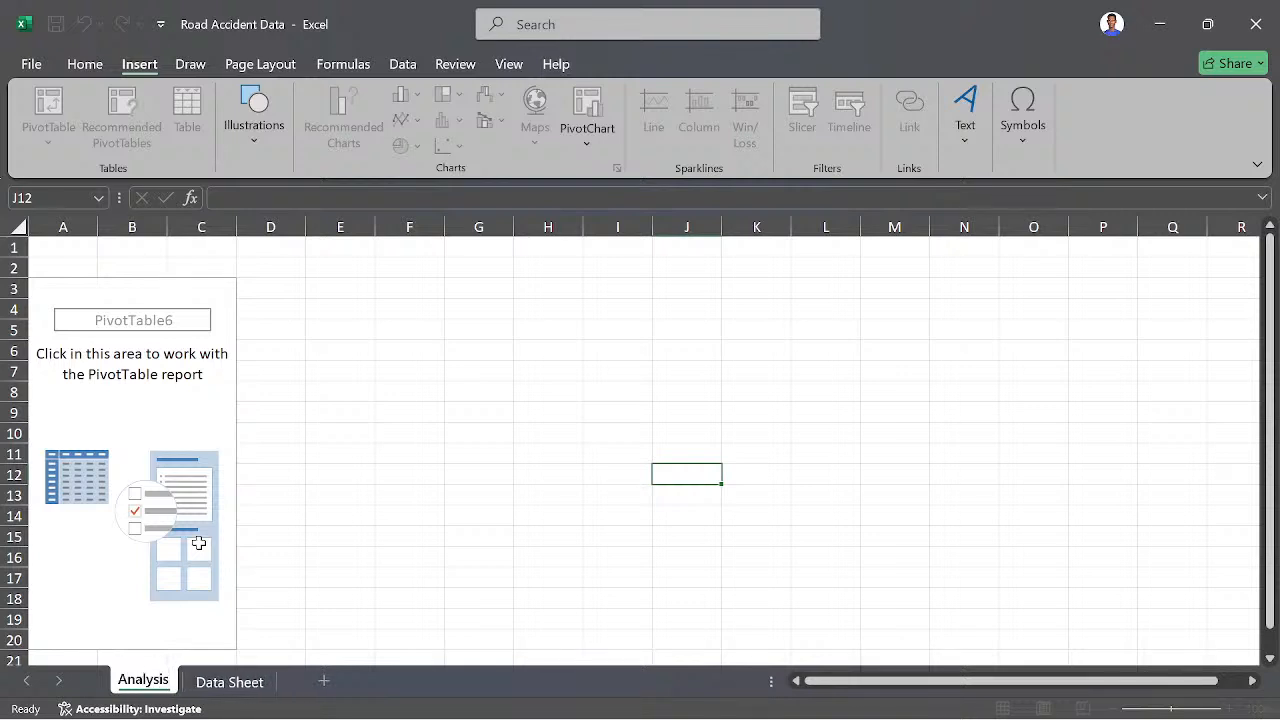
pyautogui.click(263, 497)
pyautogui.click(160, 420)
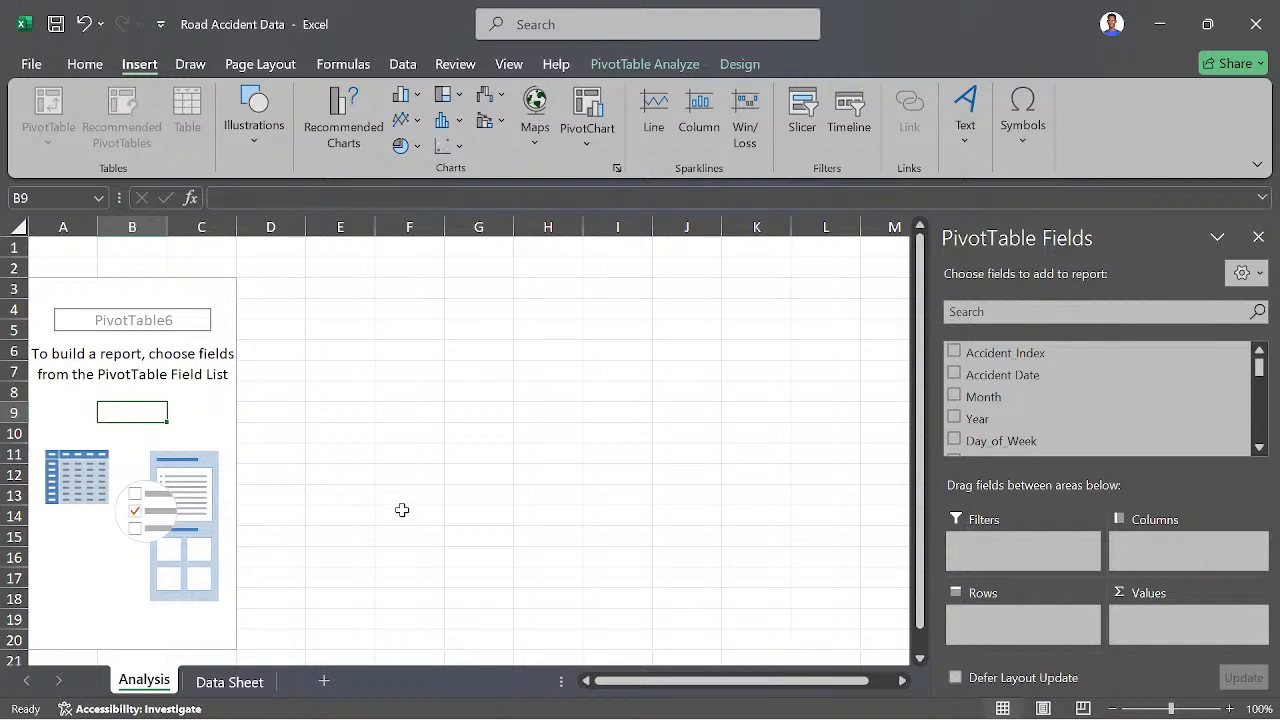
# - Reorder the worksheets so that Data Sheet comes before Analysis, and return to the Analysis sheet
pyautogui.click(228, 681)
pyautogui.click(122, 684)
pyautogui.click(196, 685)
pyautogui.moveTo(168, 690); pyautogui.dragTo(140, 683)
pyautogui.click(234, 683)
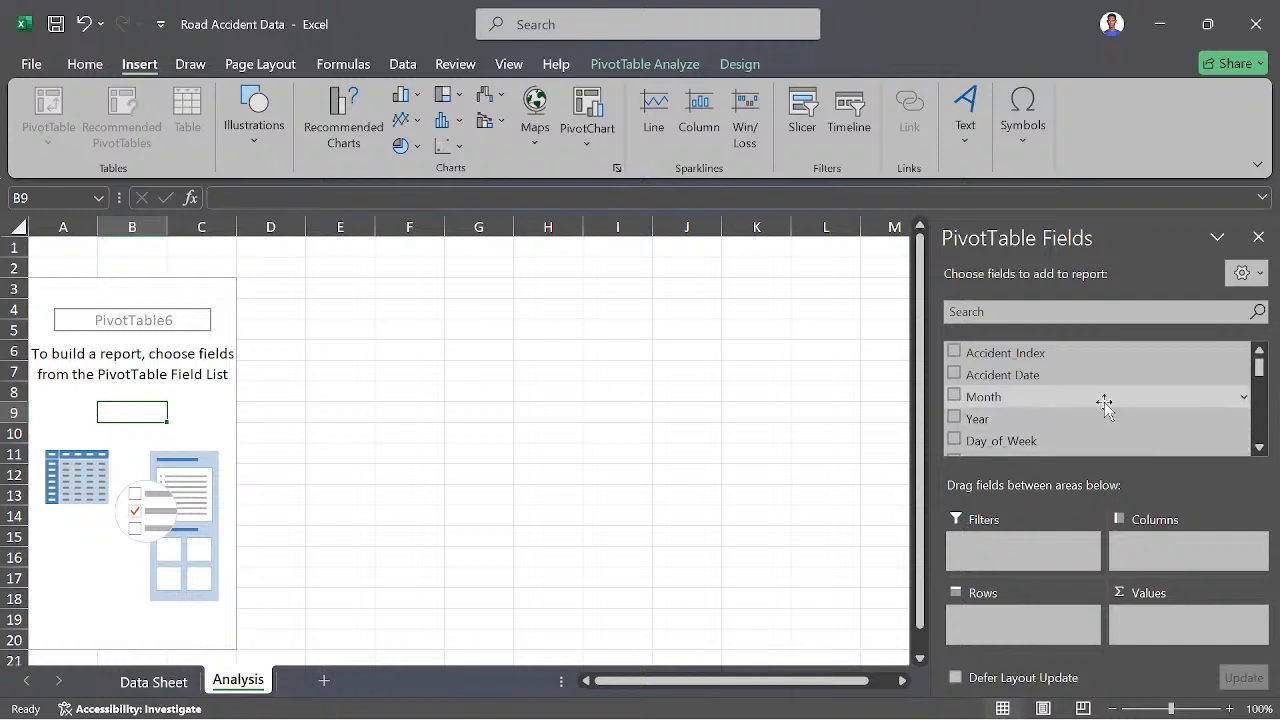
# - Add the Number_of_Casualties field to the PivotTable's Values as a sum
pyautogui.scroll(-2, 1067, 400)
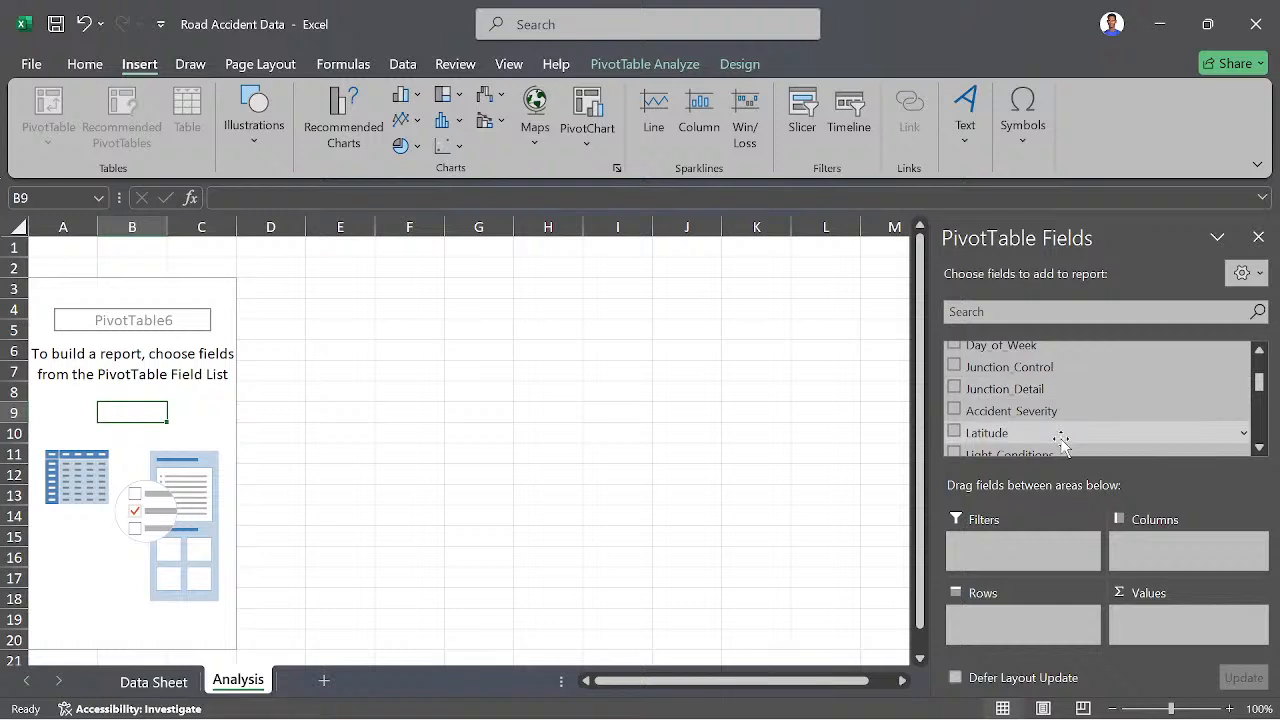
pyautogui.scroll(-2, 1063, 414)
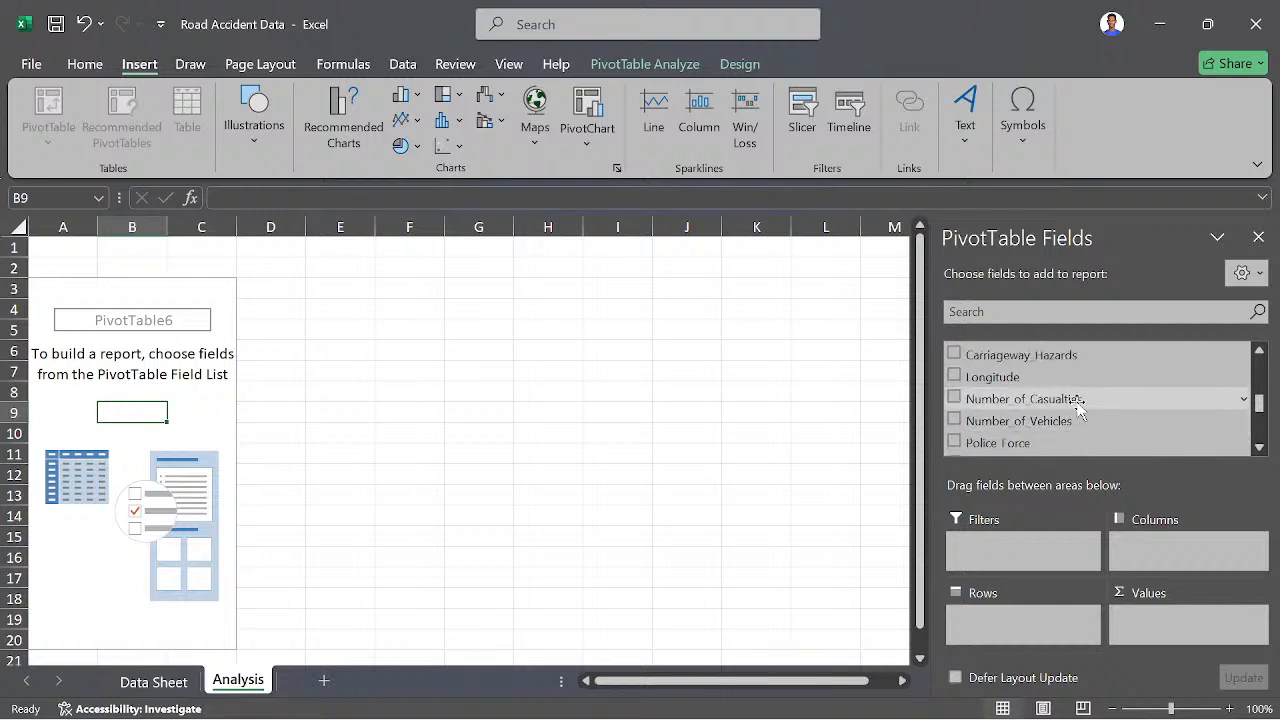
pyautogui.scroll(-4, 1080, 430)
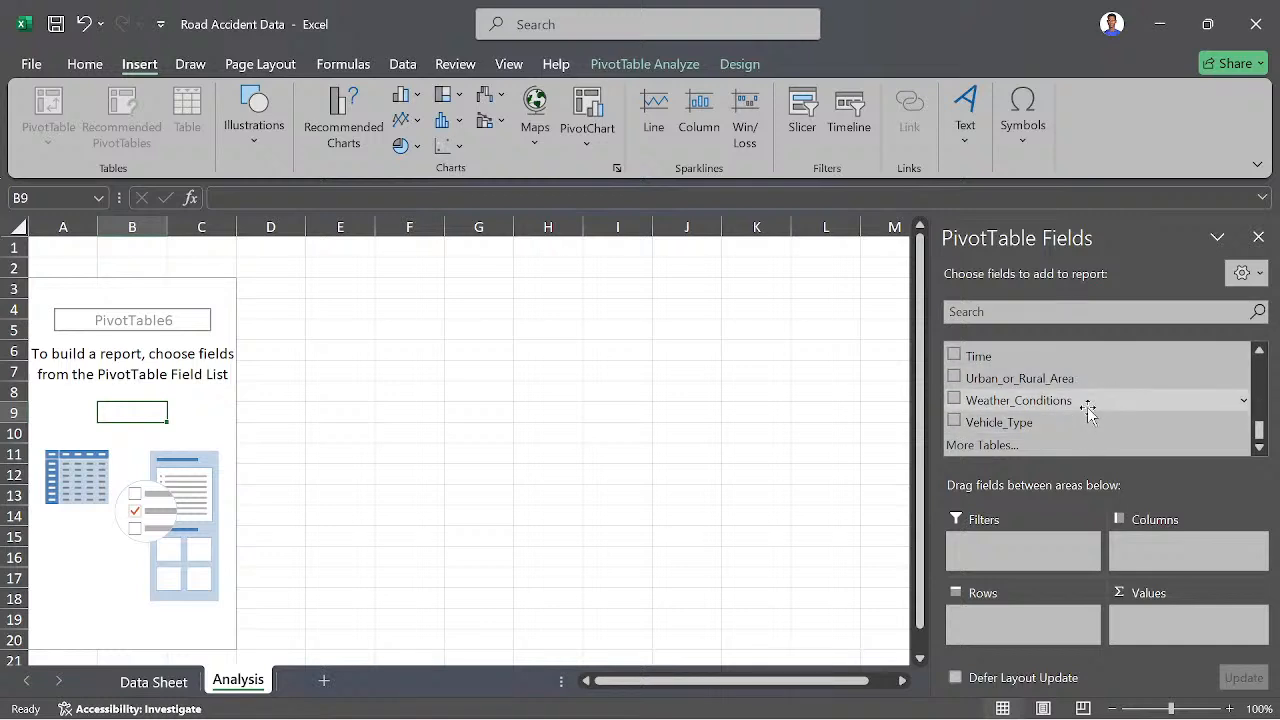
pyautogui.scroll(3, 1088, 412)
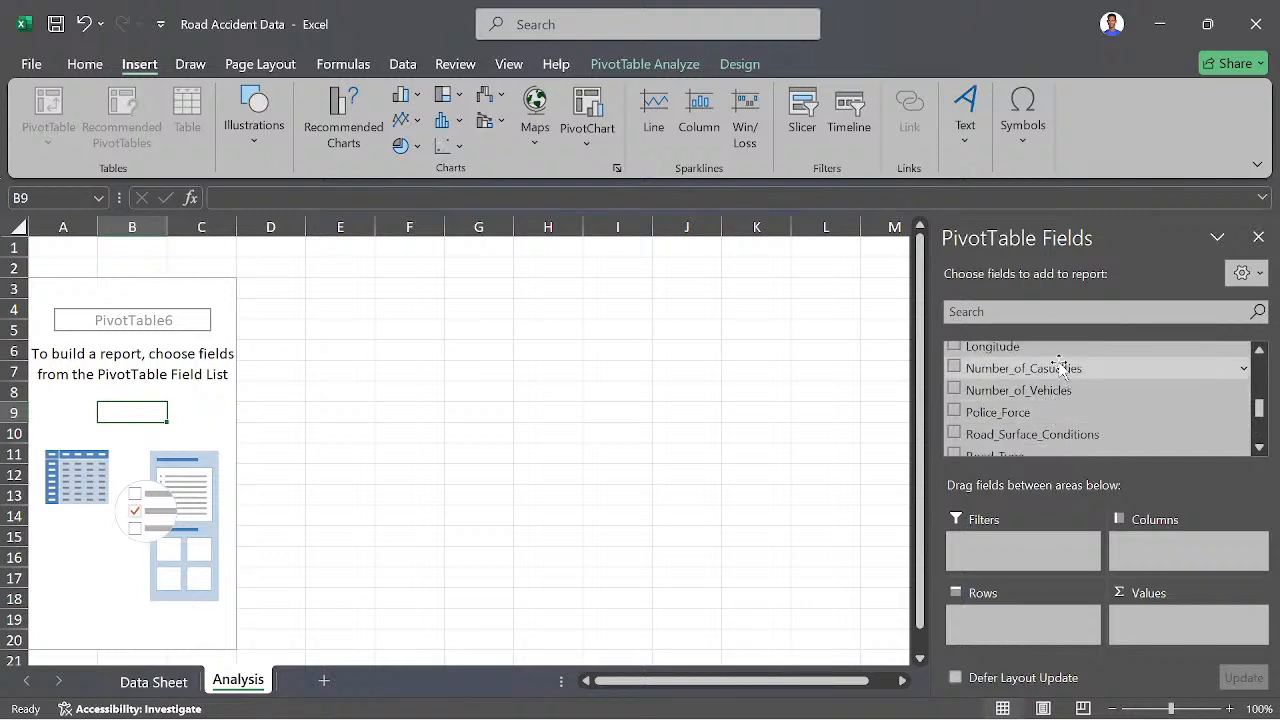
pyautogui.moveTo(1062, 370); pyautogui.dragTo(1165, 640)
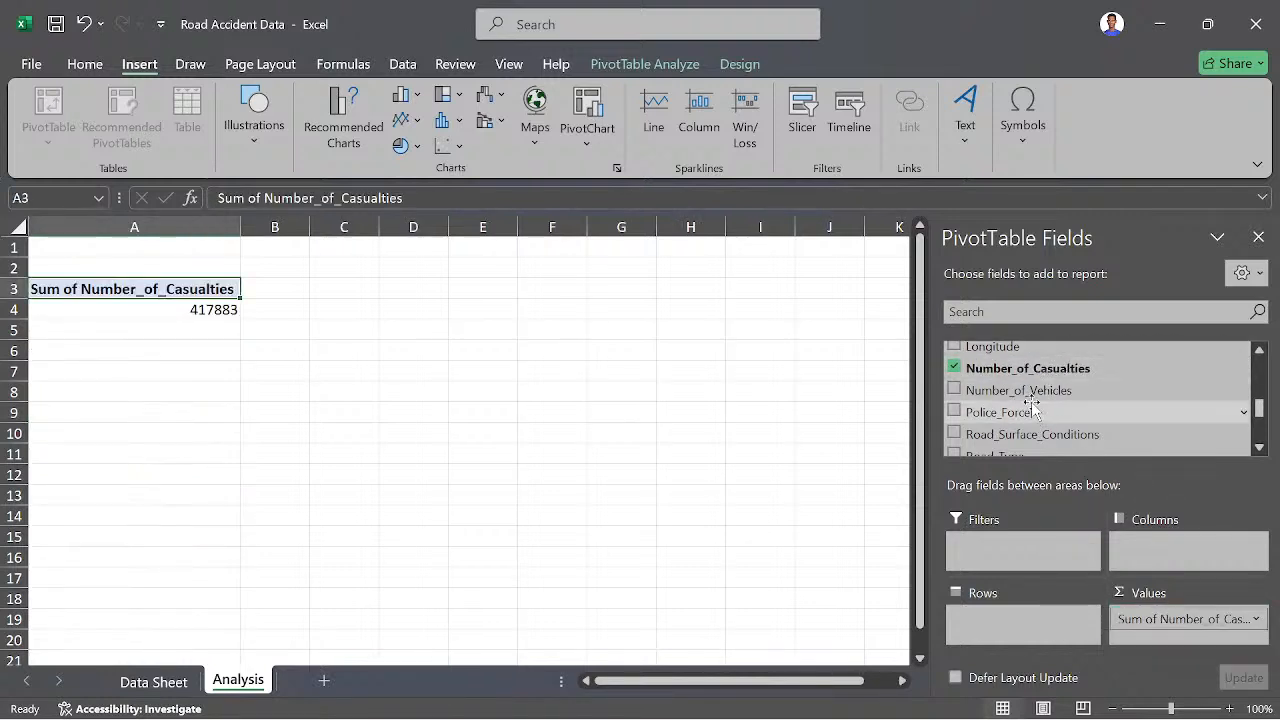
# - Look through the PivotTable fields and the Data Sheet columns for a field to break the casualties down by
pyautogui.scroll(2, 1040, 415)
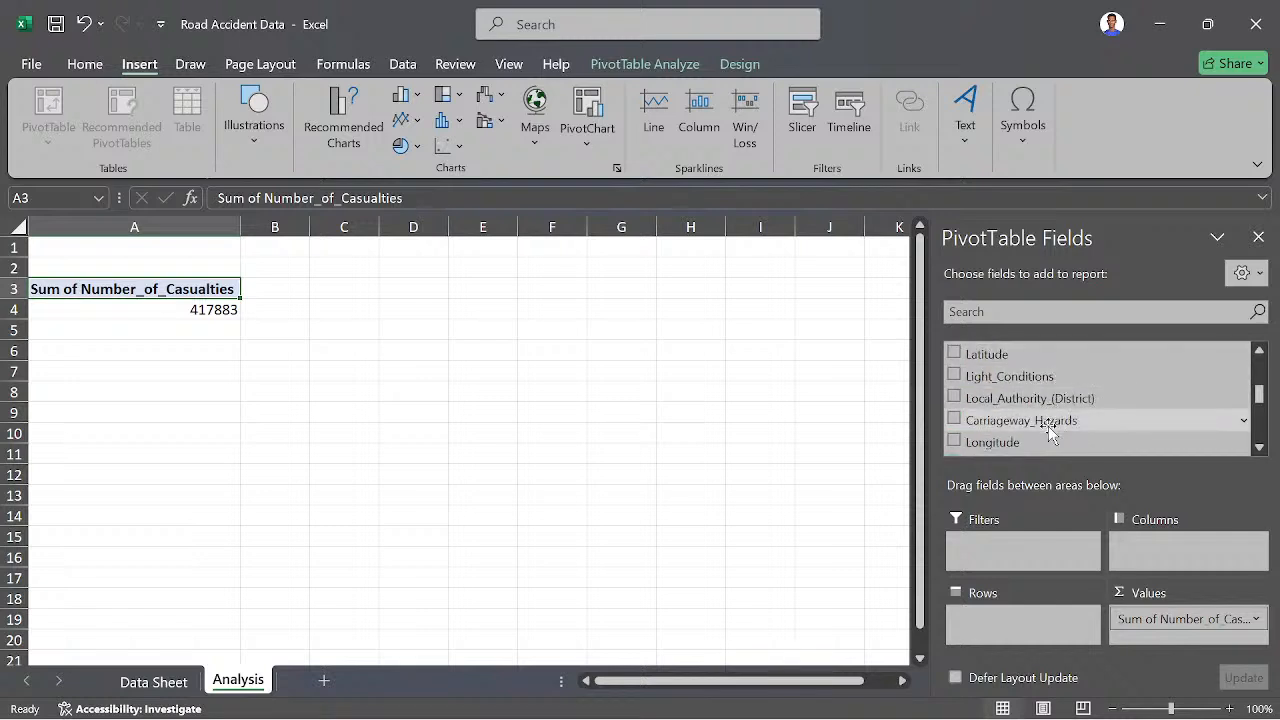
pyautogui.scroll(4, 1050, 395)
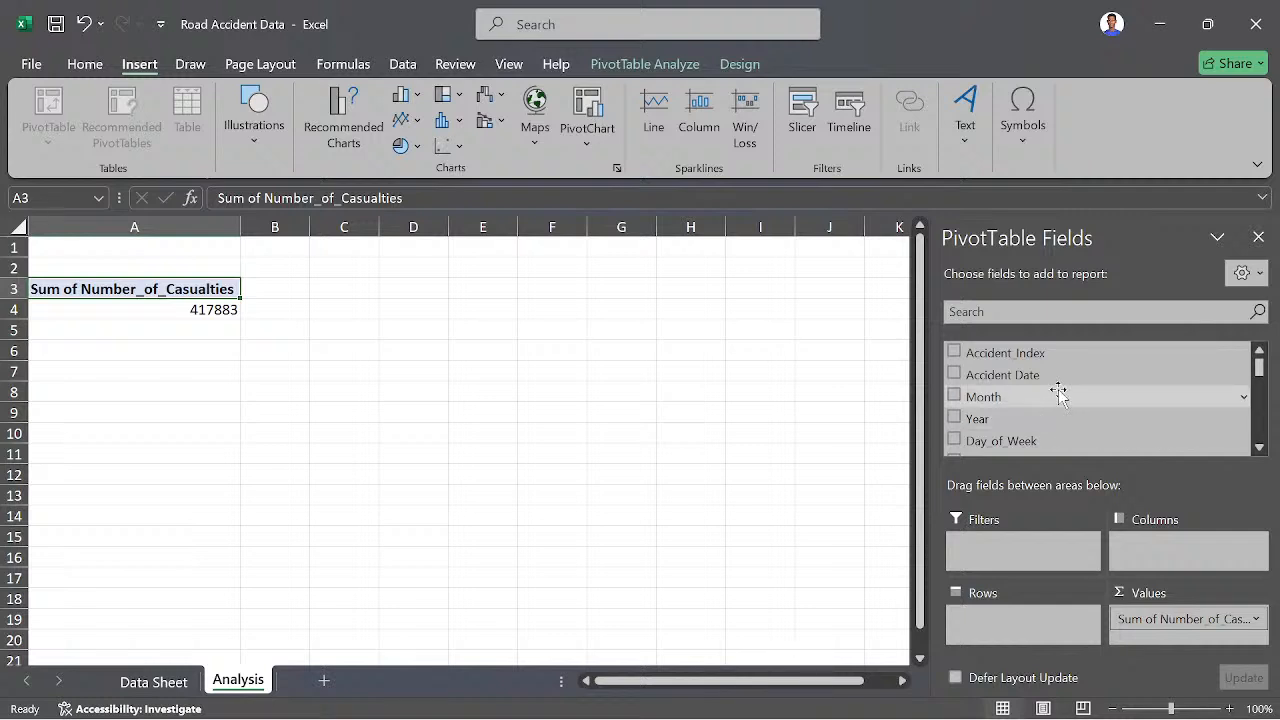
pyautogui.scroll(-1, 1058, 380)
pyautogui.scroll(-4, 1058, 400)
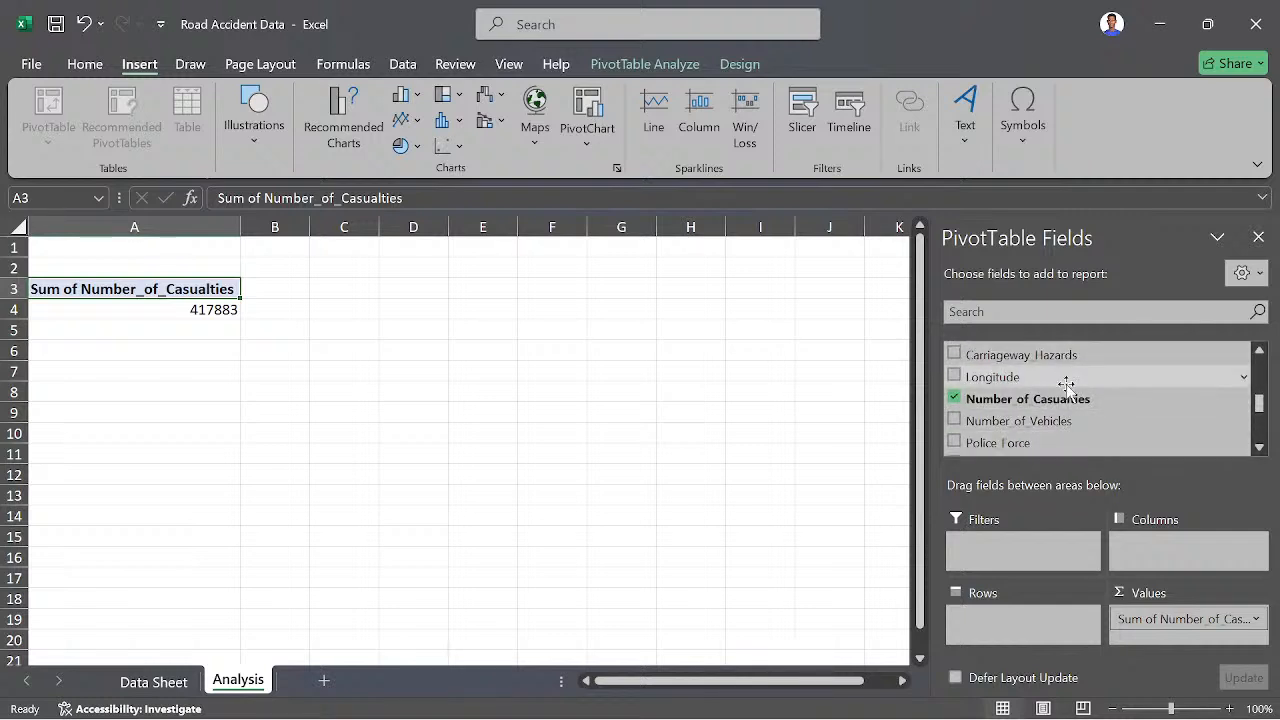
pyautogui.scroll(-3, 1067, 447)
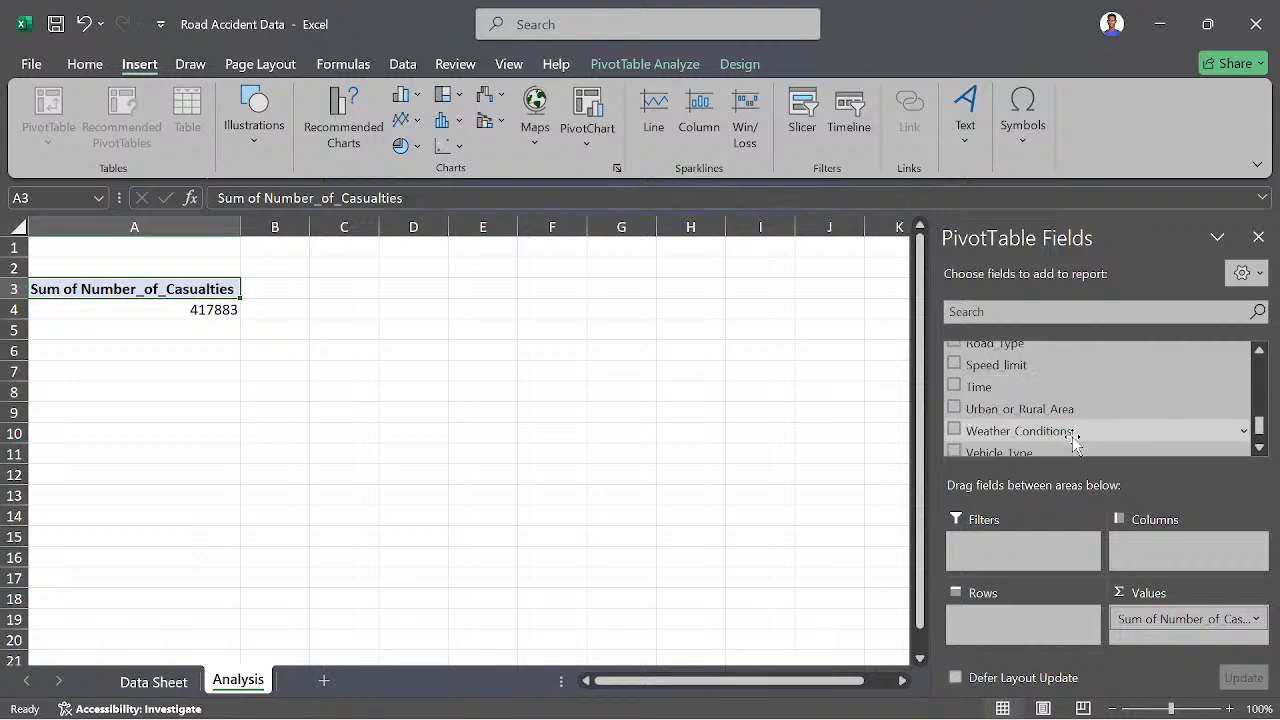
pyautogui.scroll(-1, 1080, 408)
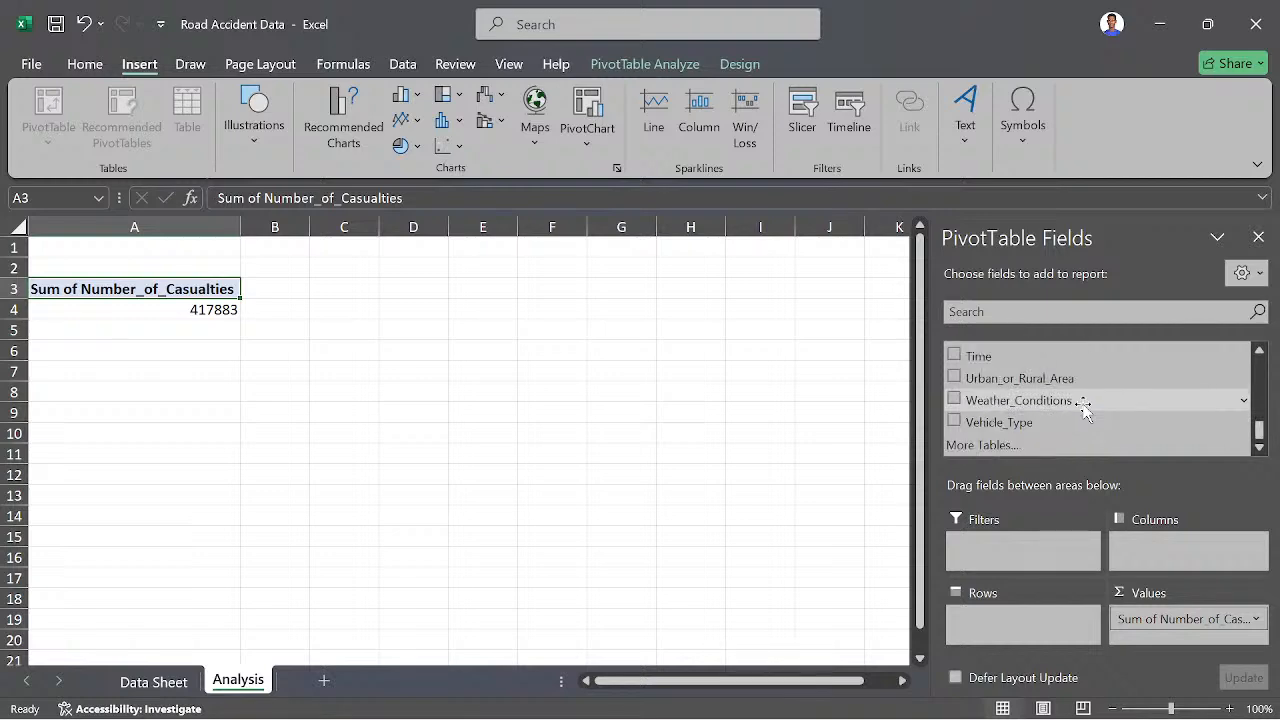
pyautogui.click(170, 680)
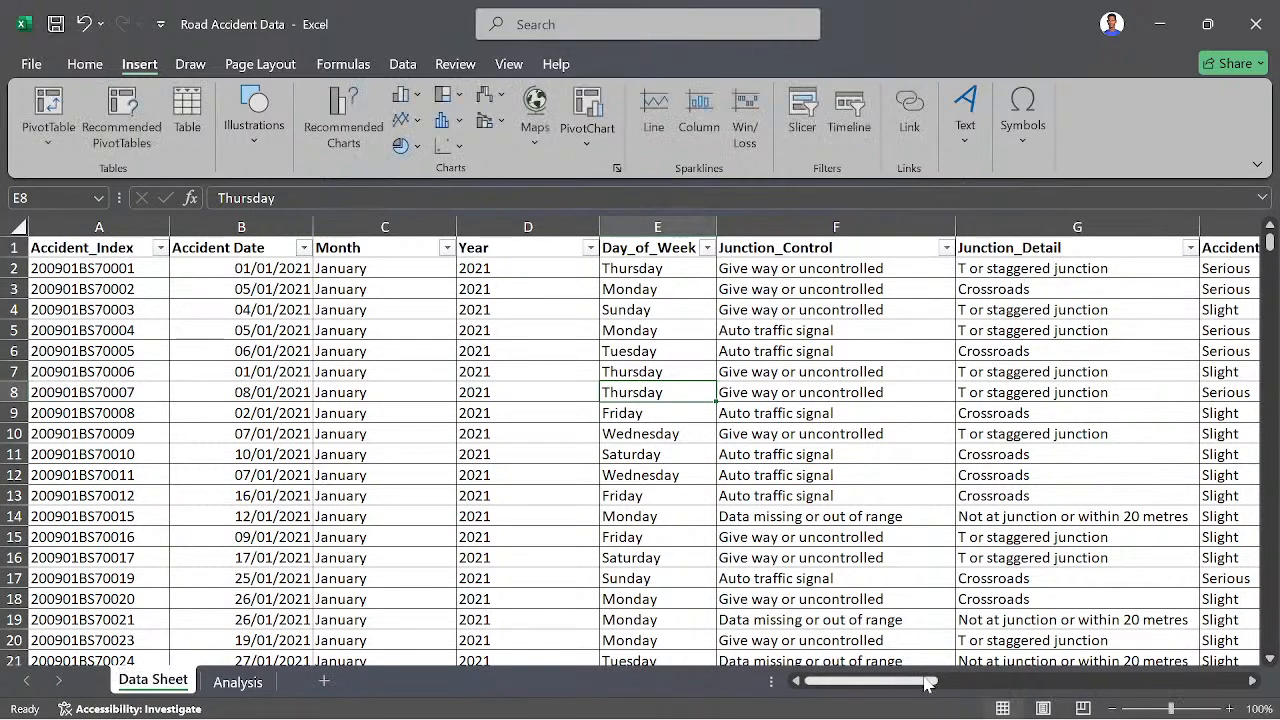
pyautogui.moveTo(925, 683); pyautogui.dragTo(963, 683)
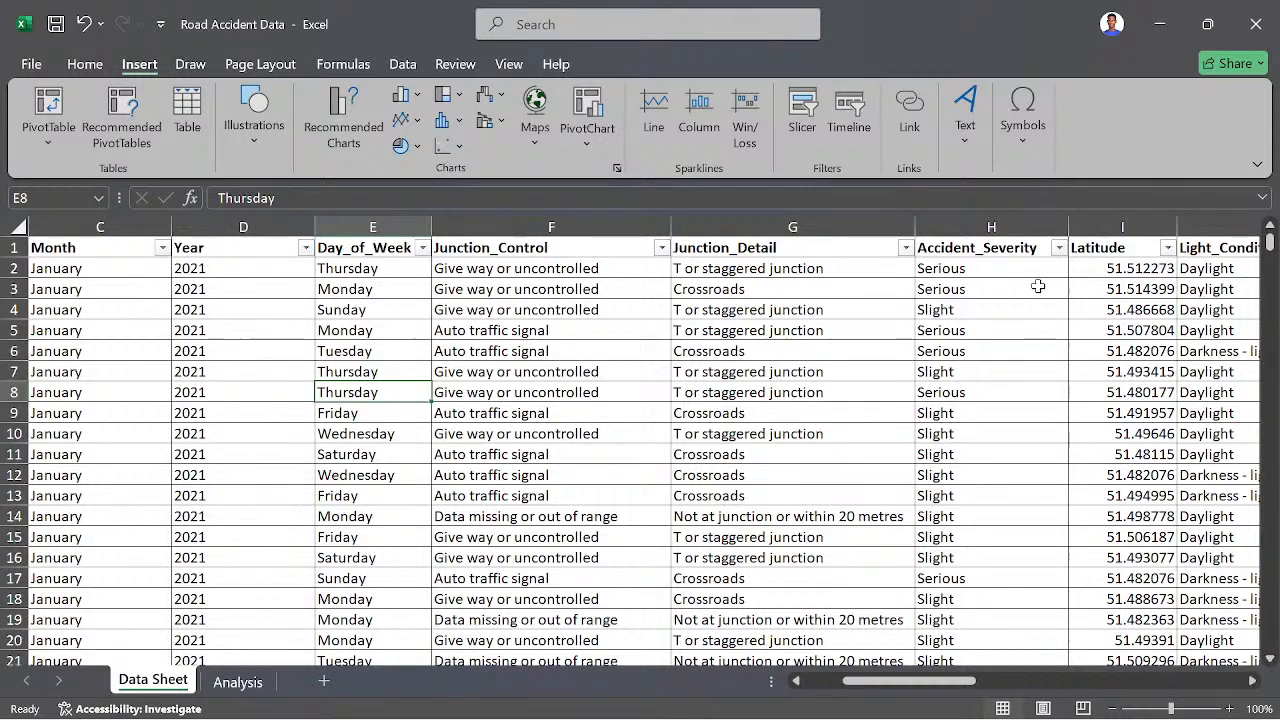
pyautogui.click(213, 685)
# - Add the Accident_Severity field to the PivotTable's Rows to break down the casualties by severity
pyautogui.scroll(2, 1032, 383)
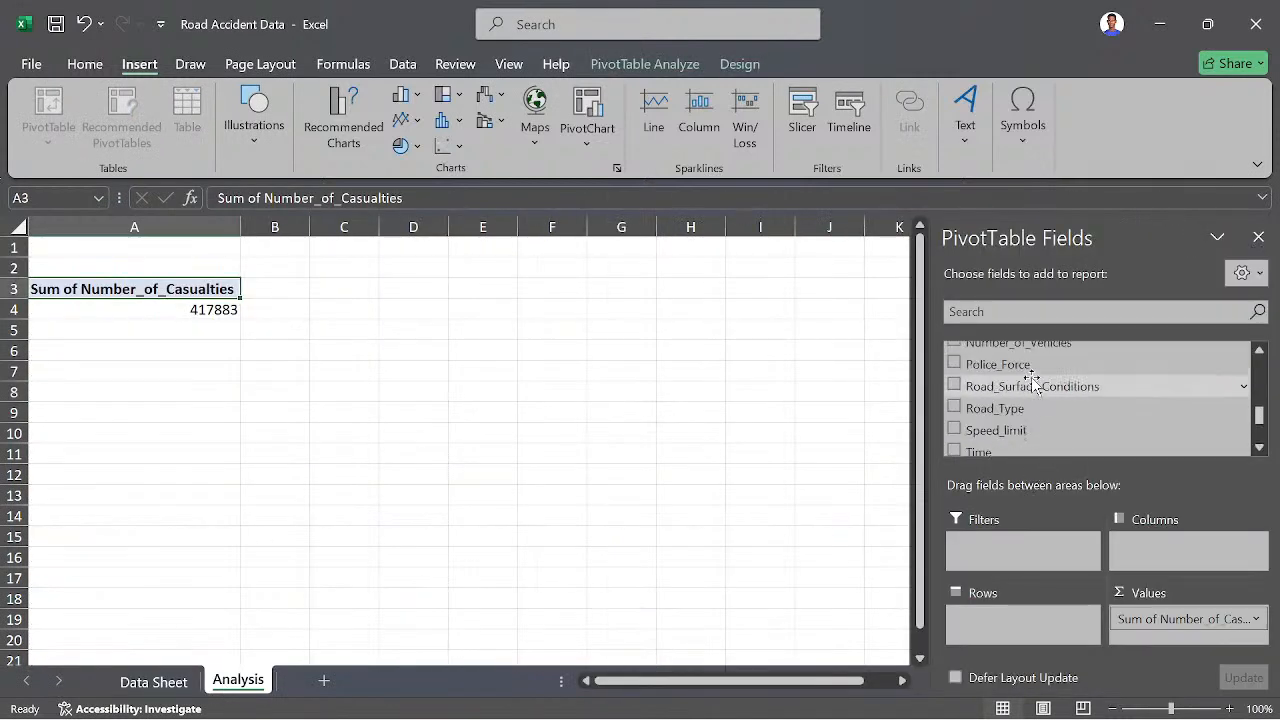
pyautogui.scroll(3, 1032, 383)
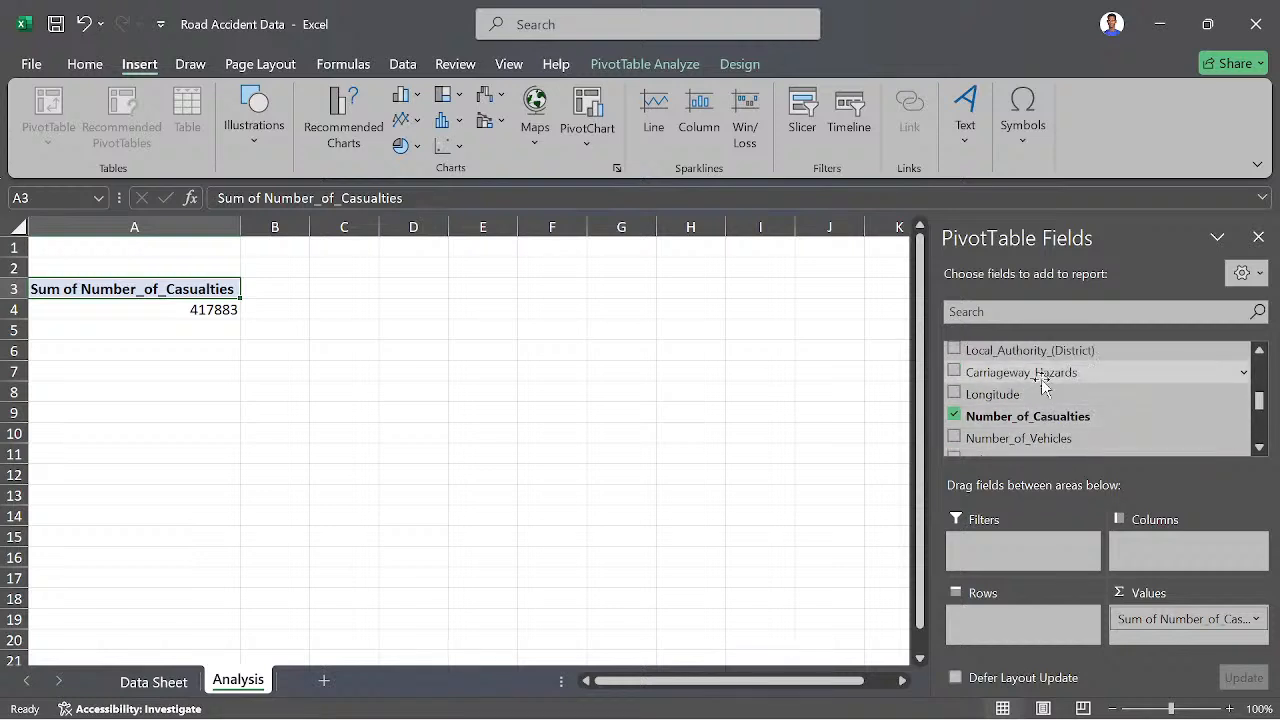
pyautogui.scroll(3, 1043, 387)
pyautogui.scroll(-1, 1050, 410)
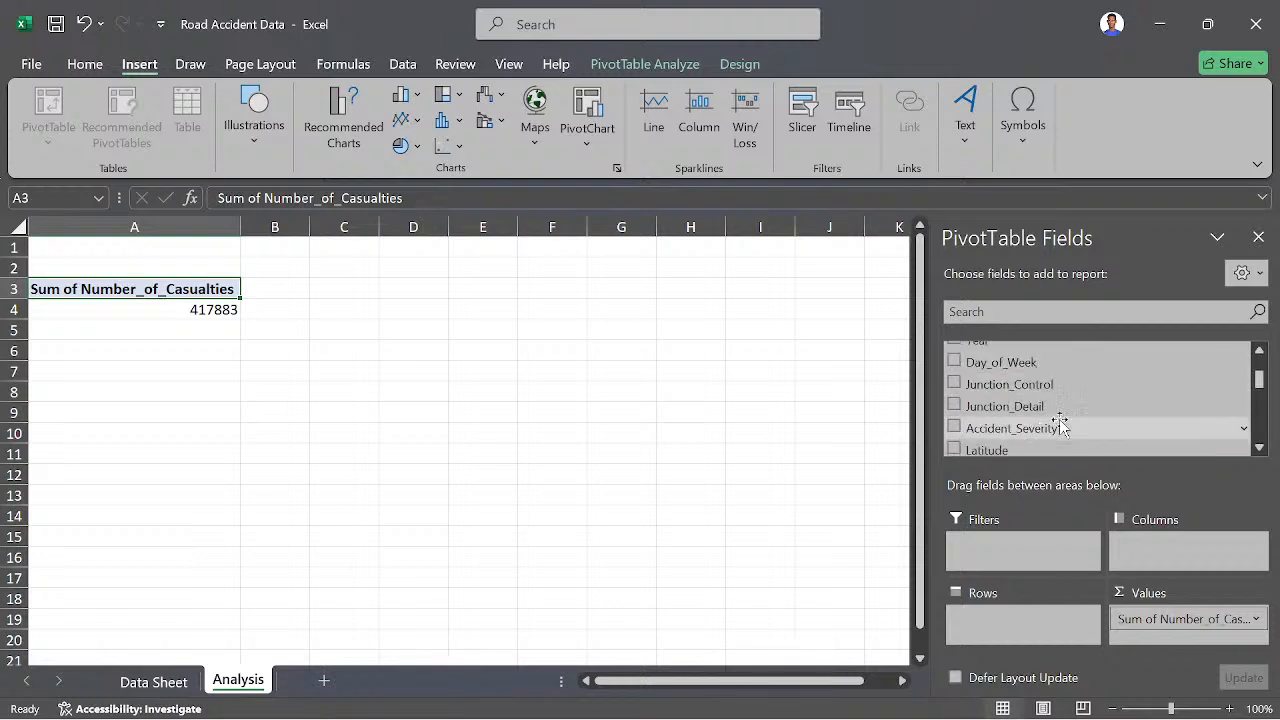
pyautogui.moveTo(1060, 425); pyautogui.dragTo(985, 620)
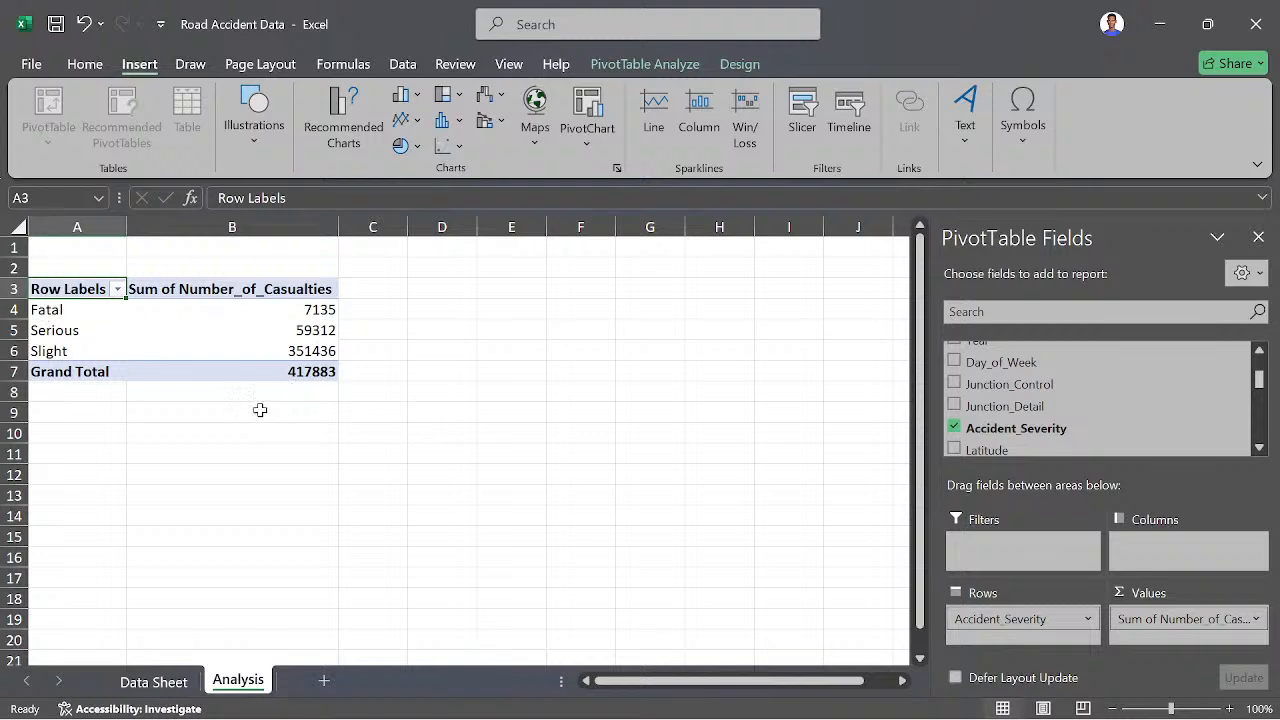
pyautogui.moveTo(285, 376)
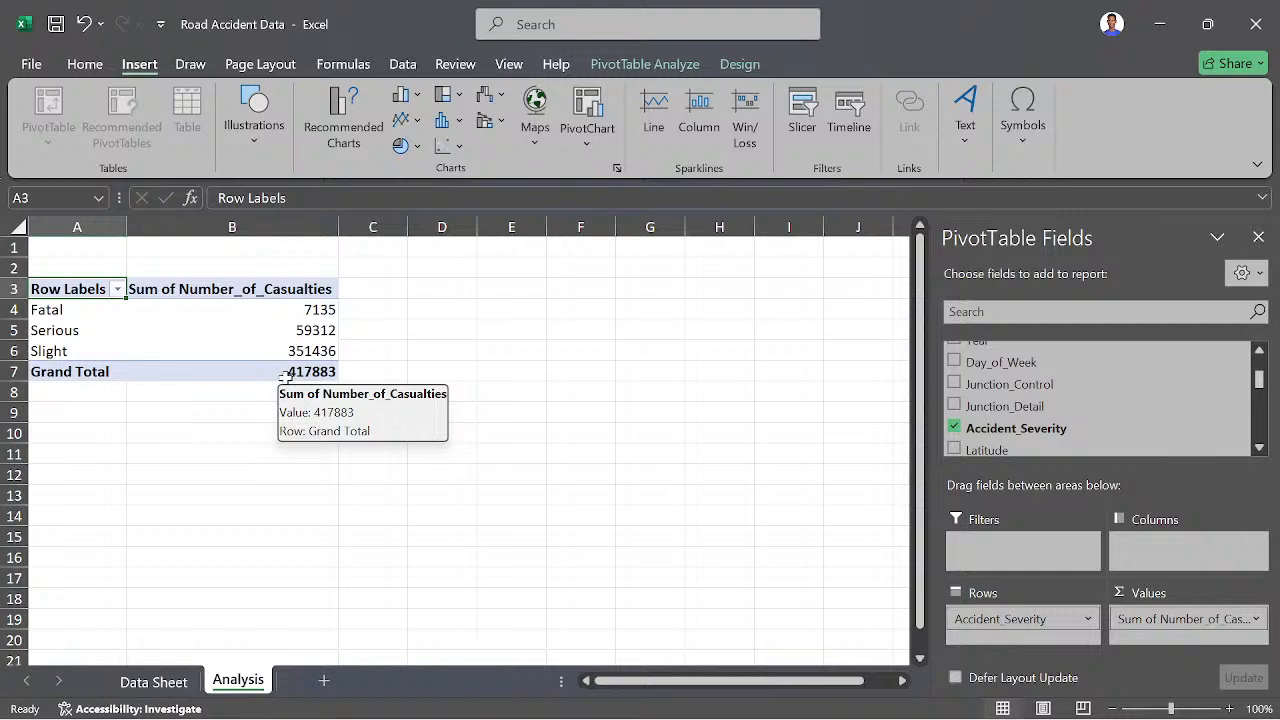
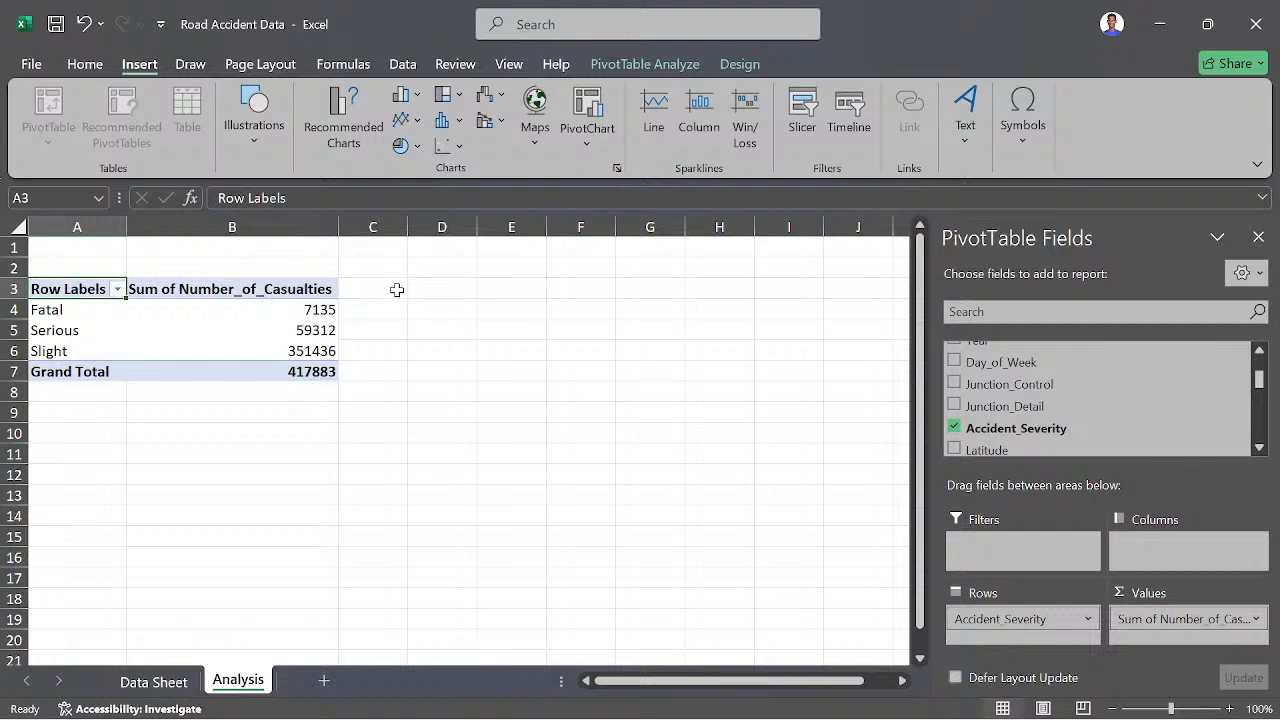
# - Enter the heading "Fata Casualties" in cell D2 and auto-fit the width of column D to it
pyautogui.click(428, 290)
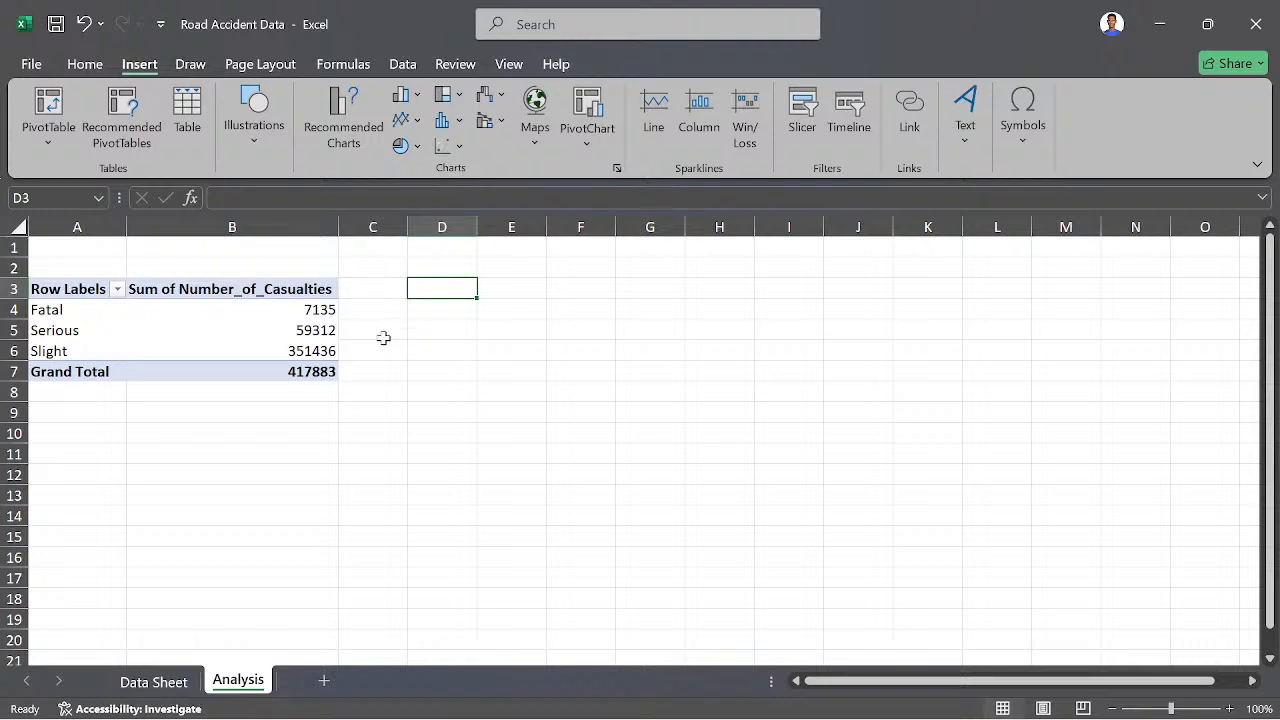
pyautogui.click(392, 287)
pyautogui.click(430, 268)
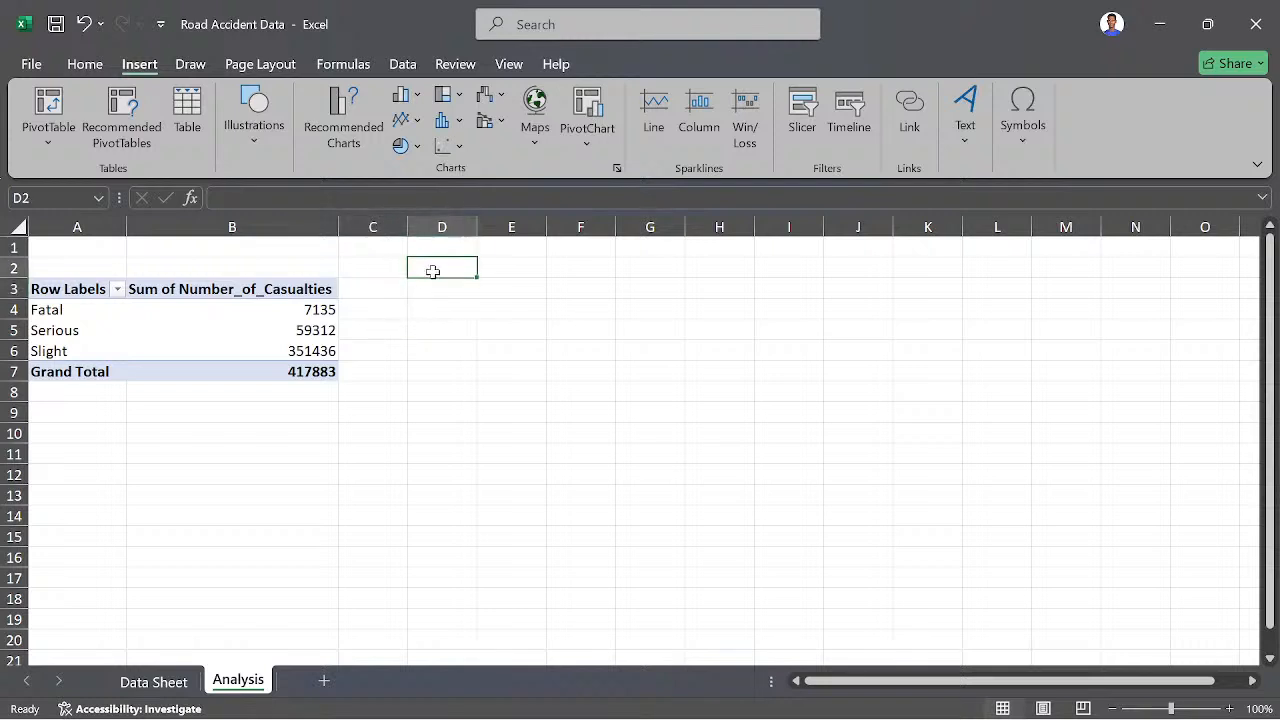
pyautogui.write('Fata')
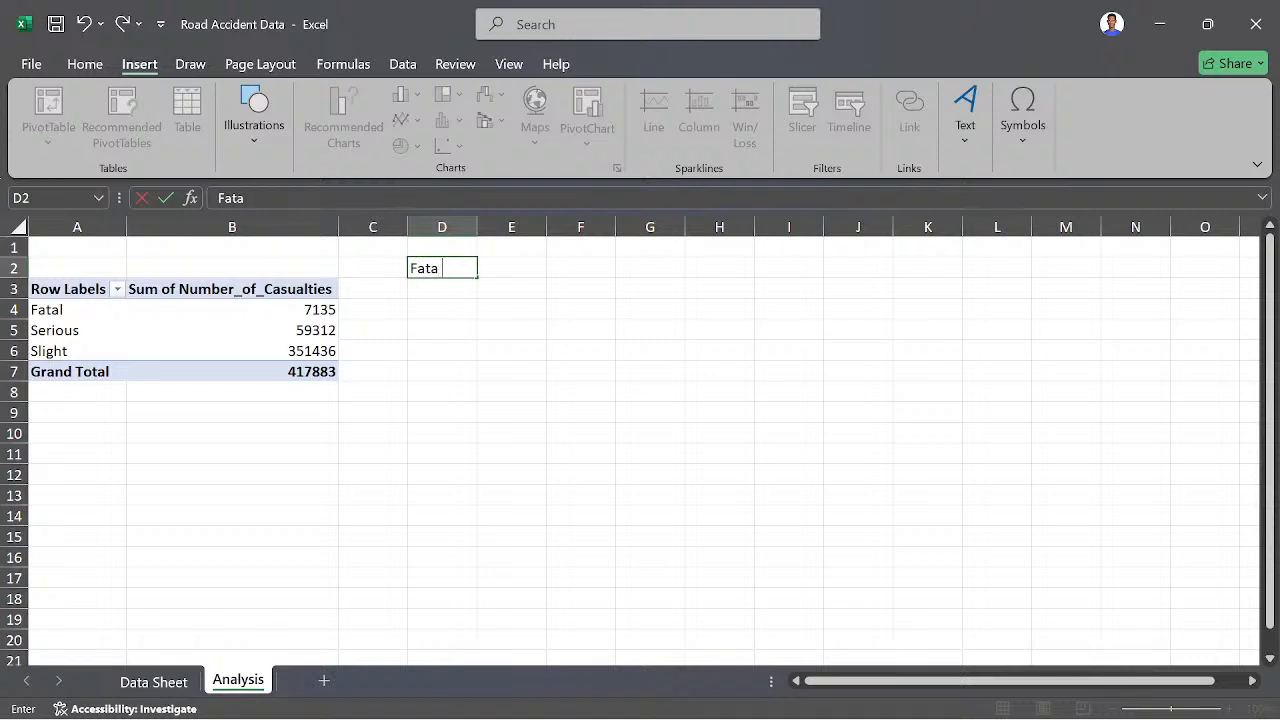
pyautogui.write(' Casualties')
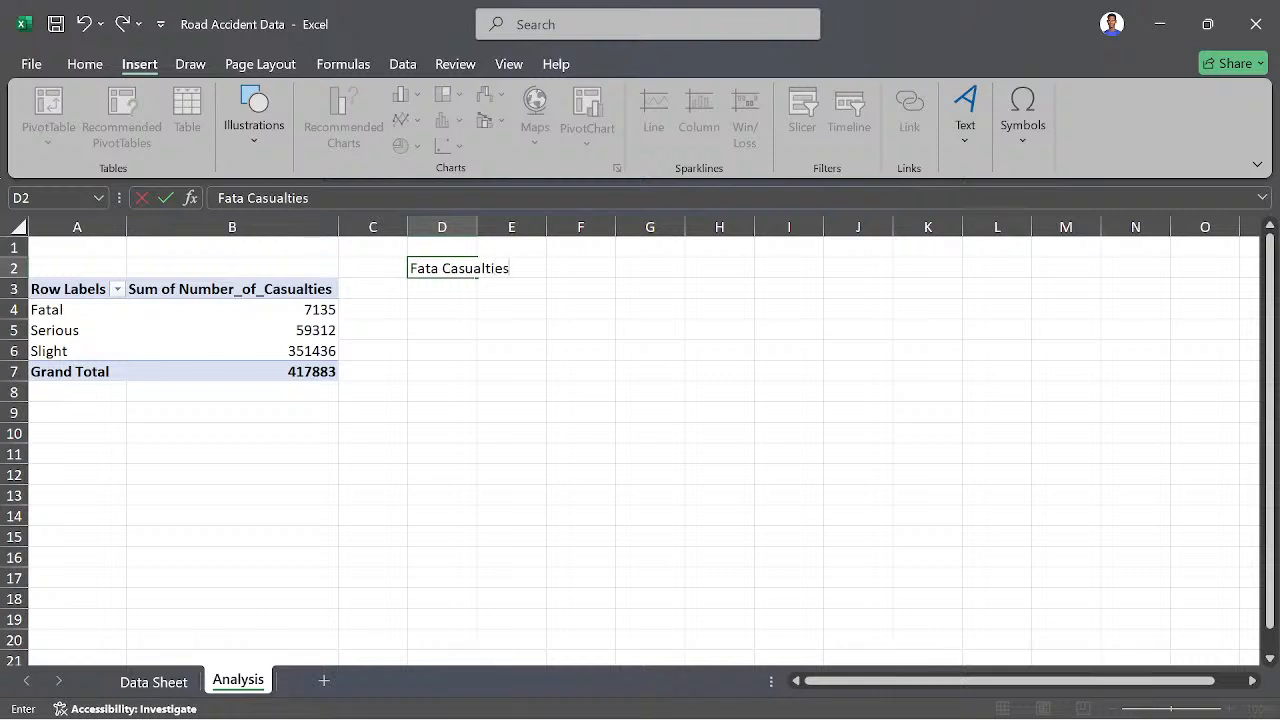
pyautogui.click(470, 226)
pyautogui.doubleClick(477, 226)
pyautogui.click(491, 309)
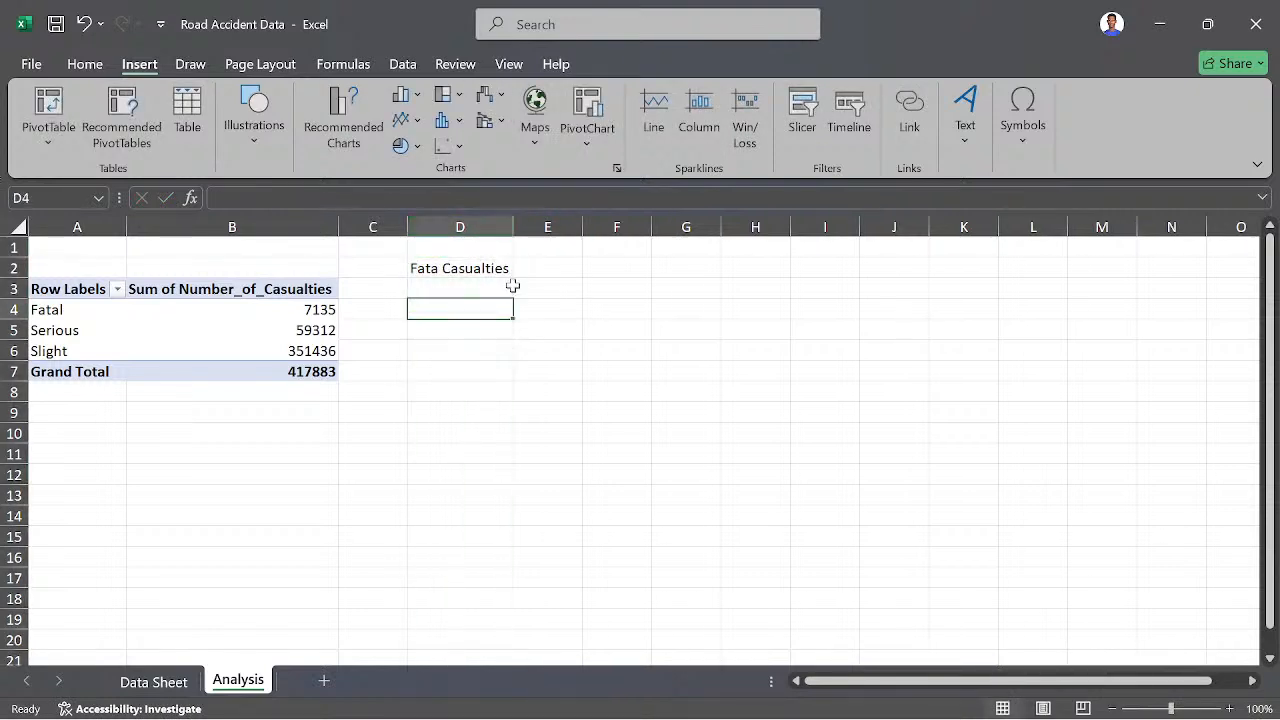
# - Enter the row labels "Fata" in D3 and "Others" in D4 under the heading
pyautogui.click(506, 287)
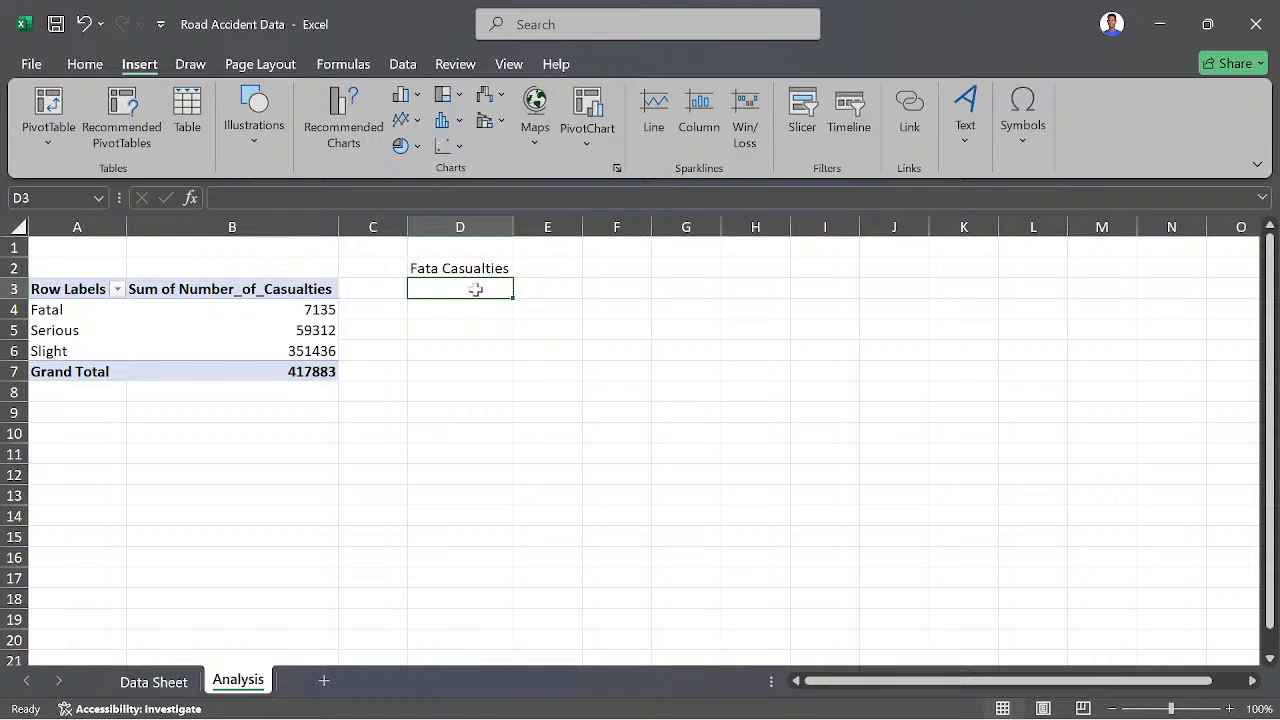
pyautogui.write('Fa')
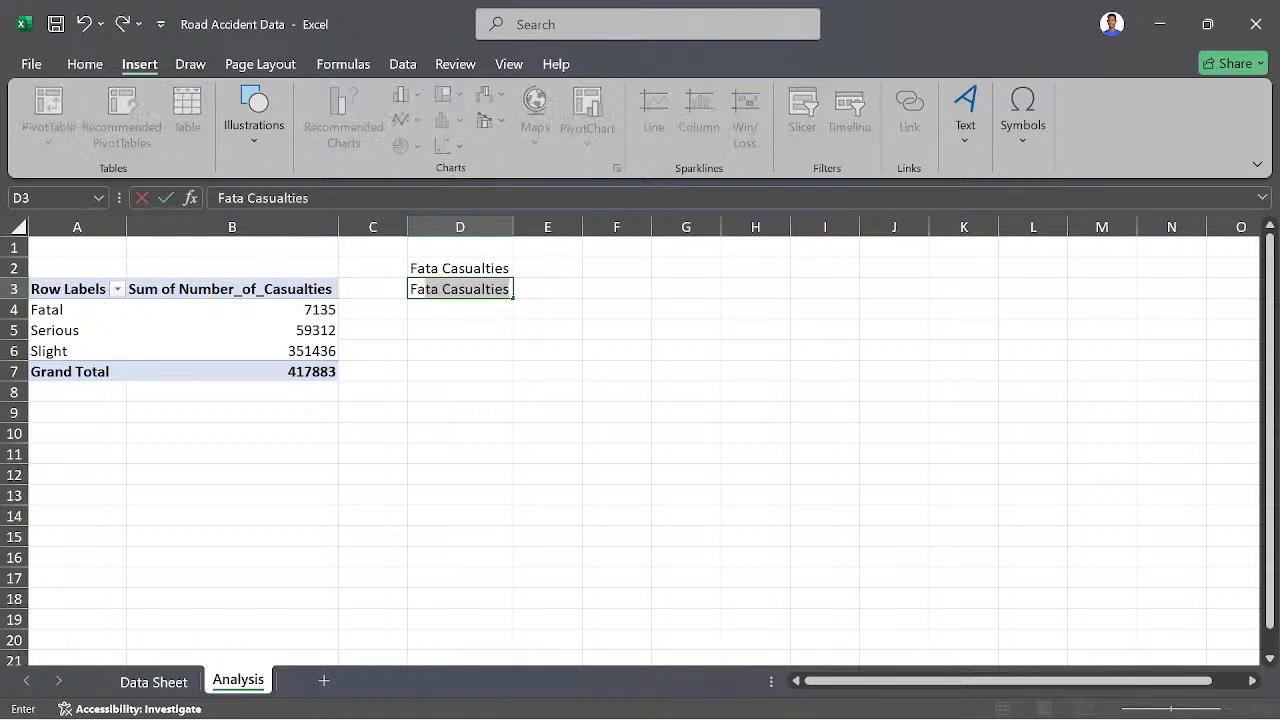
pyautogui.write('ta')
pyautogui.press('BackSpace')
pyautogui.click(453, 307)
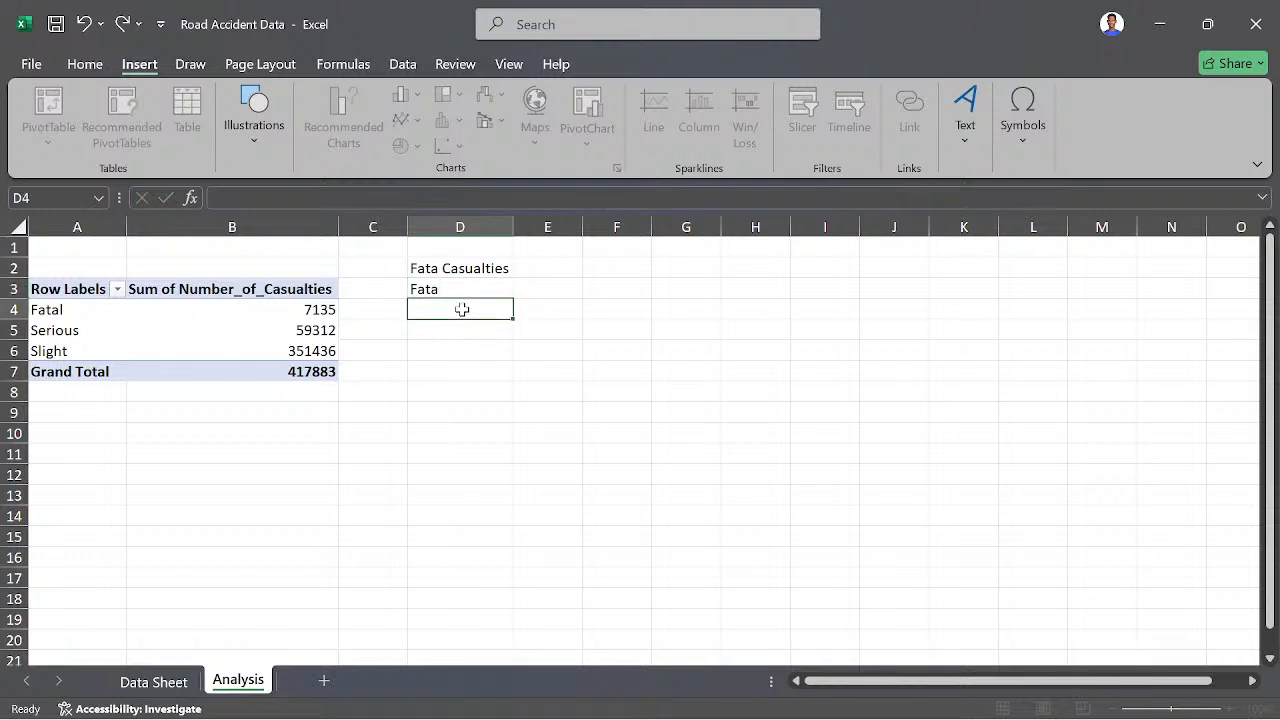
pyautogui.write('Others')
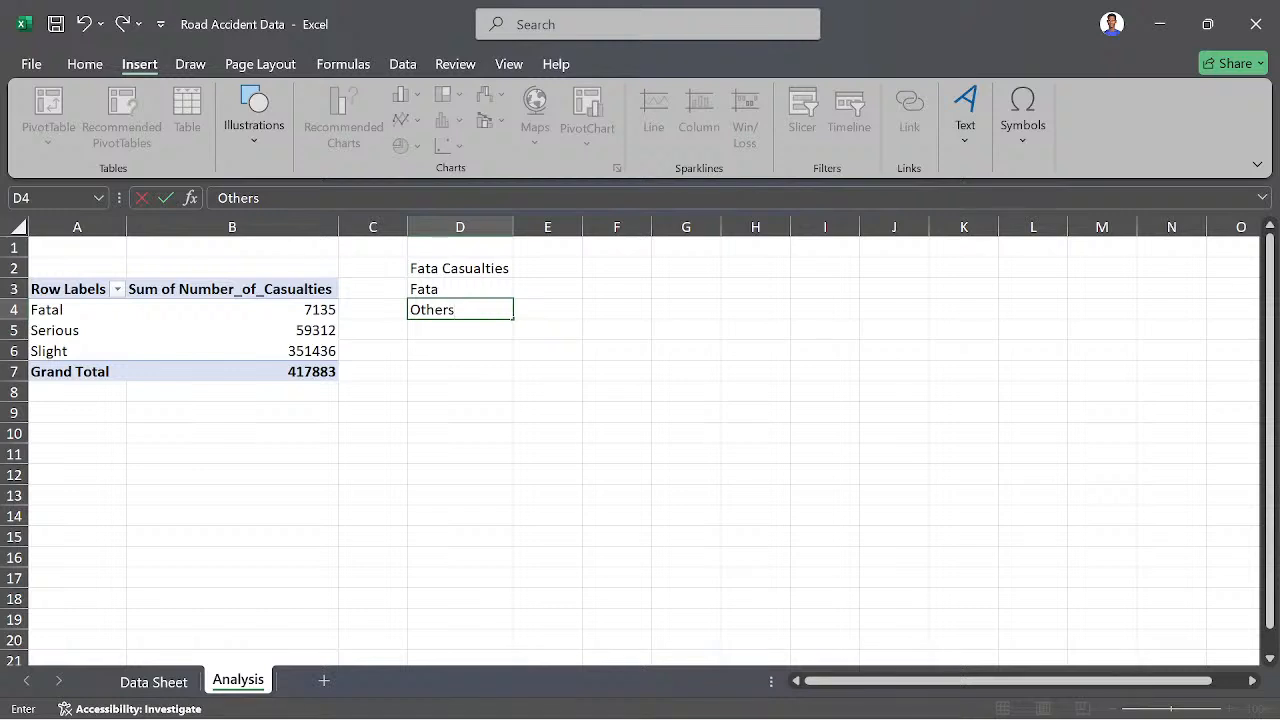
# - In E3, enter a GETPIVOTDATA formula that returns the PivotTable's casualties for Fatal severity
pyautogui.click(532, 288)
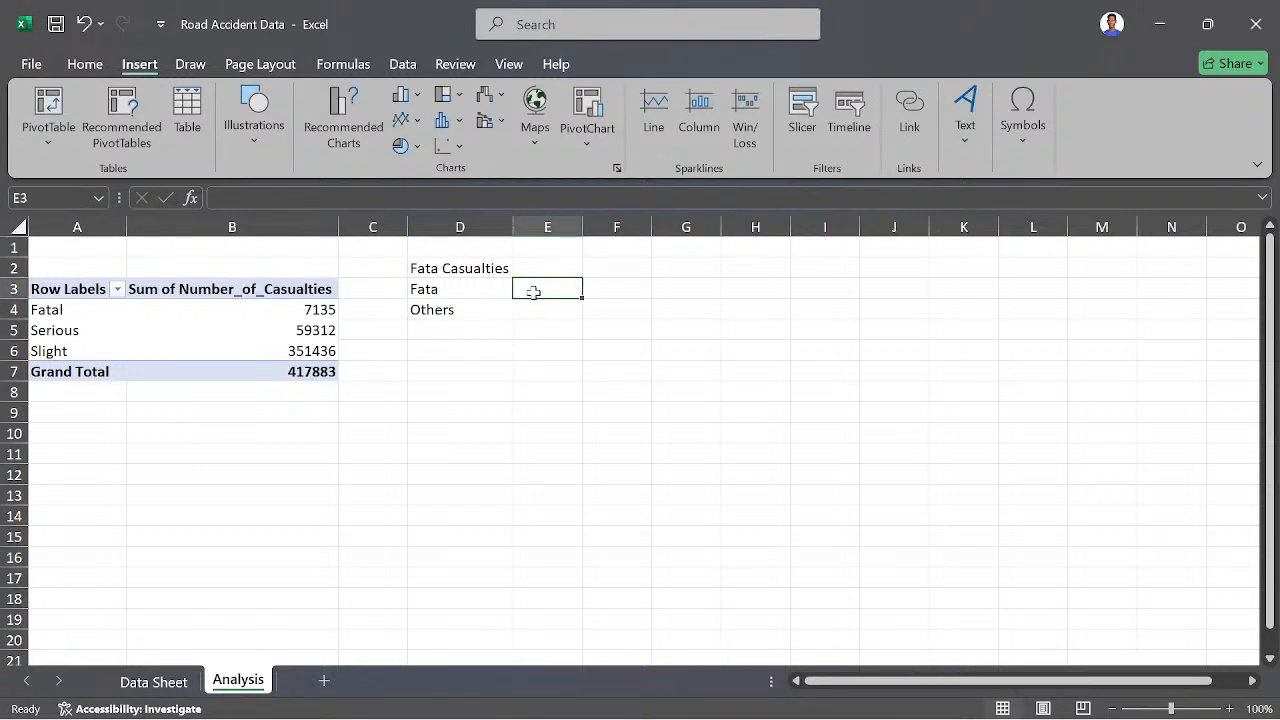
pyautogui.write('=')
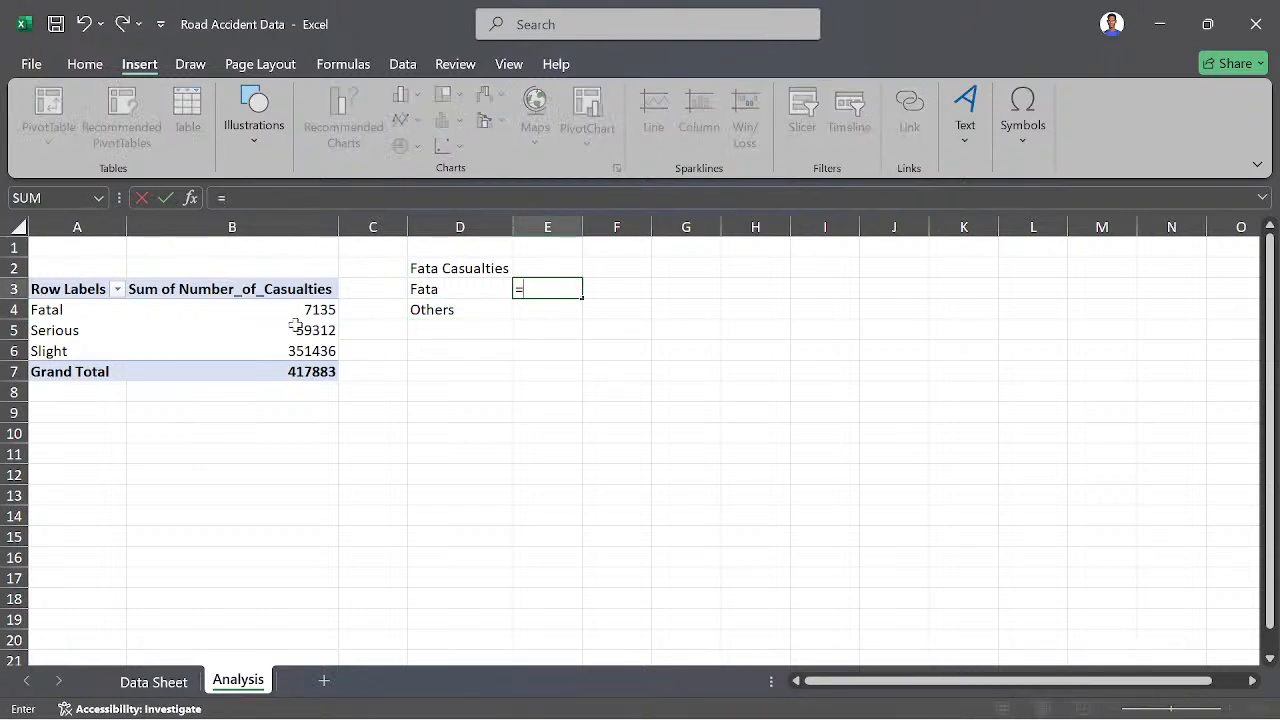
pyautogui.click(320, 310)
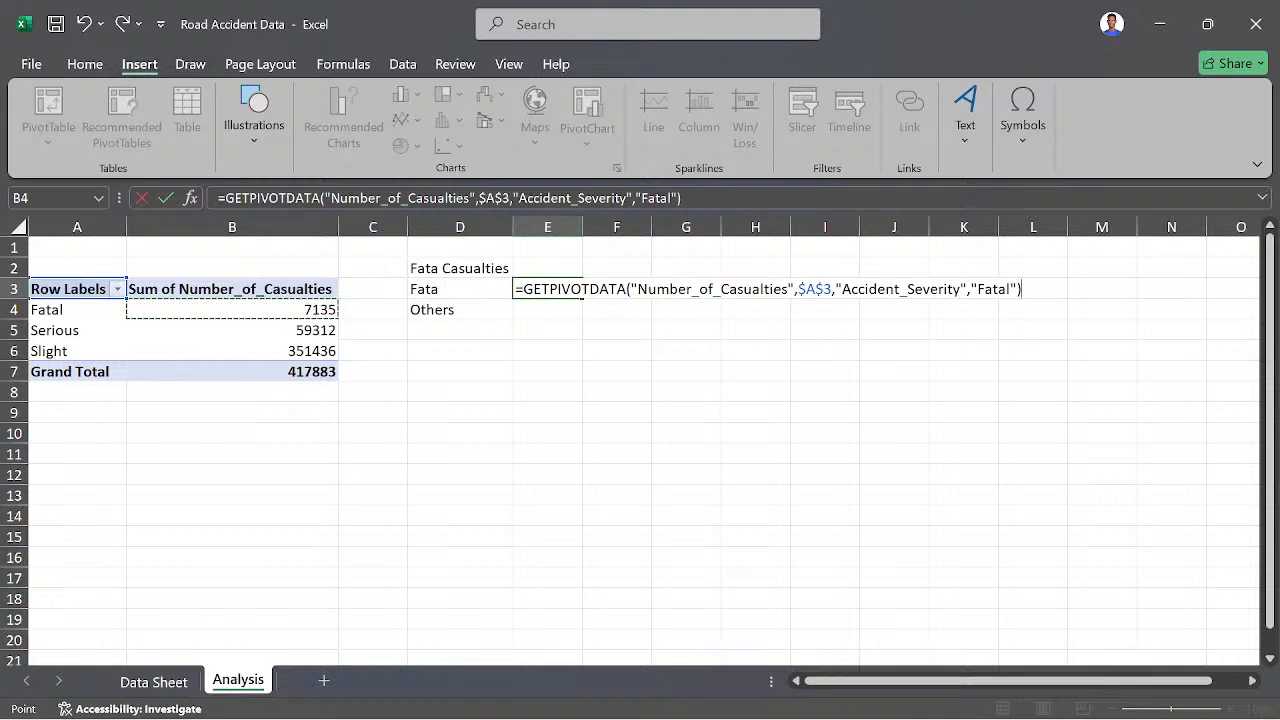
pyautogui.press('Return')
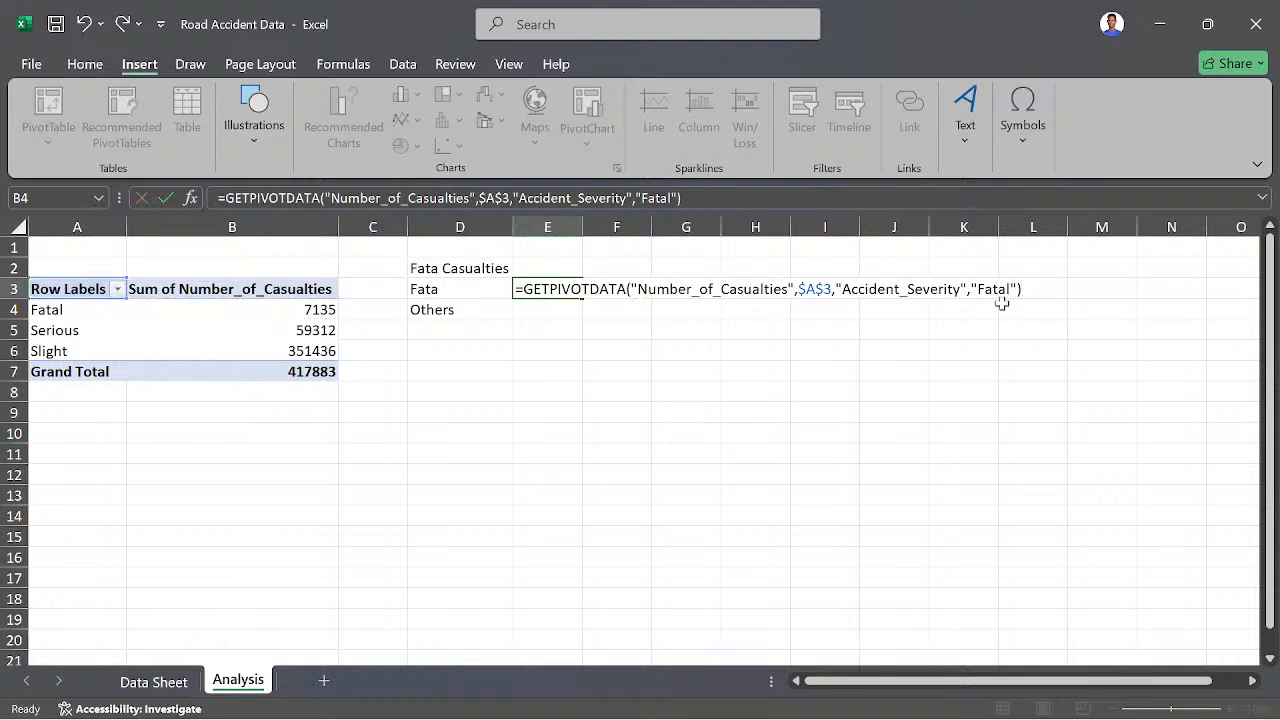
pyautogui.click(567, 290)
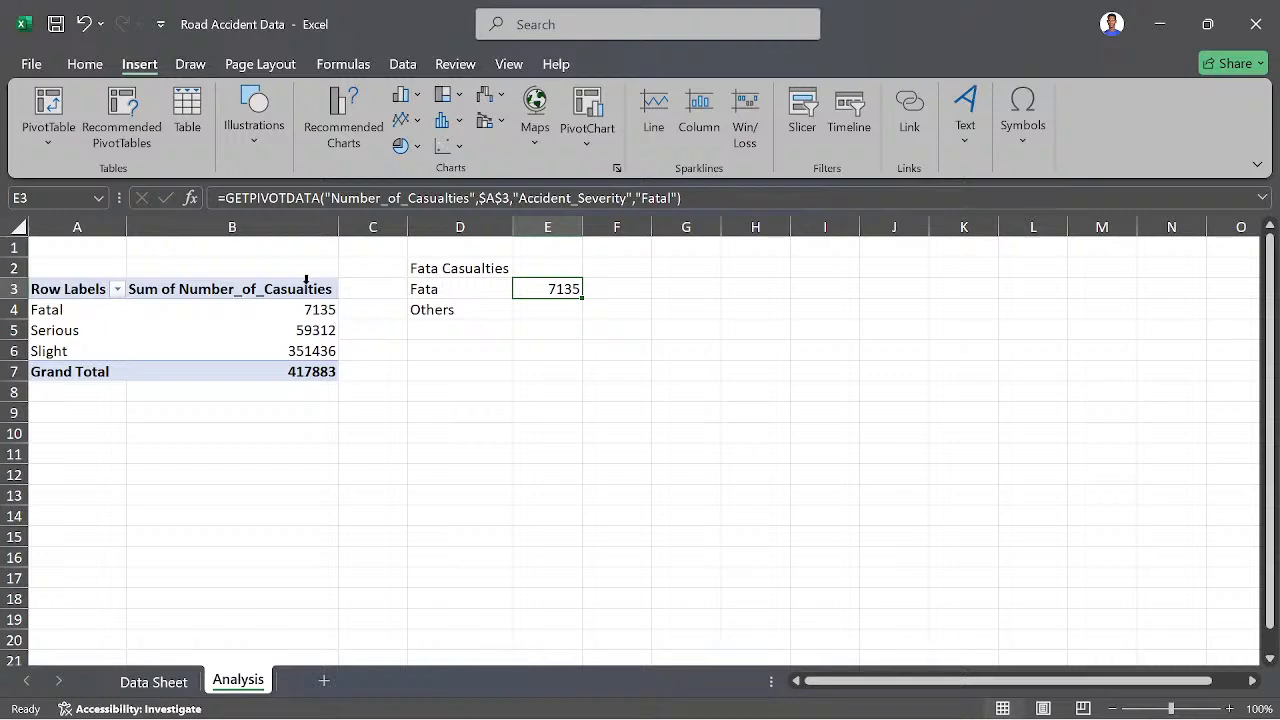
# - Check the PivotTable's Generate GetPivotData option without changing it
pyautogui.click(226, 328)
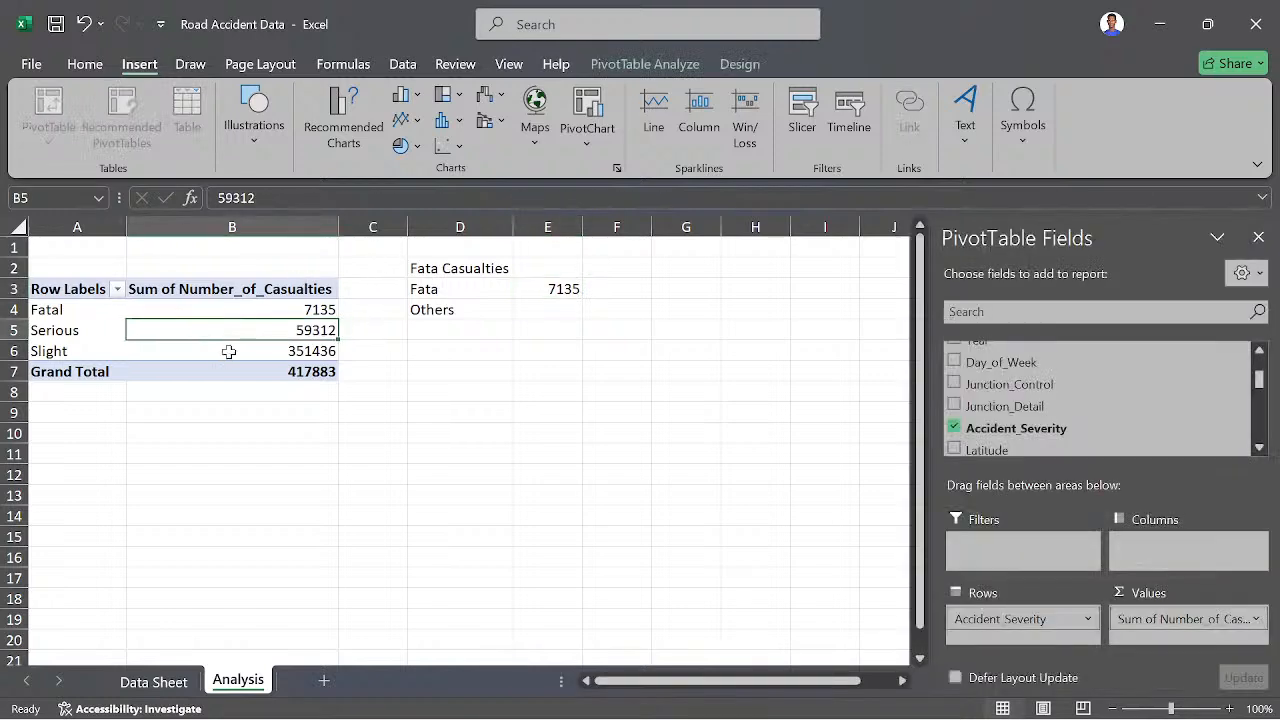
pyautogui.click(651, 62)
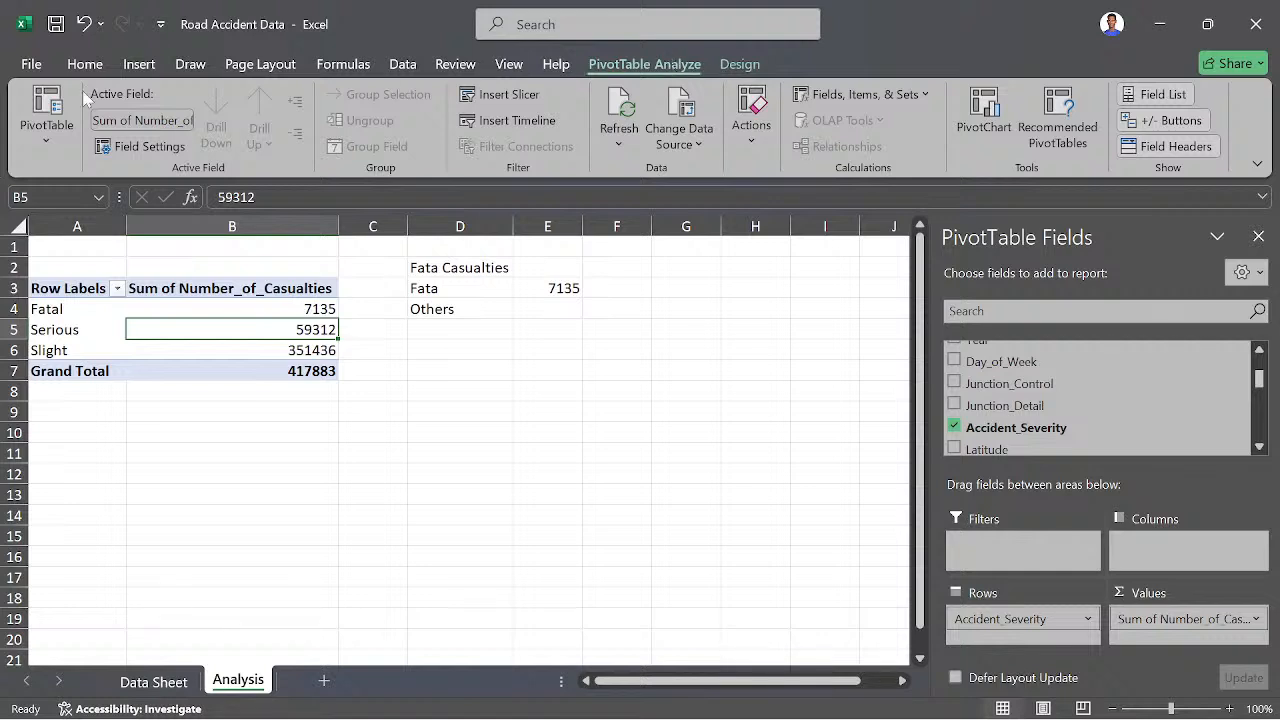
pyautogui.click(47, 138)
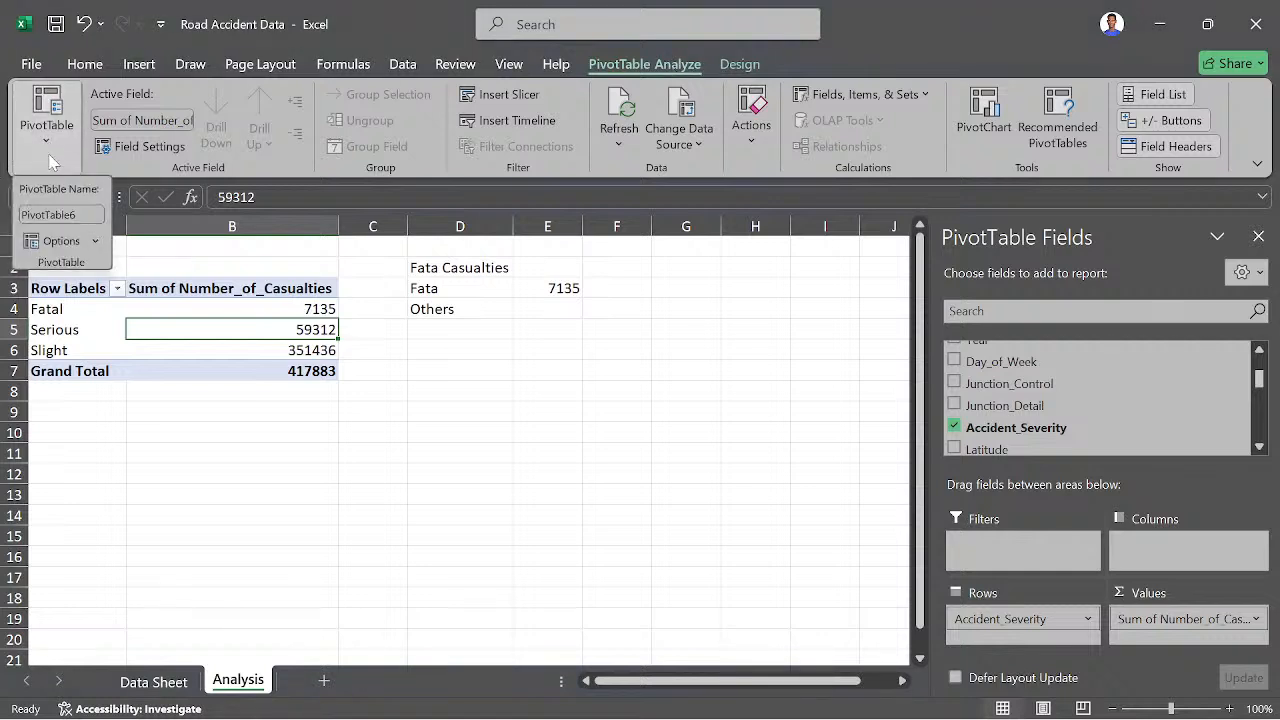
pyautogui.click(95, 241)
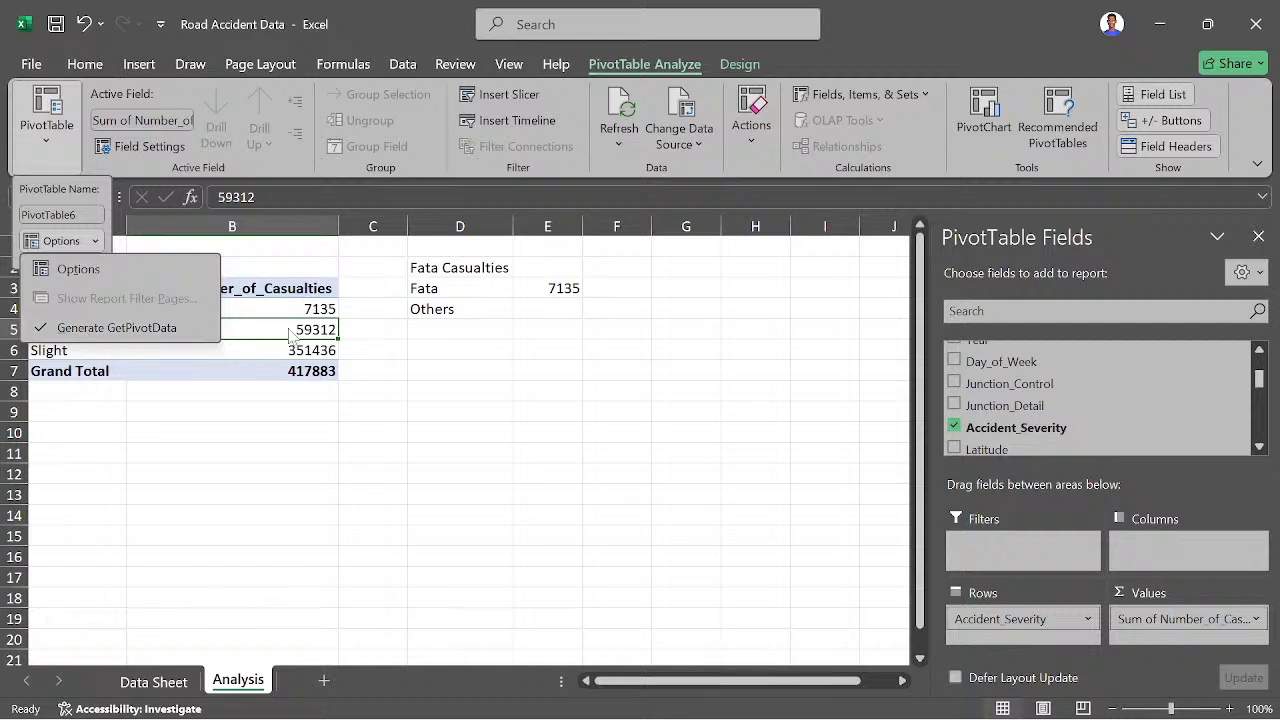
pyautogui.click(512, 316)
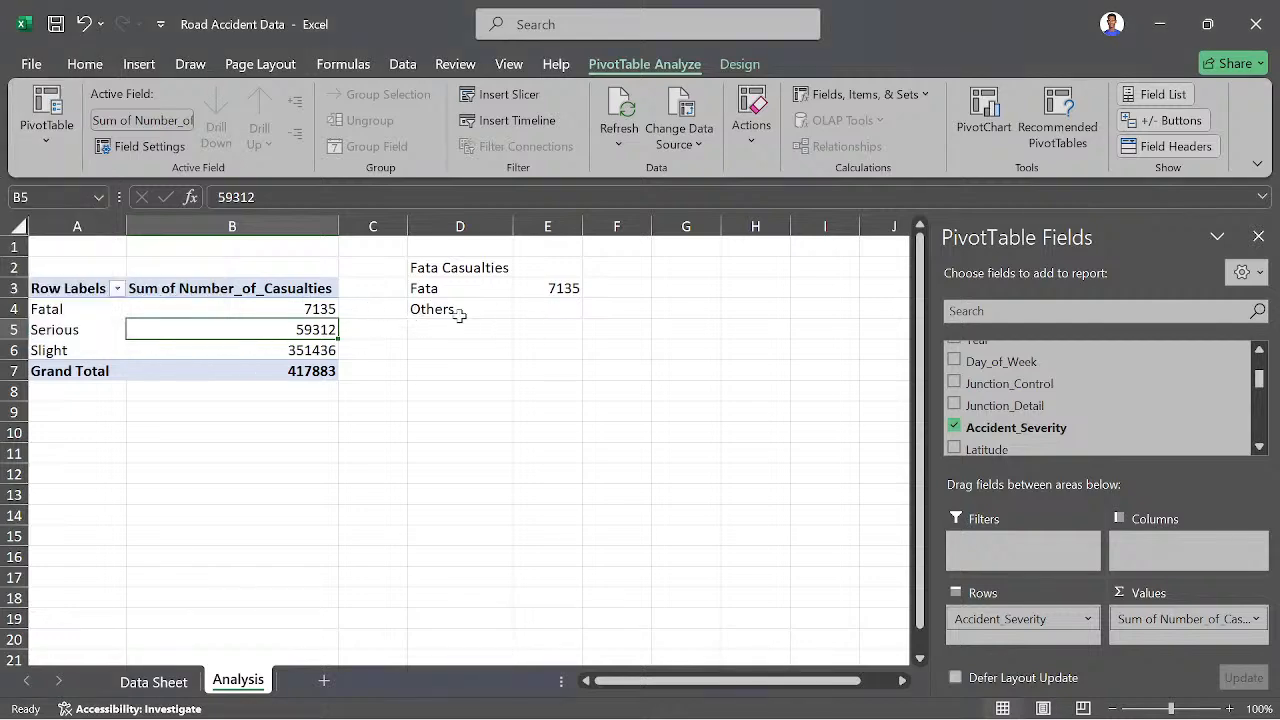
pyautogui.click(537, 311)
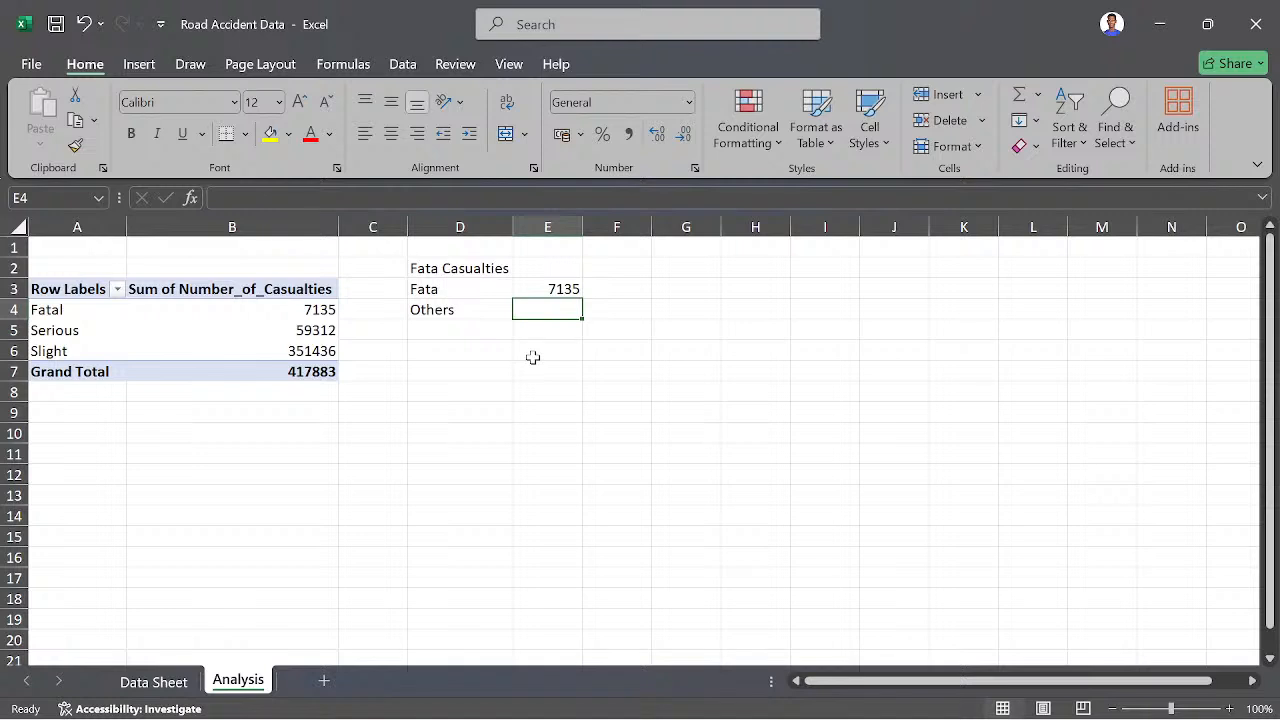
pyautogui.write('=')
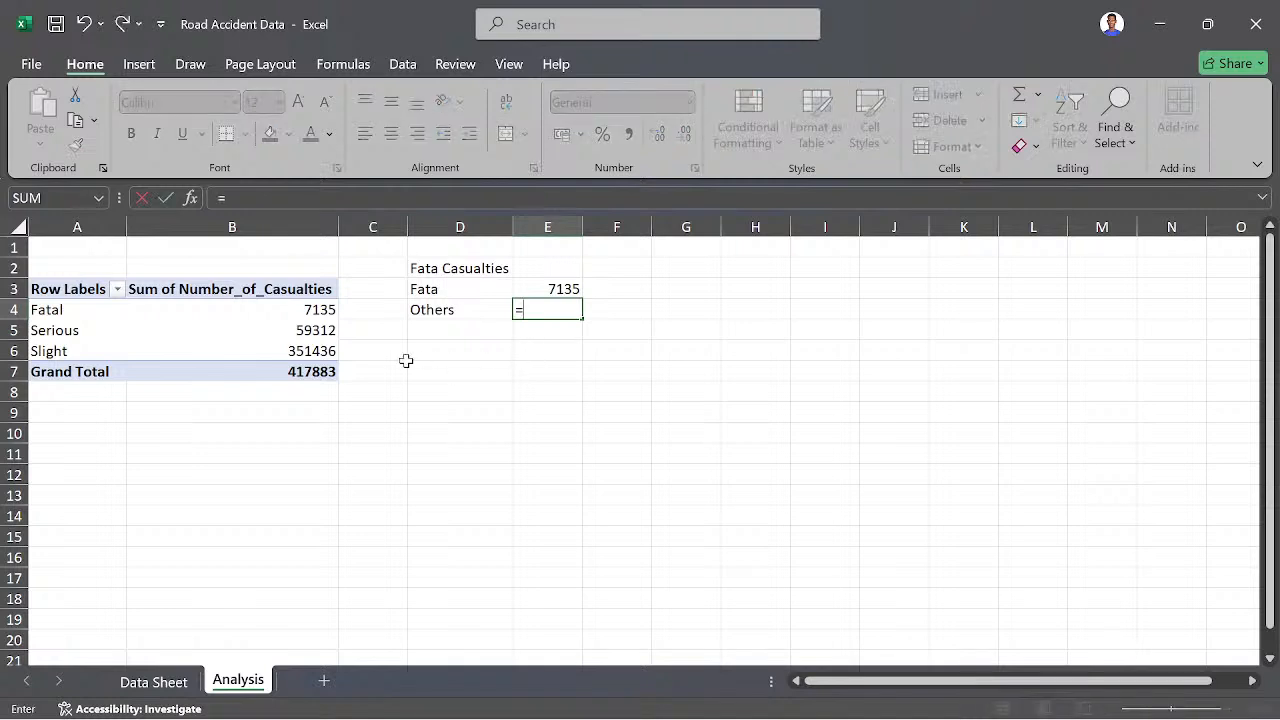
pyautogui.click(322, 332)
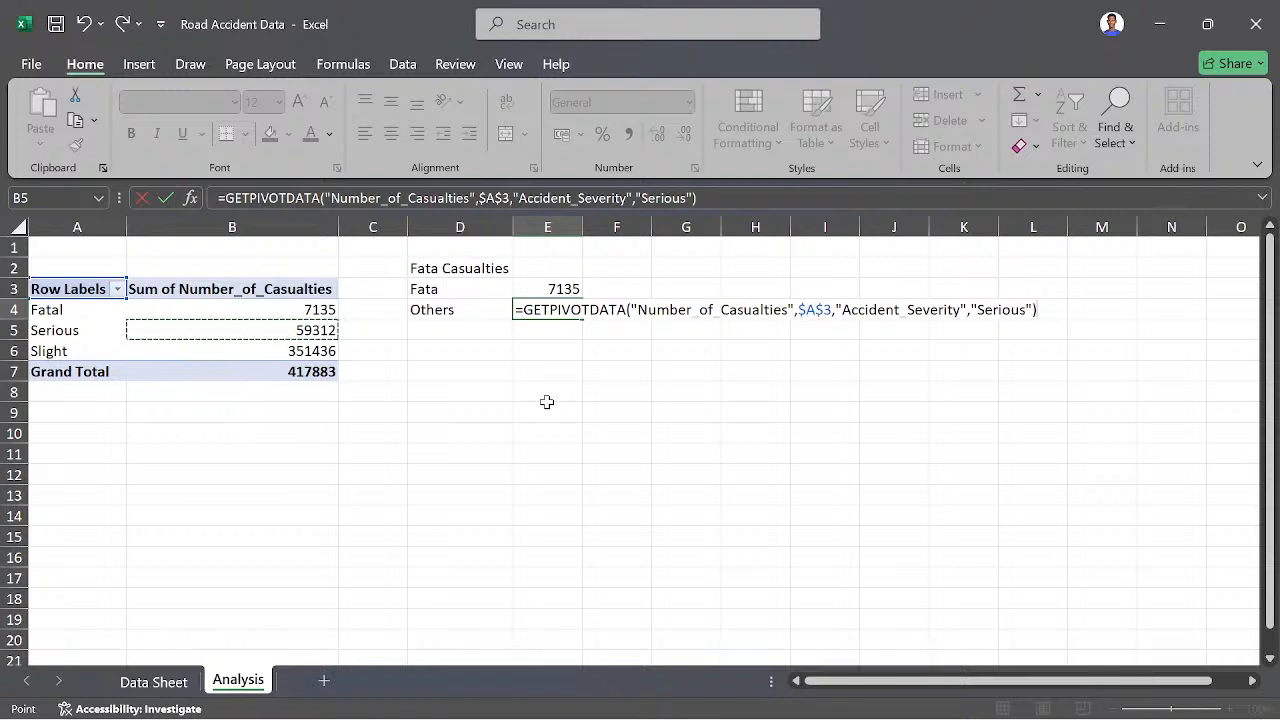
pyautogui.write('+')
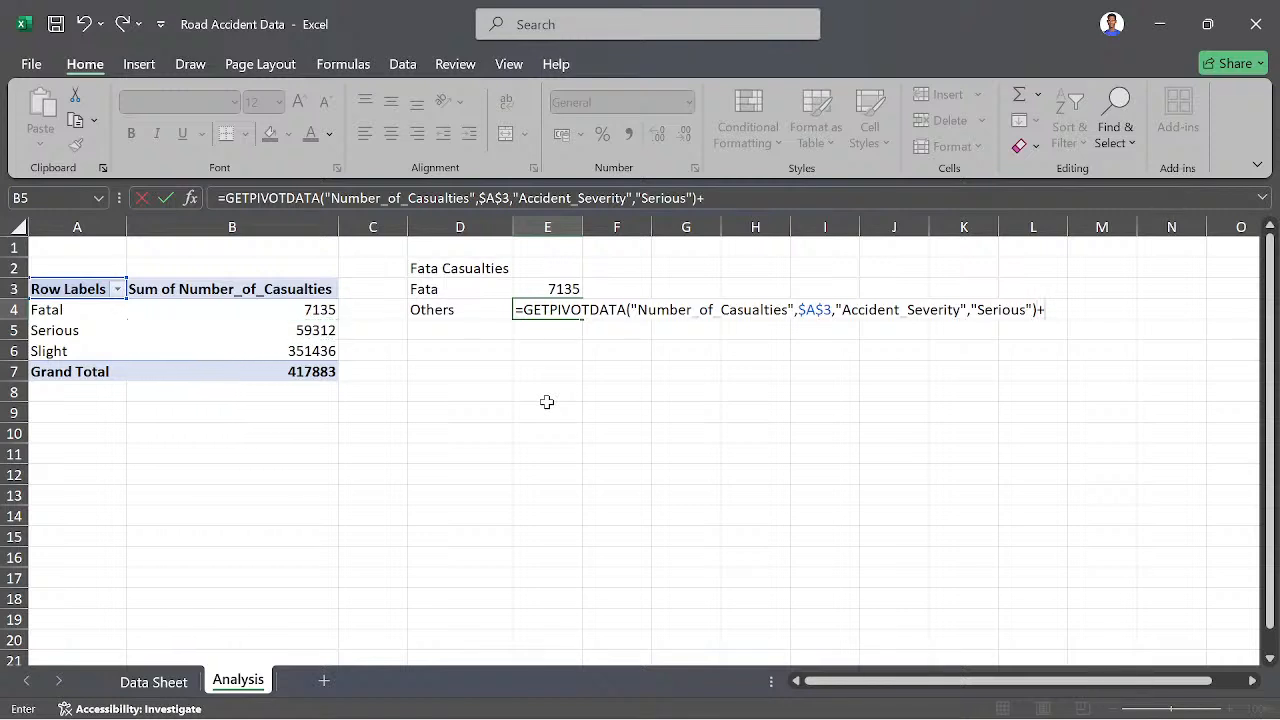
pyautogui.click(323, 347)
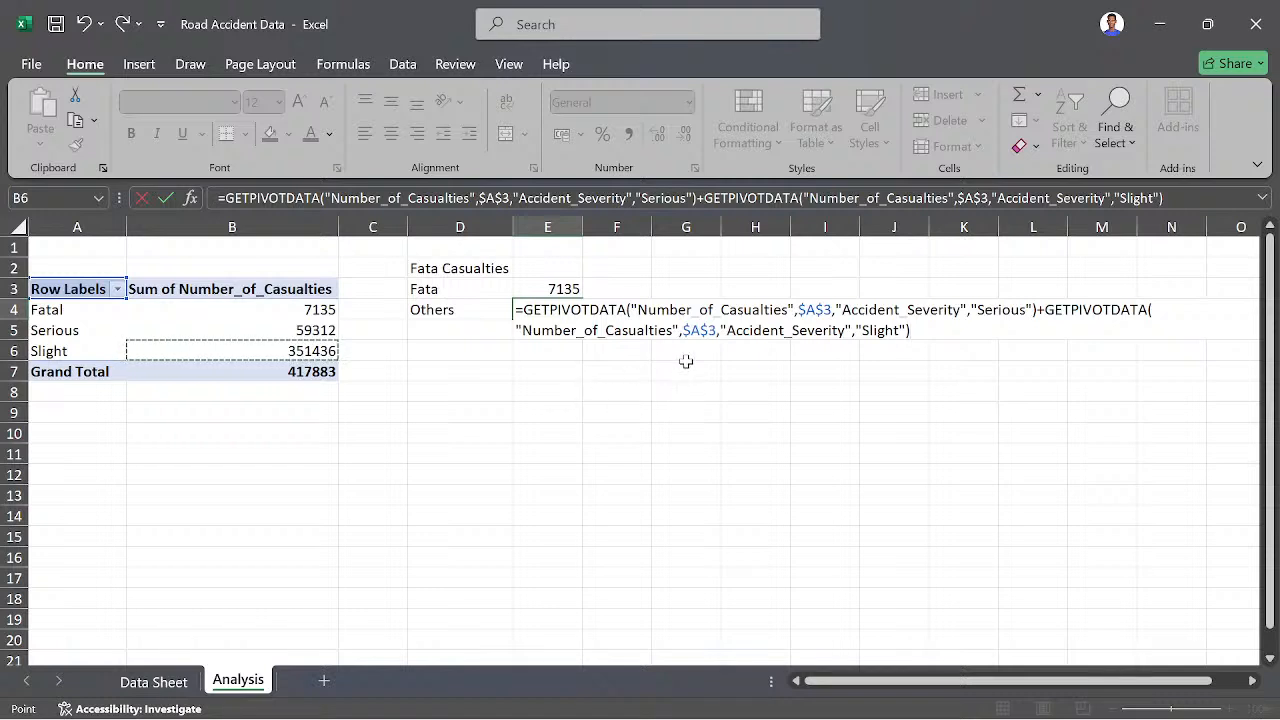
pyautogui.press('BackSpace')
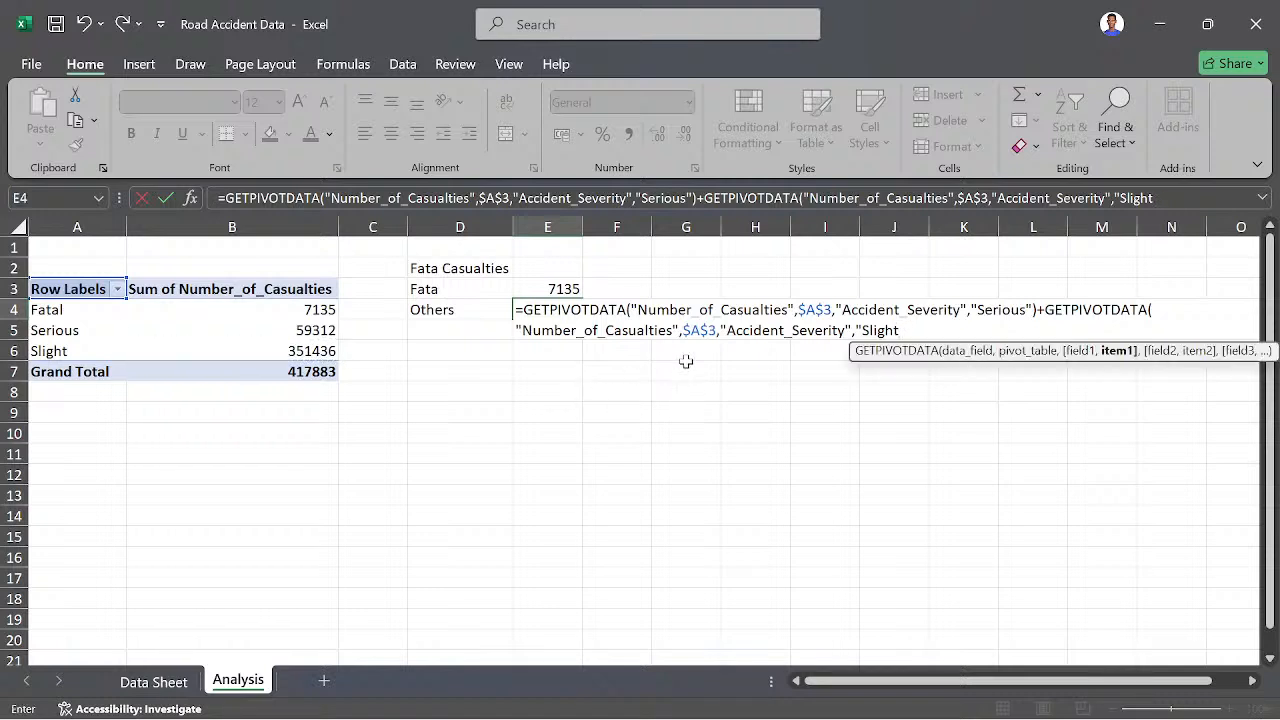
pyautogui.press('BackSpace')
pyautogui.press('BackSpace')
pyautogui.press('BackSpace')
pyautogui.press('BackSpace')
pyautogui.press('BackSpace')
pyautogui.press('BackSpace')
pyautogui.press('BackSpace')
pyautogui.press('BackSpace')
pyautogui.press('BackSpace')
pyautogui.press('BackSpace')
pyautogui.press('BackSpace')
pyautogui.press('BackSpace')
pyautogui.press('BackSpace')
pyautogui.press('BackSpace')
pyautogui.press('BackSpace')
pyautogui.press('BackSpace')
pyautogui.press('BackSpace')
pyautogui.press('BackSpace')
pyautogui.press('BackSpace')
pyautogui.press('BackSpace')
pyautogui.press('BackSpace')
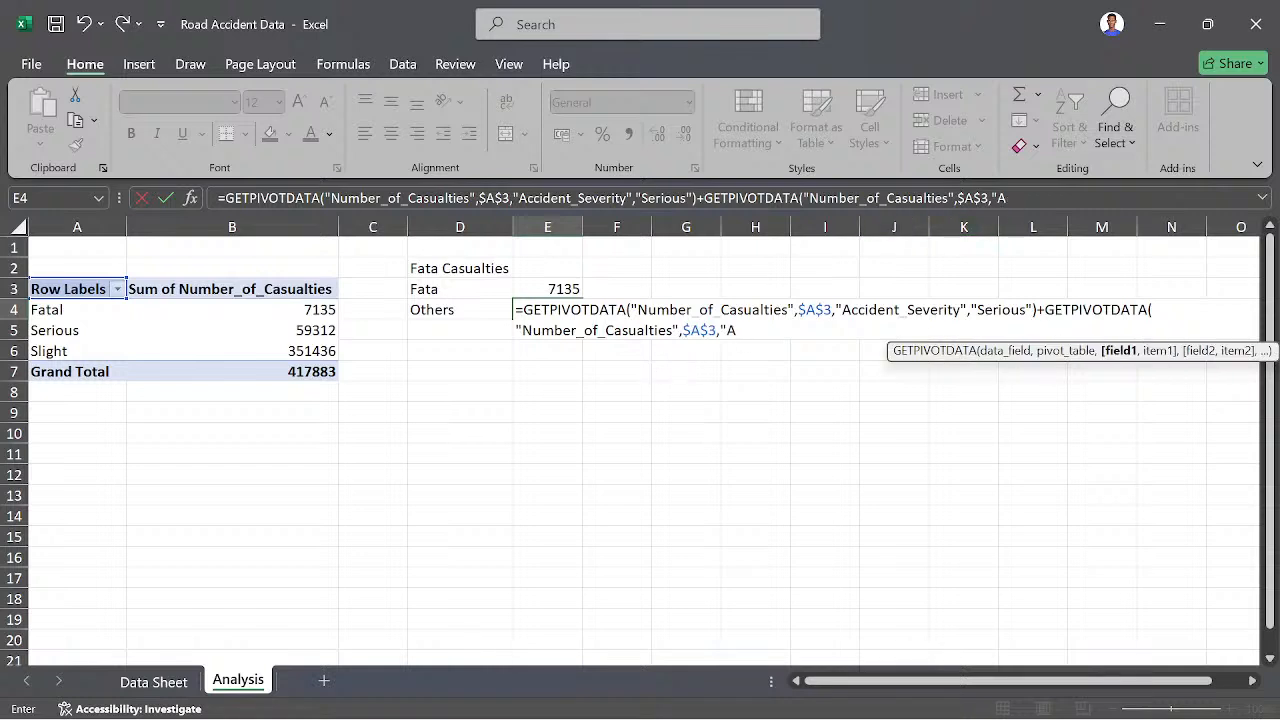
pyautogui.click(1012, 200)
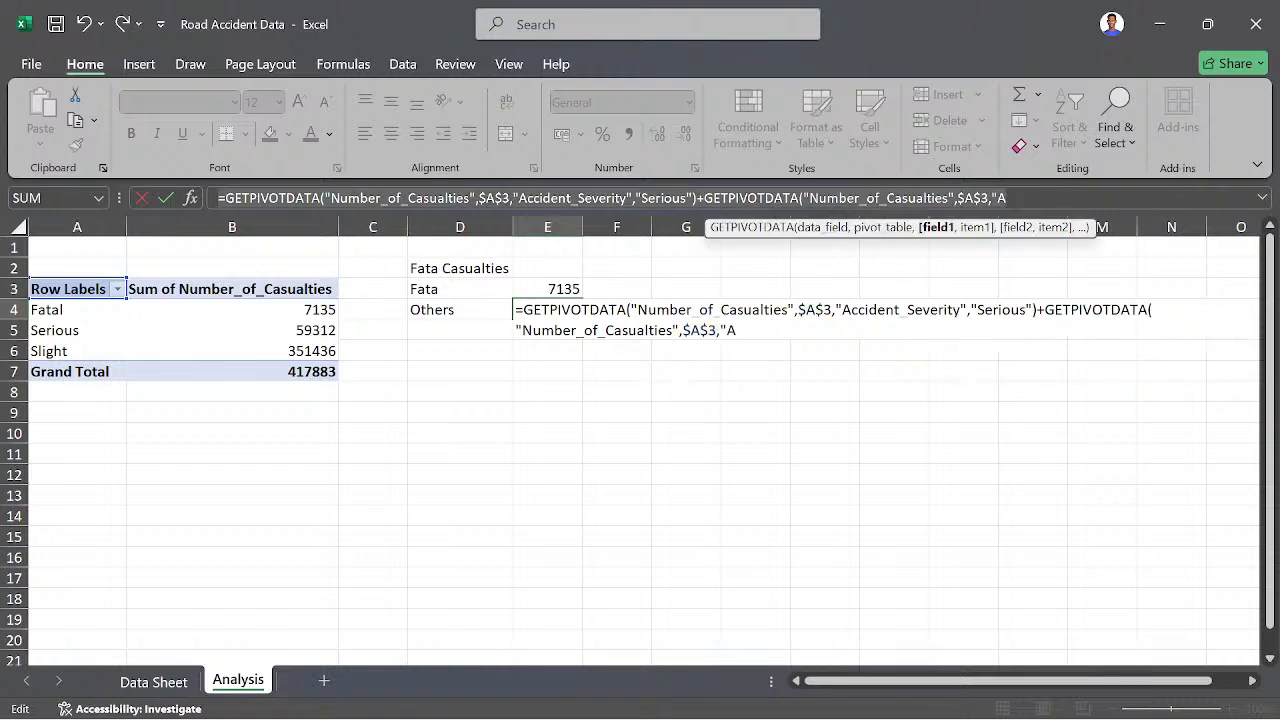
pyautogui.hotkey('ctrl', 'a')
pyautogui.press('BackSpace')
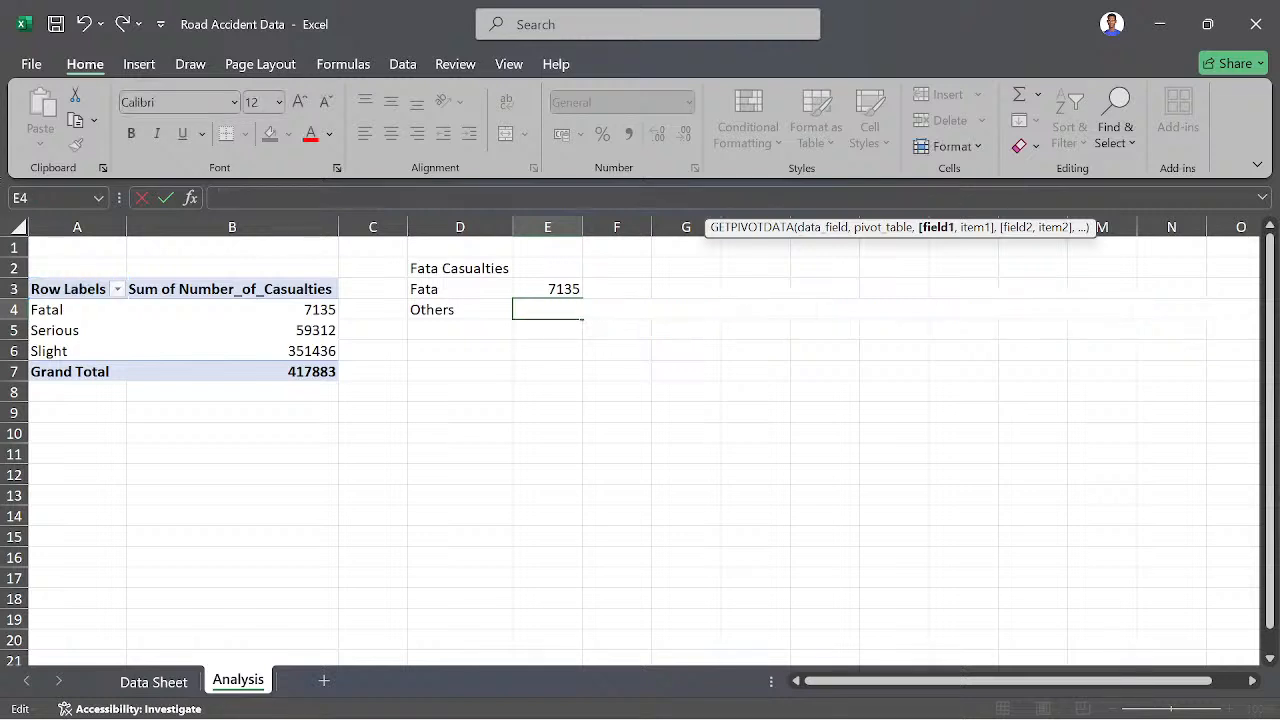
# - In E4, enter a formula adding the PivotTable's Serious and Slight casualties with GETPIVOTDATA references
pyautogui.write('=')
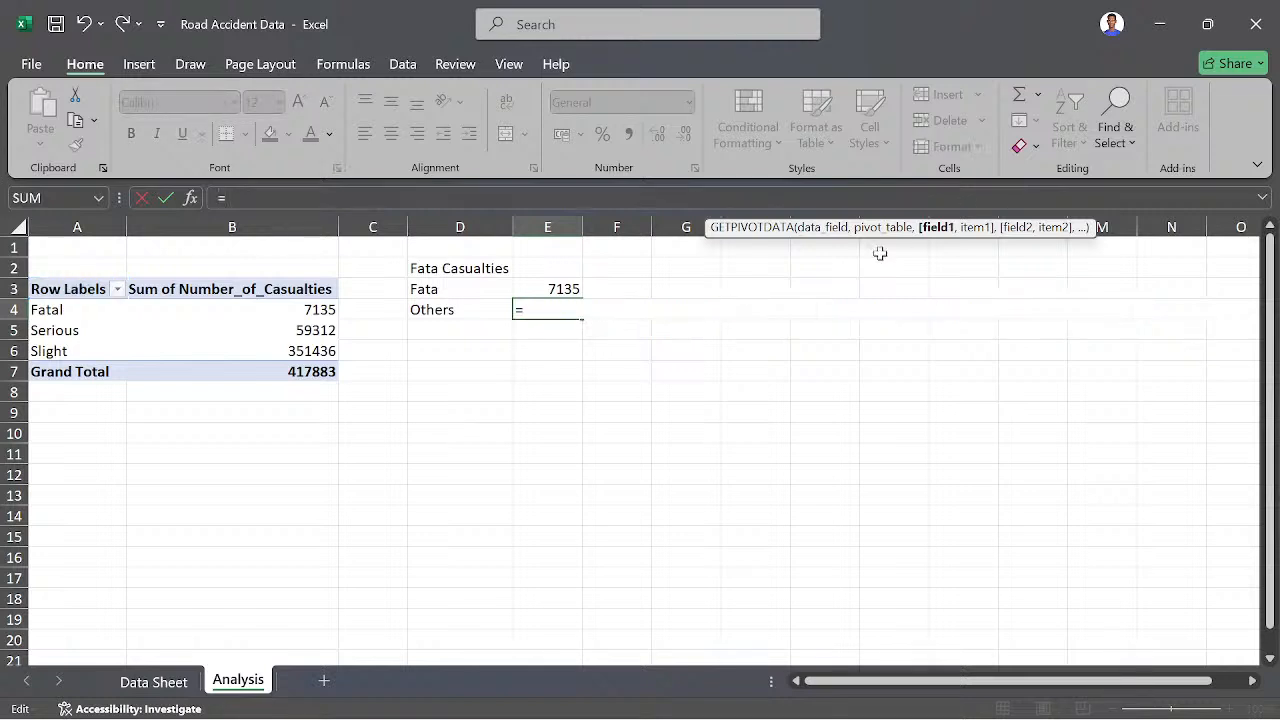
pyautogui.click(318, 330)
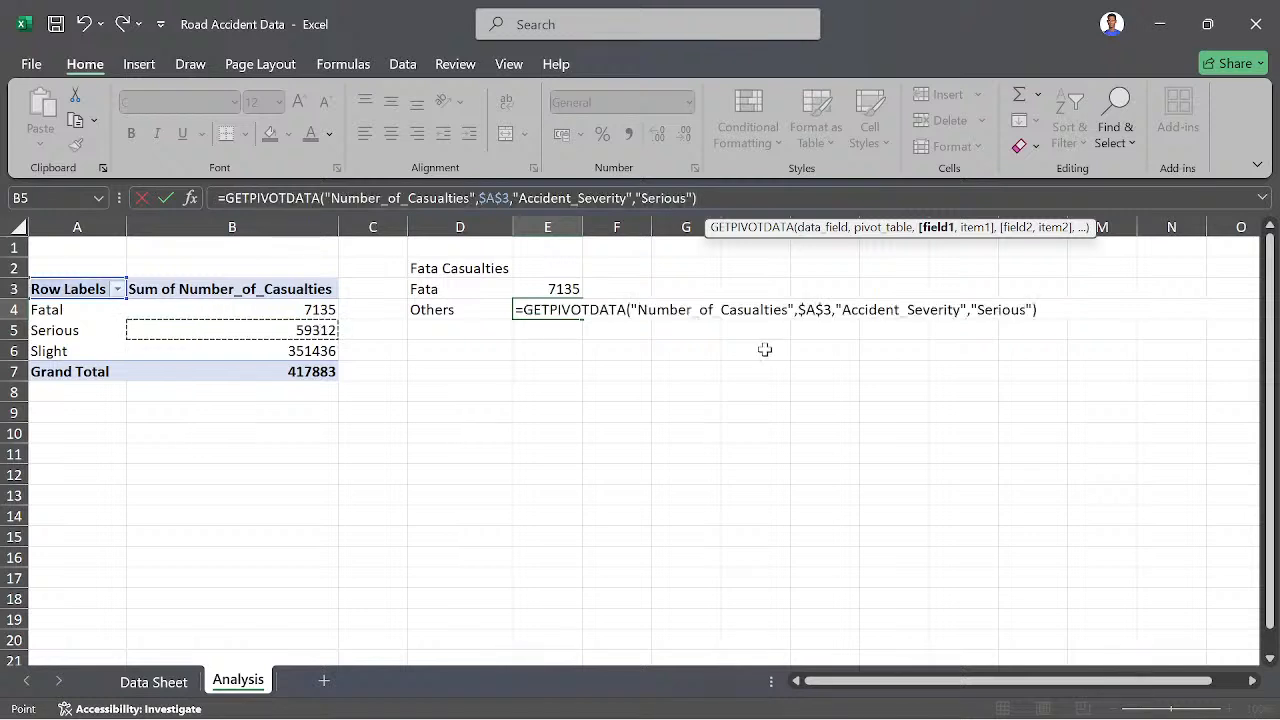
pyautogui.write('+')
pyautogui.click(306, 351)
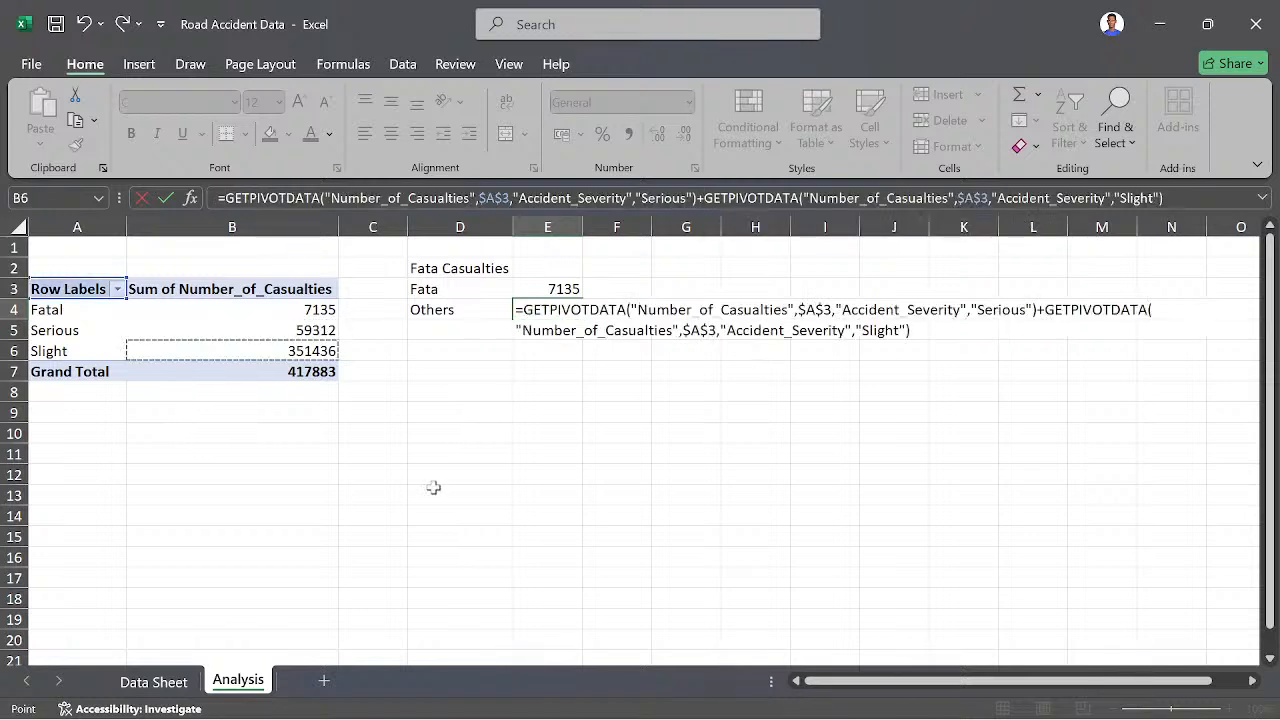
pyautogui.press('Return')
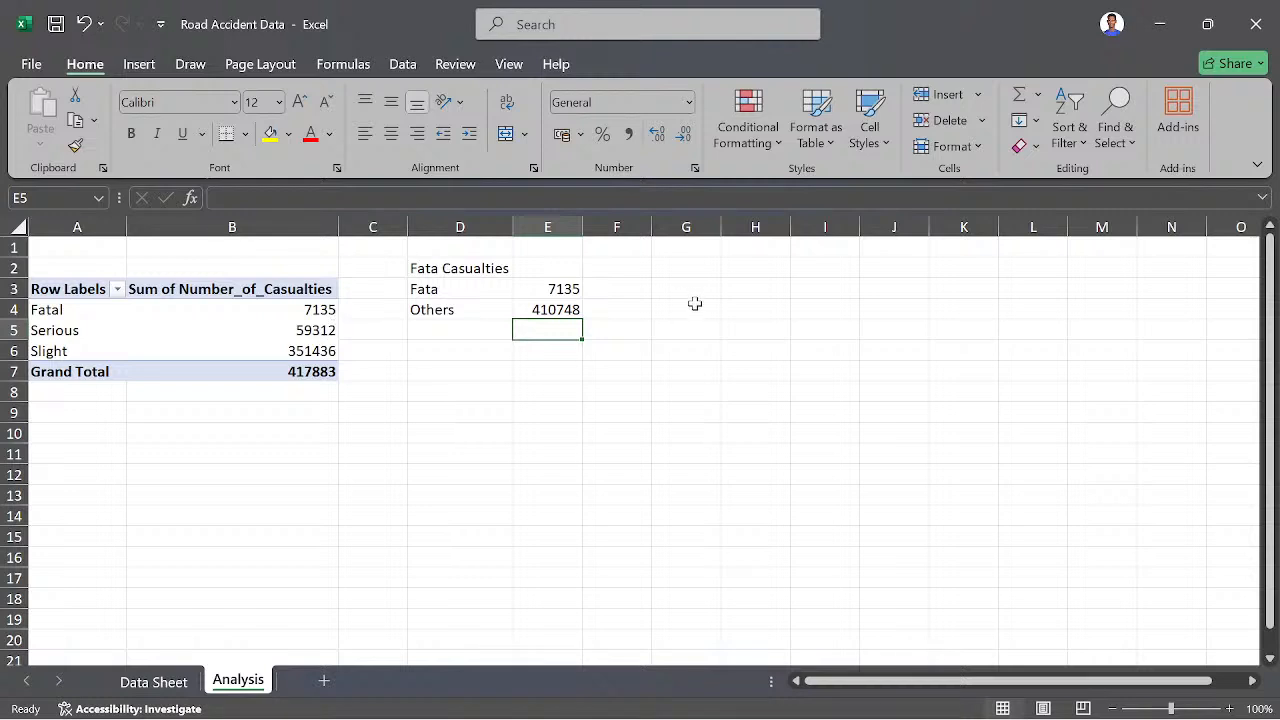
pyautogui.moveTo(284, 328)
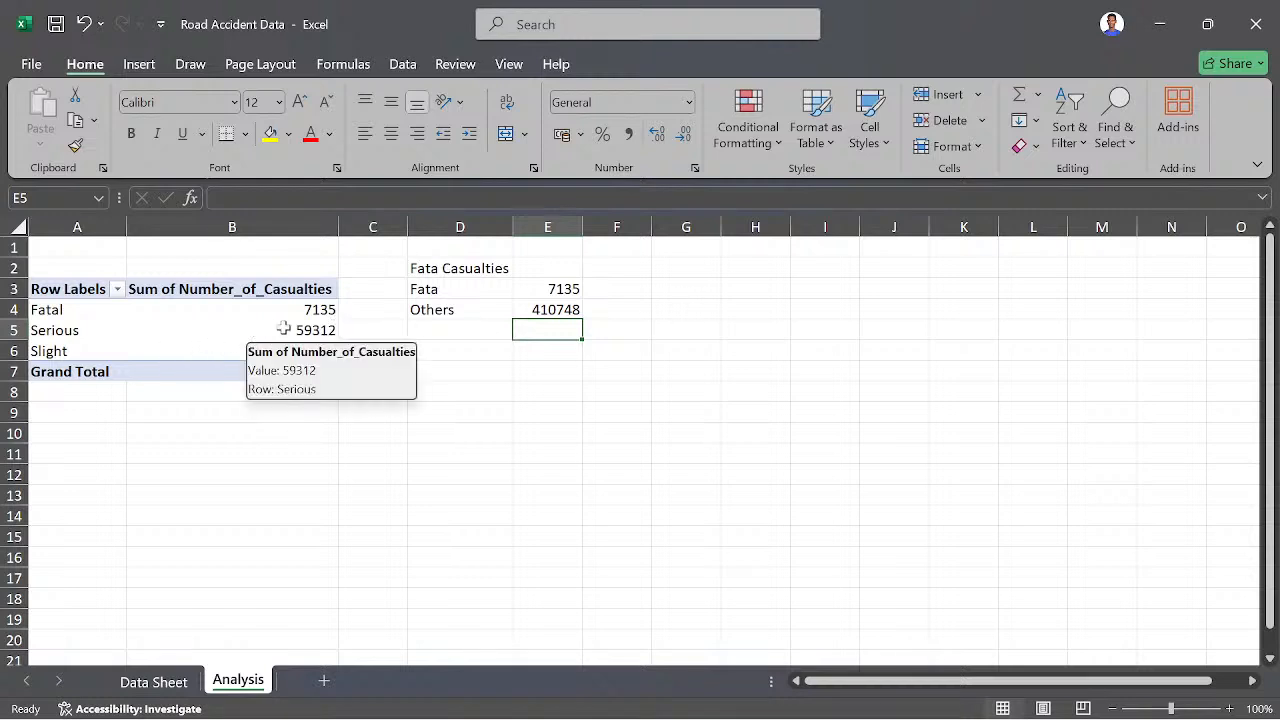
pyautogui.click(600, 290)
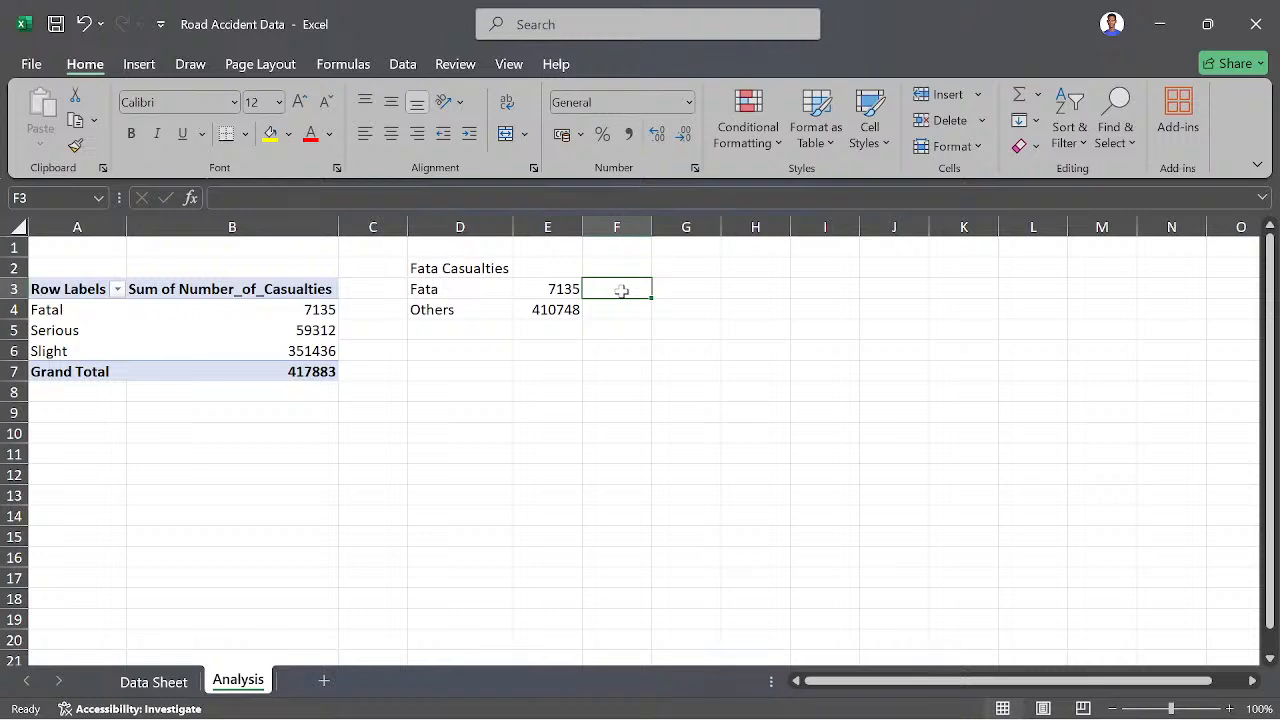
pyautogui.write('=')
pyautogui.click(568, 289)
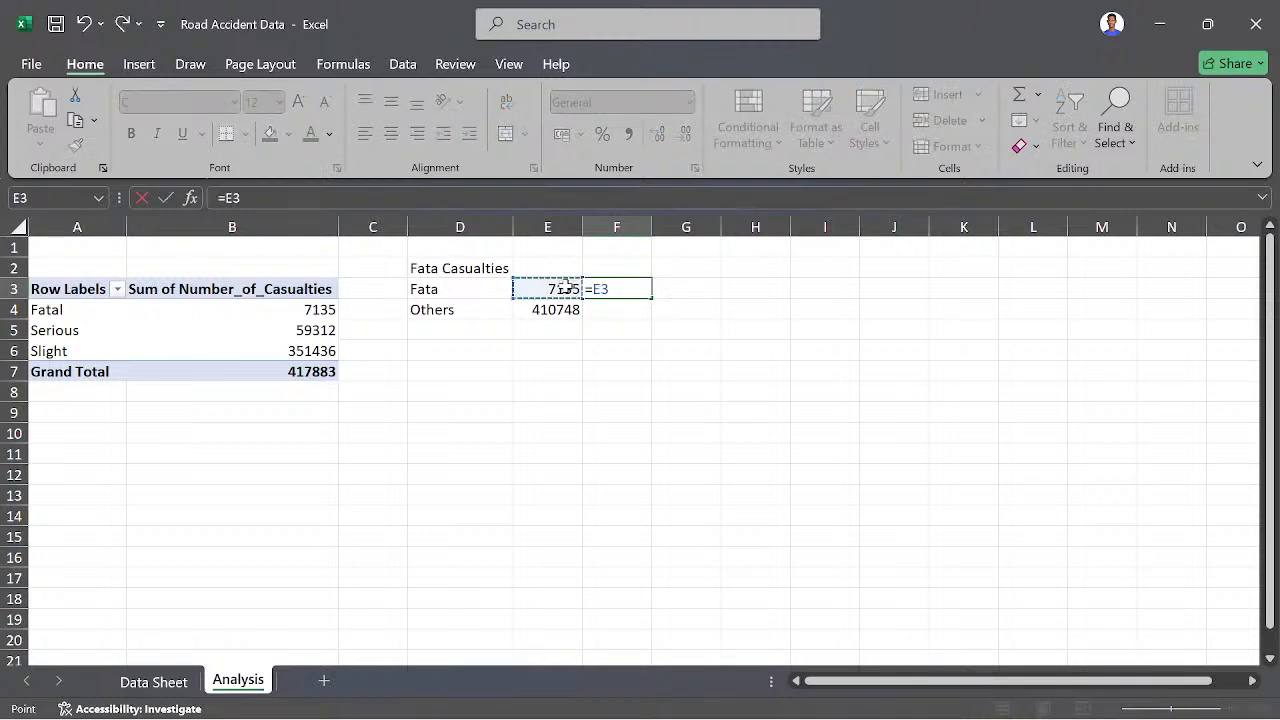
pyautogui.click(313, 371)
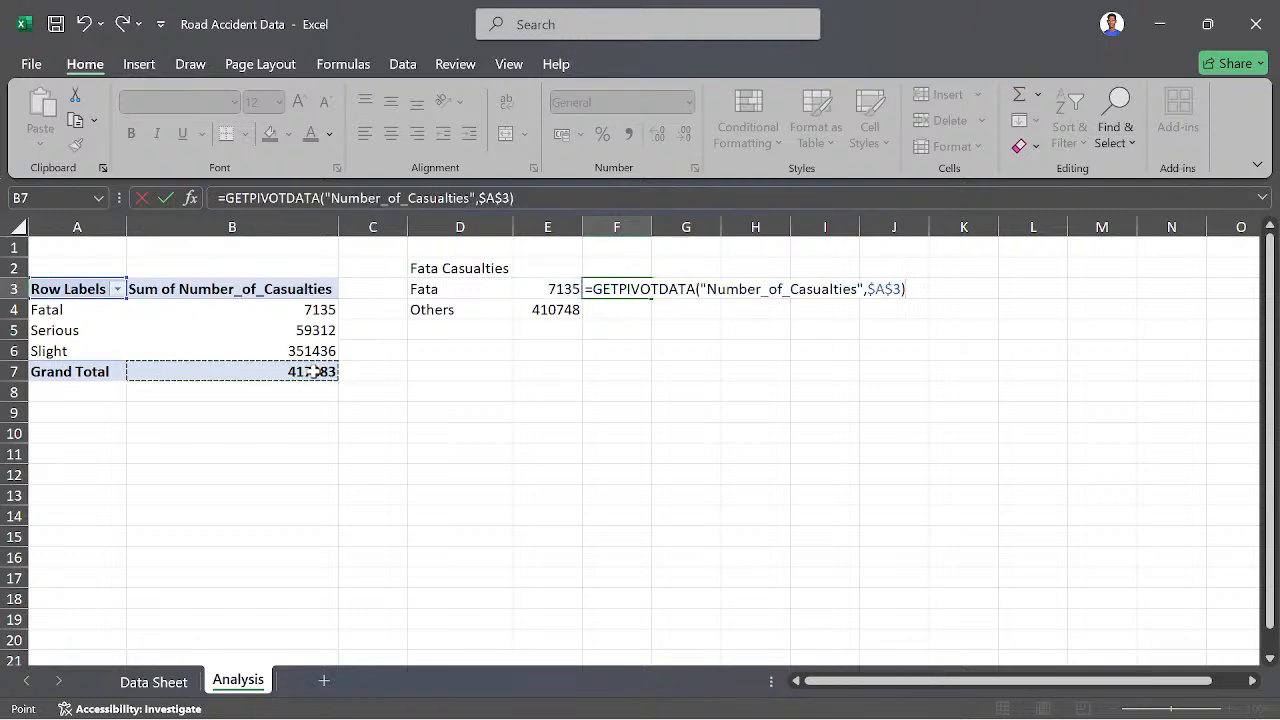
pyautogui.press('Return')
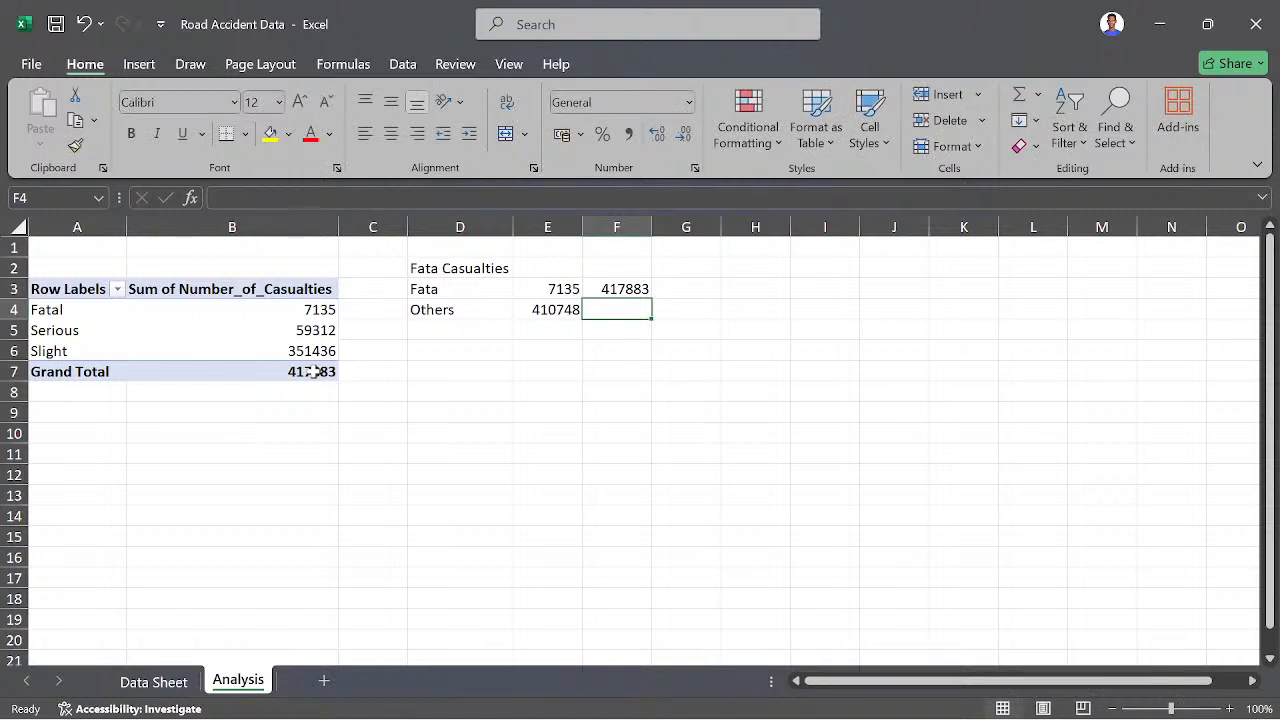
pyautogui.click(606, 288)
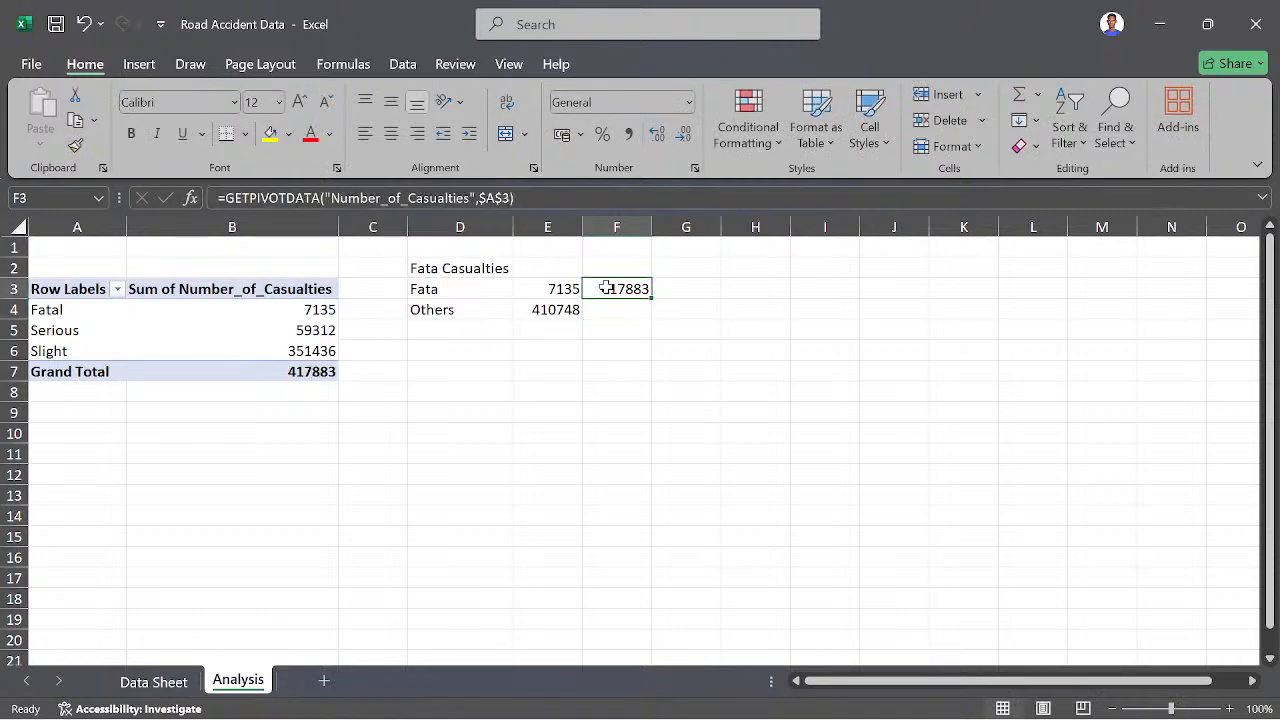
pyautogui.press('BackSpace')
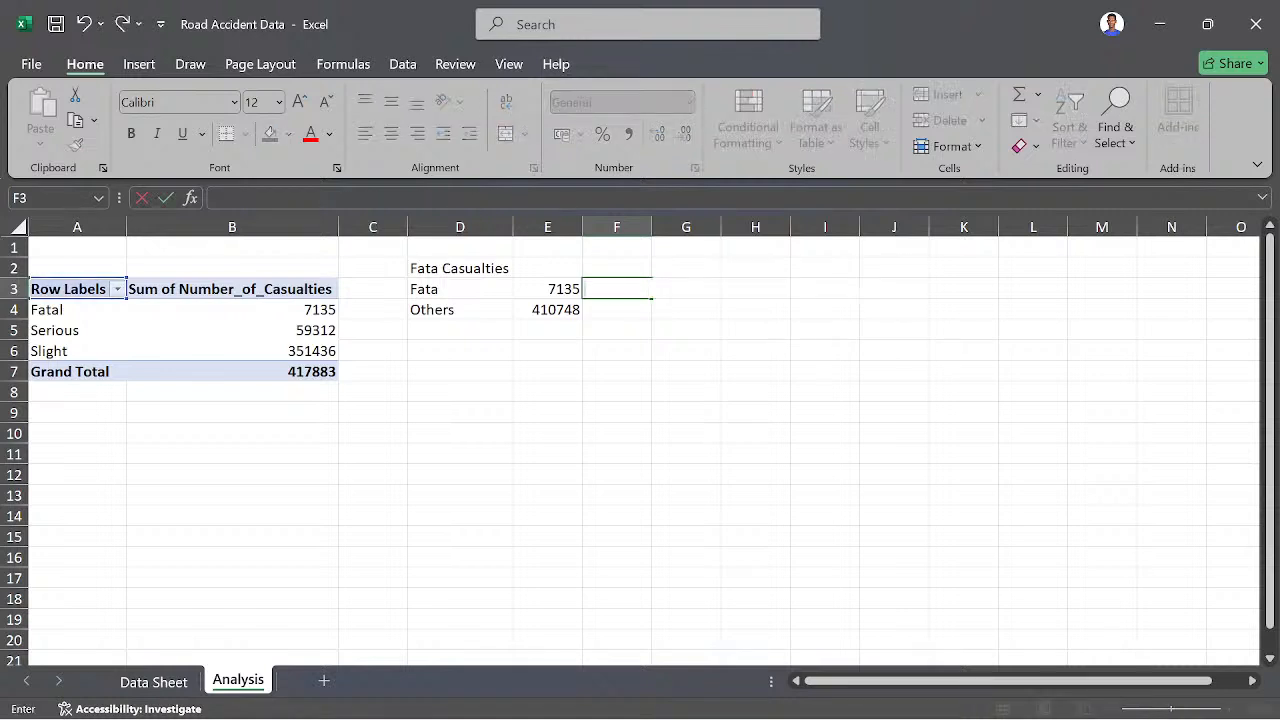
# - In F3, enter a formula dividing E3 by the PivotTable's grand total through GETPIVOTDATA, and fill it down to F4
pyautogui.write('=')
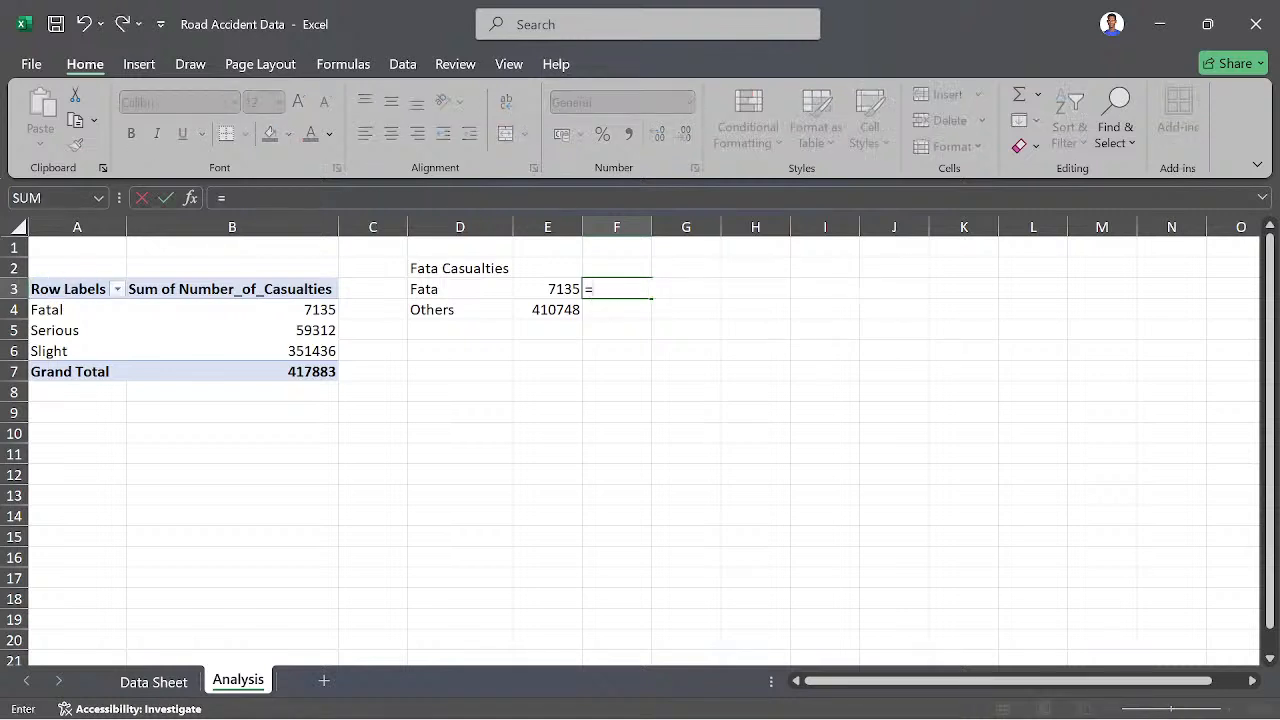
pyautogui.click(572, 288)
pyautogui.write('/')
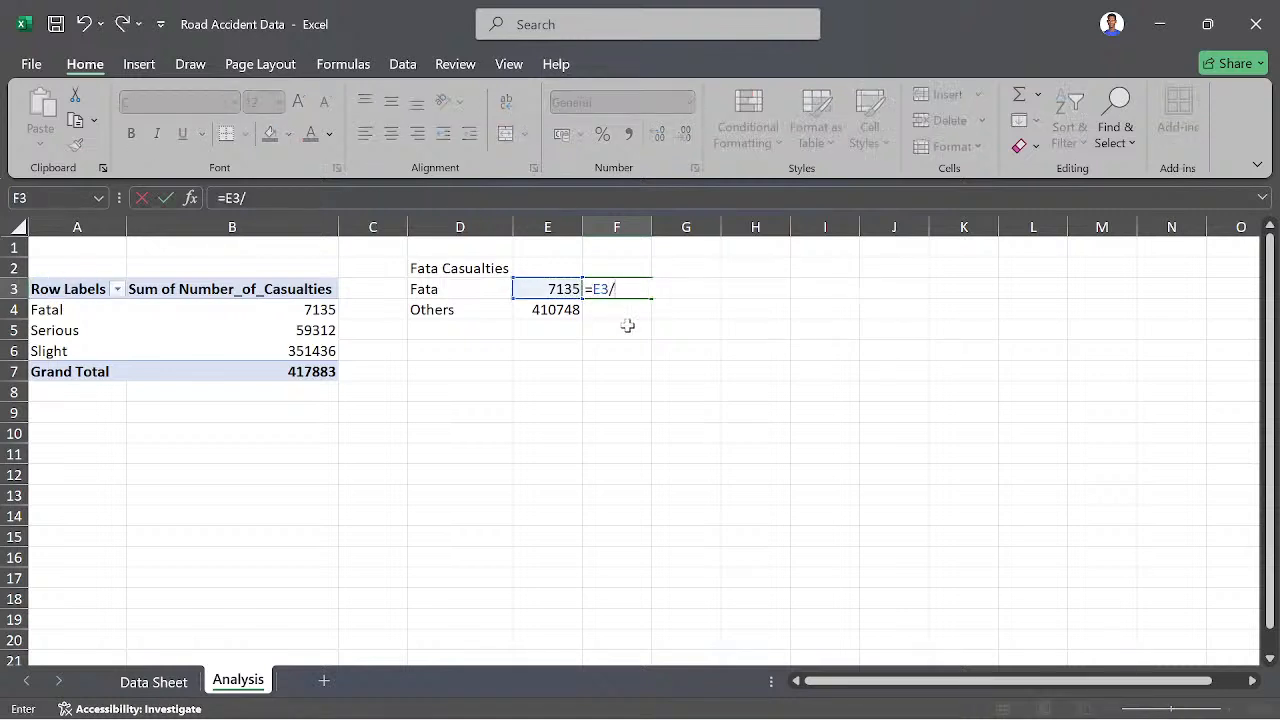
pyautogui.click(300, 372)
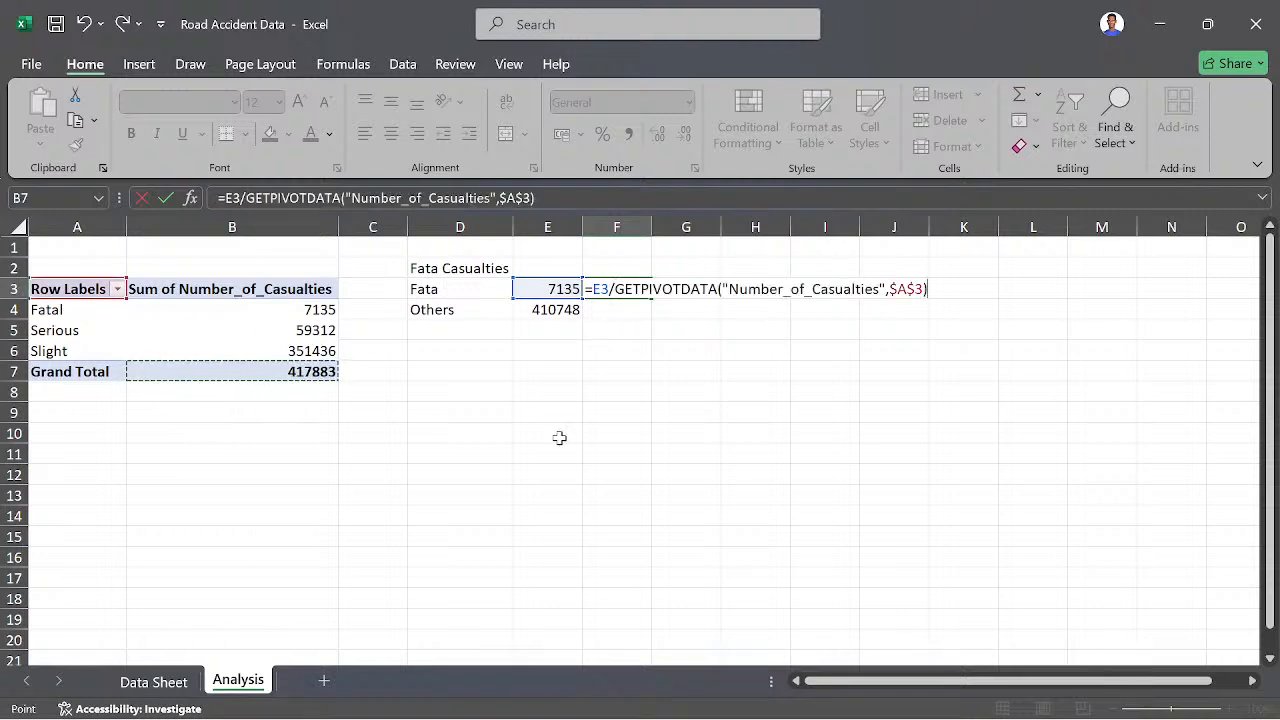
pyautogui.press('Return')
pyautogui.click(620, 289)
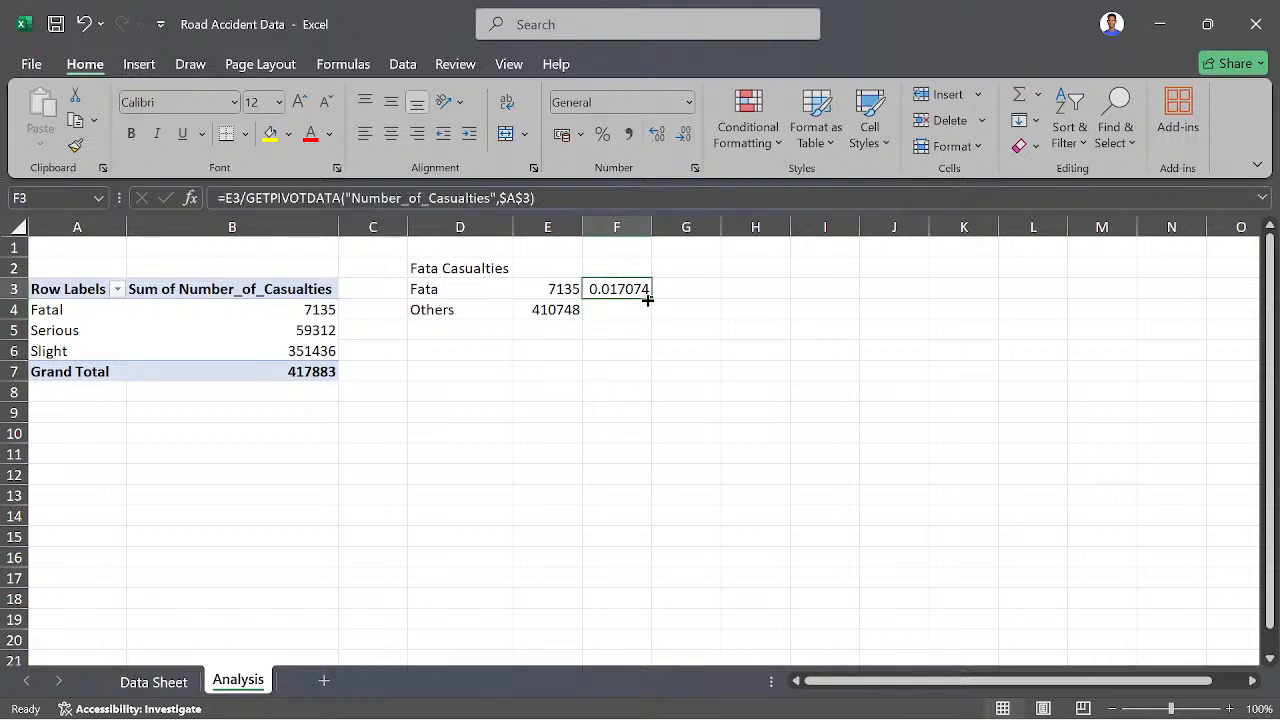
pyautogui.moveTo(649, 297); pyautogui.dragTo(648, 312)
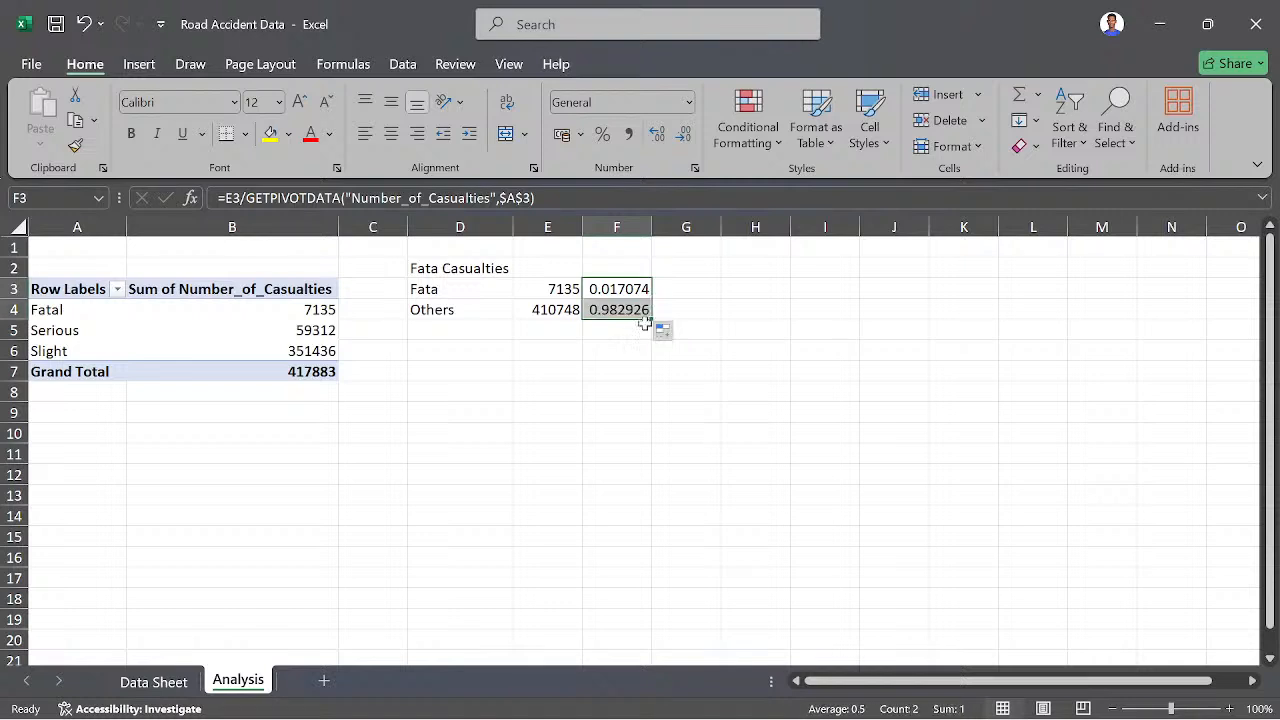
pyautogui.click(621, 386)
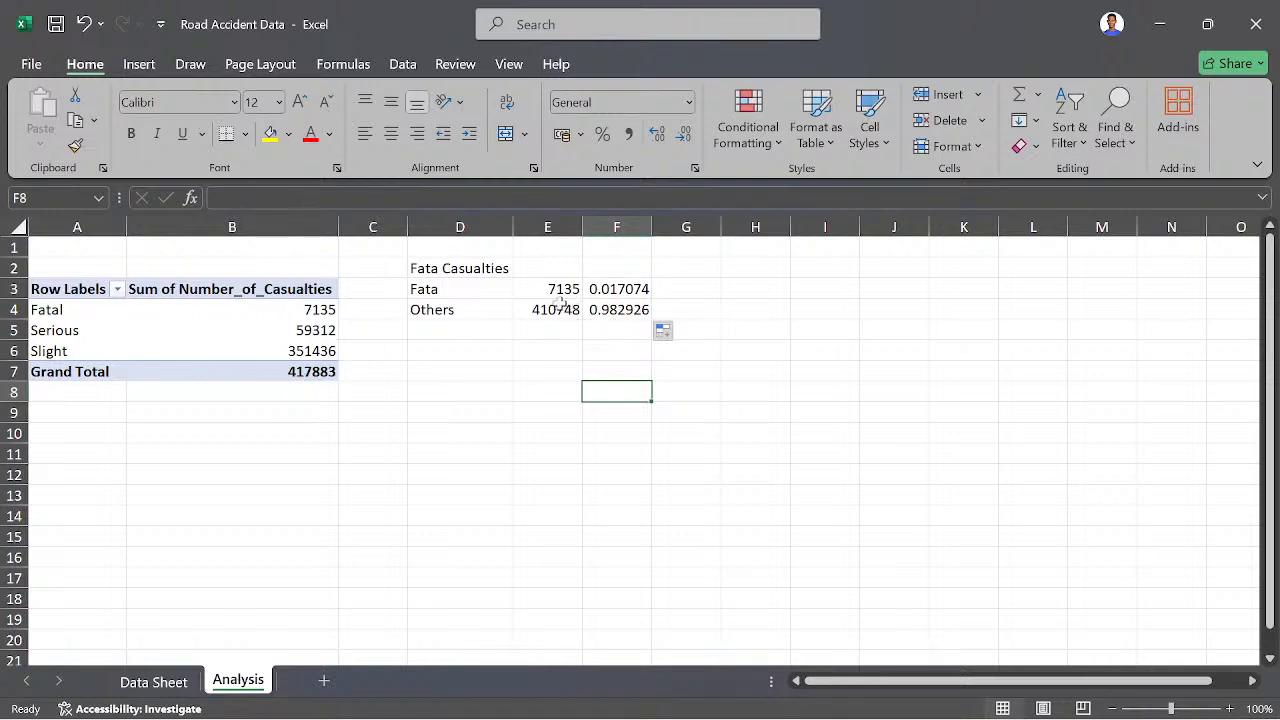
pyautogui.click(596, 310)
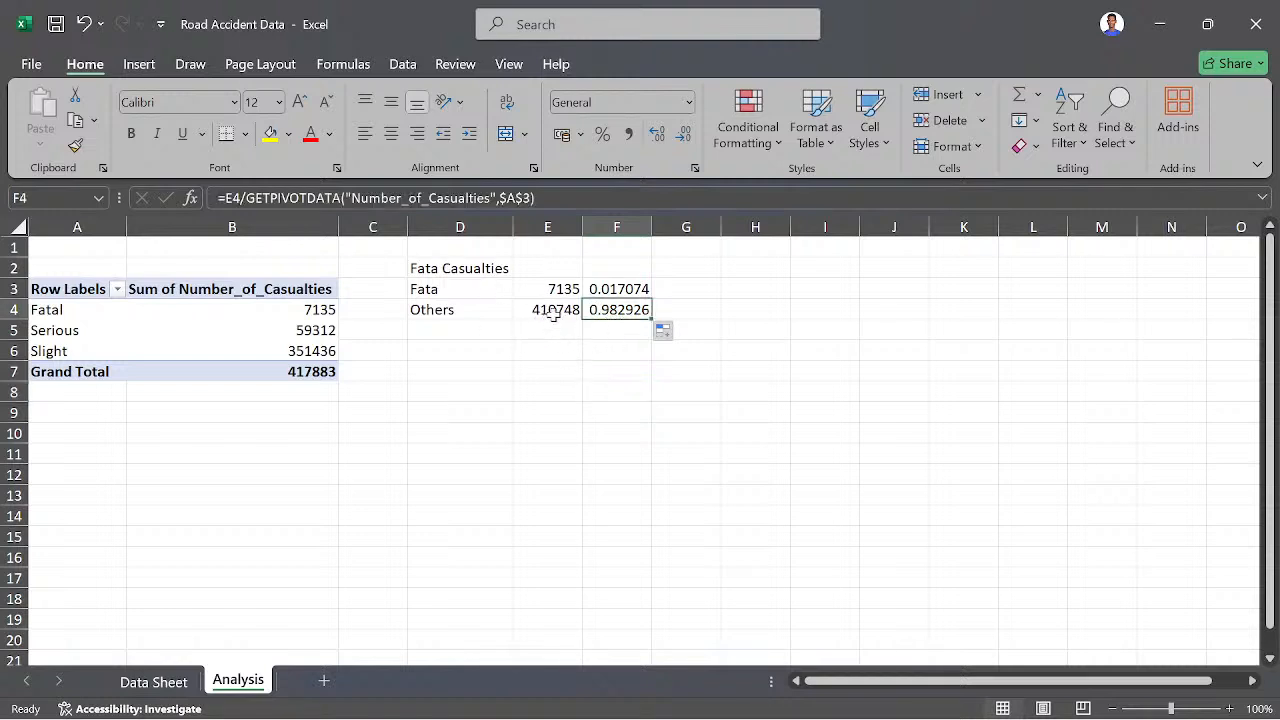
pyautogui.moveTo(614, 268); pyautogui.dragTo(640, 330)
pyautogui.click(620, 288)
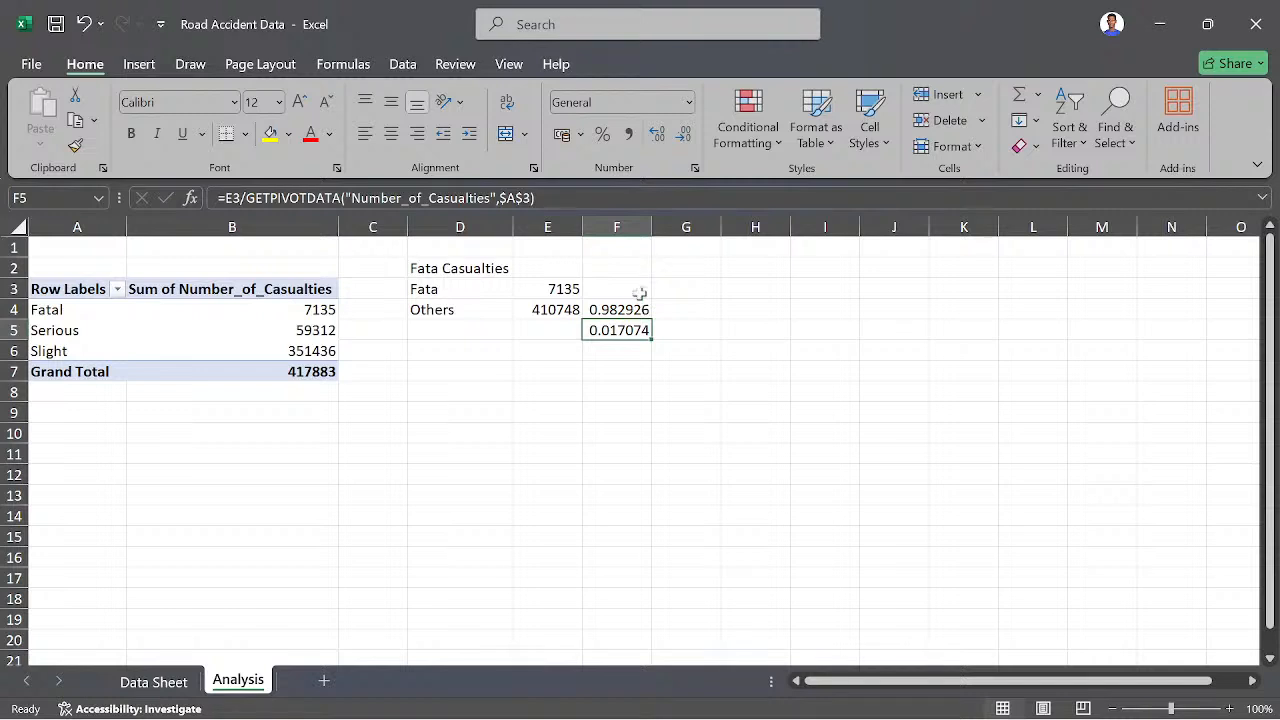
pyautogui.click(613, 388)
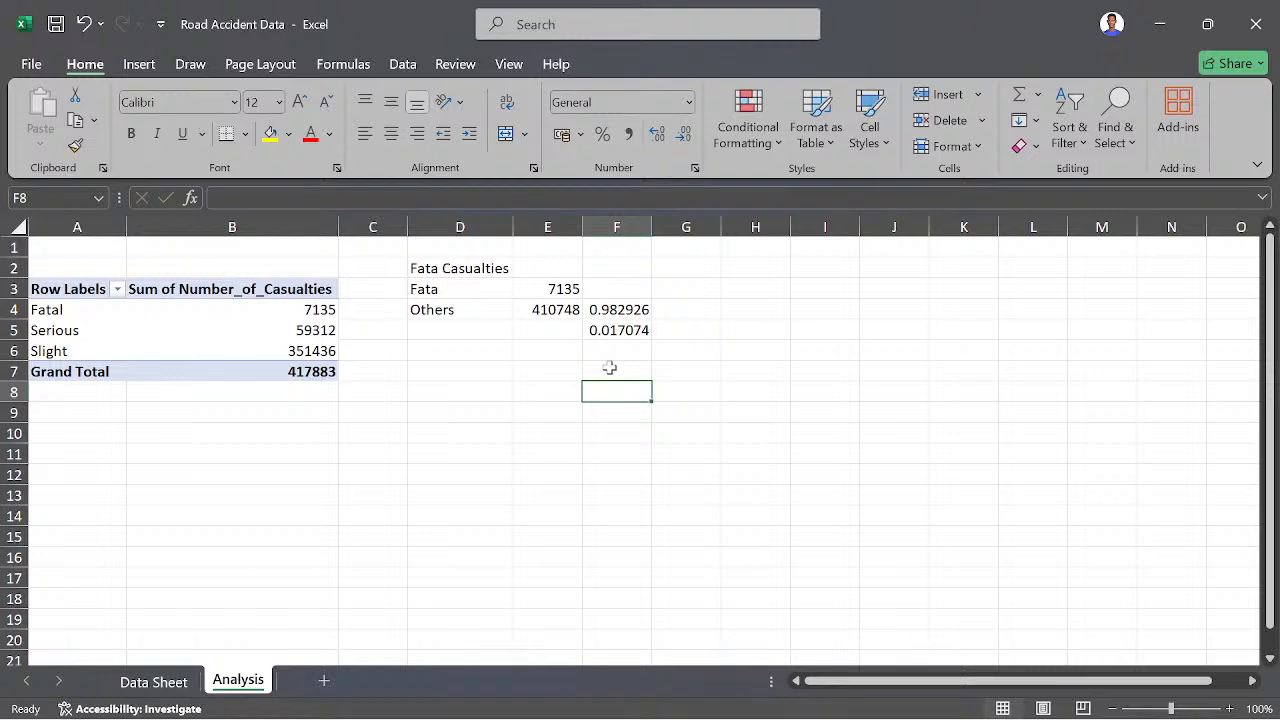
pyautogui.hotkey('ctrl', 'z')
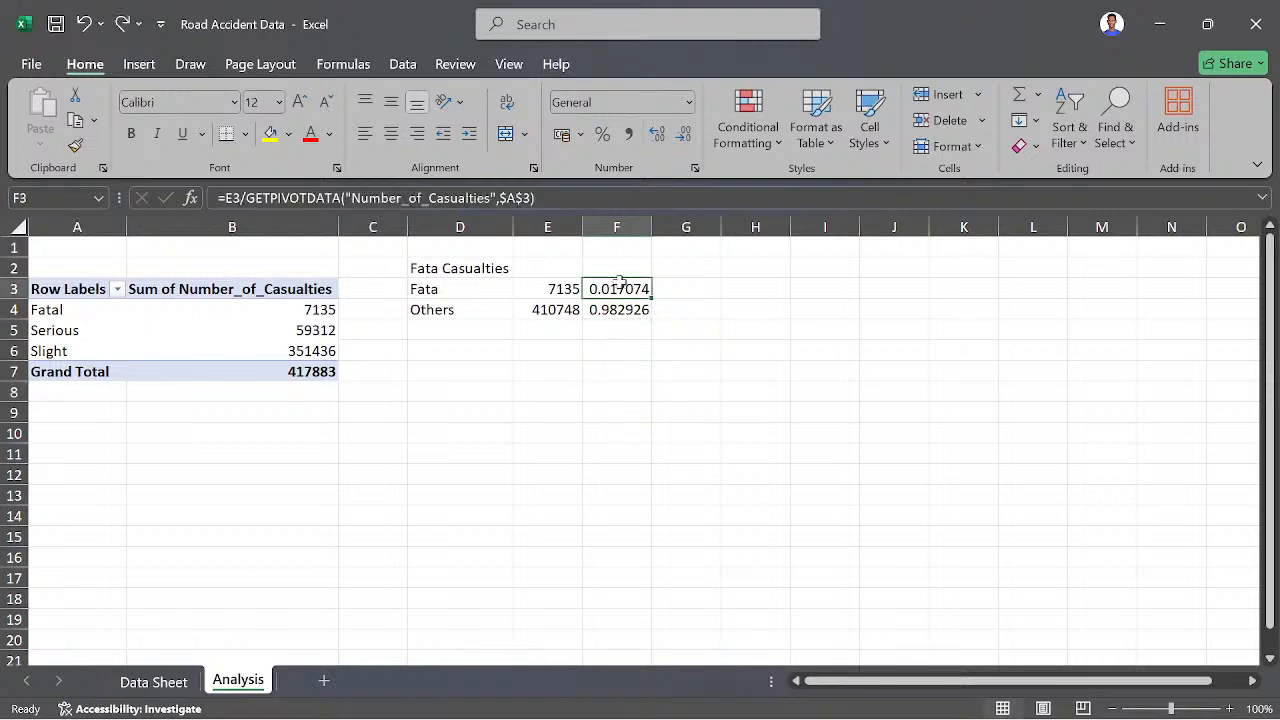
# - Format F2:F5 as percentages with one decimal place and fill the heading cell D2 with yellow
pyautogui.moveTo(612, 288); pyautogui.dragTo(608, 334)
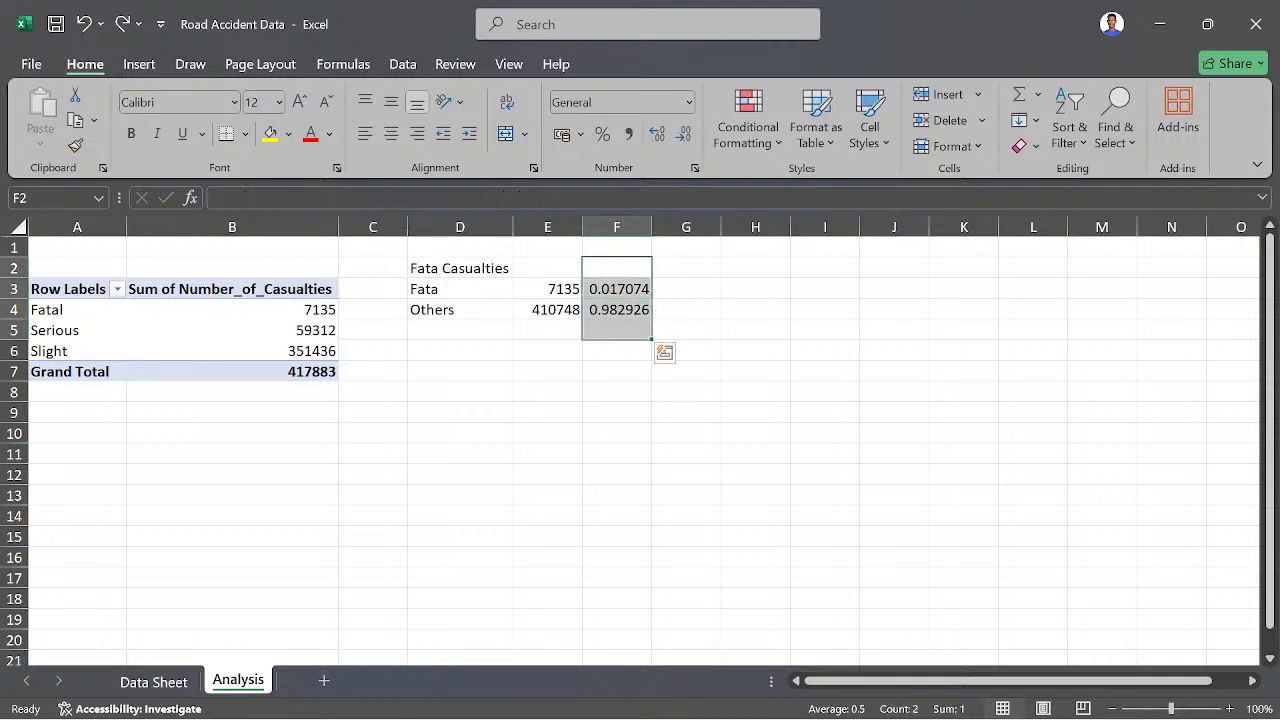
pyautogui.click(604, 134)
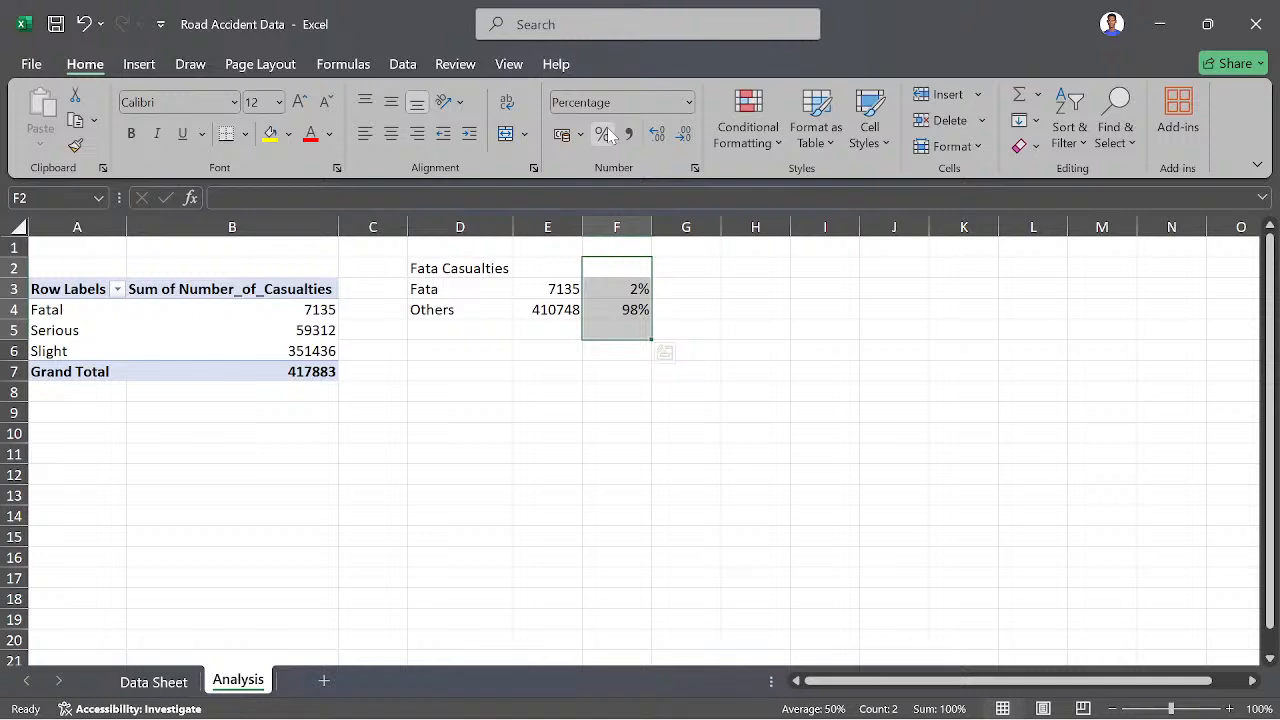
pyautogui.click(656, 138)
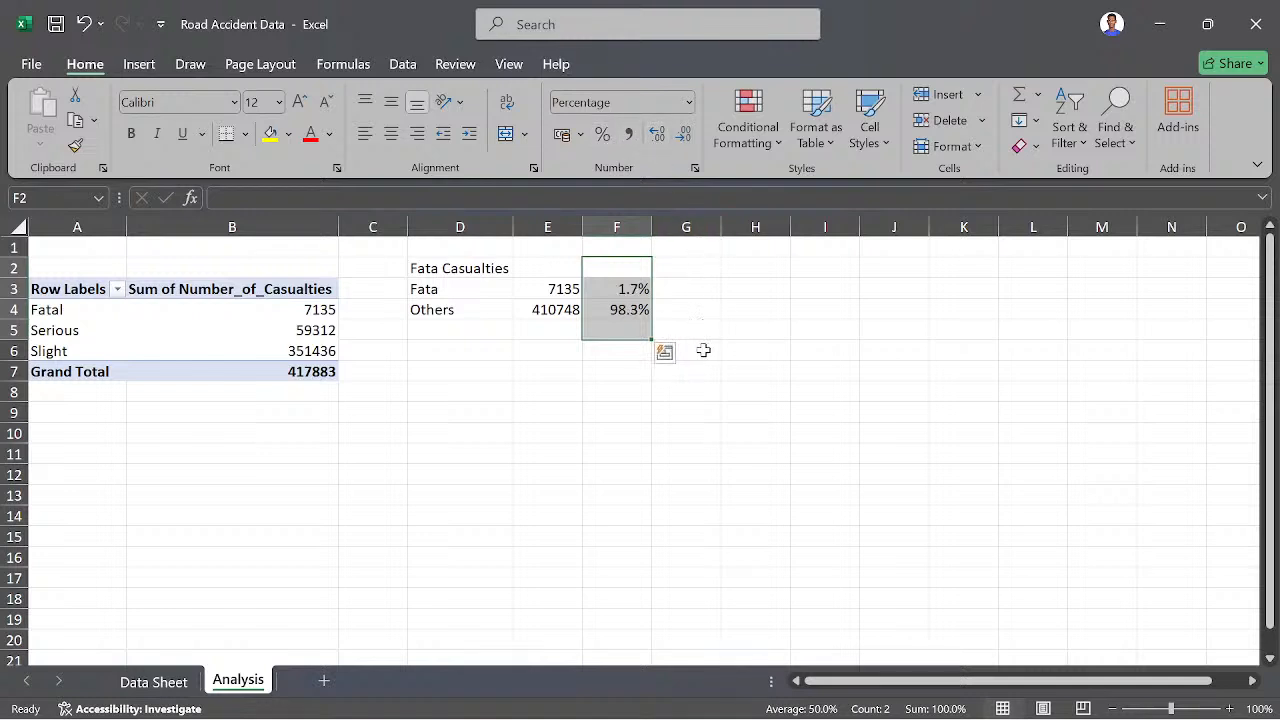
pyautogui.click(690, 290)
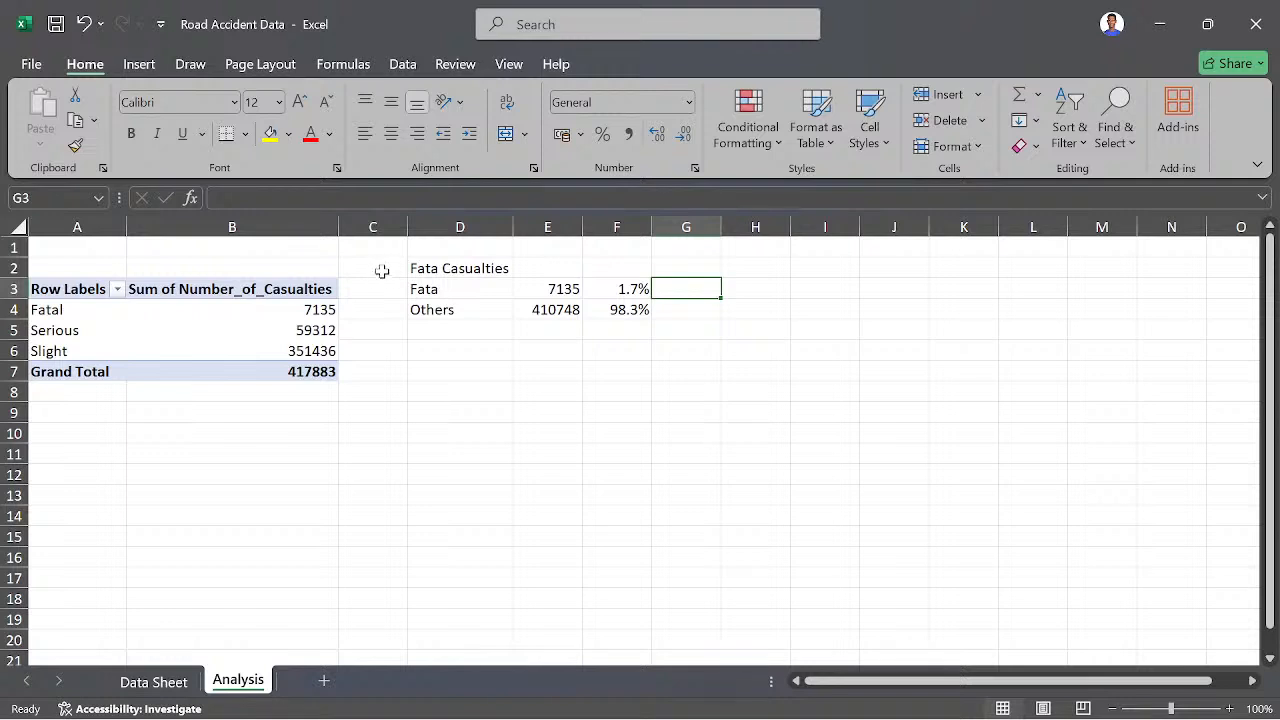
pyautogui.click(420, 268)
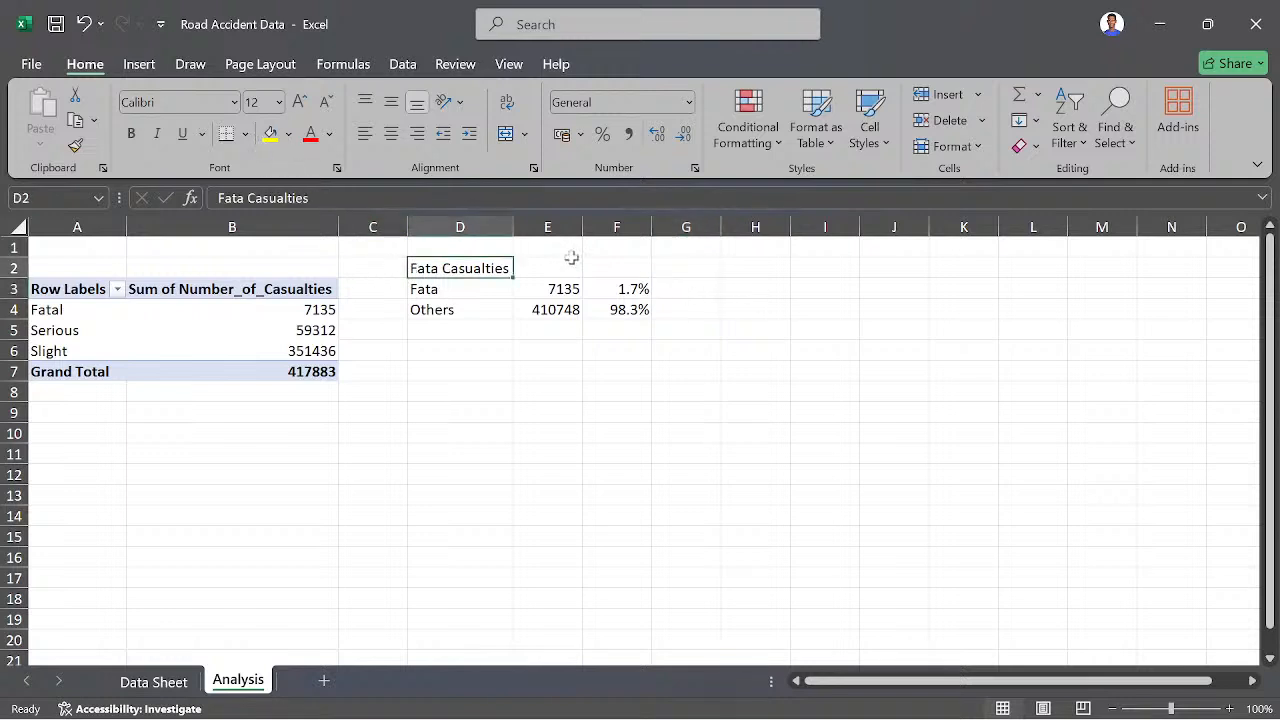
pyautogui.click(270, 133)
# - Enter the heading "Serious Casualties" in H2 for a second summary beside the first
pyautogui.click(733, 271)
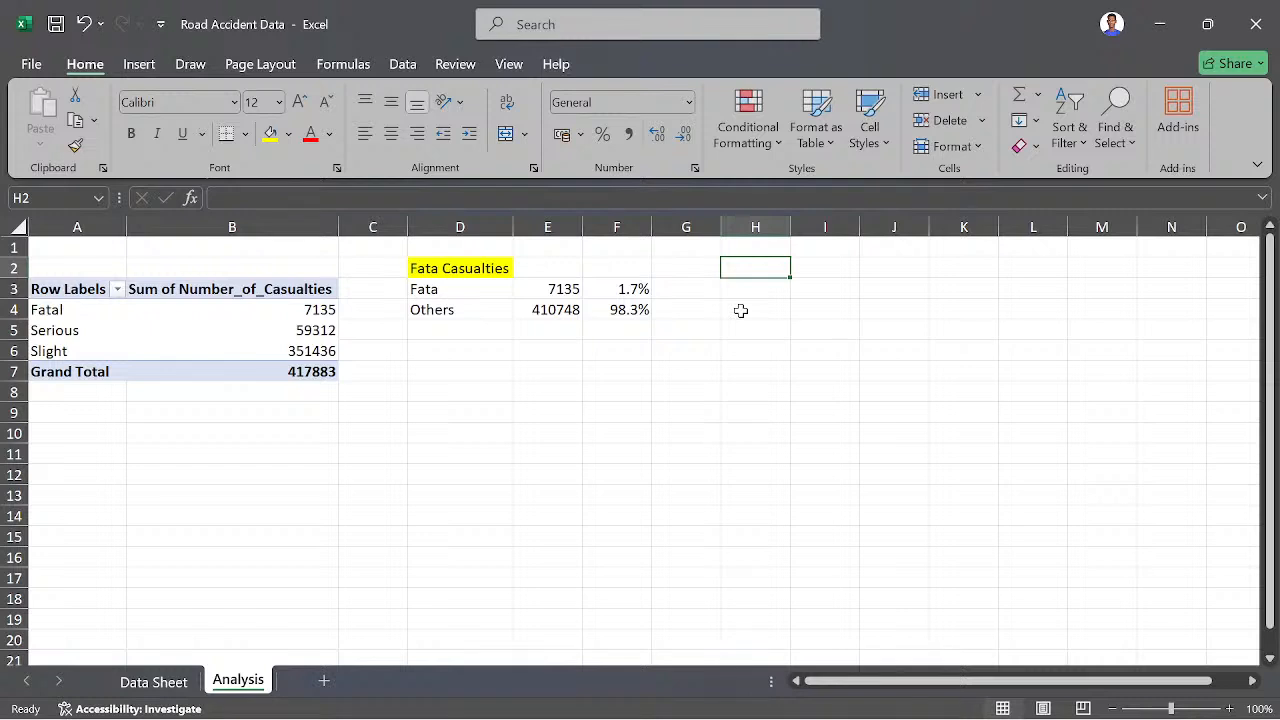
pyautogui.write('Serious')
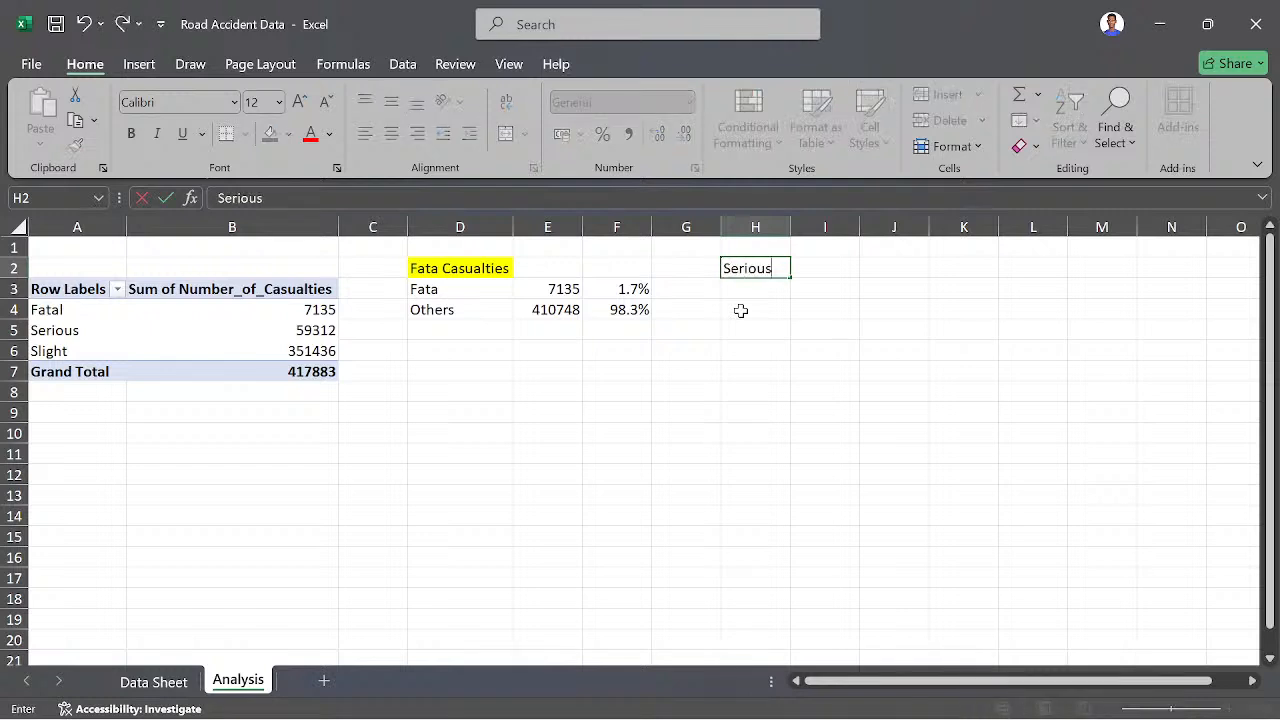
pyautogui.write(' Casualtie')
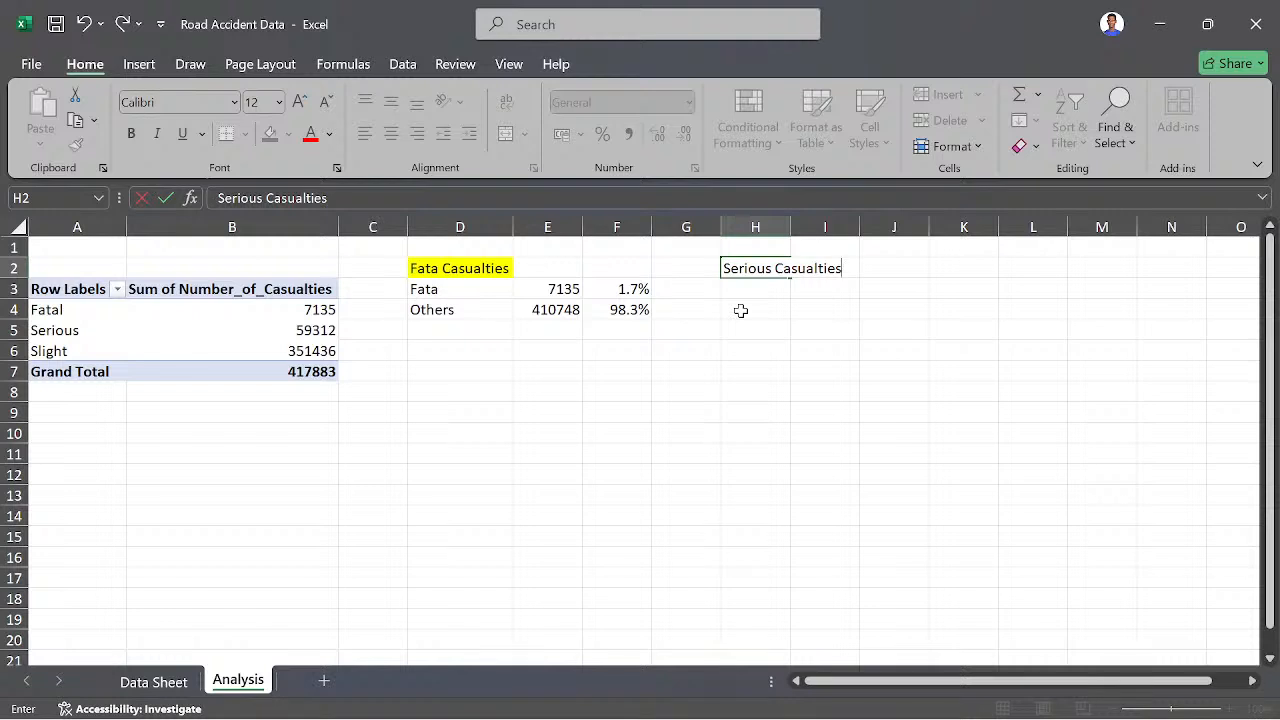
pyautogui.write('s')
# - Enter the row labels "Serious" in H3 and "Others" in H4 under the Serious Casualties heading
pyautogui.click(771, 289)
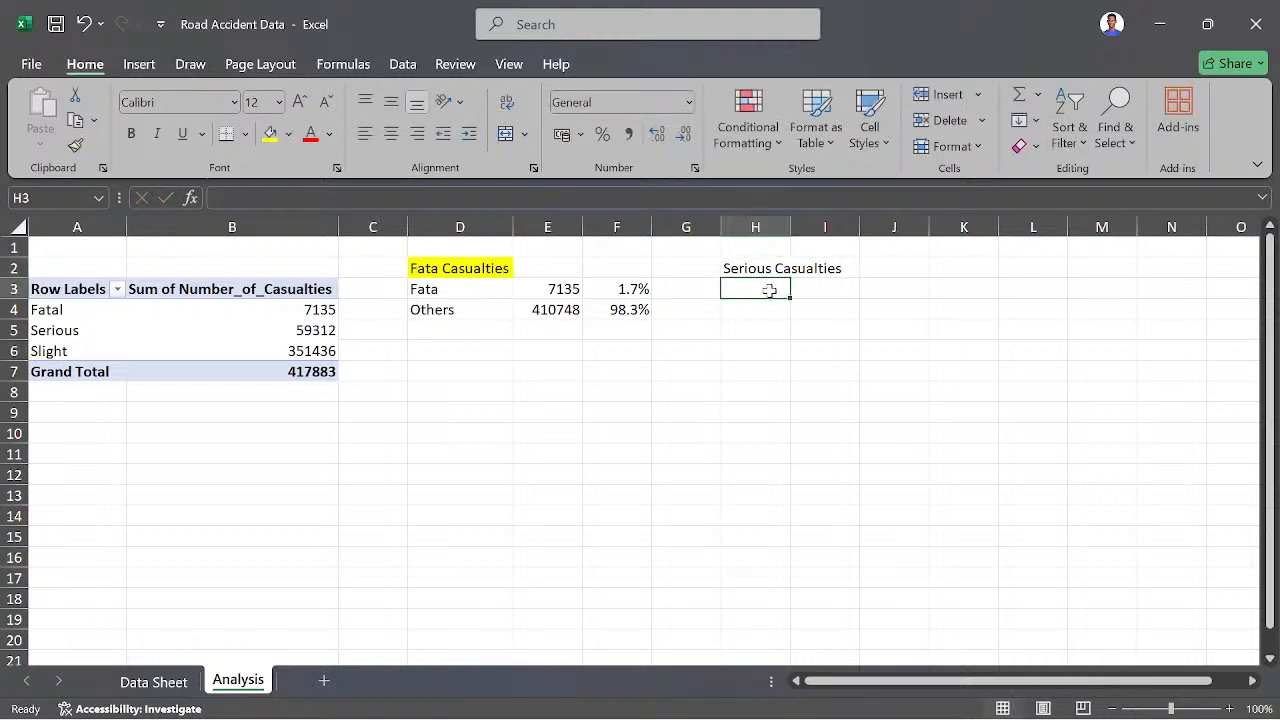
pyautogui.write('Se')
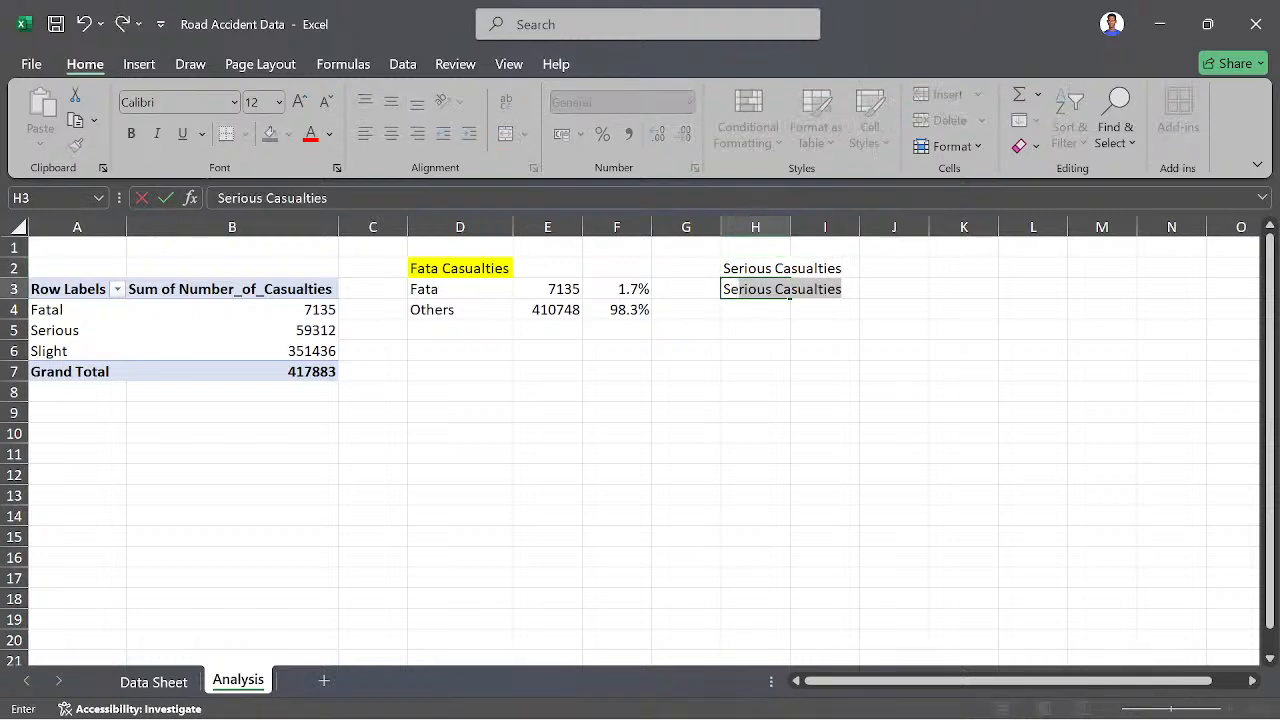
pyautogui.write('rious')
pyautogui.press('BackSpace')
pyautogui.press('Return')
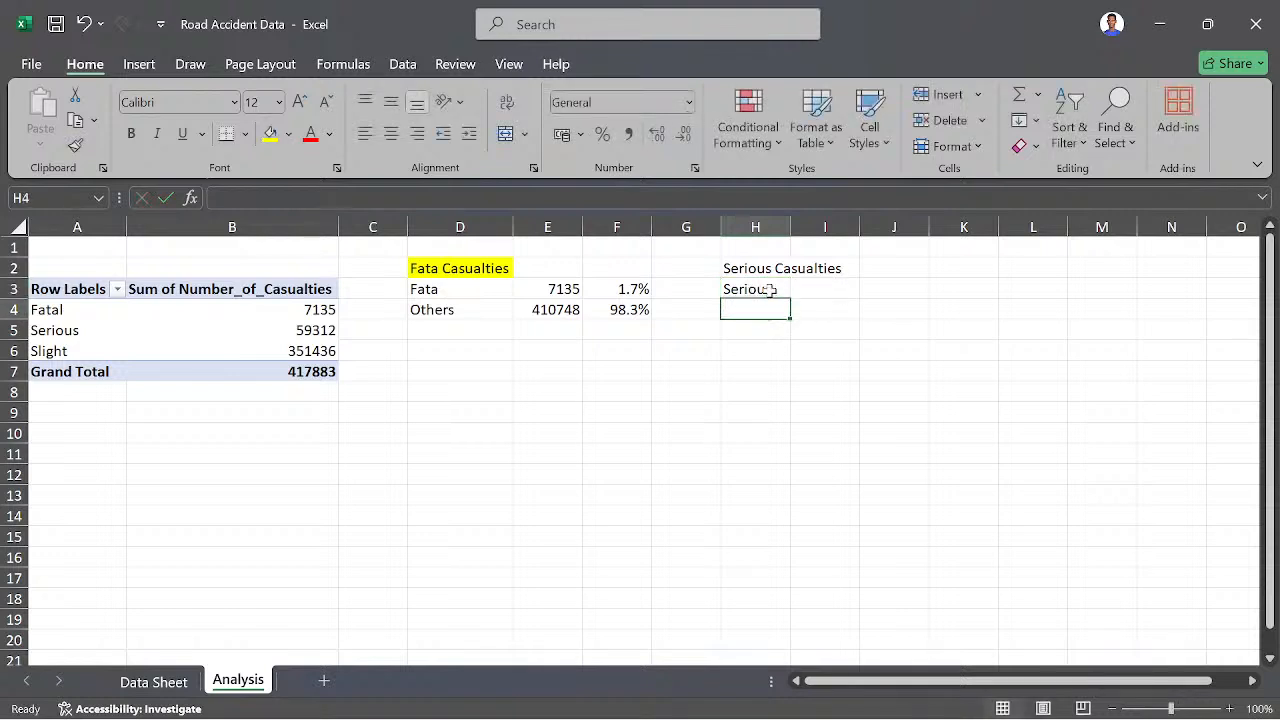
pyautogui.write('Otjh')
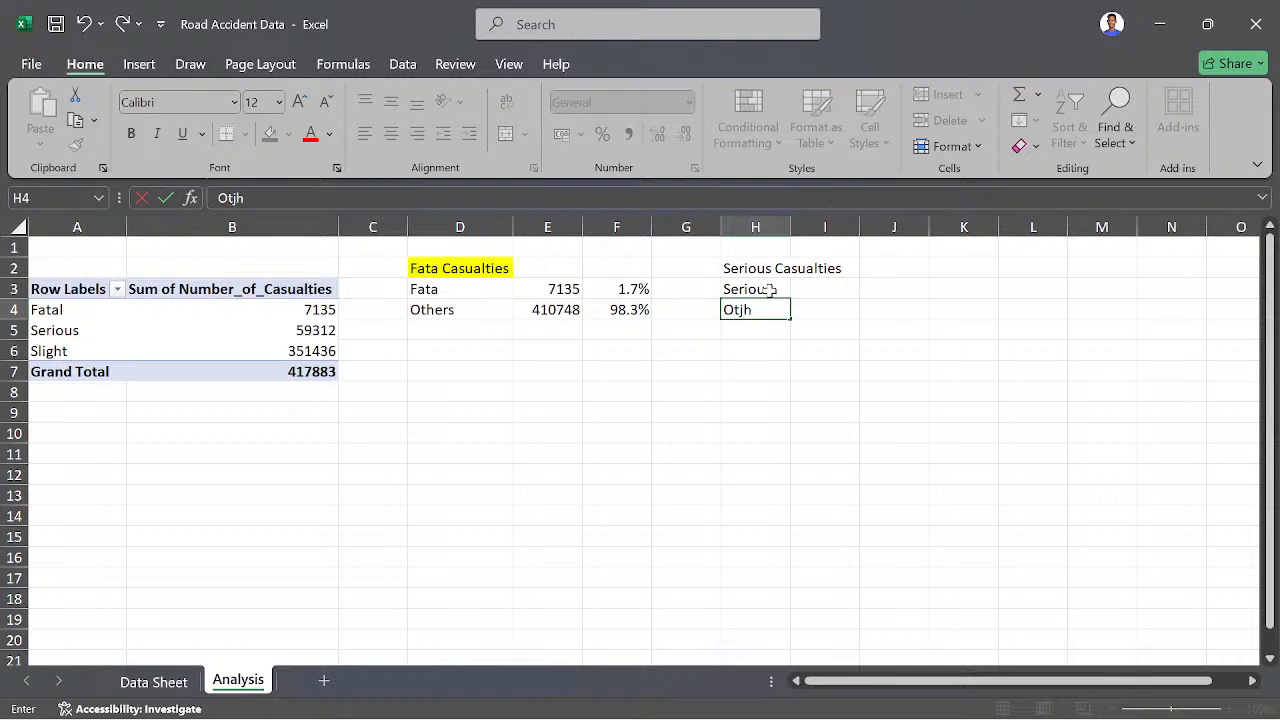
pyautogui.press('BackSpace')
pyautogui.press('BackSpace')
pyautogui.write('hers')
# - In I3, enter a GETPIVOTDATA formula that returns the PivotTable's casualties for Serious severity
pyautogui.click(835, 288)
pyautogui.write('=')
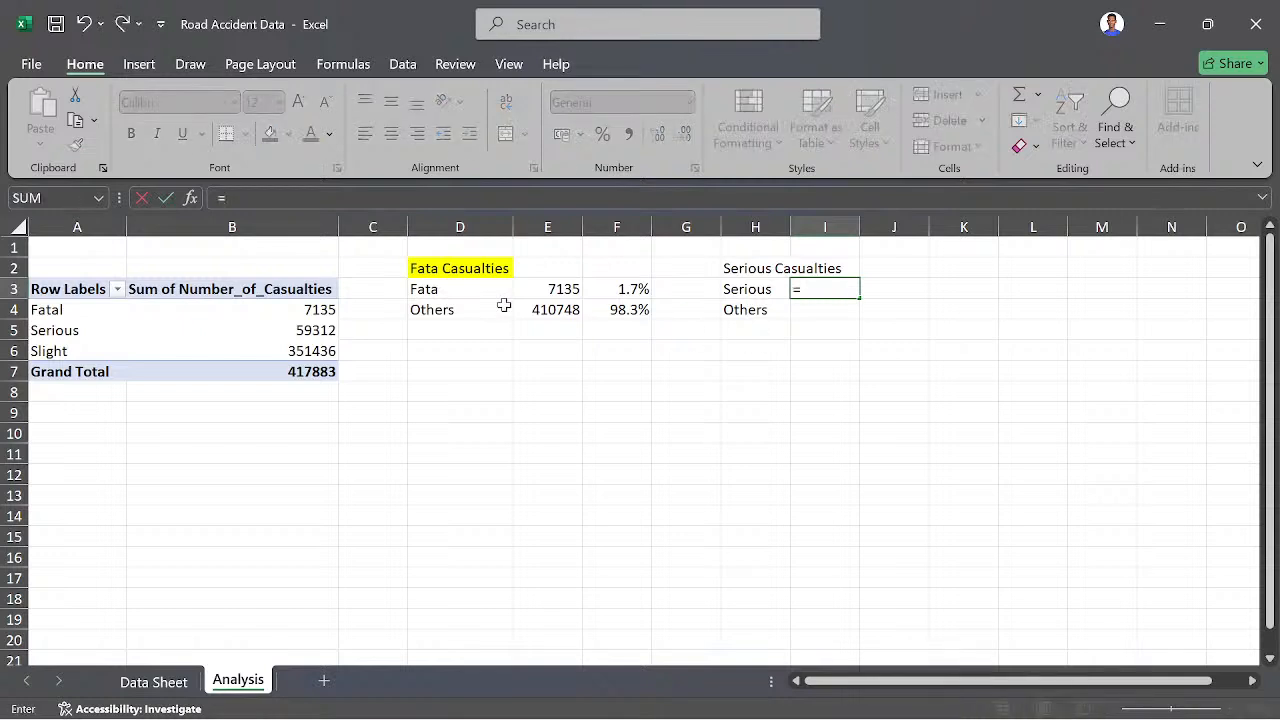
pyautogui.click(312, 328)
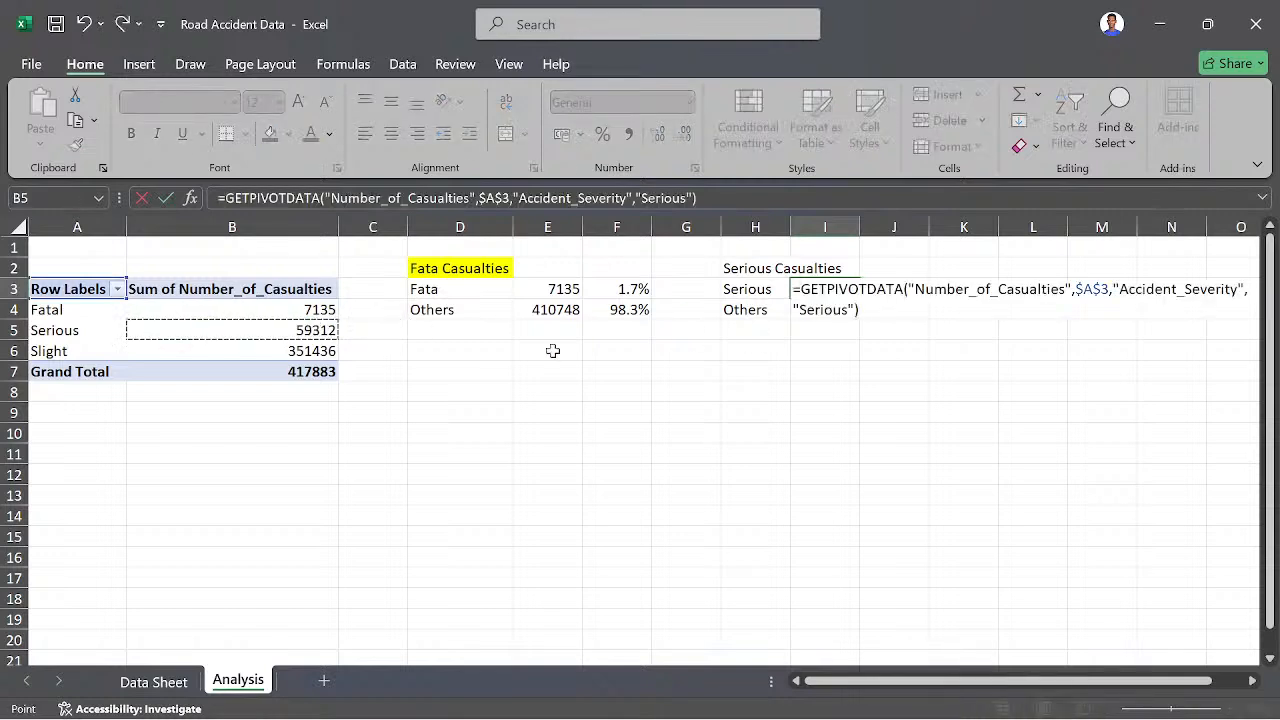
pyautogui.press('Return')
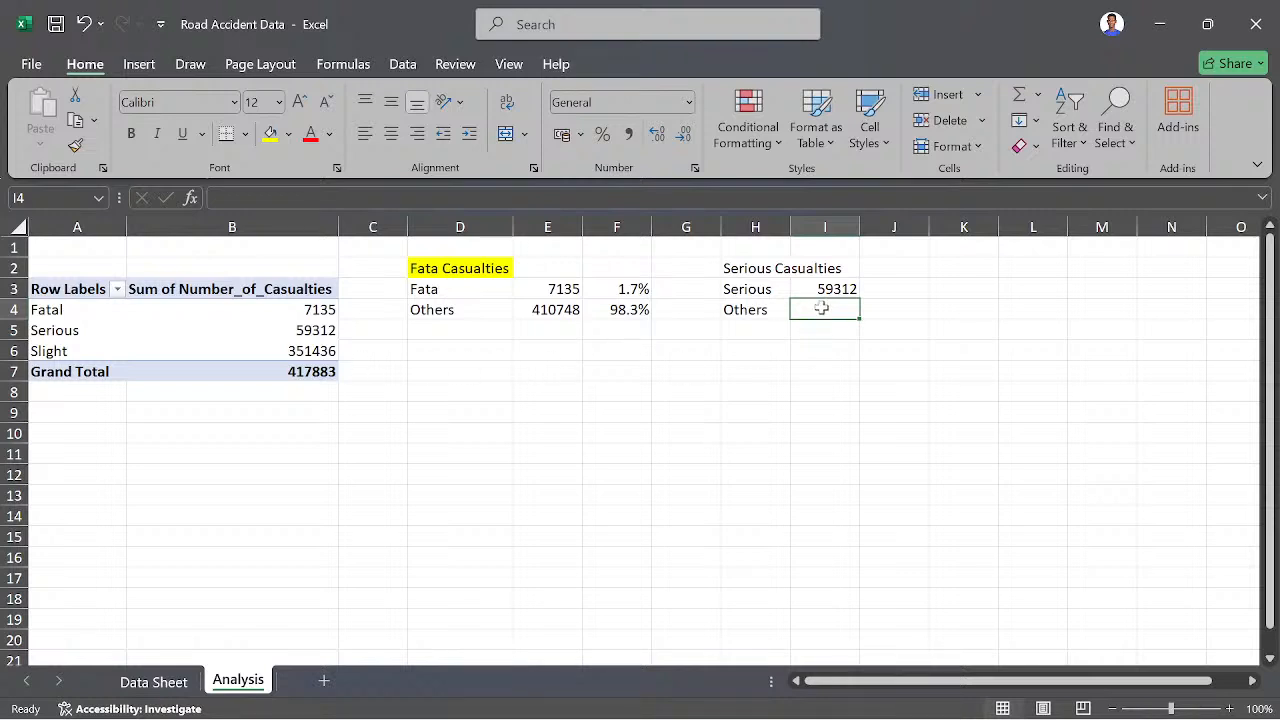
# - In I4, enter a formula adding the PivotTable's Fatal and Slight casualties with GETPIVOTDATA
pyautogui.write('=')
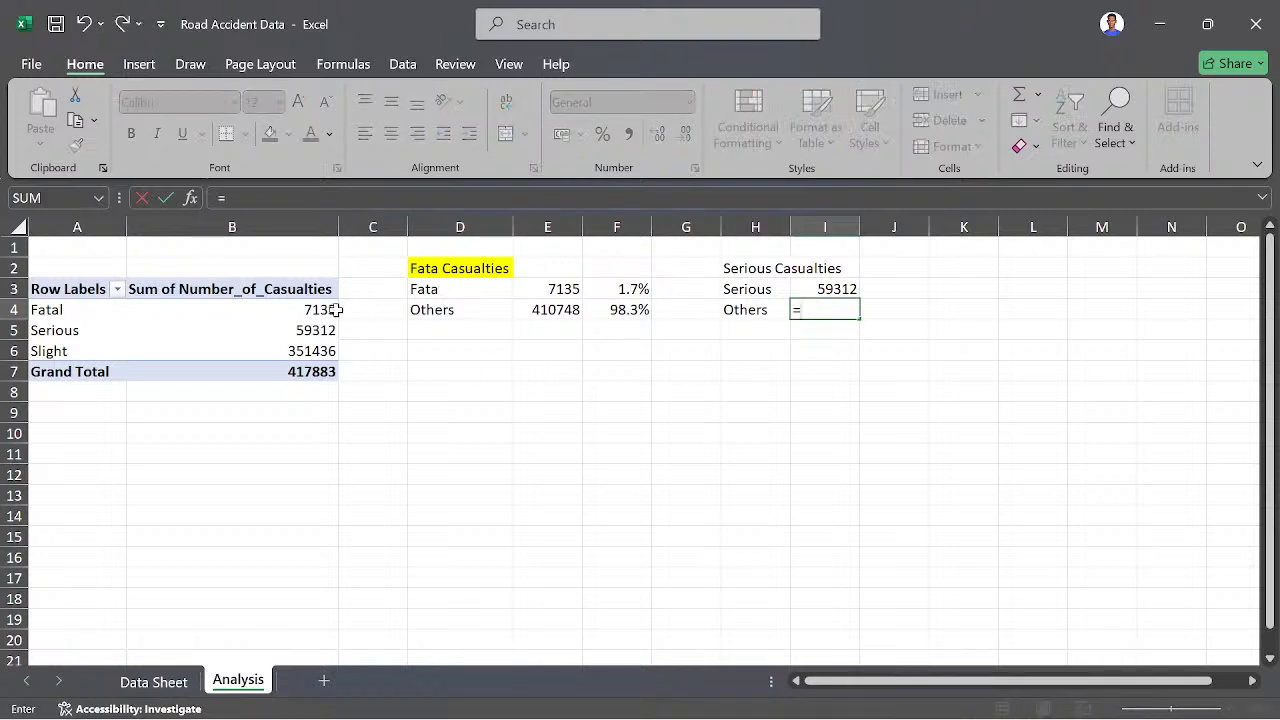
pyautogui.click(323, 310)
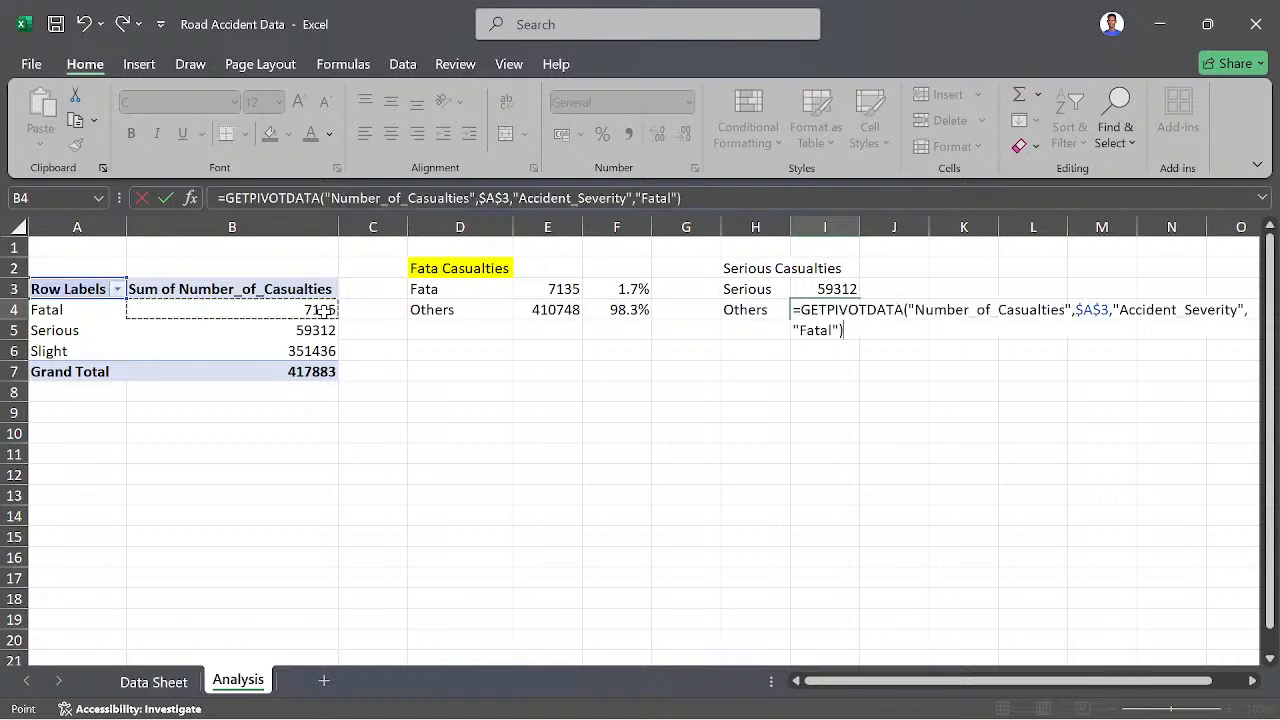
pyautogui.write('+')
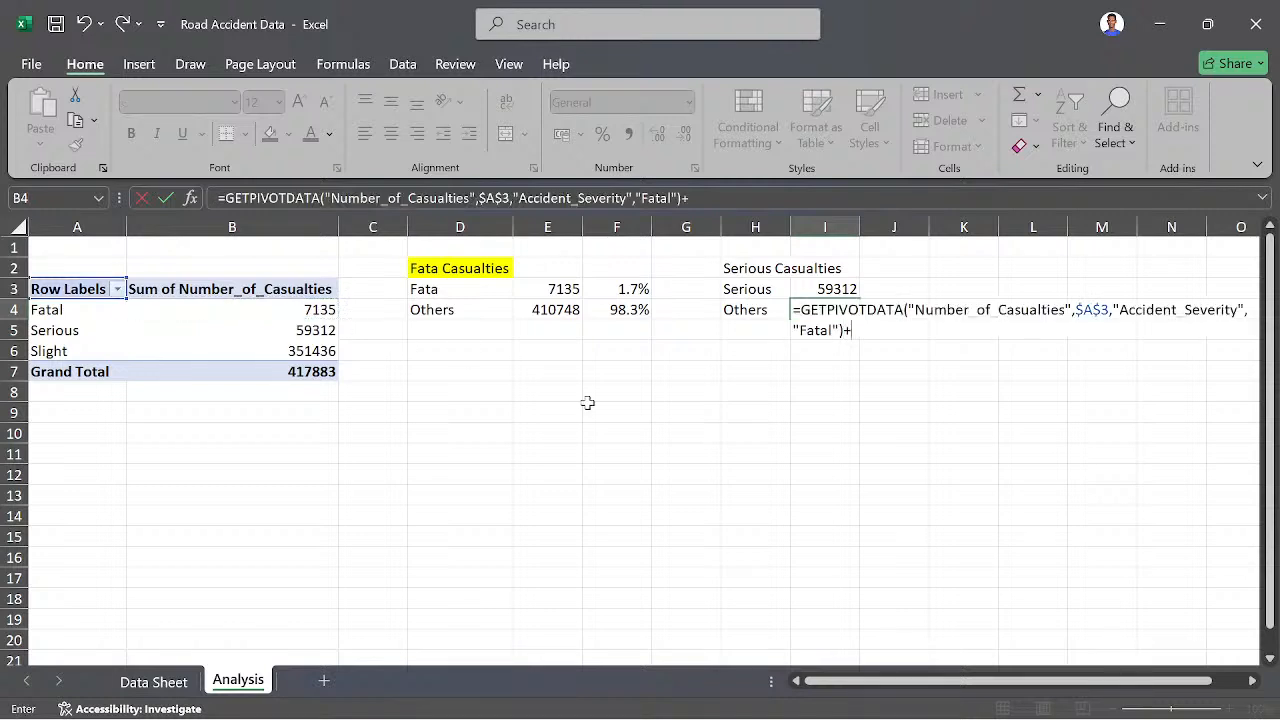
pyautogui.click(296, 352)
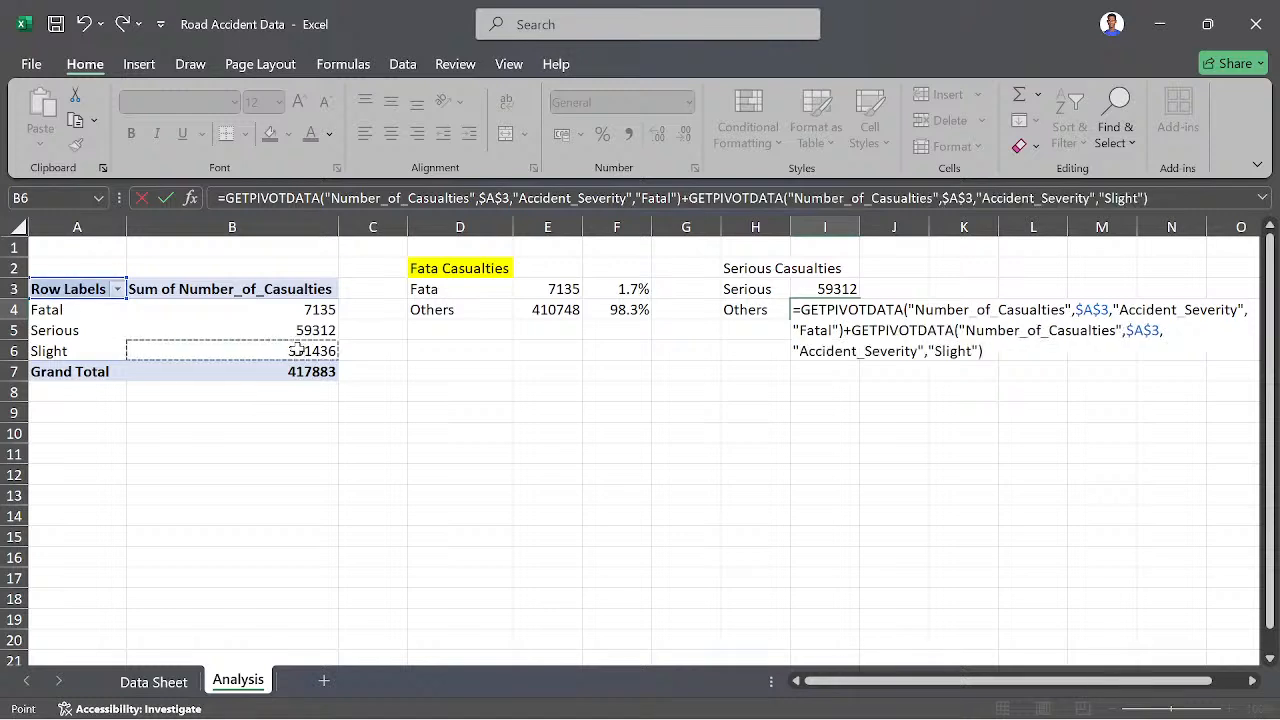
pyautogui.press('Return')
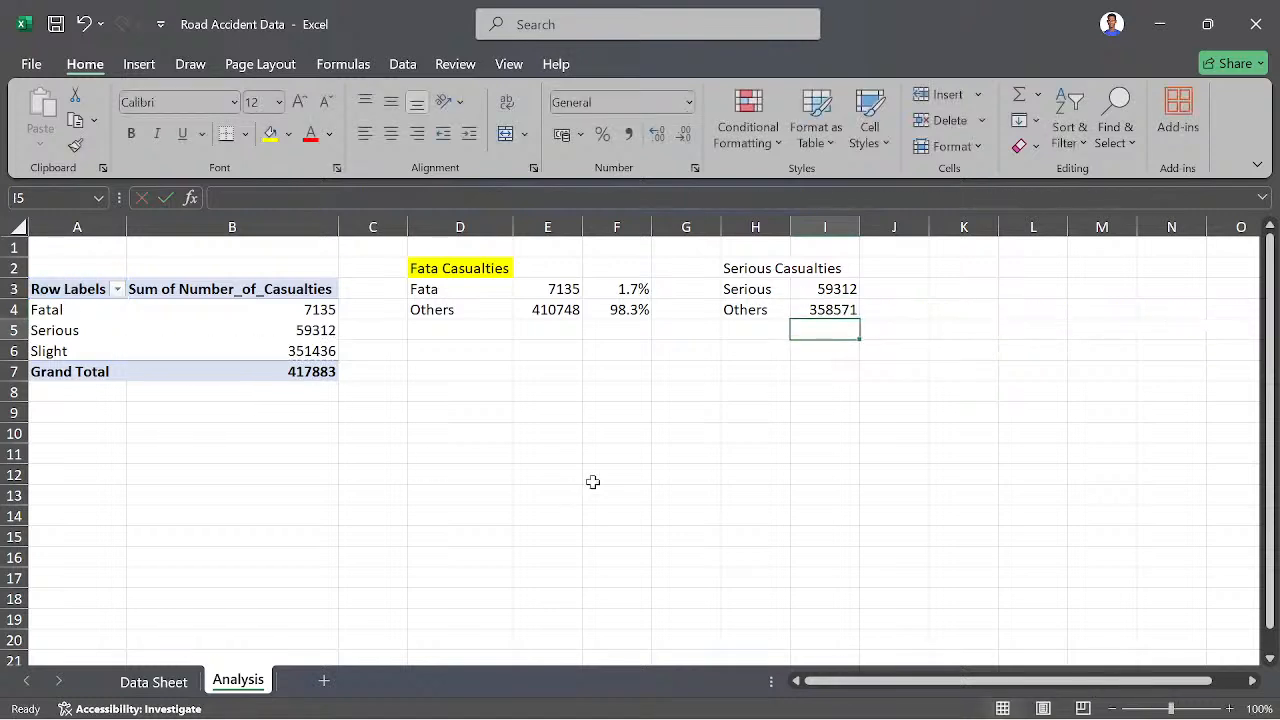
# - In J3, enter a formula dividing I3 by the PivotTable's grand total of casualties, and fill it down to J4
pyautogui.click(882, 290)
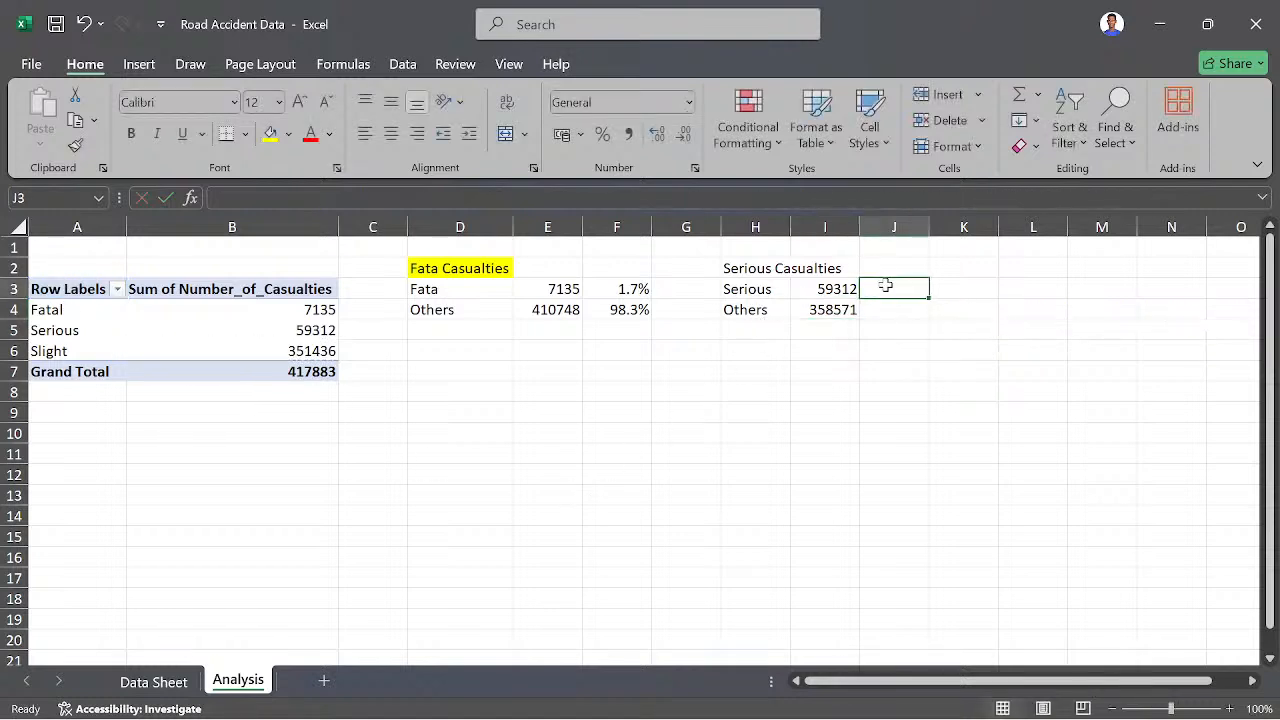
pyautogui.write('=')
pyautogui.click(847, 288)
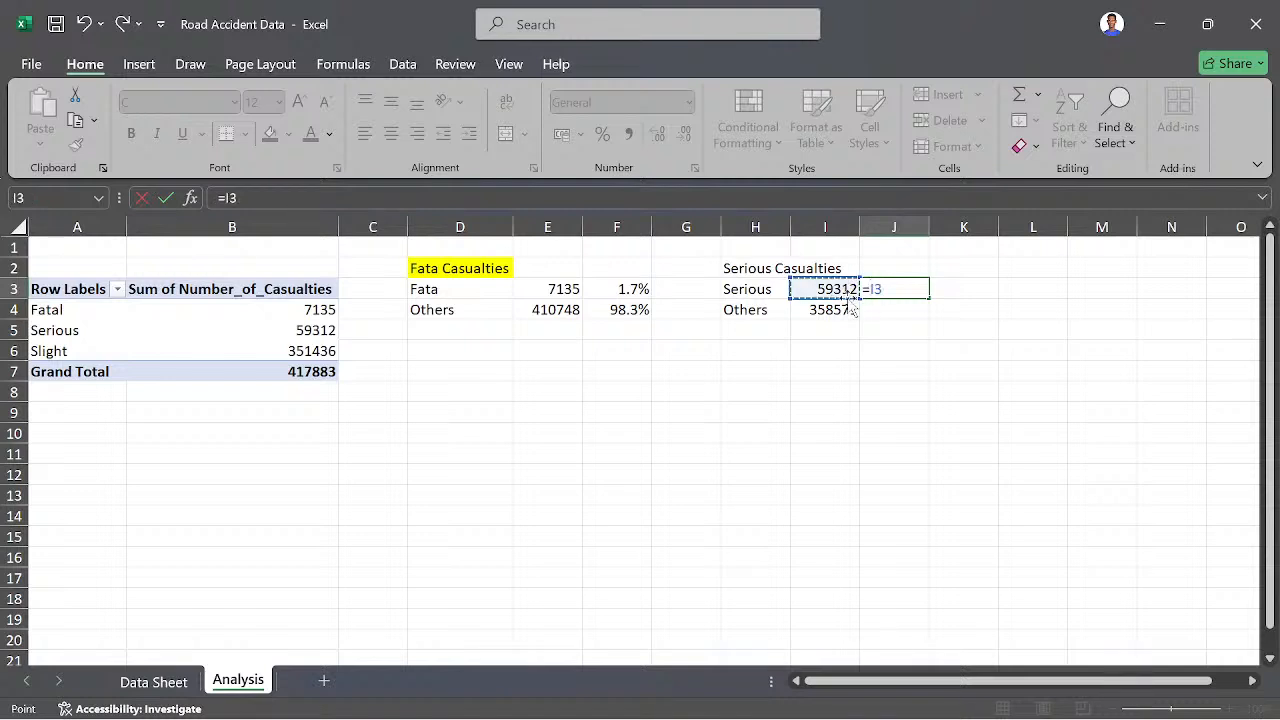
pyautogui.write('/')
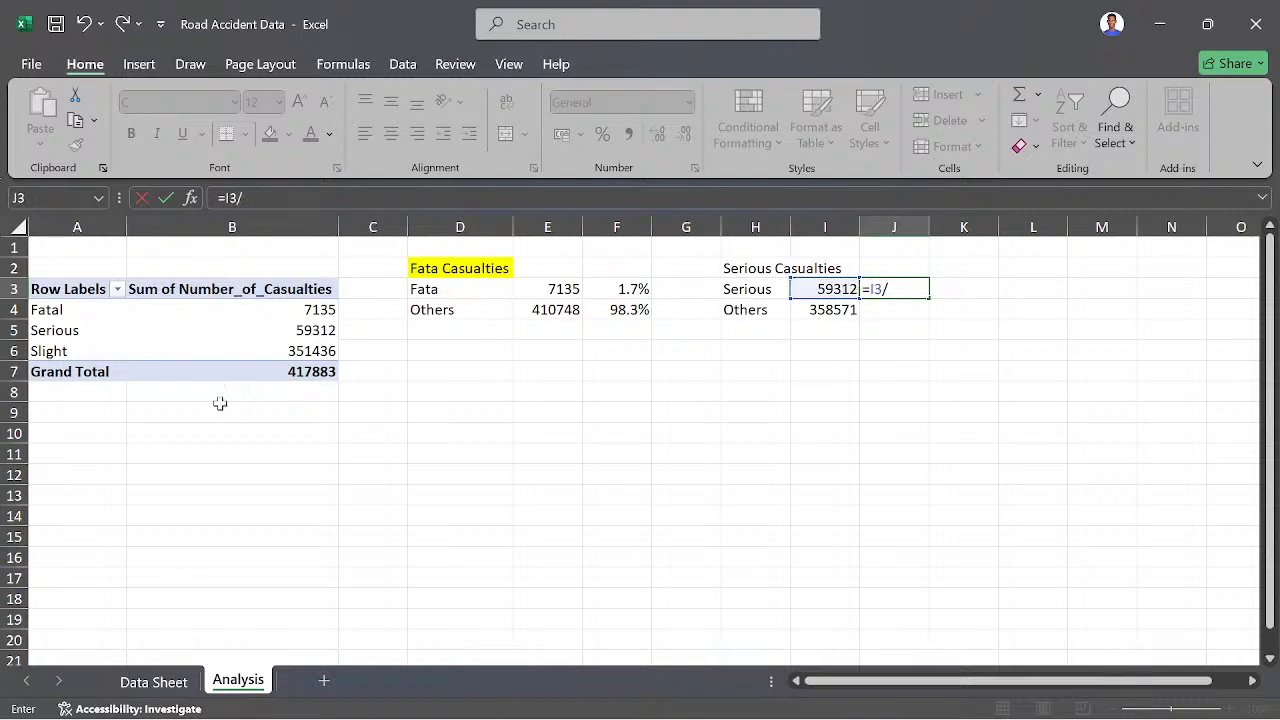
pyautogui.click(316, 370)
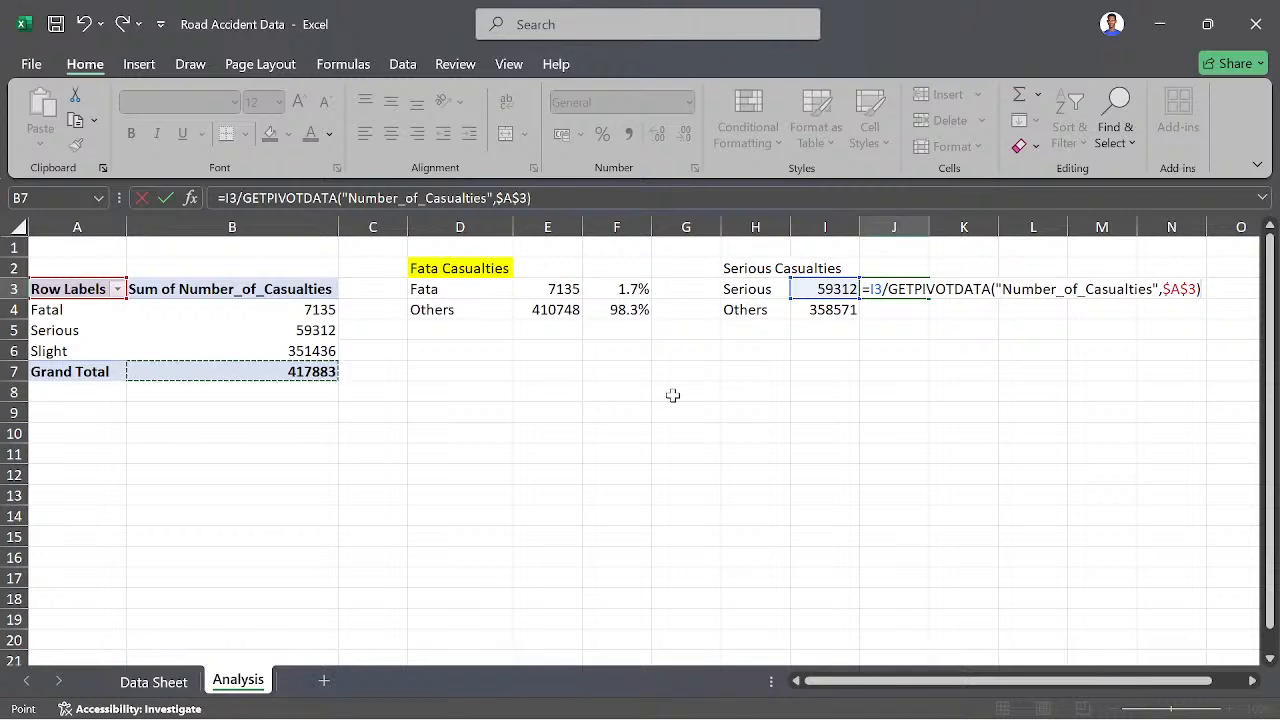
pyautogui.press('Return')
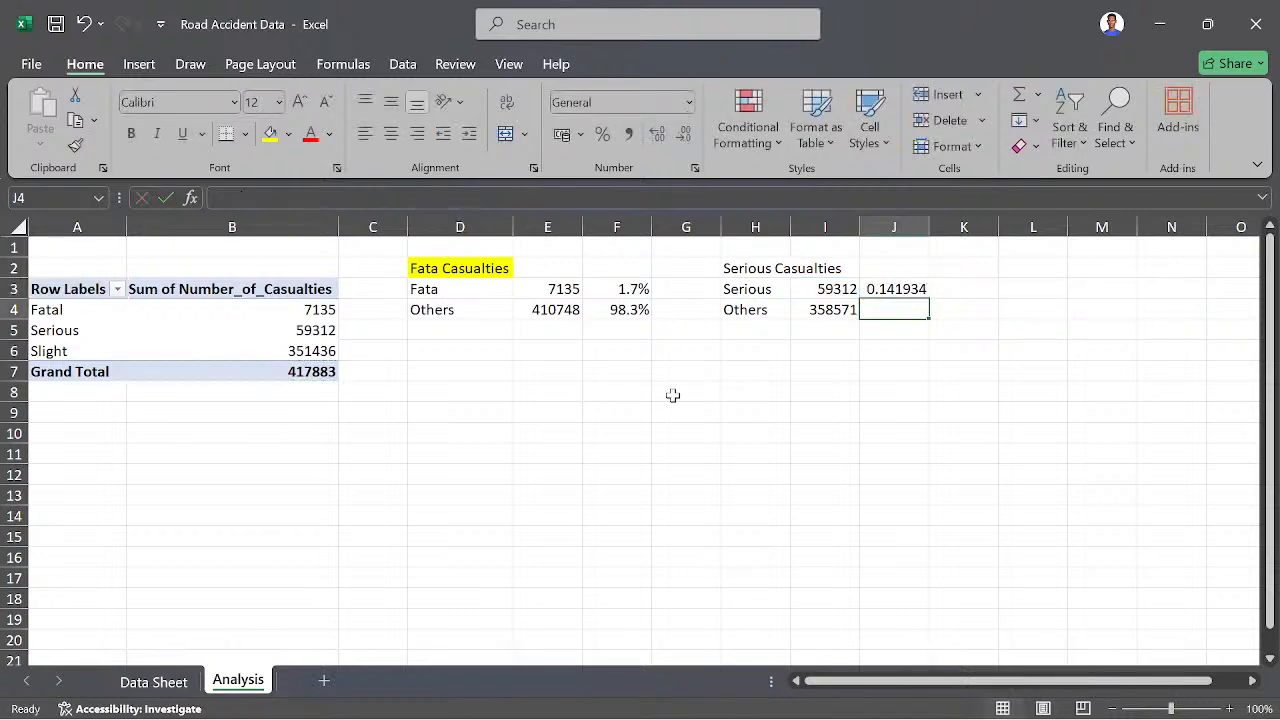
pyautogui.click(918, 289)
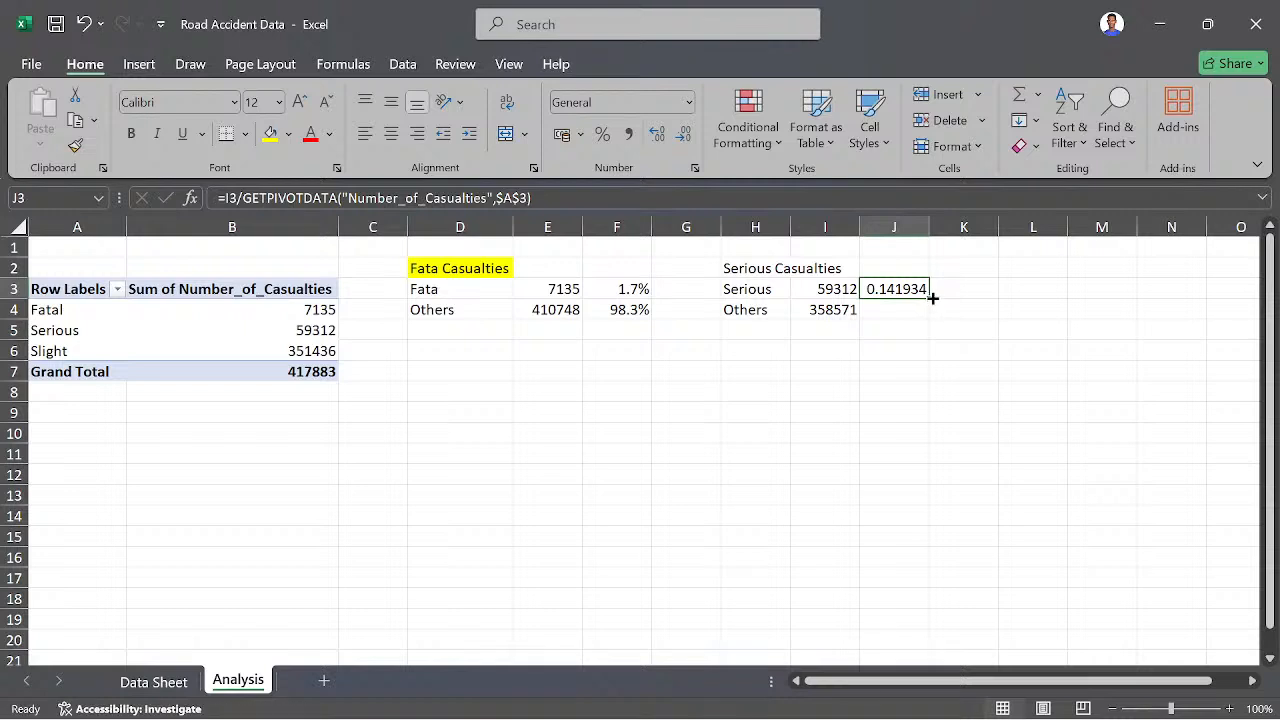
pyautogui.moveTo(932, 298); pyautogui.dragTo(932, 320)
# - Format J1:J5 as percentages with one decimal place
pyautogui.moveTo(894, 250); pyautogui.dragTo(931, 331)
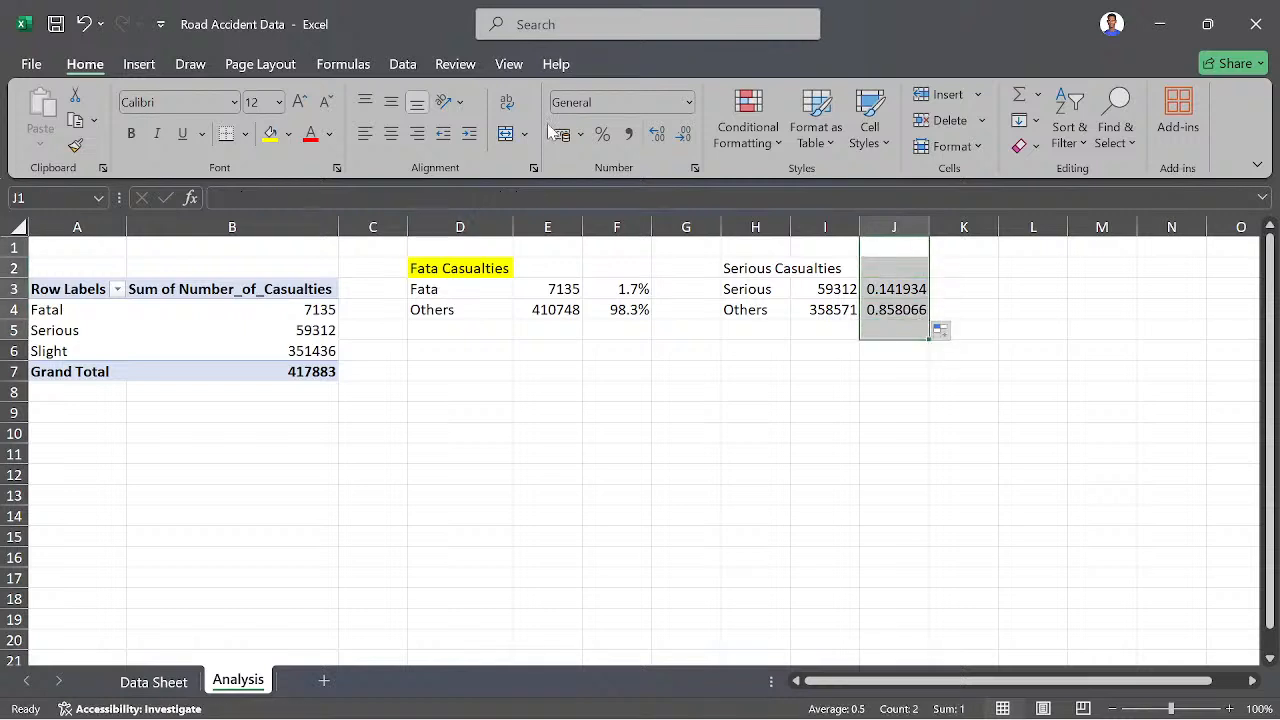
pyautogui.click(603, 134)
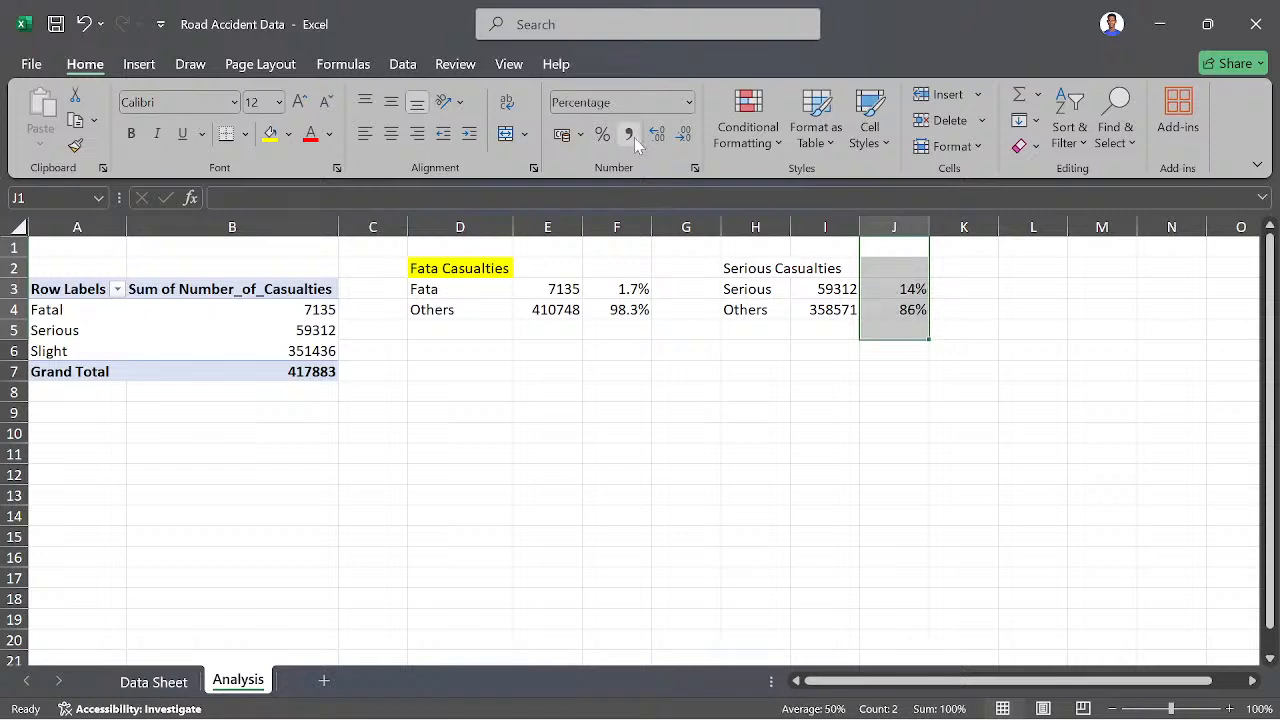
pyautogui.click(657, 134)
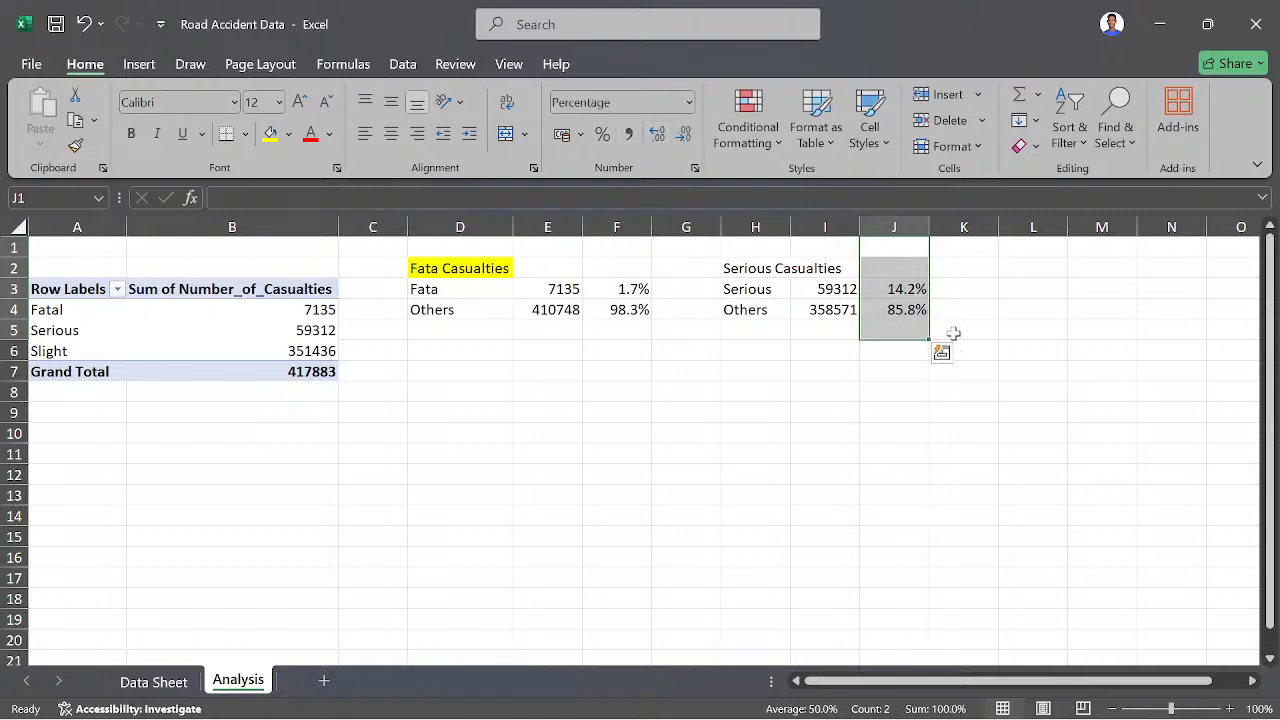
# - Enter the heading "Slight Casualties" in L2 for a third summary beside the Serious Casualties one
pyautogui.click(972, 292)
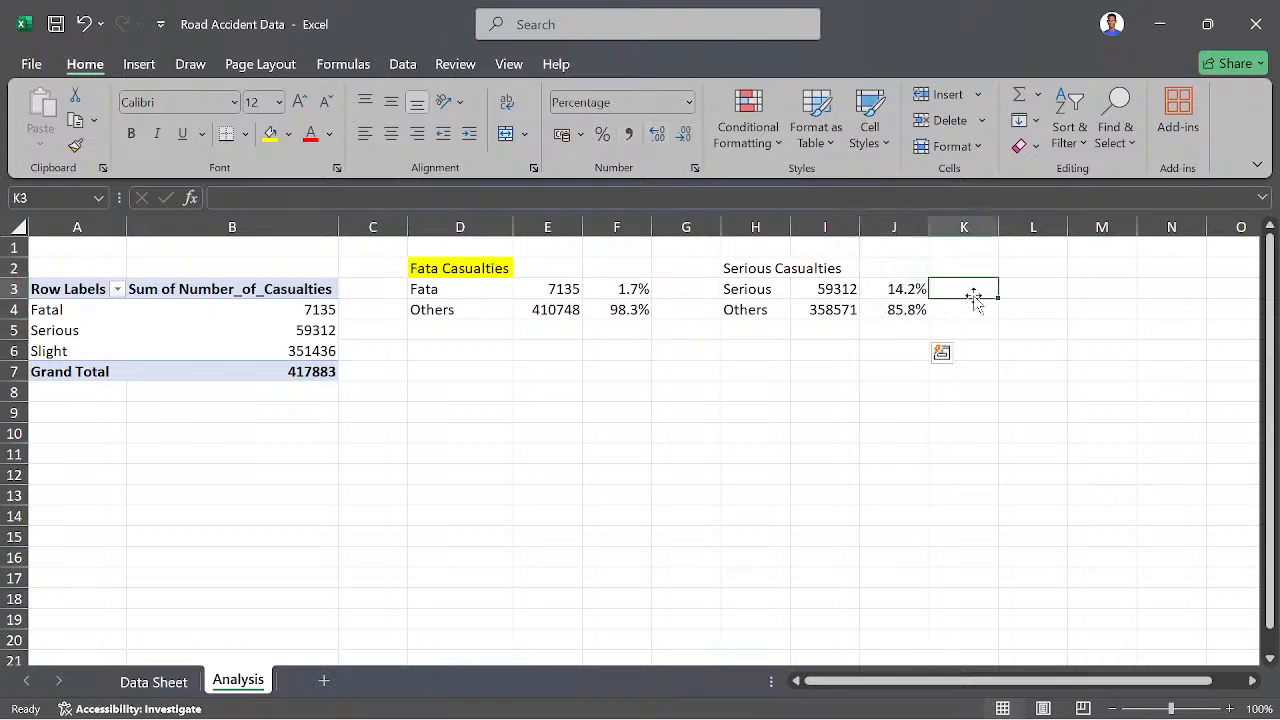
pyautogui.click(1022, 265)
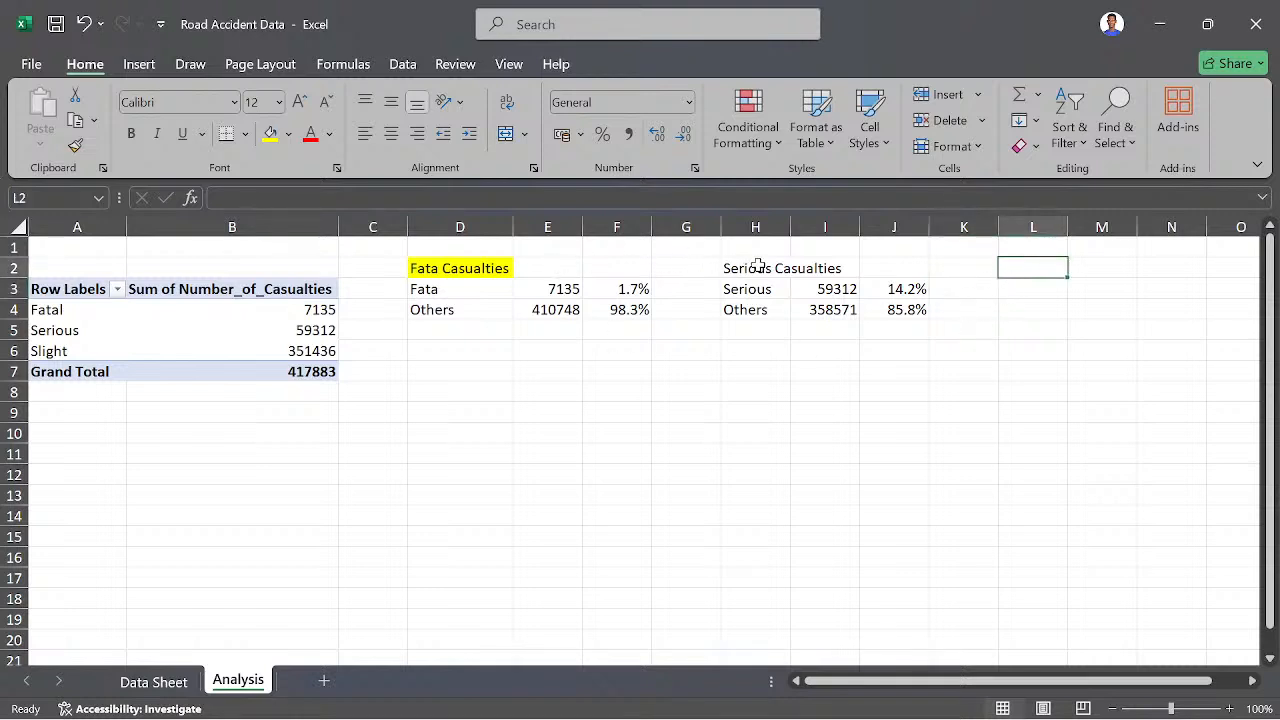
pyautogui.write('S')
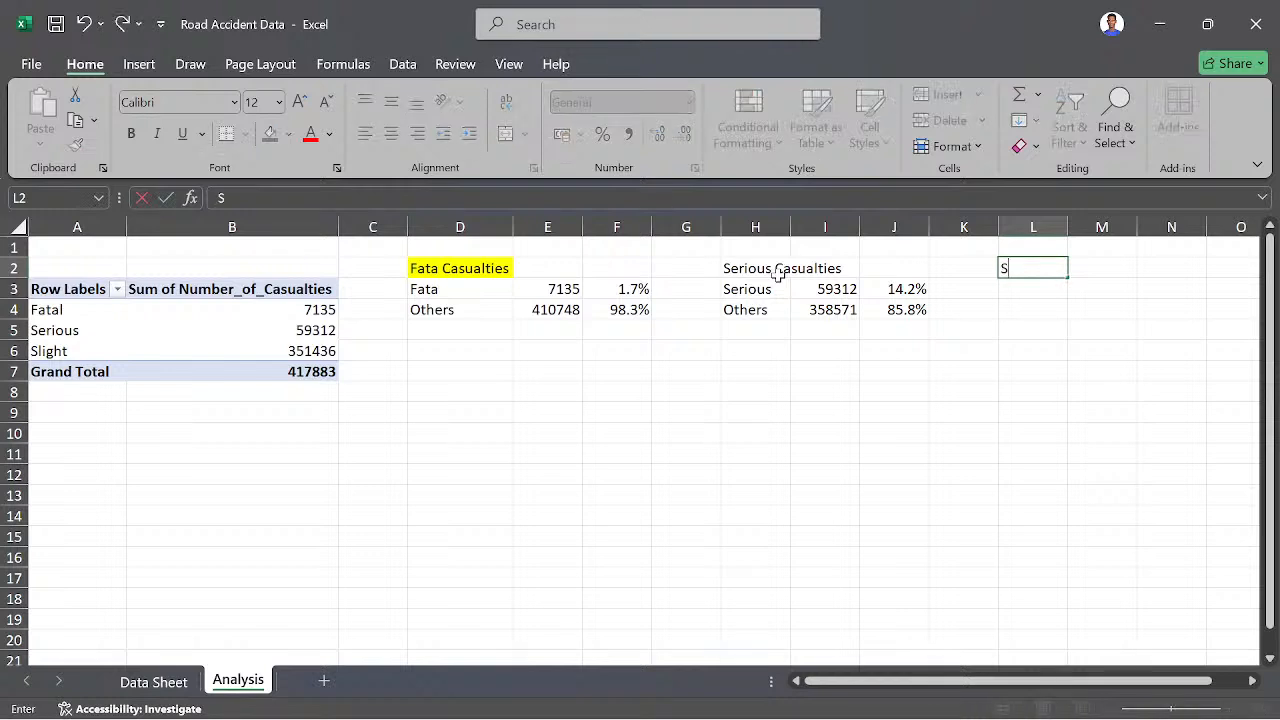
pyautogui.write('light Casu')
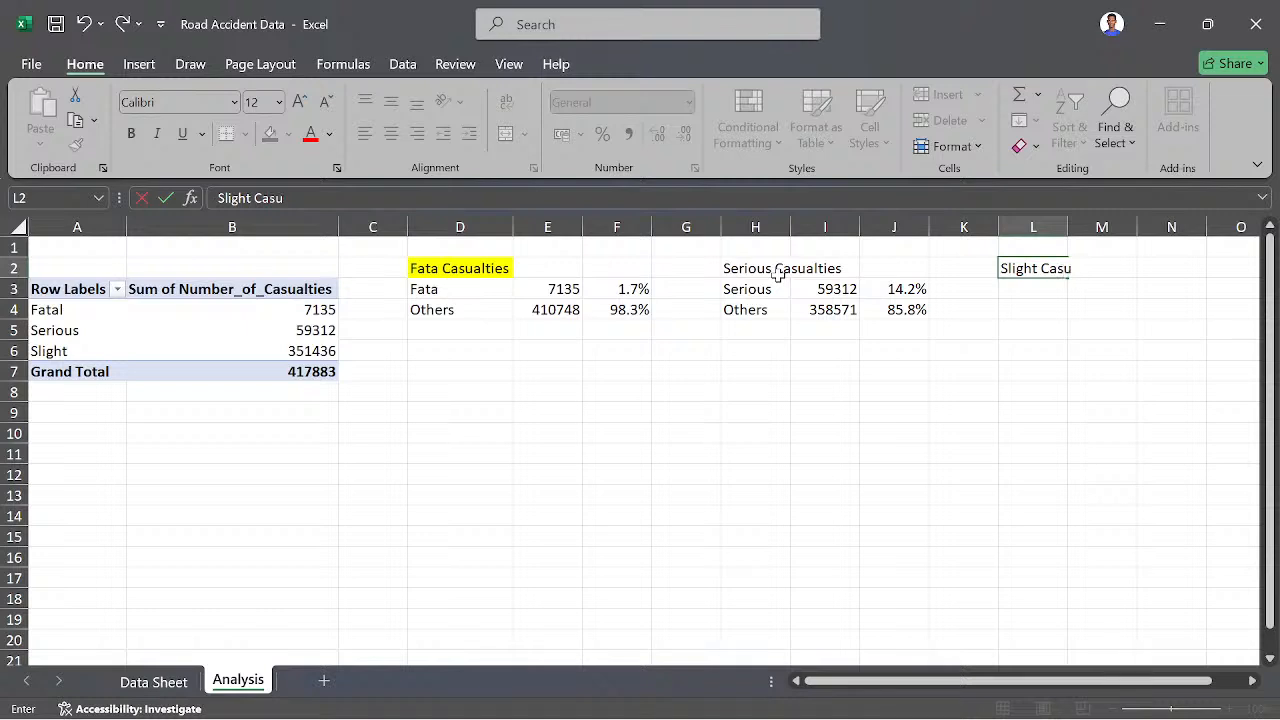
pyautogui.write('alties')
pyautogui.press('Return')
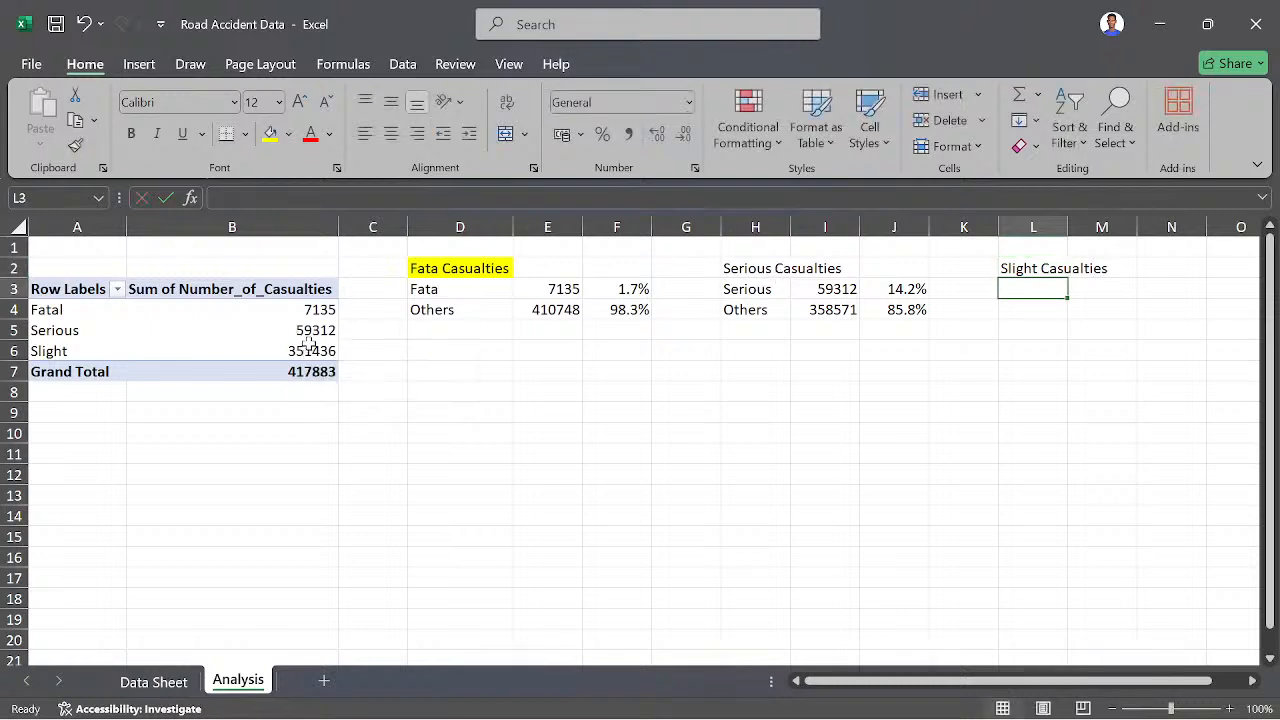
# - Enter the row labels "Slight" in L3 and "Others" in L4, and autofit the width of column L
pyautogui.write('Slight')
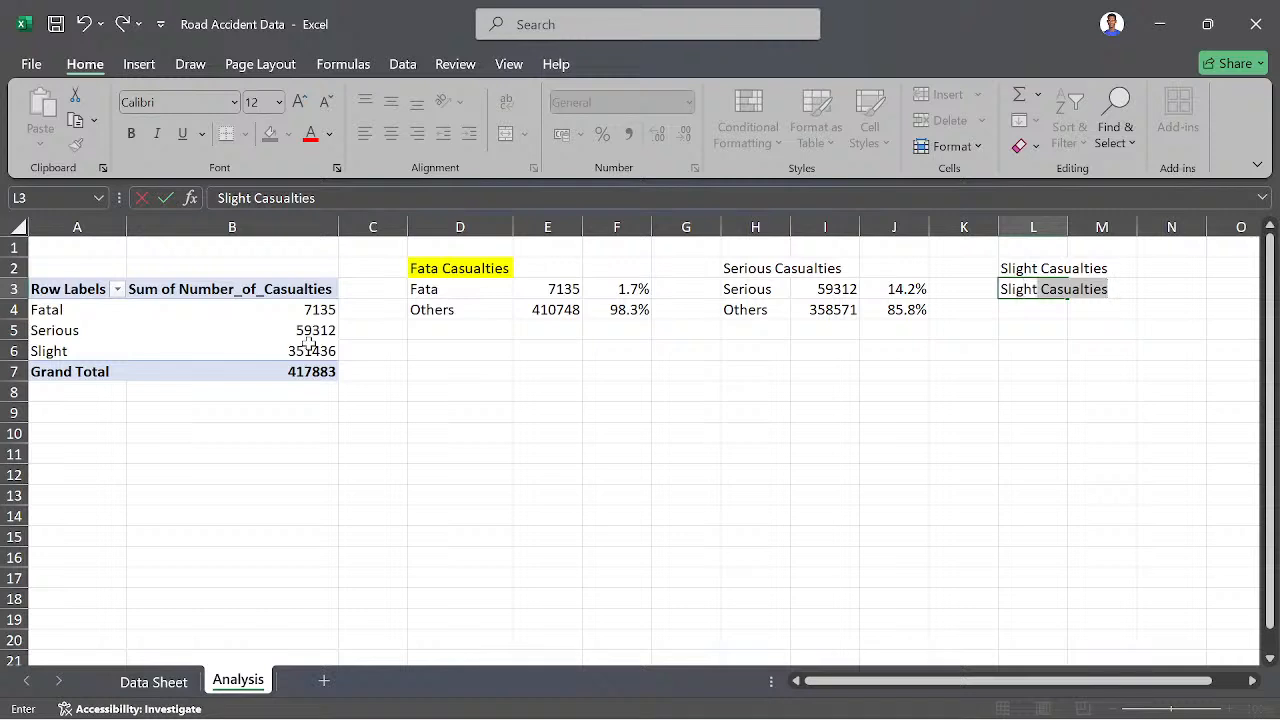
pyautogui.press('Delete')
pyautogui.press('Return')
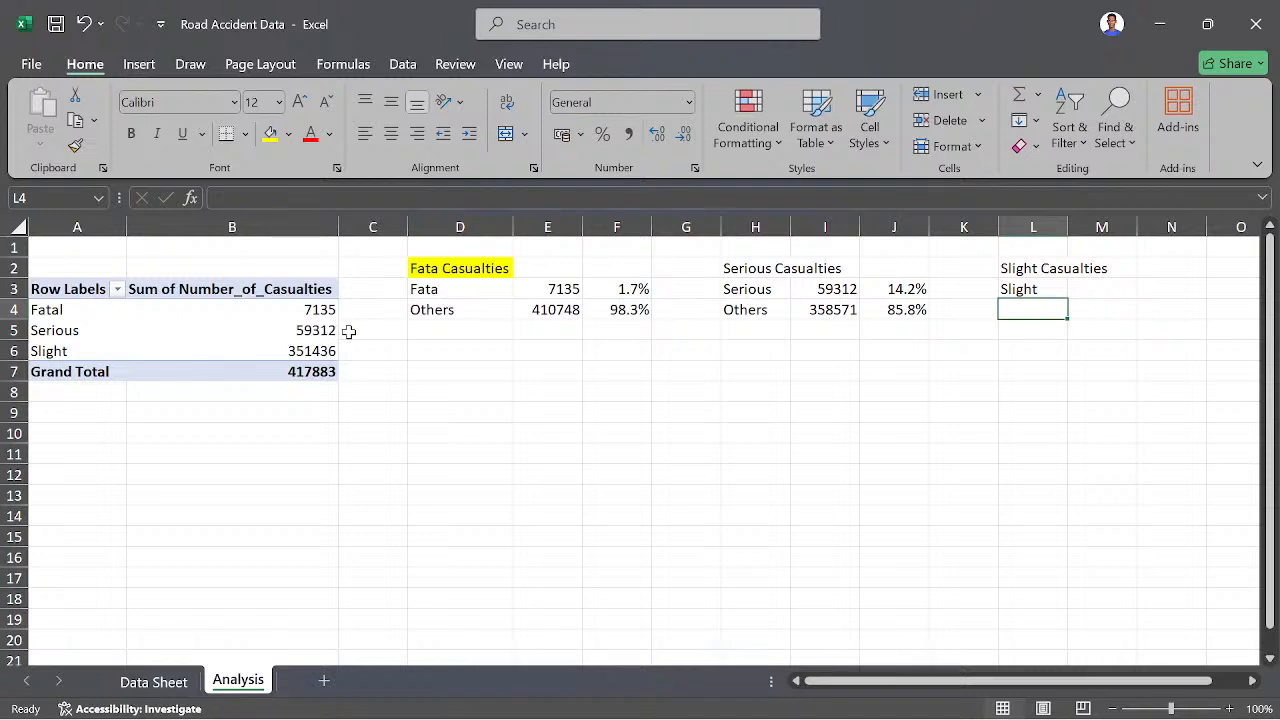
pyautogui.write('Others')
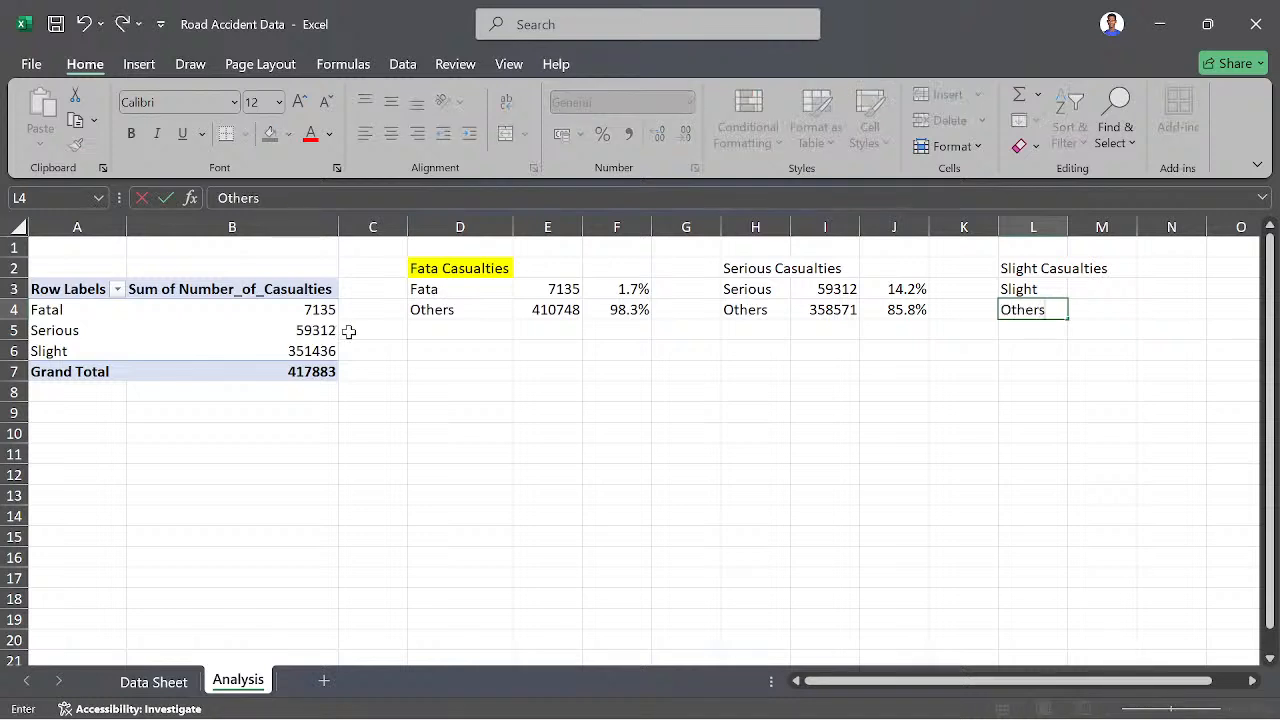
pyautogui.press('Return')
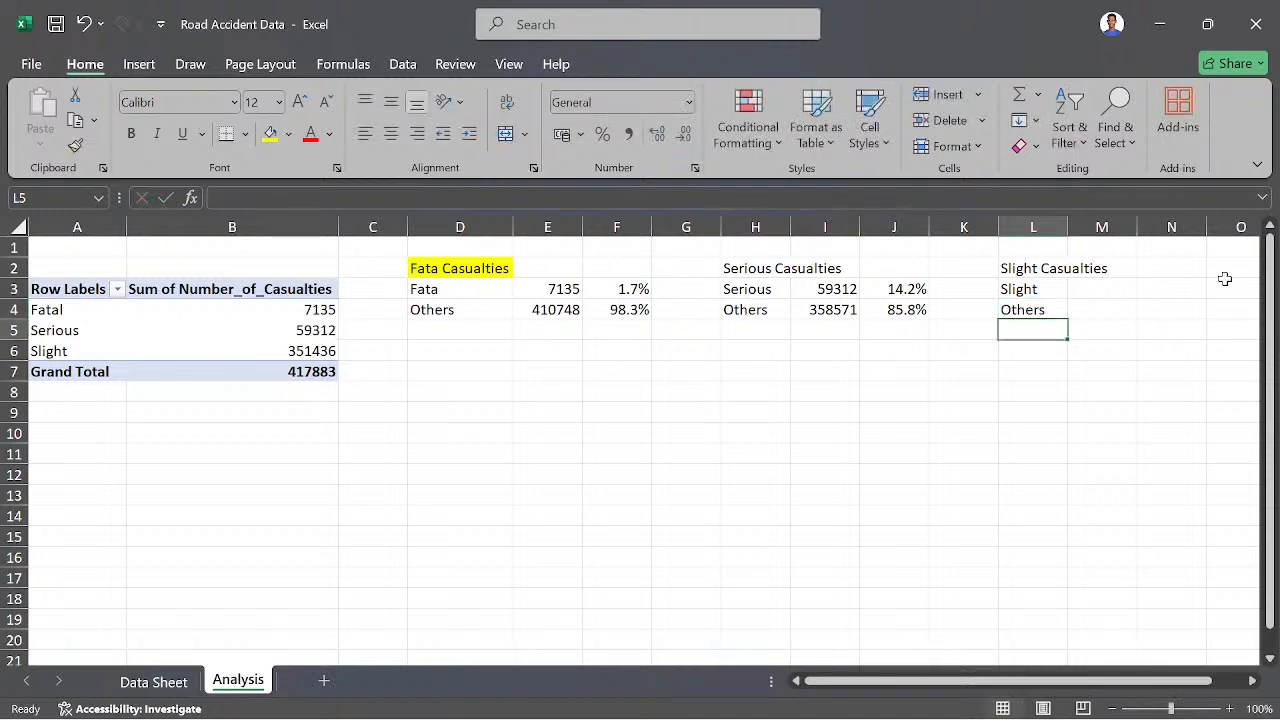
pyautogui.click(1104, 291)
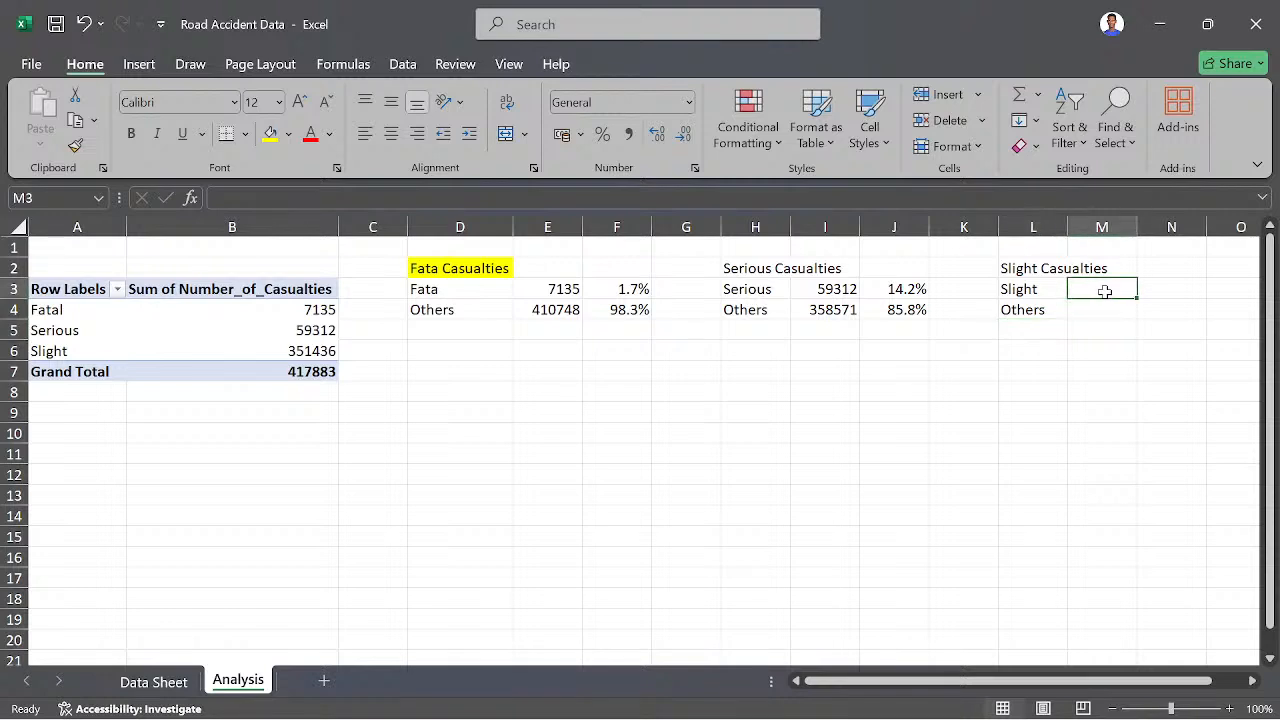
pyautogui.doubleClick(1070, 221)
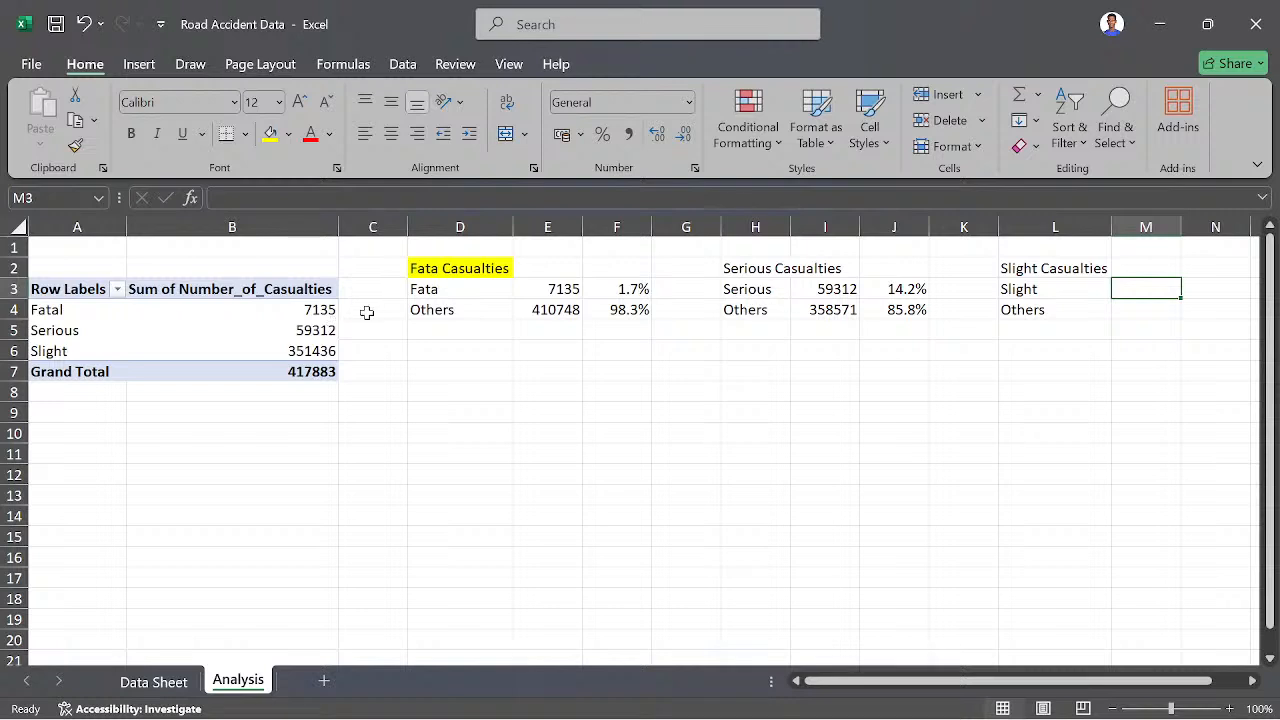
# - In M3, enter a GETPIVOTDATA formula that returns the PivotTable's casualties for Slight severity
pyautogui.click(310, 350)
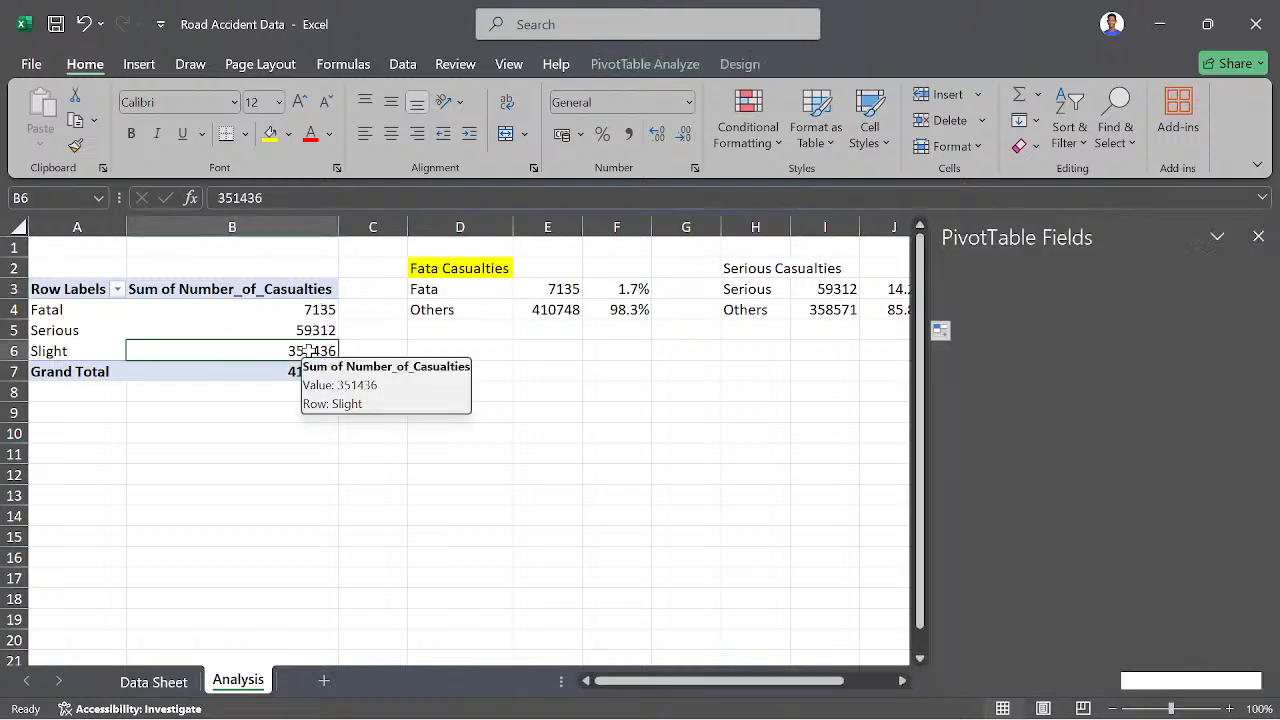
pyautogui.click(845, 390)
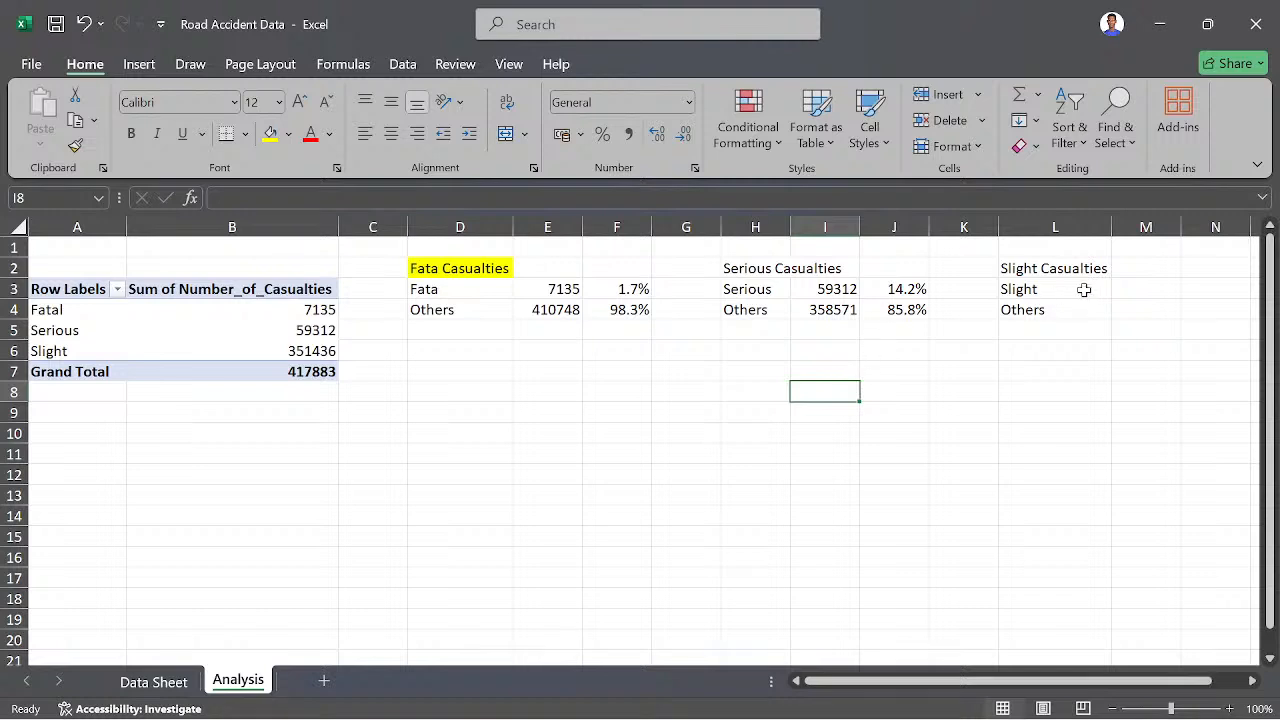
pyautogui.click(1138, 286)
pyautogui.write('=')
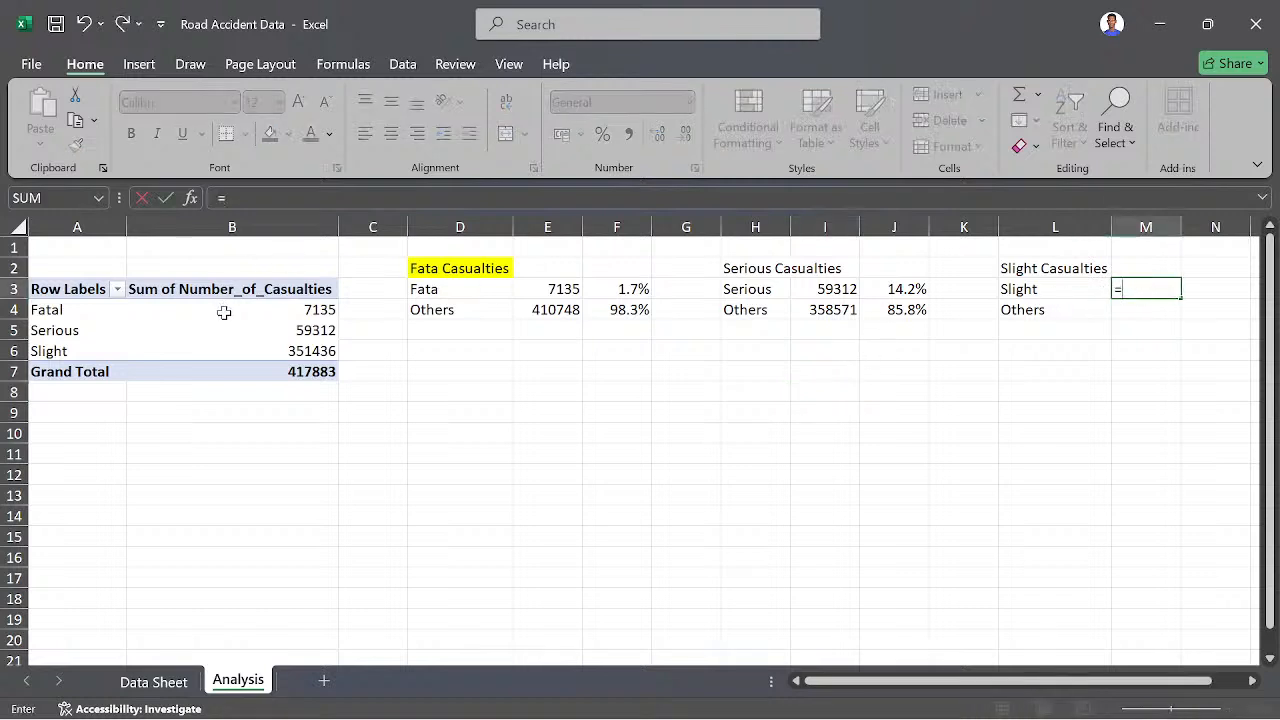
pyautogui.click(311, 351)
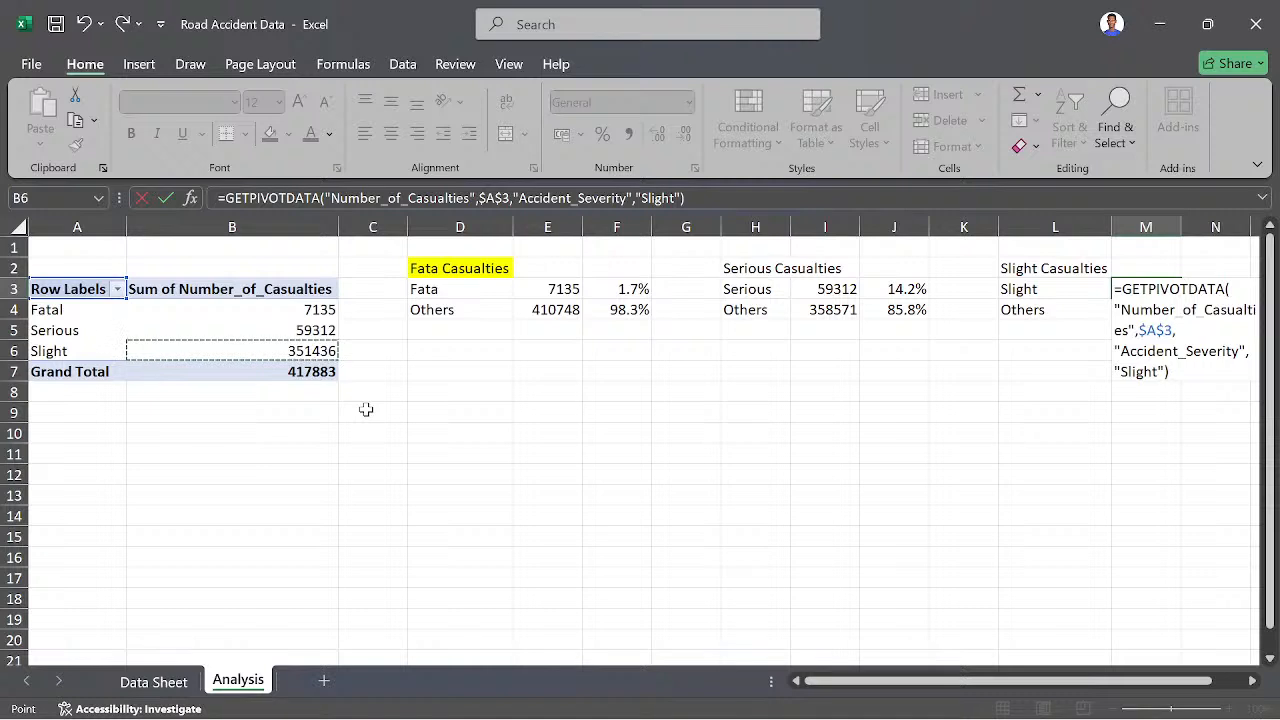
pyautogui.press('Return')
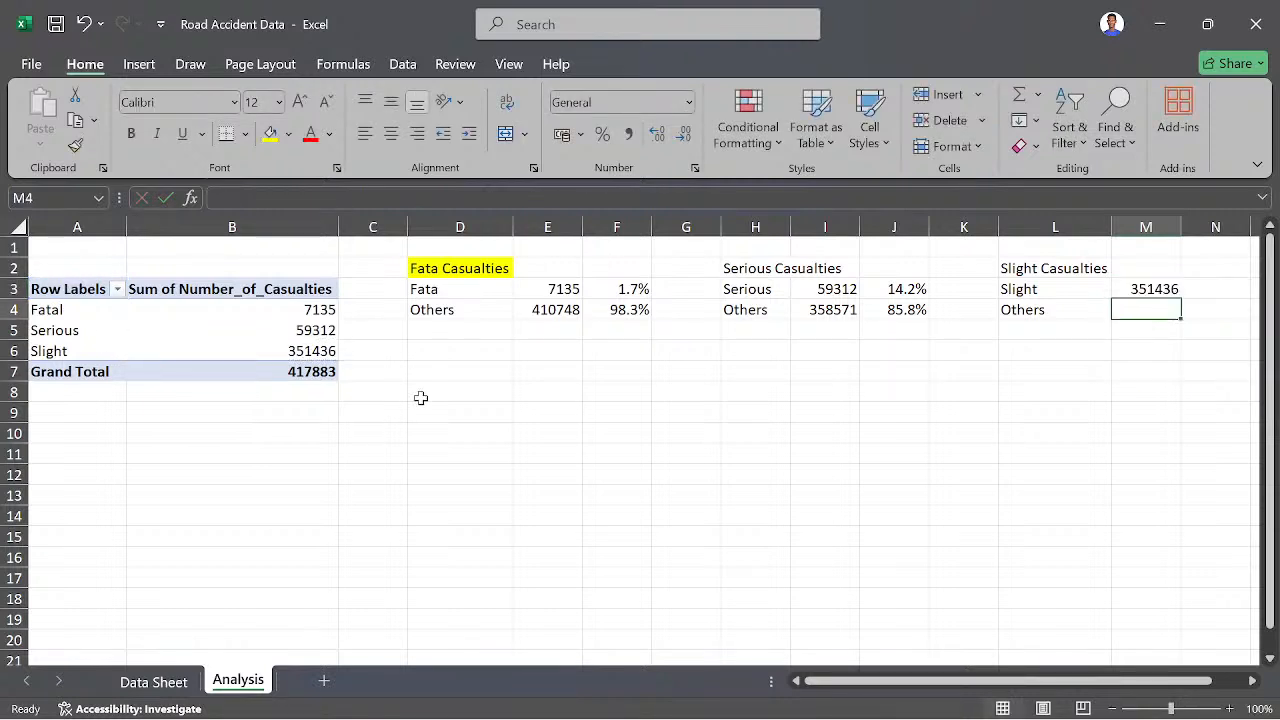
# - In M4, enter a formula adding the PivotTable's Fatal and Serious casualties with GETPIVOTDATA
pyautogui.write('=')
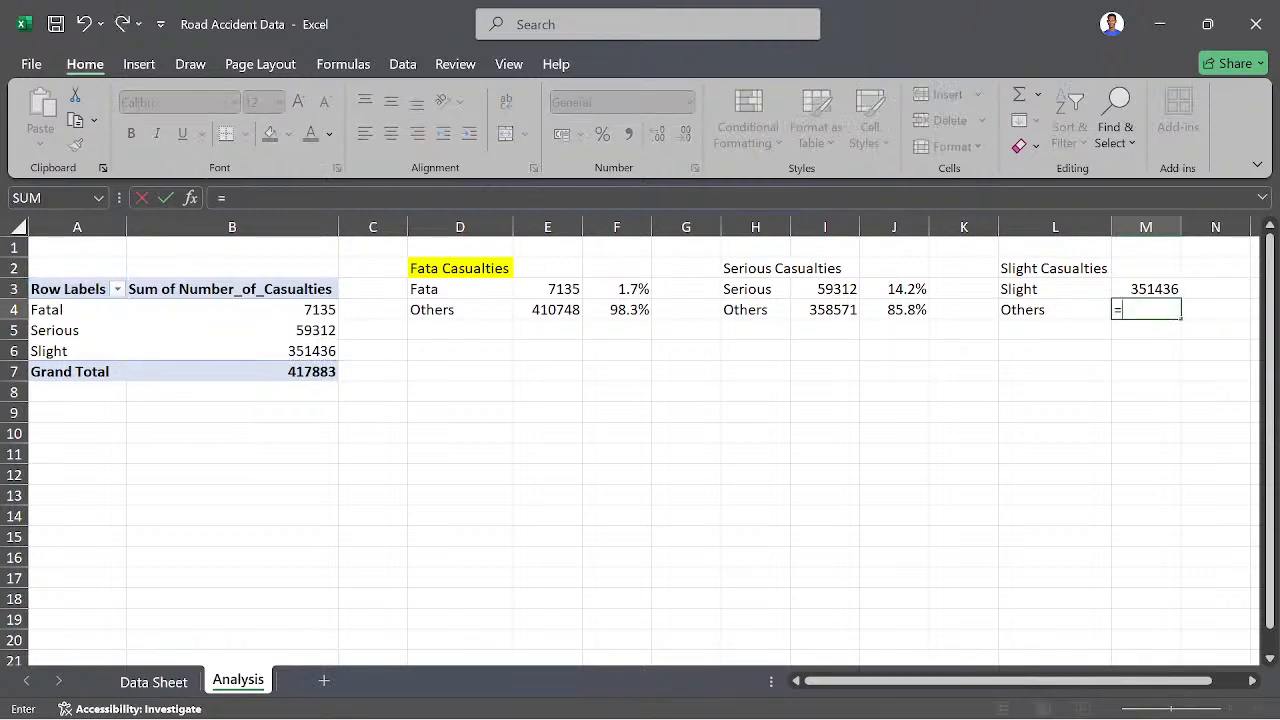
pyautogui.click(332, 309)
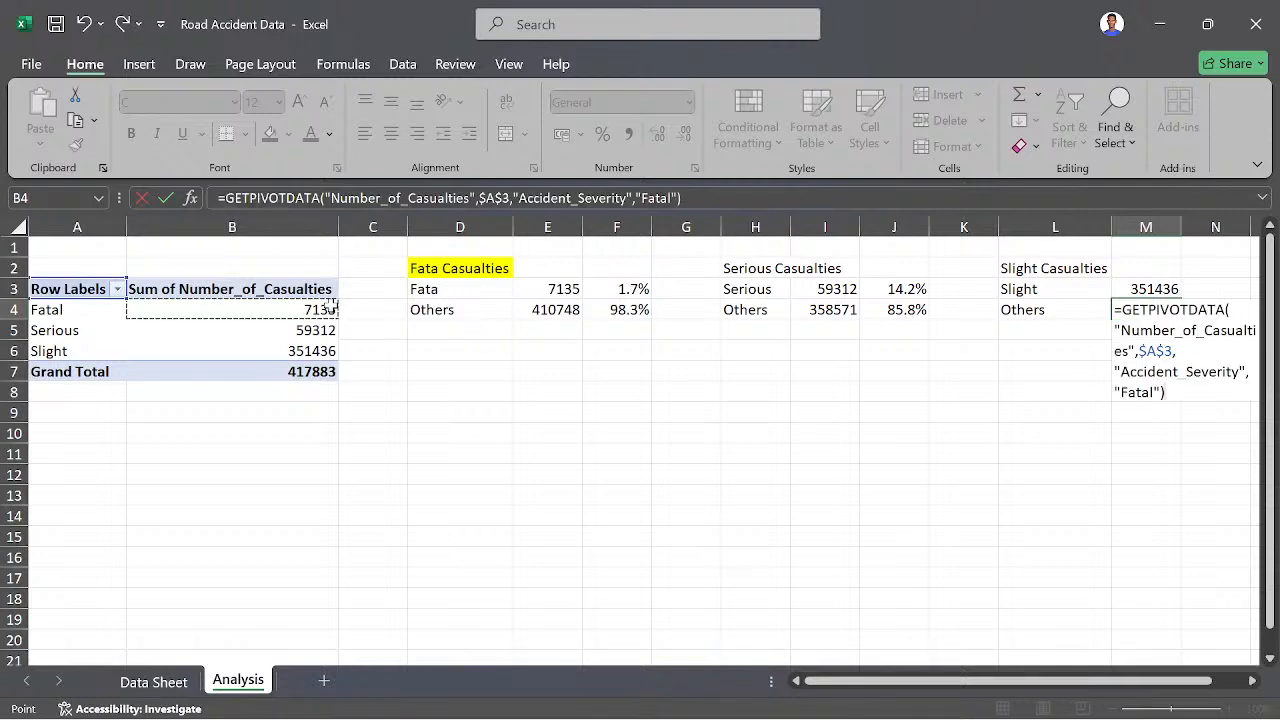
pyautogui.write('+')
pyautogui.click(300, 335)
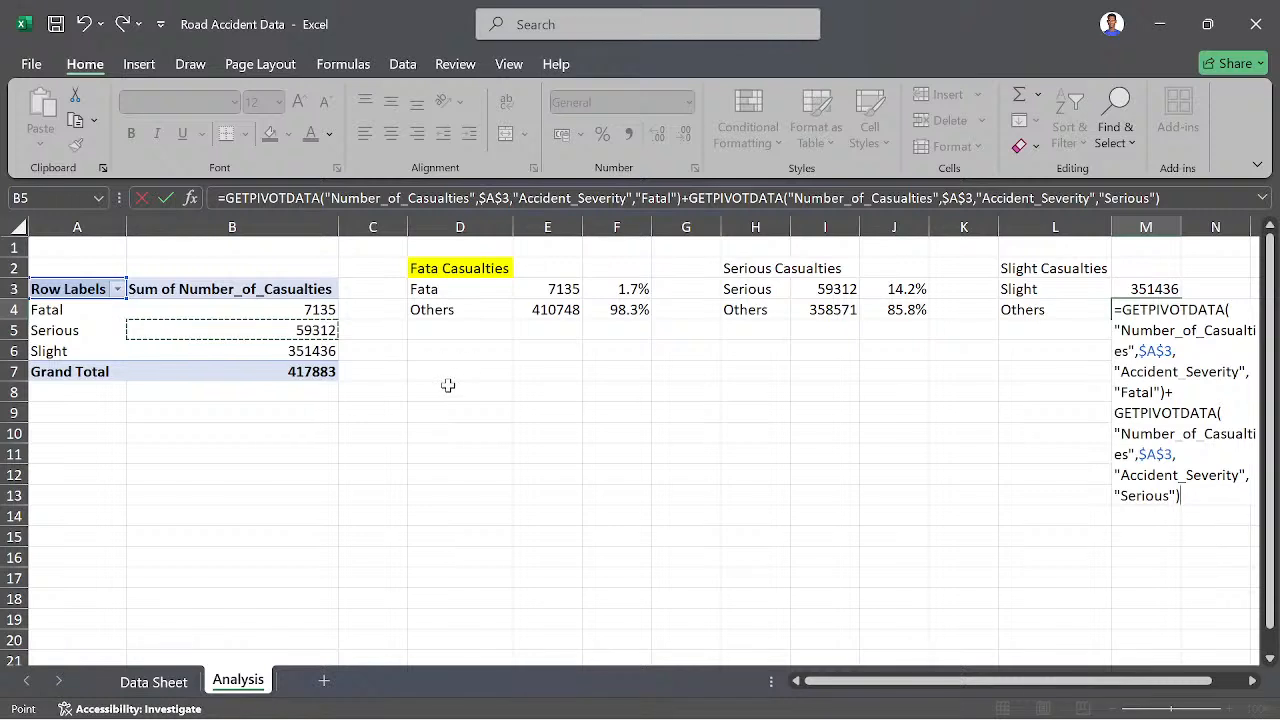
pyautogui.press('Return')
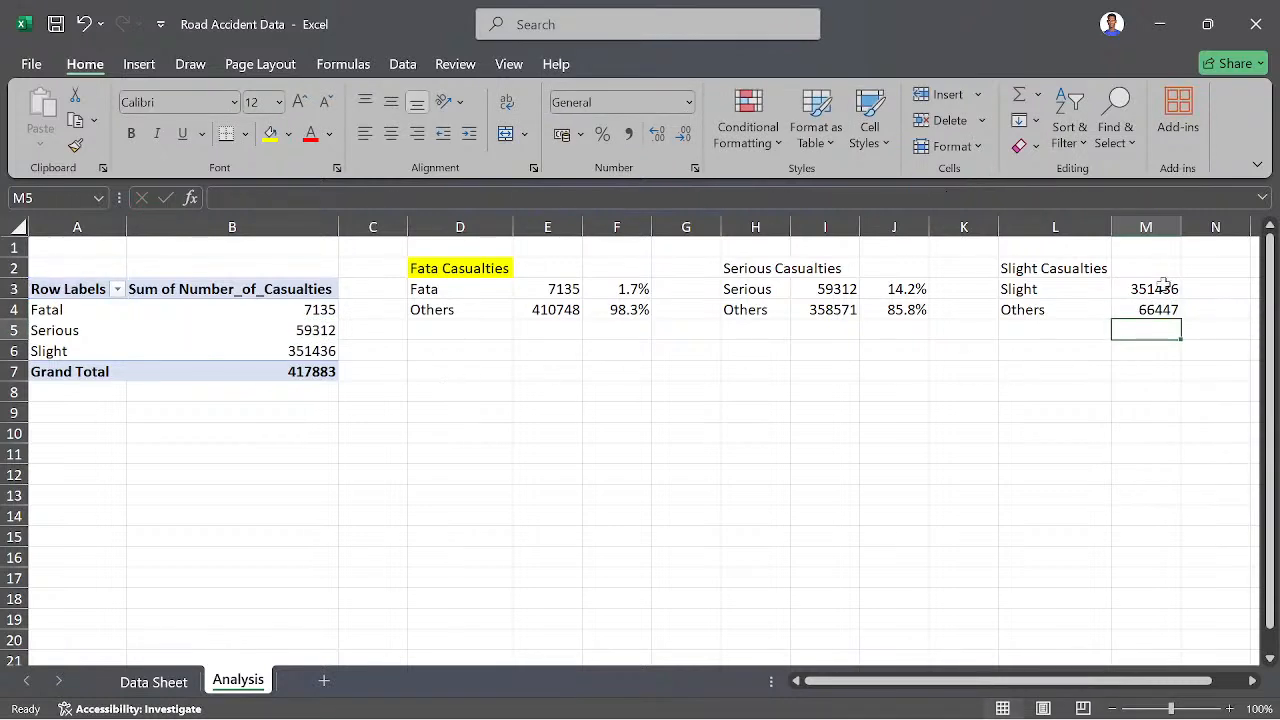
# - Try to calculate the Slight share of the PivotTable's grand total in N3
pyautogui.click(1214, 286)
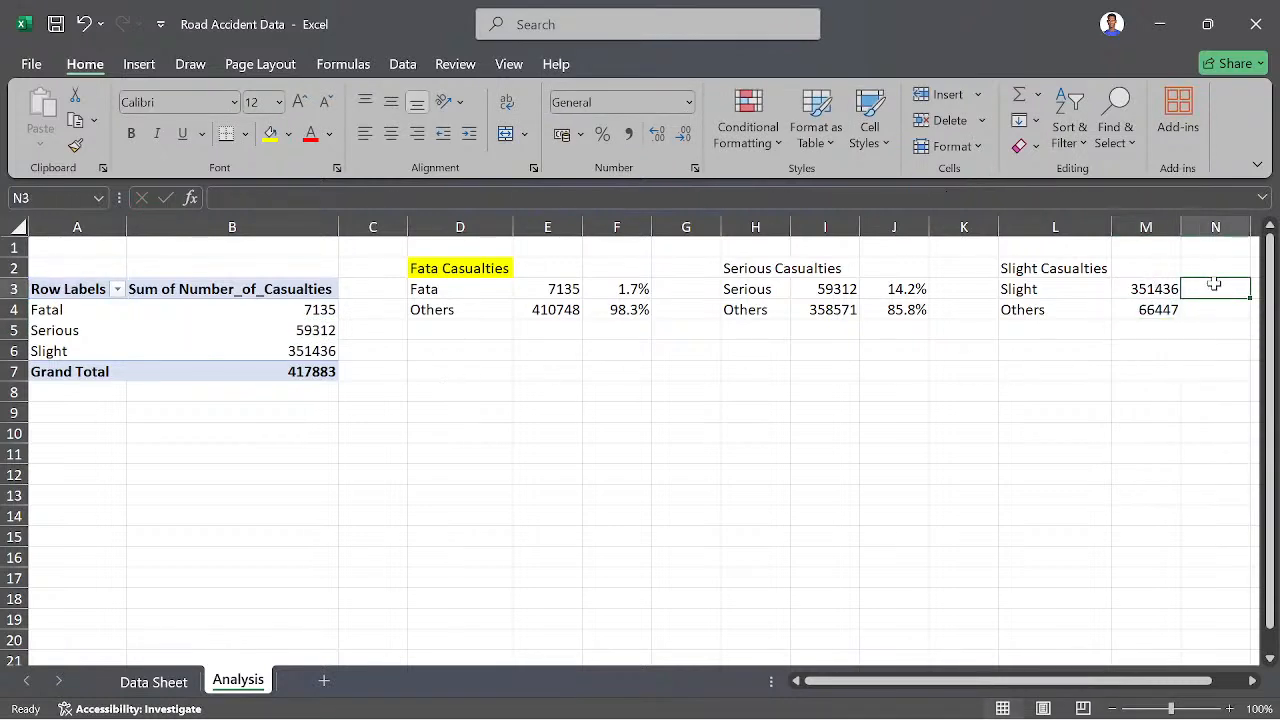
pyautogui.write('=')
pyautogui.click(1163, 289)
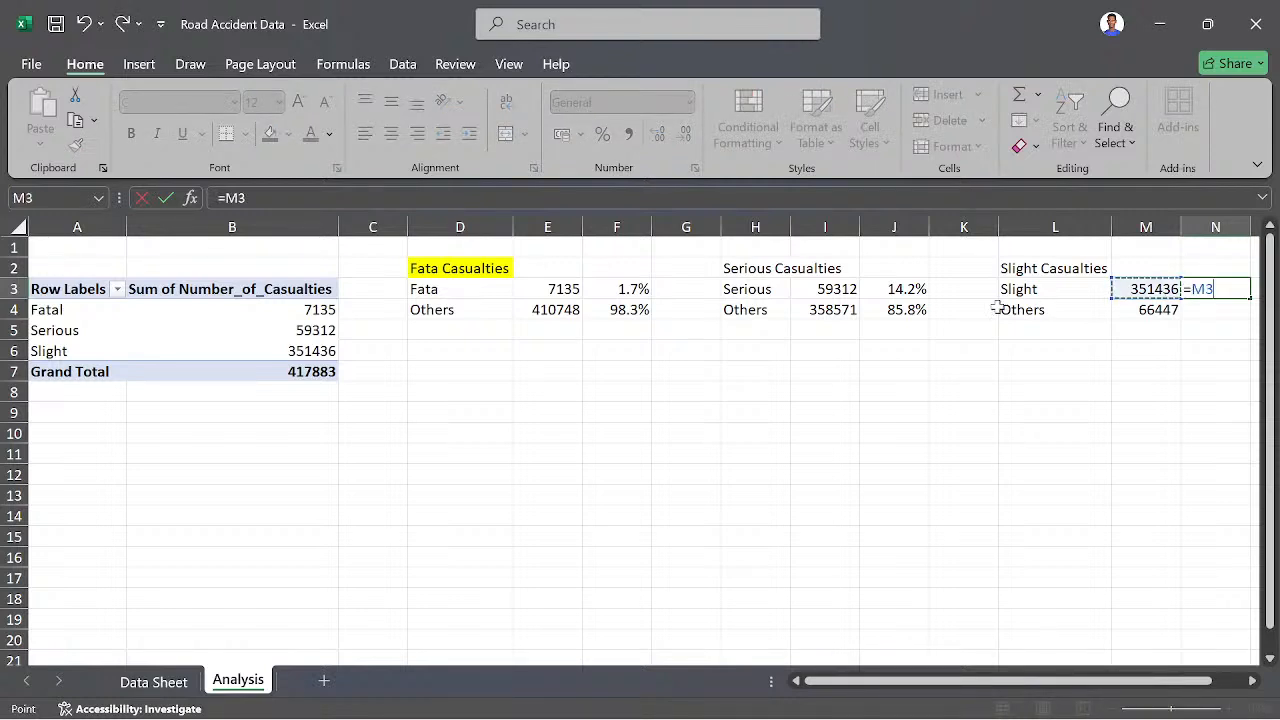
pyautogui.click(300, 371)
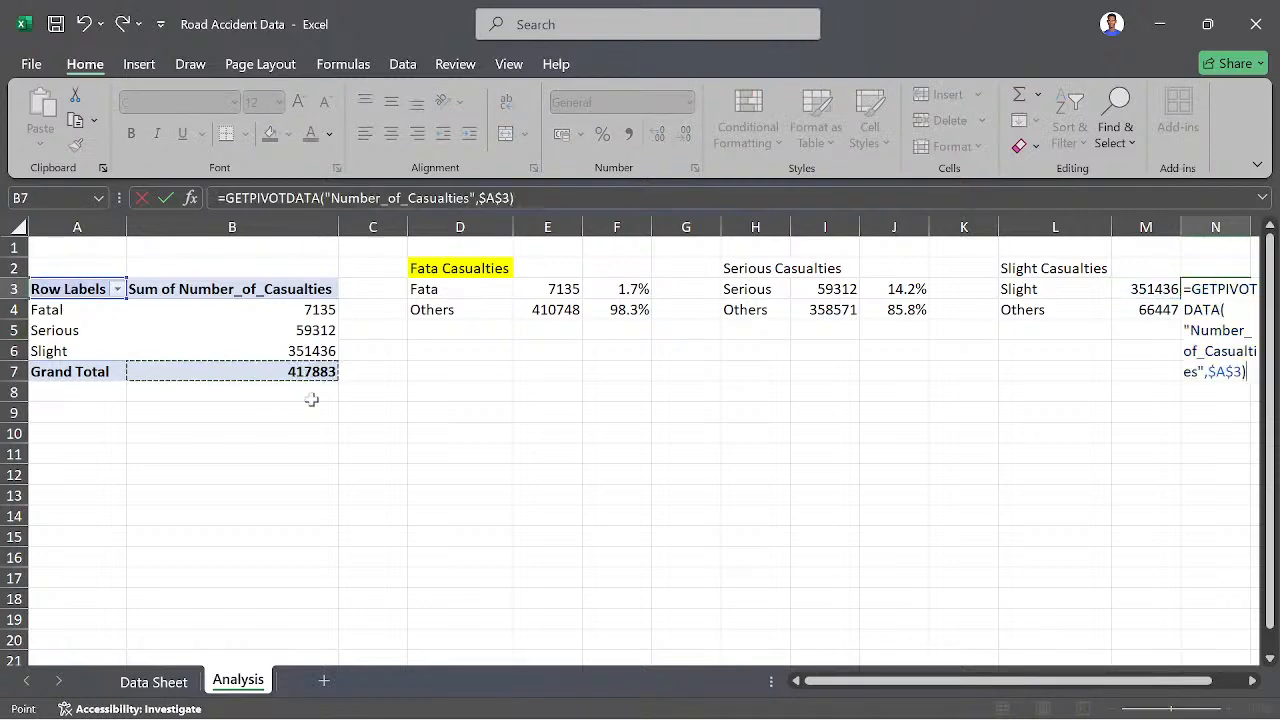
pyautogui.press('Return')
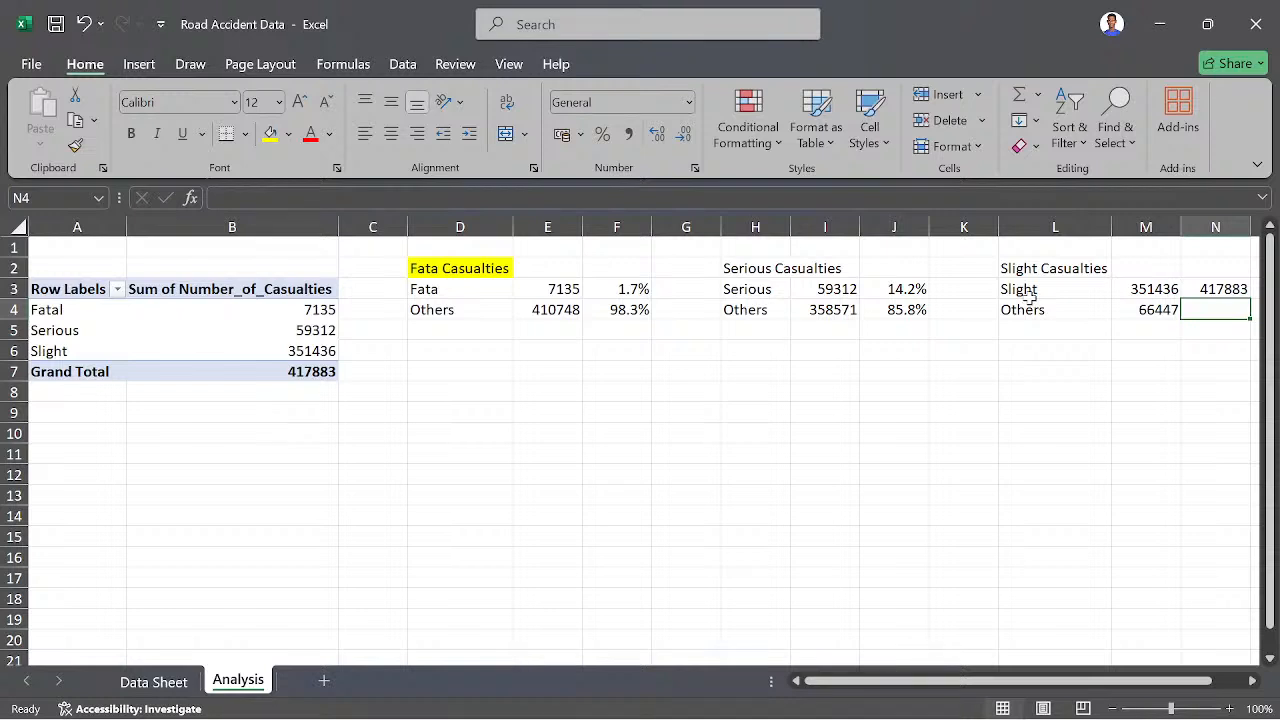
# - In N3, enter a formula dividing M3 by the PivotTable's grand total with GETPIVOTDATA, and fill it down to N4
pyautogui.click(1208, 290)
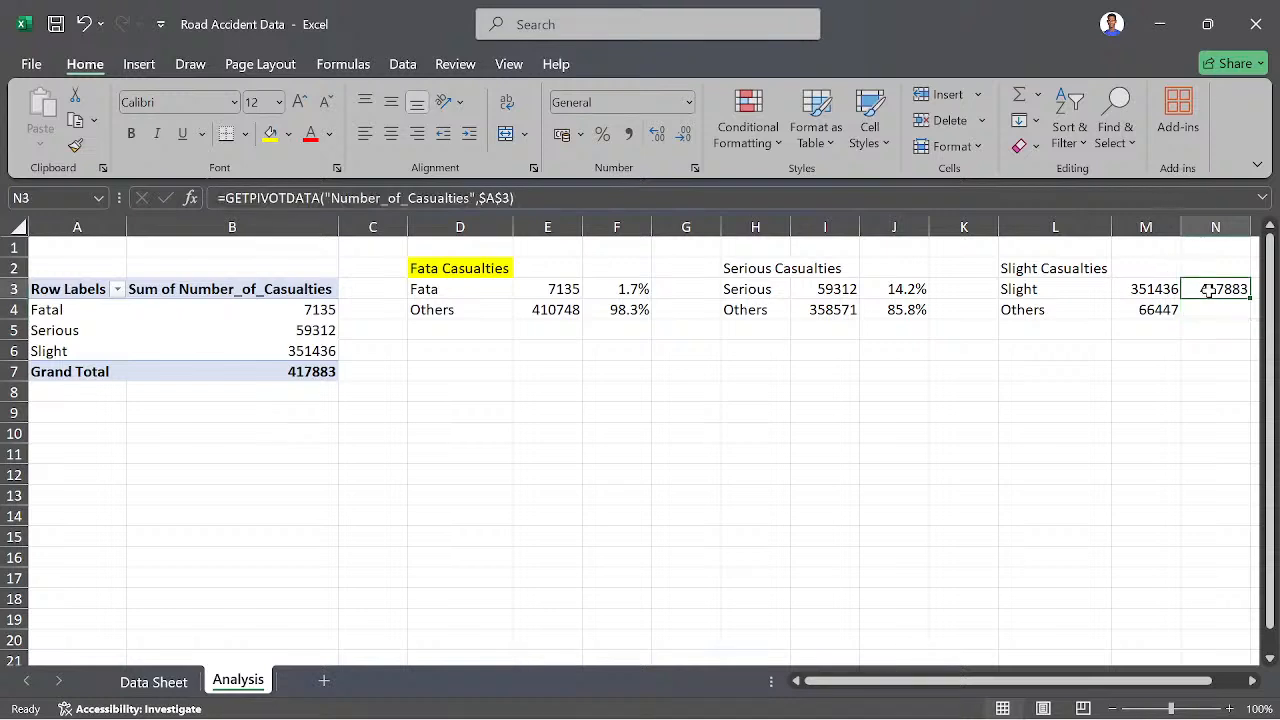
pyautogui.doubleClick(1208, 290)
pyautogui.press('Escape')
pyautogui.write('=')
pyautogui.click(1173, 294)
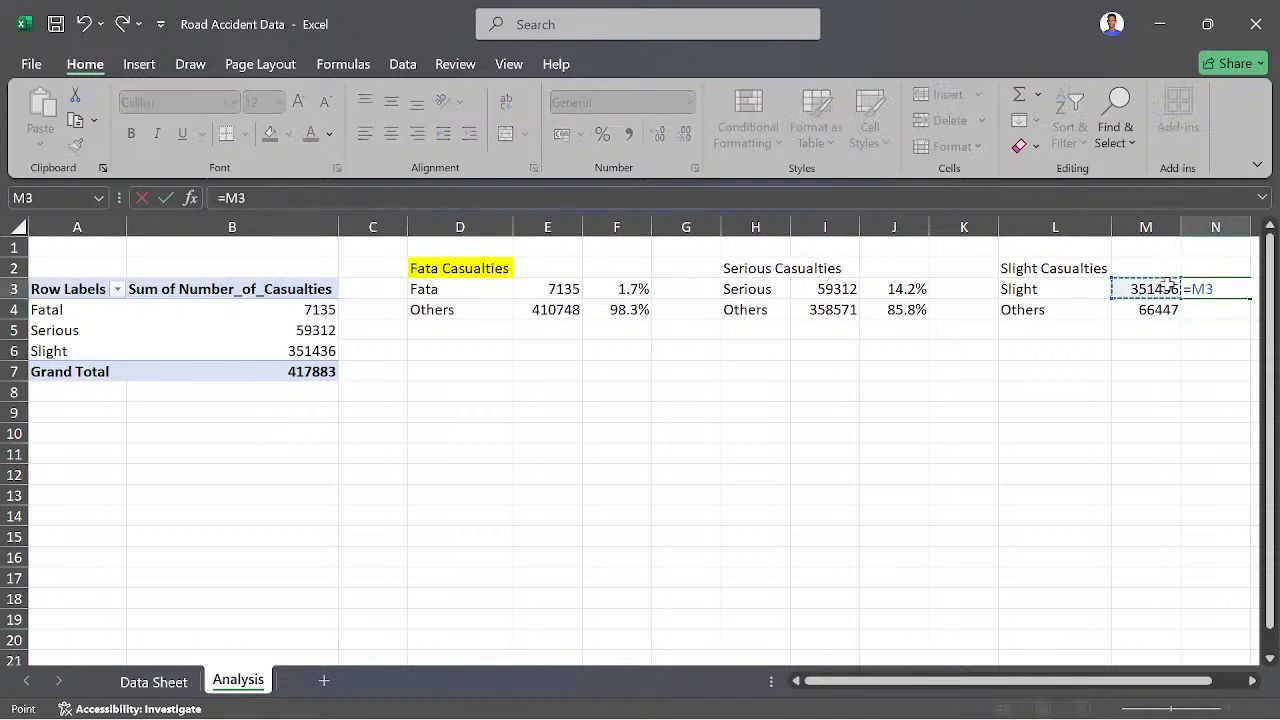
pyautogui.write('/')
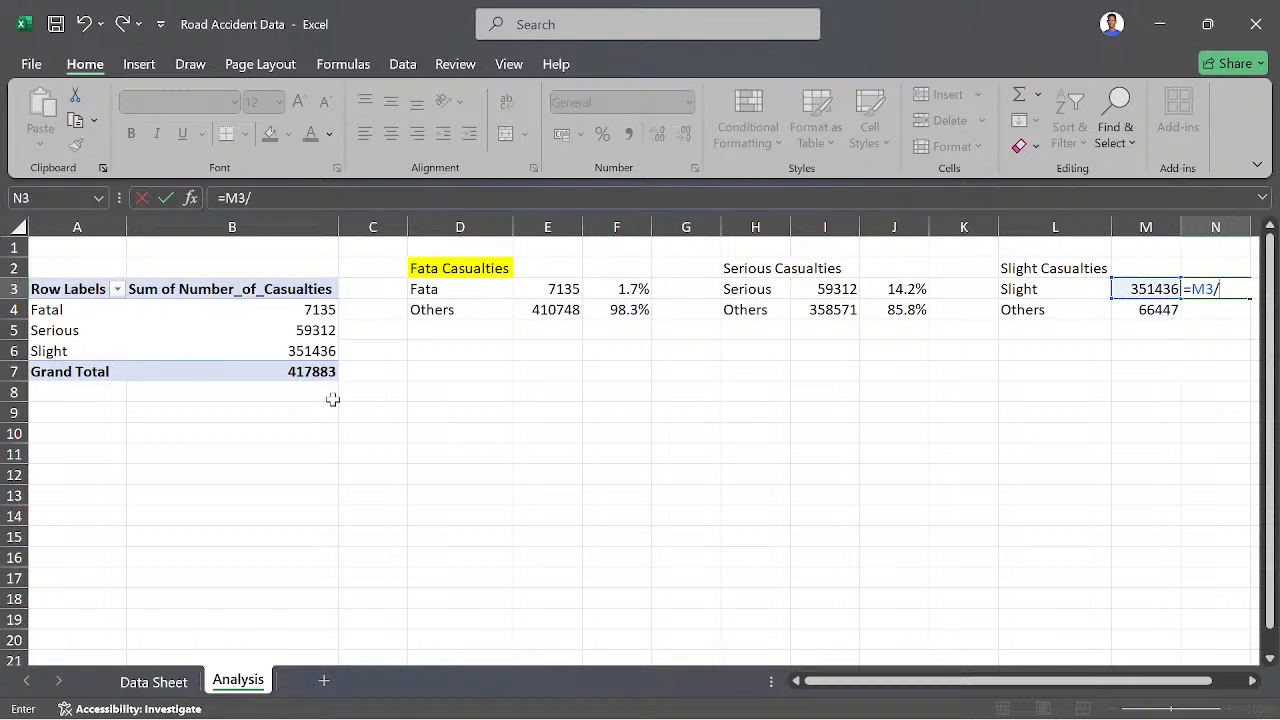
pyautogui.click(300, 378)
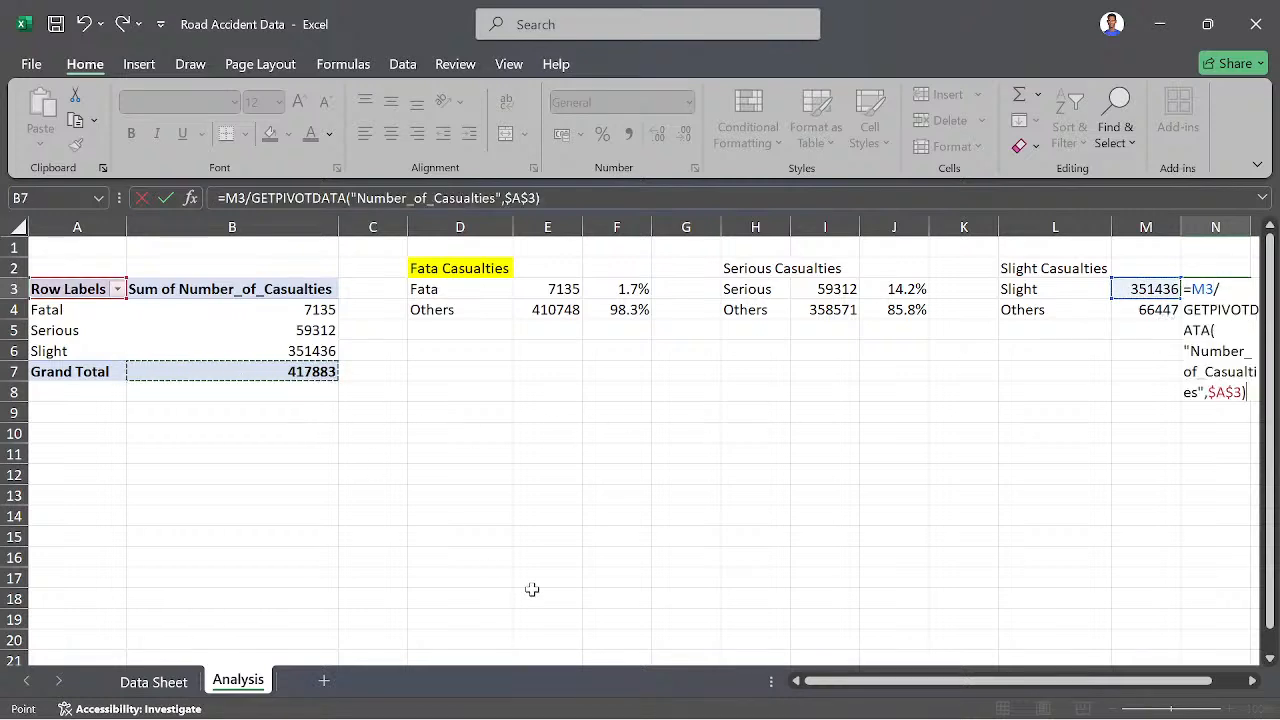
pyautogui.press('Return')
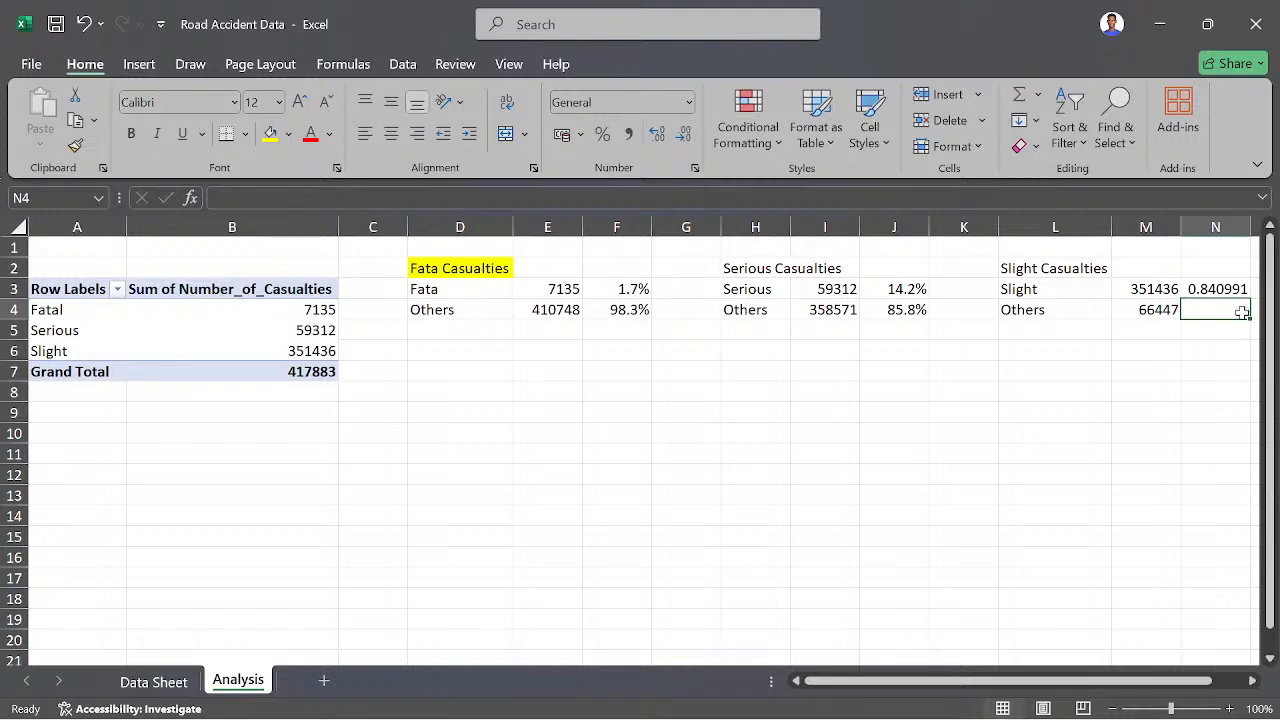
pyautogui.click(1236, 287)
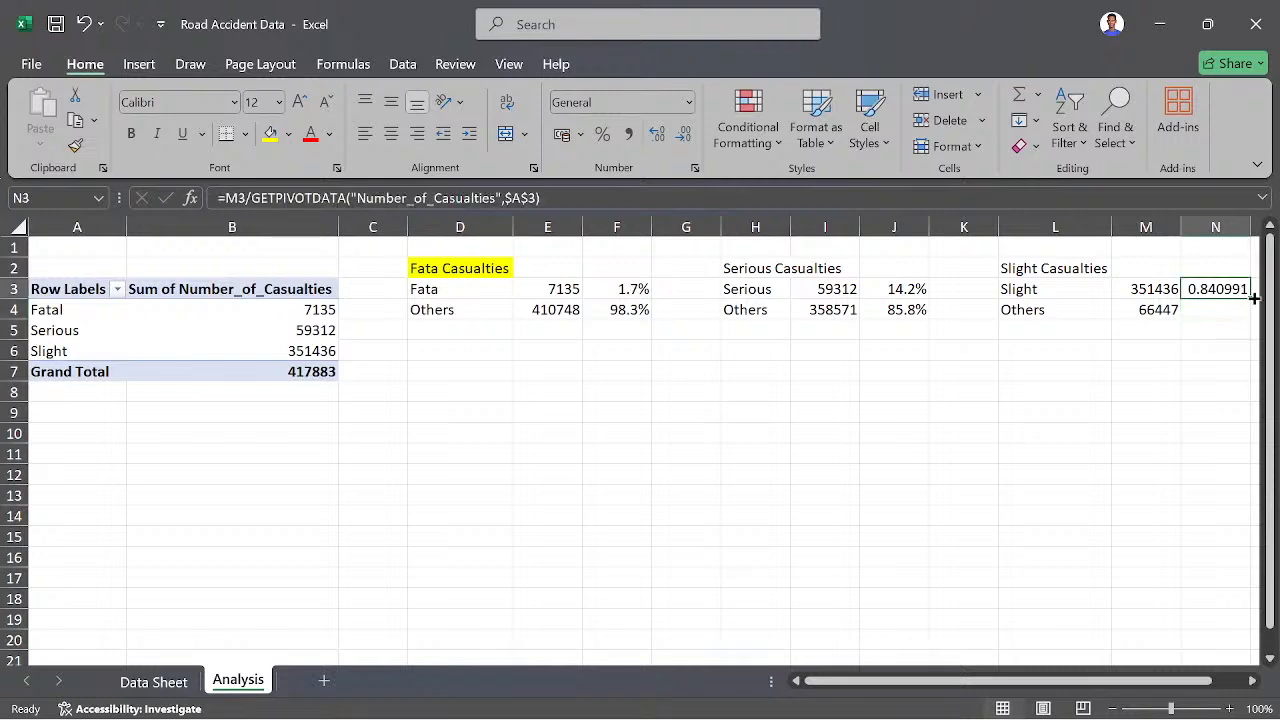
pyautogui.moveTo(1250, 298); pyautogui.dragTo(1248, 316)
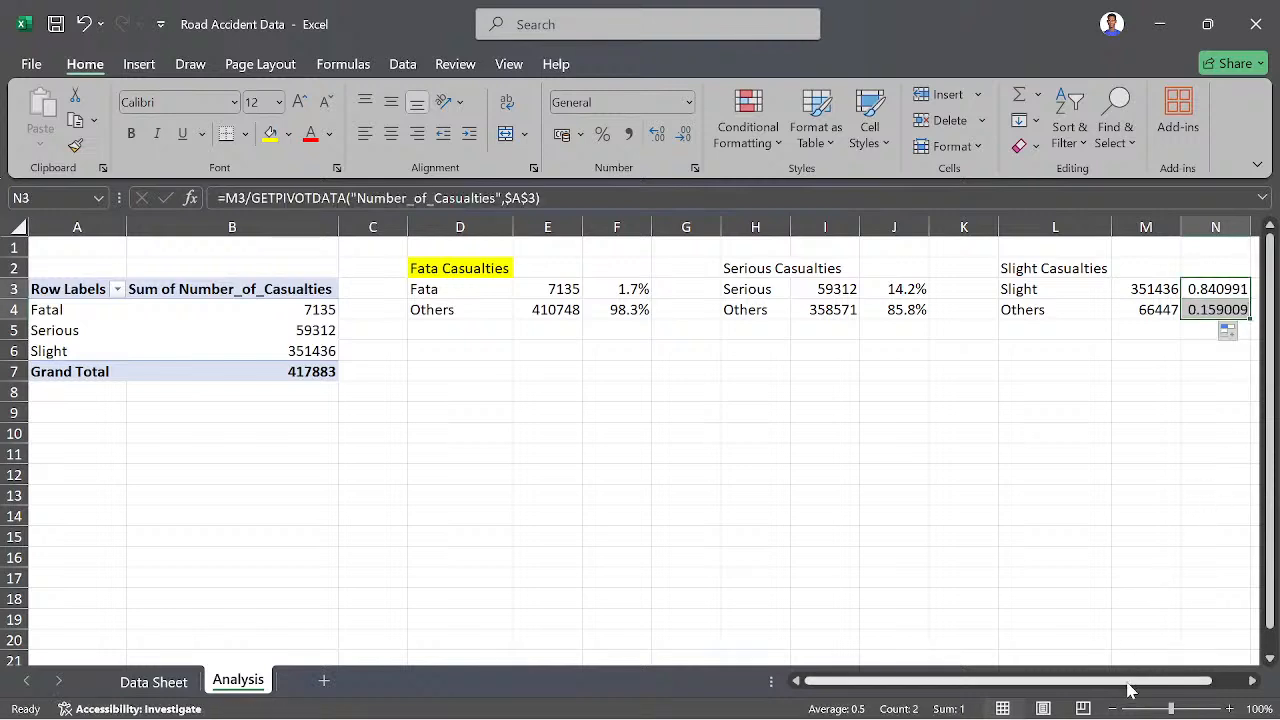
# - Format the Slight Casualties shares in column N as percentages with one decimal place
pyautogui.moveTo(1134, 681); pyautogui.dragTo(1160, 684)
pyautogui.moveTo(1088, 259); pyautogui.dragTo(1114, 313)
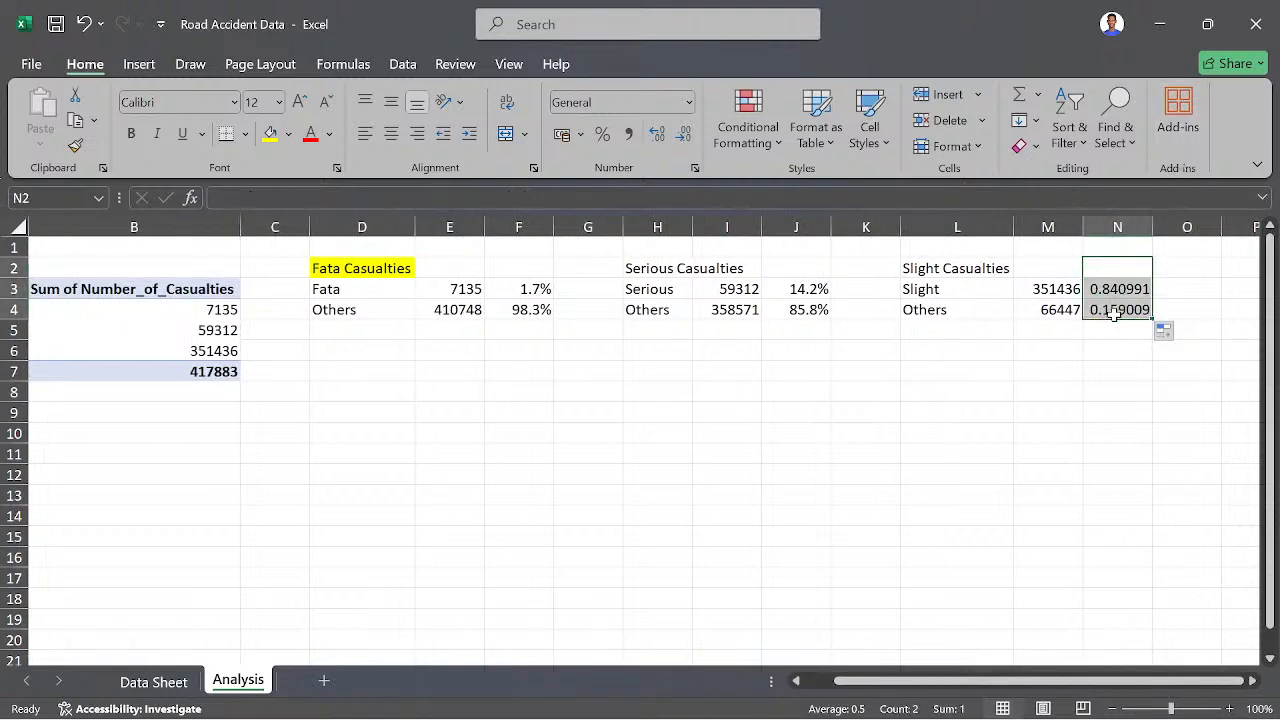
pyautogui.click(603, 134)
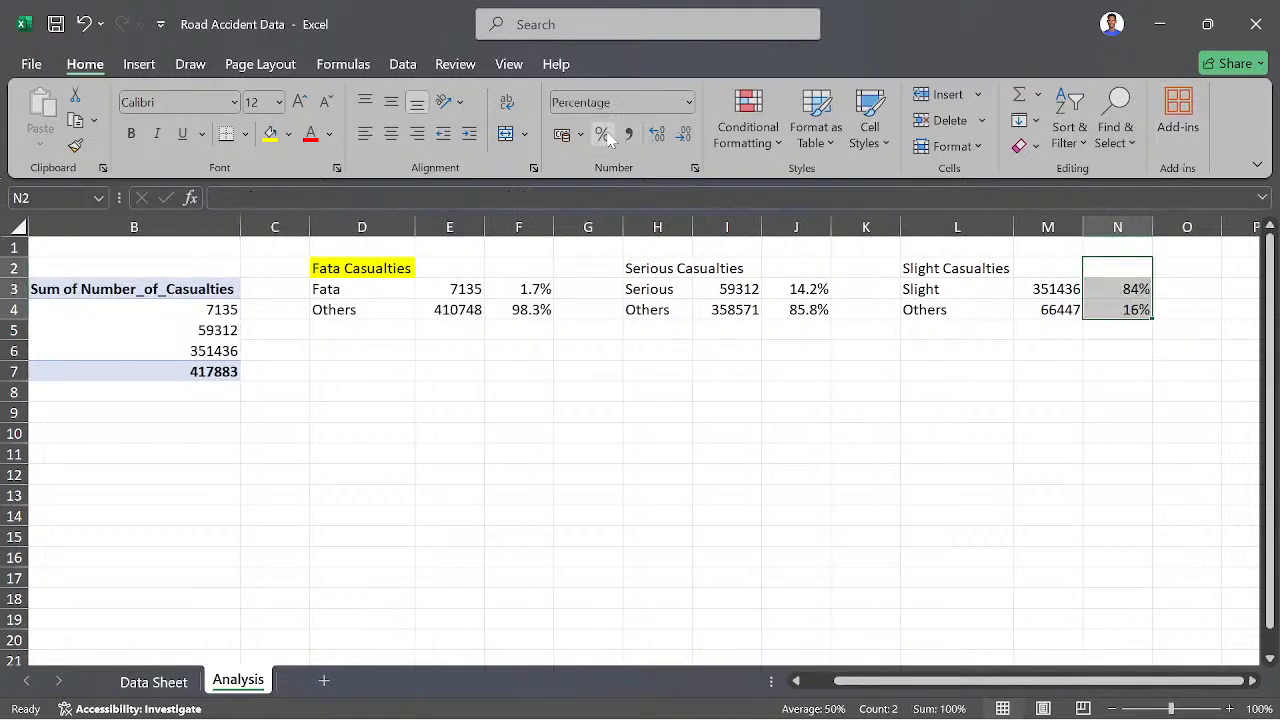
pyautogui.click(658, 136)
pyautogui.click(912, 390)
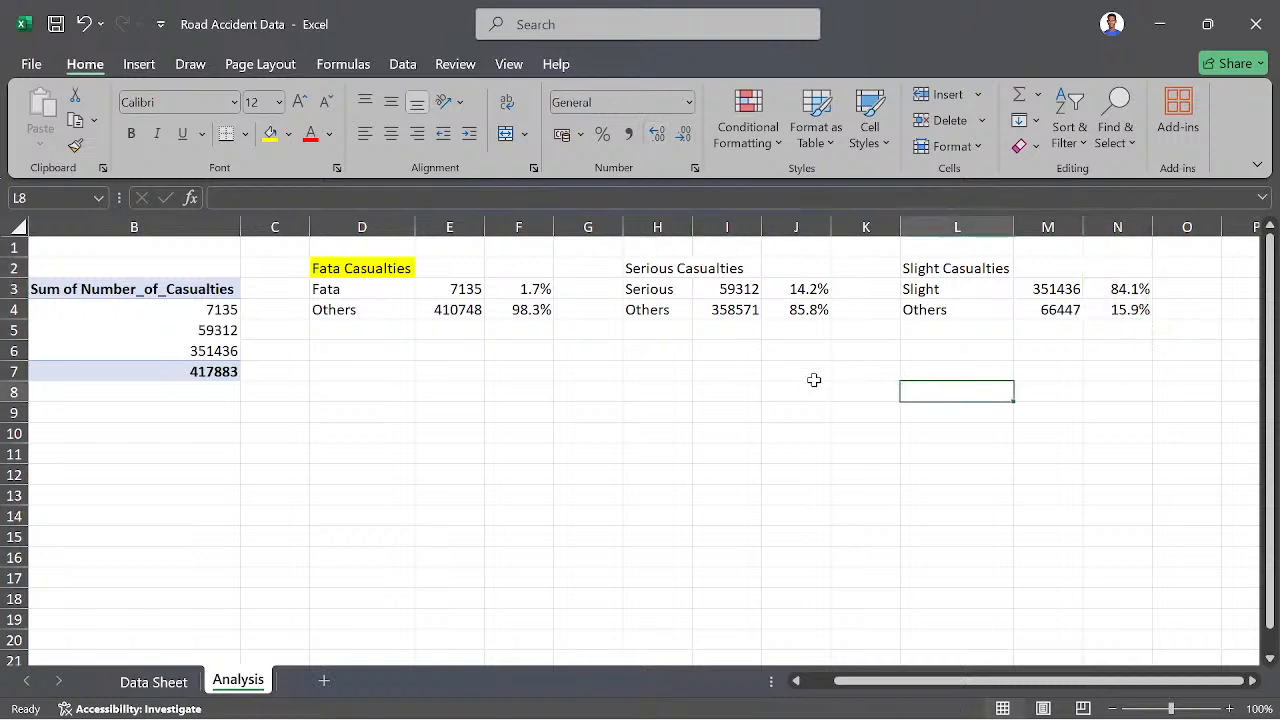
# - Highlight the Slight Casualties and Serious Casualties headings in yellow, and widen column H to fit its heading
pyautogui.click(944, 267)
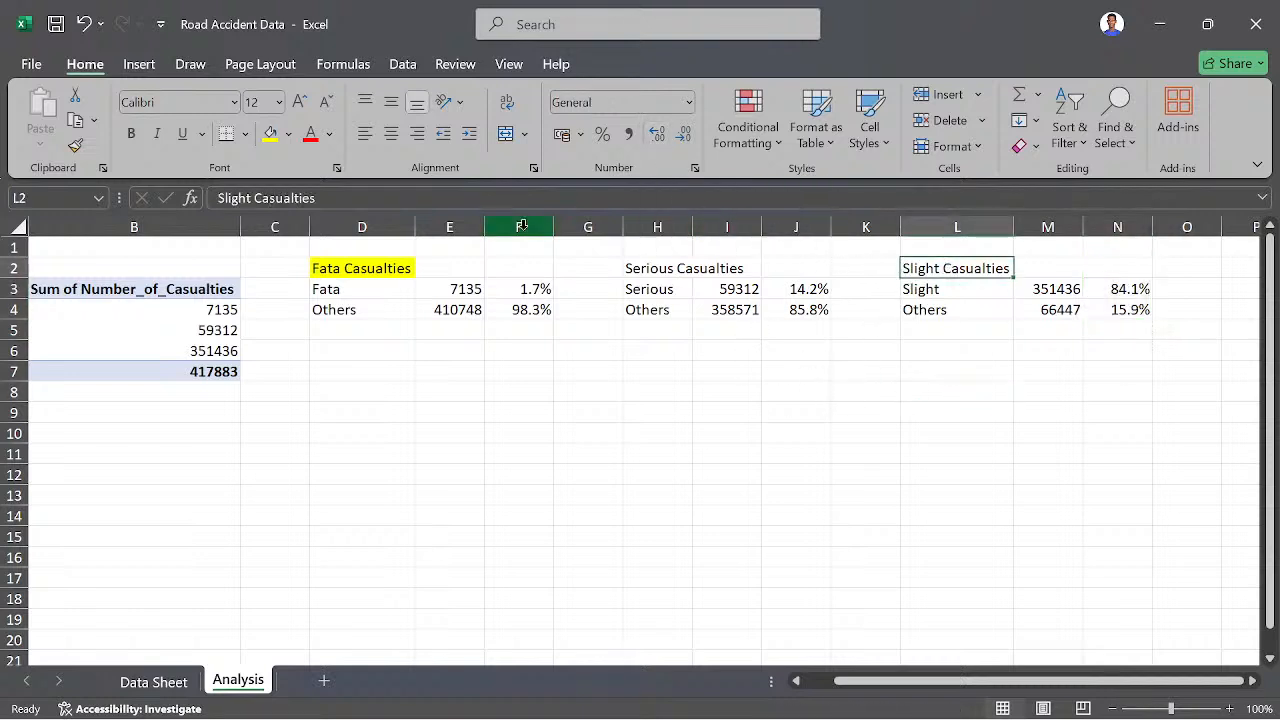
pyautogui.click(270, 133)
pyautogui.click(733, 266)
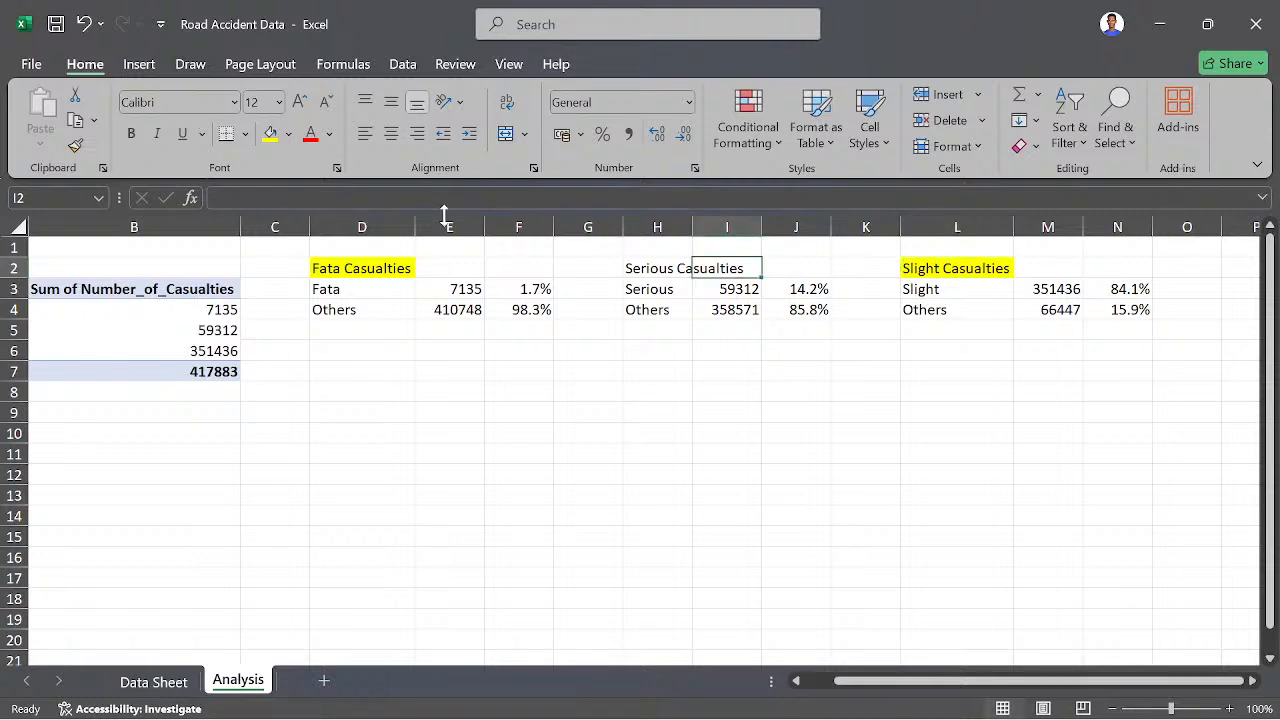
pyautogui.click(663, 287)
pyautogui.click(655, 267)
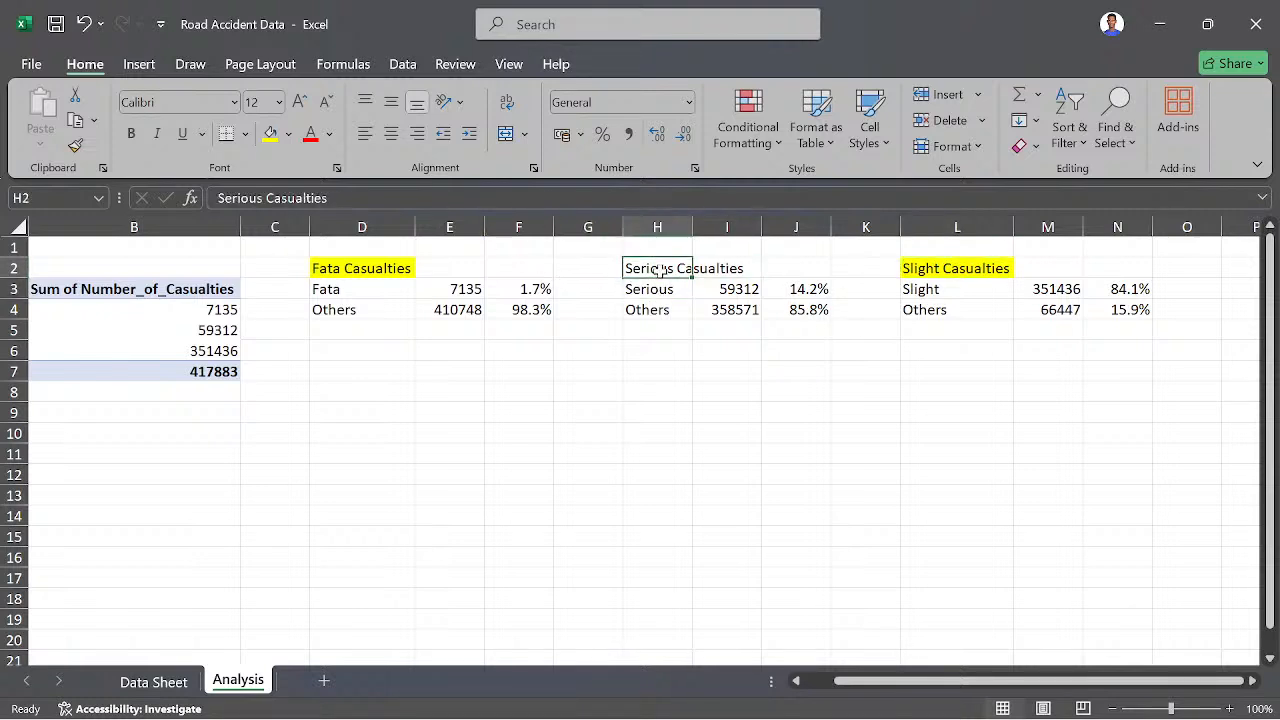
pyautogui.click(270, 133)
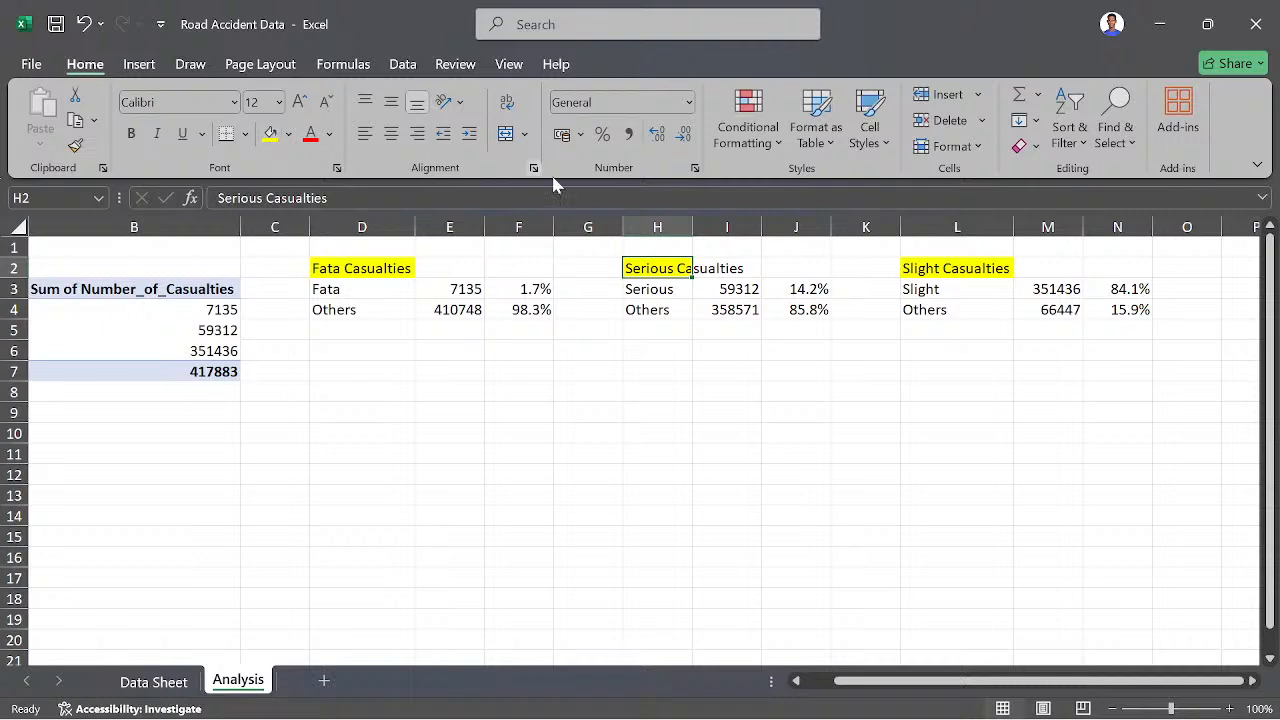
pyautogui.moveTo(692, 228); pyautogui.dragTo(747, 228)
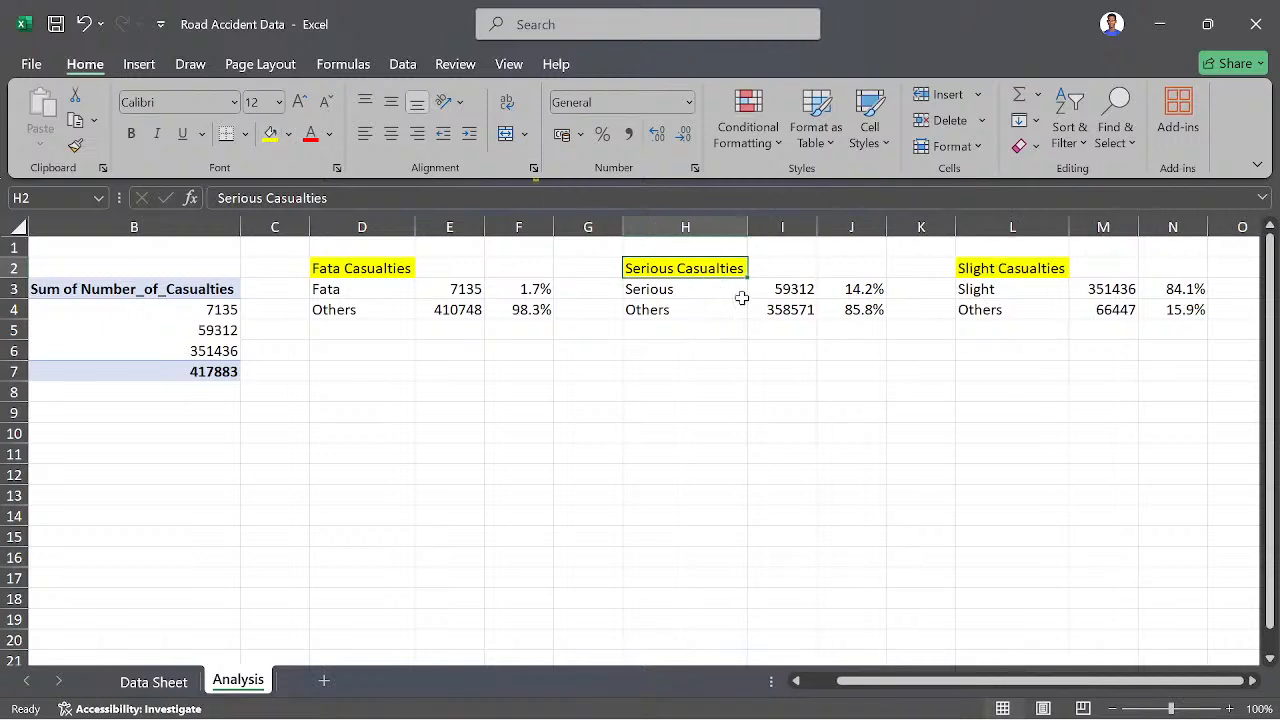
pyautogui.click(926, 428)
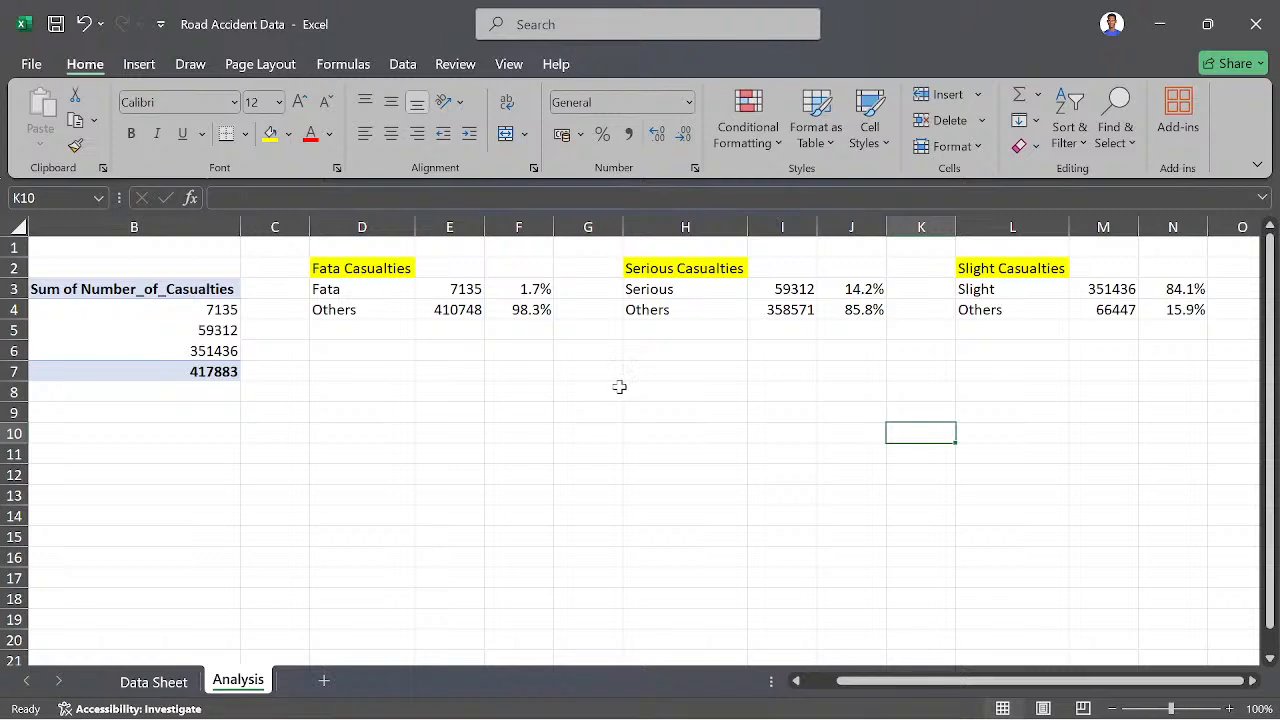
# - Copy the severity PivotTable in A3:B7 and paste it at A10
pyautogui.moveTo(908, 681); pyautogui.dragTo(848, 685)
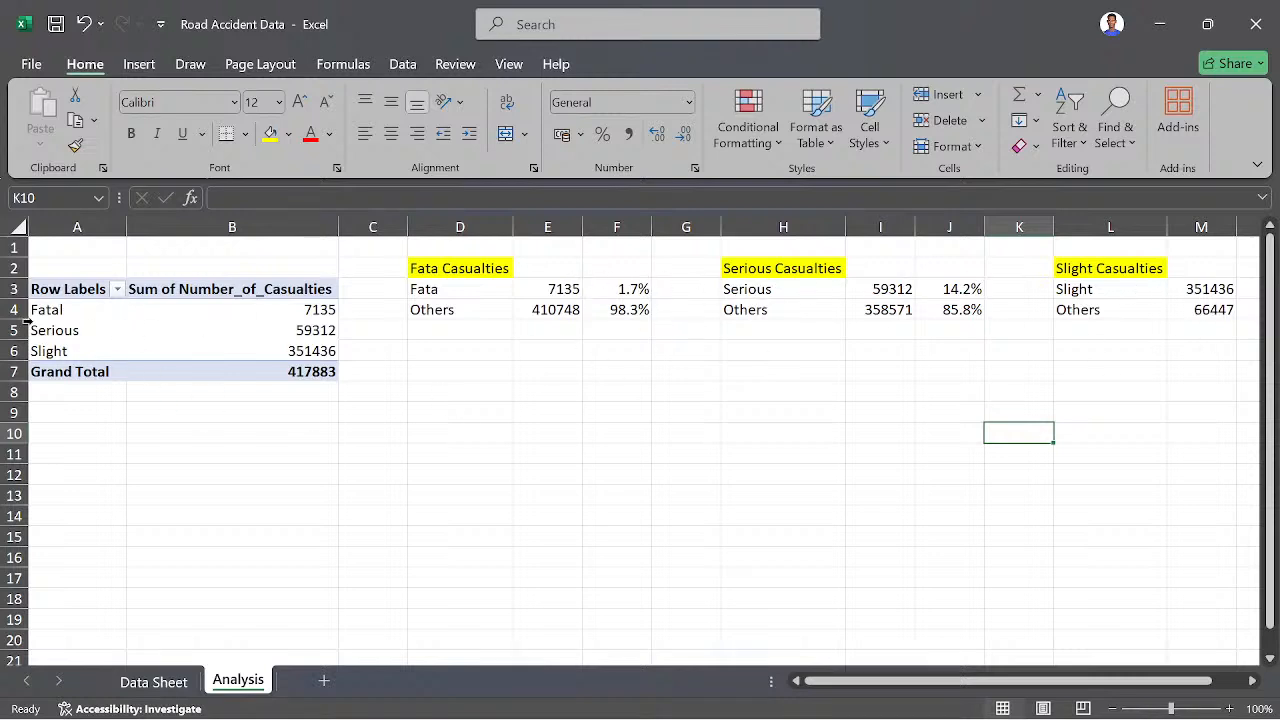
pyautogui.moveTo(42, 289); pyautogui.dragTo(258, 364)
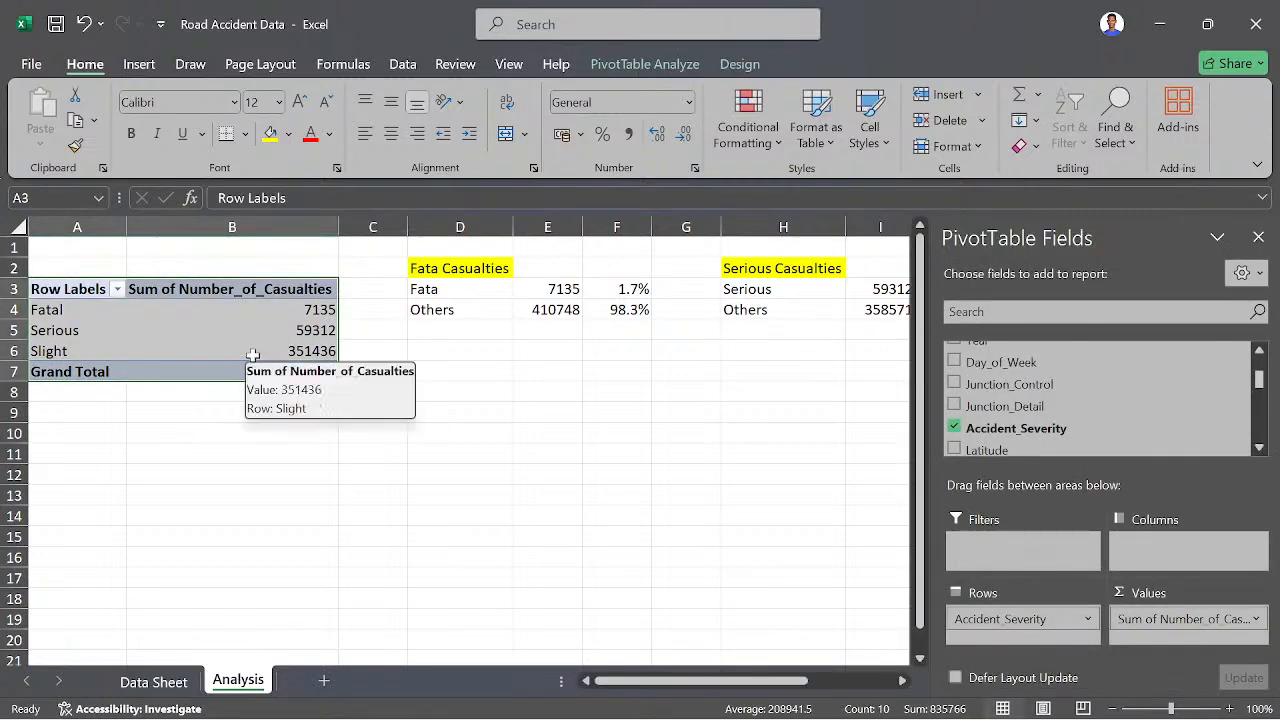
pyautogui.hotkey('ctrl', 'c')
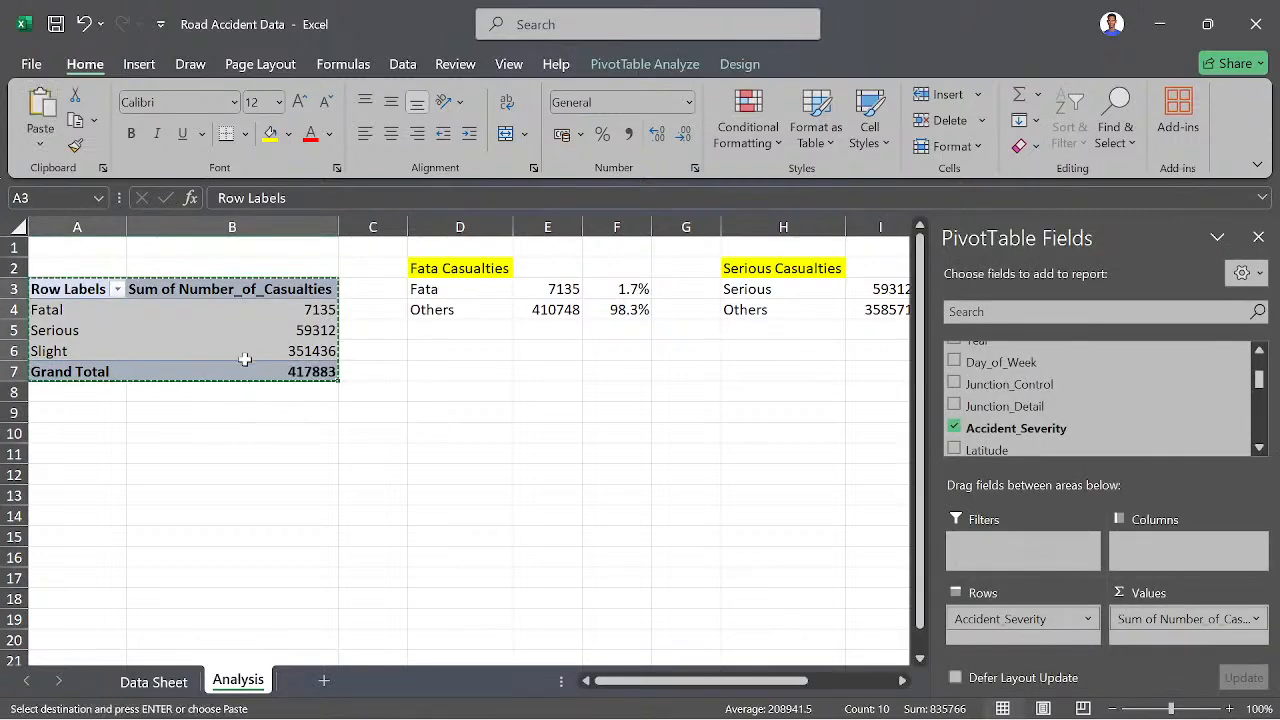
pyautogui.click(79, 435)
pyautogui.hotkey('ctrl', 'v')
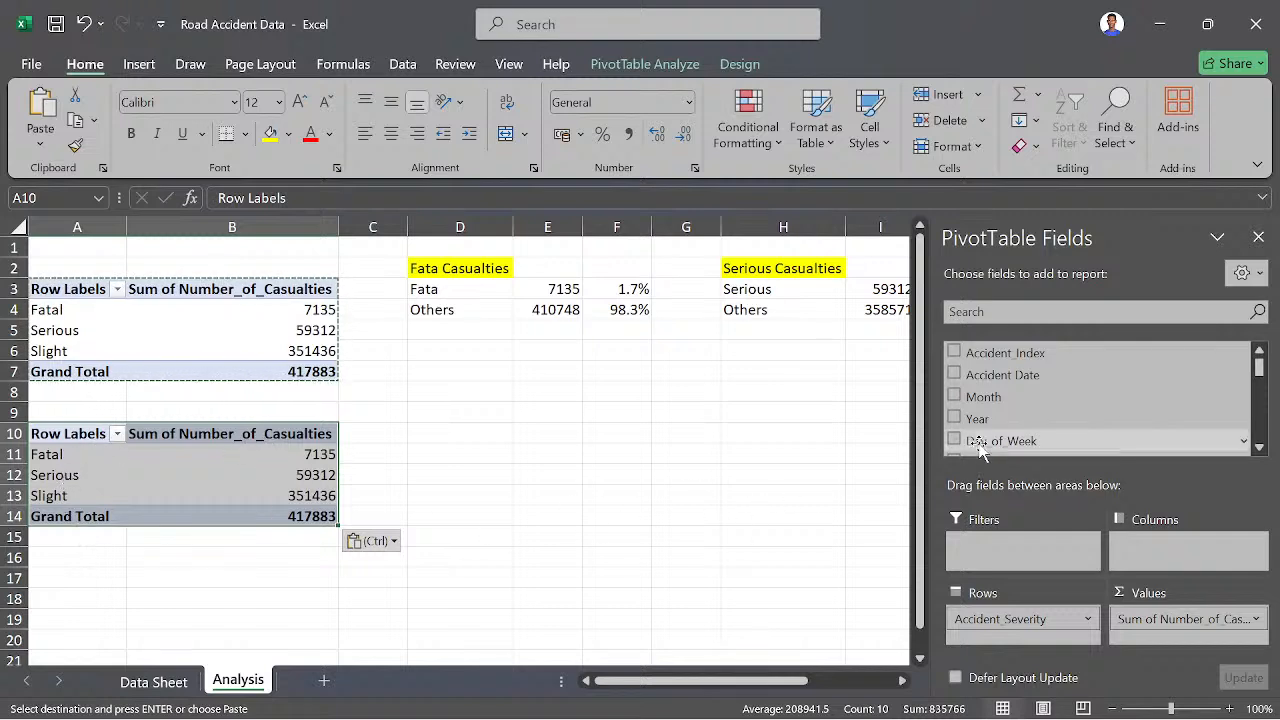
# - In the copied PivotTable, replace the Accident_Severity row field with Vehicle_Type
pyautogui.scroll(-3, 1014, 424)
pyautogui.scroll(3, 1014, 424)
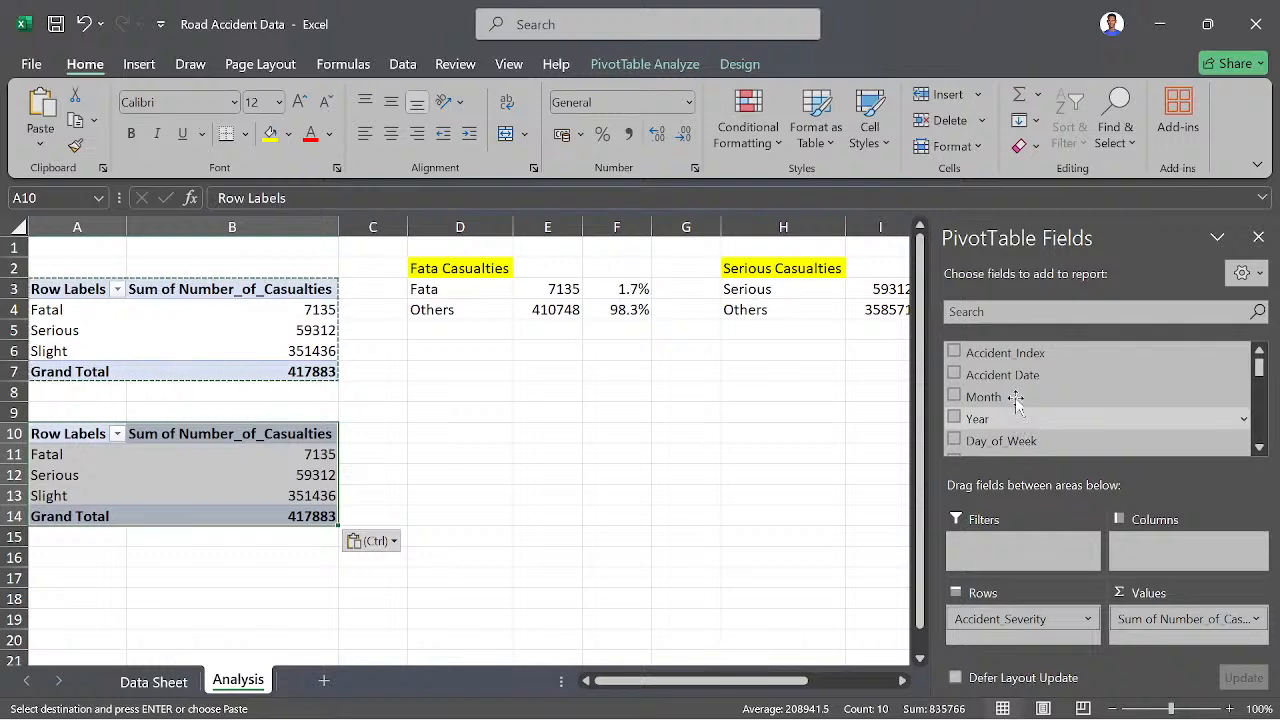
pyautogui.scroll(-6, 1048, 390)
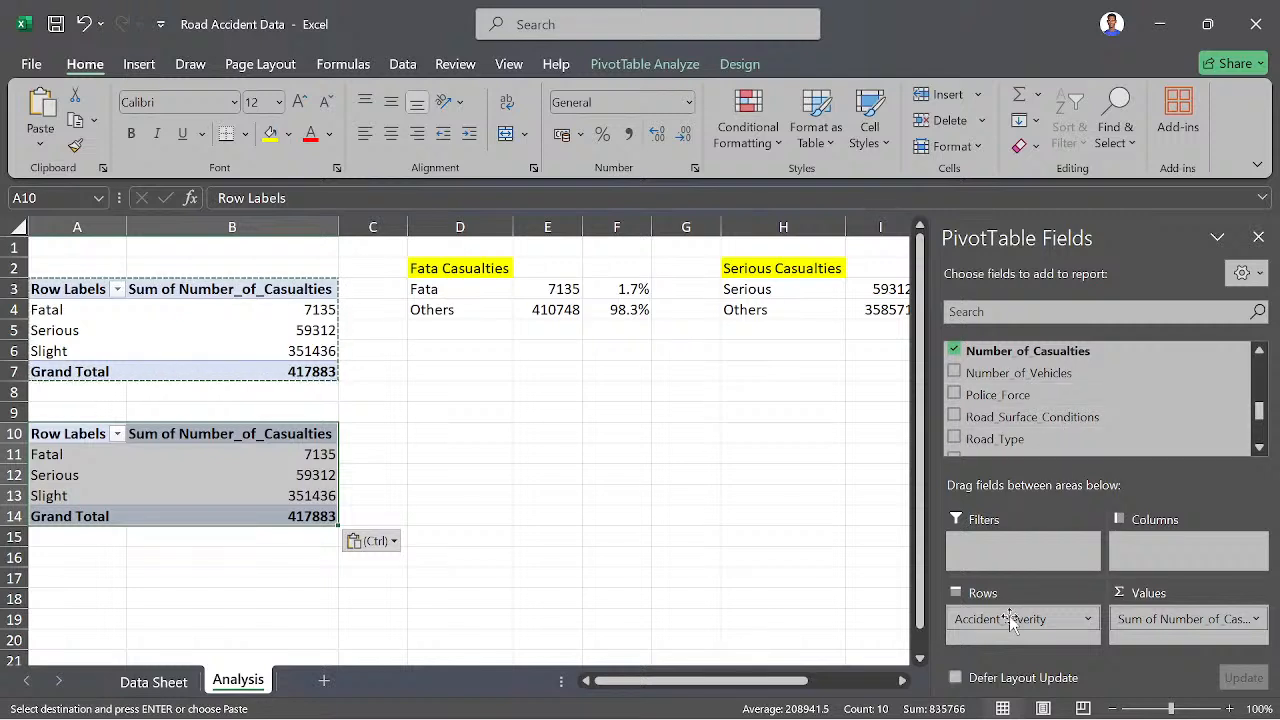
pyautogui.moveTo(1012, 619); pyautogui.dragTo(810, 598)
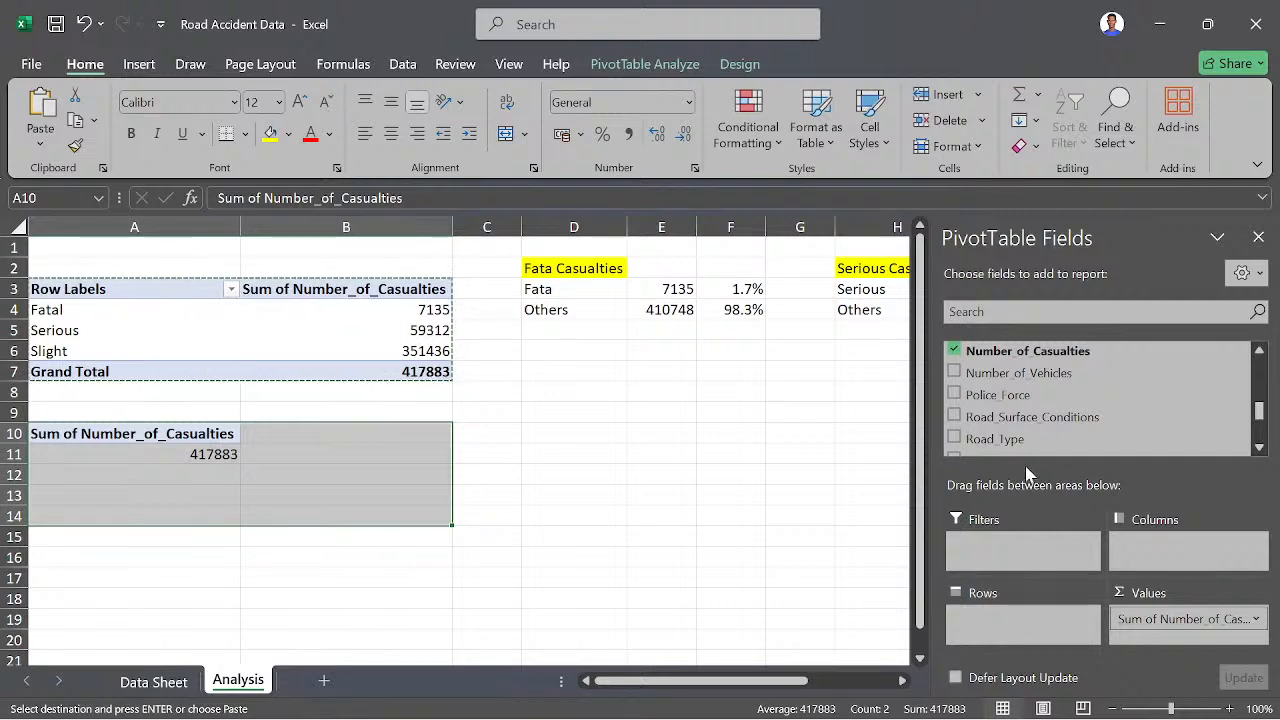
pyautogui.scroll(-2, 1030, 418)
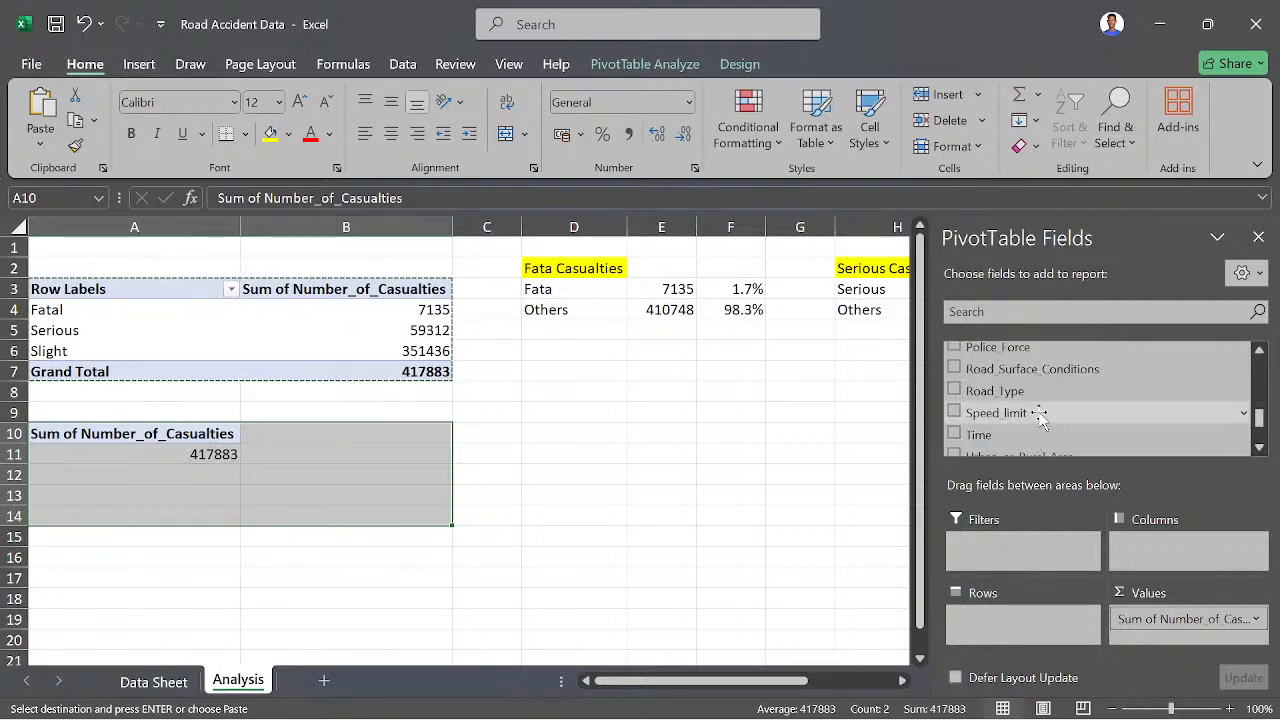
pyautogui.scroll(-2, 1040, 420)
pyautogui.moveTo(1030, 424); pyautogui.dragTo(1026, 628)
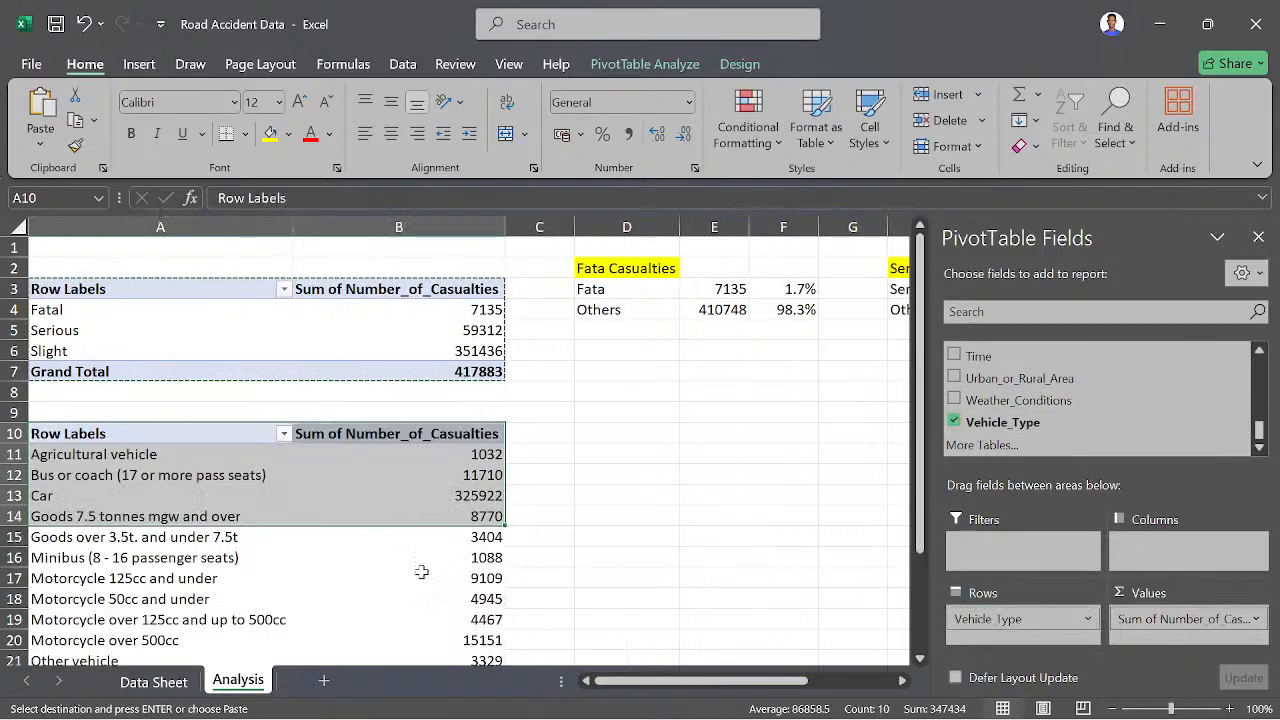
pyautogui.click(515, 558)
# - Examine the vehicle types listed in the lower PivotTable and their casualty sums
pyautogui.scroll(-2, 400, 559)
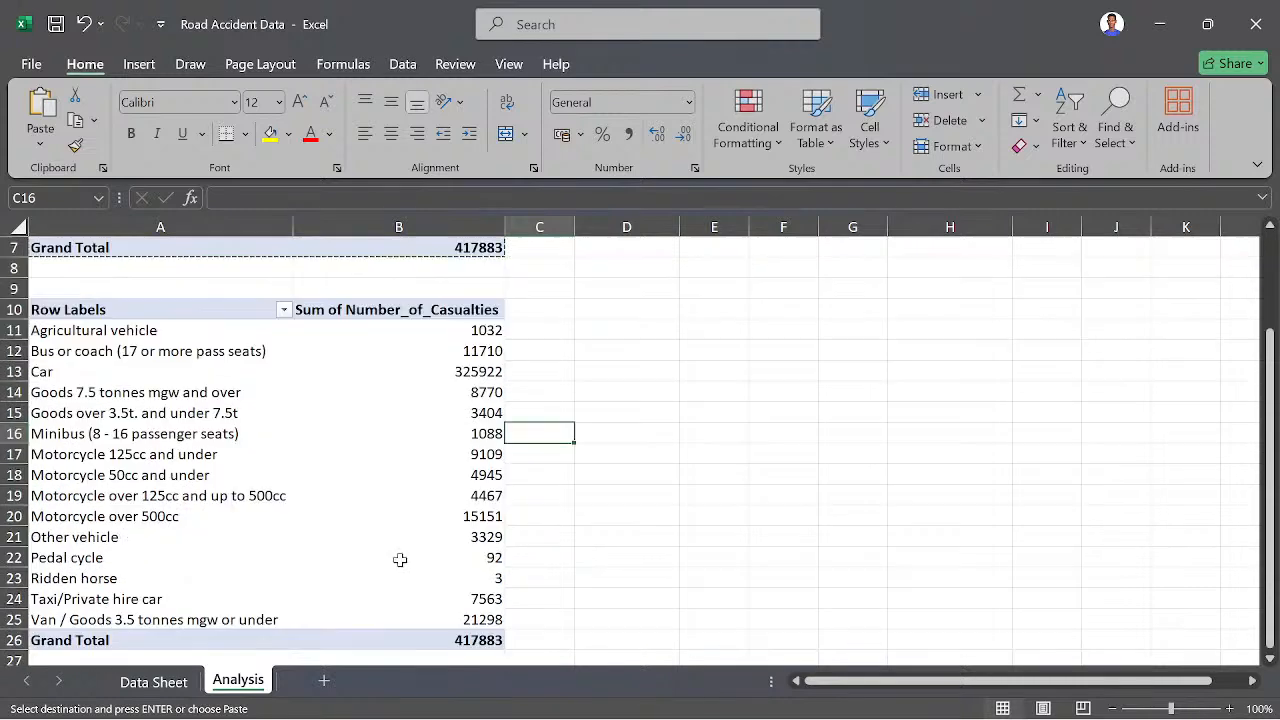
pyautogui.scroll(-2, 398, 558)
pyautogui.scroll(2, 312, 581)
pyautogui.scroll(1, 127, 420)
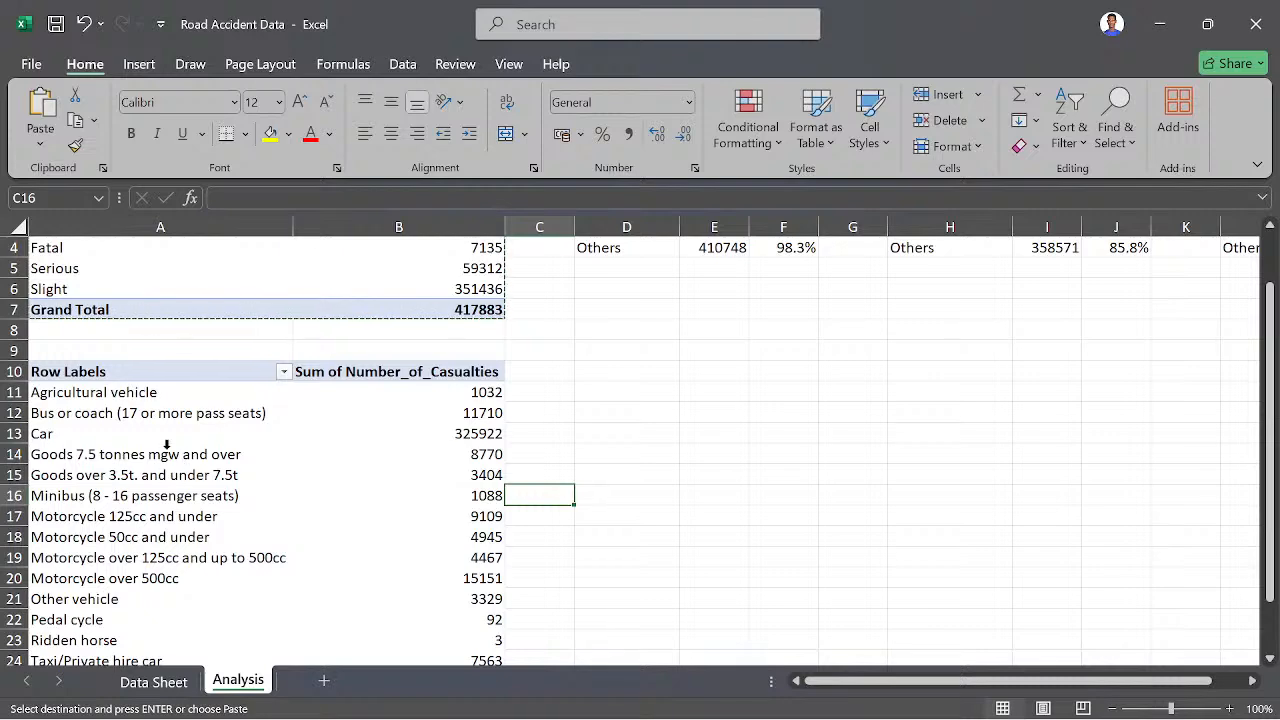
pyautogui.scroll(-3, 145, 480)
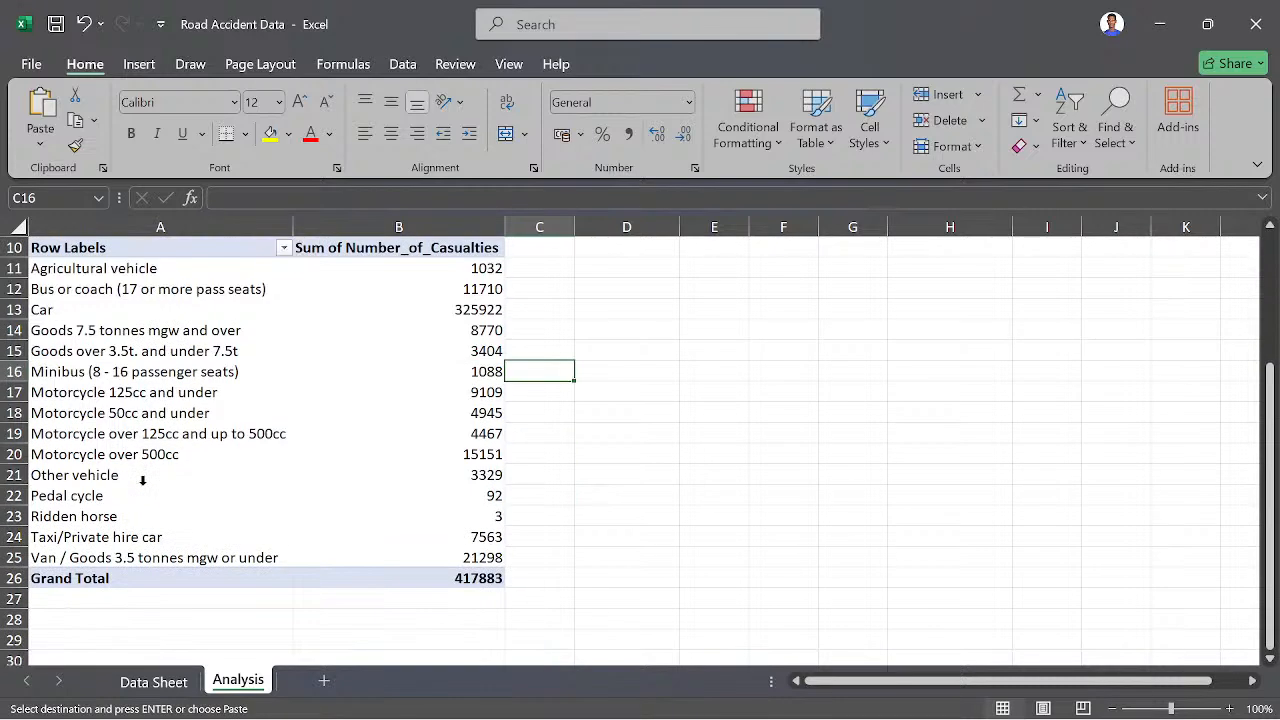
pyautogui.scroll(1, 90, 460)
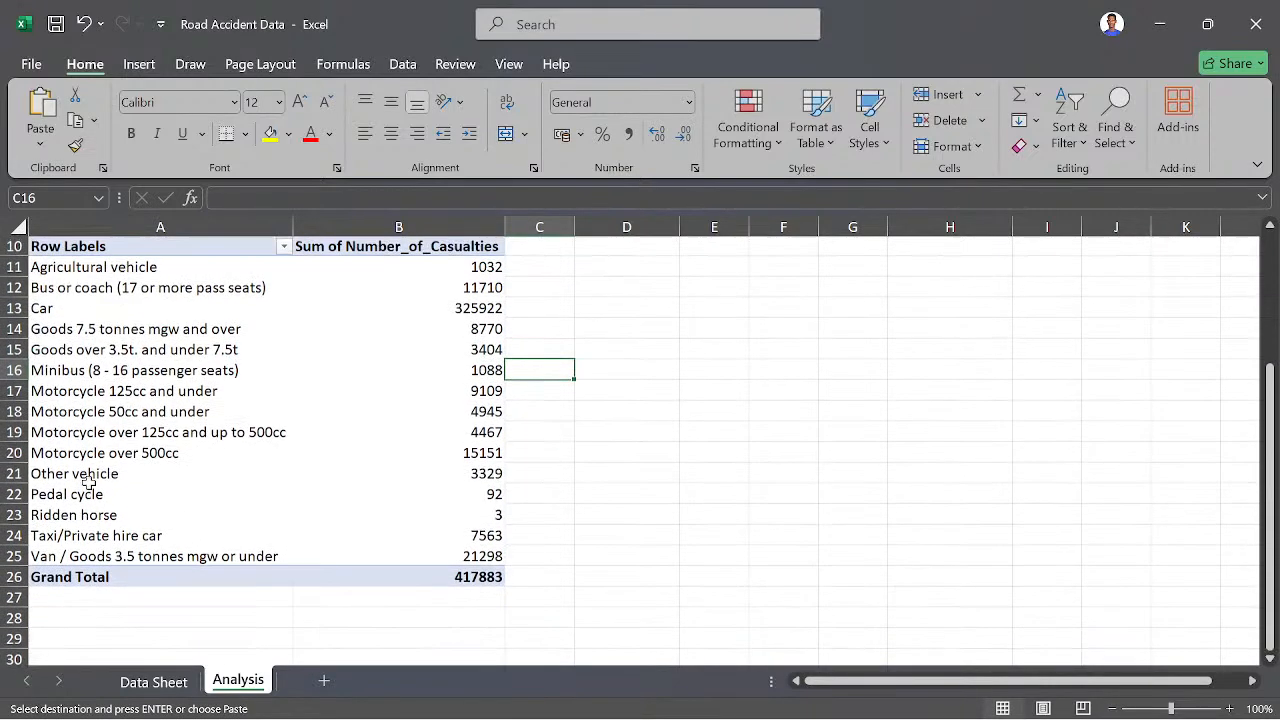
pyautogui.scroll(2, 110, 560)
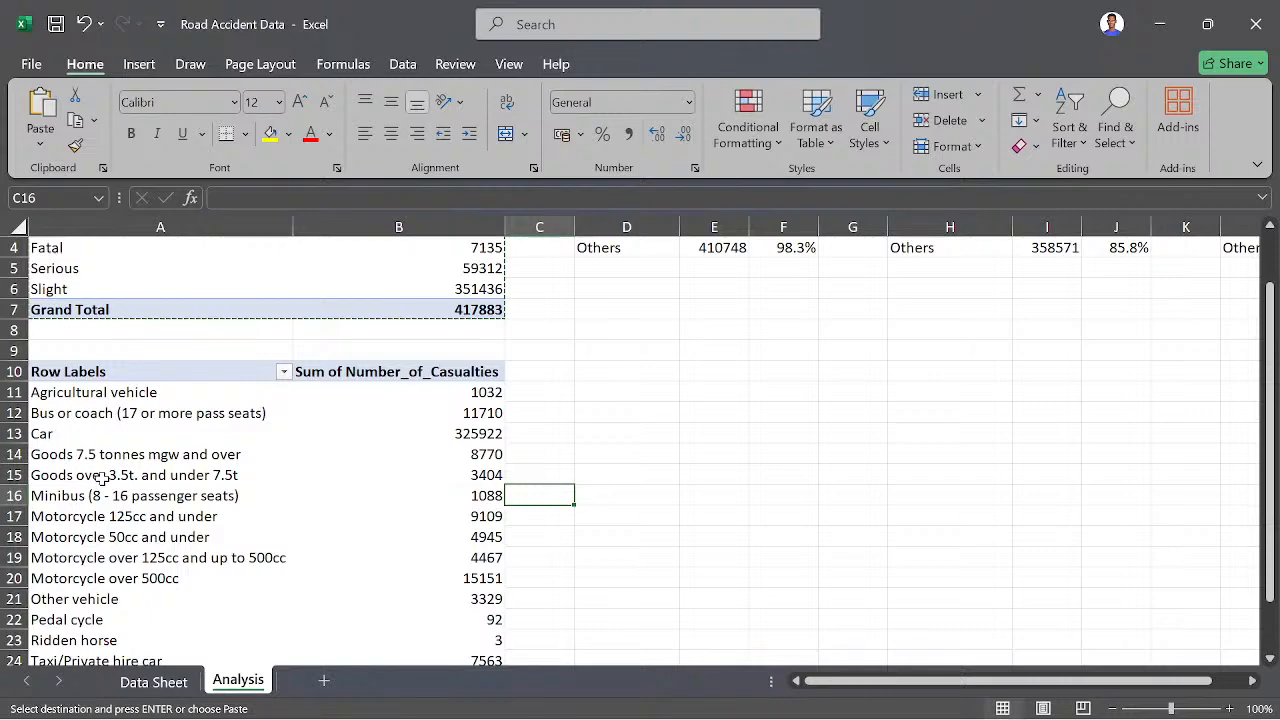
pyautogui.scroll(-2, 101, 479)
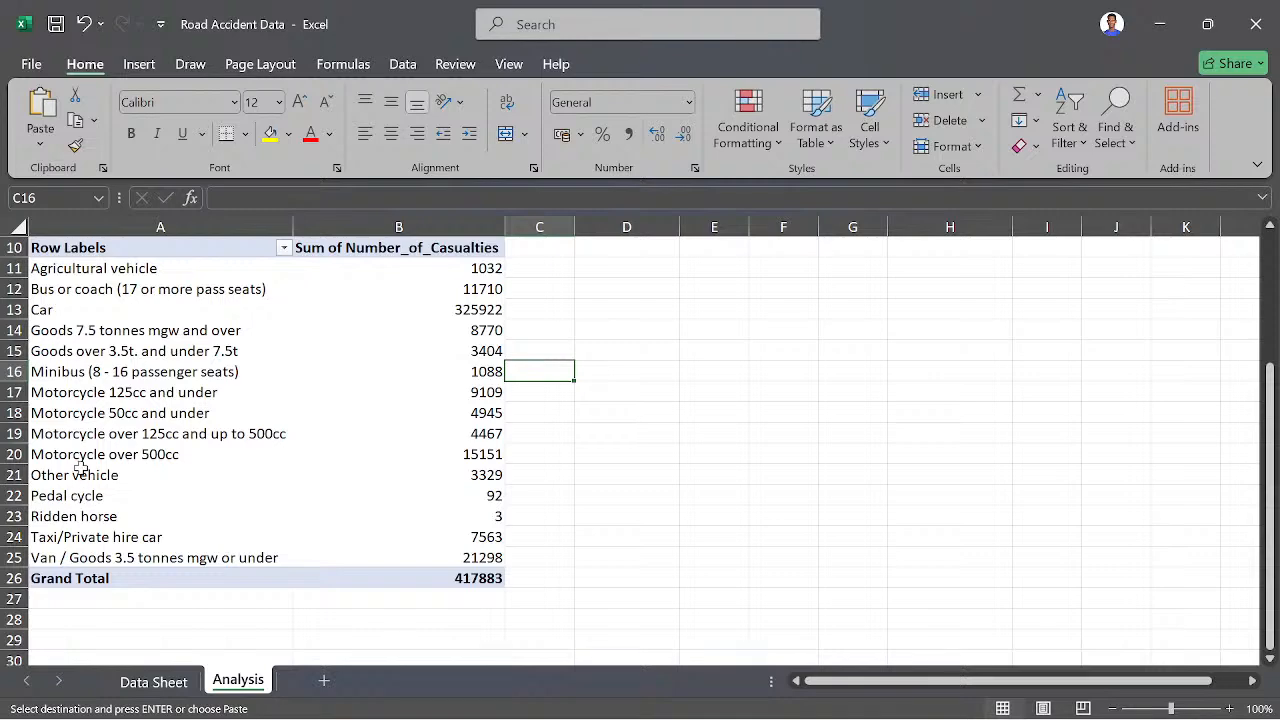
pyautogui.scroll(2, 80, 470)
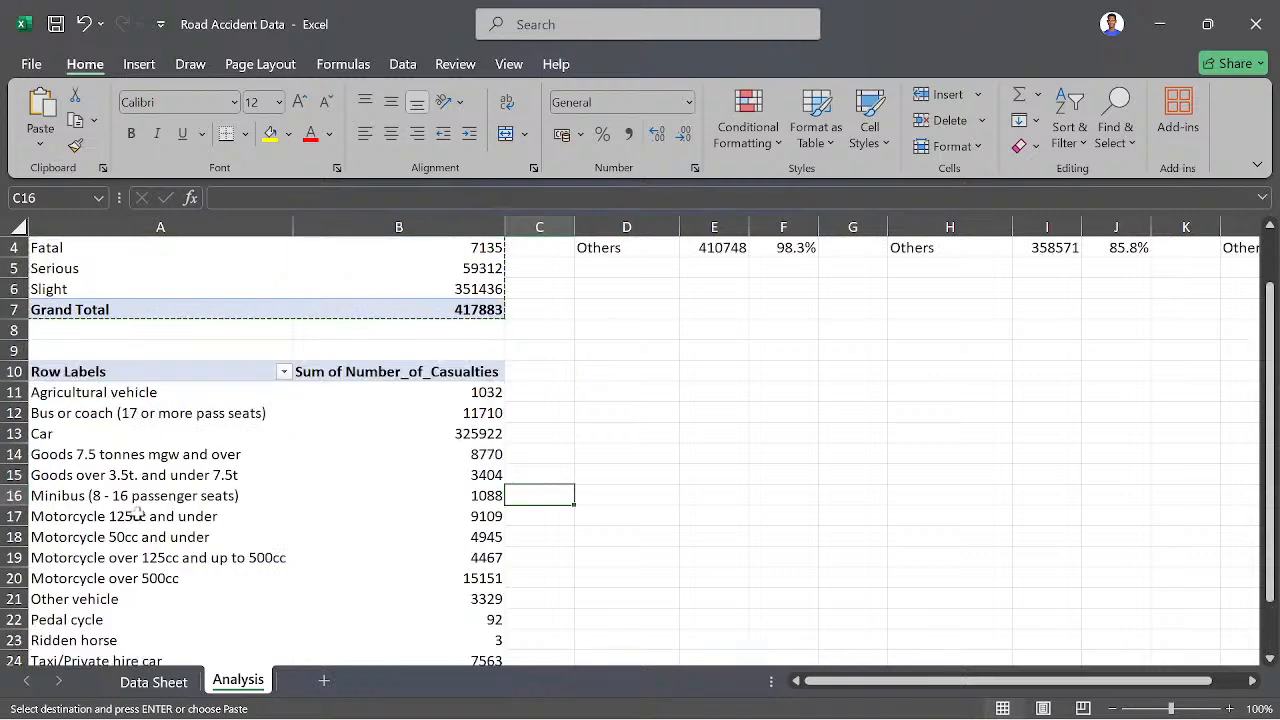
pyautogui.click(141, 447)
pyautogui.hotkey('ctrl', 'Up')
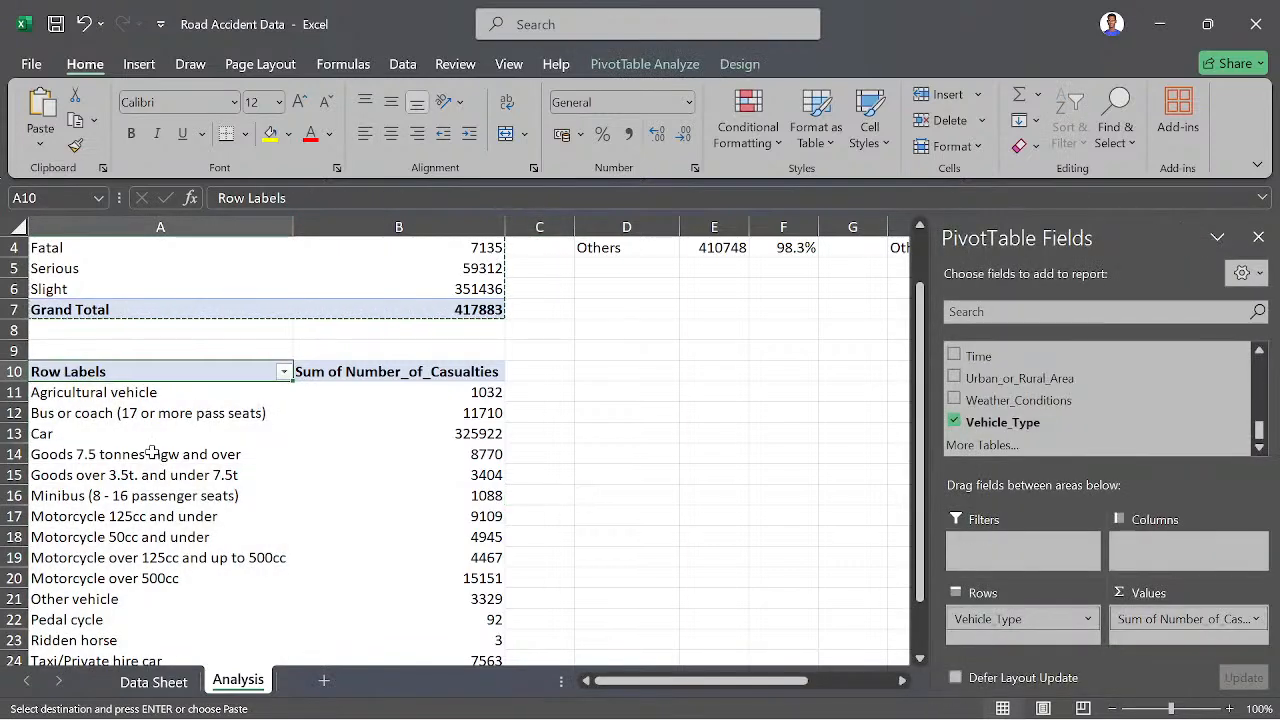
pyautogui.click(150, 452)
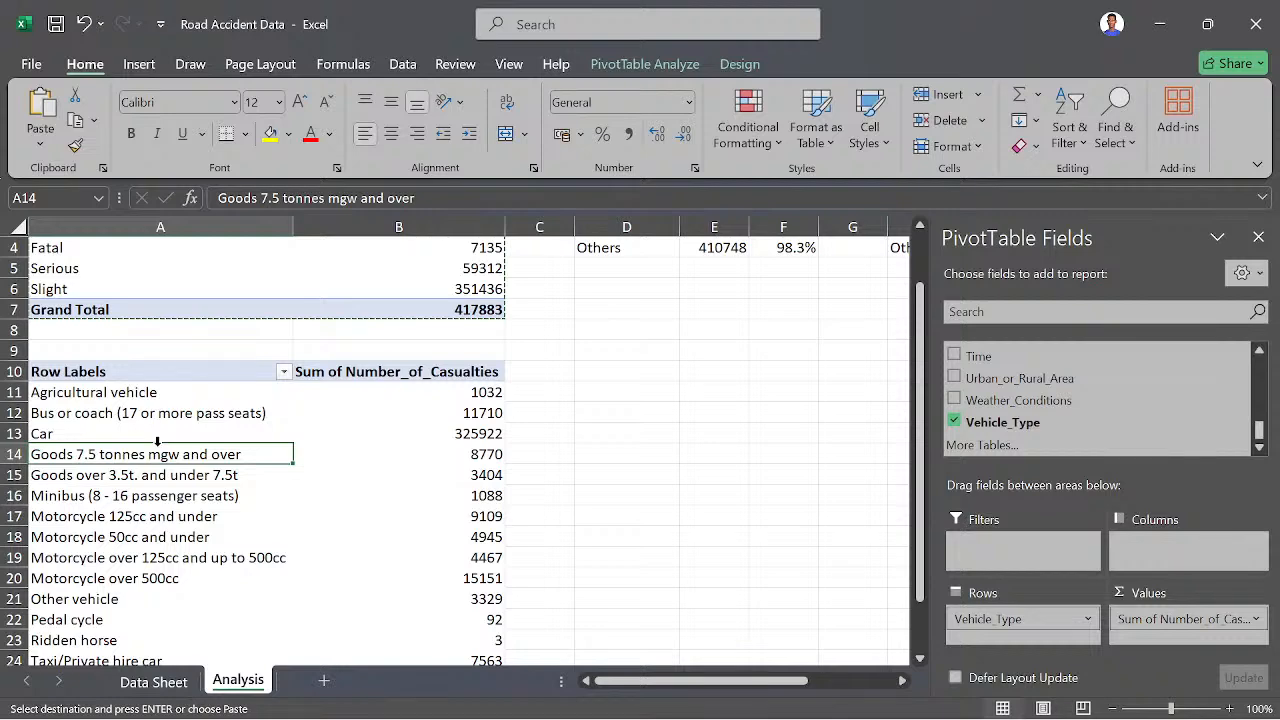
pyautogui.click(632, 66)
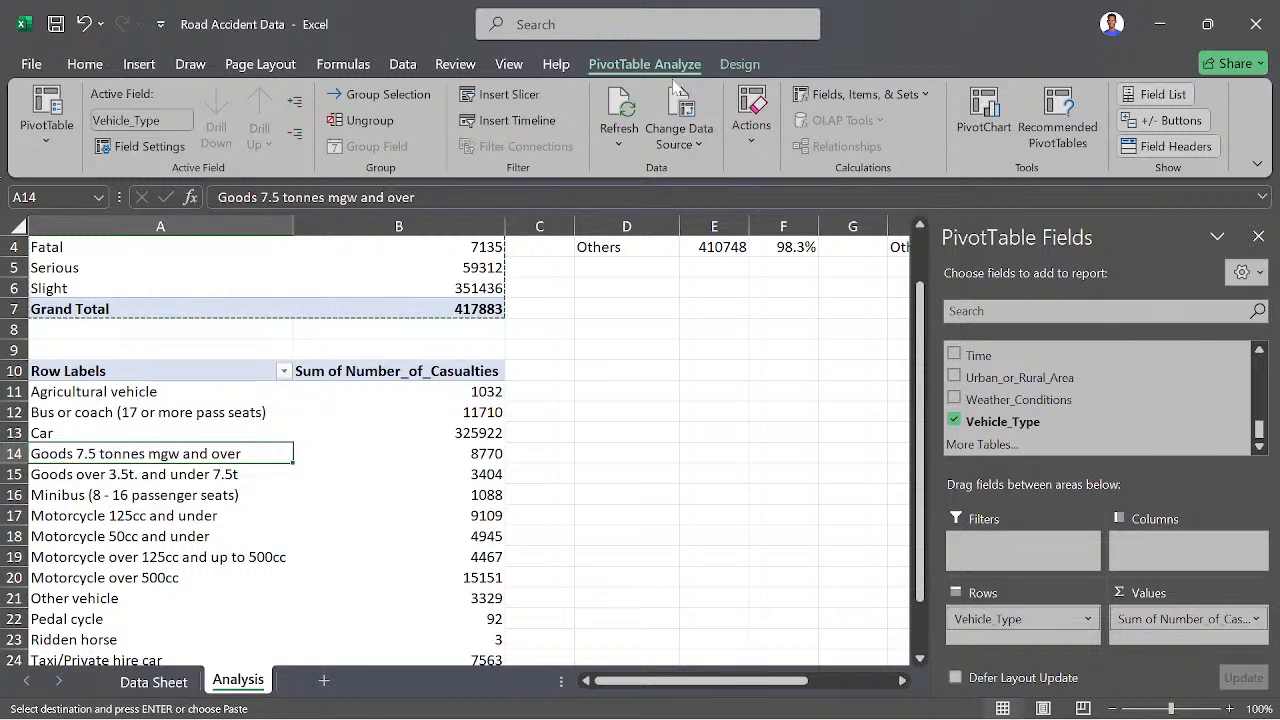
pyautogui.click(828, 96)
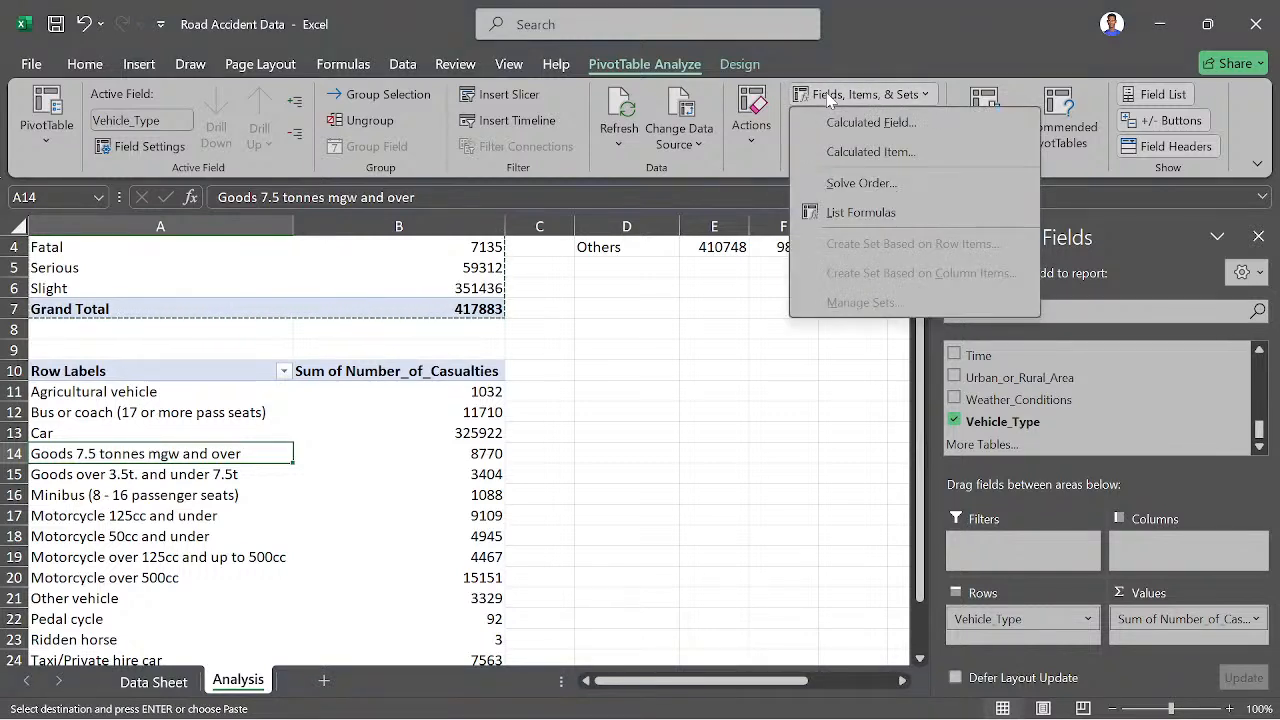
pyautogui.press('Escape')
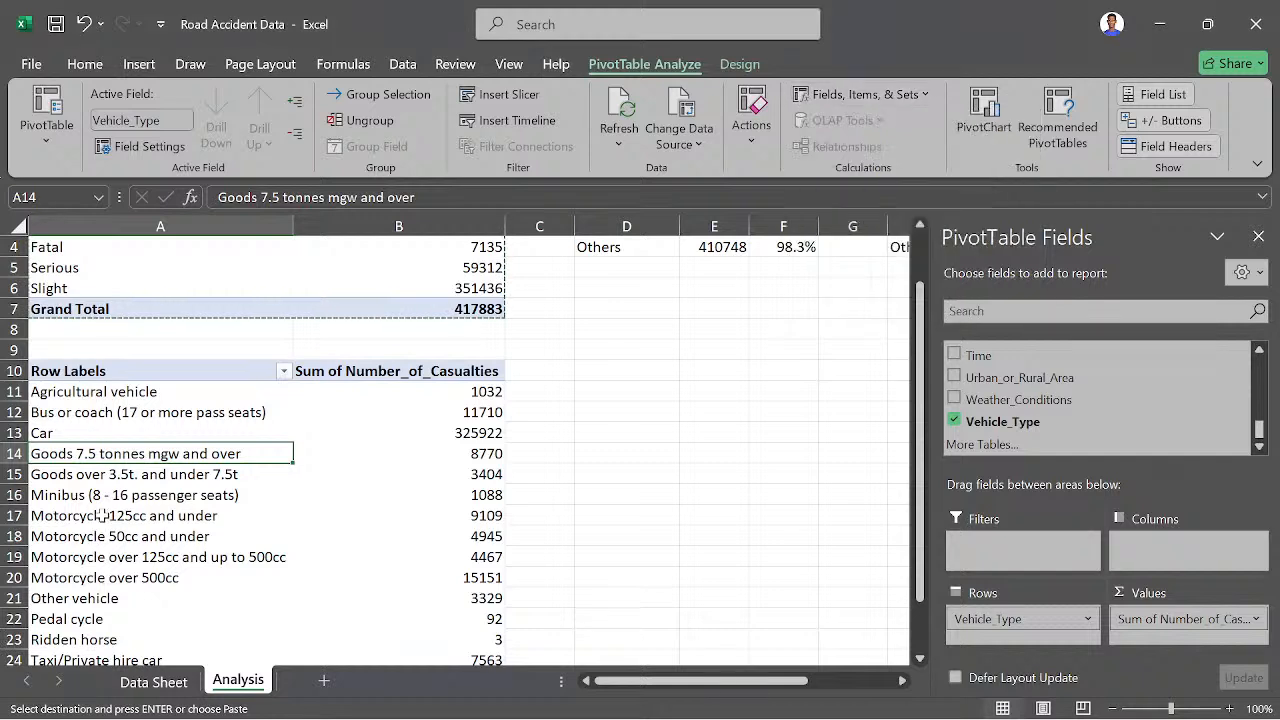
pyautogui.click(110, 418)
pyautogui.click(367, 410)
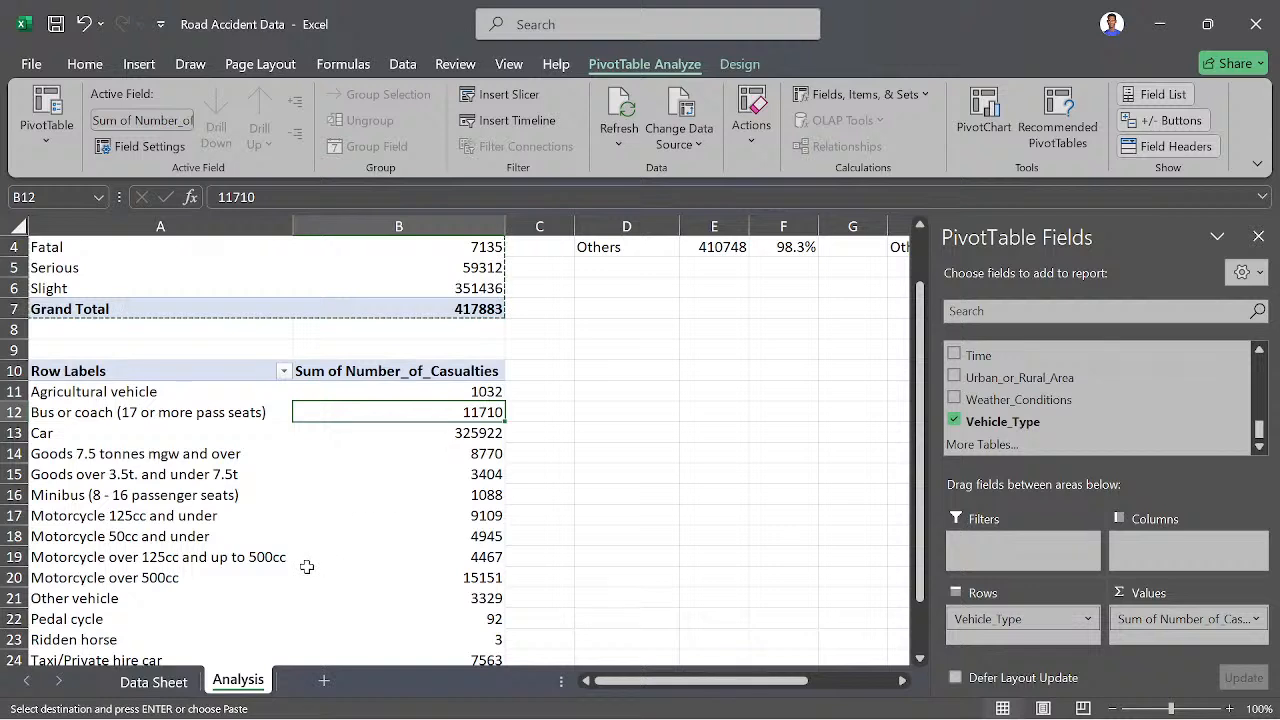
# - Start a calculated item in the Vehicle_Type field of the lower PivotTable and name it Cars
pyautogui.click(146, 433)
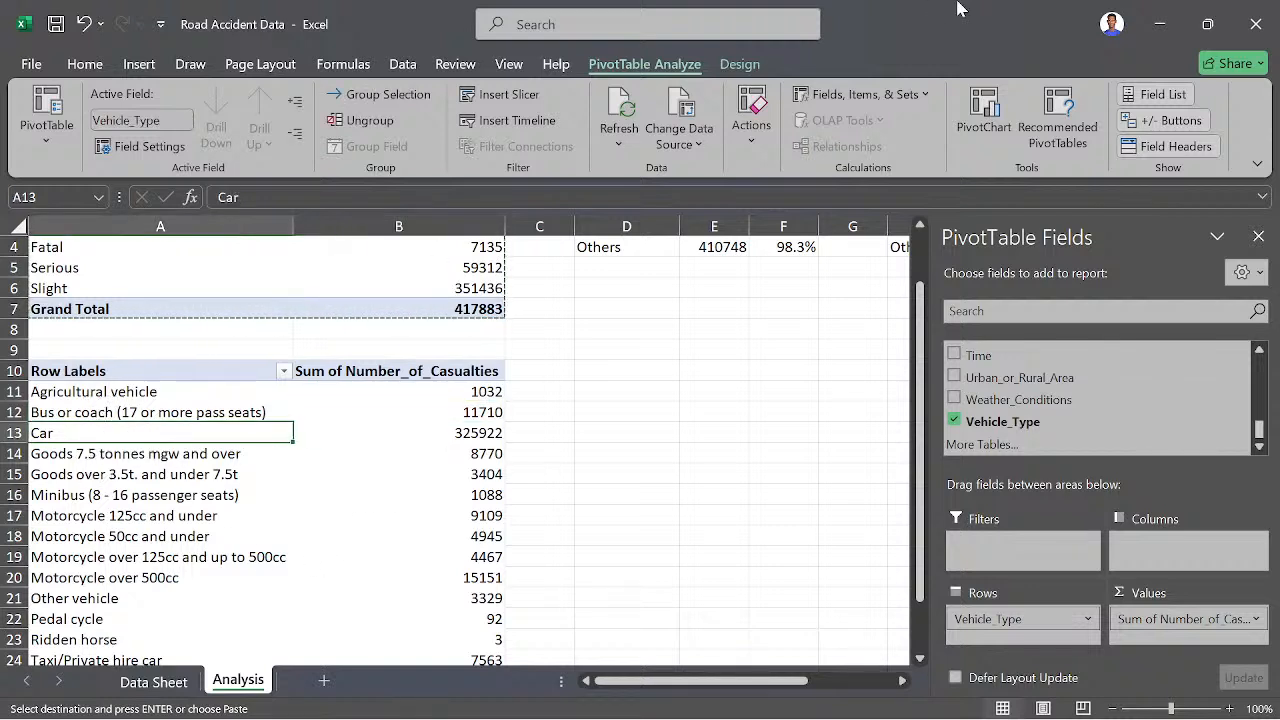
pyautogui.click(866, 94)
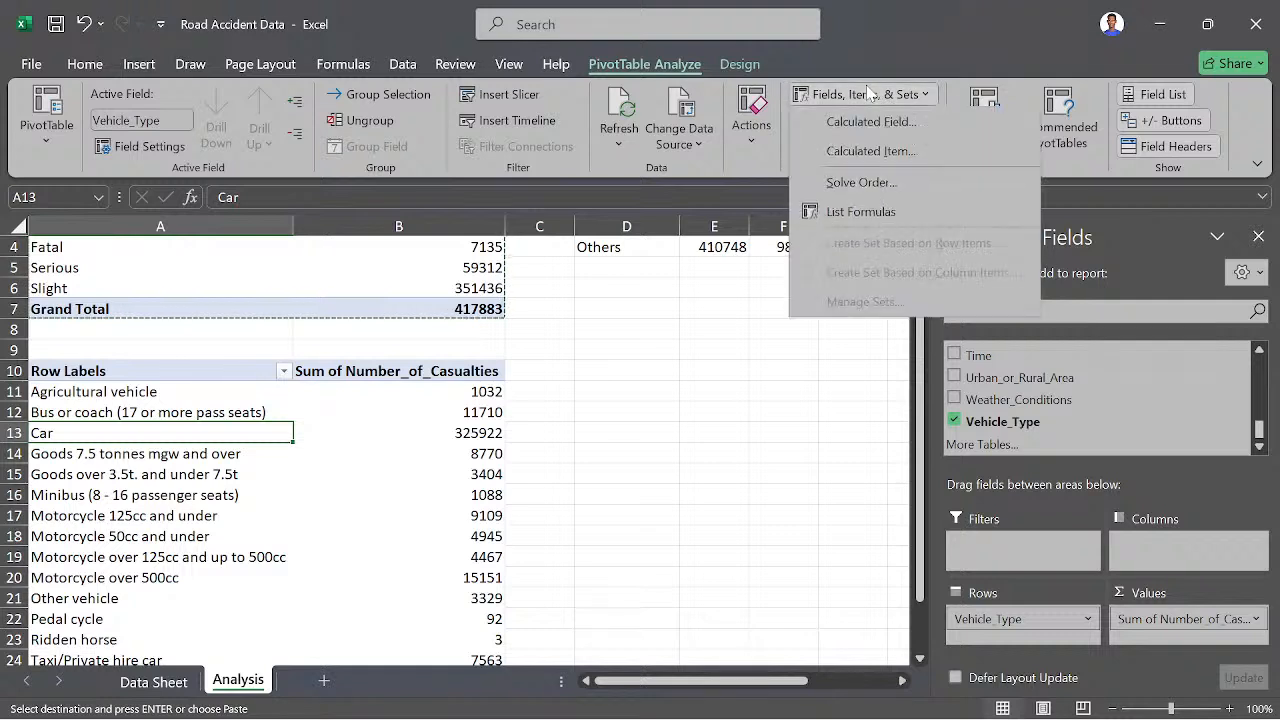
pyautogui.click(858, 152)
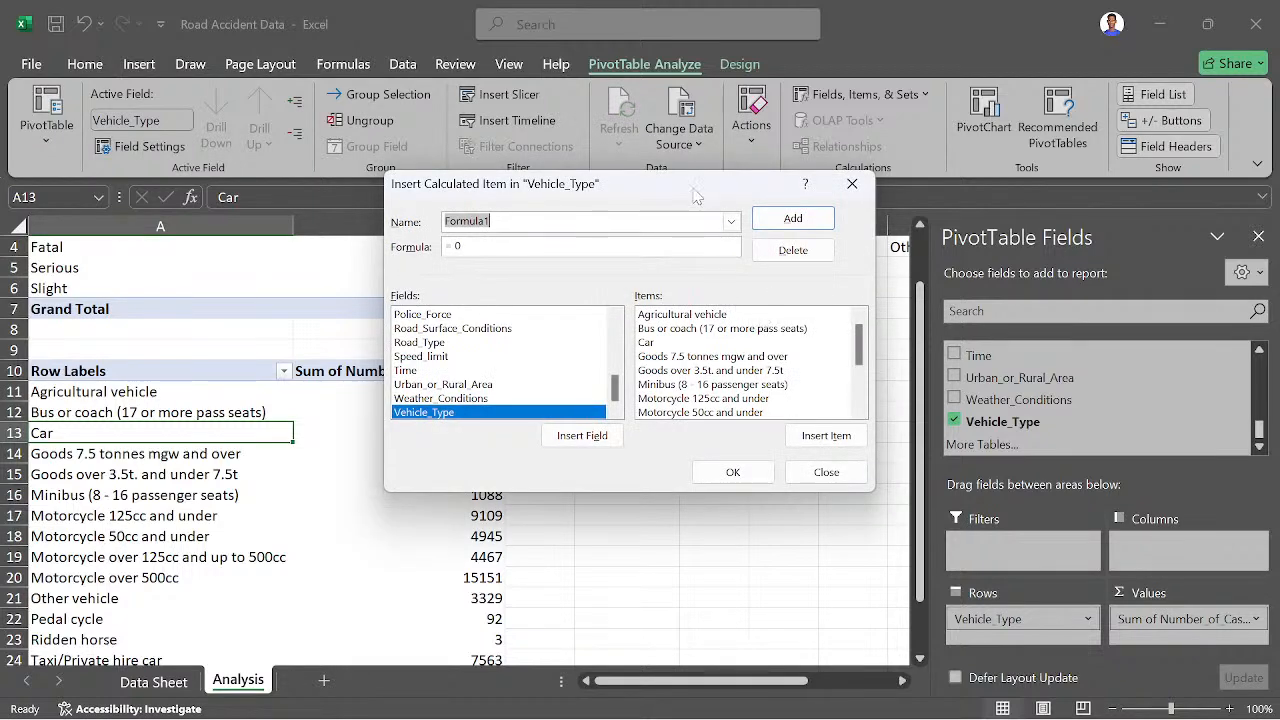
pyautogui.moveTo(695, 194); pyautogui.dragTo(872, 156)
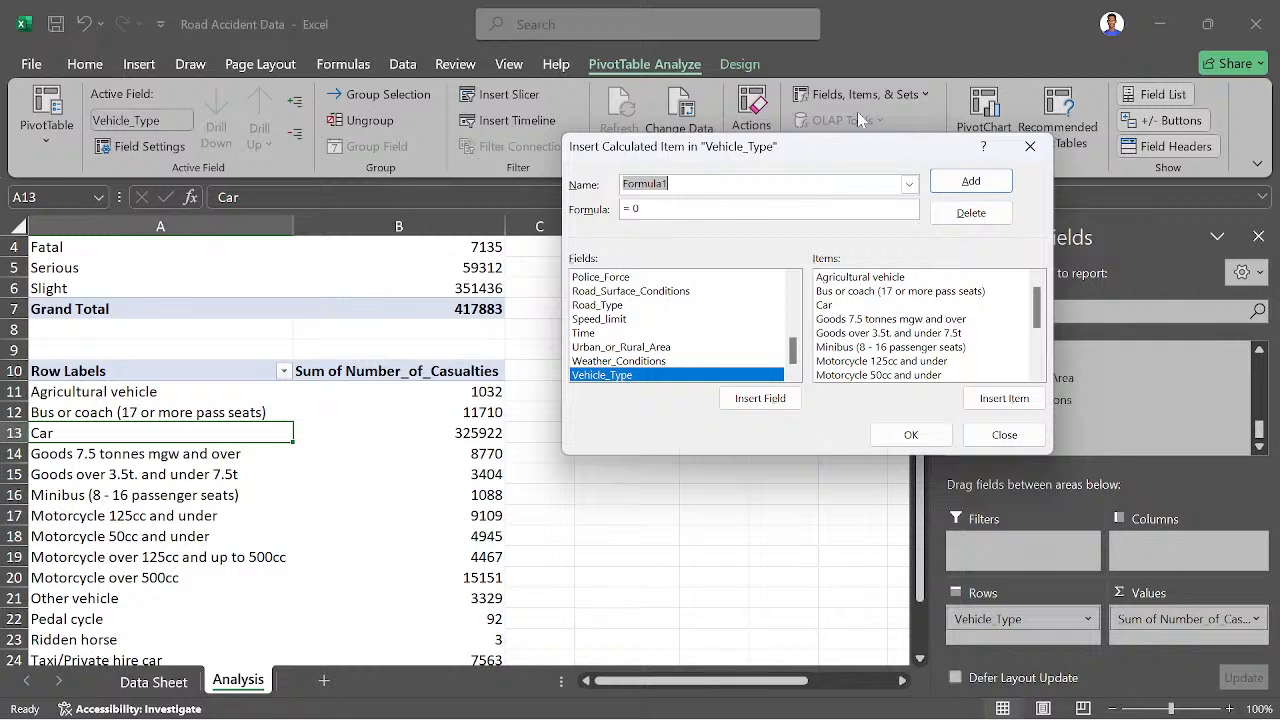
pyautogui.click(909, 183)
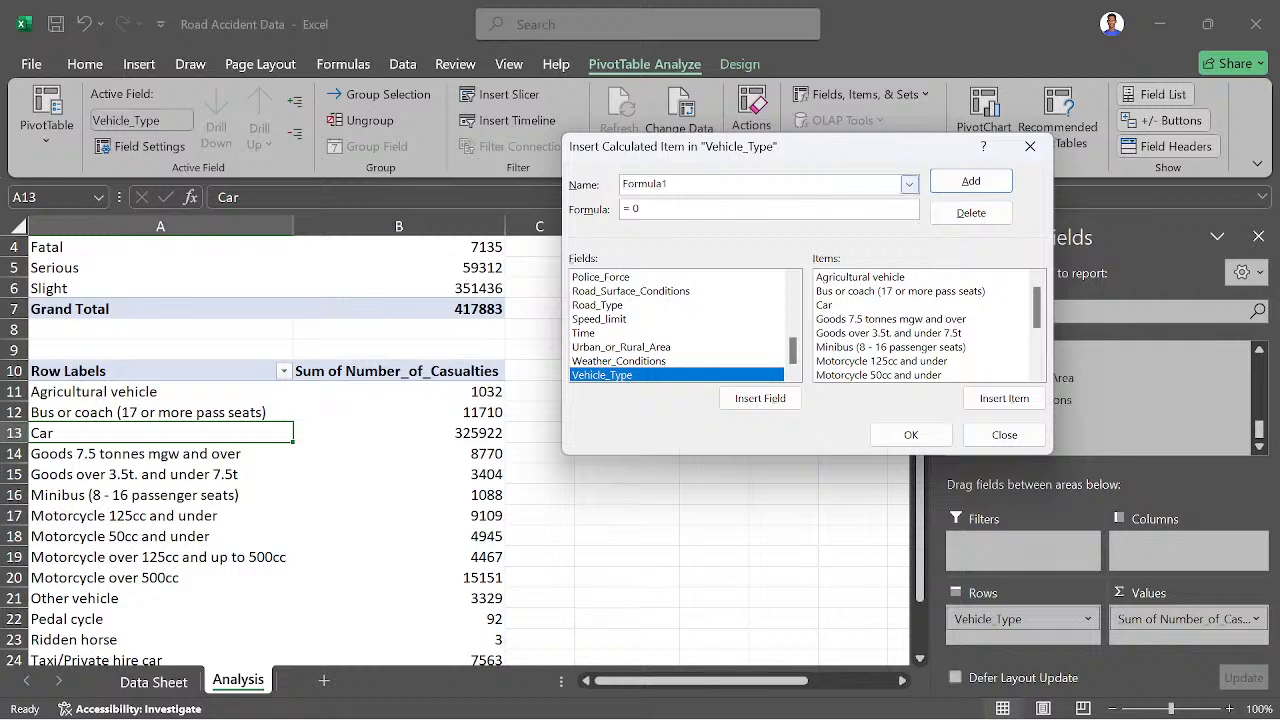
pyautogui.doubleClick(708, 183)
pyautogui.press('BackSpace')
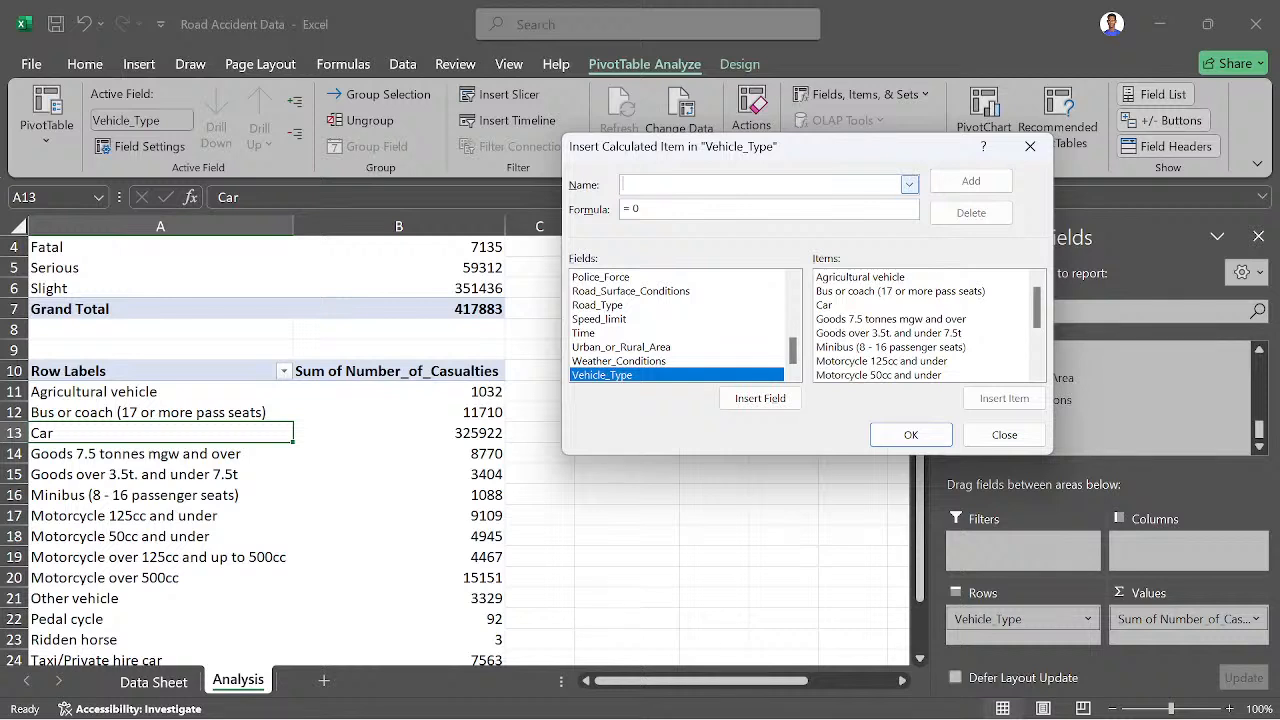
pyautogui.write('Cars')
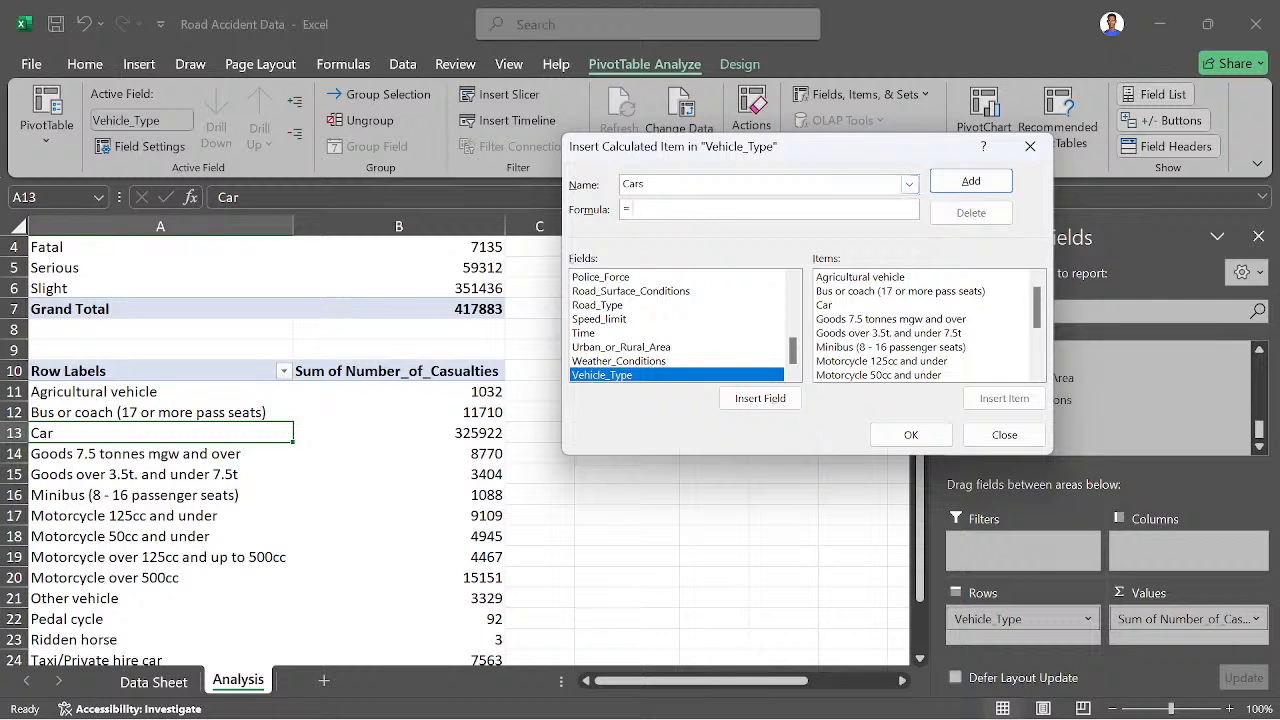
# - Build the Cars formula by adding the Car and Taxi/Private hire car items of Vehicle_Type
pyautogui.click(840, 305)
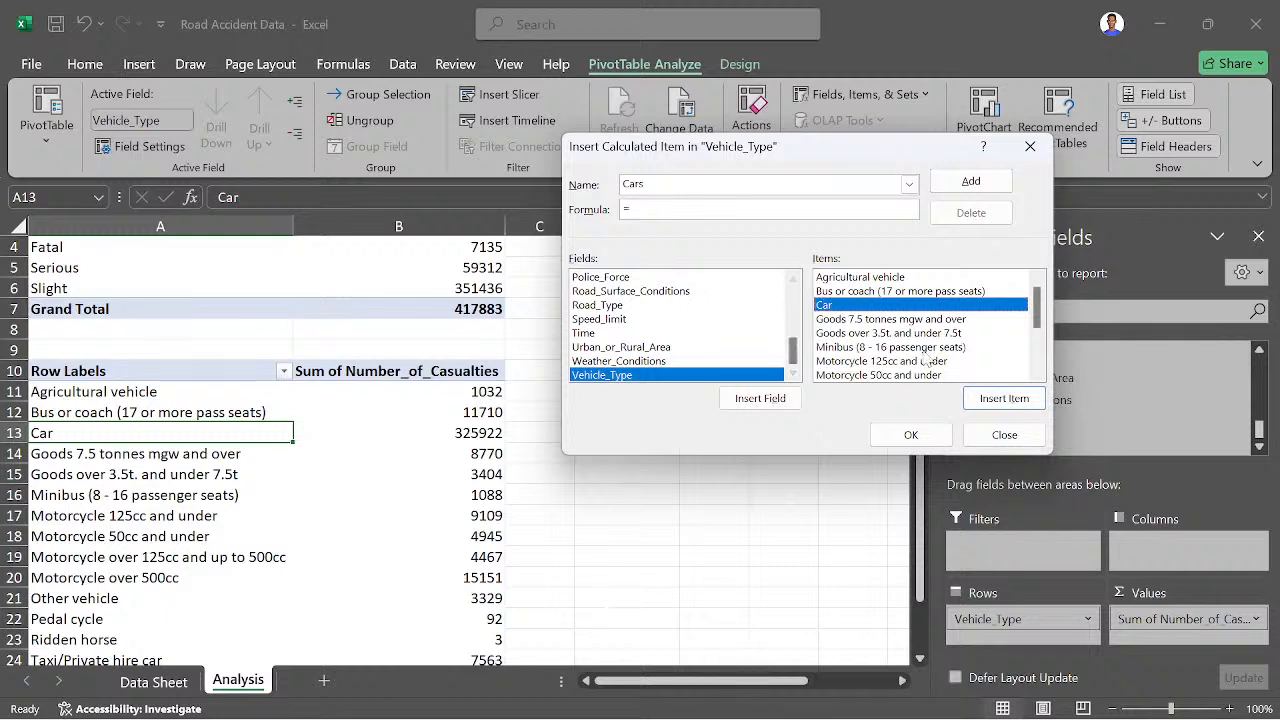
pyautogui.doubleClick(906, 307)
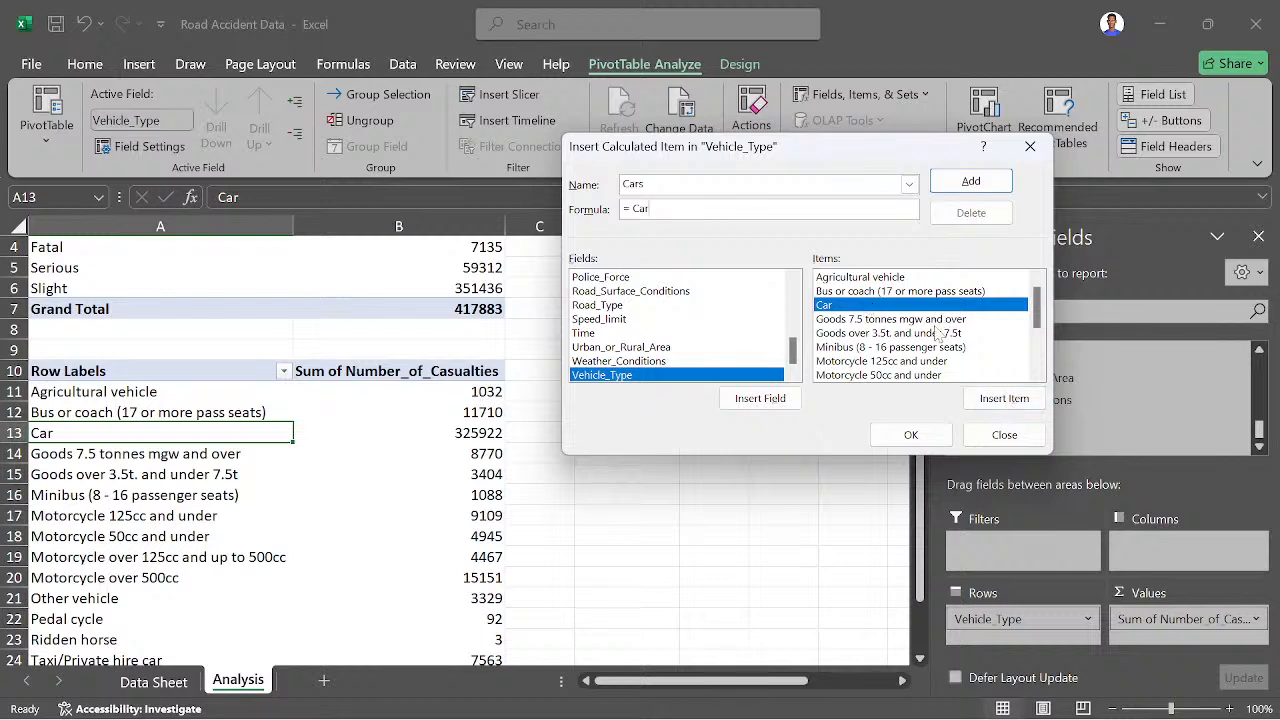
pyautogui.write('+')
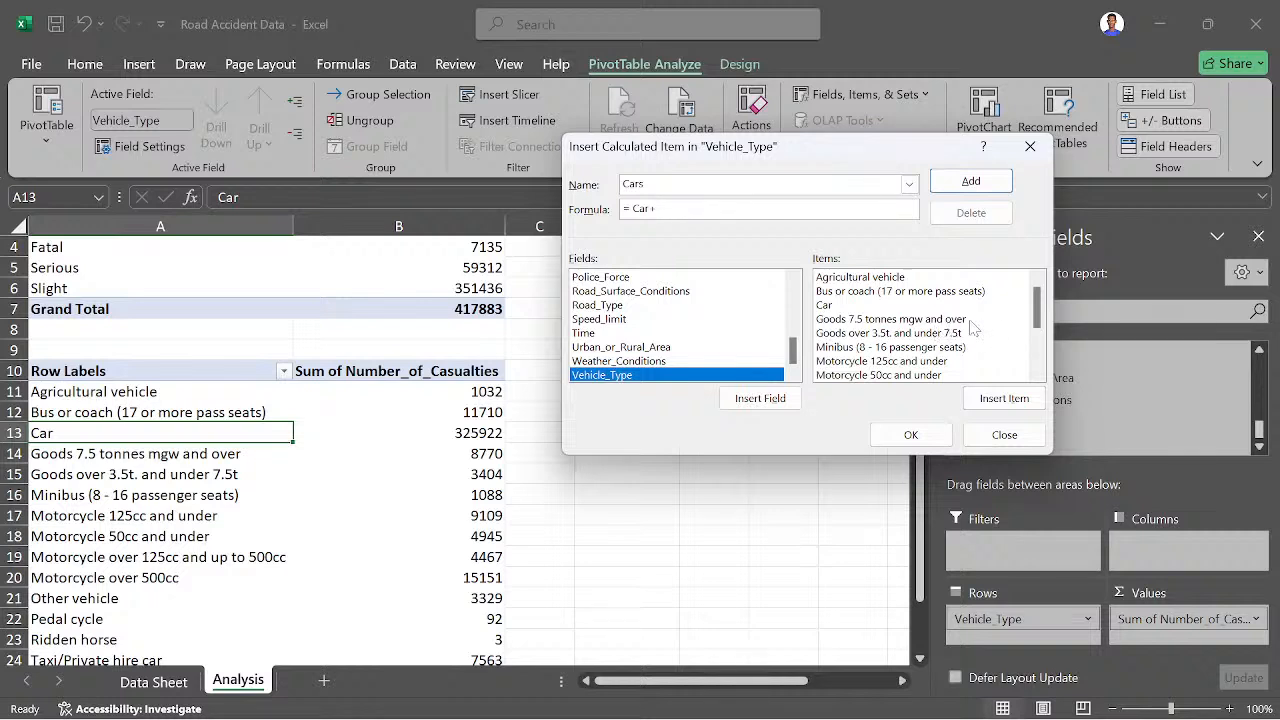
pyautogui.scroll(-1, 1040, 335)
pyautogui.scroll(-2, 1040, 335)
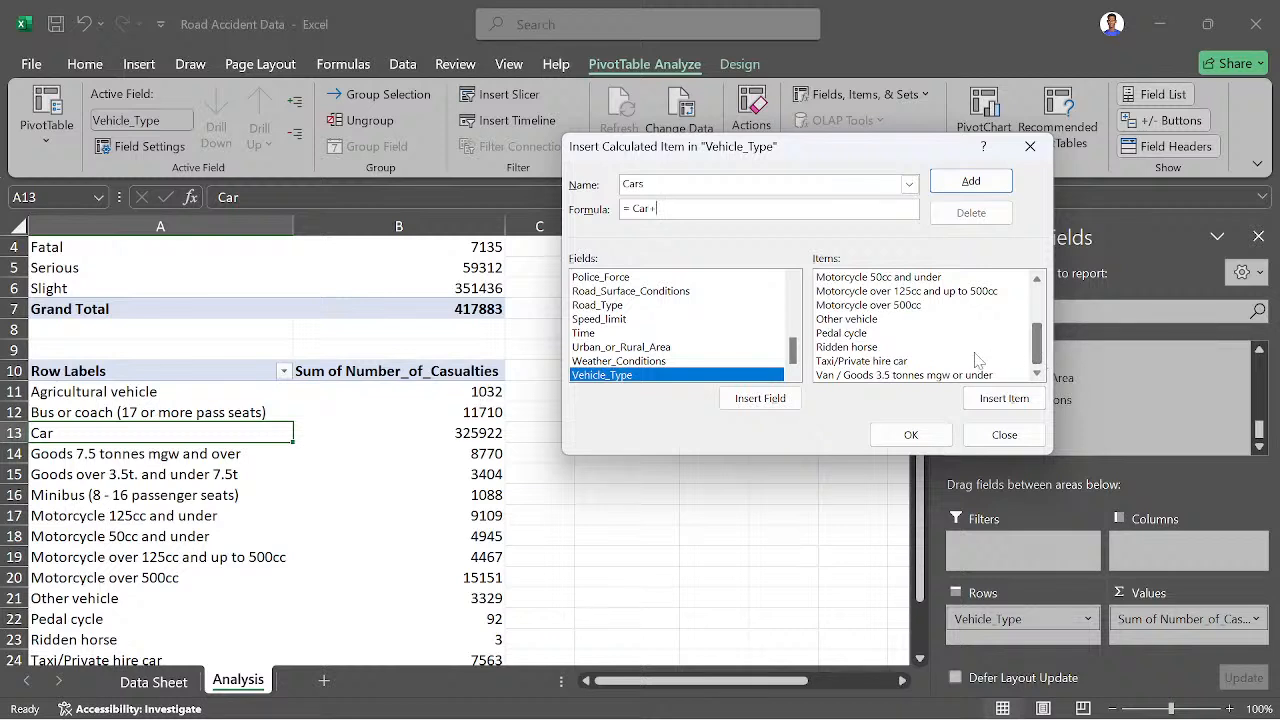
pyautogui.click(890, 362)
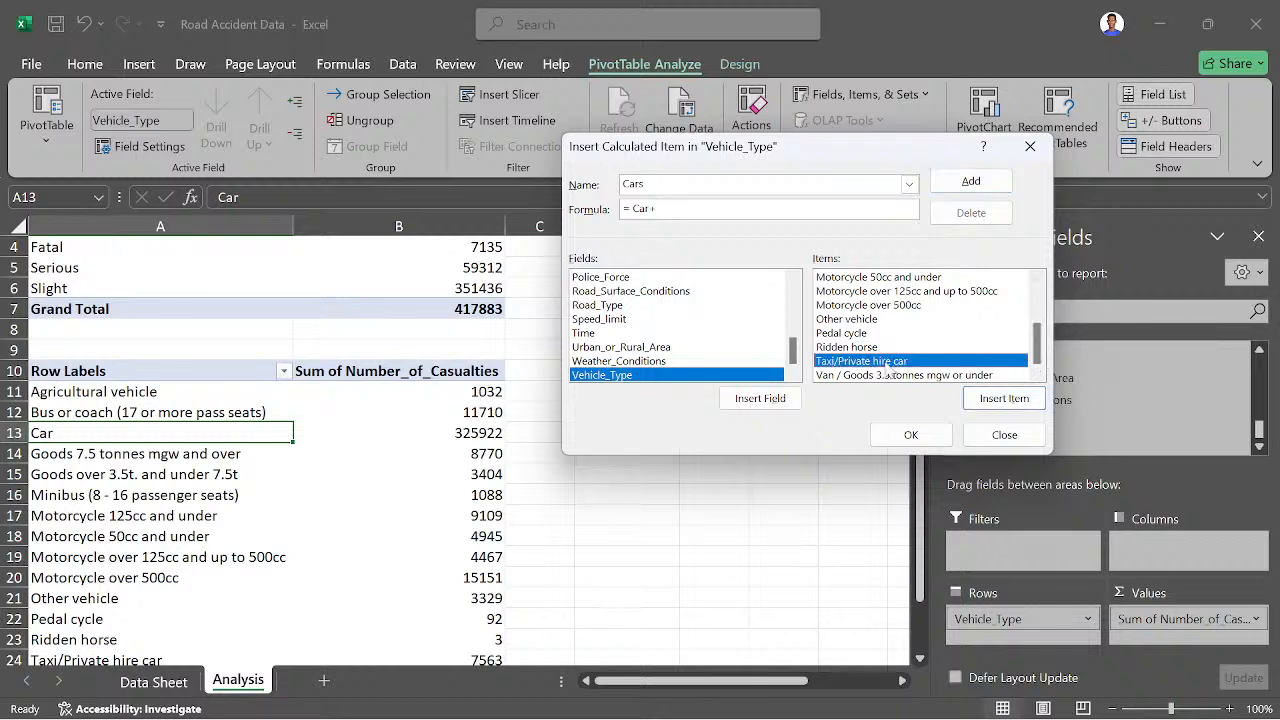
pyautogui.click(990, 399)
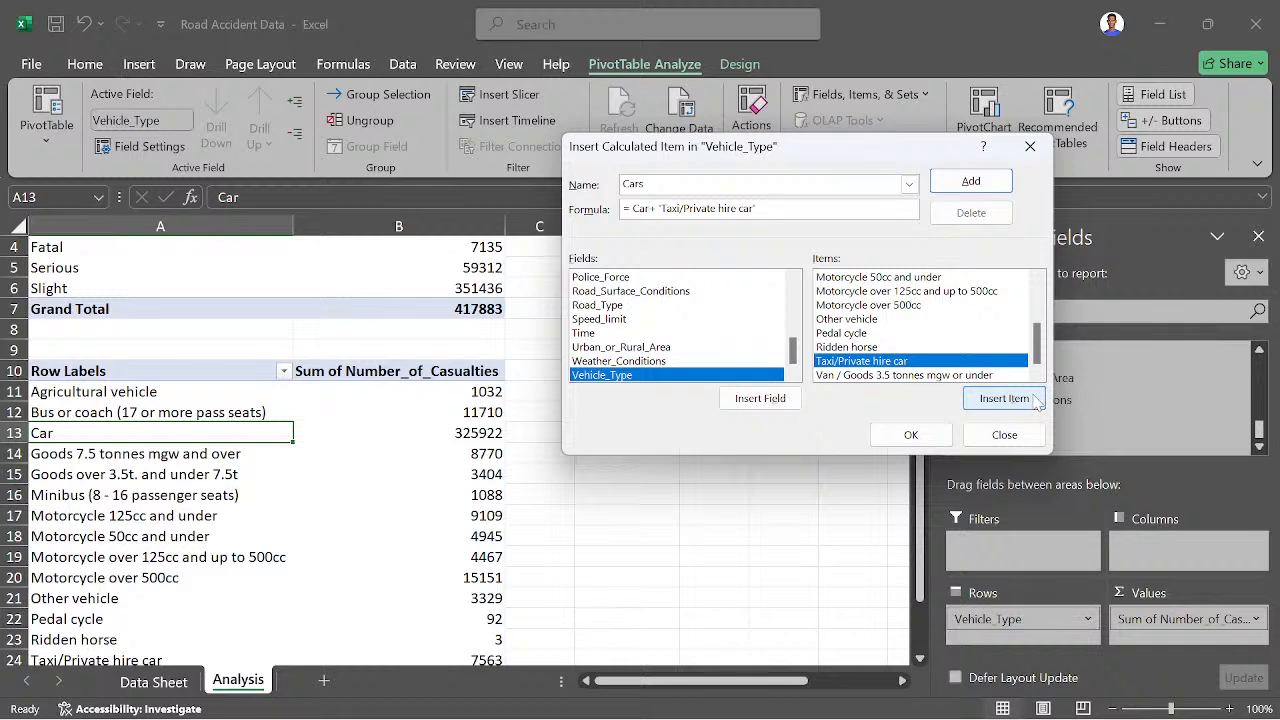
# - Remove and reinsert the Car item ahead of 'Taxi/Private hire car' in the formula, and create the calculated item
pyautogui.press('BackSpace')
pyautogui.press('BackSpace')
pyautogui.press('BackSpace')
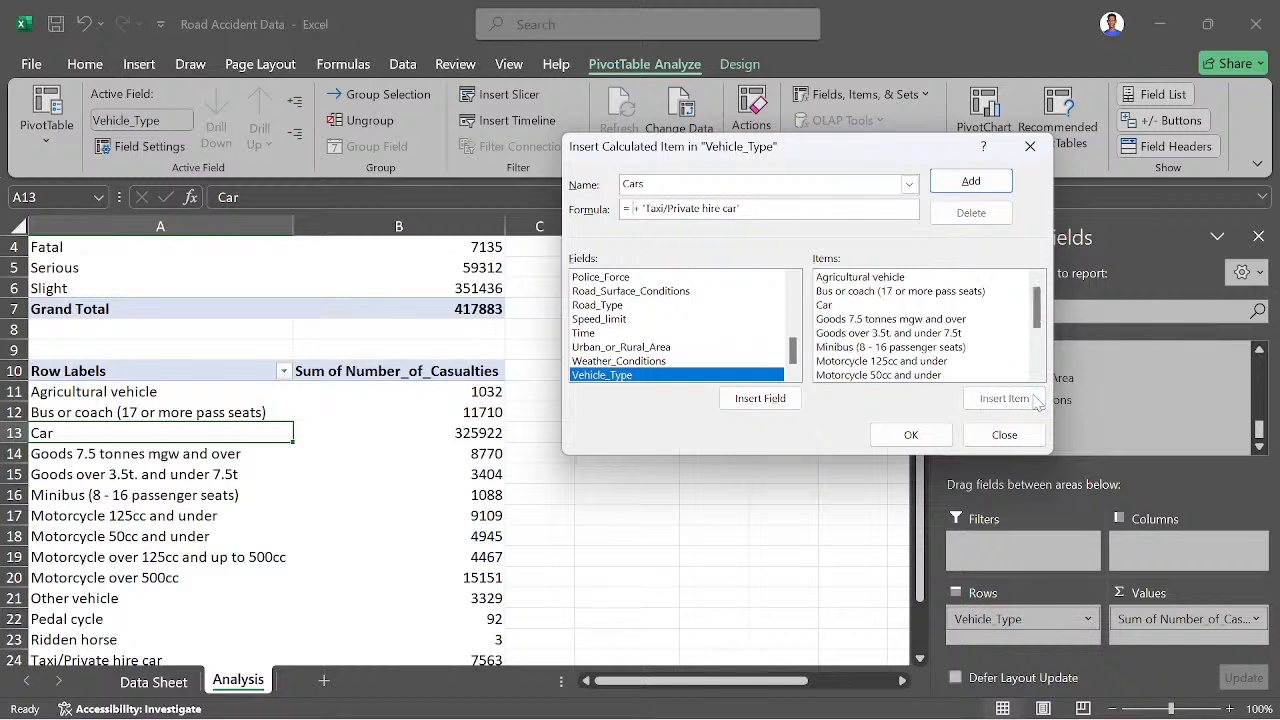
pyautogui.click(846, 305)
pyautogui.click(982, 400)
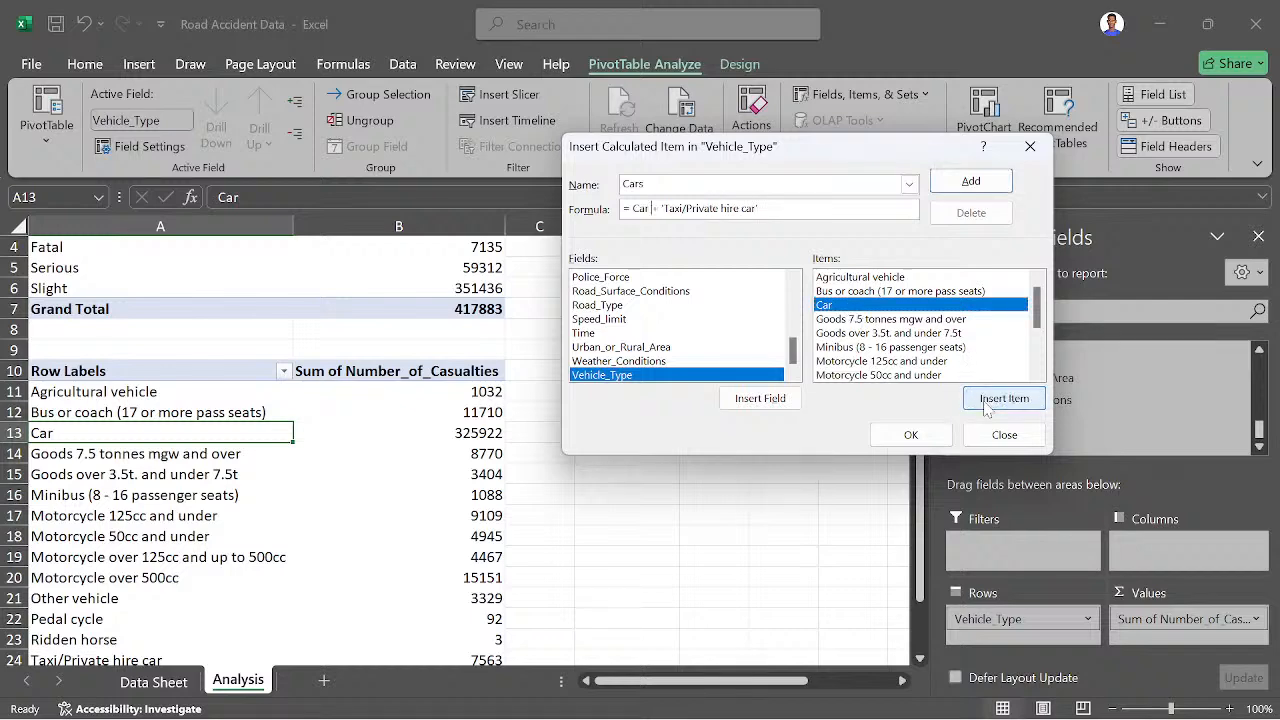
pyautogui.click(884, 435)
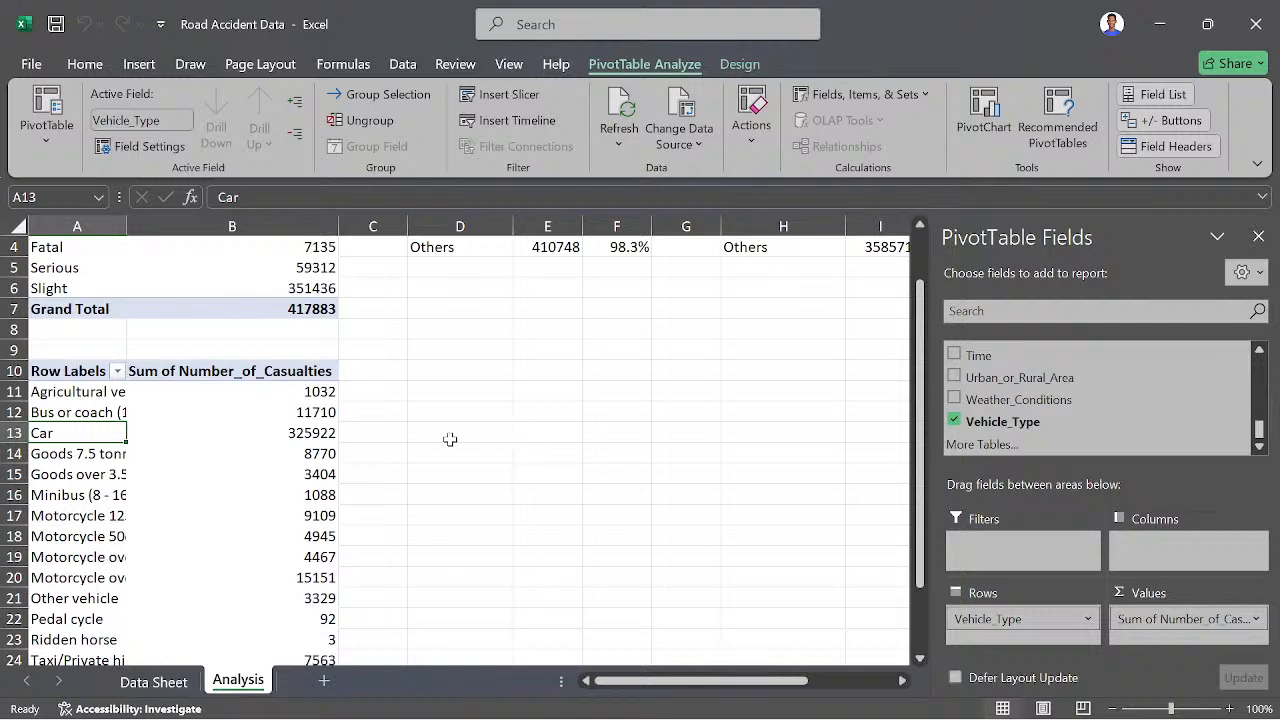
# - Examine the Cars row and compare the grand totals of the vehicle-type and severity PivotTables
pyautogui.scroll(-3, 229, 520)
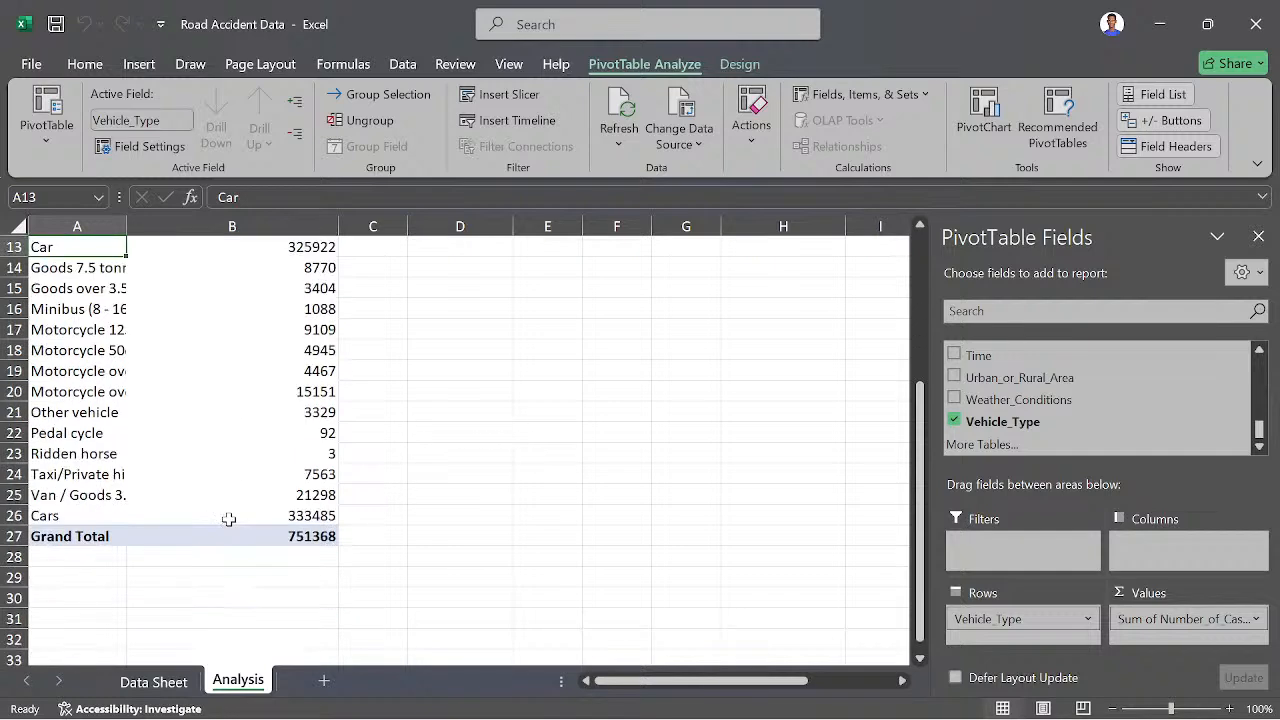
pyautogui.click(53, 516)
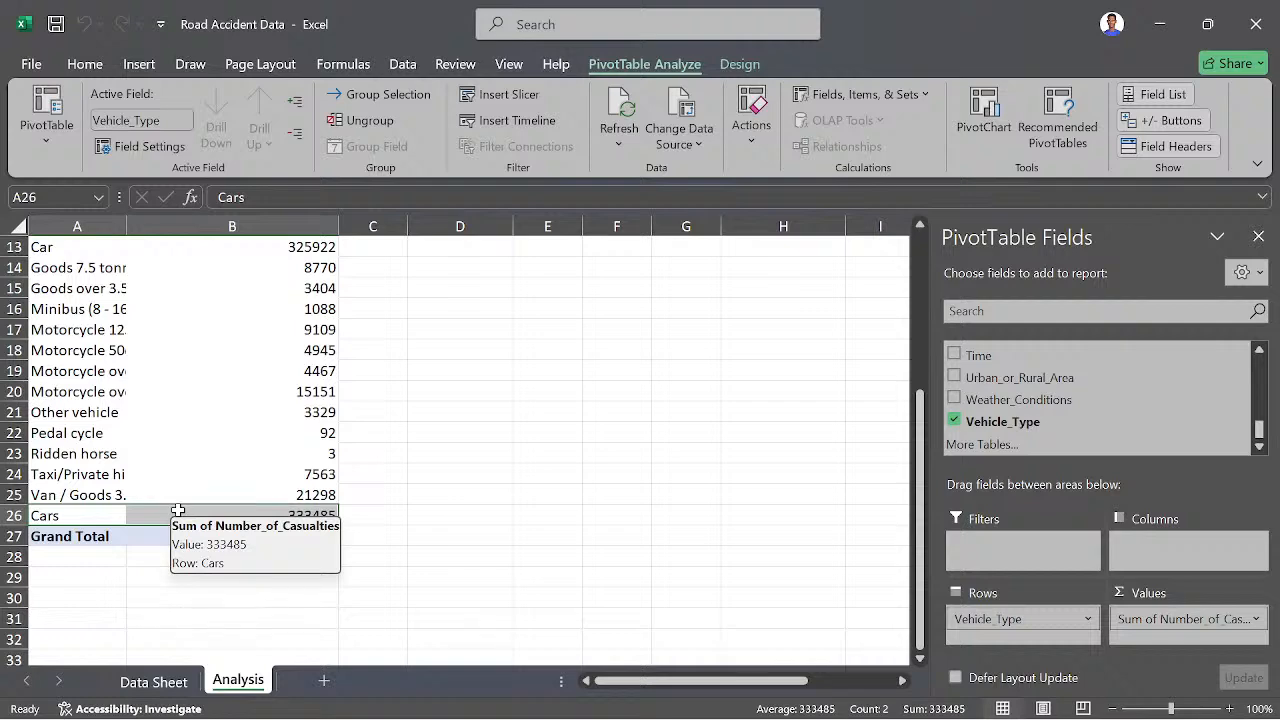
pyautogui.scroll(4, 178, 510)
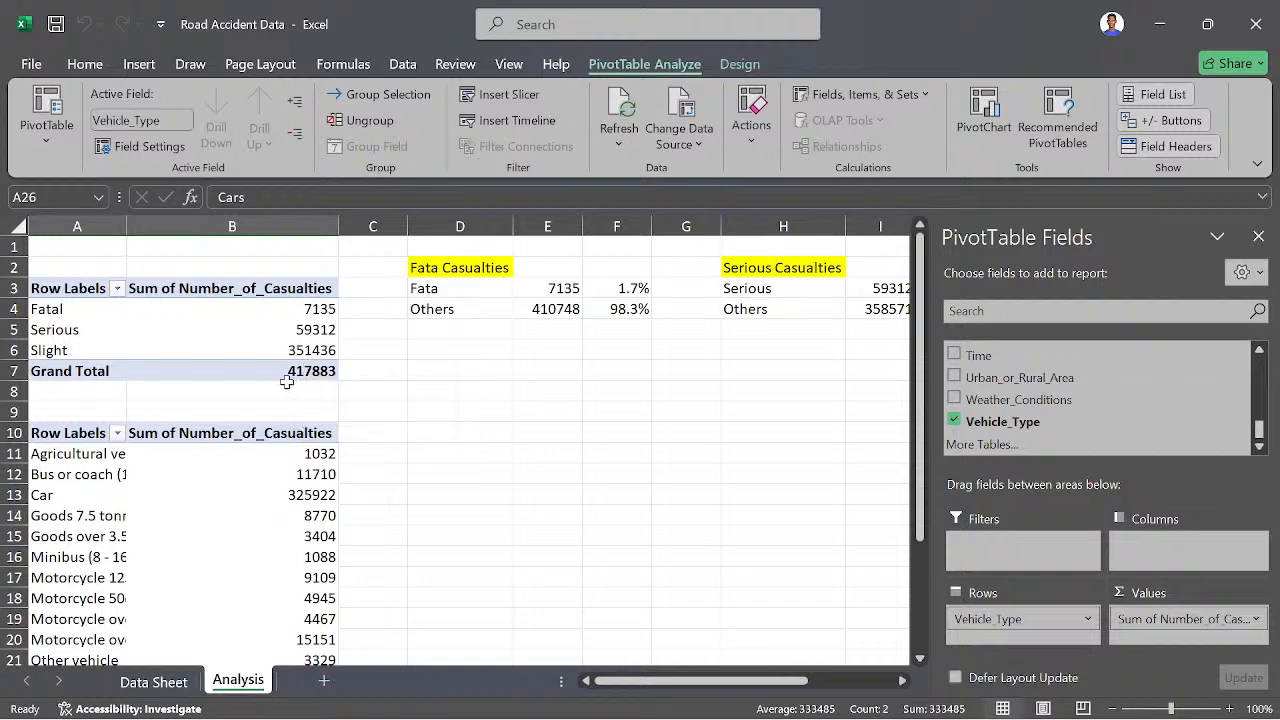
pyautogui.scroll(-2, 66, 500)
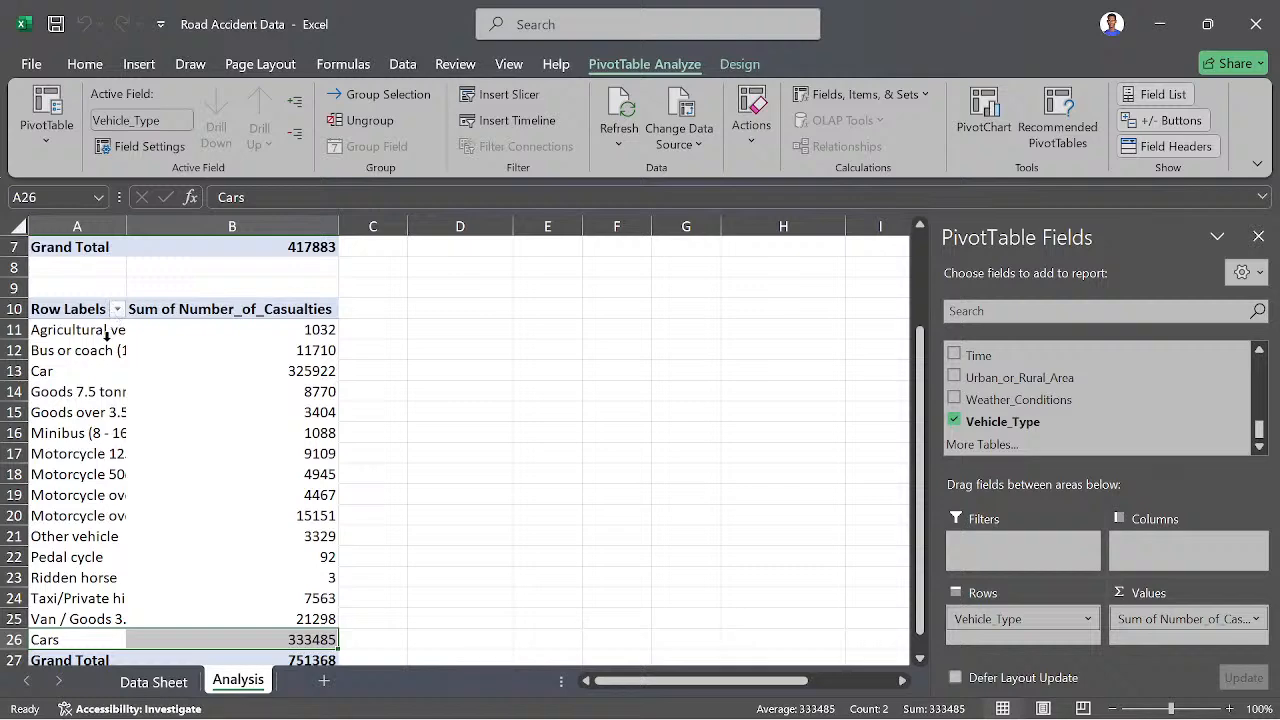
pyautogui.scroll(-2, 45, 512)
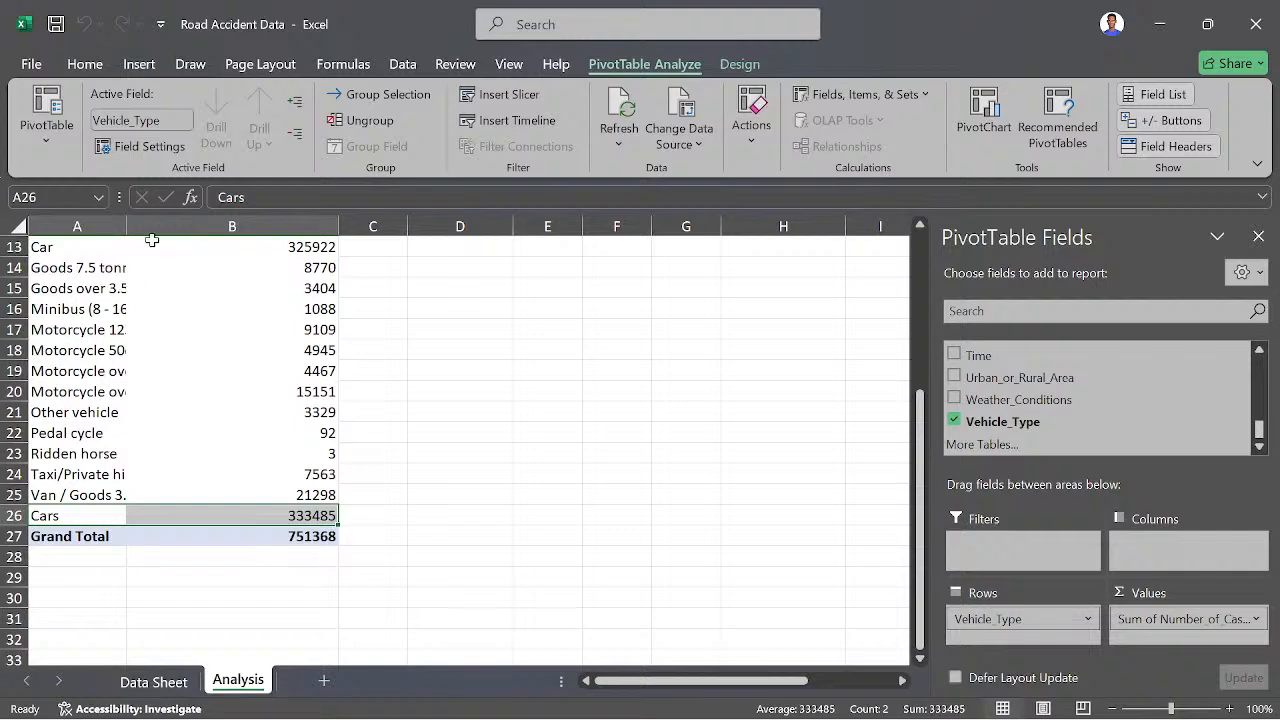
pyautogui.scroll(3, 136, 322)
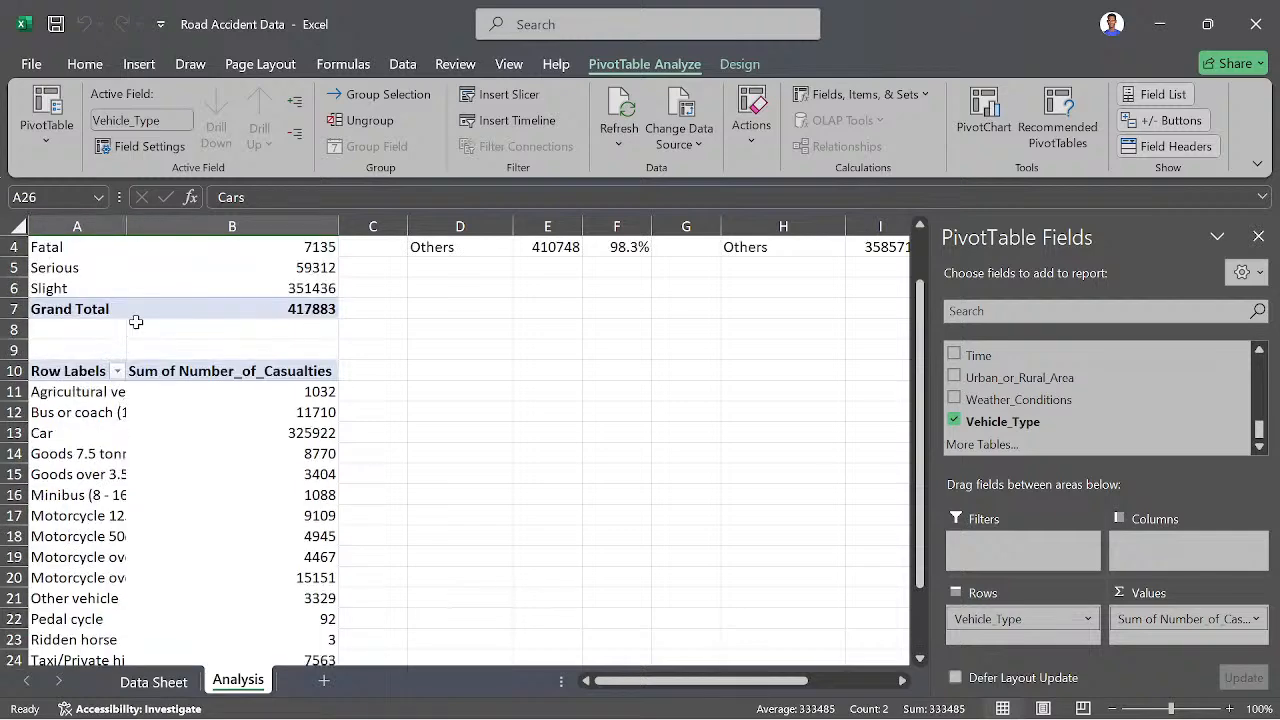
# - Filter out the Car and Taxi/Private hire car items in the vehicle-type PivotTable, and check its grand total
pyautogui.click(112, 372)
pyautogui.click(116, 371)
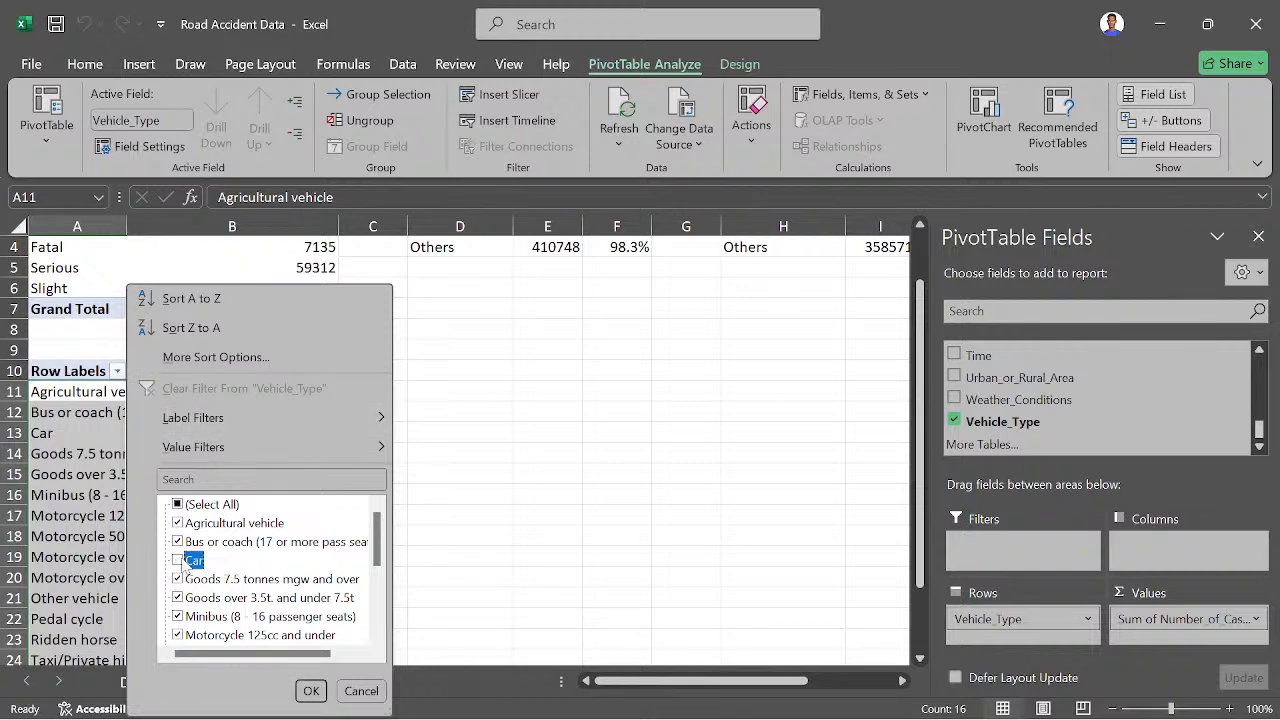
pyautogui.scroll(-3, 180, 565)
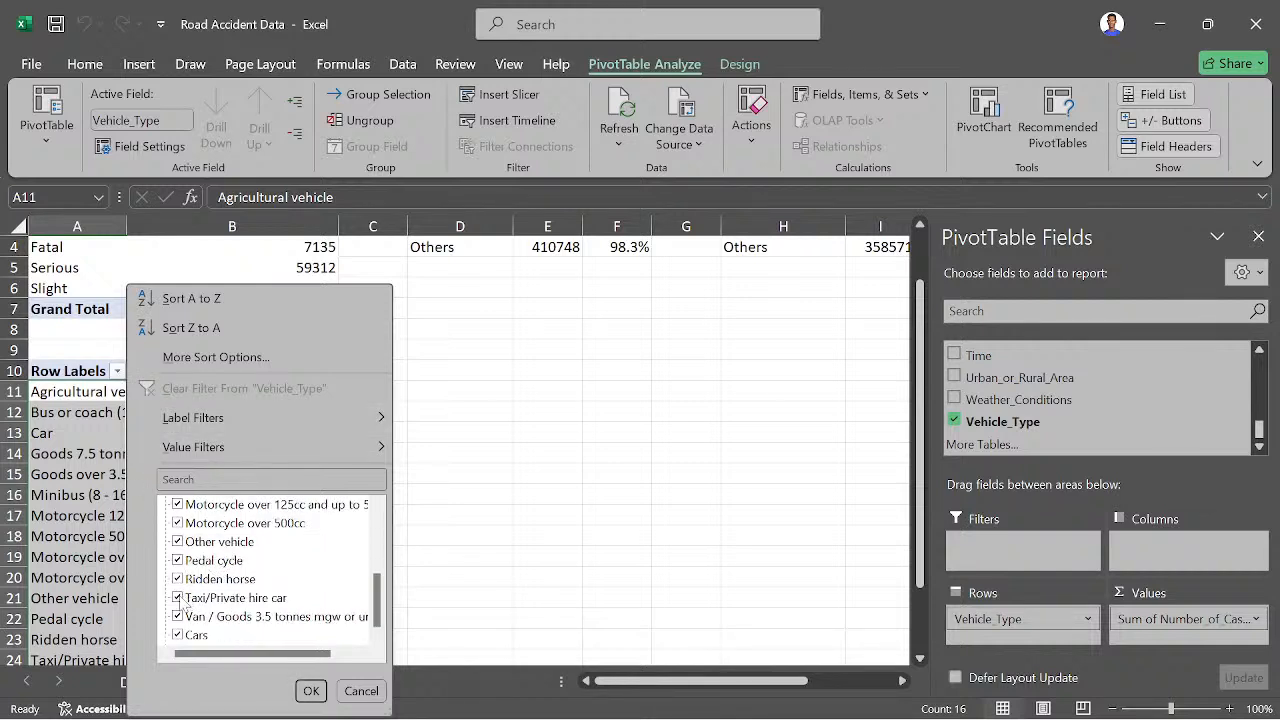
pyautogui.click(178, 598)
pyautogui.click(305, 691)
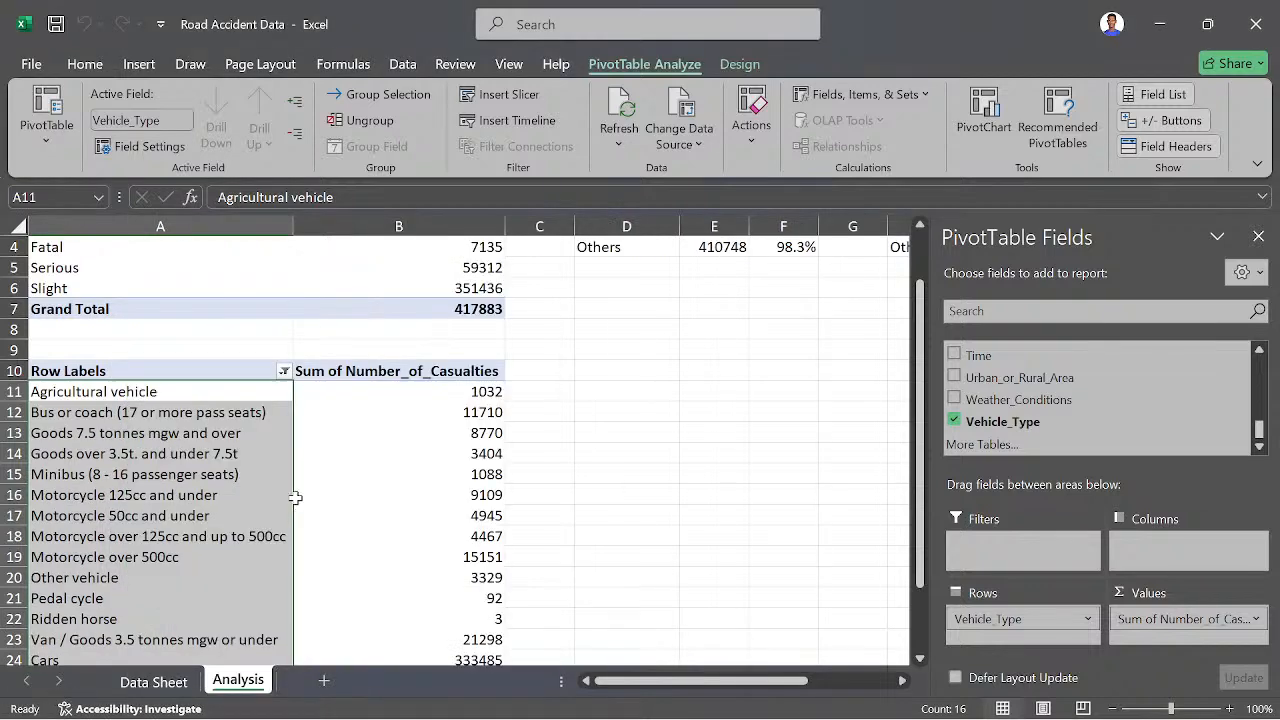
pyautogui.click(331, 517)
pyautogui.scroll(-4, 245, 524)
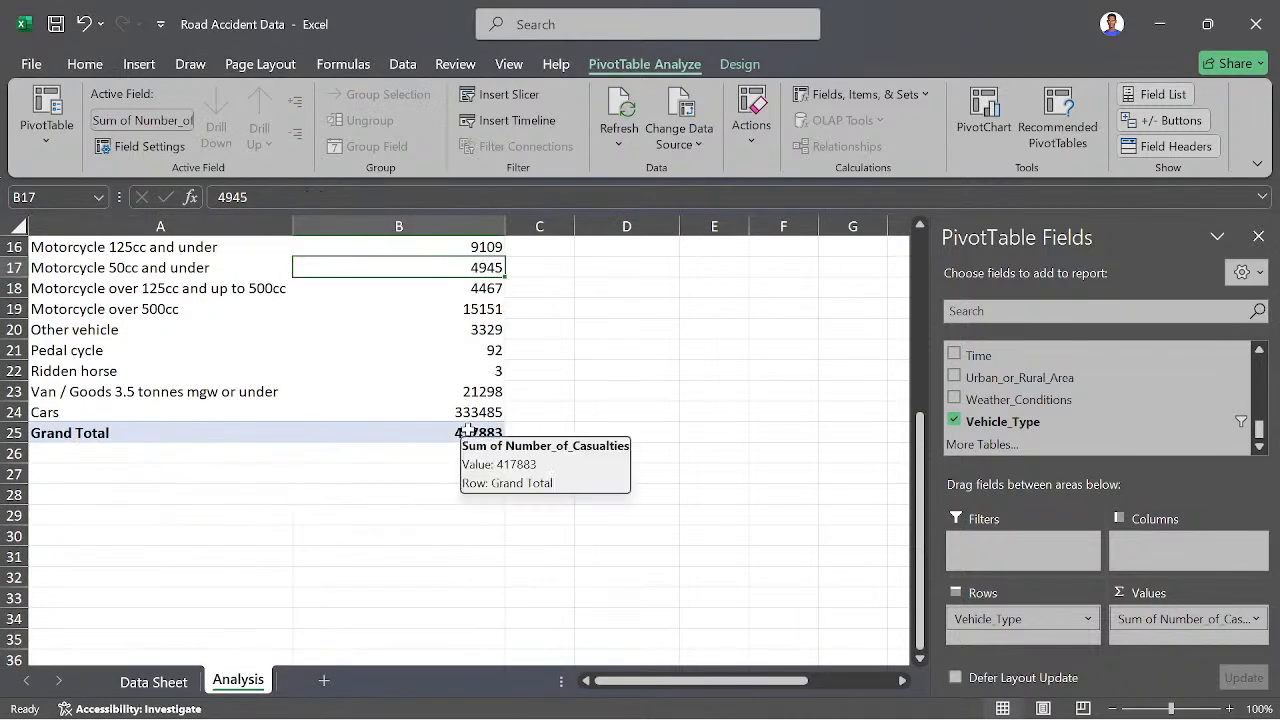
pyautogui.scroll(3, 290, 412)
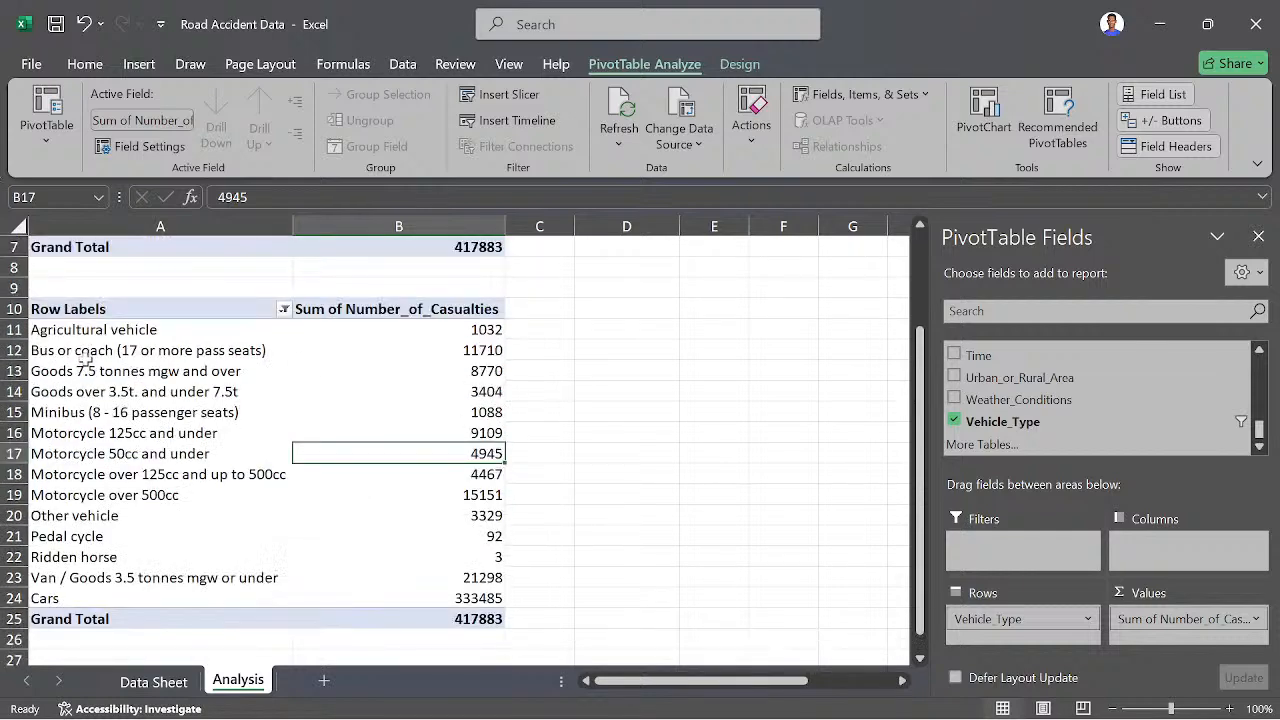
pyautogui.scroll(1, 86, 370)
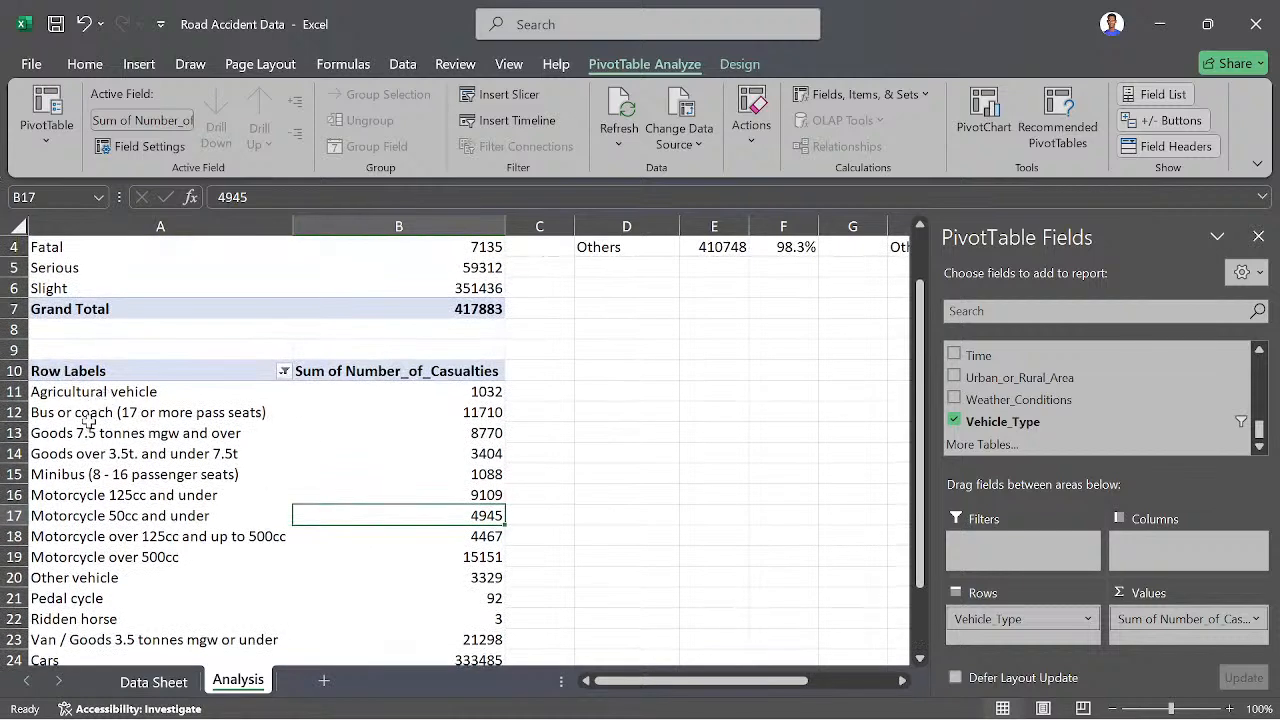
# - Start a Vehicle_Type calculated item named Bus, with a formula adding 'Bus or coach (17 or more pass seats)' and 'Minibus (8 - 16 passenger seats)'
pyautogui.click(85, 419)
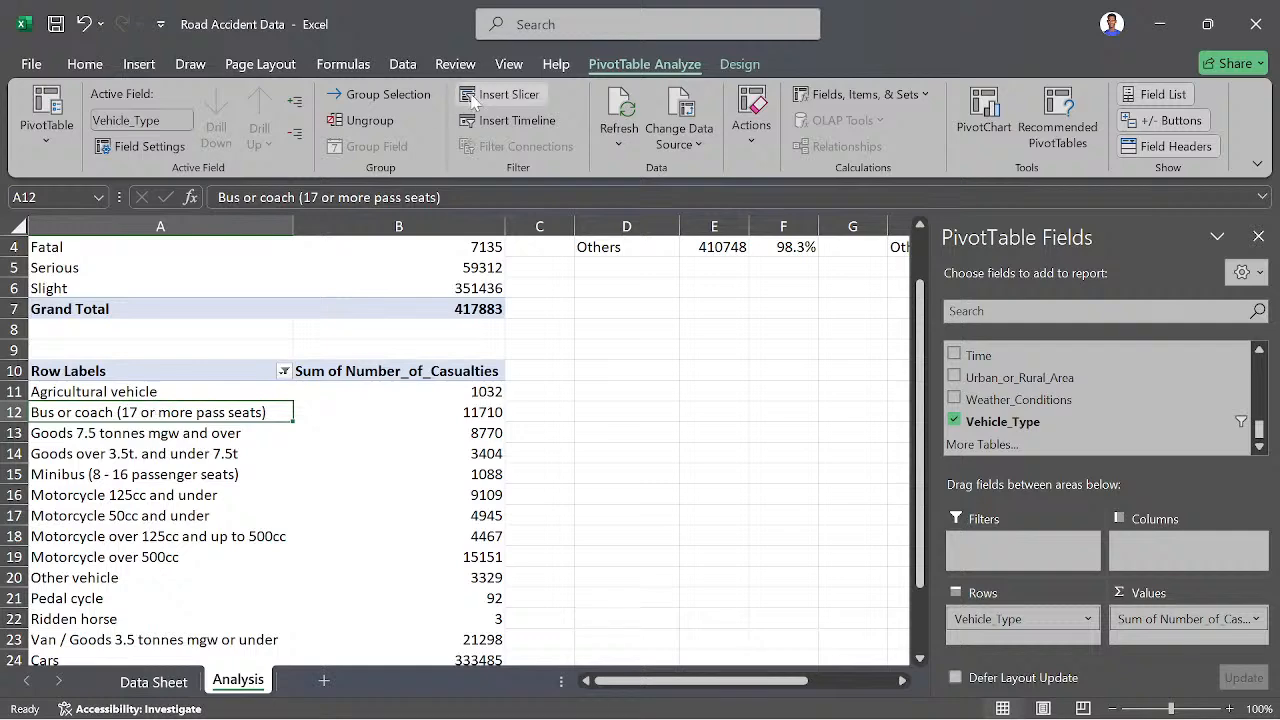
pyautogui.click(884, 99)
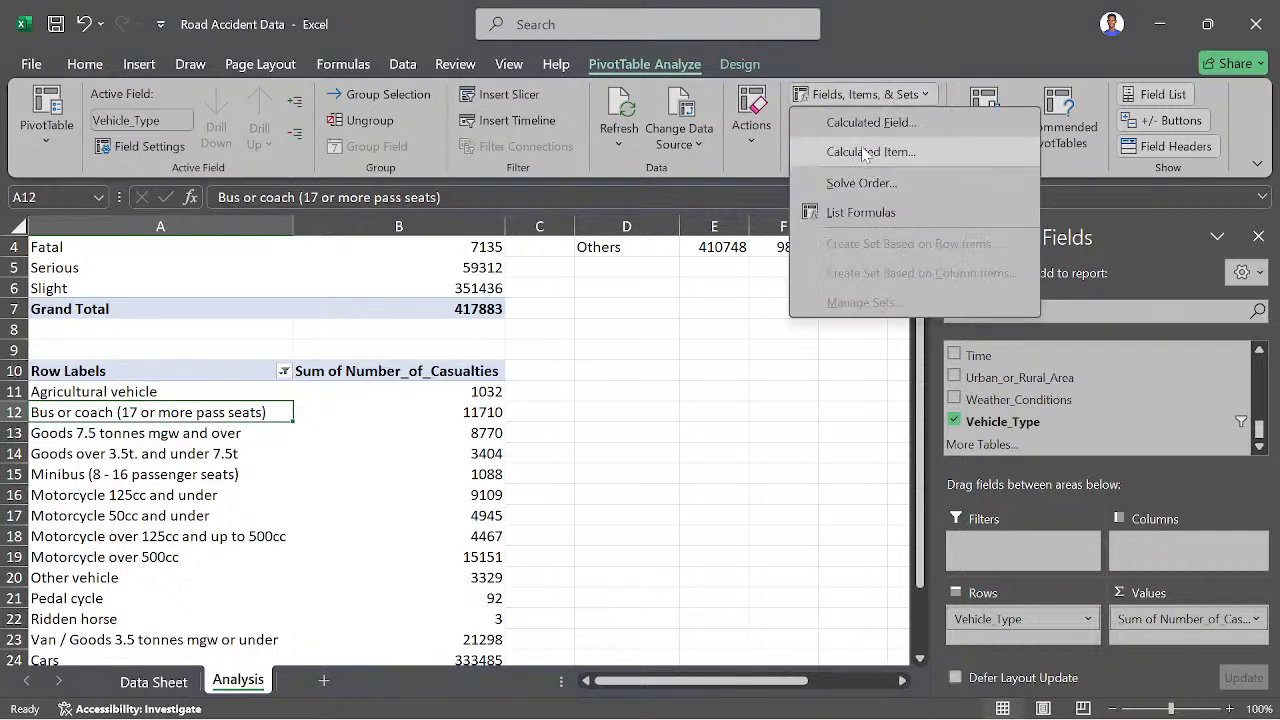
pyautogui.click(860, 149)
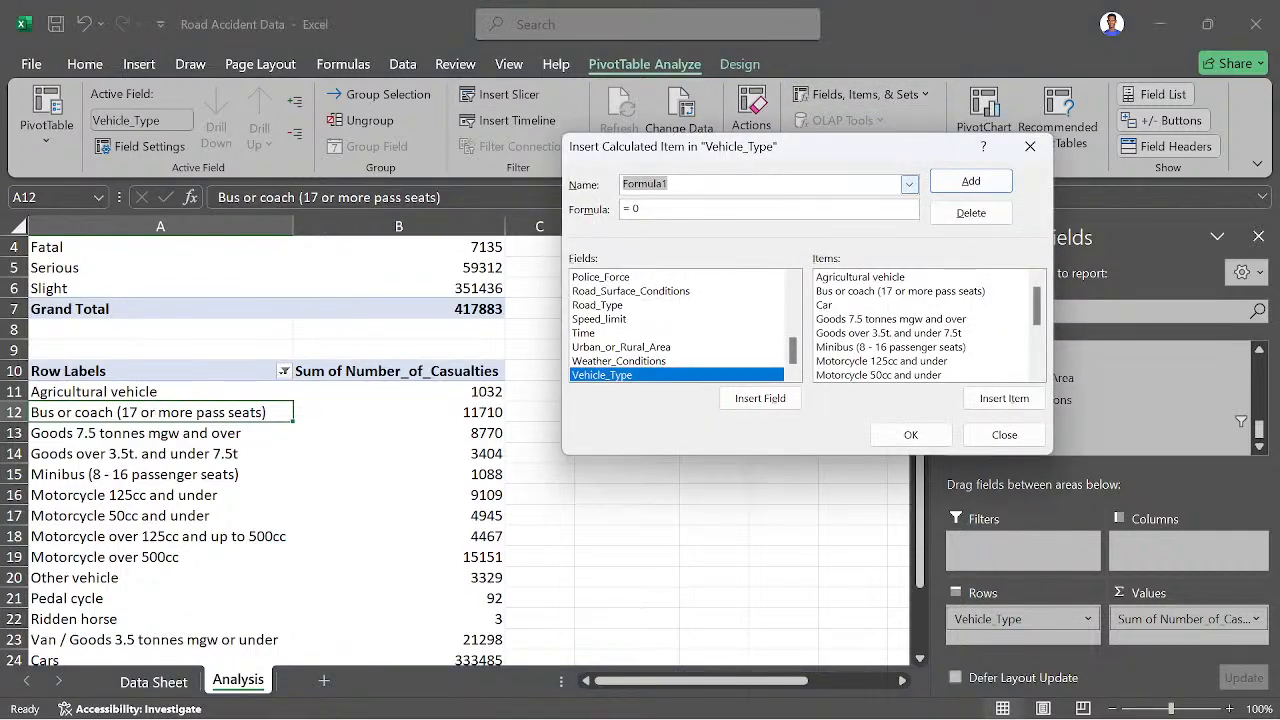
pyautogui.write('Bus')
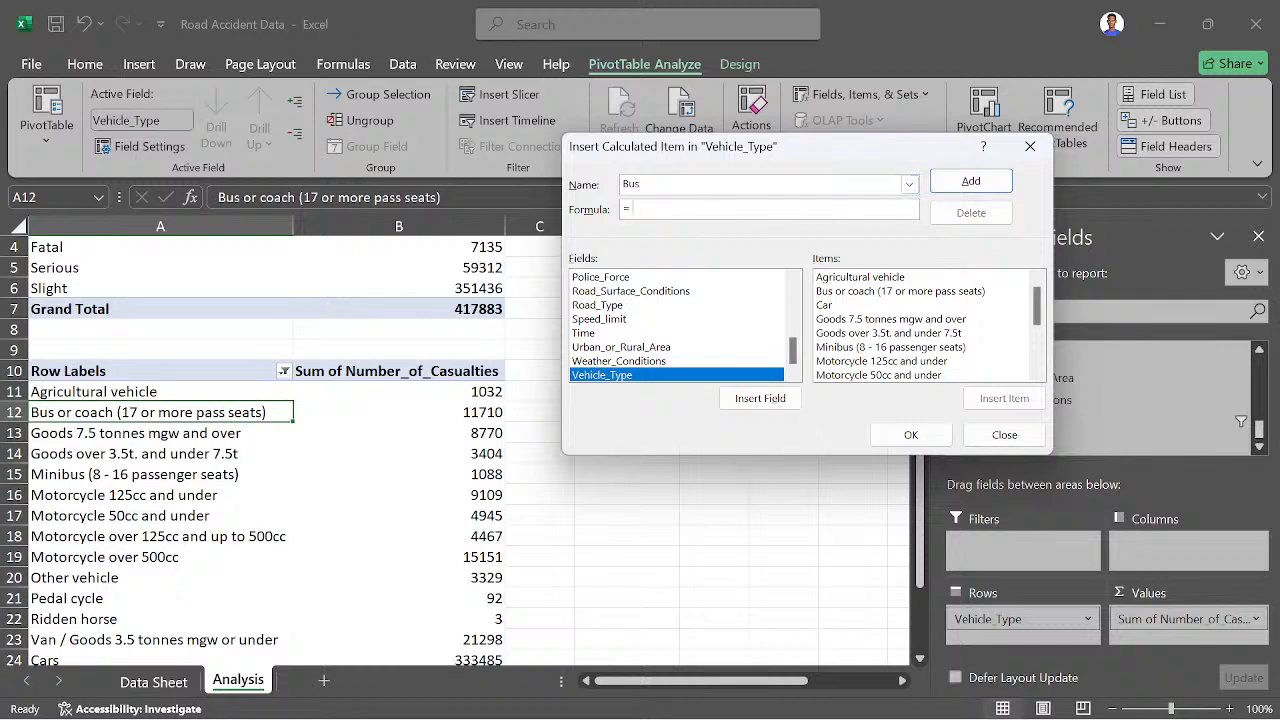
pyautogui.click(882, 292)
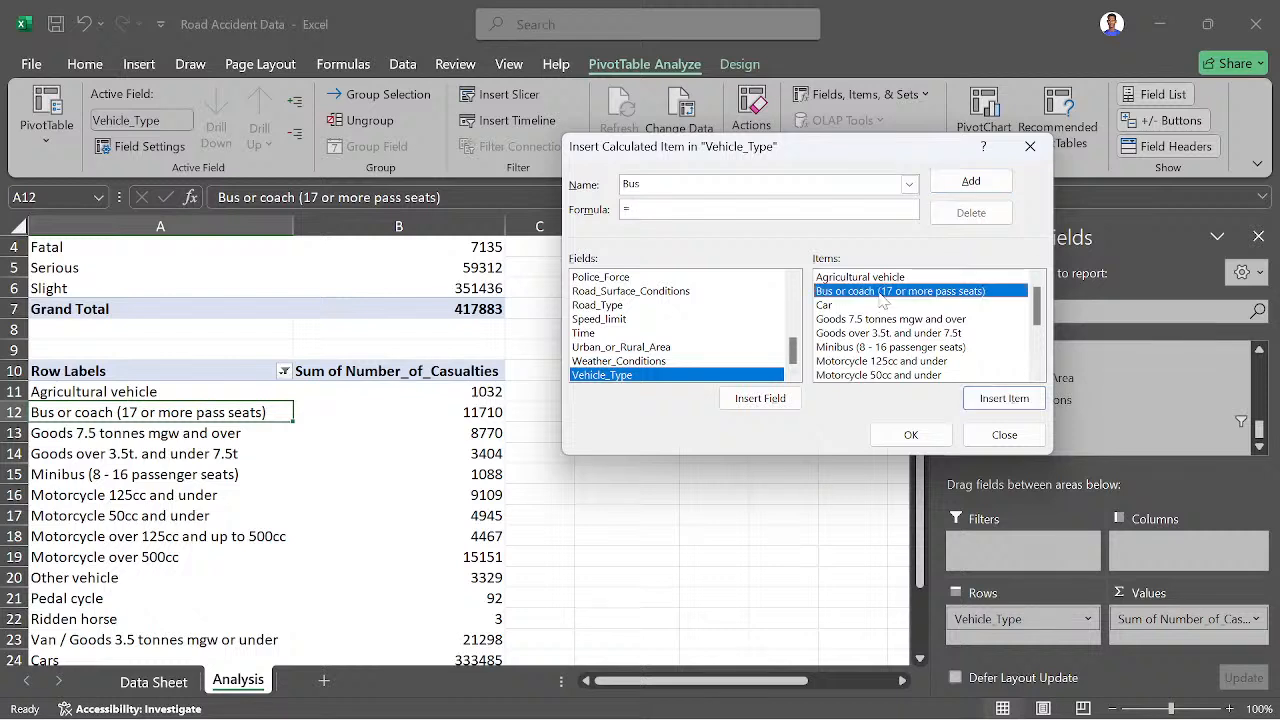
pyautogui.click(1000, 398)
pyautogui.write('+')
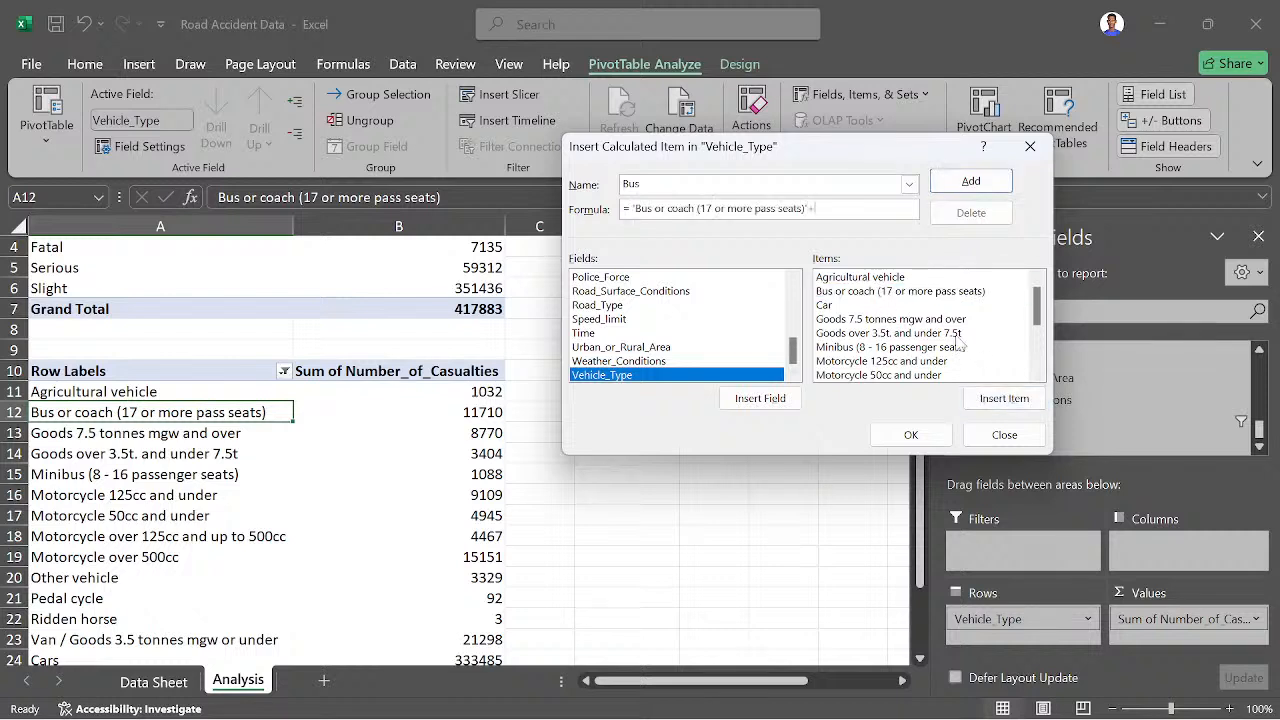
pyautogui.click(873, 348)
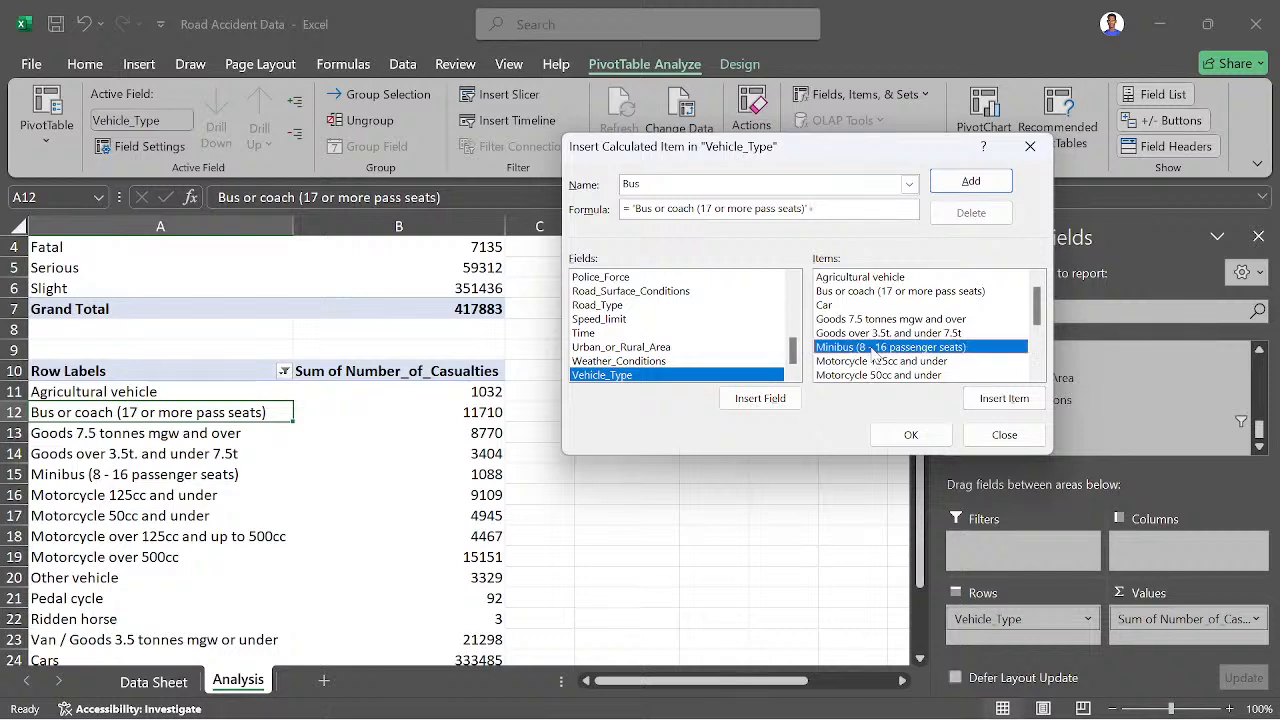
pyautogui.click(978, 401)
# - Review the remaining Vehicle_Type items for other bus categories, and create the Bus calculated item
pyautogui.scroll(-1, 962, 358)
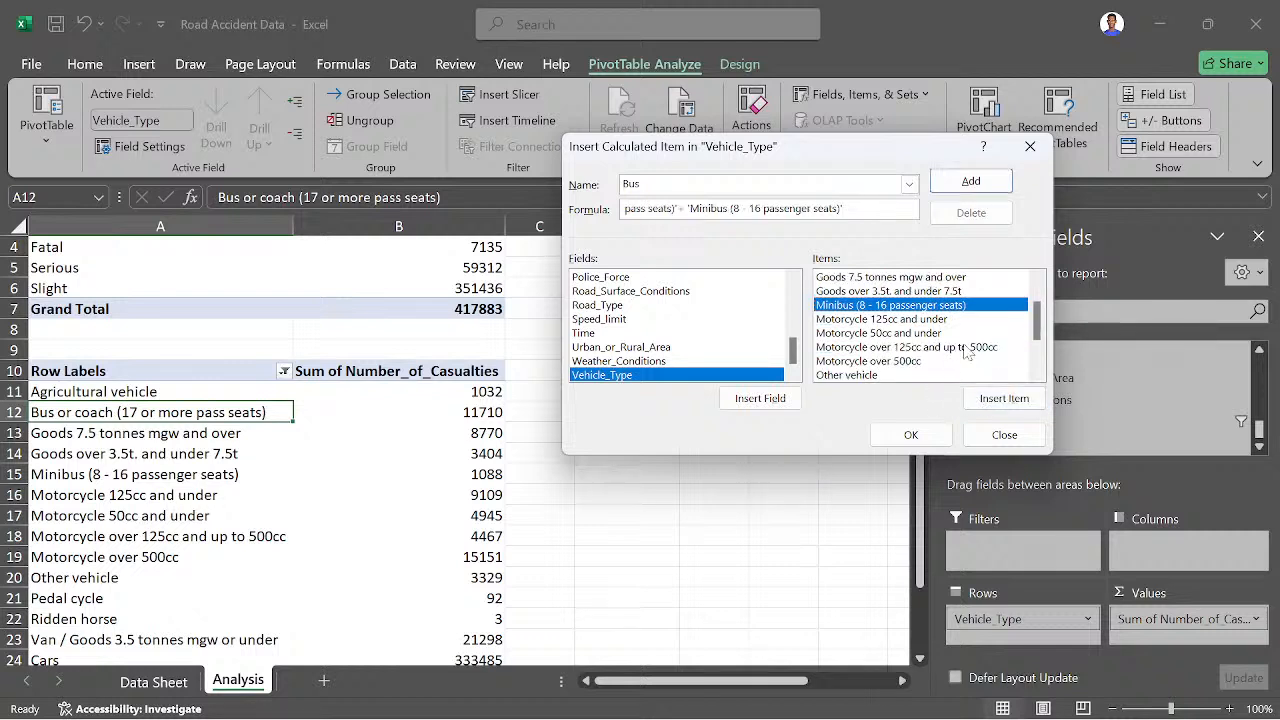
pyautogui.scroll(-2, 966, 352)
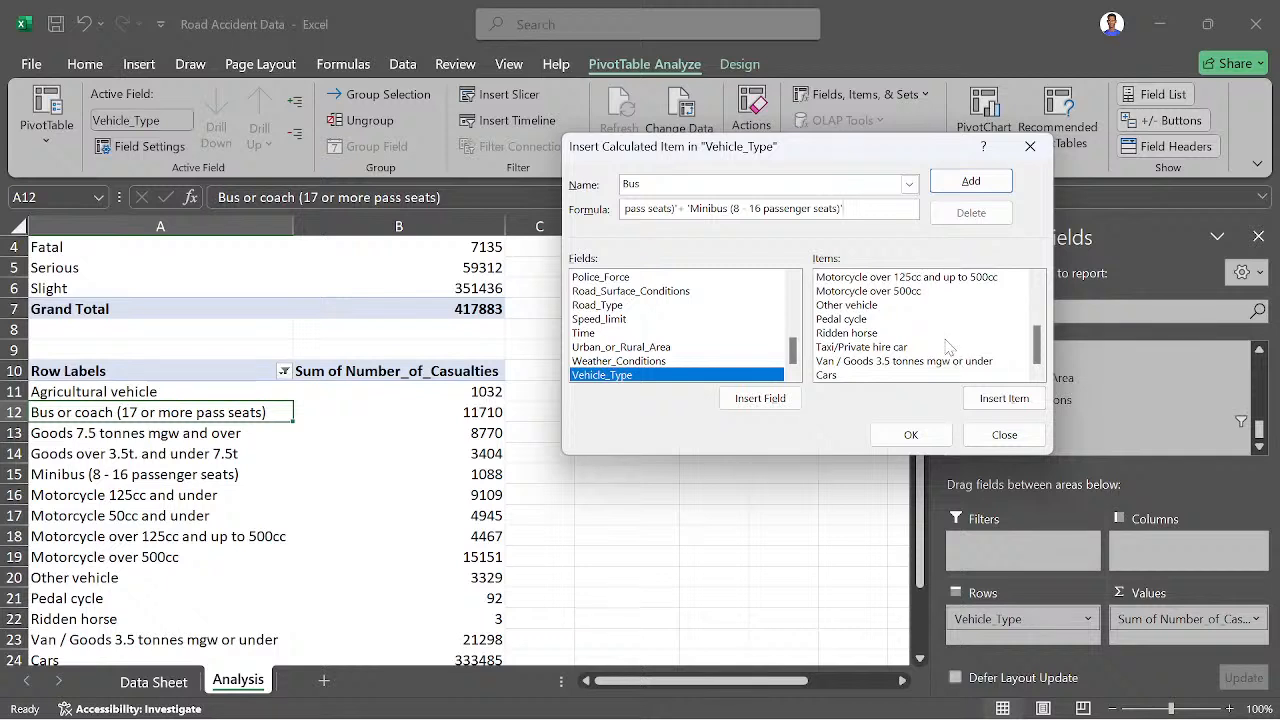
pyautogui.scroll(2, 946, 360)
pyautogui.scroll(-1, 946, 360)
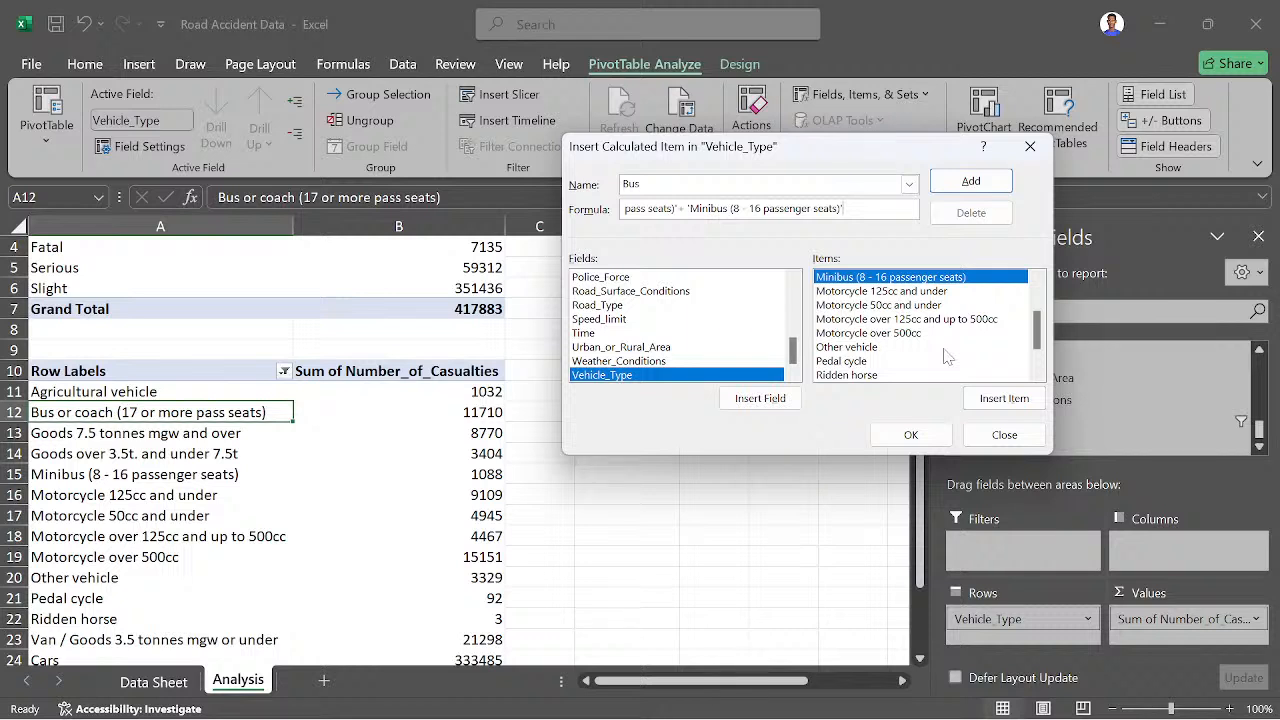
pyautogui.scroll(1, 946, 357)
pyautogui.scroll(1, 946, 357)
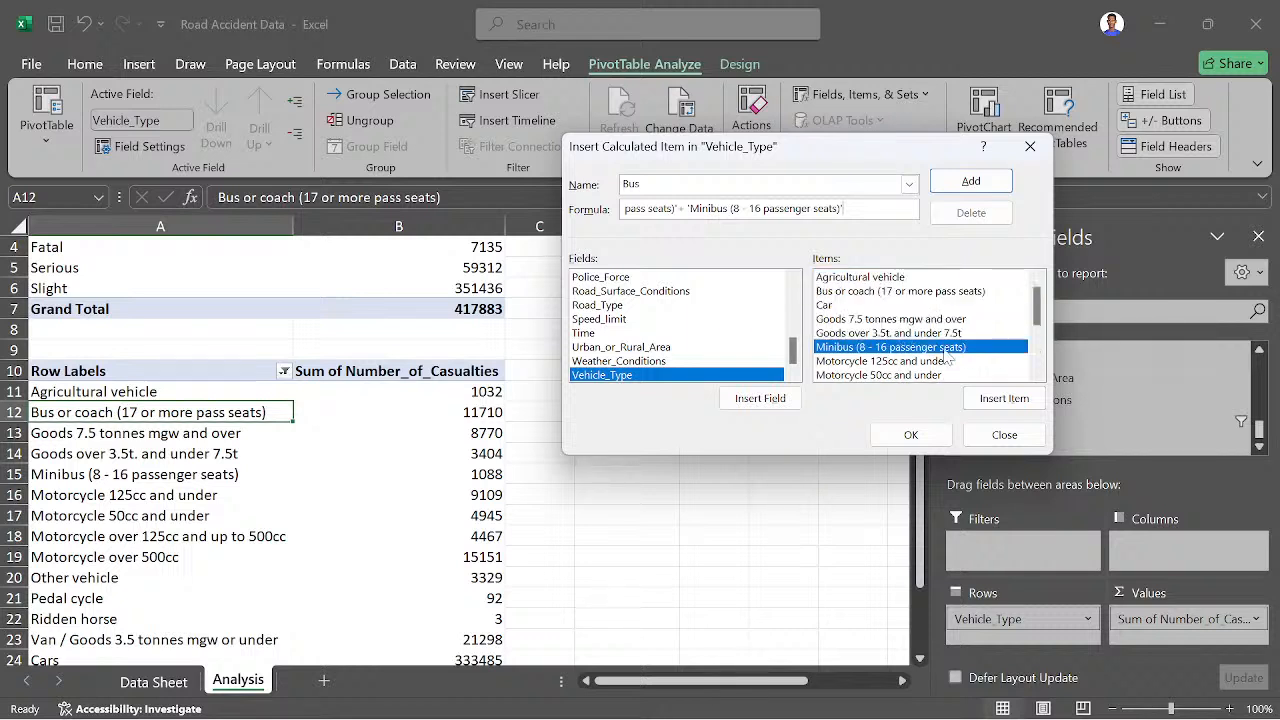
pyautogui.click(918, 435)
# - Filter out the 'Bus or coach' and 'Minibus' items in the vehicle-type PivotTable, and compare its grand total with the severity PivotTable
pyautogui.scroll(-3, 120, 537)
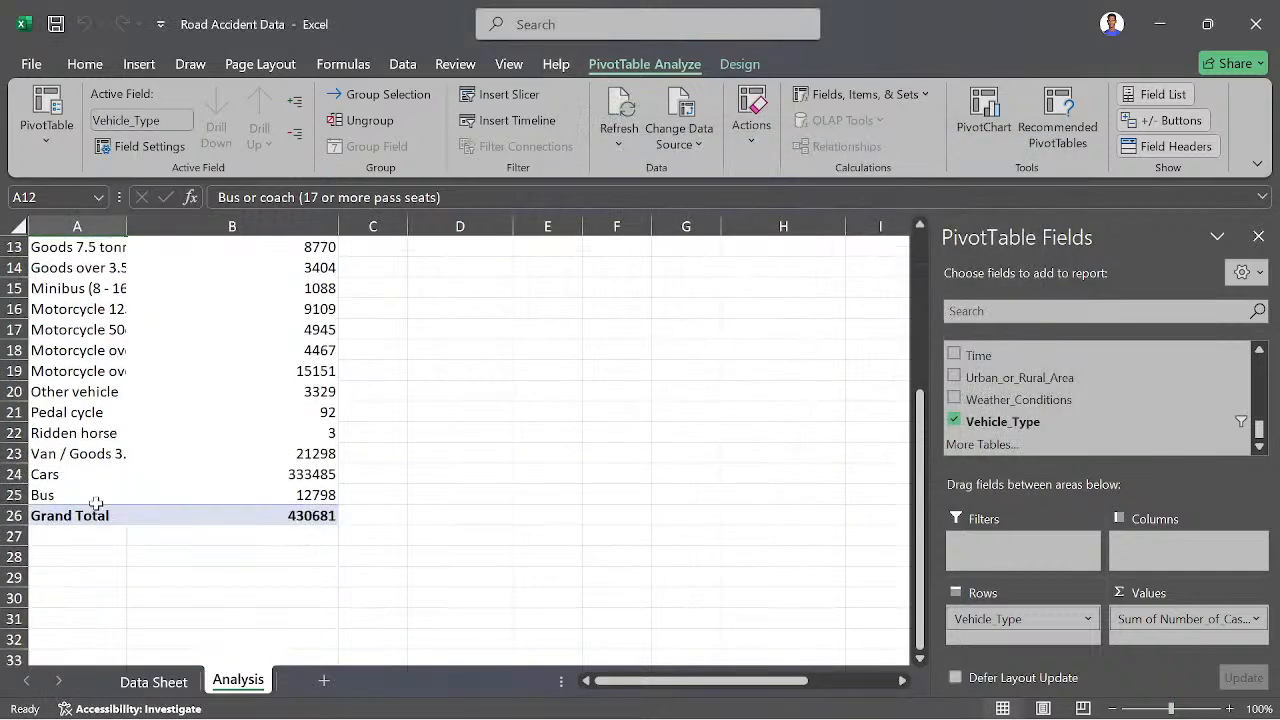
pyautogui.scroll(1, 70, 505)
pyautogui.scroll(2, 70, 505)
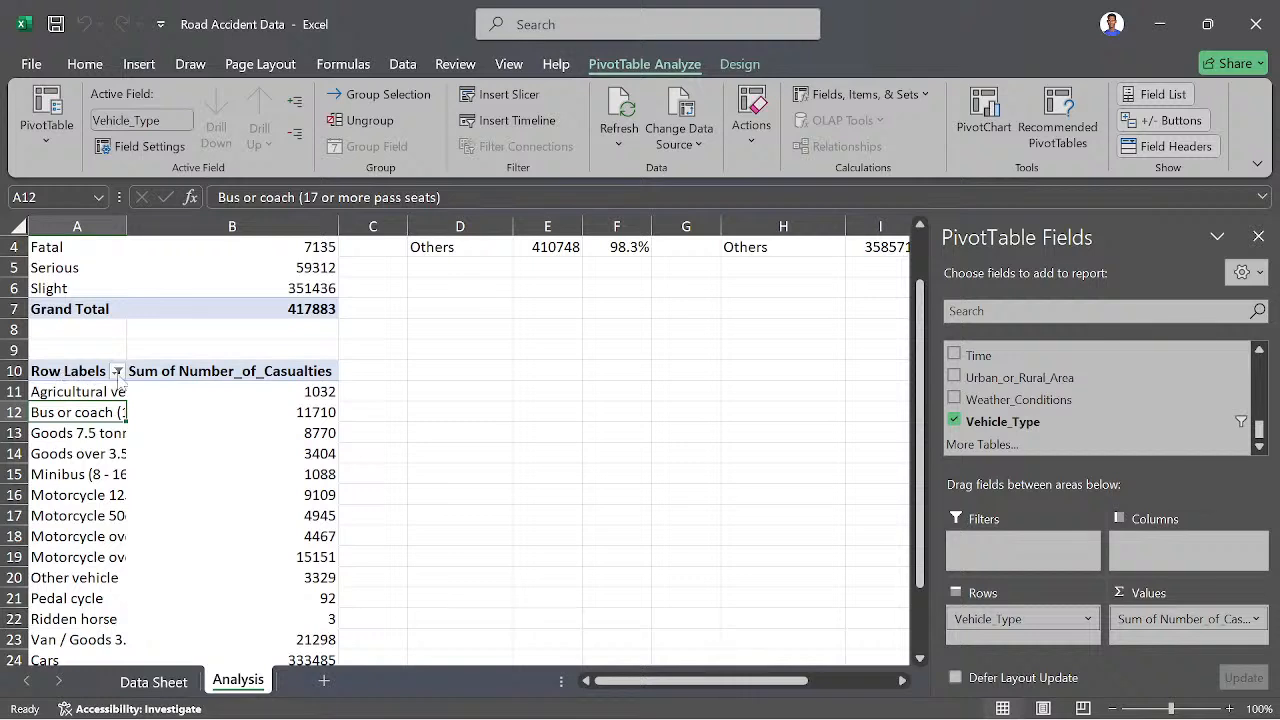
pyautogui.click(117, 371)
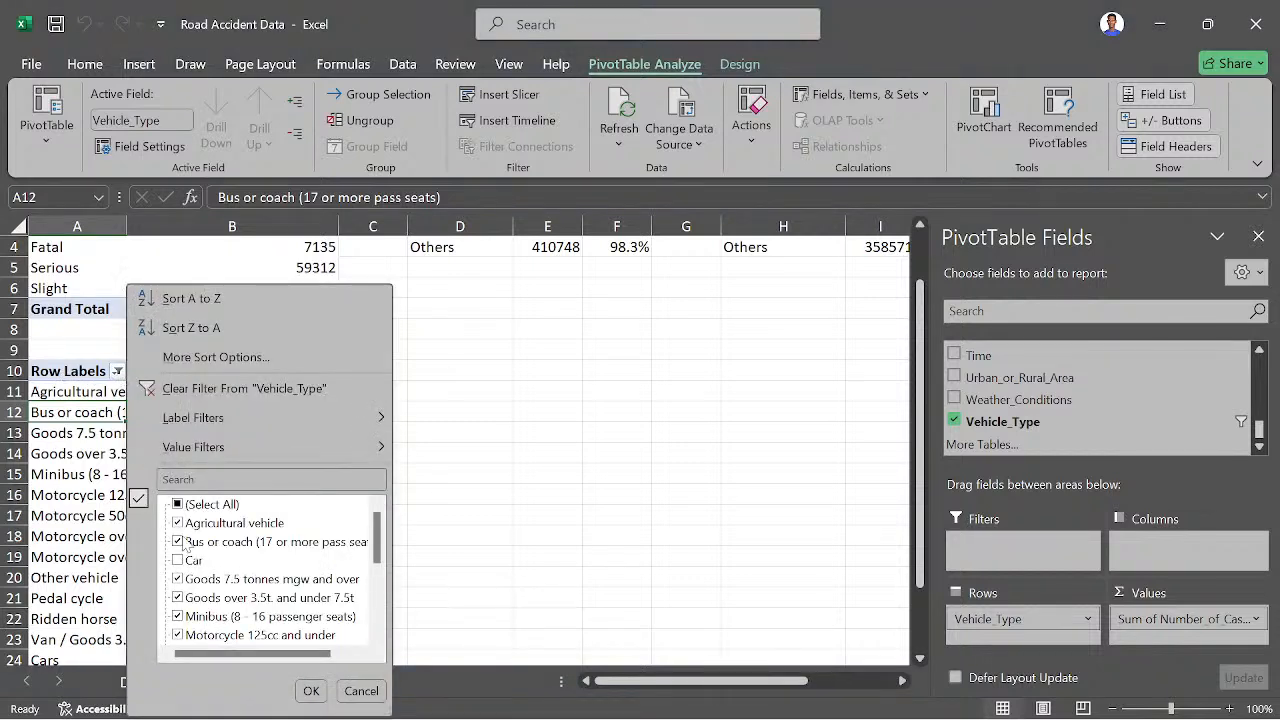
pyautogui.click(186, 542)
pyautogui.click(184, 542)
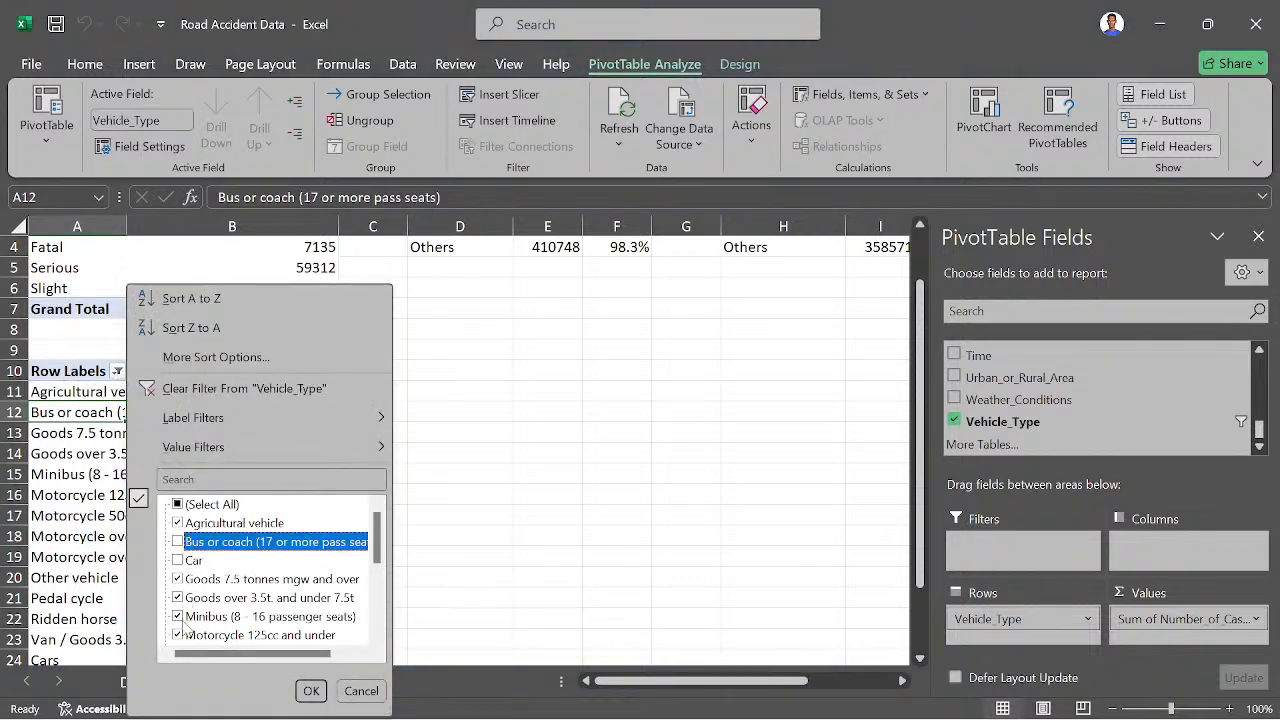
pyautogui.scroll(-2, 184, 626)
pyautogui.scroll(-2, 190, 620)
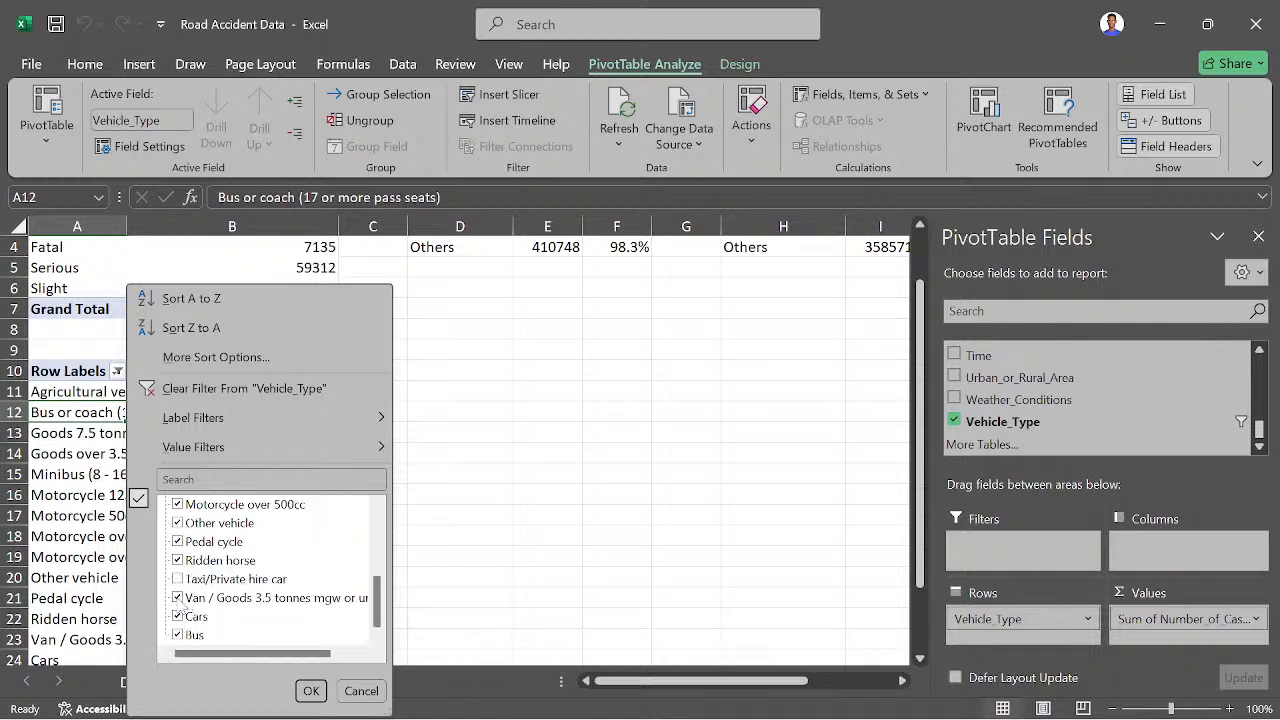
pyautogui.scroll(4, 184, 598)
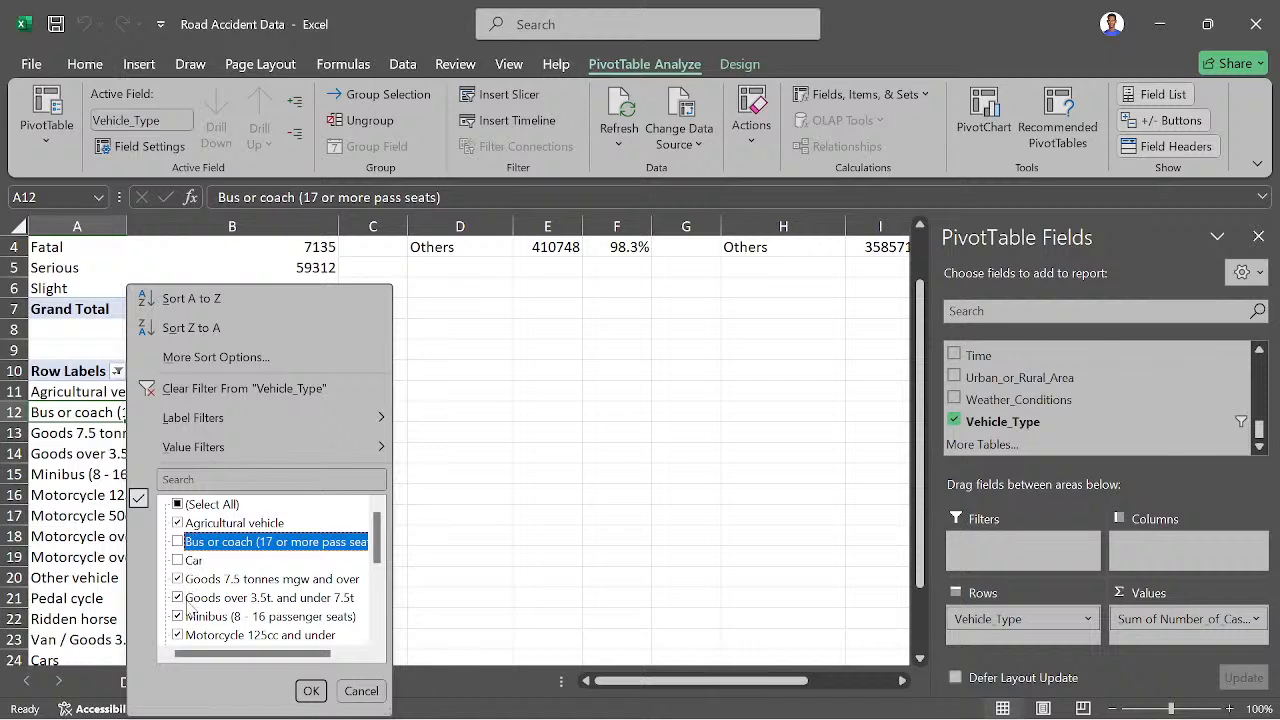
pyautogui.scroll(-1, 188, 610)
pyautogui.click(178, 561)
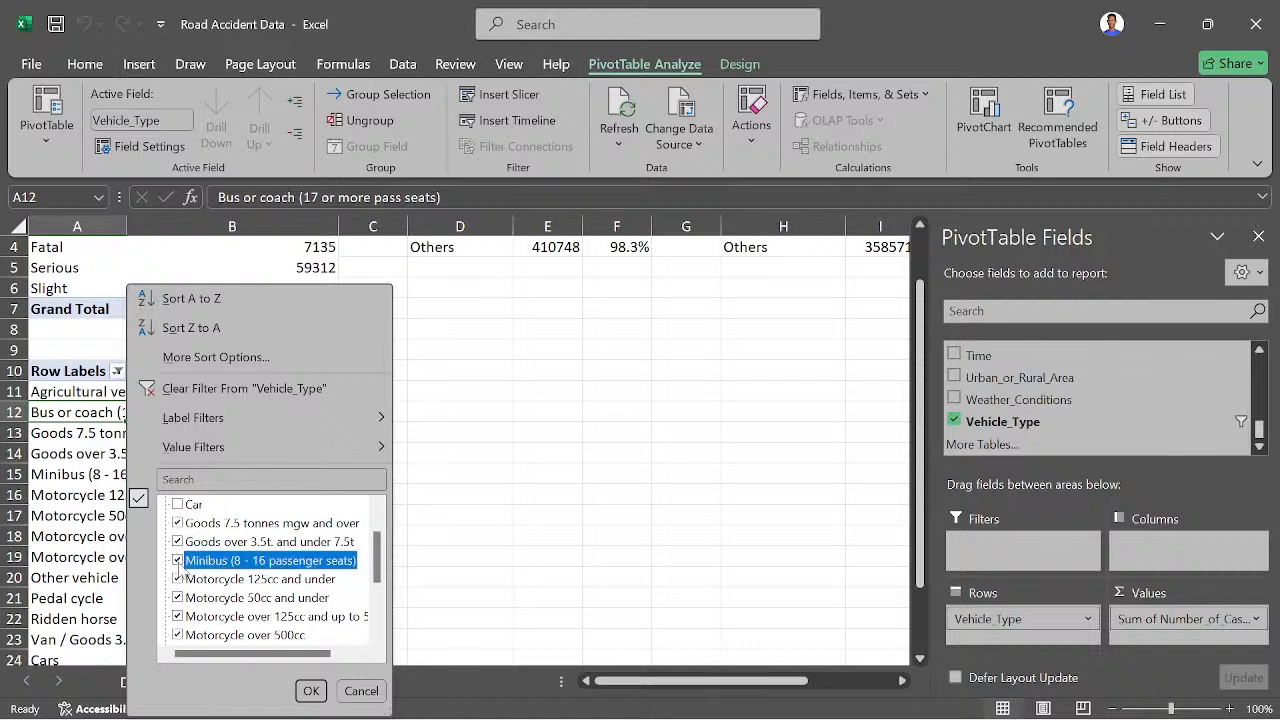
pyautogui.click(311, 691)
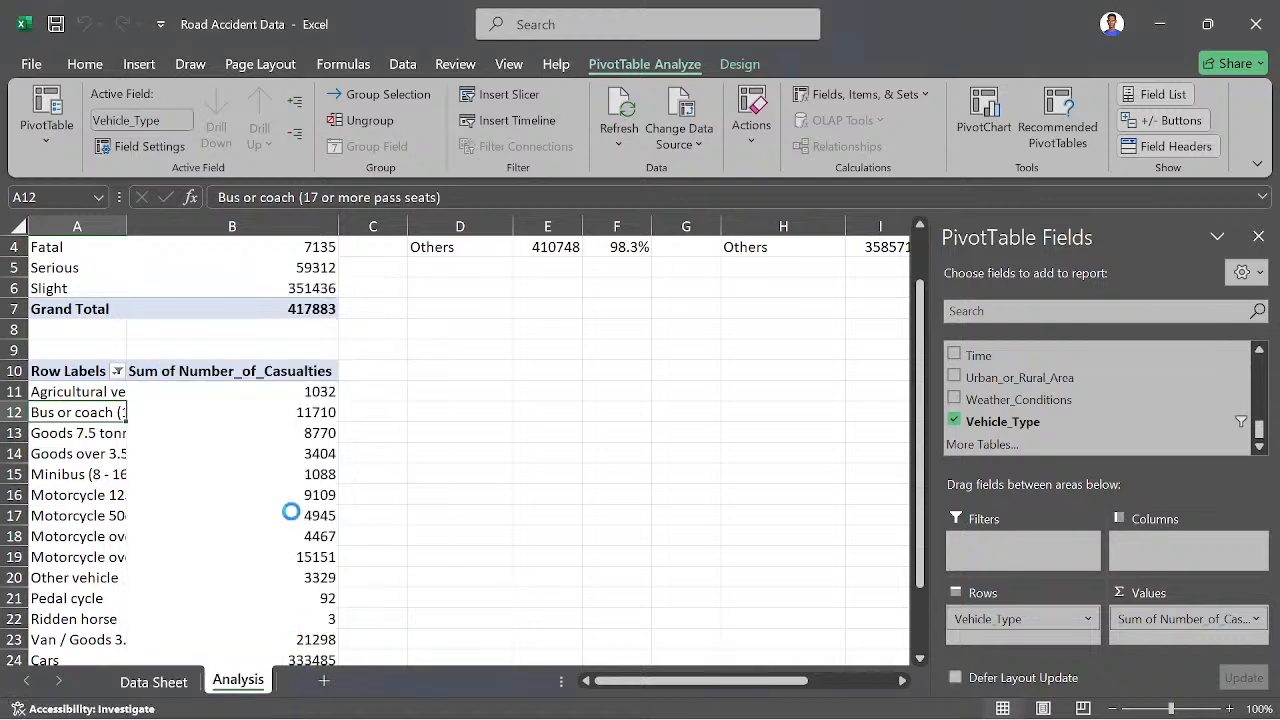
pyautogui.scroll(-2, 294, 515)
pyautogui.scroll(3, 294, 515)
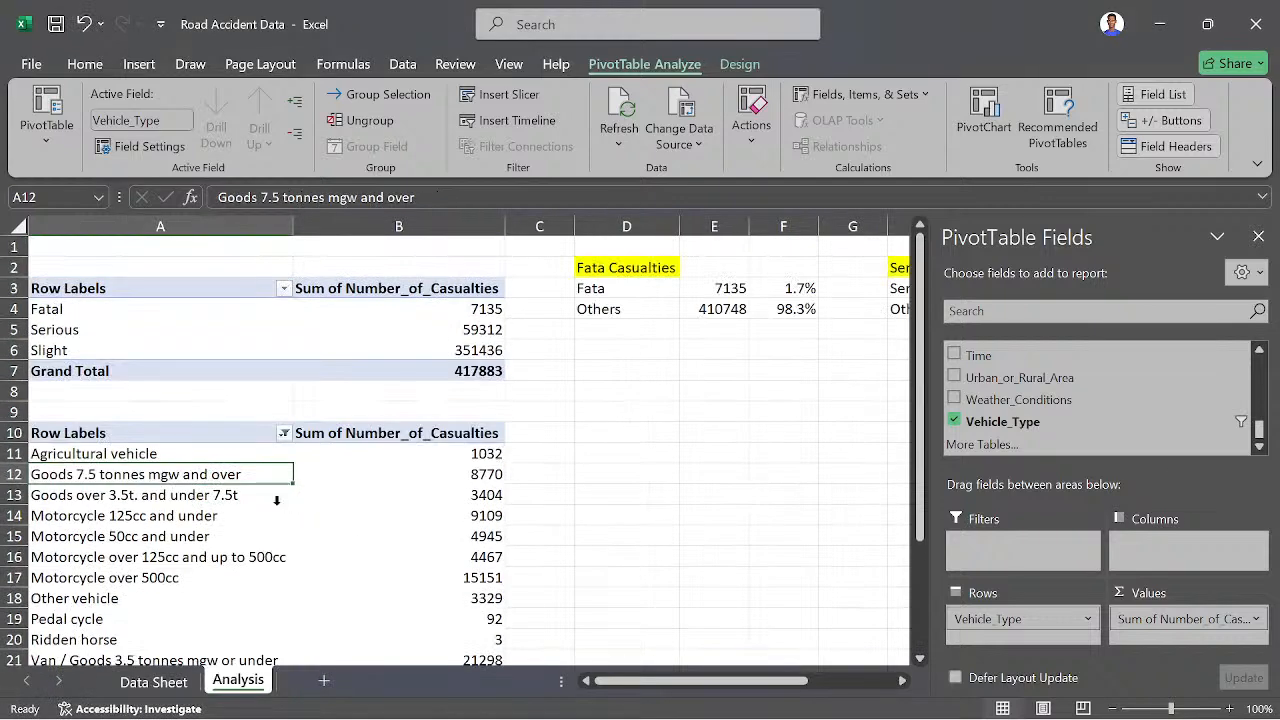
pyautogui.scroll(-1, 276, 500)
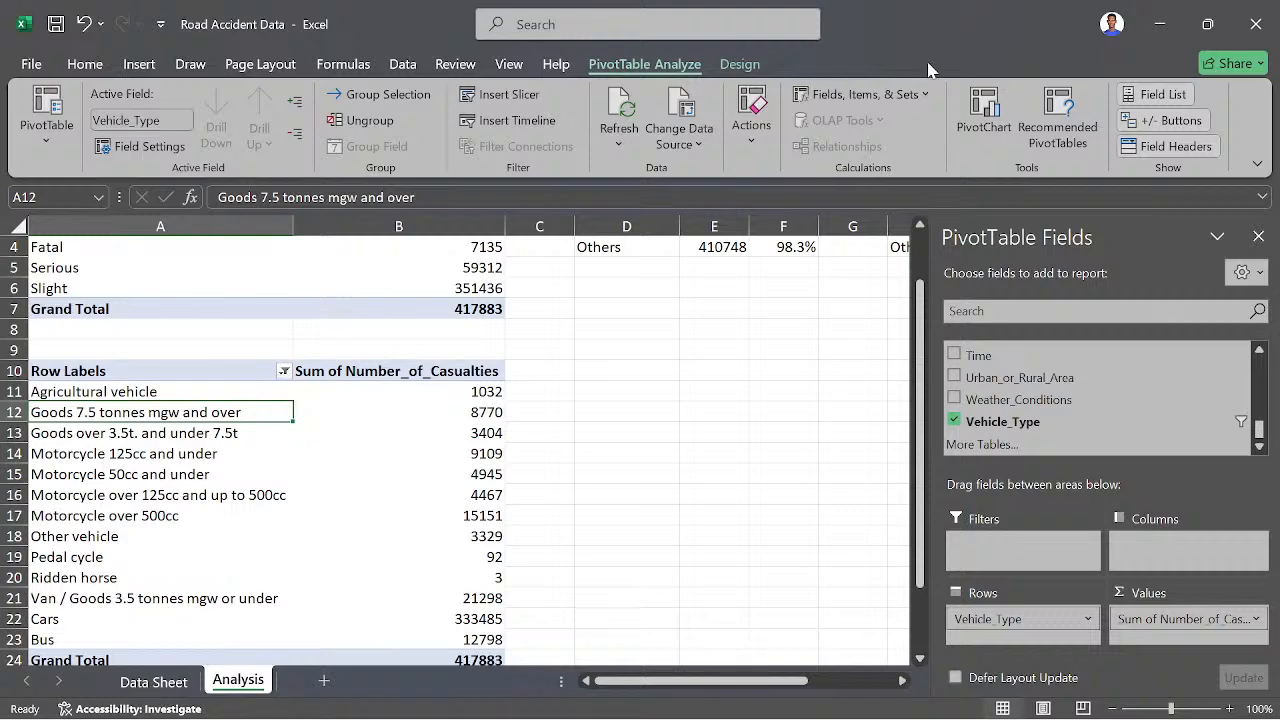
# - Start a Vehicle_Type calculated item named Van, with a formula adding 'Goods 7.5 tonnes mgw and over' and 'Goods over 3.5t. and under 7.5t'
pyautogui.click(907, 93)
pyautogui.click(840, 150)
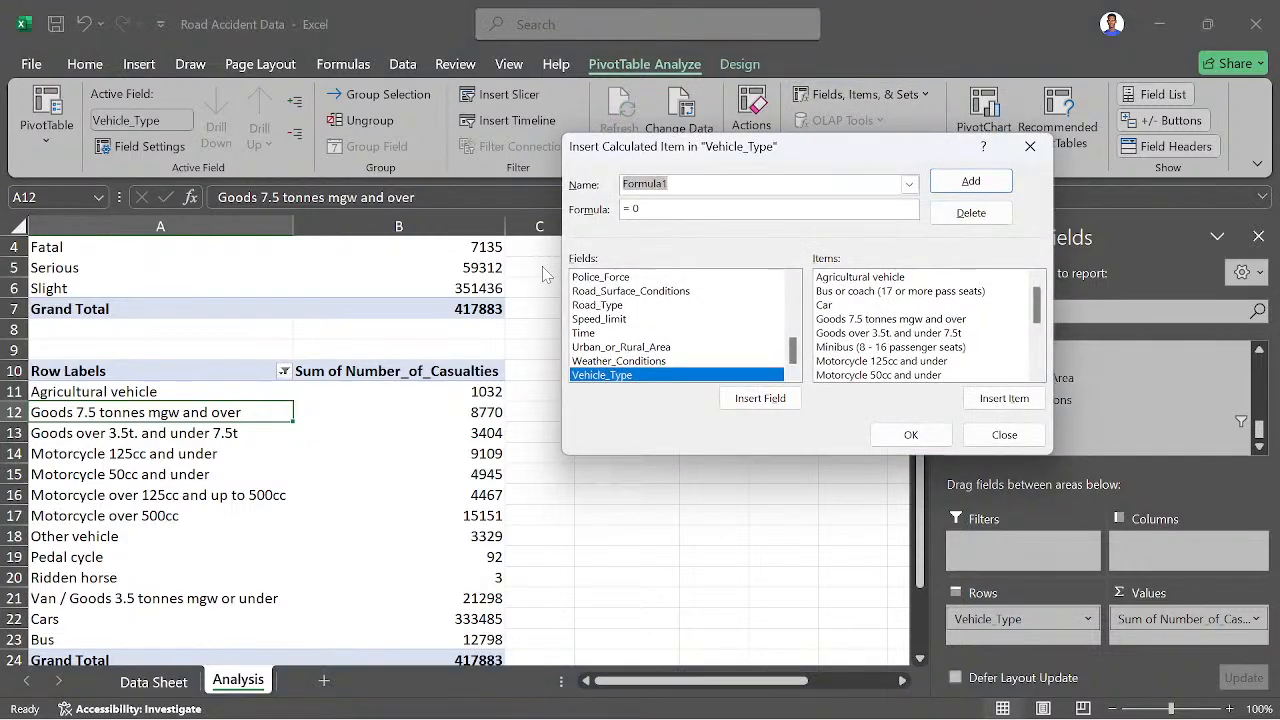
pyautogui.write('Van')
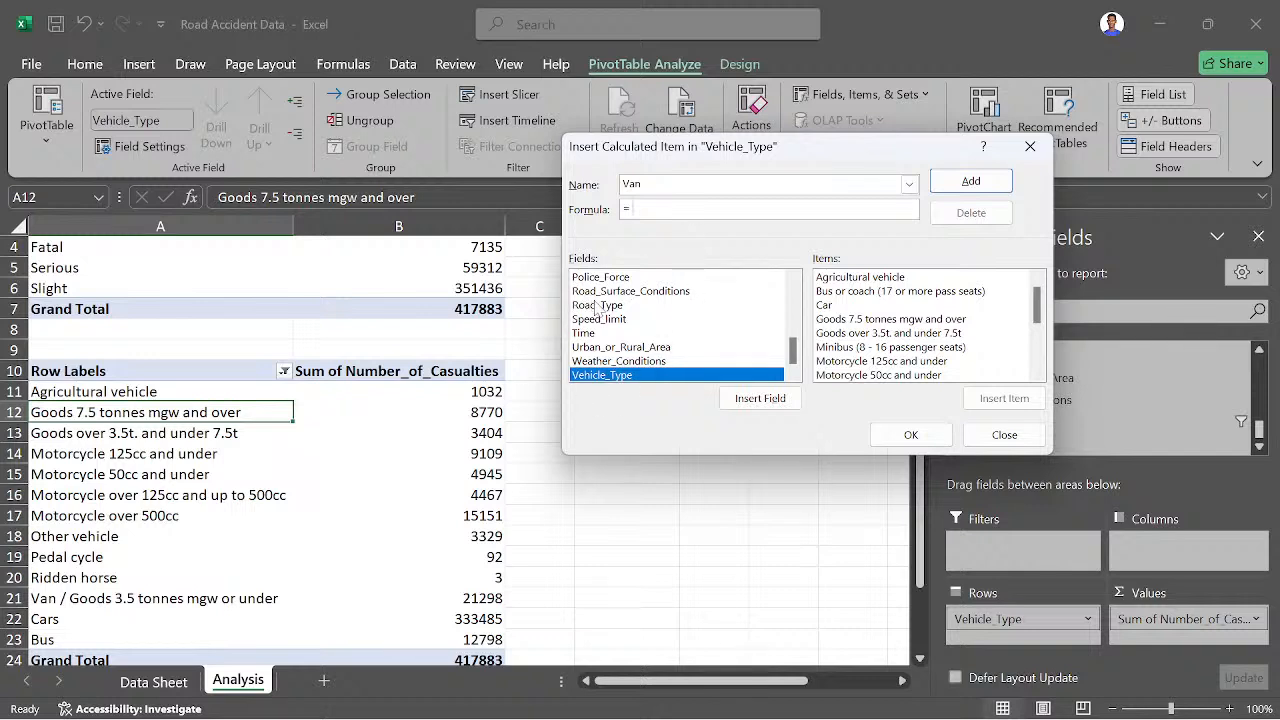
pyautogui.click(866, 317)
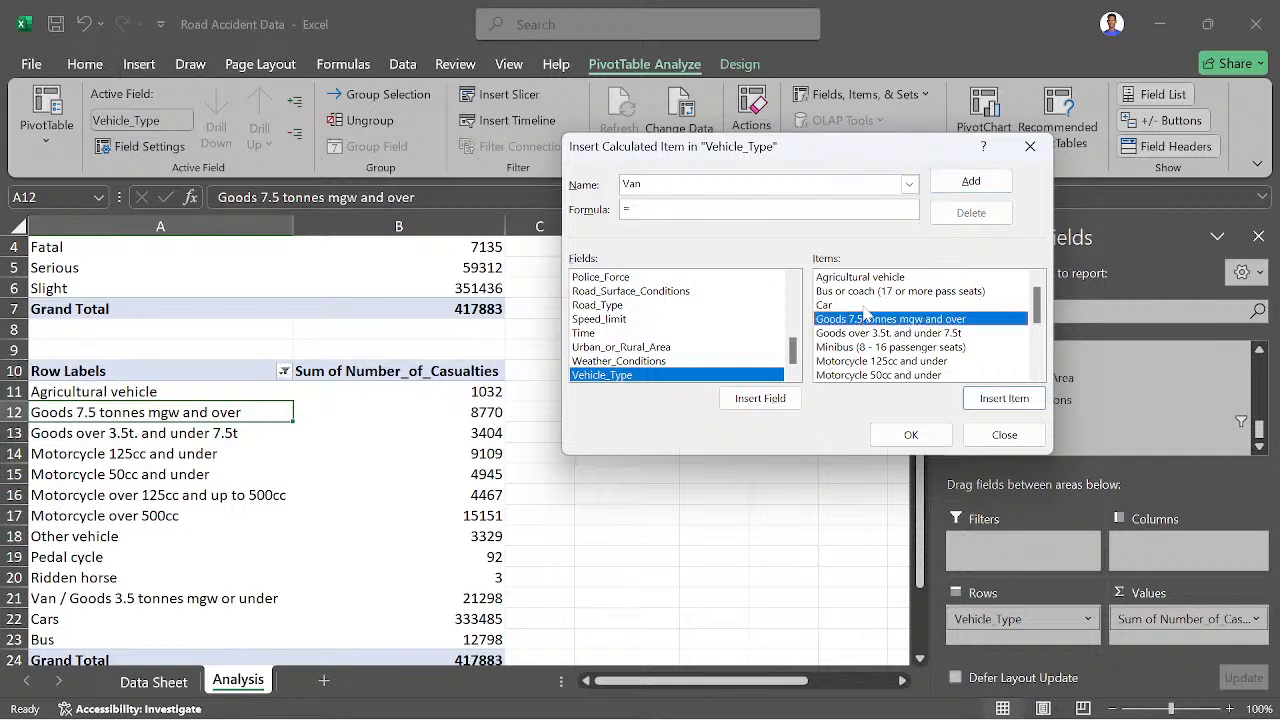
pyautogui.click(988, 406)
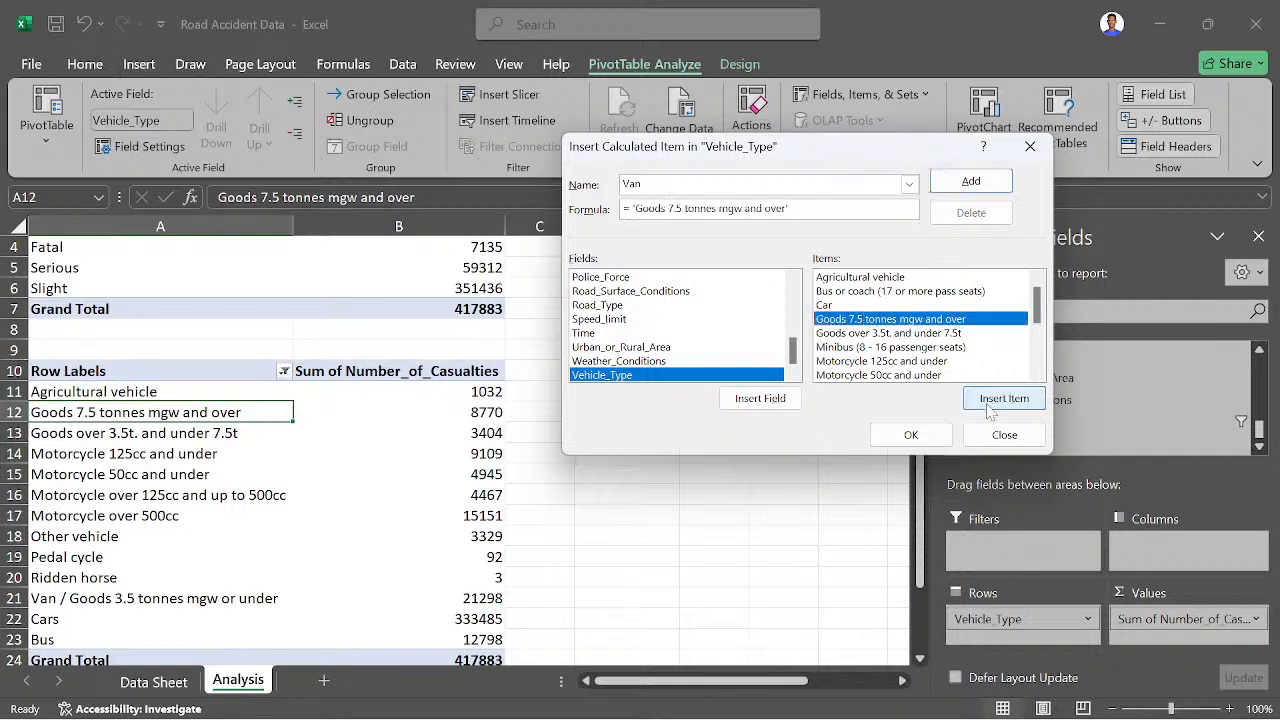
pyautogui.write('+')
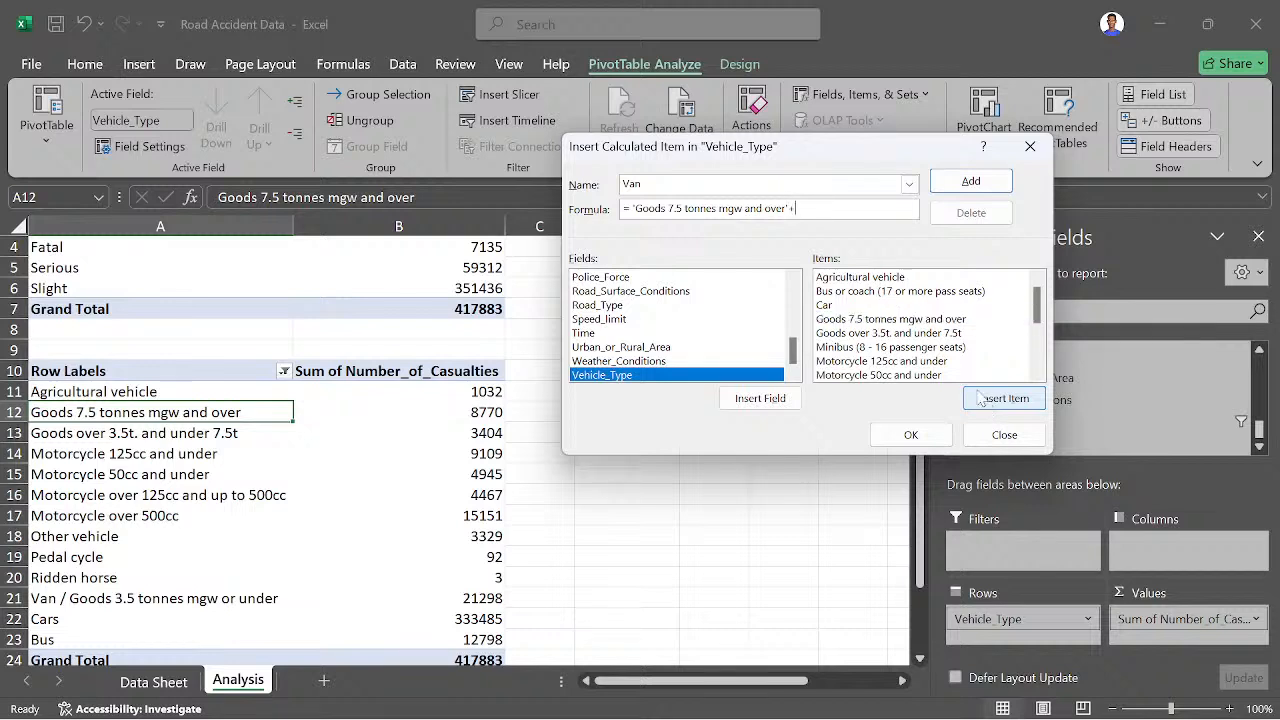
pyautogui.click(868, 336)
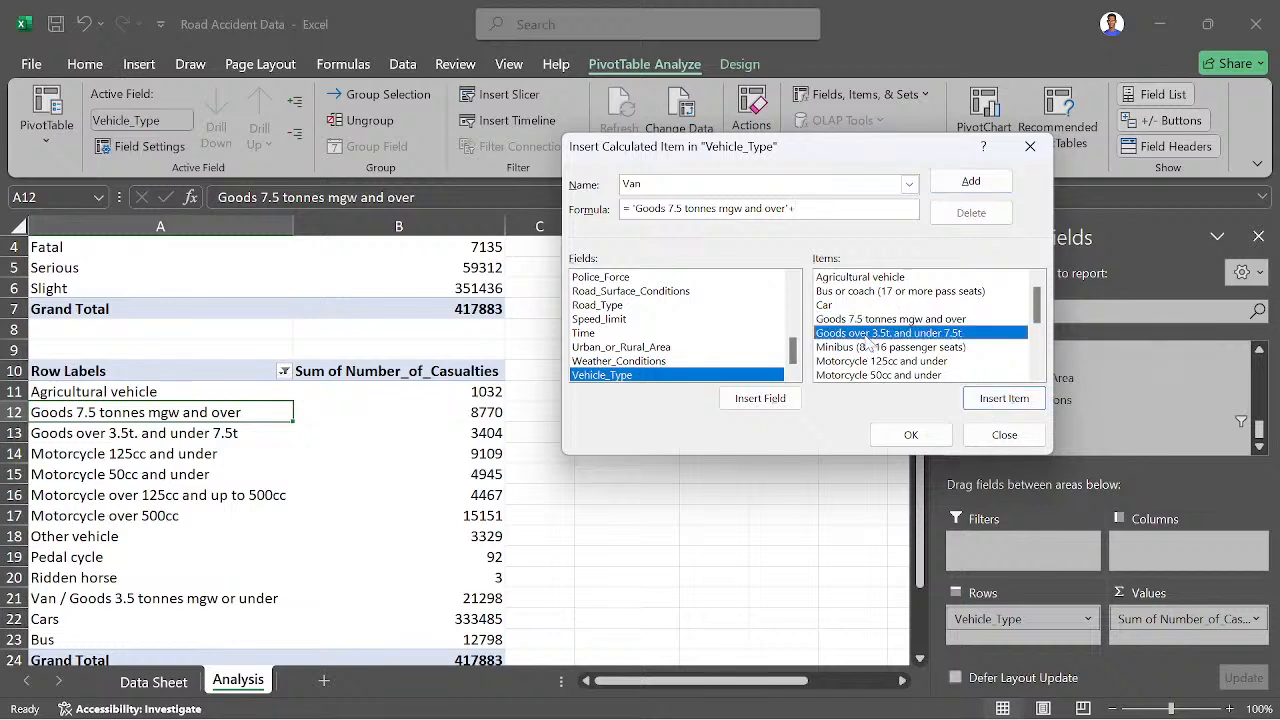
pyautogui.click(1016, 398)
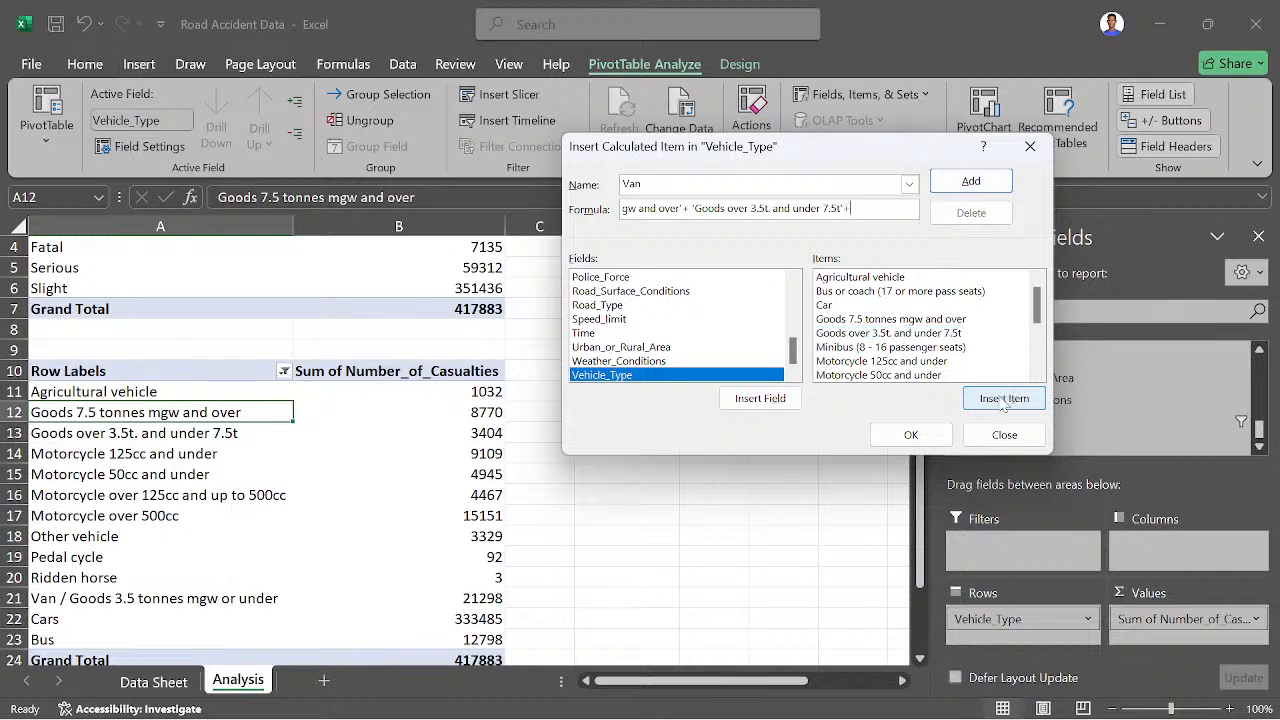
# - Add the 'Van / Goods 3.5 tonnes mgw or under' item to the Van formula, and create the calculated item
pyautogui.scroll(-3, 925, 372)
pyautogui.click(925, 347)
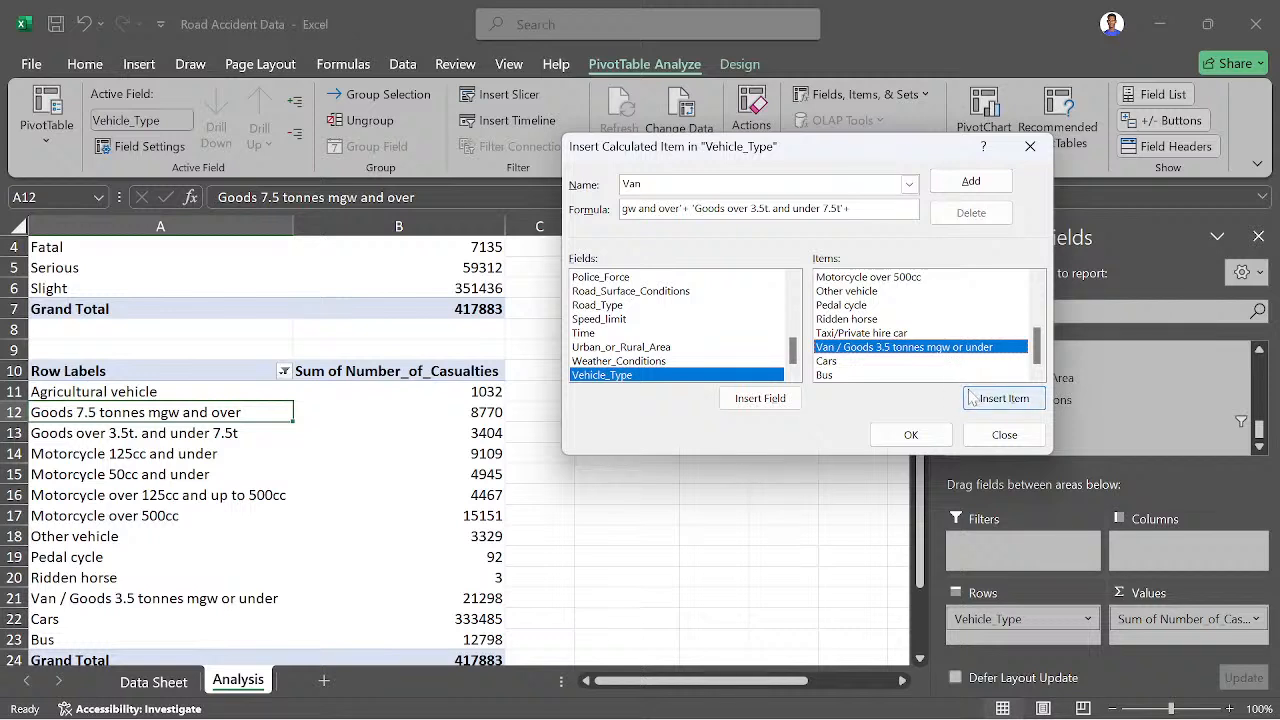
pyautogui.click(1001, 398)
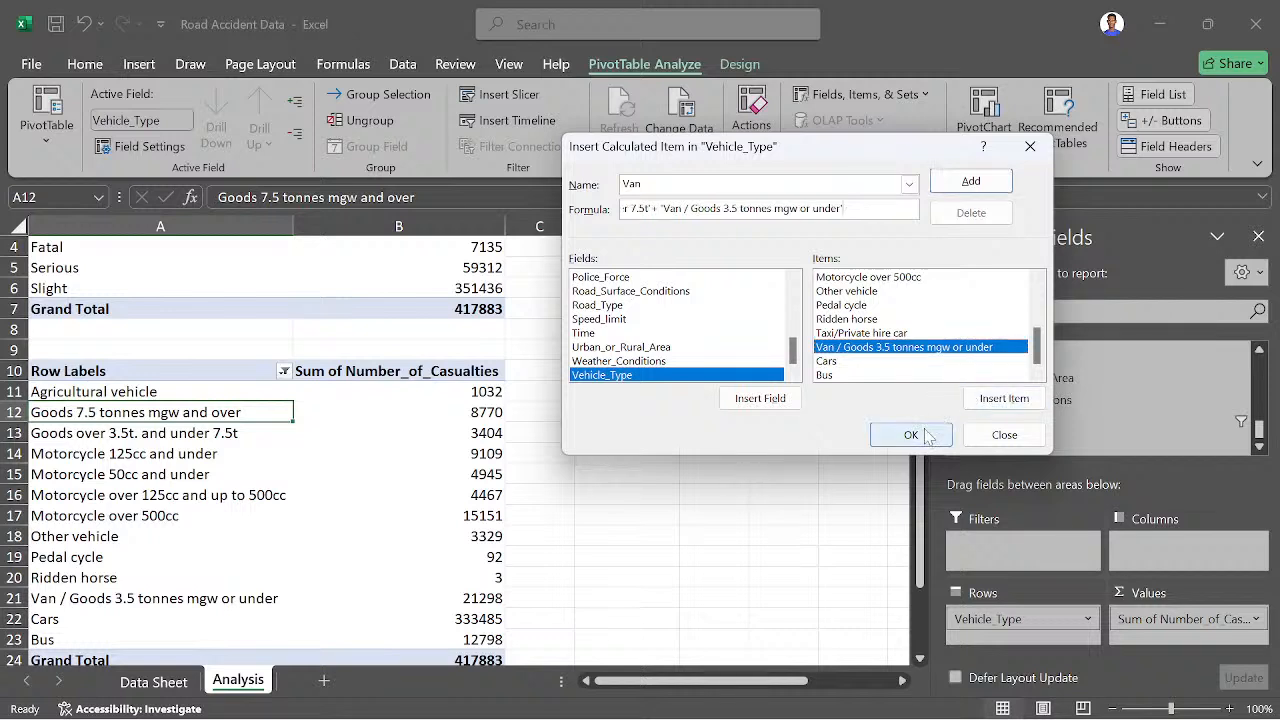
pyautogui.click(925, 435)
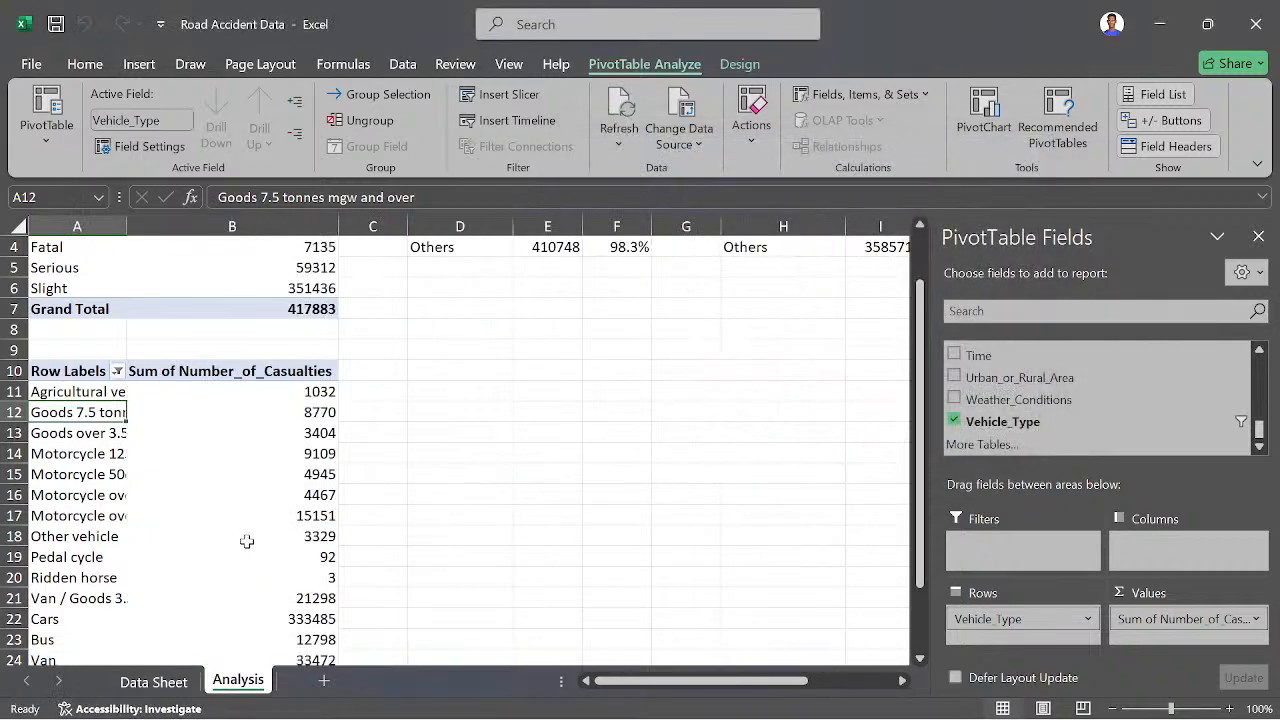
# - Filter out 'Goods 7.5 tonnes mgw and over', 'Goods over 3.5t. and under 7.5t' and 'Van / Goods 3.5 tonnes mgw or under' from the vehicle-type PivotTable
pyautogui.scroll(-2, 256, 585)
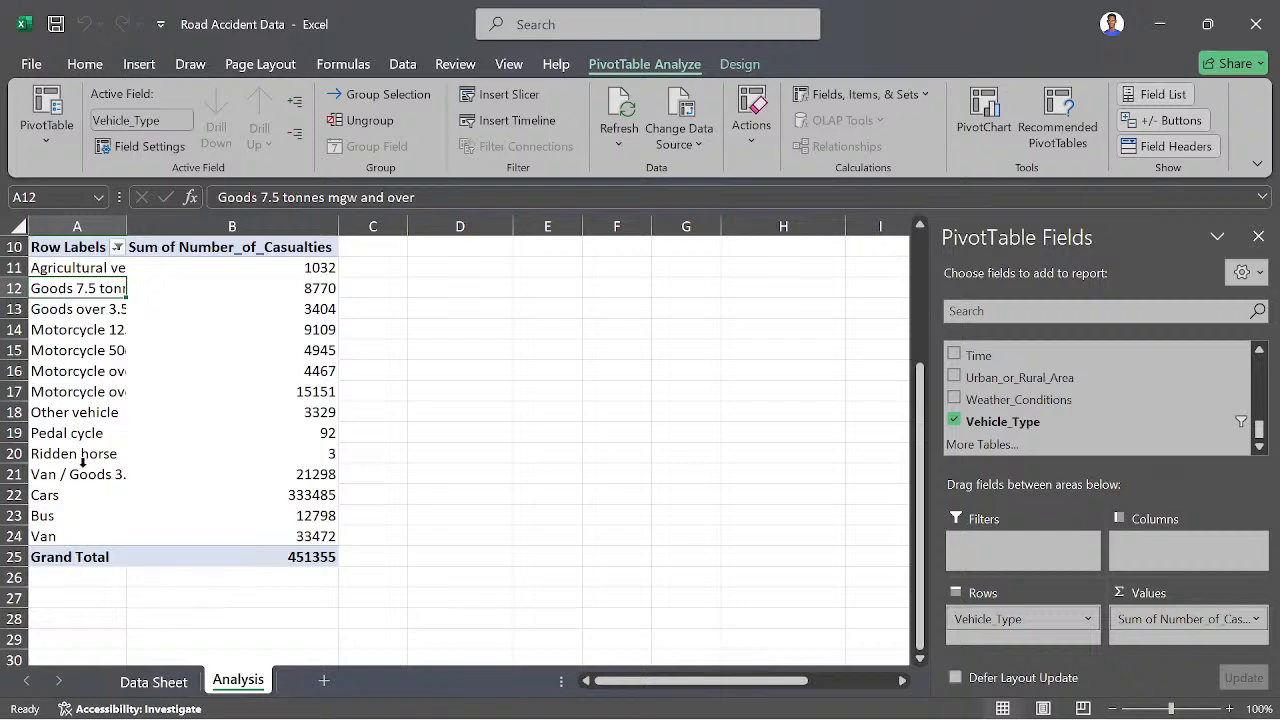
pyautogui.scroll(2, 83, 460)
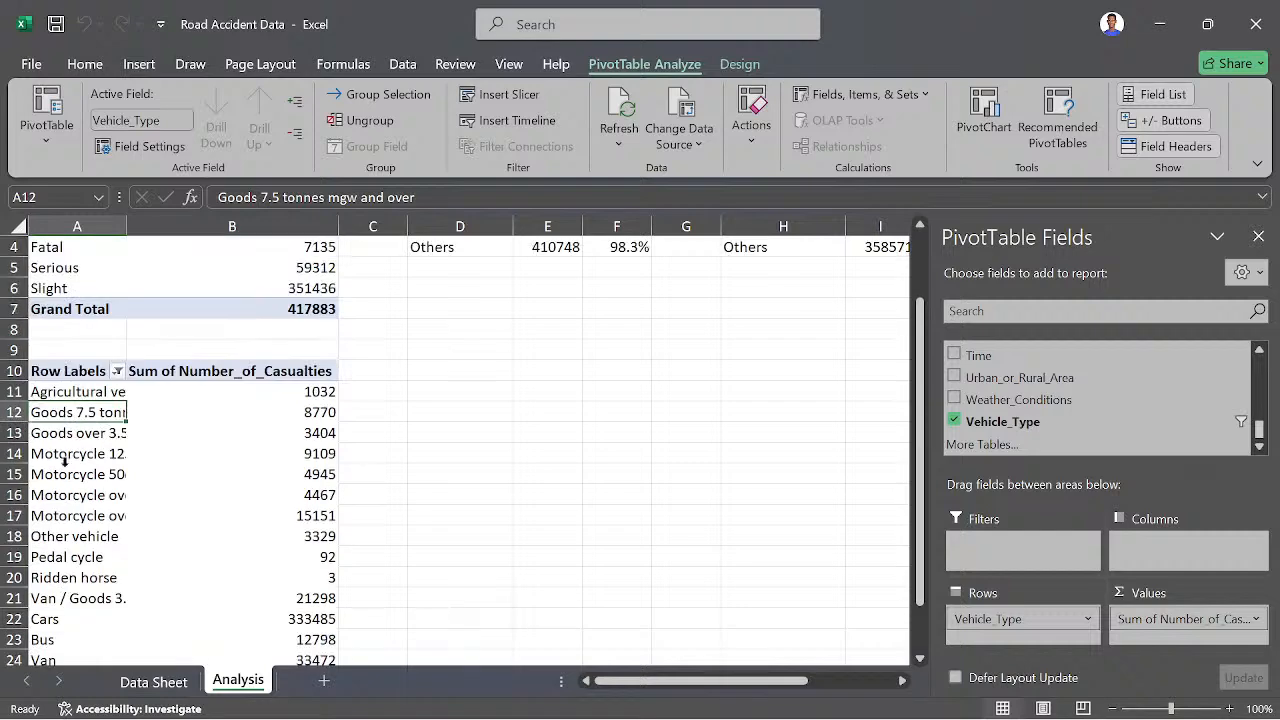
pyautogui.click(116, 371)
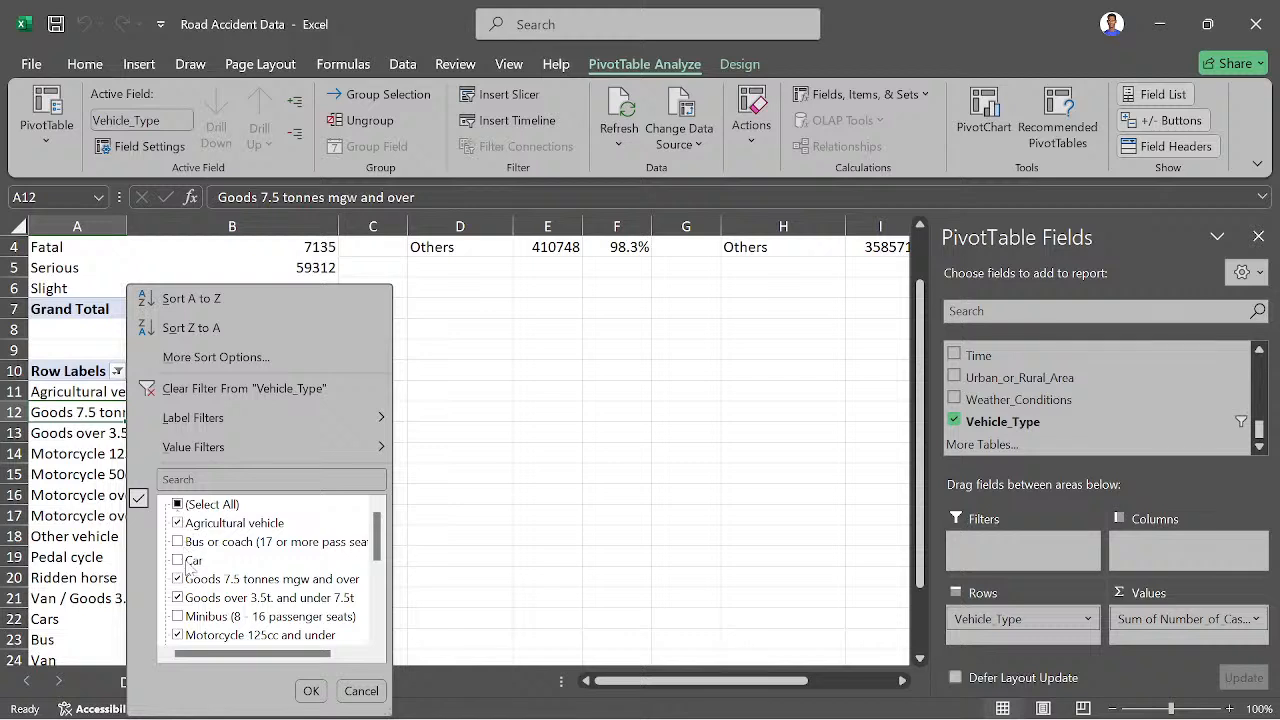
pyautogui.click(180, 580)
pyautogui.click(181, 598)
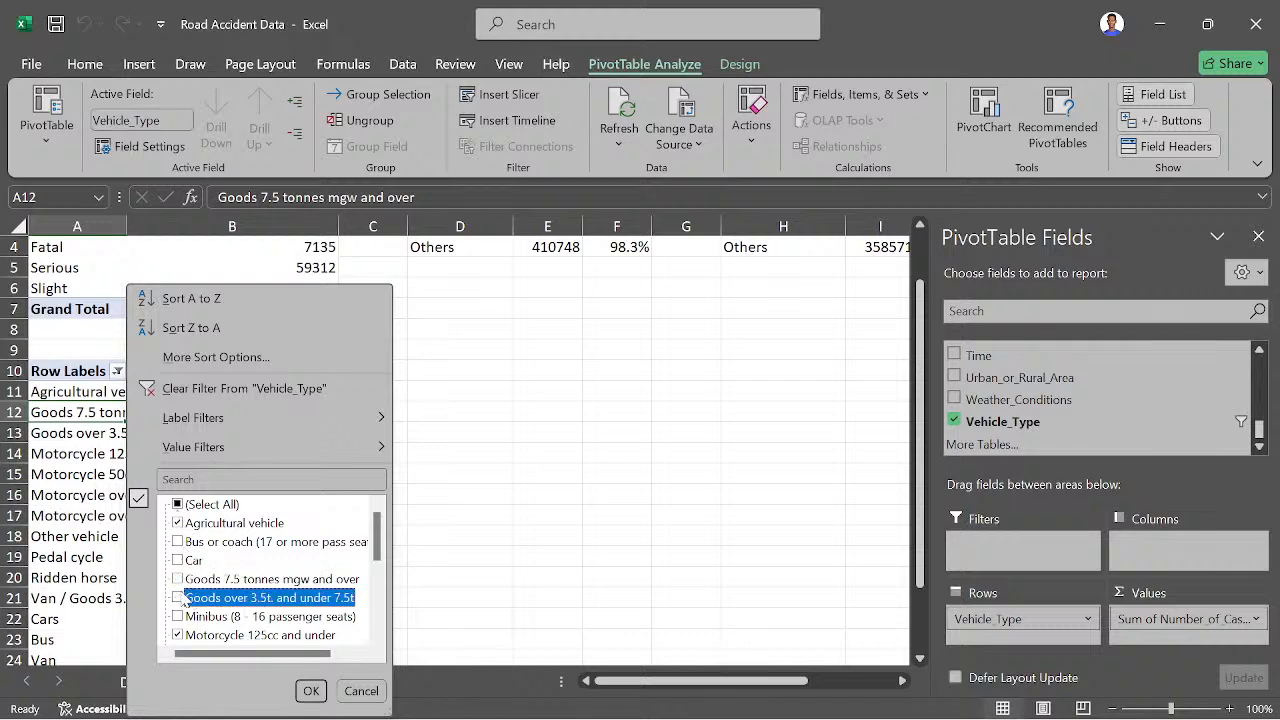
pyautogui.scroll(-4, 181, 598)
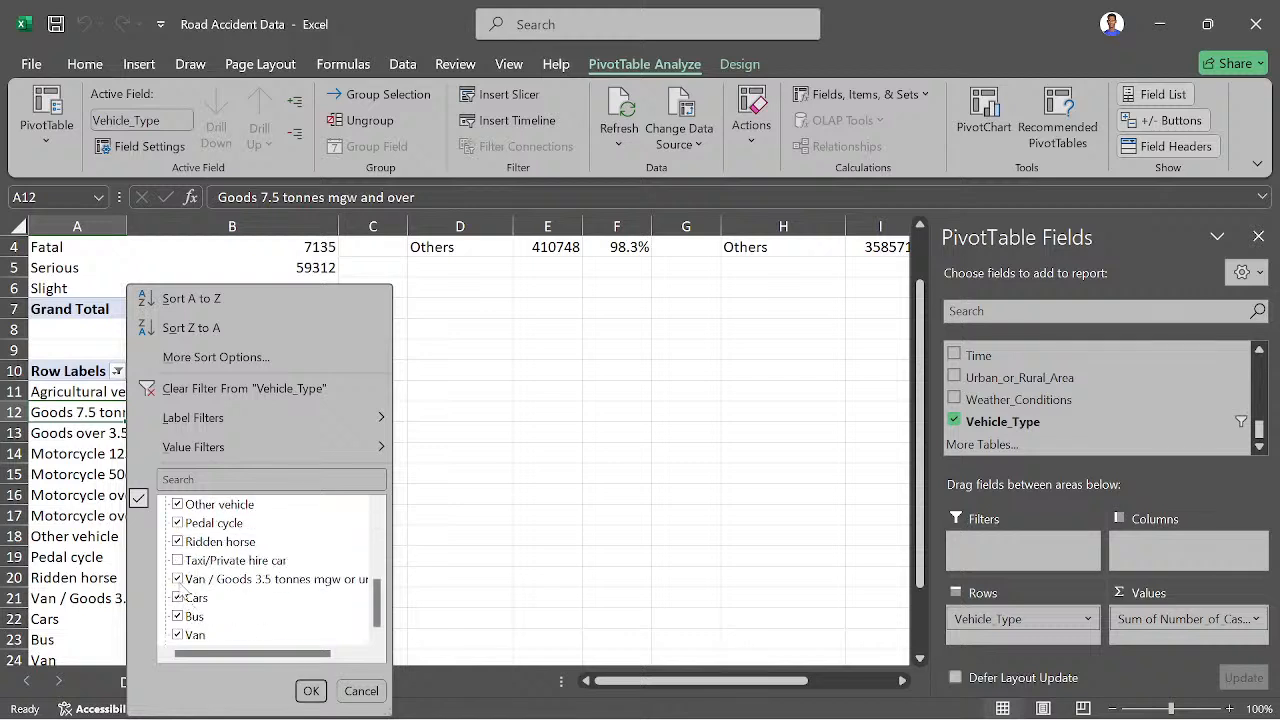
pyautogui.click(310, 690)
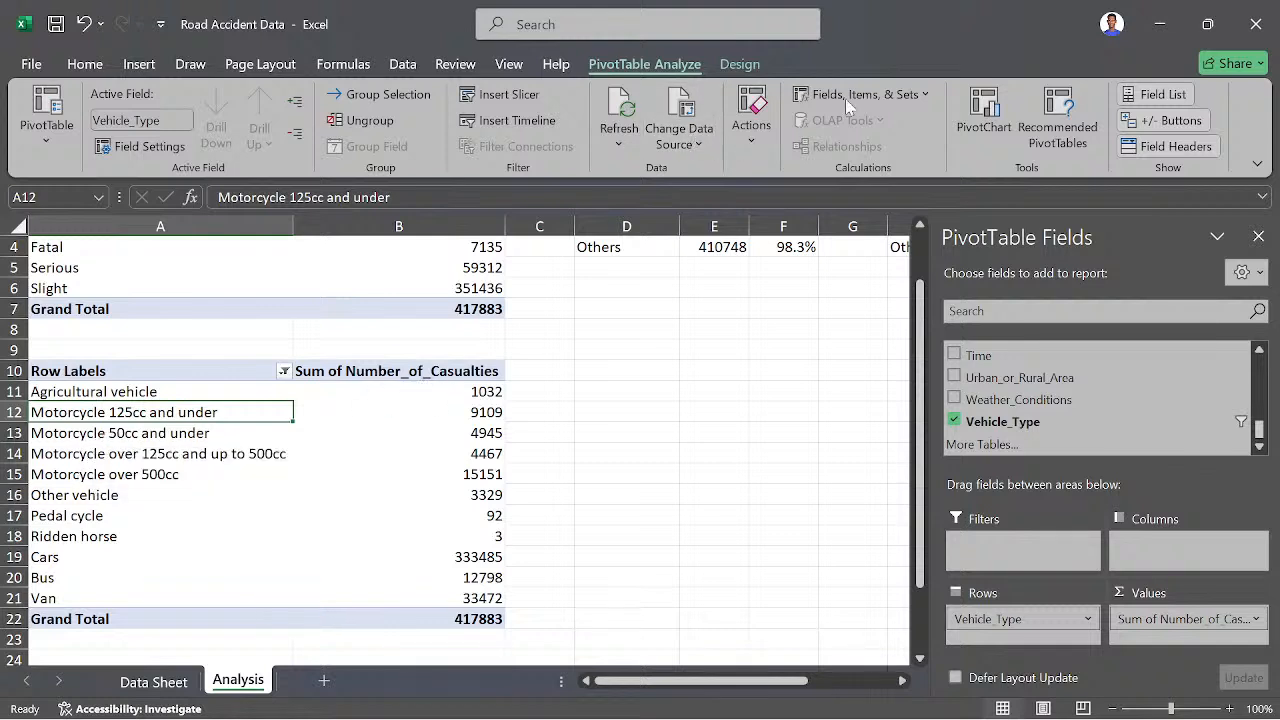
# - Start a Vehicle_Type calculated item named Motorcycle, with a formula adding 'Motorcycle 125cc and under' and 'Motorcycle 50cc and under'
pyautogui.click(870, 94)
pyautogui.click(838, 155)
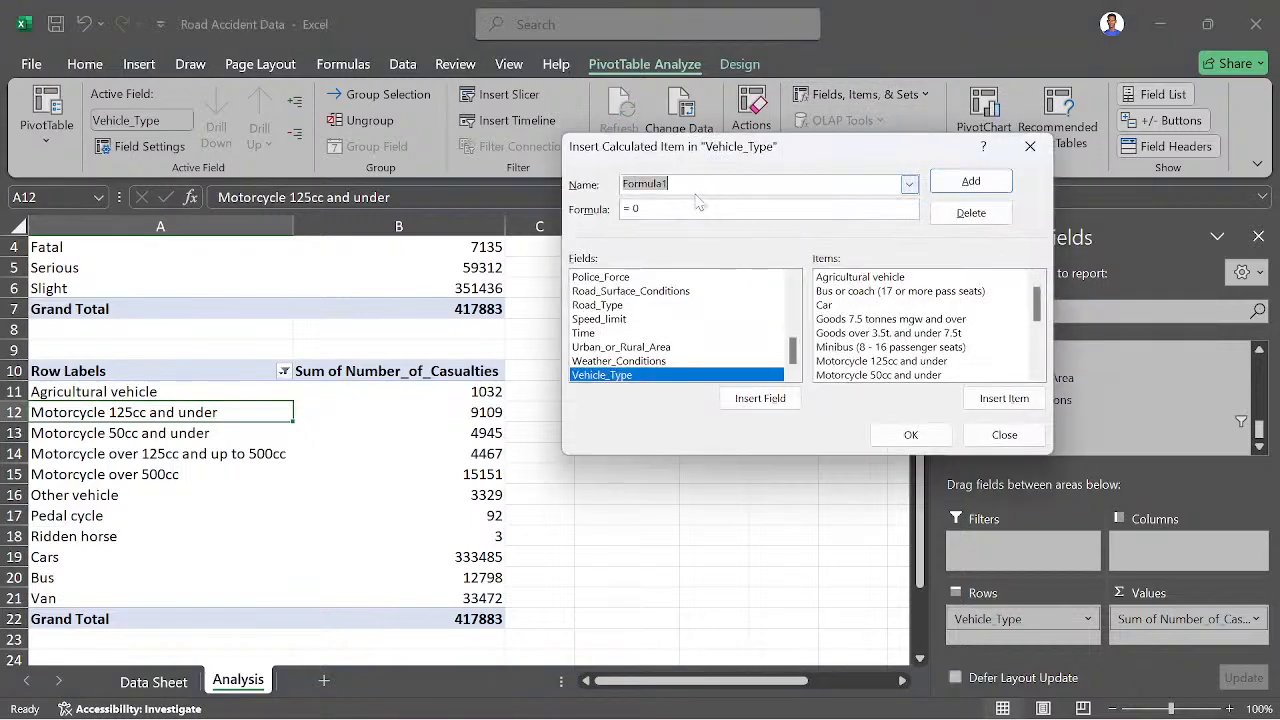
pyautogui.write('Motorcycle')
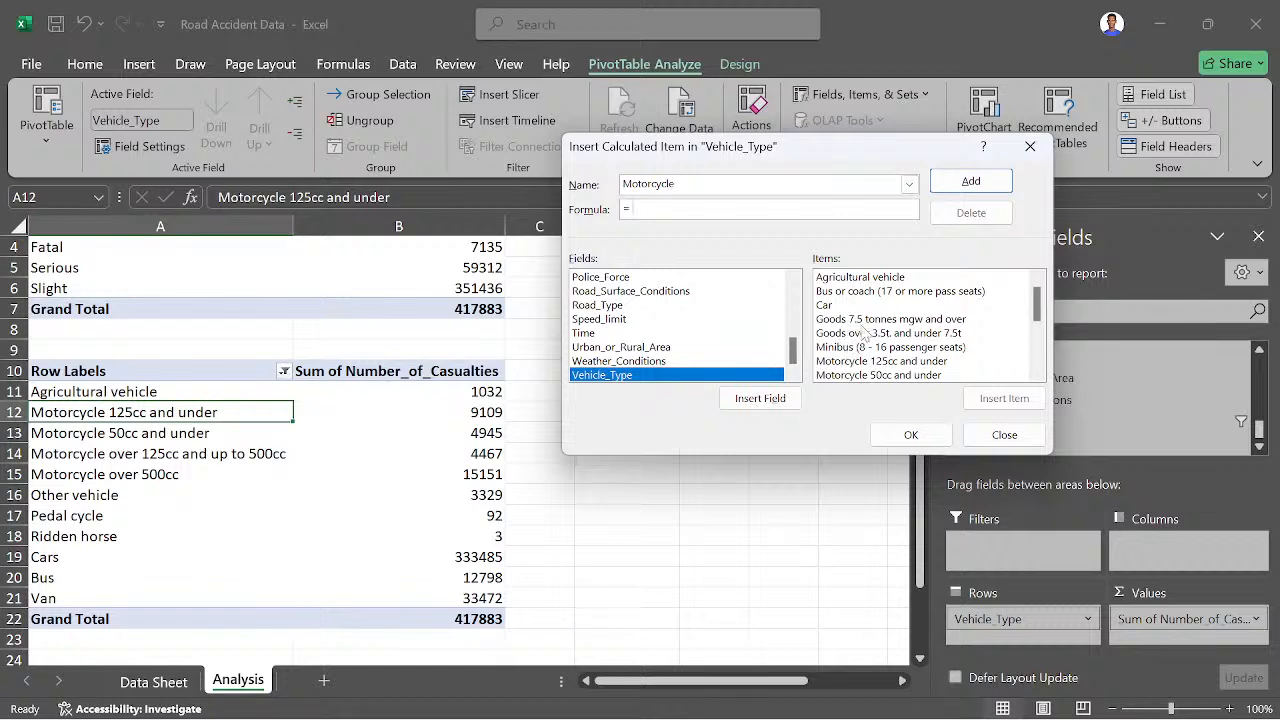
pyautogui.scroll(-1, 864, 335)
pyautogui.click(858, 320)
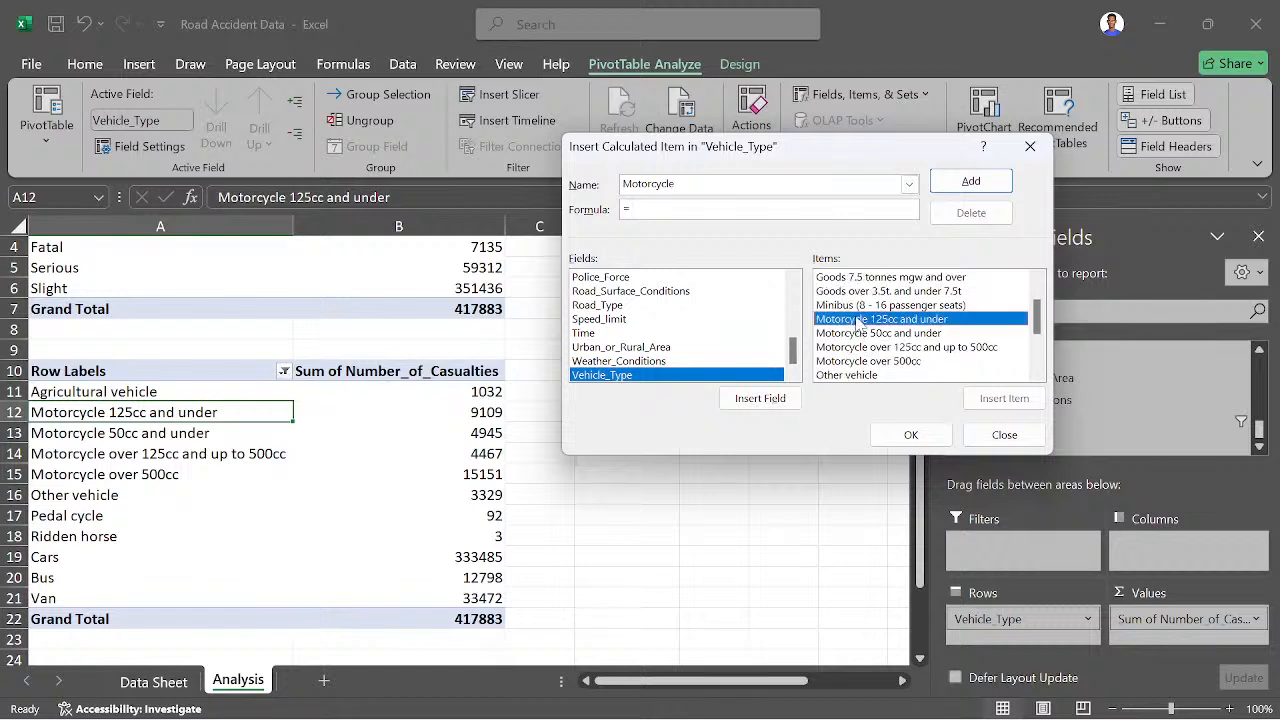
pyautogui.click(982, 392)
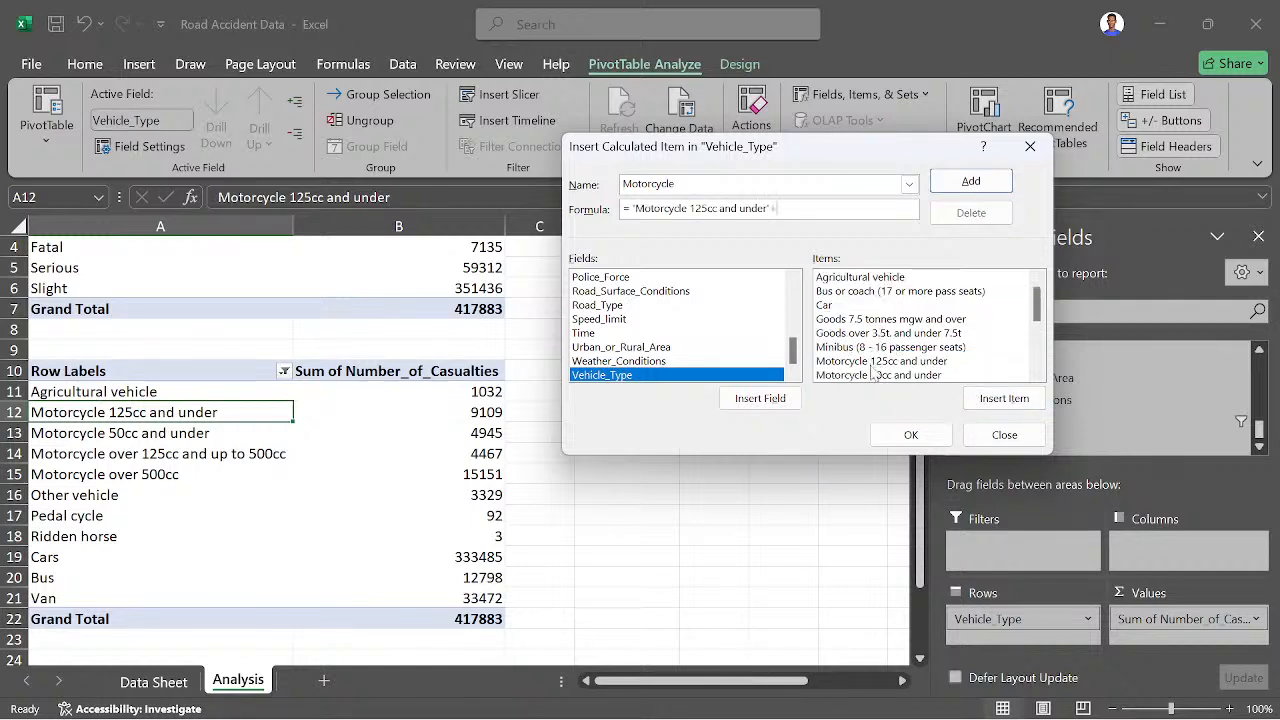
pyautogui.click(875, 372)
pyautogui.click(972, 398)
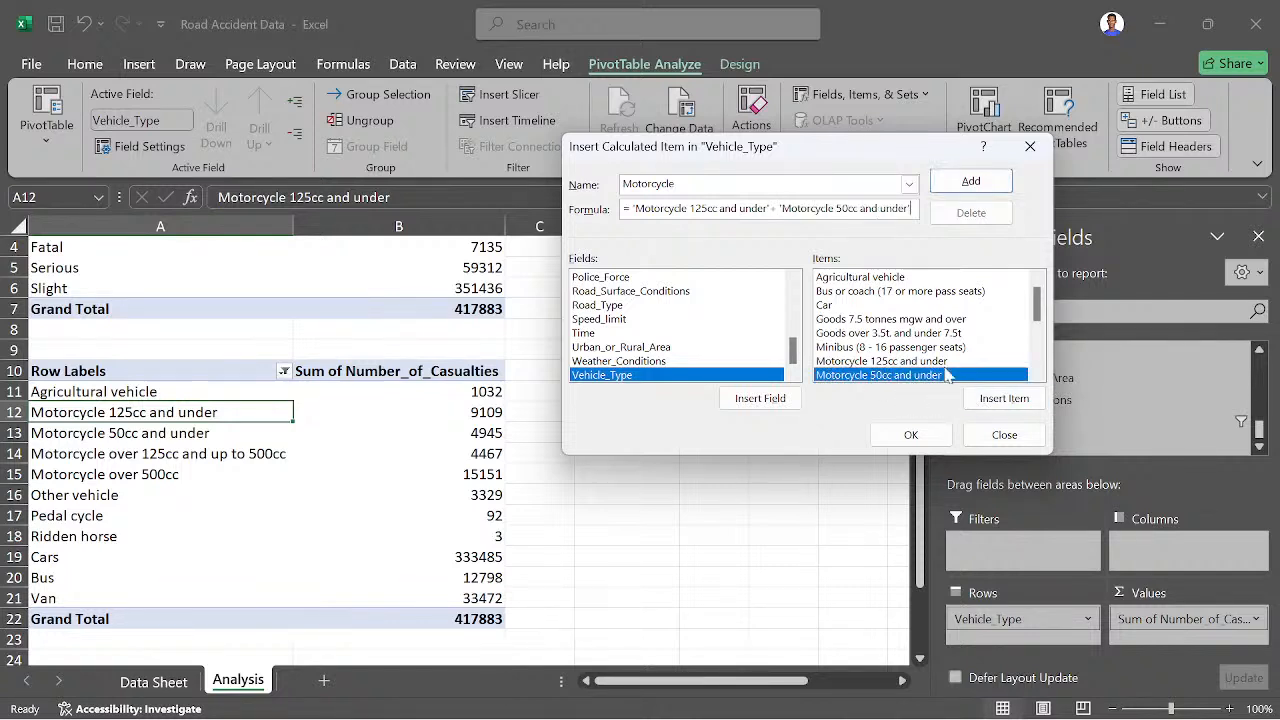
# - Add the 'Motorcycle over 125cc and up to 500cc' item to the Motorcycle formula
pyautogui.scroll(-2, 945, 345)
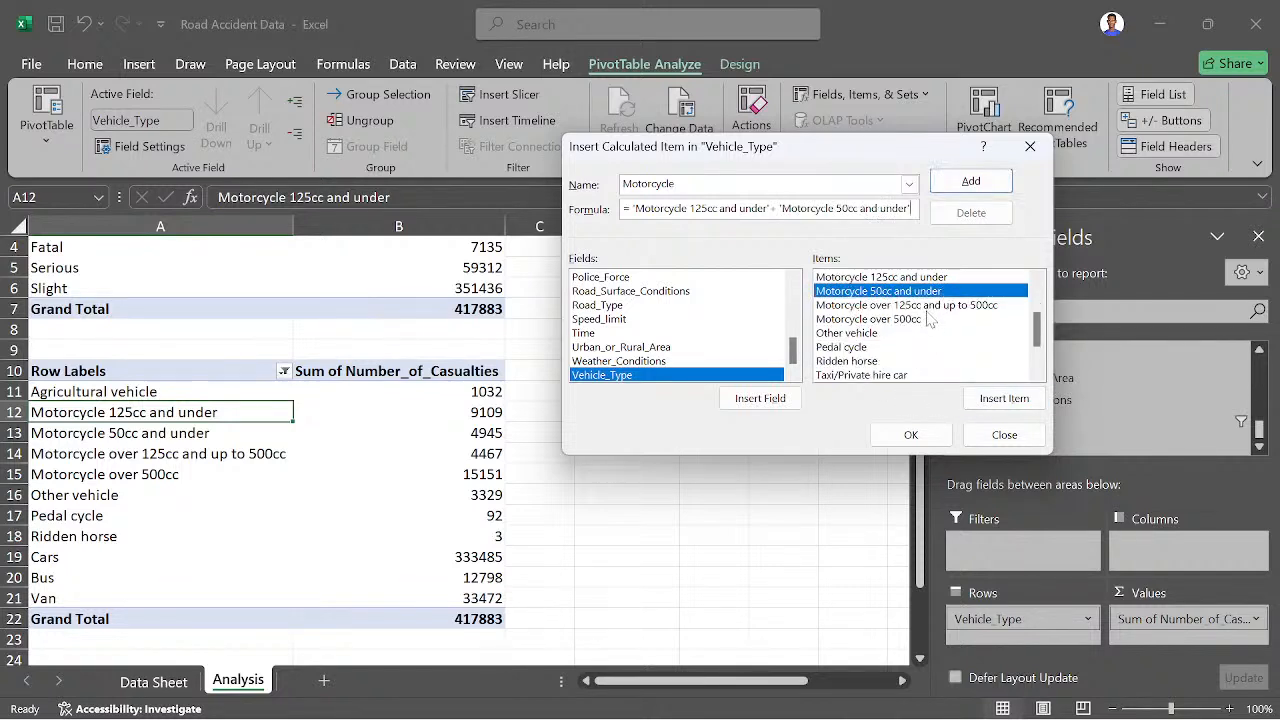
pyautogui.write('+')
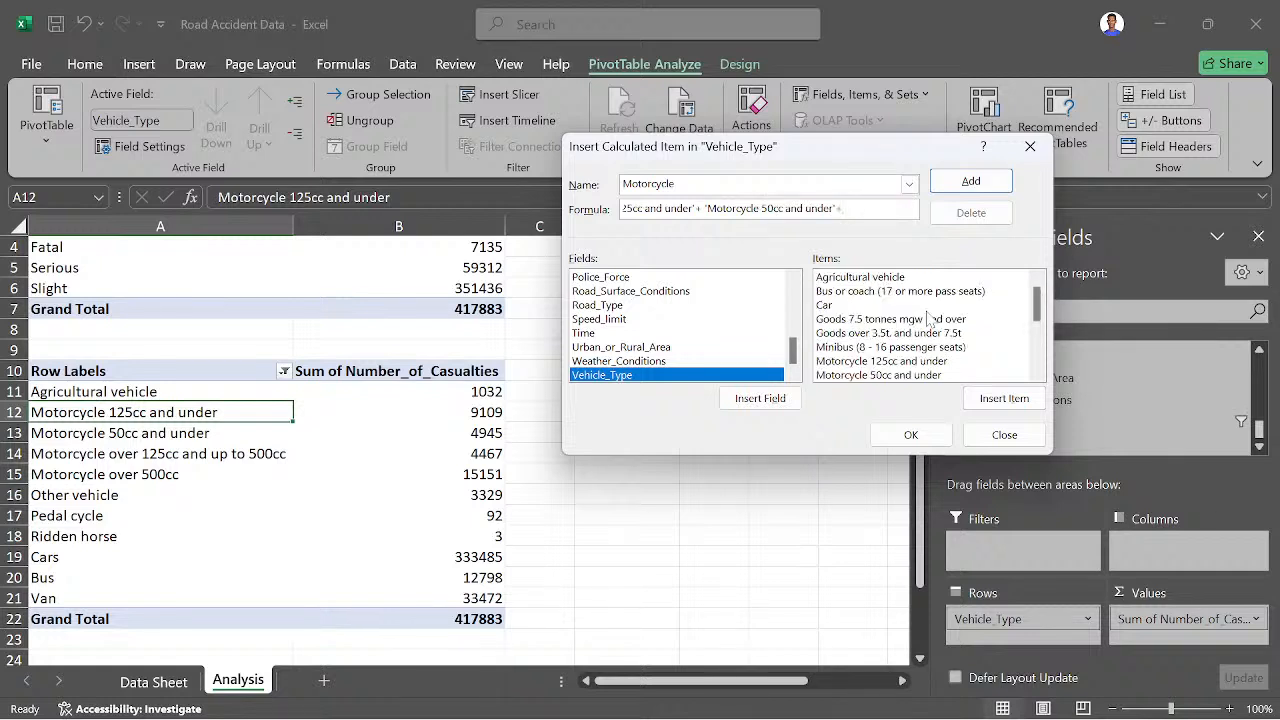
pyautogui.scroll(-2, 930, 340)
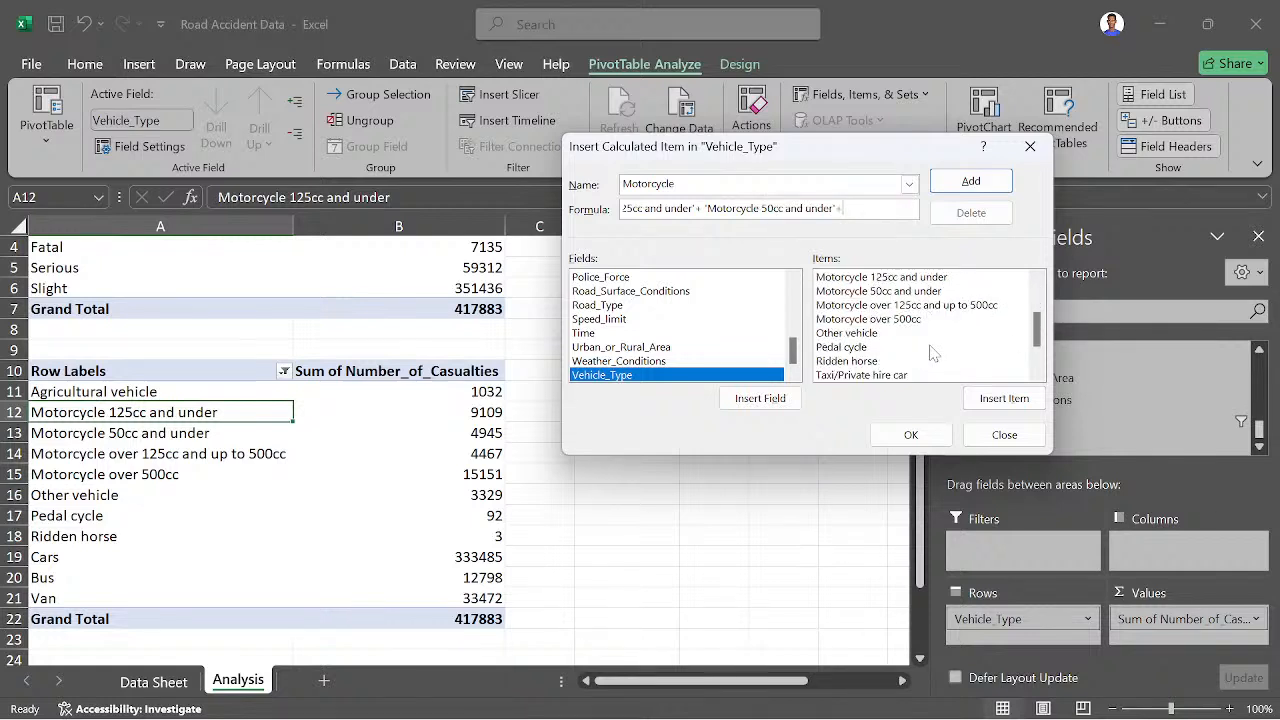
pyautogui.click(884, 308)
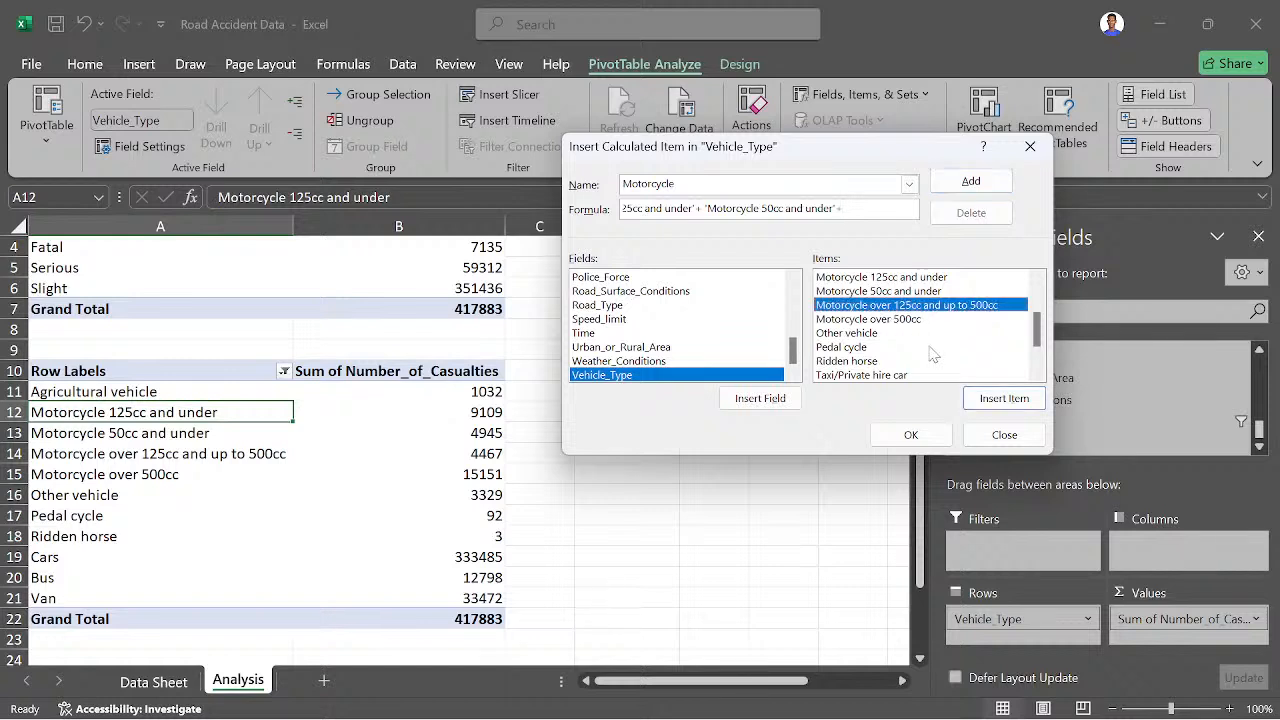
pyautogui.click(1003, 398)
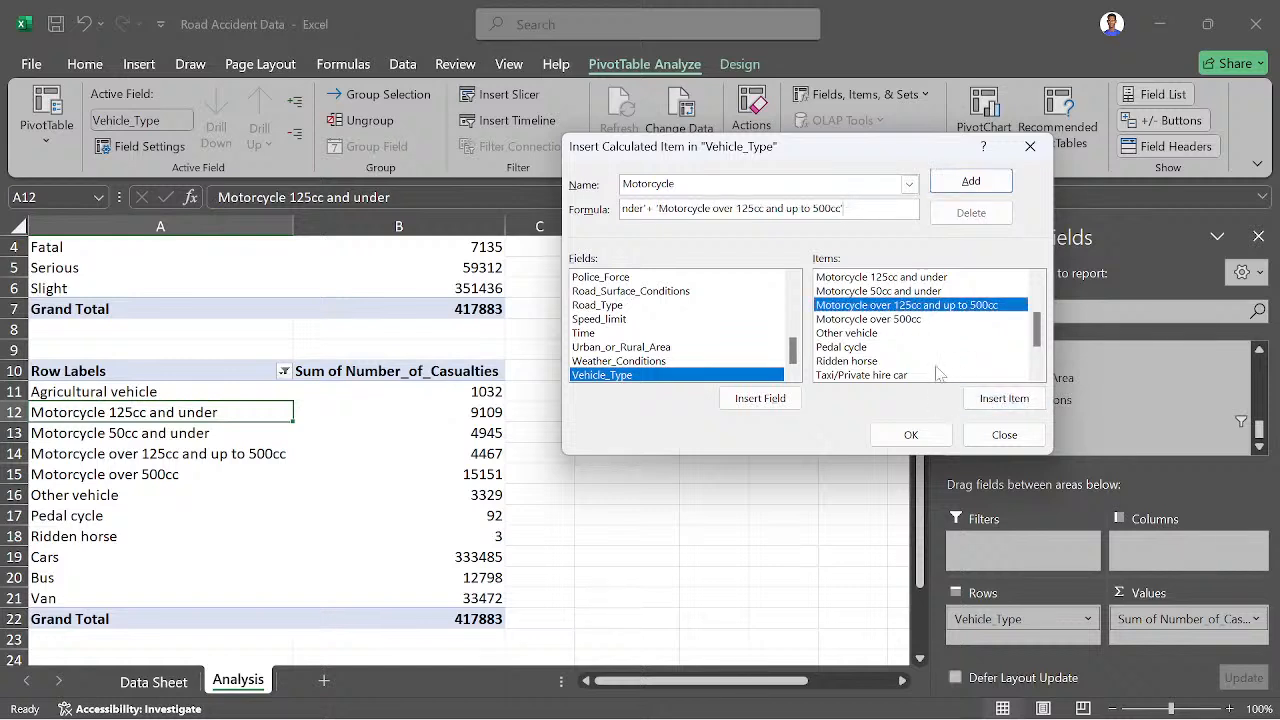
# - Add the 'Motorcycle over 500cc' item to the Motorcycle formula, and create the calculated item
pyautogui.write('+')
pyautogui.scroll(-3, 908, 356)
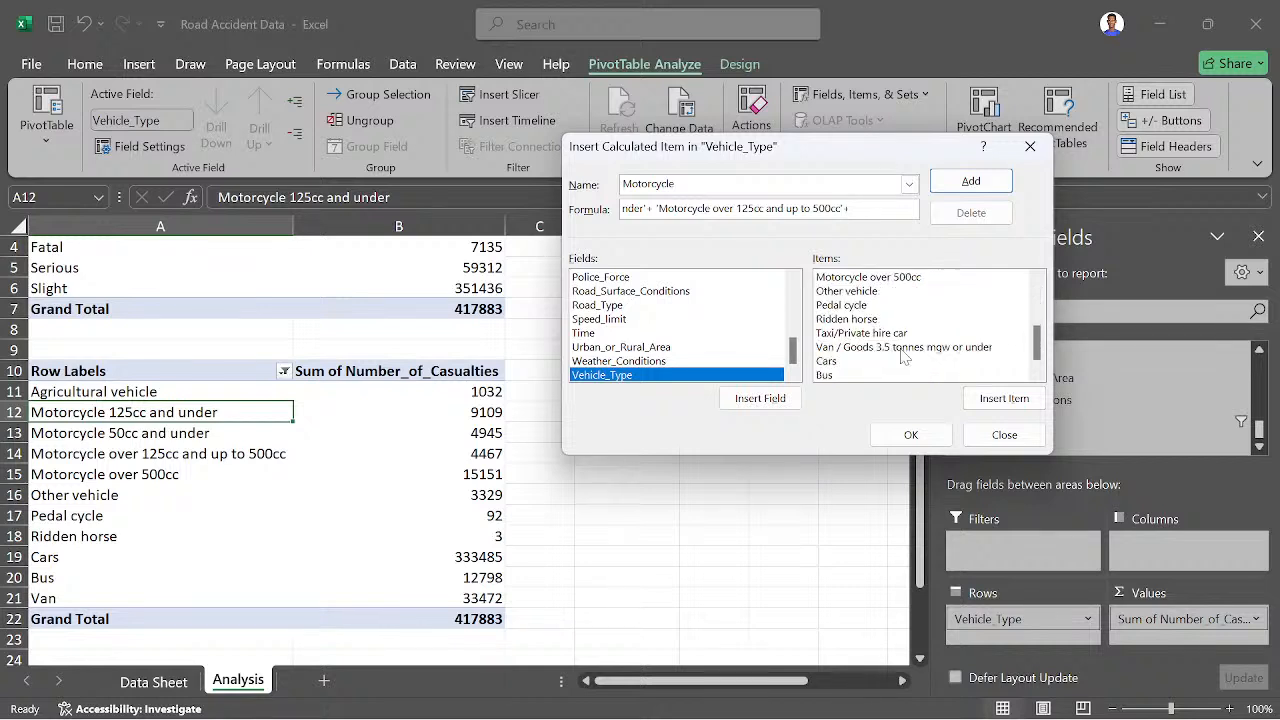
pyautogui.scroll(1, 878, 330)
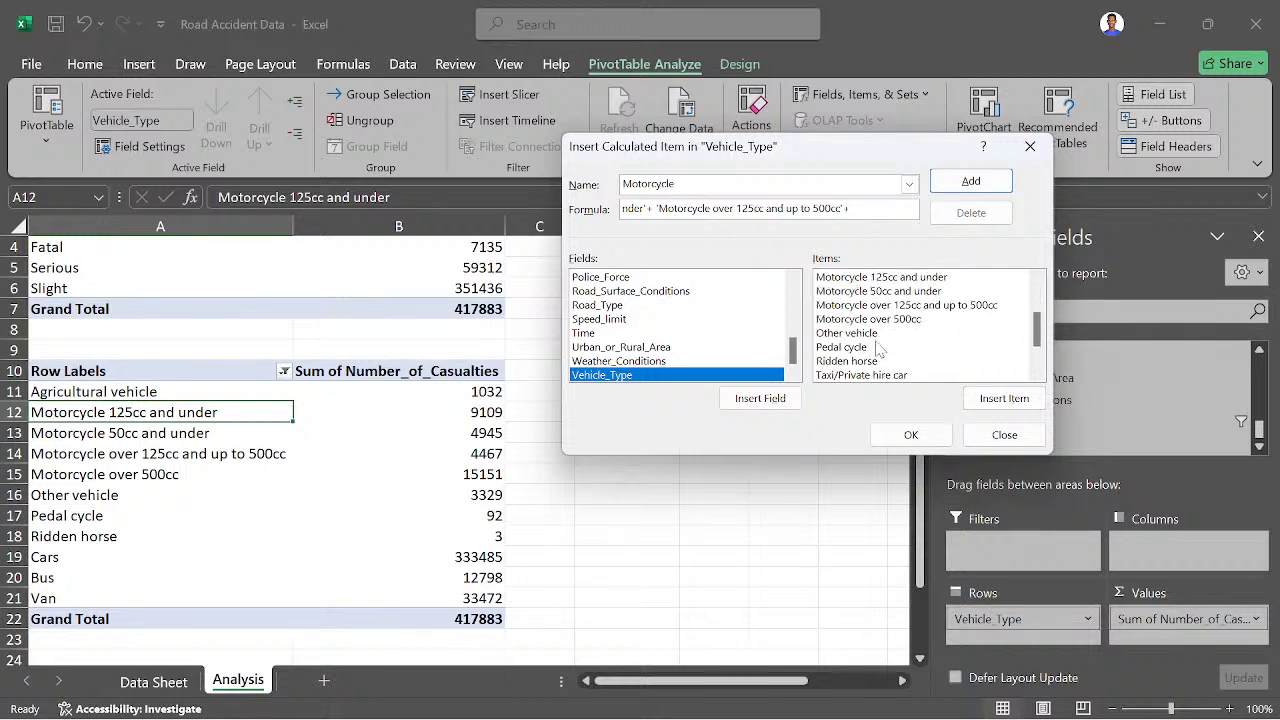
pyautogui.click(880, 318)
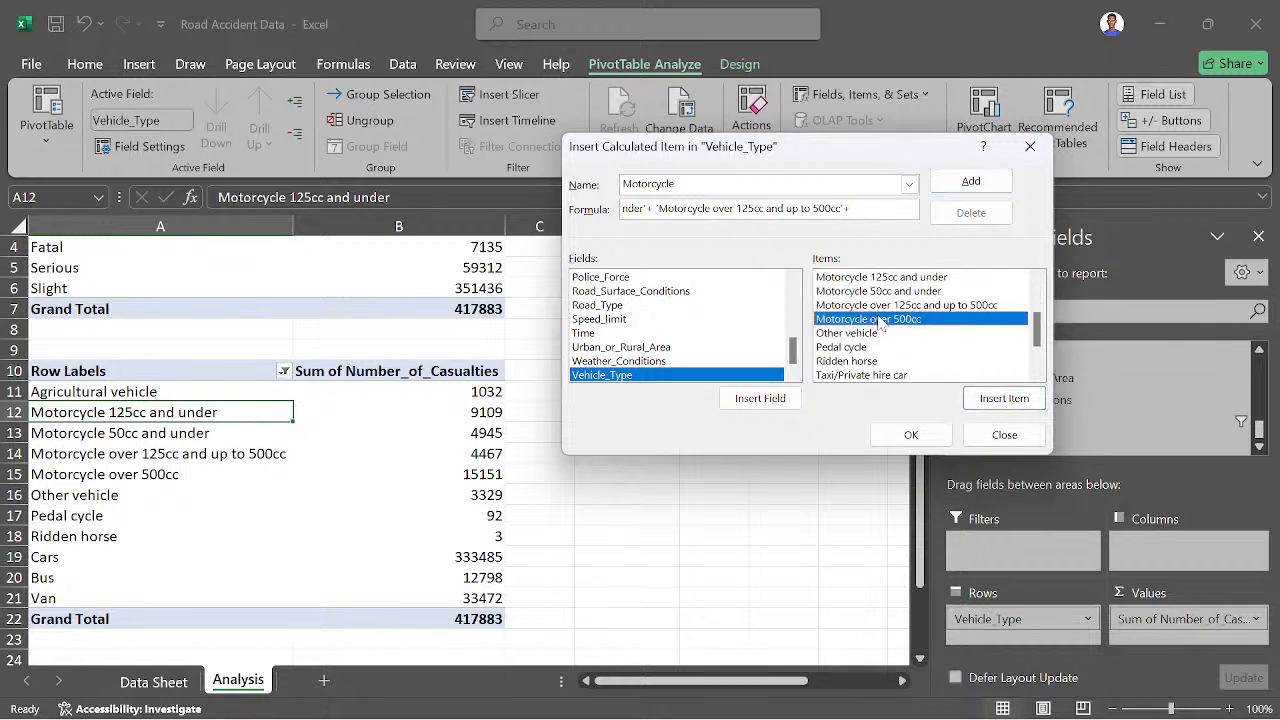
pyautogui.scroll(1, 884, 335)
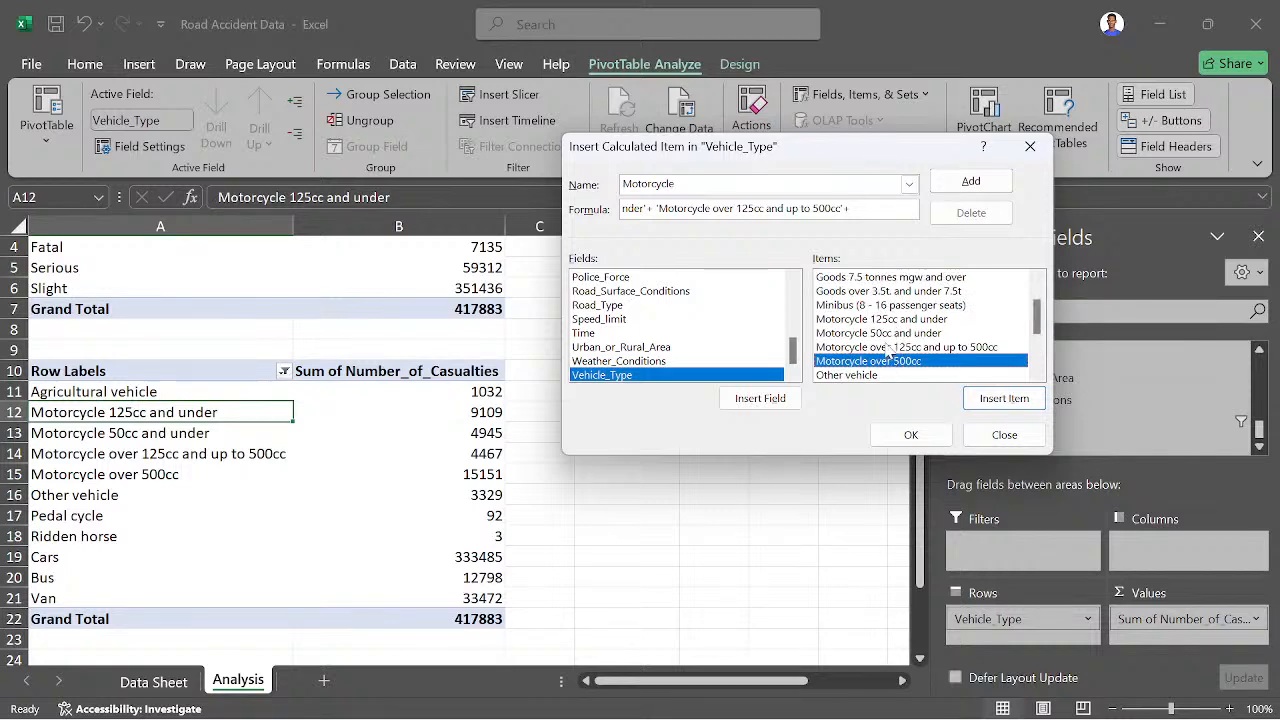
pyautogui.scroll(-2, 900, 352)
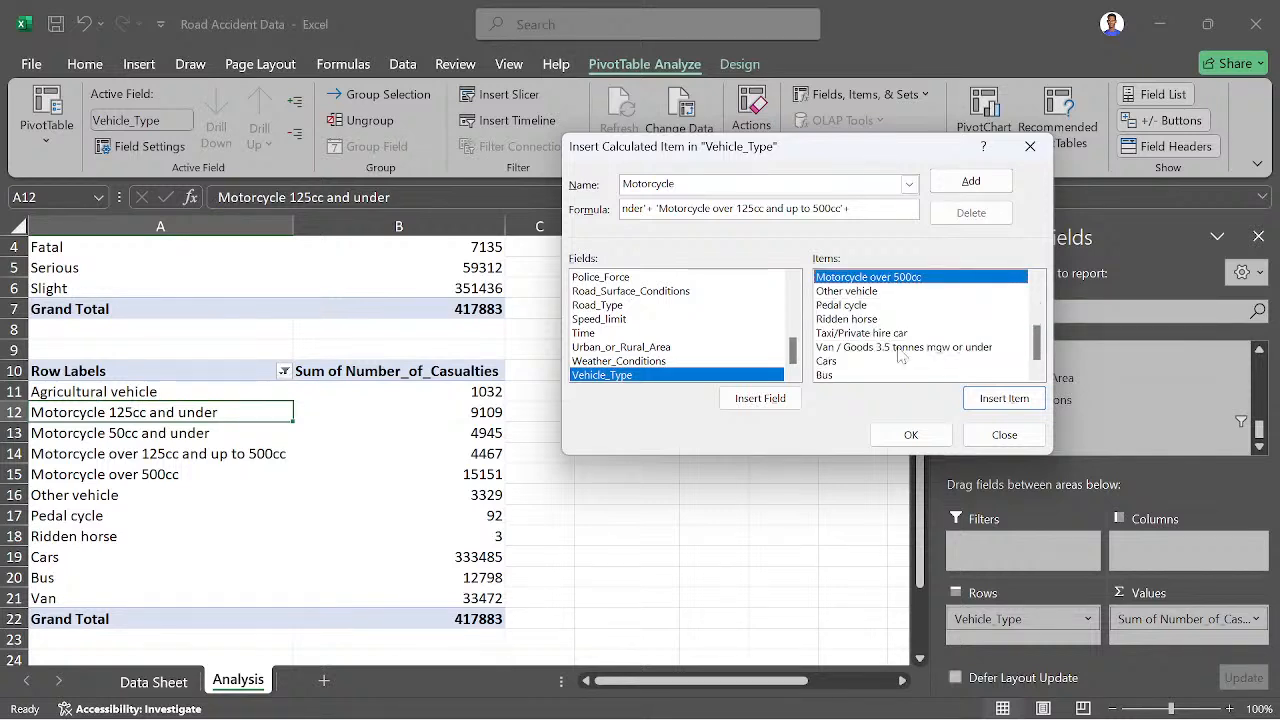
pyautogui.scroll(-1, 900, 355)
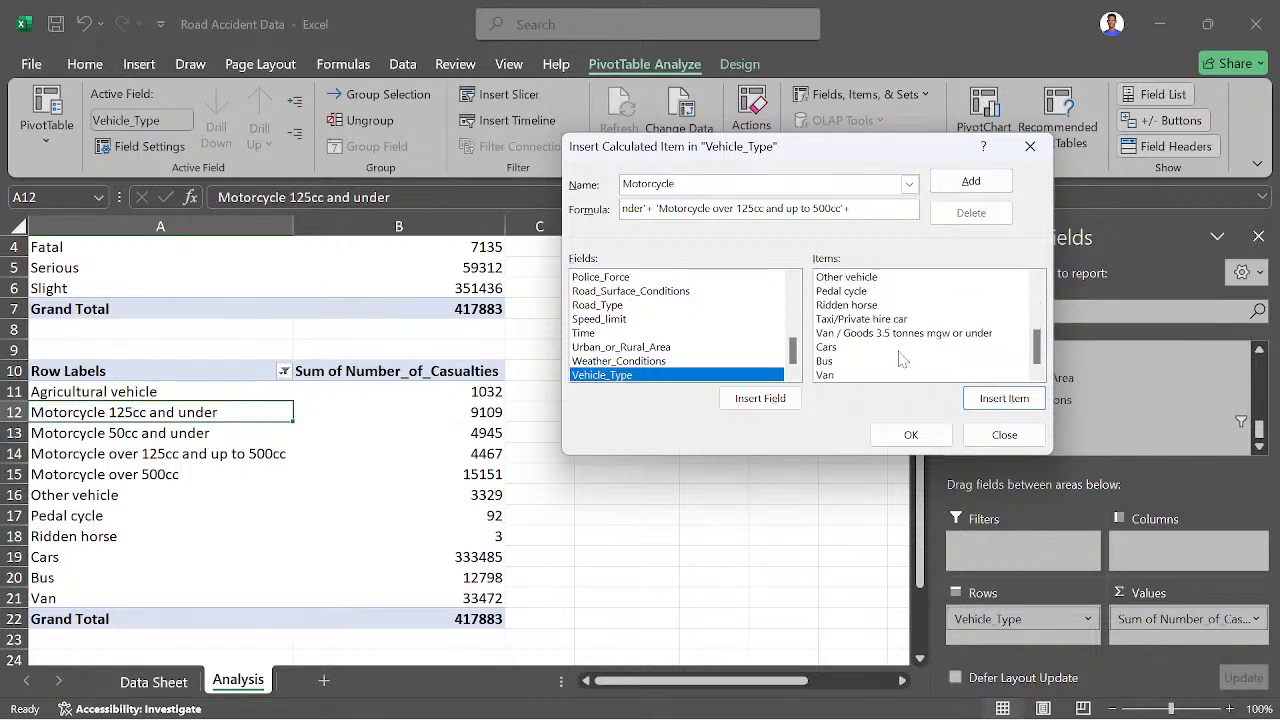
pyautogui.click(990, 400)
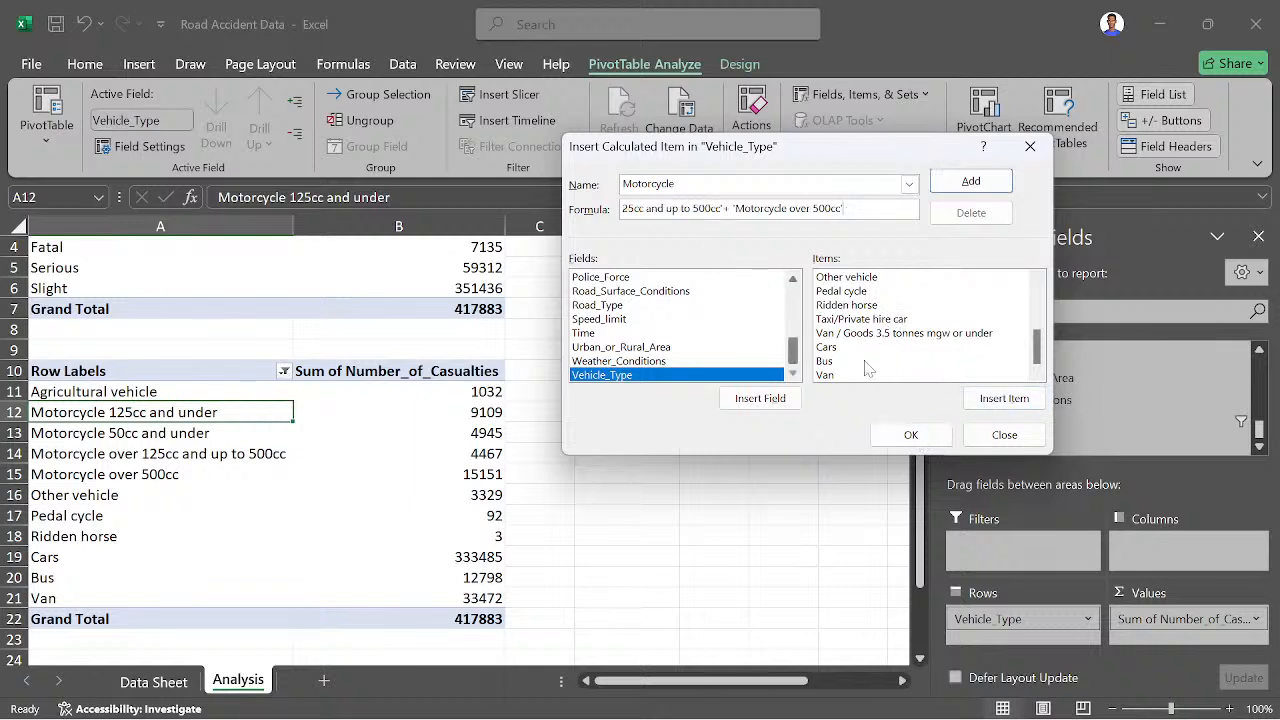
pyautogui.click(911, 435)
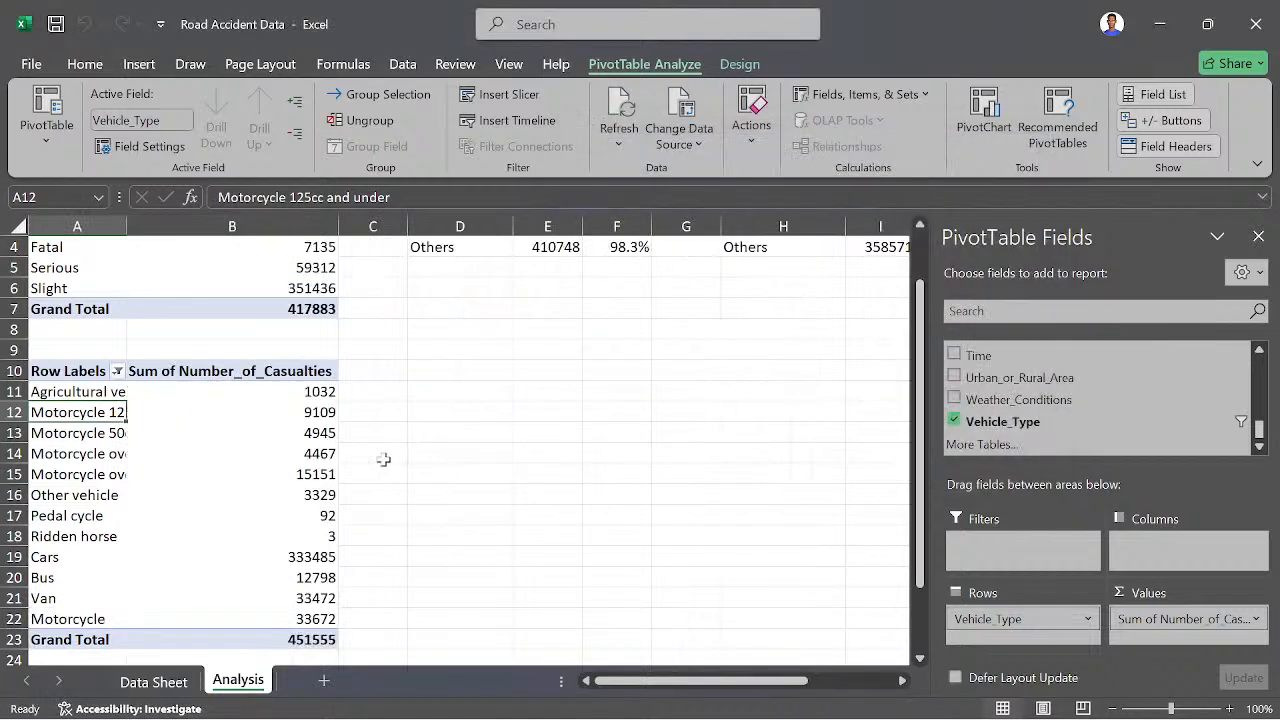
# - Filter out the four original motorcycle engine-size items in the vehicle-type PivotTable, keeping the Motorcycle calculated item
pyautogui.click(117, 371)
pyautogui.scroll(-3, 235, 592)
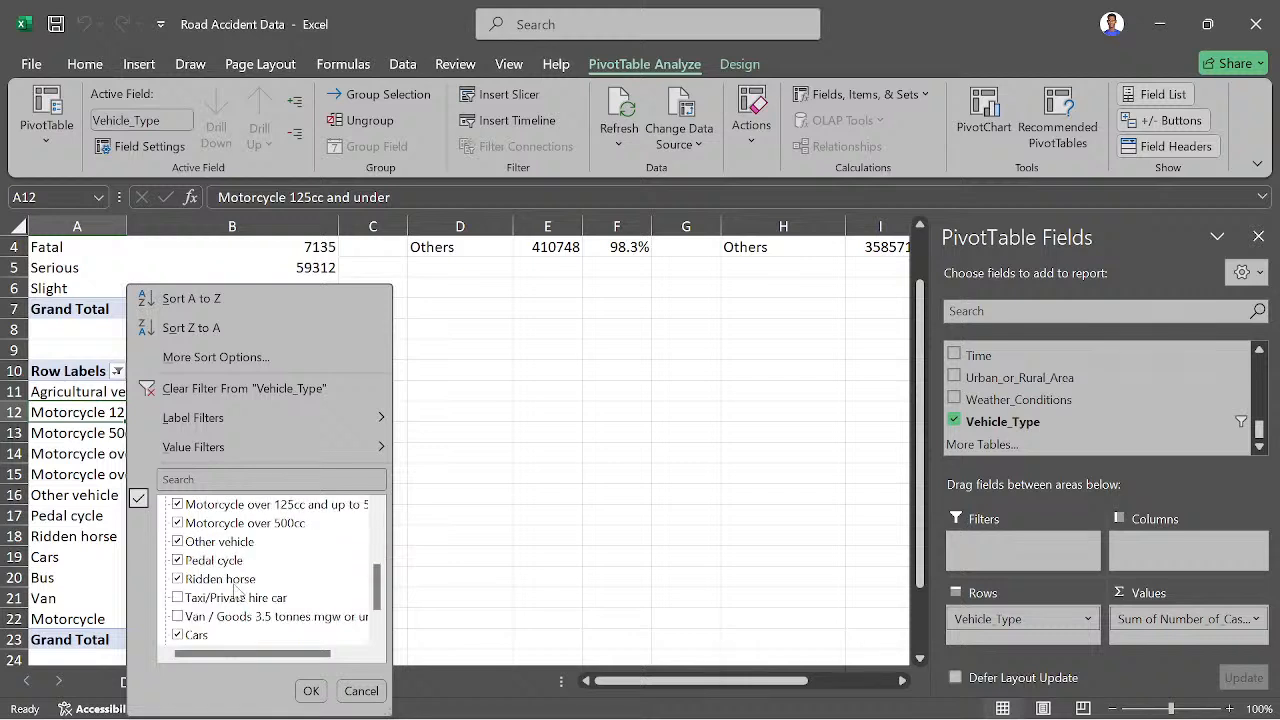
pyautogui.scroll(1, 190, 556)
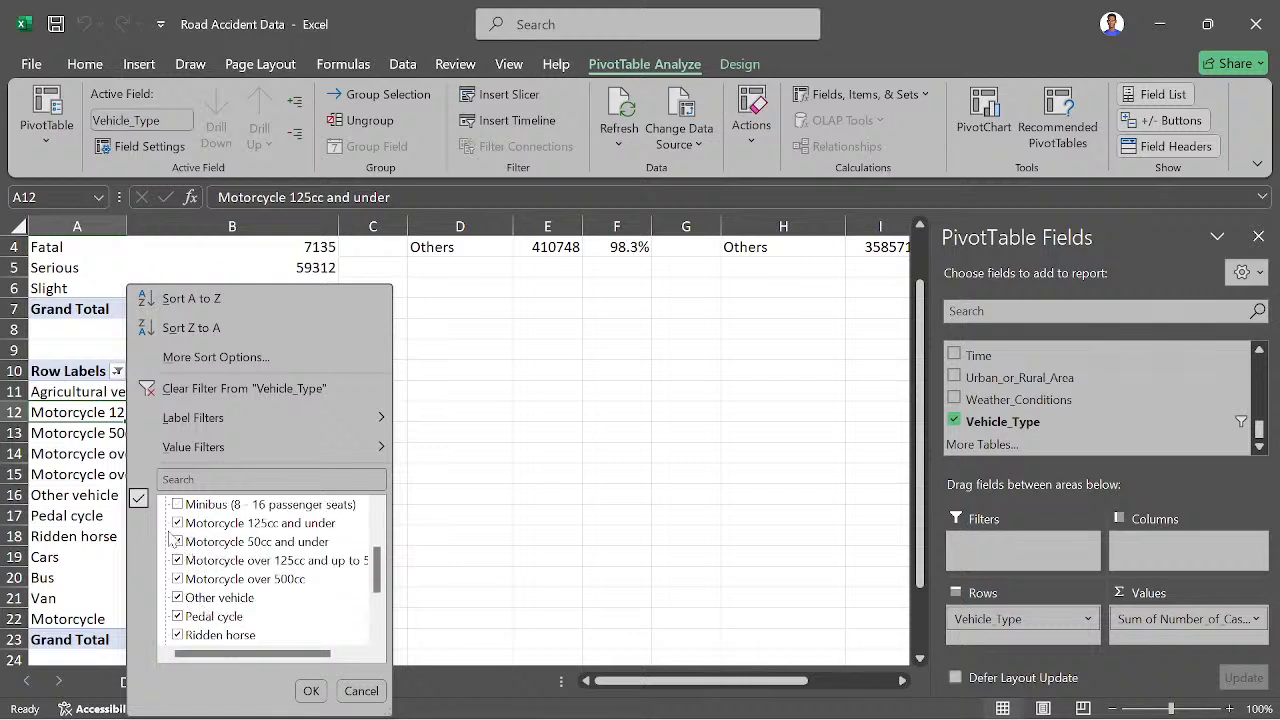
pyautogui.click(177, 524)
pyautogui.click(177, 541)
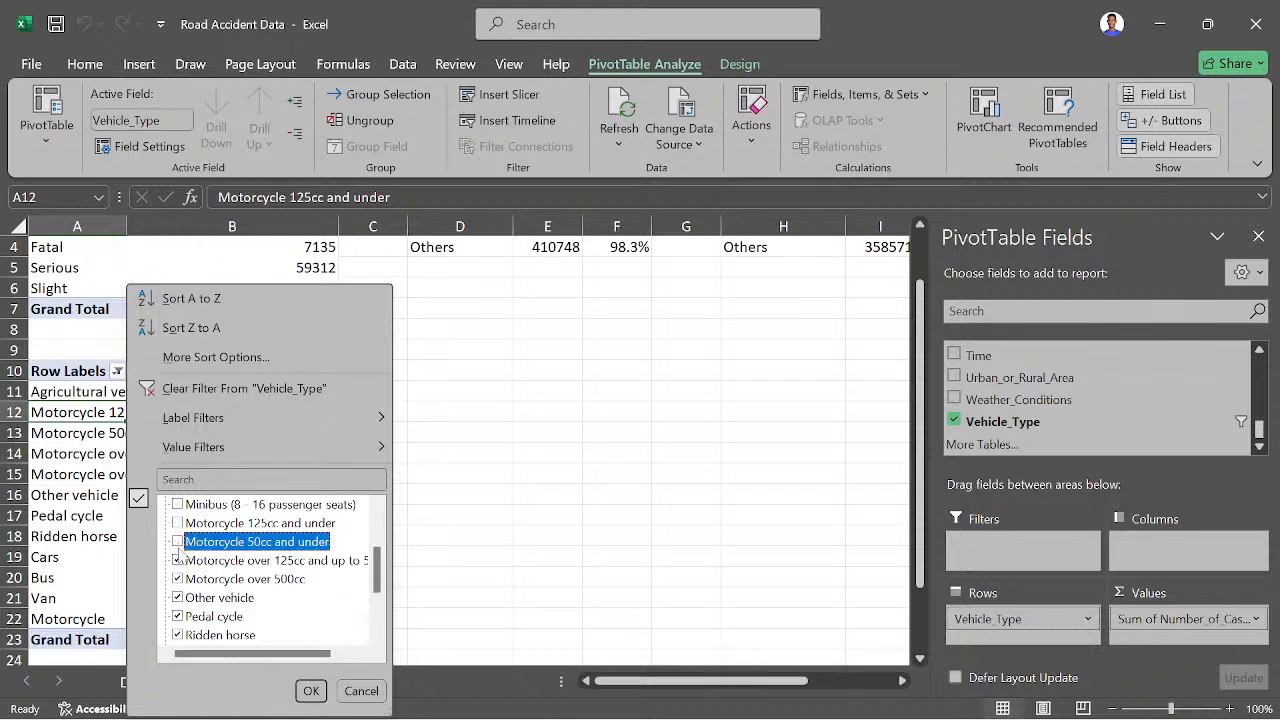
pyautogui.click(177, 560)
pyautogui.click(177, 579)
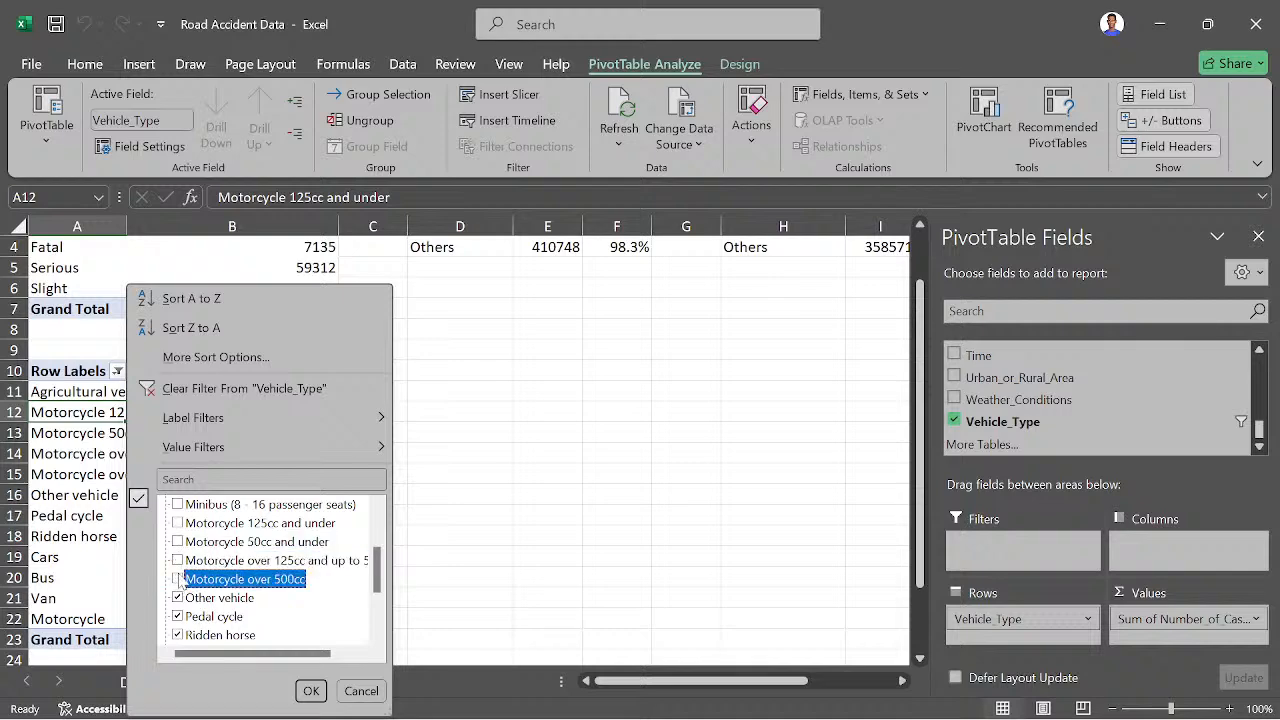
pyautogui.click(309, 691)
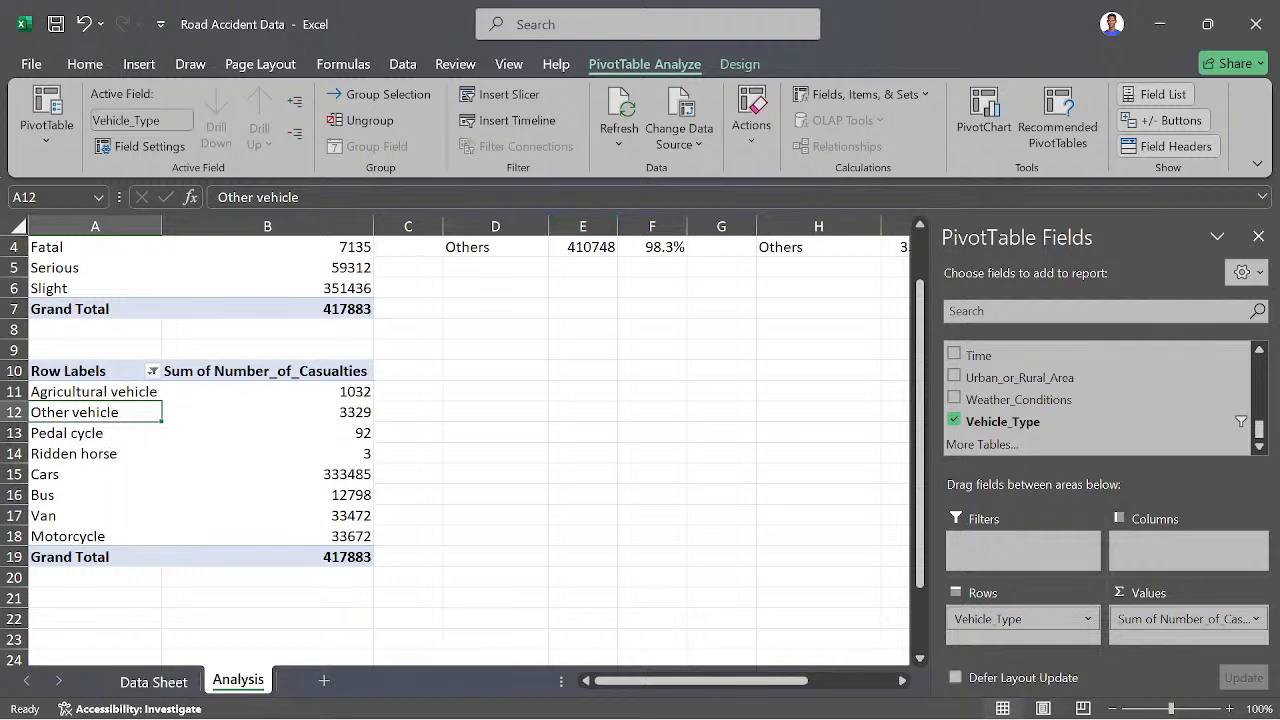
# - Start a calculated item named Others in the Vehicle_Type field, with 'Other vehicle' as the first term of its formula
pyautogui.click(888, 95)
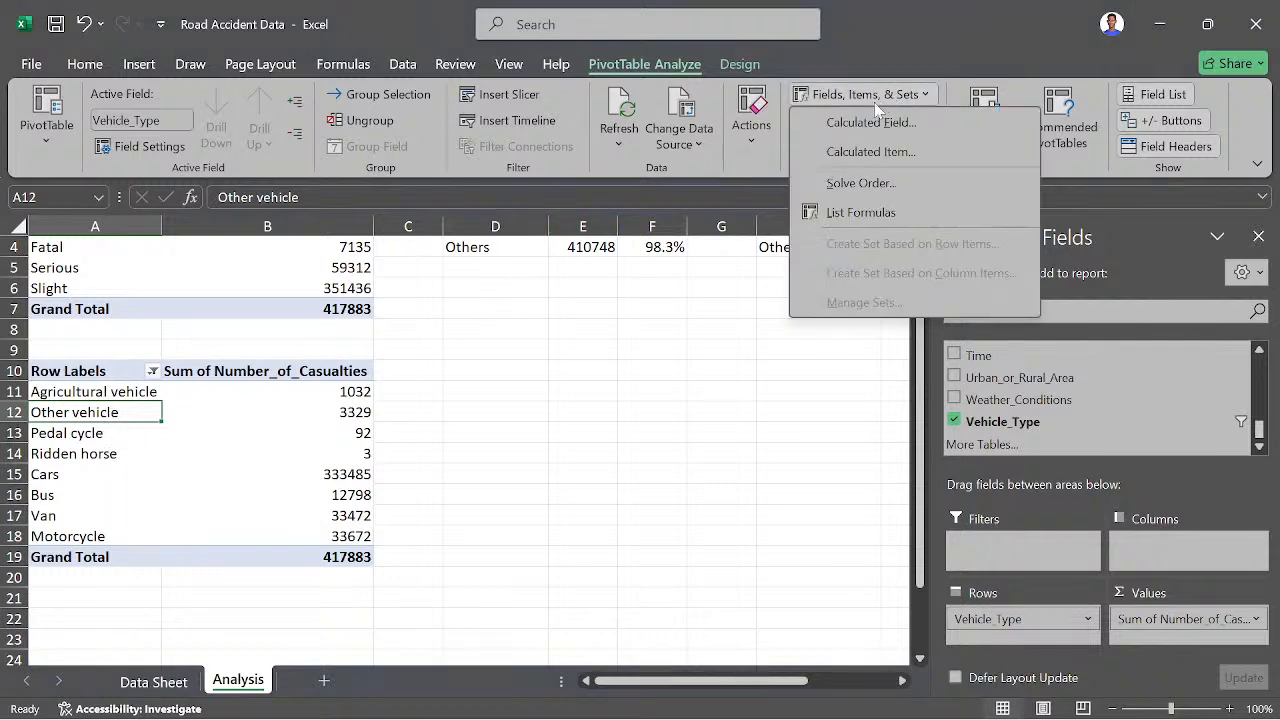
pyautogui.click(858, 157)
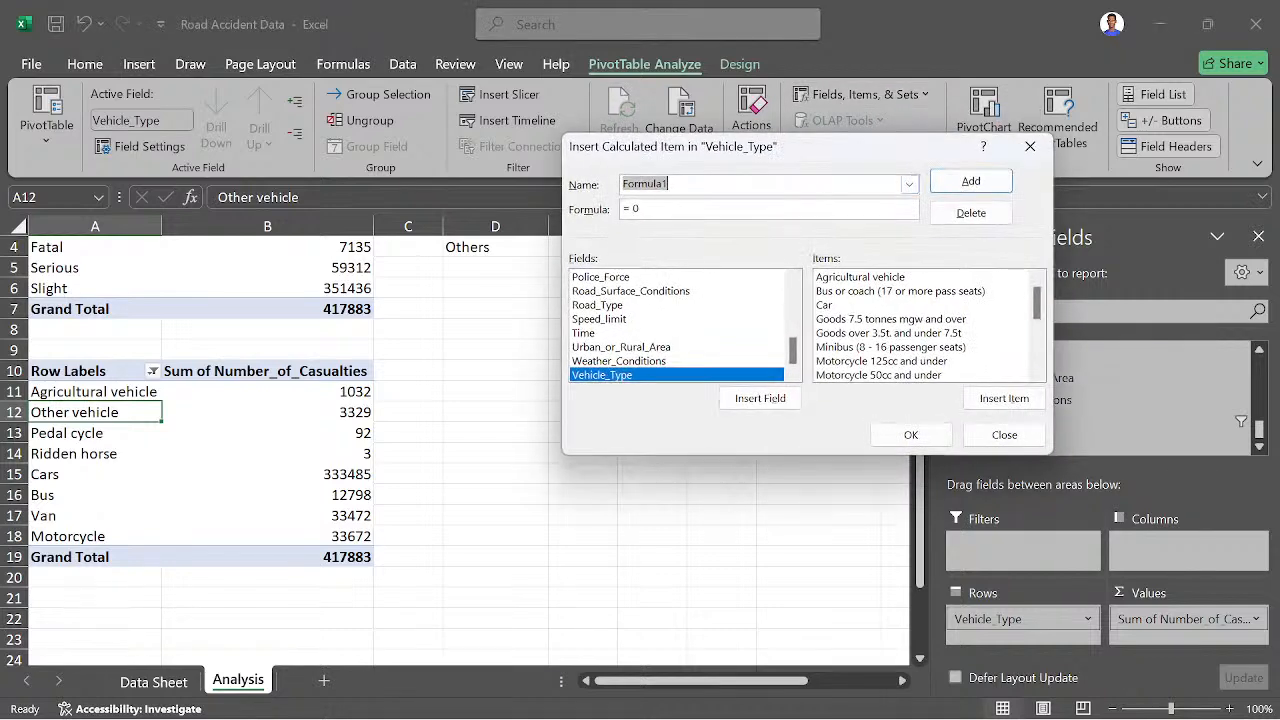
pyautogui.write('Others')
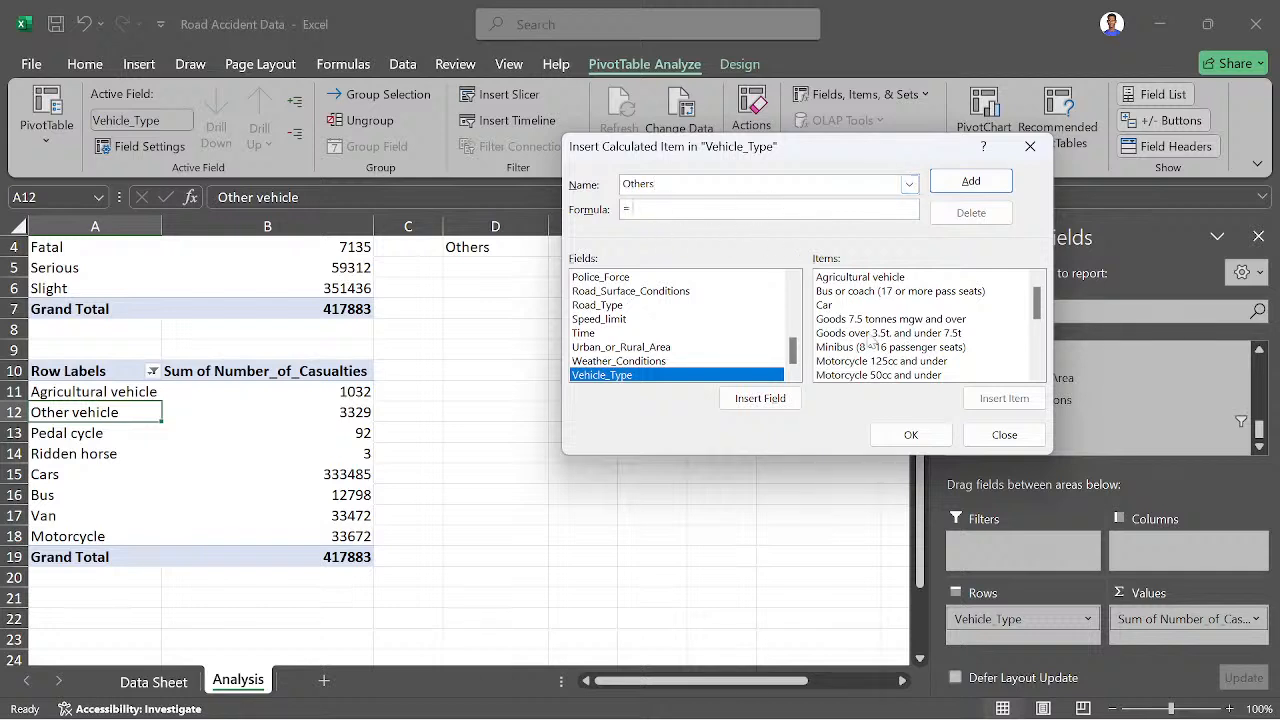
pyautogui.scroll(-2, 860, 350)
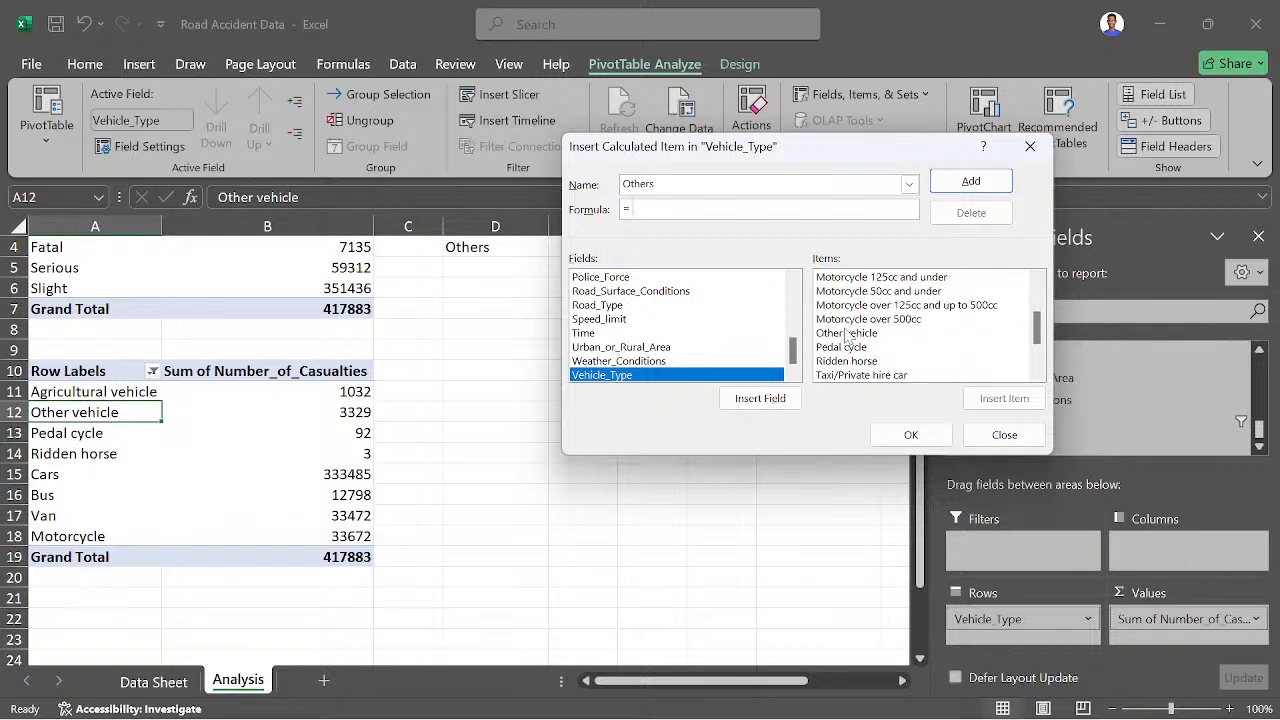
pyautogui.click(847, 334)
pyautogui.click(995, 399)
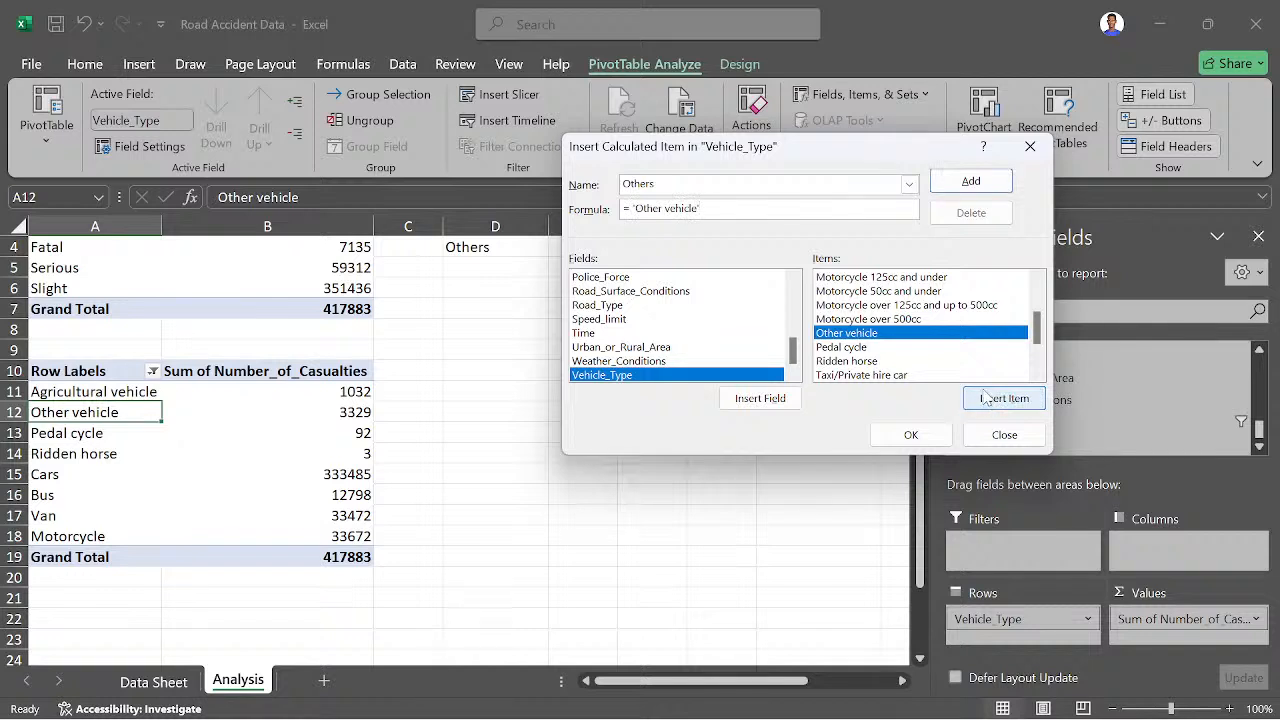
# - Add 'Pedal cycle' and 'Ridden horse' to the sum in the Others formula and create the calculated item
pyautogui.write('+')
pyautogui.scroll(-2, 918, 345)
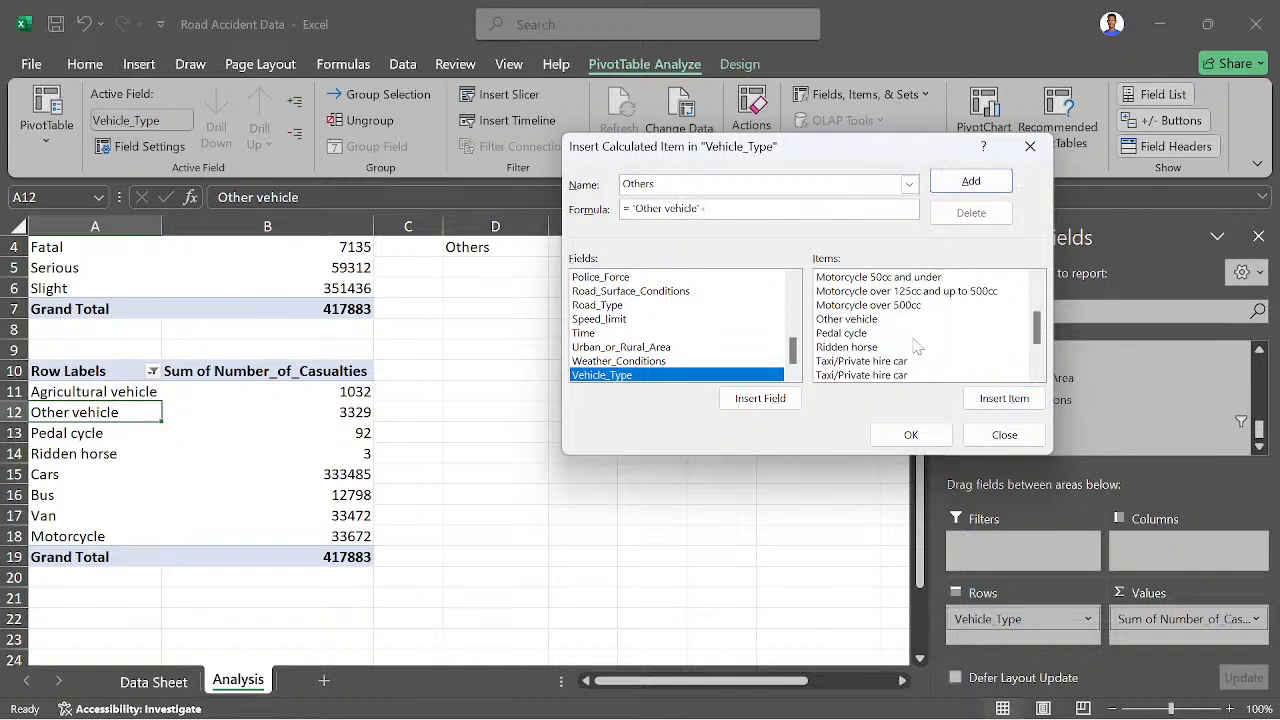
pyautogui.scroll(-1, 917, 345)
pyautogui.click(858, 306)
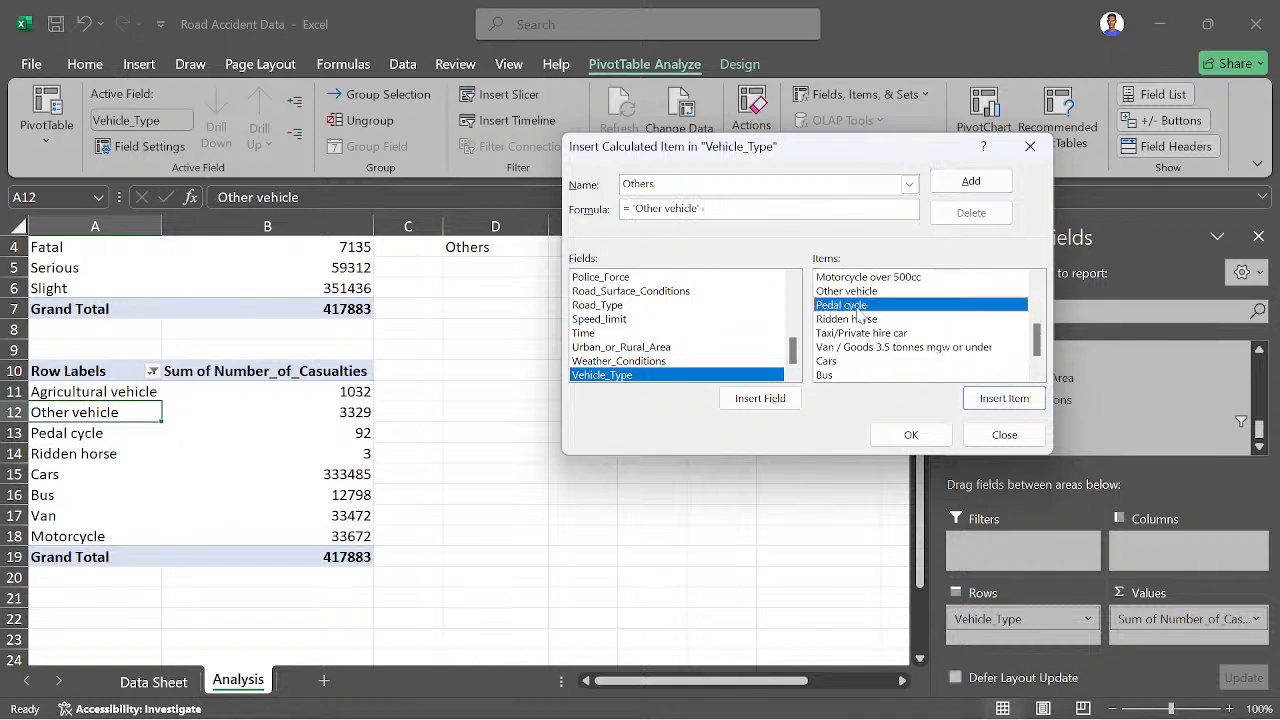
pyautogui.click(983, 396)
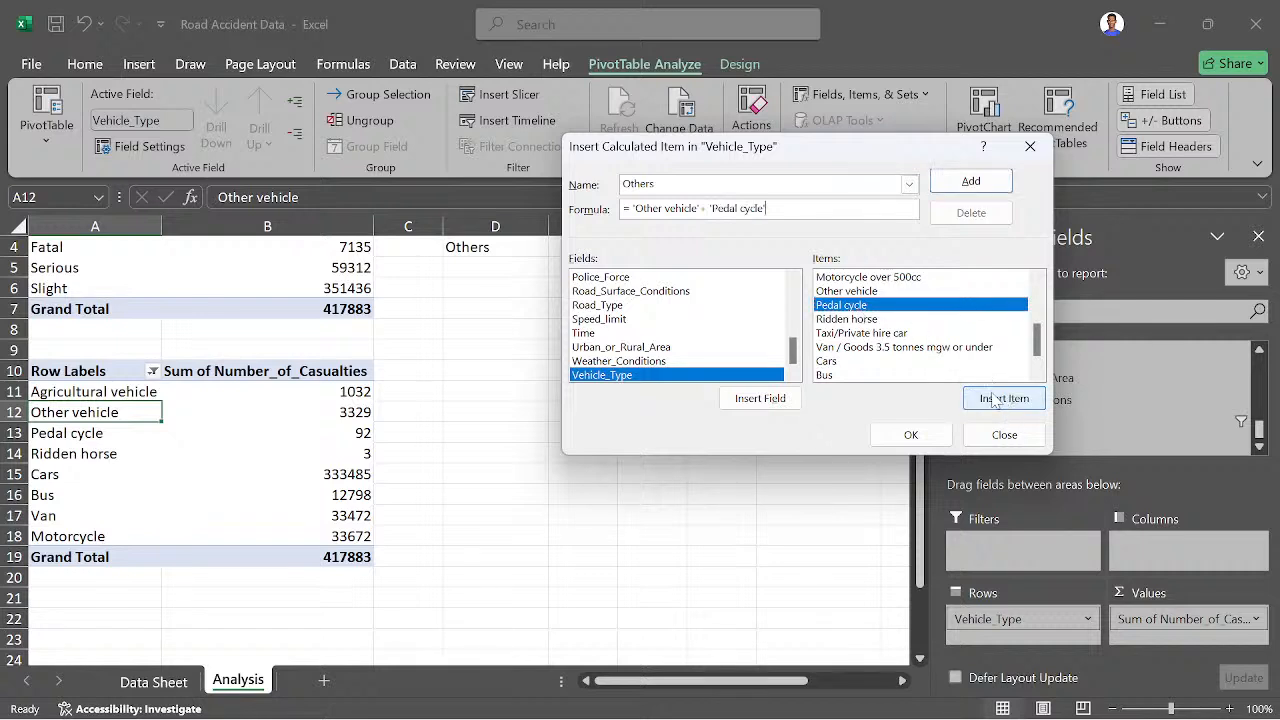
pyautogui.write('+')
pyautogui.scroll(-4, 958, 372)
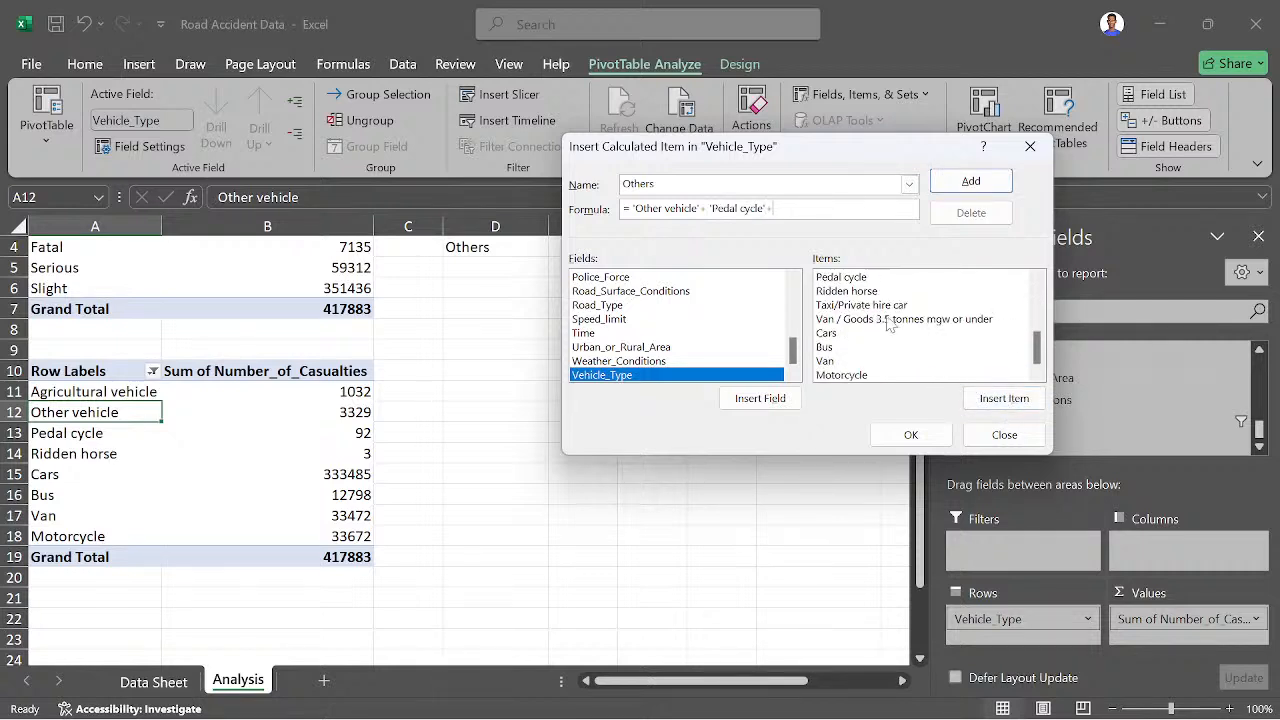
pyautogui.click(875, 293)
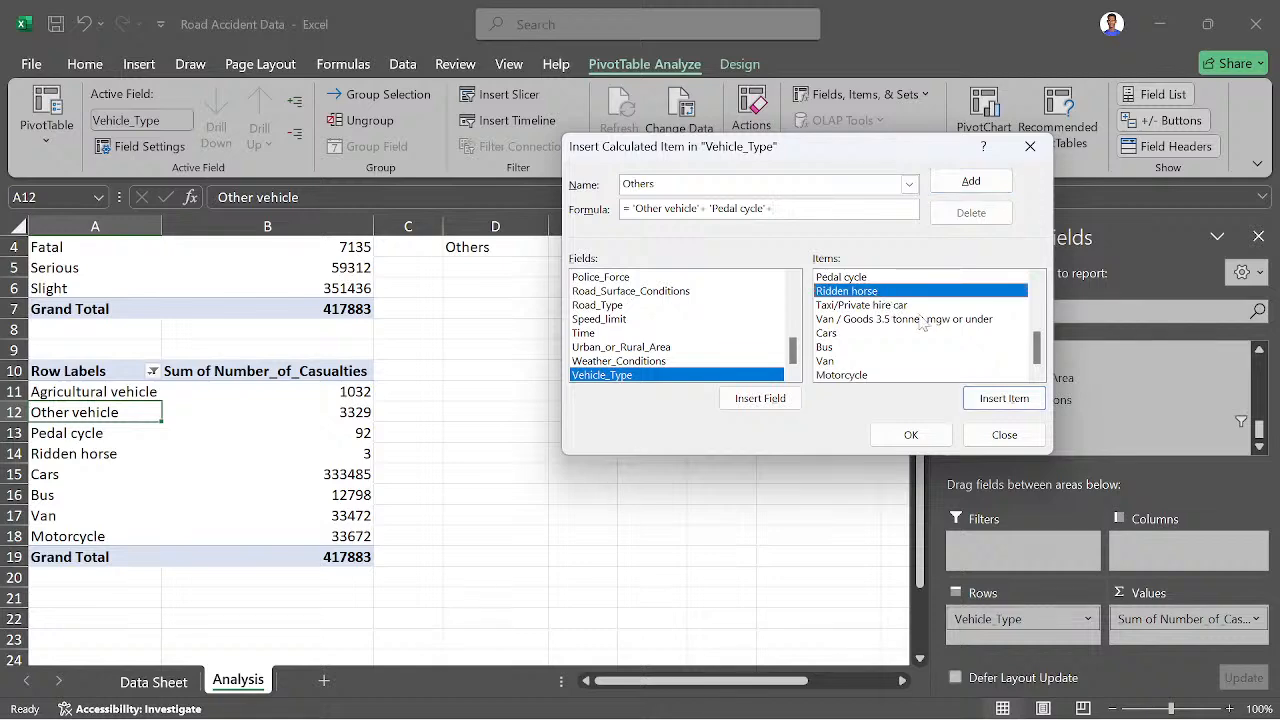
pyautogui.click(1003, 400)
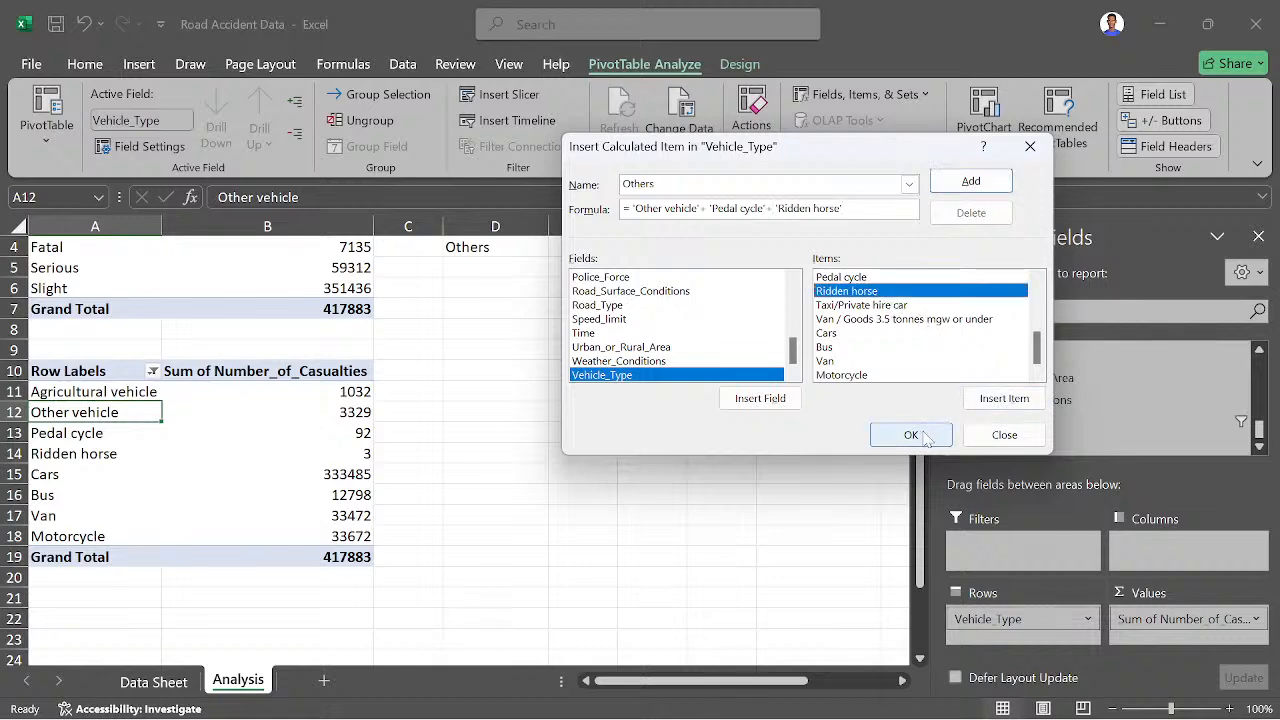
pyautogui.click(910, 434)
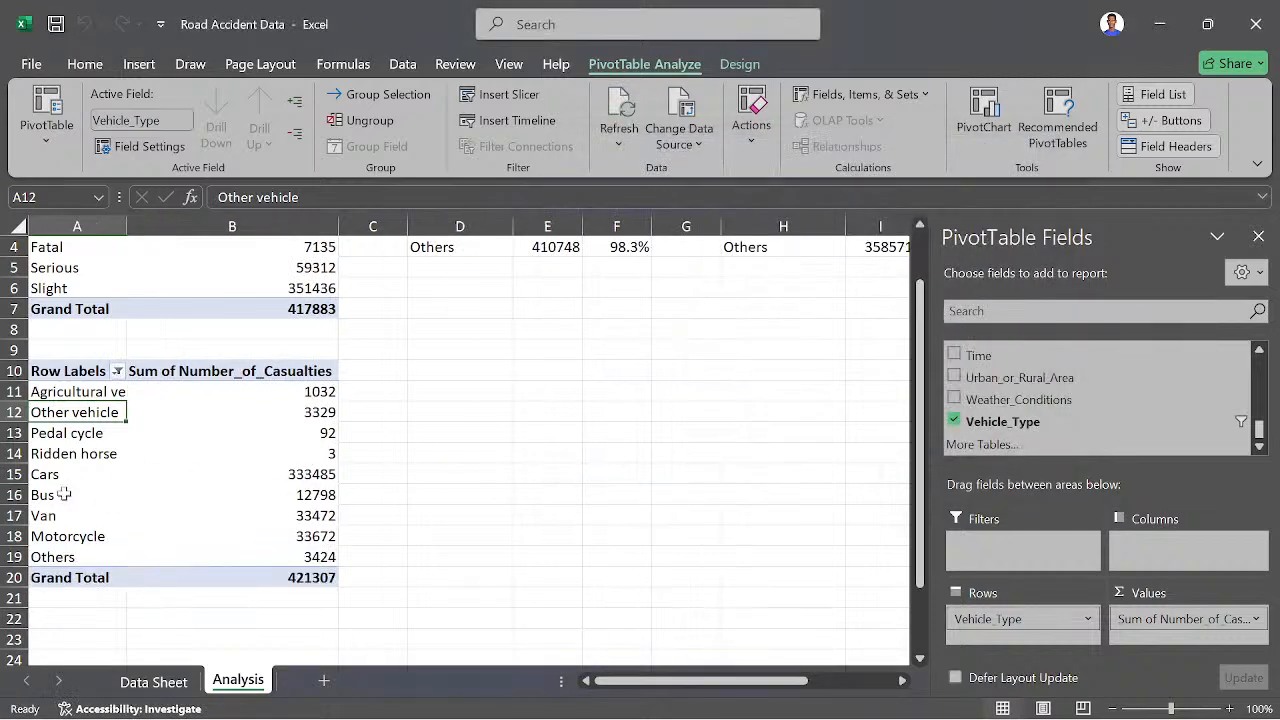
# - Filter Other vehicle, Pedal cycle and Ridden horse out of the vehicle-type pivot table's row labels
pyautogui.click(117, 371)
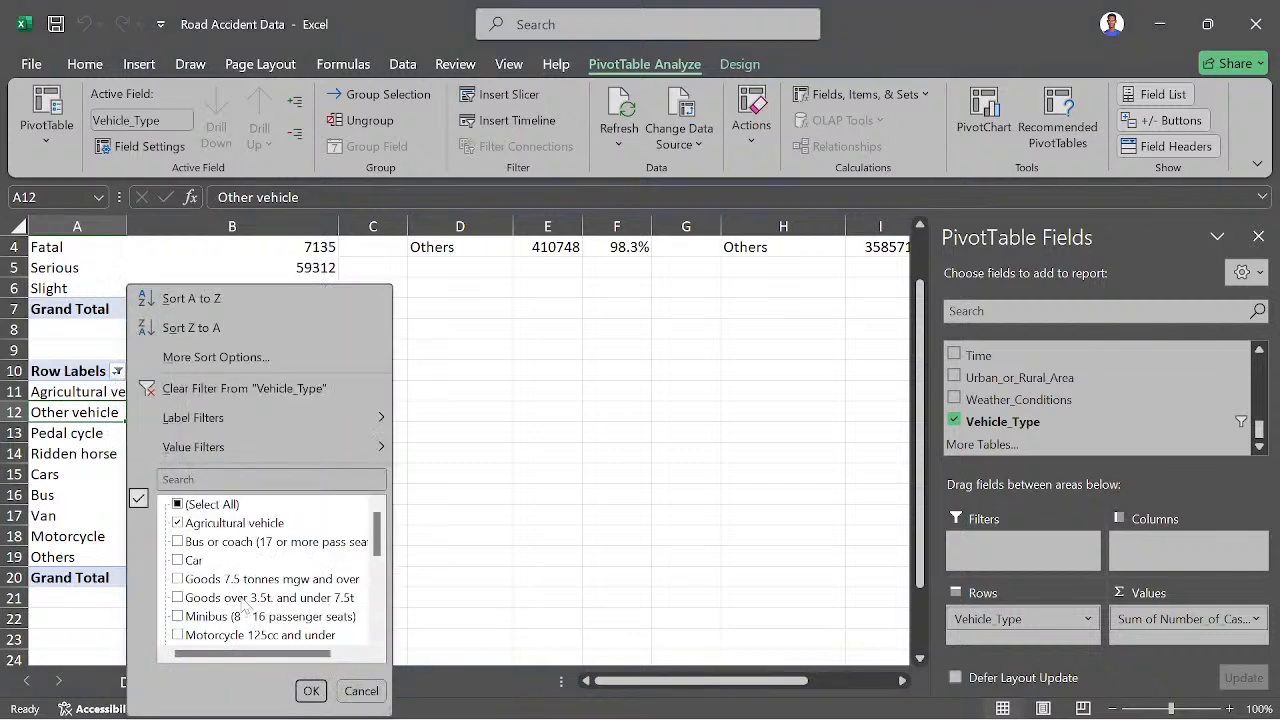
pyautogui.scroll(-3, 245, 605)
pyautogui.click(177, 560)
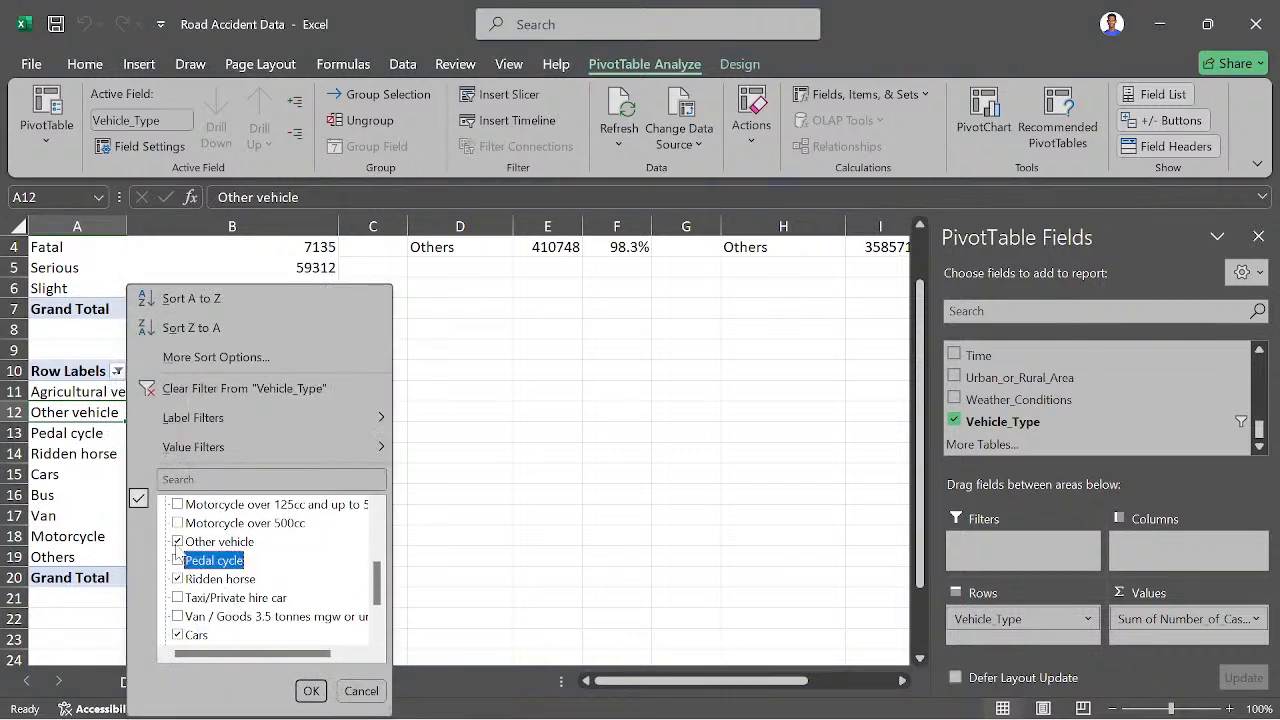
pyautogui.click(177, 541)
pyautogui.click(177, 579)
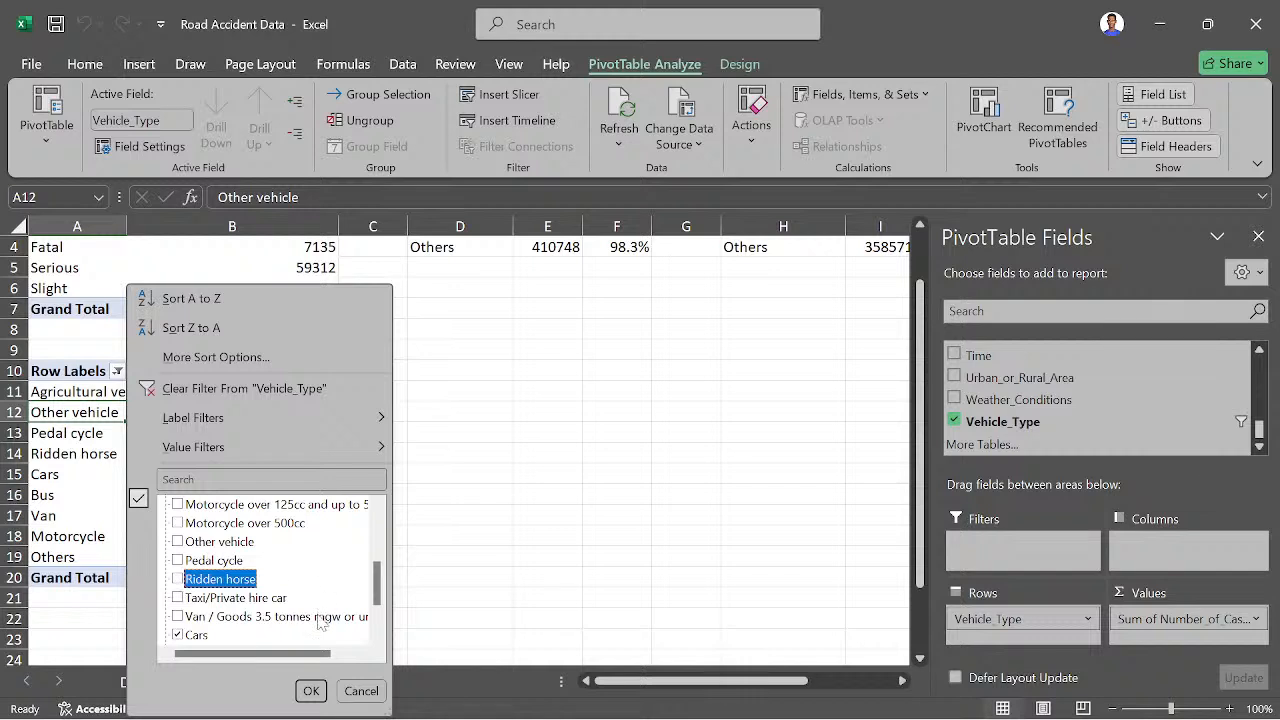
pyautogui.click(311, 691)
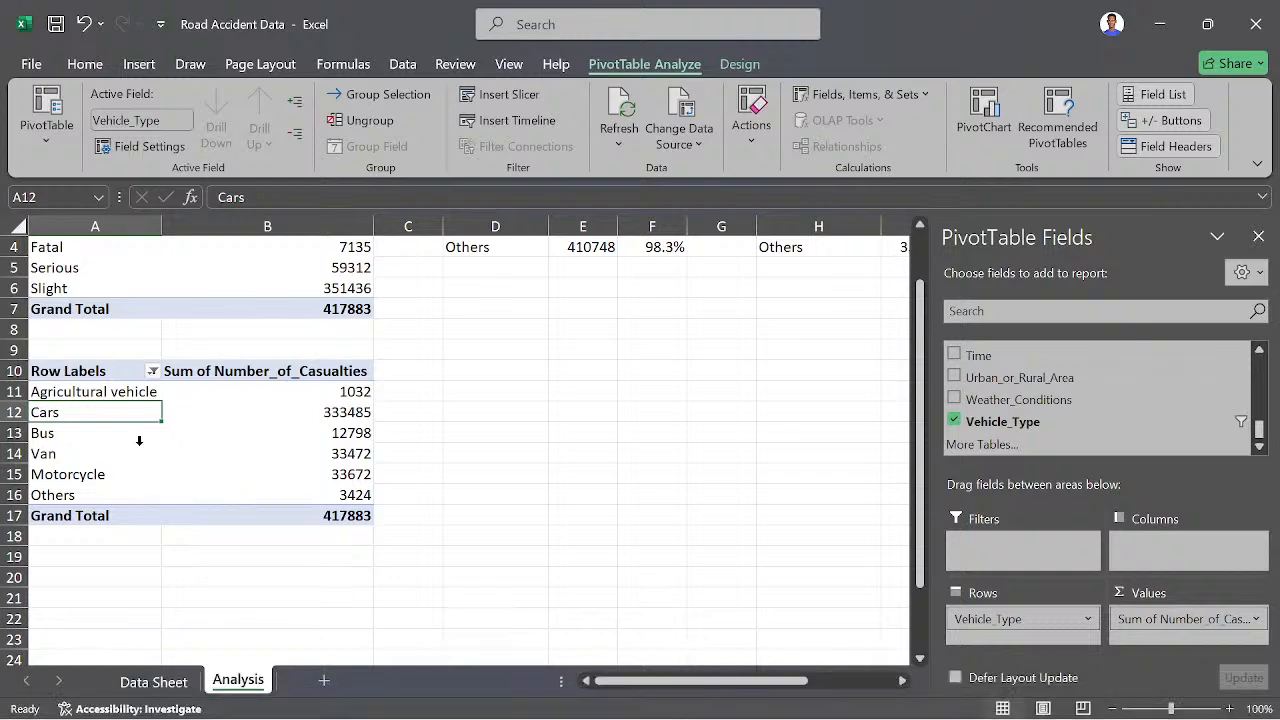
pyautogui.scroll(1, 146, 466)
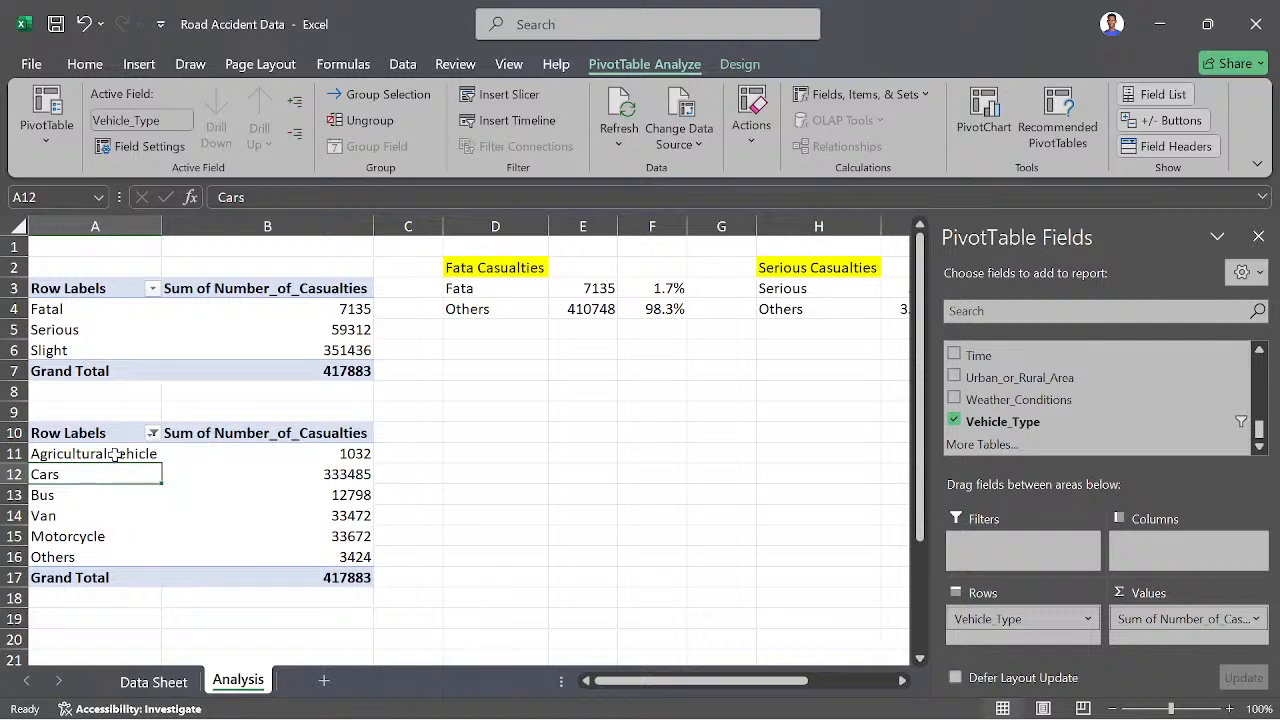
pyautogui.click(116, 455)
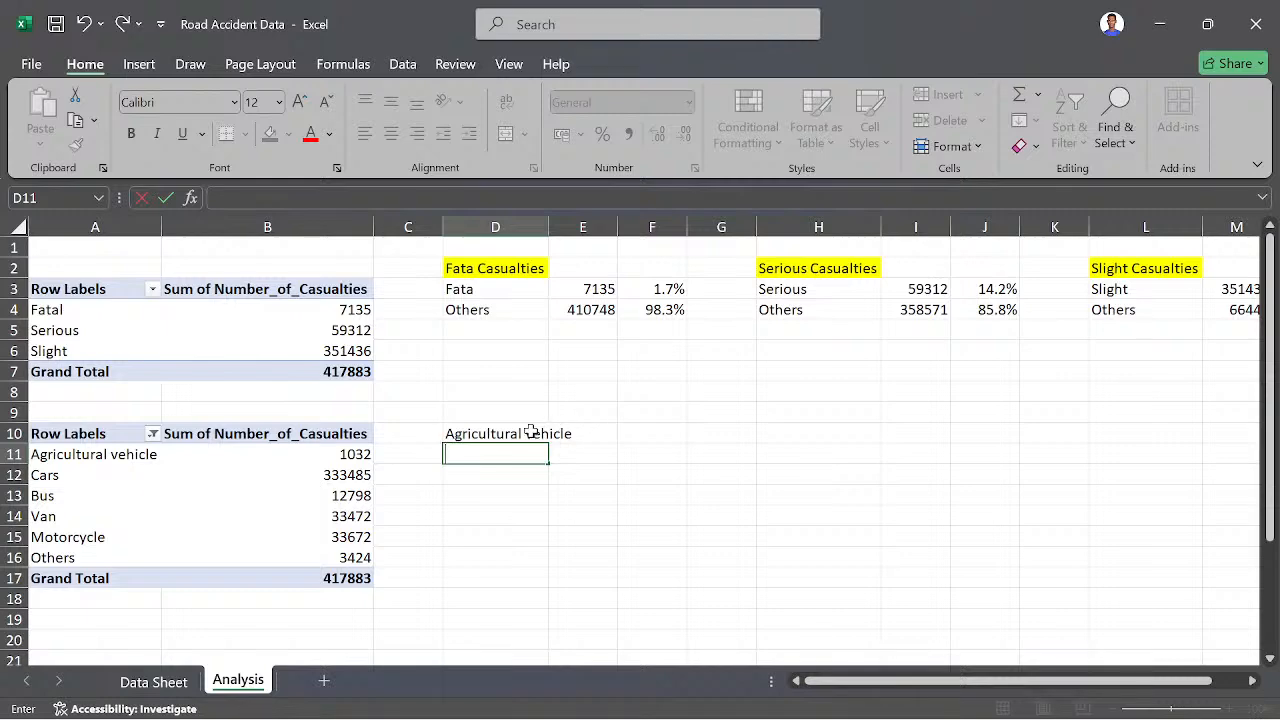
pyautogui.click(110, 459)
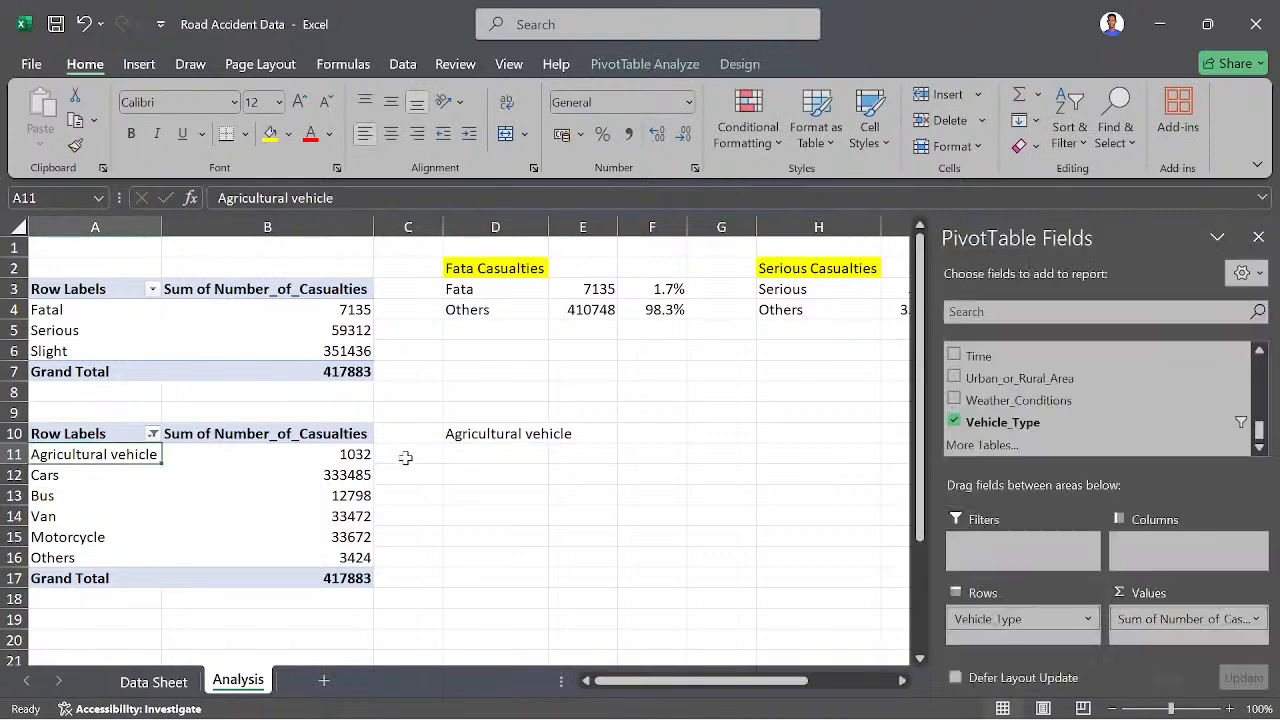
pyautogui.click(483, 434)
pyautogui.press('BackSpace')
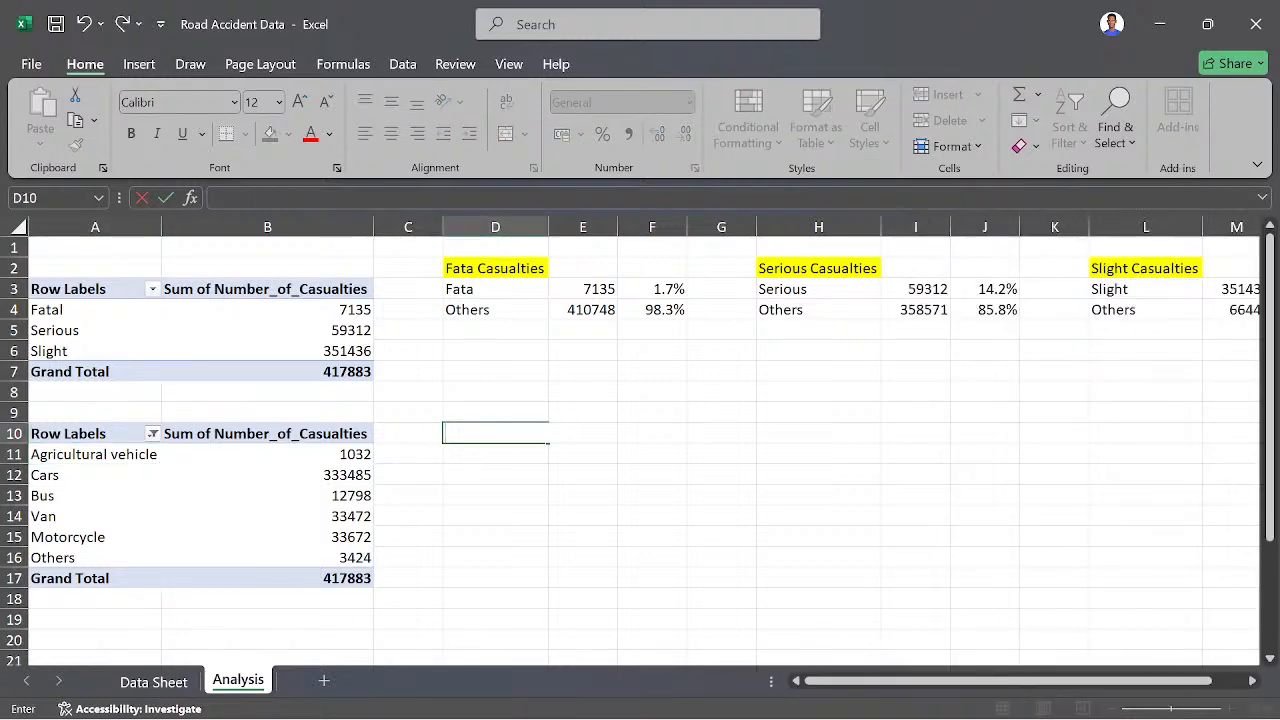
pyautogui.click(27, 496)
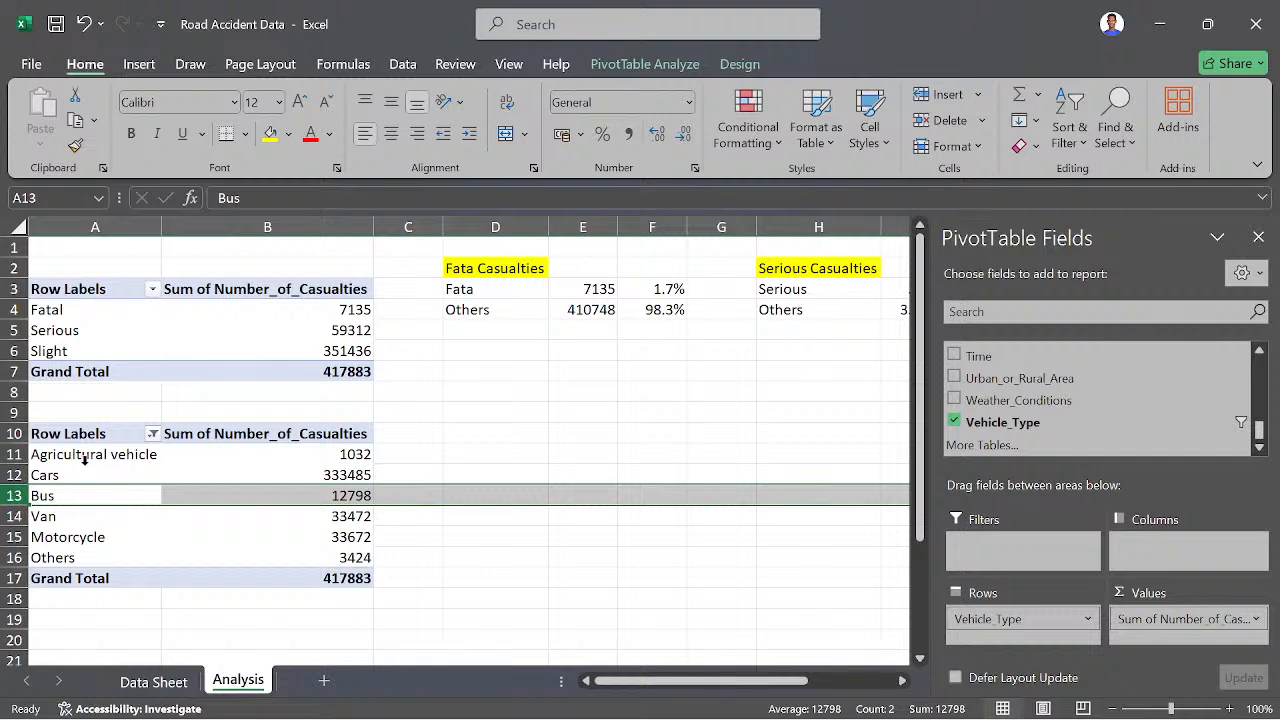
# - Copy the whole vehicle-type pivot table, including its header and grand total, and paste it at cell A21
pyautogui.click(84, 466)
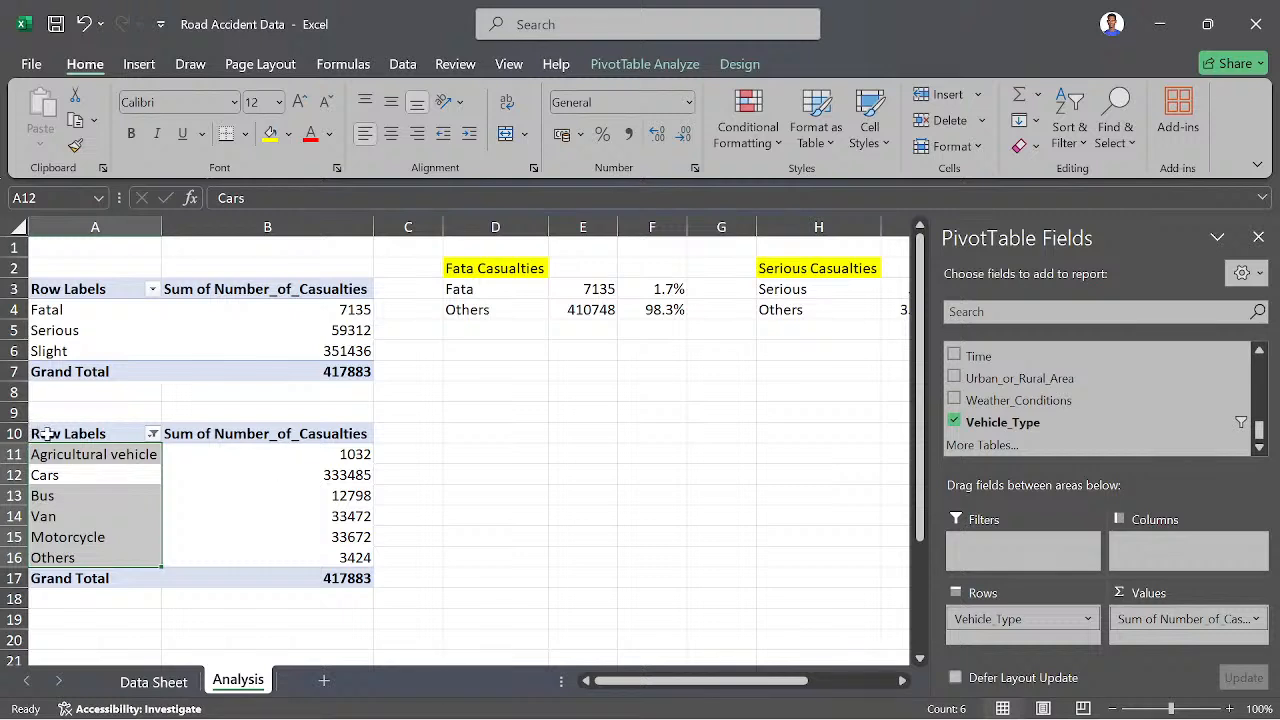
pyautogui.moveTo(37, 432); pyautogui.dragTo(304, 568)
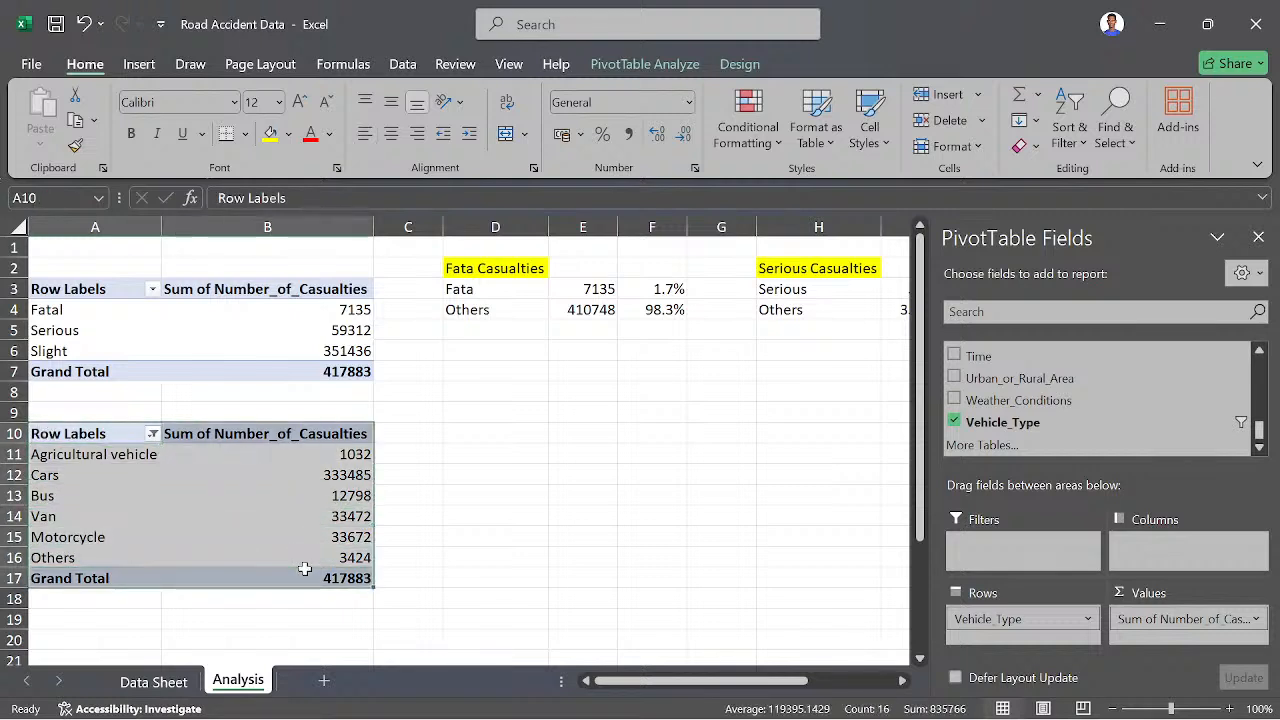
pyautogui.hotkey('ctrl', 'c')
pyautogui.scroll(-5, 266, 600)
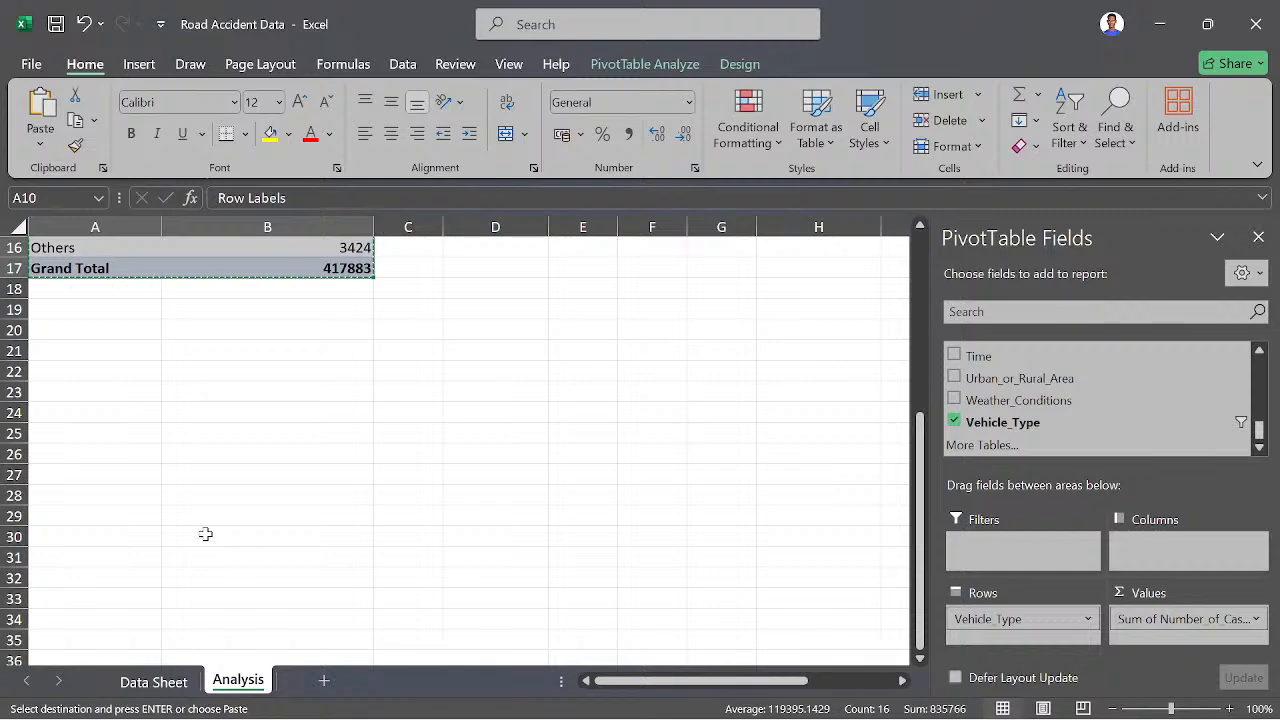
pyautogui.scroll(1, 108, 417)
pyautogui.click(72, 409)
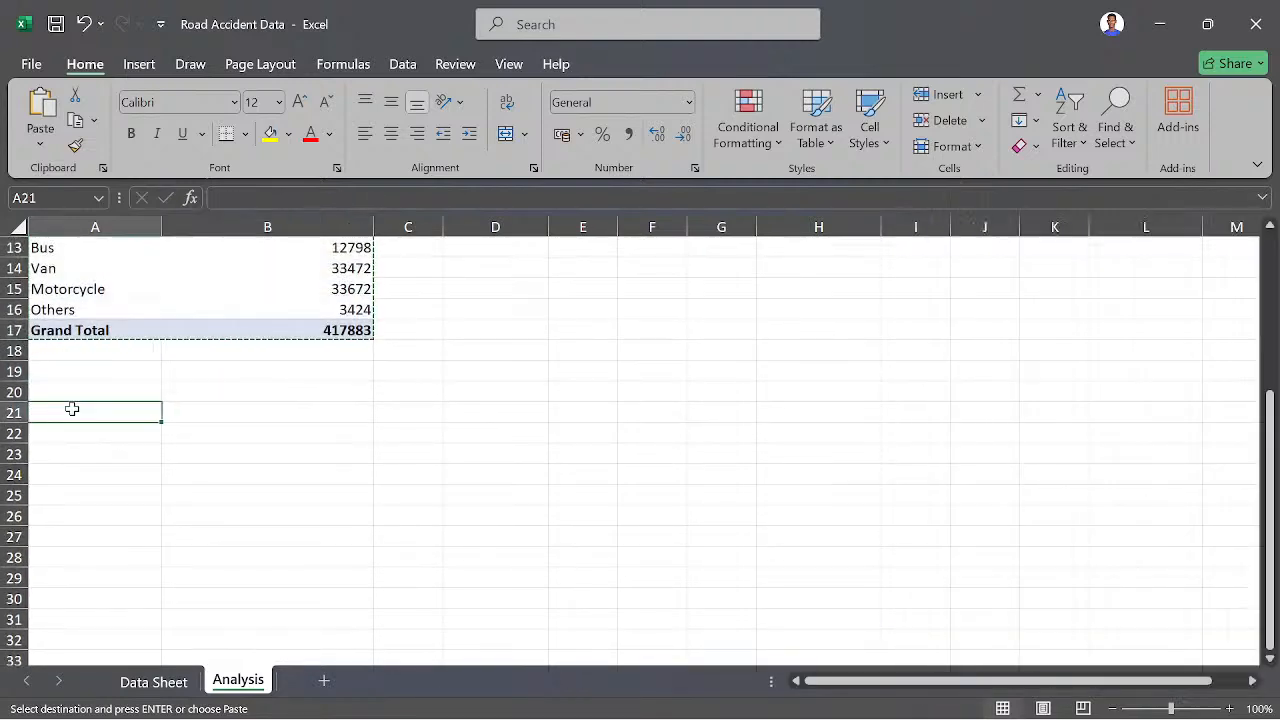
pyautogui.hotkey('ctrl', 'v')
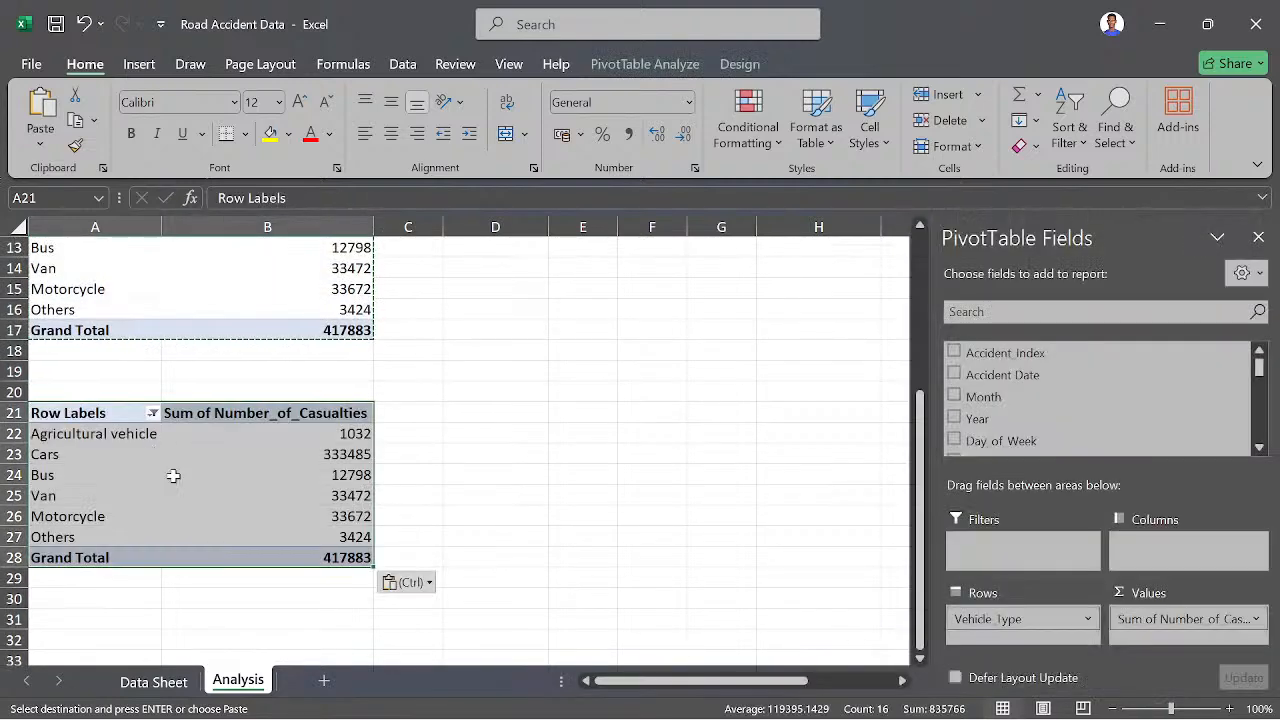
# - Compare the original vehicle-type pivot table with its copy at A21 and look through the copy's available fields
pyautogui.scroll(2, 243, 421)
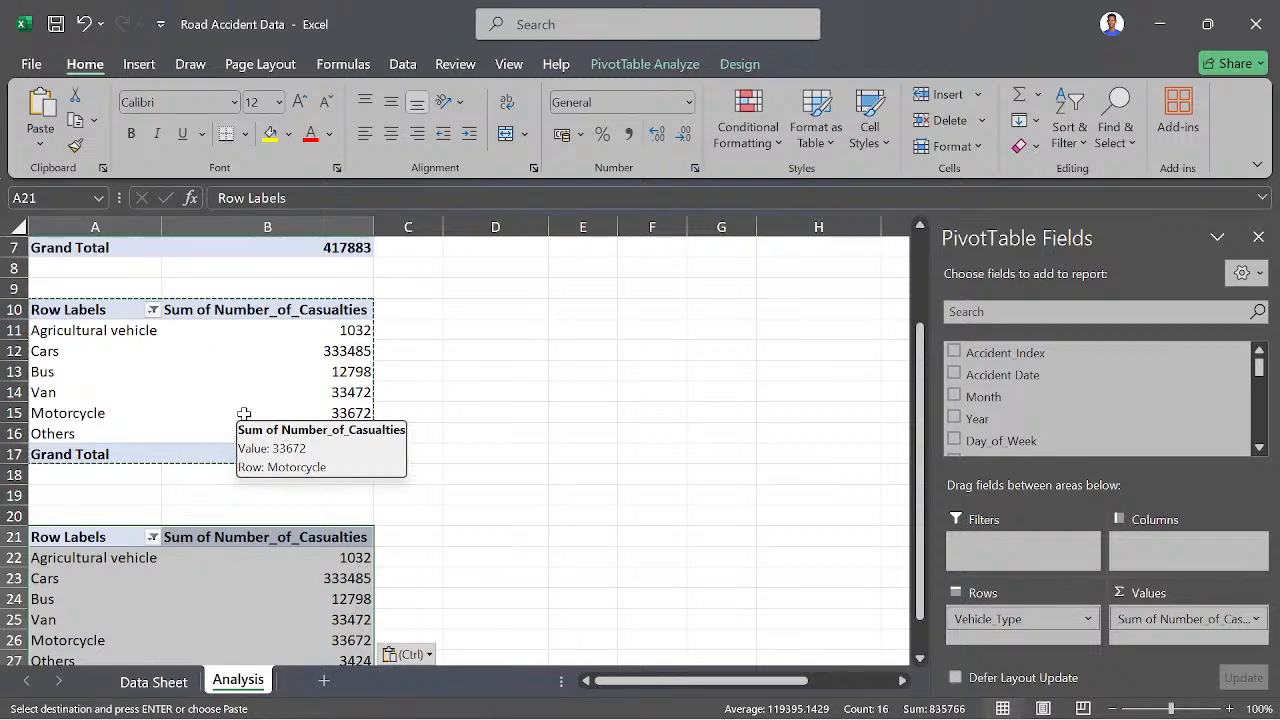
pyautogui.scroll(2, 246, 369)
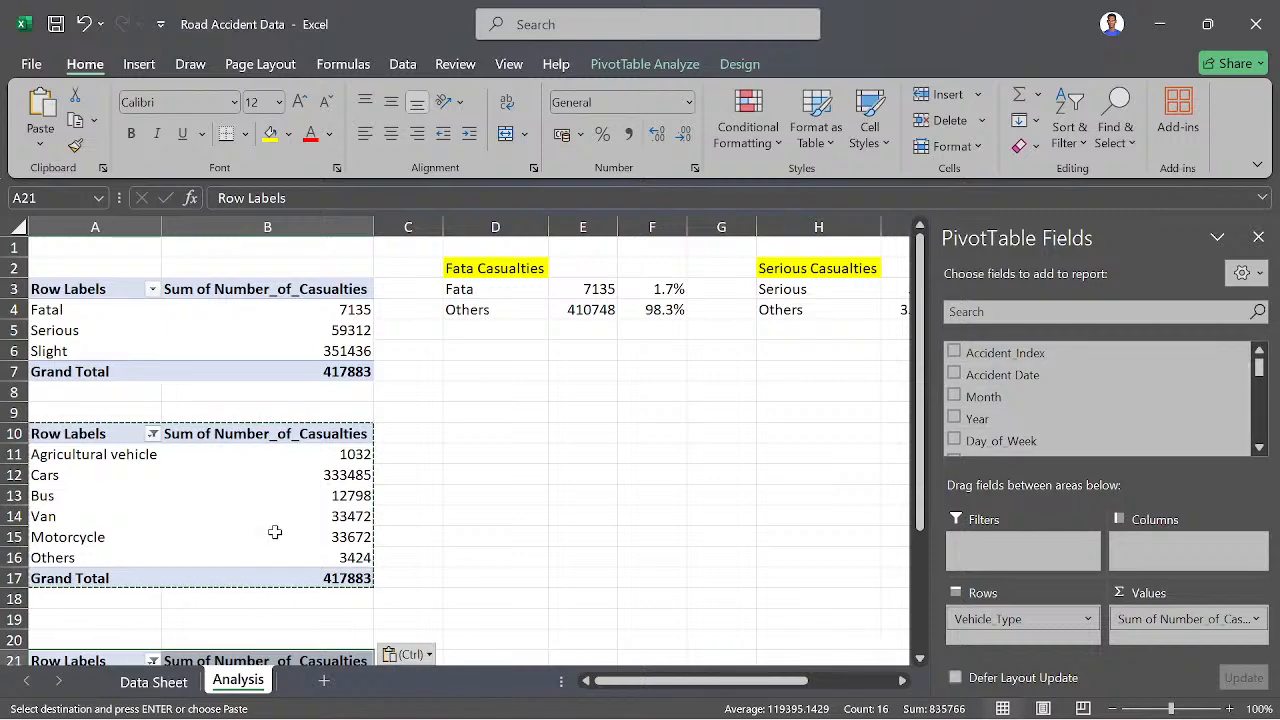
pyautogui.click(258, 497)
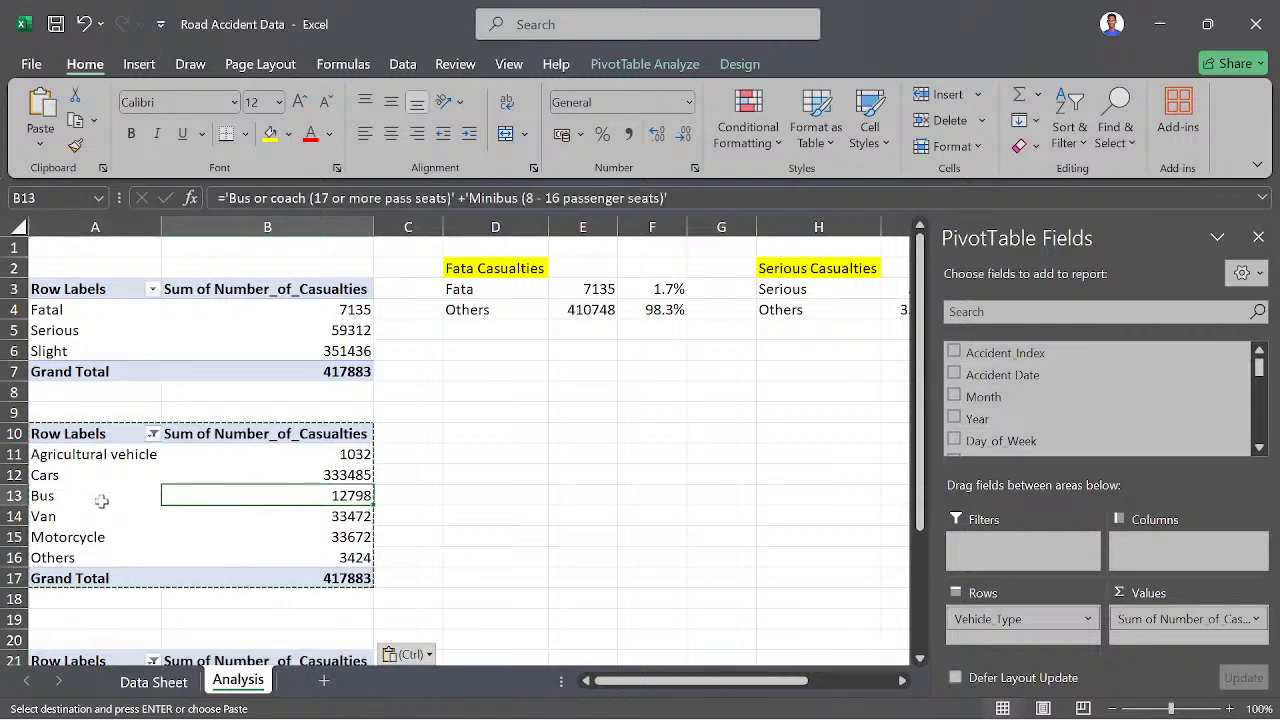
pyautogui.scroll(-6, 110, 520)
pyautogui.scroll(4, 118, 513)
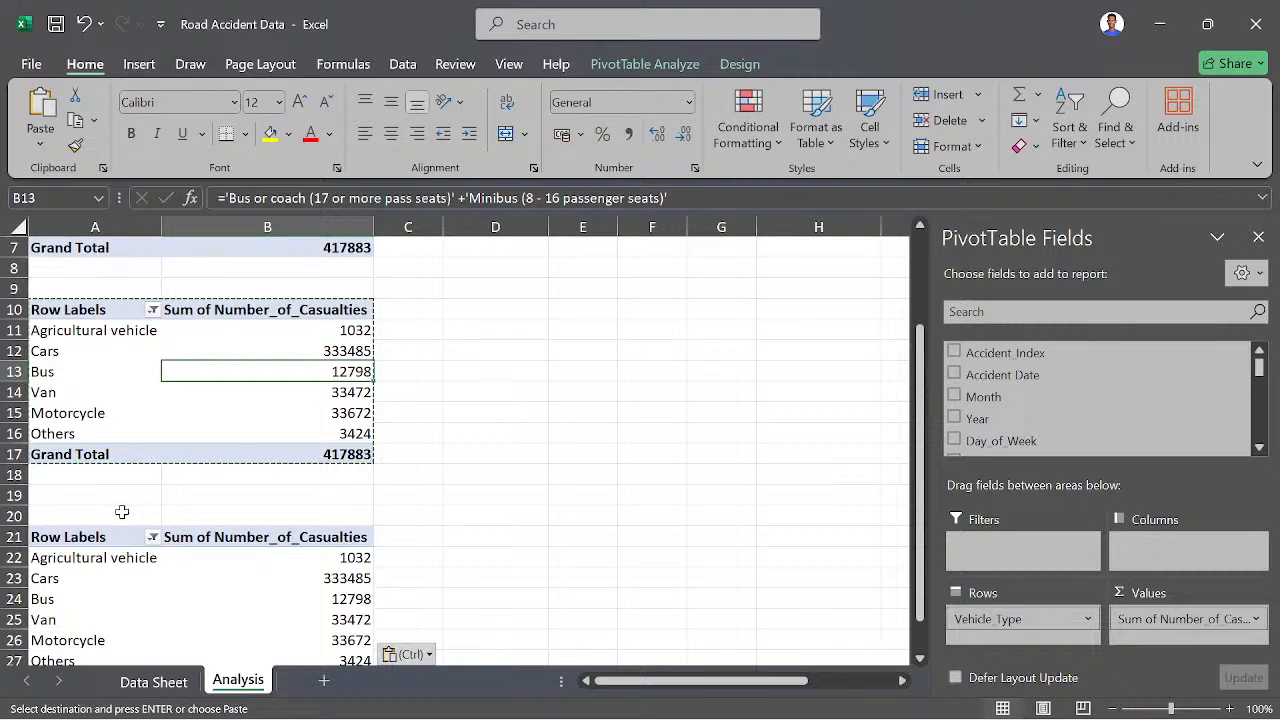
pyautogui.click(106, 556)
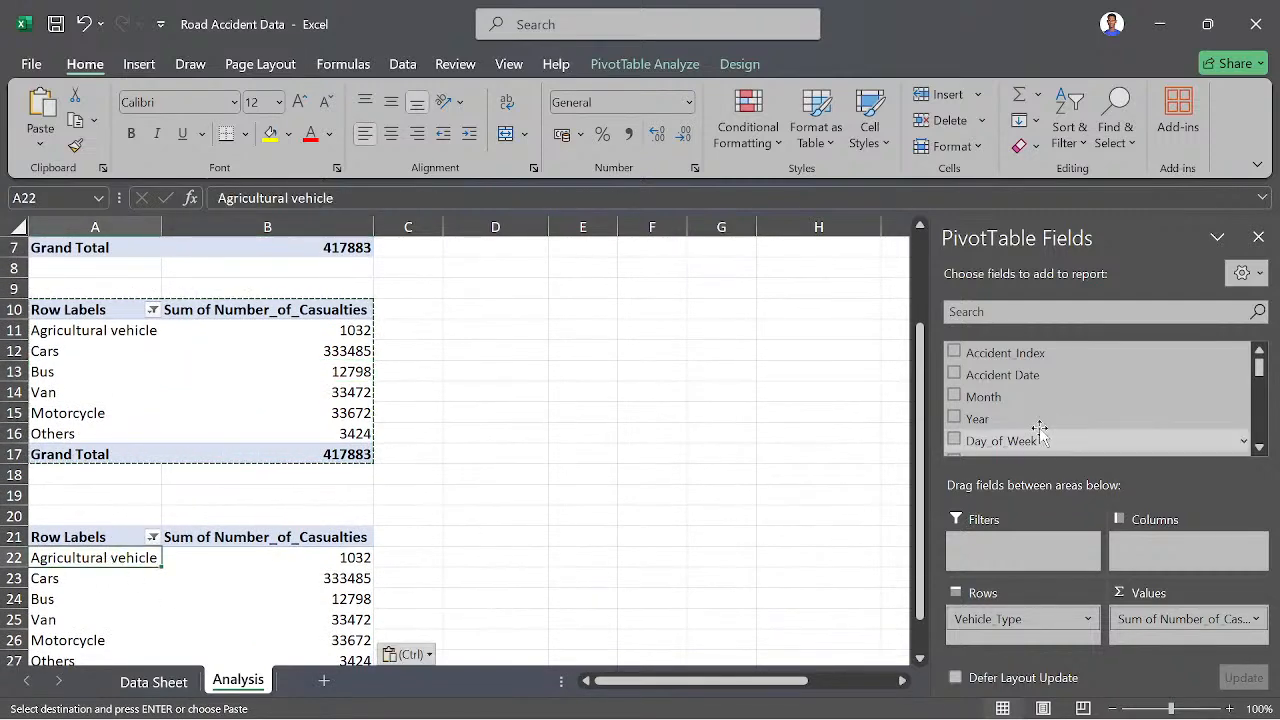
pyautogui.scroll(-2, 1040, 430)
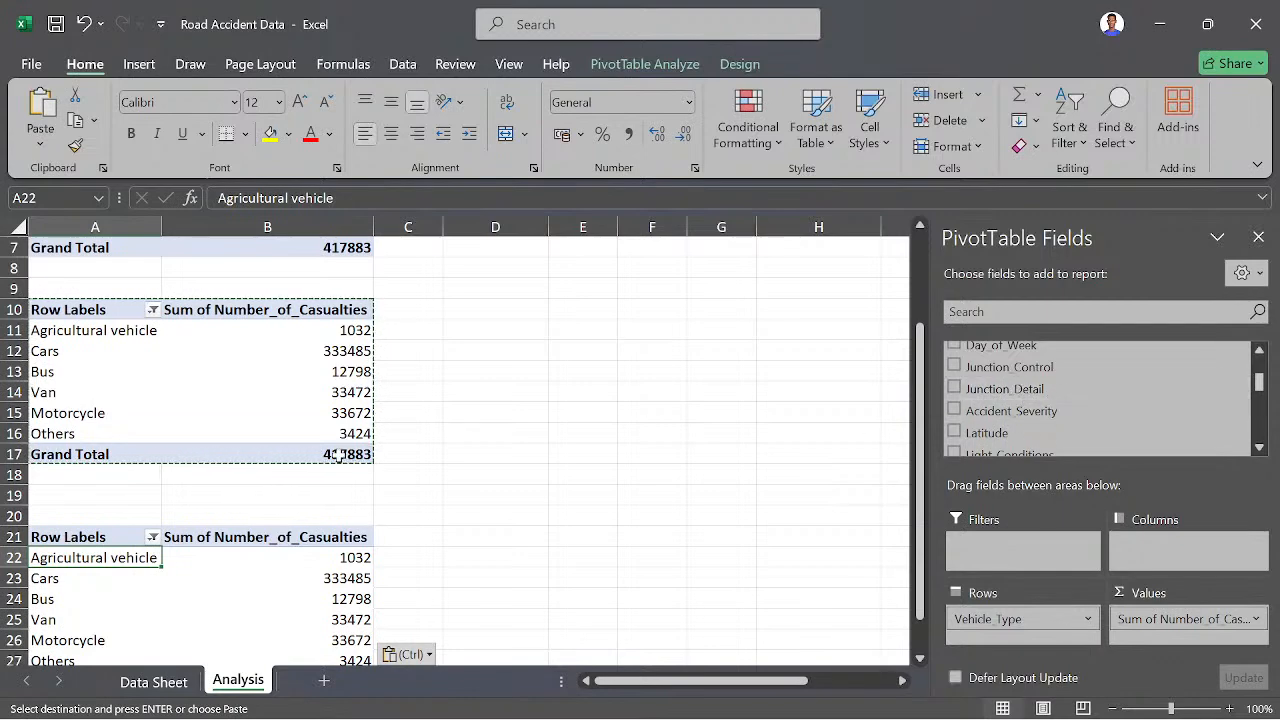
pyautogui.scroll(-1, 300, 531)
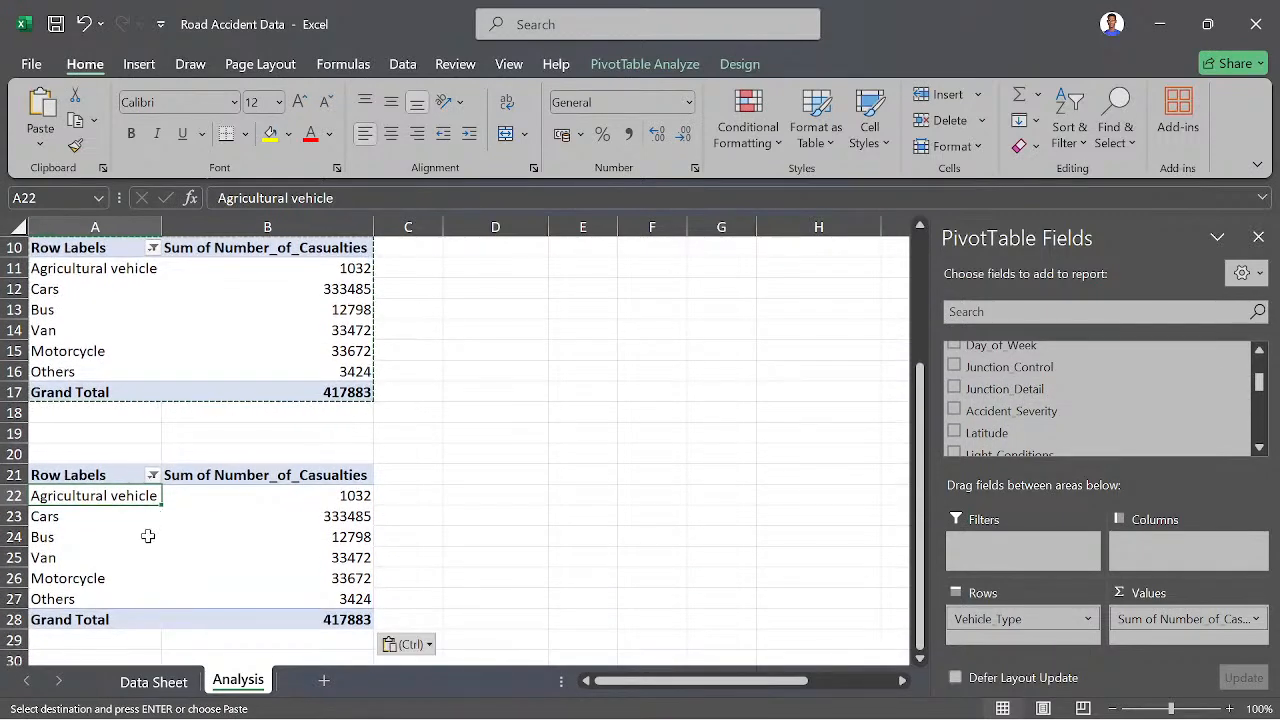
pyautogui.scroll(-2, 135, 560)
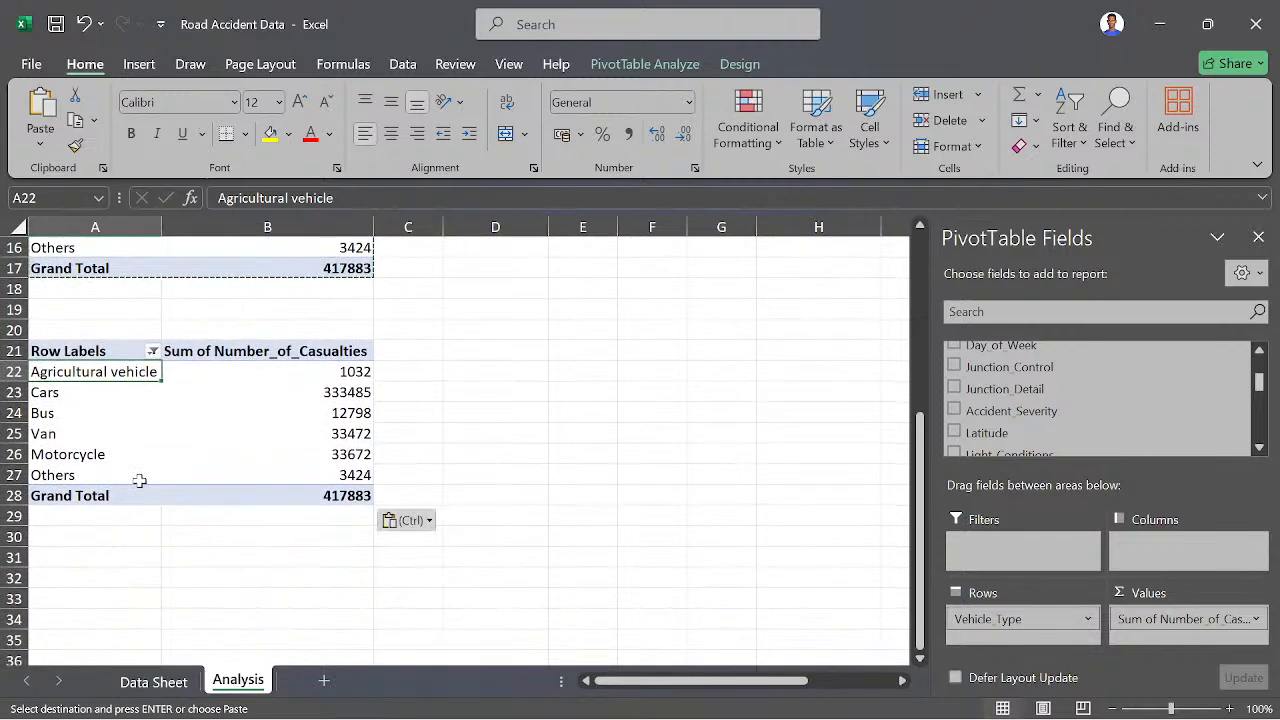
pyautogui.scroll(1, 139, 481)
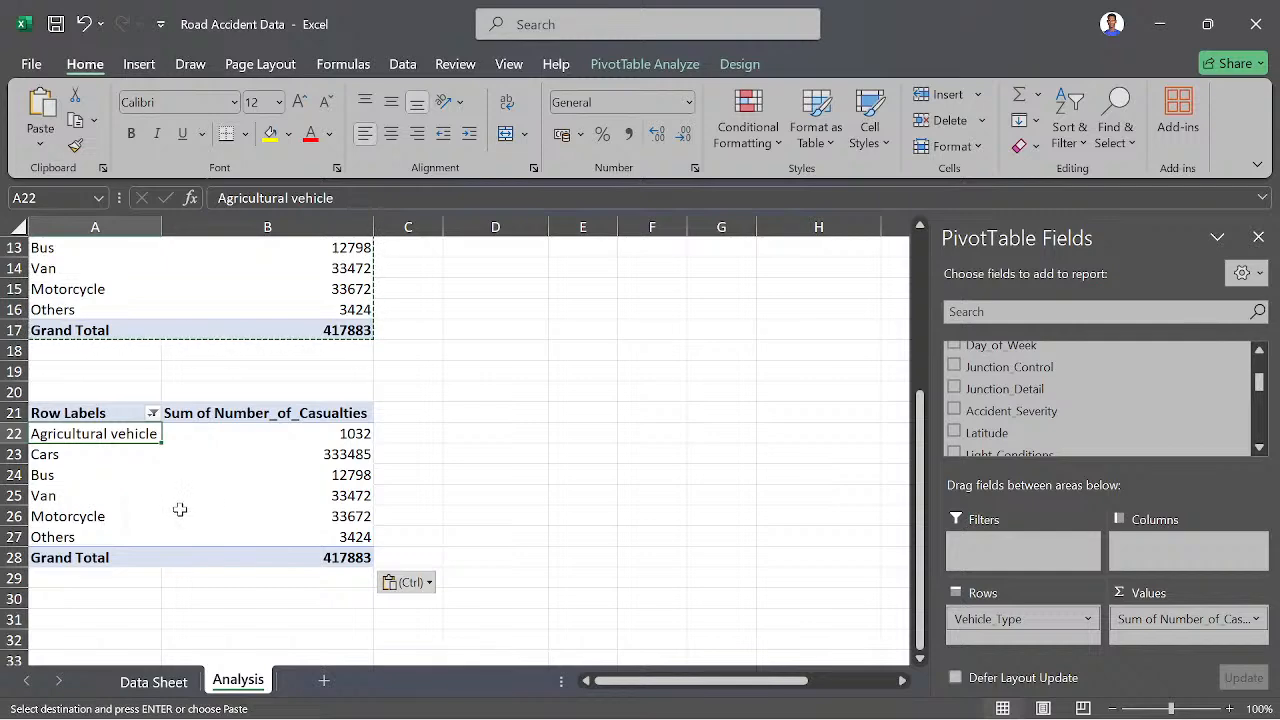
# - Replace Vehicle_Type with Year as the row field of the copied pivot table at A21
pyautogui.scroll(-1, 191, 473)
pyautogui.scroll(2, 190, 471)
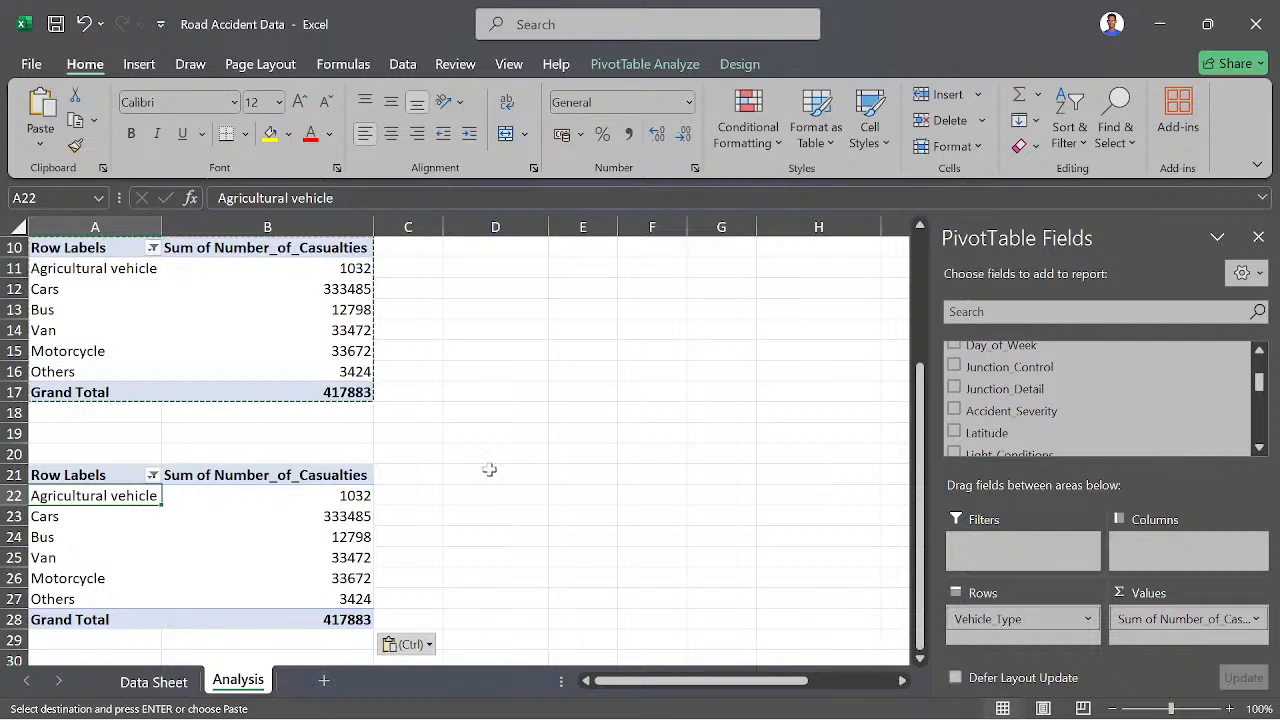
pyautogui.scroll(-5, 1016, 437)
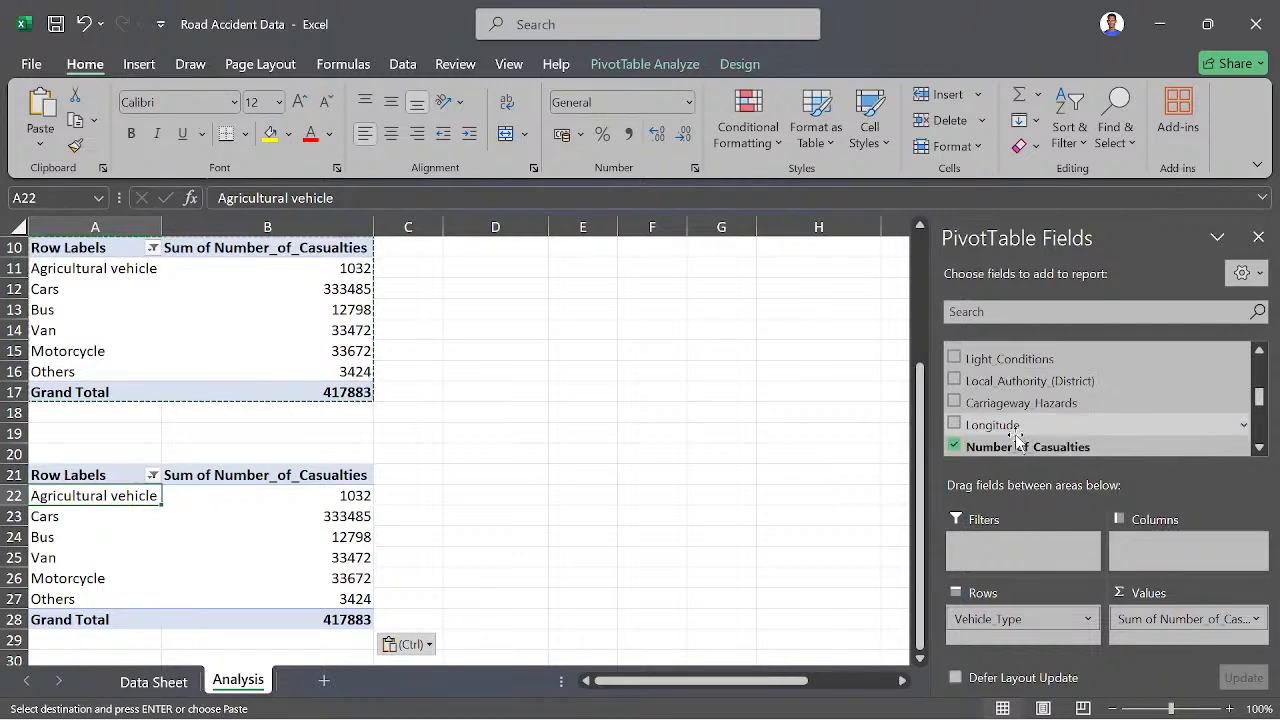
pyautogui.moveTo(1020, 619); pyautogui.dragTo(794, 611)
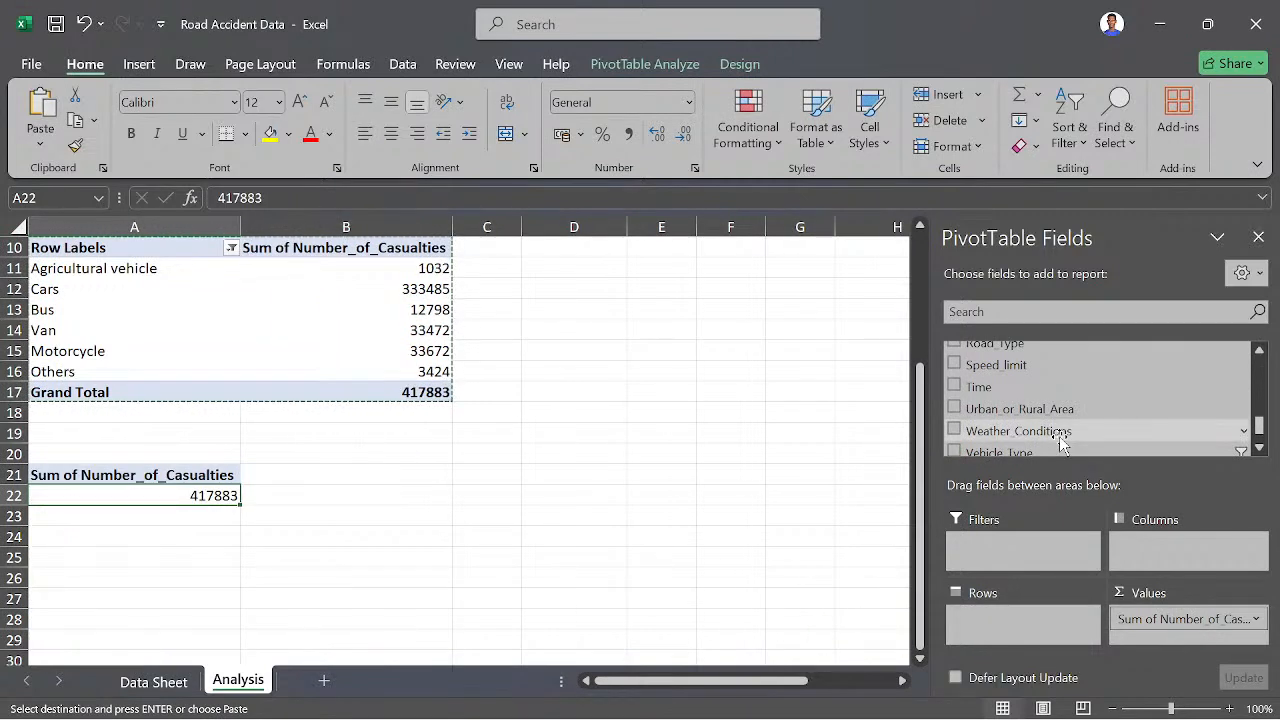
pyautogui.scroll(-1, 1010, 400)
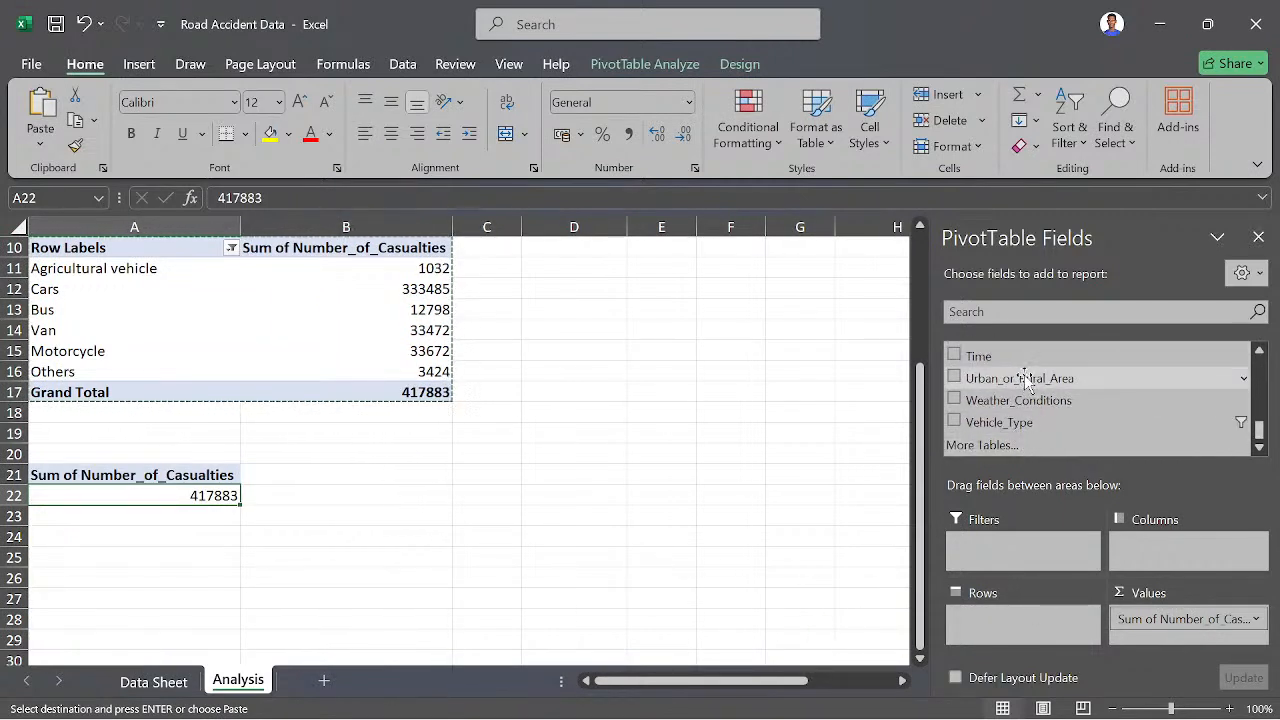
pyautogui.scroll(5, 1022, 385)
pyautogui.scroll(5, 1027, 380)
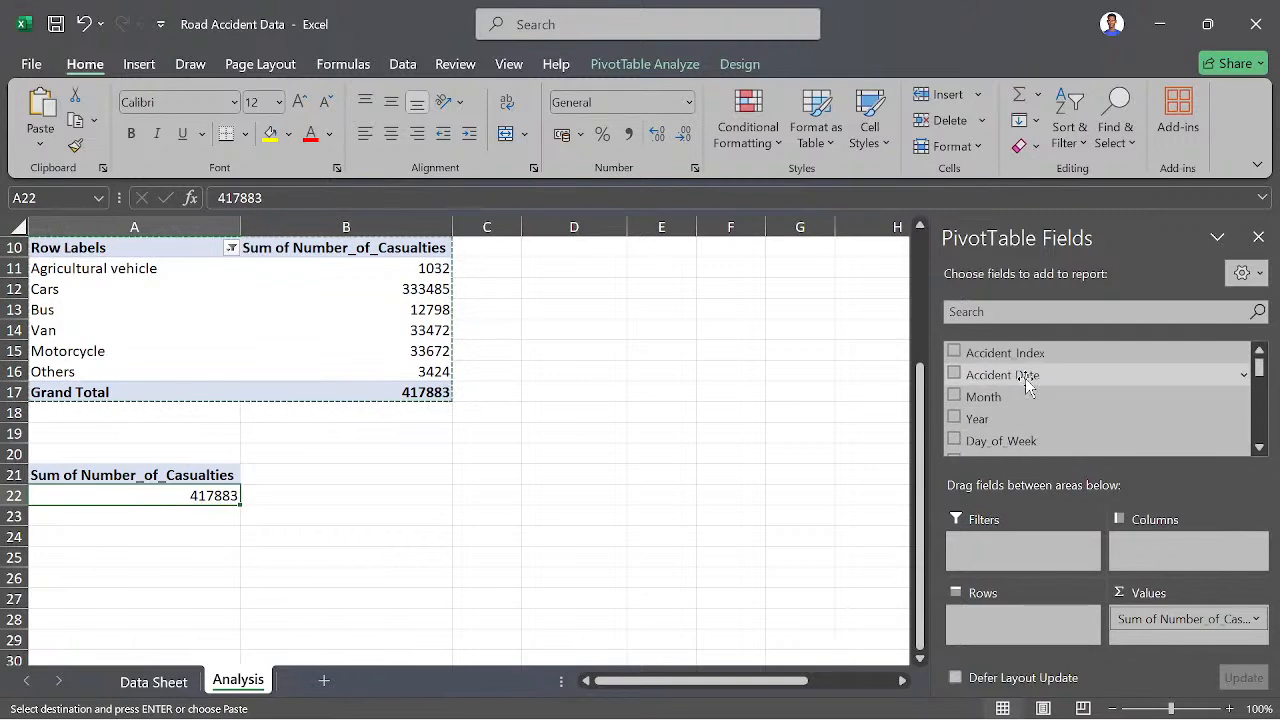
pyautogui.moveTo(979, 418); pyautogui.dragTo(955, 630)
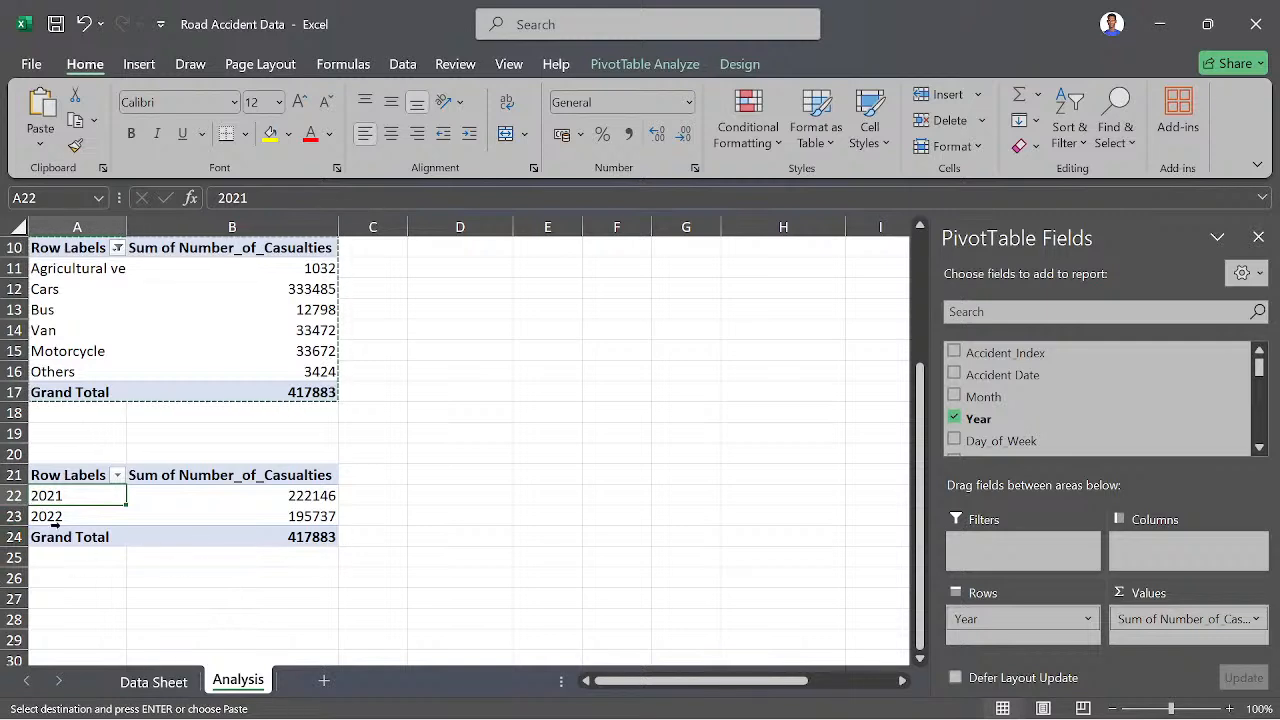
# - Paste another copy of the vehicle-type pivot table at cell A28, below the yearly casualties table
pyautogui.click(60, 627)
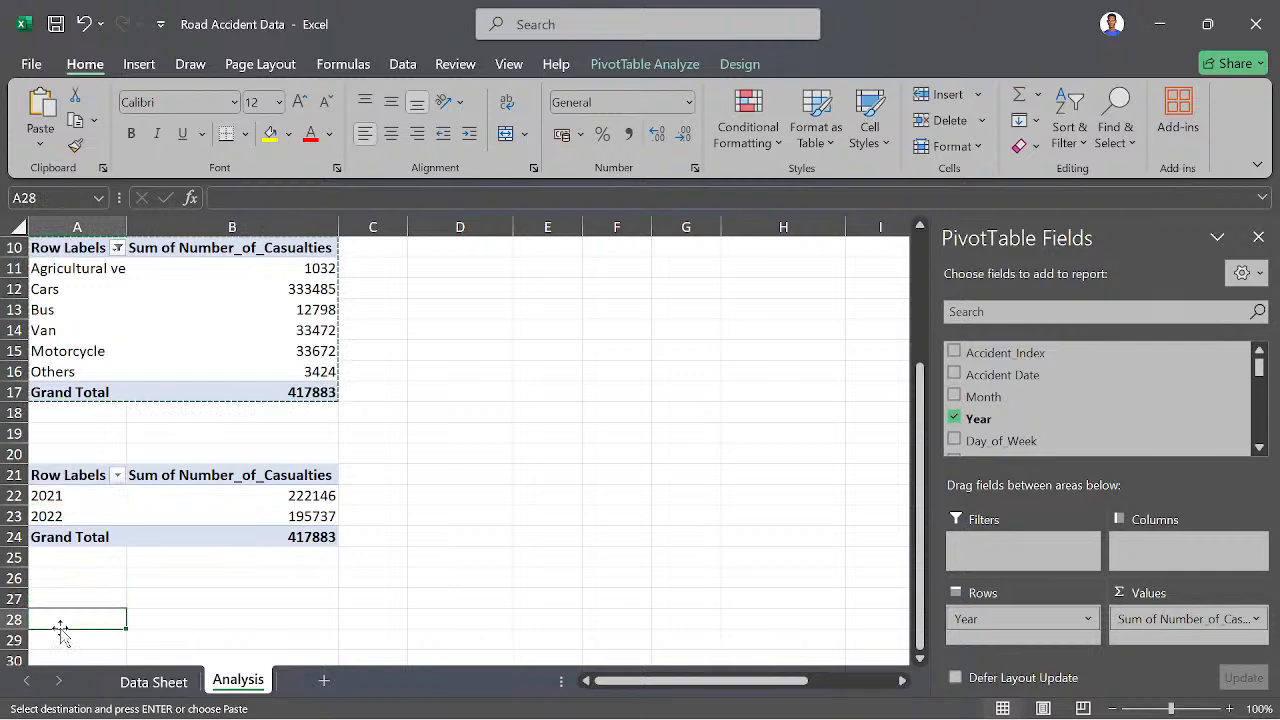
pyautogui.hotkey('ctrl', 'v')
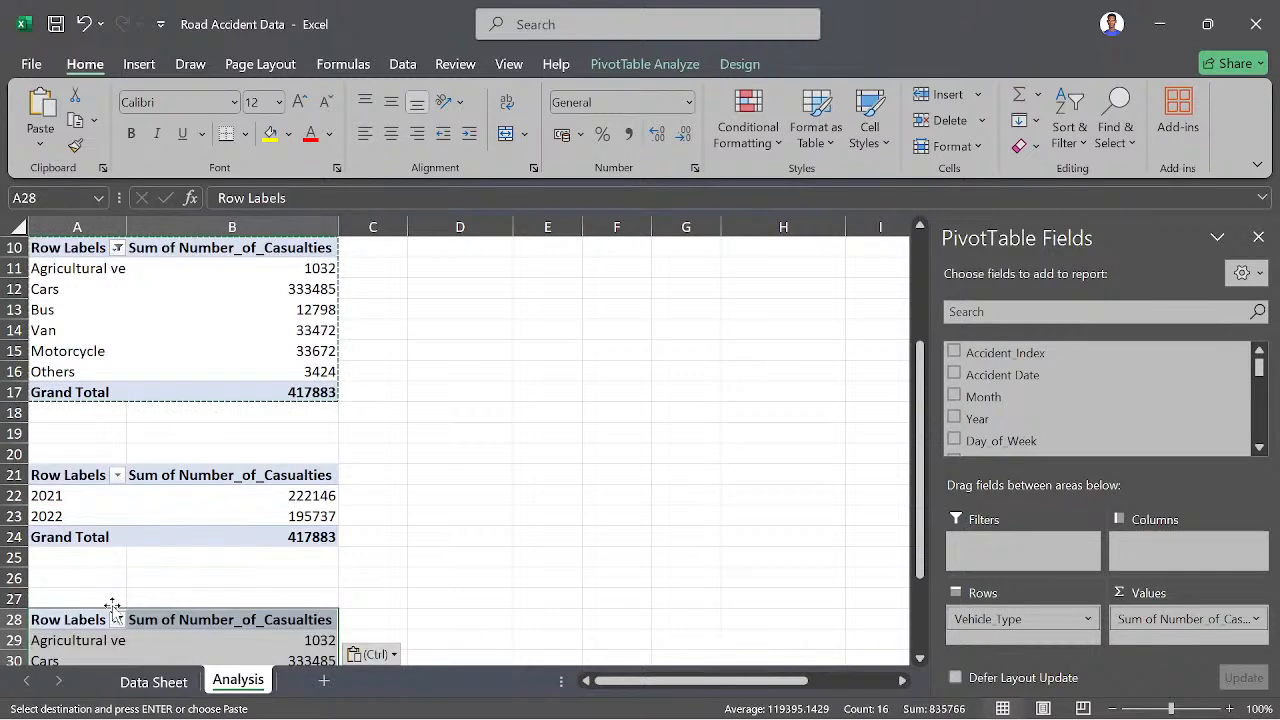
pyautogui.scroll(-2, 261, 486)
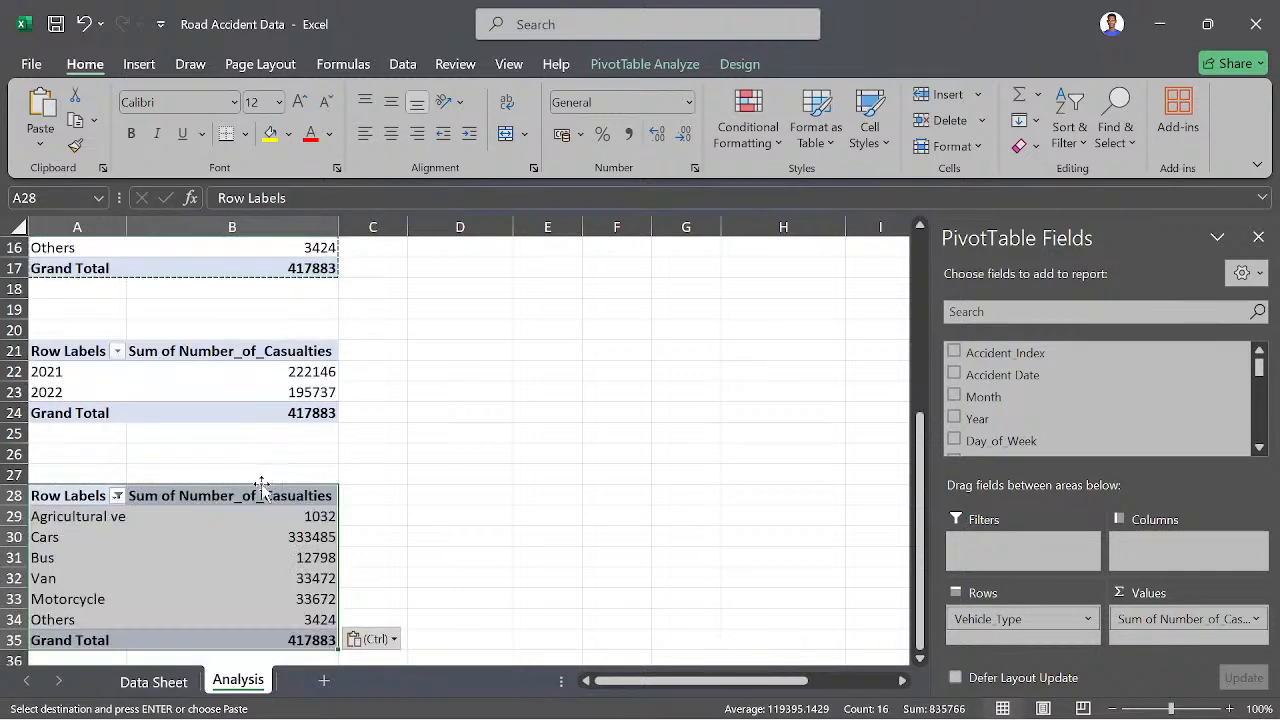
pyautogui.scroll(-1, 261, 490)
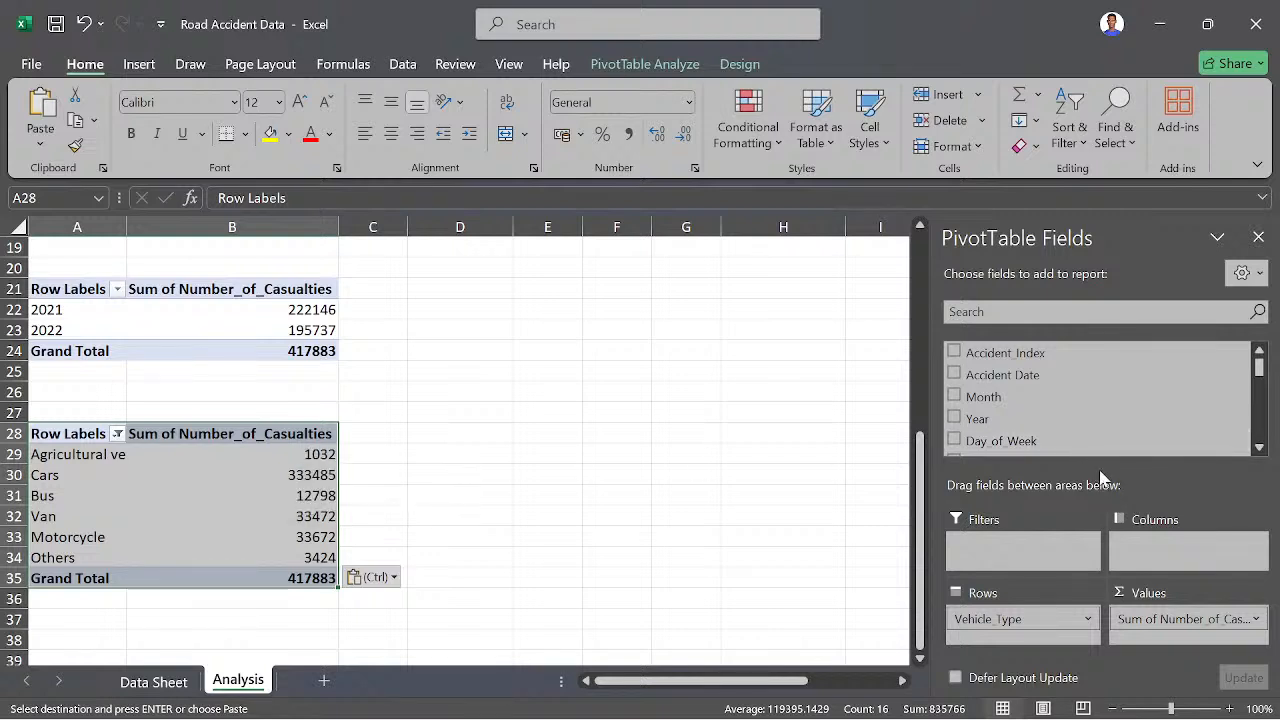
# - Look through the available fields for the A28 copy and review the pivot tables above it
pyautogui.scroll(-3, 1087, 397)
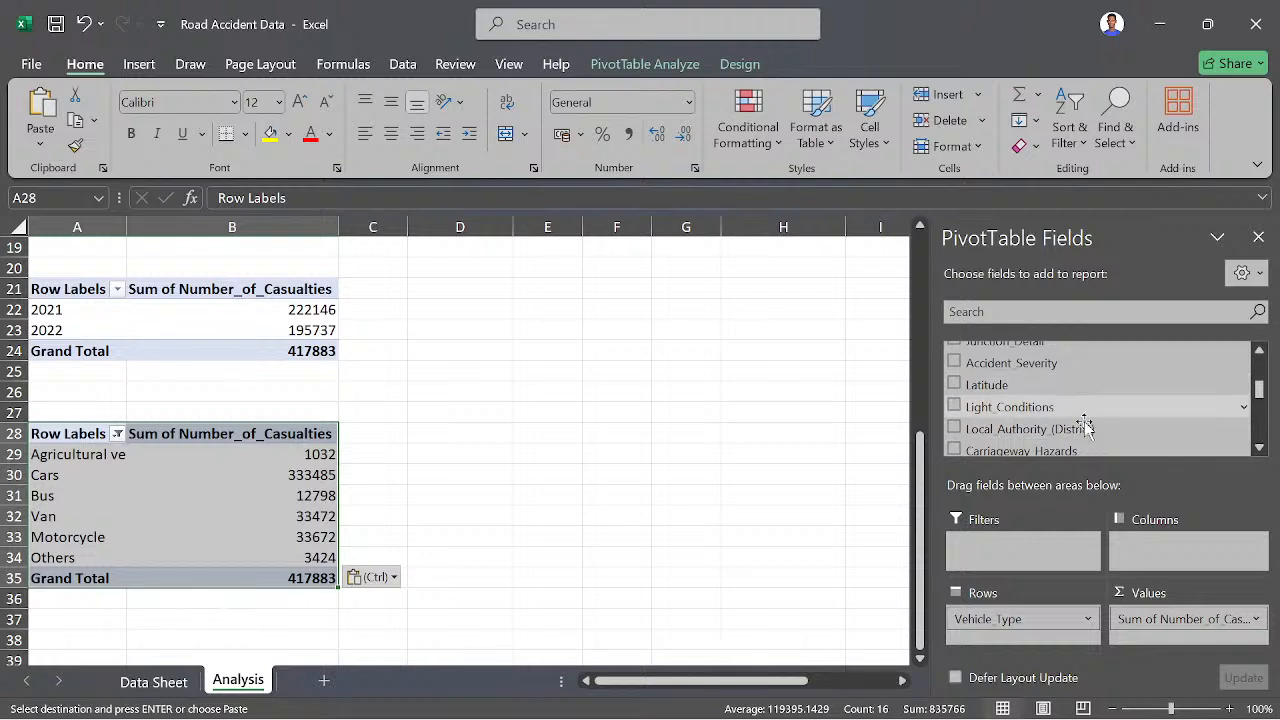
pyautogui.scroll(-3, 1090, 440)
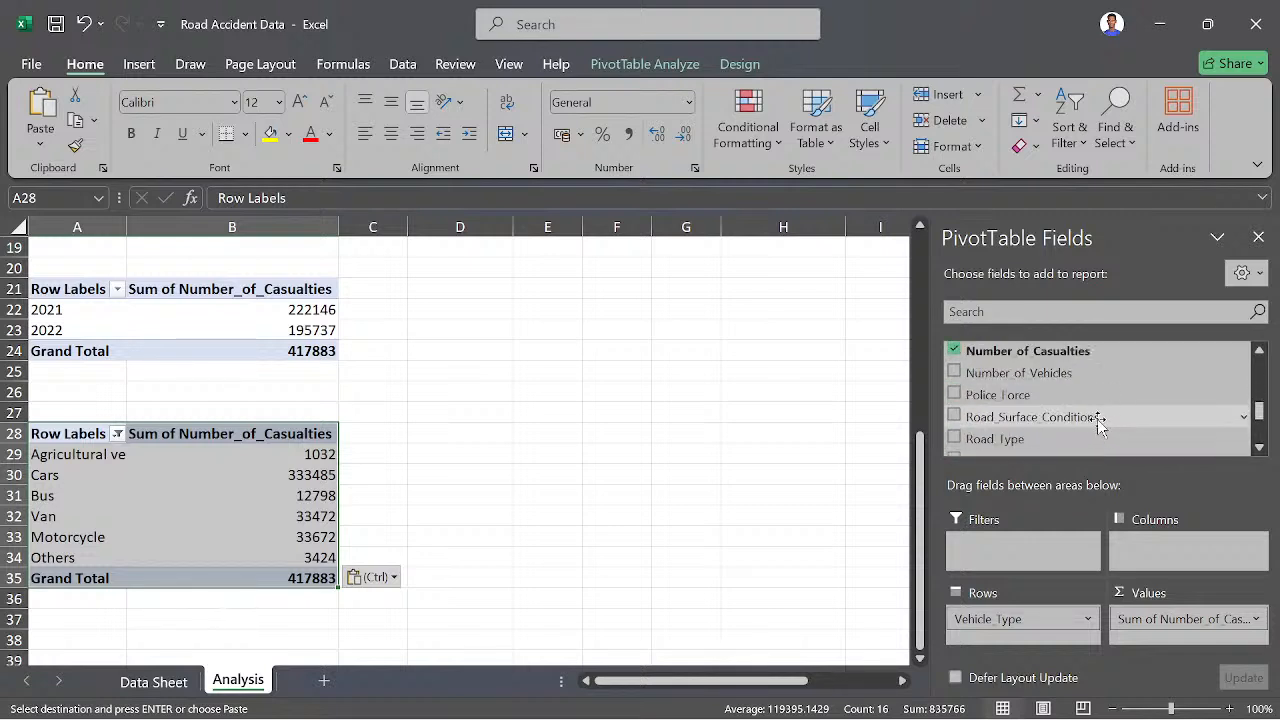
pyautogui.scroll(2, 1080, 415)
pyautogui.scroll(2, 1068, 405)
pyautogui.scroll(4, 680, 437)
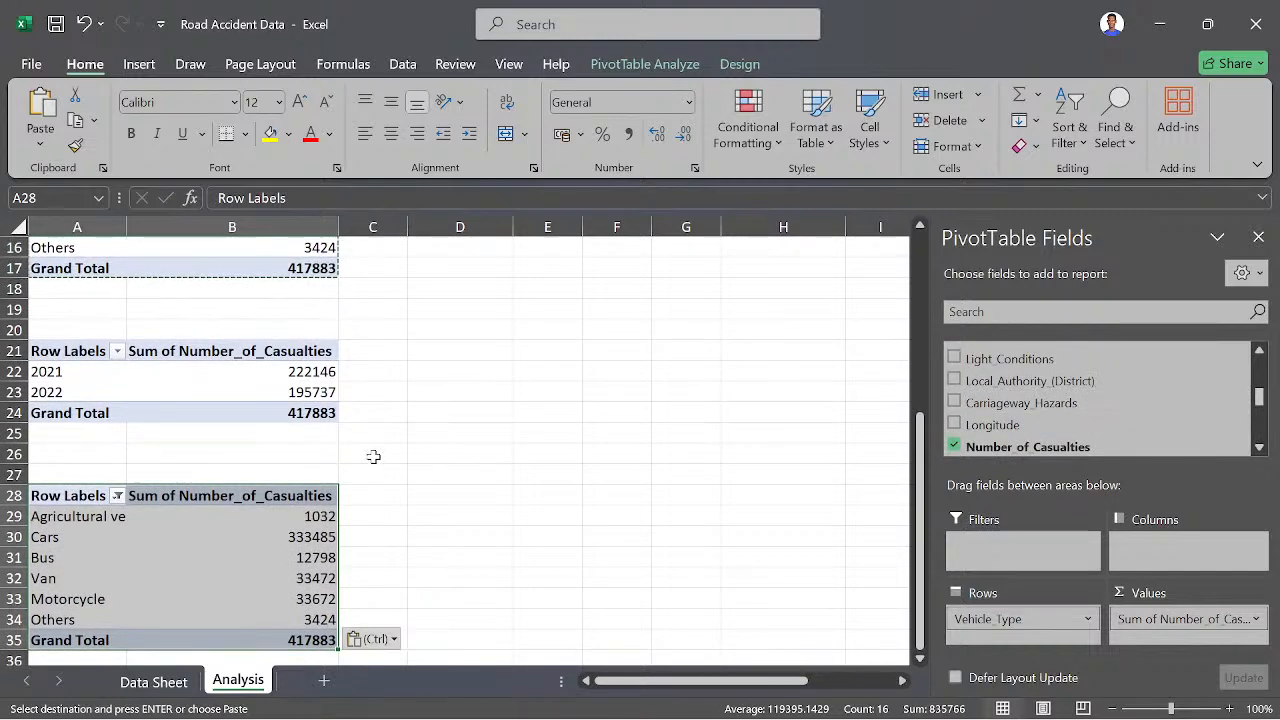
pyautogui.scroll(2, 270, 438)
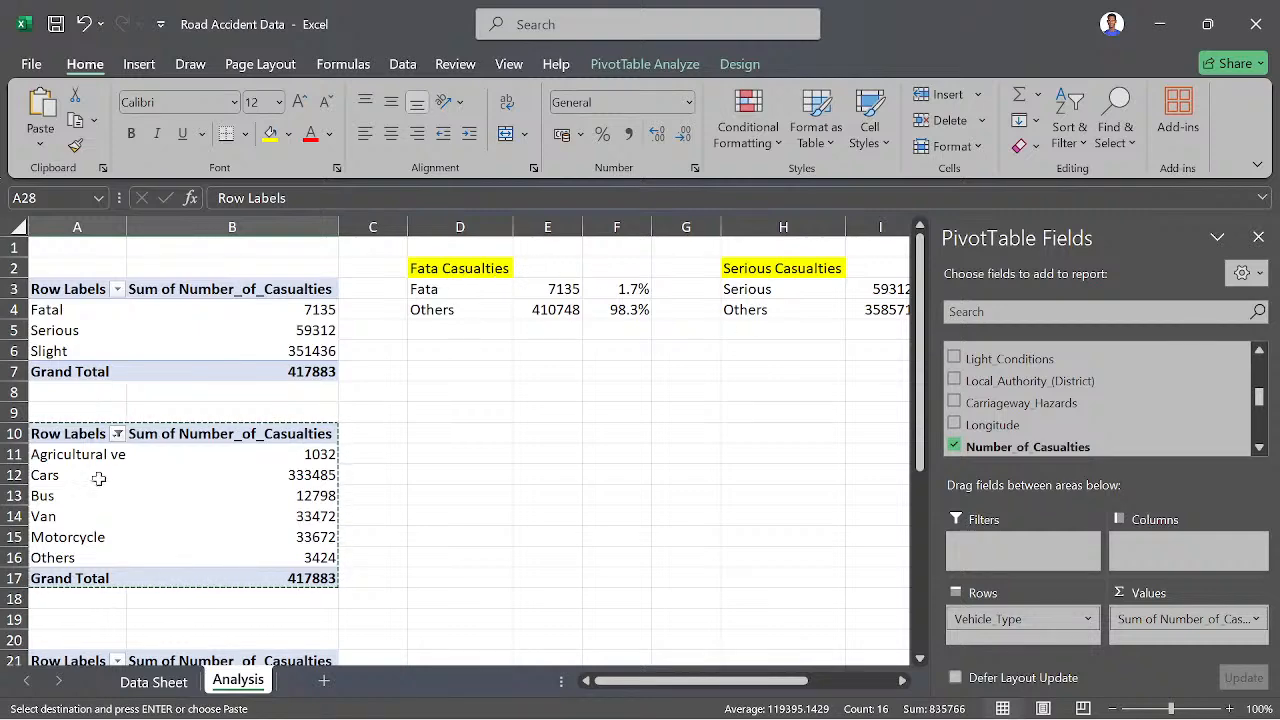
pyautogui.scroll(-8, 160, 485)
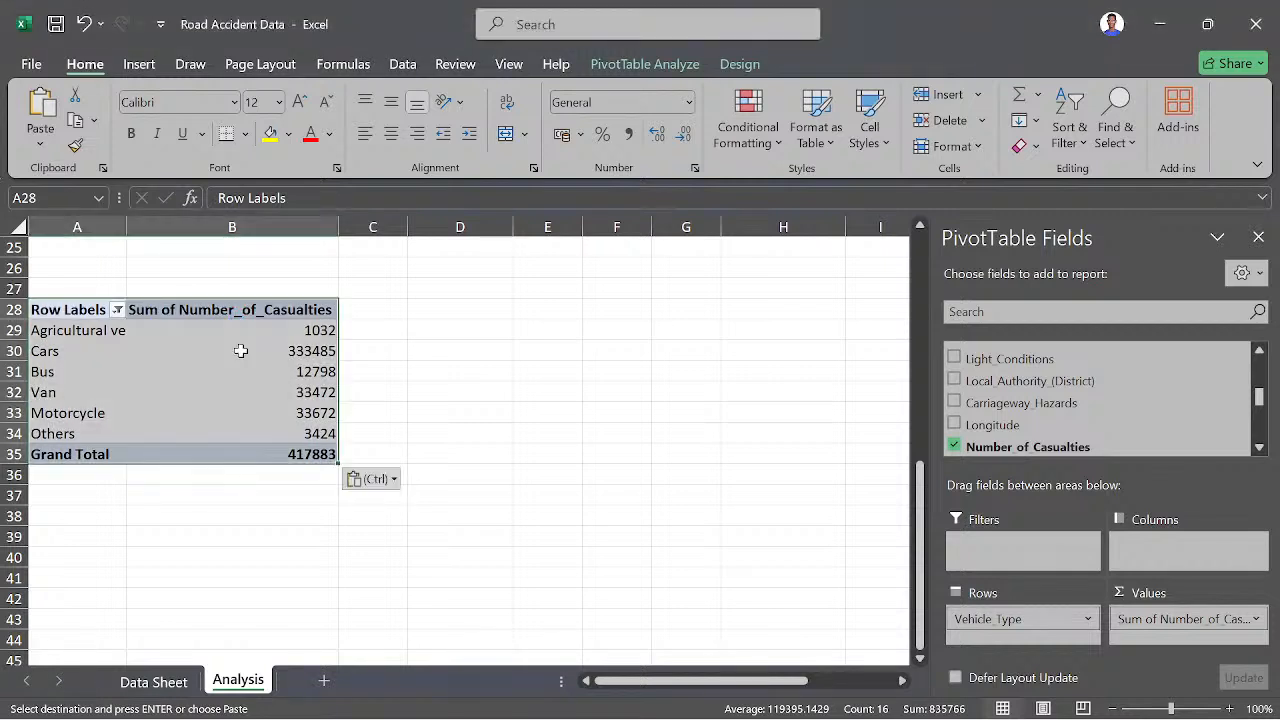
pyautogui.click(241, 350)
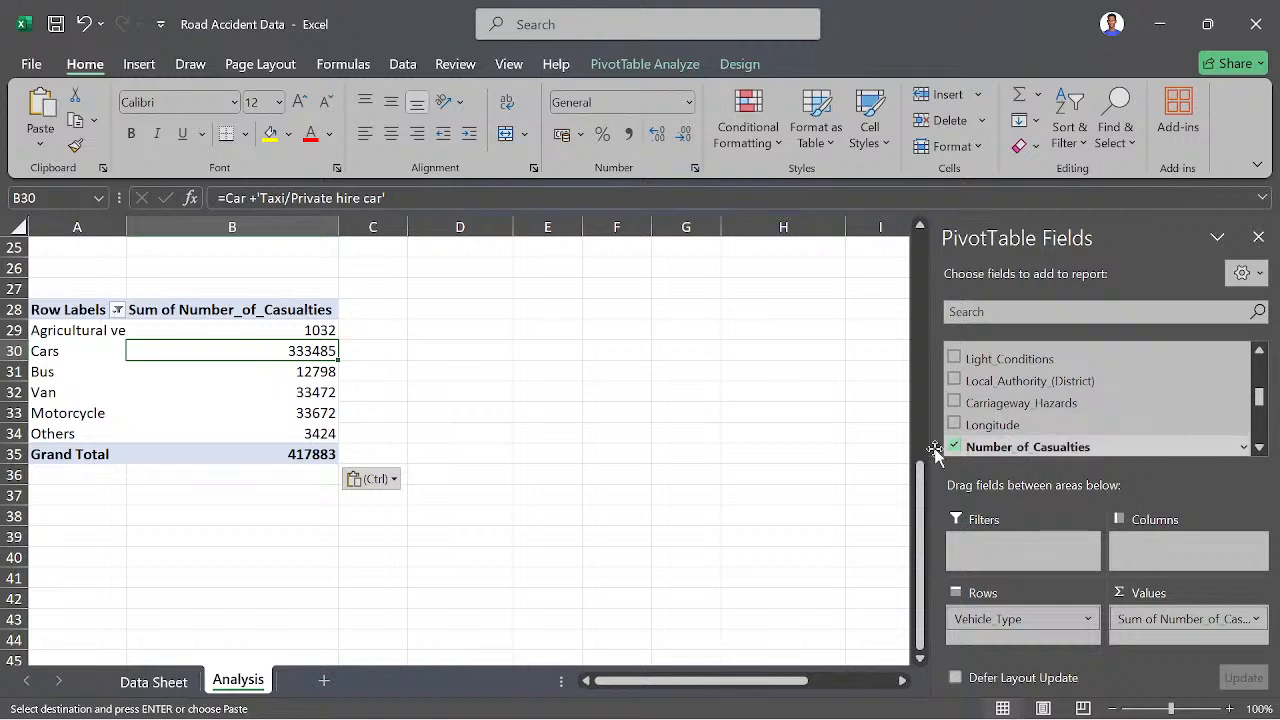
pyautogui.scroll(-5, 1057, 414)
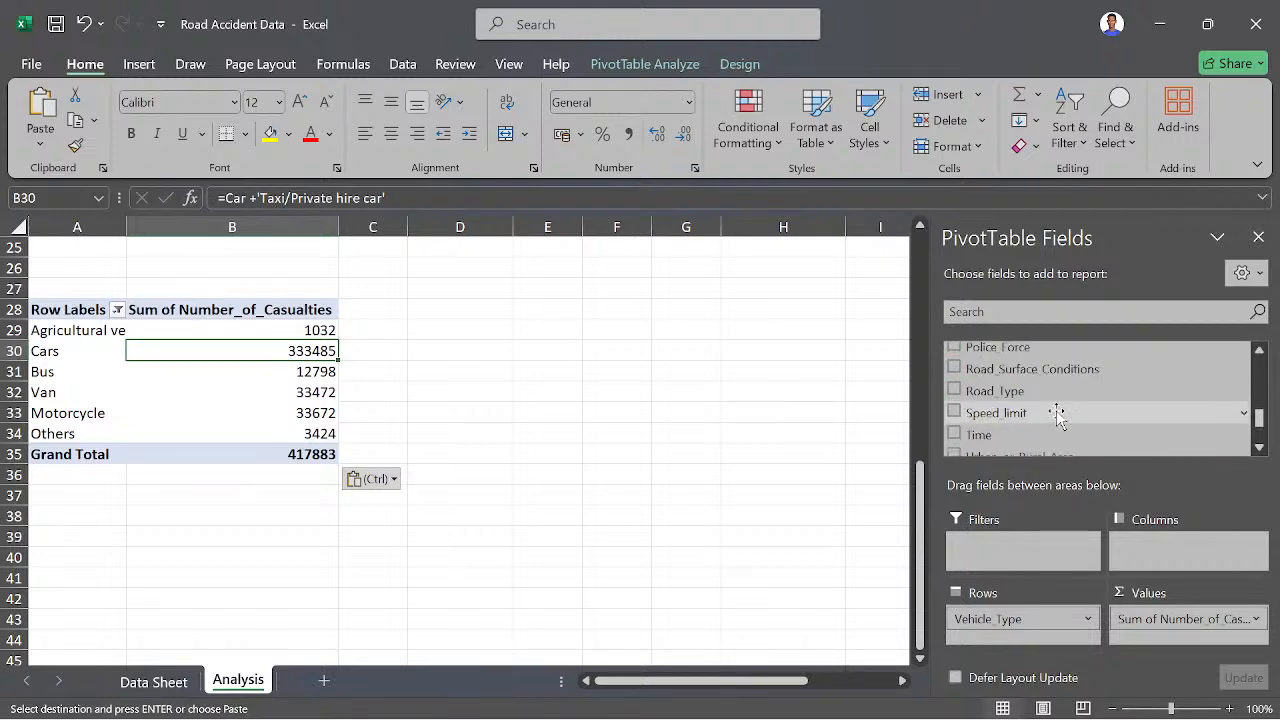
pyautogui.scroll(1, 1059, 410)
pyautogui.scroll(1, 1058, 410)
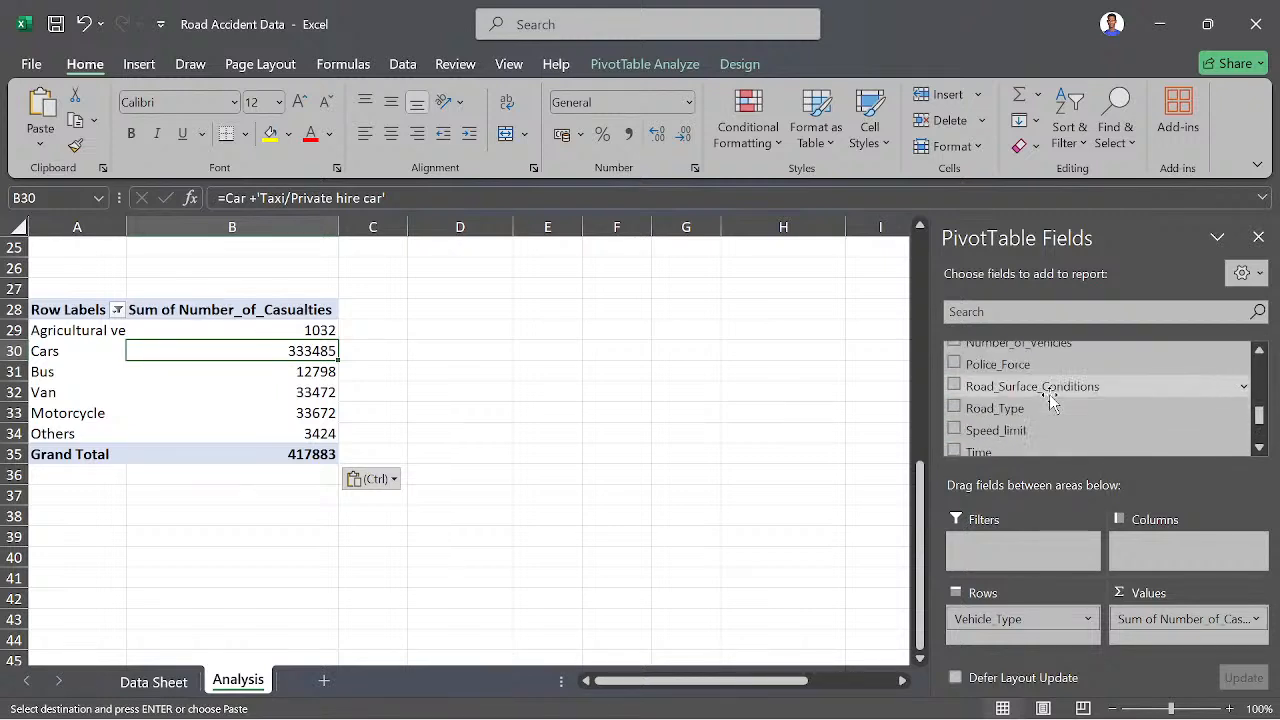
pyautogui.scroll(1, 1050, 400)
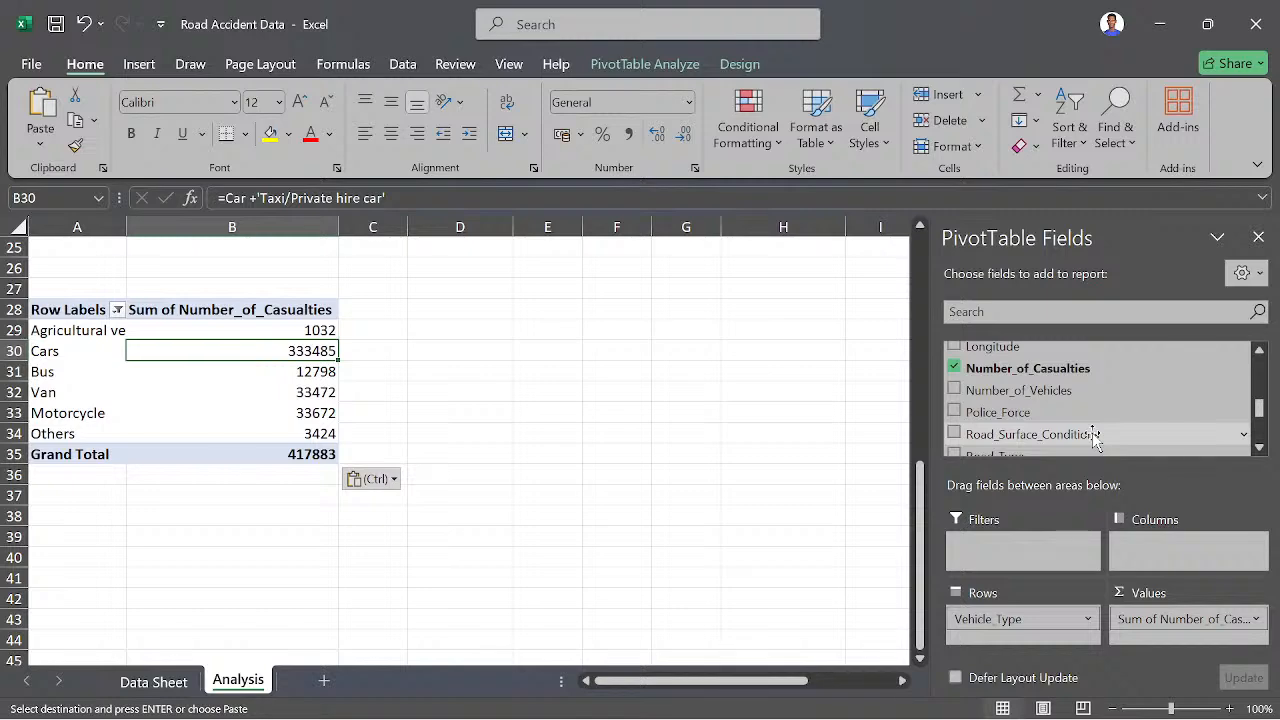
pyautogui.scroll(-4, 214, 480)
pyautogui.scroll(8, 223, 468)
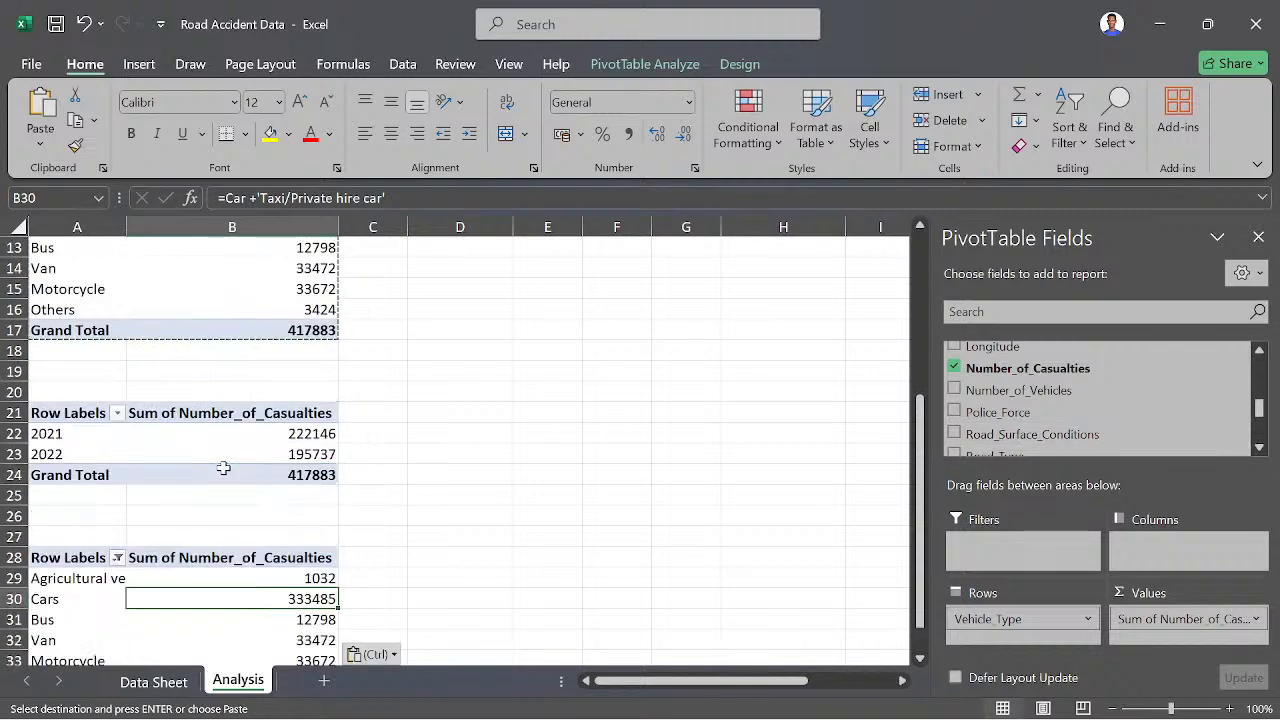
# - Remove Vehicle_Type from the row fields of the pivot table at A28
pyautogui.scroll(-1, 223, 467)
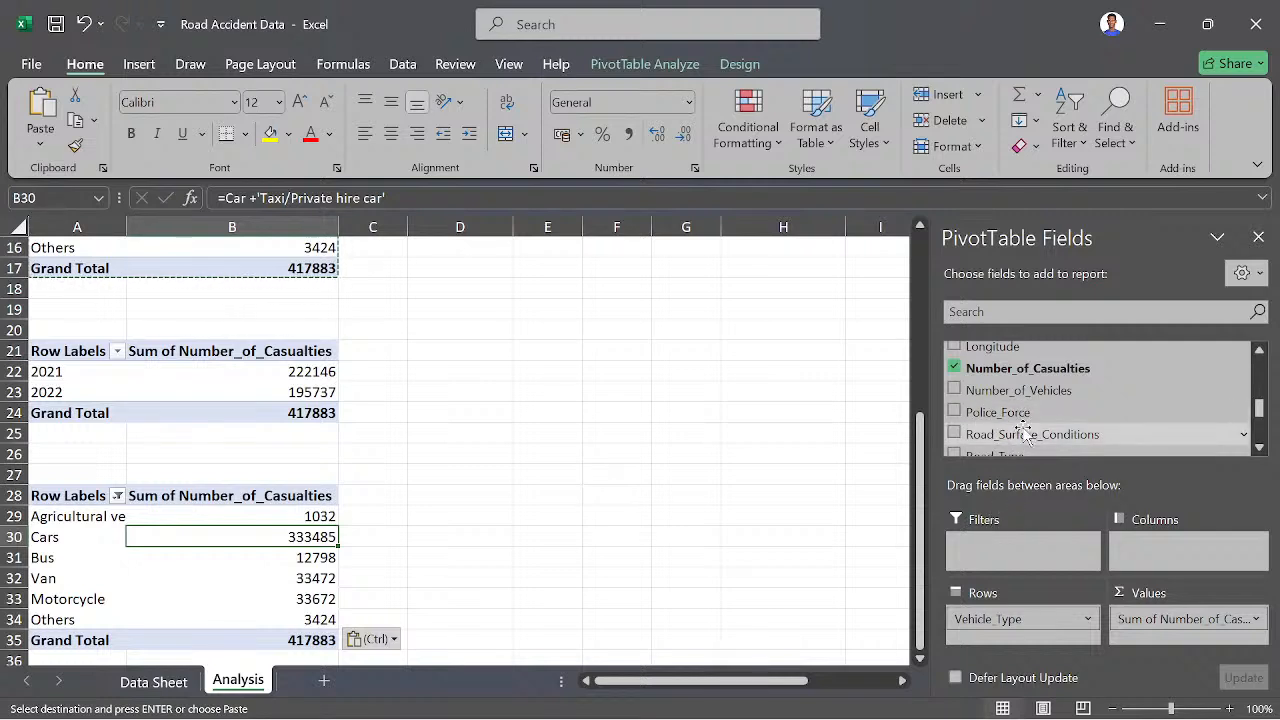
pyautogui.scroll(-3, 1024, 432)
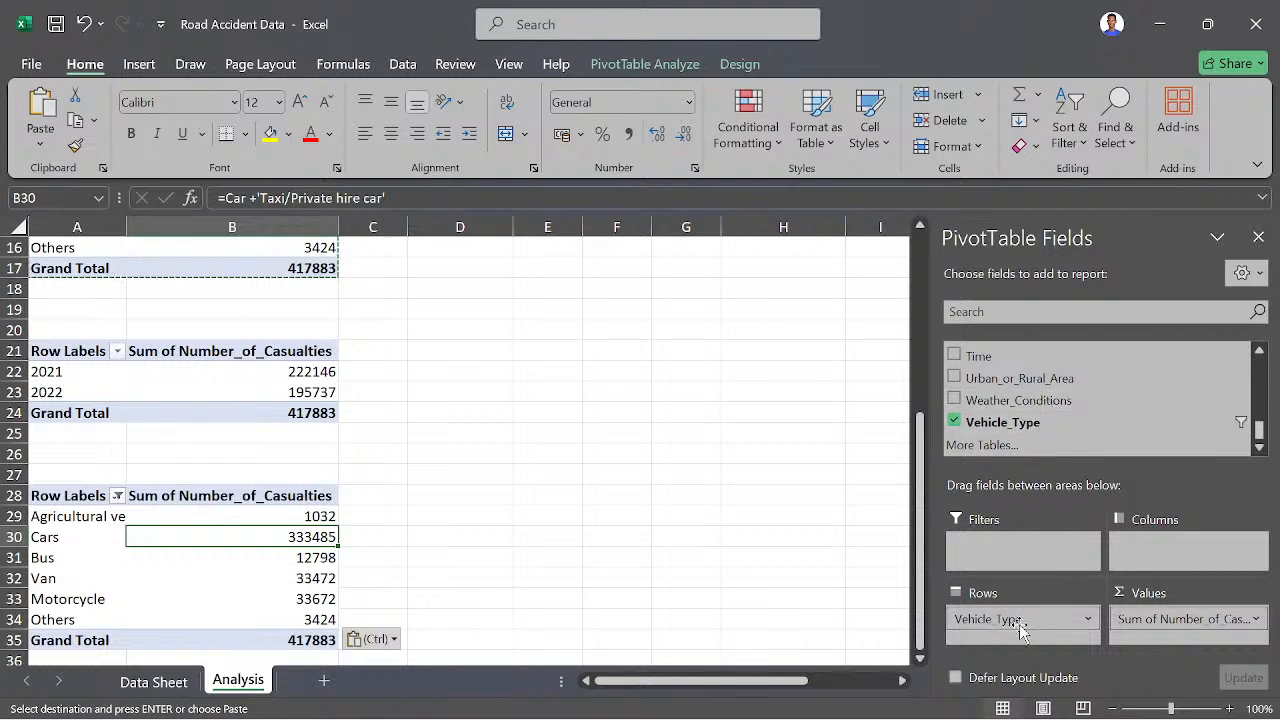
pyautogui.moveTo(1020, 628); pyautogui.dragTo(903, 592)
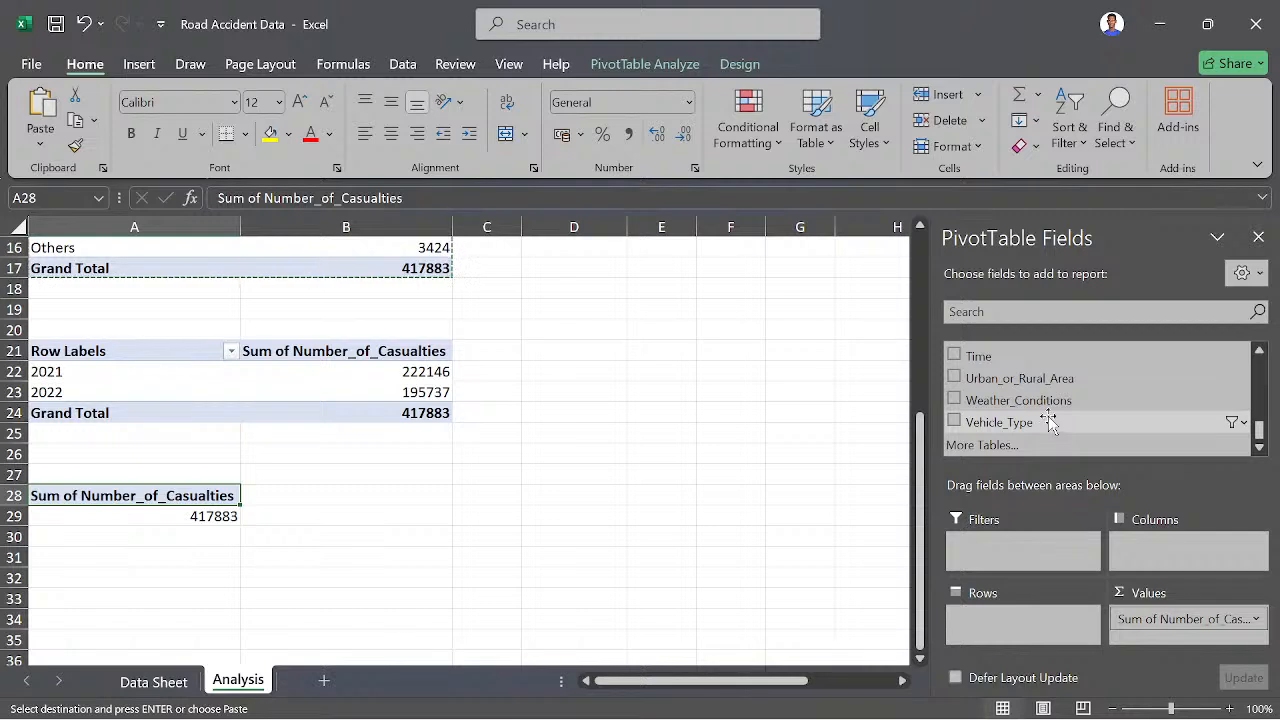
# - Try Road_Type as the row field of the A28 pivot table, and take it out of the rows again
pyautogui.scroll(3, 1048, 420)
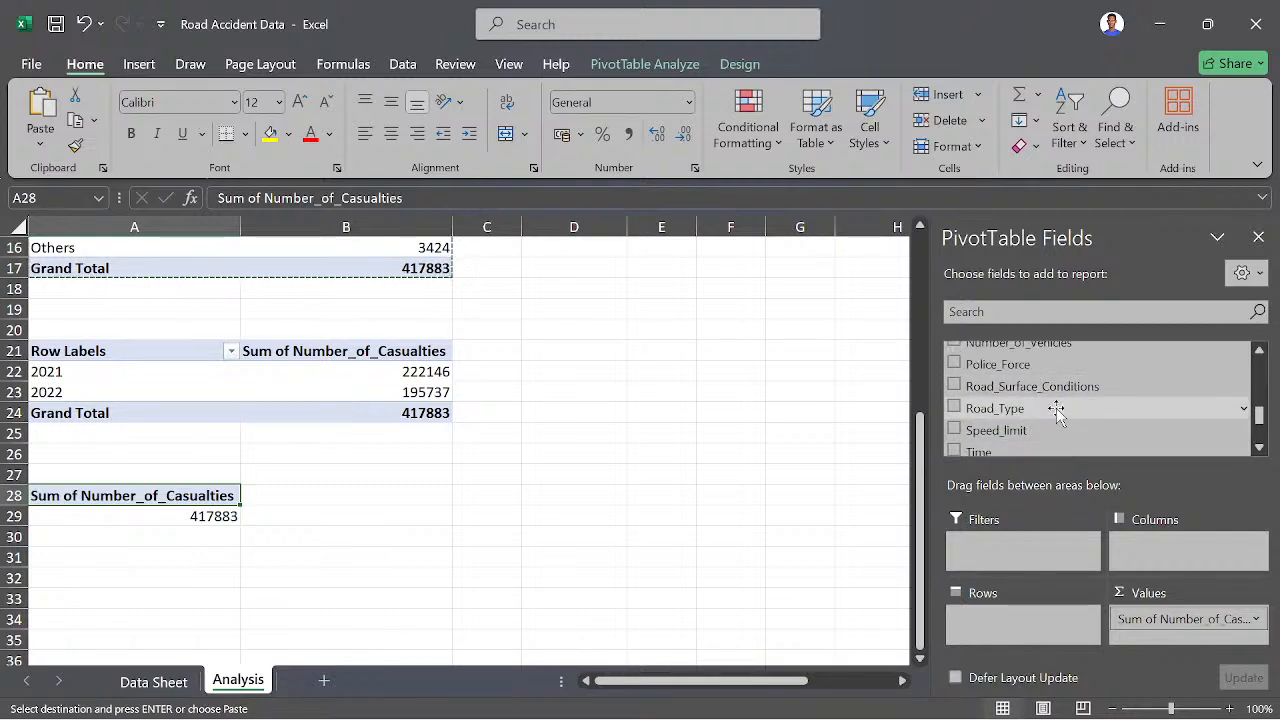
pyautogui.moveTo(1056, 410); pyautogui.dragTo(1007, 627)
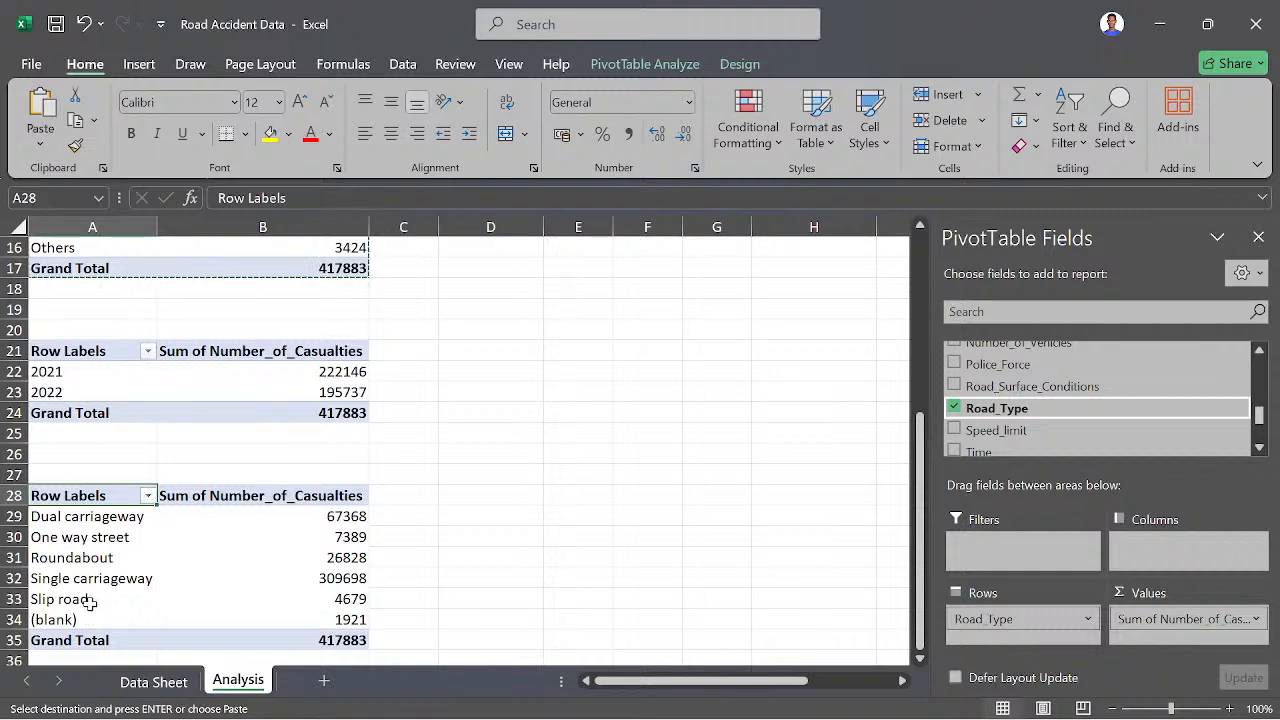
pyautogui.scroll(-2, 89, 603)
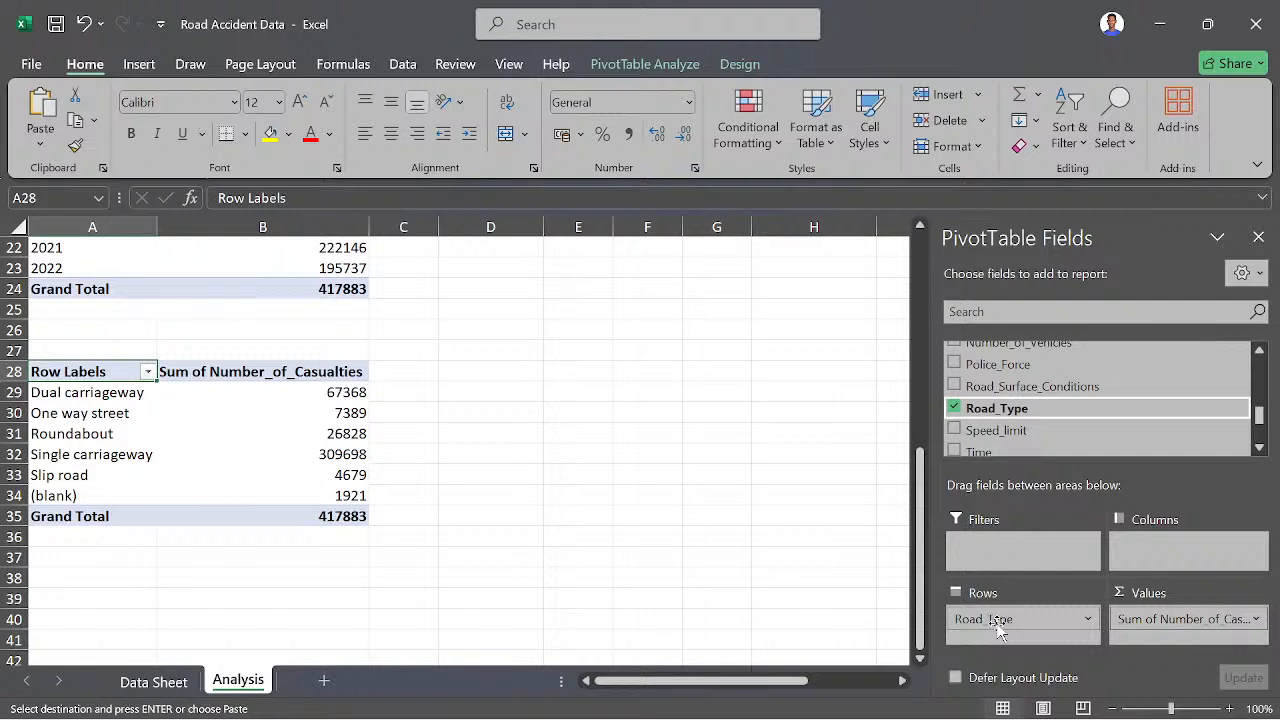
pyautogui.moveTo(997, 626); pyautogui.dragTo(848, 632)
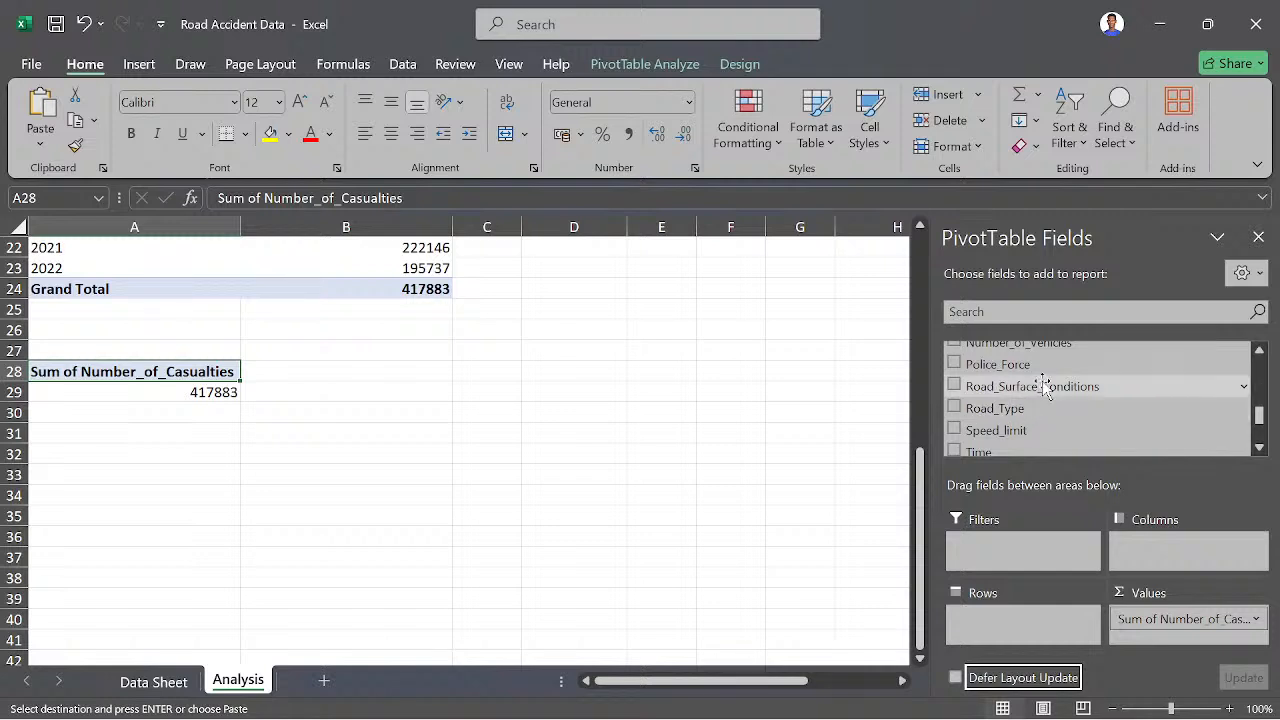
# - Add Road_Surface_Conditions as the row field of the A28 pivot table to break down casualties by road surface
pyautogui.scroll(1, 1045, 405)
pyautogui.scroll(5, 1065, 390)
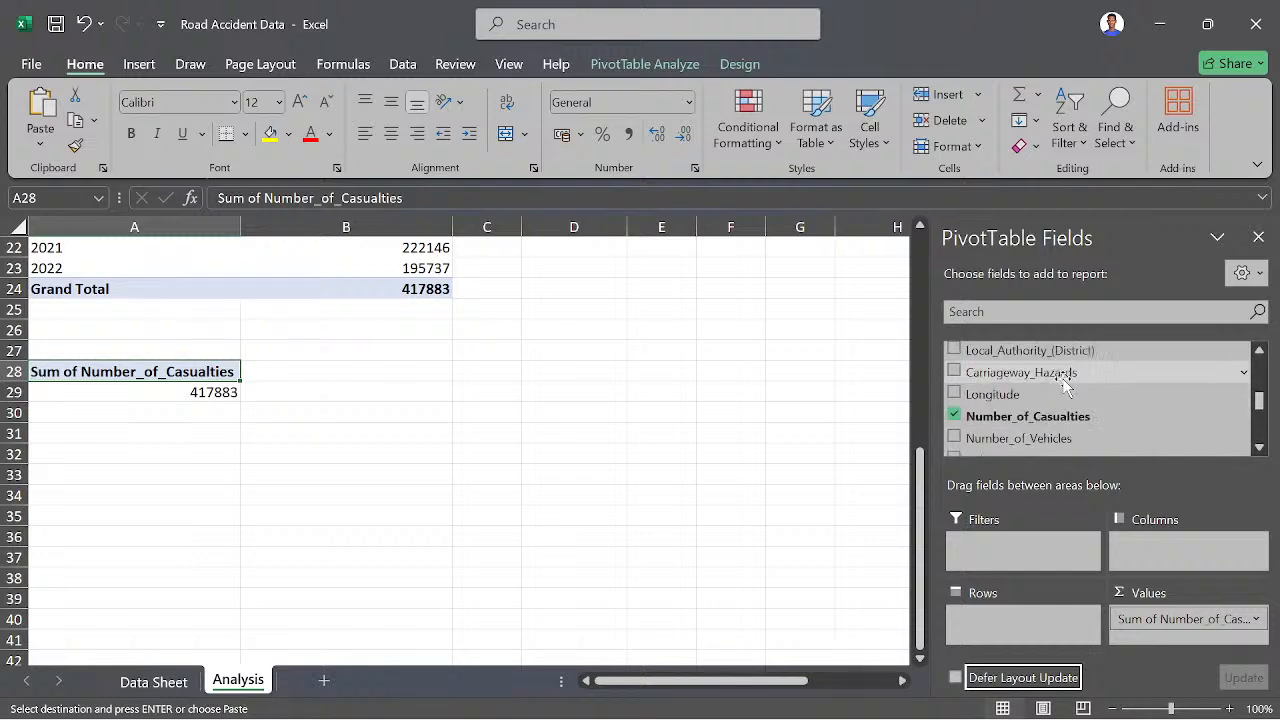
pyautogui.scroll(1, 1063, 392)
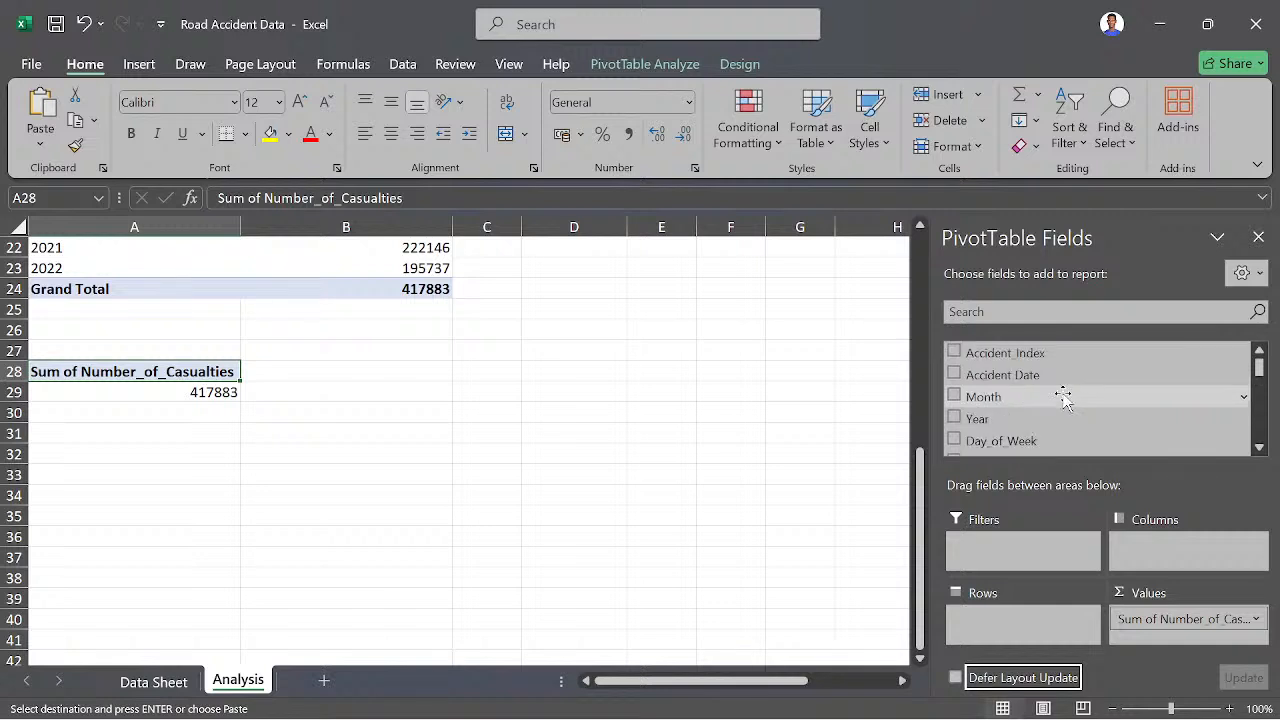
pyautogui.scroll(-2, 1063, 396)
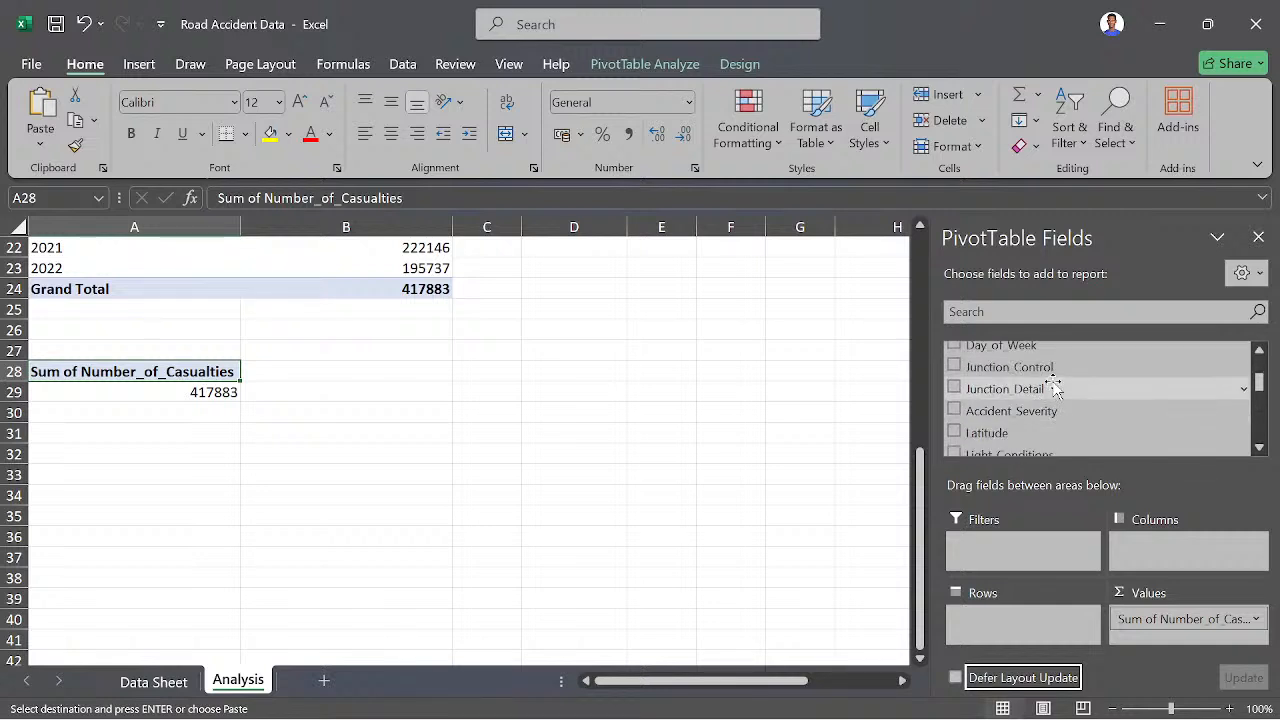
pyautogui.scroll(-3, 1055, 400)
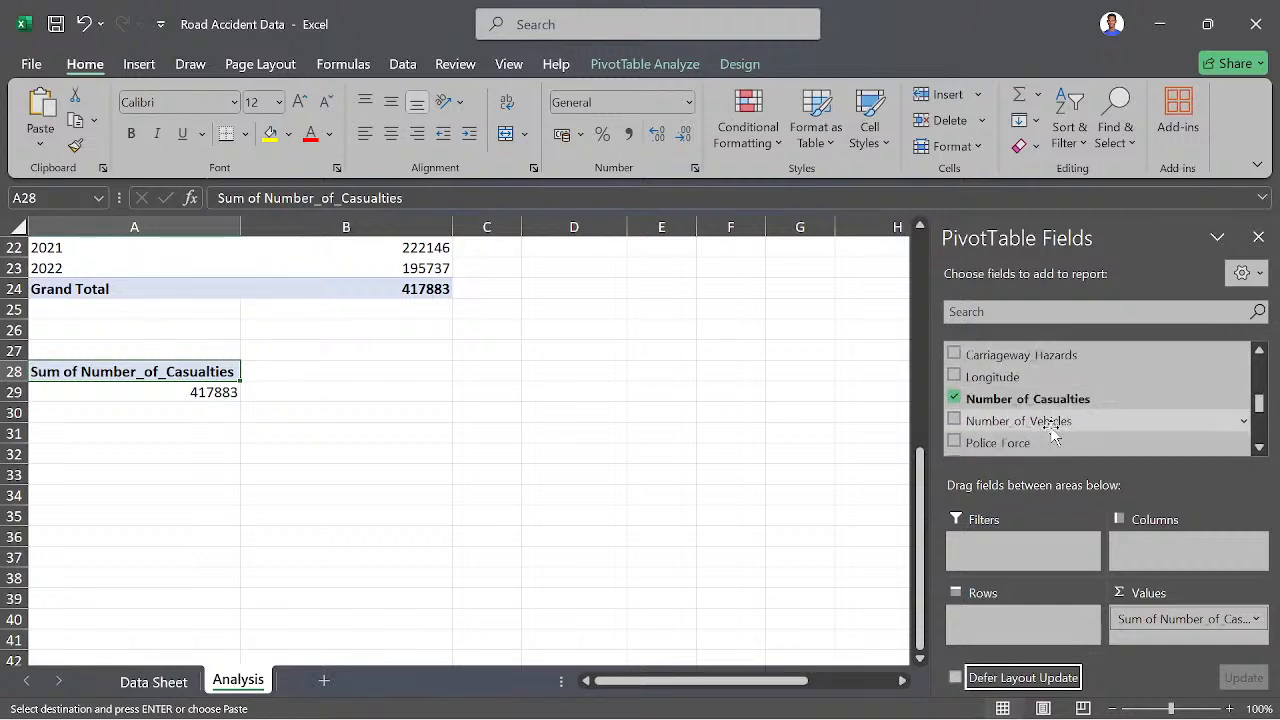
pyautogui.scroll(-2, 1055, 430)
pyautogui.scroll(-2, 1058, 415)
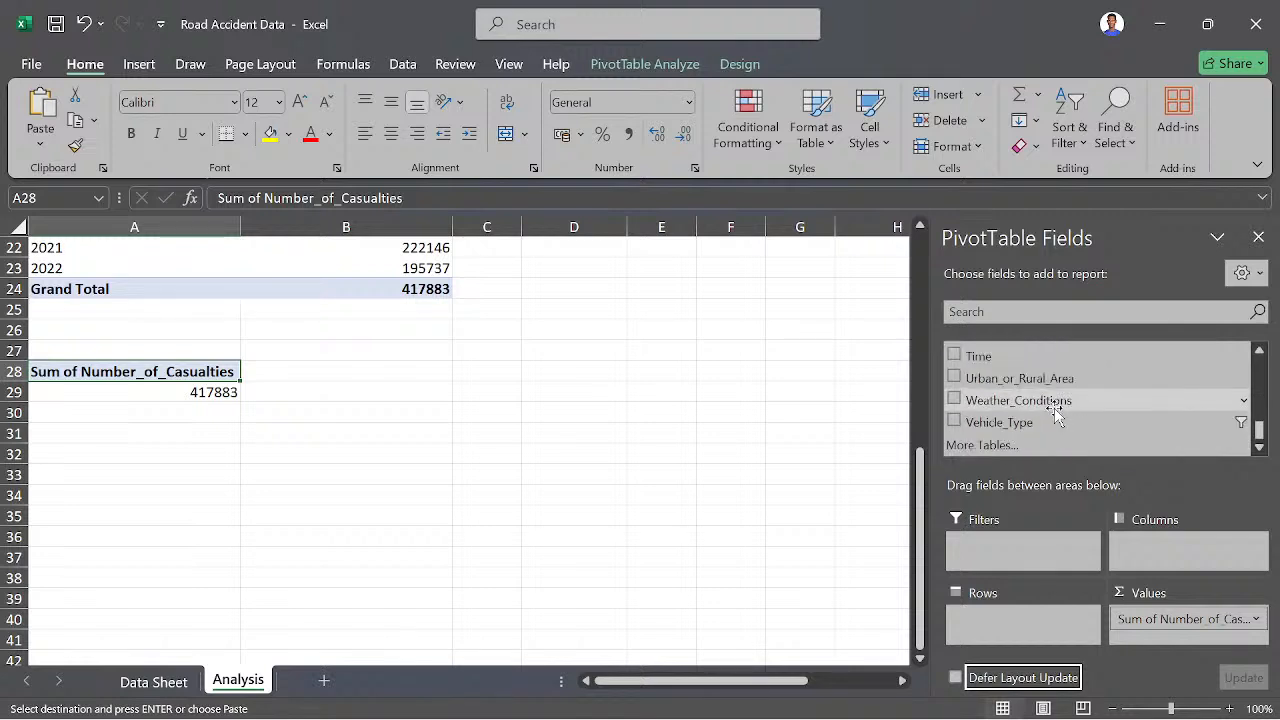
pyautogui.scroll(3, 1060, 400)
pyautogui.moveTo(1018, 378); pyautogui.dragTo(995, 618)
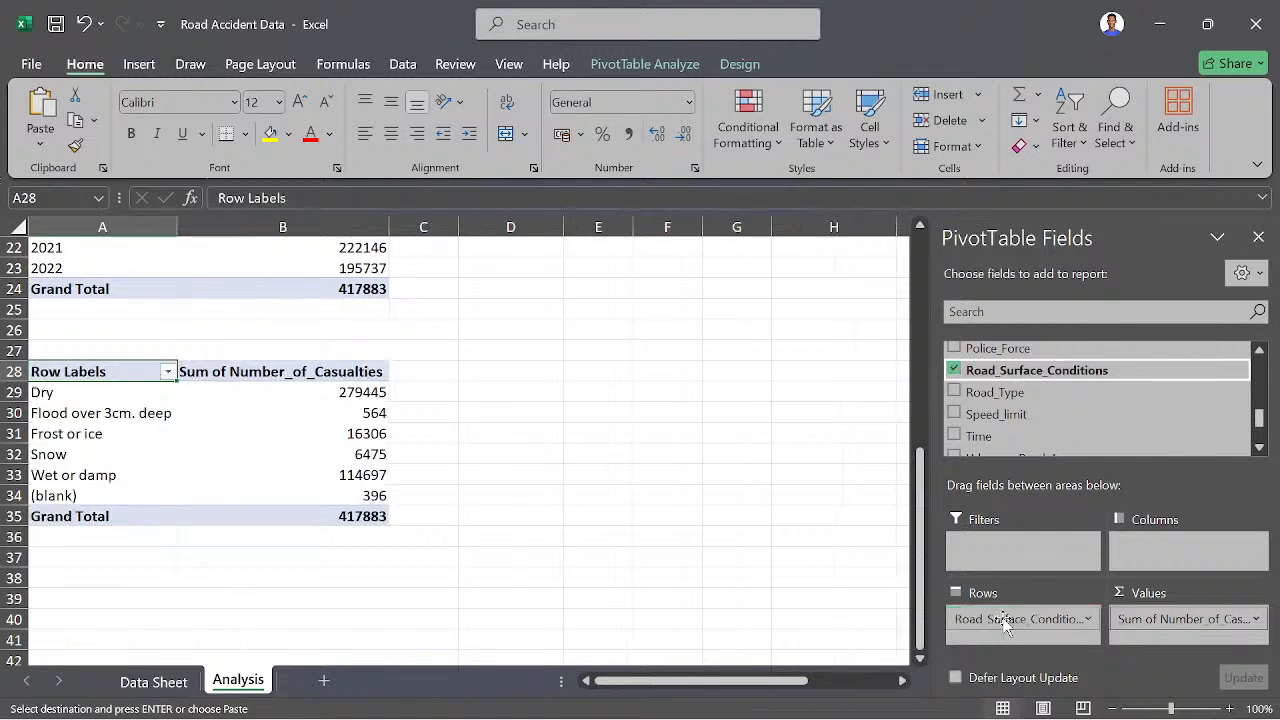
pyautogui.moveTo(355, 490)
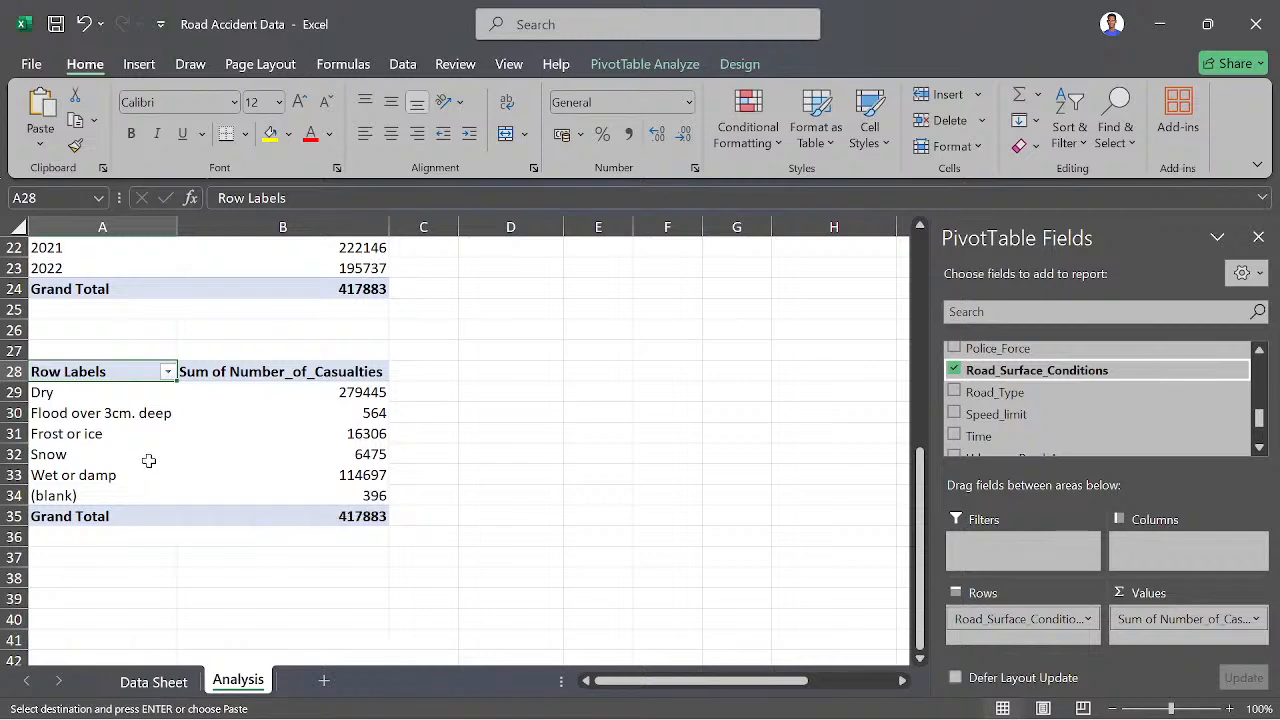
pyautogui.scroll(2, 144, 453)
pyautogui.scroll(-1, 143, 455)
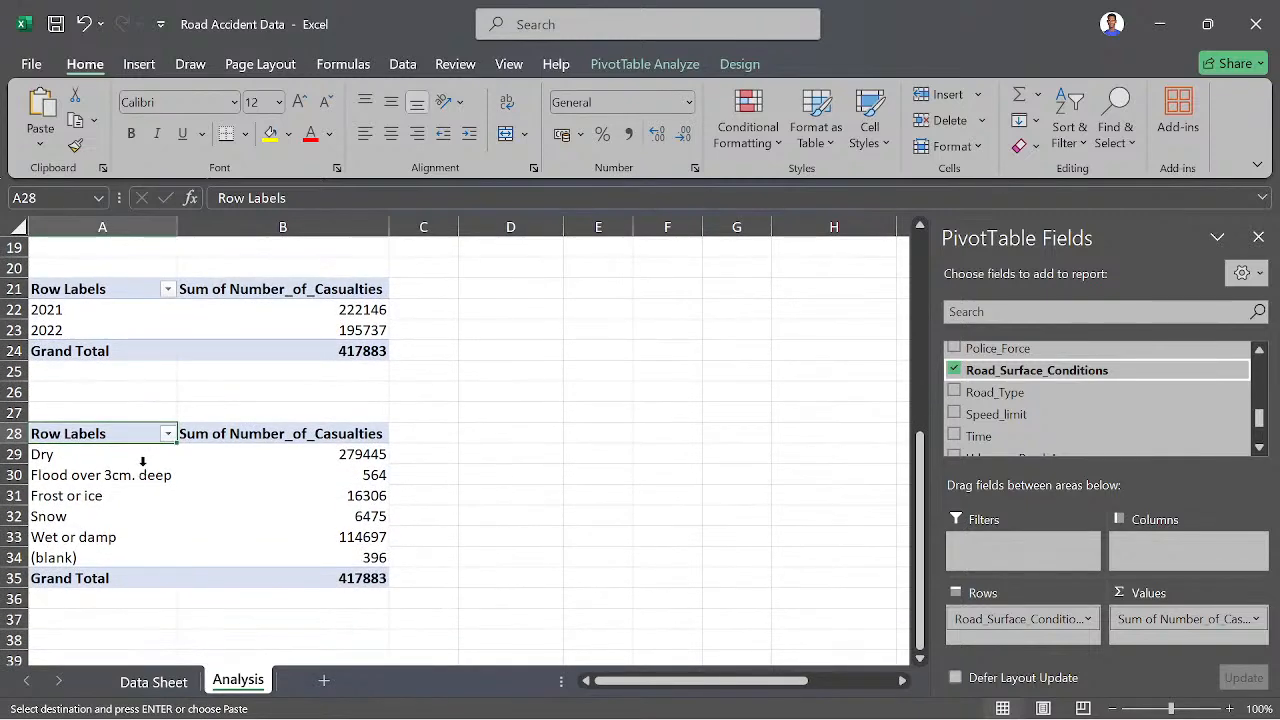
# - Review the casualty pivot tables by severity, vehicle type, year and road surface on the Analysis sheet
pyautogui.scroll(-1, 143, 461)
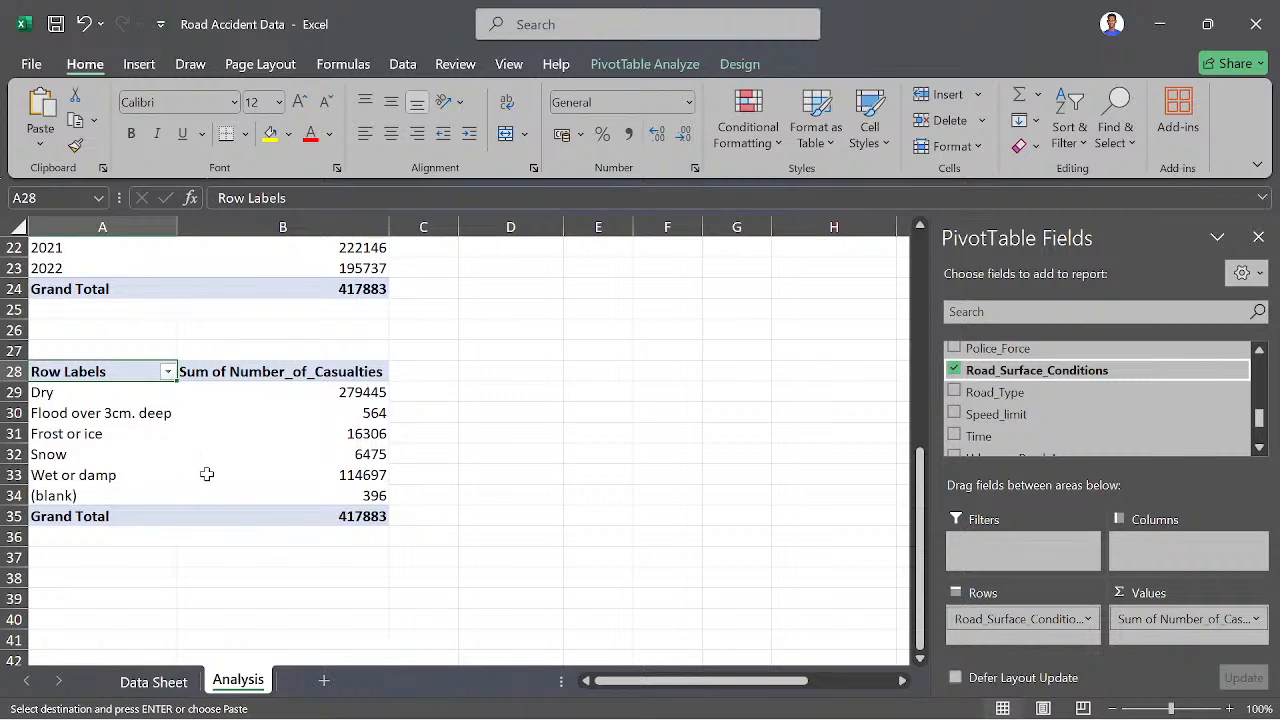
pyautogui.scroll(7, 257, 430)
pyautogui.scroll(-6, 118, 524)
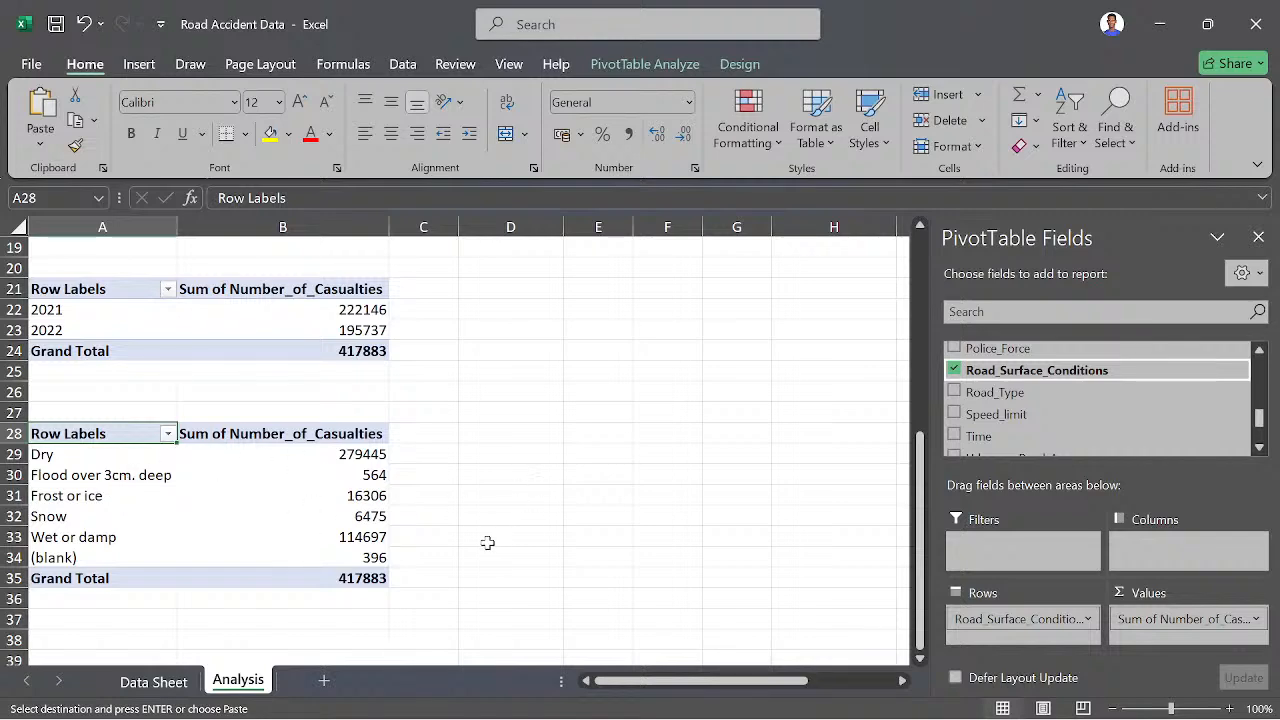
pyautogui.scroll(5, 300, 455)
pyautogui.scroll(-5, 400, 452)
pyautogui.scroll(-2, 430, 455)
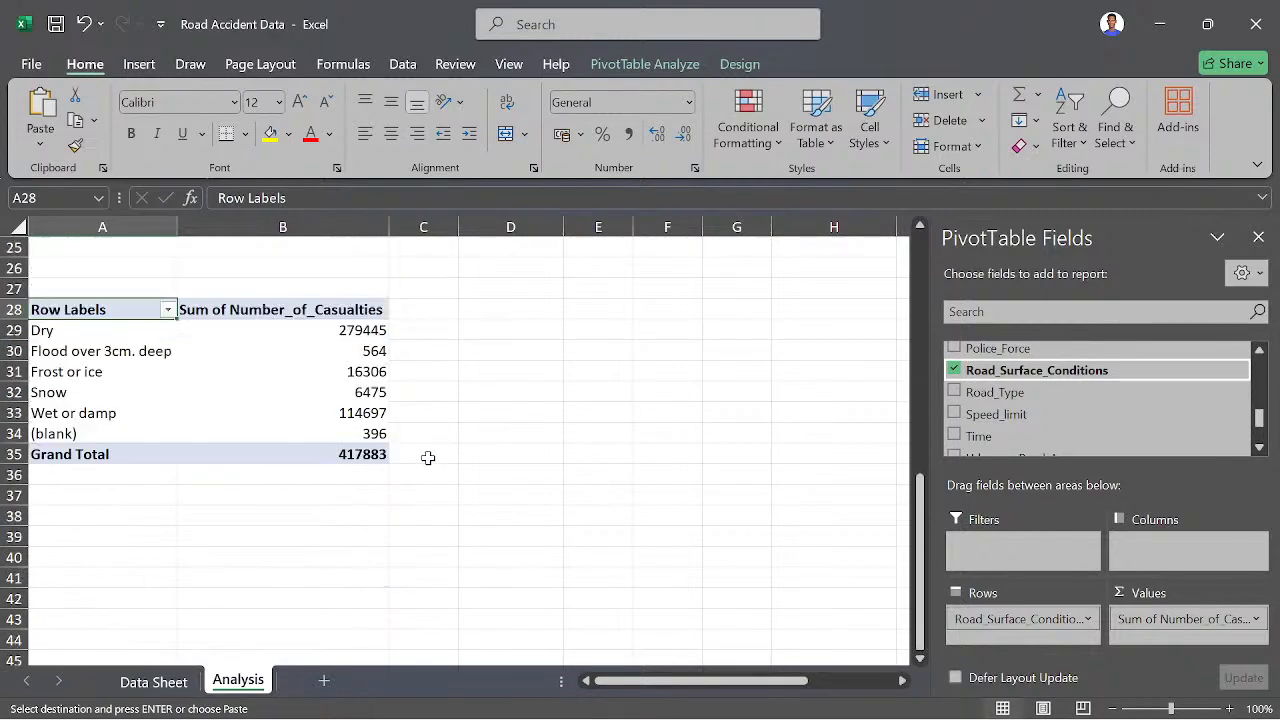
pyautogui.scroll(9, 474, 449)
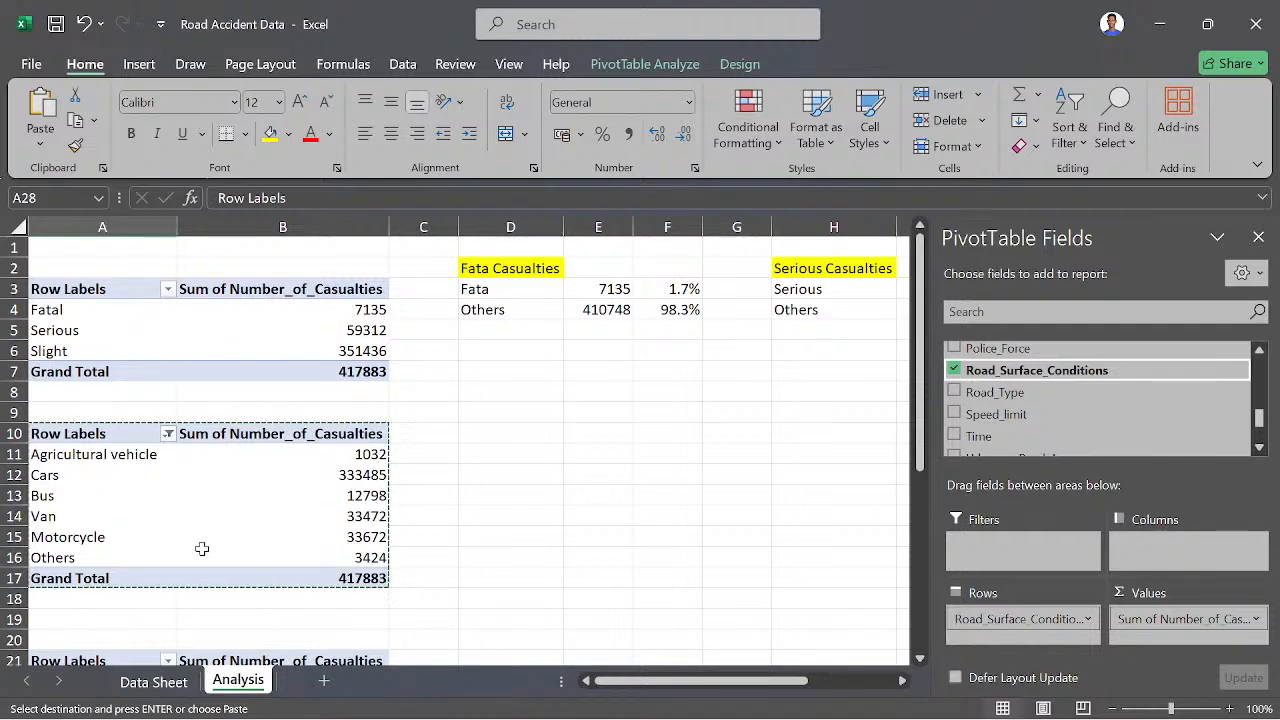
pyautogui.scroll(-3, 205, 540)
pyautogui.scroll(-3, 260, 512)
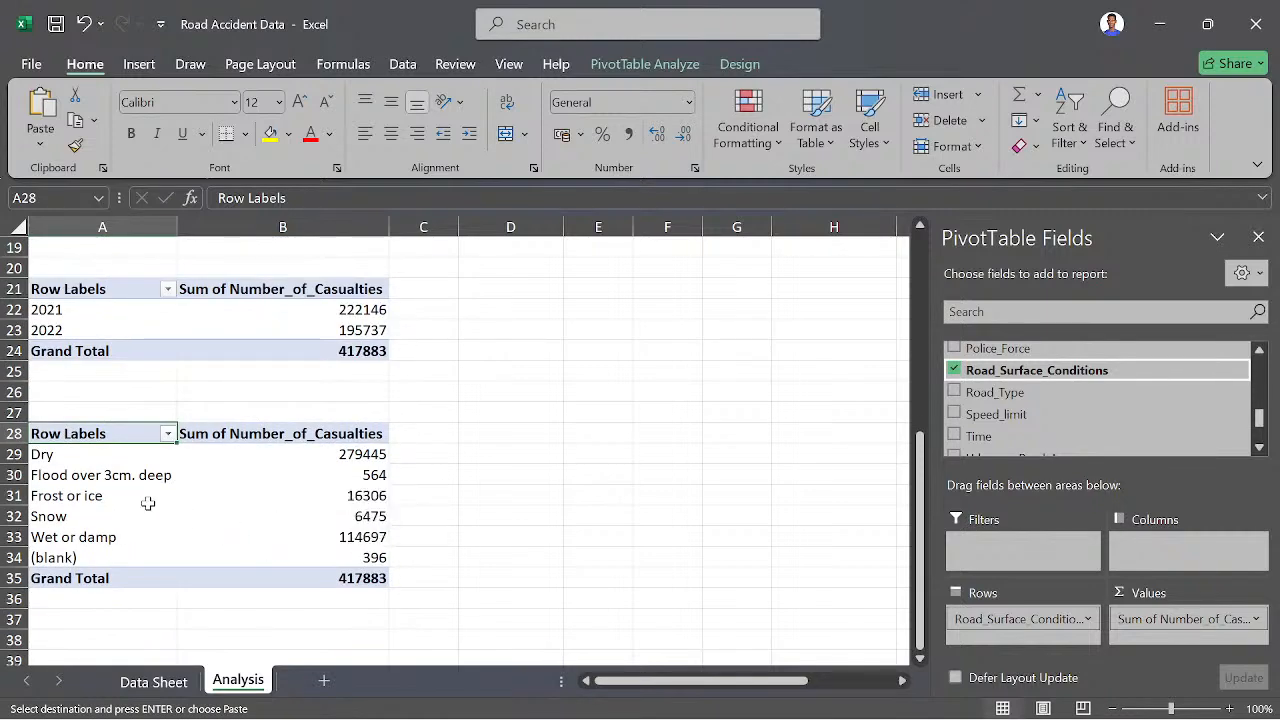
pyautogui.moveTo(318, 495)
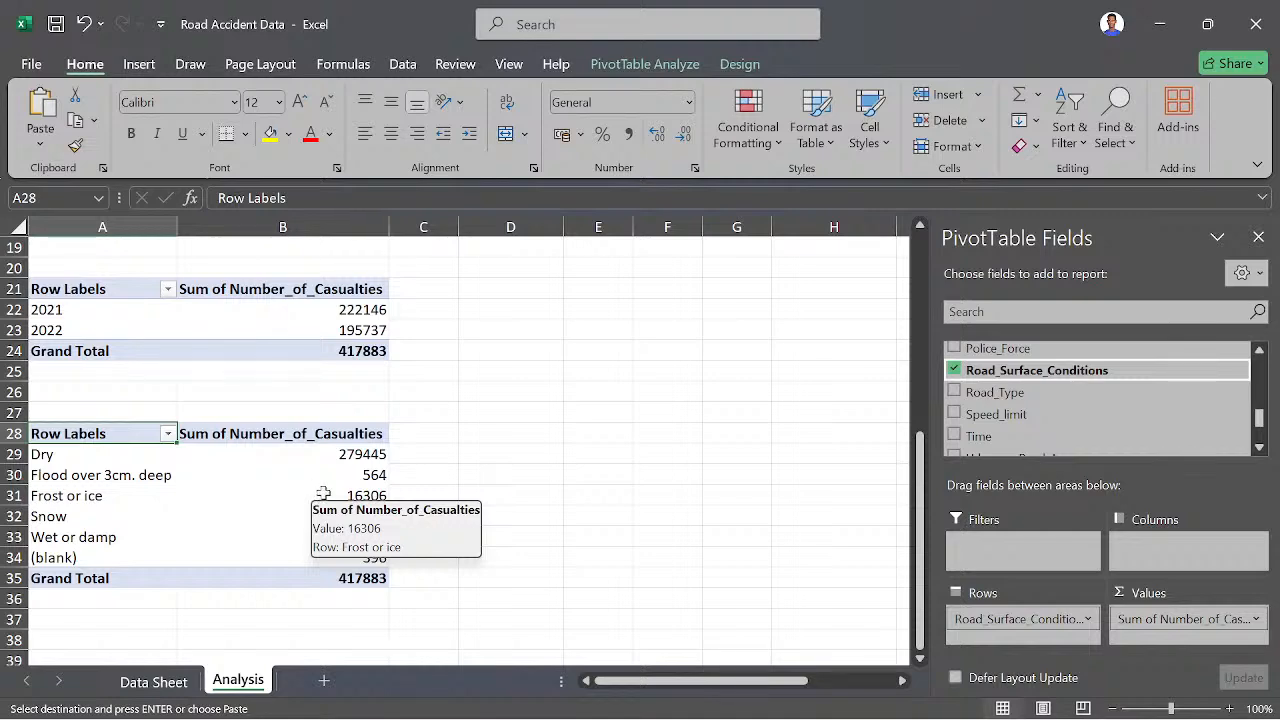
pyautogui.scroll(6, 323, 494)
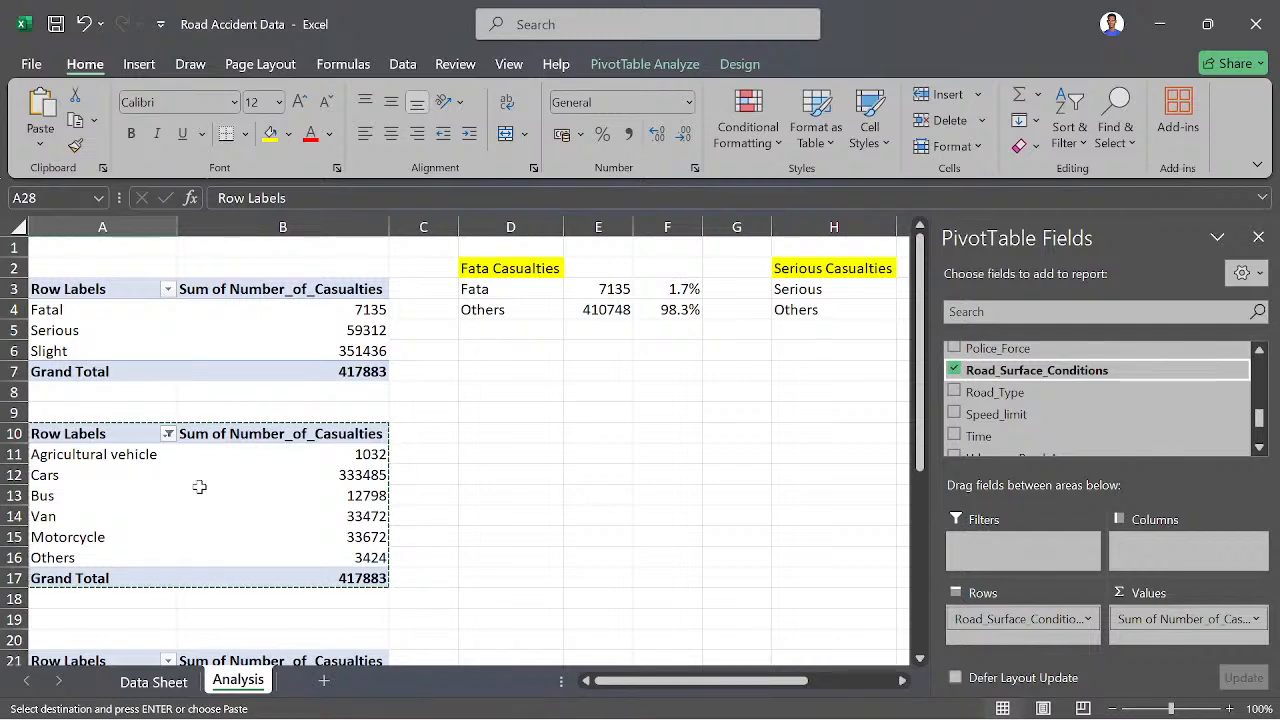
pyautogui.scroll(-1, 199, 487)
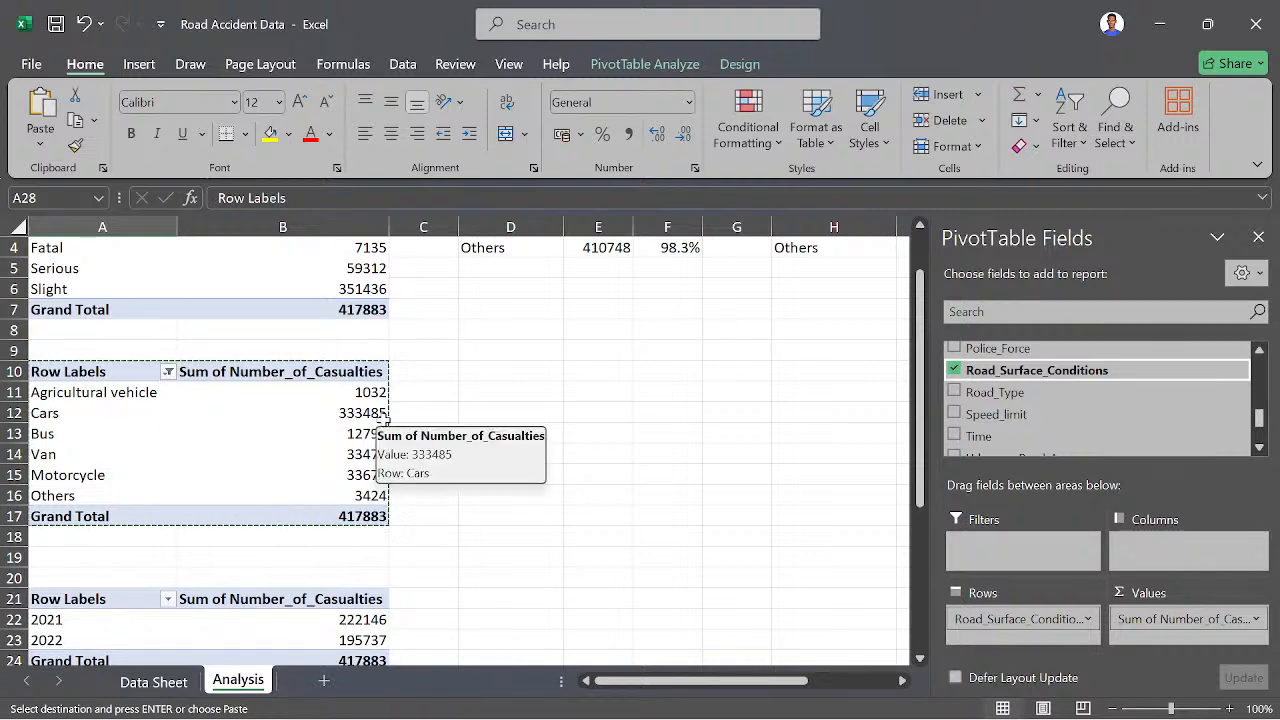
pyautogui.scroll(-2, 337, 549)
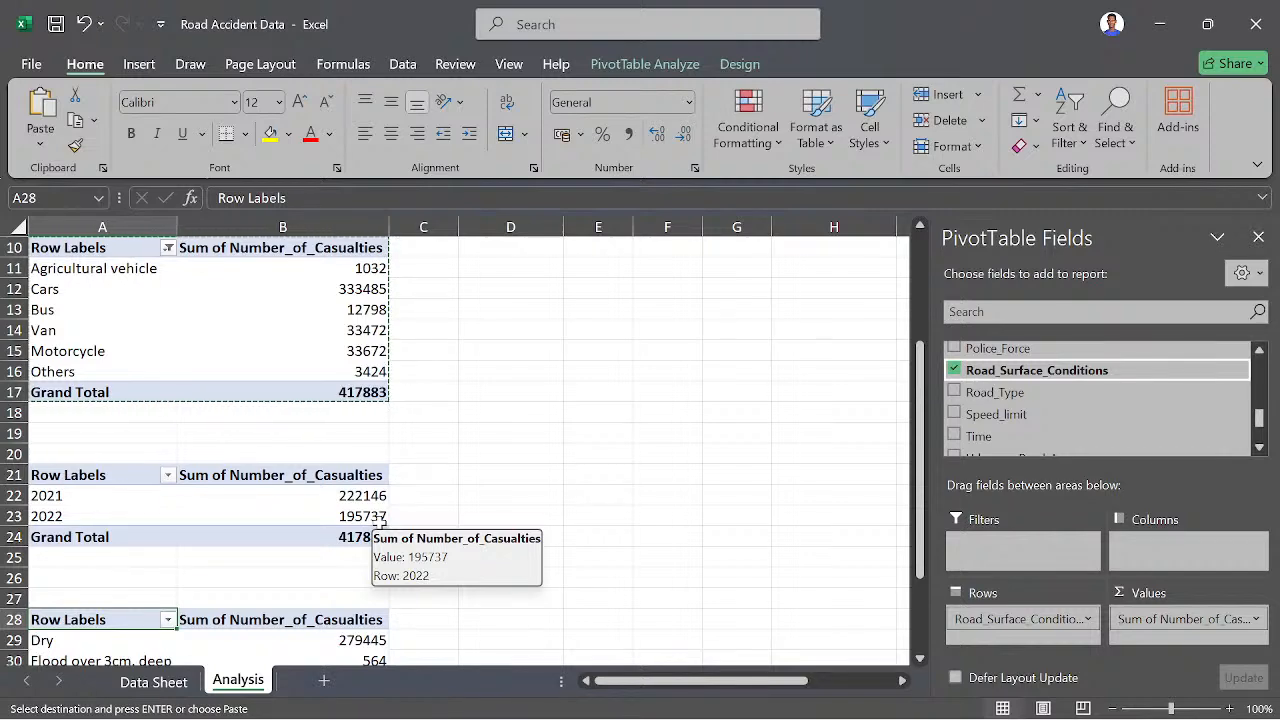
pyautogui.scroll(-3, 380, 520)
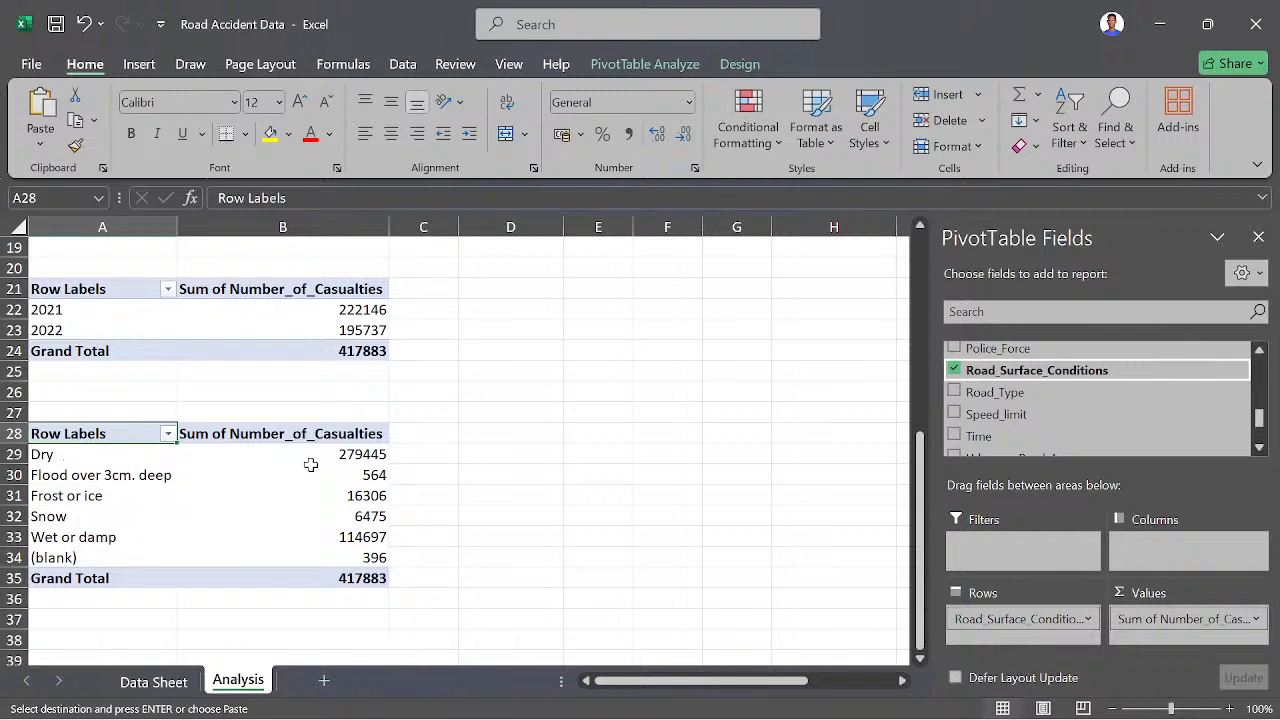
# - Inspect the Dry row's label and casualty value in the road surface pivot table
pyautogui.moveTo(358, 462)
pyautogui.moveTo(170, 498)
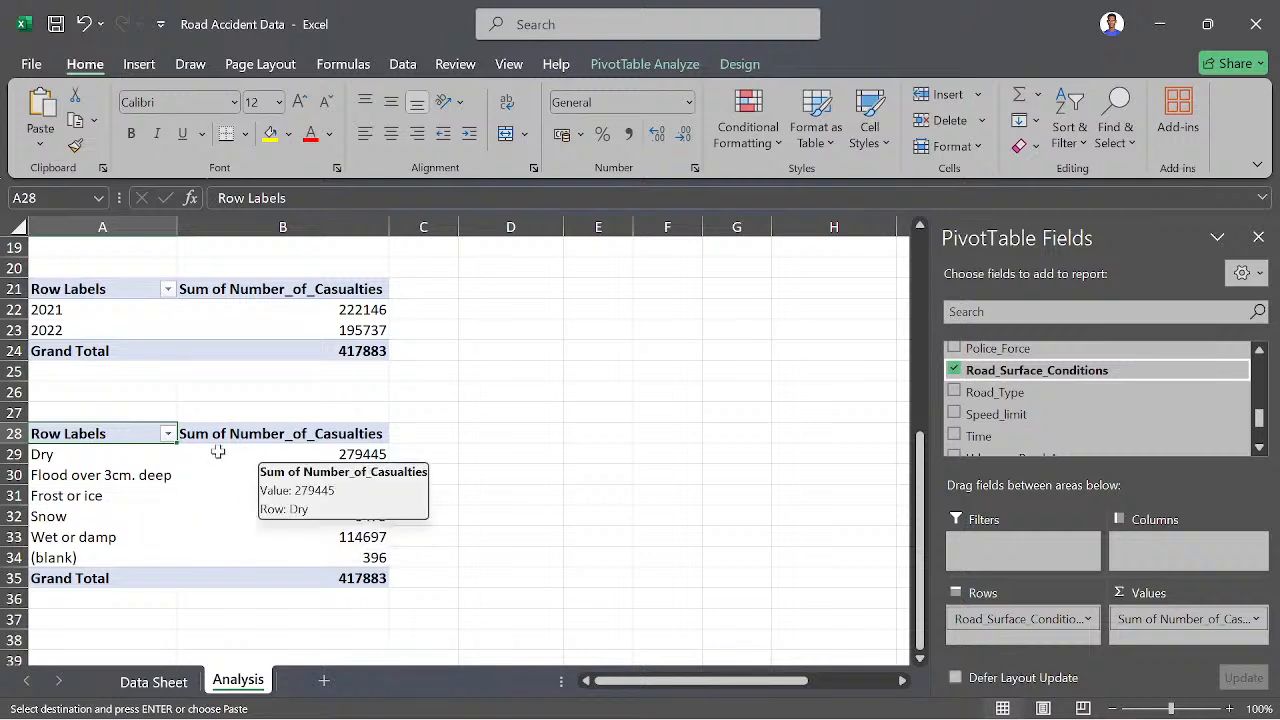
pyautogui.moveTo(102, 453)
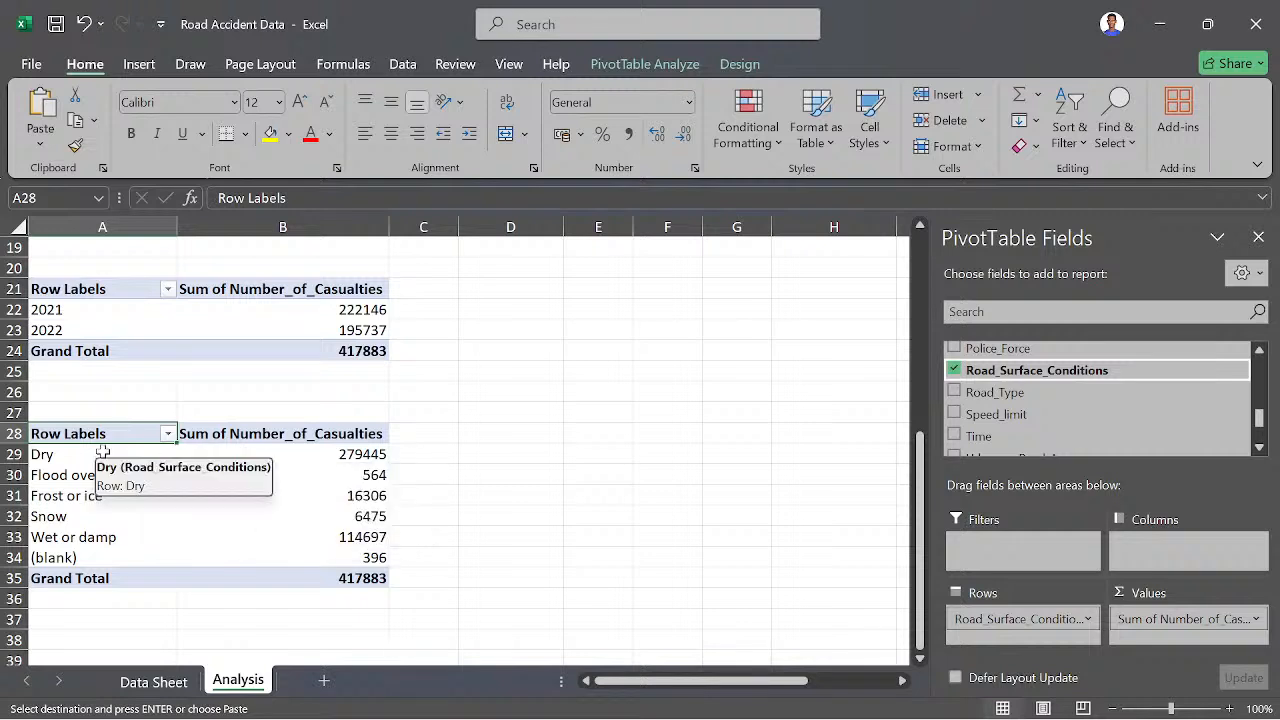
pyautogui.click(152, 456)
pyautogui.click(190, 460)
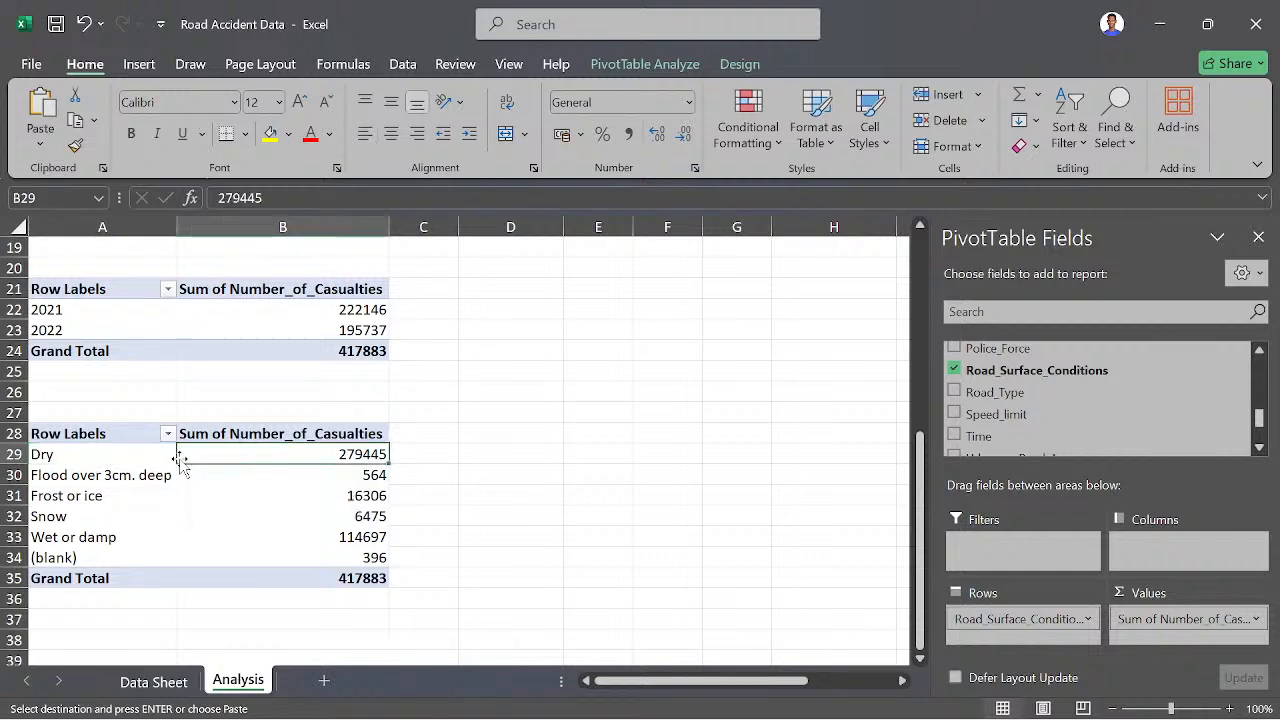
pyautogui.click(139, 455)
pyautogui.click(218, 456)
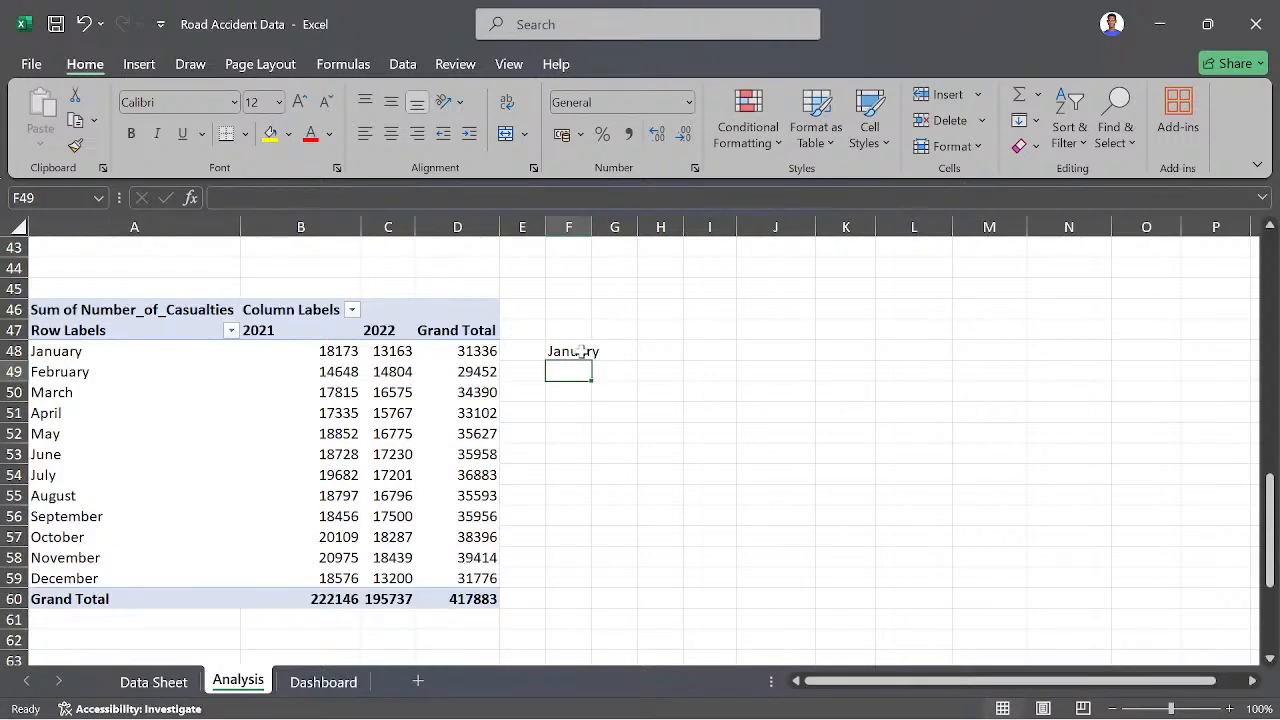
# - Fill the month reference in F48 down to F59 and fit column F's width to the month names
pyautogui.click(583, 352)
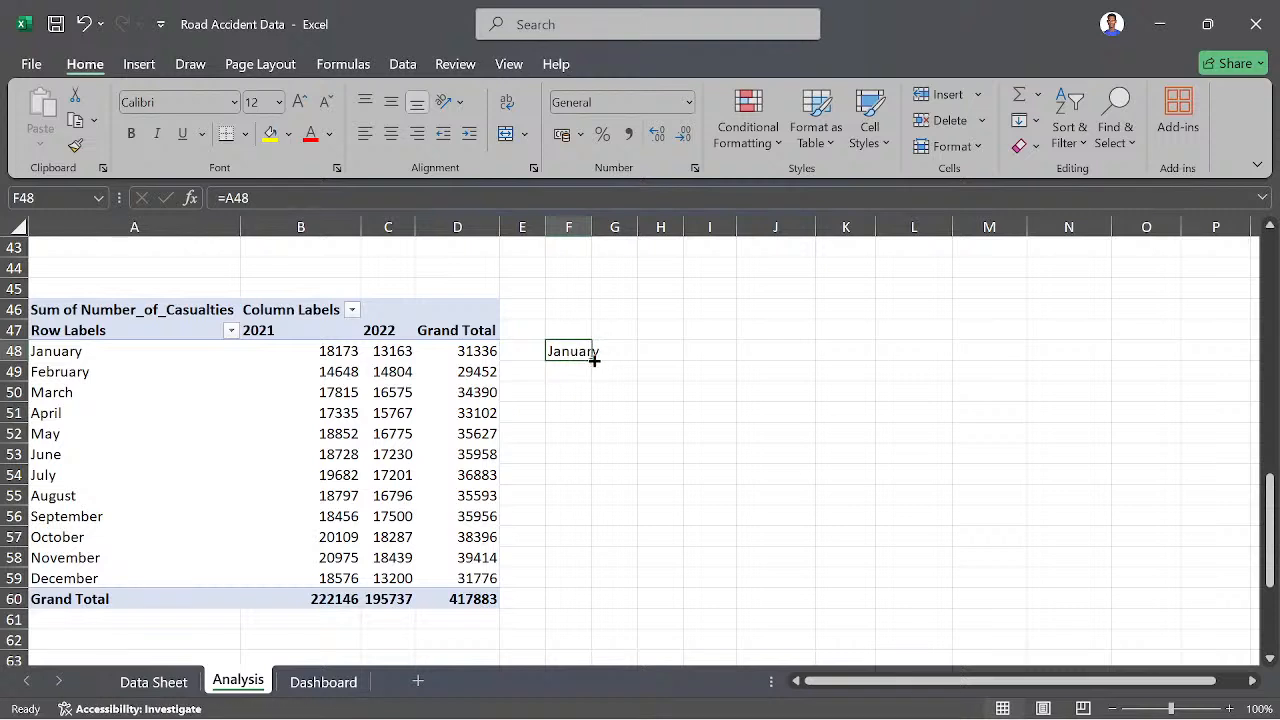
pyautogui.doubleClick(591, 361)
pyautogui.moveTo(588, 357); pyautogui.dragTo(585, 586)
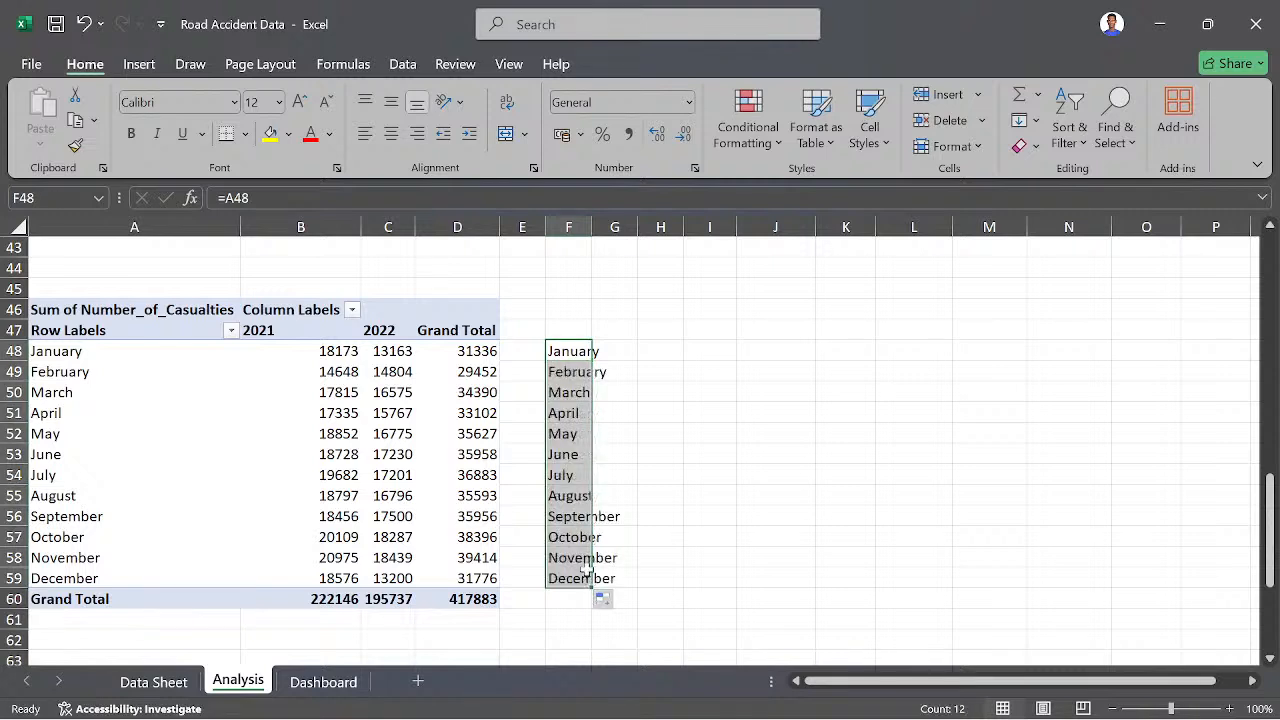
pyautogui.doubleClick(590, 226)
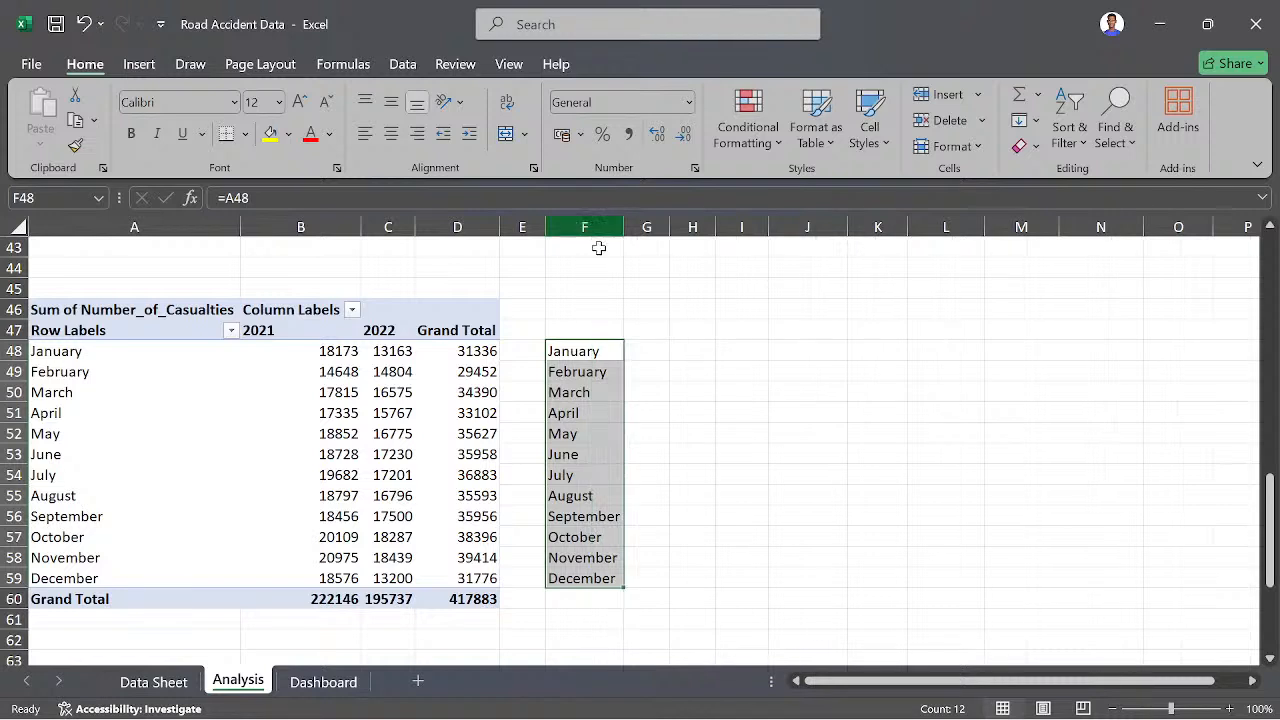
# - Head the table beside the monthly pivot table with Month, 2021 and 2022 in F47:H47
pyautogui.click(637, 371)
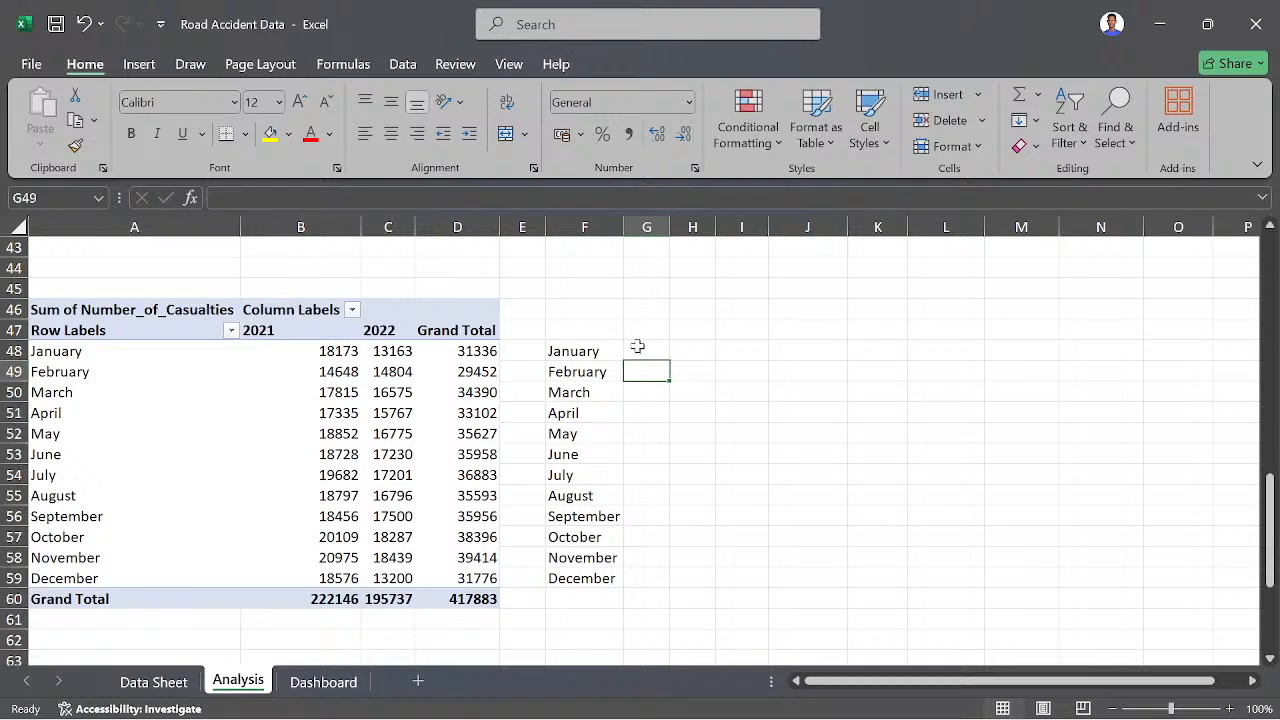
pyautogui.click(646, 347)
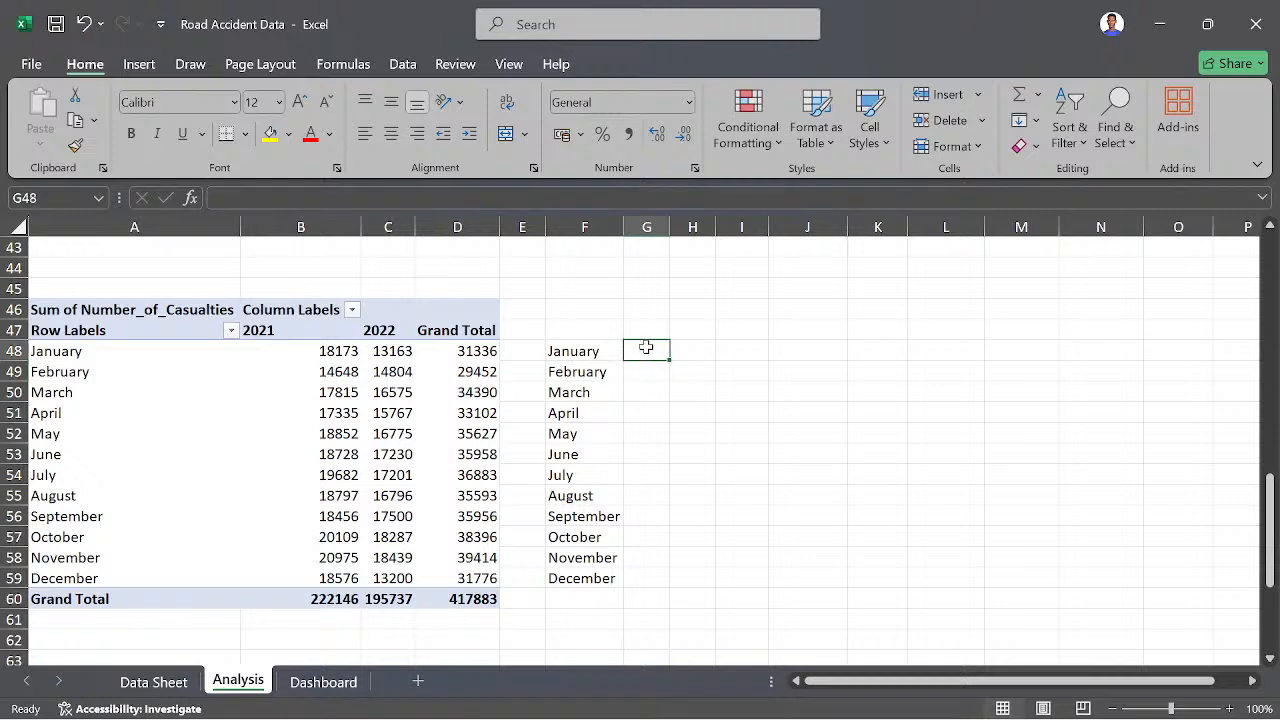
pyautogui.click(589, 326)
pyautogui.write('Month')
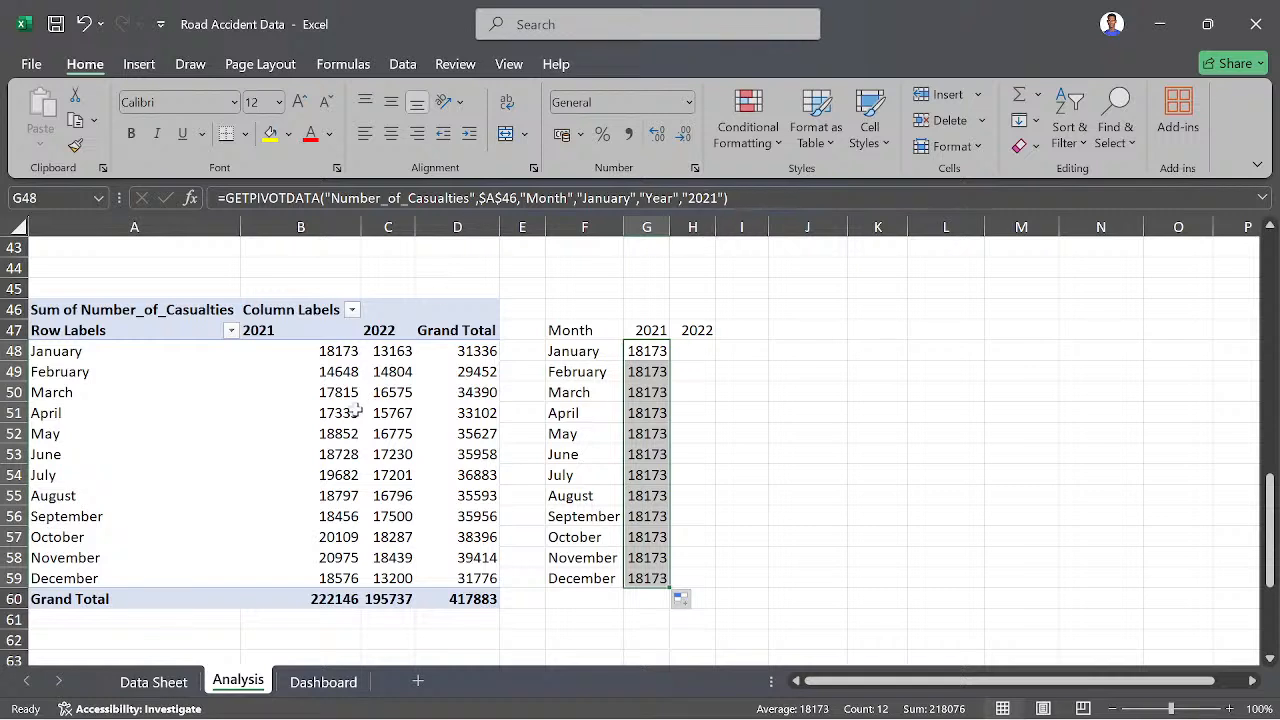
# - Try to replace the "2021" item in G48's GETPIVOTDATA formula with a reference to A48
pyautogui.click(341, 351)
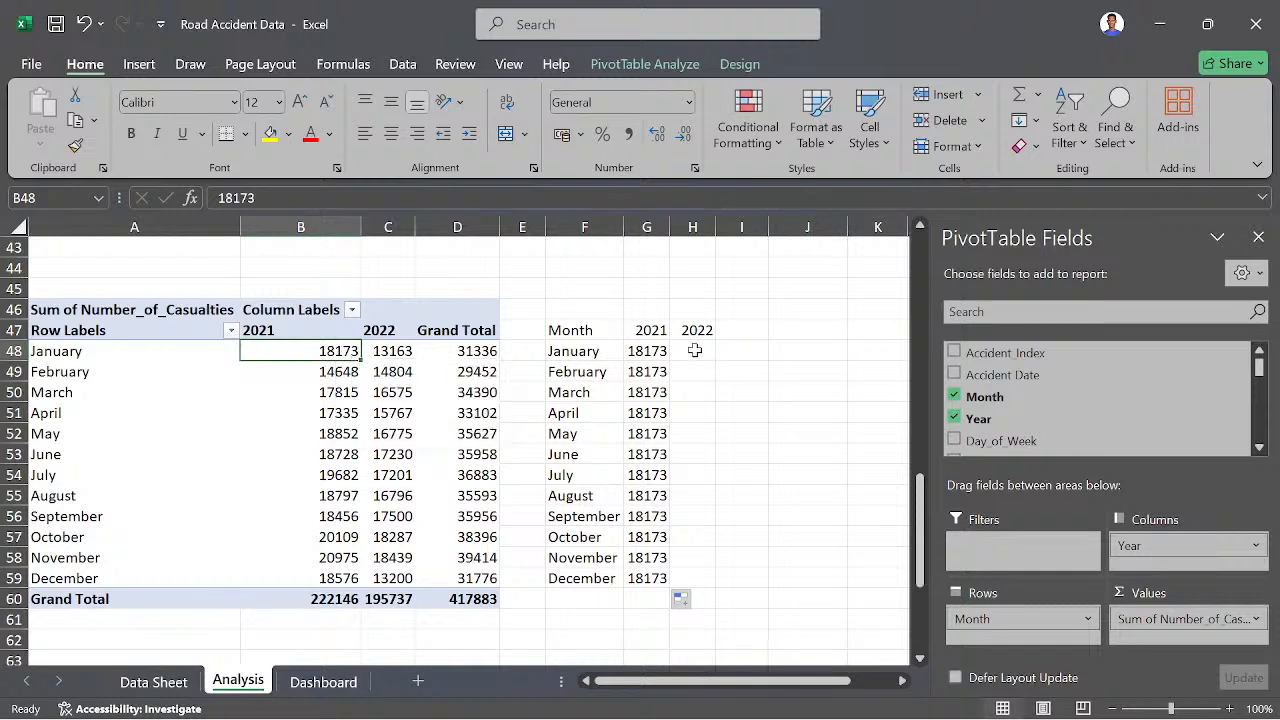
pyautogui.click(648, 352)
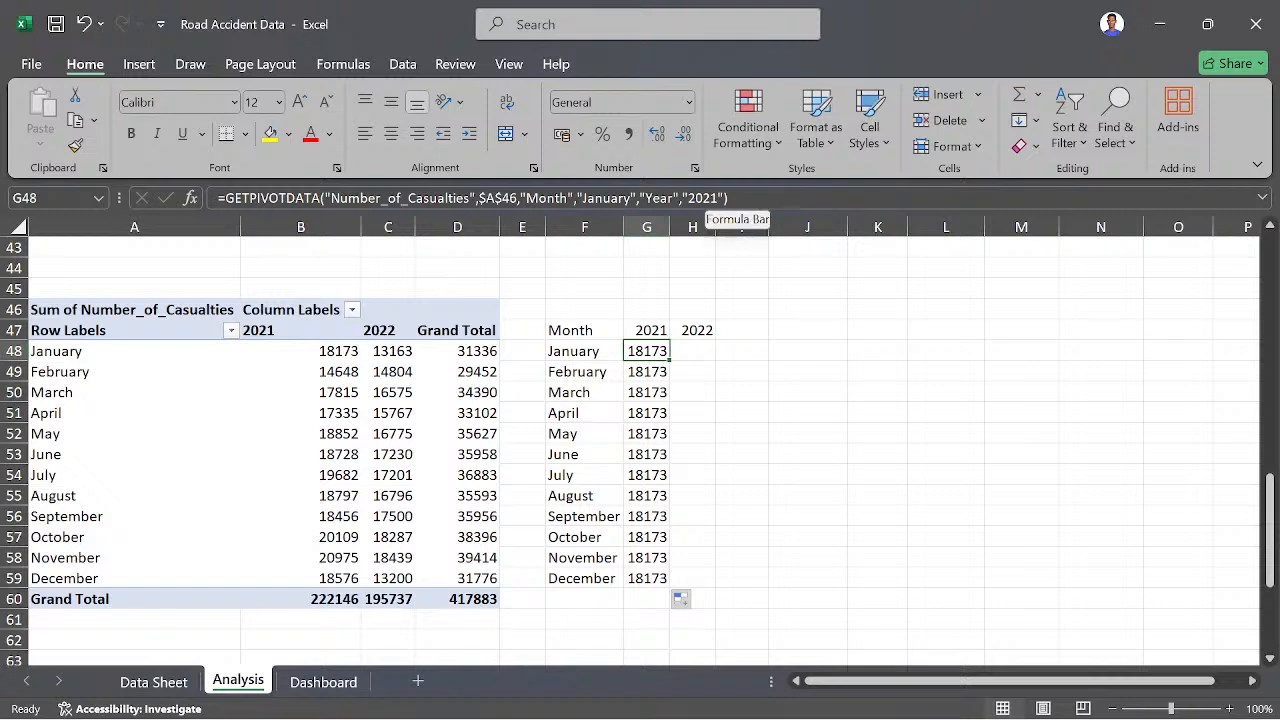
pyautogui.click(735, 198)
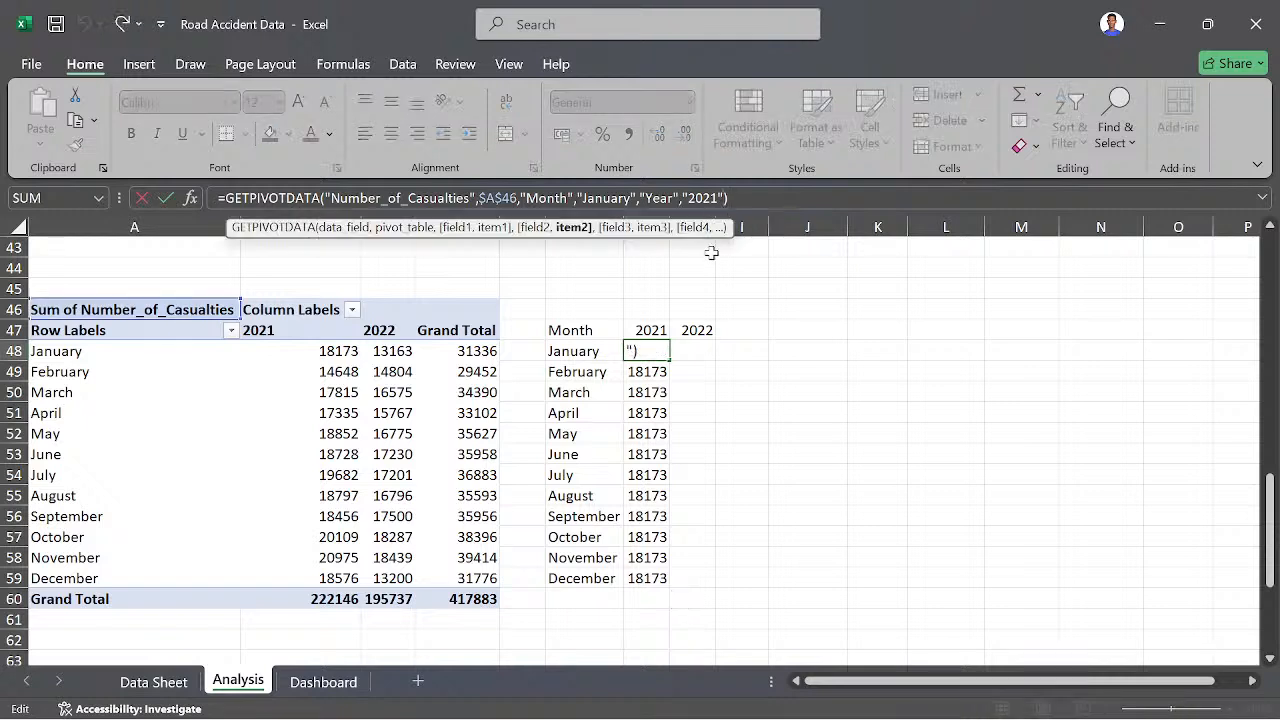
pyautogui.press('BackSpace')
pyautogui.press('BackSpace')
pyautogui.press('BackSpace')
pyautogui.press('BackSpace')
pyautogui.press('BackSpace')
pyautogui.press('BackSpace')
pyautogui.click(62, 354)
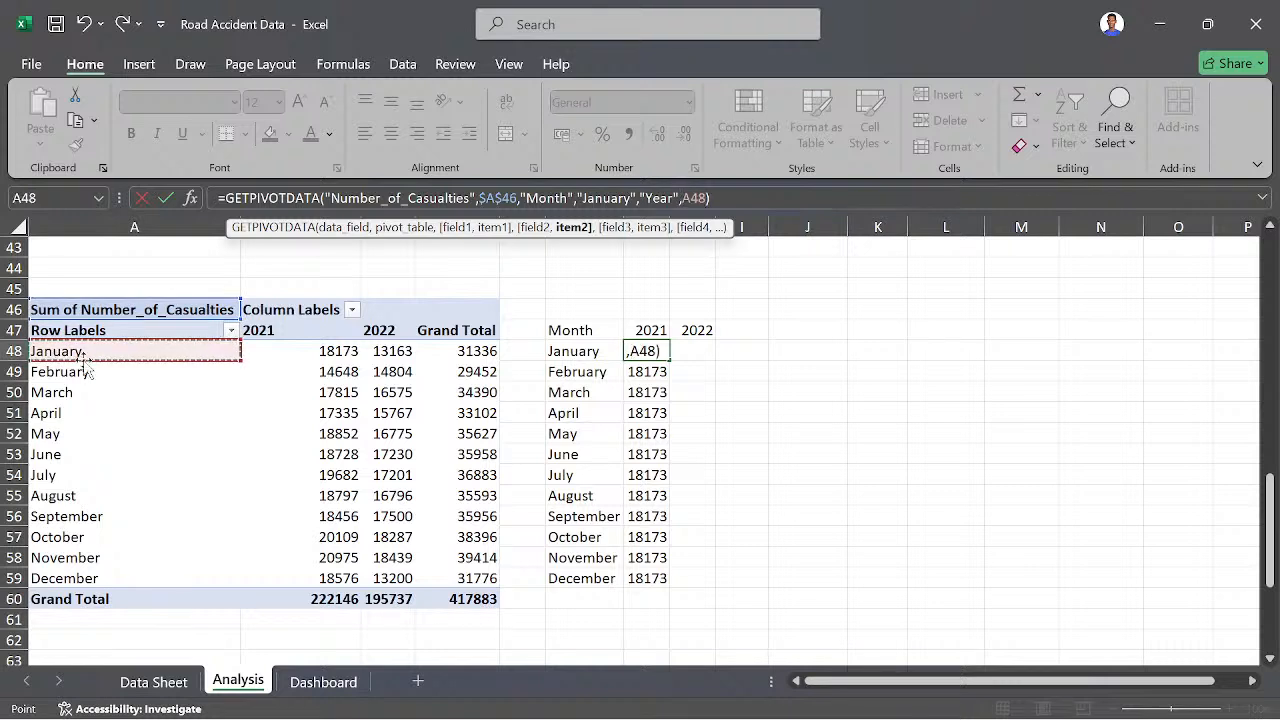
pyautogui.press('Return')
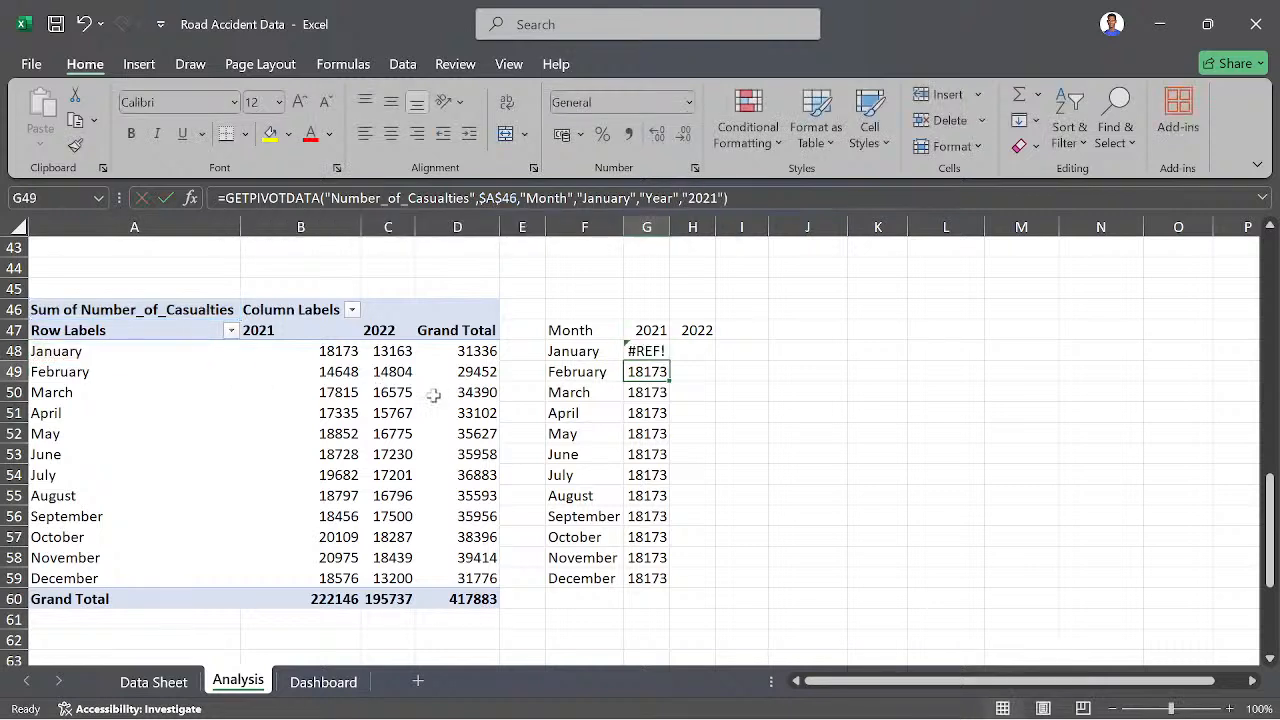
# - Undo the edit of the G48 formula and the earlier fill-down of the 2021 column
pyautogui.click(648, 352)
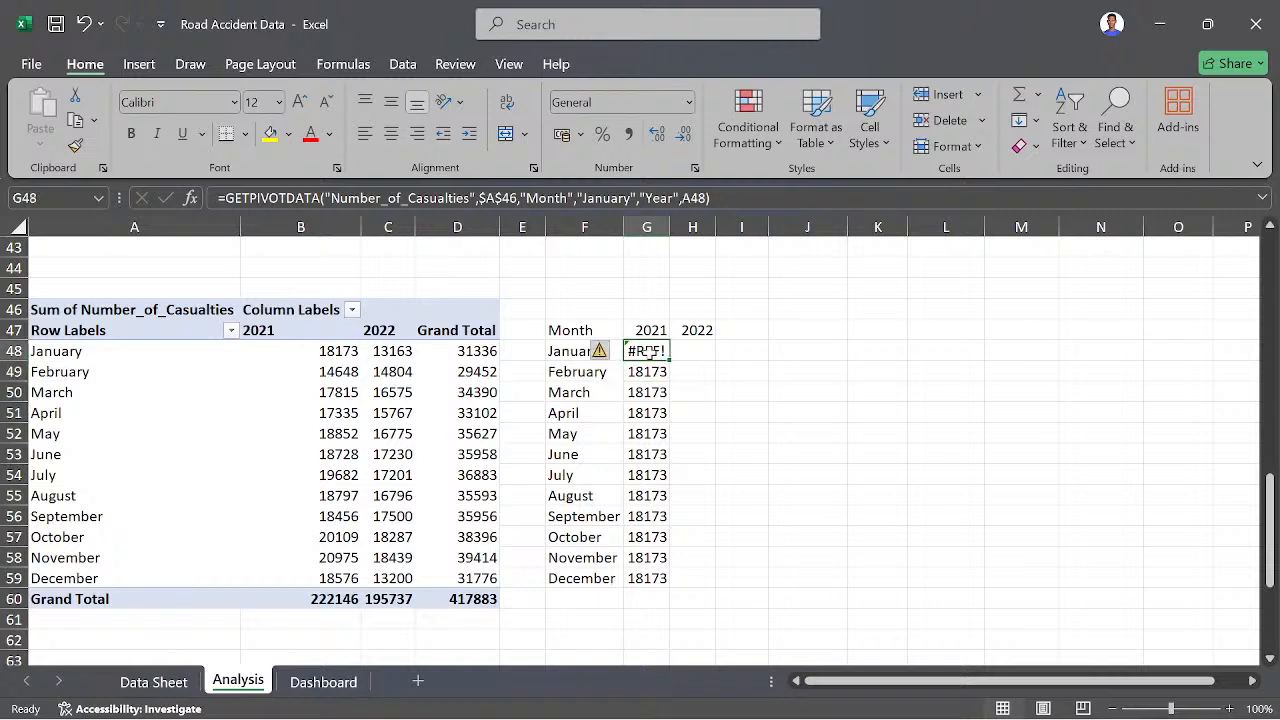
pyautogui.hotkey('ctrl', 'z')
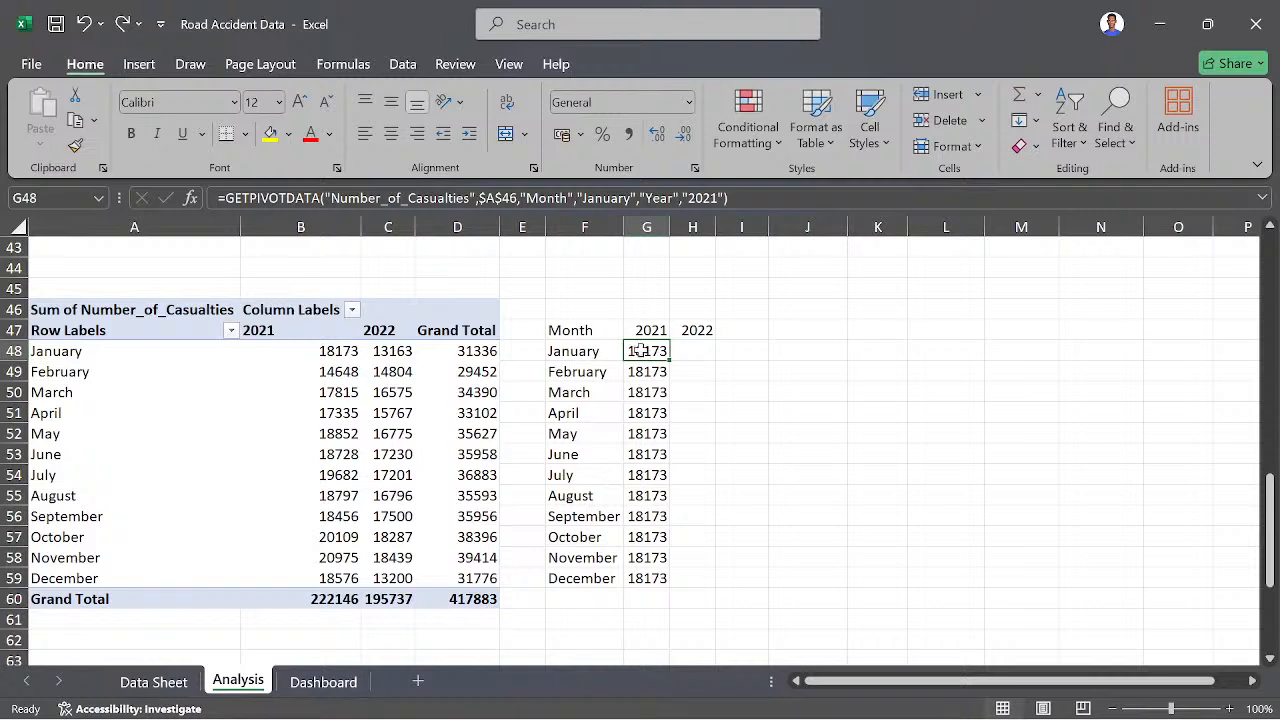
pyautogui.hotkey('ctrl', 'z')
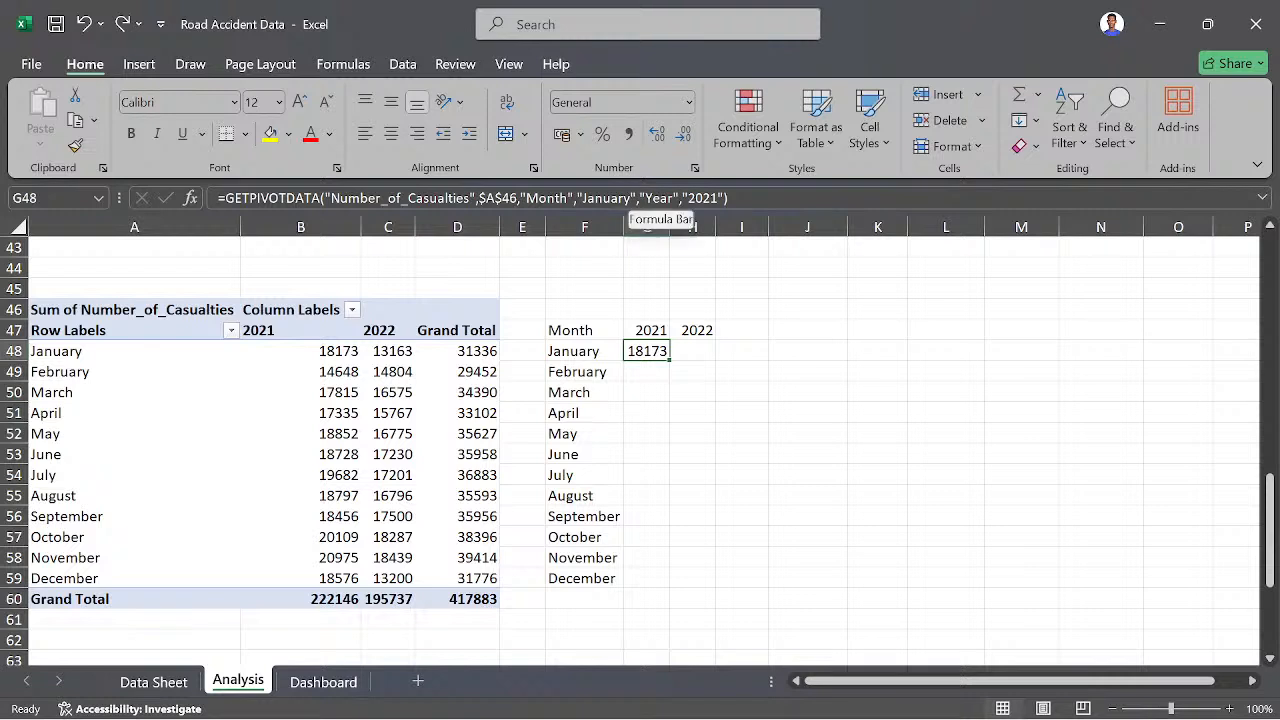
# - Replace the "January" item in G48's GETPIVOTDATA formula with a reference to A48
pyautogui.click(636, 198)
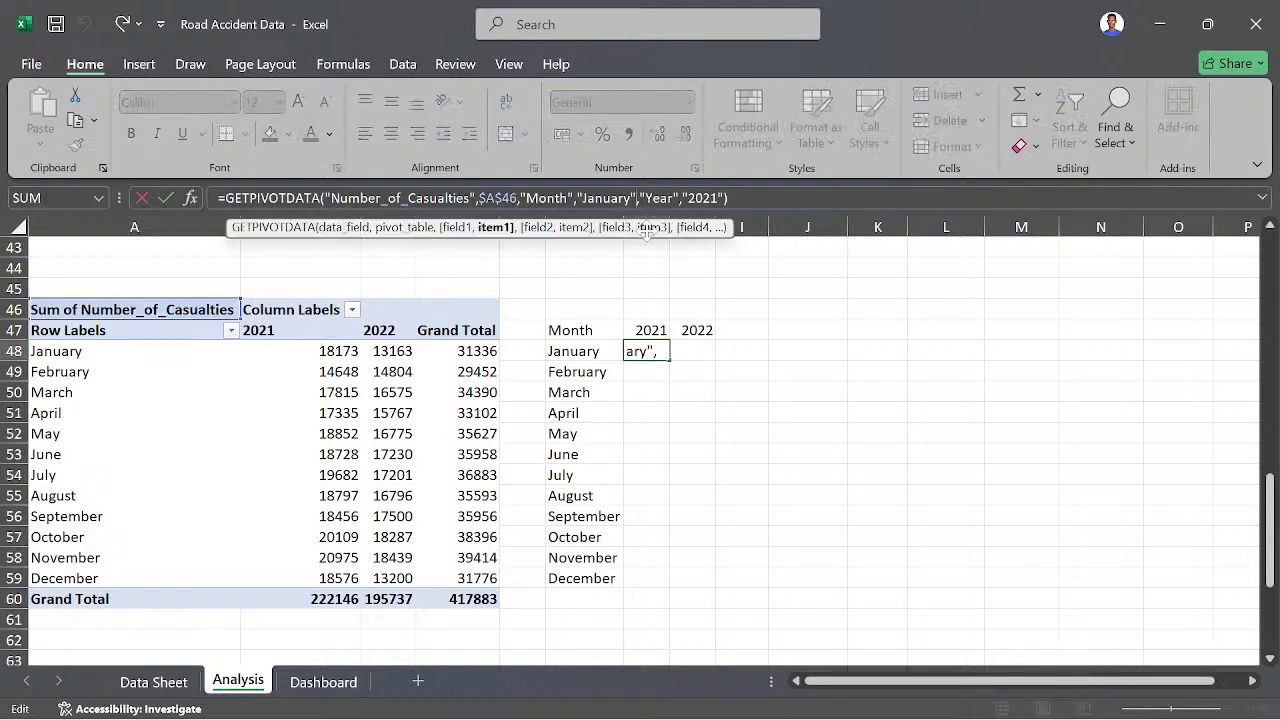
pyautogui.press('BackSpace')
pyautogui.press('BackSpace')
pyautogui.press('BackSpace')
pyautogui.press('BackSpace')
pyautogui.press('BackSpace')
pyautogui.press('BackSpace')
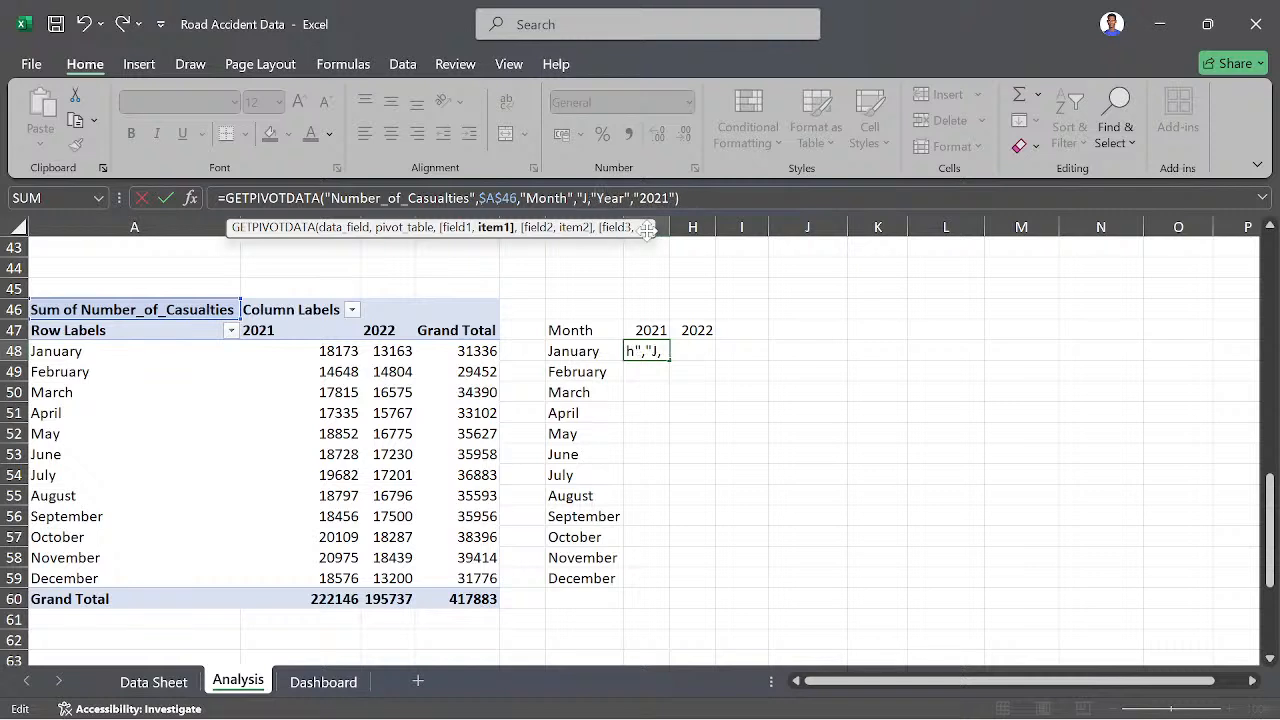
pyautogui.press('BackSpace')
pyautogui.press('BackSpace')
pyautogui.press('BackSpace')
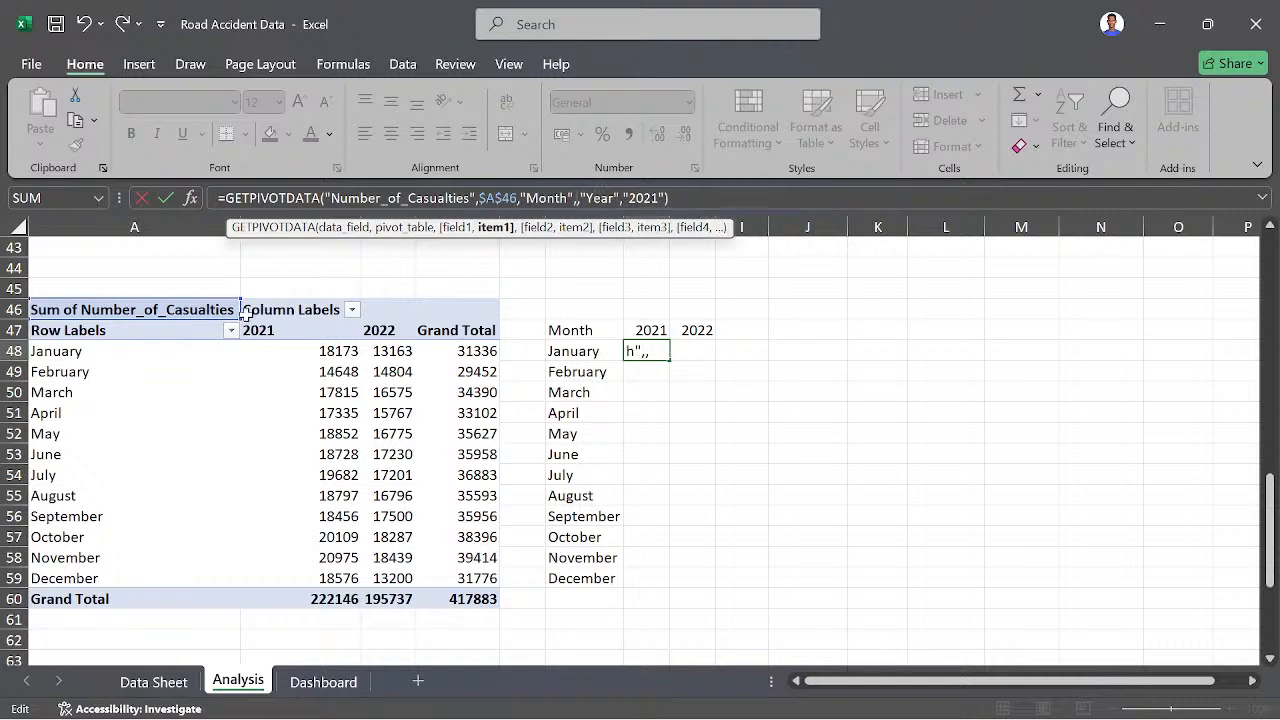
pyautogui.click(48, 351)
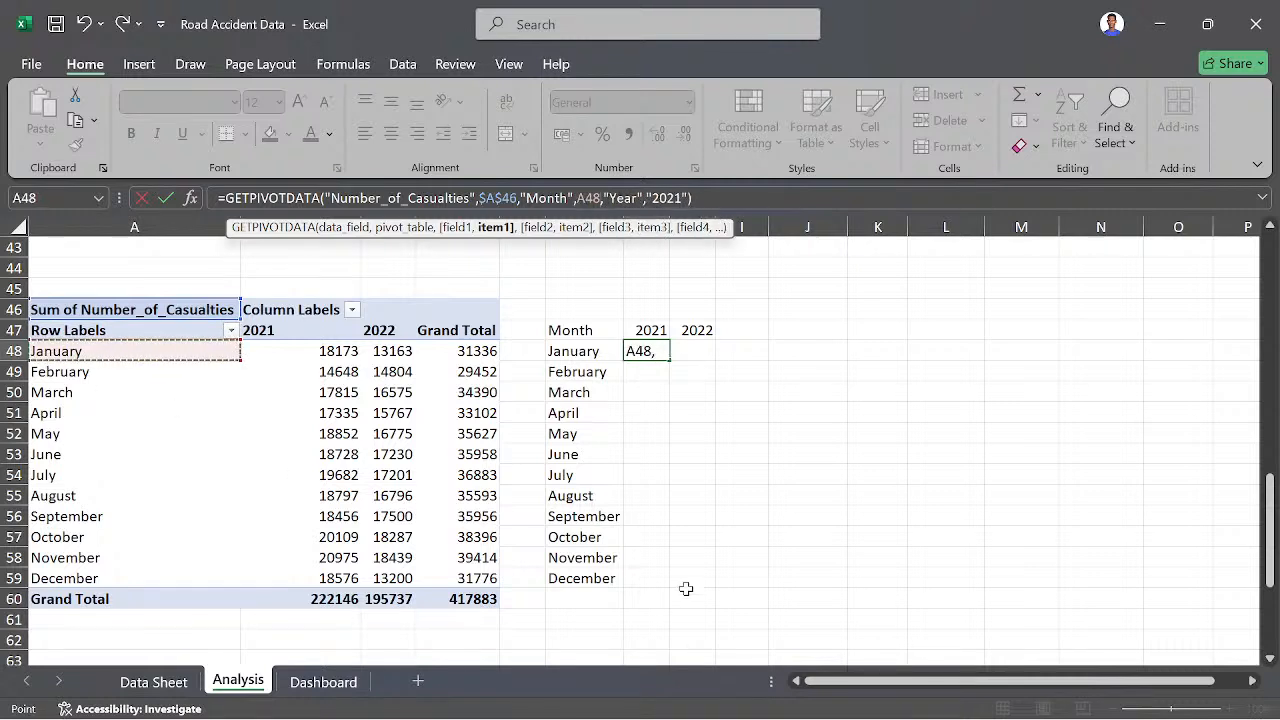
pyautogui.press('Return')
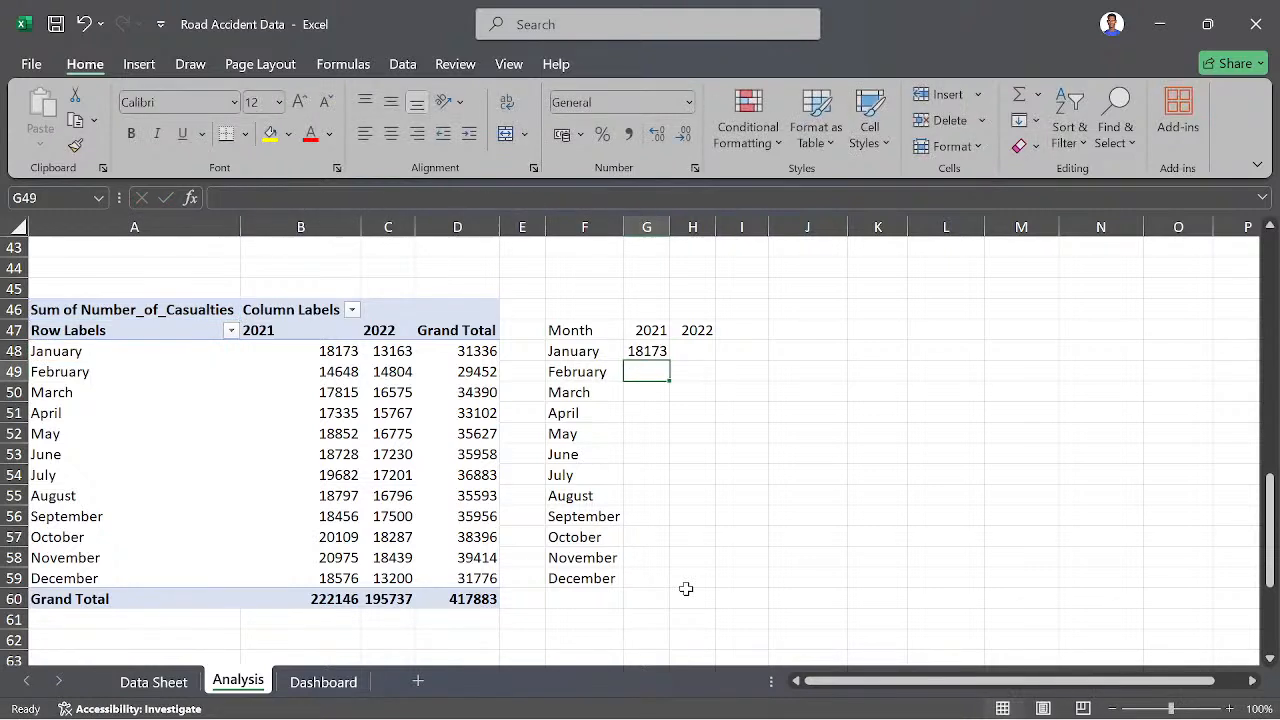
# - Fill the G48 formula down through December in G59 to get the 2021 casualties per month
pyautogui.click(655, 355)
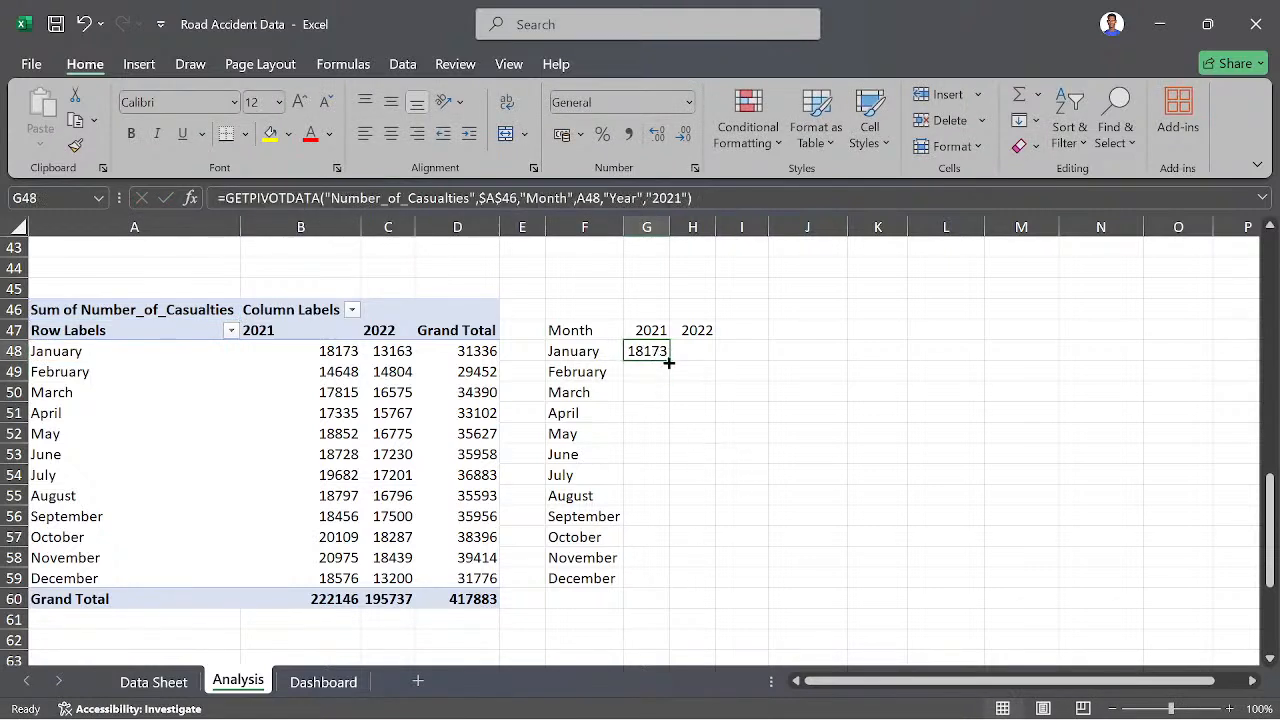
pyautogui.doubleClick(669, 360)
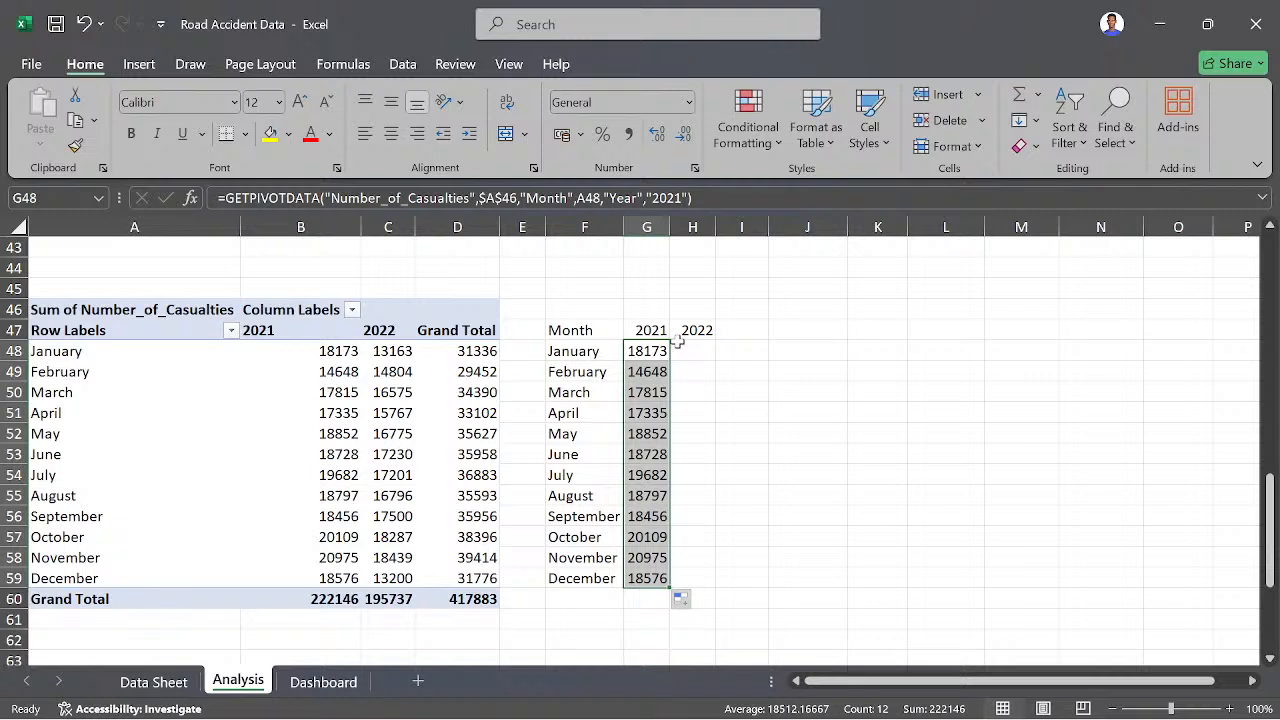
pyautogui.click(101, 353)
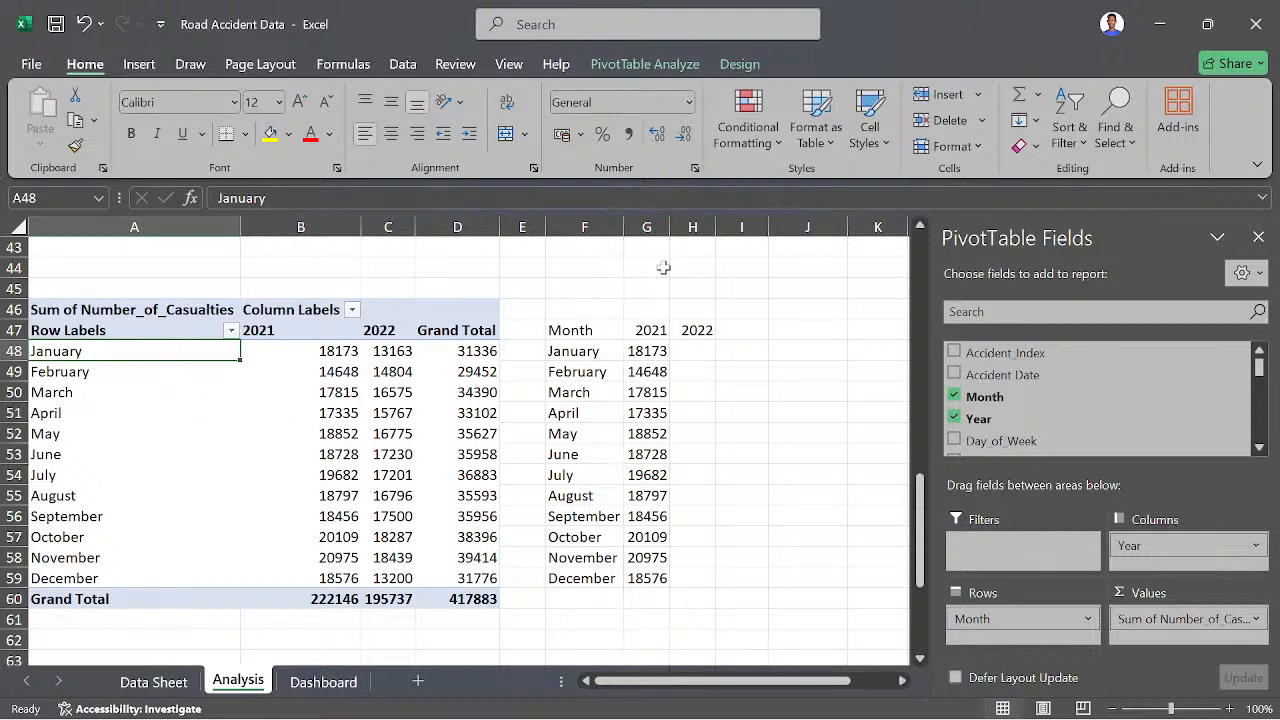
# - Widen columns G and H, and enter a GETPIVOTDATA formula in H48 that pulls January 2022 casualties from C48
pyautogui.moveTo(676, 225); pyautogui.dragTo(777, 228)
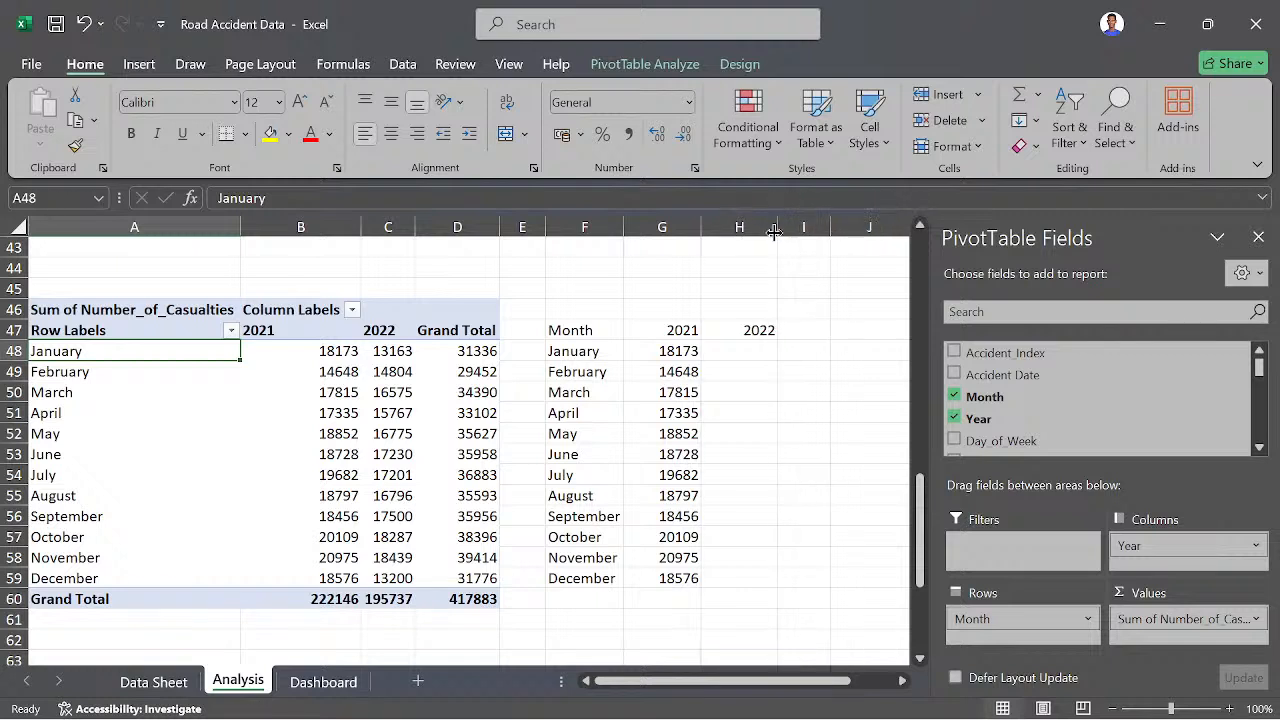
pyautogui.click(750, 348)
pyautogui.write('=')
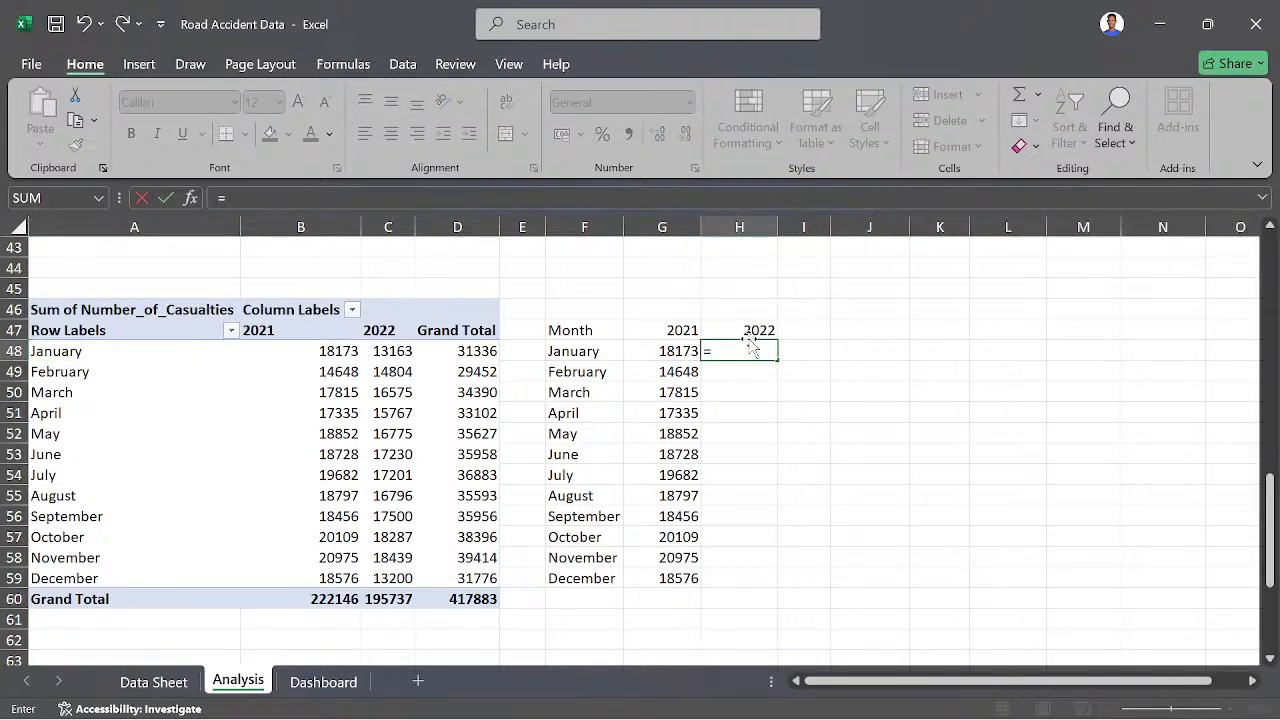
pyautogui.click(395, 352)
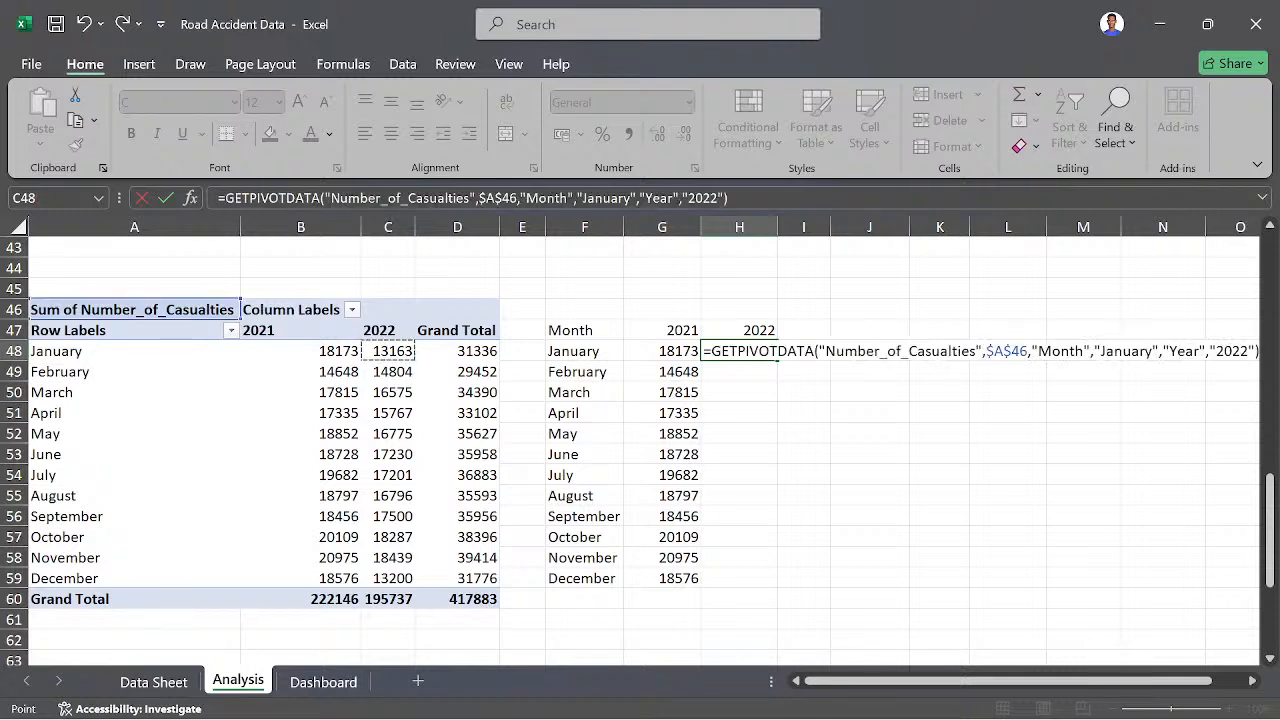
# - Replace the "January" item in H48's GETPIVOTDATA formula with a reference to A48
pyautogui.press('F2')
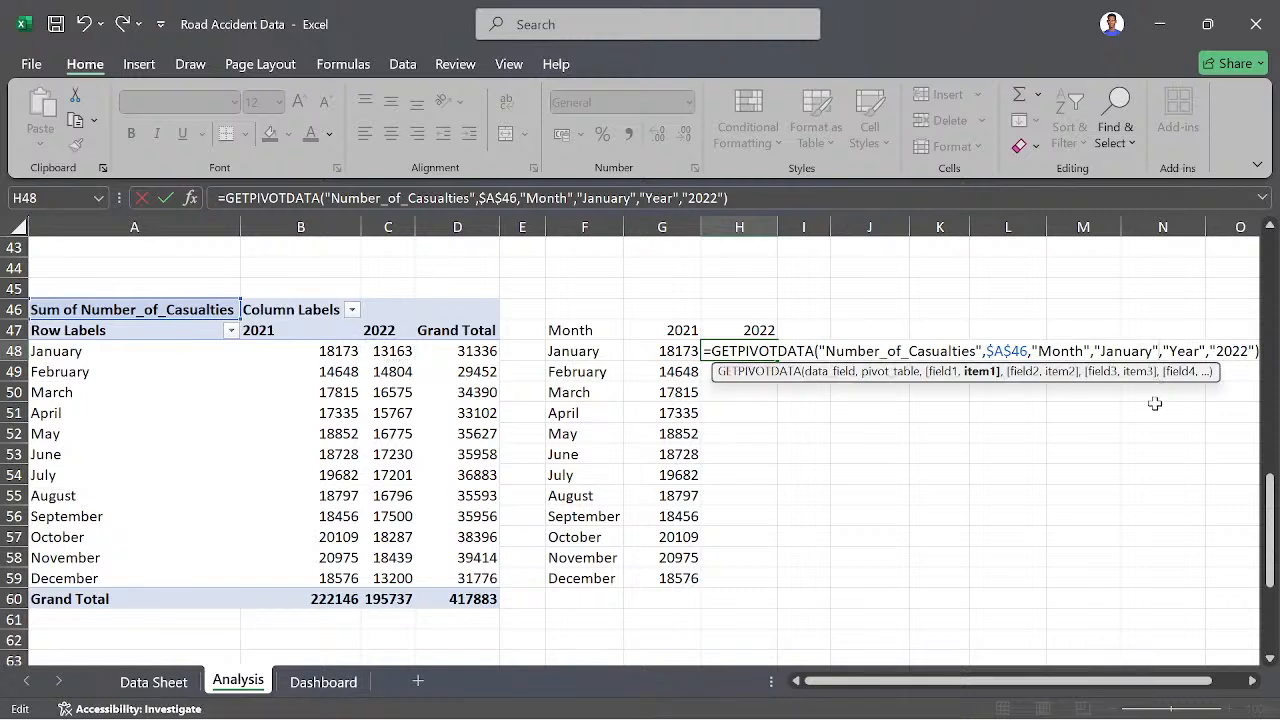
pyautogui.press('BackSpace')
pyautogui.press('BackSpace')
pyautogui.press('BackSpace')
pyautogui.press('BackSpace')
pyautogui.press('BackSpace')
pyautogui.press('BackSpace')
pyautogui.press('BackSpace')
pyautogui.press('BackSpace')
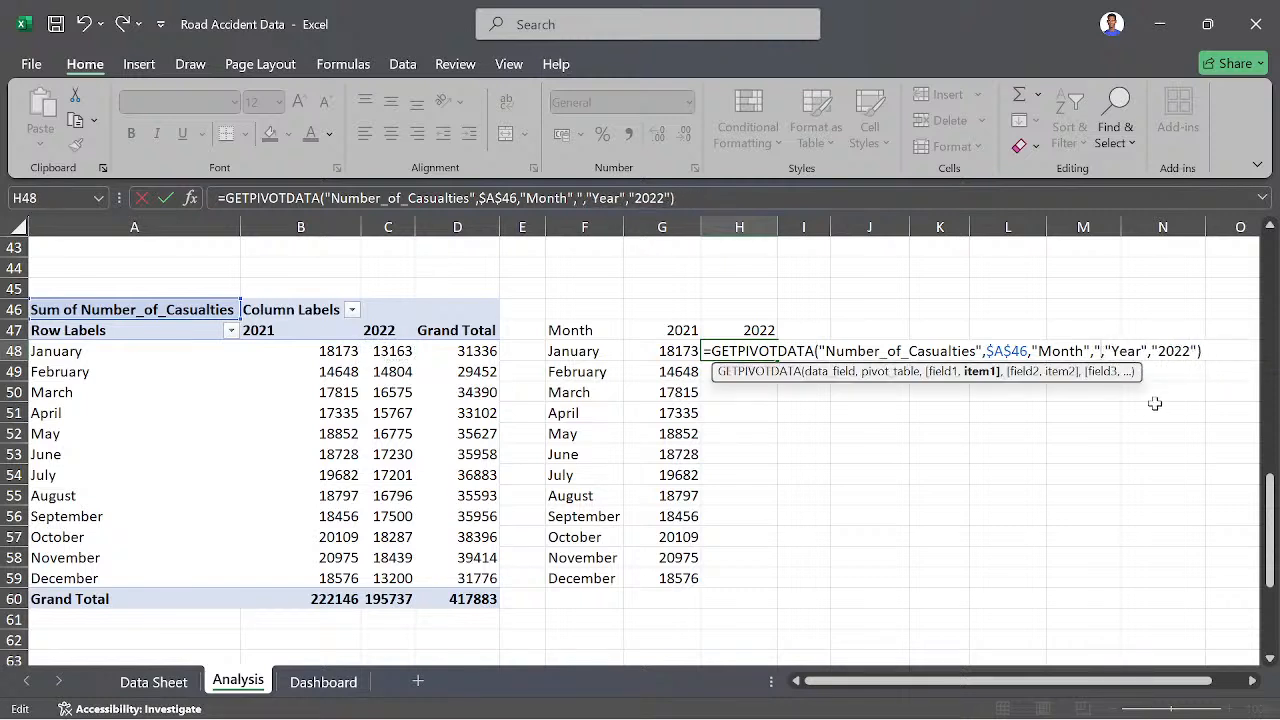
pyautogui.press('BackSpace')
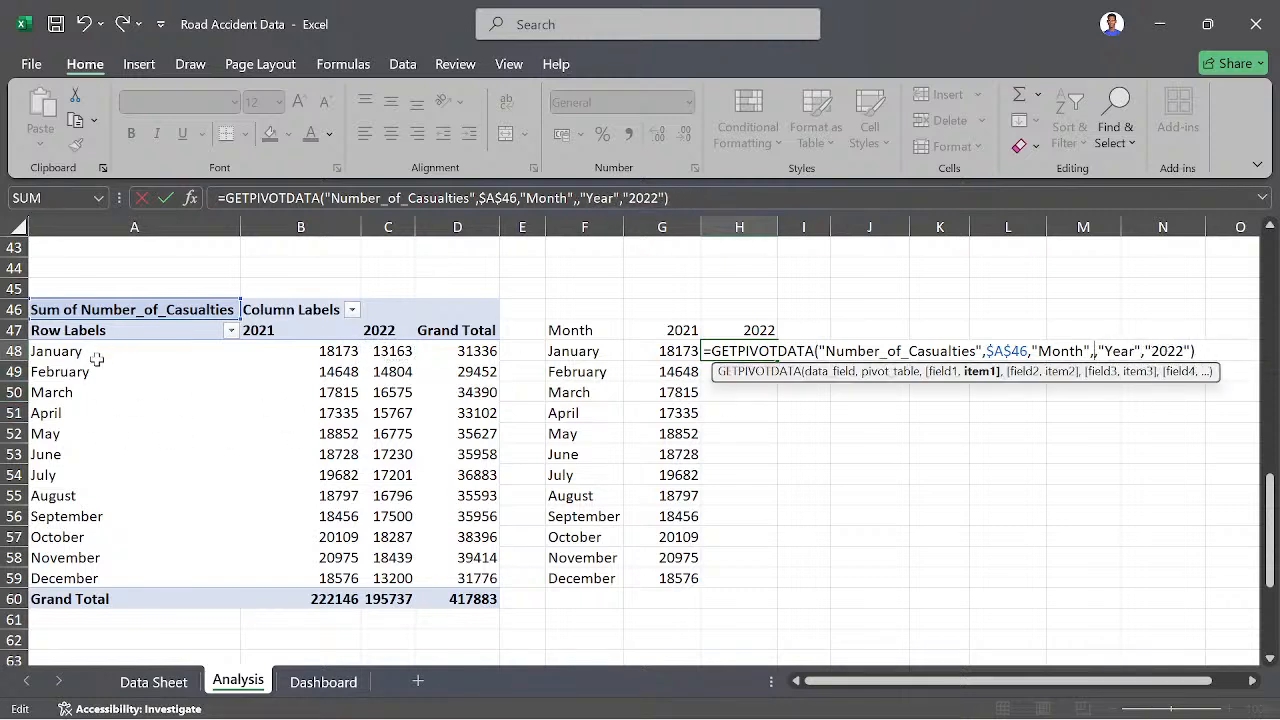
pyautogui.click(76, 368)
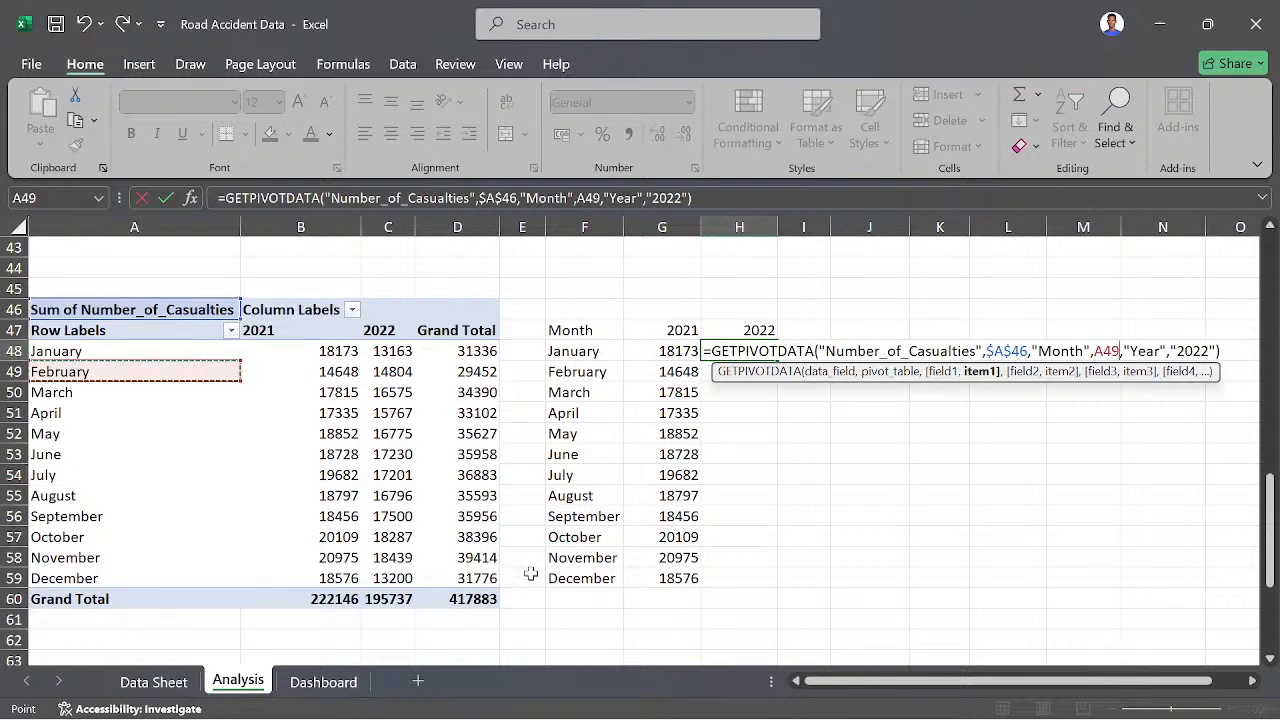
pyautogui.click(100, 350)
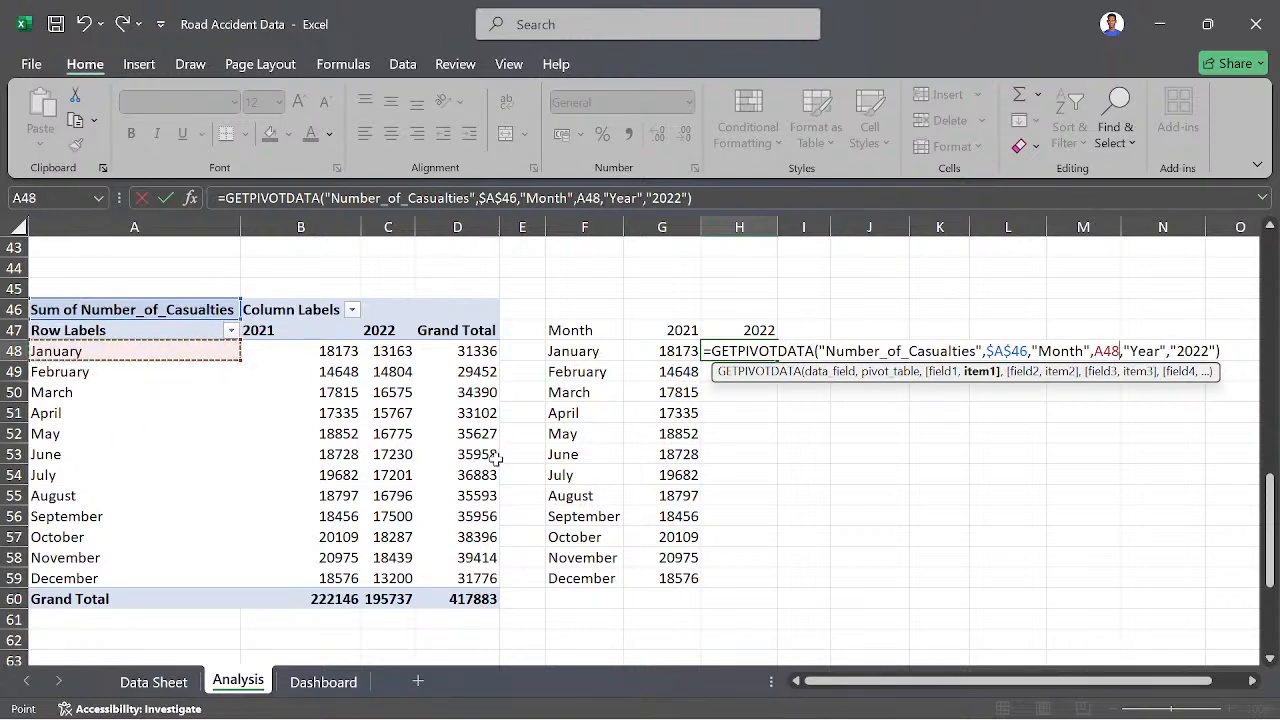
pyautogui.press('Return')
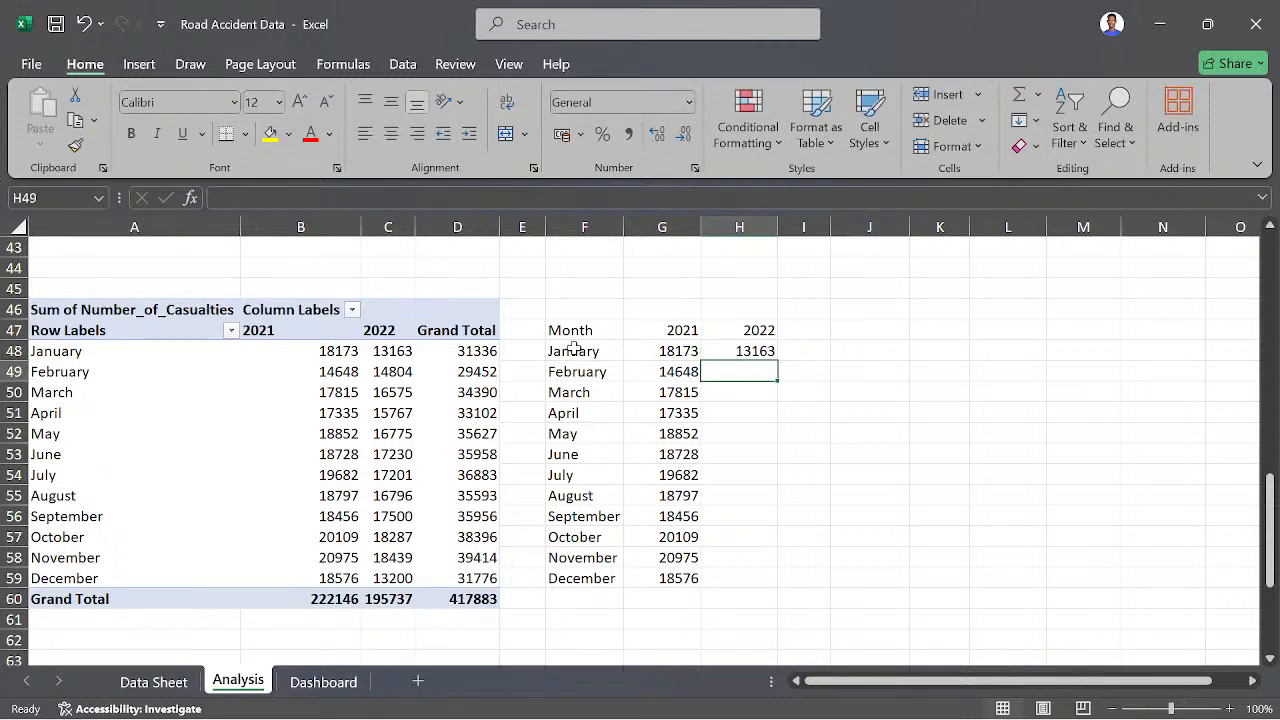
# - Fill the H48 formula down through December in H59, and check H59 against the pivot table's December 2022 value
pyautogui.click(758, 352)
pyautogui.moveTo(777, 358); pyautogui.dragTo(769, 585)
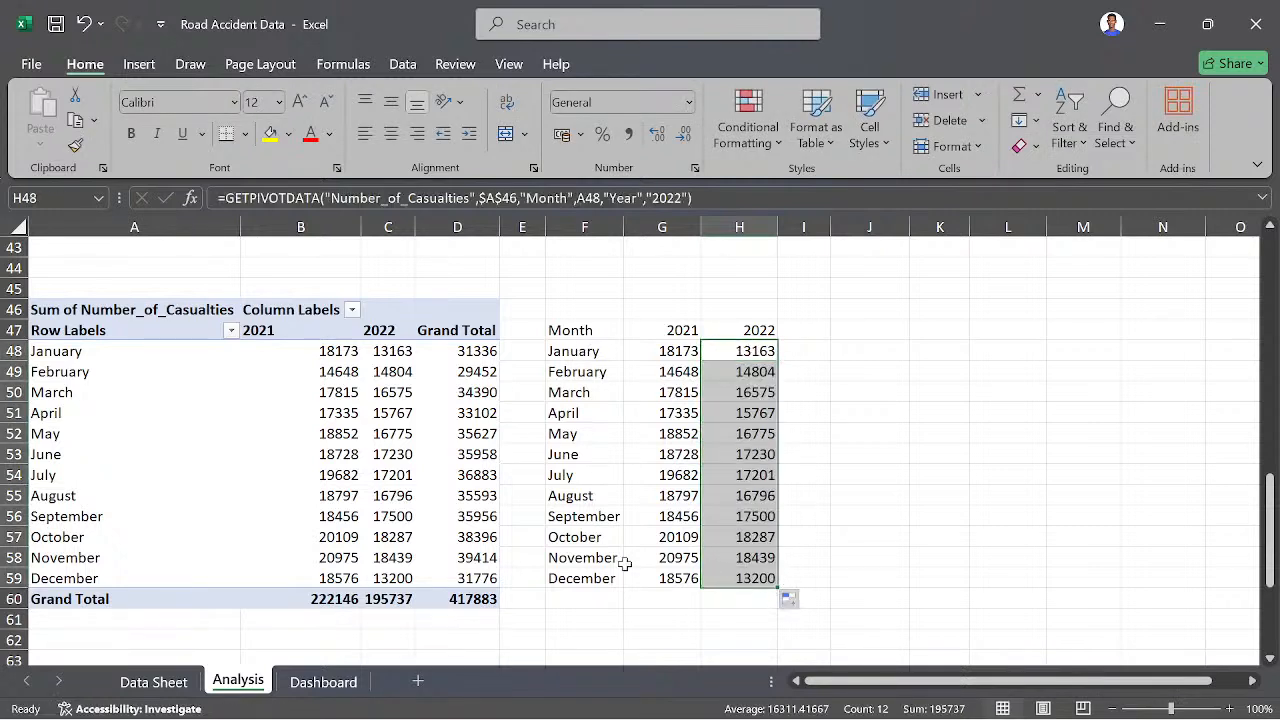
pyautogui.click(403, 580)
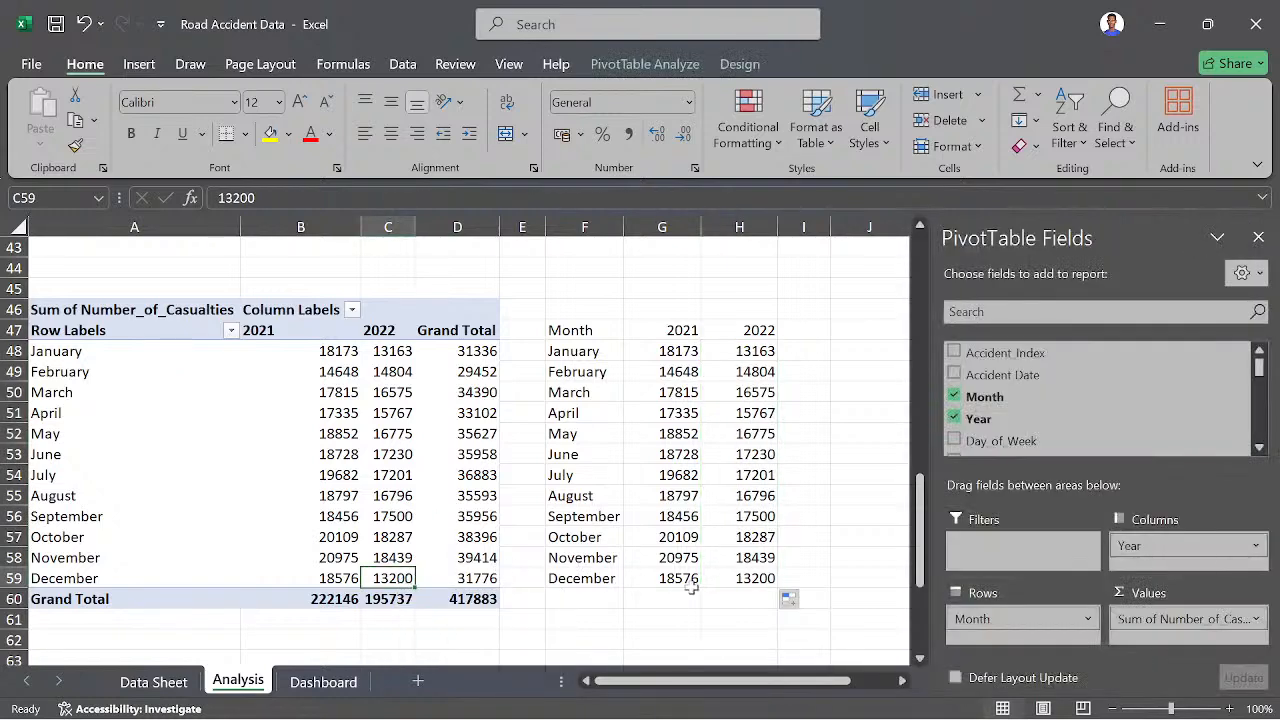
pyautogui.click(752, 580)
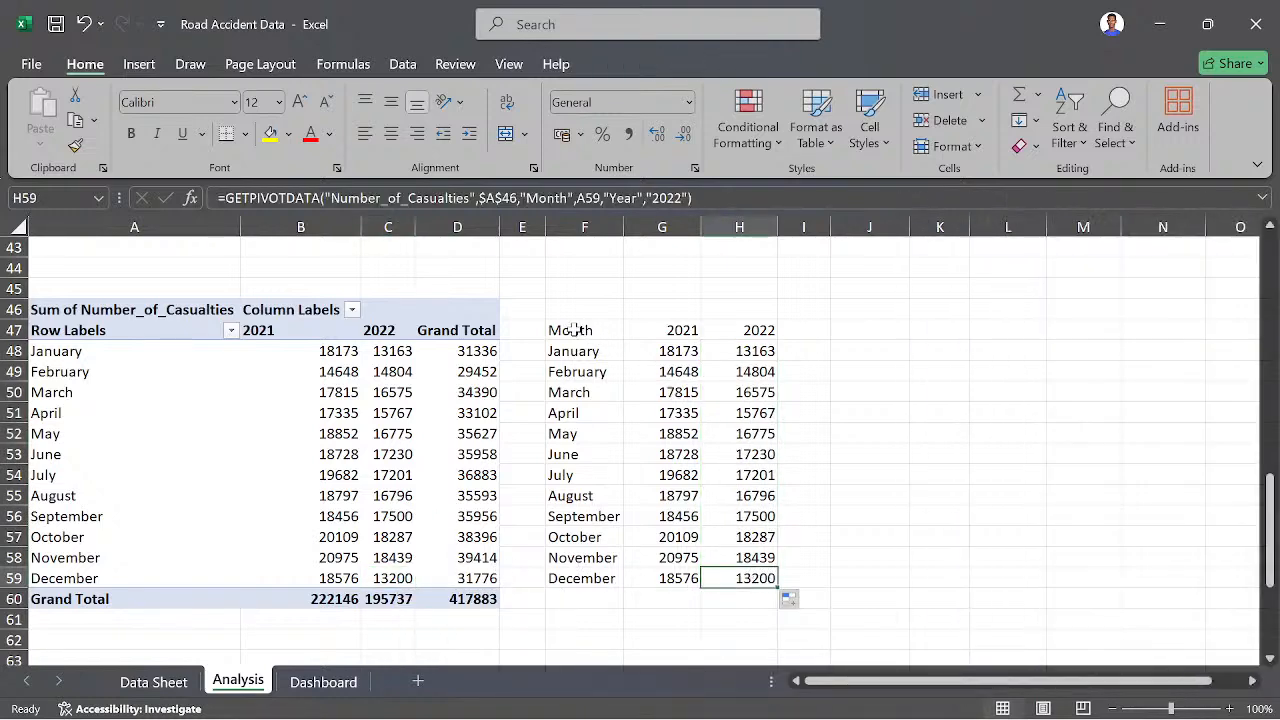
# - Make the Month, 2021 and 2022 headers in F47:H47 bold and centered
pyautogui.moveTo(550, 327); pyautogui.dragTo(729, 327)
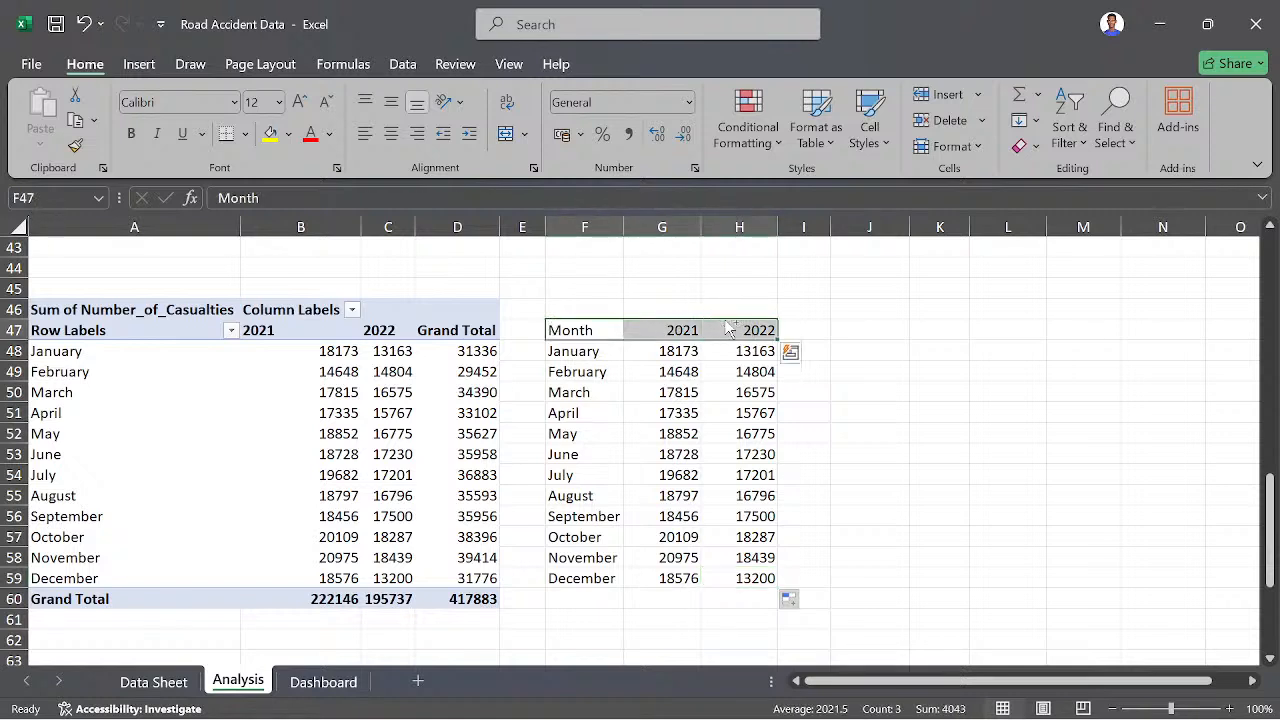
pyautogui.hotkey('ctrl', 'b')
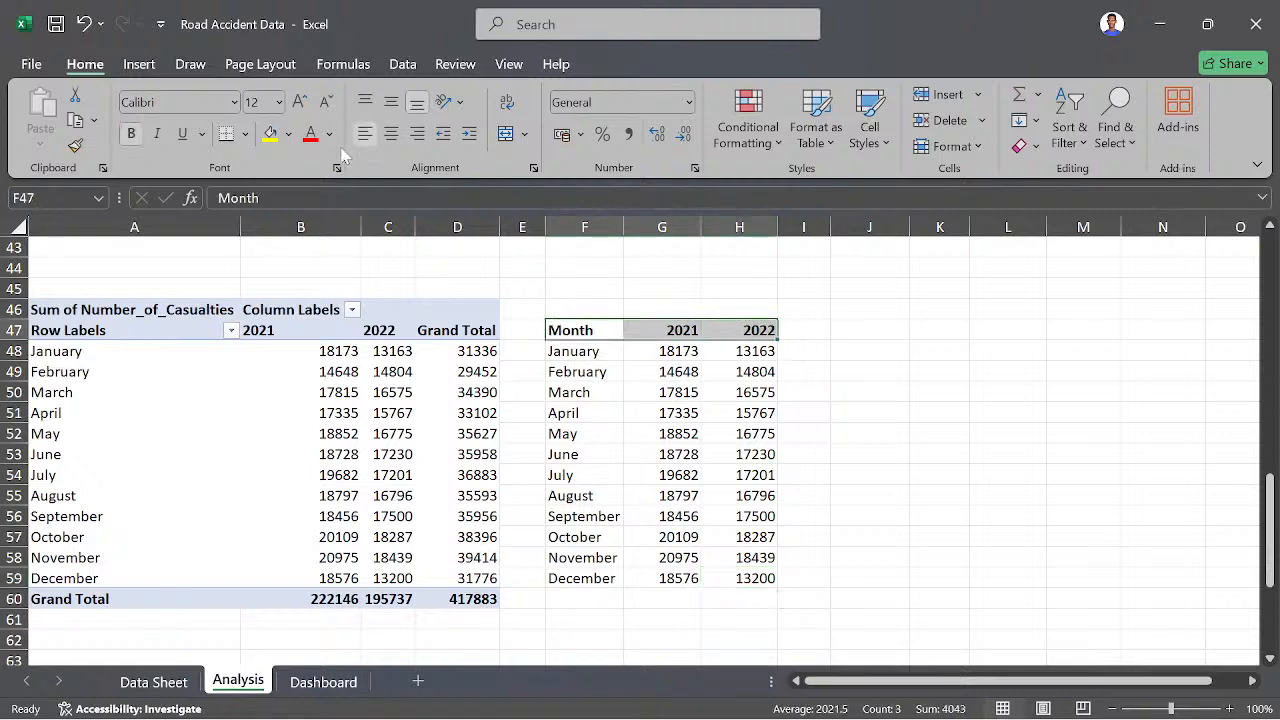
pyautogui.click(392, 142)
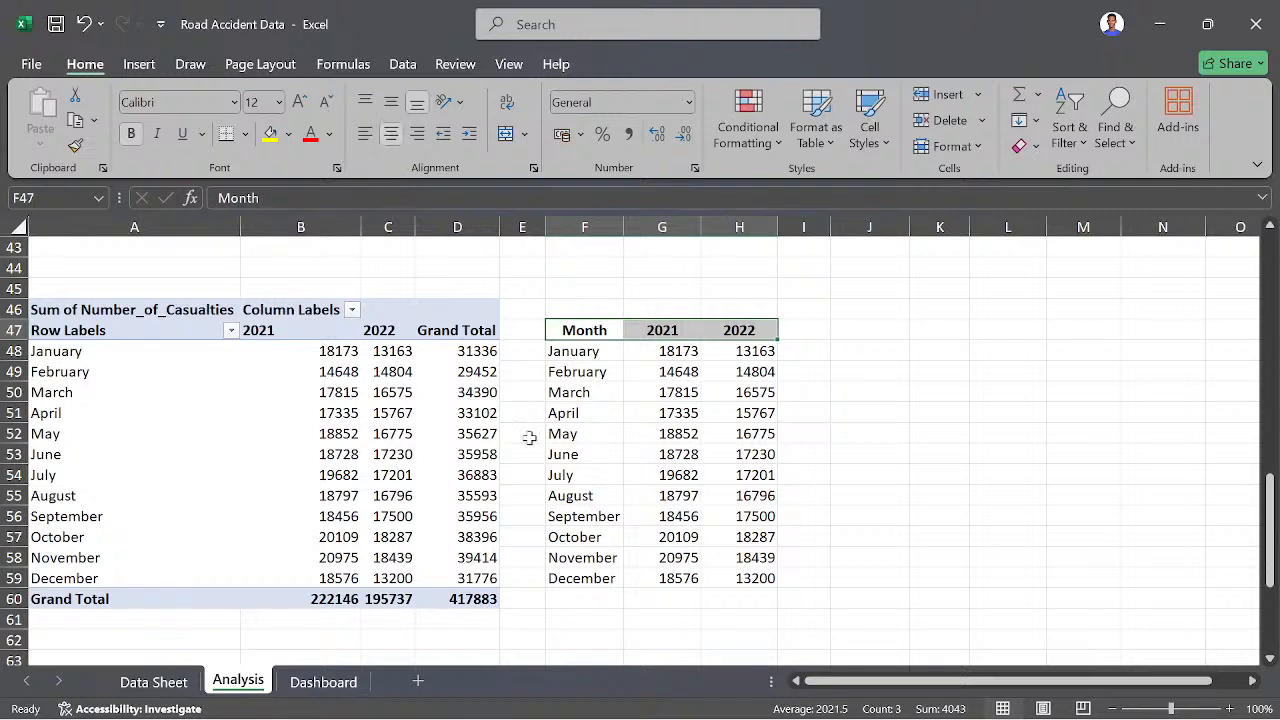
pyautogui.click(645, 456)
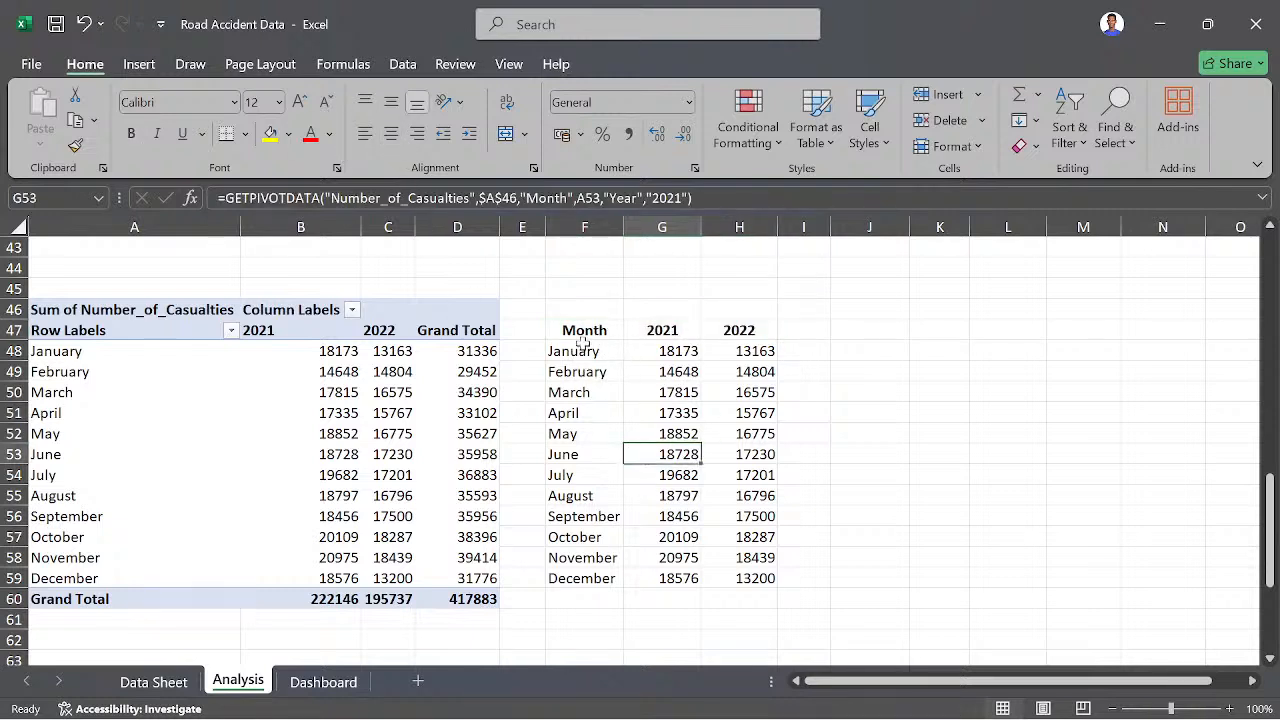
# - Insert a 2-D line chart from the helper table in F47:H59
pyautogui.moveTo(559, 329); pyautogui.dragTo(770, 578)
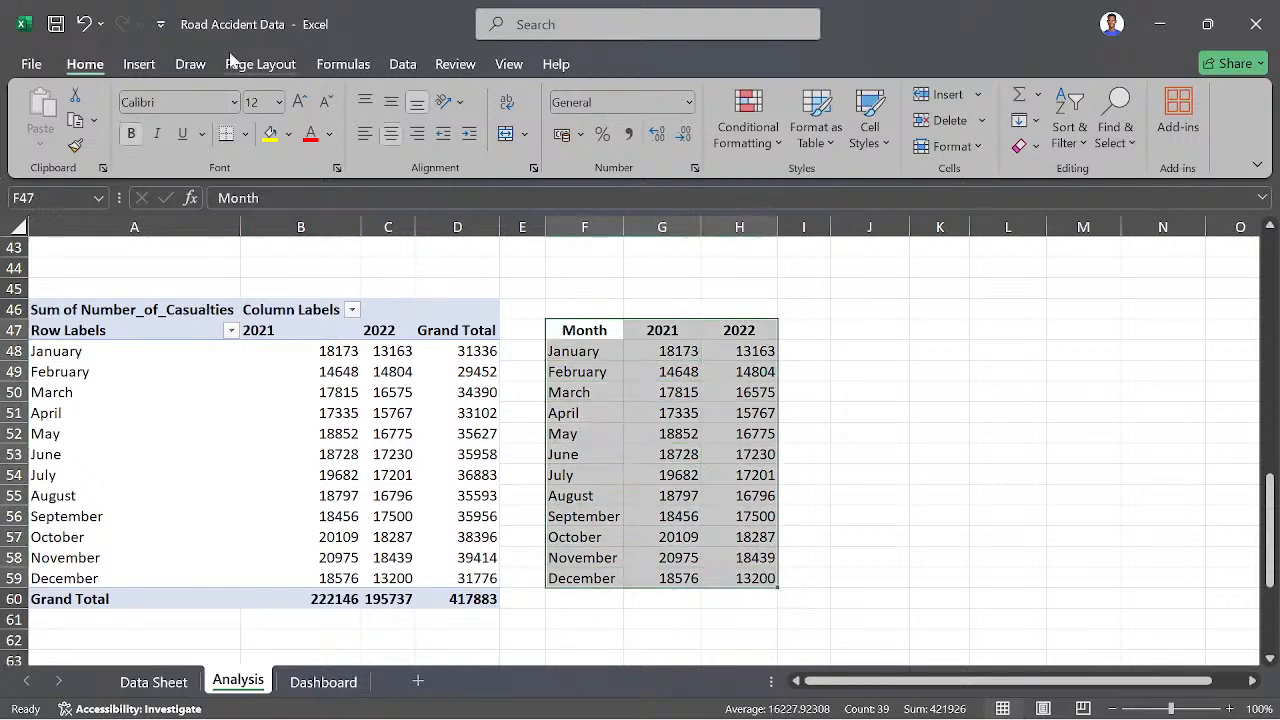
pyautogui.click(139, 64)
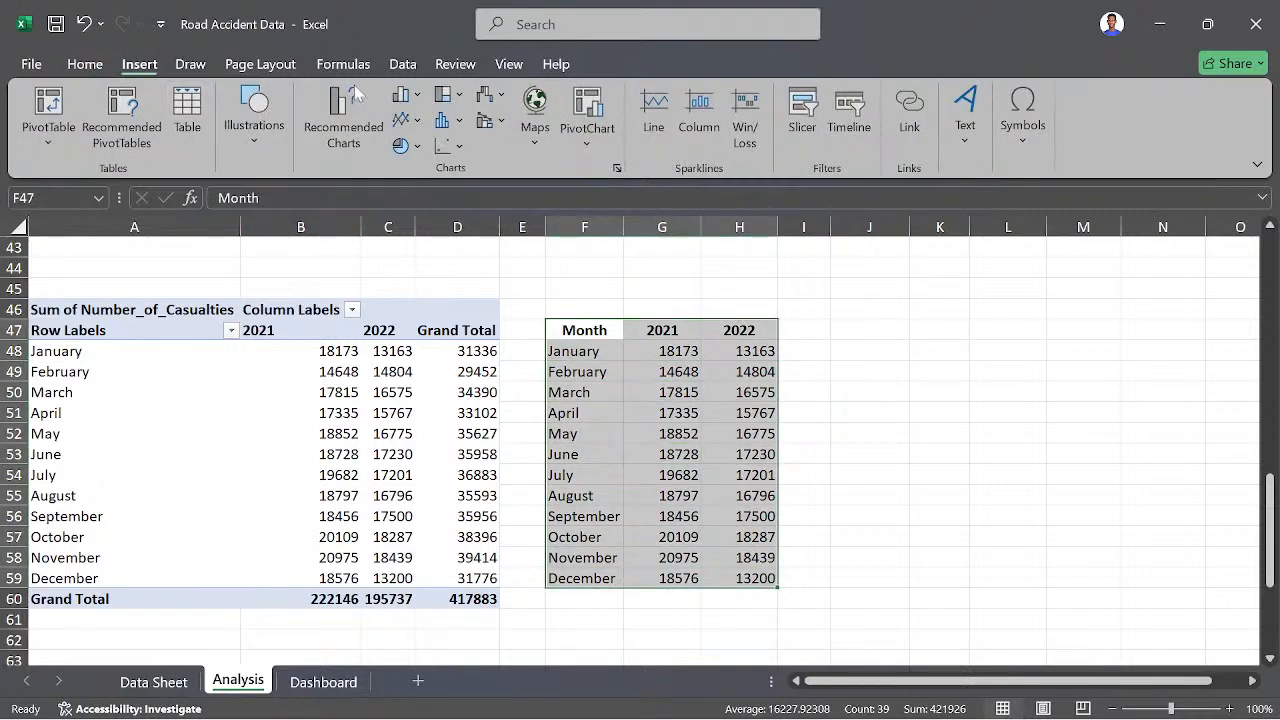
pyautogui.click(420, 121)
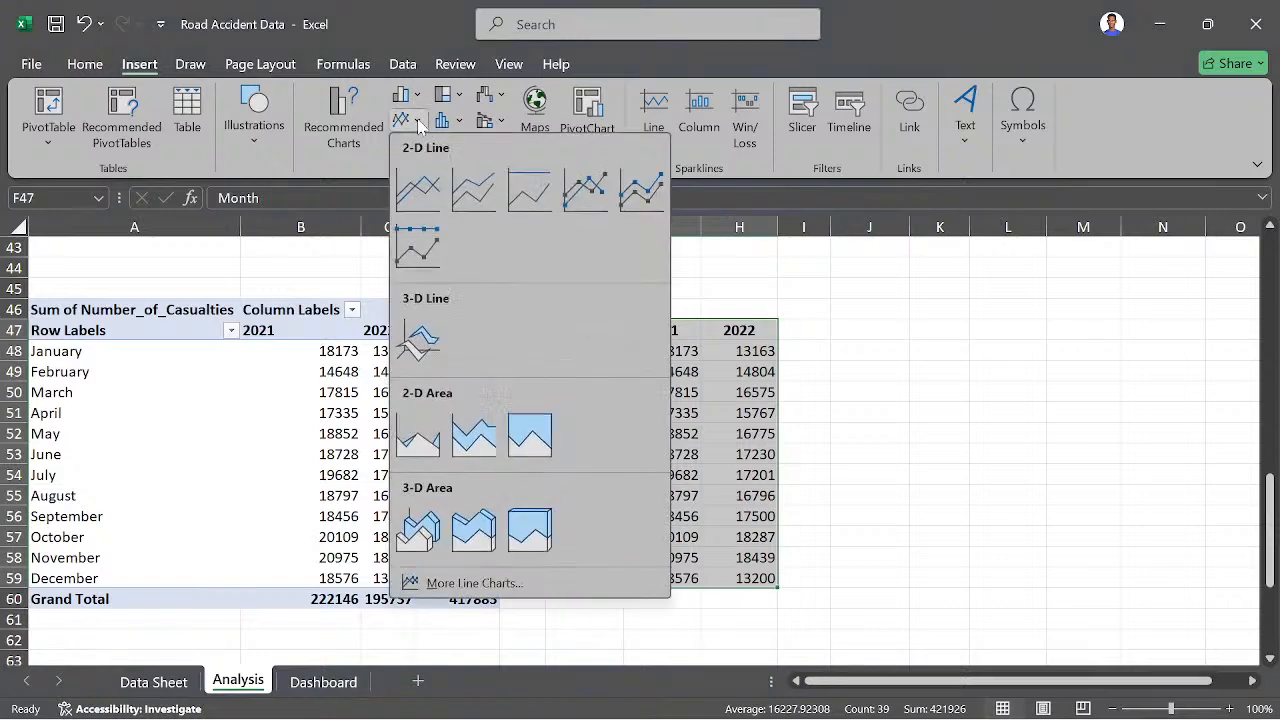
pyautogui.click(418, 195)
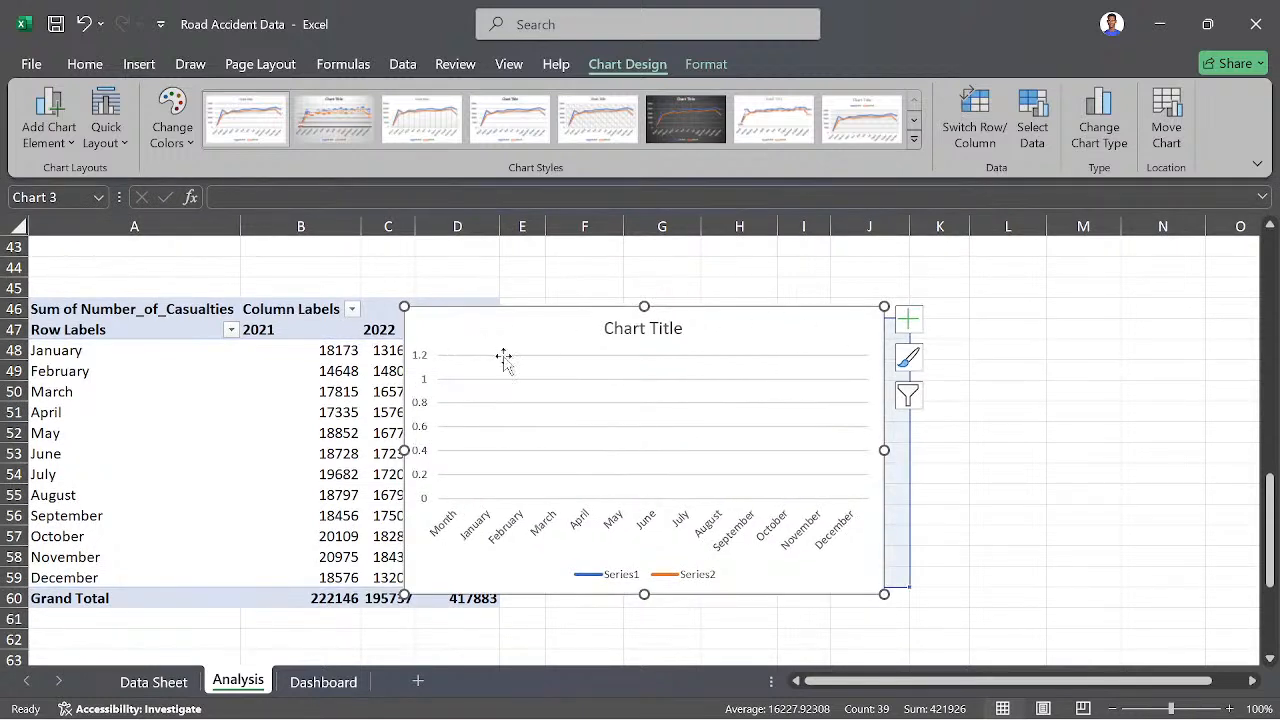
# - Undo the accidental shift of the chart's data range, and place the line chart beside the helper table, starting at column I
pyautogui.hotkey('ctrl', 'z')
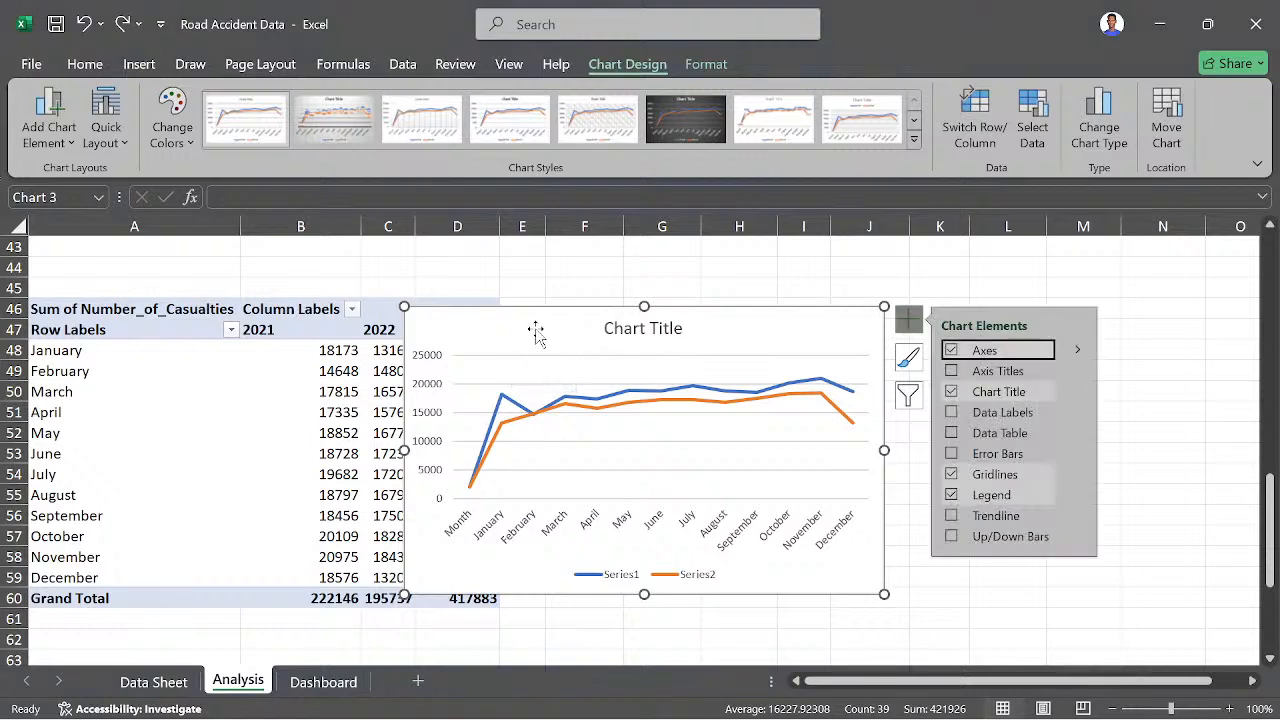
pyautogui.moveTo(534, 331); pyautogui.dragTo(931, 335)
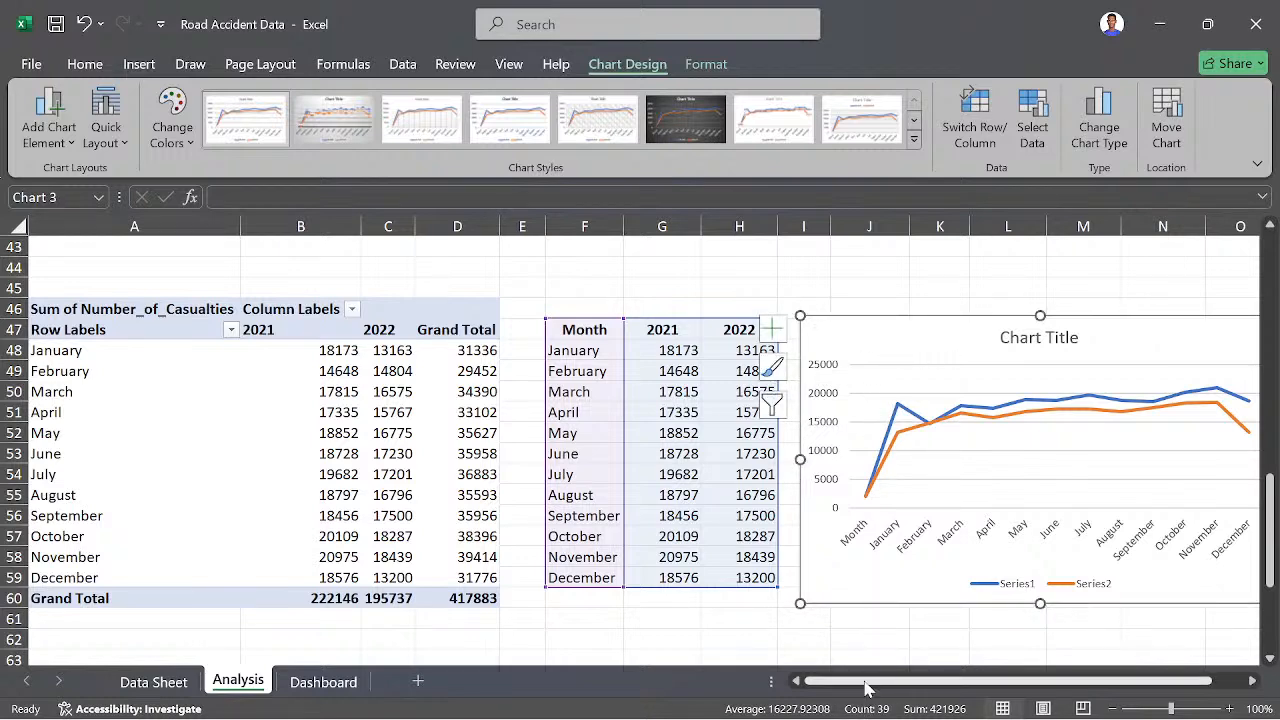
pyautogui.moveTo(870, 683); pyautogui.dragTo(897, 677)
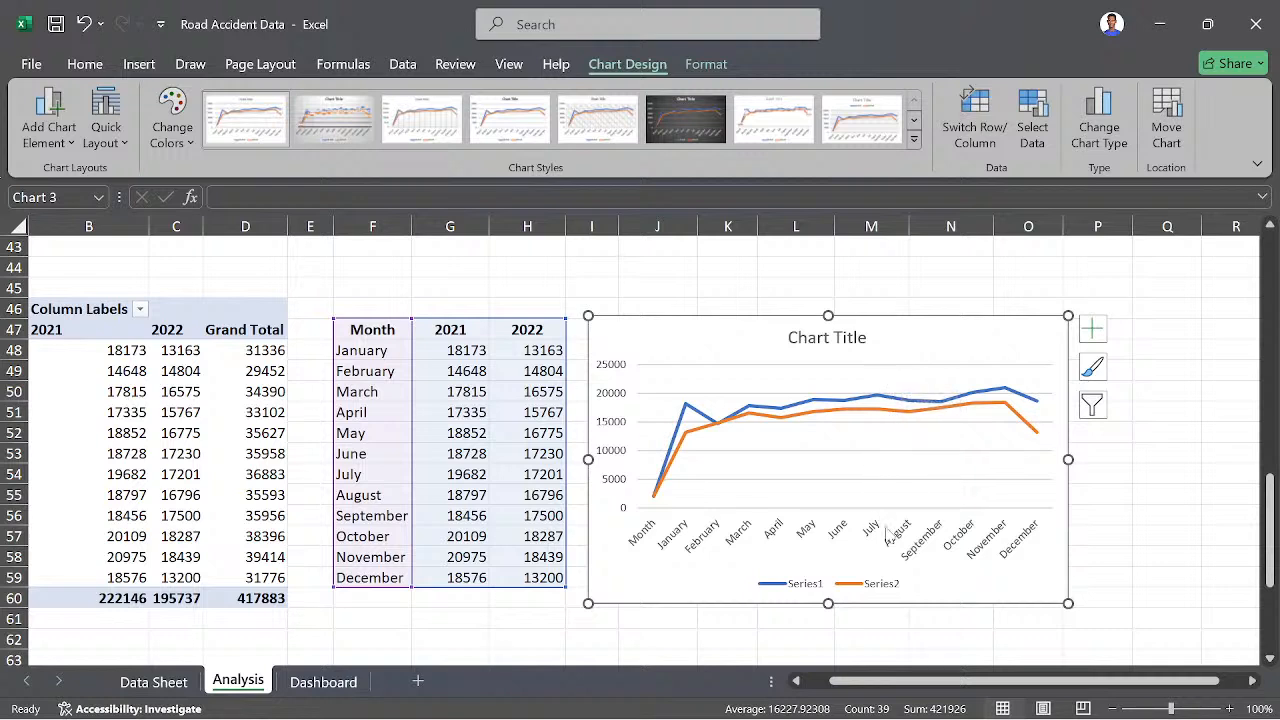
pyautogui.click(884, 590)
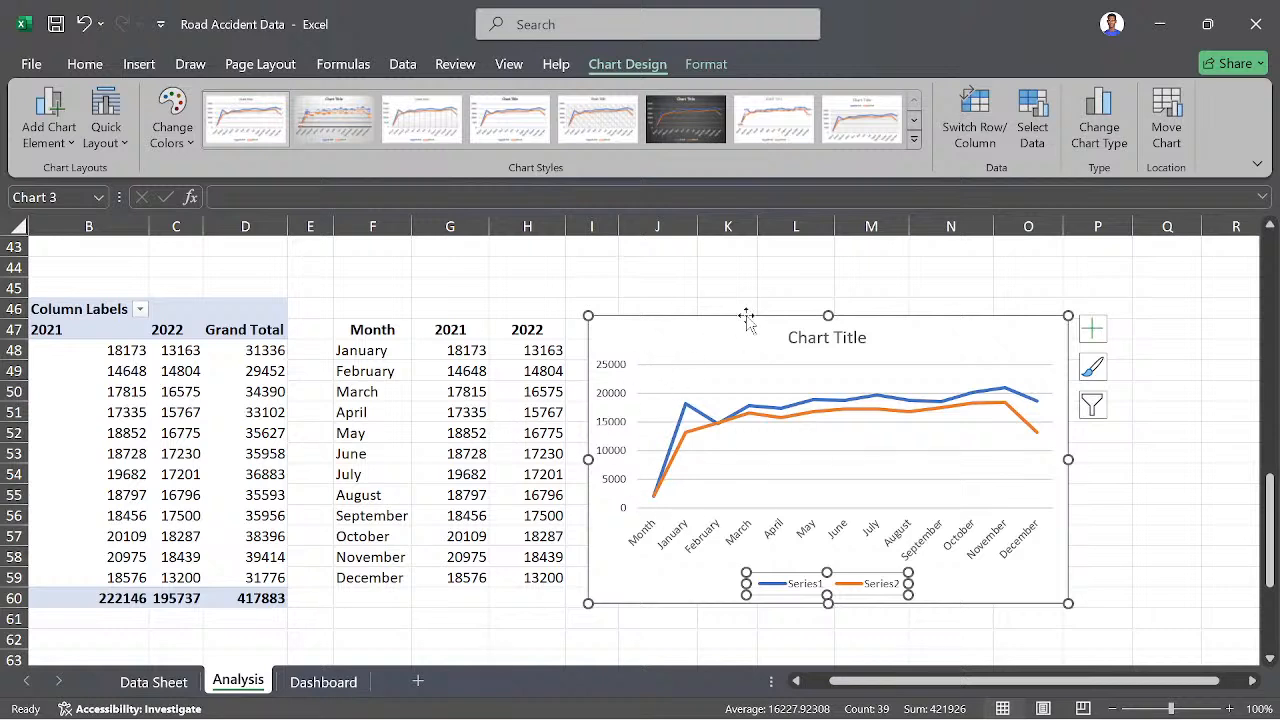
pyautogui.moveTo(717, 320); pyautogui.dragTo(738, 320)
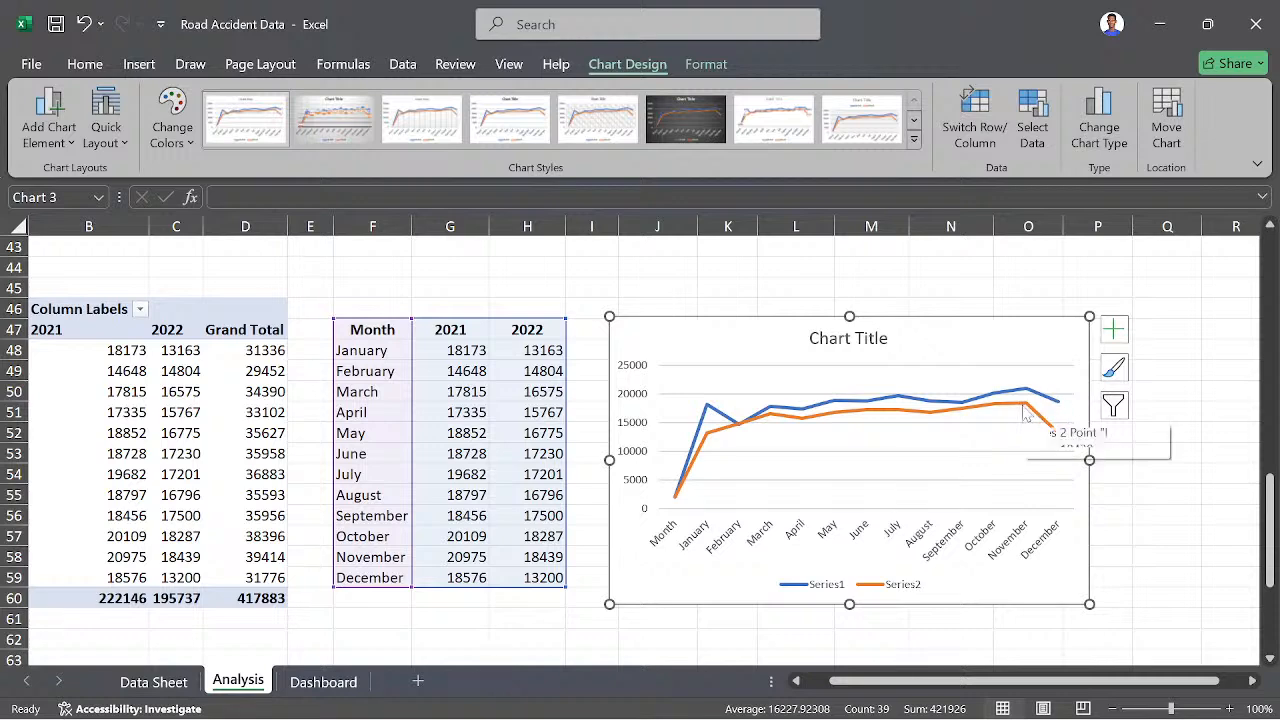
pyautogui.moveTo(1025, 418)
pyautogui.scroll(-2, 808, 508)
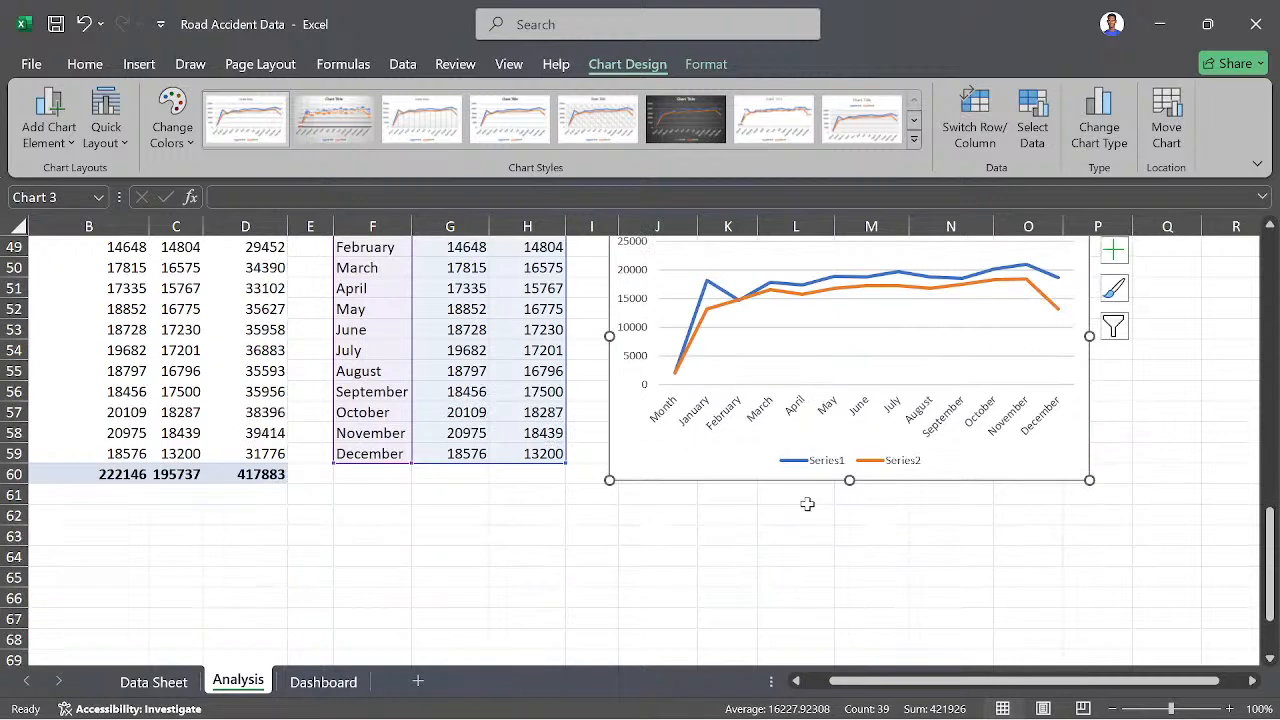
pyautogui.click(666, 537)
# - Review the Data Sheet, Dashboard and Analysis sheets, including the casualty summary tables and the monthly line chart
pyautogui.scroll(3, 357, 543)
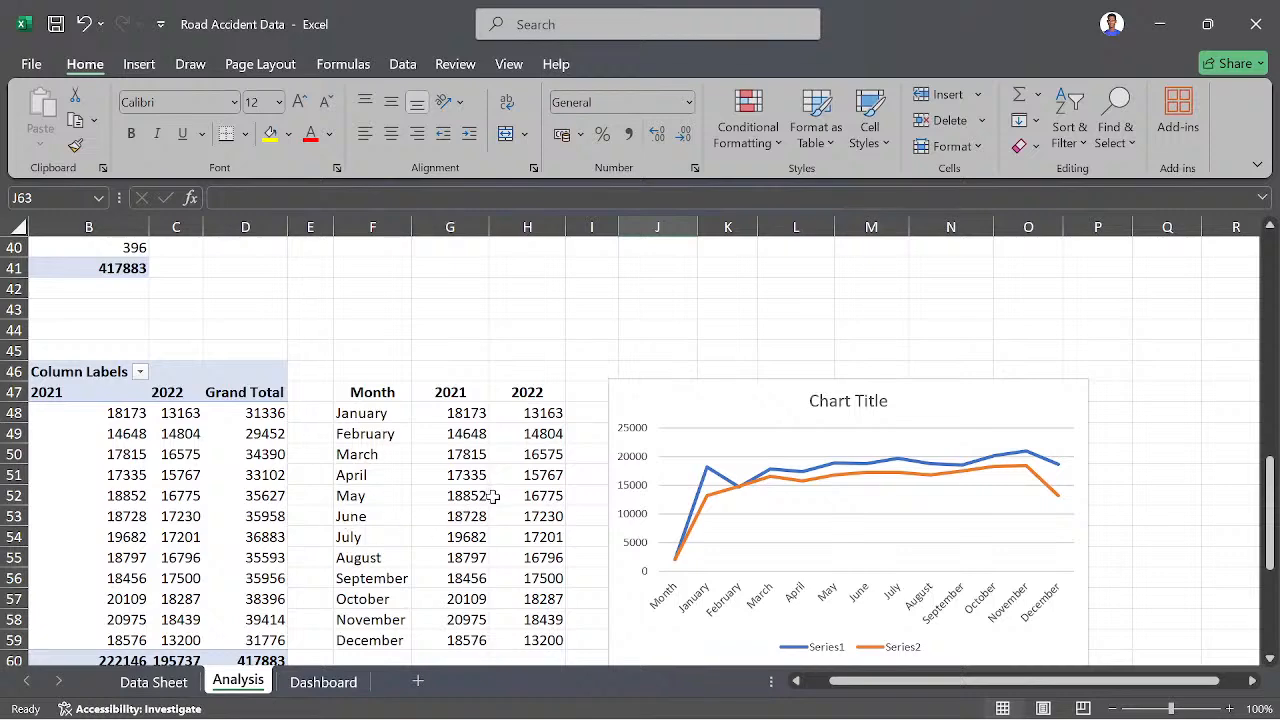
pyautogui.scroll(-3, 493, 497)
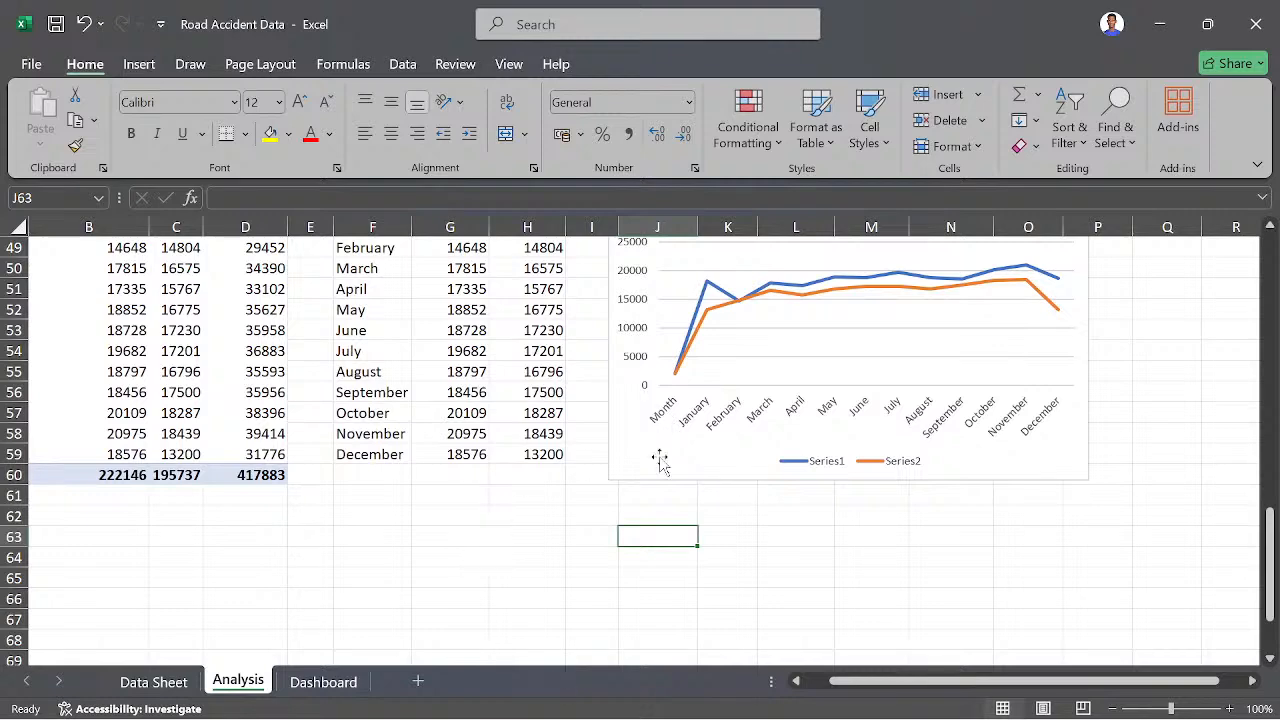
pyautogui.scroll(3, 660, 460)
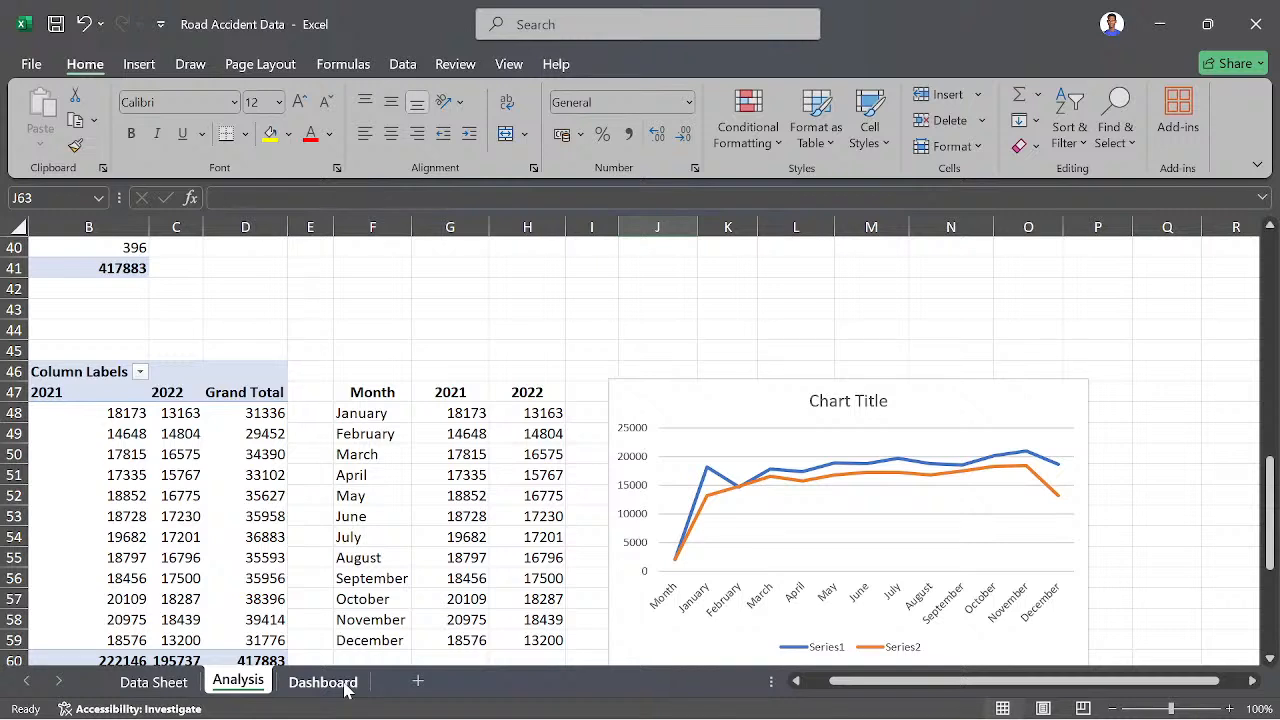
pyautogui.click(160, 684)
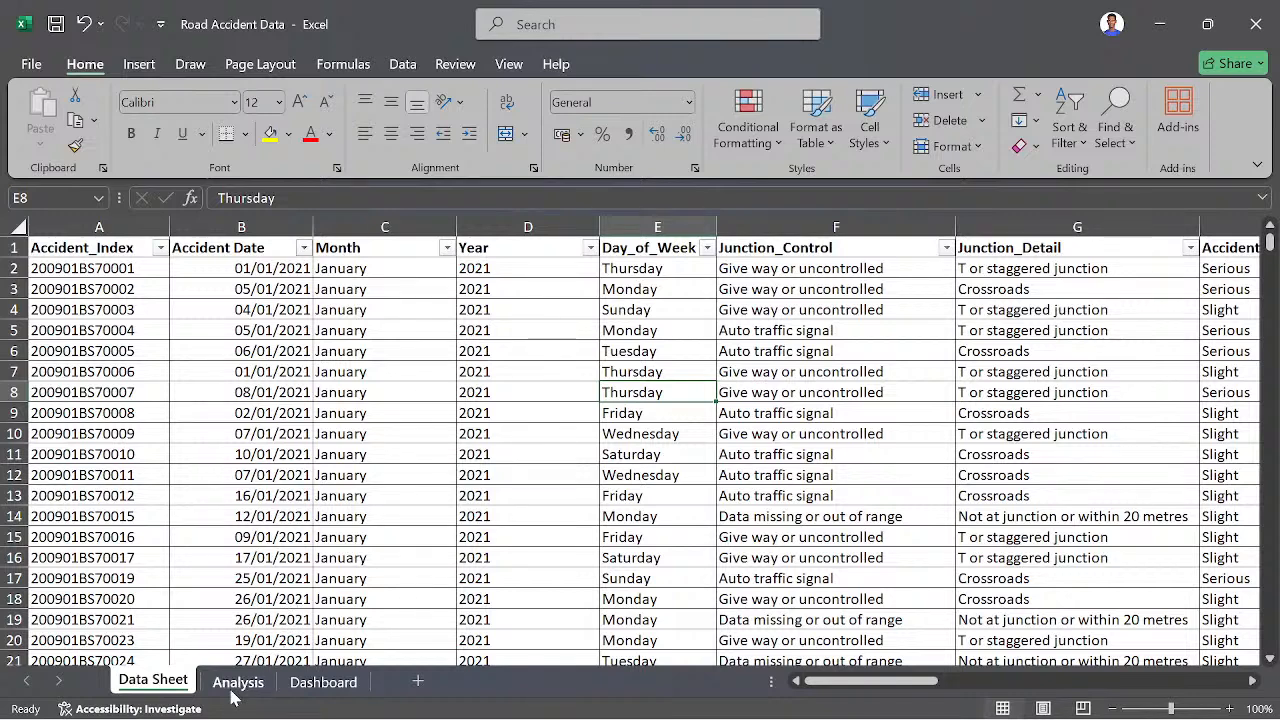
pyautogui.click(313, 695)
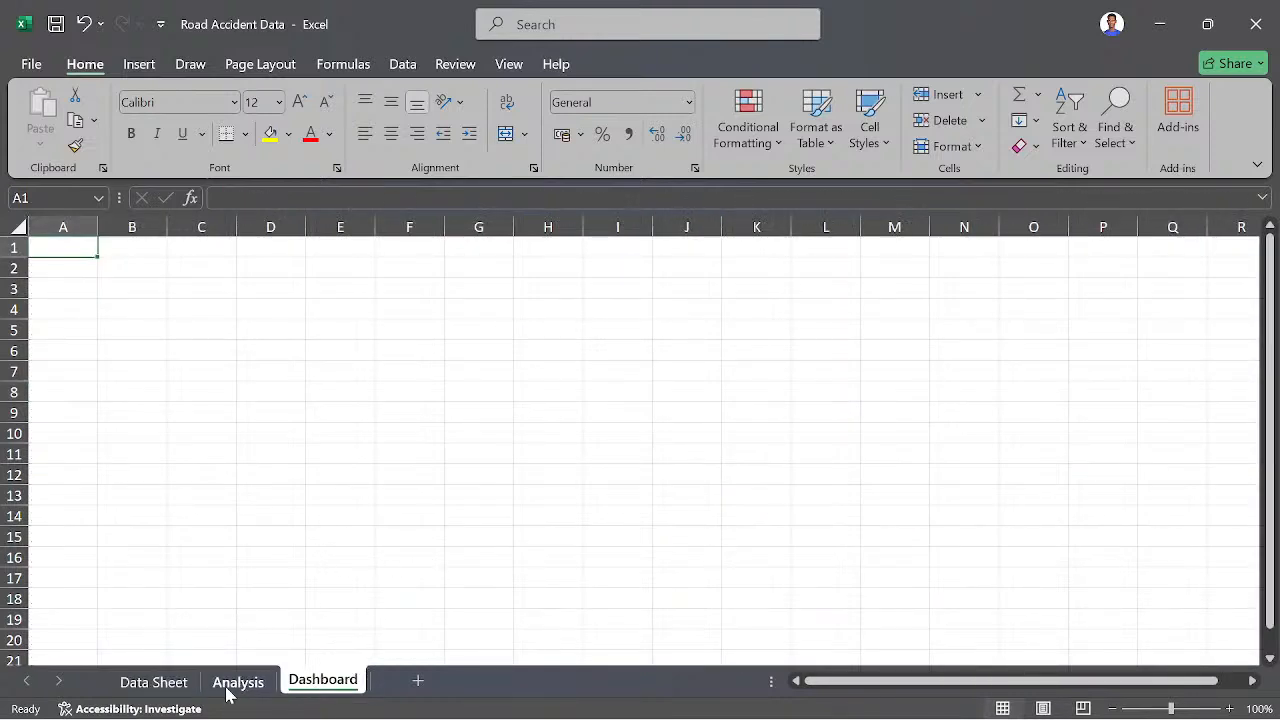
pyautogui.click(165, 684)
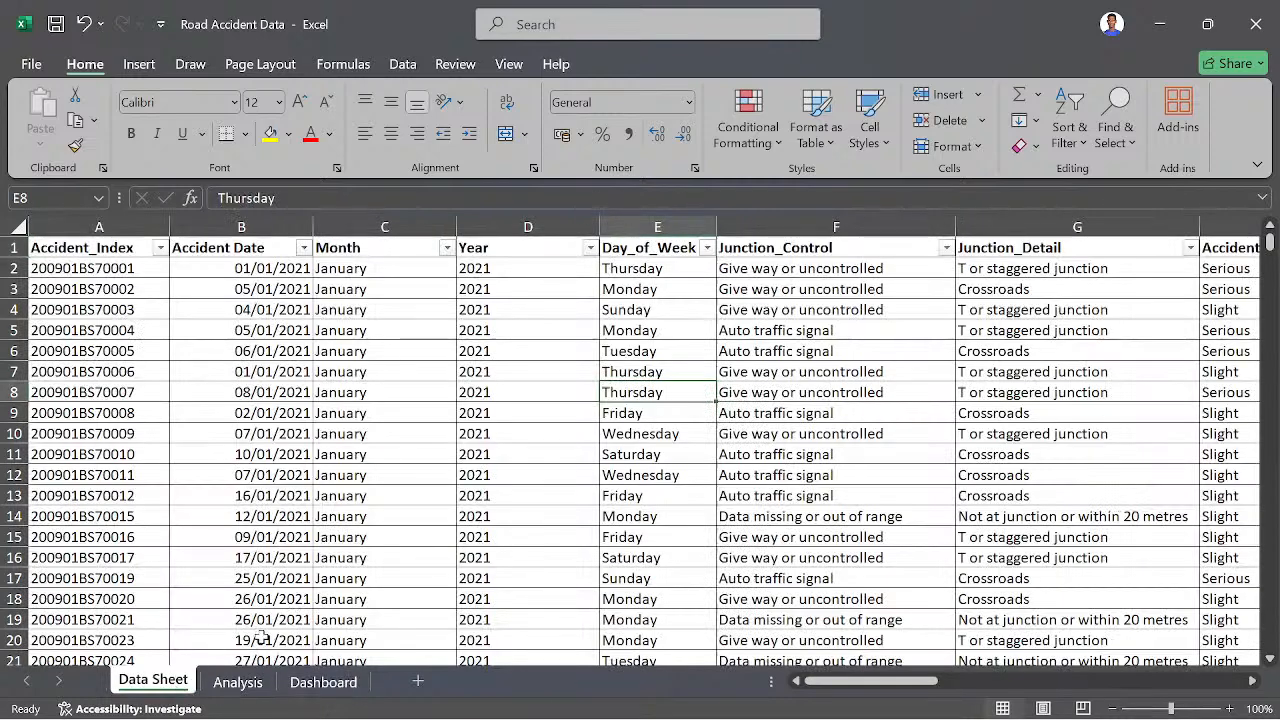
pyautogui.click(240, 683)
pyautogui.scroll(6, 543, 505)
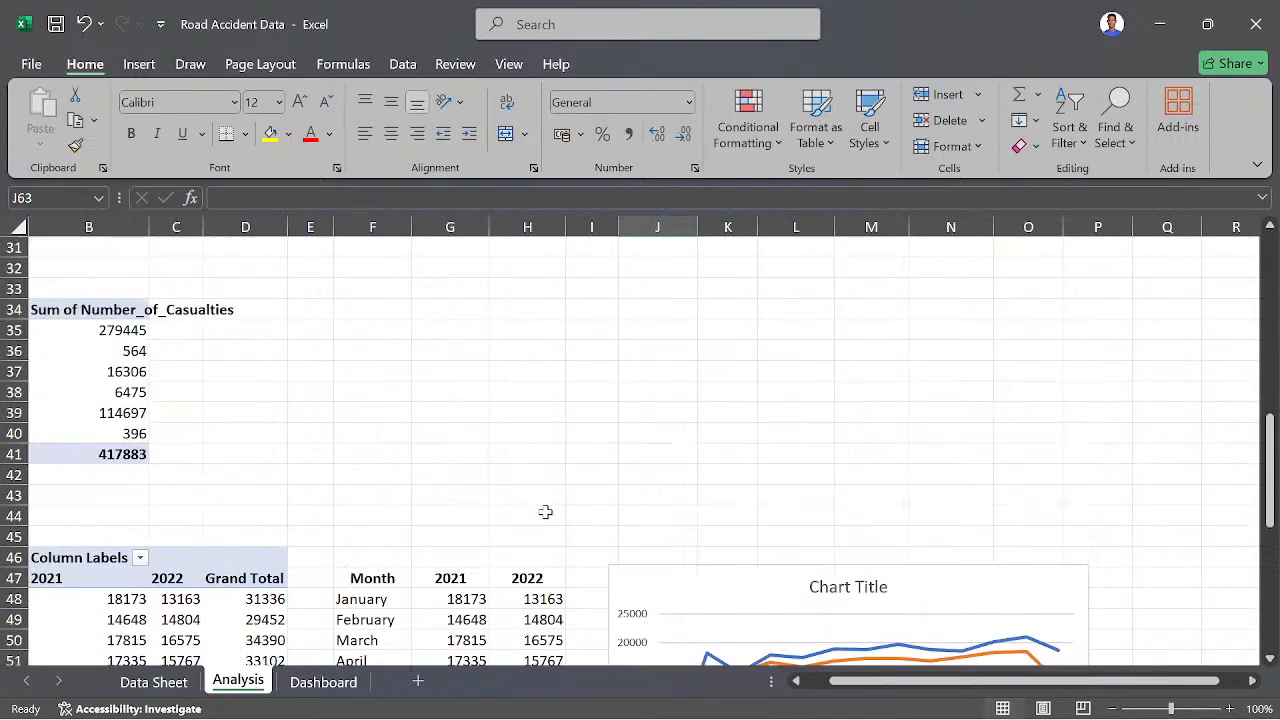
pyautogui.scroll(7, 522, 467)
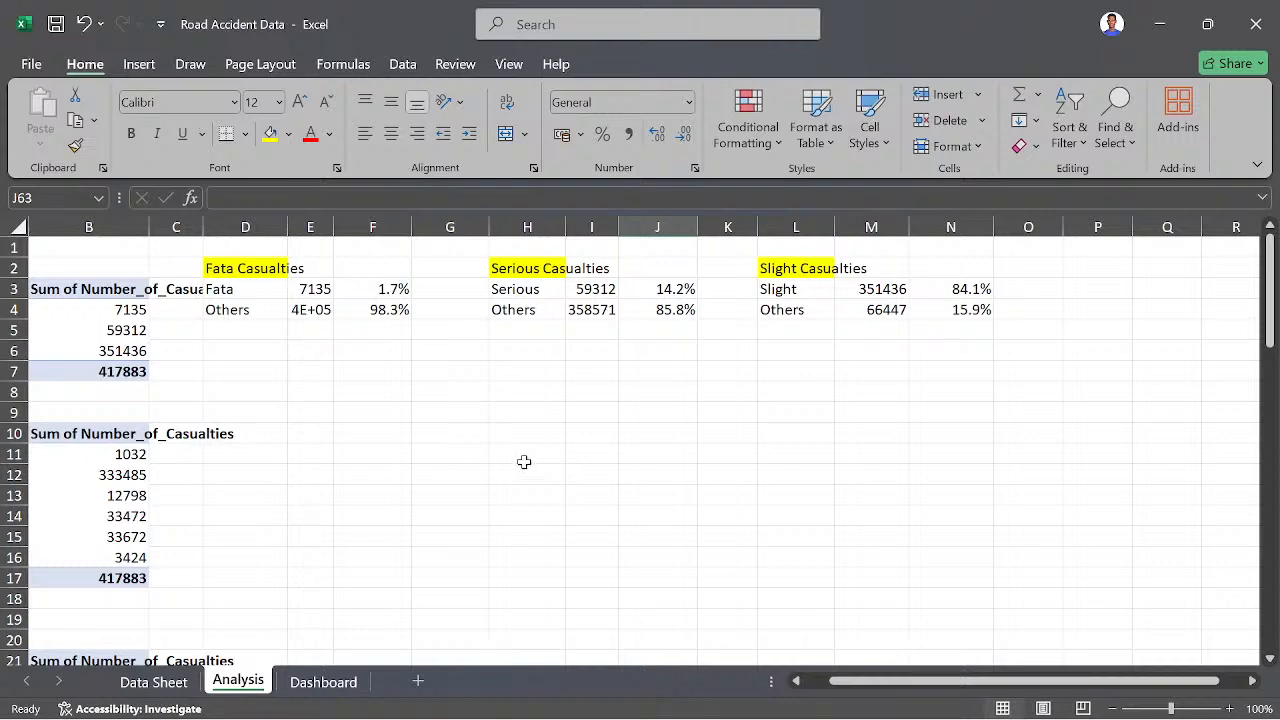
pyautogui.scroll(-4, 523, 464)
pyautogui.scroll(-9, 524, 462)
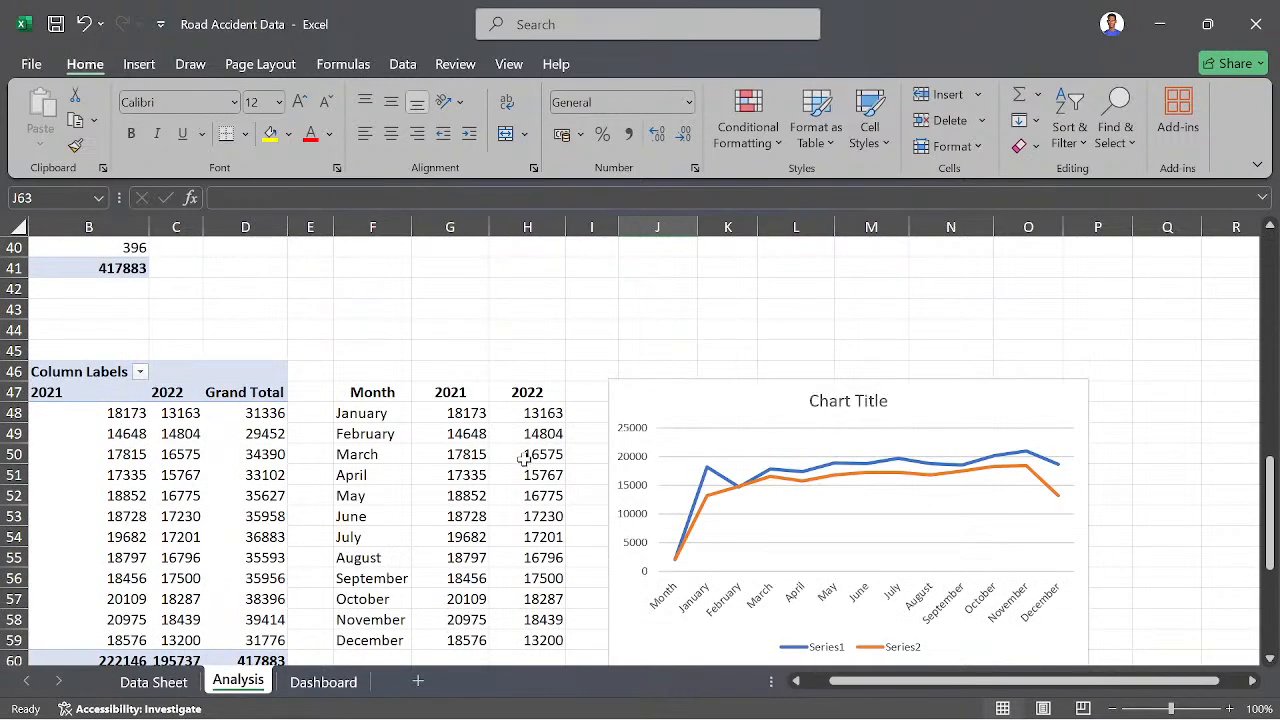
pyautogui.scroll(-2, 524, 458)
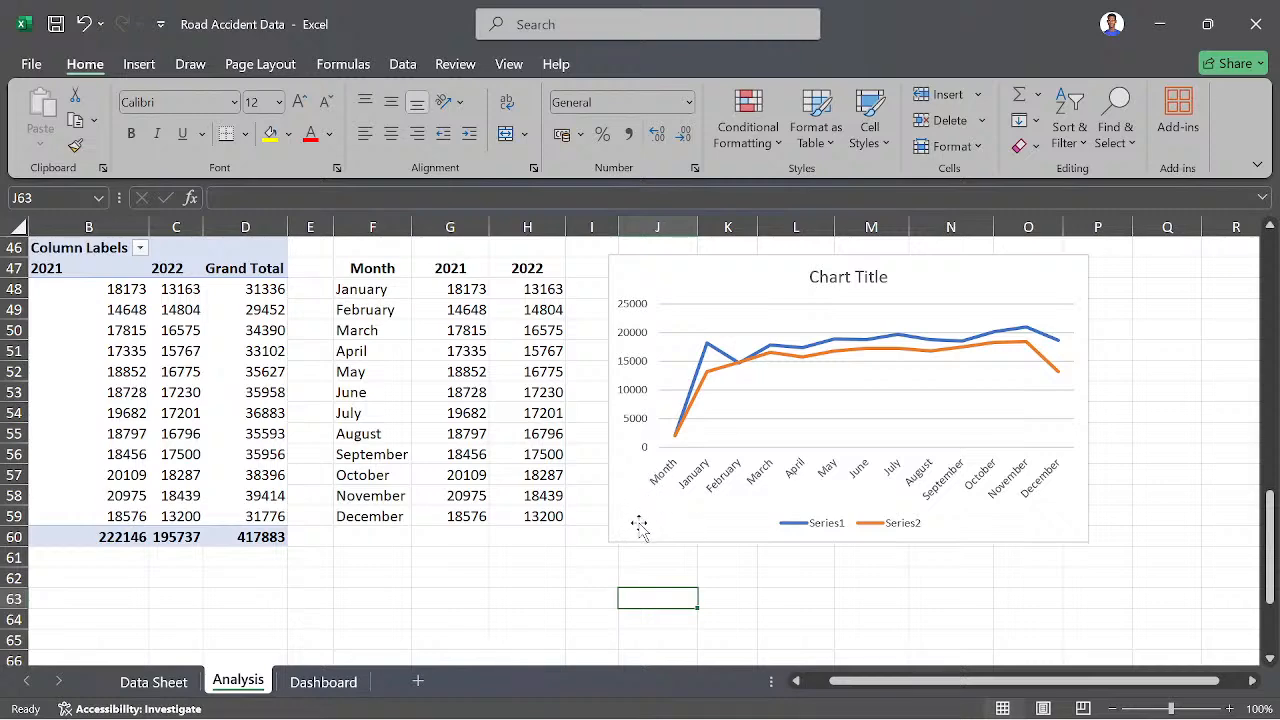
pyautogui.scroll(3, 640, 498)
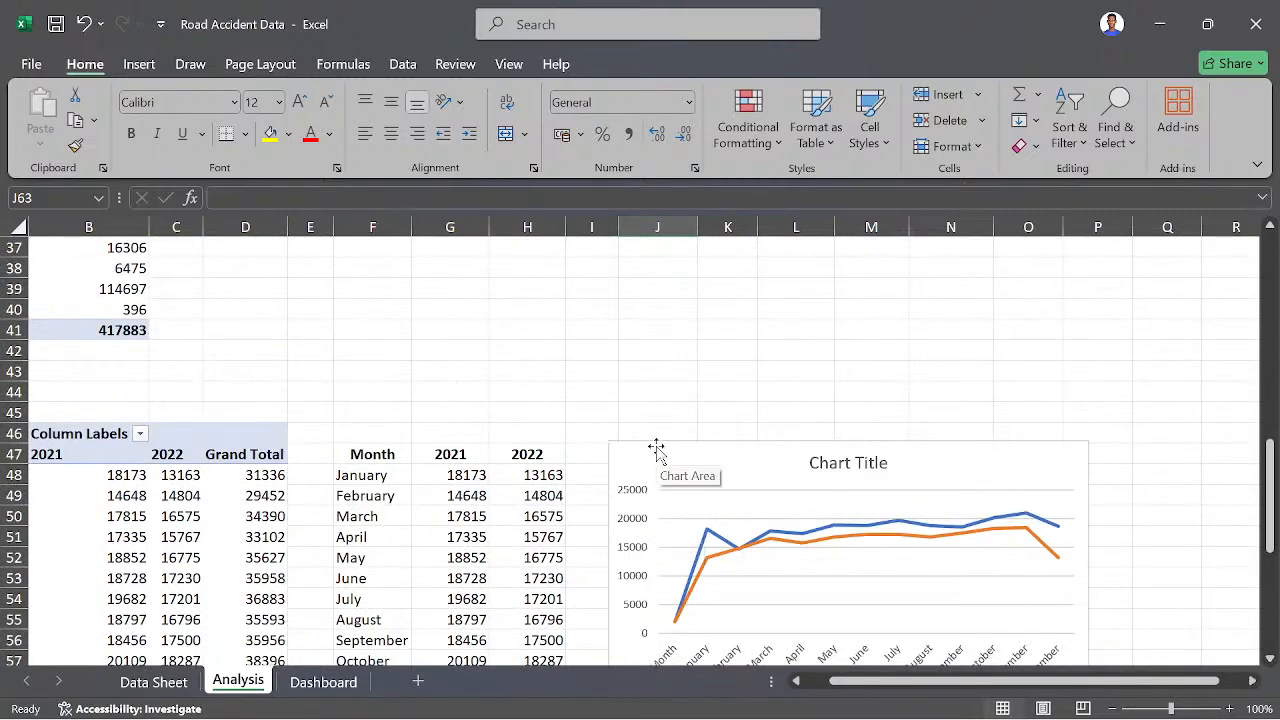